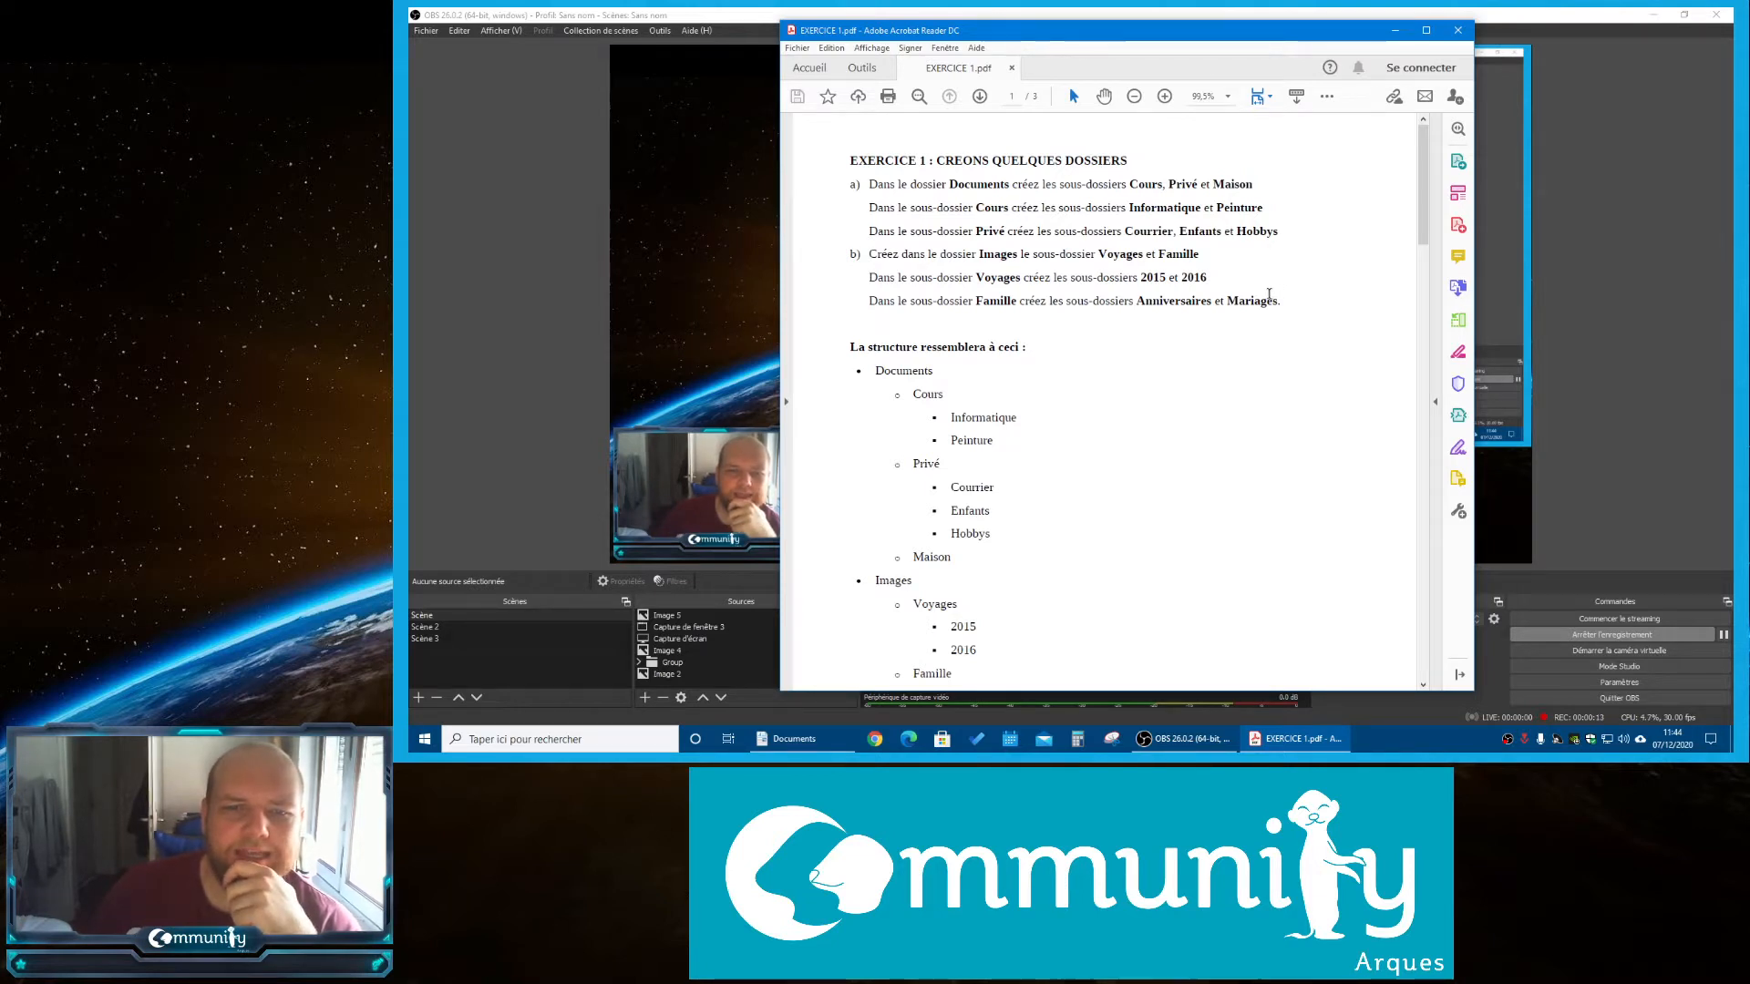
# Maximize the EXERCICE 1 PDF and read the instructions for the Documents and Images subfolders
pyautogui.scroll(-3, 1269, 295)
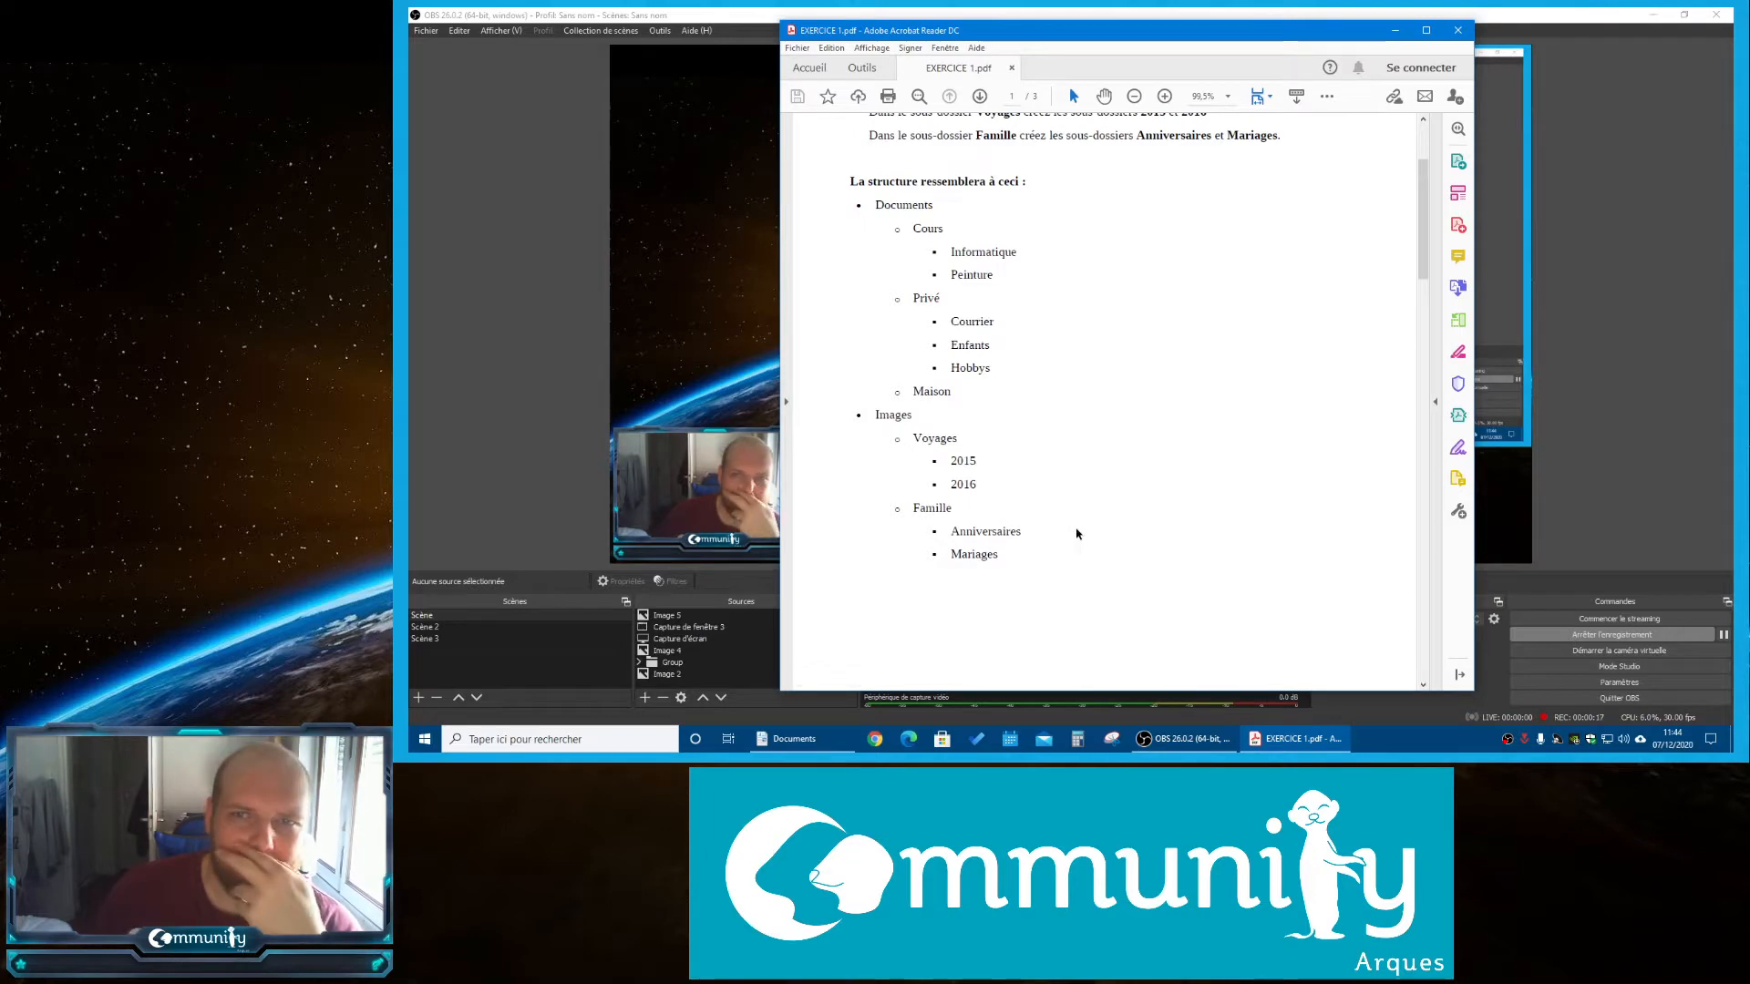
pyautogui.scroll(3, 1076, 534)
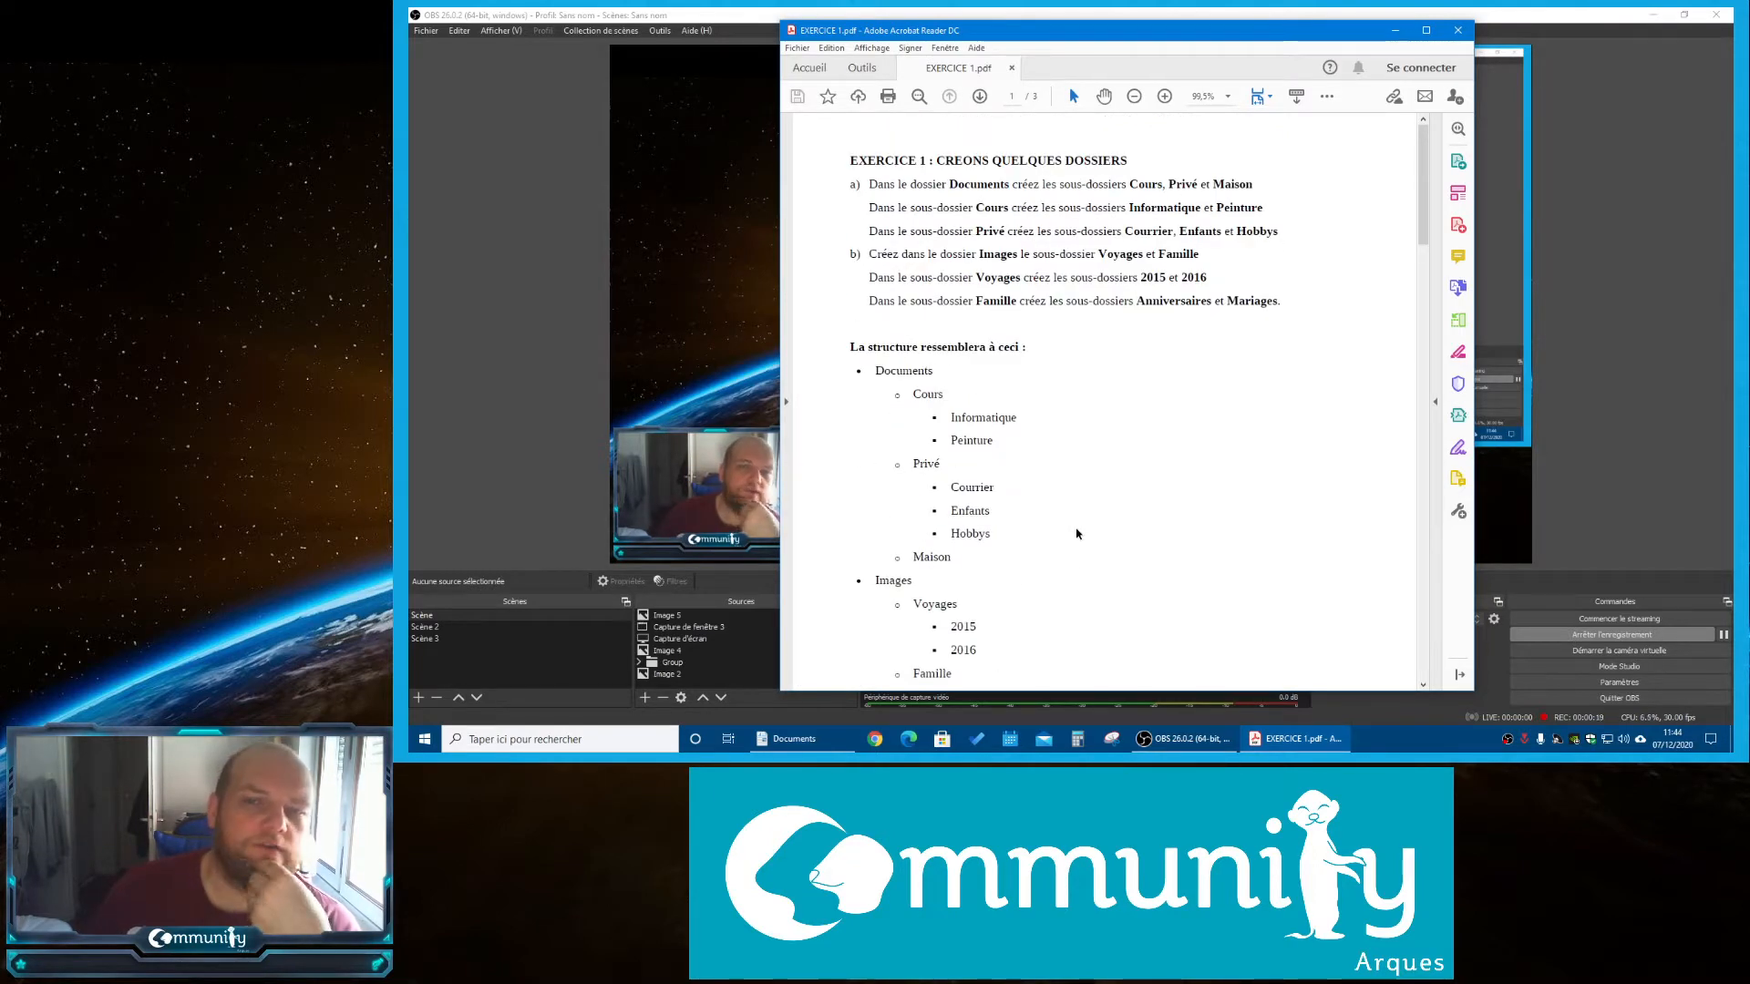
pyautogui.click(1426, 31)
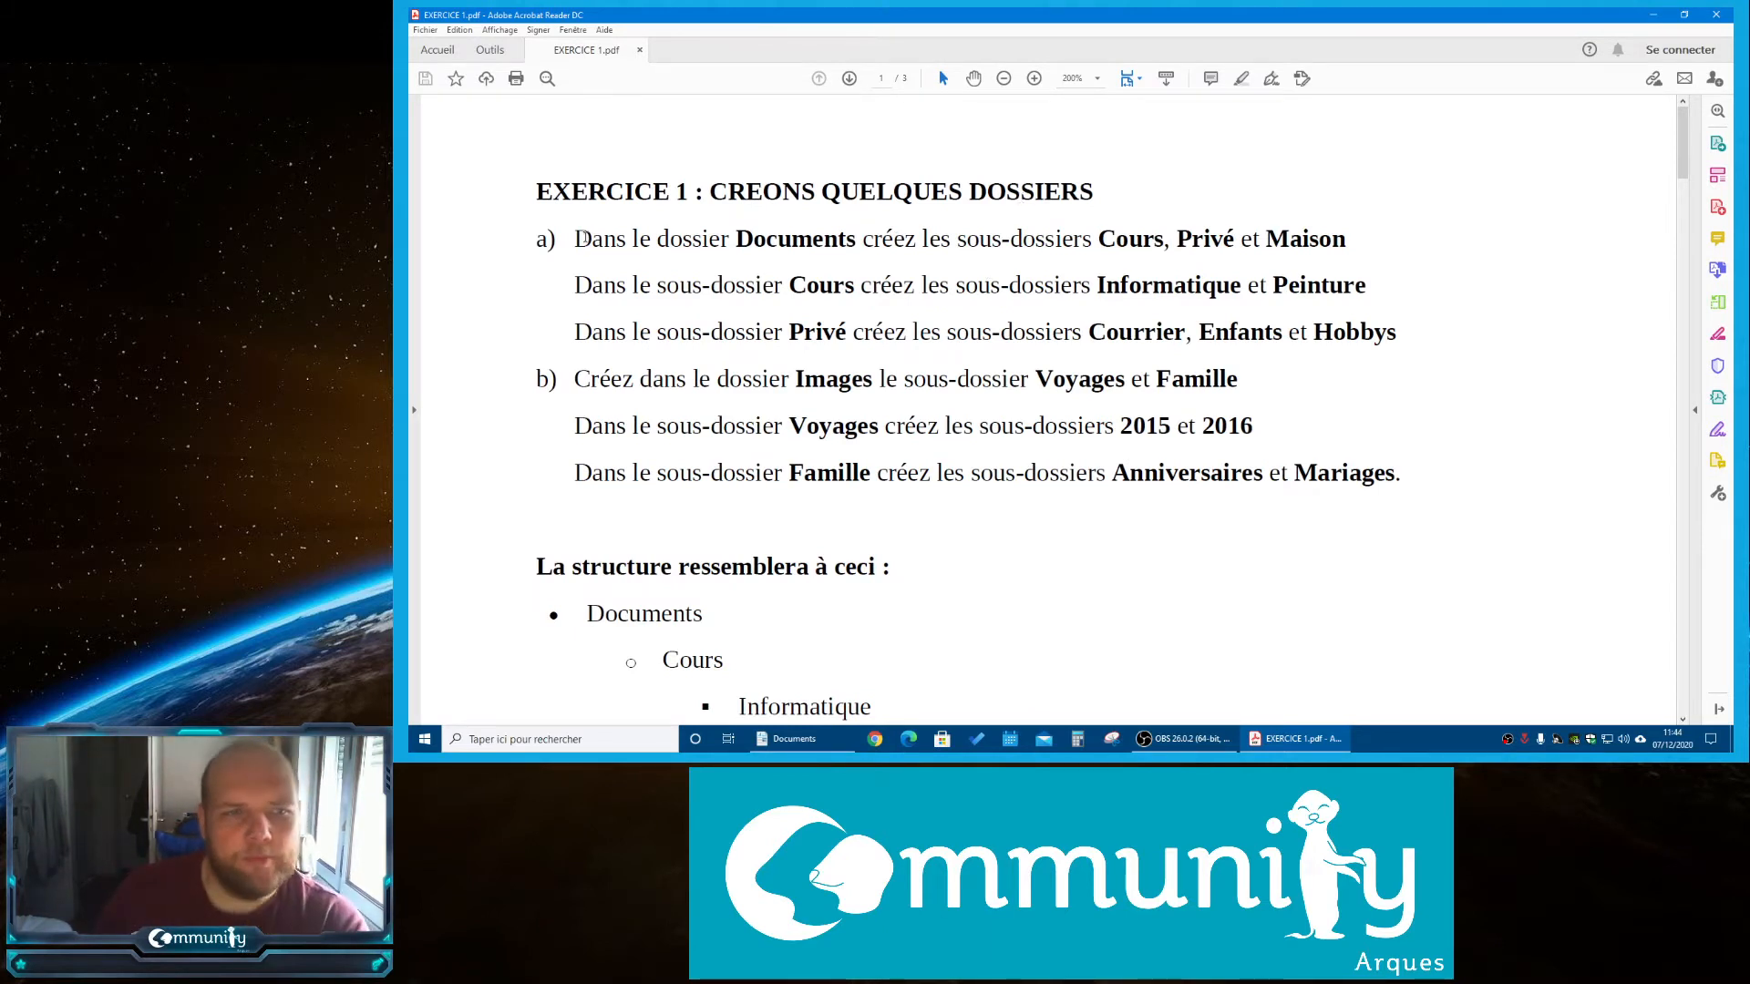
pyautogui.moveTo(585, 238); pyautogui.dragTo(738, 243)
pyautogui.click(860, 238)
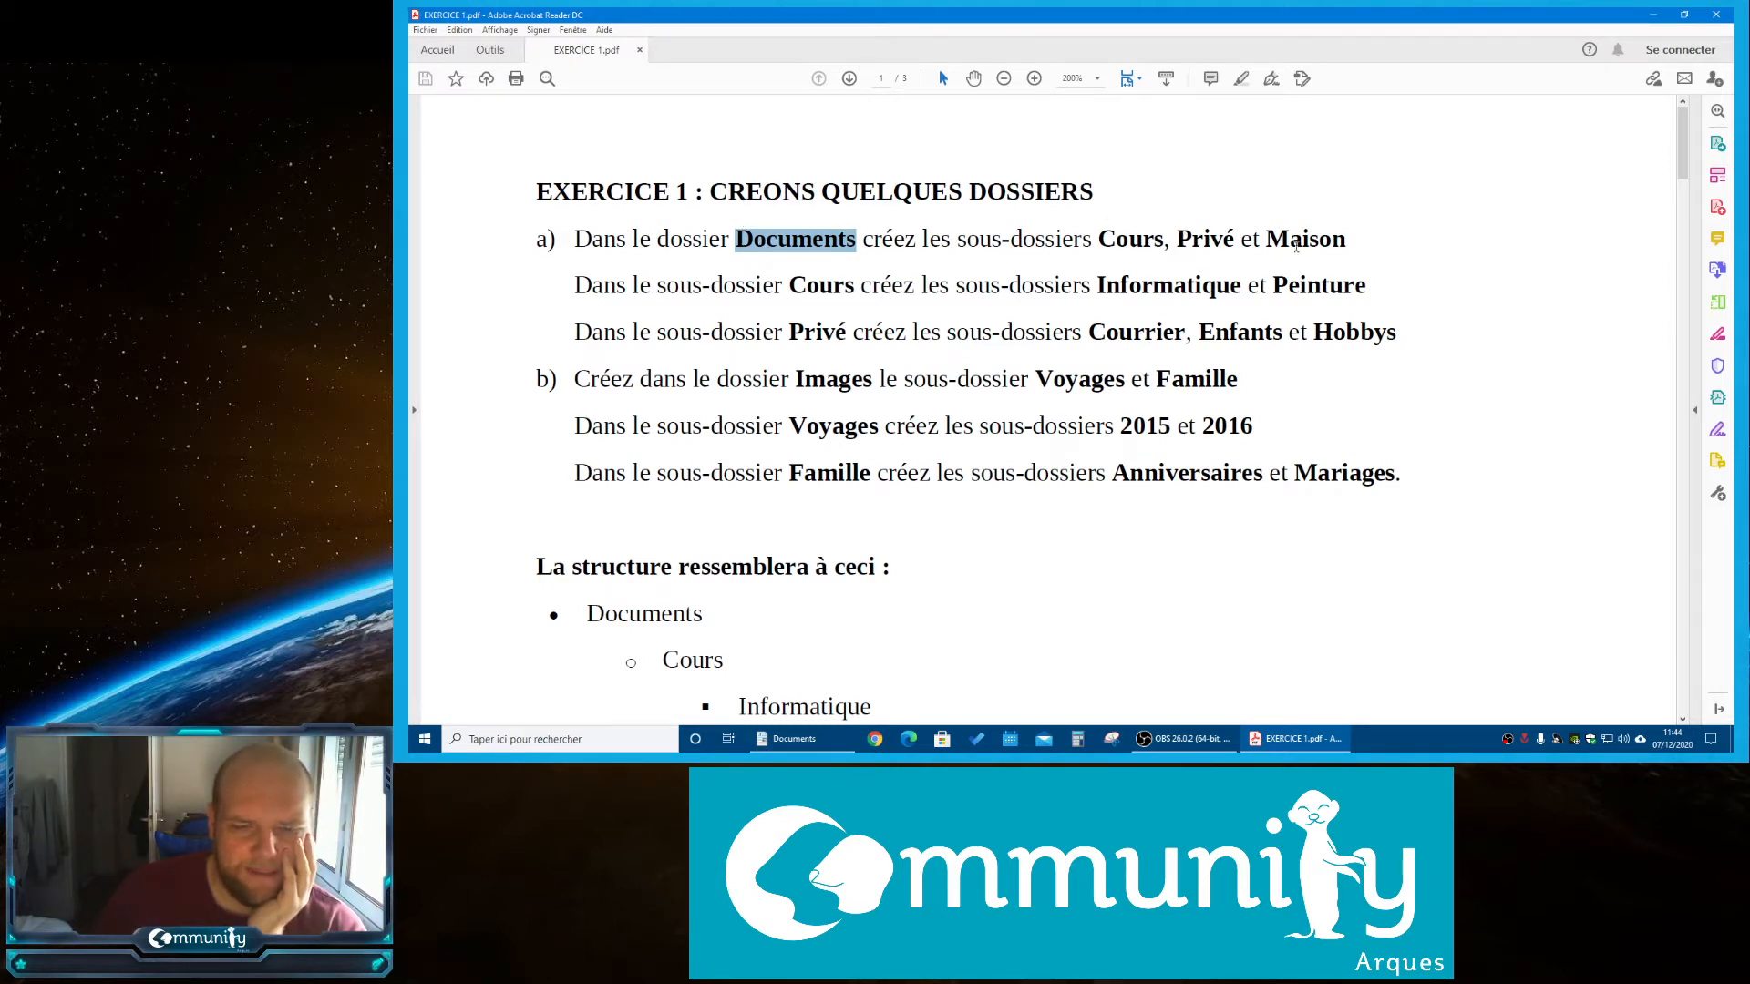
# Close the open Documents window, then open a fresh File Explorer window and go to the Documents folder under Ce PC
pyautogui.click(818, 742)
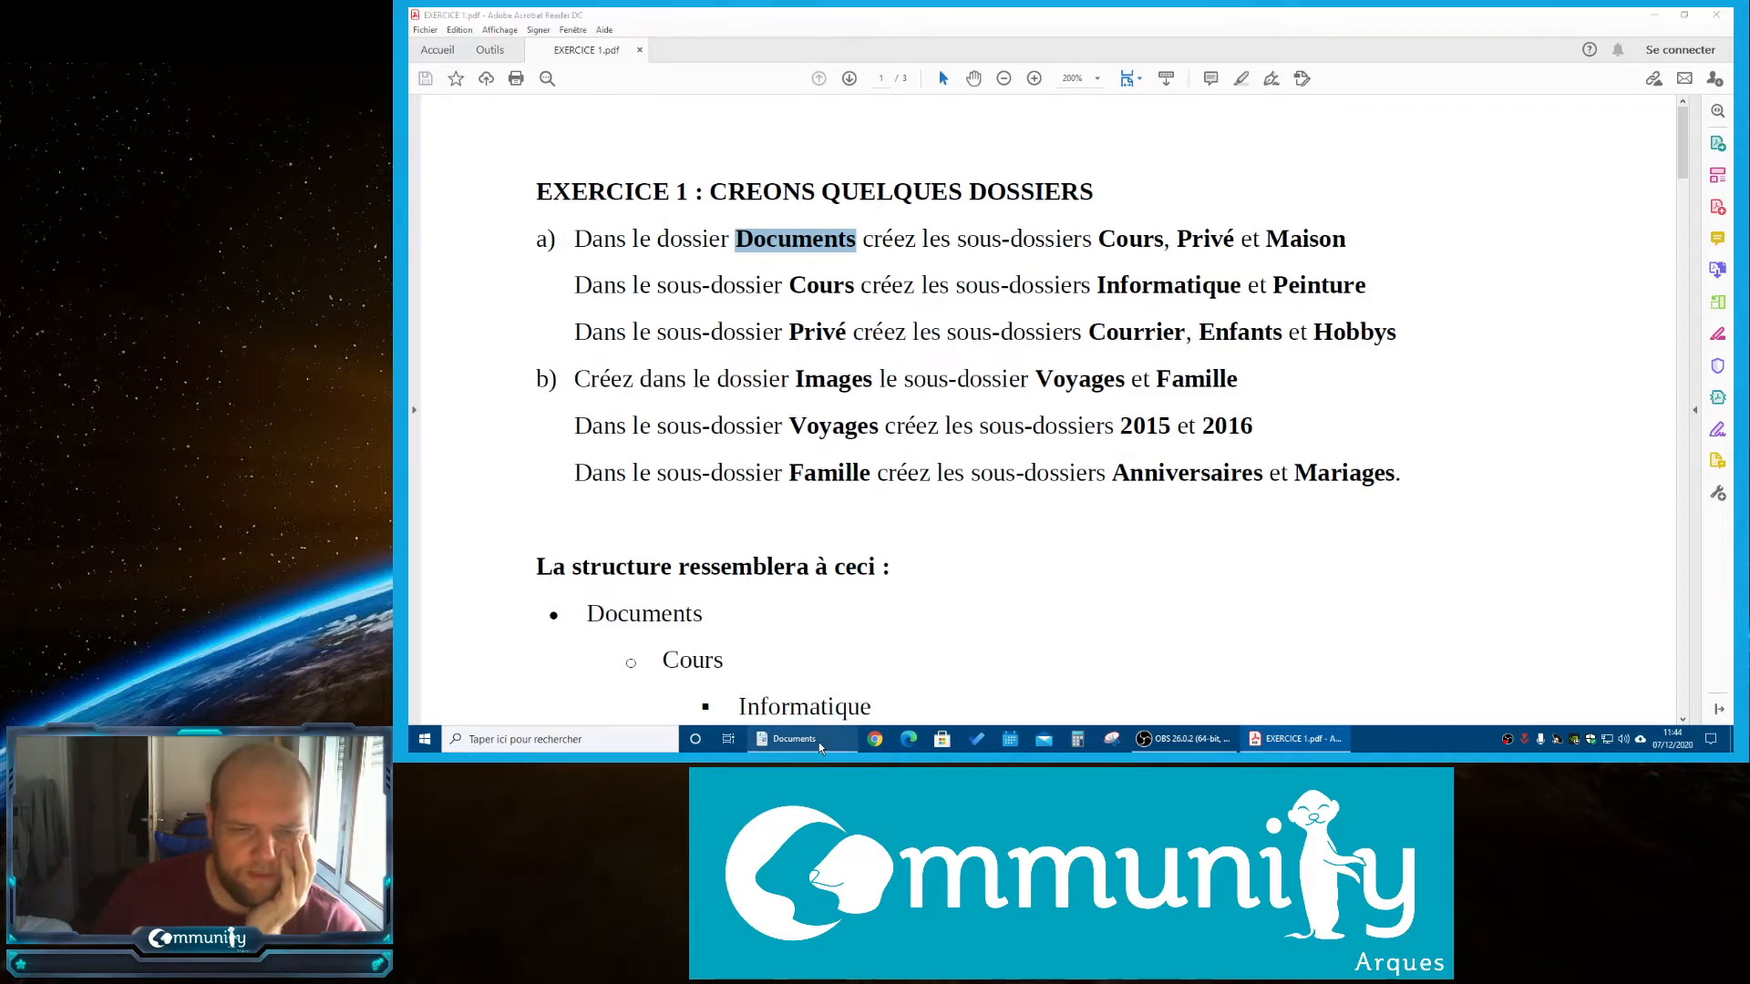
pyautogui.click(1733, 14)
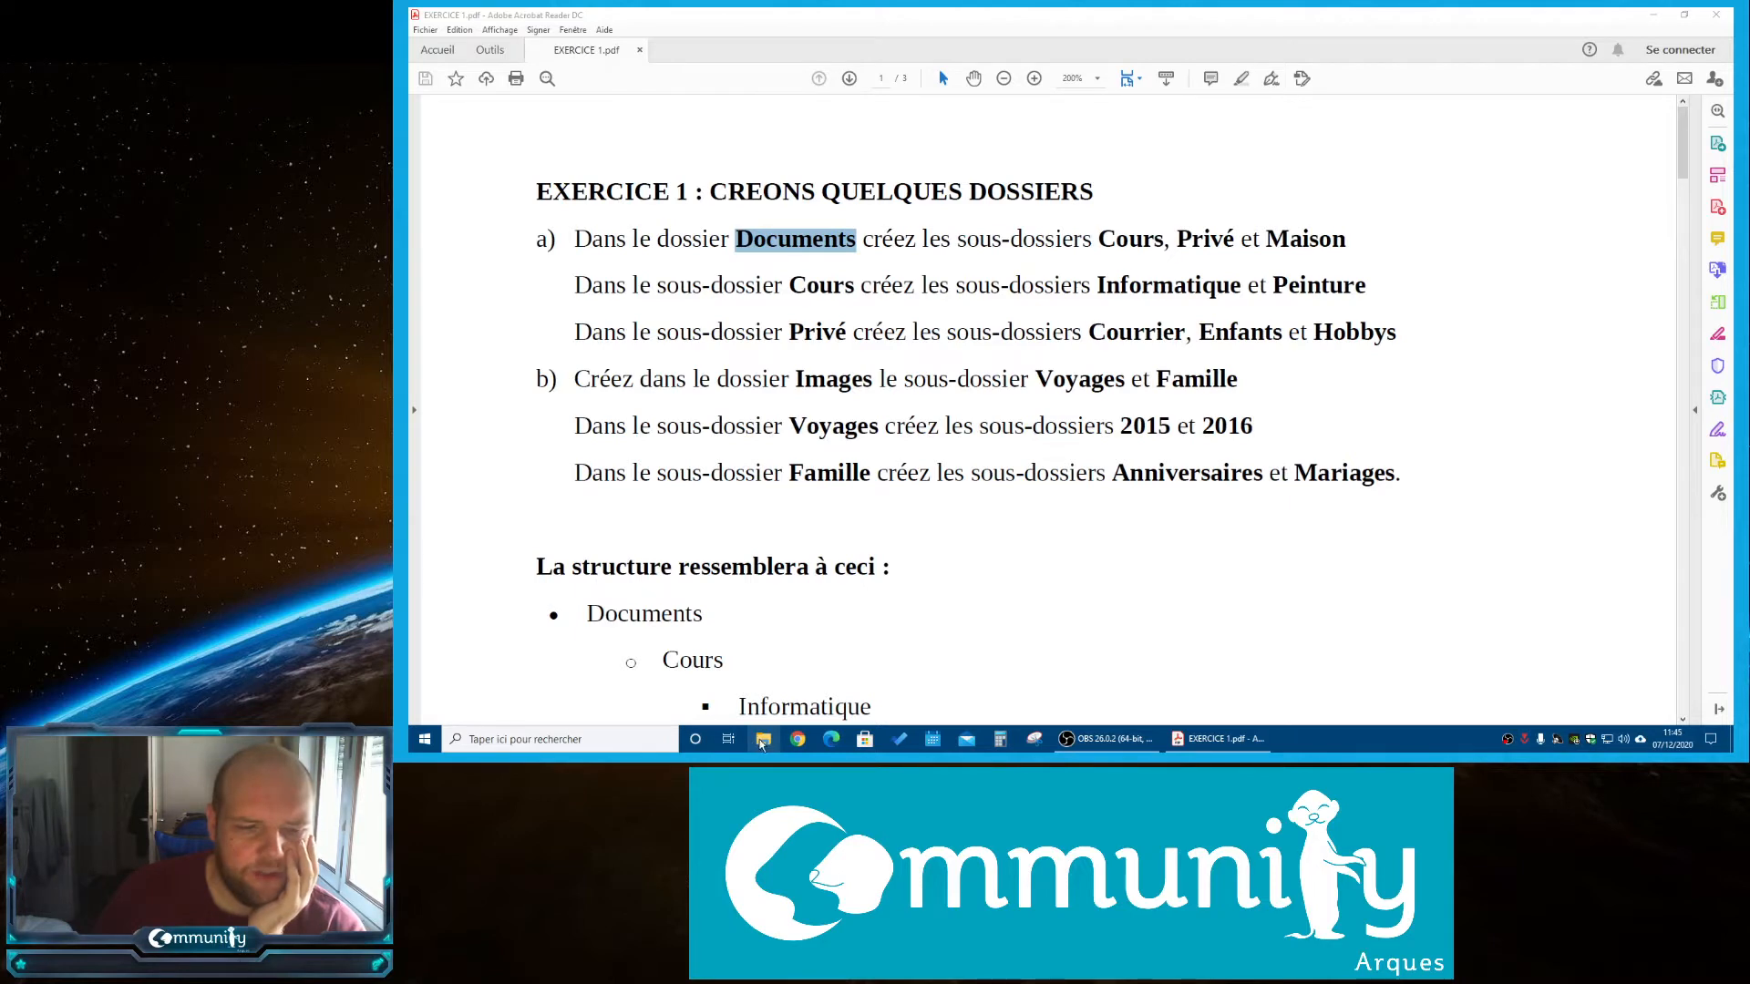
pyautogui.click(765, 740)
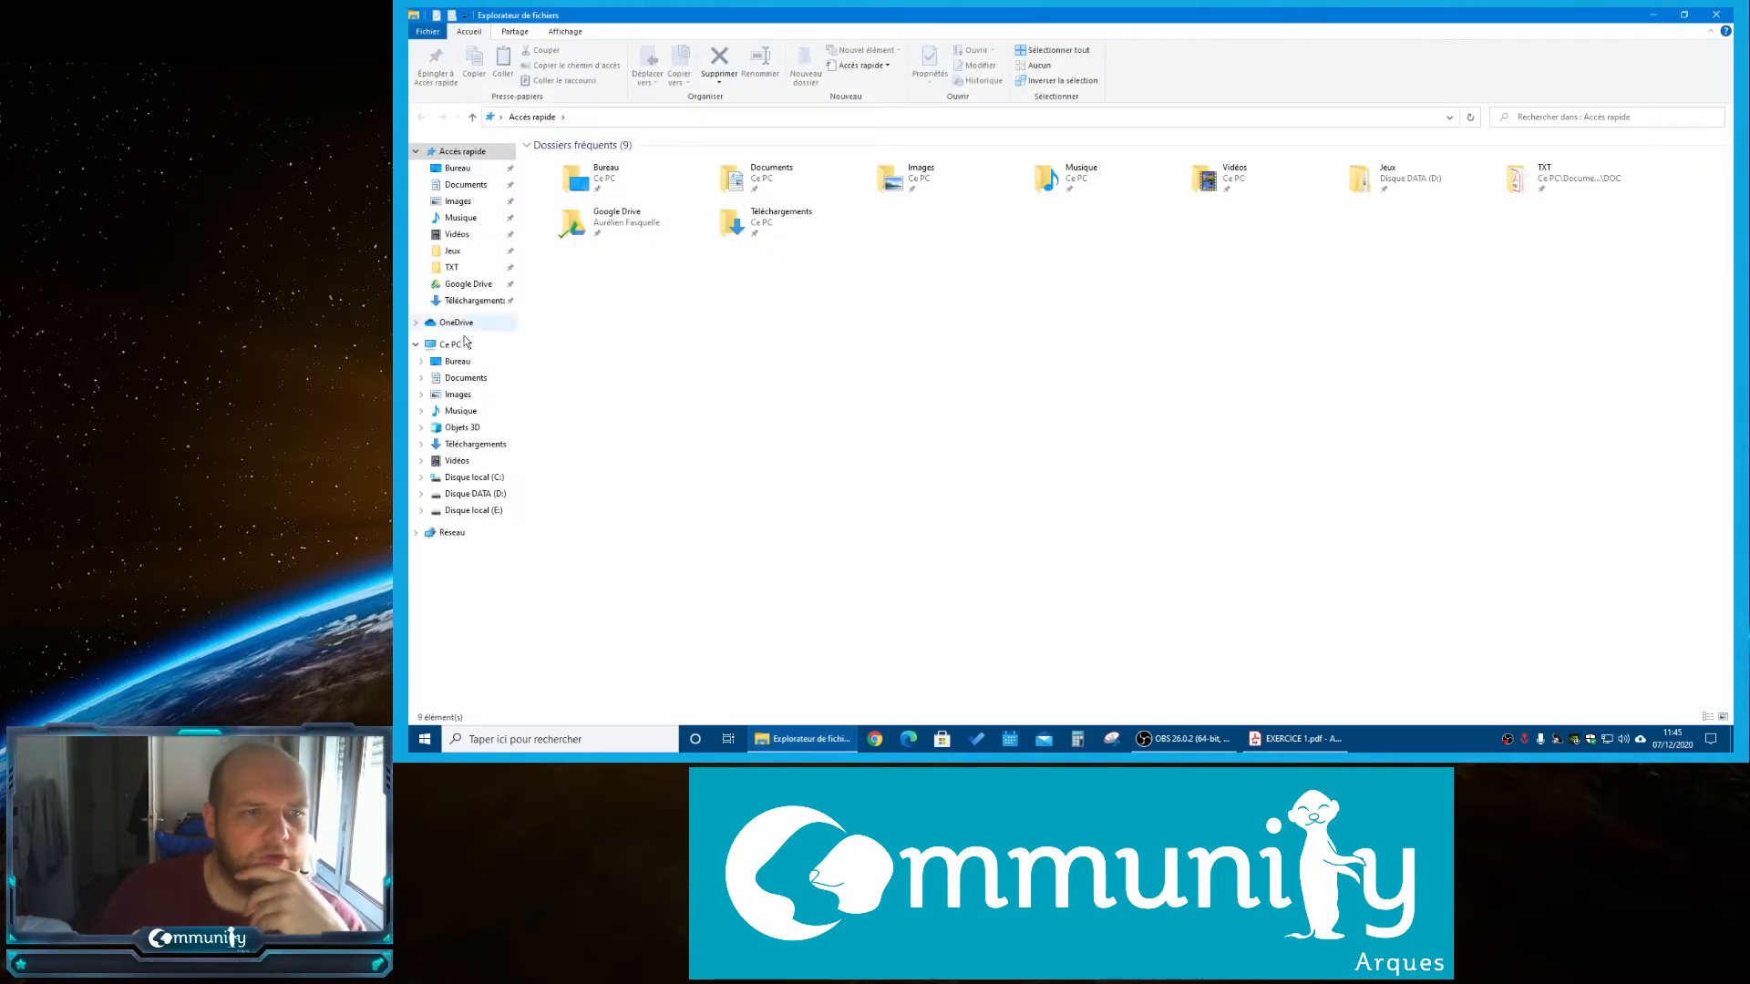
pyautogui.click(463, 379)
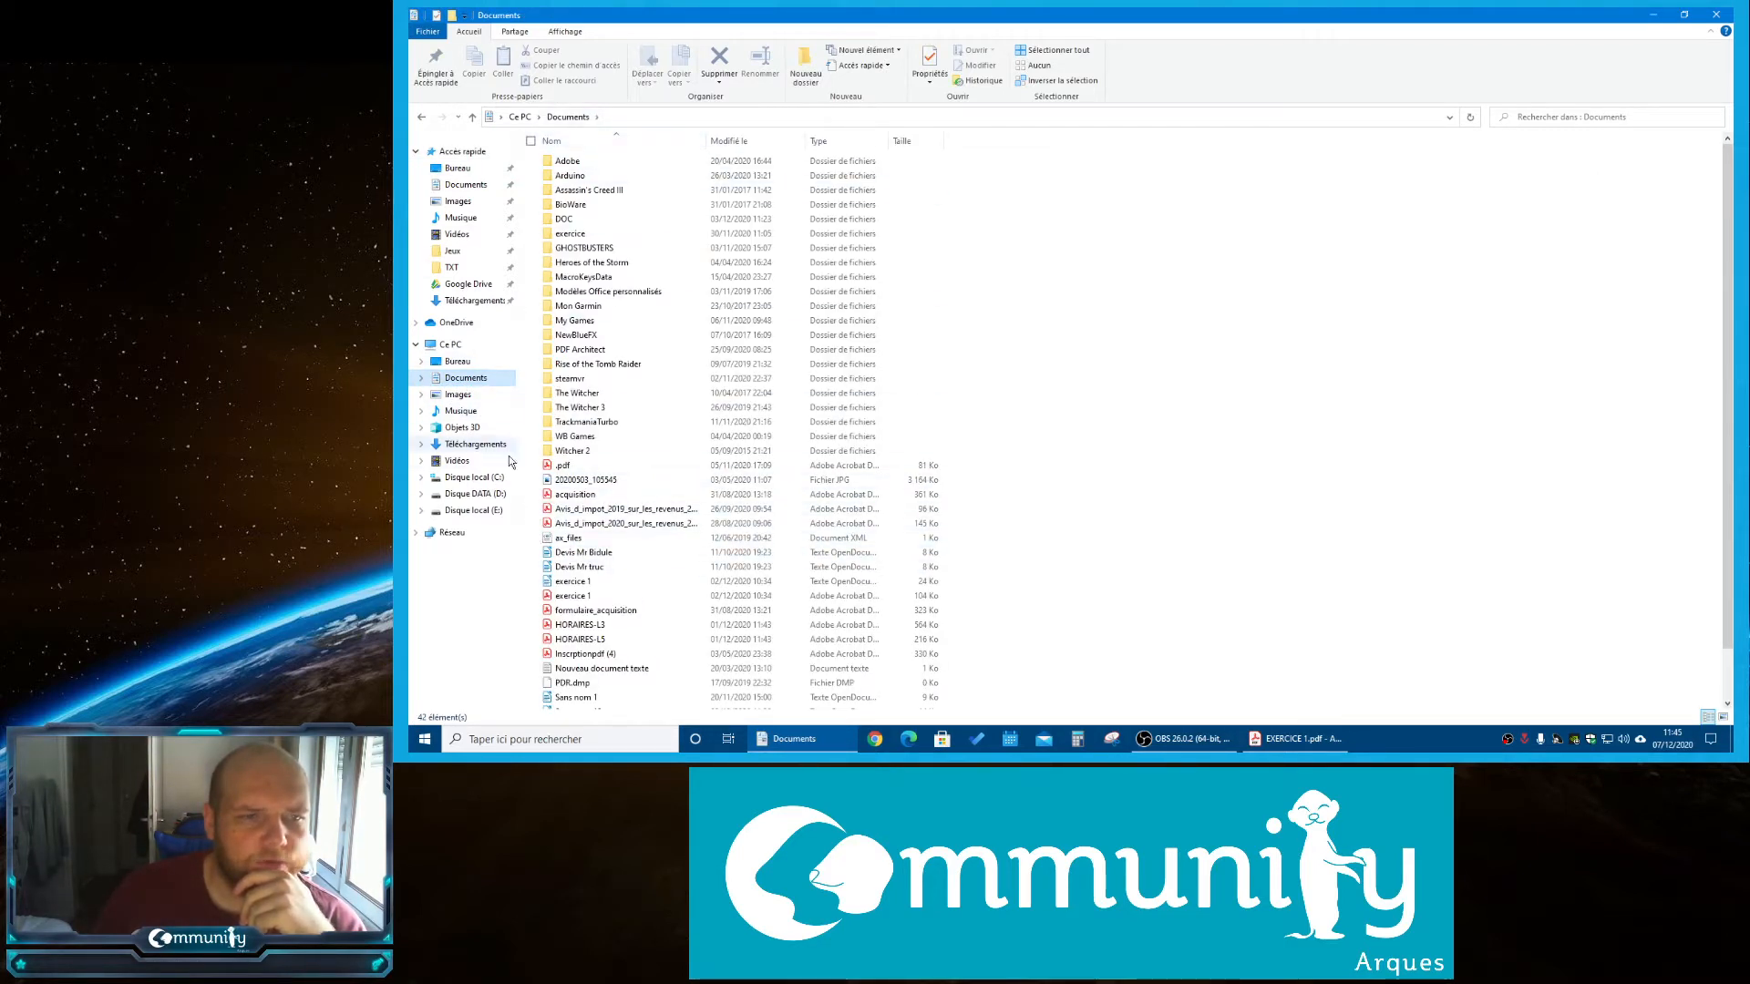
# Check the first instruction in the EXERCICE 1 PDF and create a folder named "cours" in Documents
pyautogui.click(1294, 738)
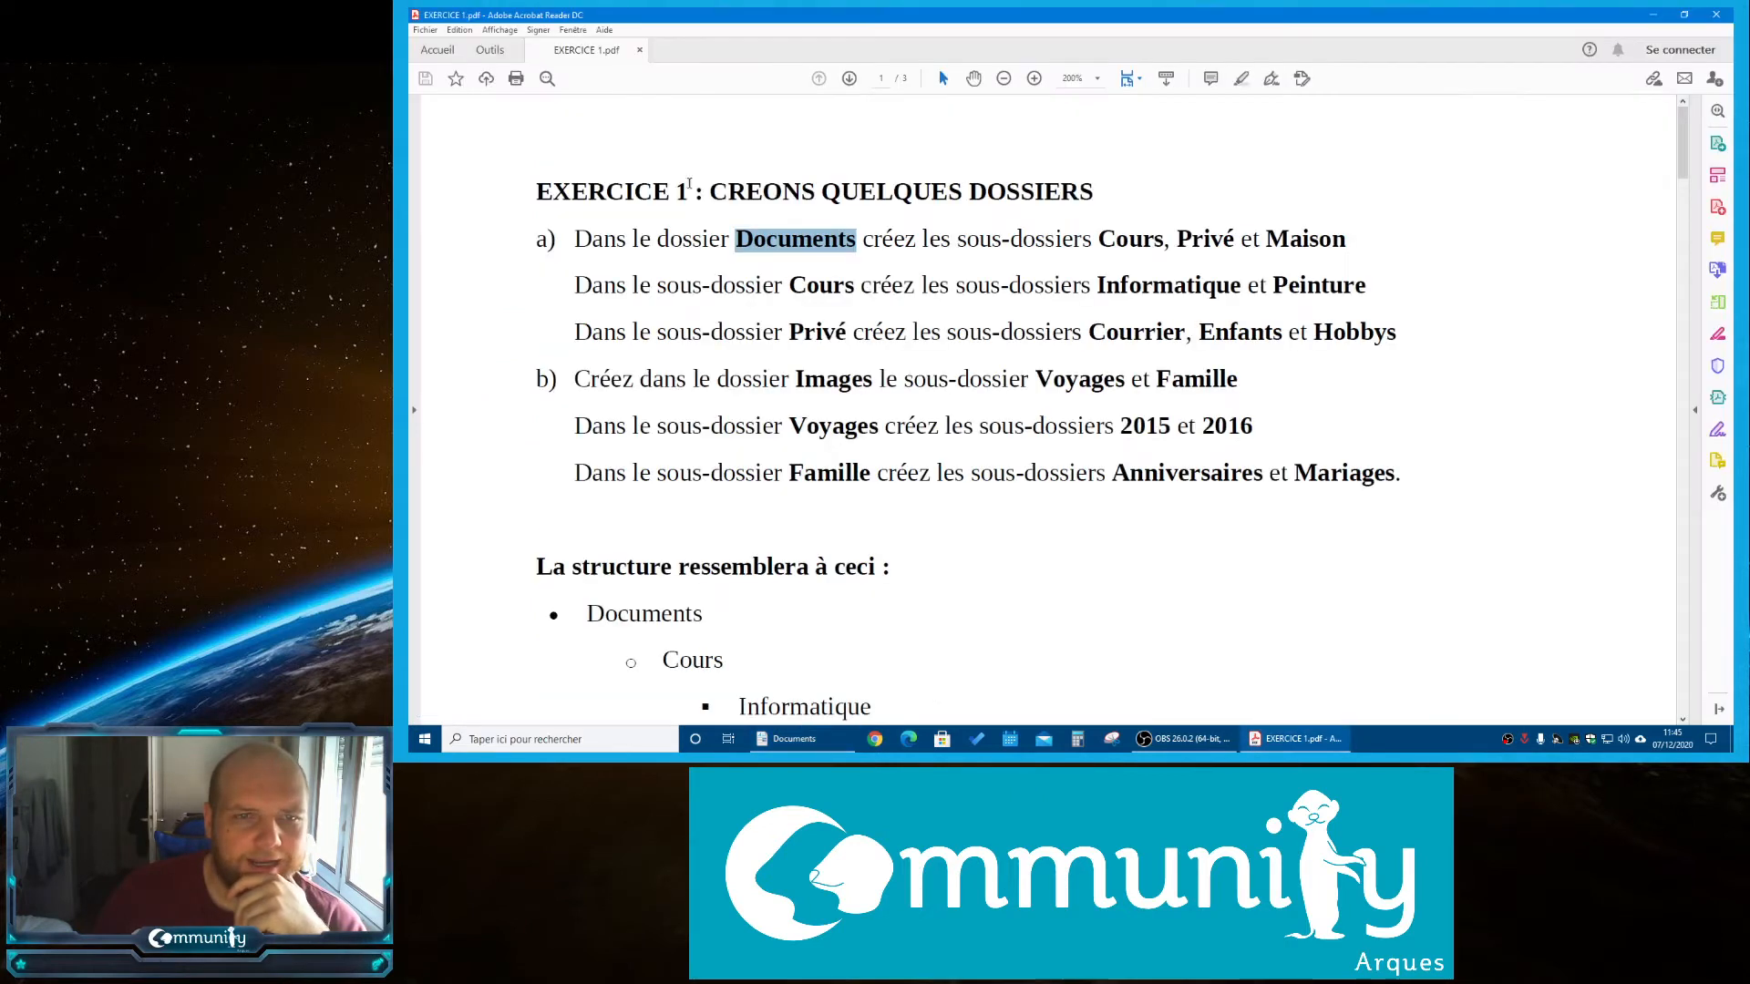
pyautogui.click(1119, 246)
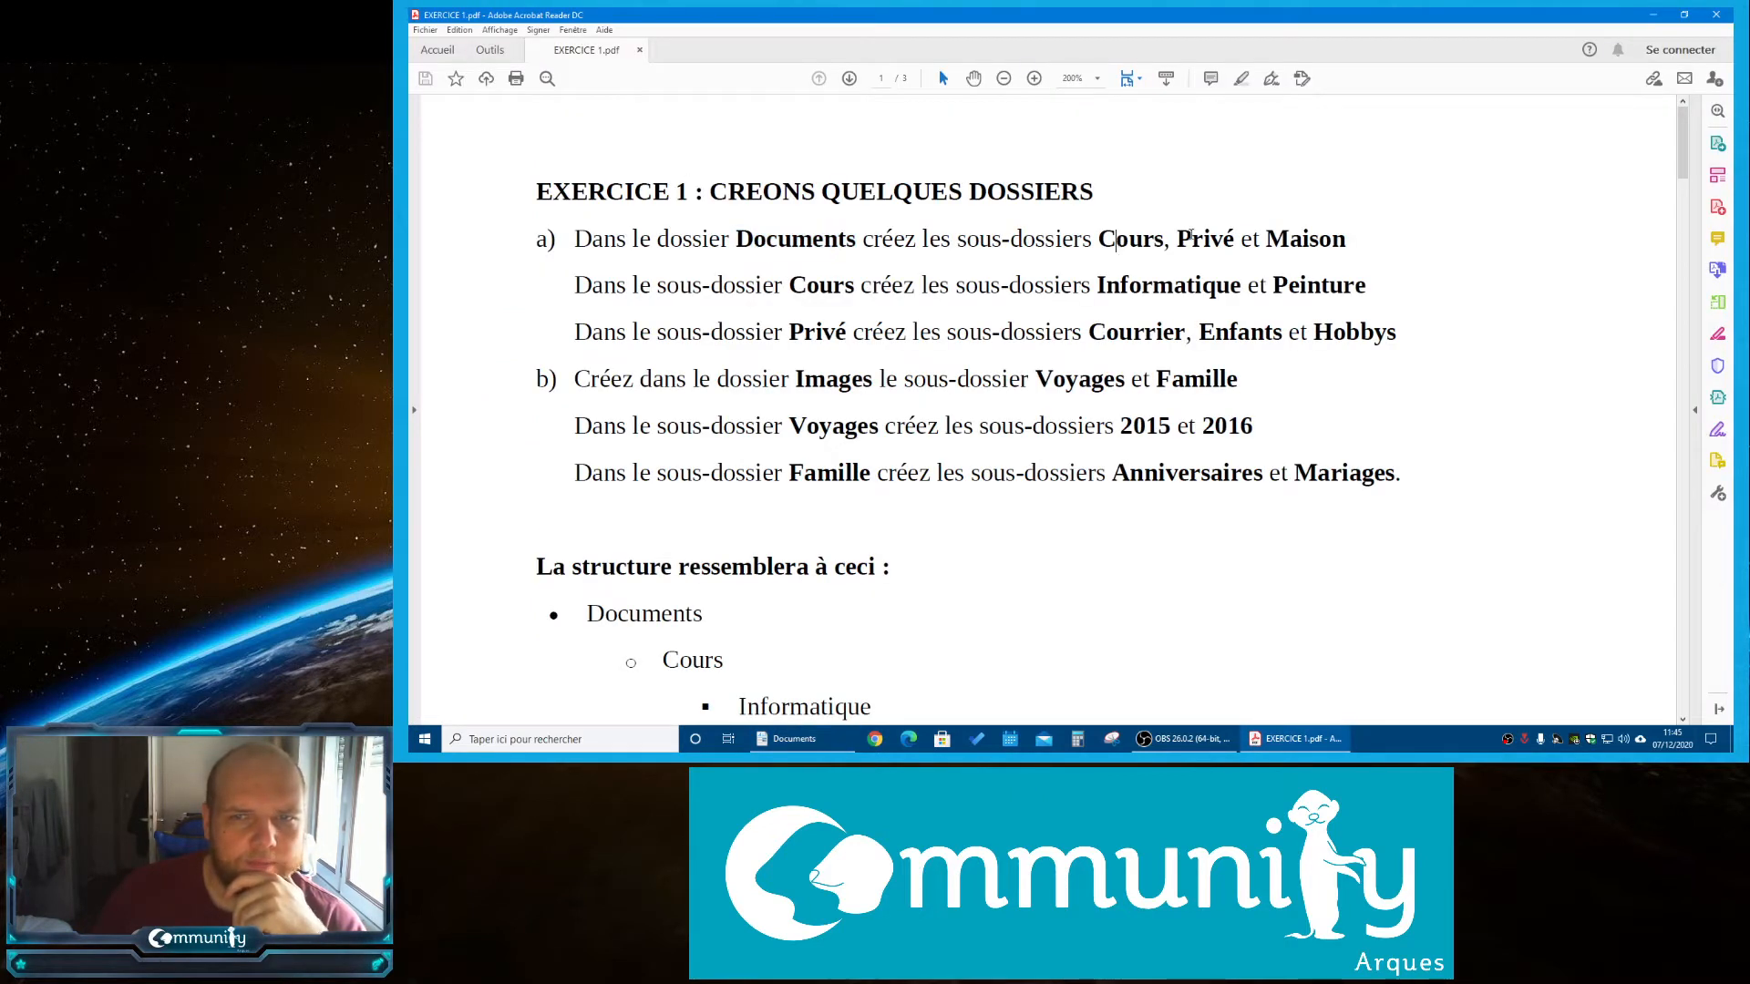
pyautogui.click(1296, 740)
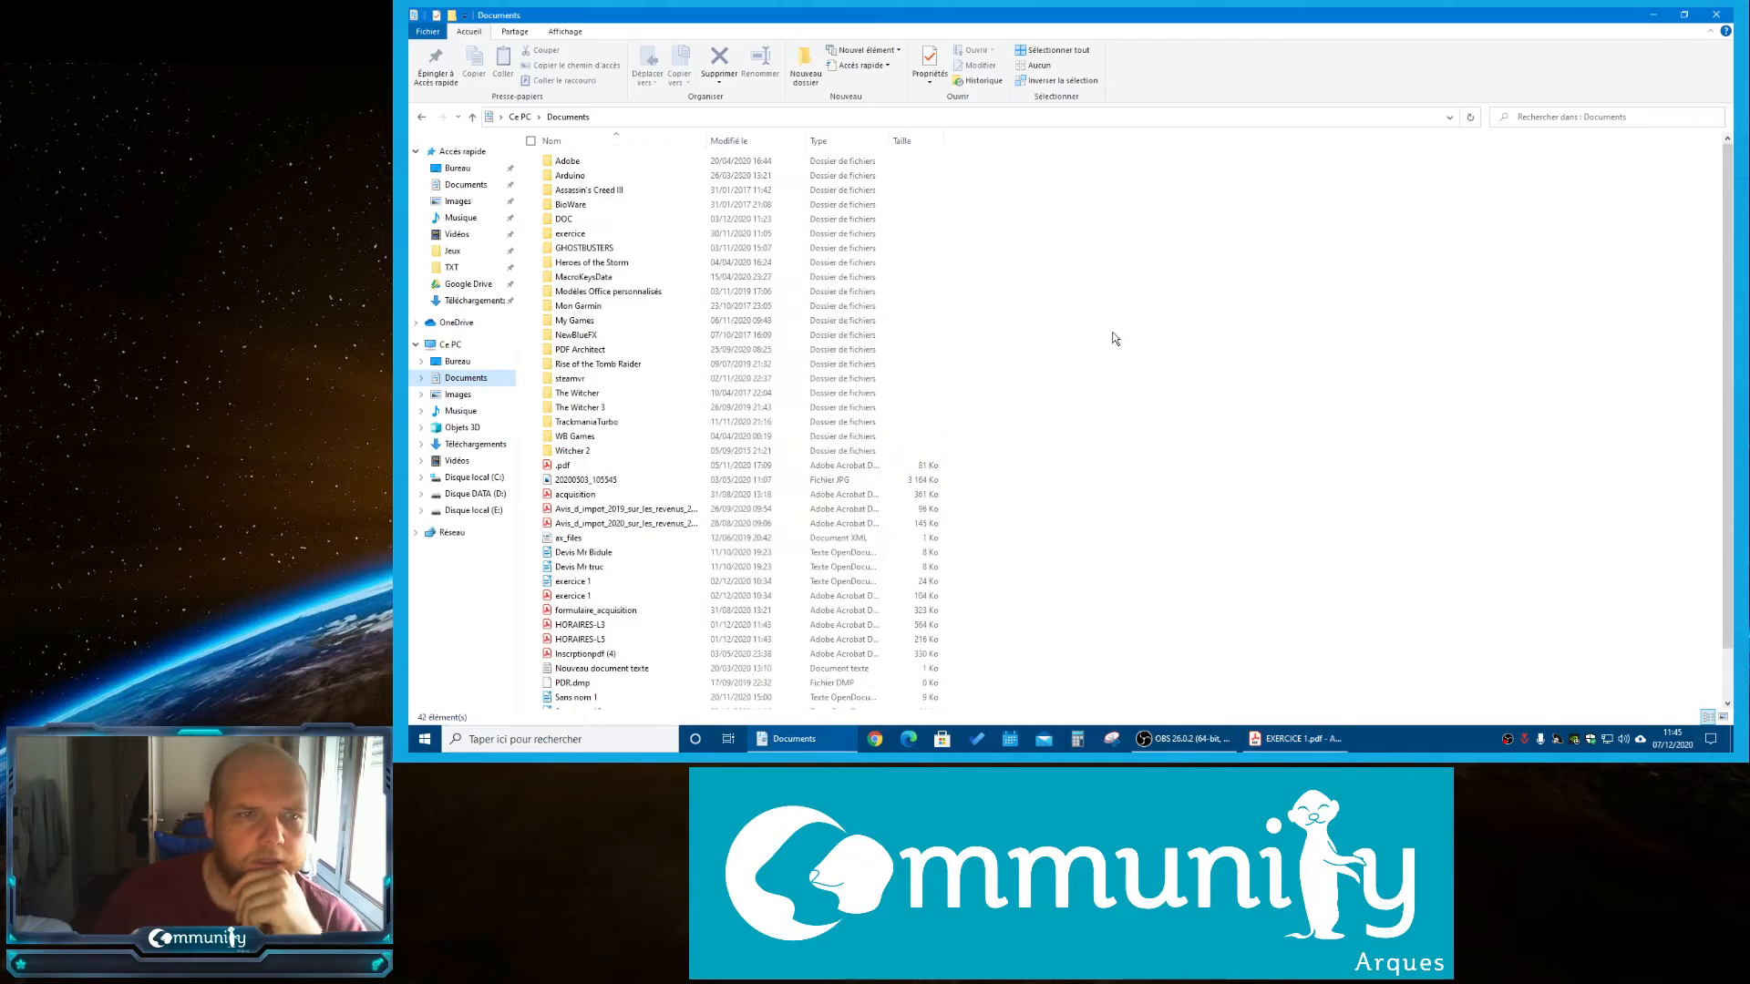
pyautogui.click(806, 64)
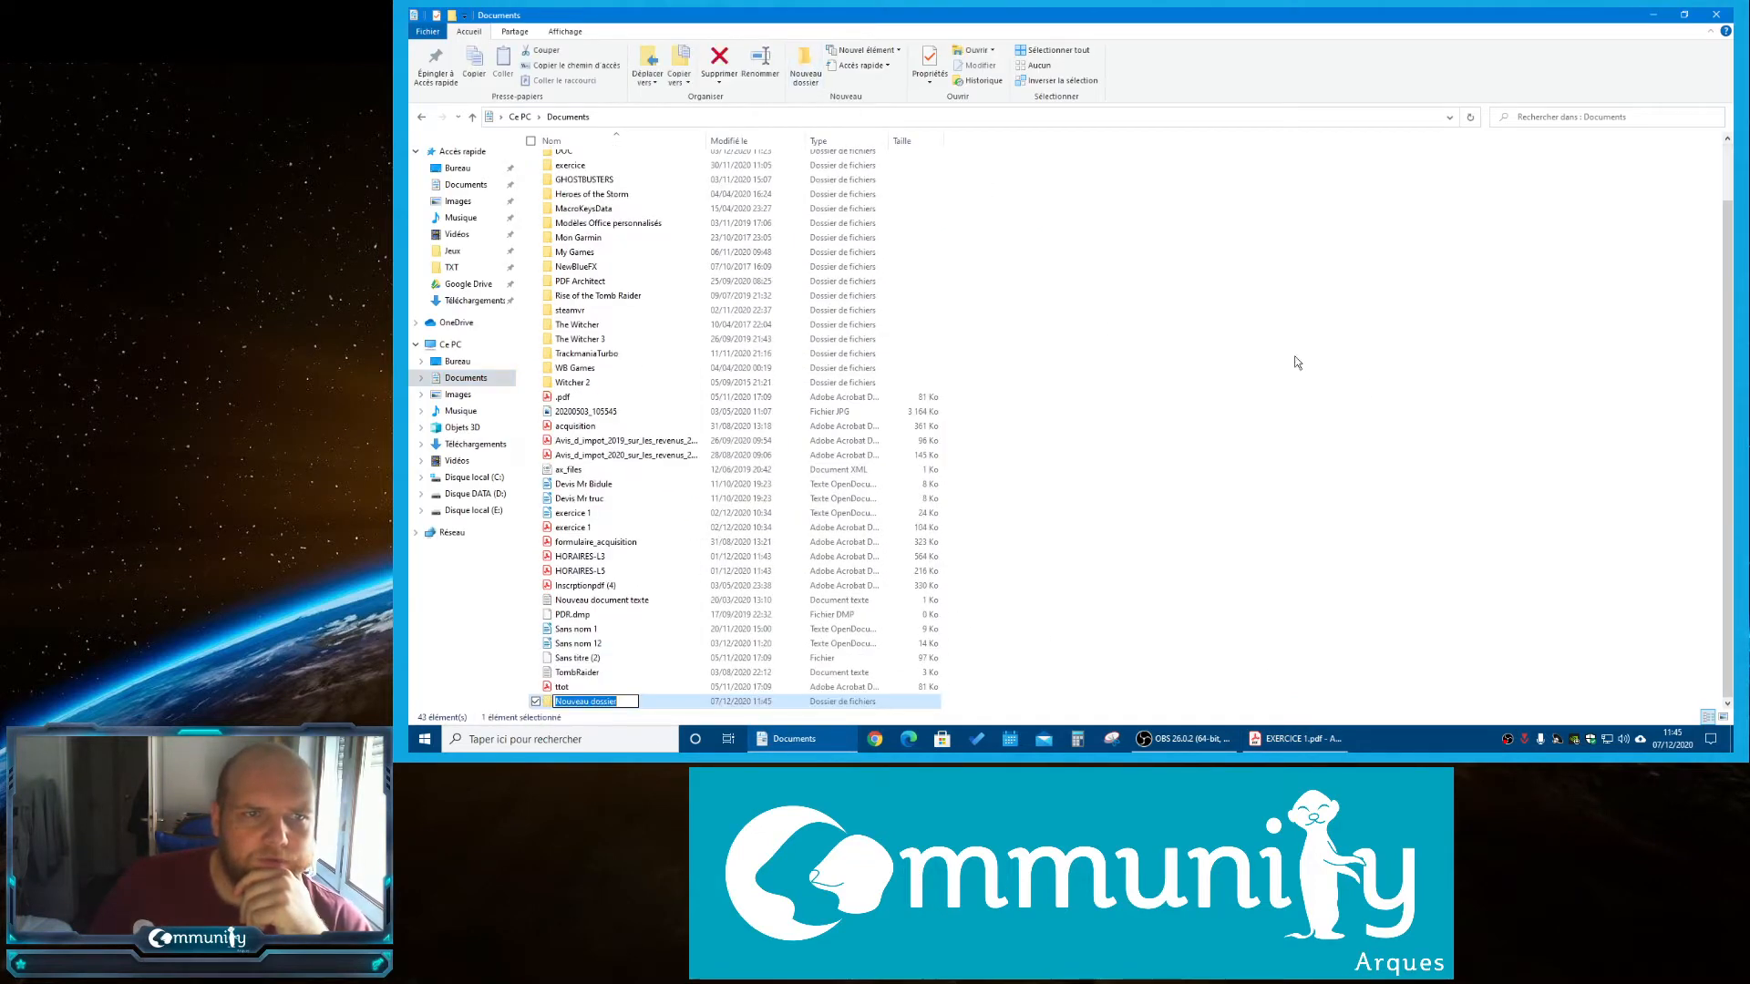
pyautogui.write('cours')
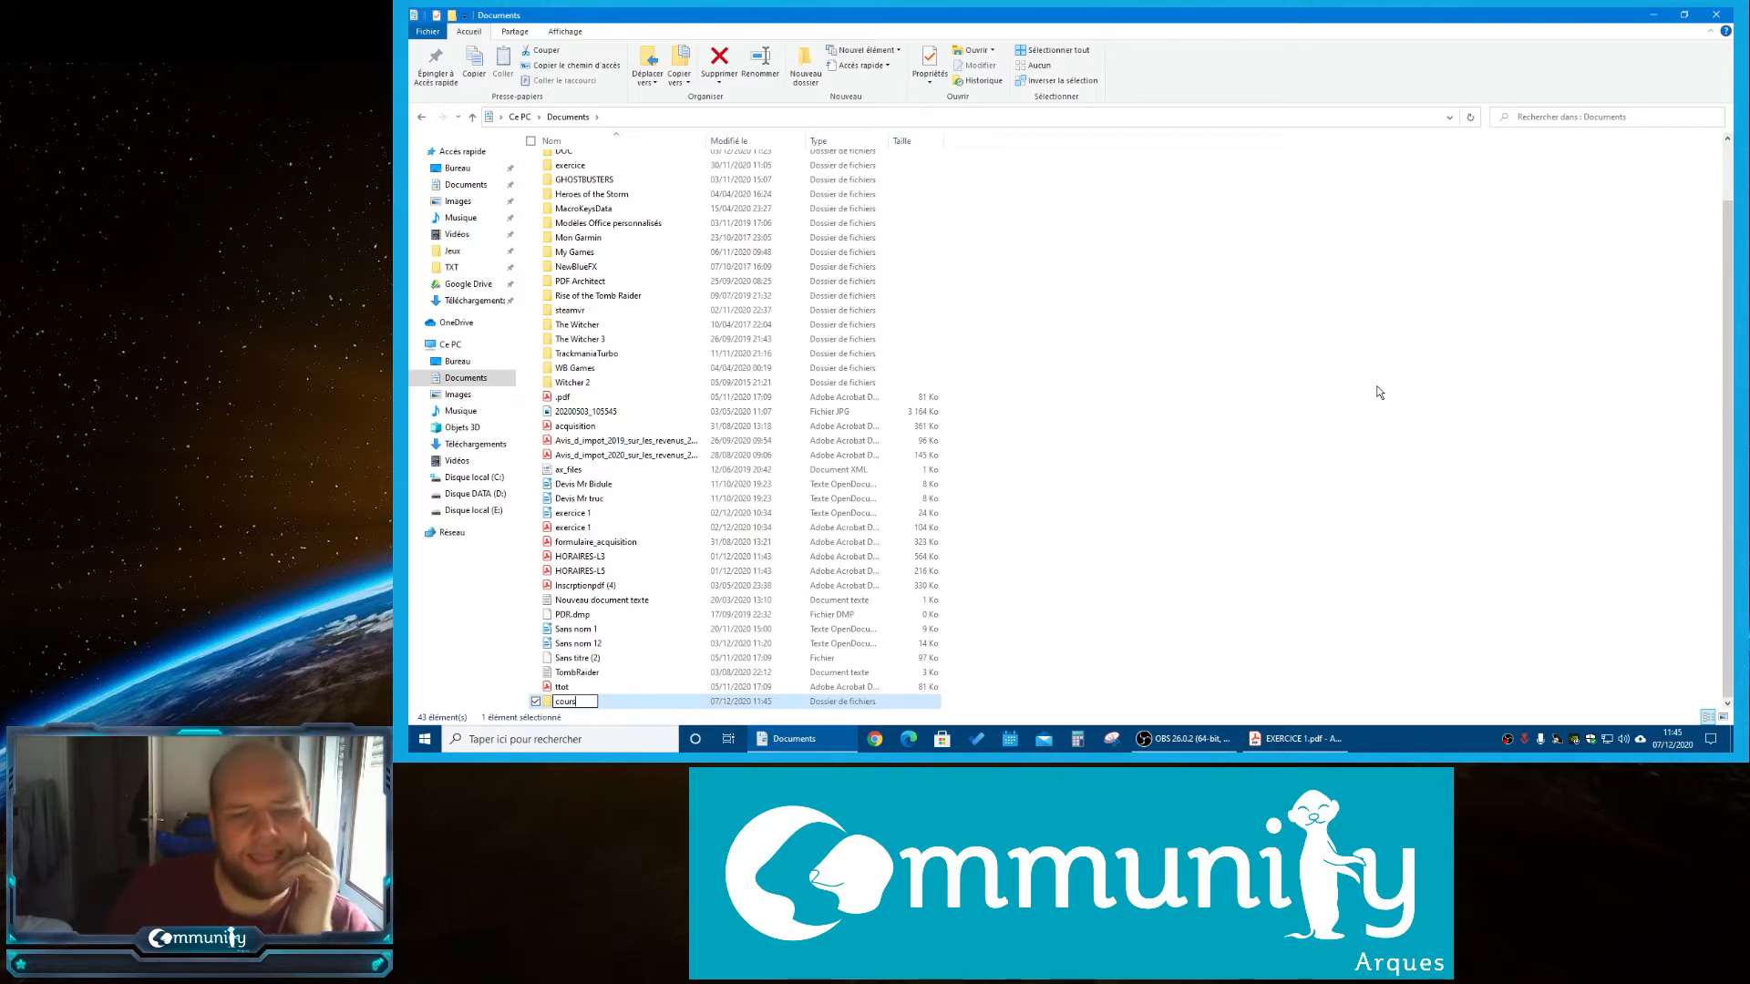
pyautogui.click(1222, 382)
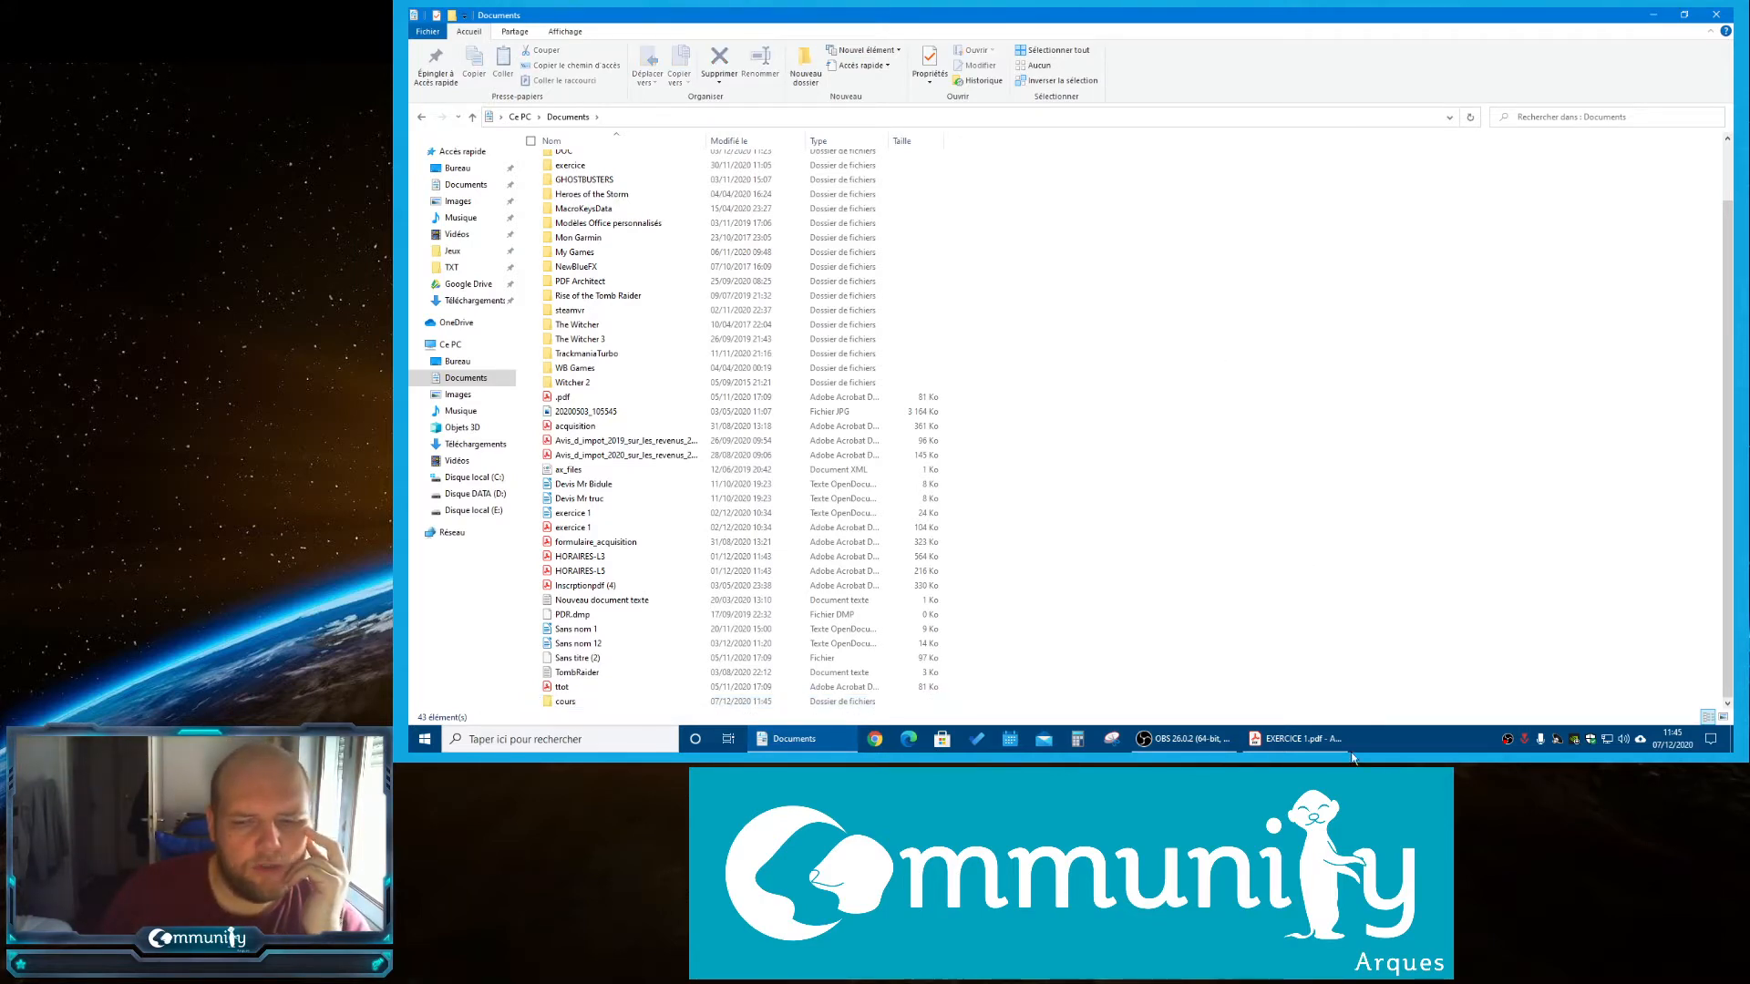
# Review the expected folder structure in the PDF and create a folder named "privé" in Documents
pyautogui.click(1343, 744)
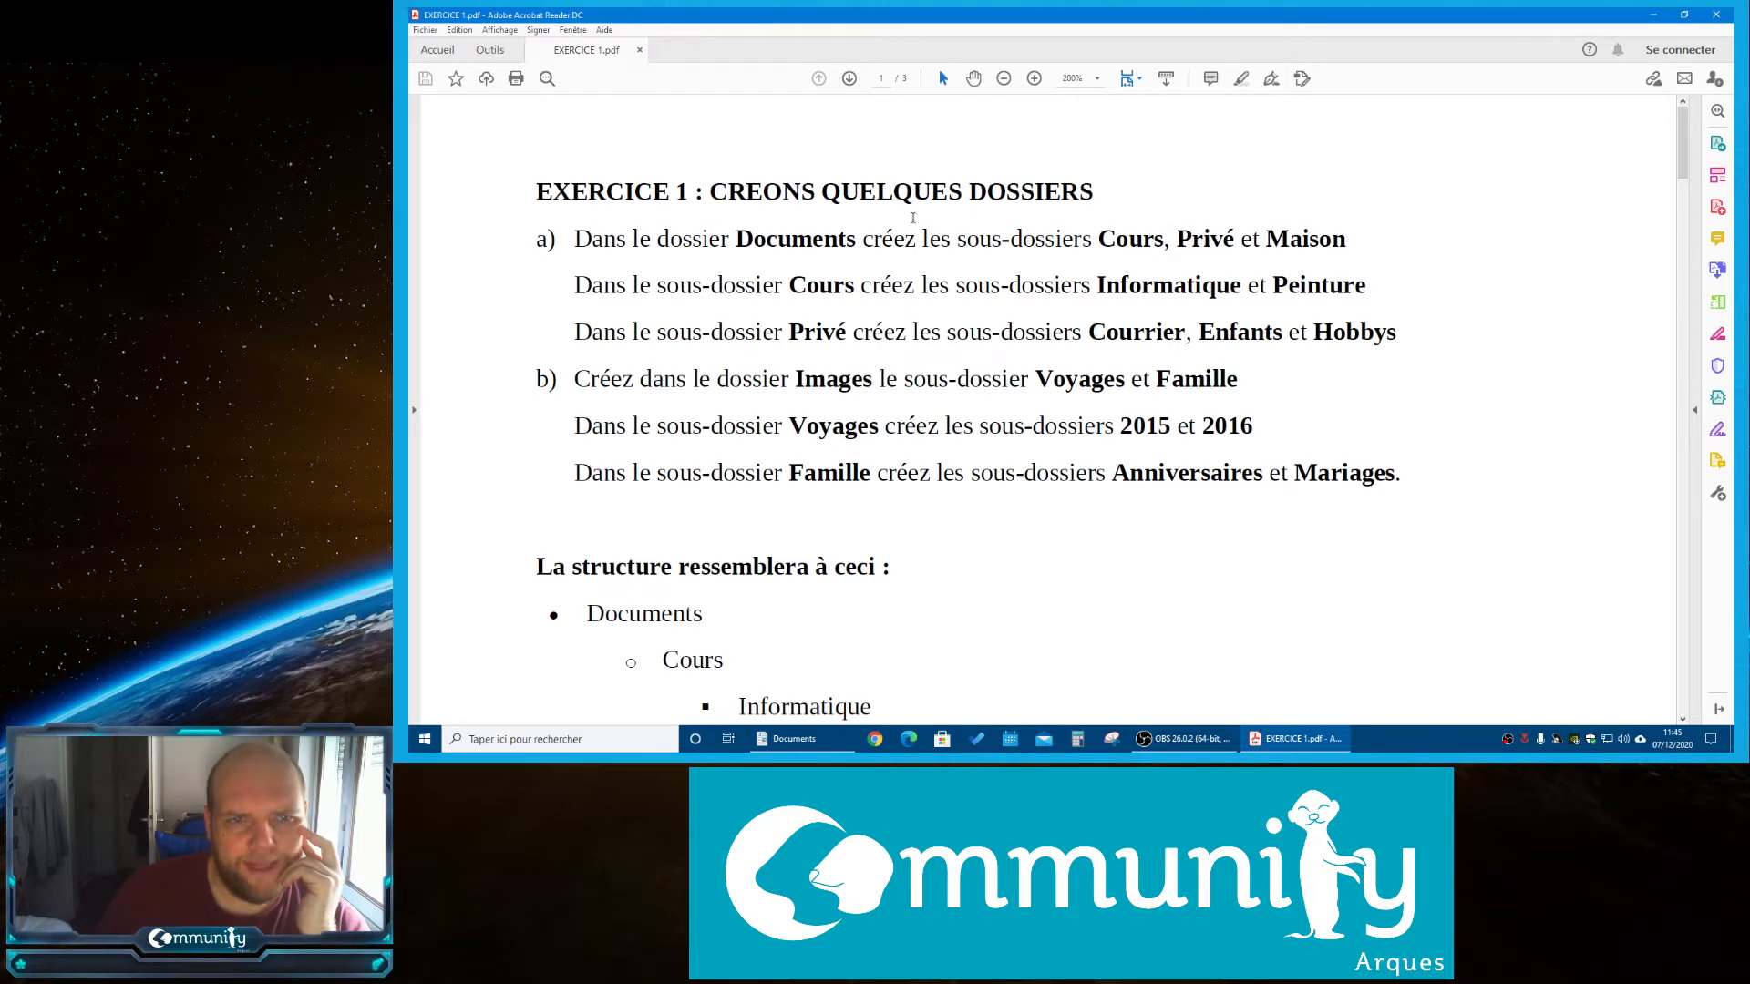
pyautogui.scroll(-3, 1056, 218)
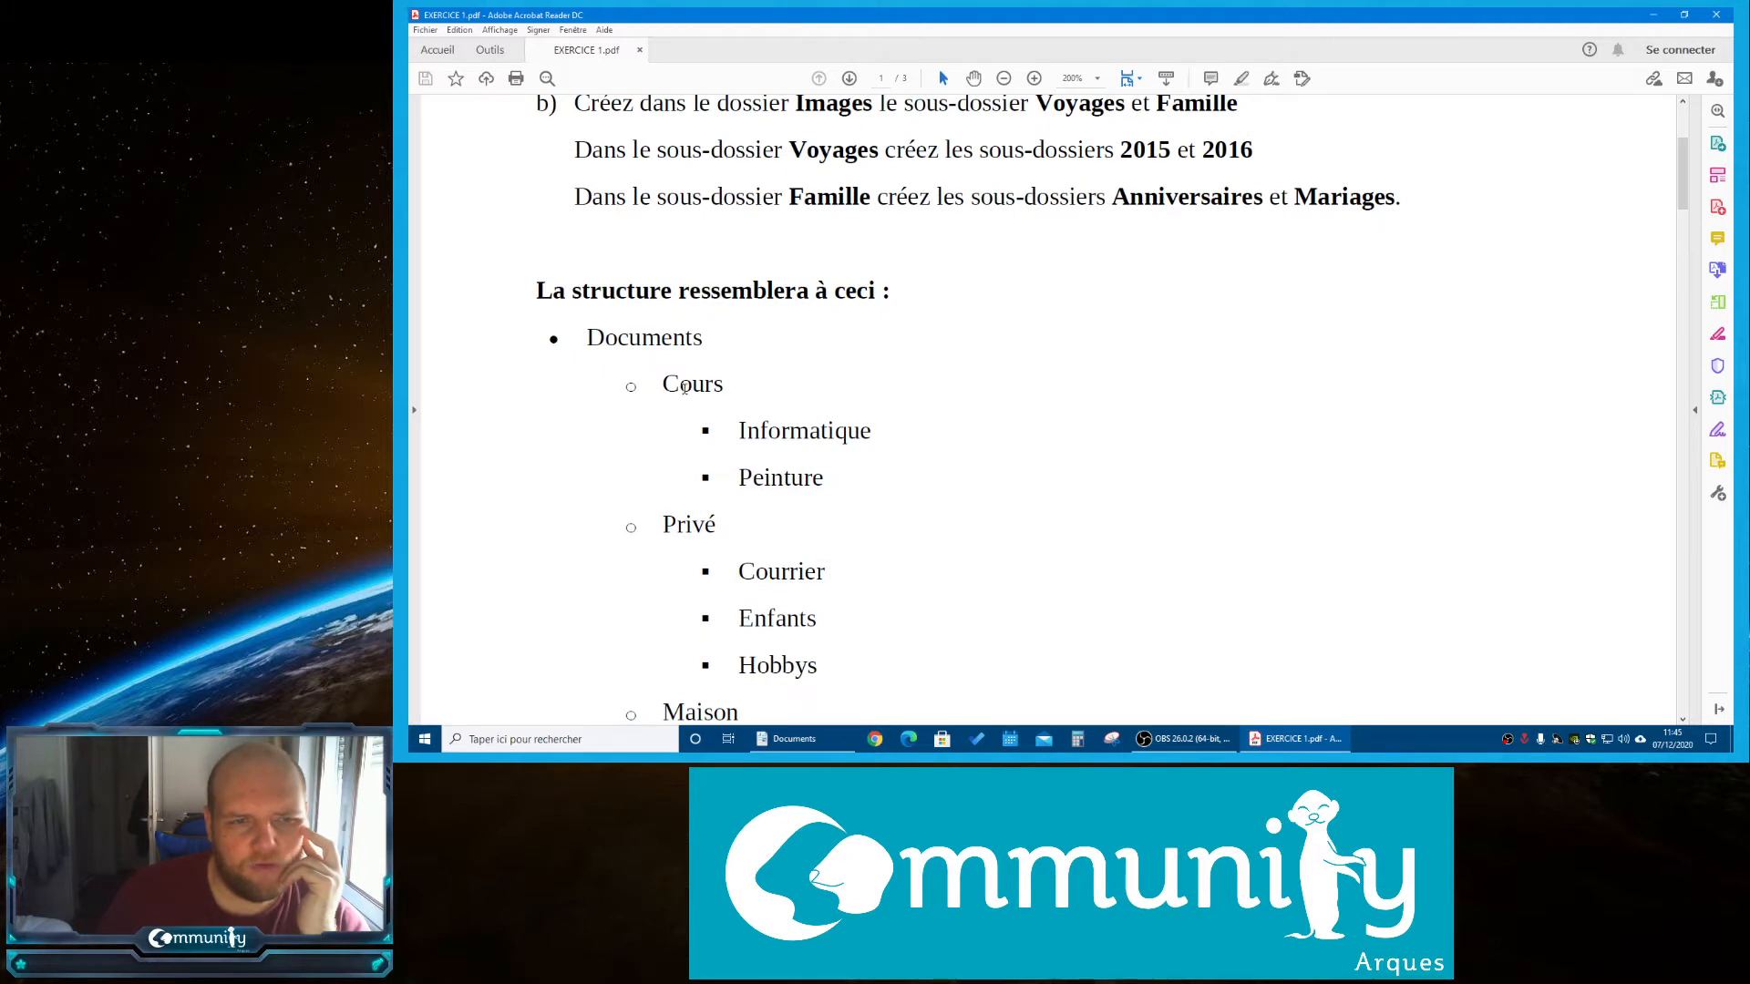
pyautogui.scroll(2, 804, 395)
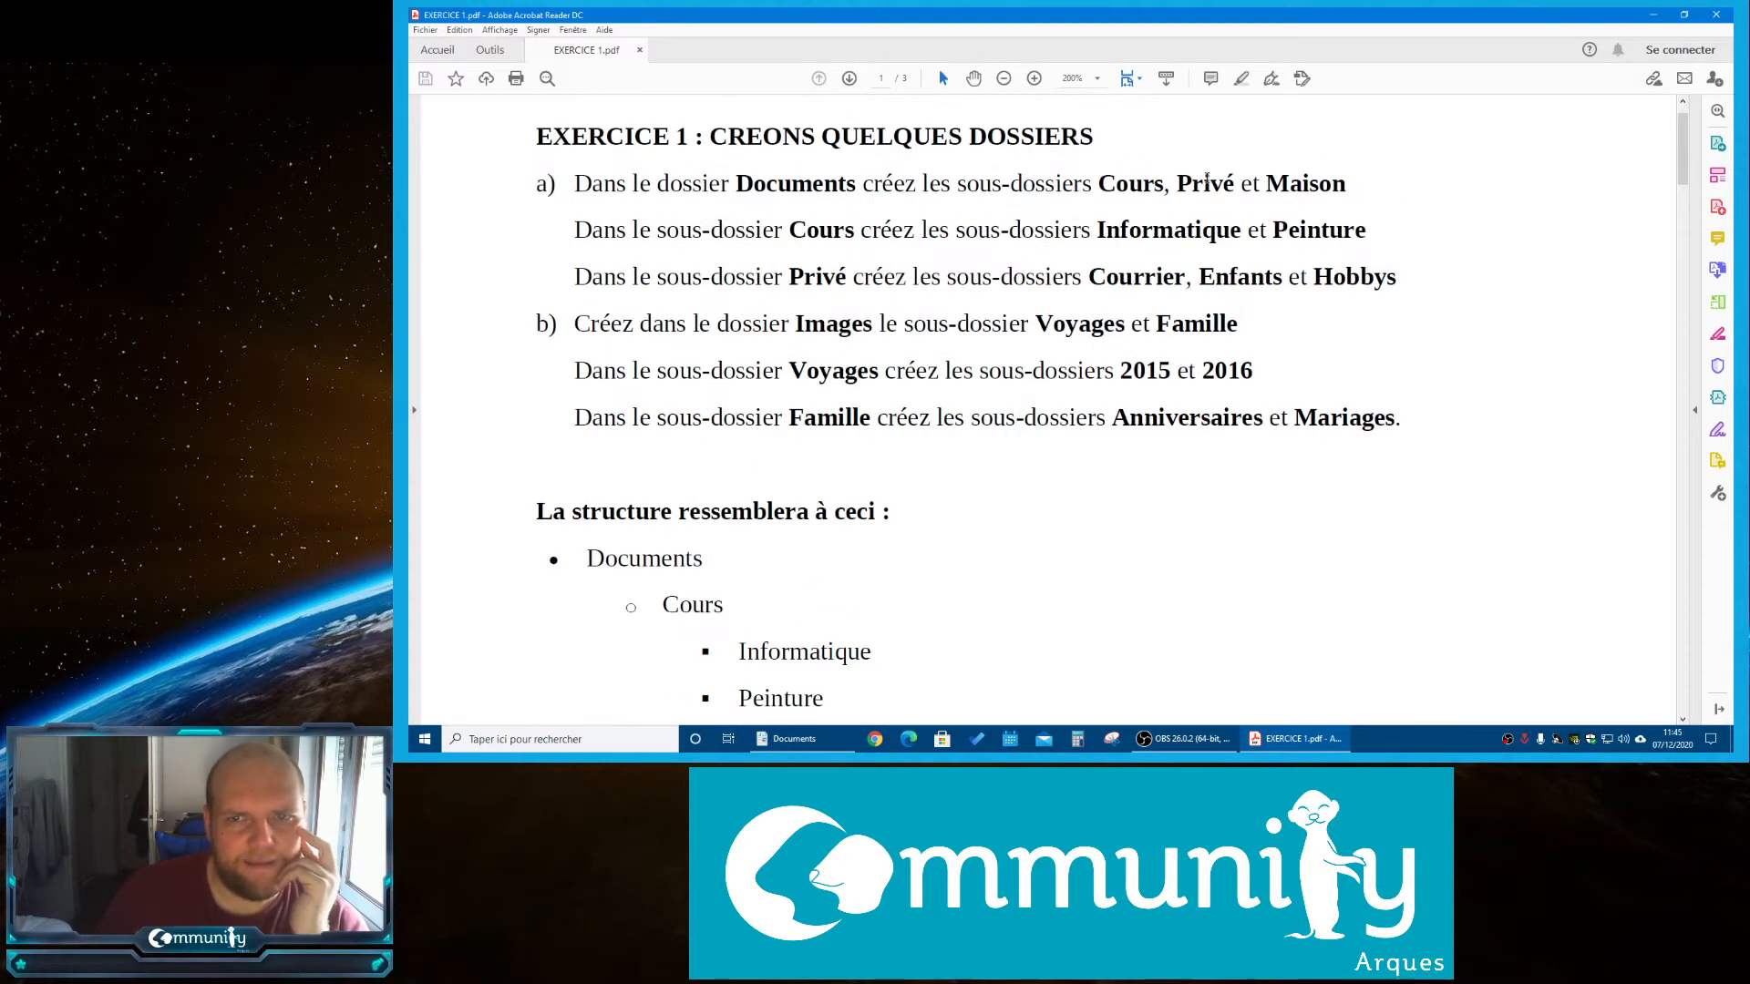
pyautogui.click(801, 738)
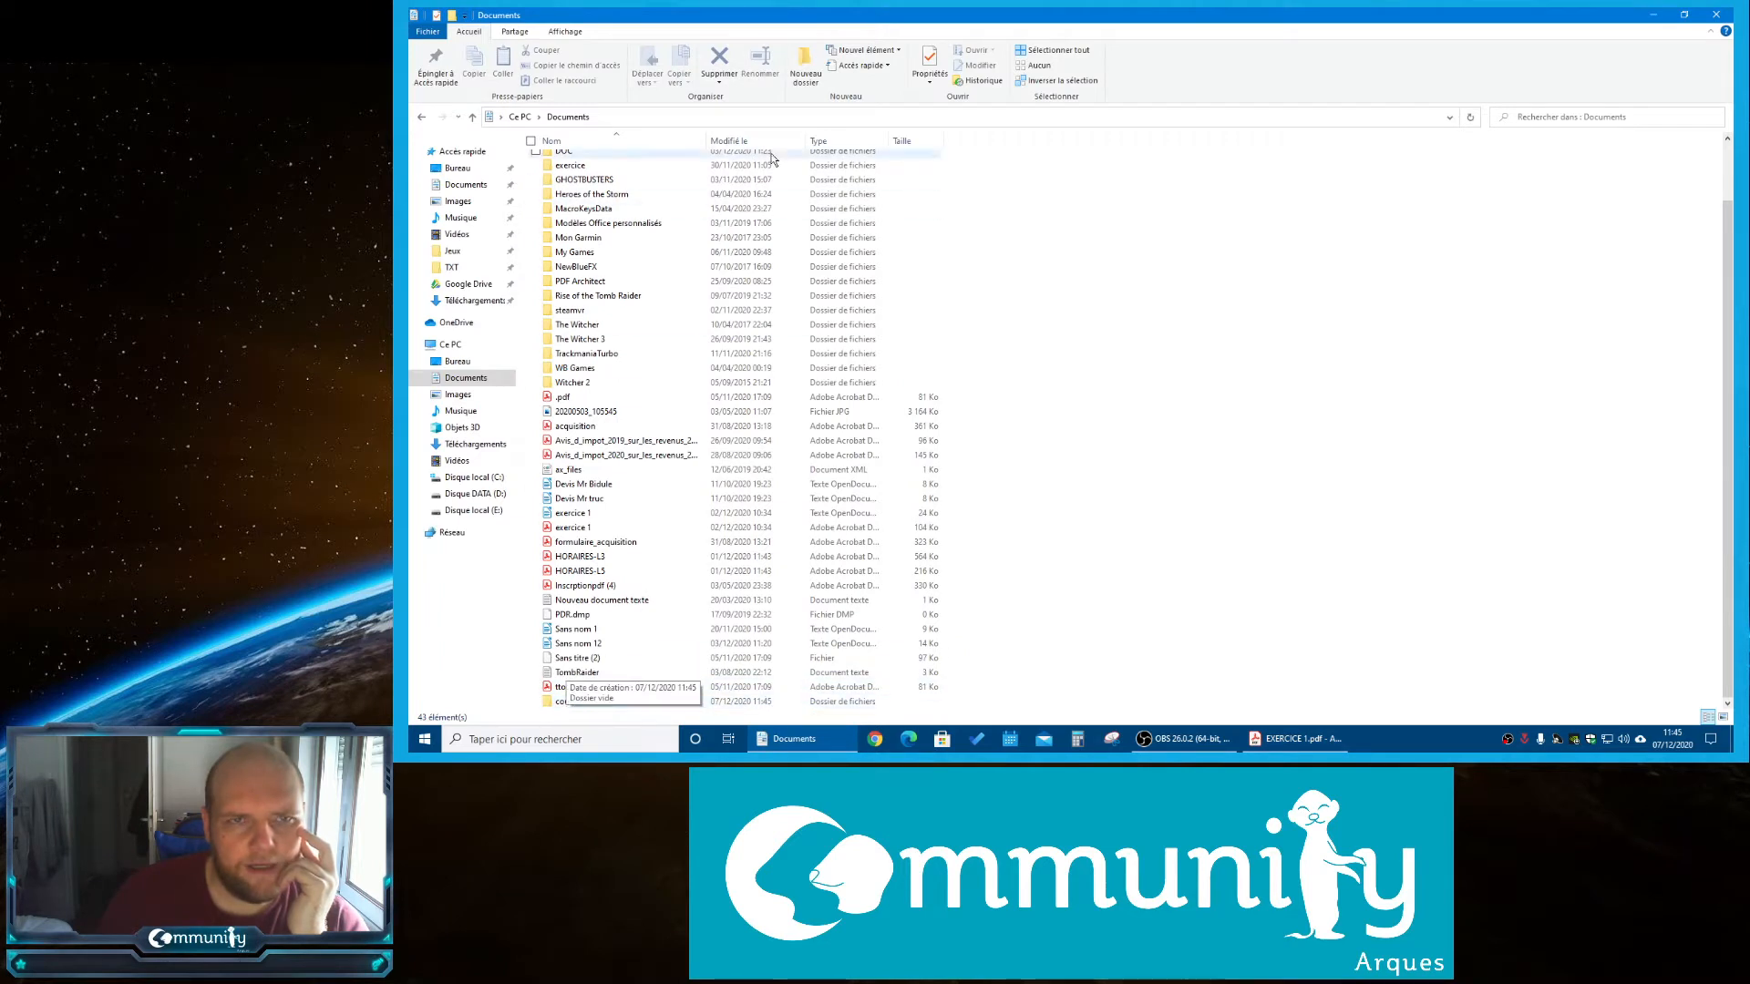
pyautogui.click(804, 65)
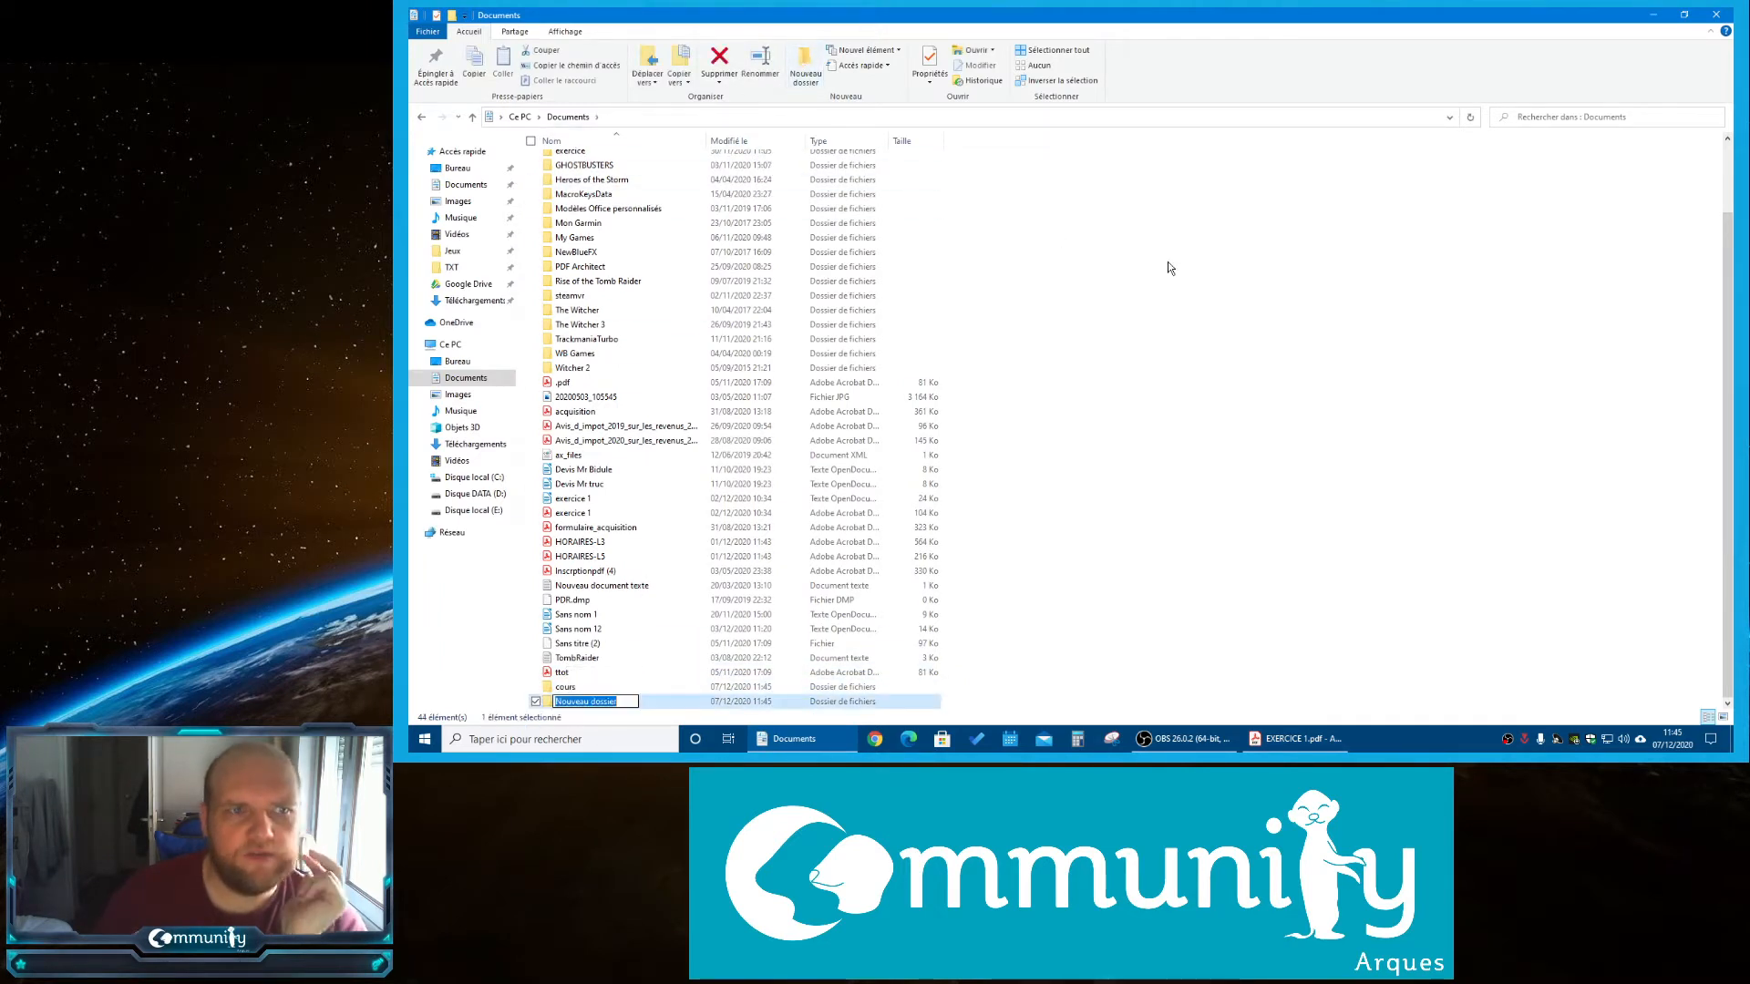
pyautogui.write('pri')
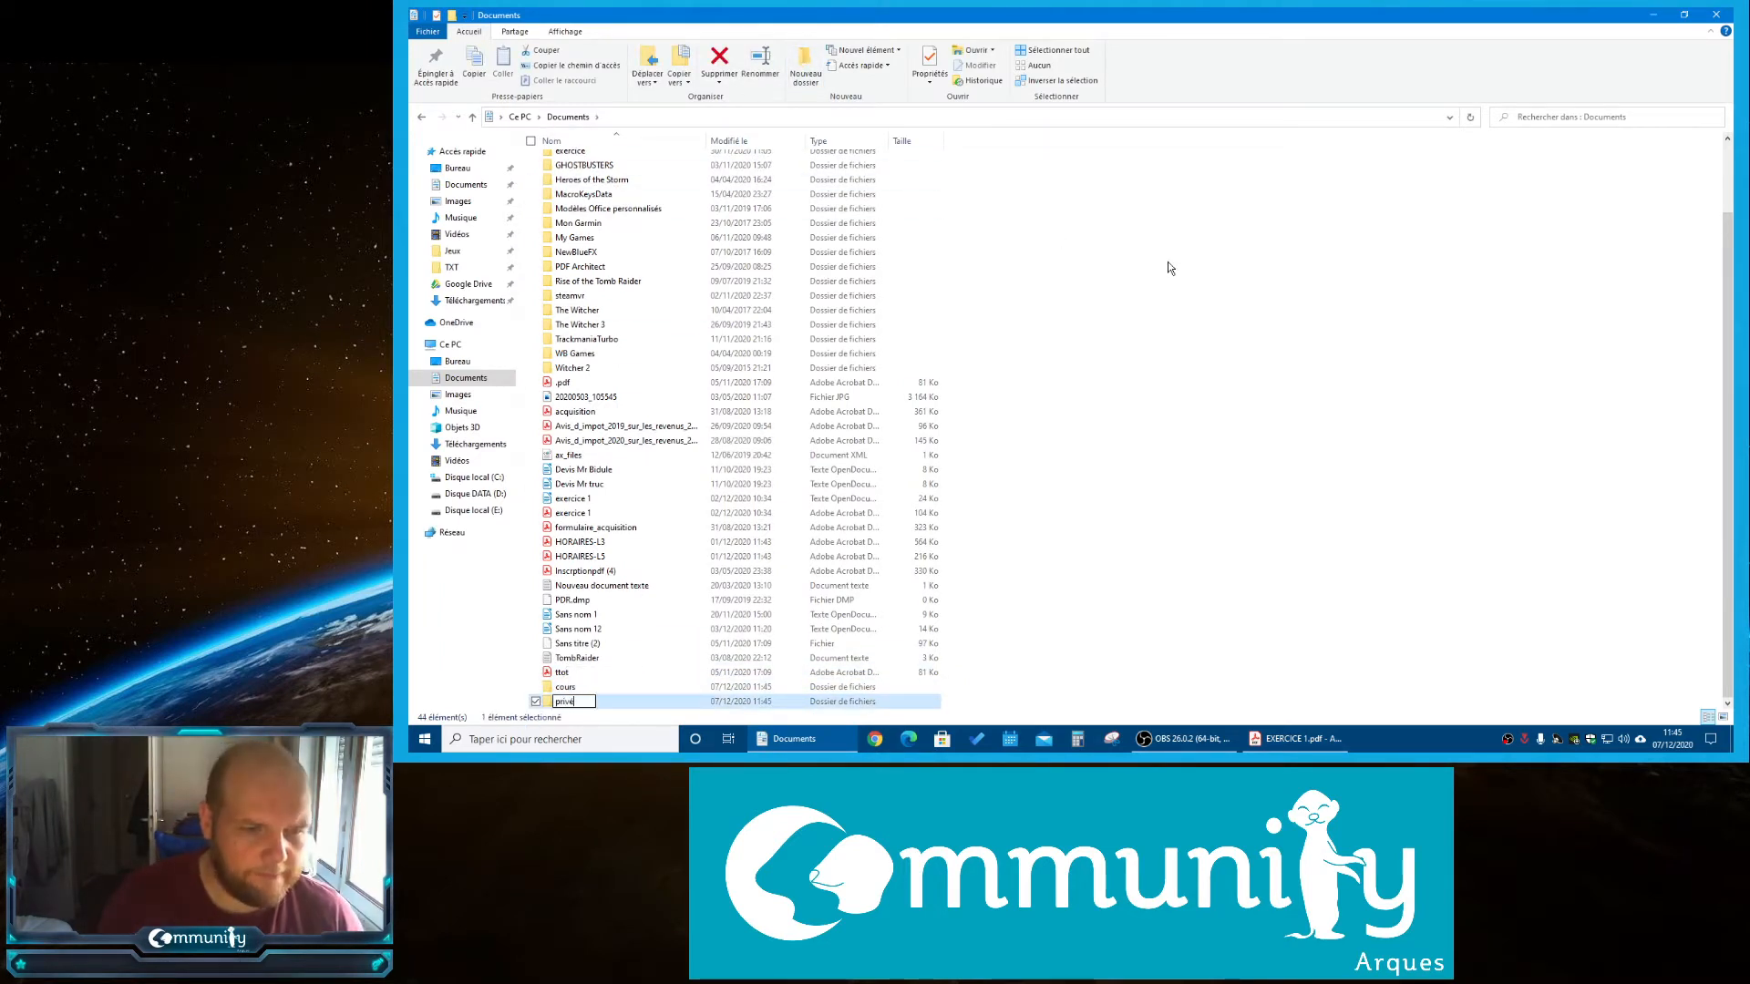
pyautogui.write('ve')
pyautogui.press('Return')
# Check the third subfolder name in the PDF and create a folder named "maison" in Documents
pyautogui.click(1299, 740)
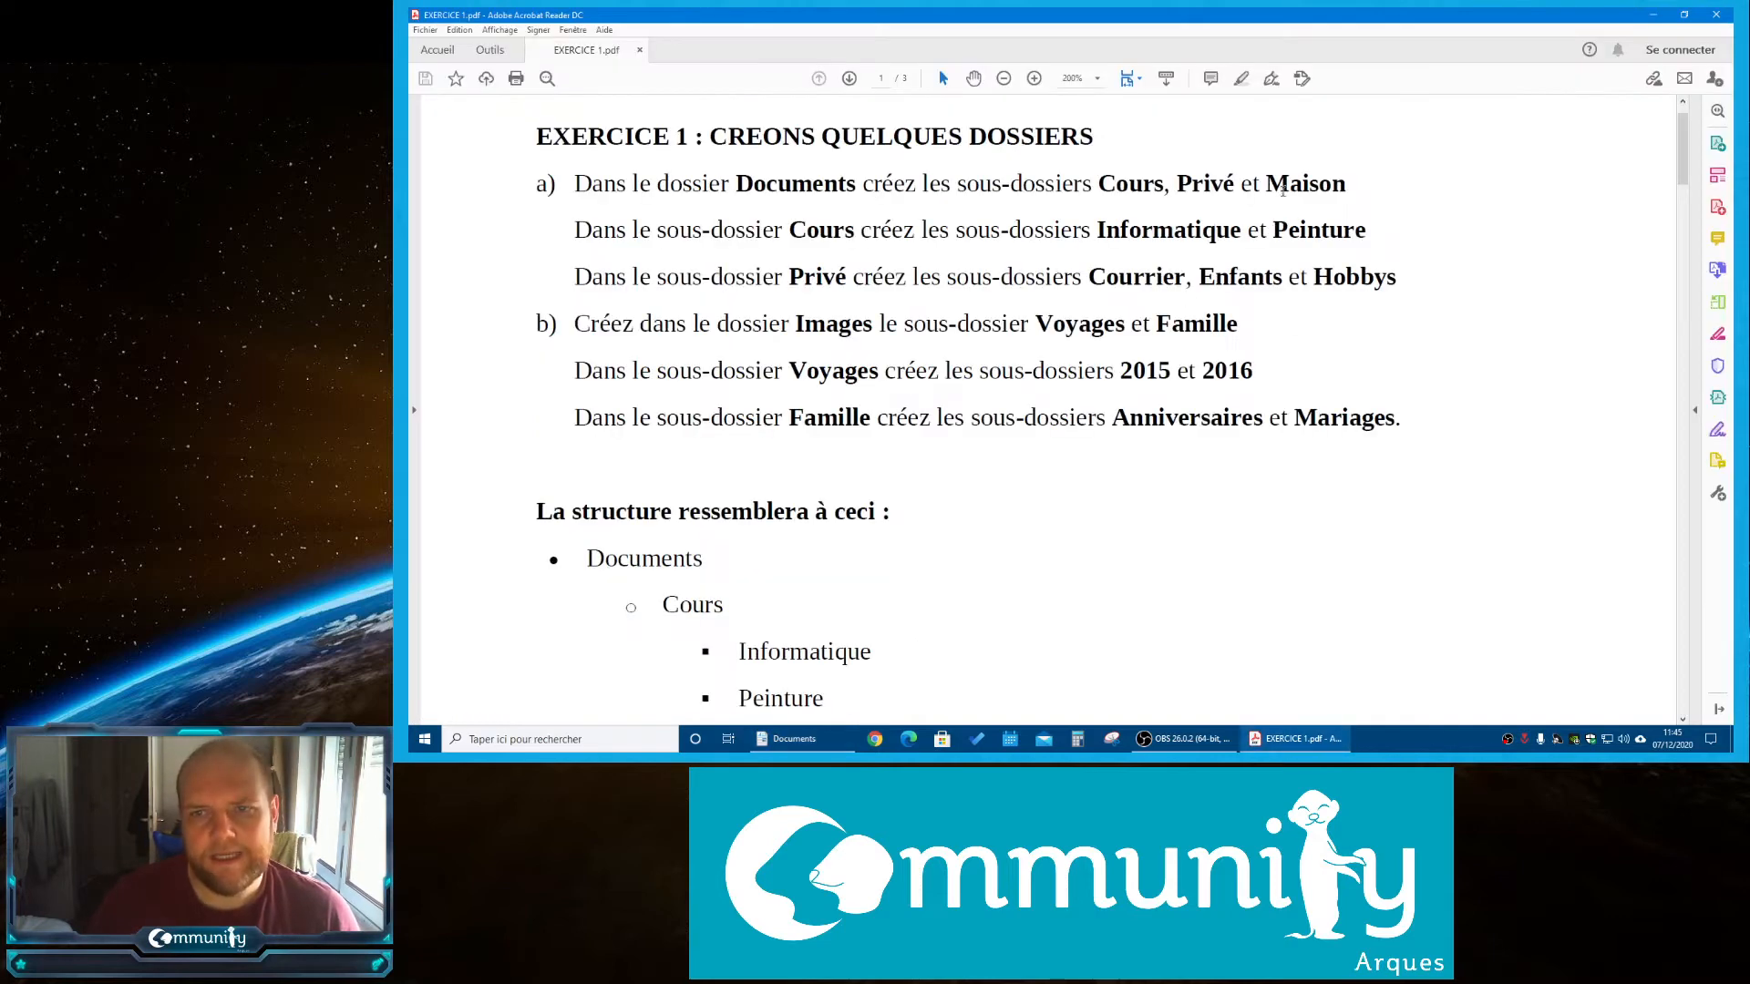
pyautogui.click(1314, 756)
pyautogui.hotkey('ctrl', 'shift', 'n')
pyautogui.write('m')
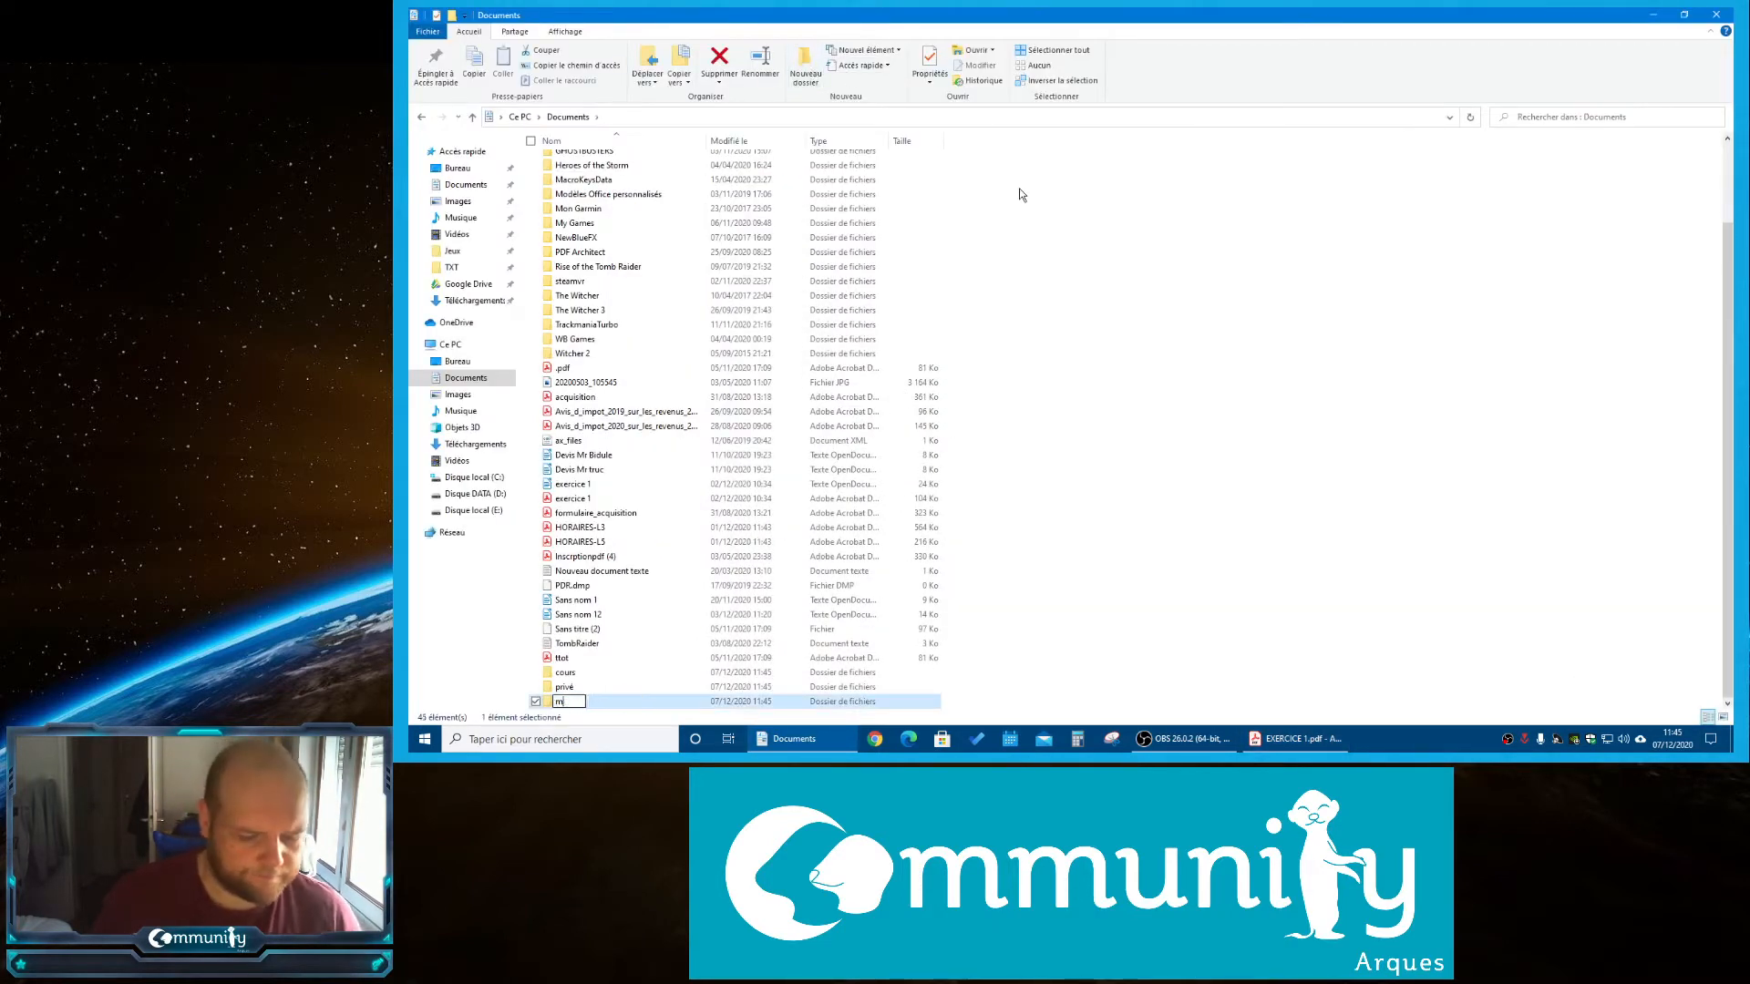
pyautogui.write('aison')
pyautogui.press('Return')
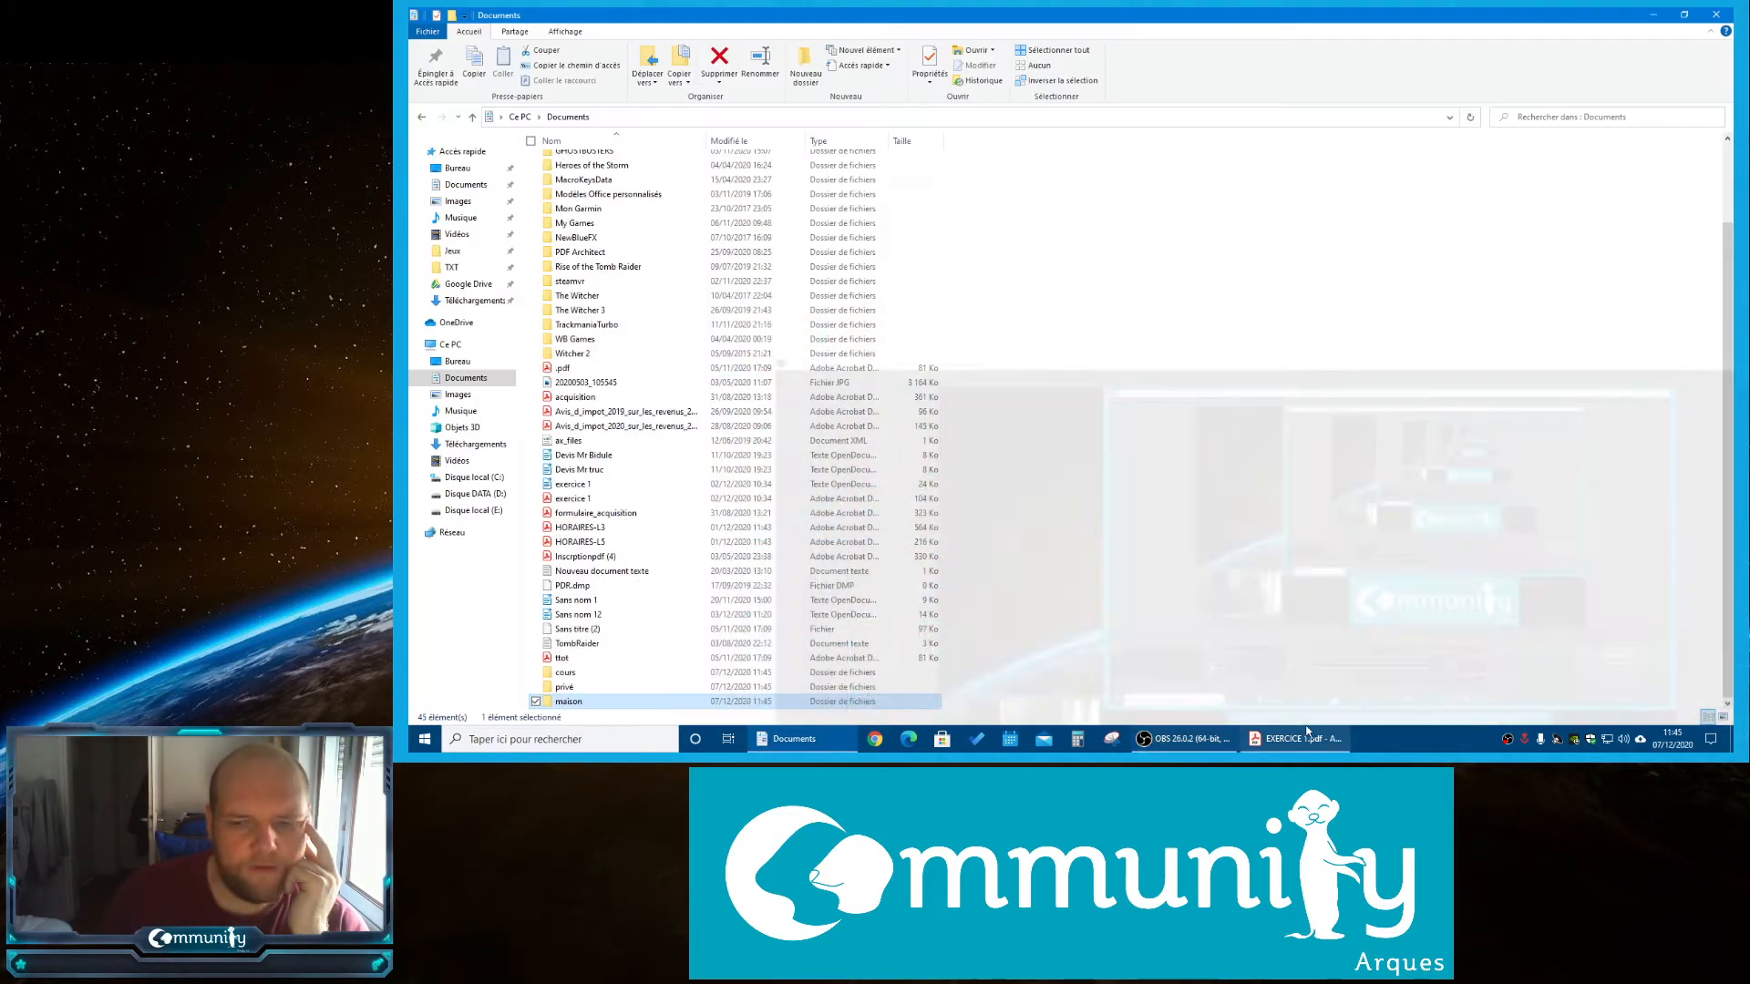
# Read the PDF's instruction for the Cours subfolders and reorder the taskbar so the PDF sits right beside File Explorer
pyautogui.click(1306, 736)
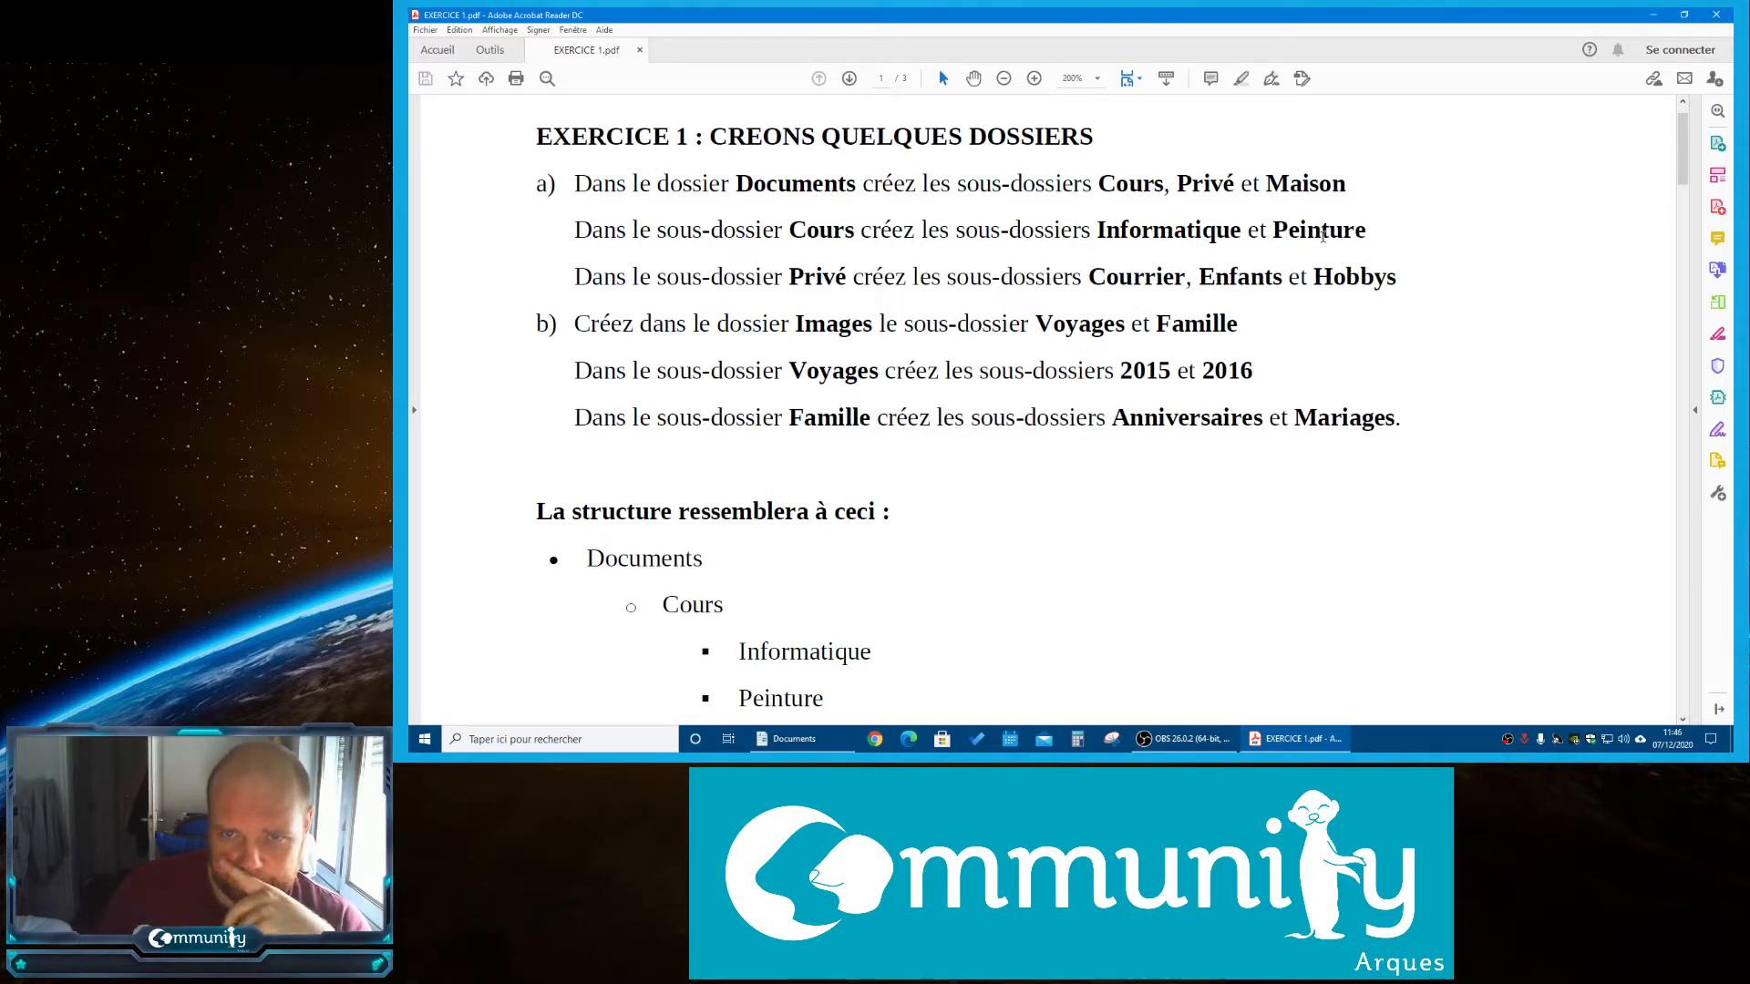
pyautogui.click(794, 739)
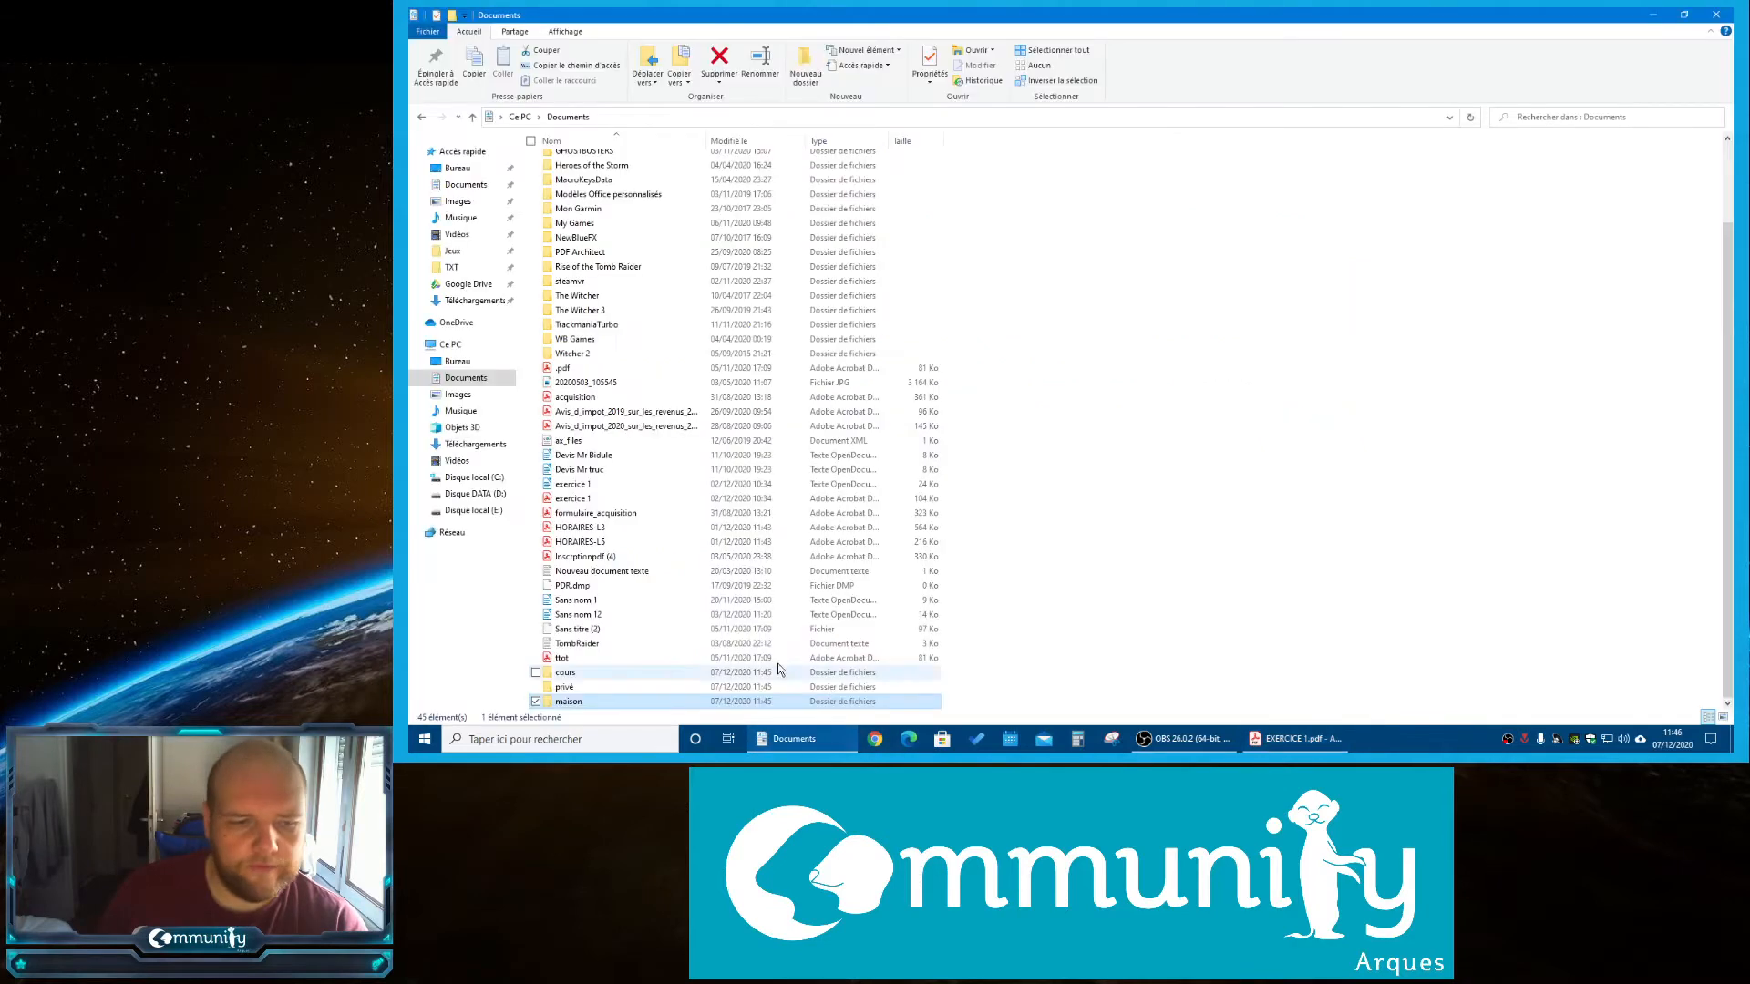
pyautogui.click(568, 673)
pyautogui.click(1185, 739)
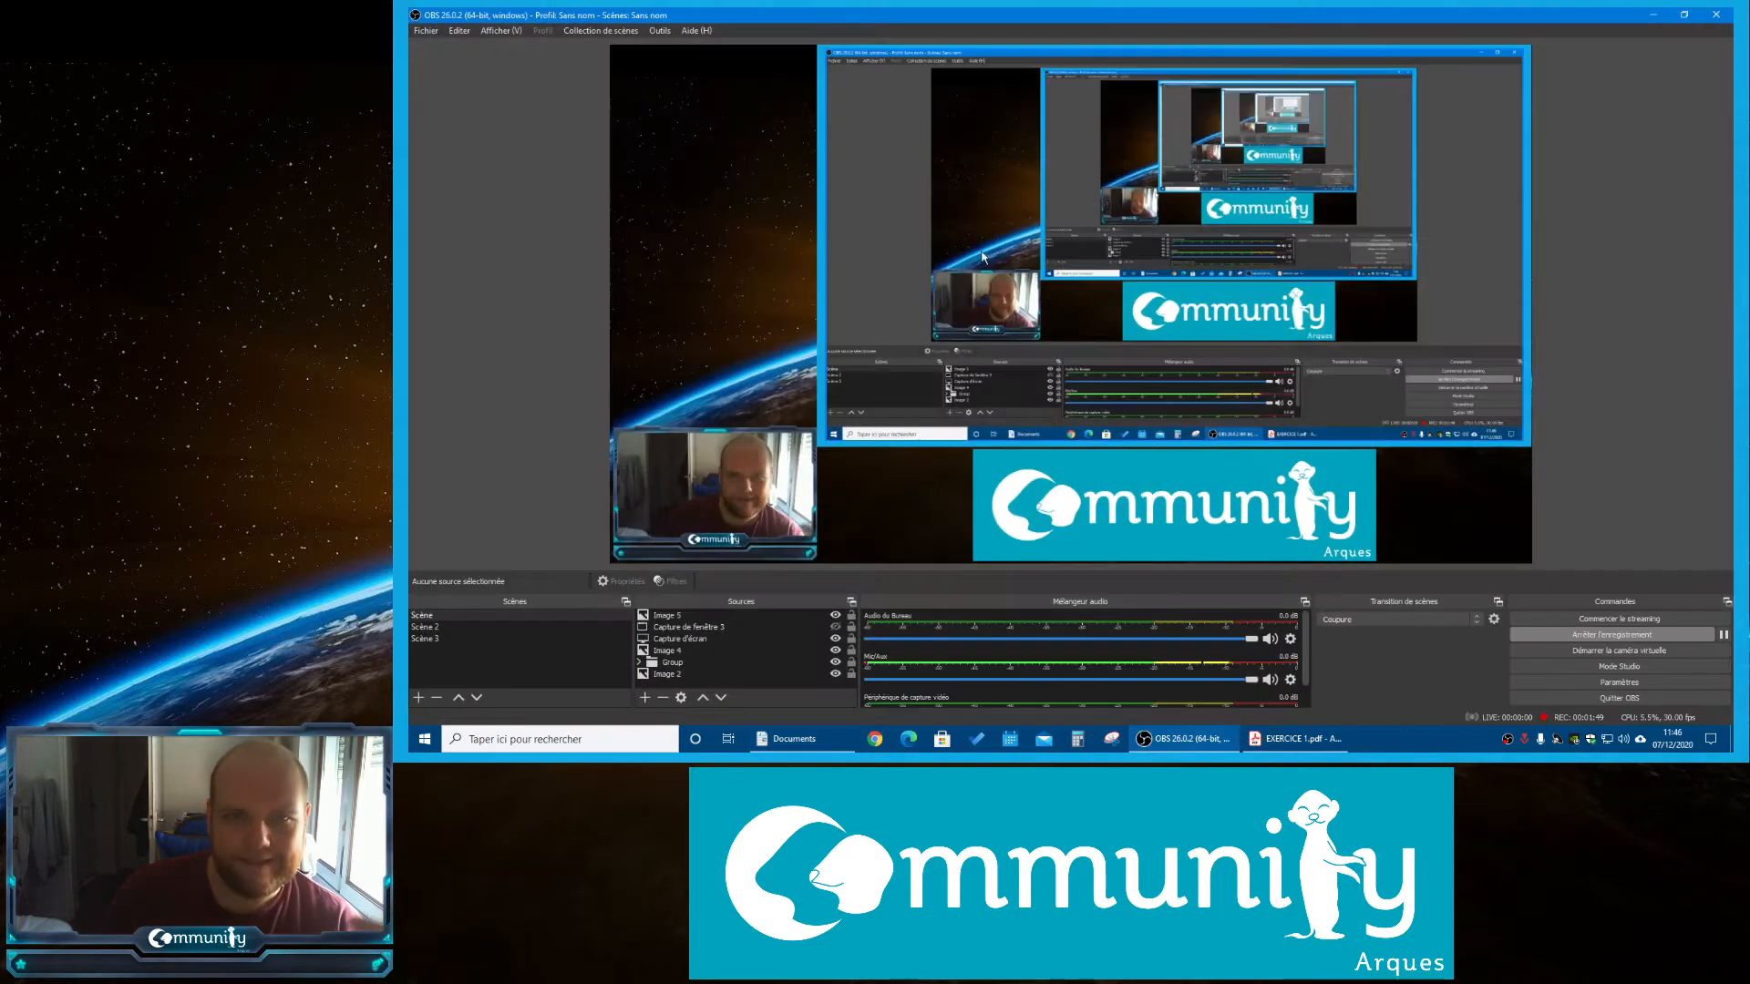
pyautogui.click(1294, 739)
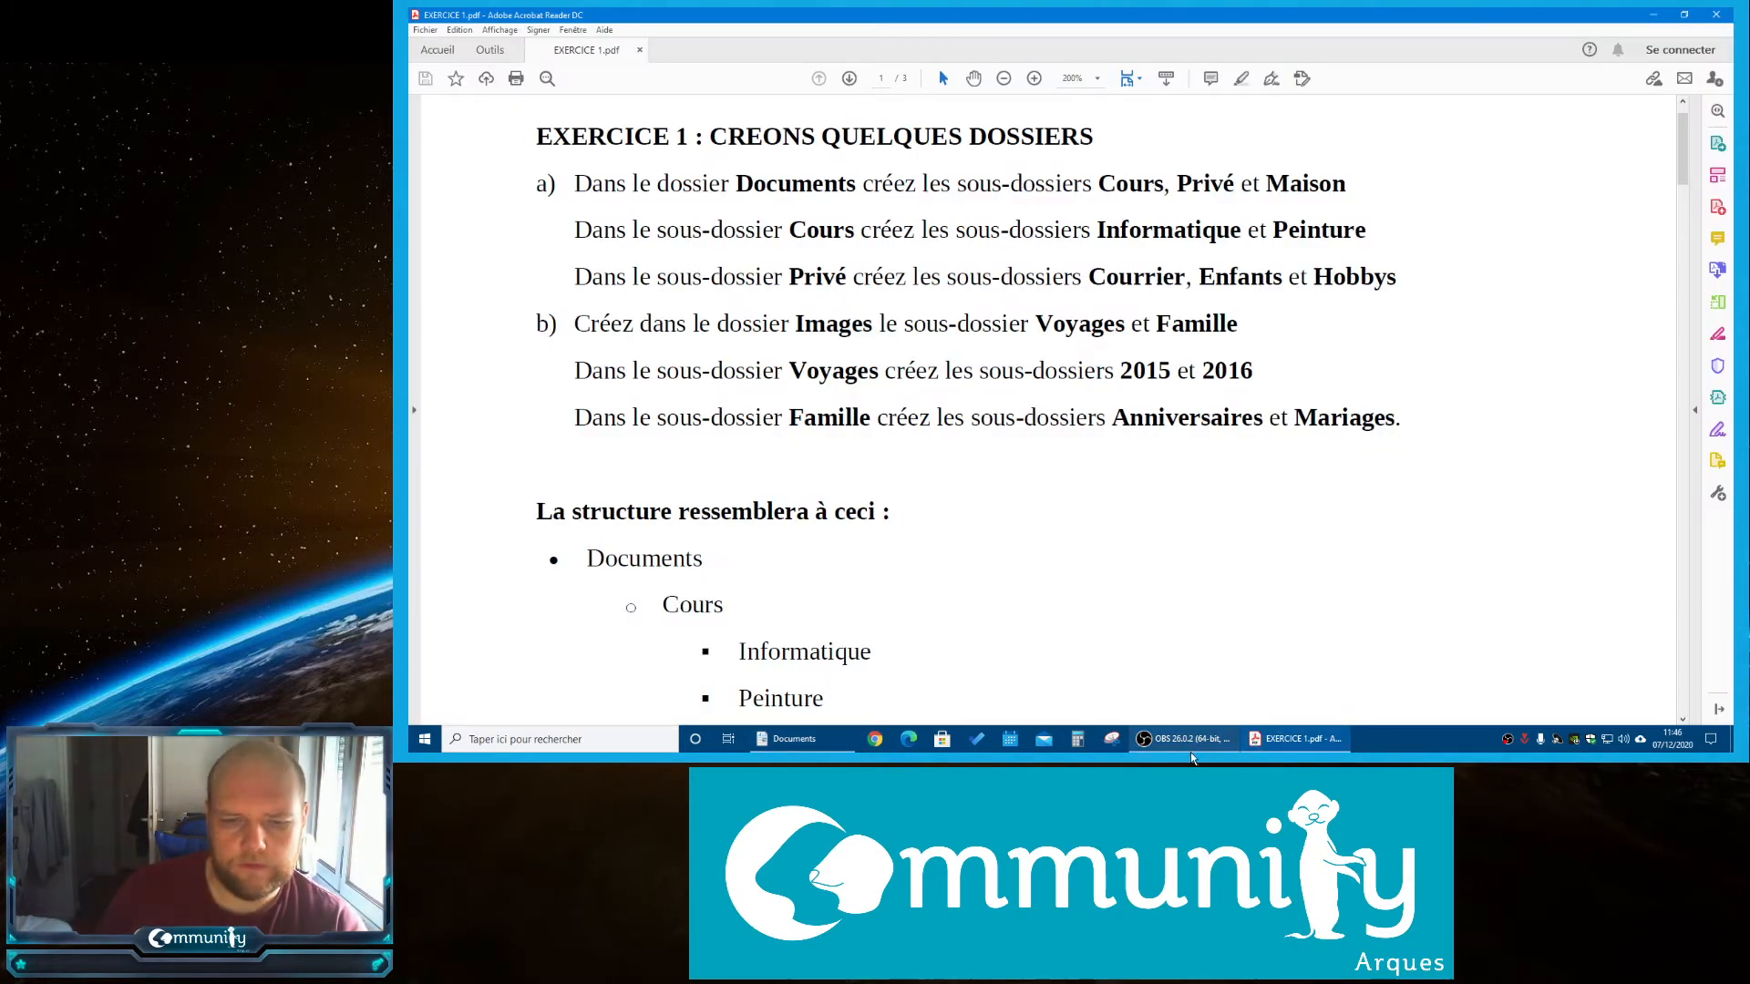
pyautogui.moveTo(1295, 739); pyautogui.dragTo(911, 740)
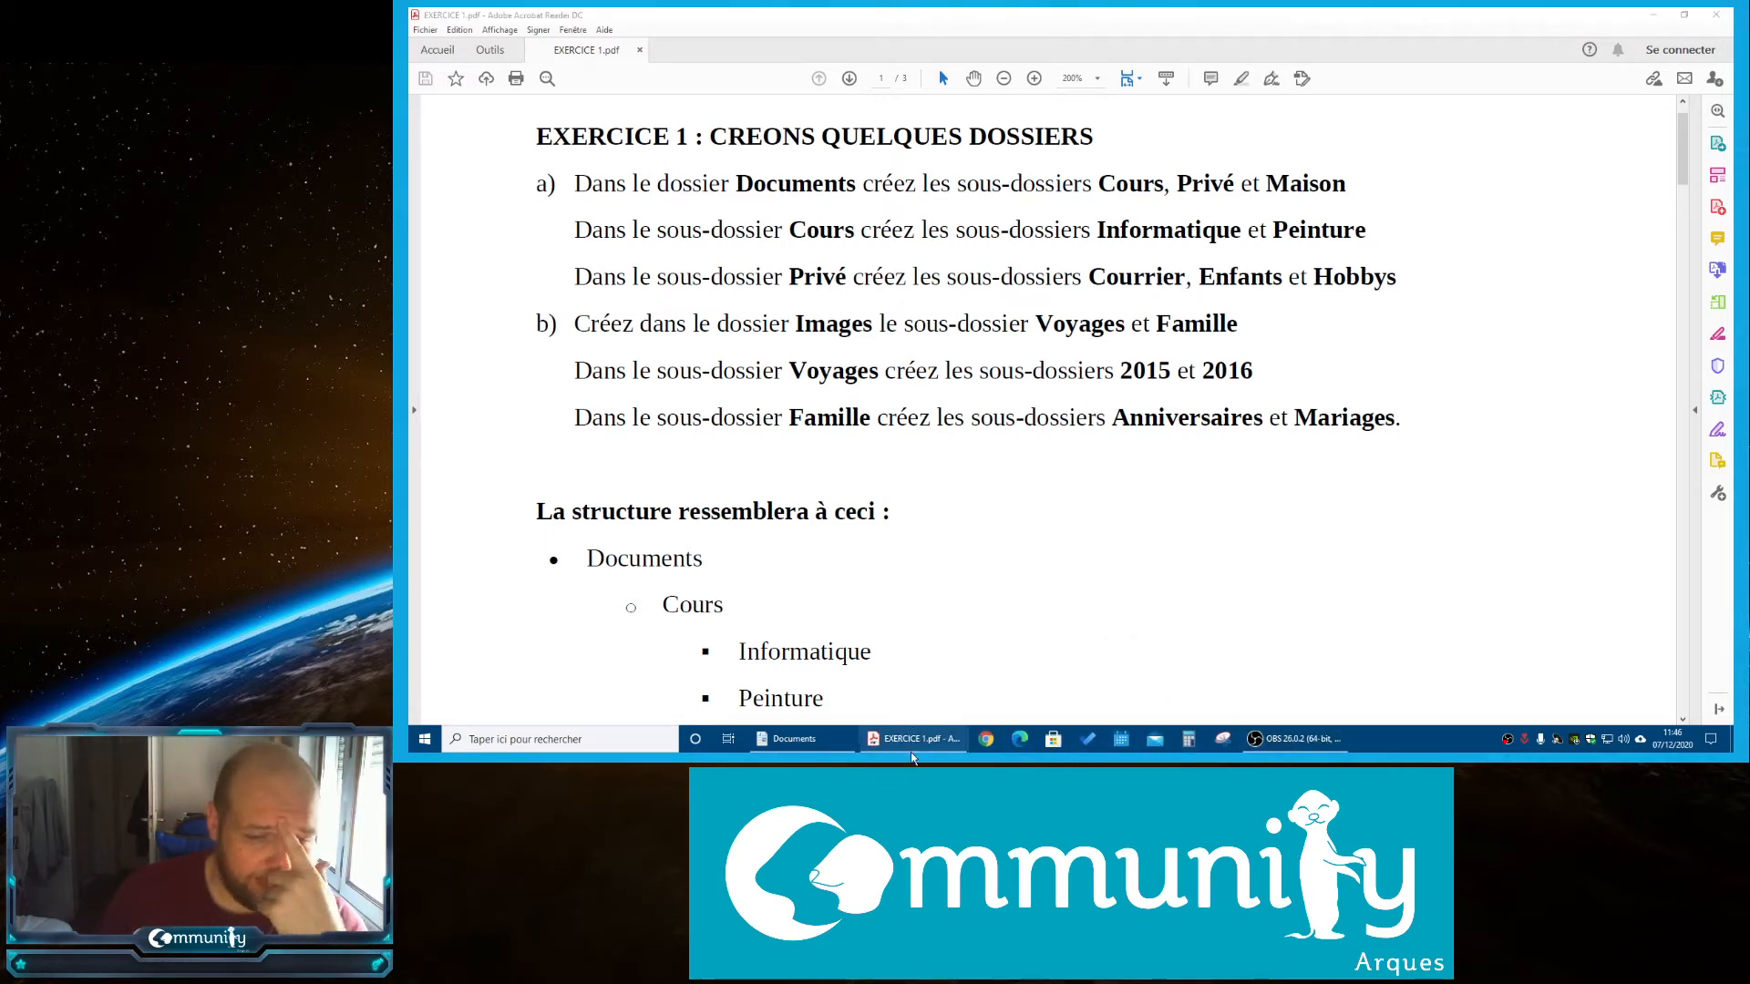
# Highlight "Cours" in the PDF's second instruction and open the cours folder inside Documents in File Explorer
pyautogui.click(888, 392)
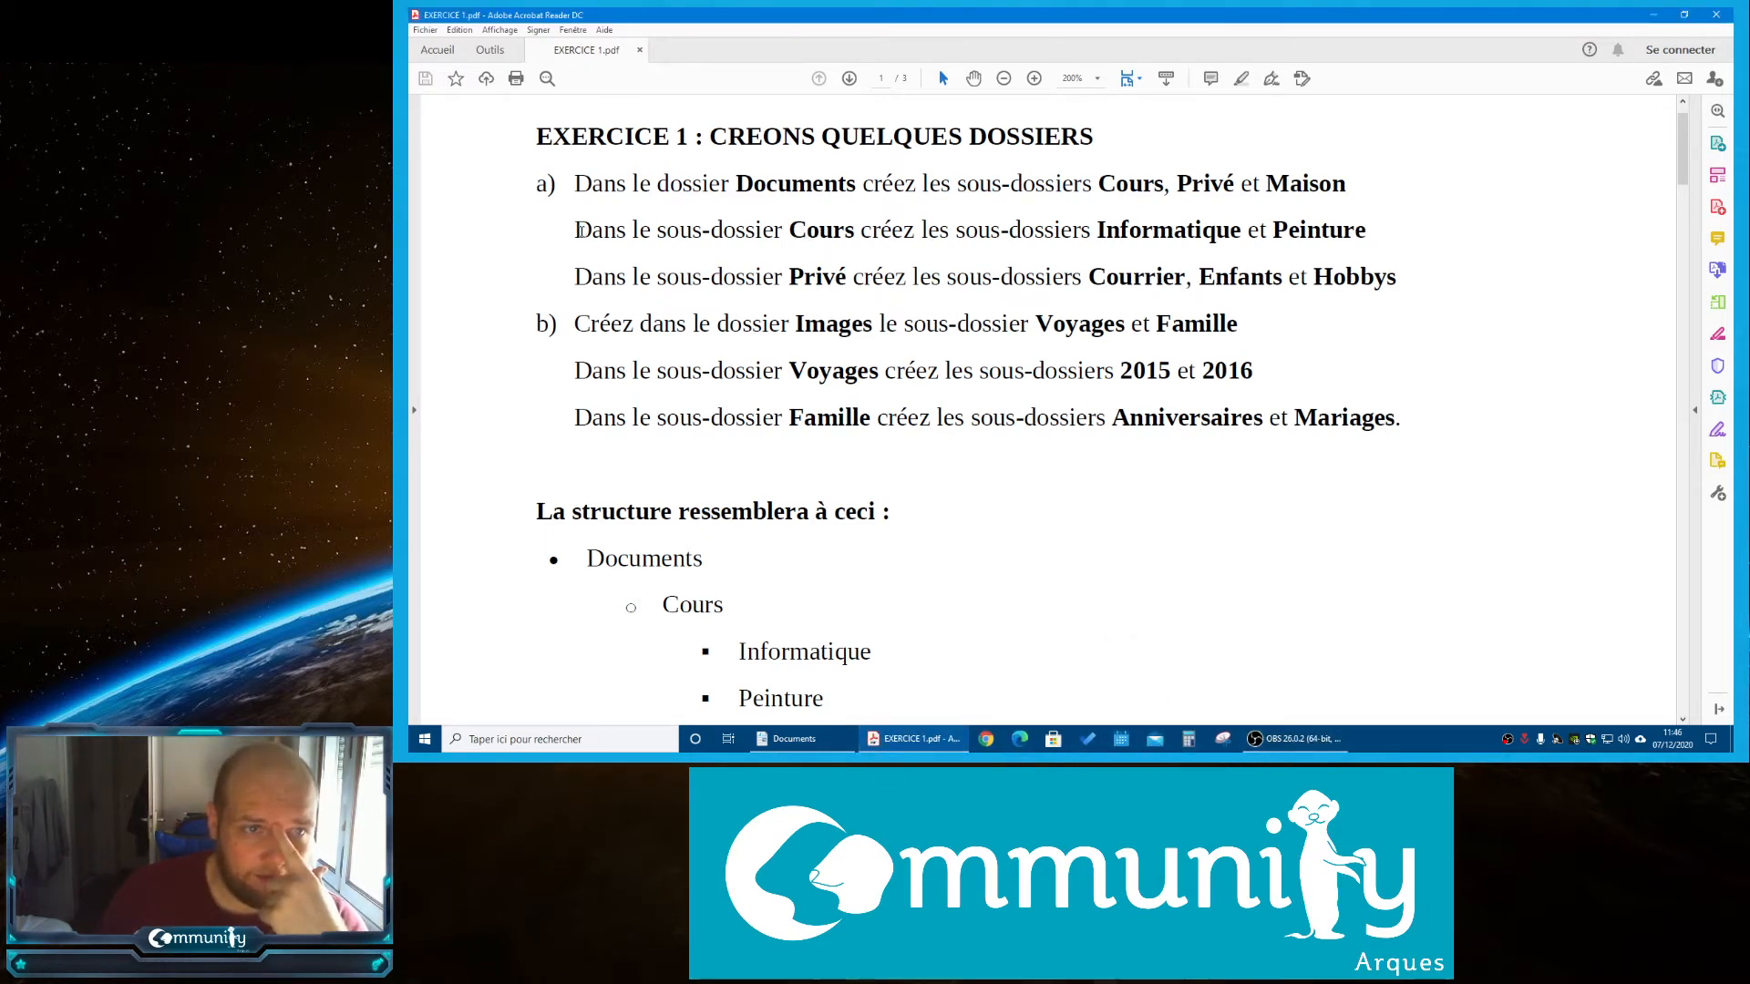
pyautogui.moveTo(579, 230); pyautogui.dragTo(629, 230)
pyautogui.moveTo(788, 229); pyautogui.dragTo(855, 229)
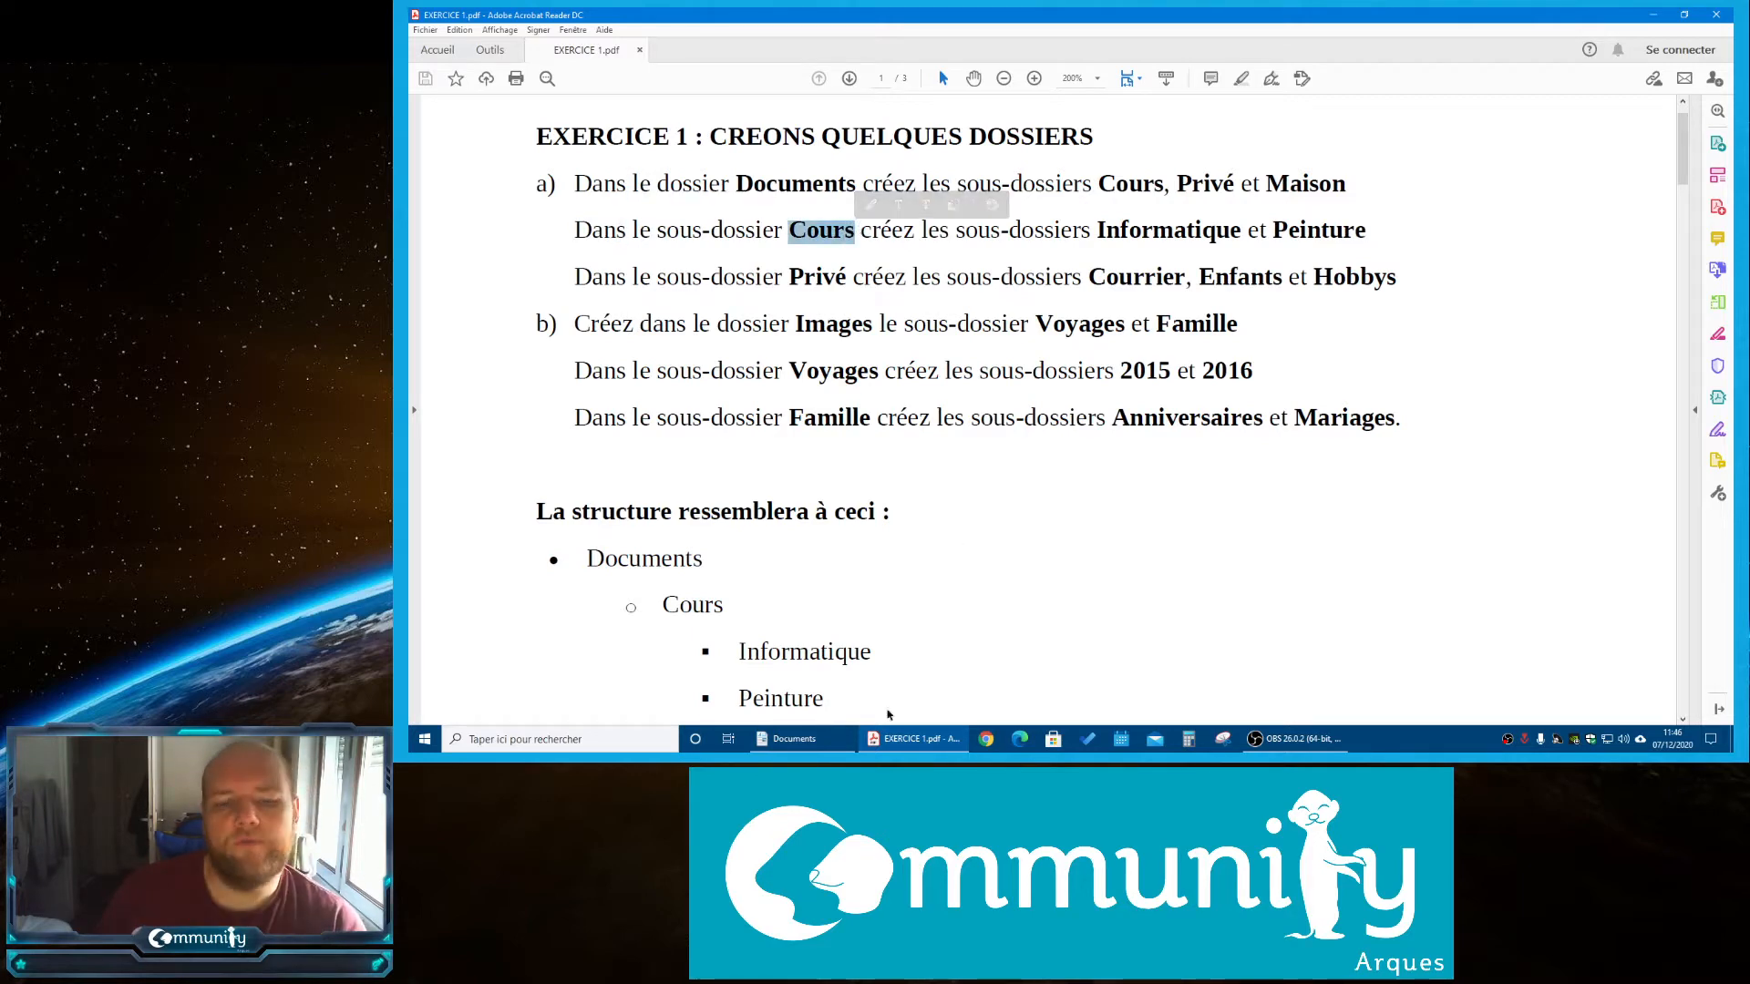
pyautogui.click(807, 739)
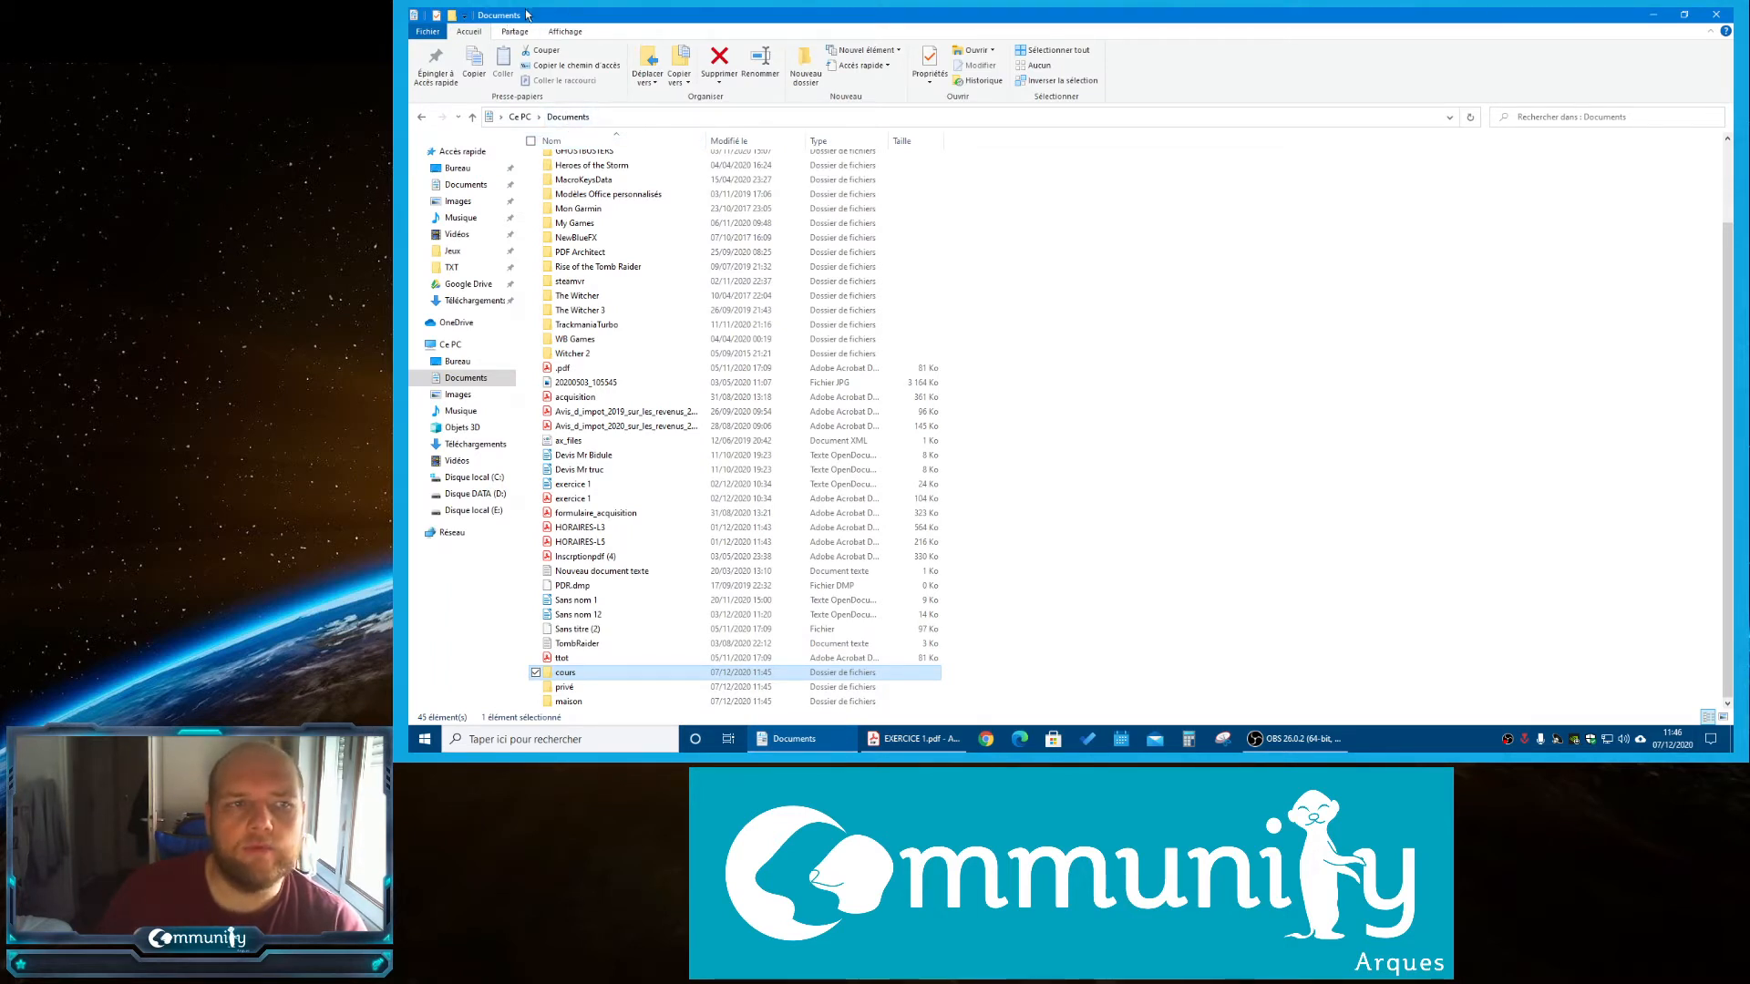
pyautogui.doubleClick(576, 676)
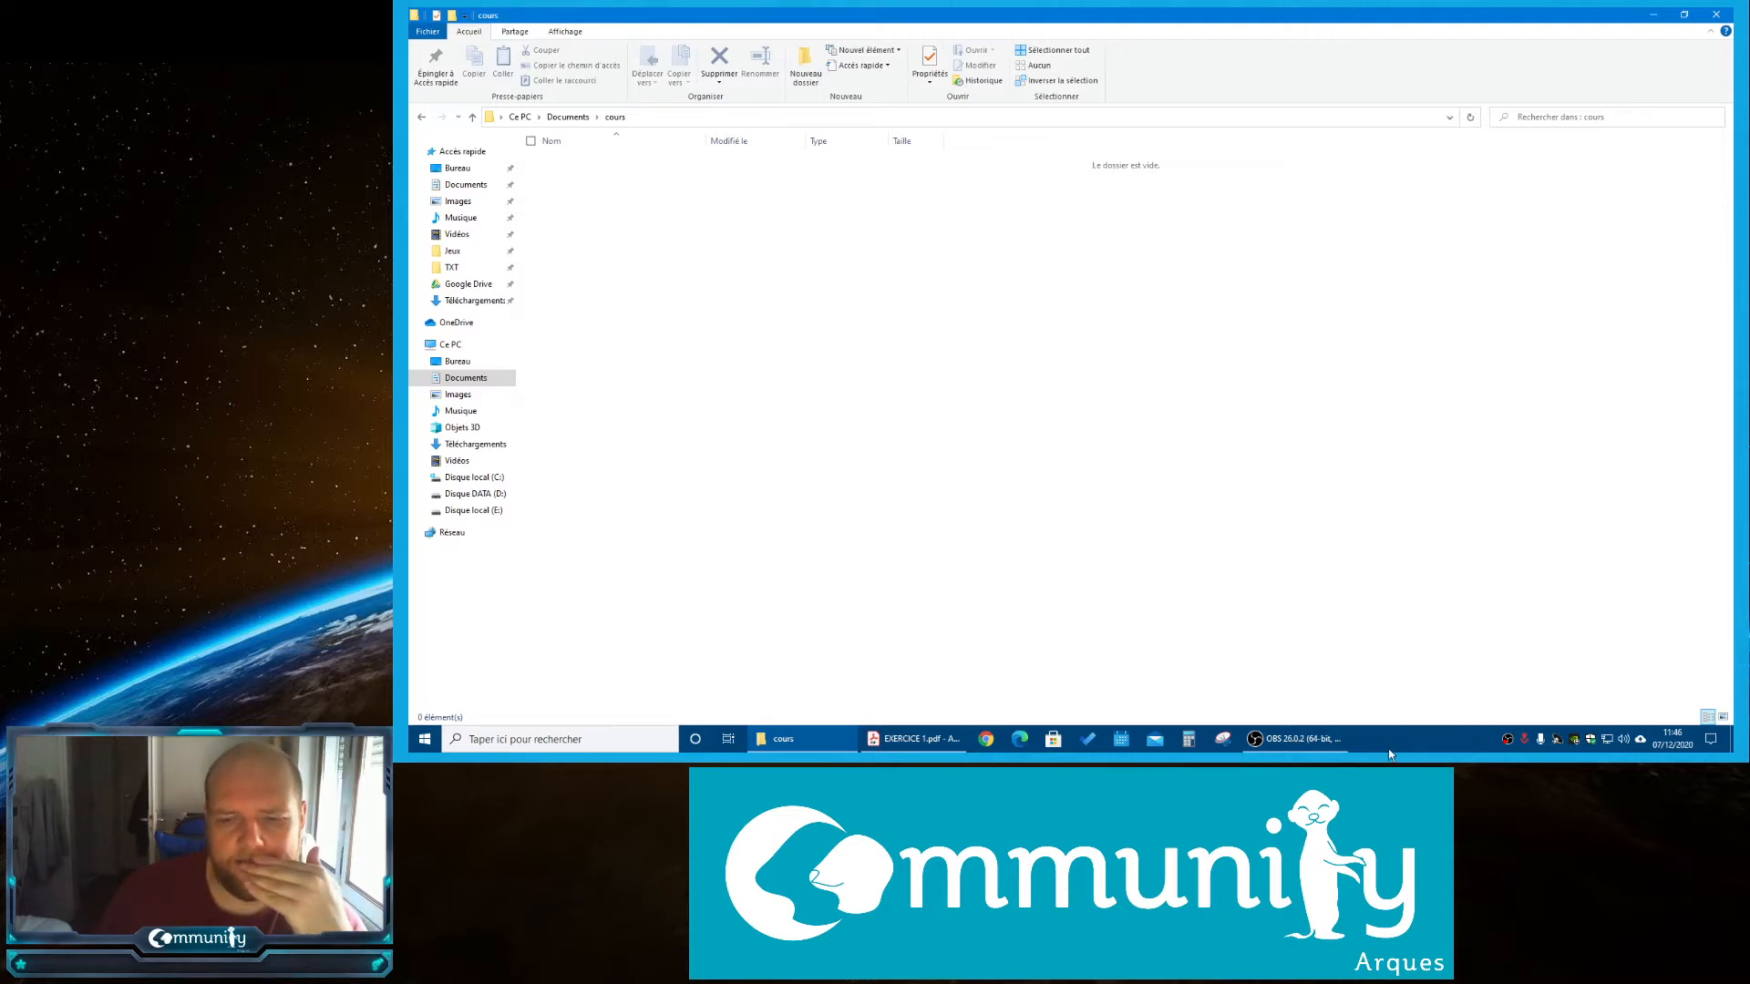
# Check the Cours subfolder names in the PDF and create a folder named "informatique" inside the cours folder
pyautogui.click(915, 739)
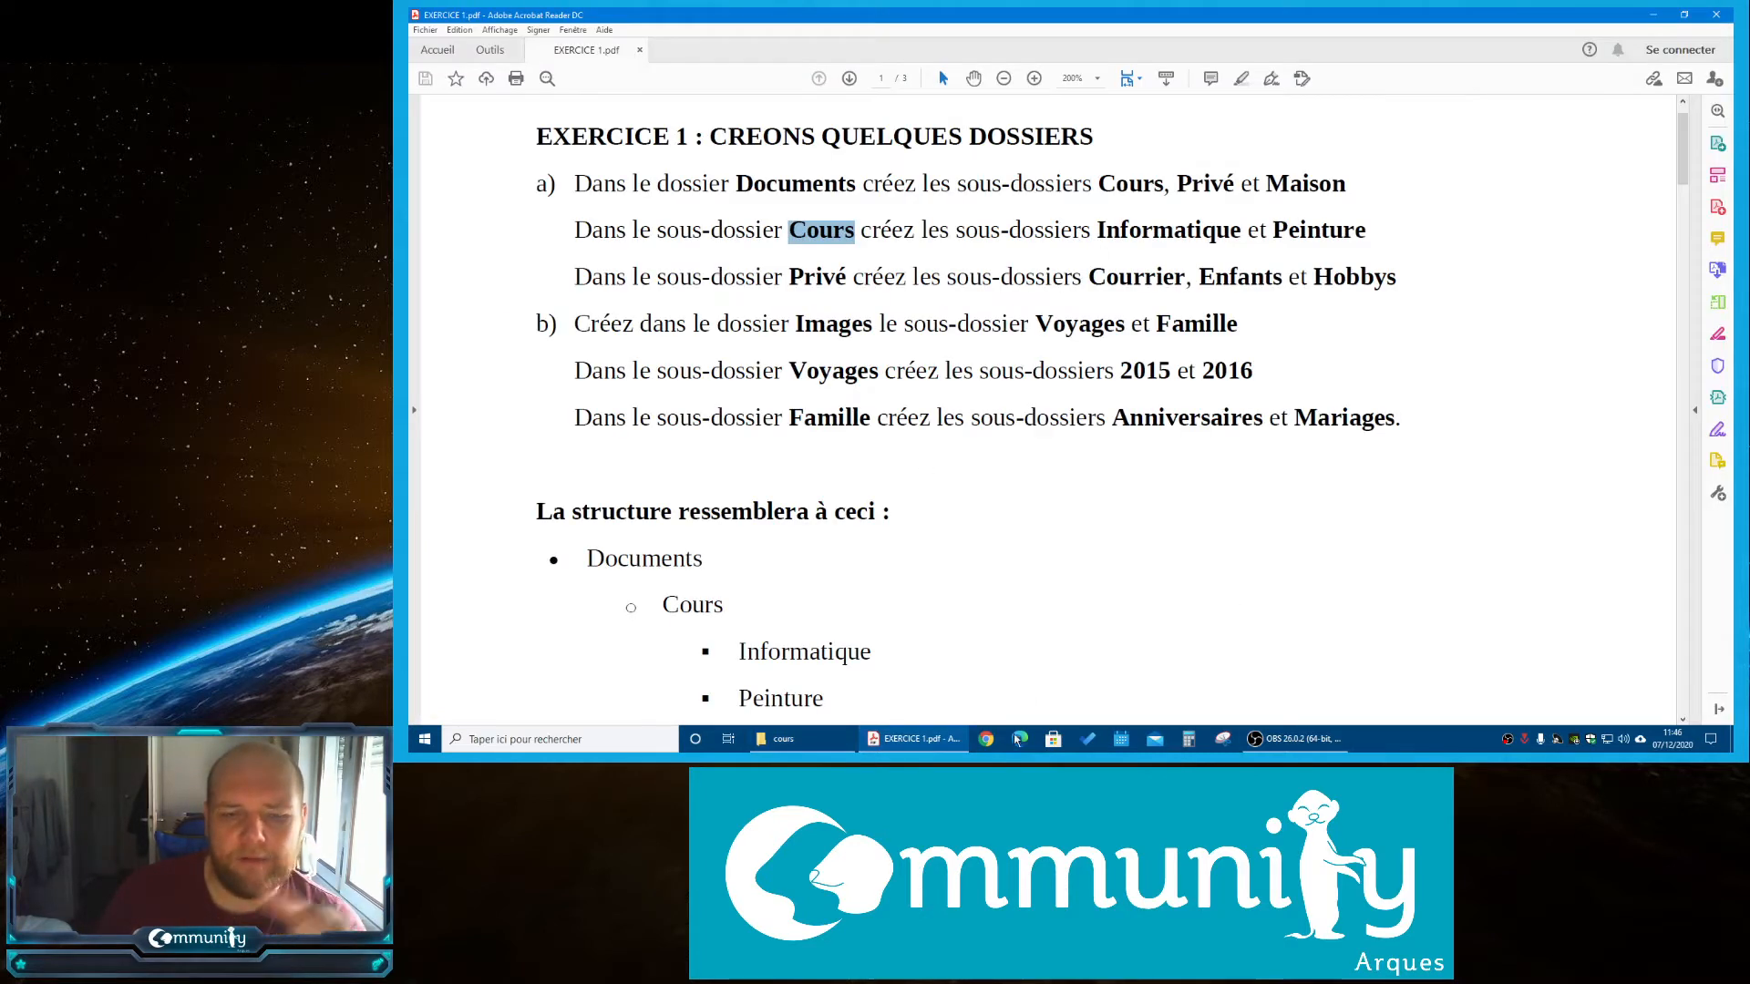
pyautogui.click(914, 738)
pyautogui.click(817, 66)
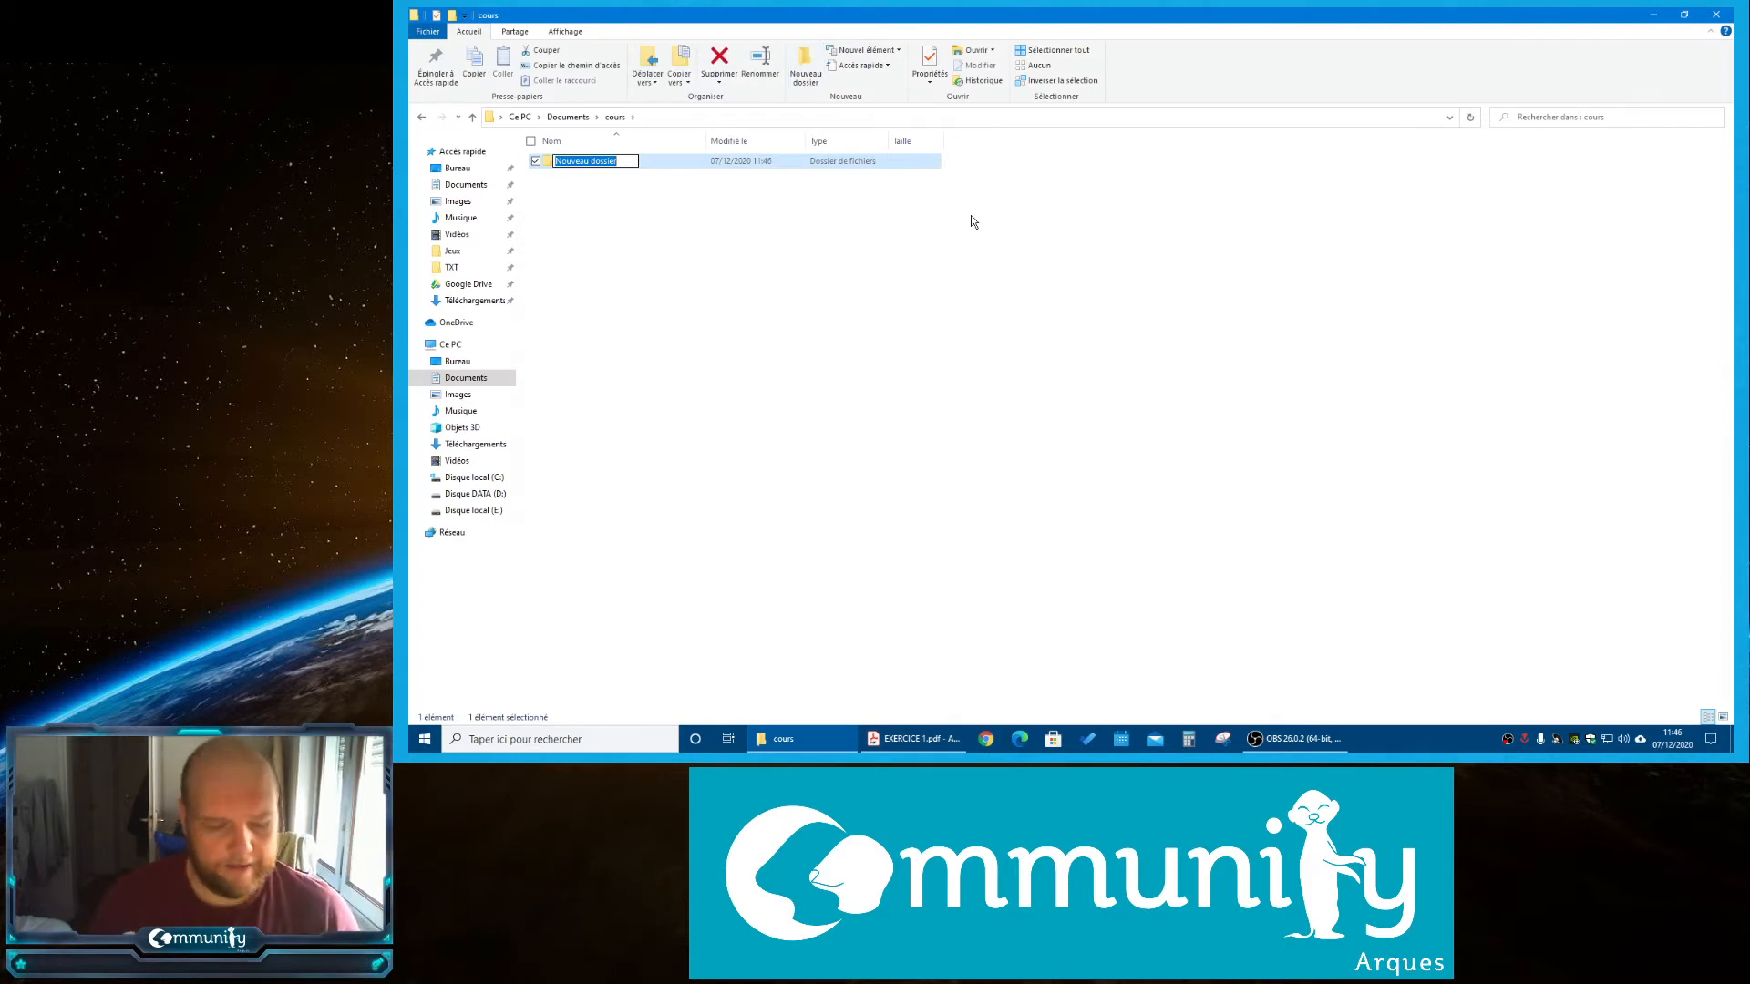
pyautogui.write('informatique')
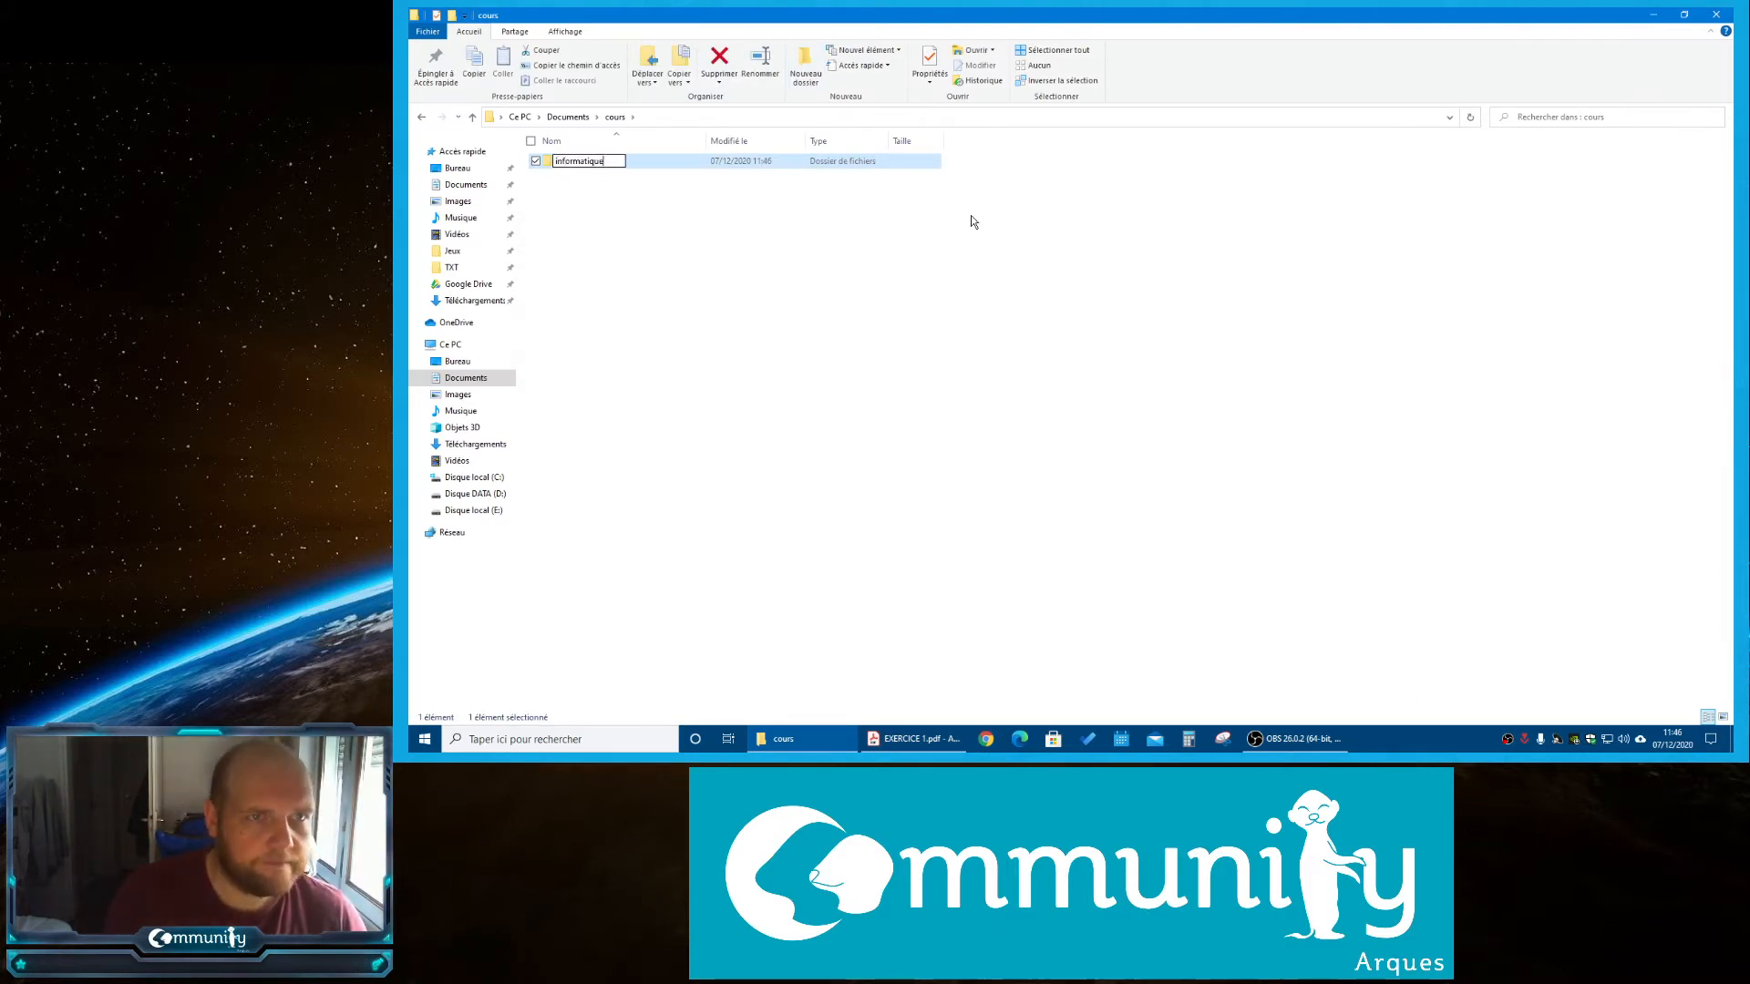
pyautogui.press('Return')
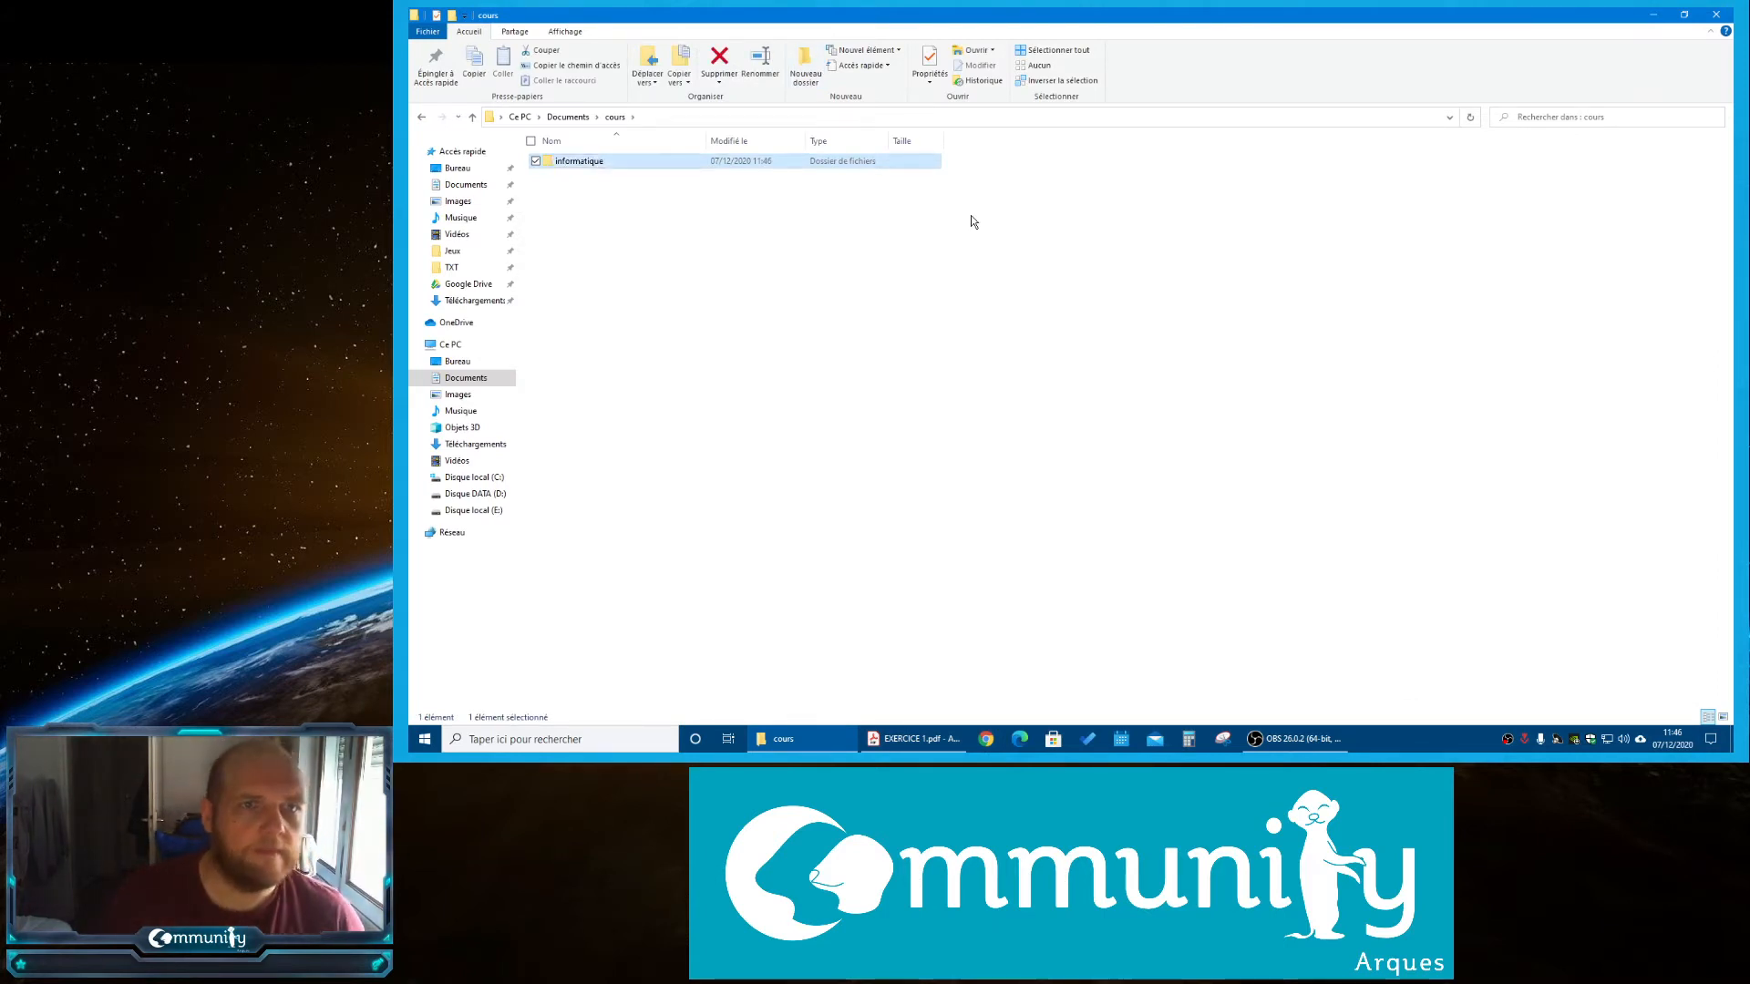
# Create a second folder named "peinture" inside the cours folder
pyautogui.click(806, 73)
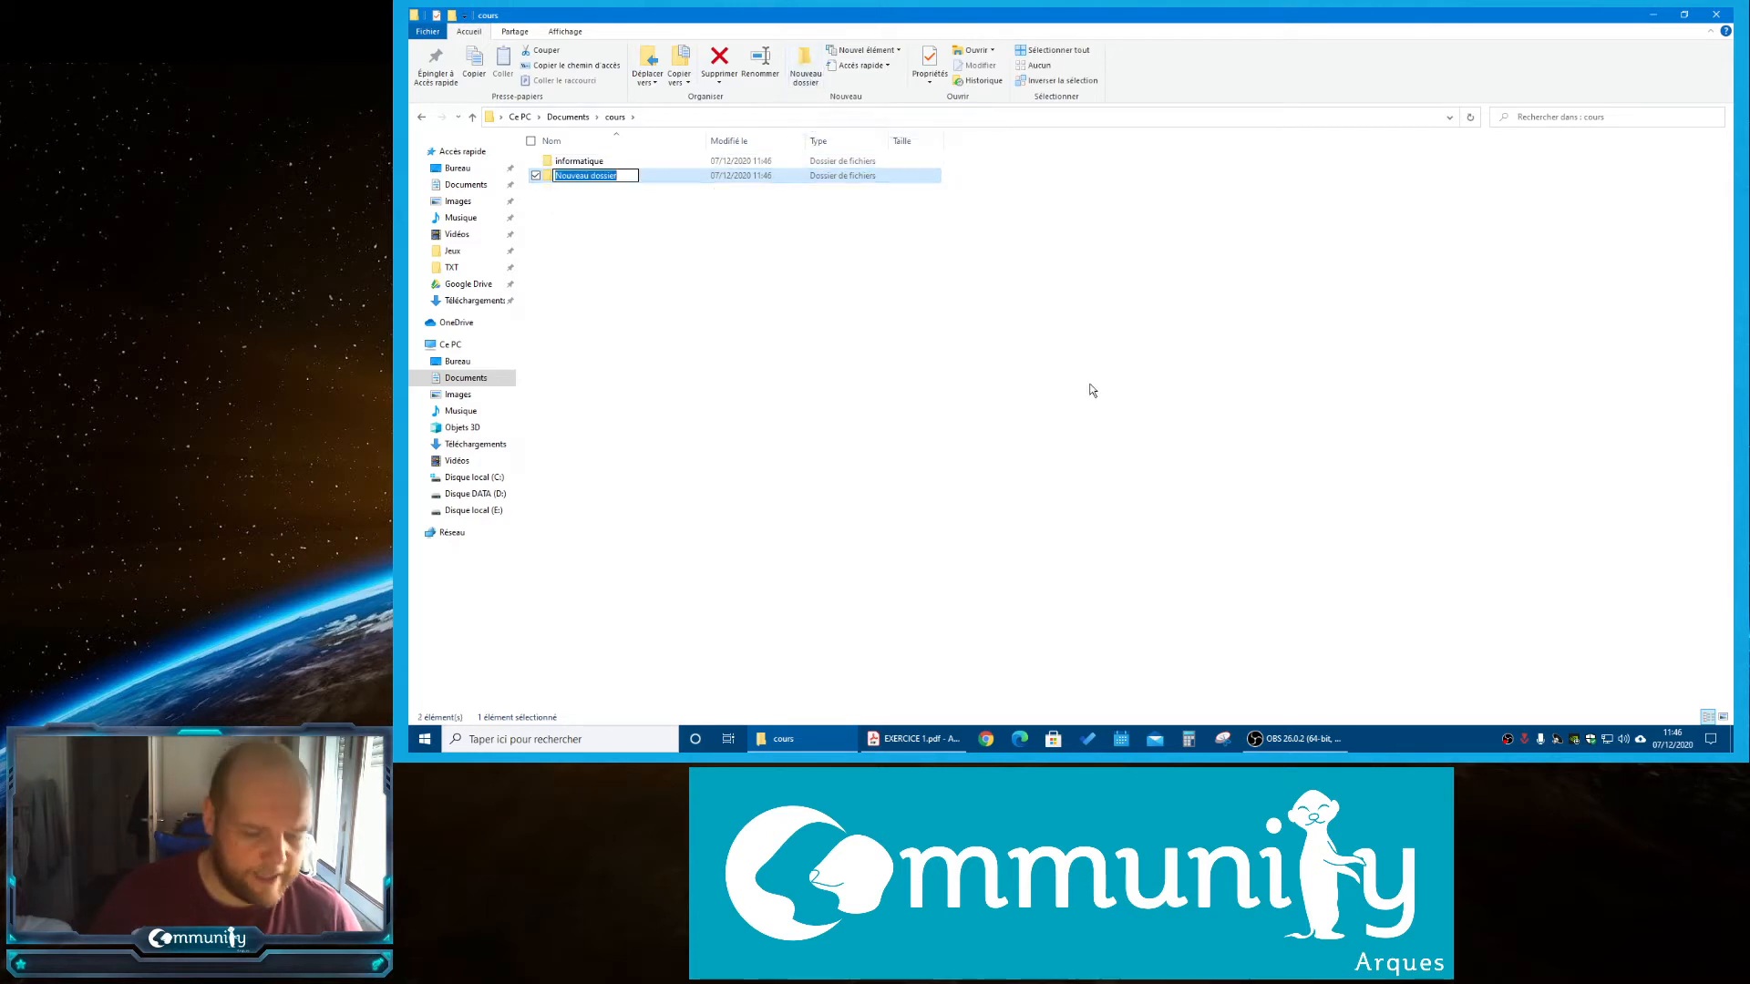
pyautogui.write('peinture')
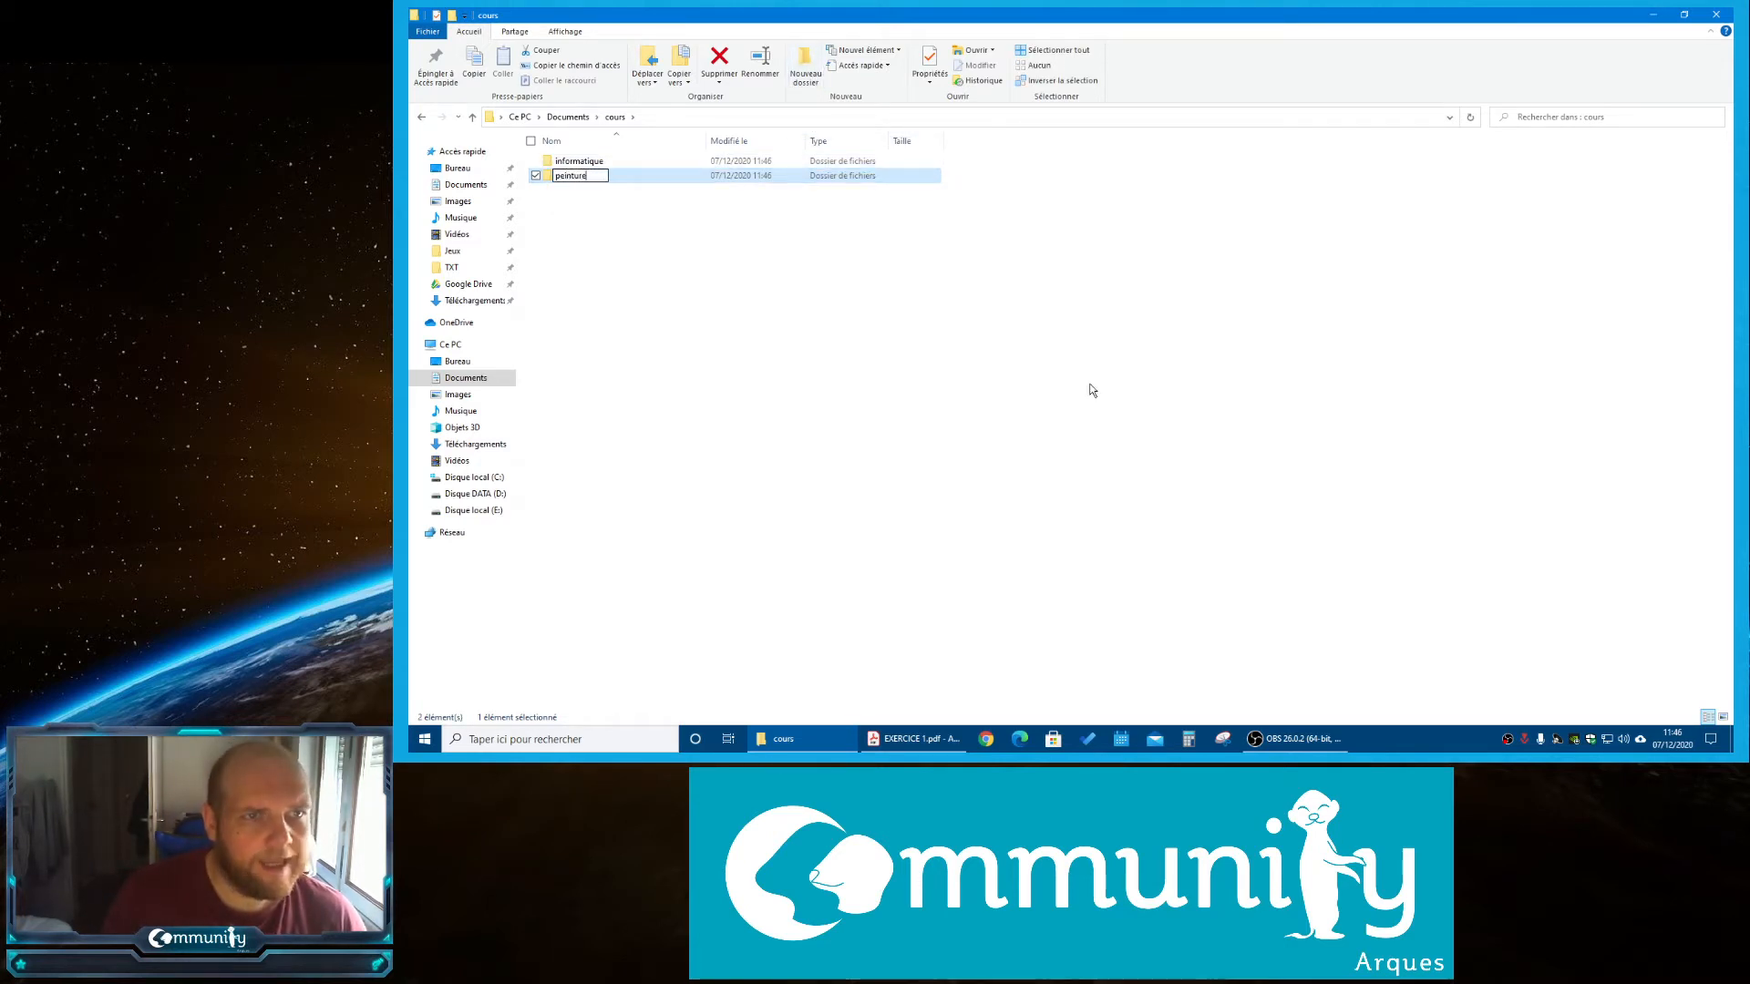
pyautogui.press('Return')
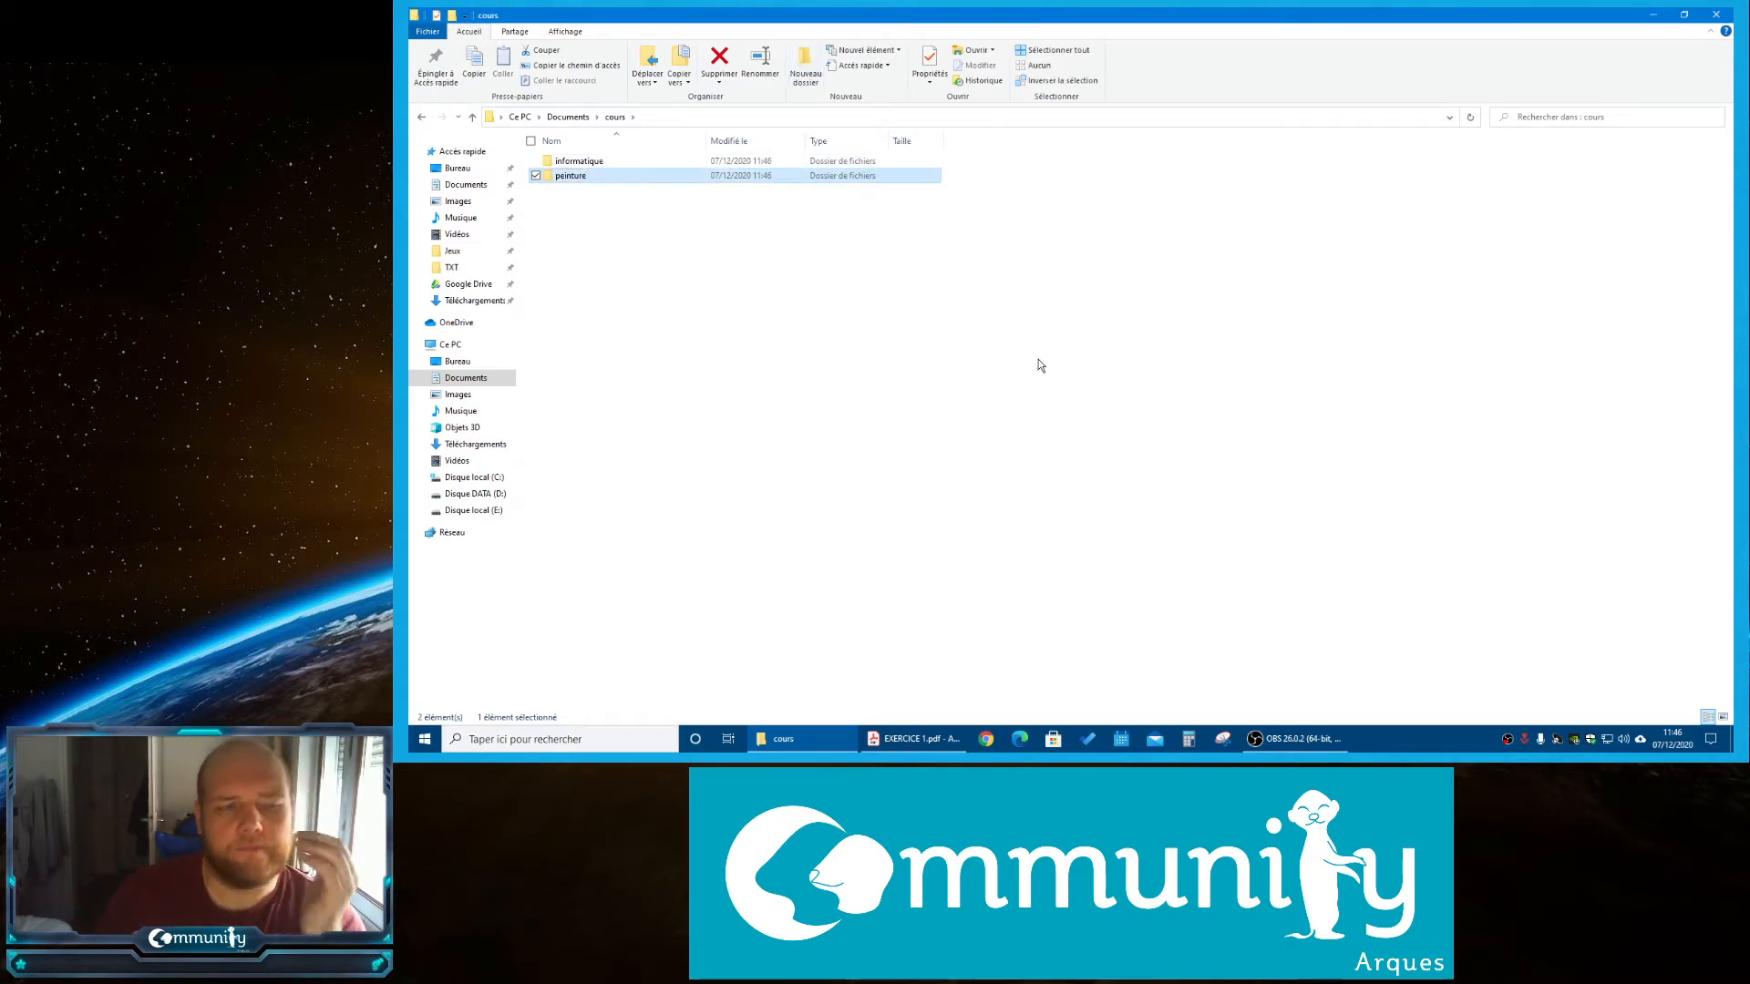
pyautogui.click(945, 374)
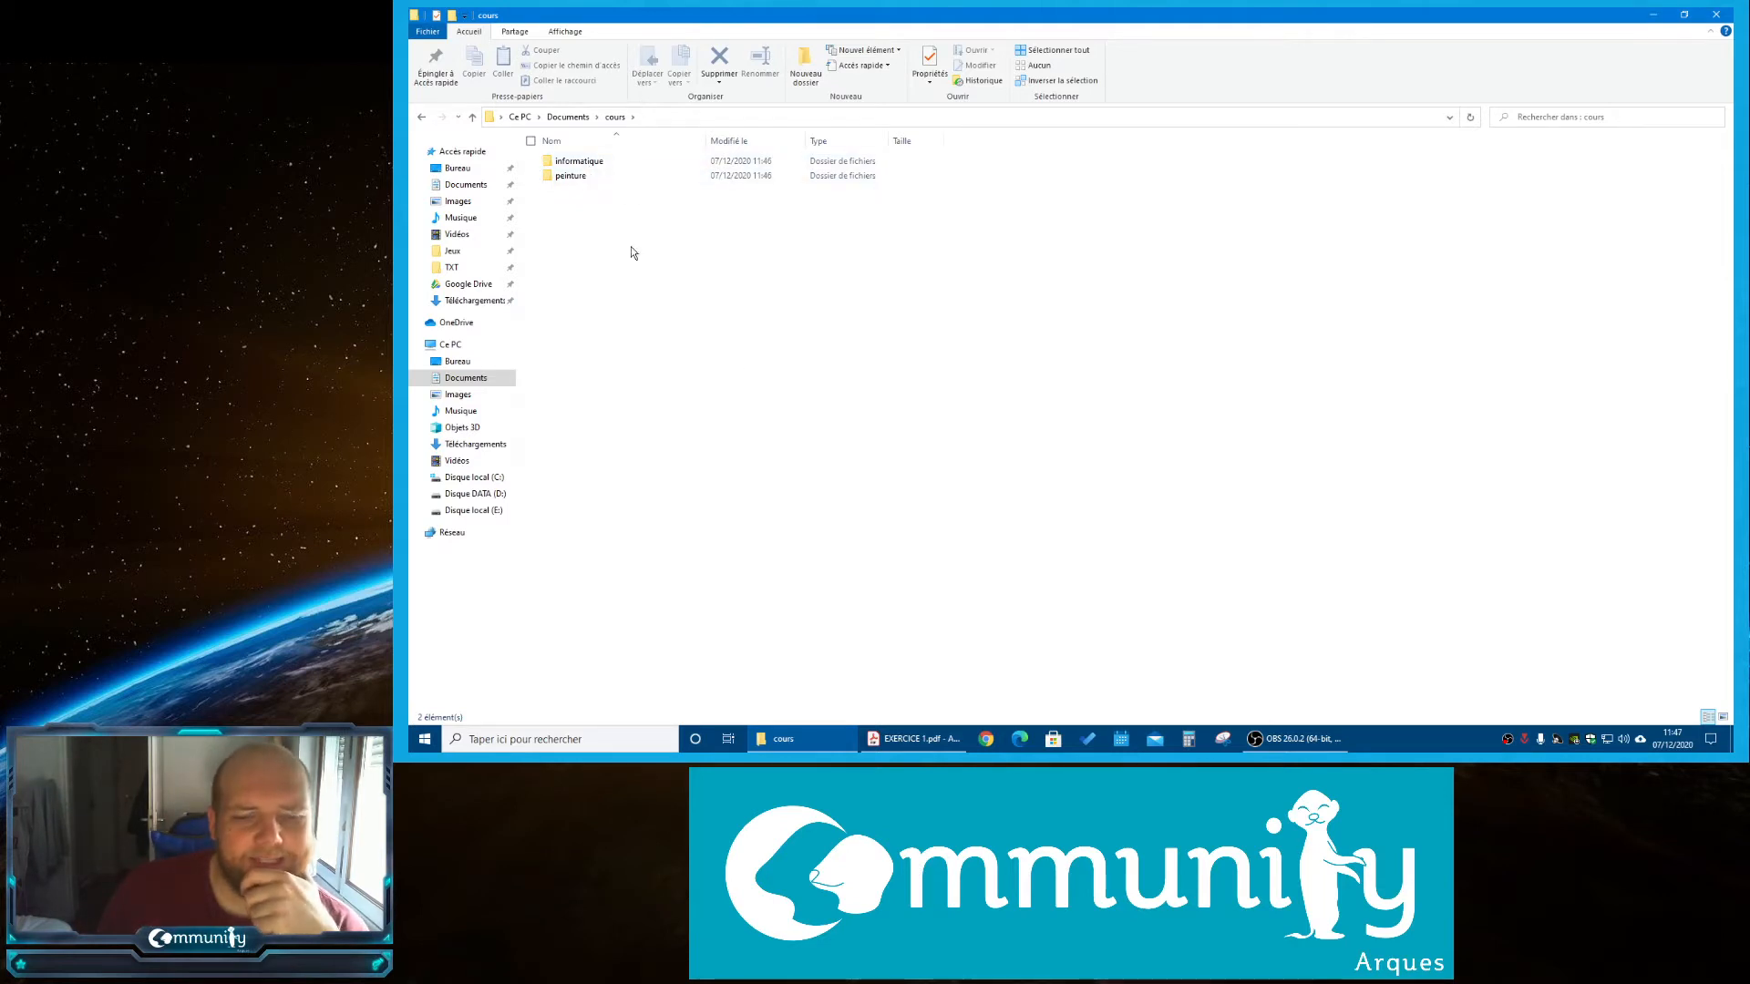
# Read the PDF's third instruction, return to Documents in File Explorer and open the privé folder
pyautogui.click(916, 739)
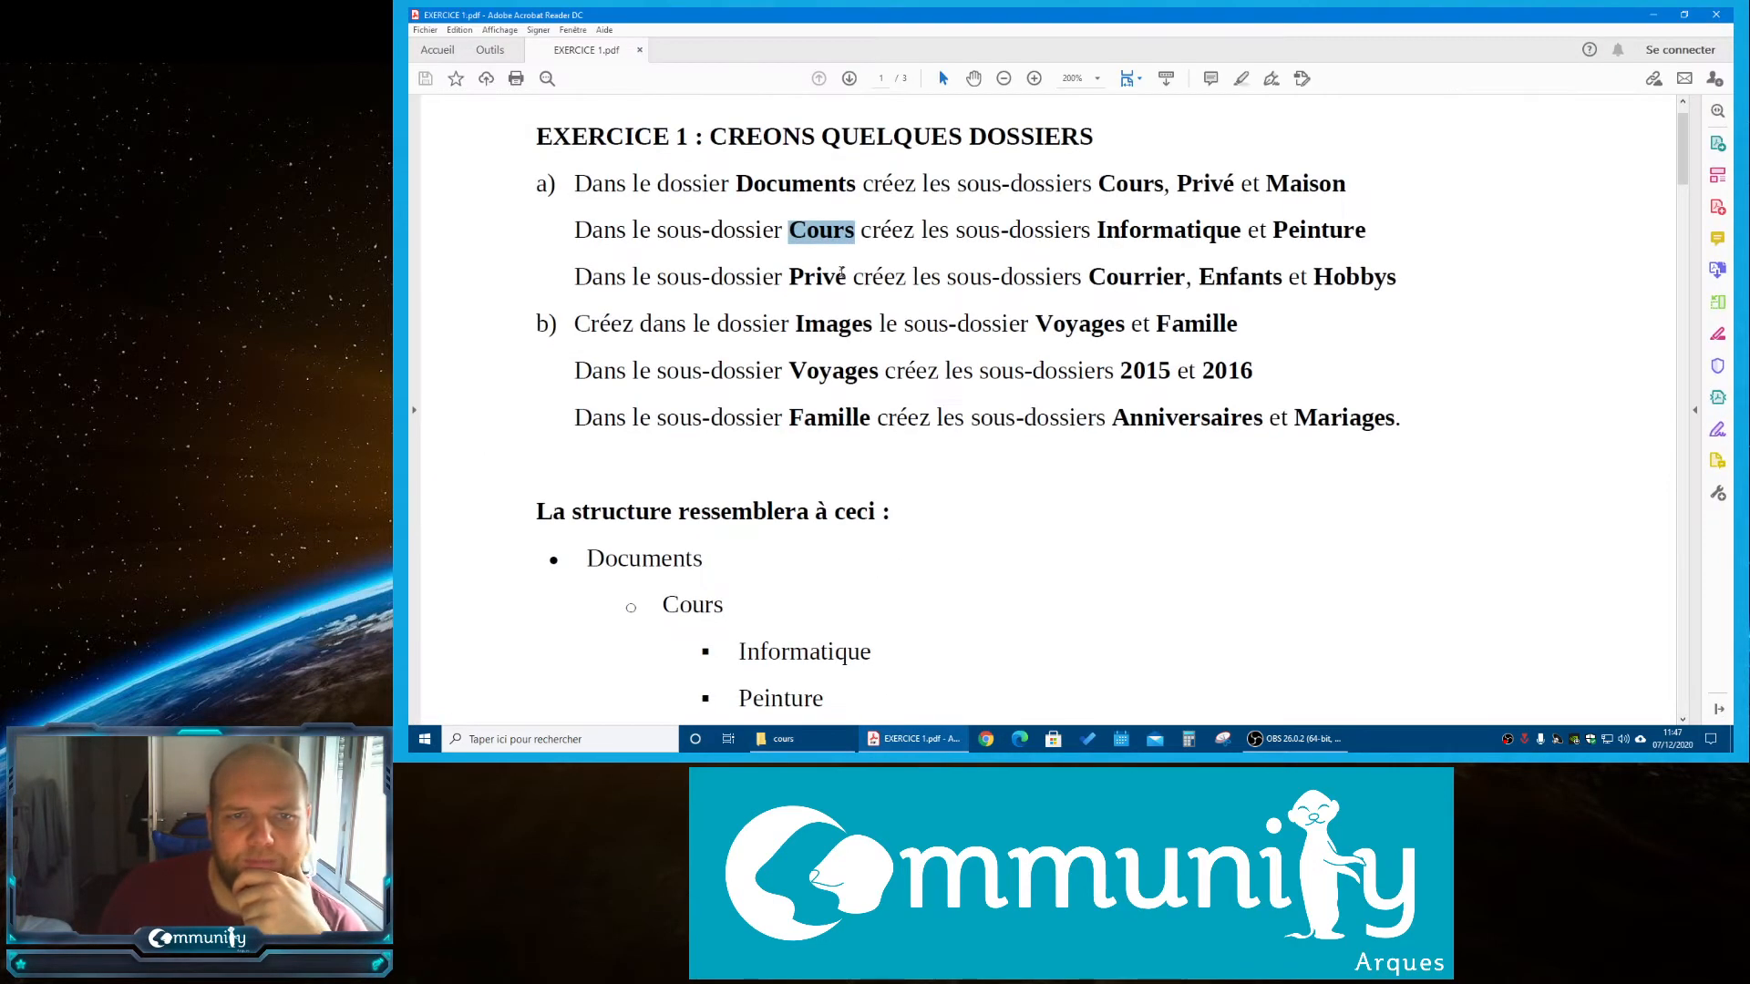
pyautogui.click(912, 749)
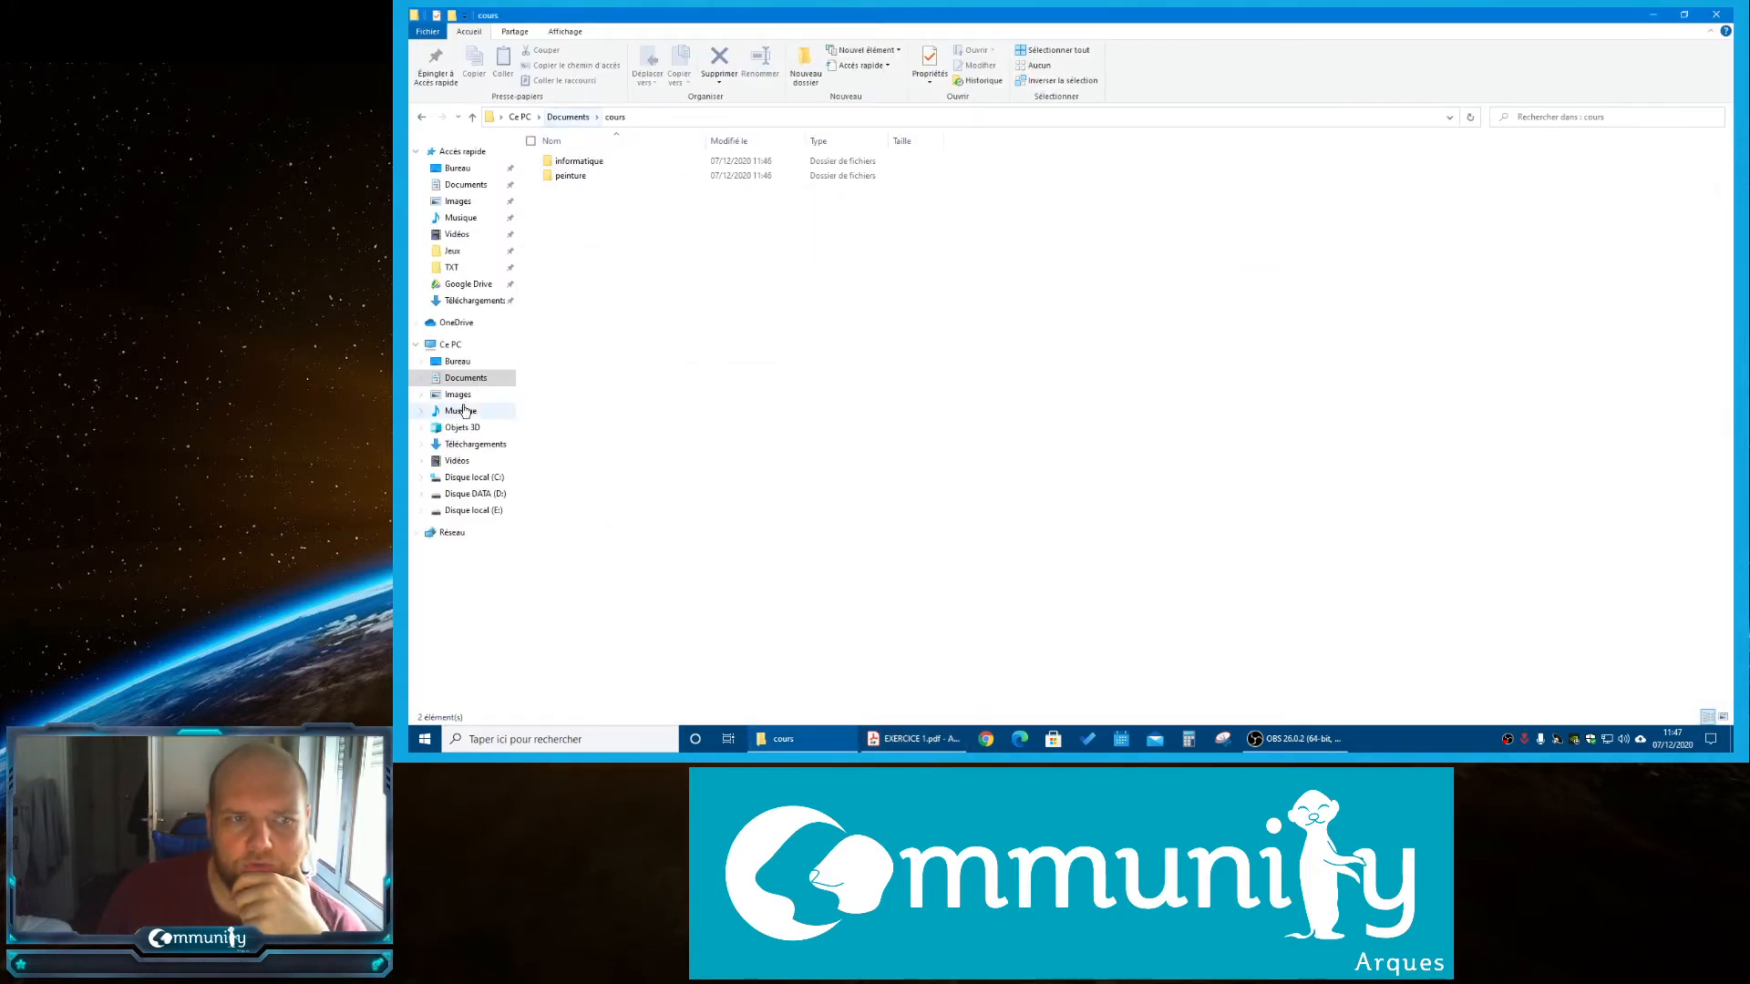
pyautogui.click(569, 118)
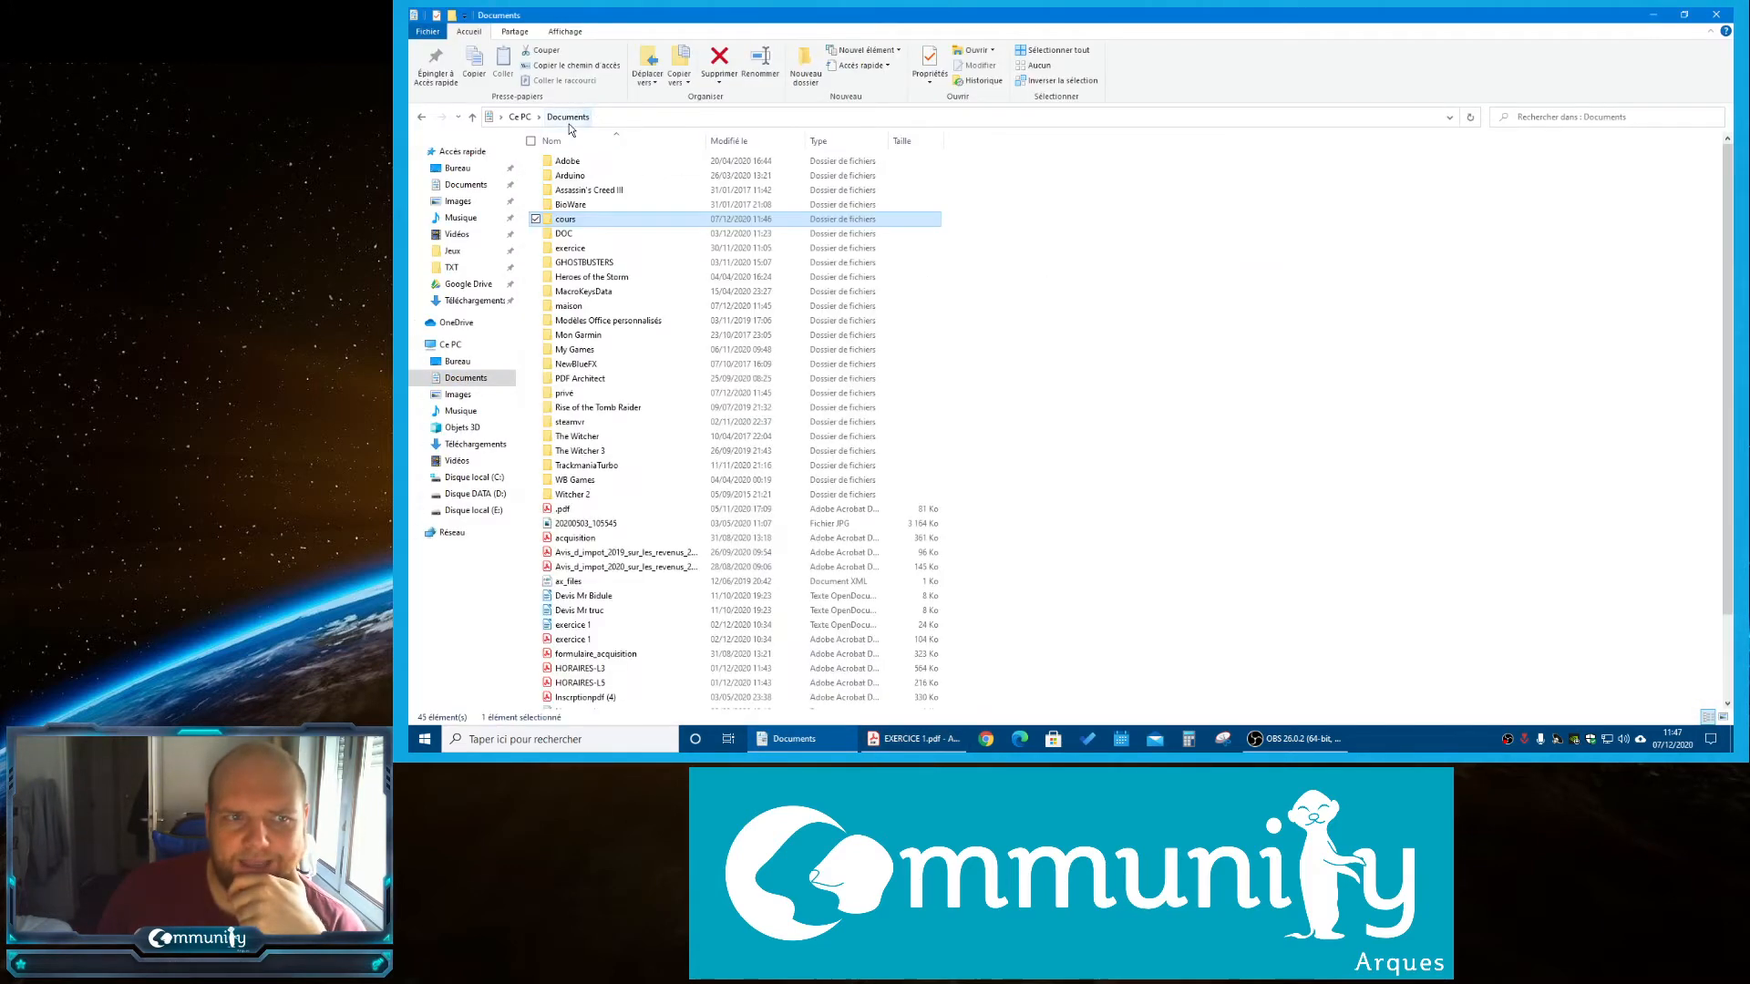
pyautogui.doubleClick(565, 395)
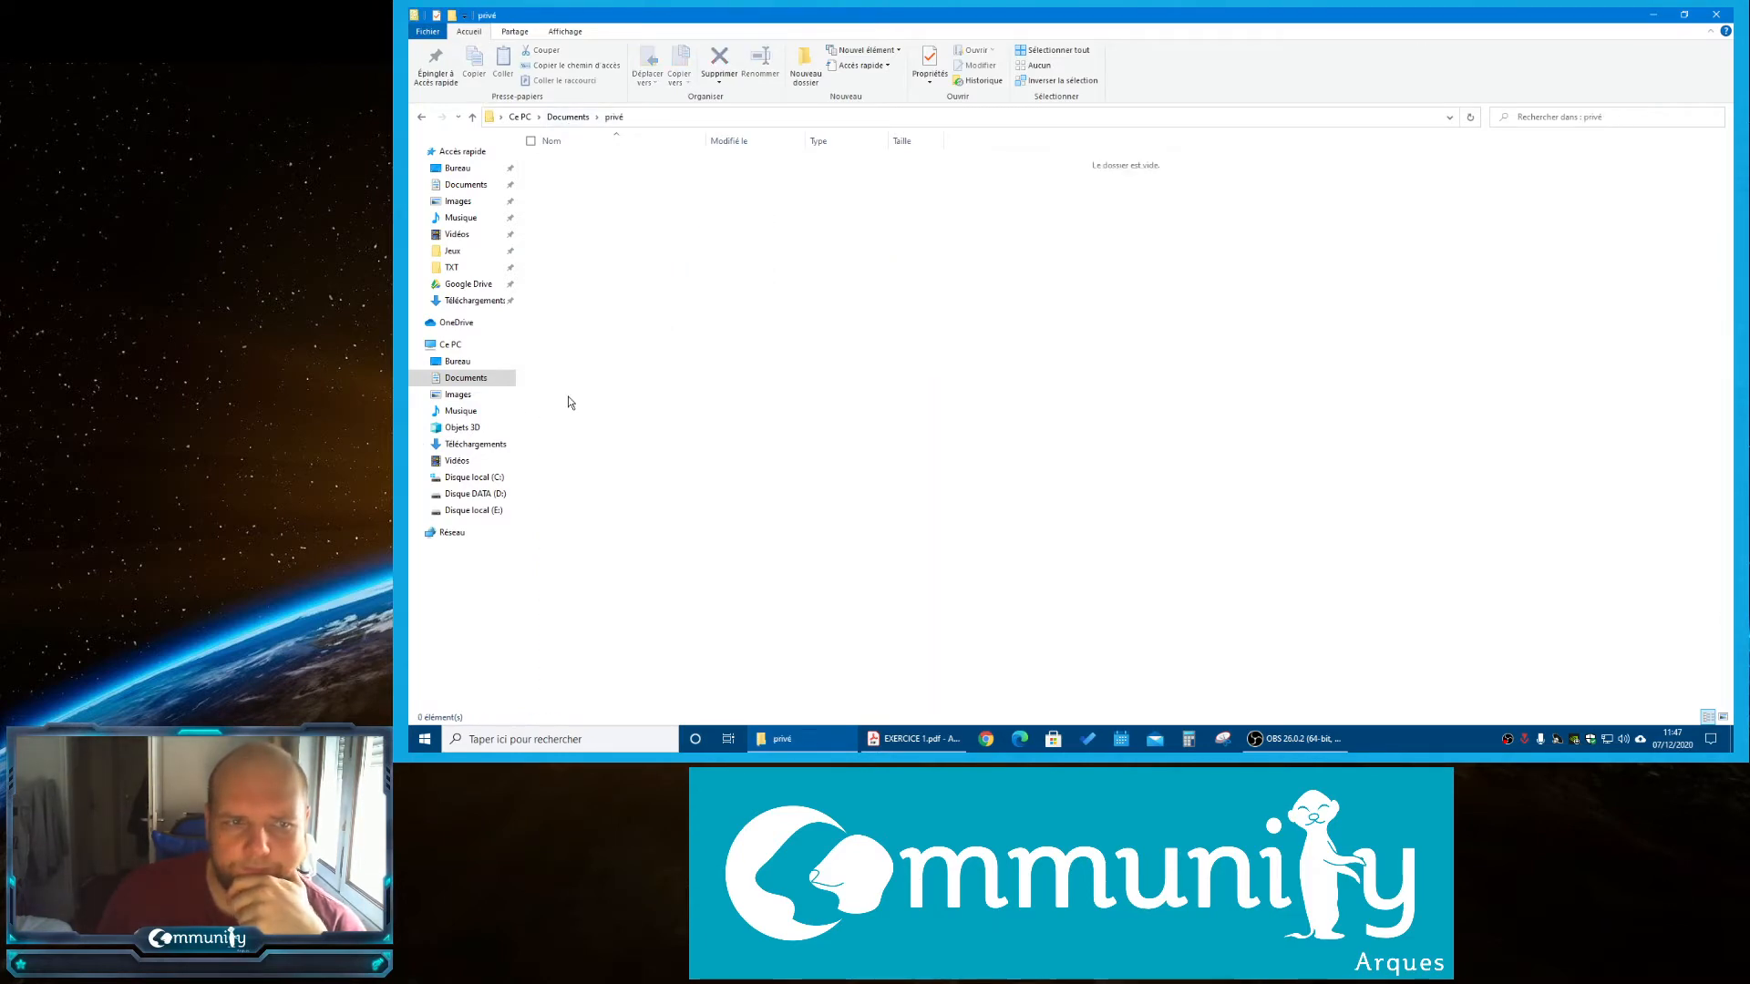
# Check the Privé subfolder names in the PDF and create a folder named "courriers" inside the privé folder
pyautogui.click(938, 740)
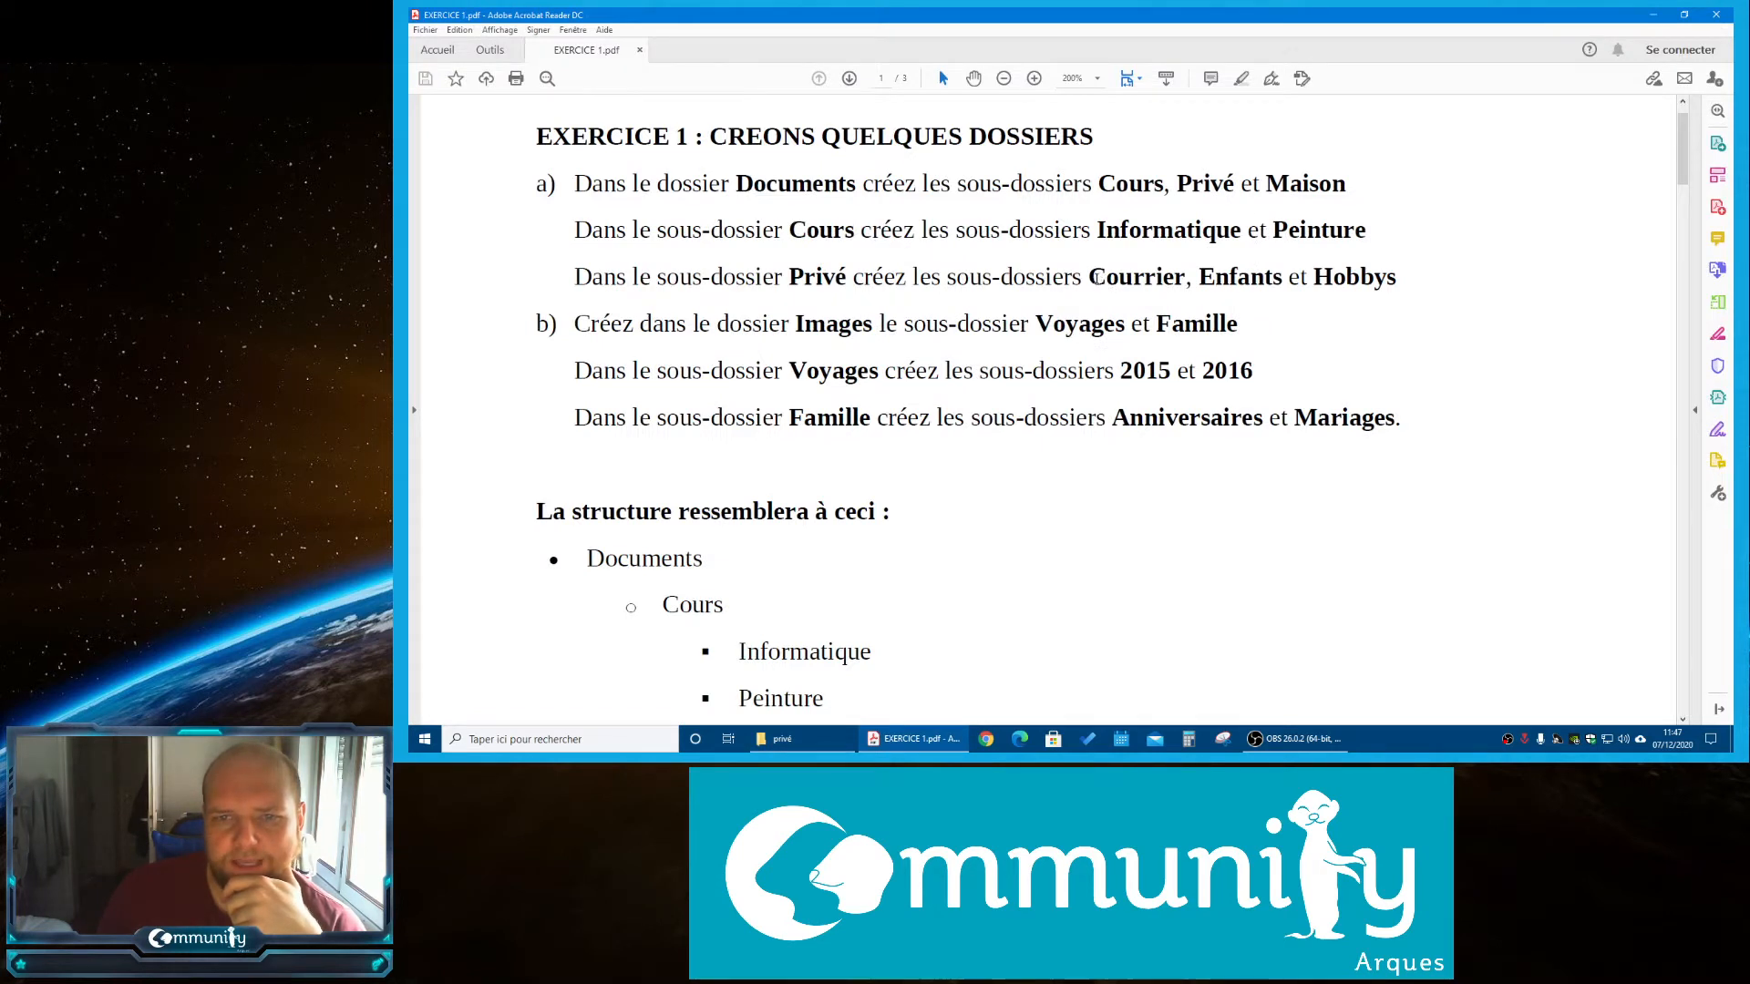
pyautogui.moveTo(1098, 281); pyautogui.dragTo(1382, 278)
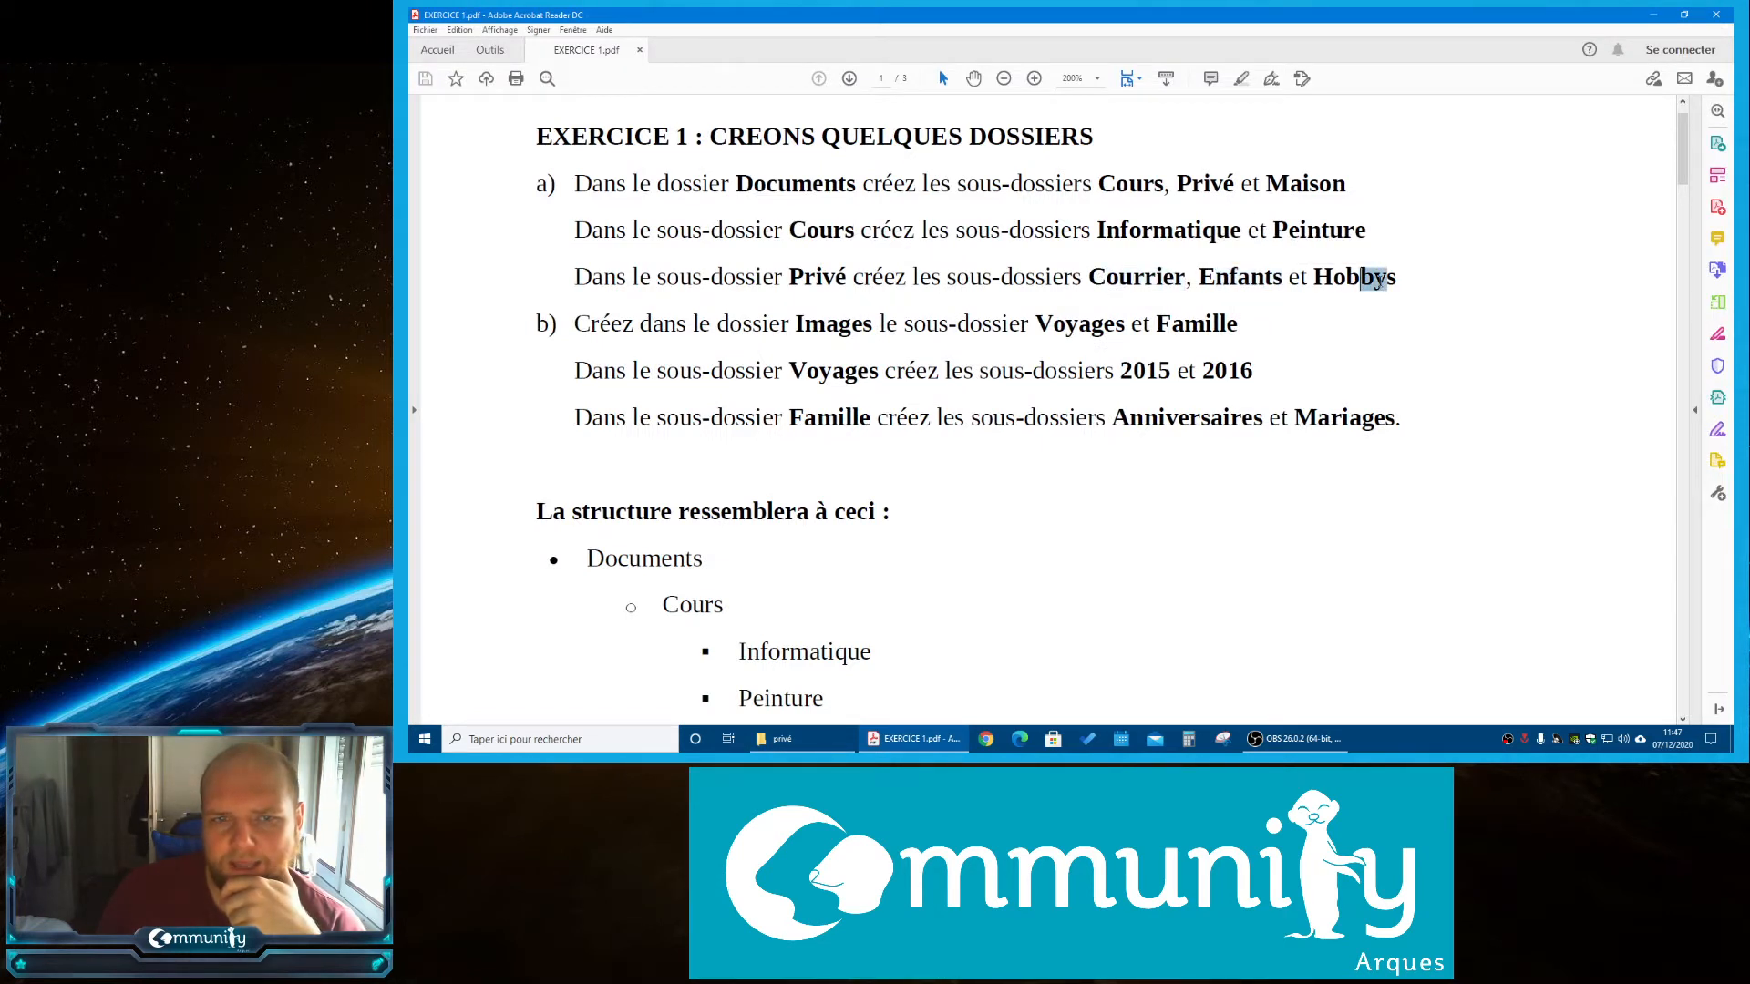
pyautogui.click(792, 739)
pyautogui.click(807, 67)
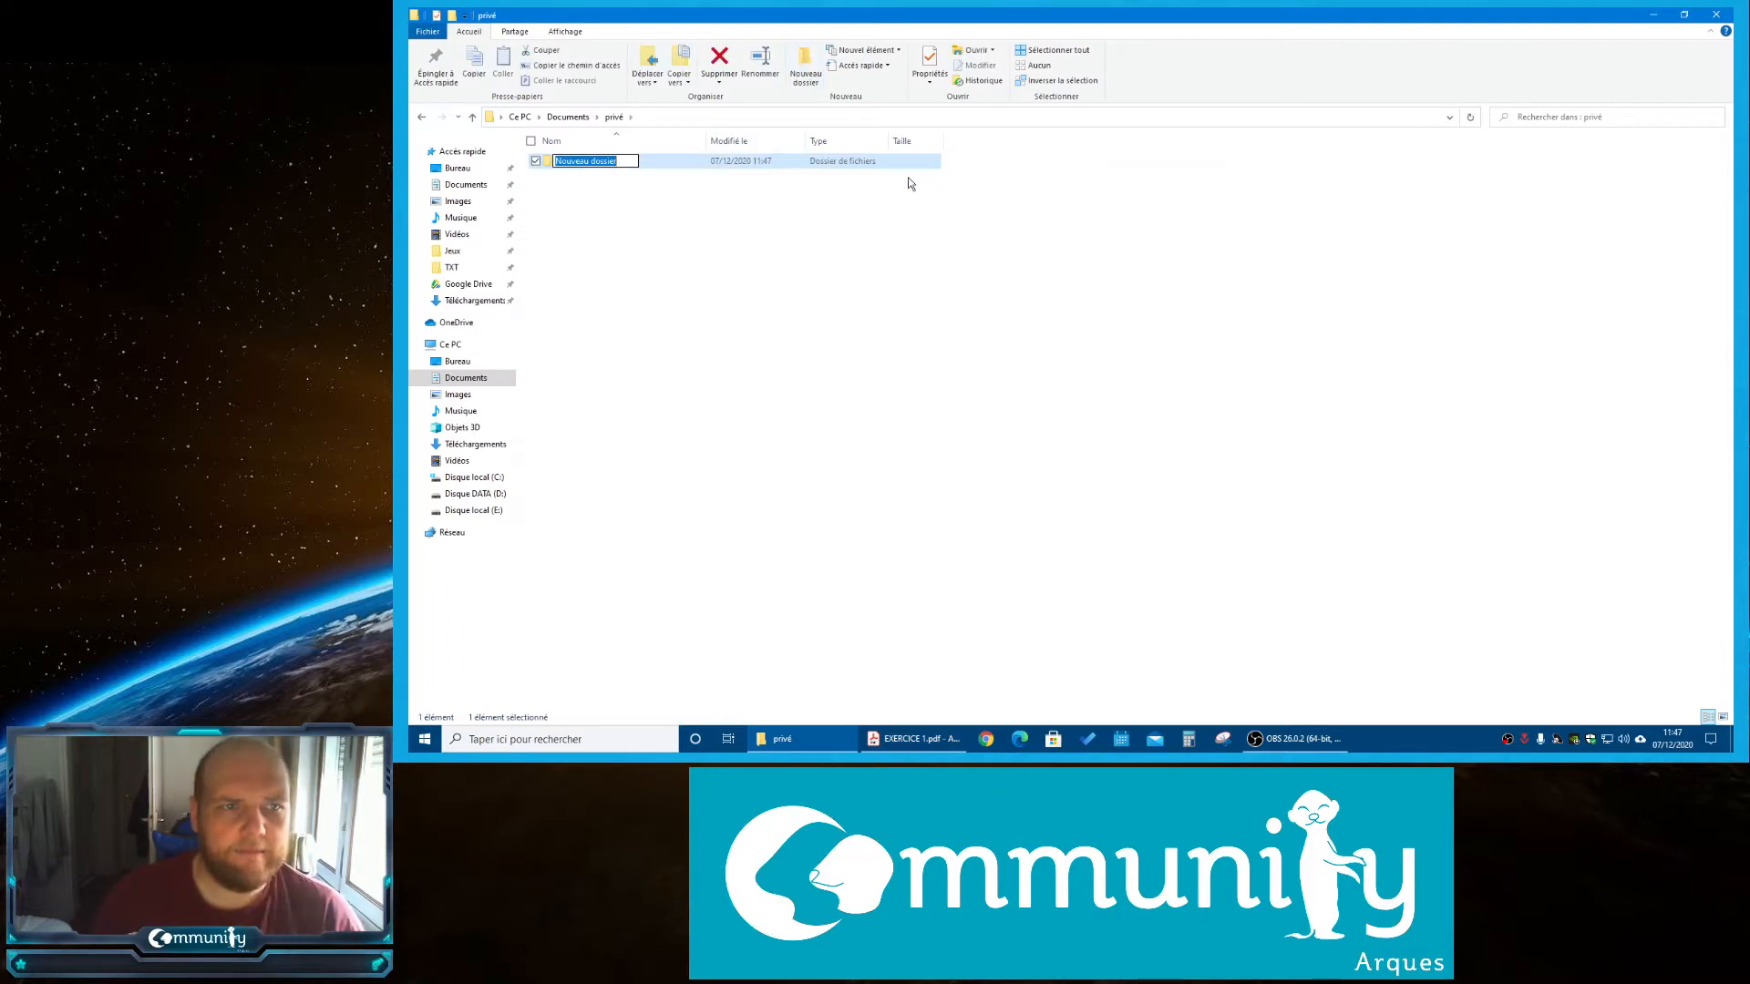
pyautogui.write('courriers')
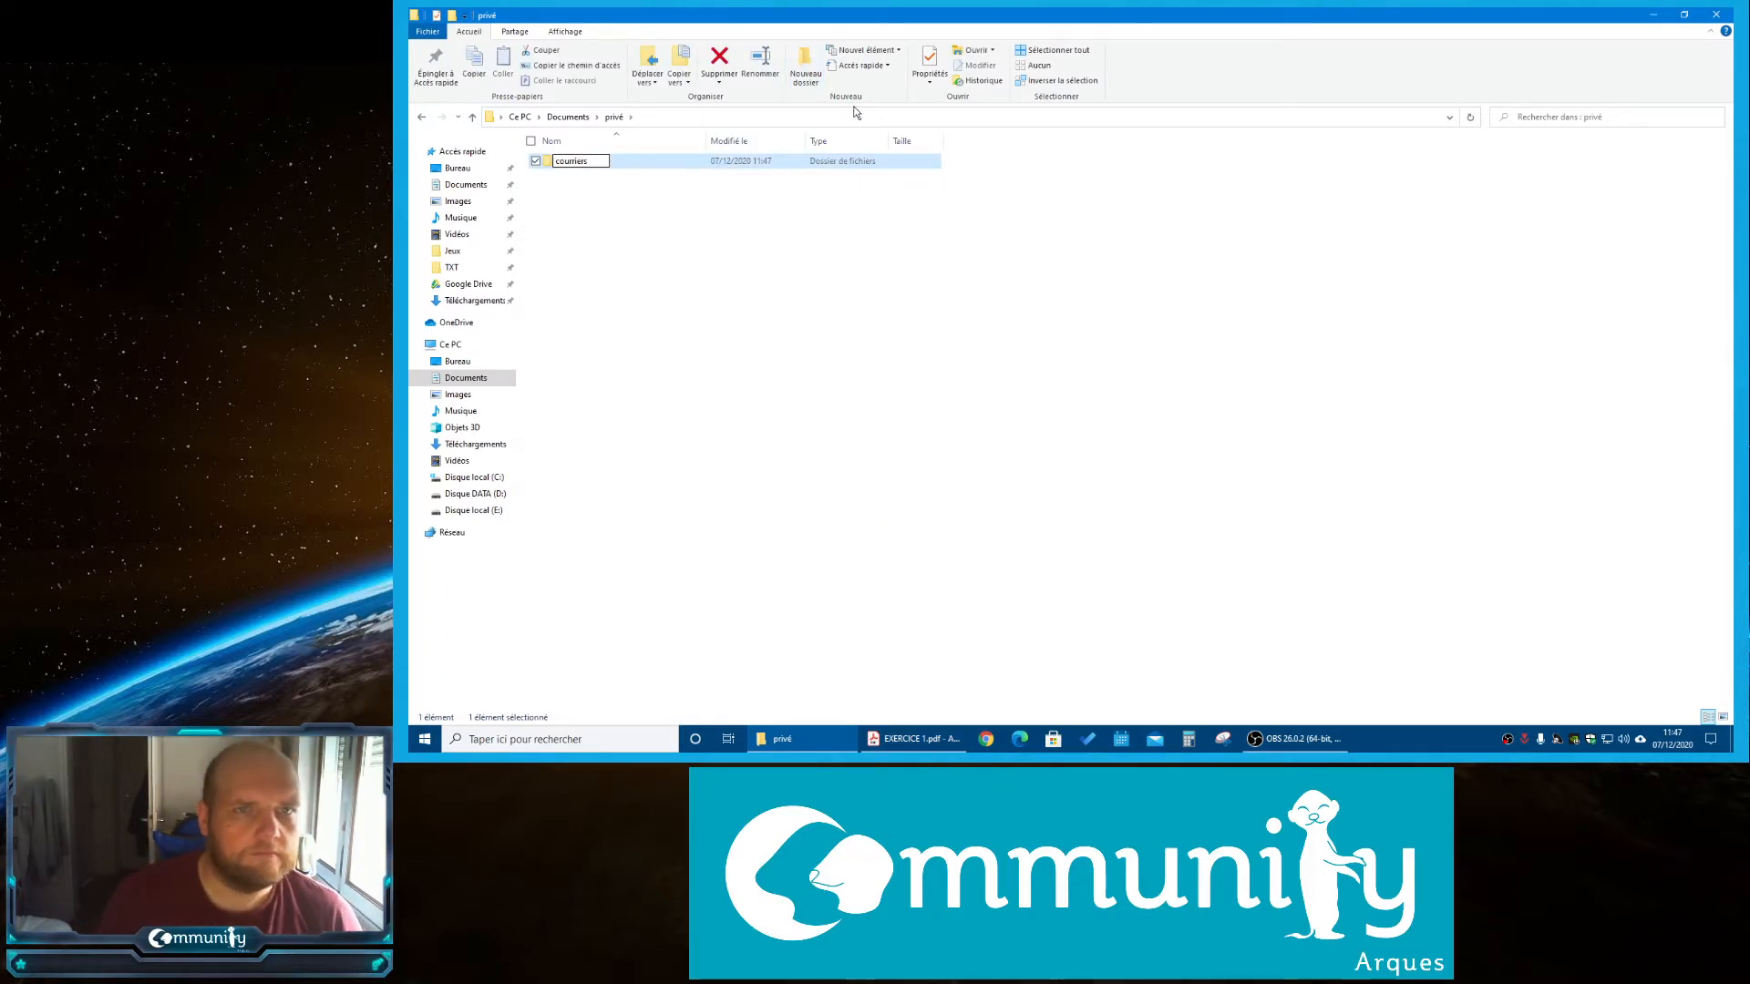
# Create a folder named "enfants" inside the privé folder
pyautogui.click(805, 65)
pyautogui.write('enfat')
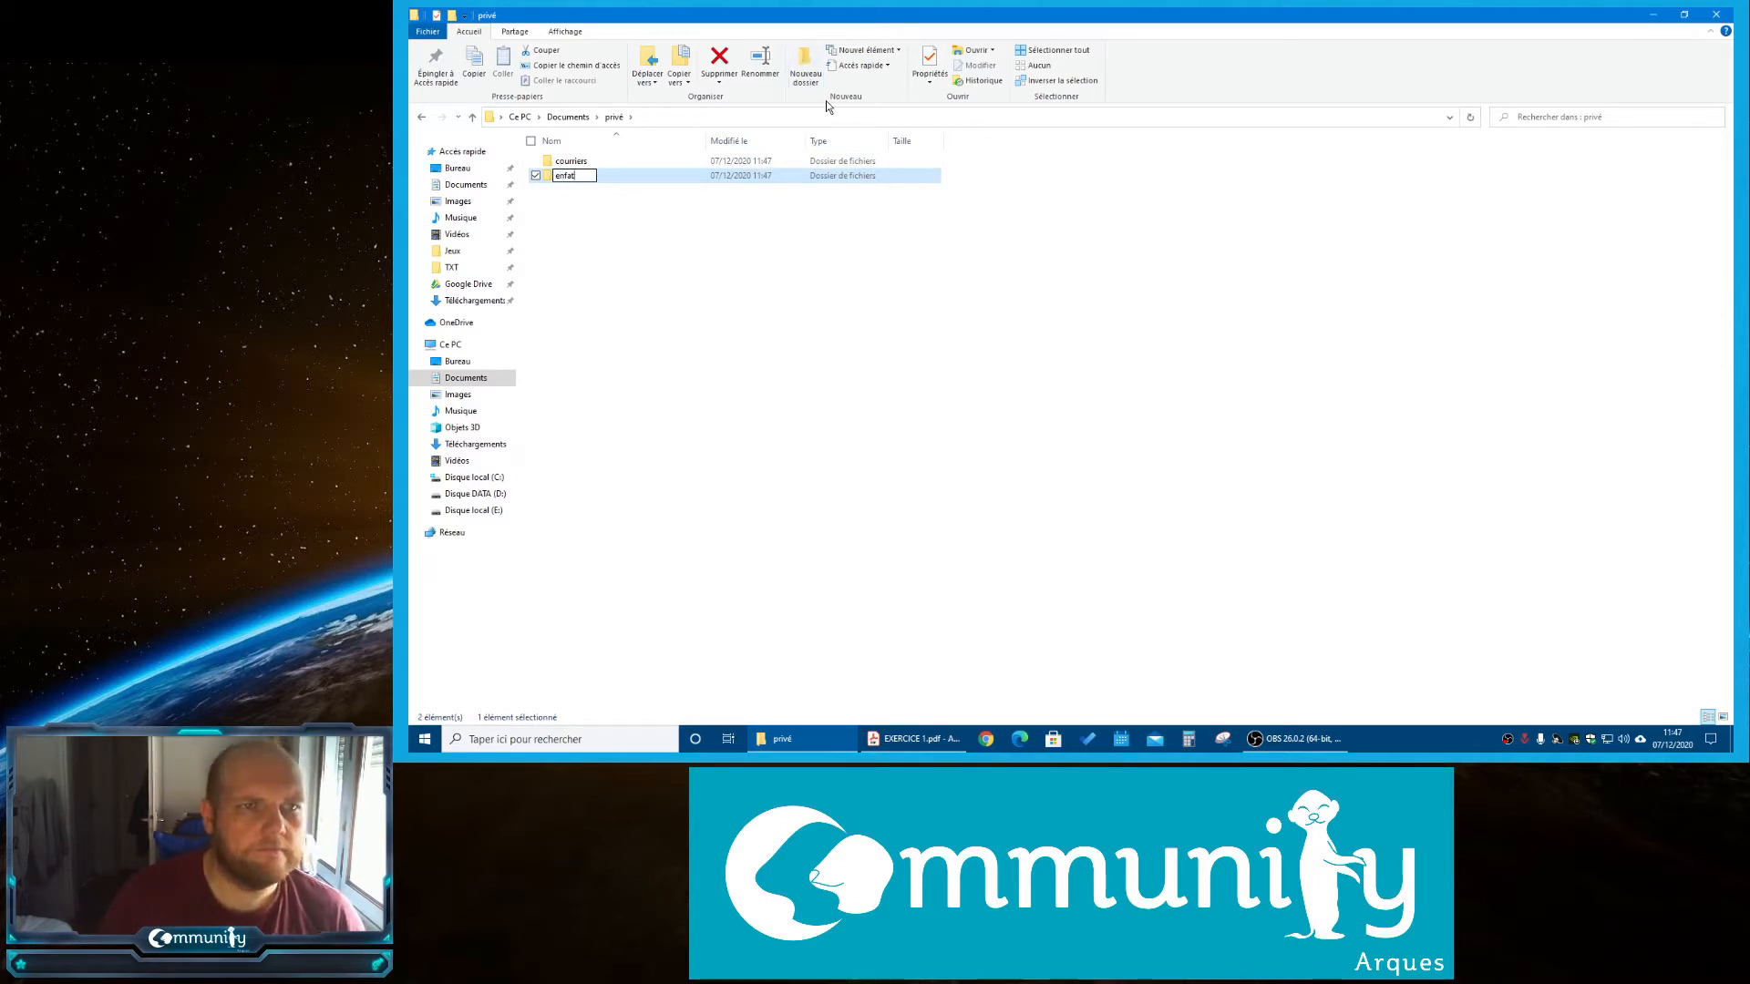
pyautogui.press('BackSpace')
pyautogui.write('nts')
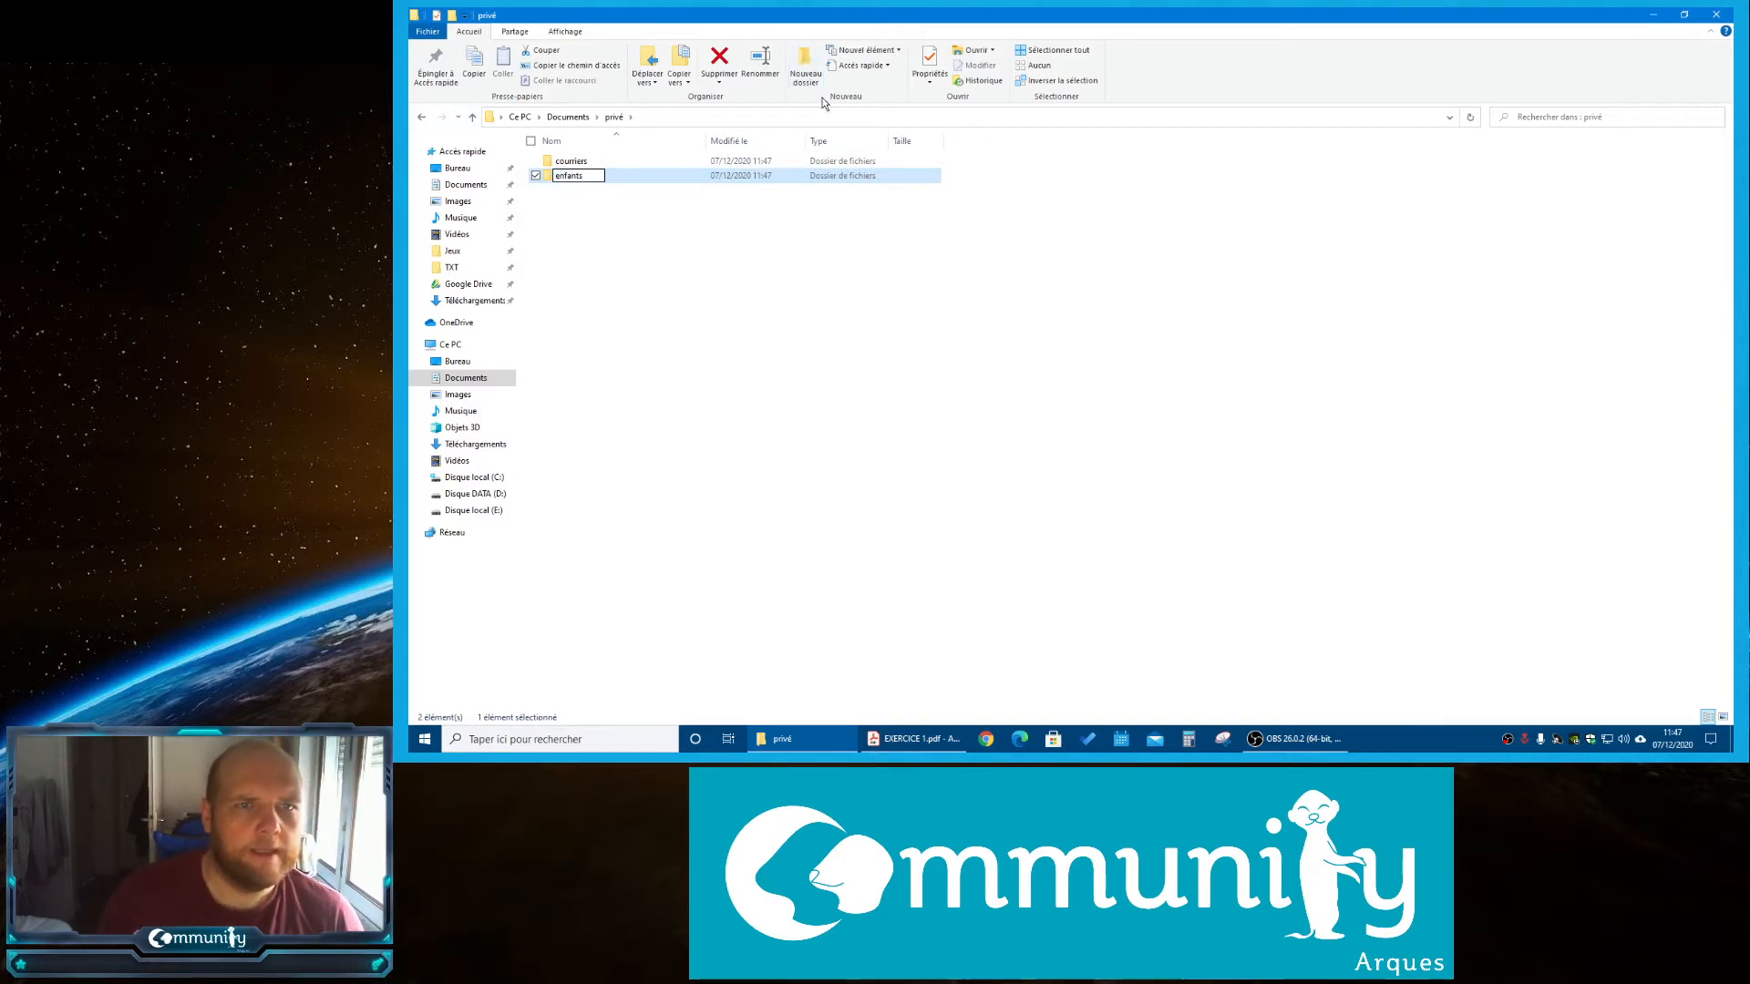
pyautogui.press('Return')
# Create a third folder named "hobbys" inside the privé folder, checking its spelling in the PDF
pyautogui.hotkey('ctrl', 'shift', 'n')
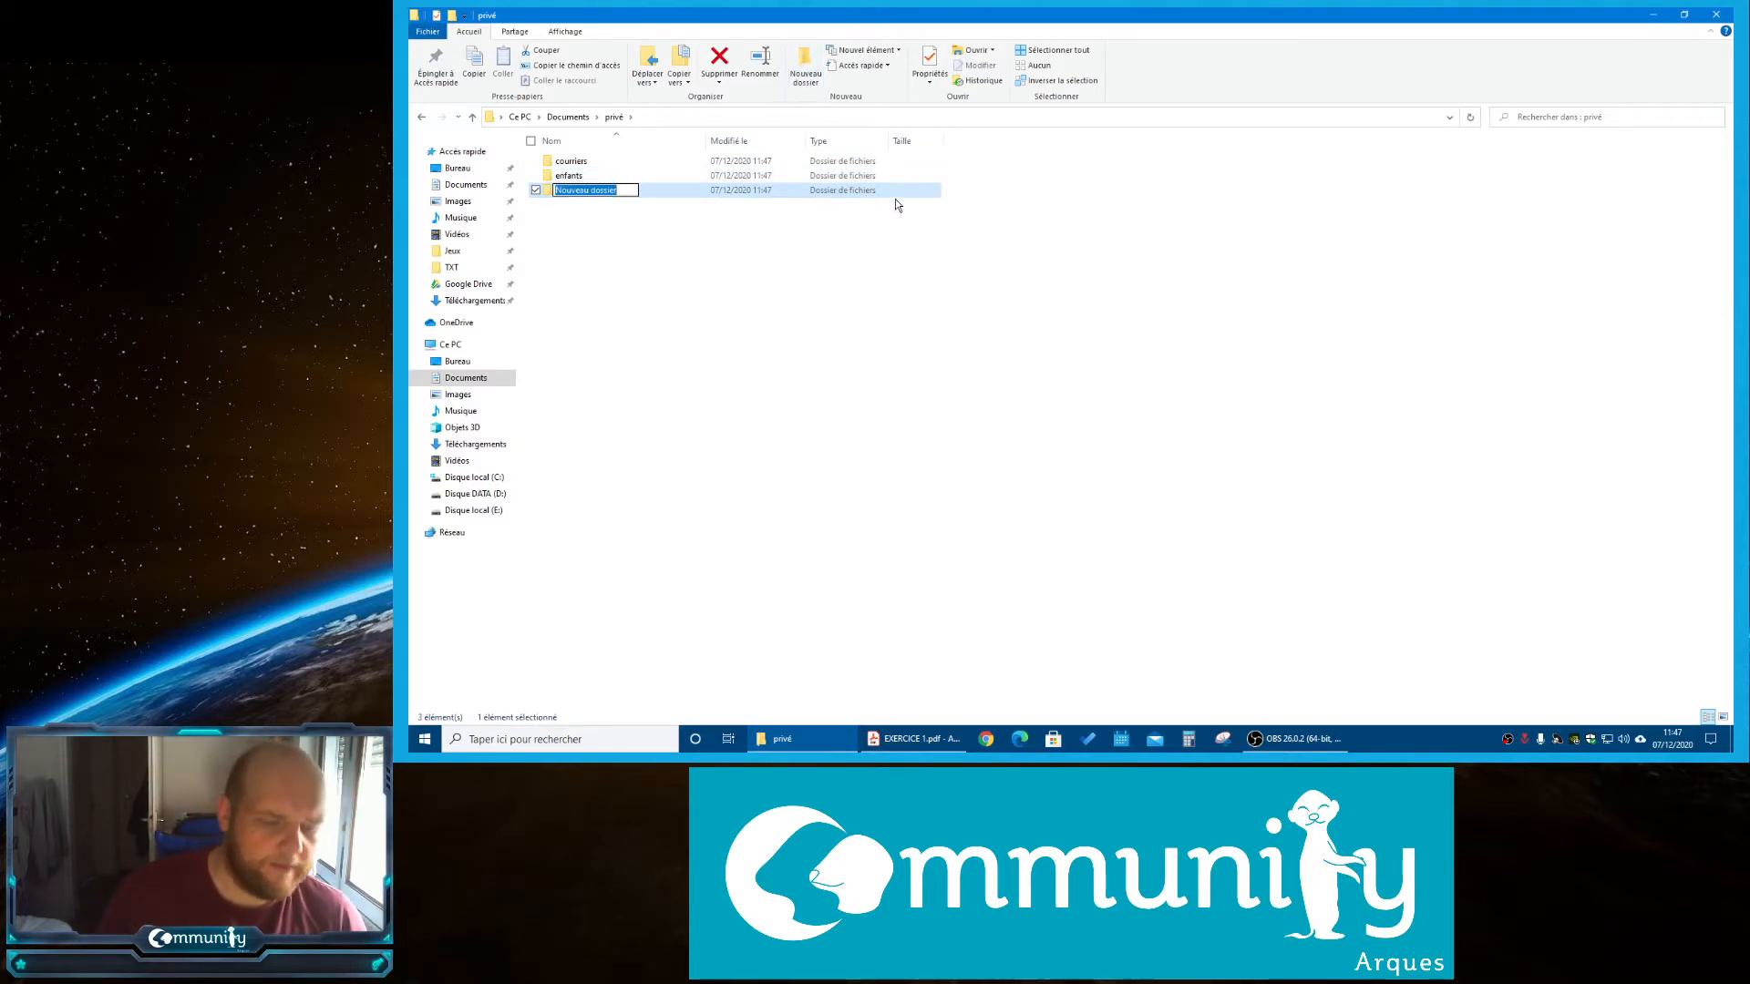
pyautogui.write('h')
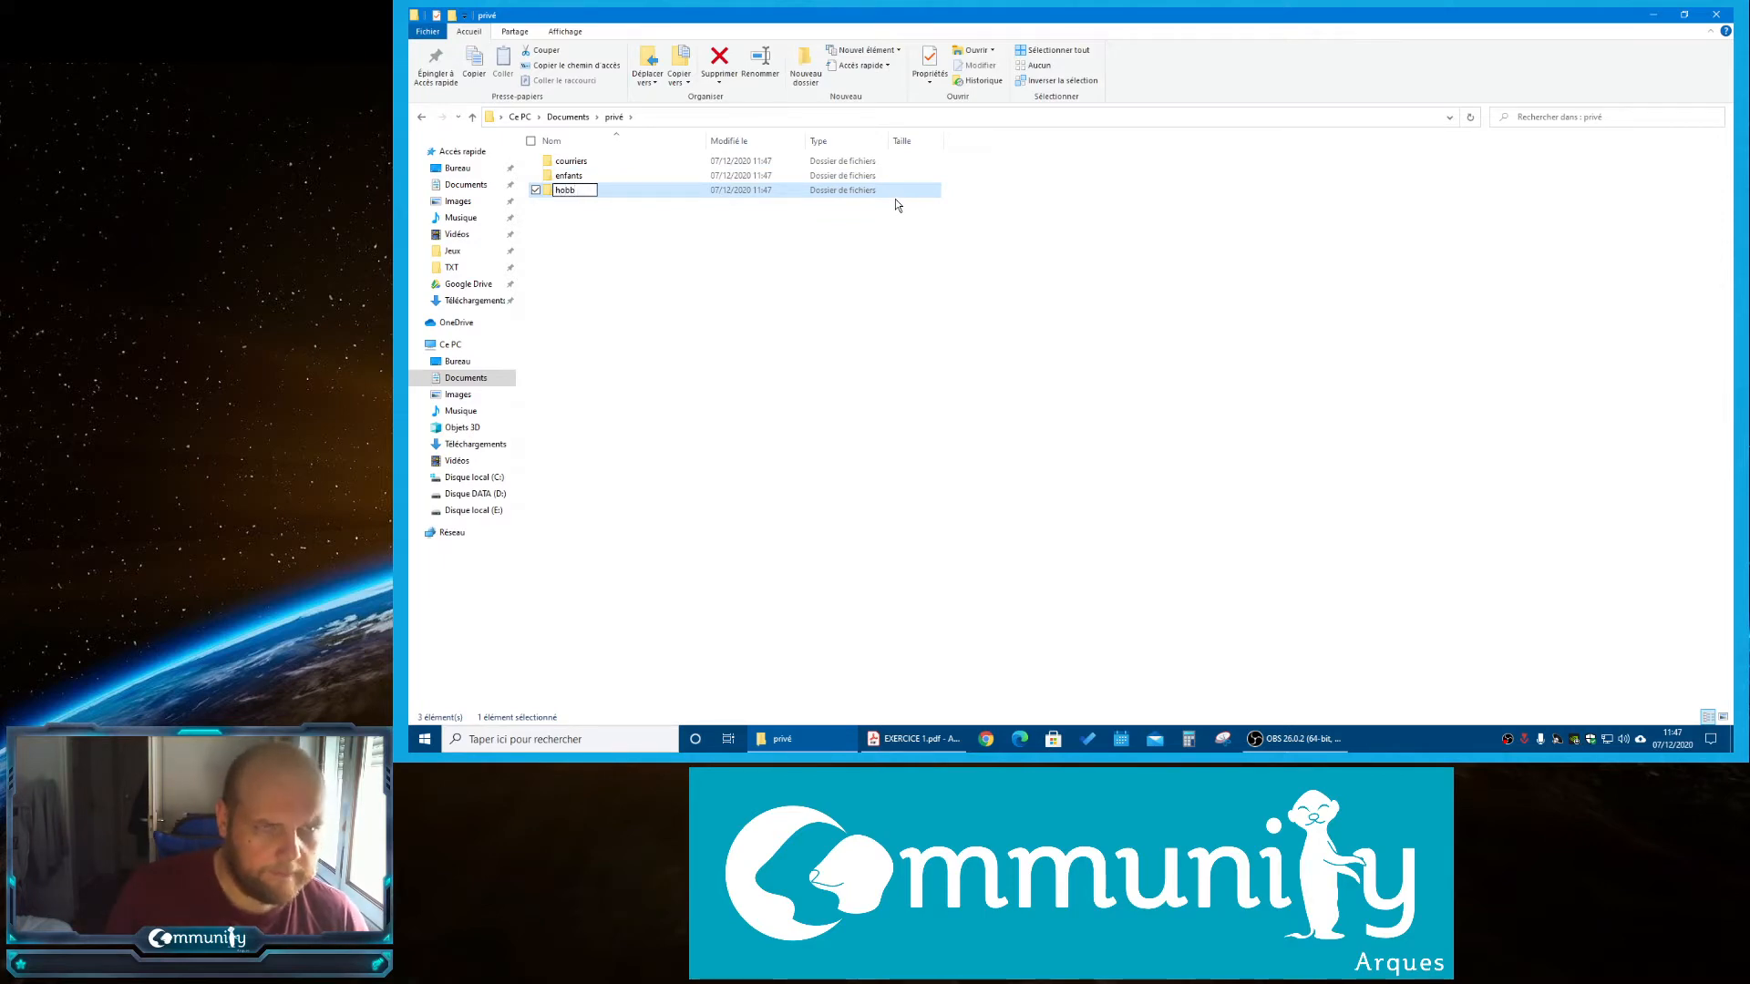
pyautogui.write('obb')
pyautogui.click(952, 752)
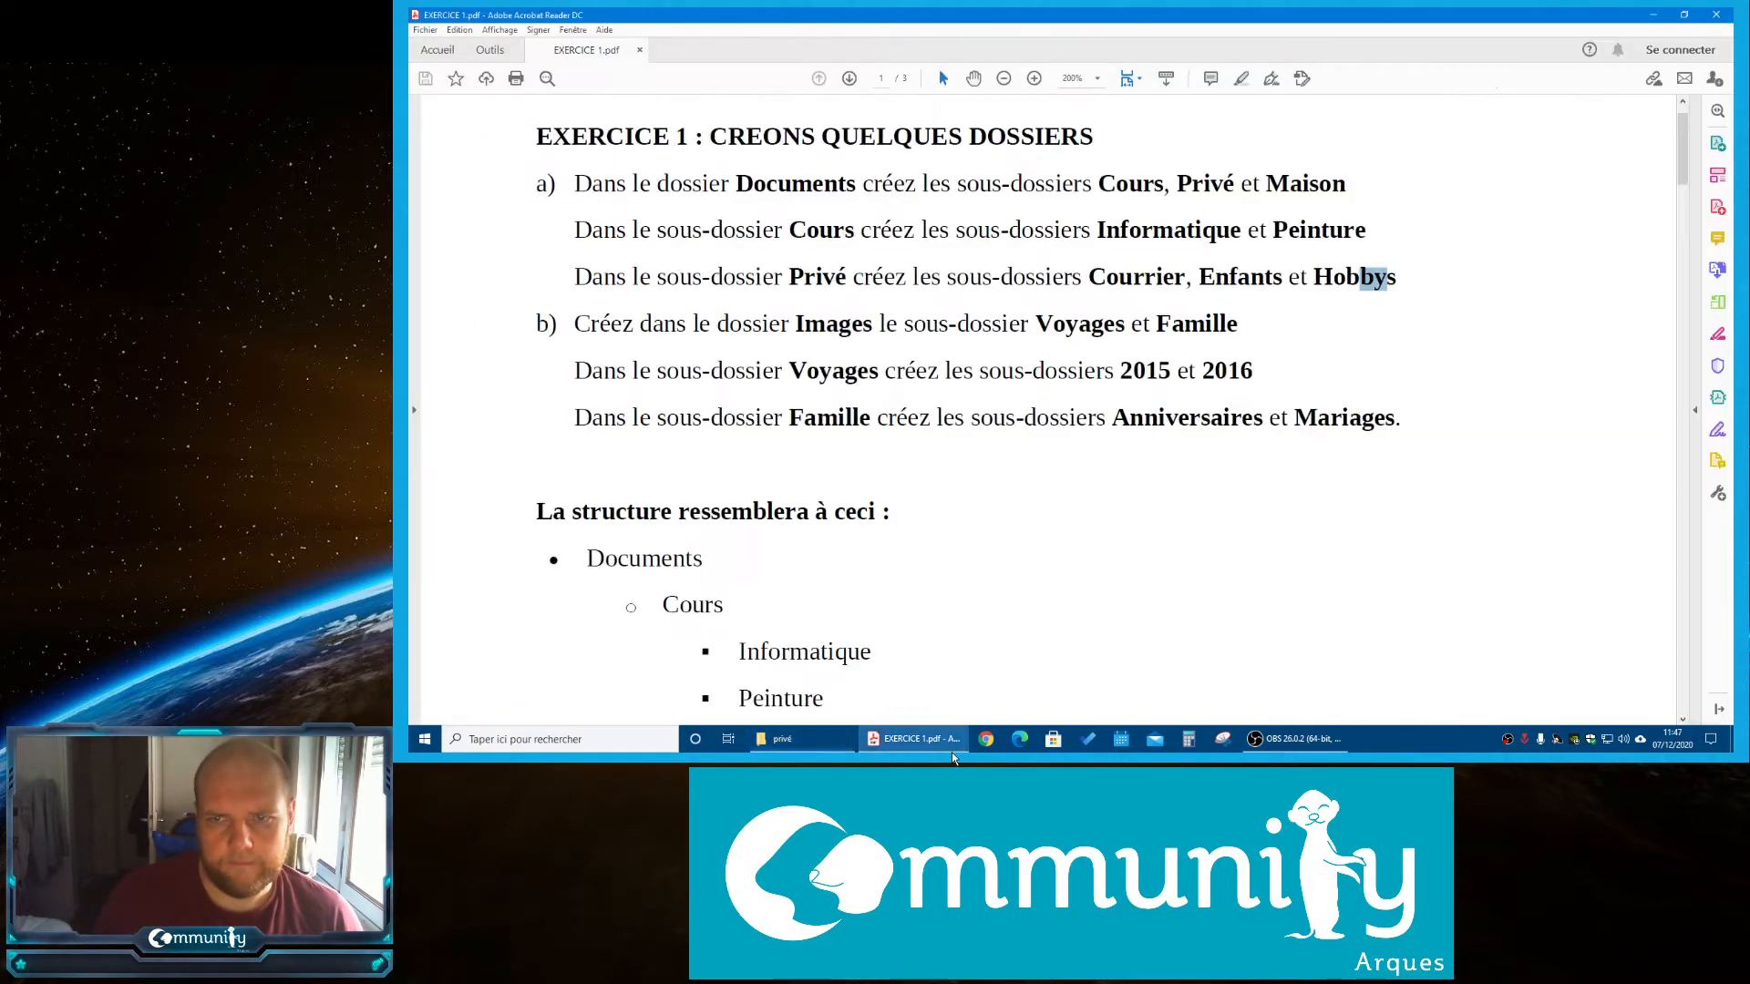
pyautogui.hotkey('alt', 'Tab')
pyautogui.doubleClick(583, 193)
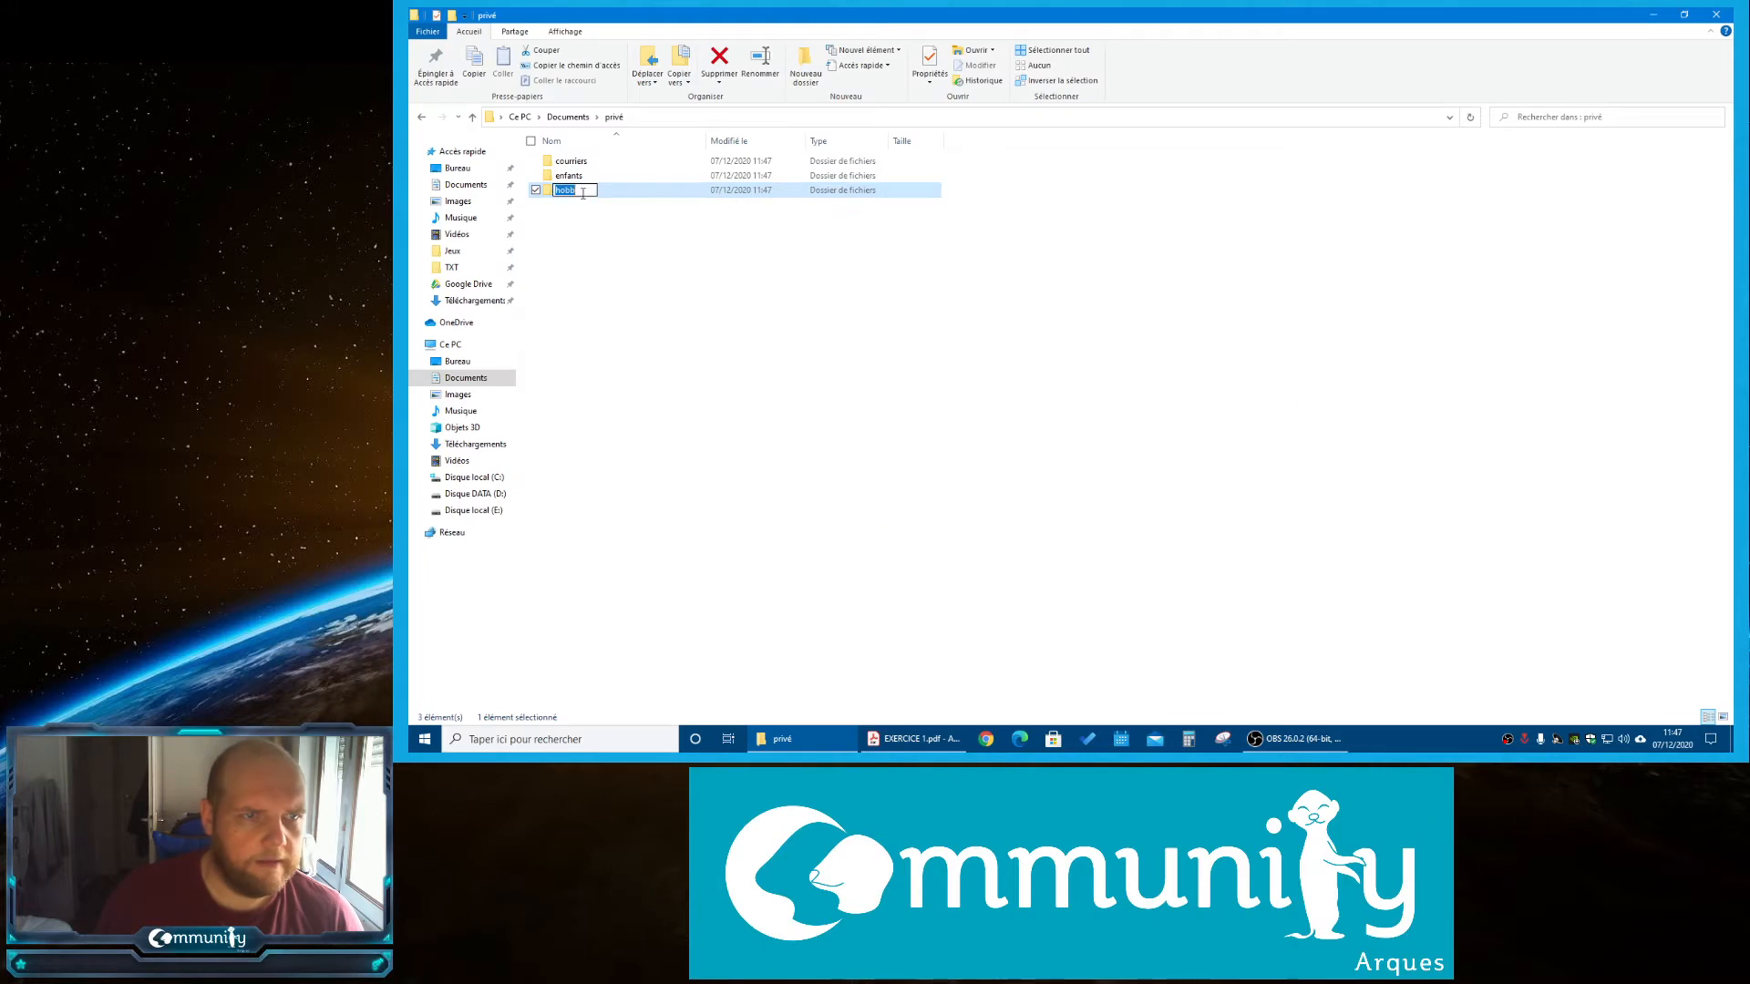
pyautogui.write('hobbys')
pyautogui.press('Return')
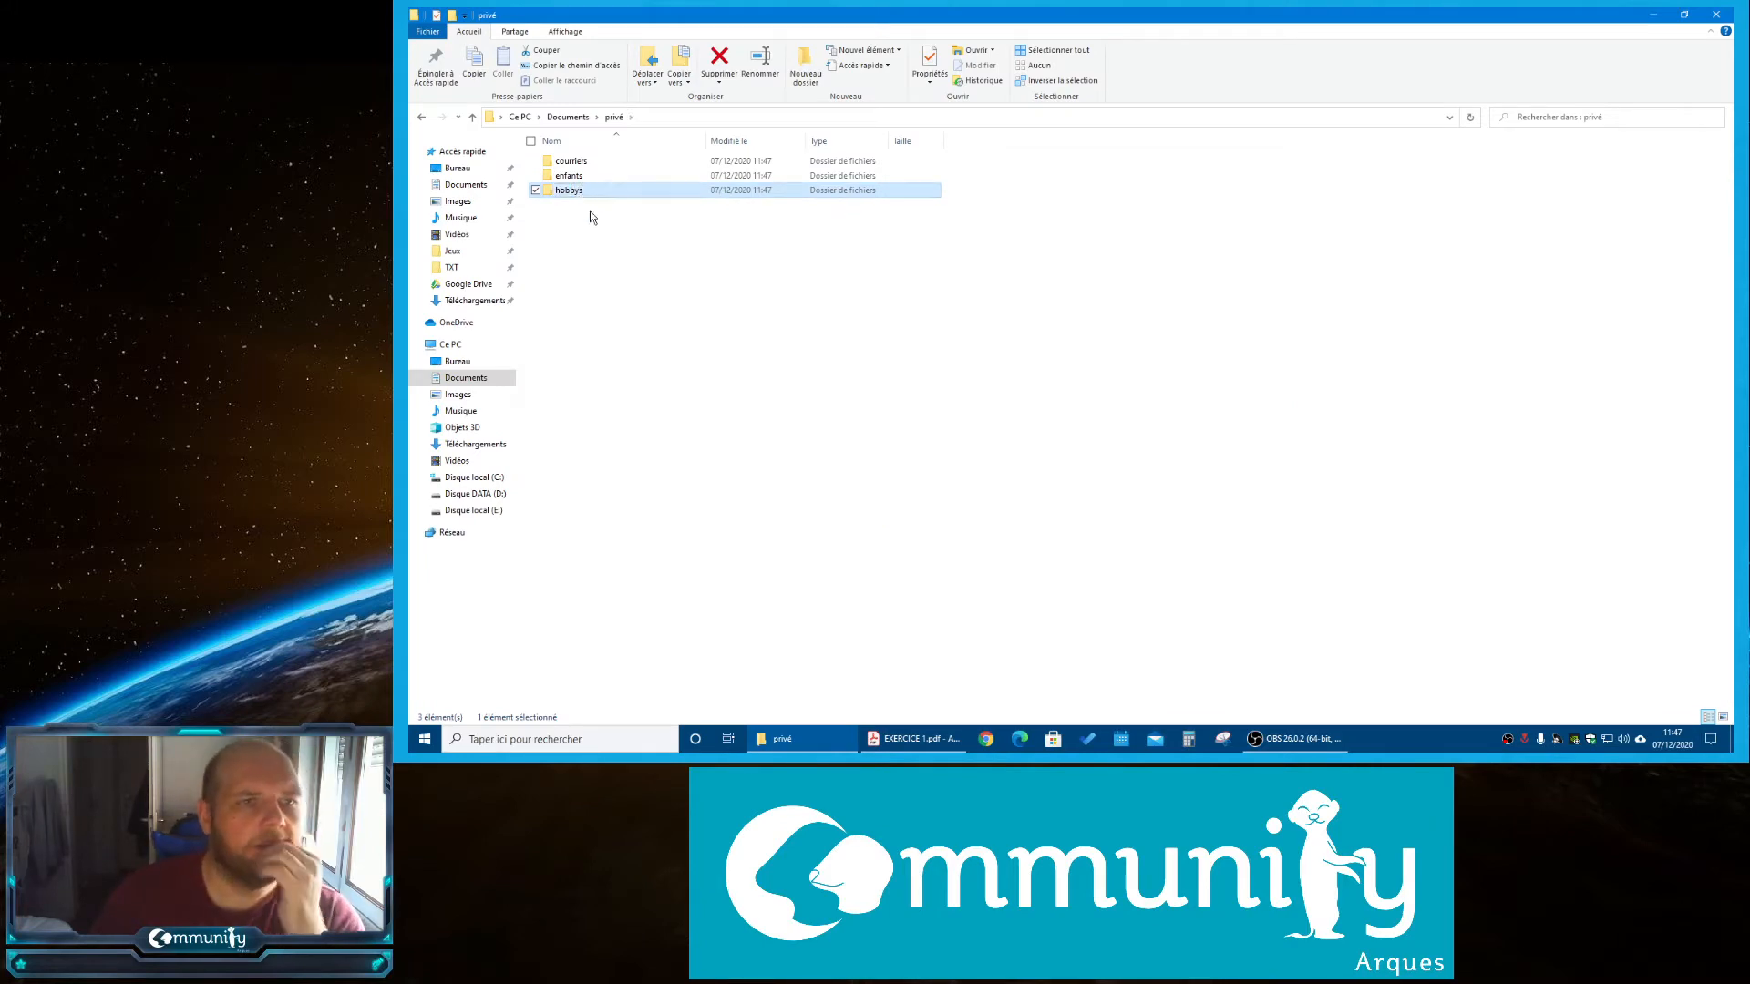
# Compare the PDF's part a) with the Documents folder tree by expanding privé and cours, then collapse the tree
pyautogui.click(934, 752)
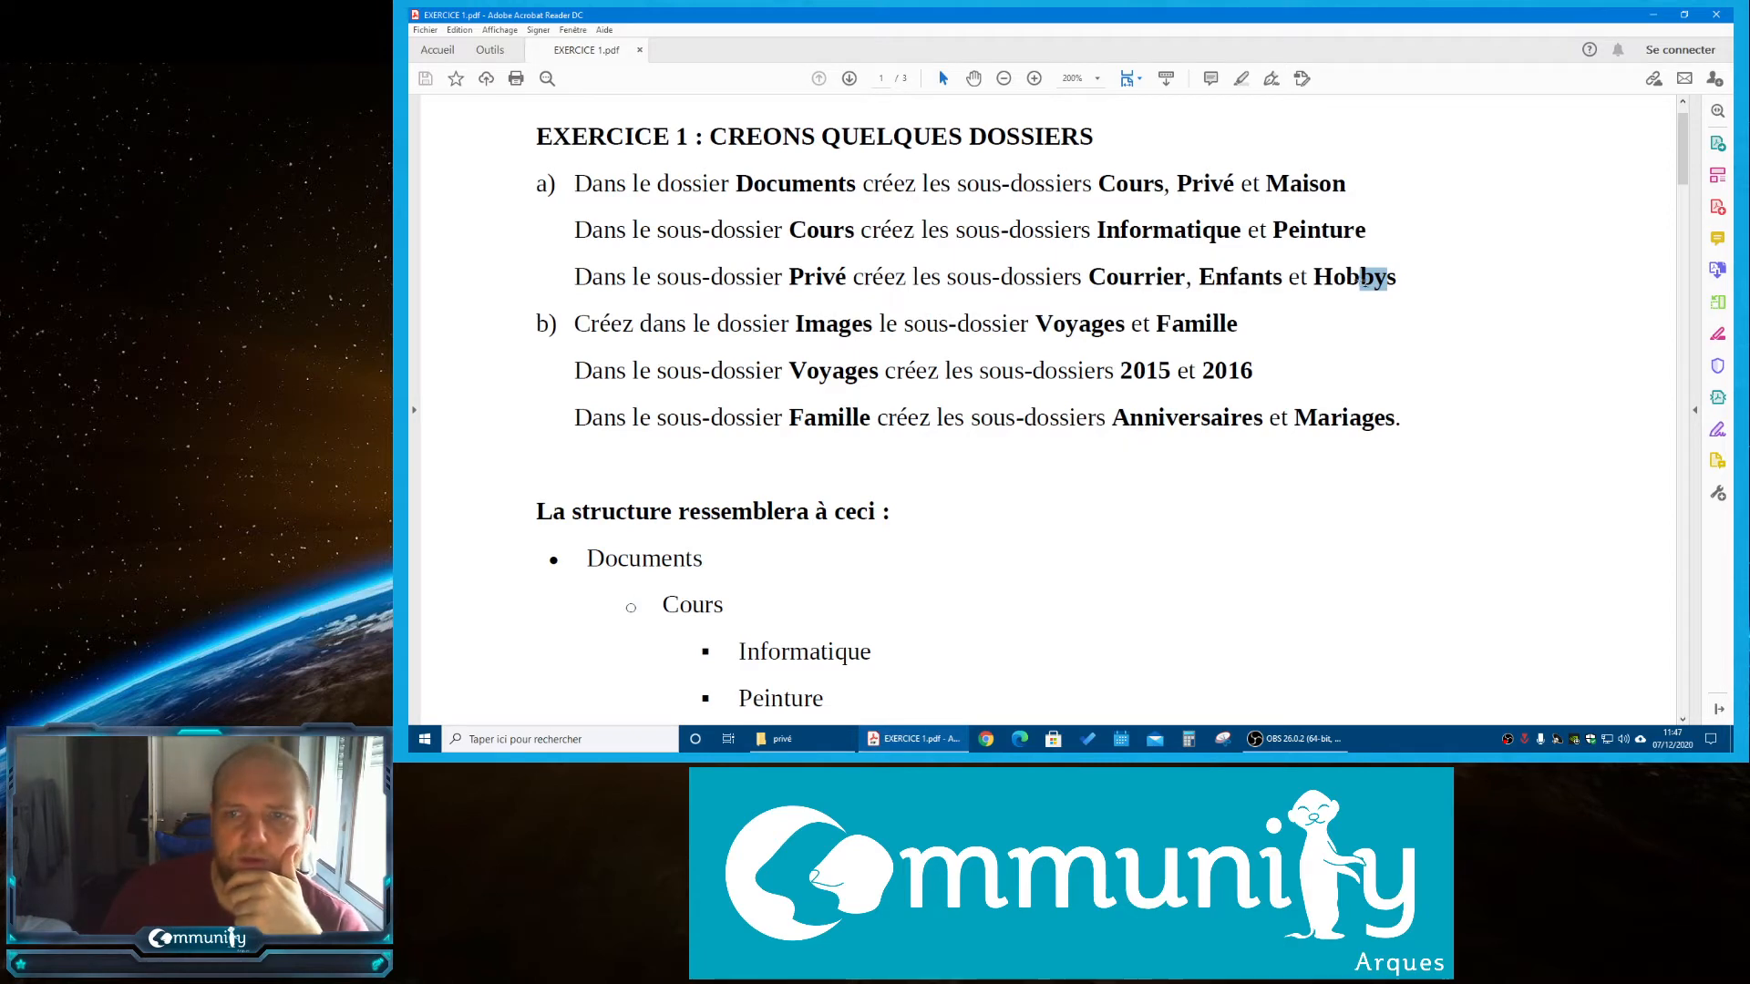
pyautogui.click(914, 754)
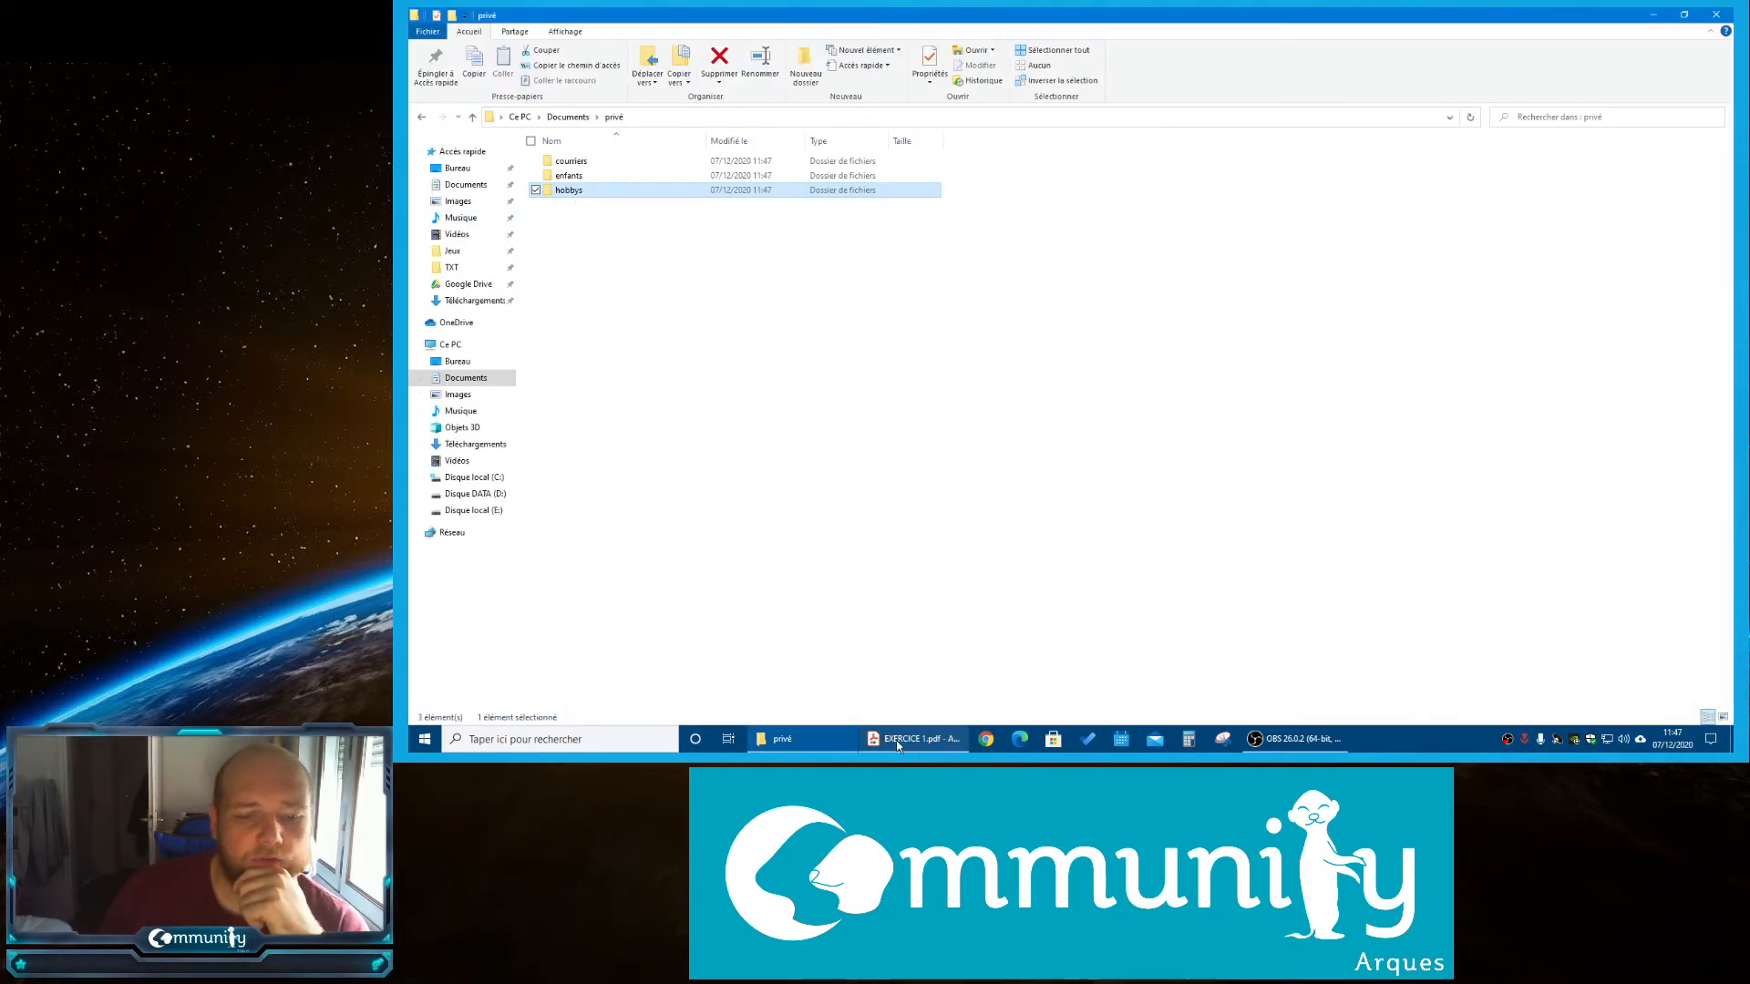
pyautogui.click(421, 377)
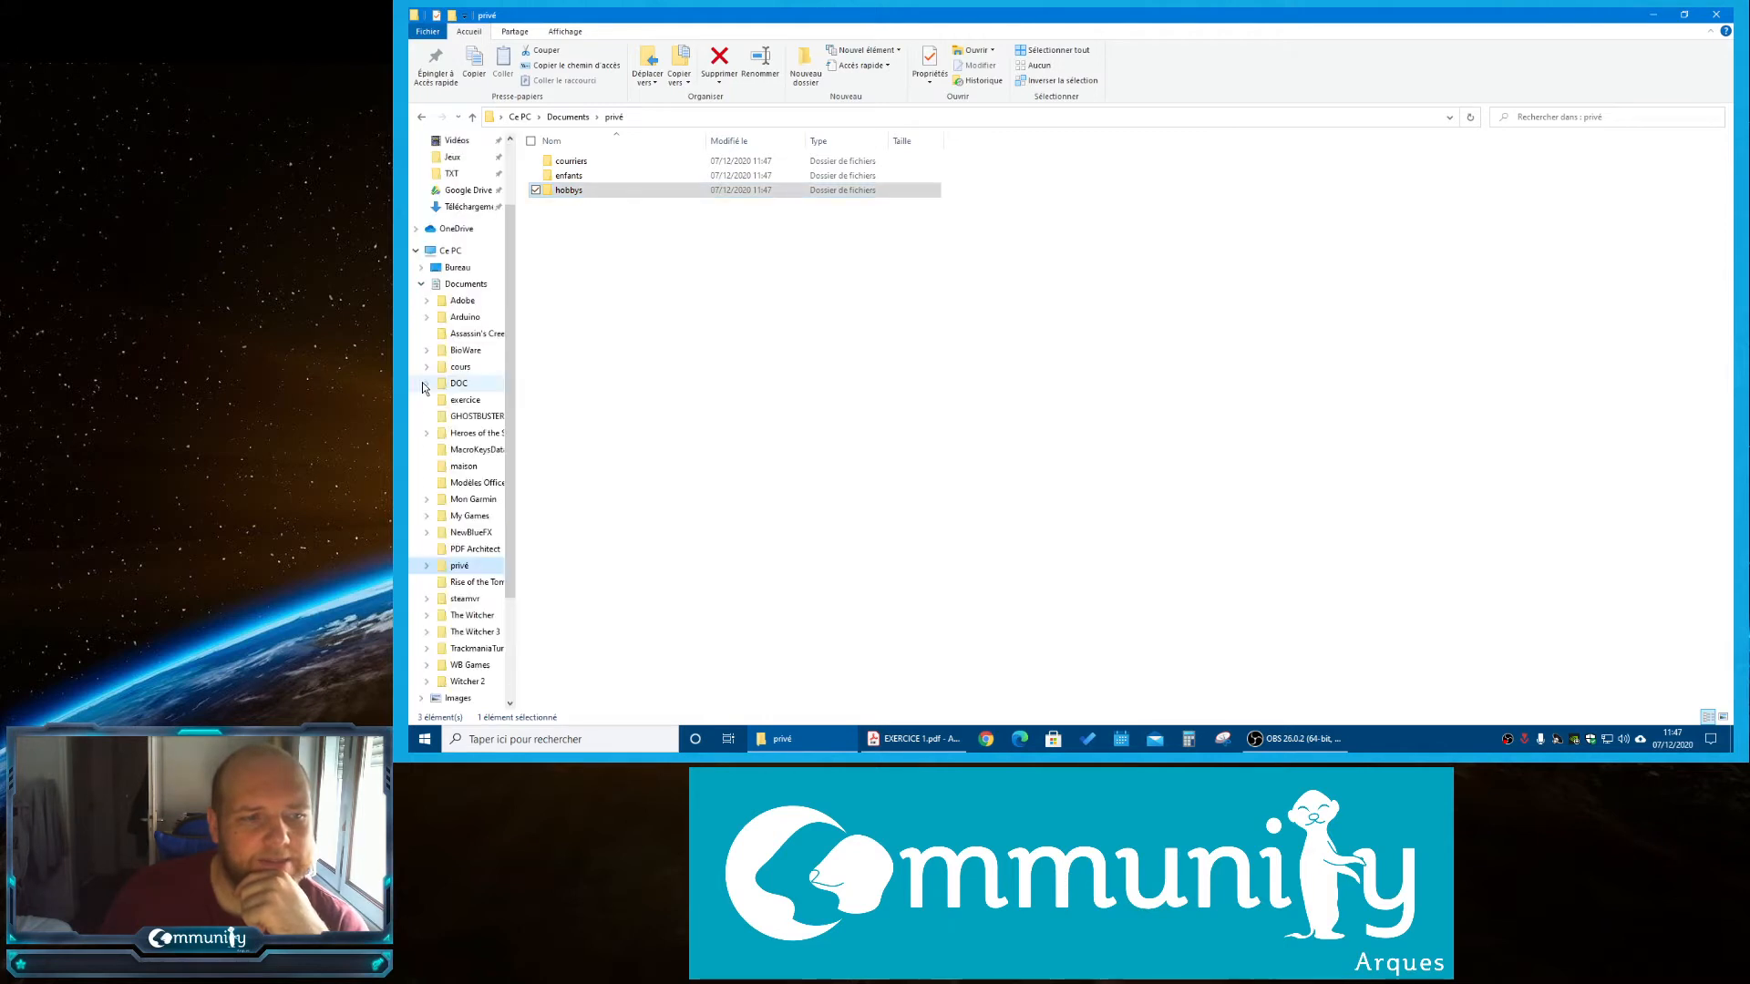
pyautogui.click(425, 566)
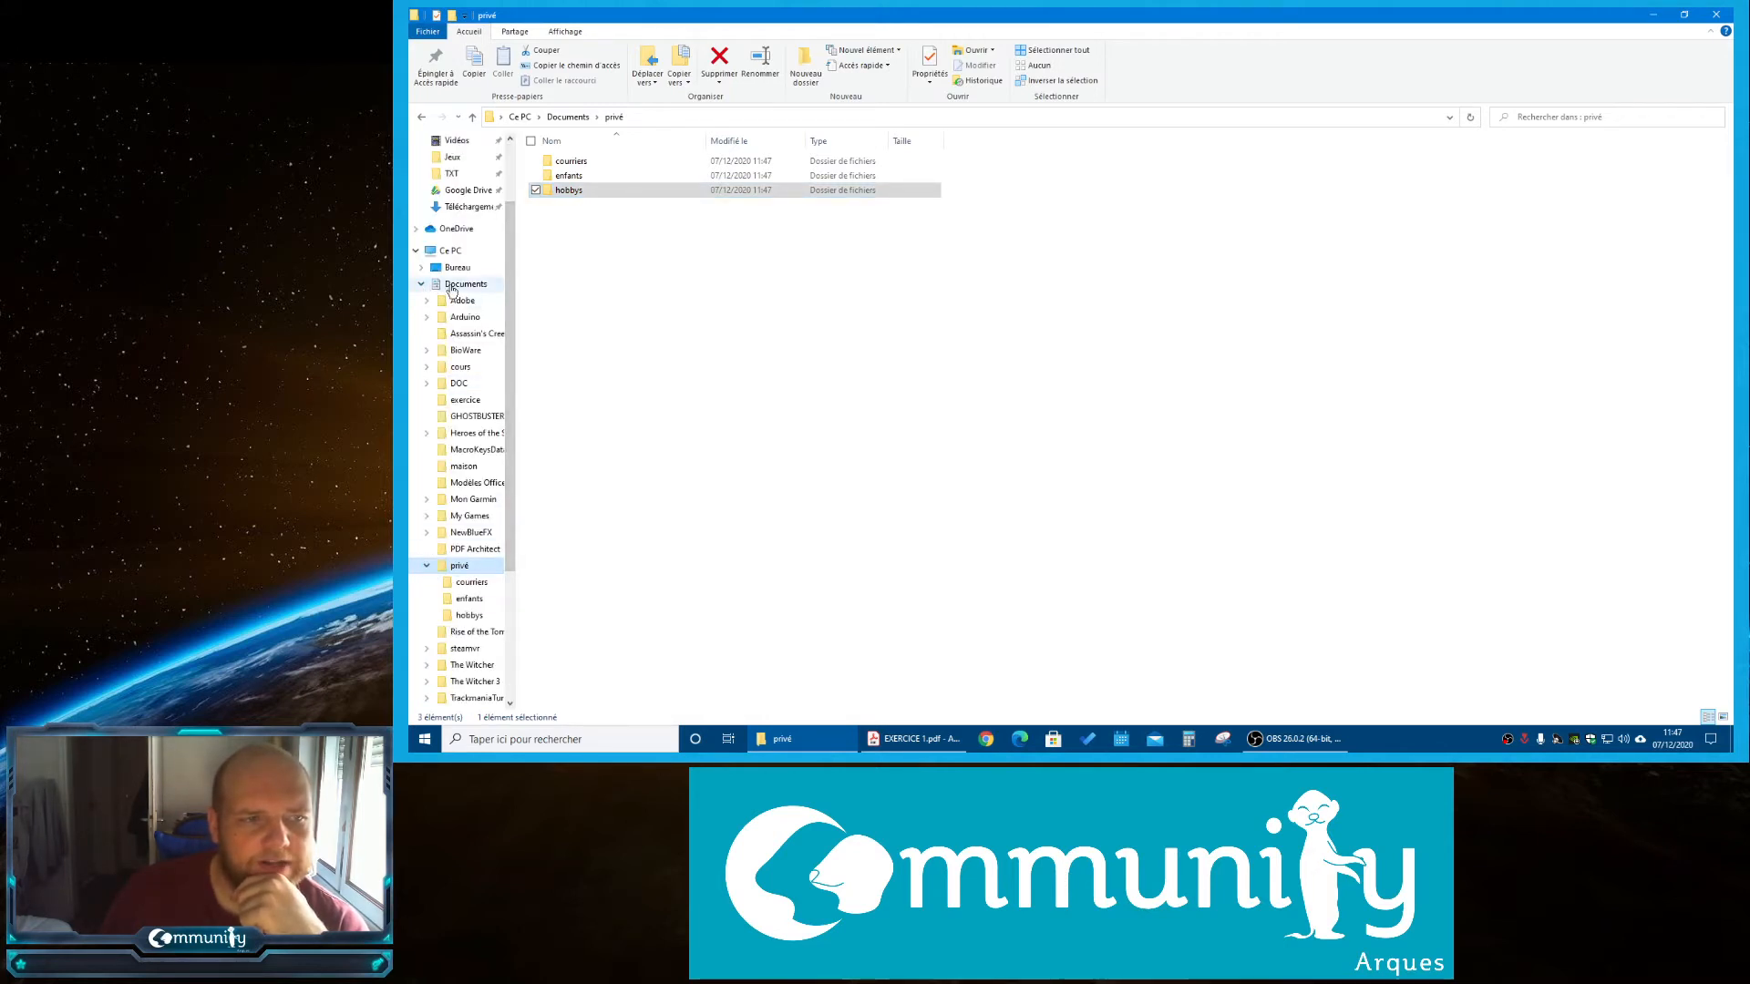
pyautogui.click(426, 567)
pyautogui.click(426, 567)
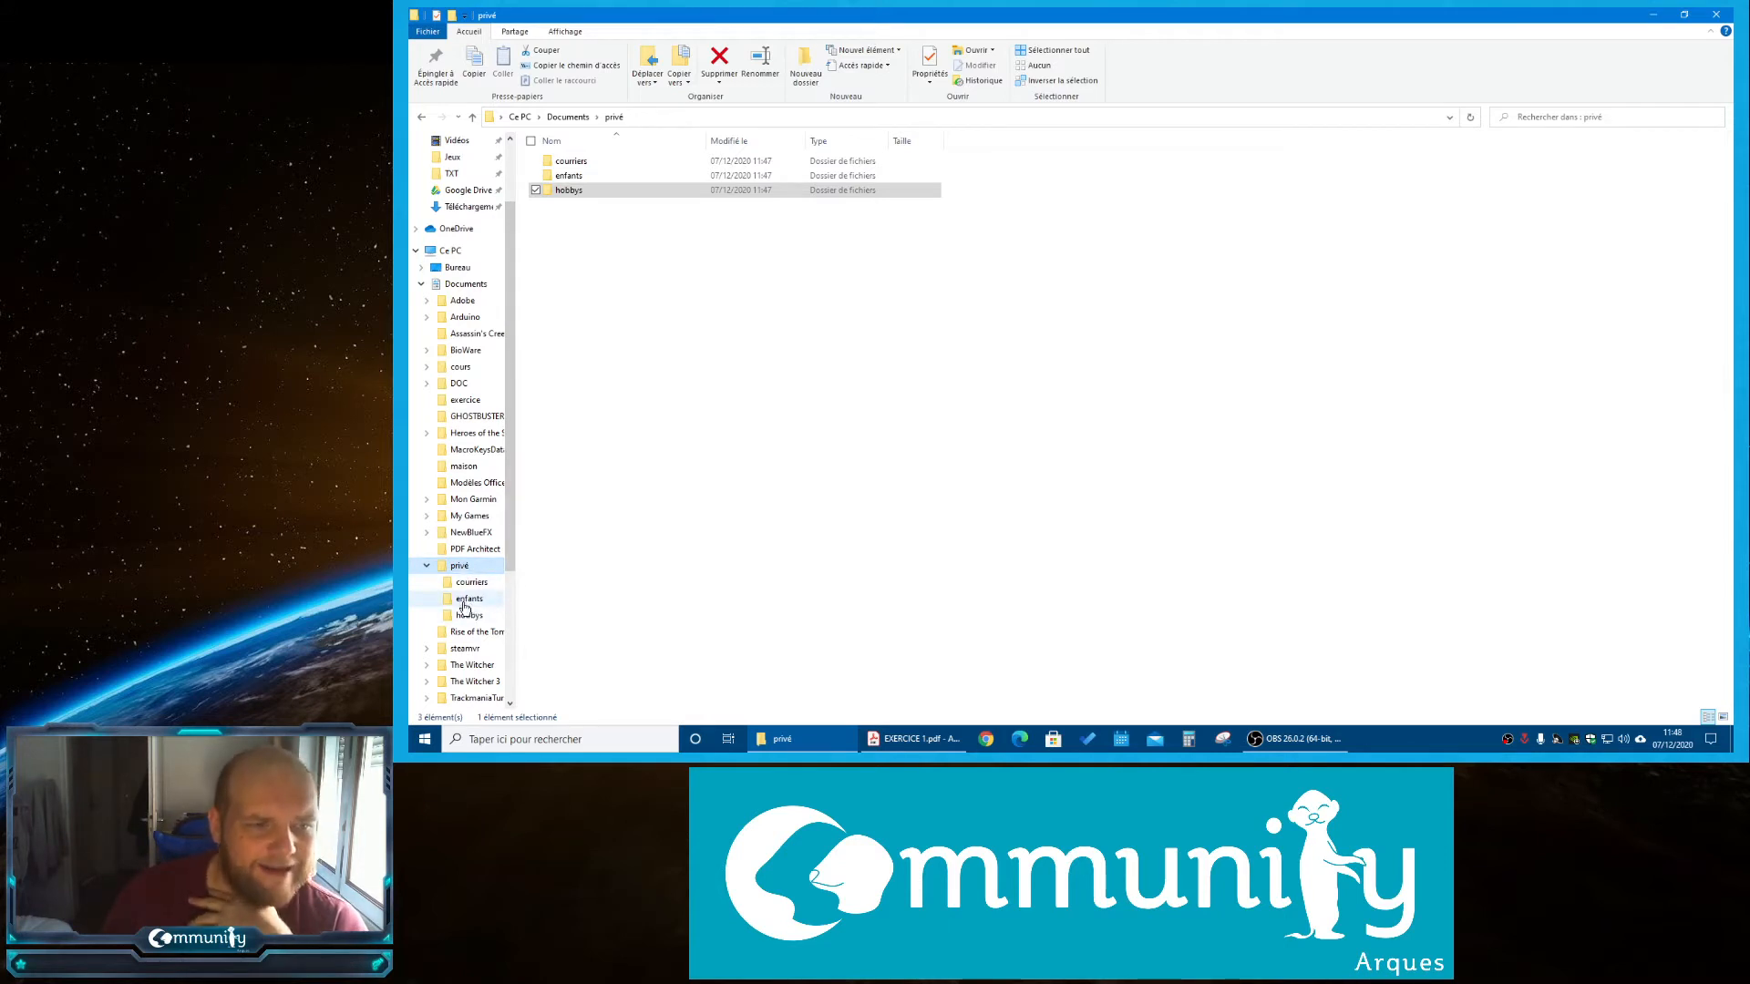
pyautogui.click(427, 366)
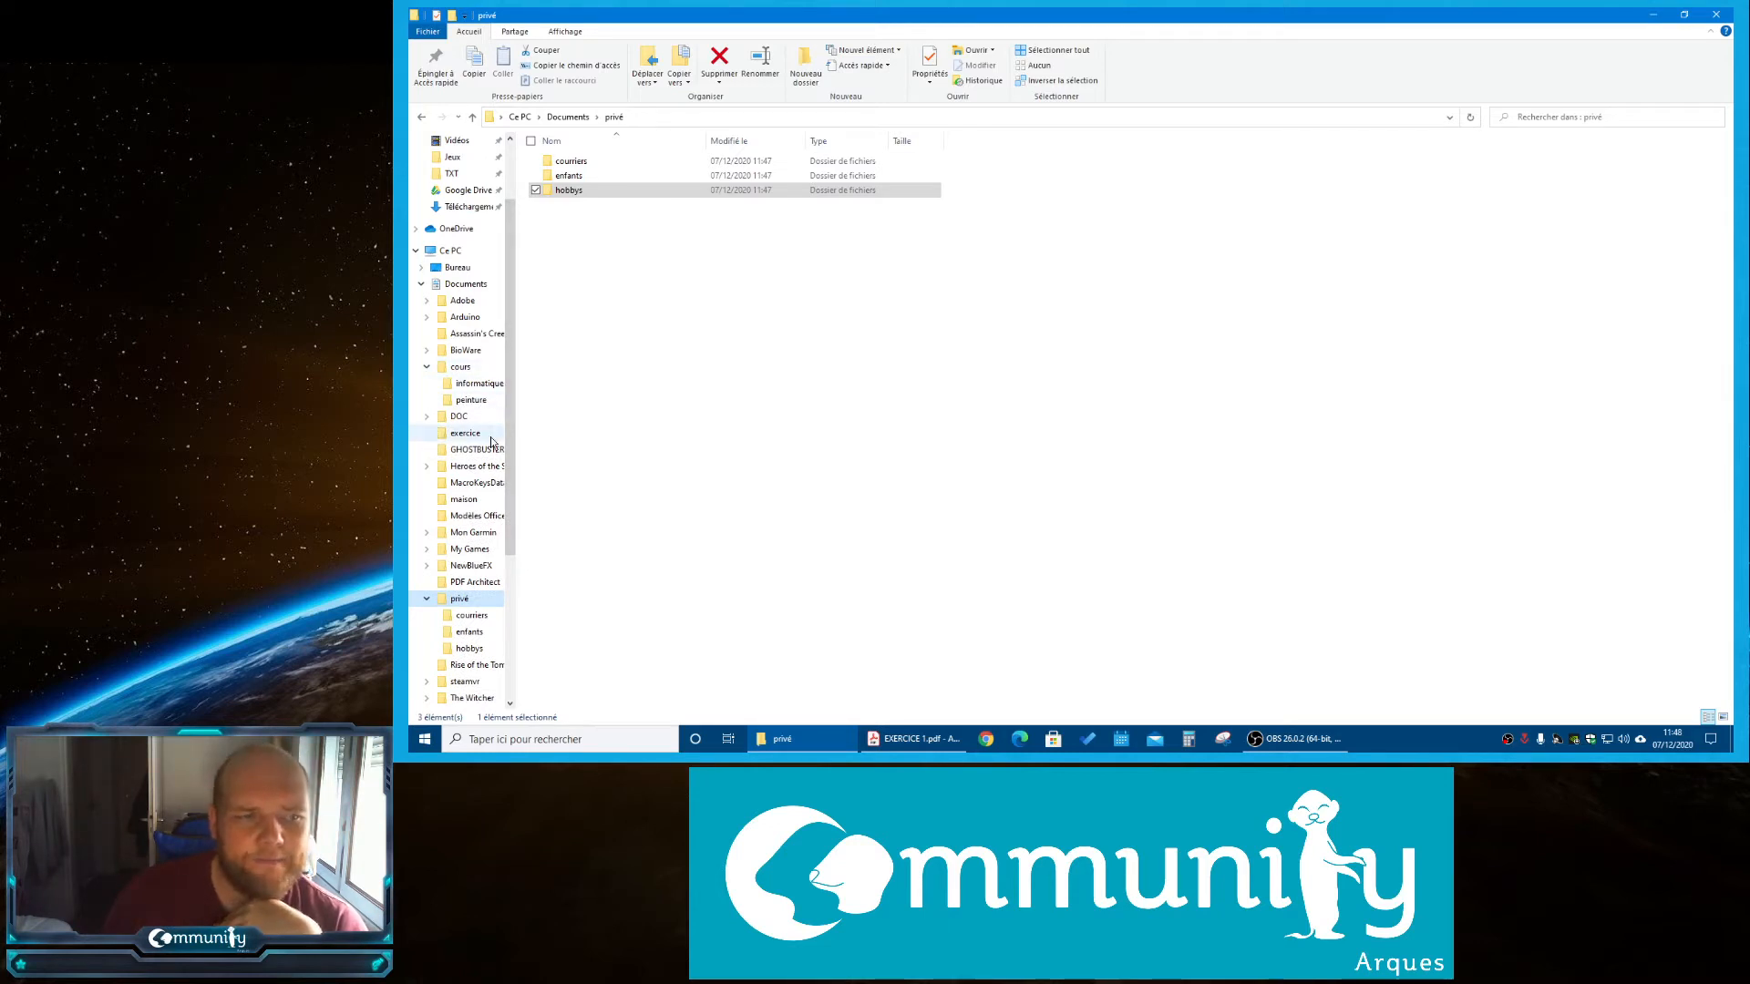
pyautogui.click(426, 366)
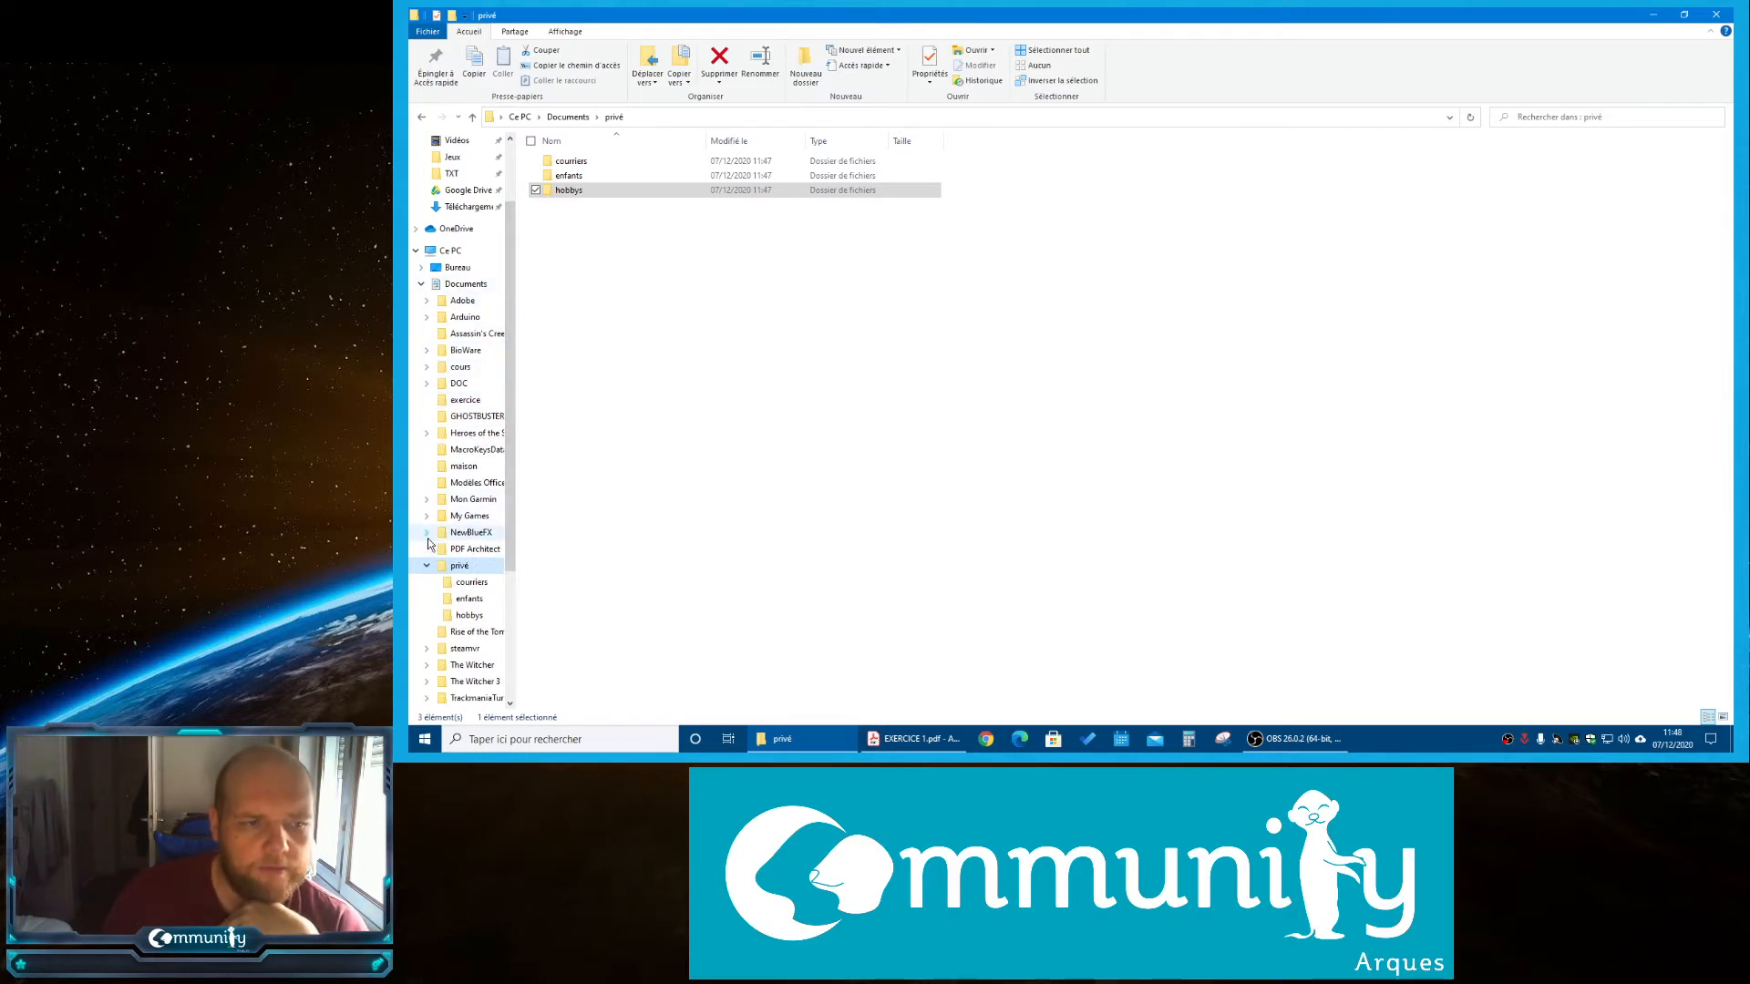
pyautogui.click(421, 284)
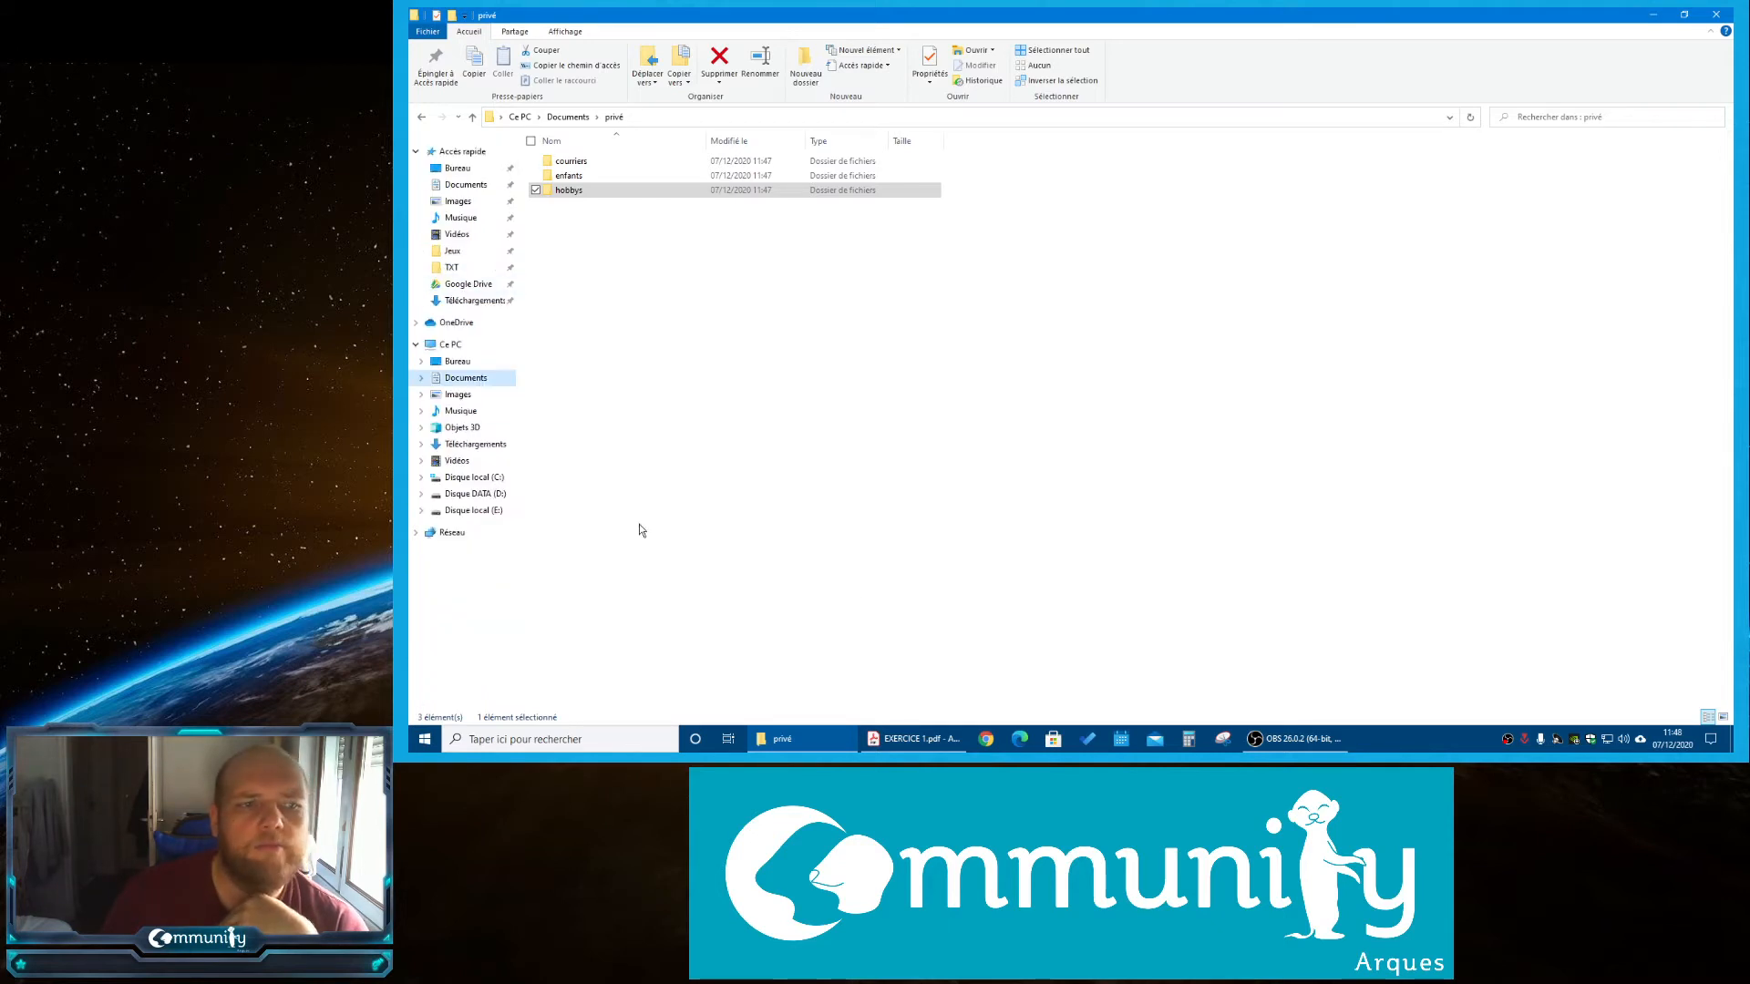
# Highlight the "b)" marker in the PDF and open the Images folder in File Explorer
pyautogui.click(912, 738)
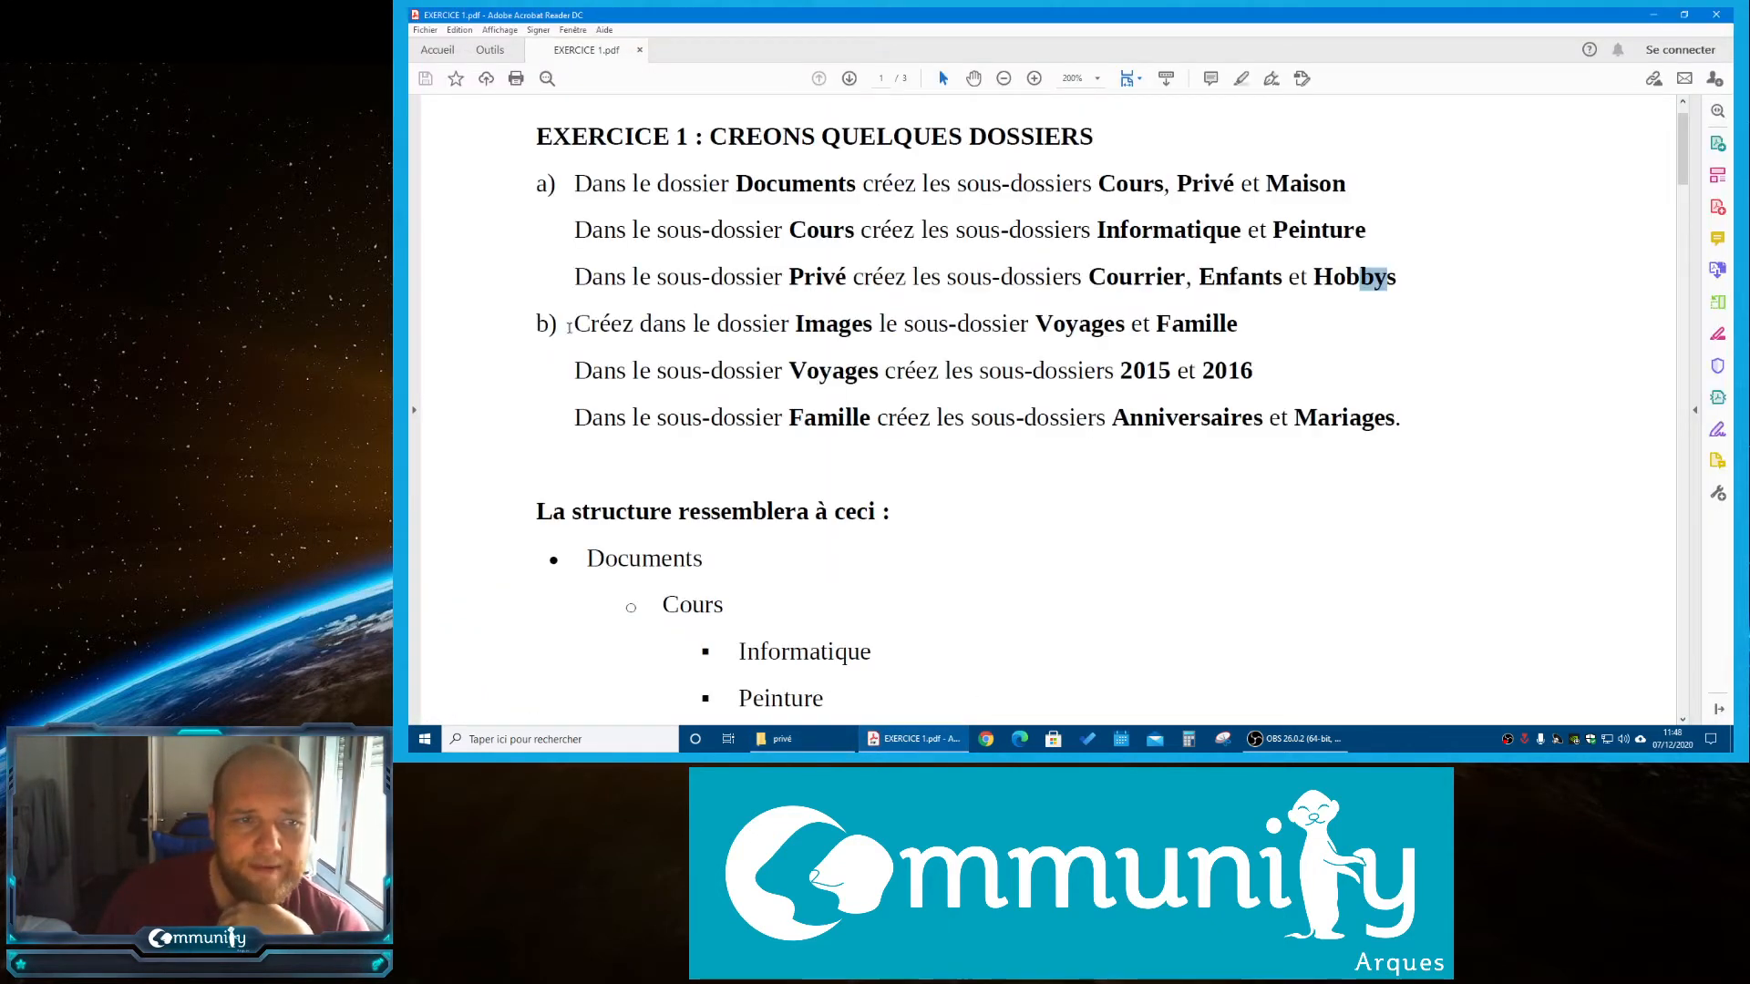
pyautogui.moveTo(568, 326); pyautogui.dragTo(536, 325)
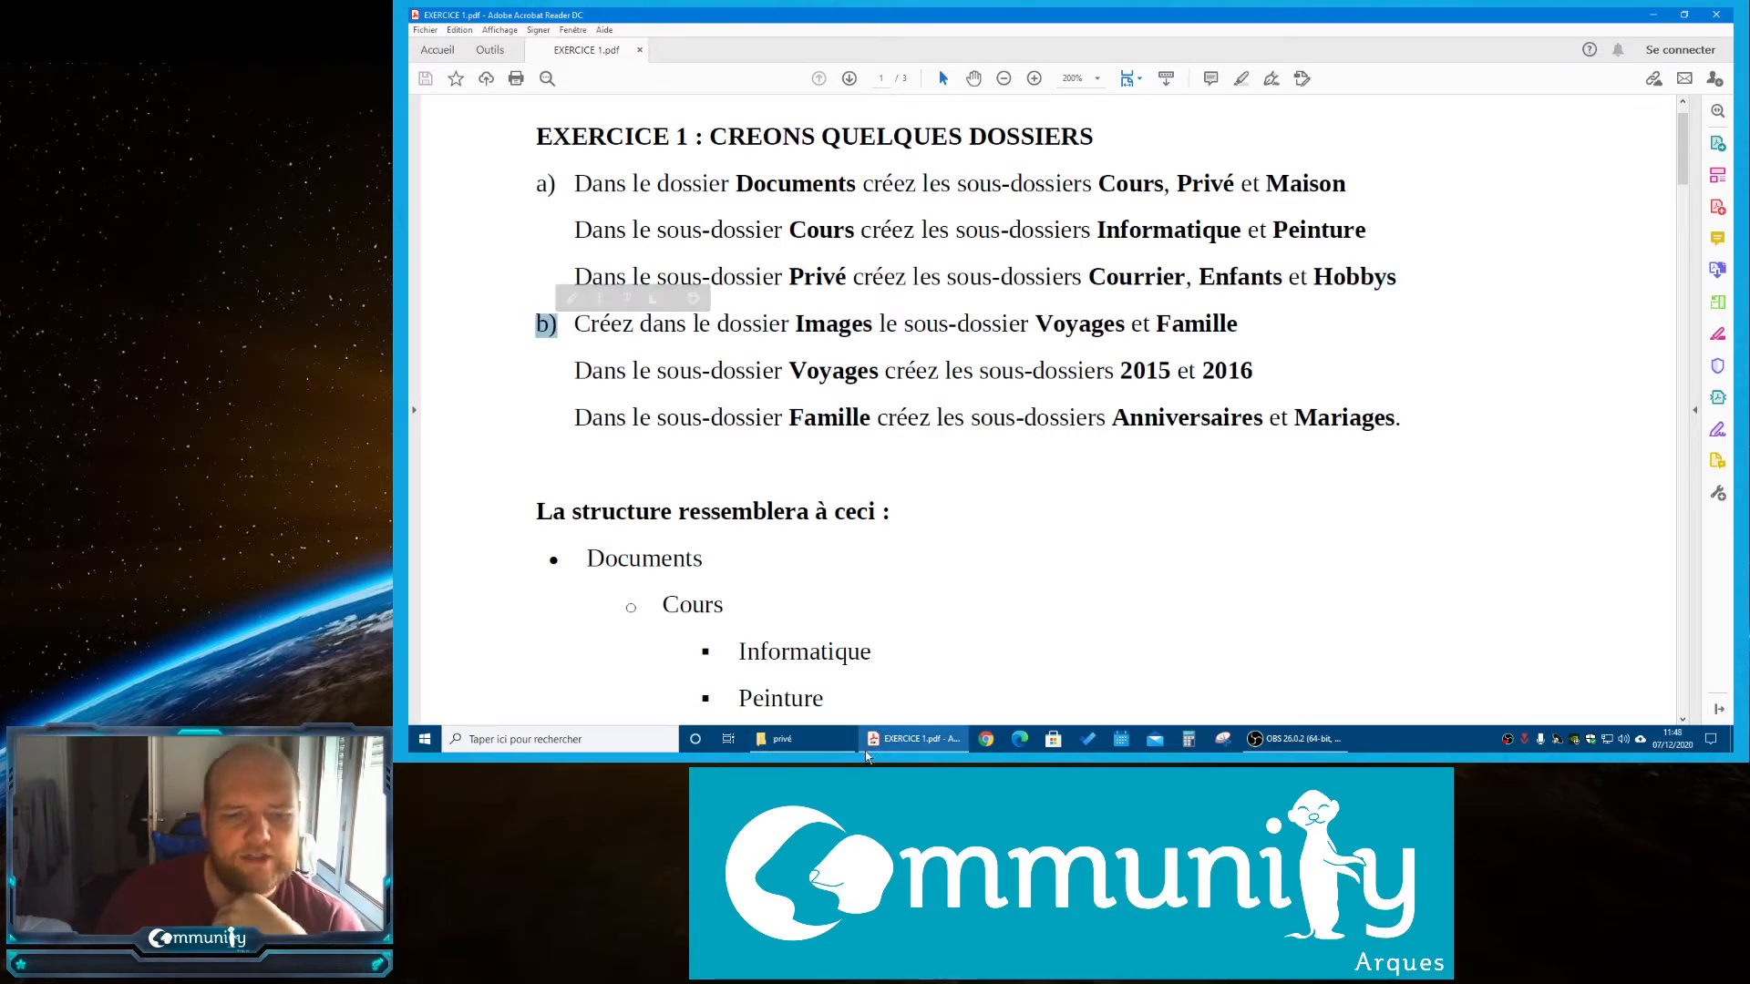
pyautogui.click(835, 746)
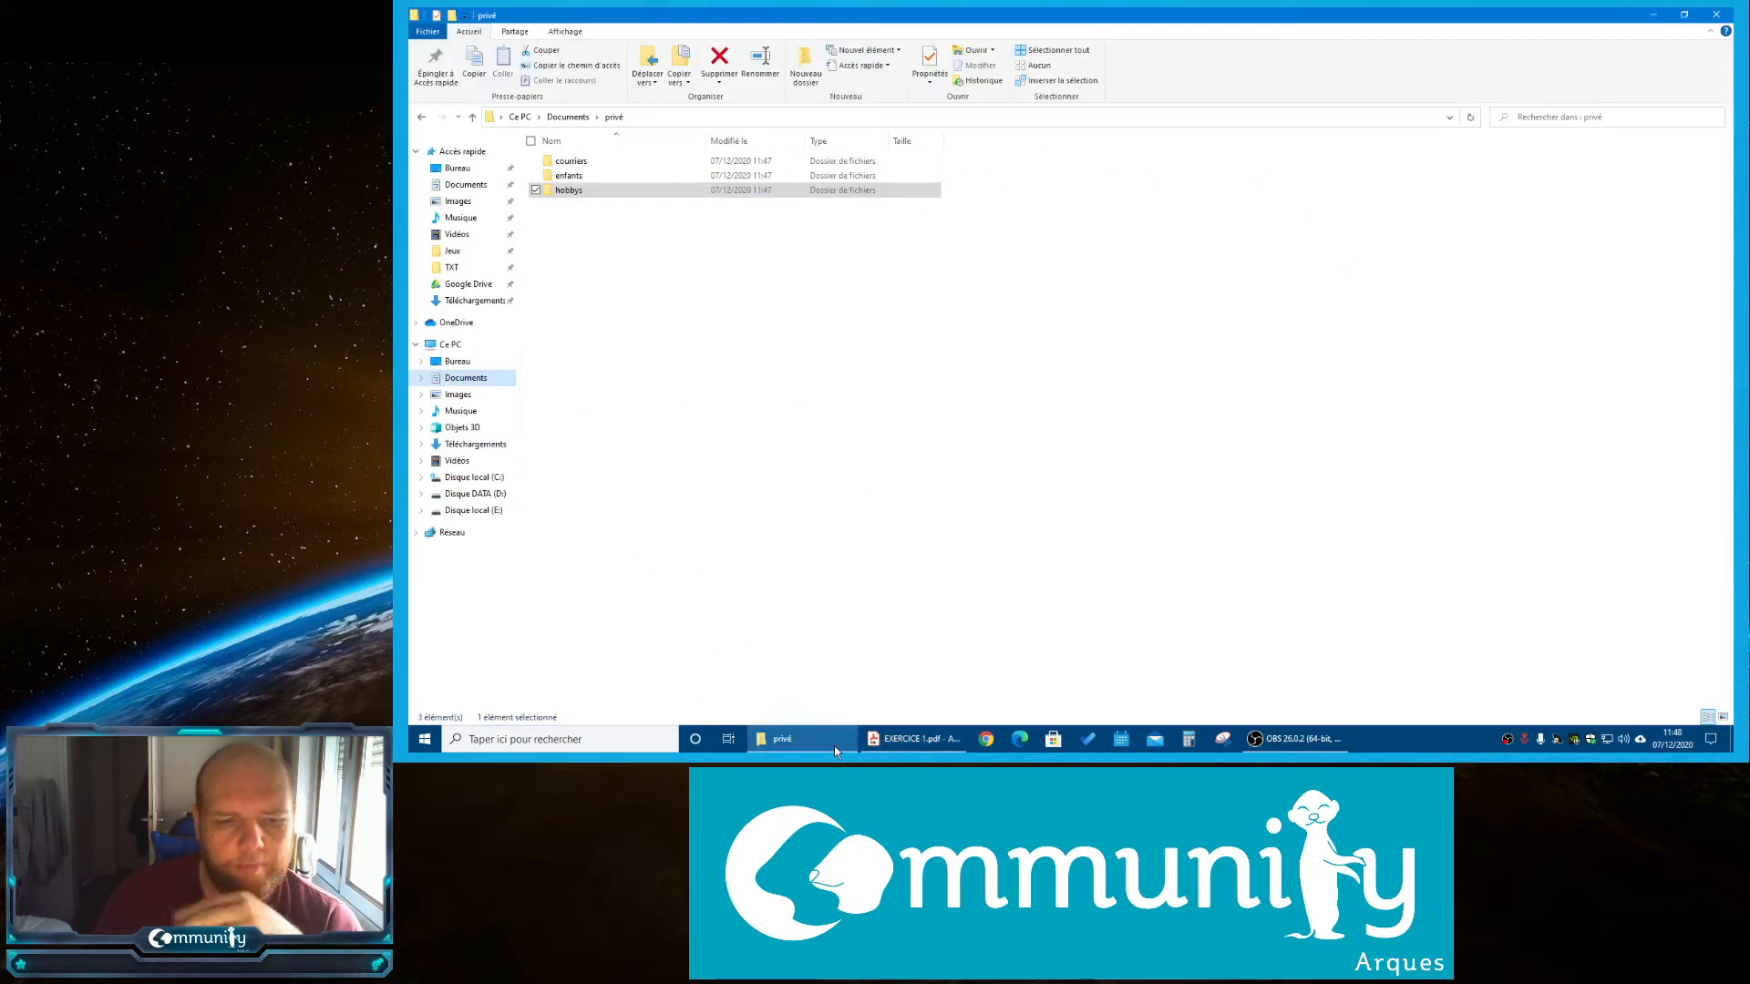
pyautogui.click(464, 398)
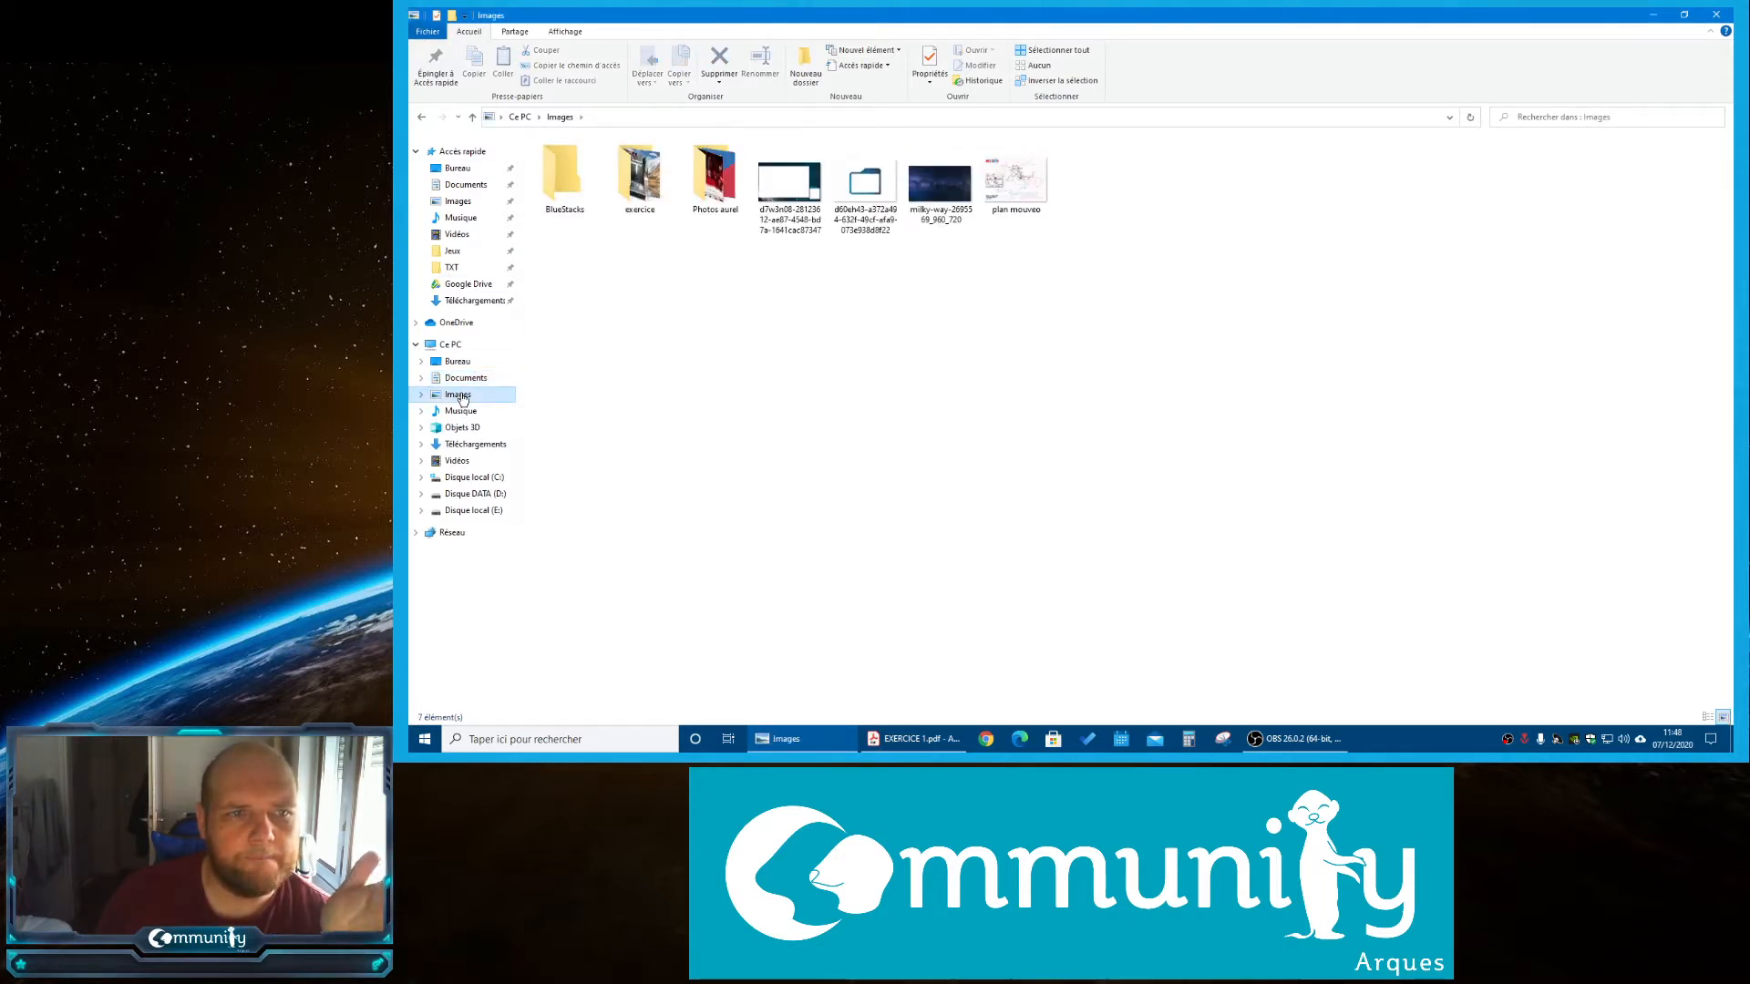
# Check part b) of the PDF and create a folder named "voyage" inside the Images folder
pyautogui.click(936, 747)
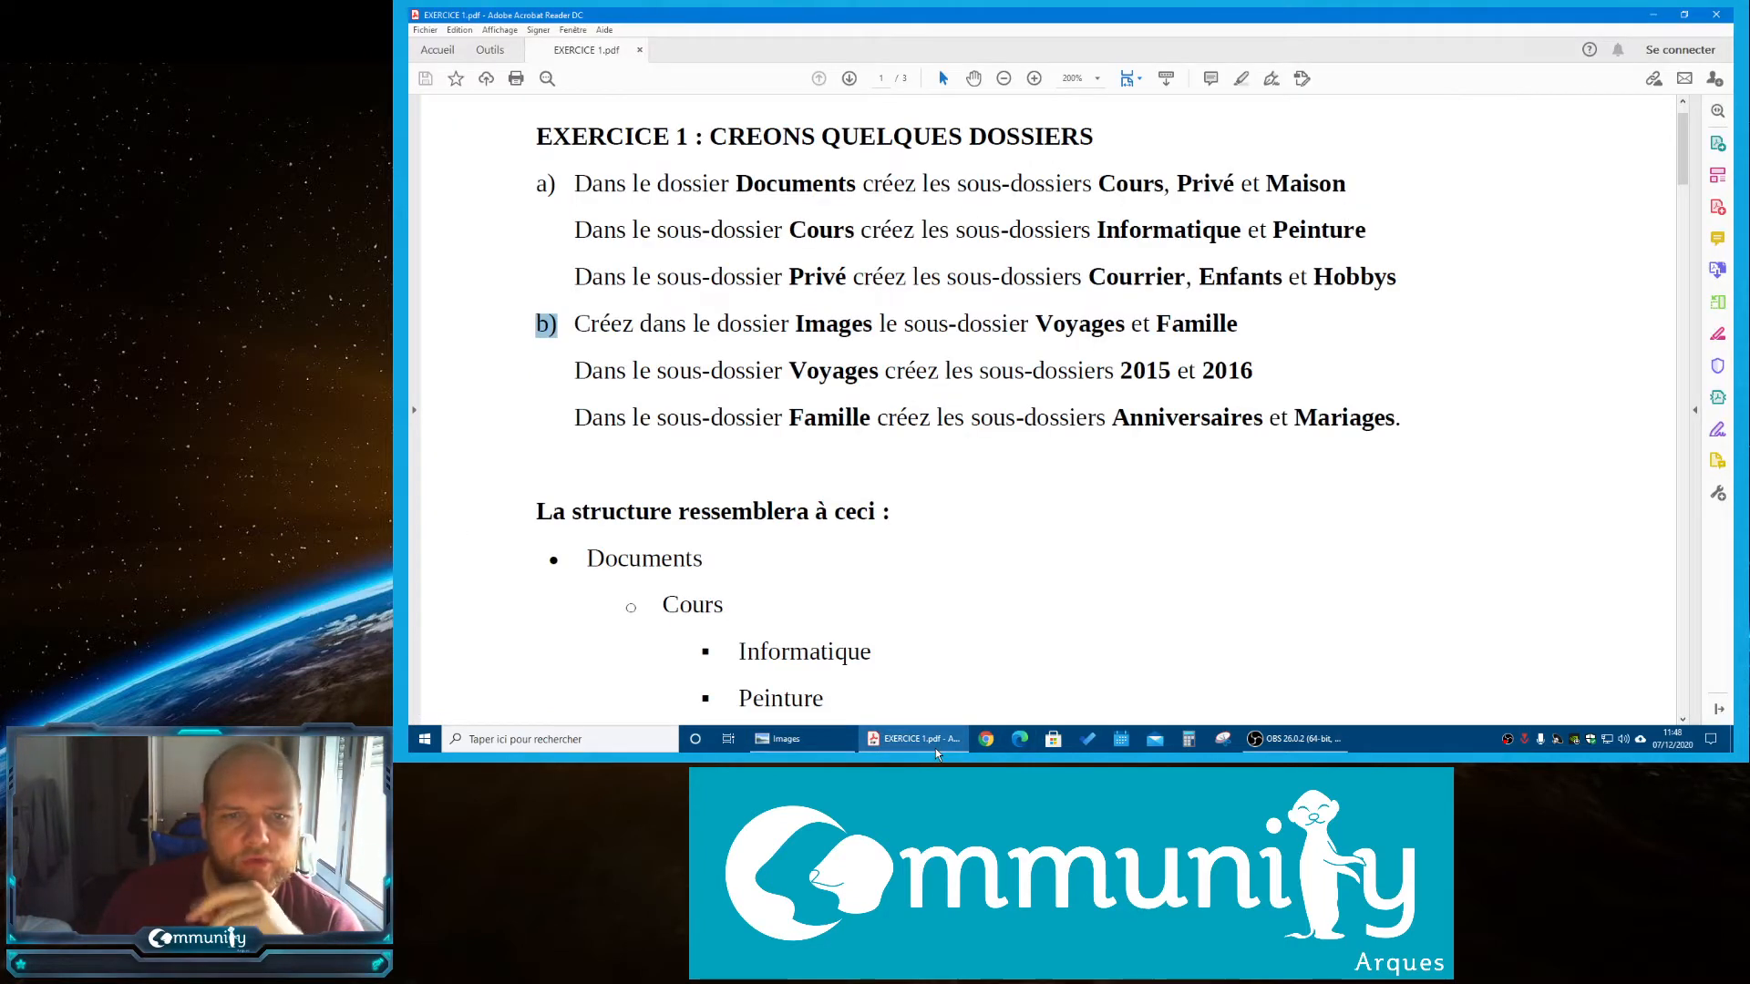
pyautogui.click(935, 747)
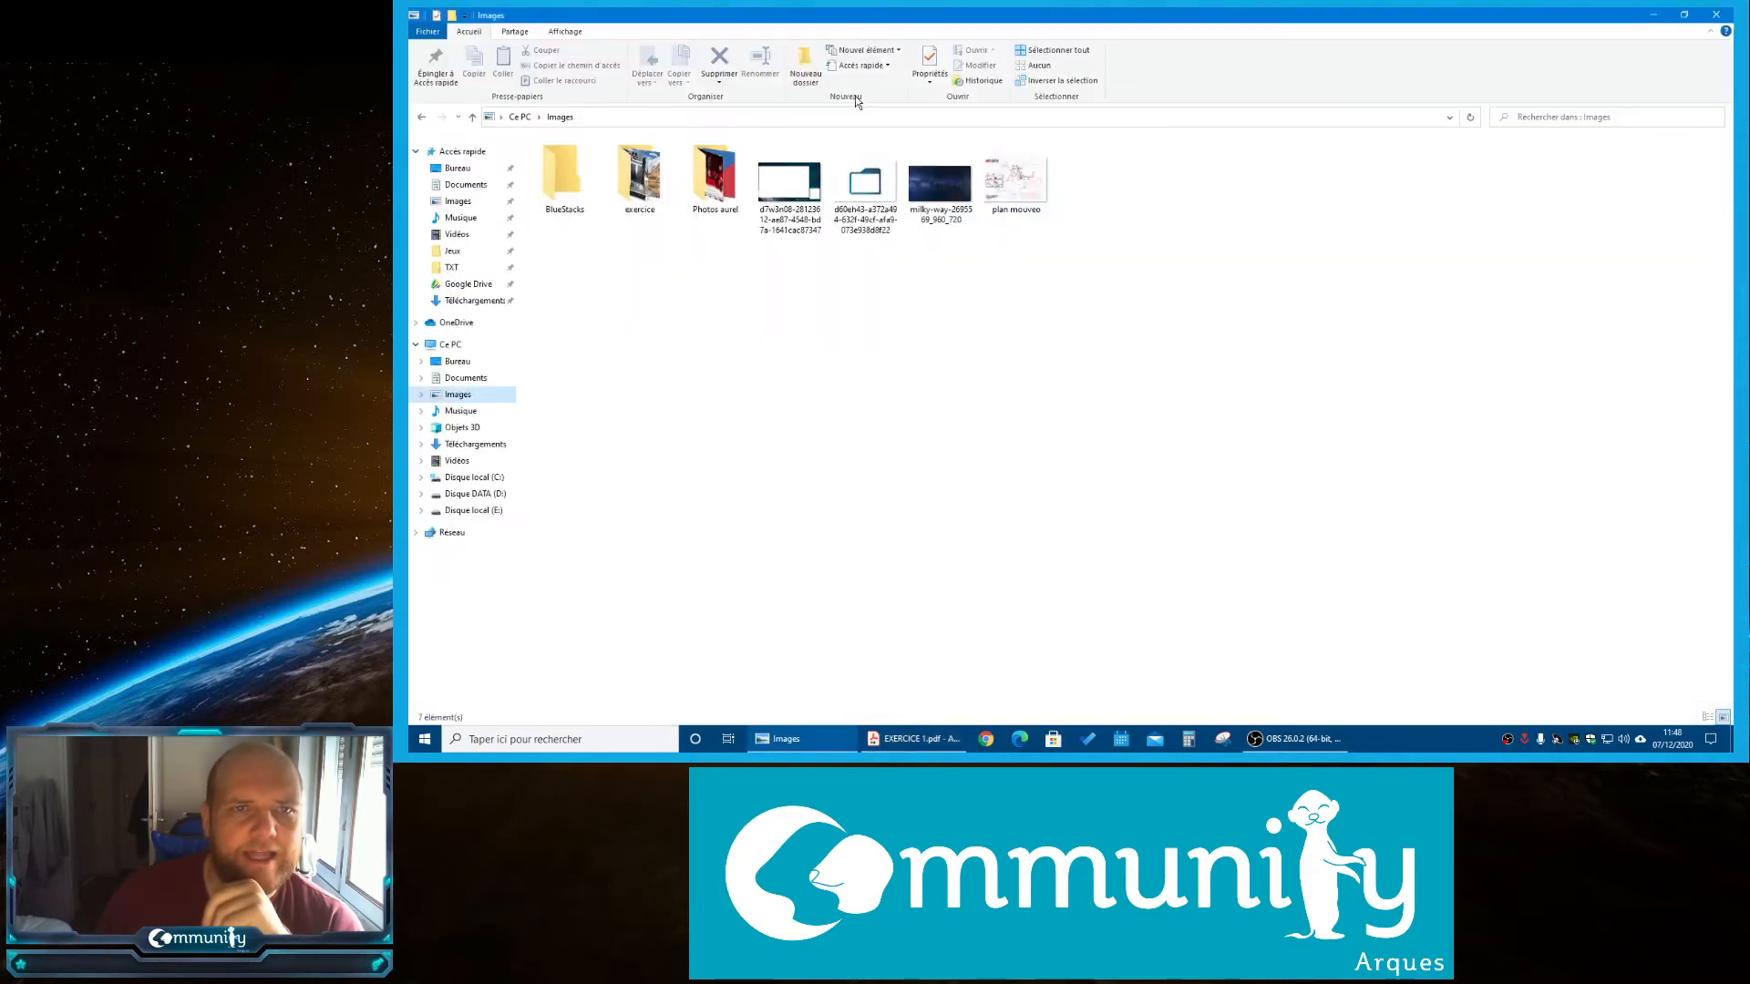
pyautogui.click(806, 64)
pyautogui.write('voyage')
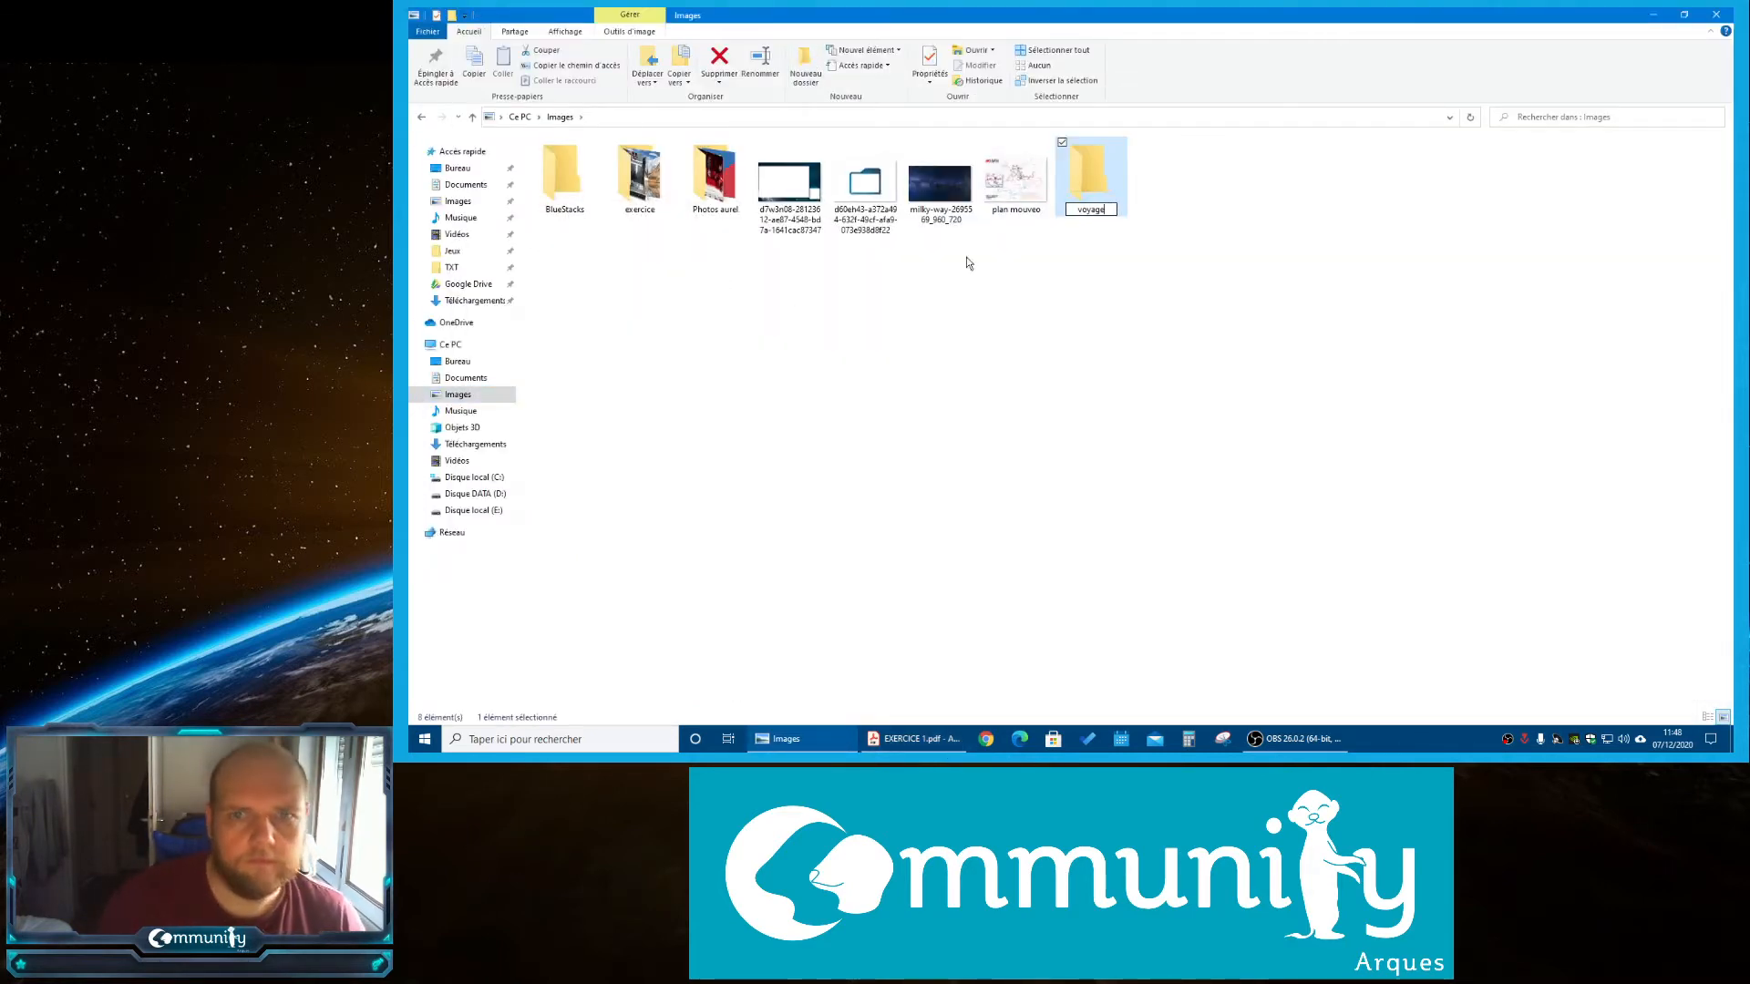
pyautogui.click(968, 263)
# Create a folder named "famille" inside Images and check the Voyages and Famille names in part b) of the PDF
pyautogui.click(806, 64)
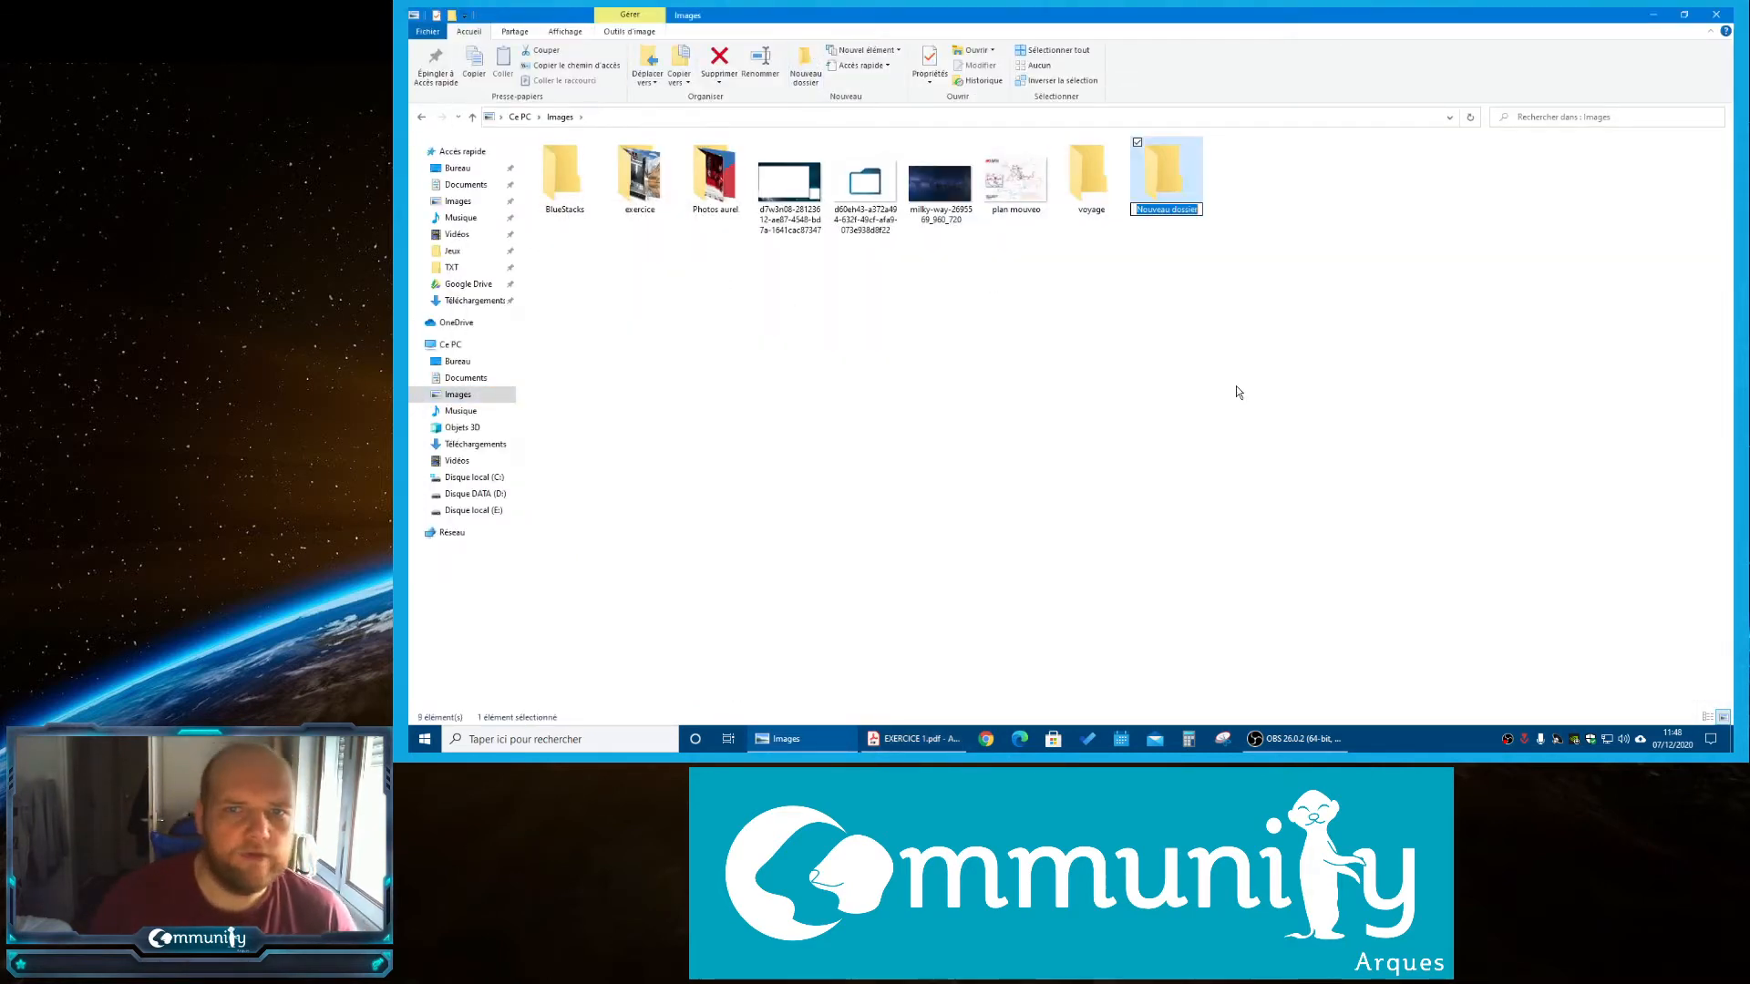
pyautogui.write('famille')
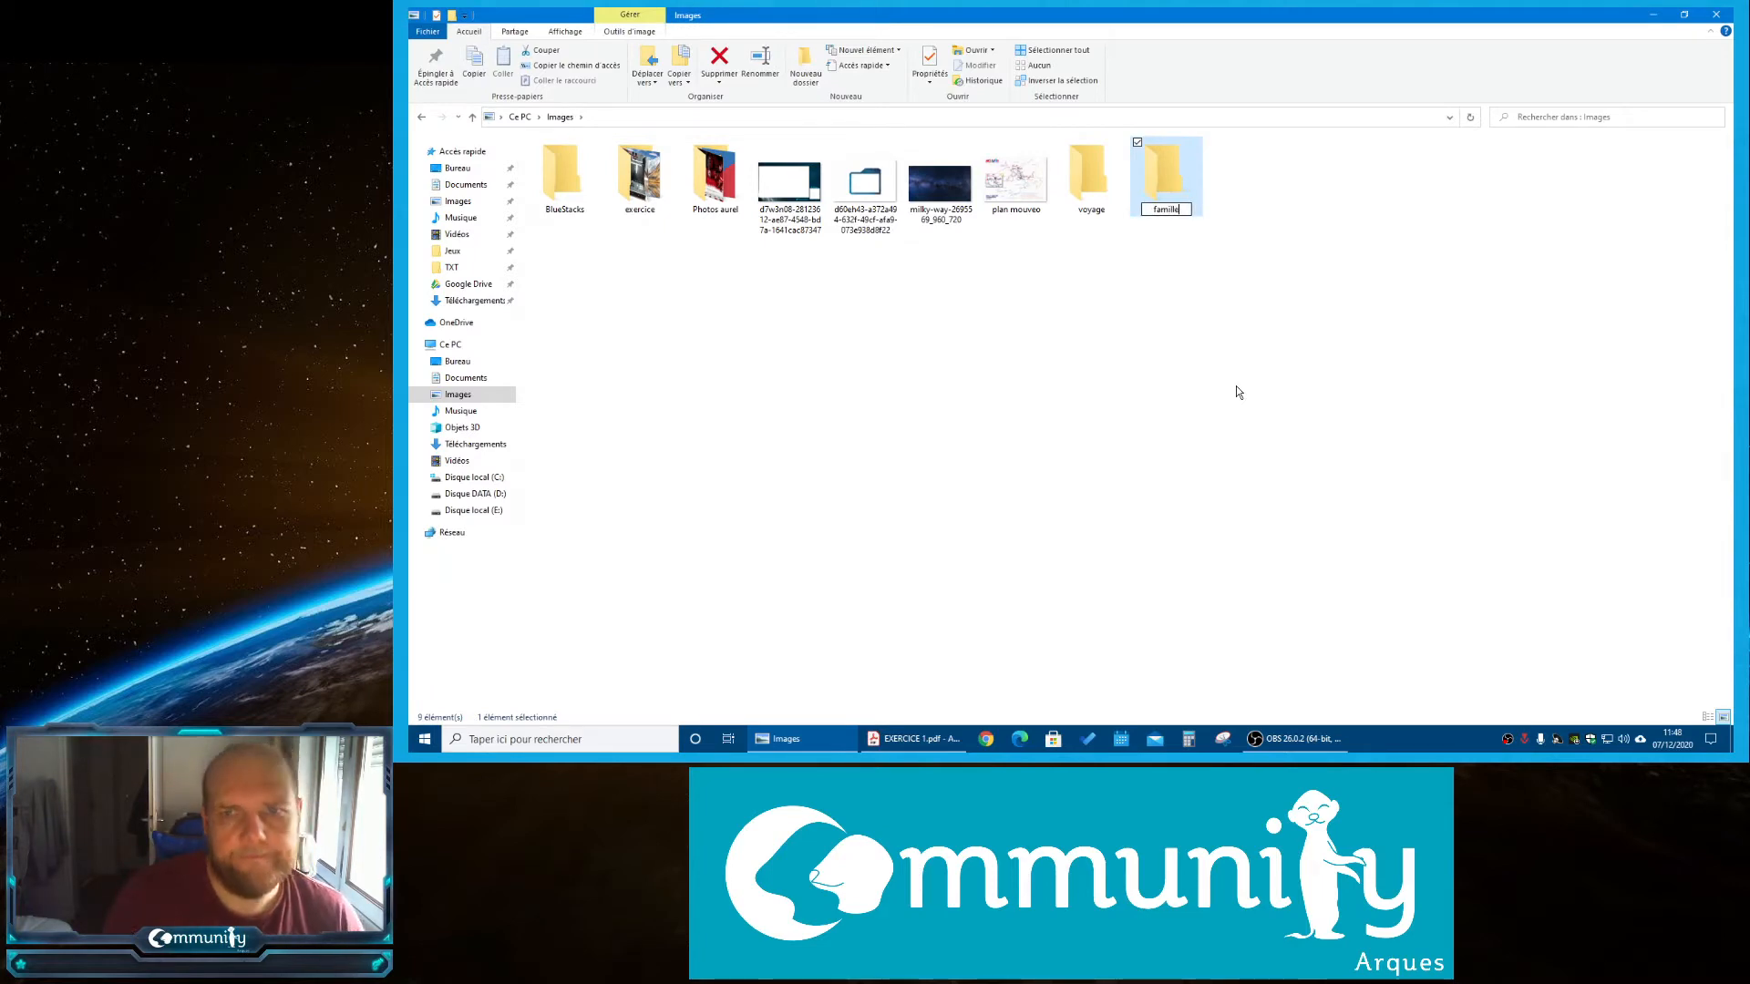
pyautogui.press('Return')
pyautogui.click(865, 732)
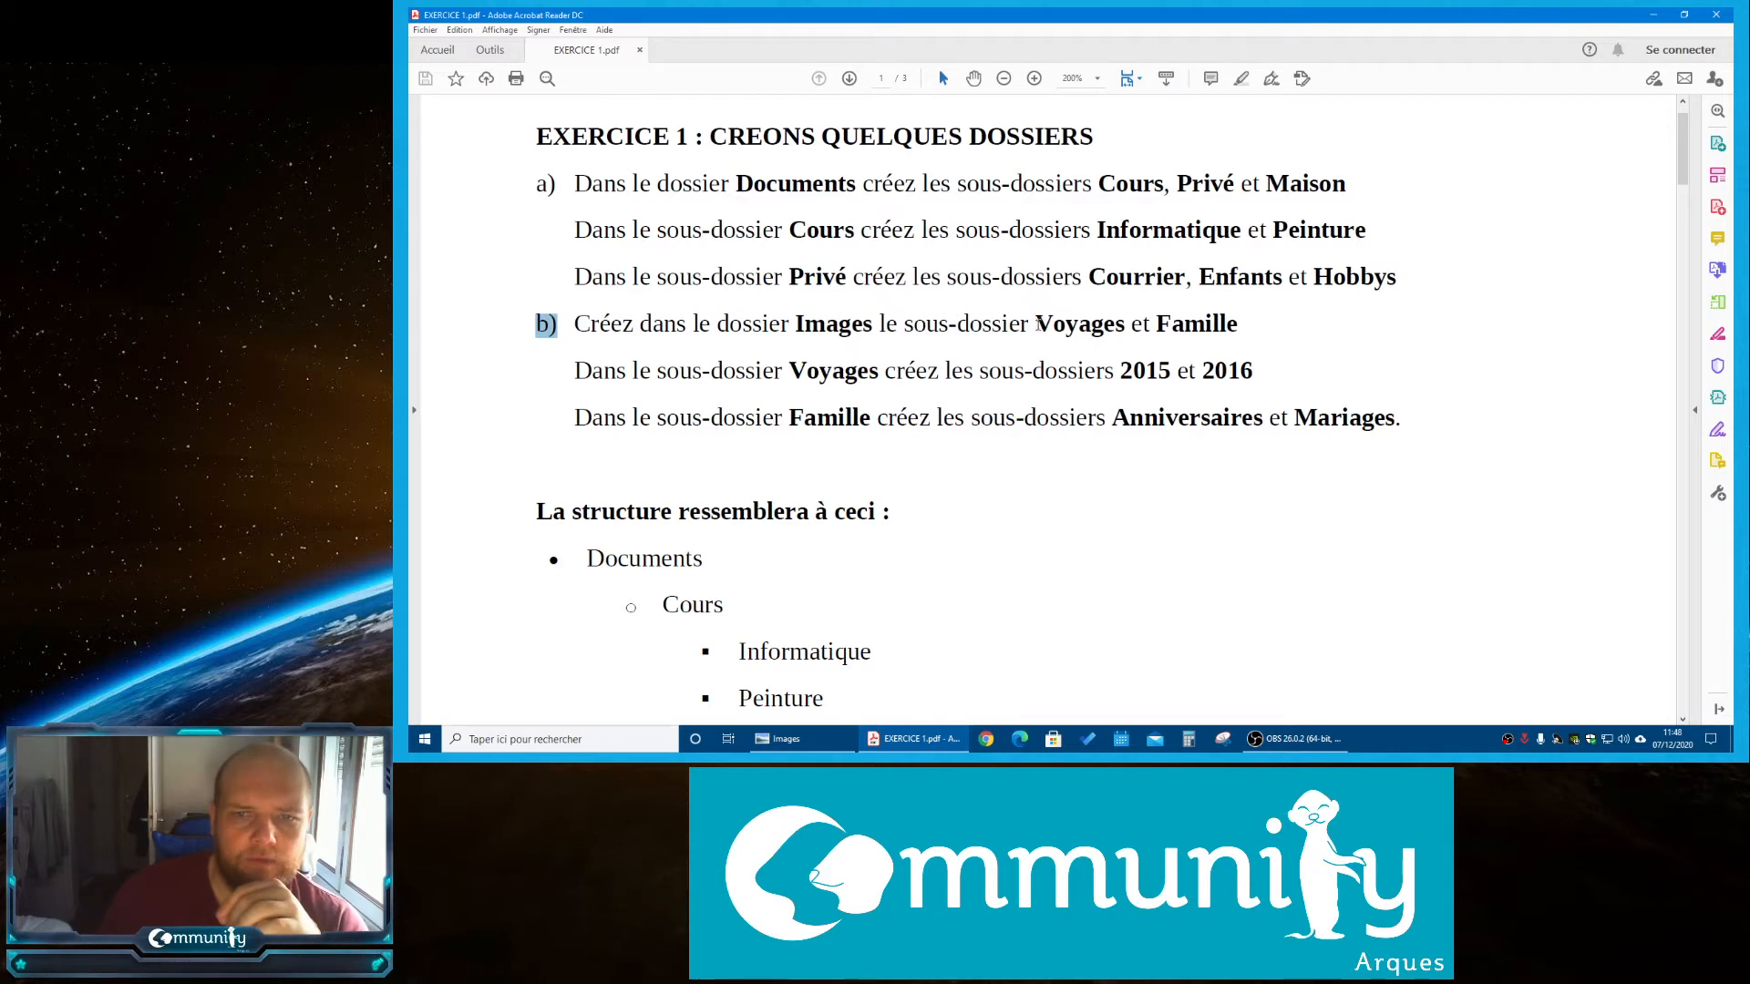
pyautogui.doubleClick(1085, 324)
pyautogui.click(1092, 324)
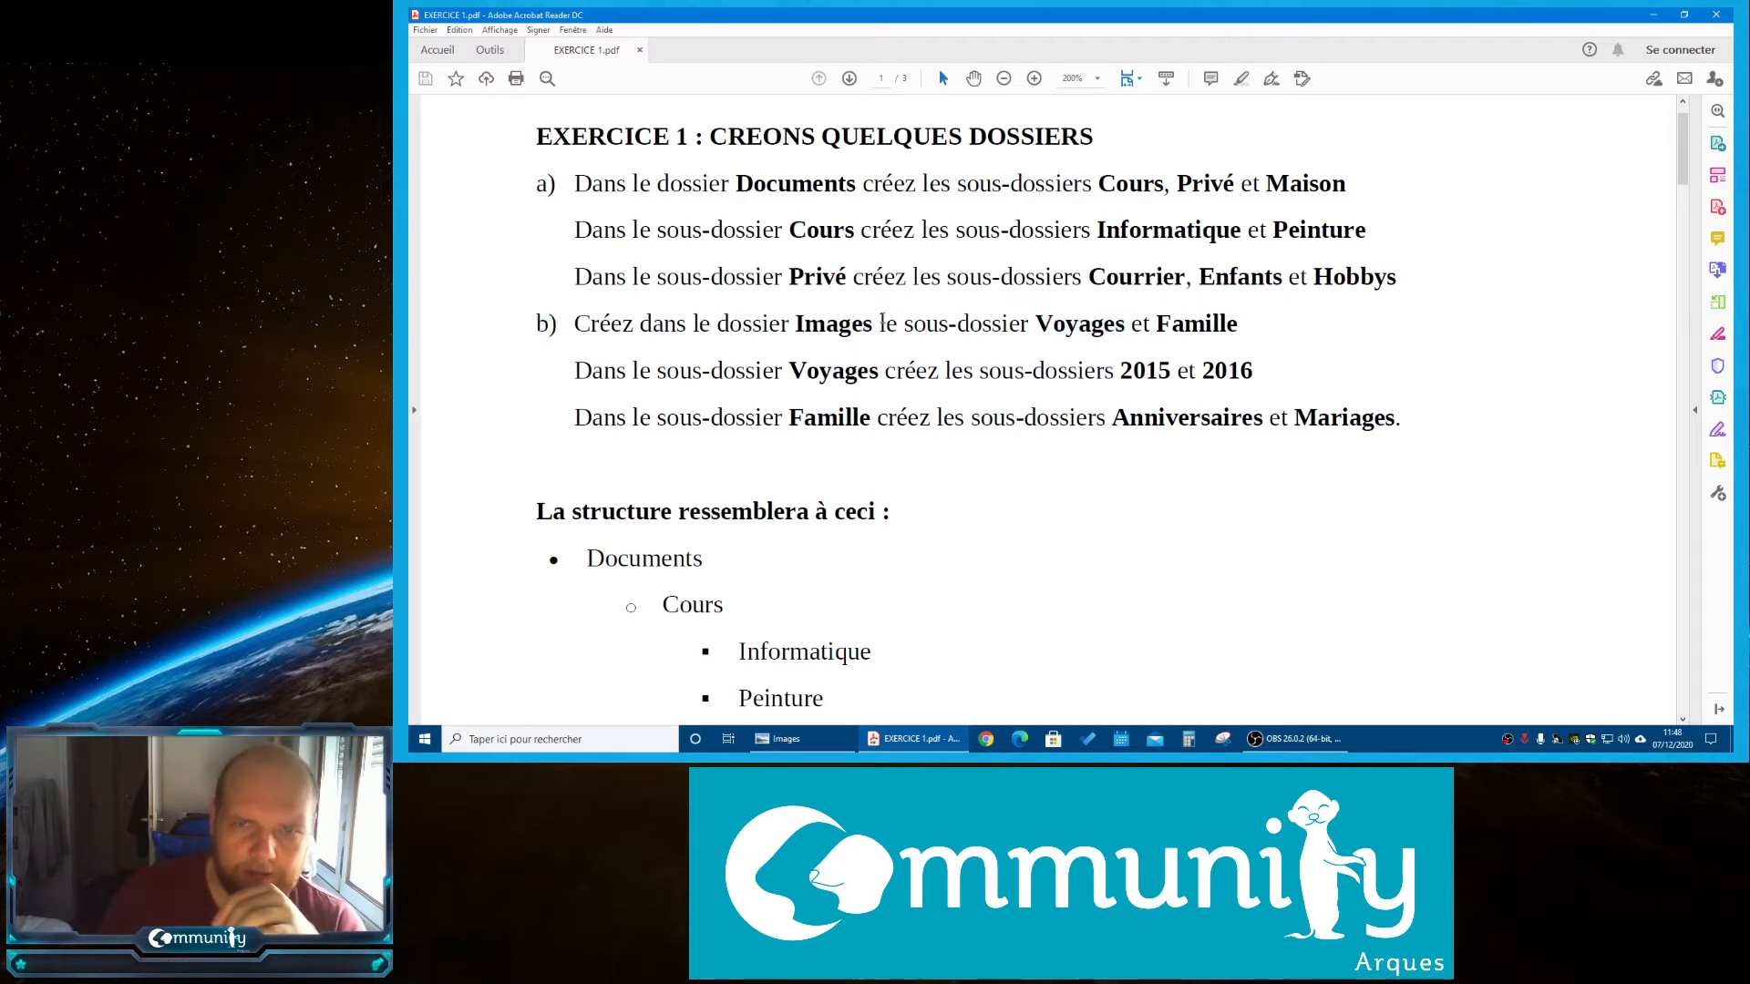
pyautogui.doubleClick(1185, 325)
pyautogui.click(1185, 325)
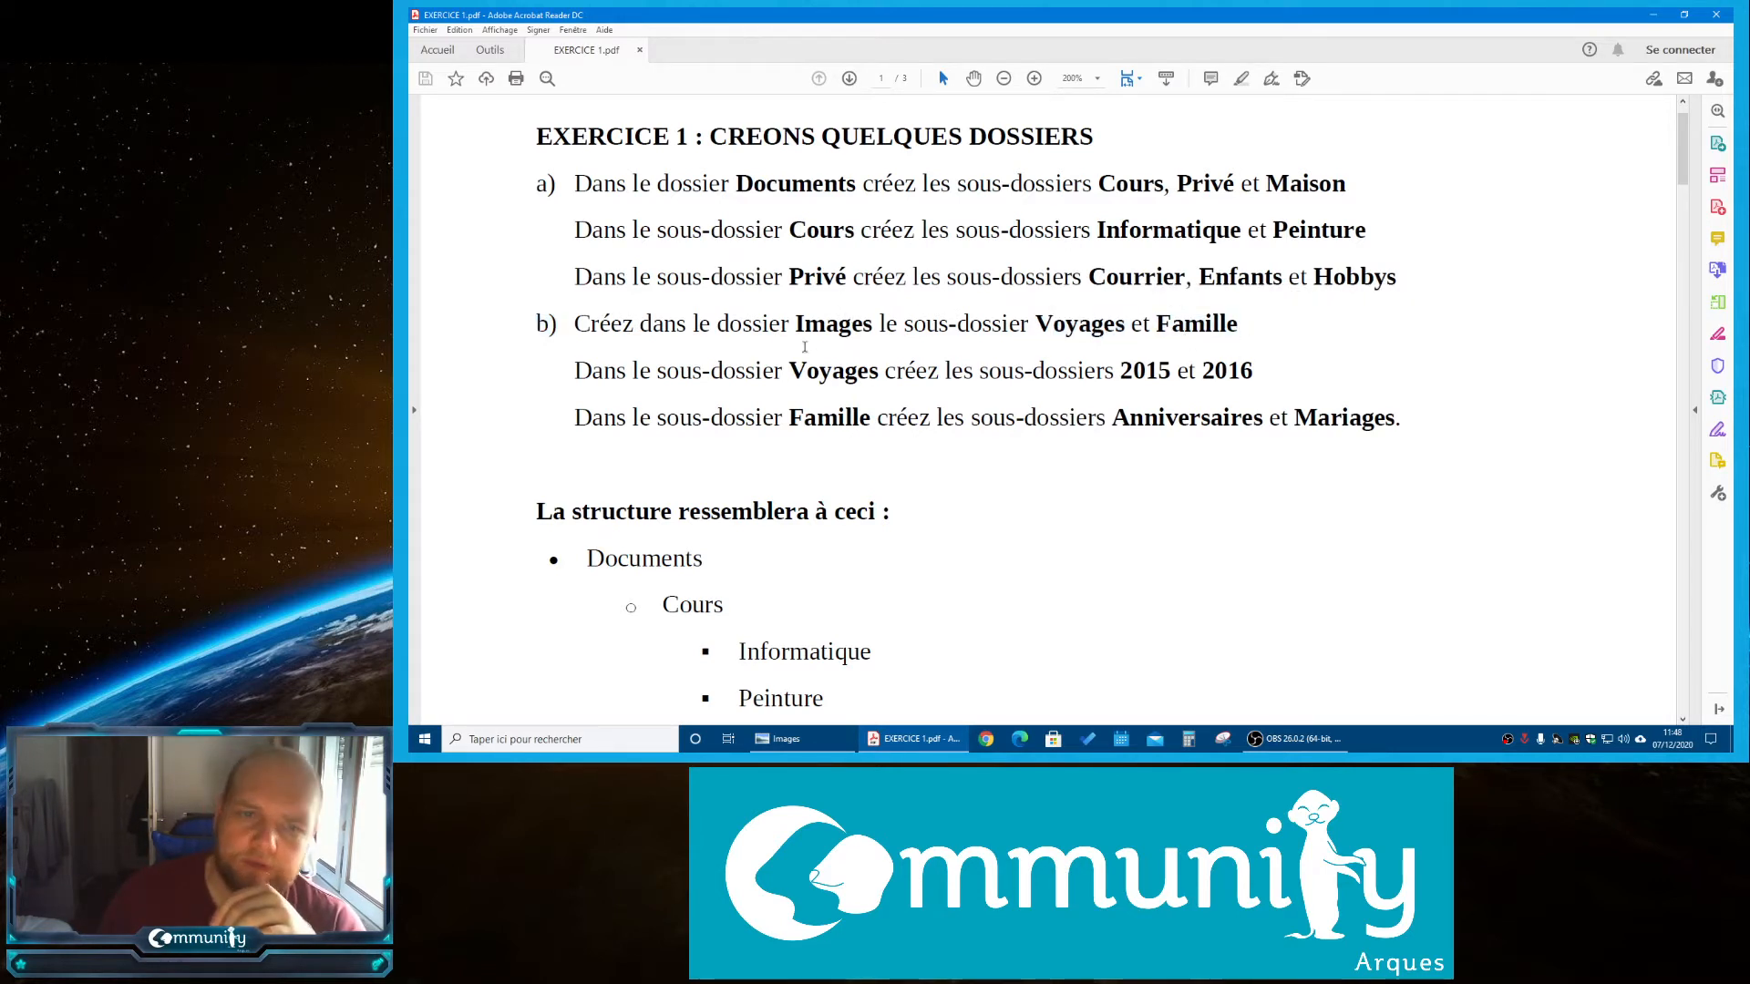
pyautogui.hotkey('alt', 'Tab')
pyautogui.doubleClick(1114, 193)
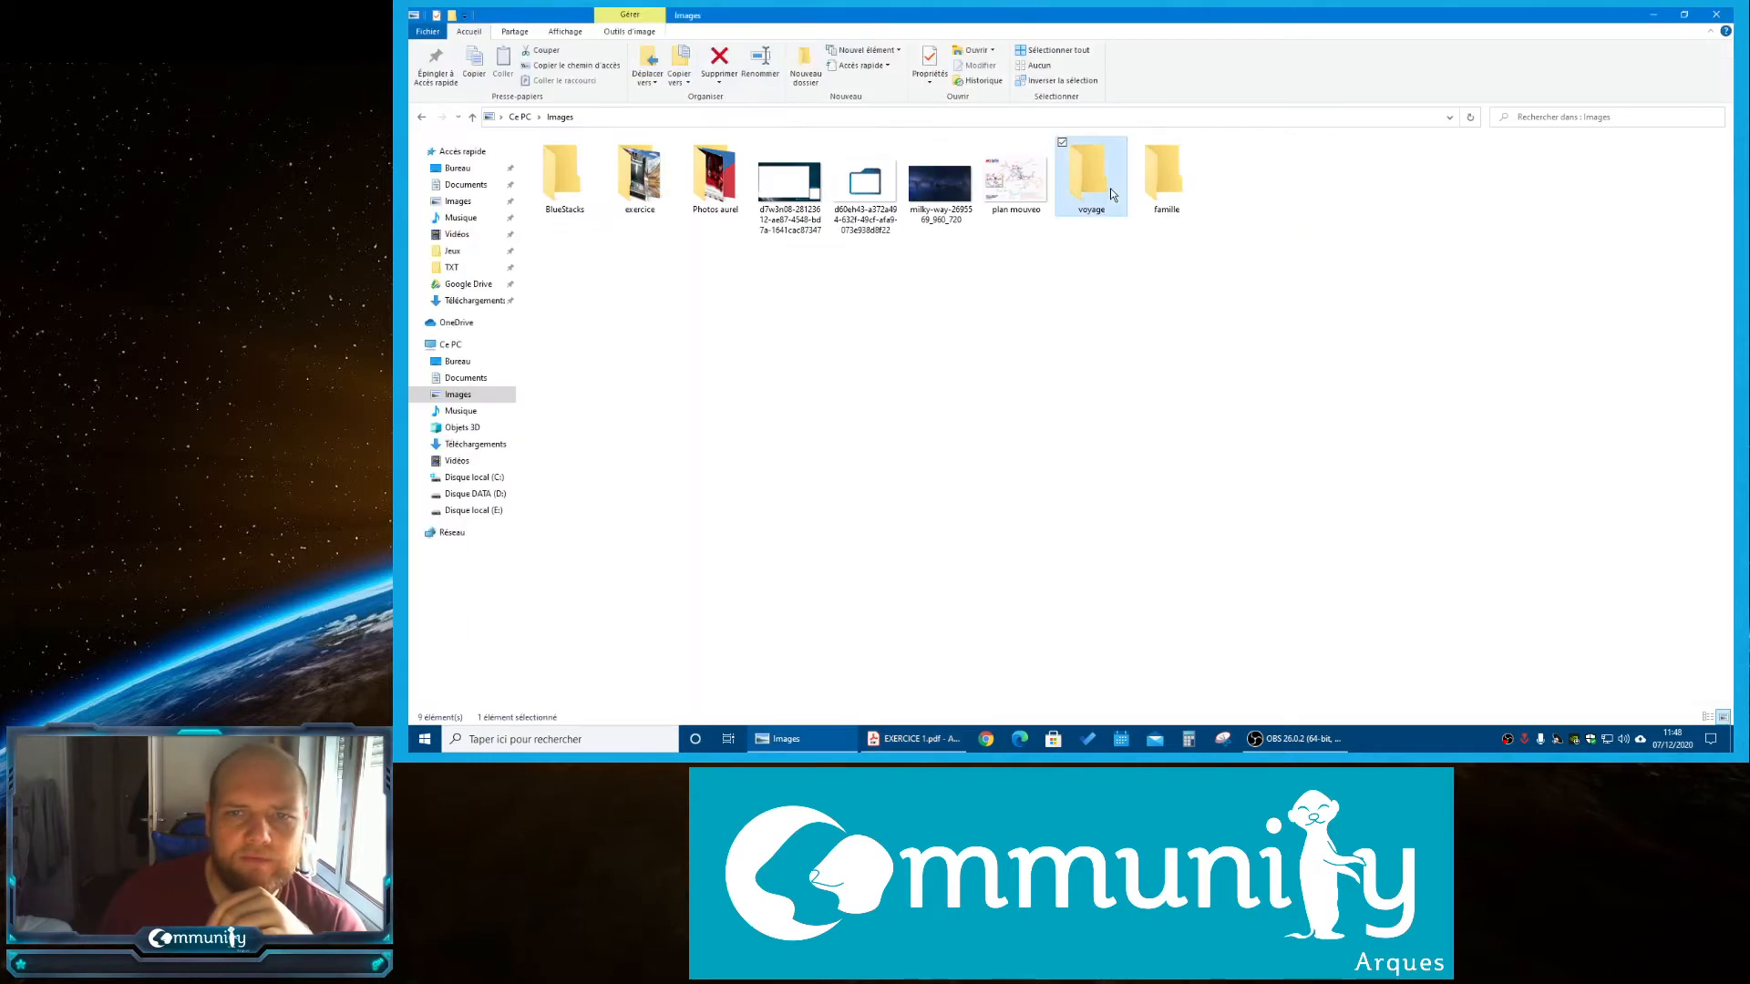
pyautogui.click(805, 69)
pyautogui.click(856, 301)
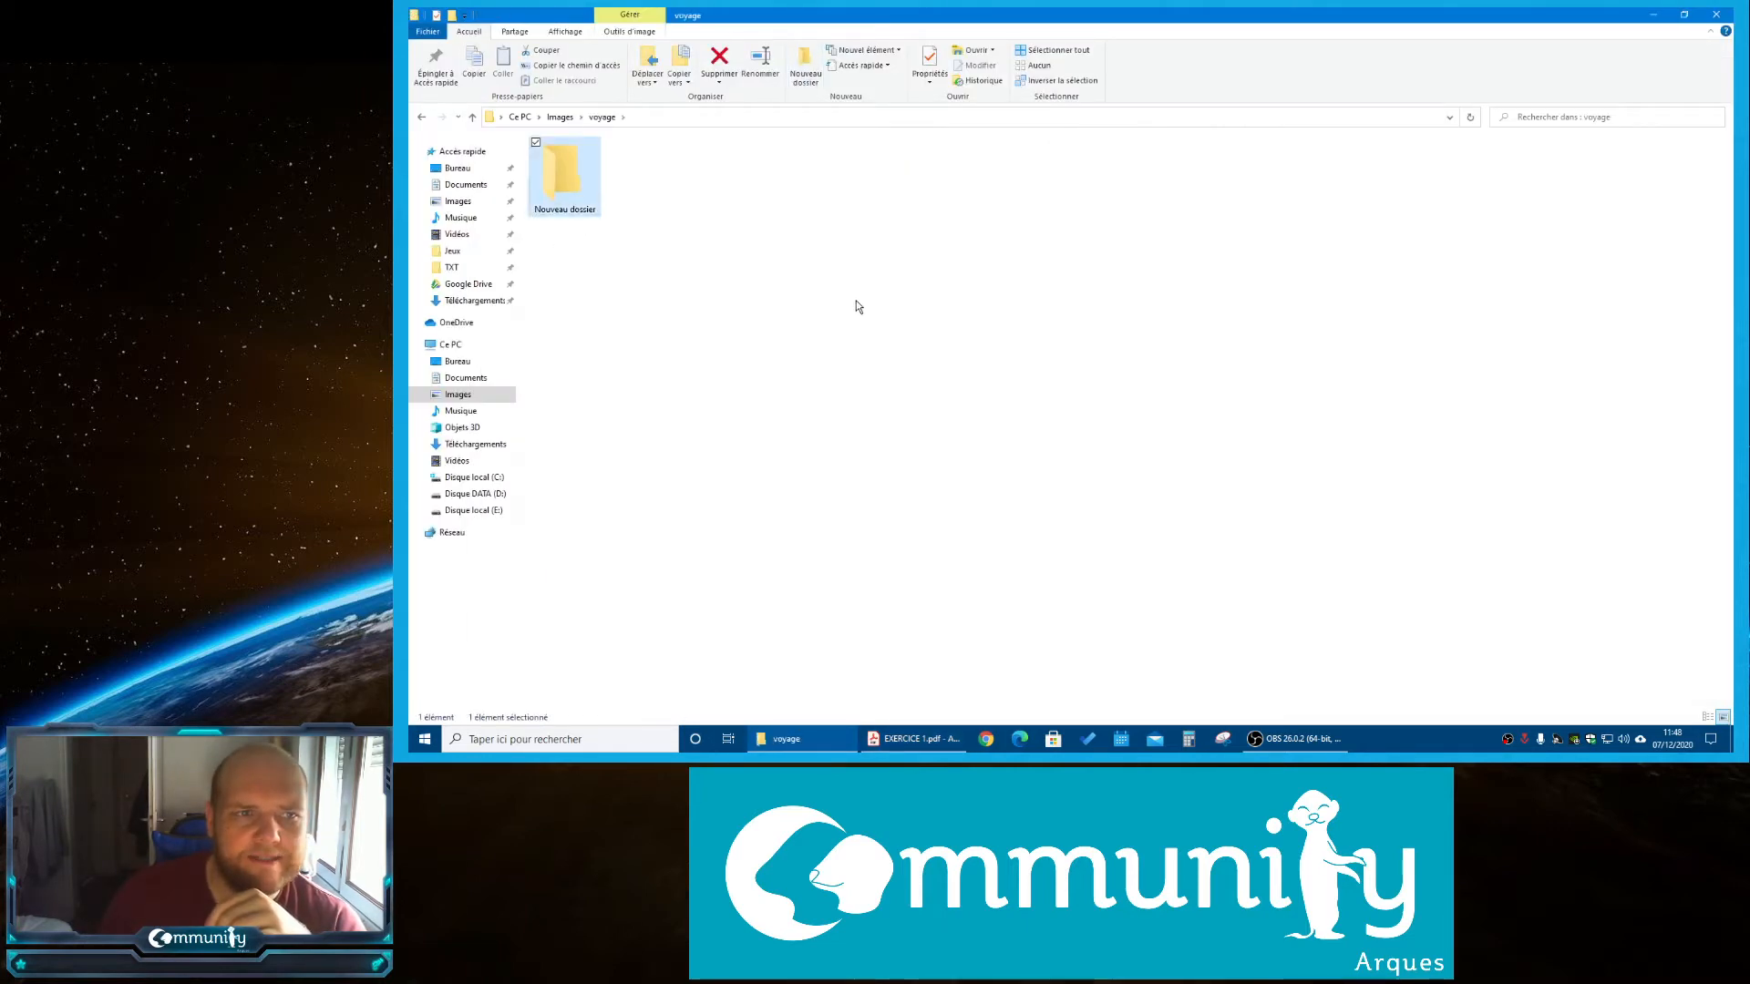
pyautogui.click(586, 187)
pyautogui.click(719, 59)
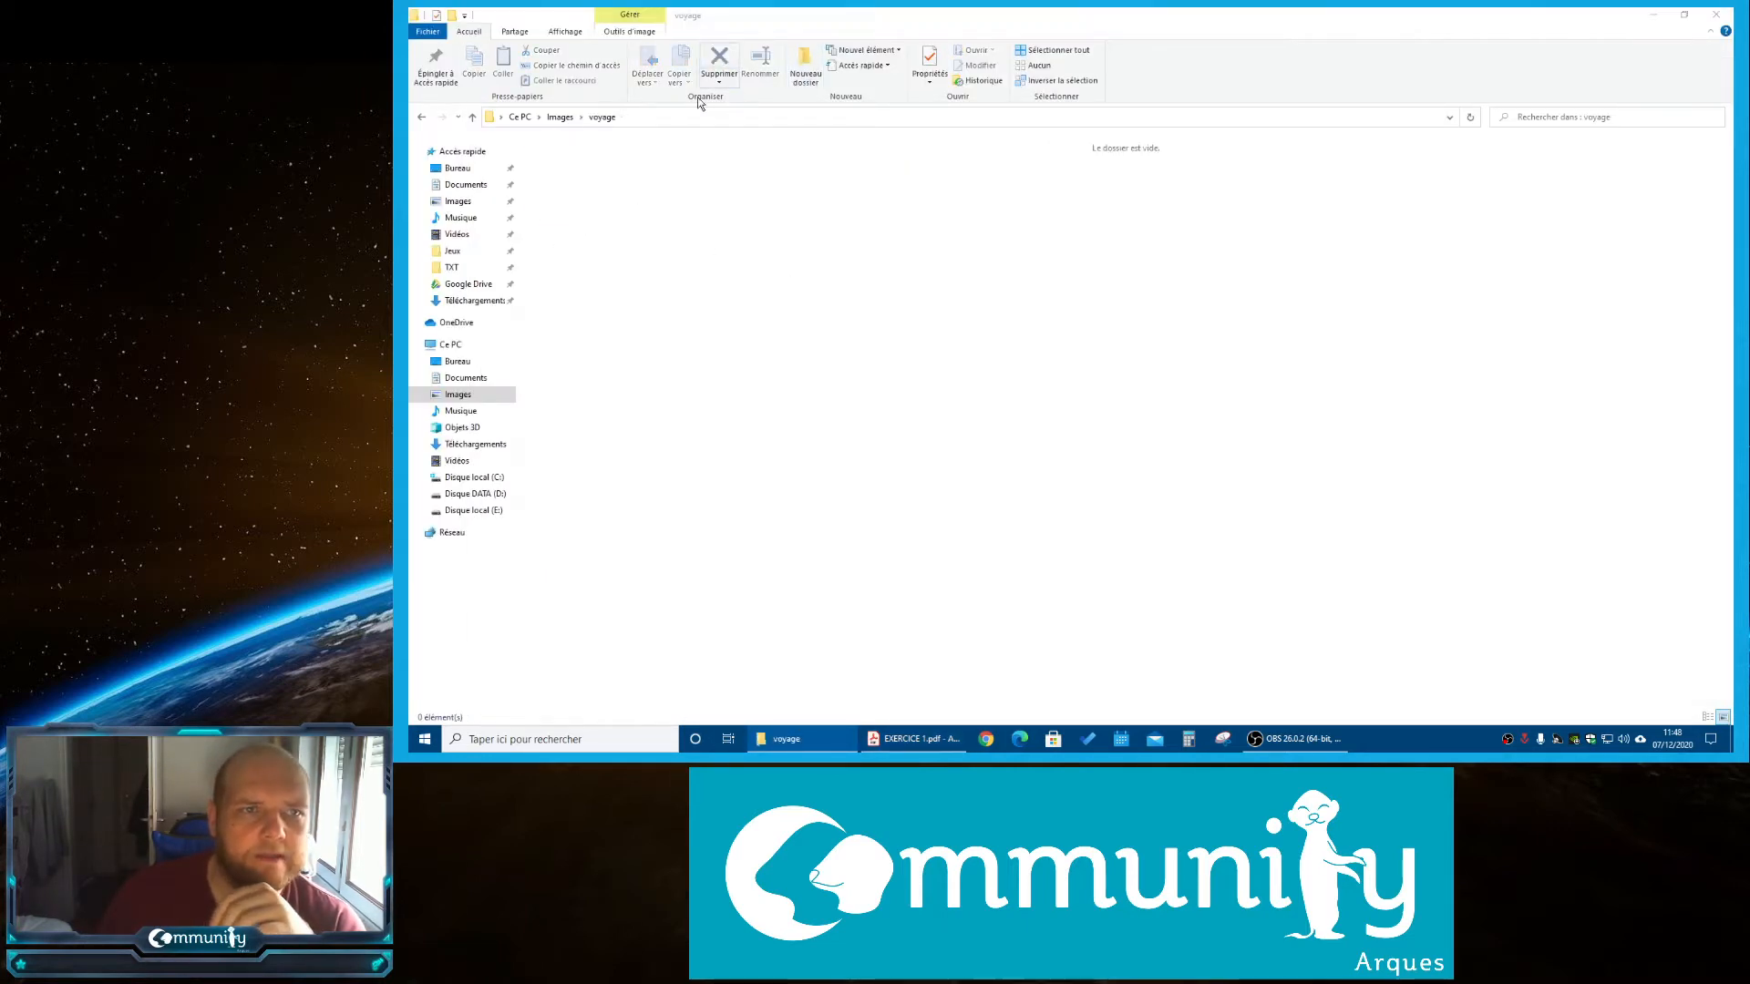
pyautogui.click(421, 117)
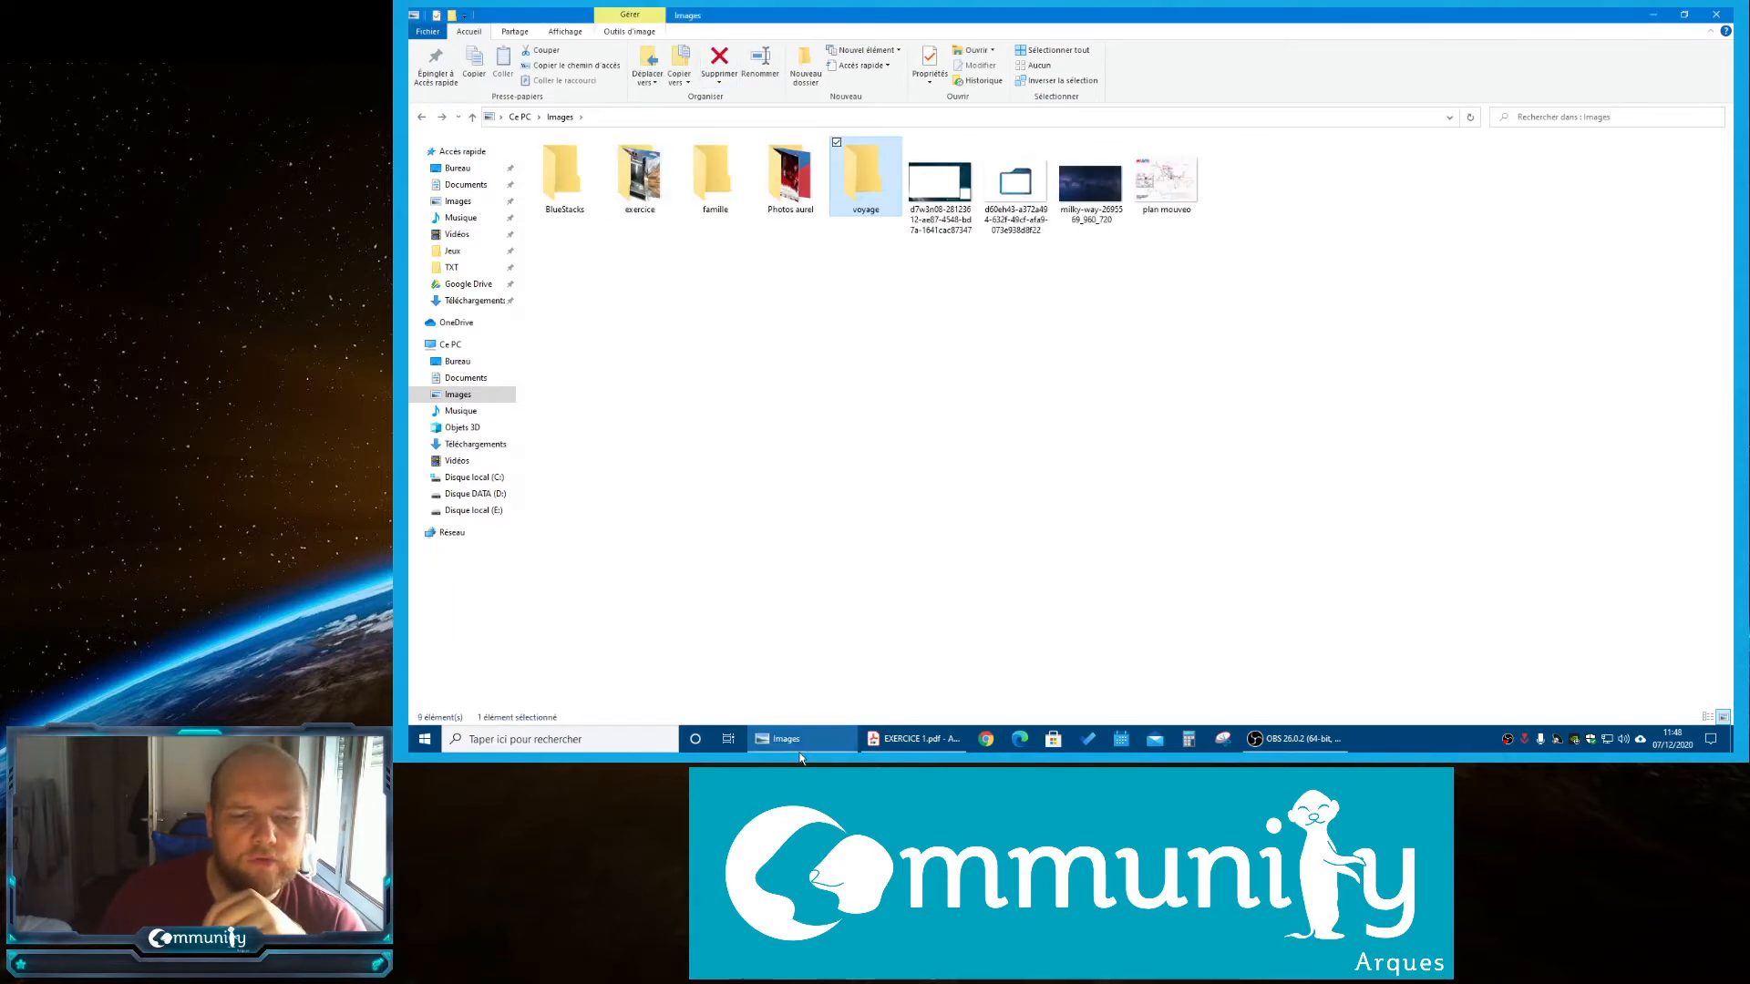
# Reread part b) of the PDF and create a folder named "2015" inside the voyage folder
pyautogui.hotkey('alt', 'Tab')
pyautogui.click(911, 739)
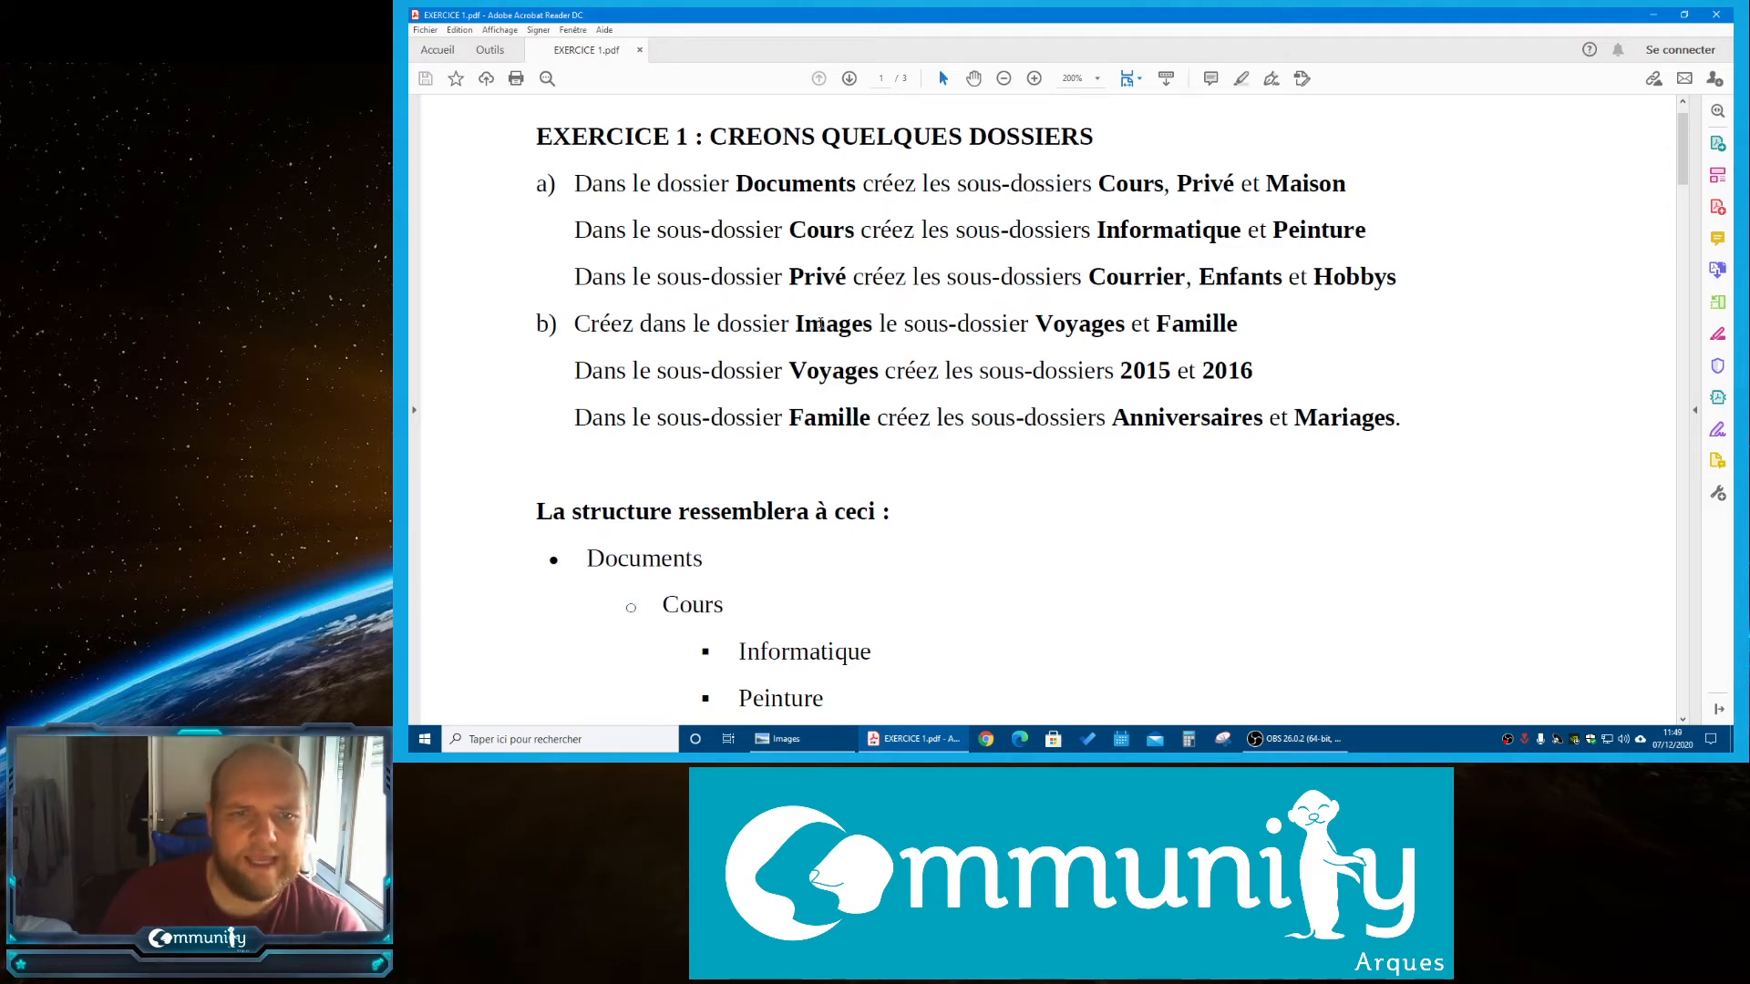
pyautogui.click(802, 739)
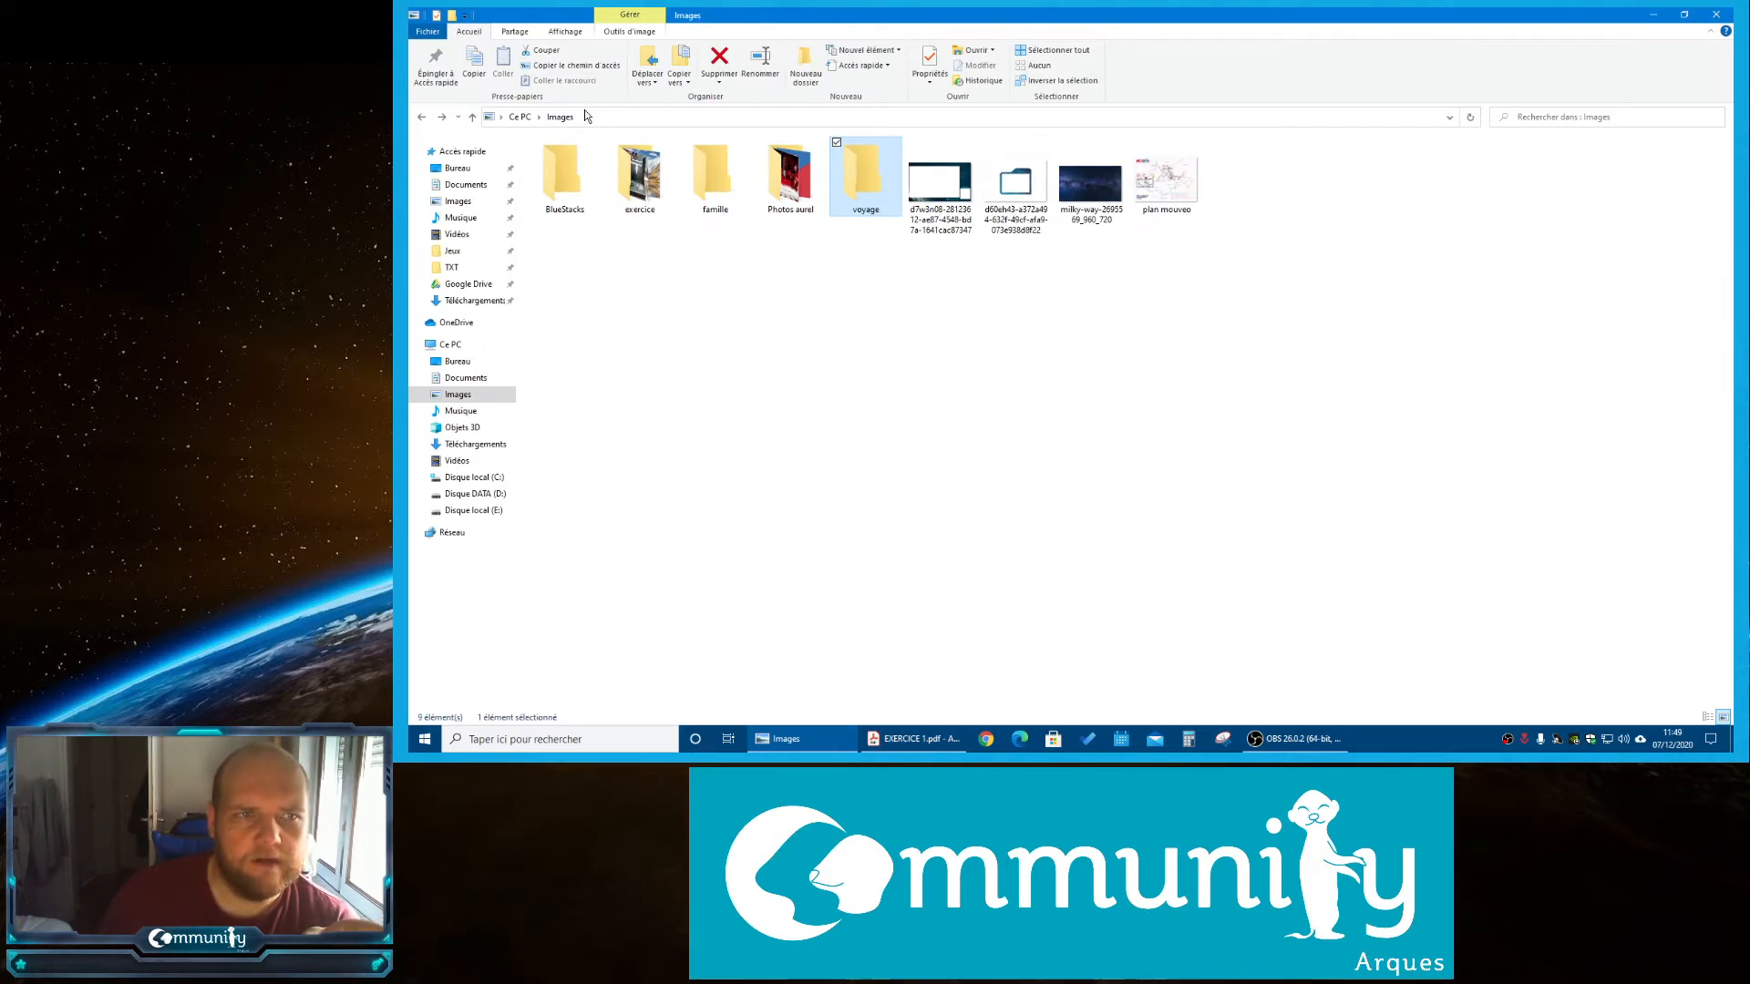
pyautogui.click(892, 746)
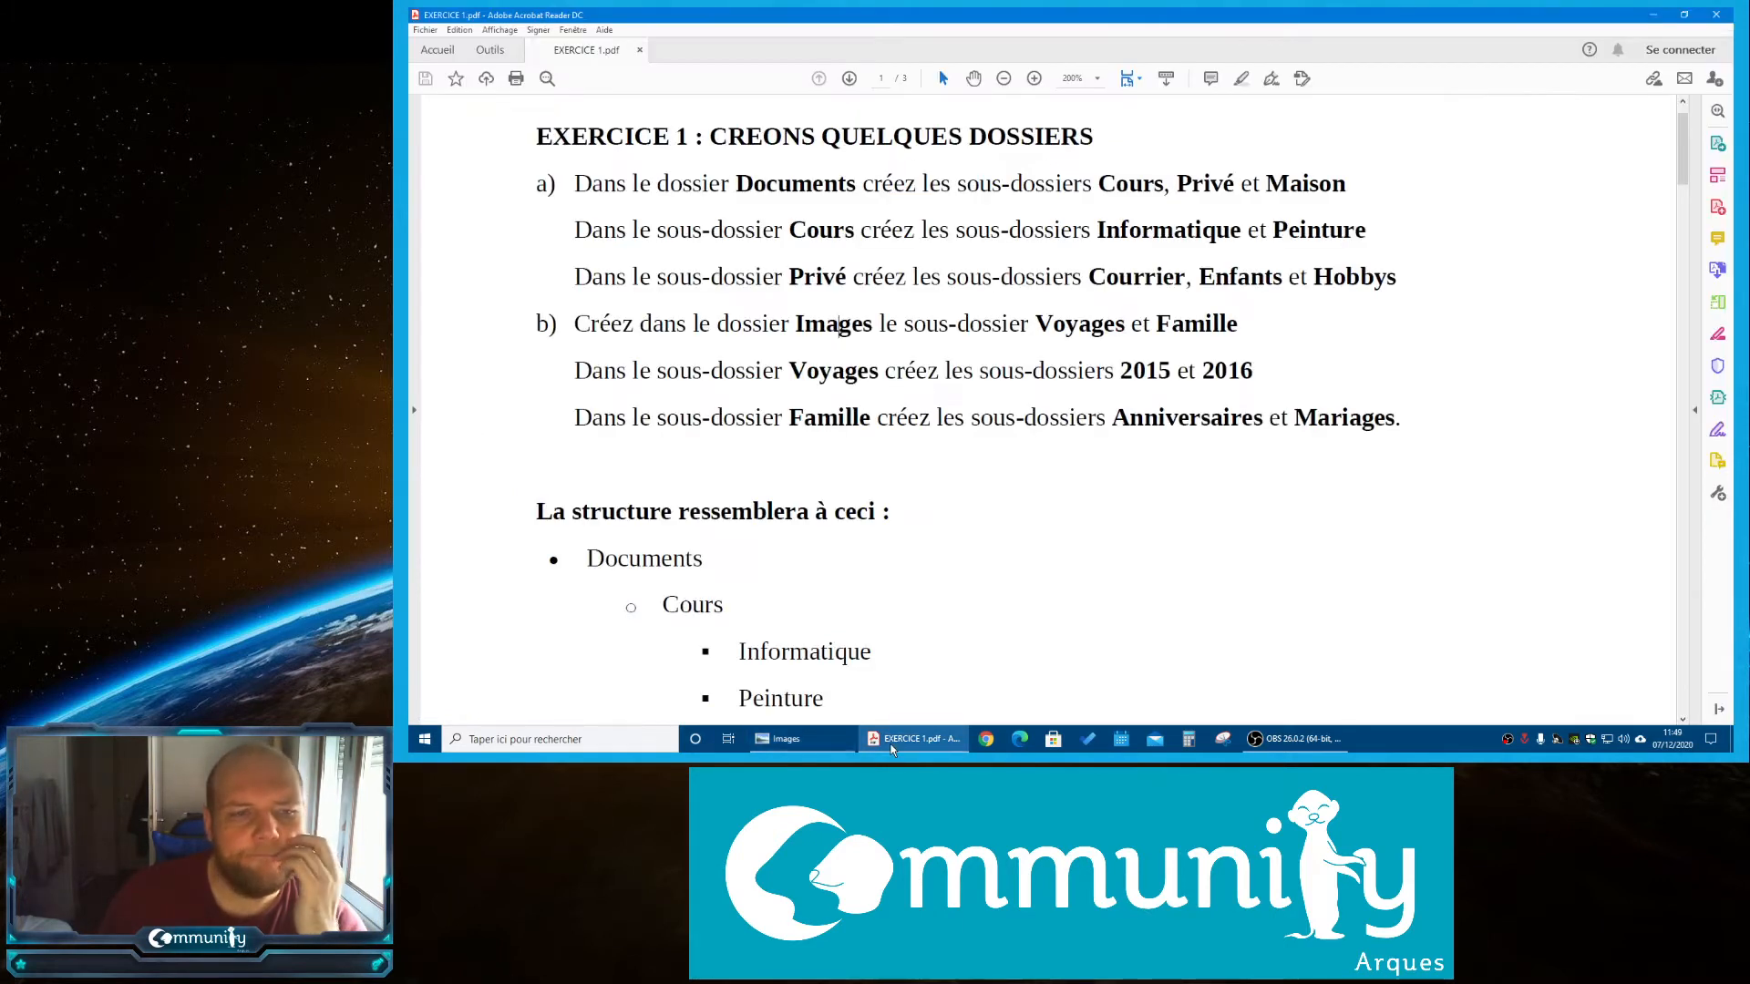
pyautogui.click(899, 745)
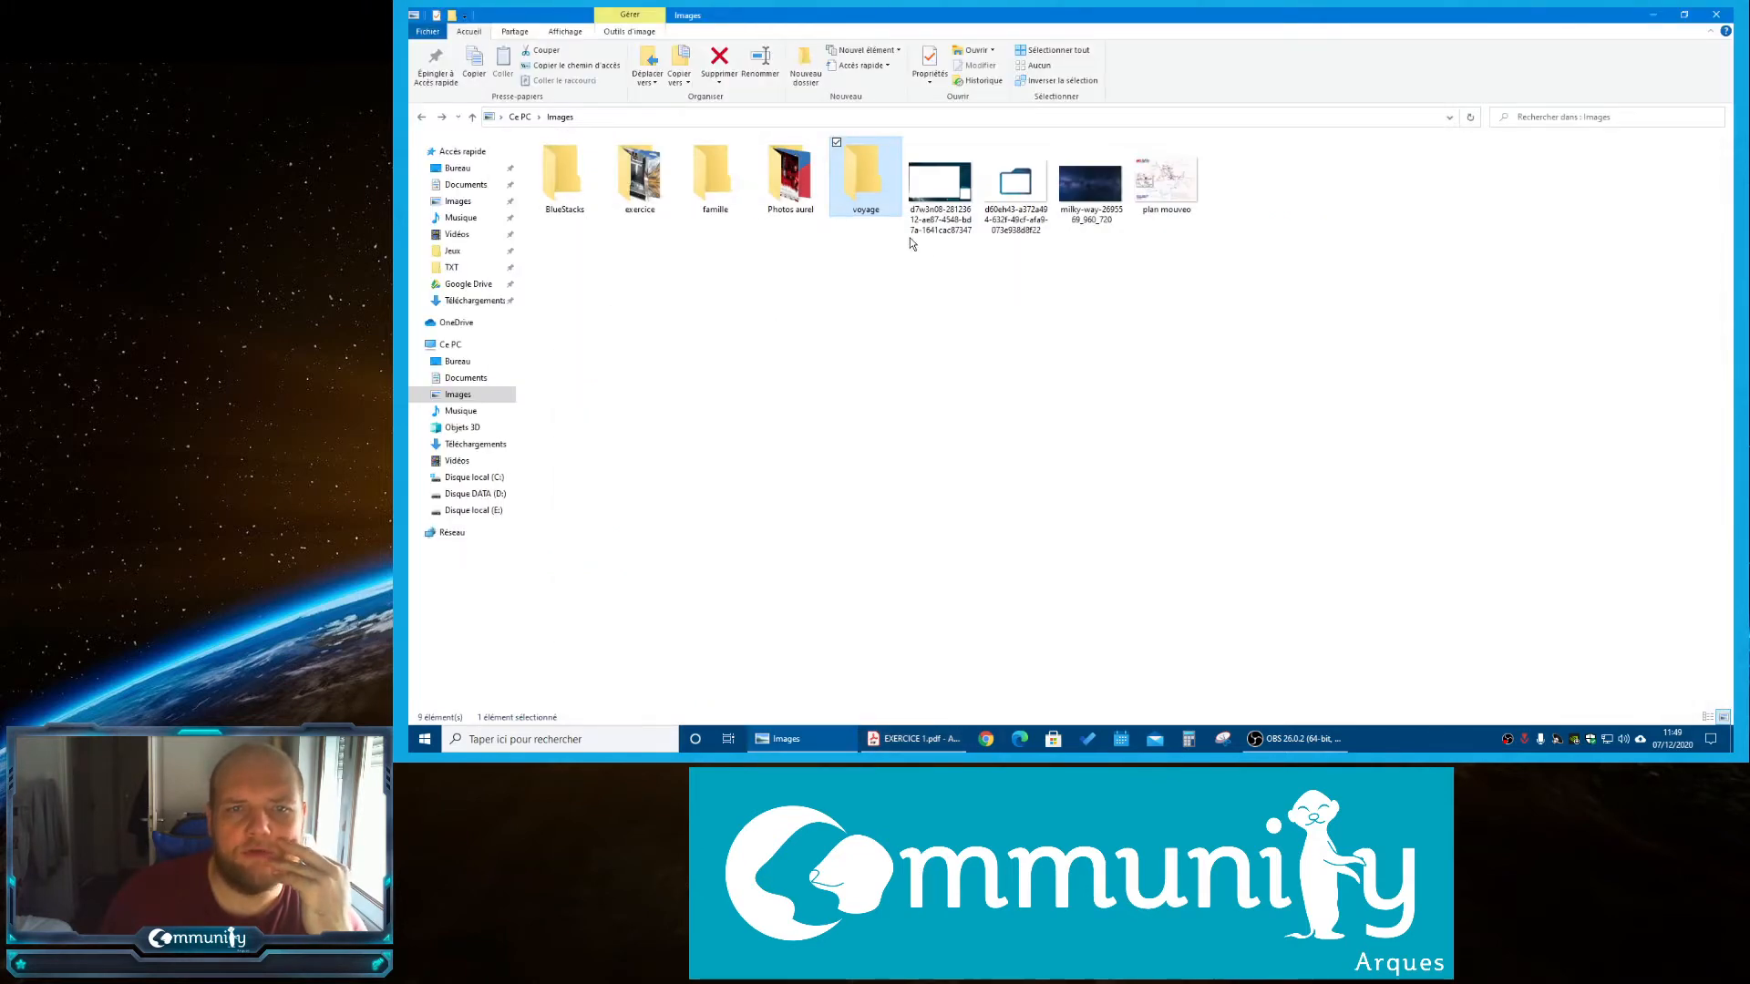
pyautogui.doubleClick(856, 182)
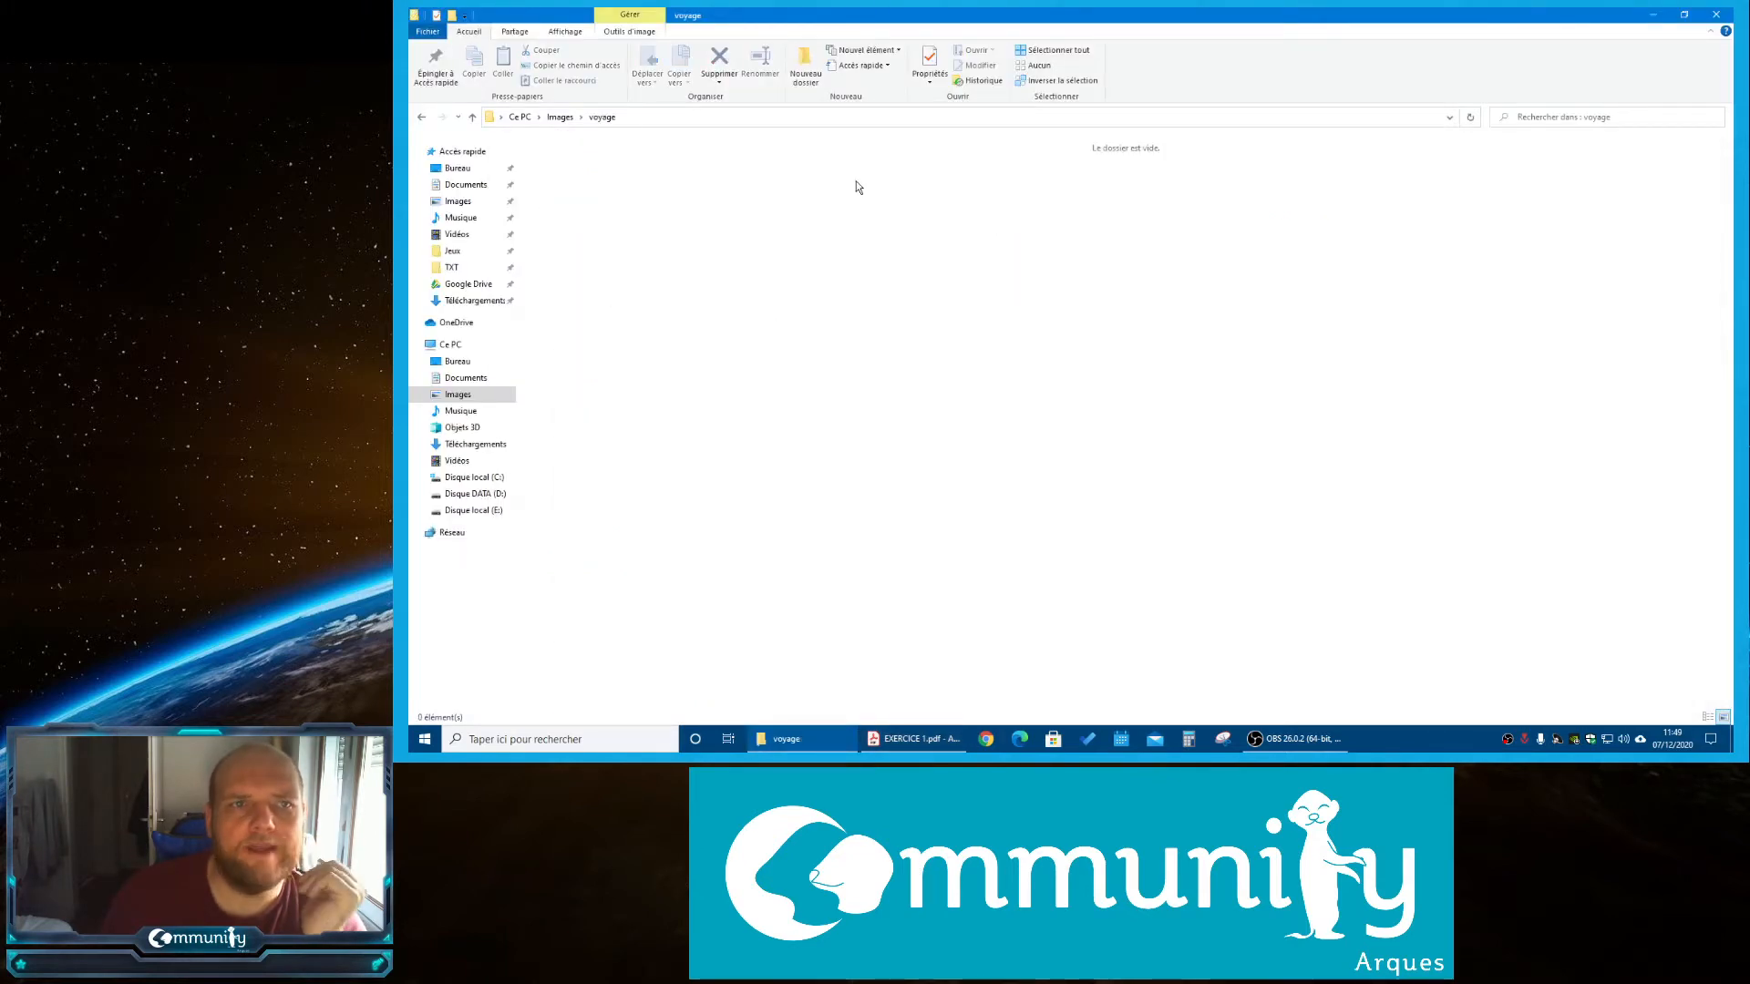
pyautogui.click(805, 65)
pyautogui.write('2015')
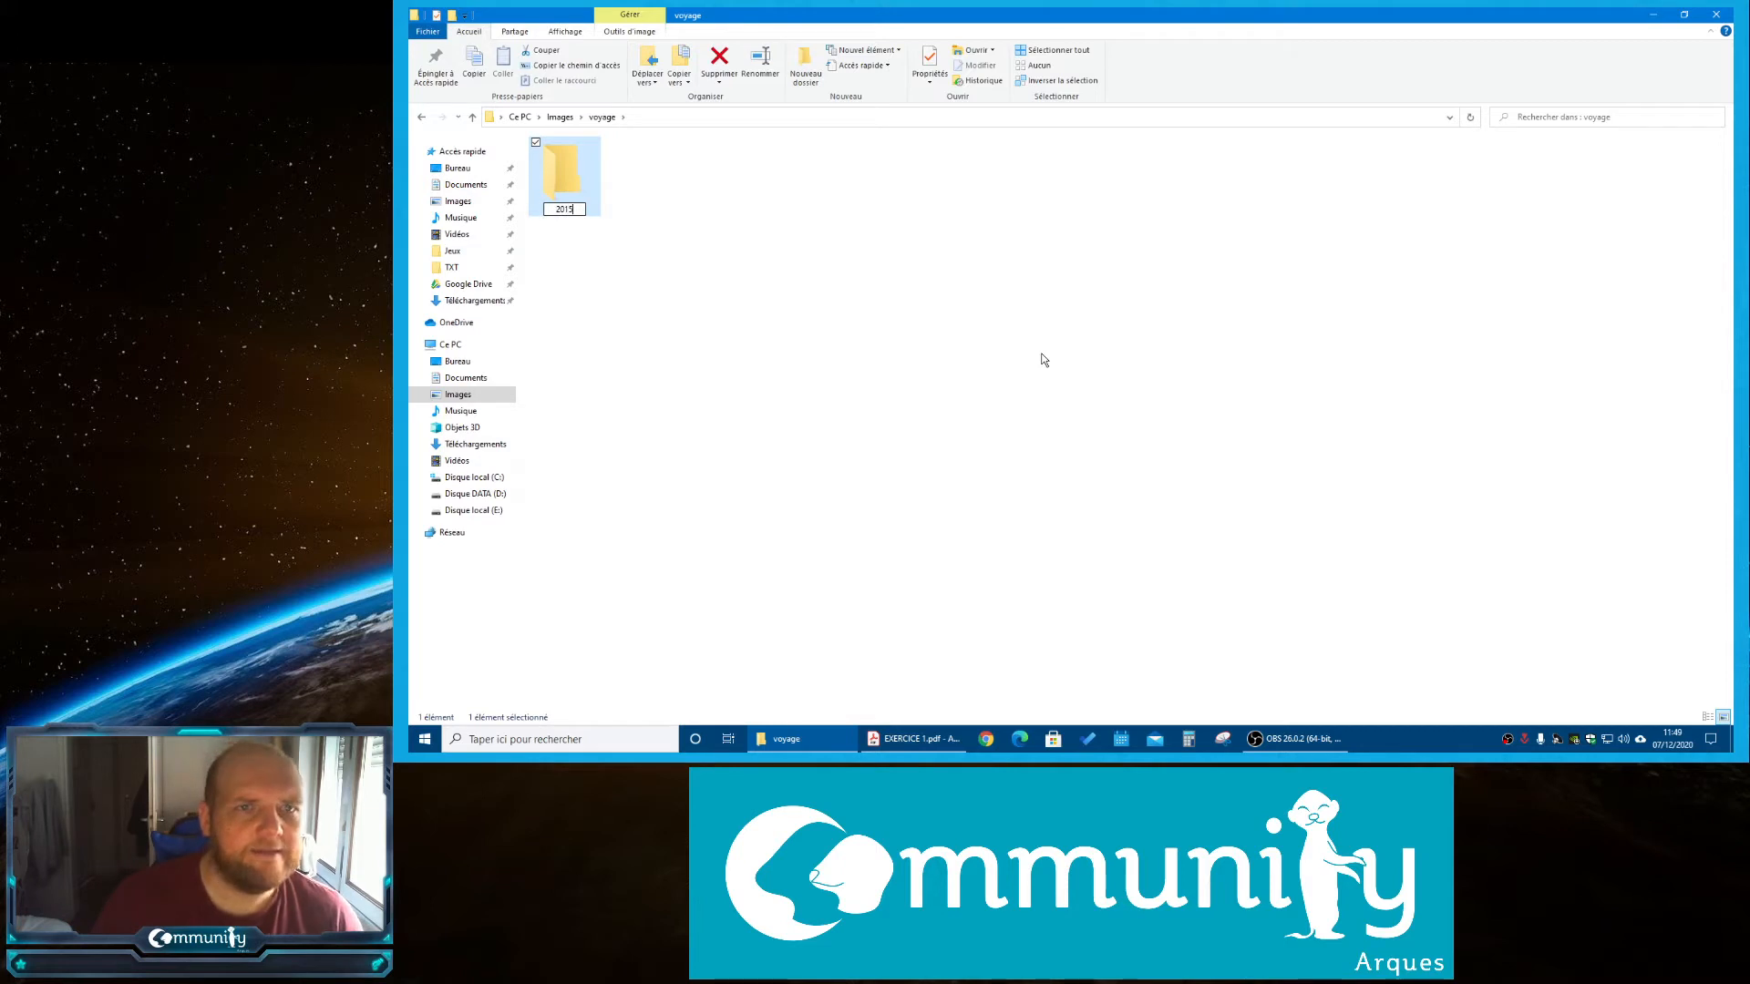
# Create a second folder named "2016" inside the voyage folder
pyautogui.click(807, 68)
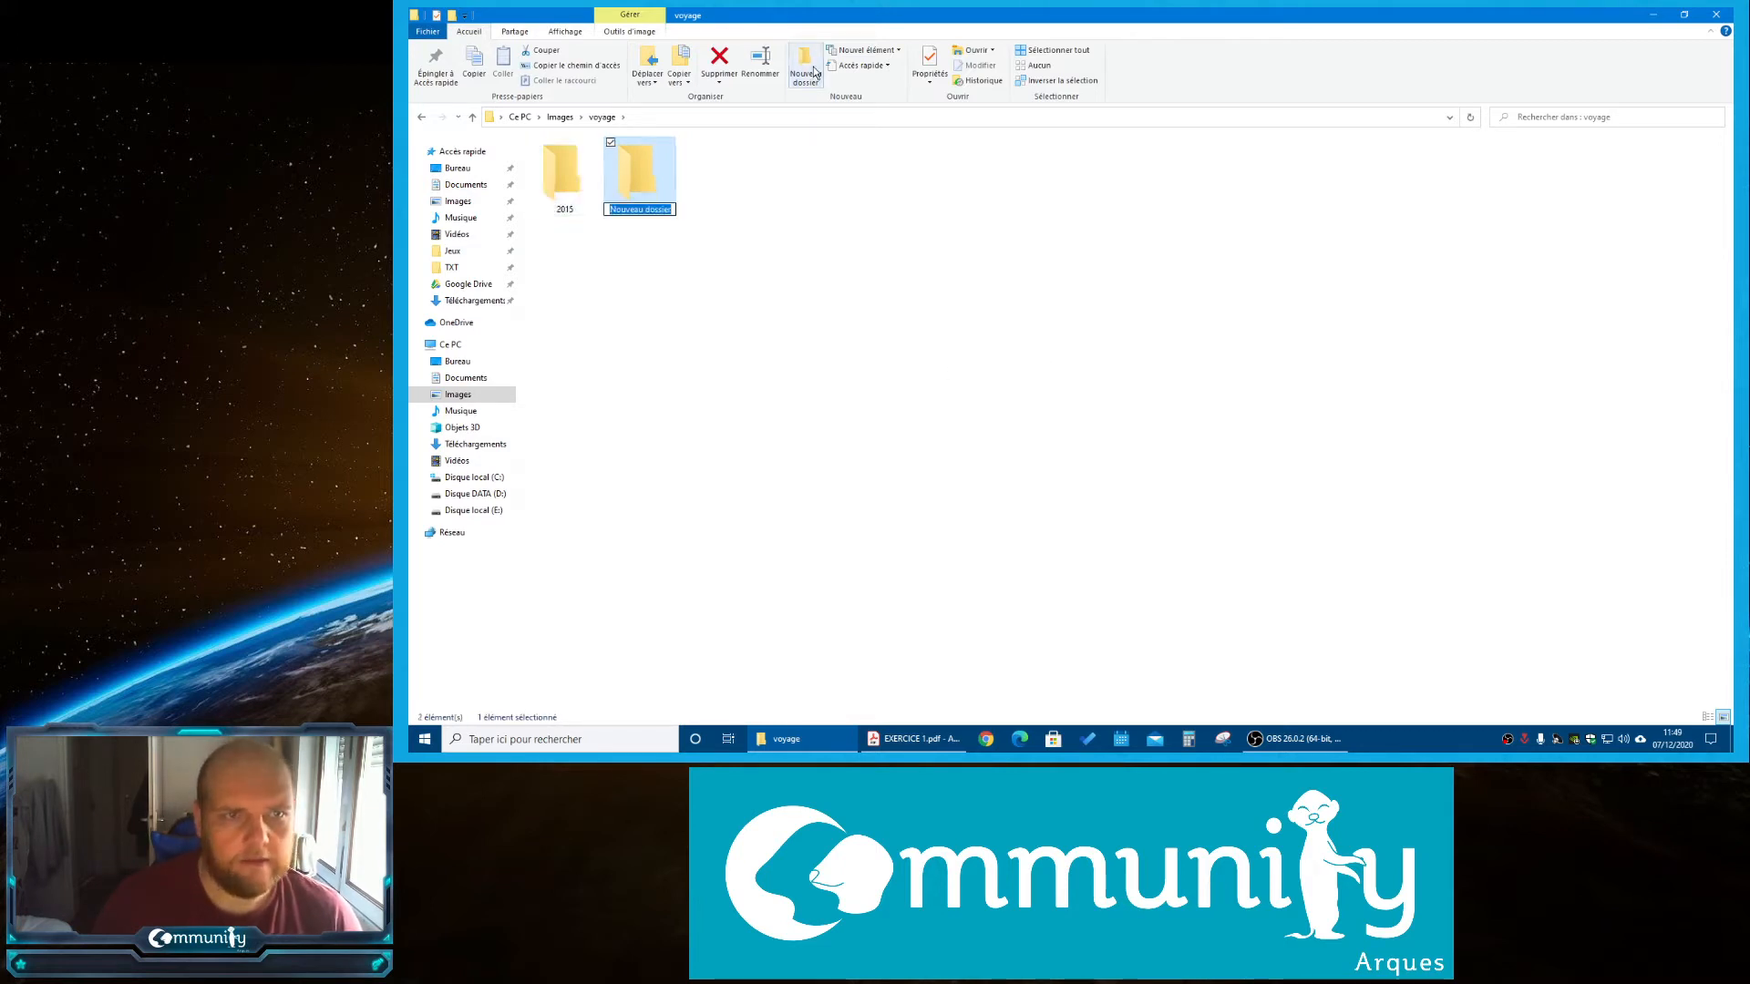
pyautogui.write('2016')
pyautogui.press('Return')
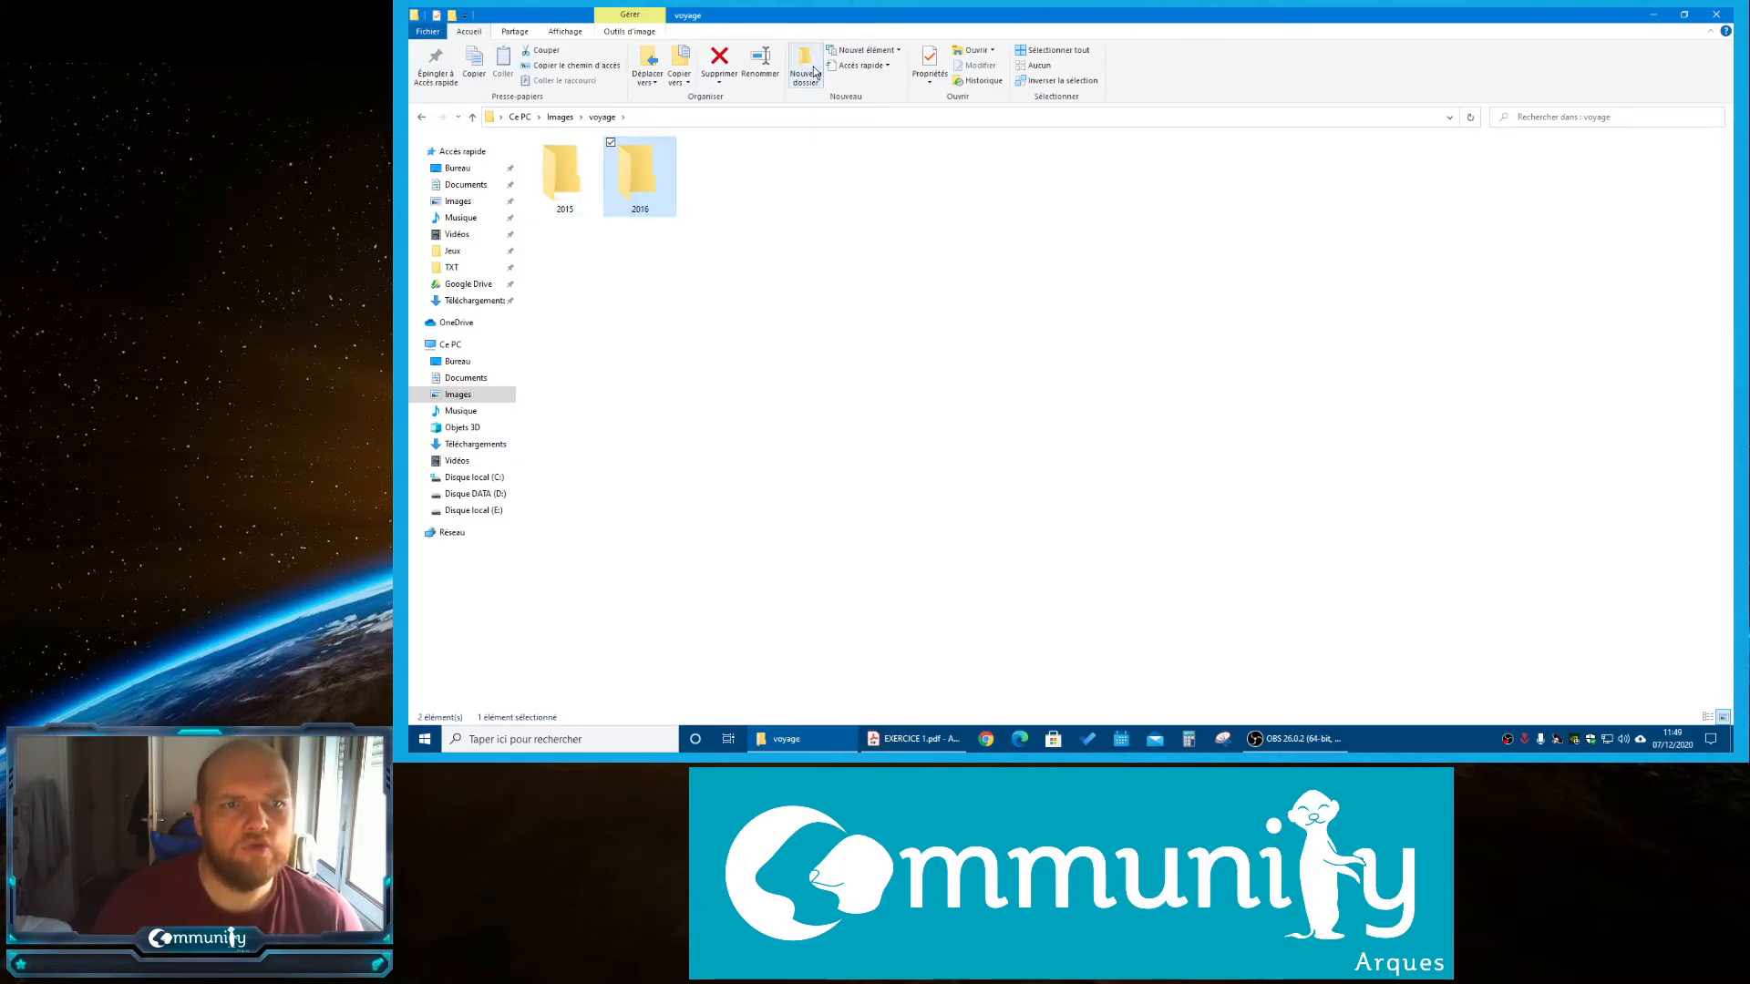
pyautogui.click(819, 206)
# Create an additional folder named "2017" inside the voyage folder
pyautogui.click(802, 64)
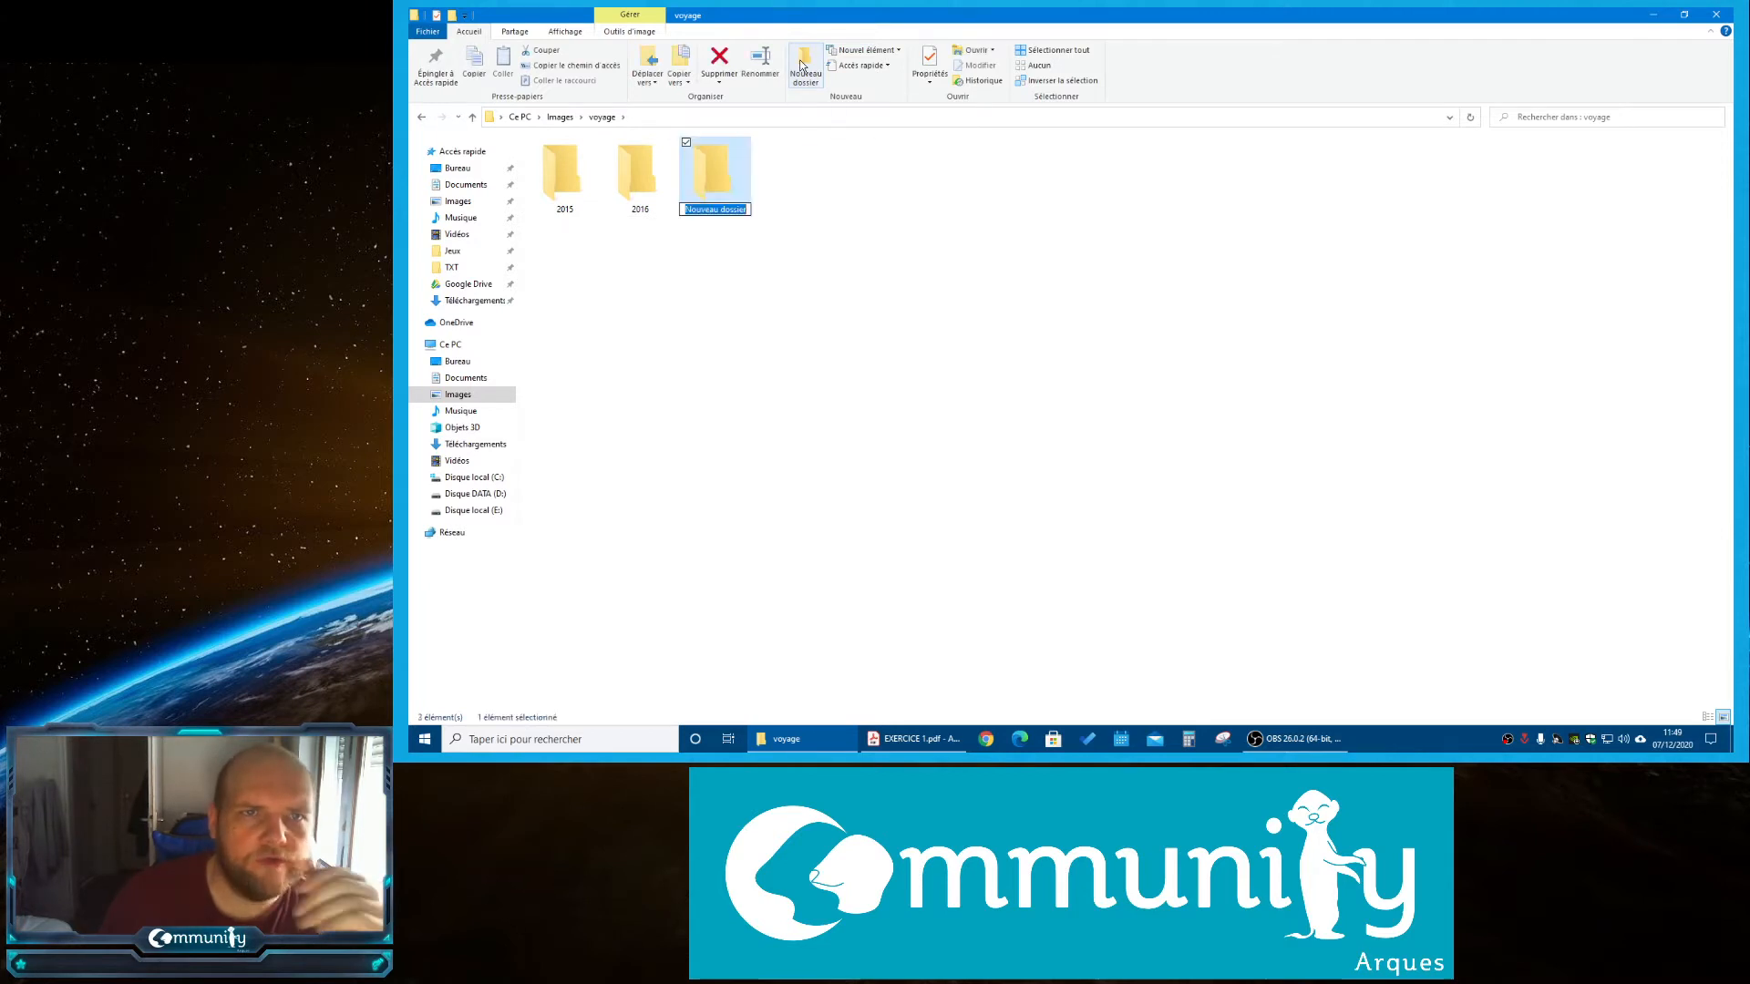
pyautogui.write('2')
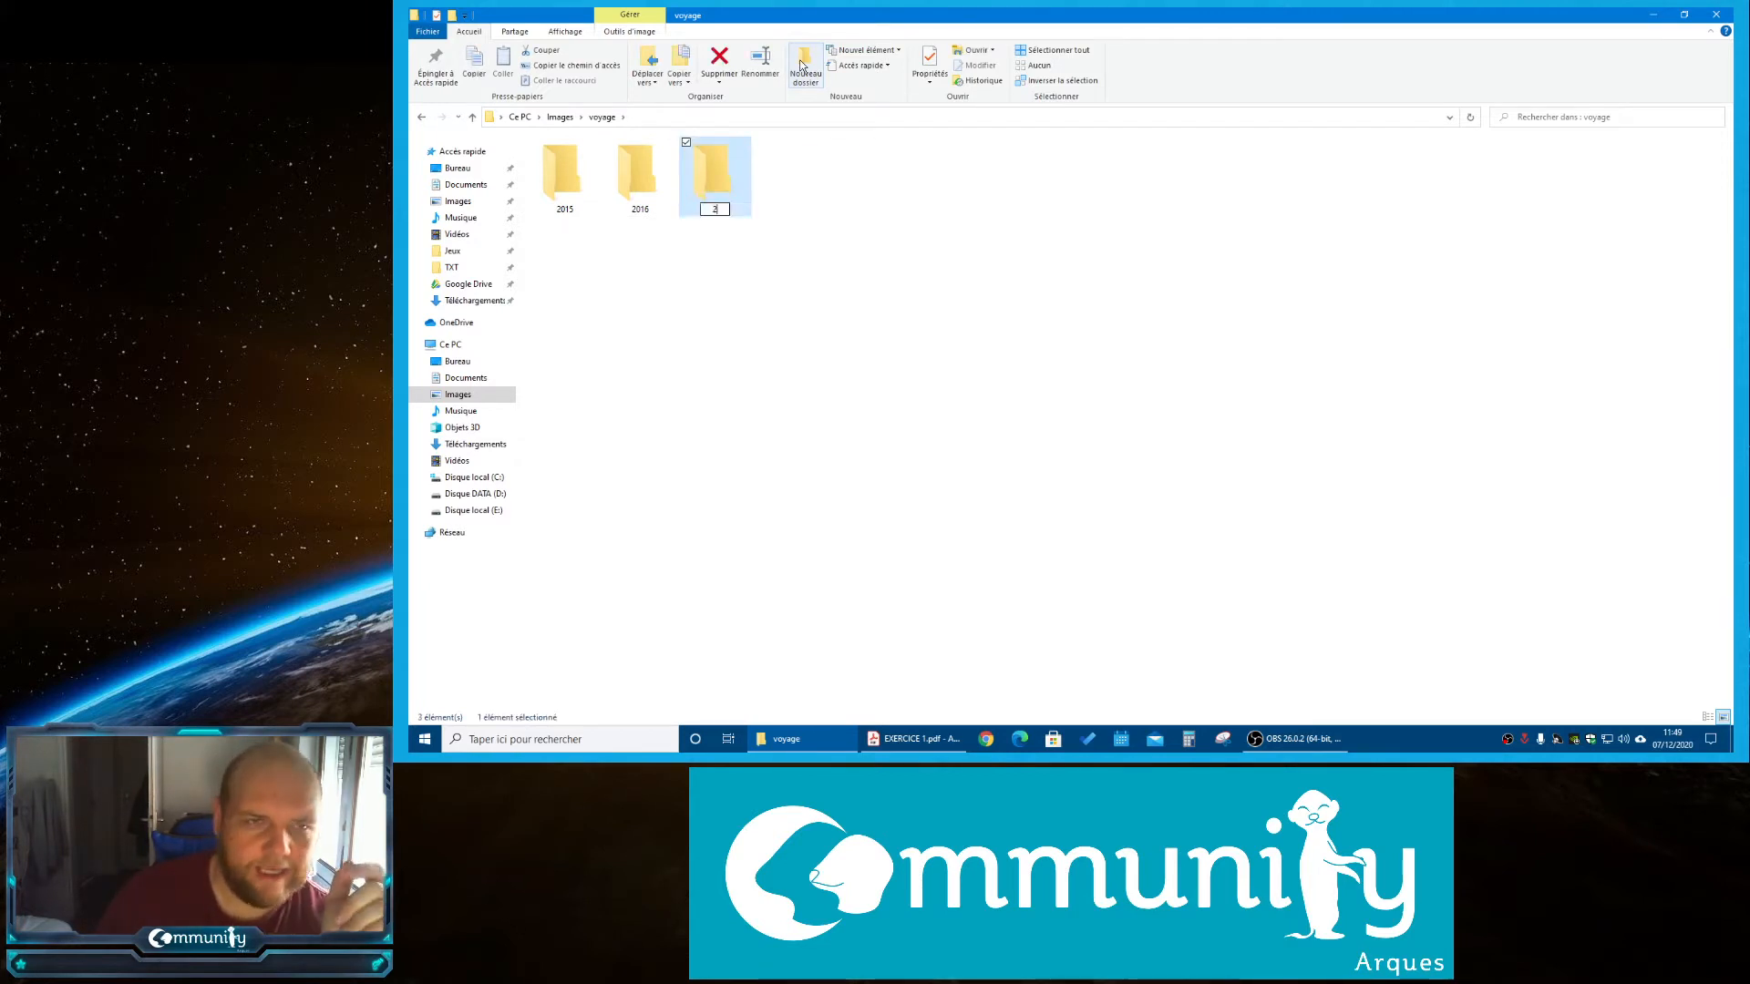
pyautogui.write('017')
pyautogui.press('Return')
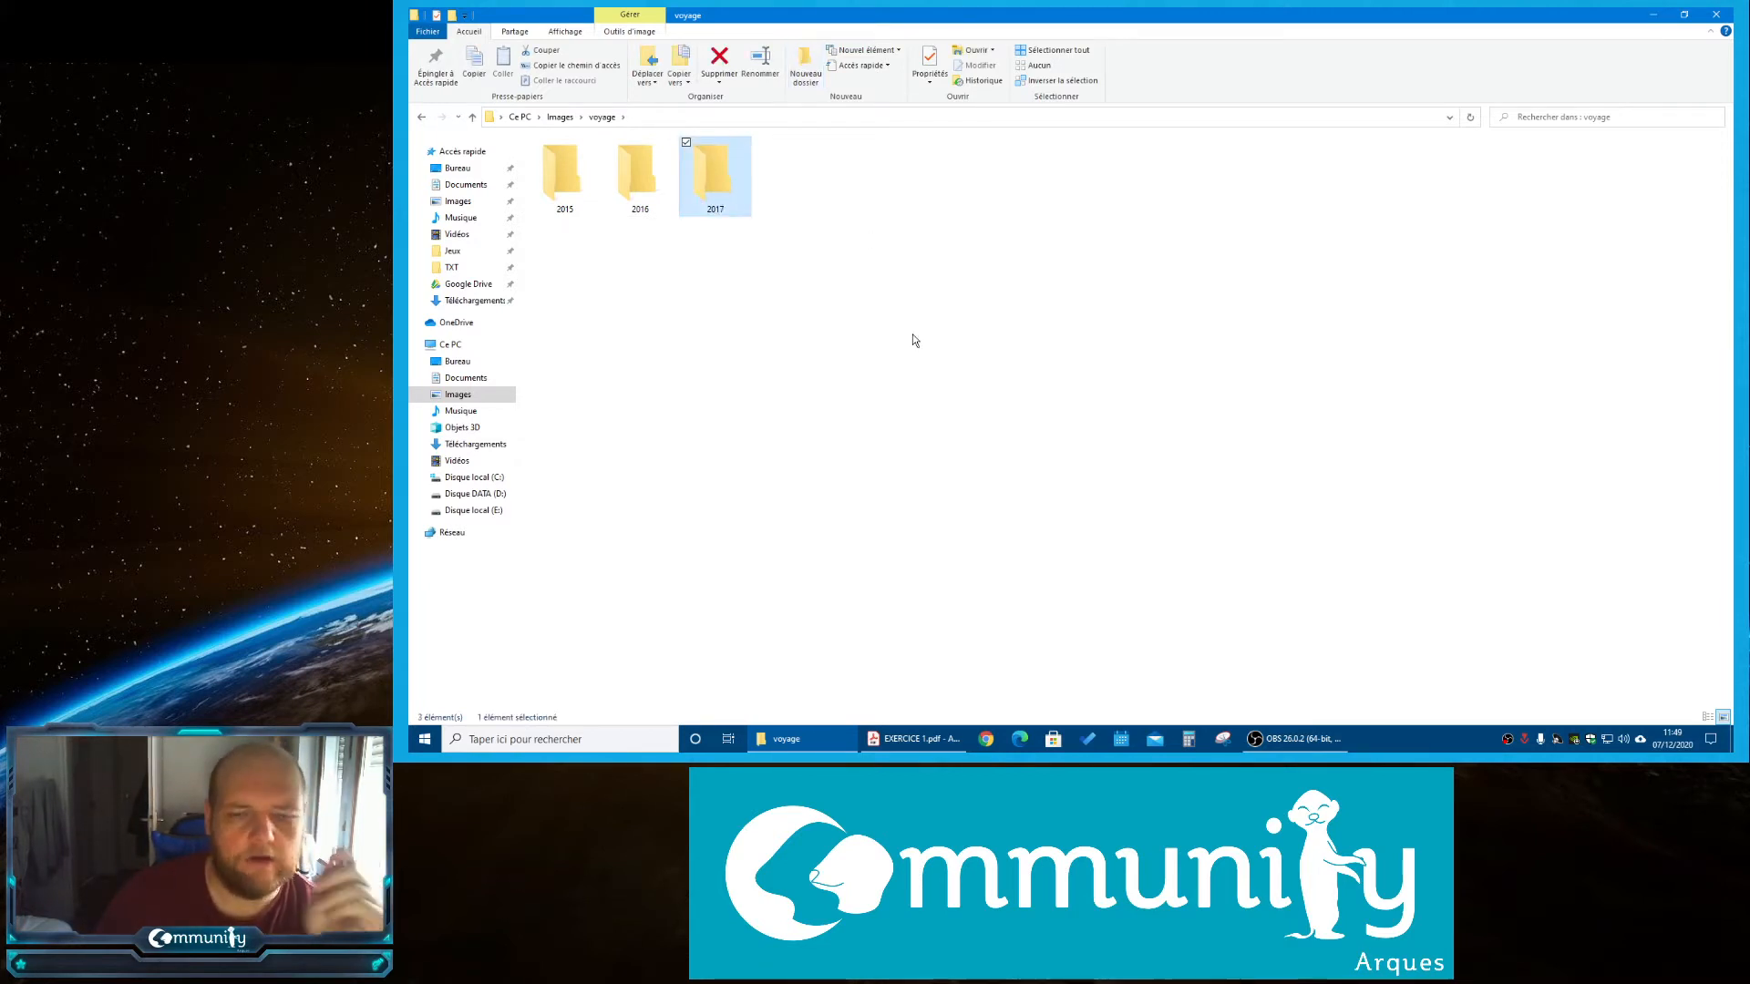
# Create a folder named "anniversaires" inside the famille folder of Images, checking the names in the PDF
pyautogui.click(919, 743)
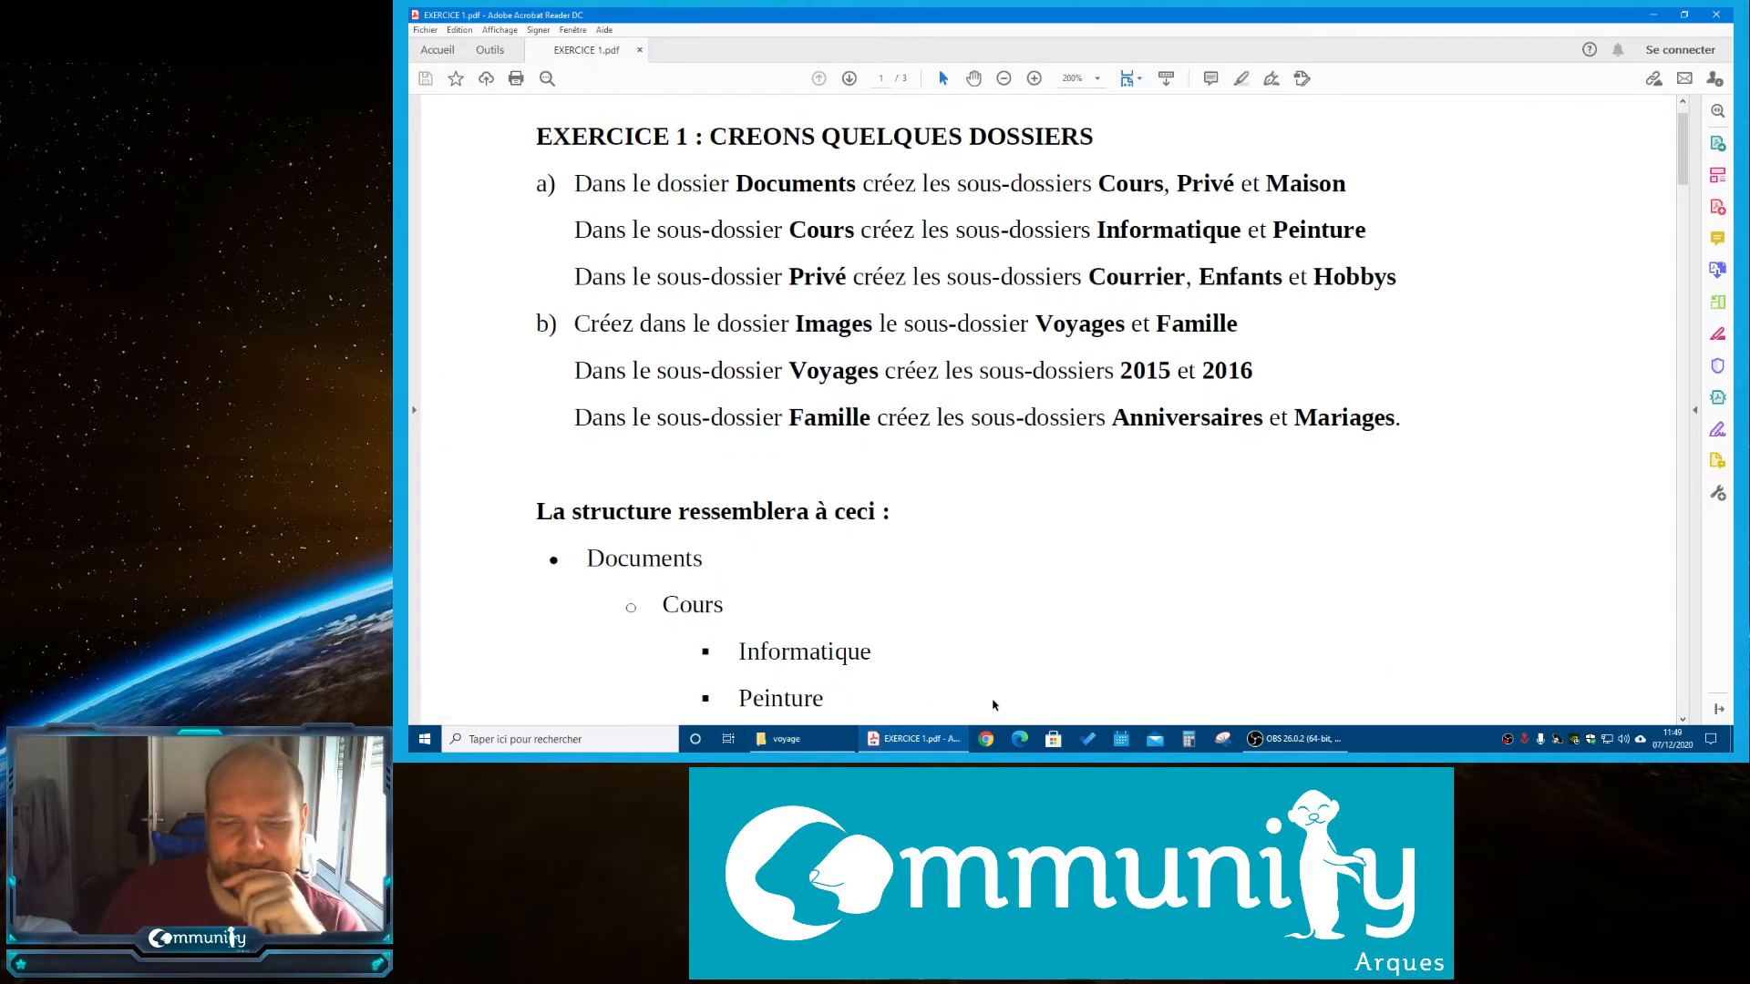
pyautogui.click(787, 739)
pyautogui.click(561, 118)
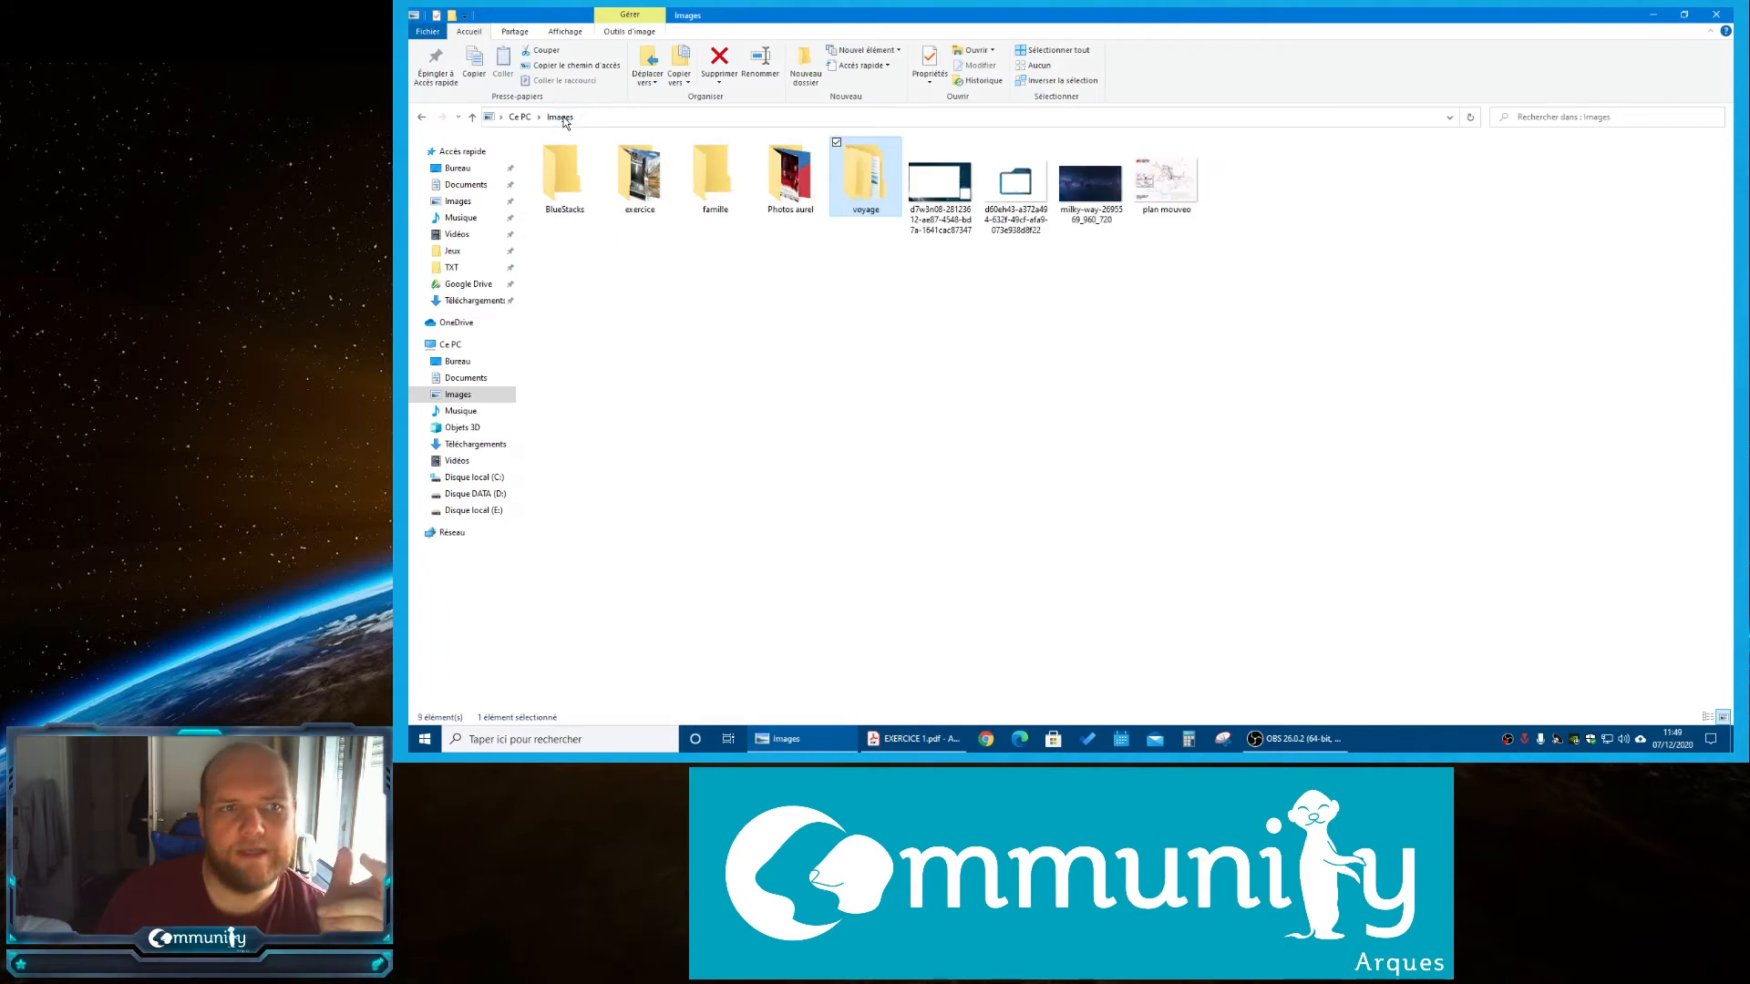
pyautogui.doubleClick(724, 172)
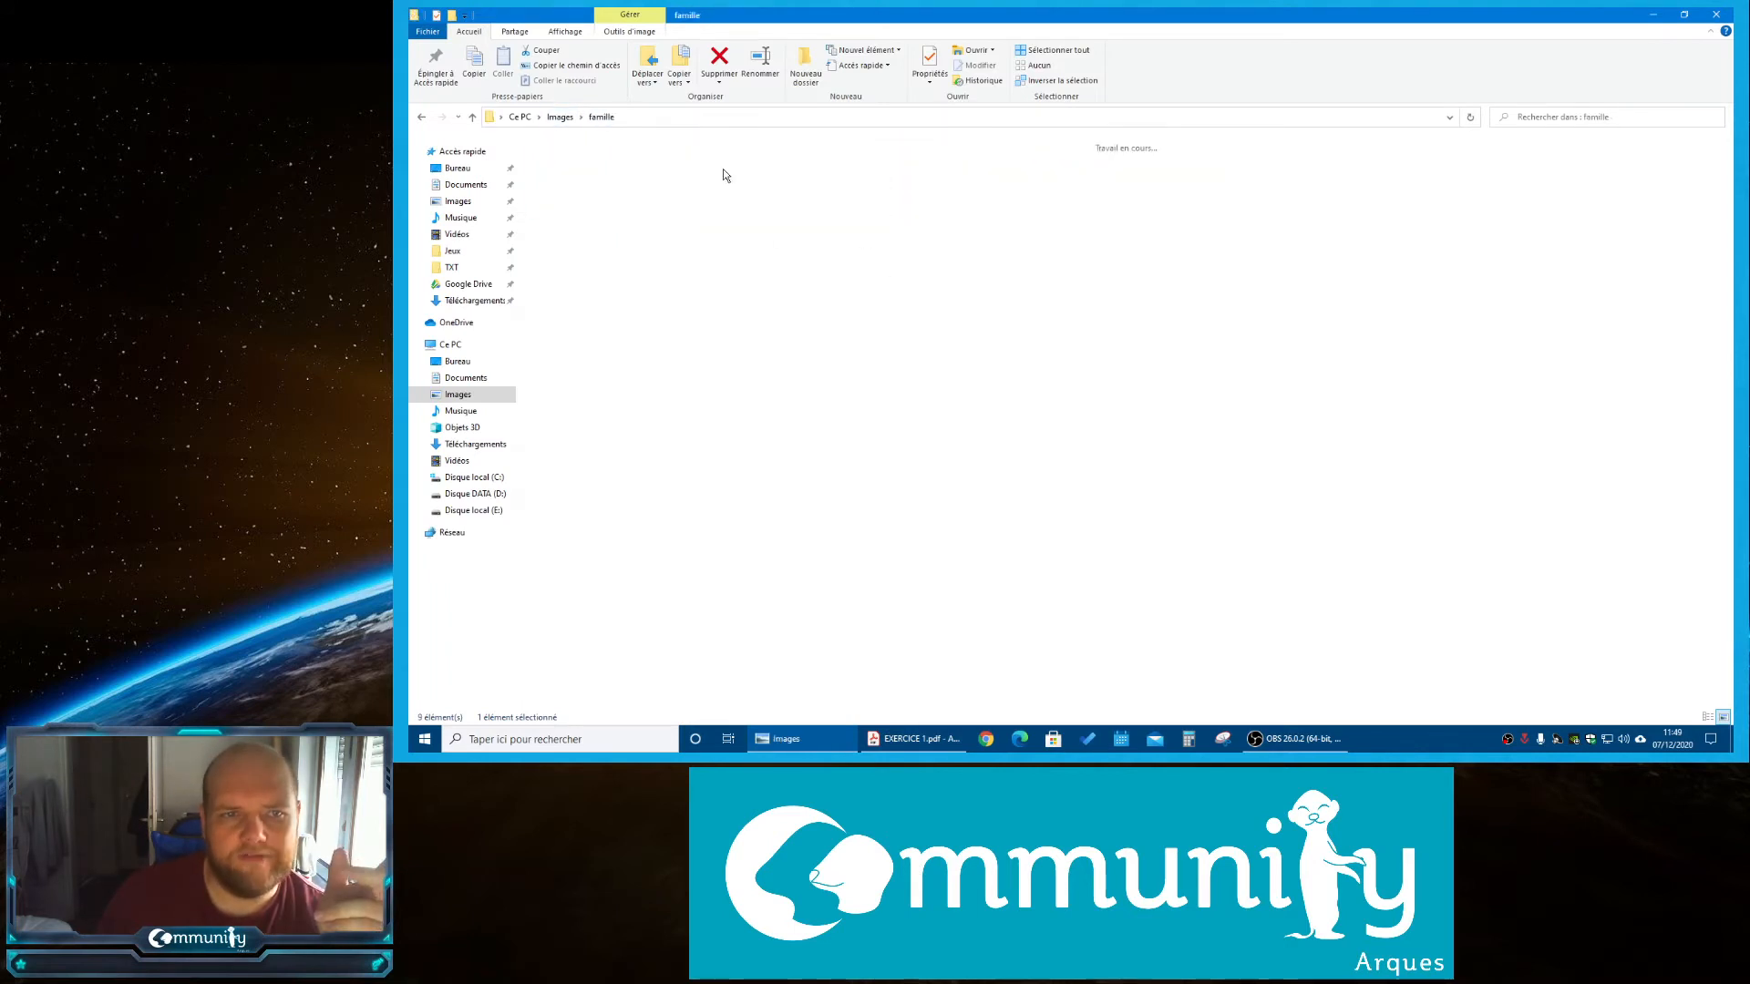
pyautogui.click(795, 80)
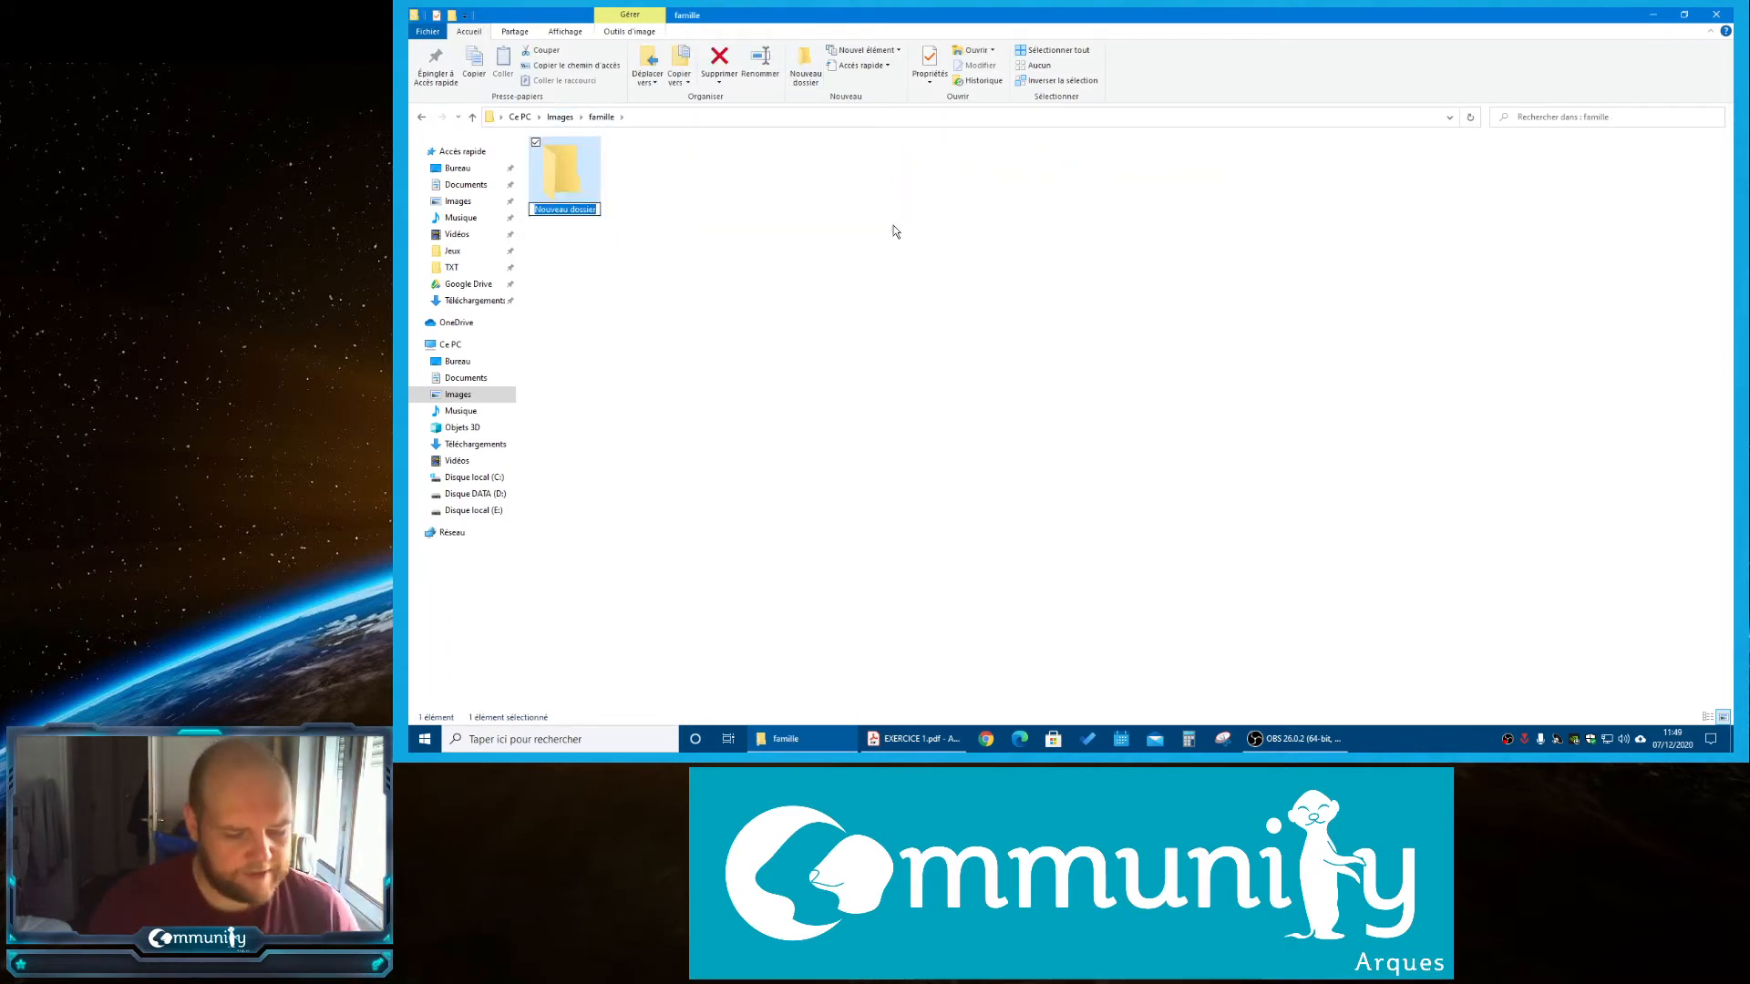
pyautogui.write('annivers')
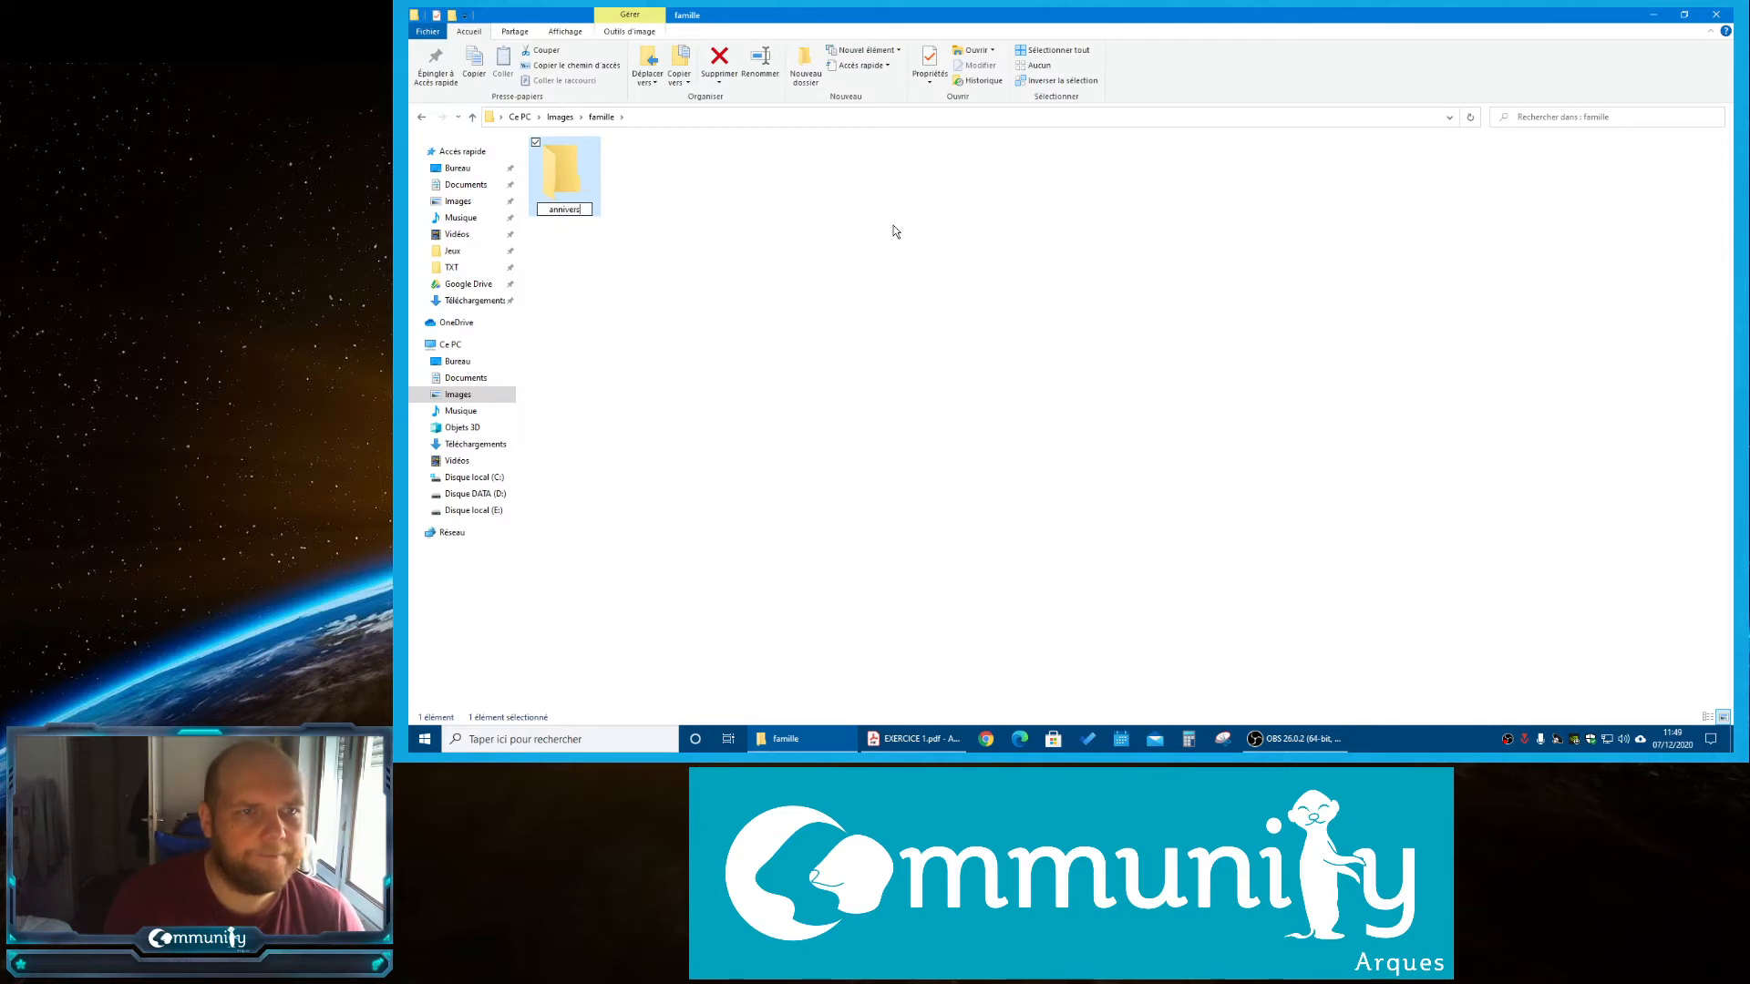
pyautogui.write('aires')
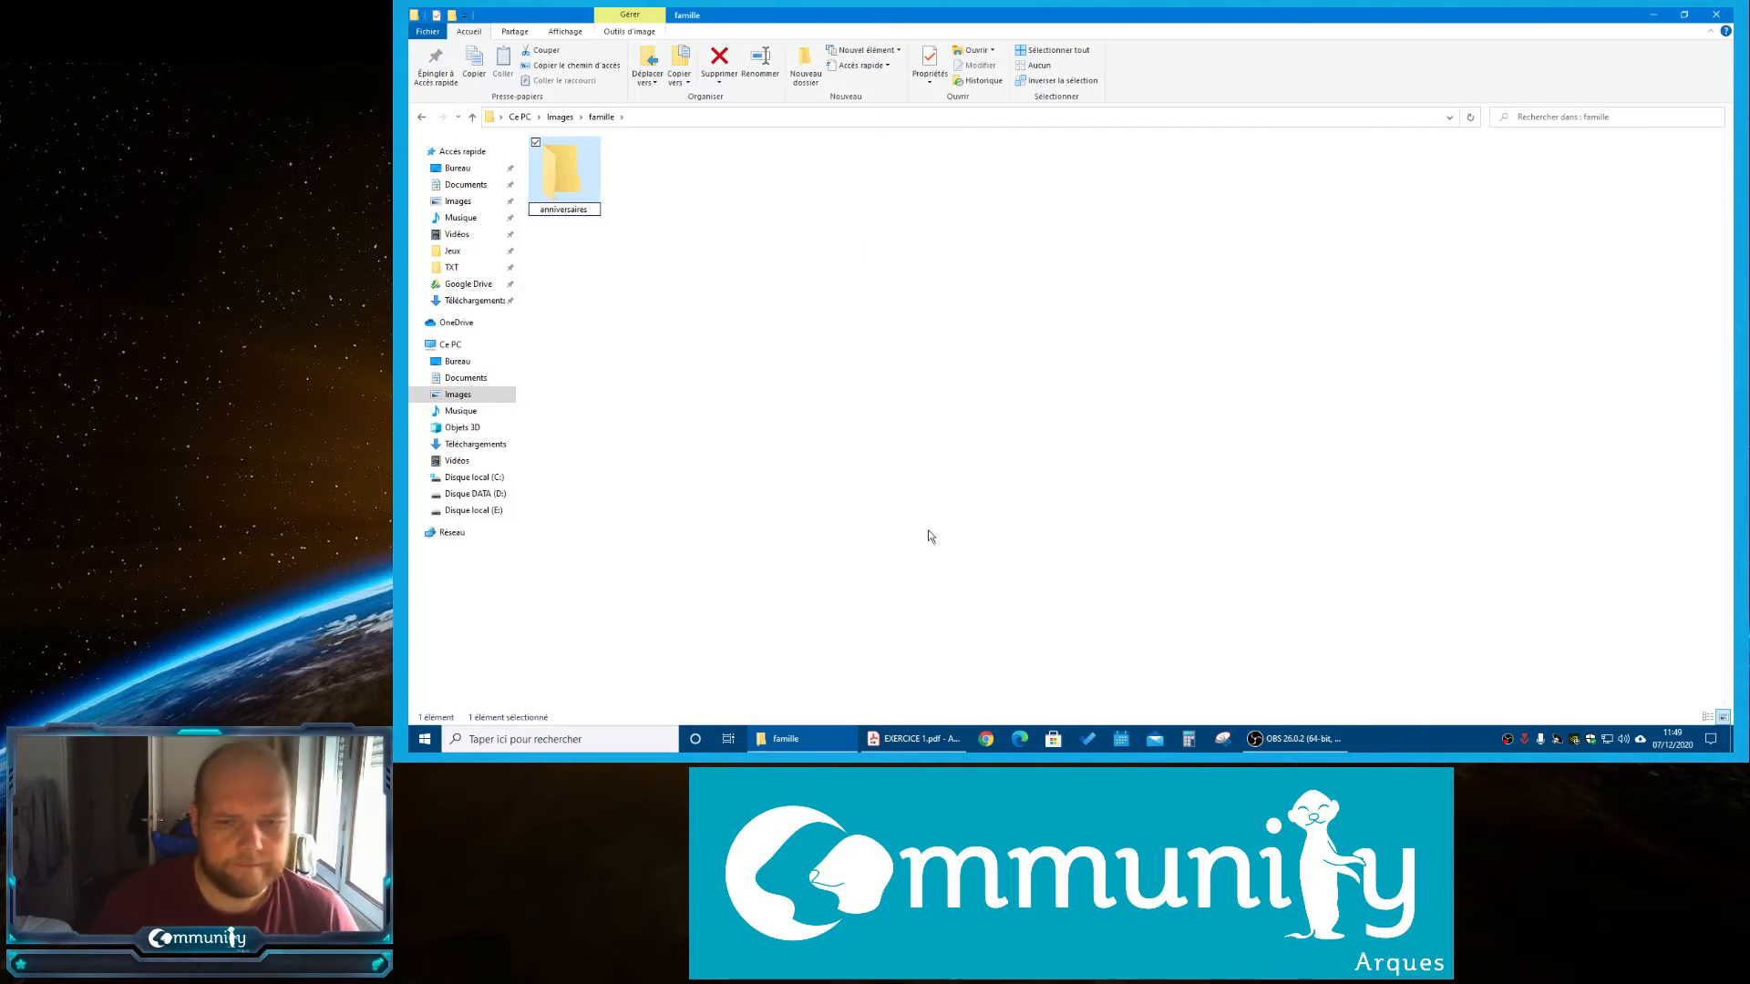
pyautogui.click(917, 752)
pyautogui.click(917, 752)
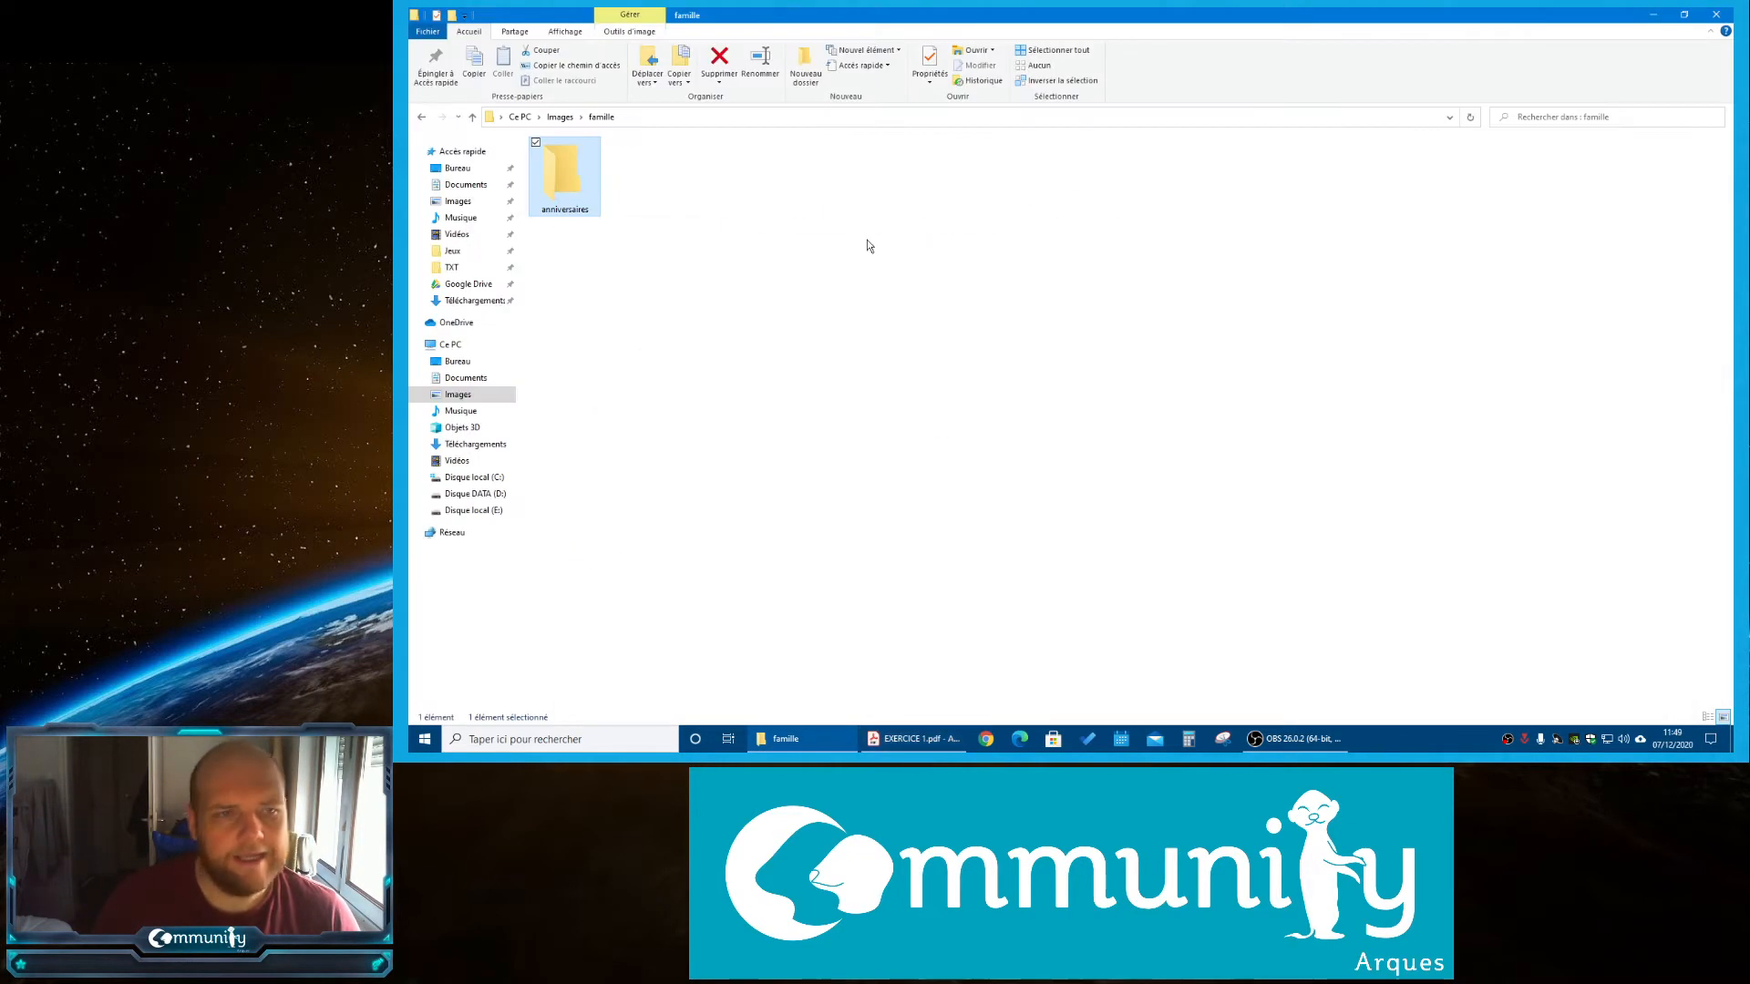
# Create a second folder named "mariages" inside the famille folder
pyautogui.click(805, 69)
pyautogui.write('maria')
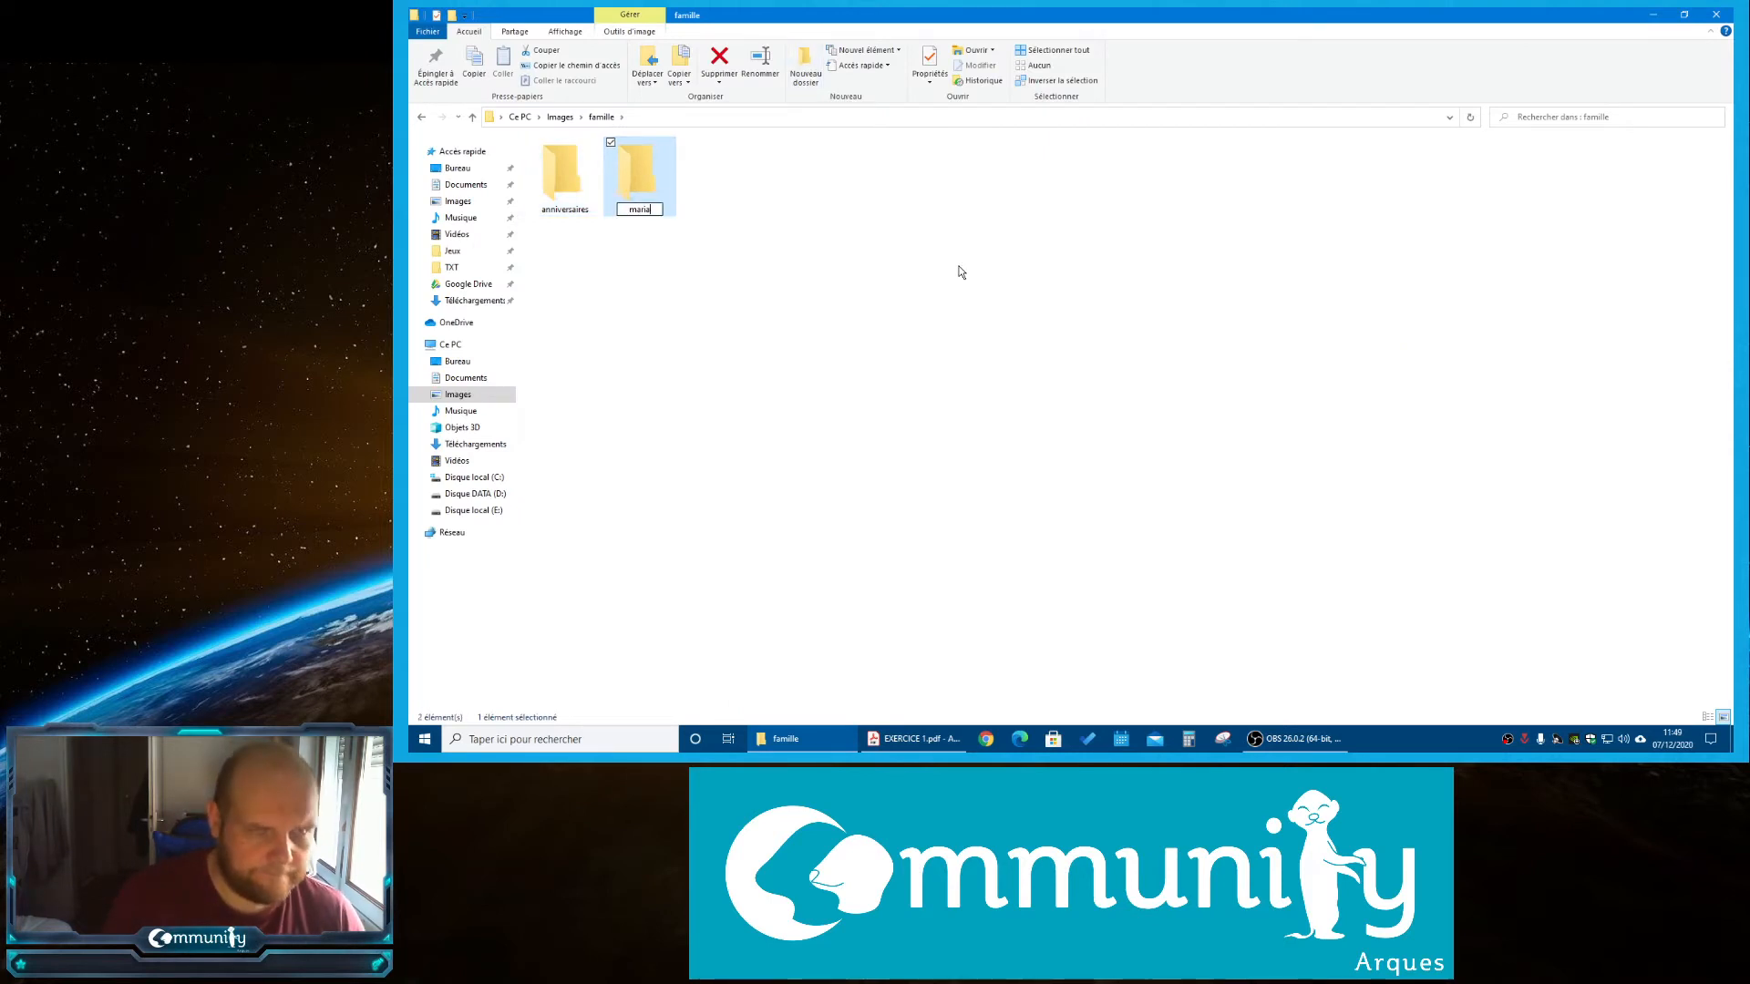
pyautogui.write('ges')
pyautogui.press('Return')
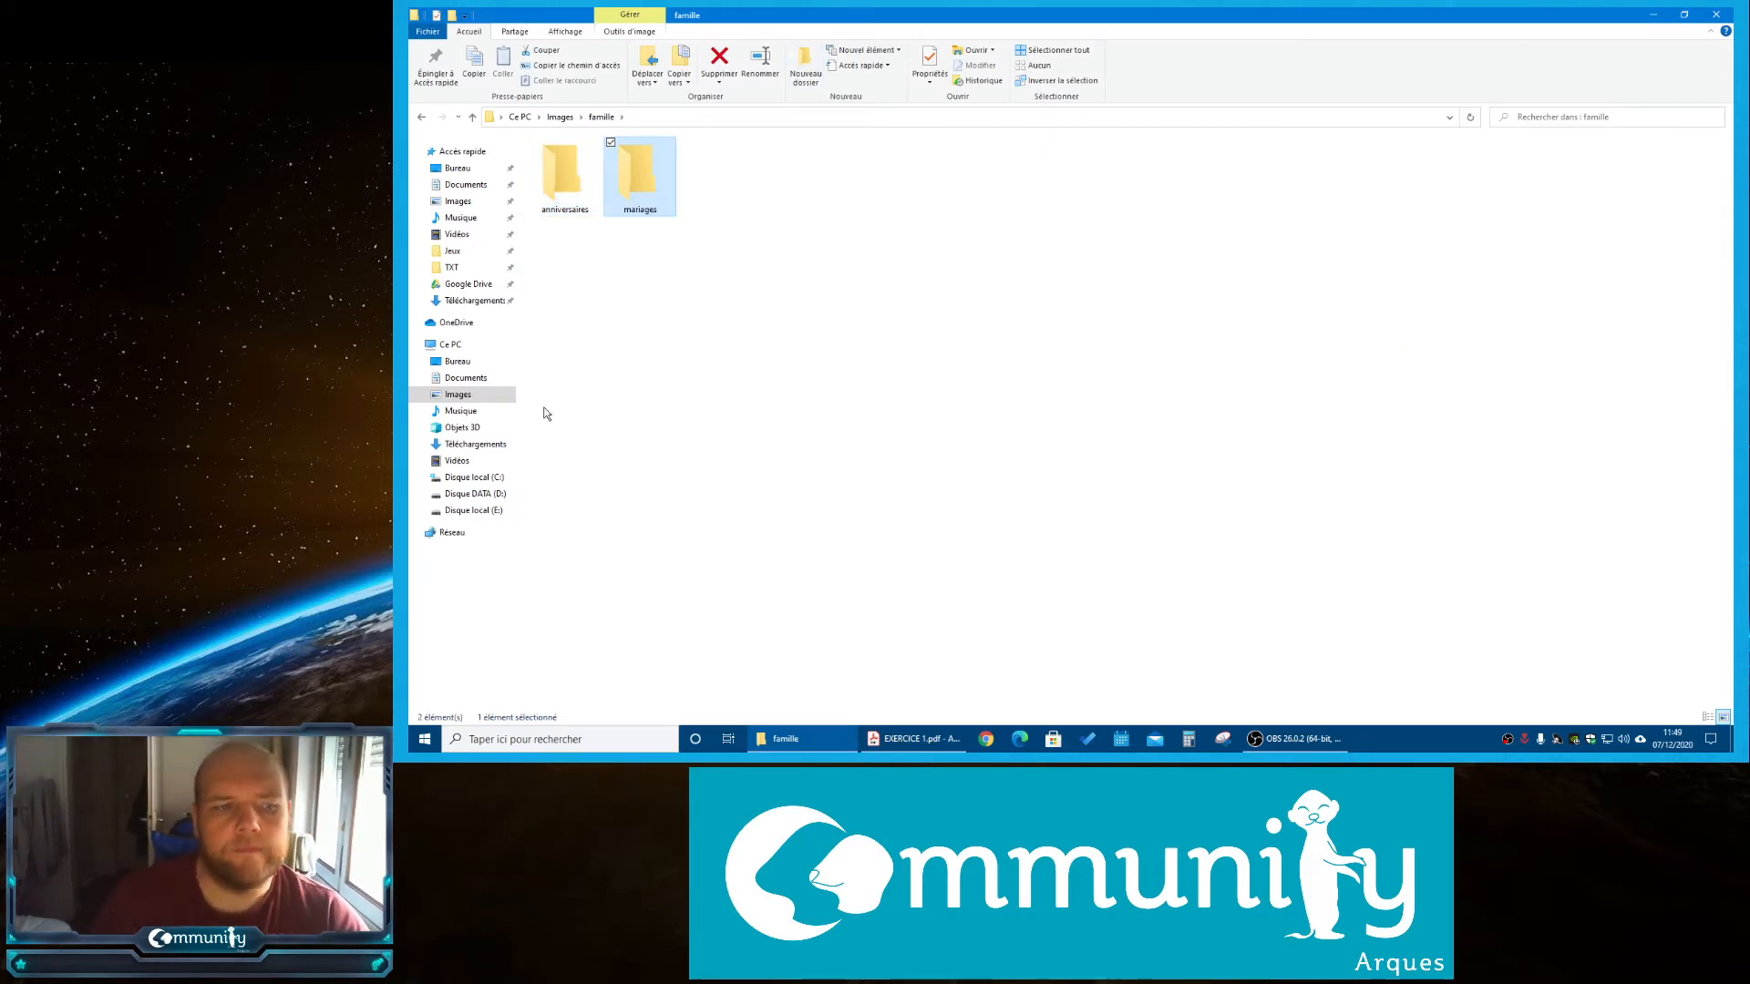
# Expand Images, famille and voyage in the folder tree and delete the extra 2017 folder from voyage
pyautogui.click(422, 395)
pyautogui.click(427, 444)
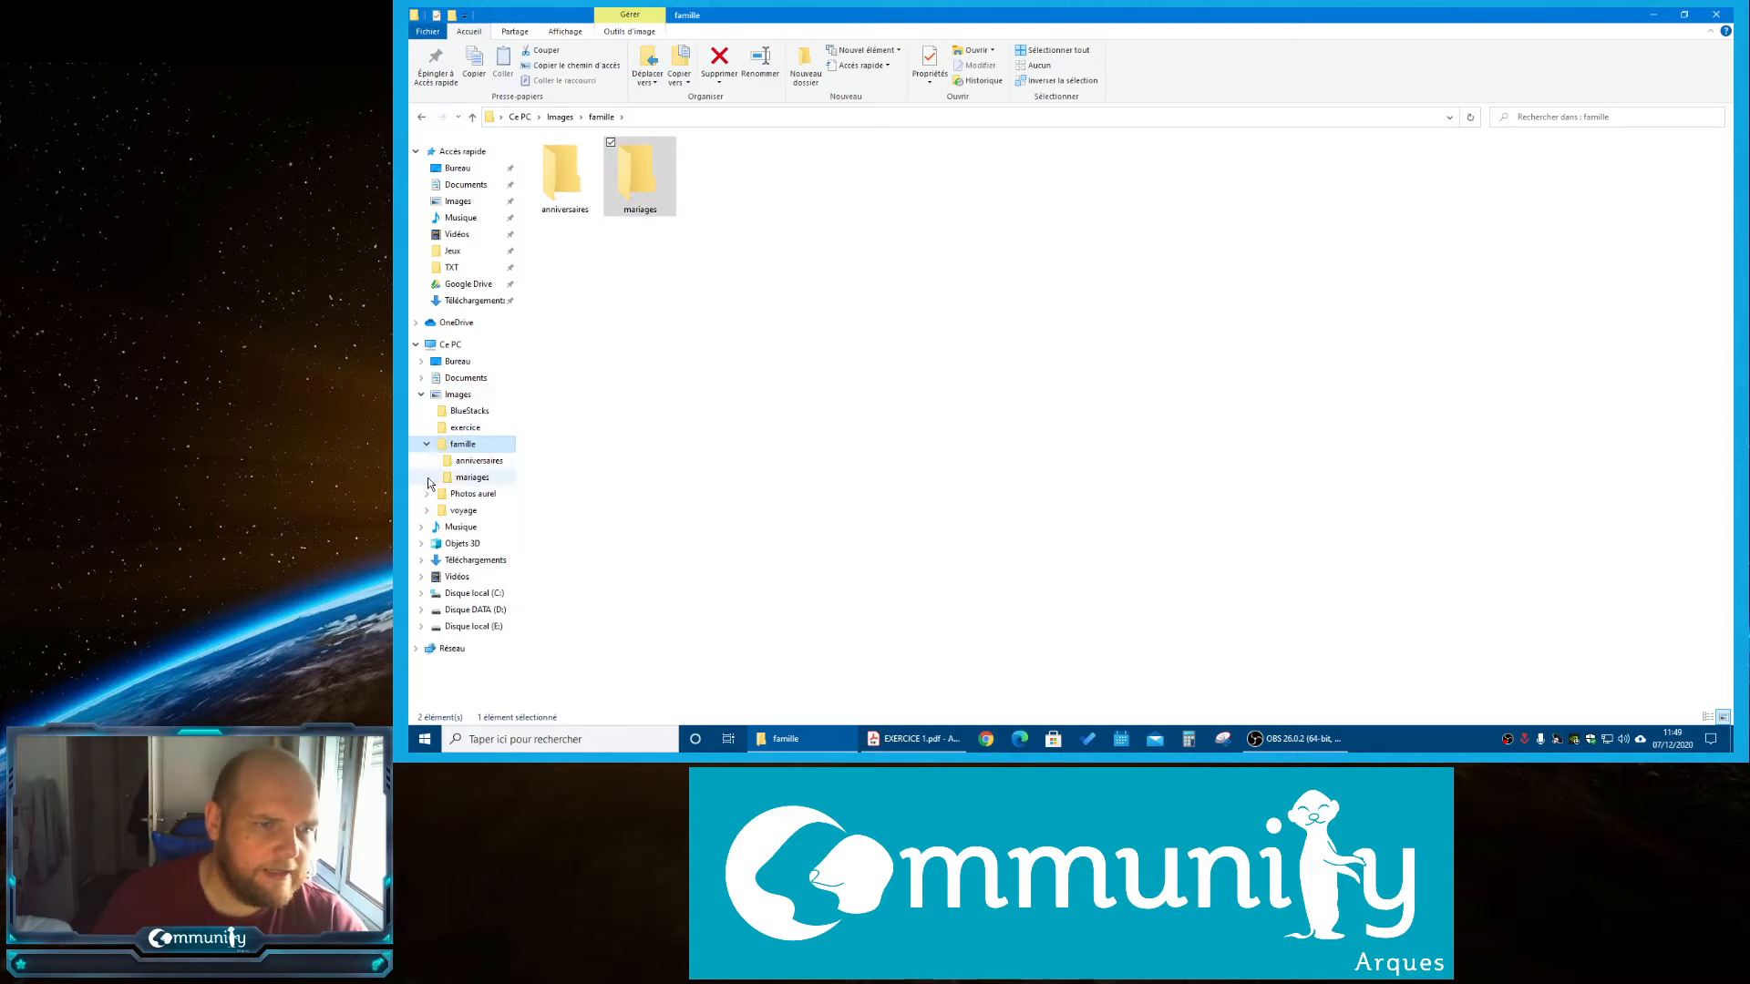
pyautogui.click(427, 511)
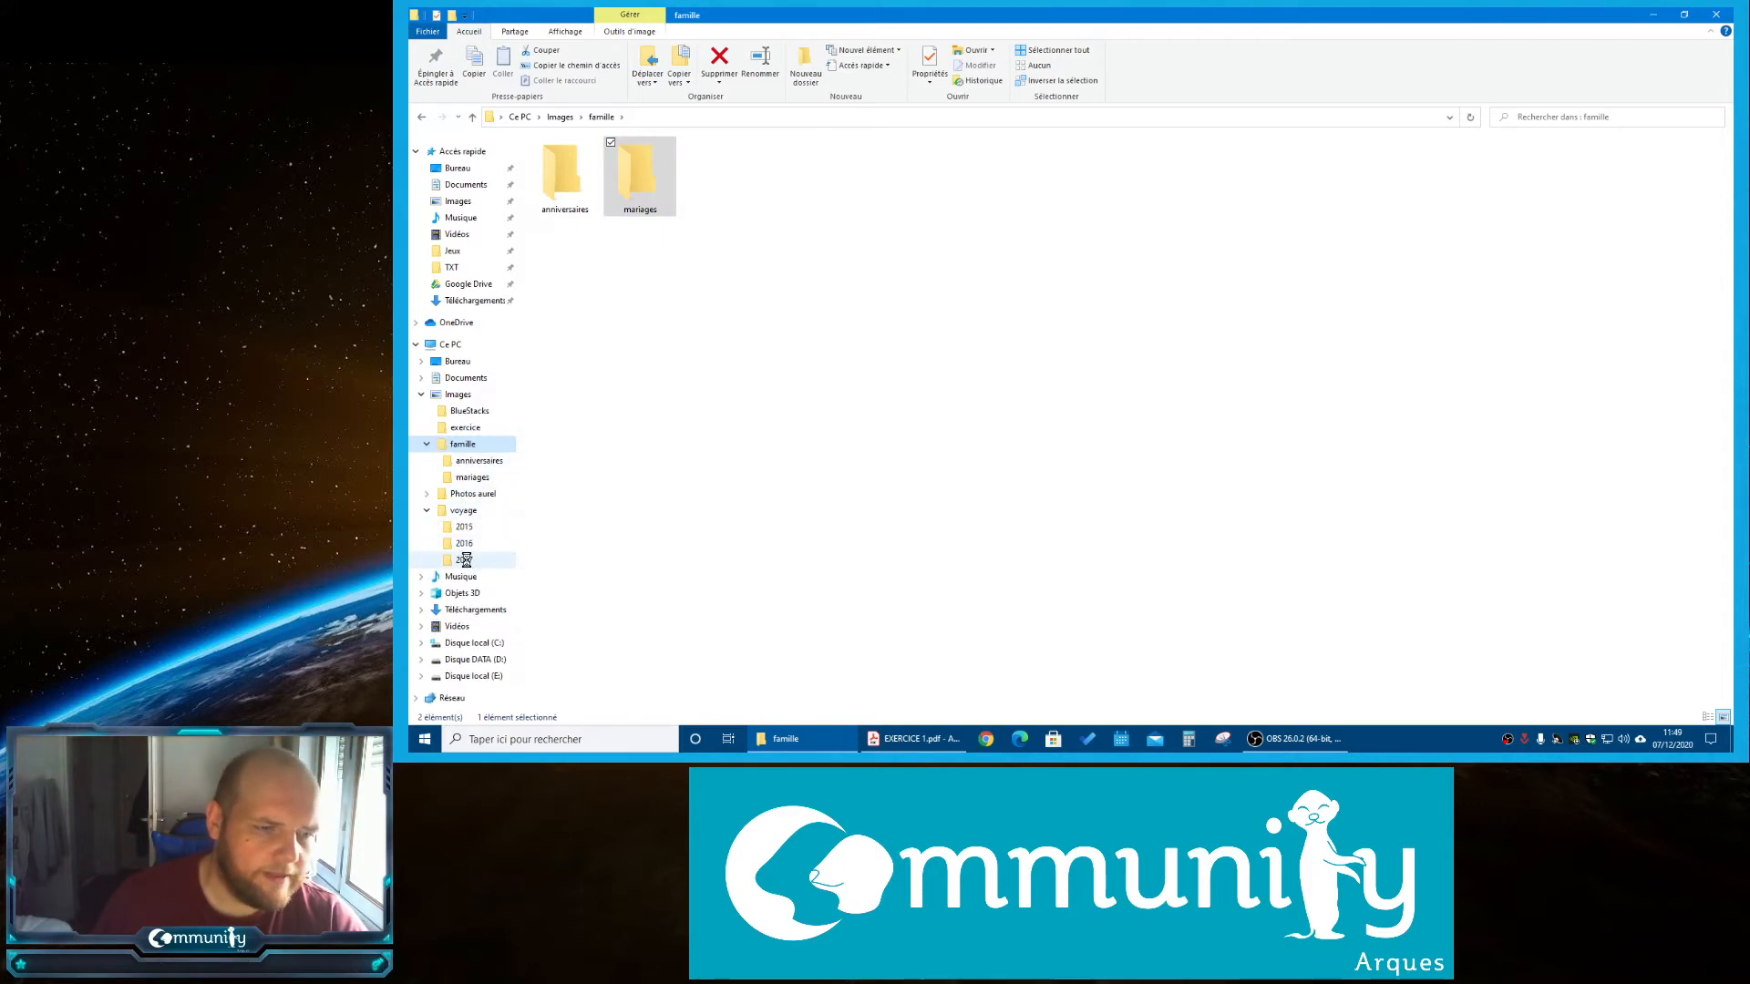
pyautogui.rightClick(465, 560)
pyautogui.click(516, 507)
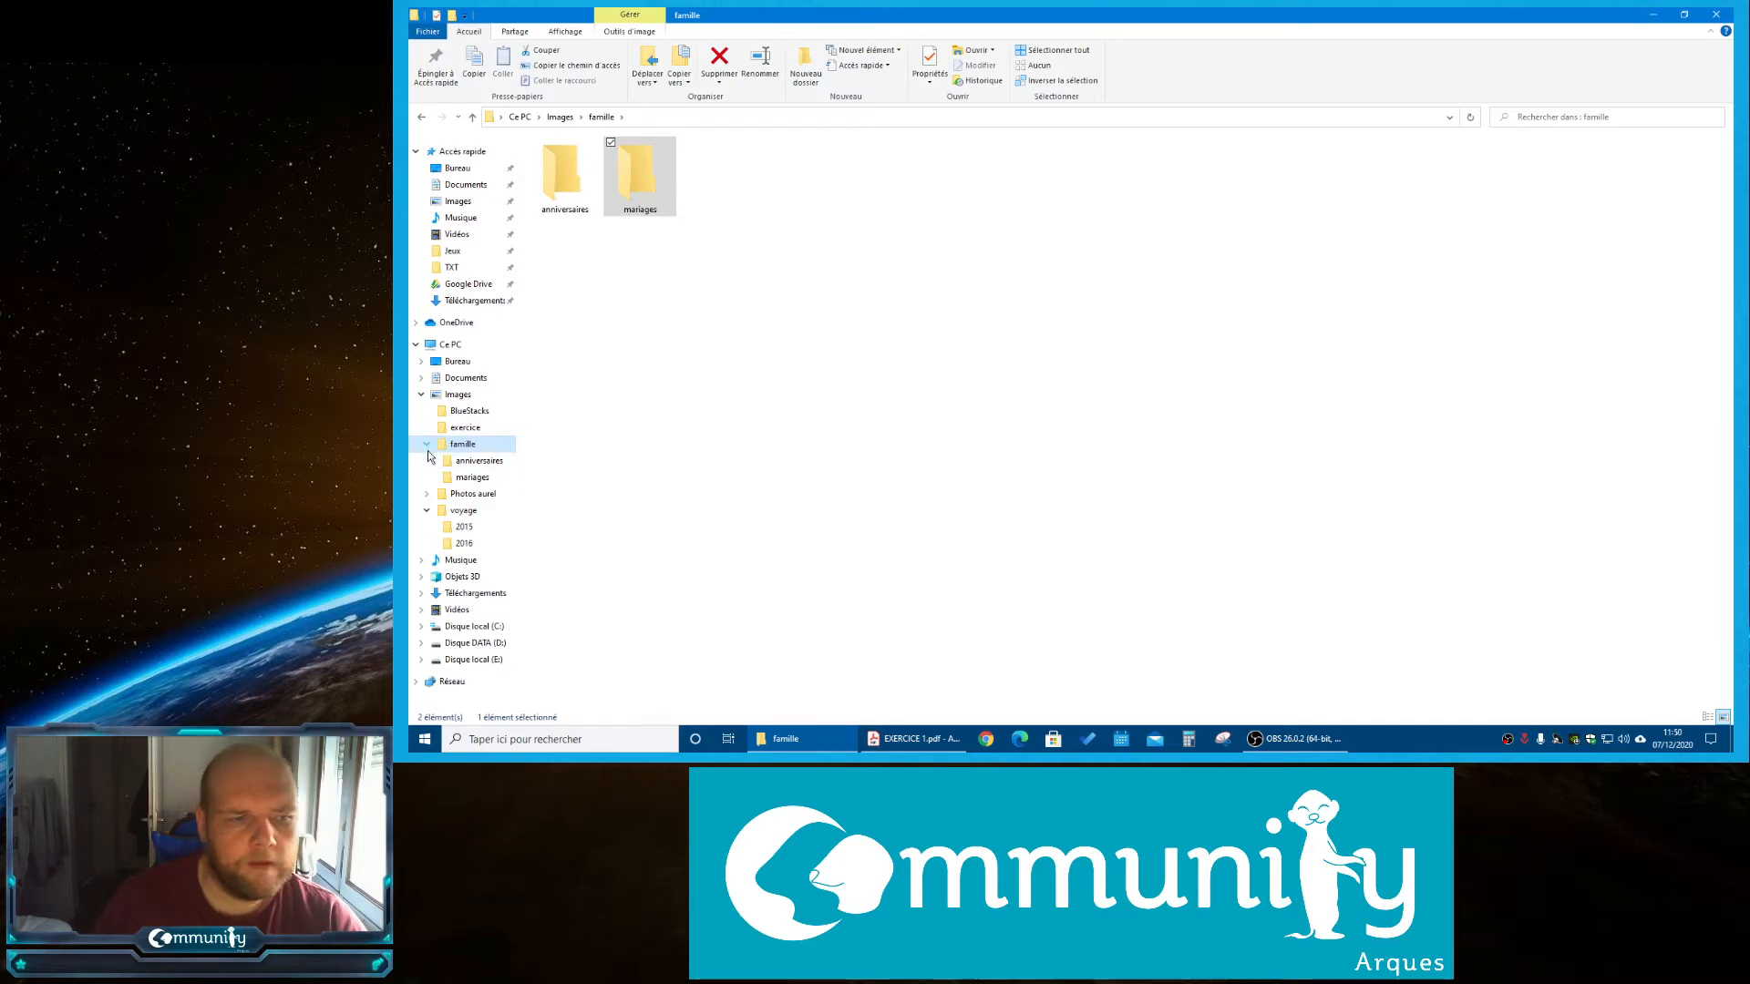
# Collapse Images in the folder tree and review the Documents, Cours and Privé levels of the target structure in the EXERCICE 1 PDF
pyautogui.click(420, 396)
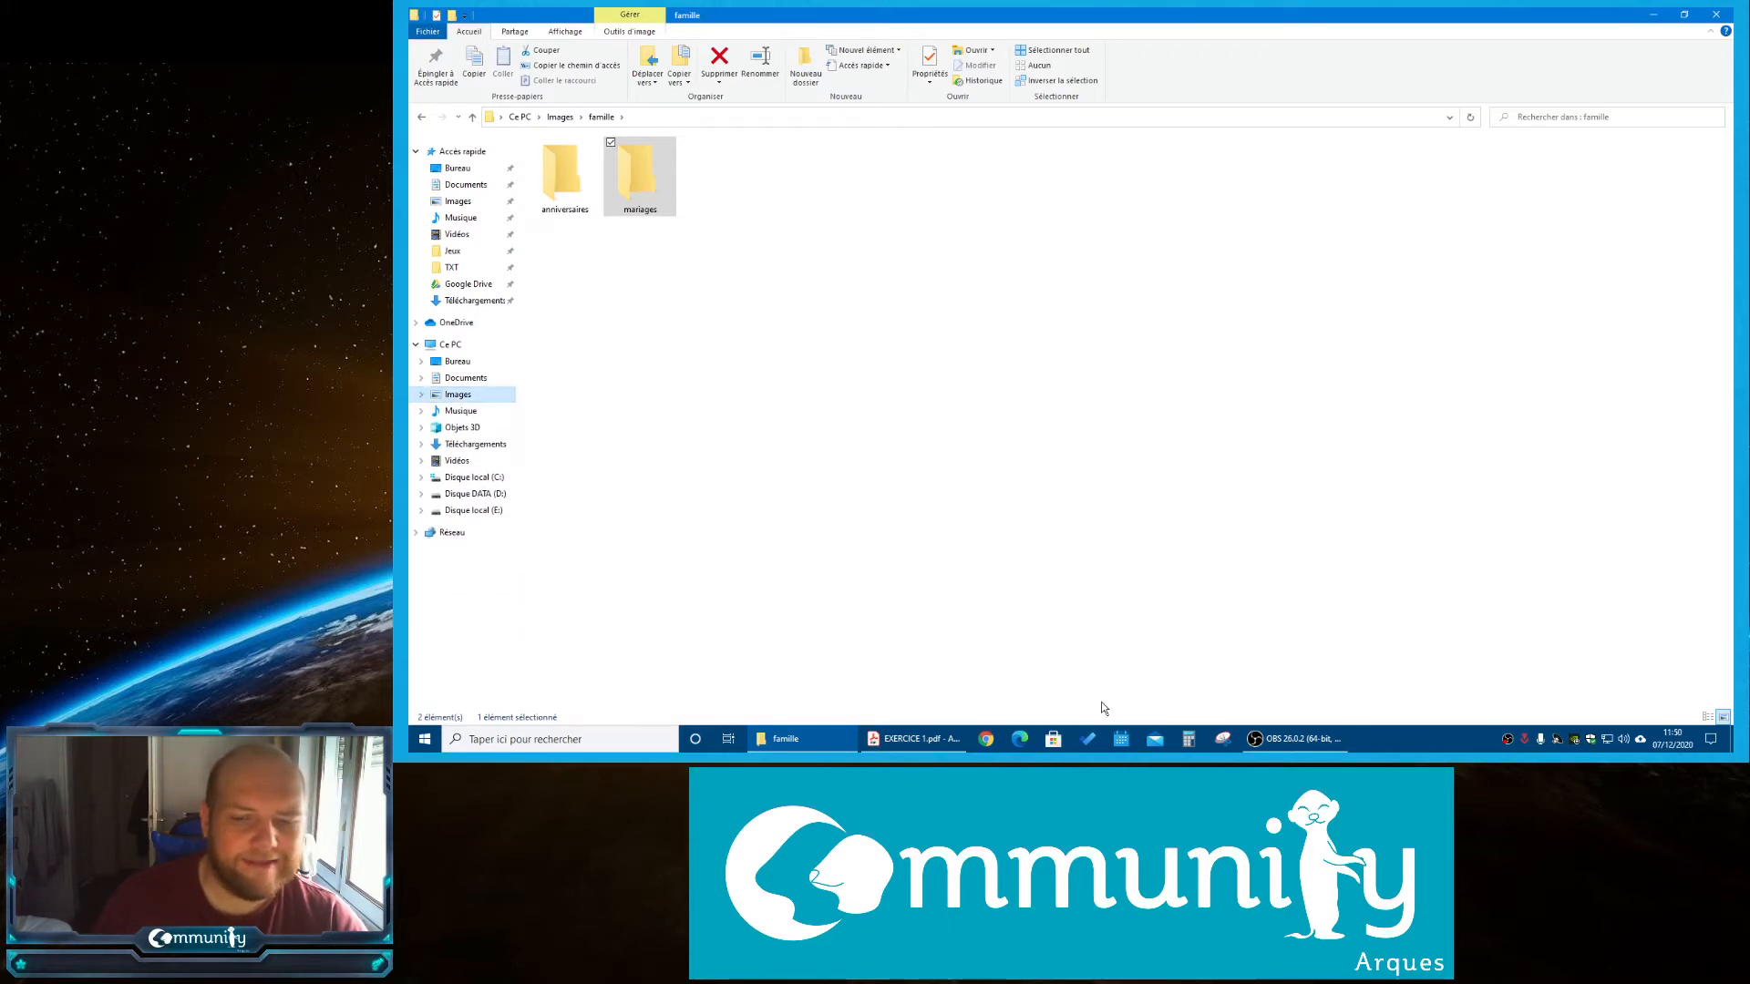
pyautogui.click(911, 739)
pyautogui.scroll(-3, 1135, 449)
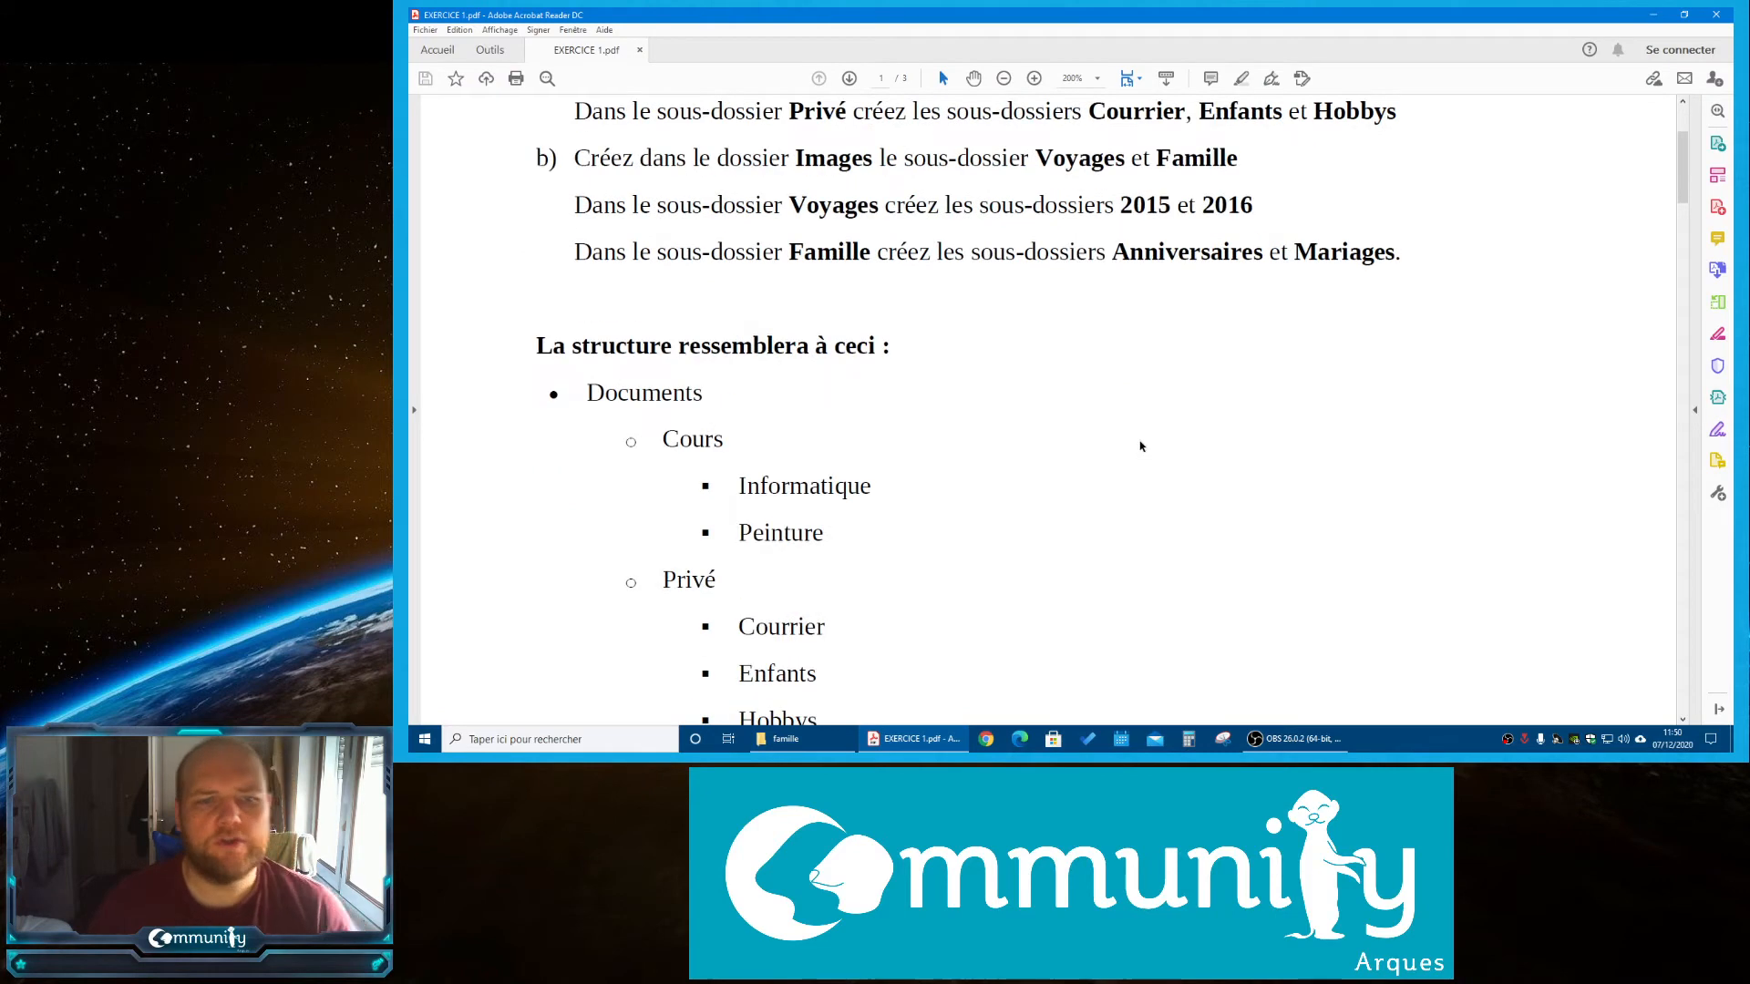
pyautogui.scroll(-3, 1138, 451)
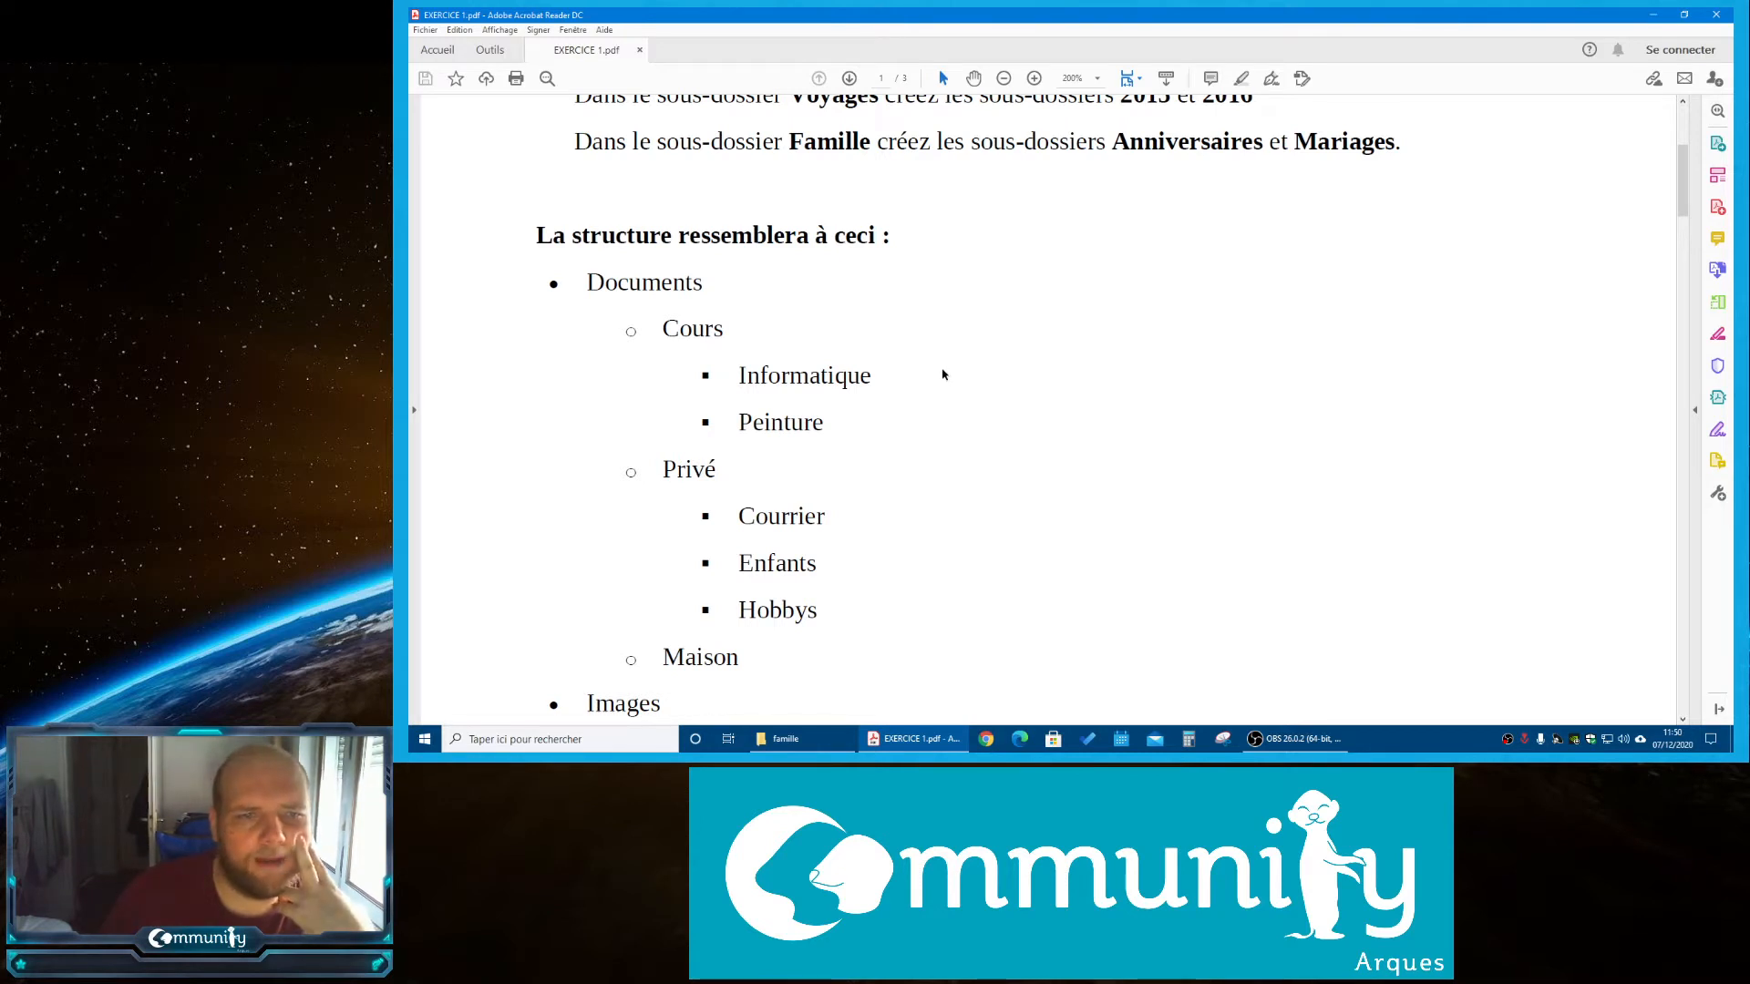
pyautogui.scroll(-3, 943, 375)
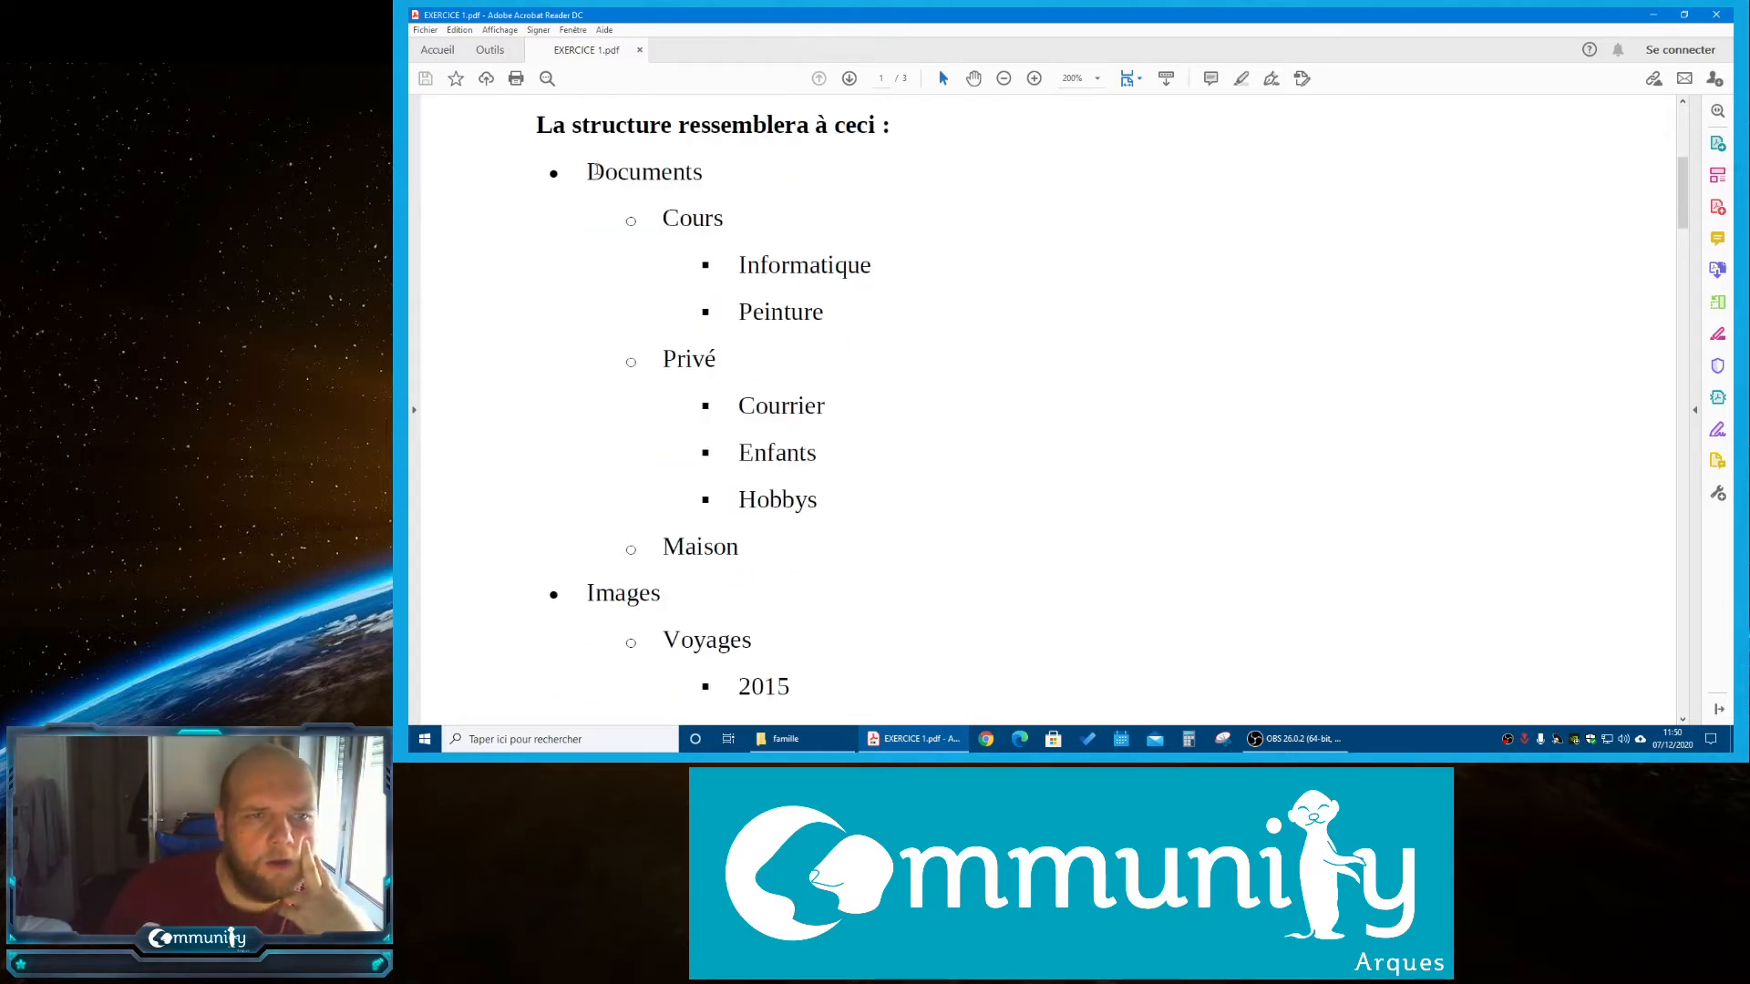
pyautogui.moveTo(588, 171); pyautogui.dragTo(706, 173)
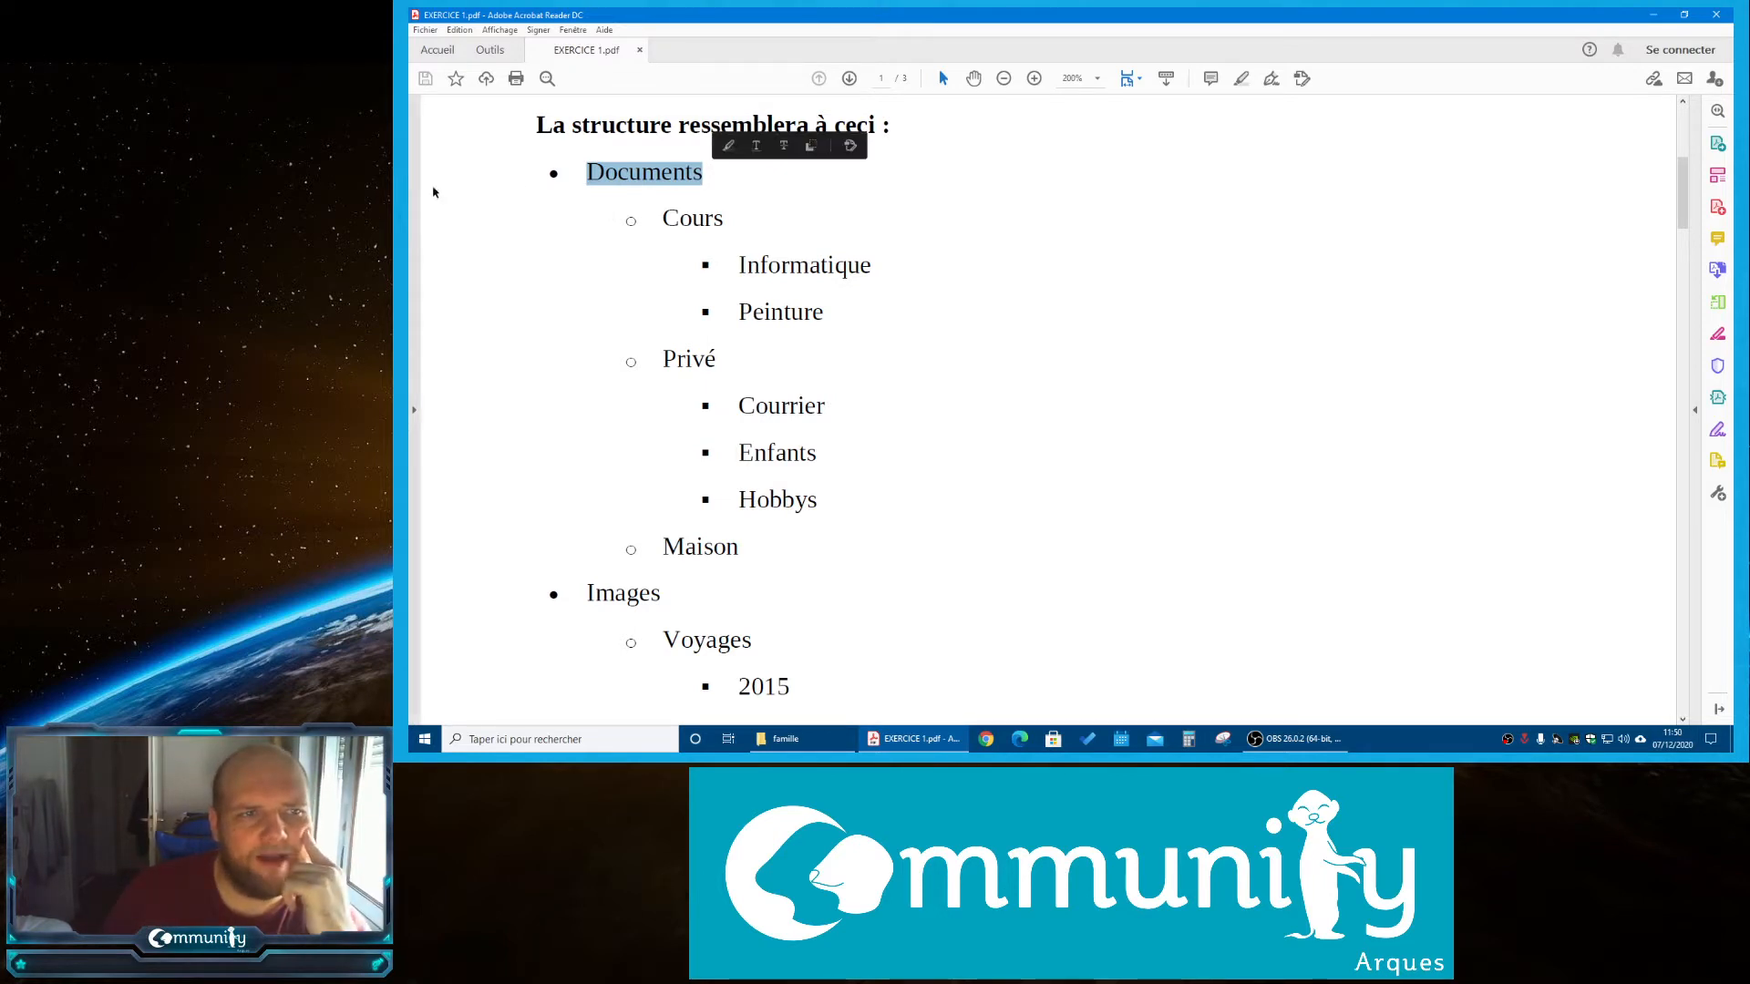
pyautogui.moveTo(594, 179)
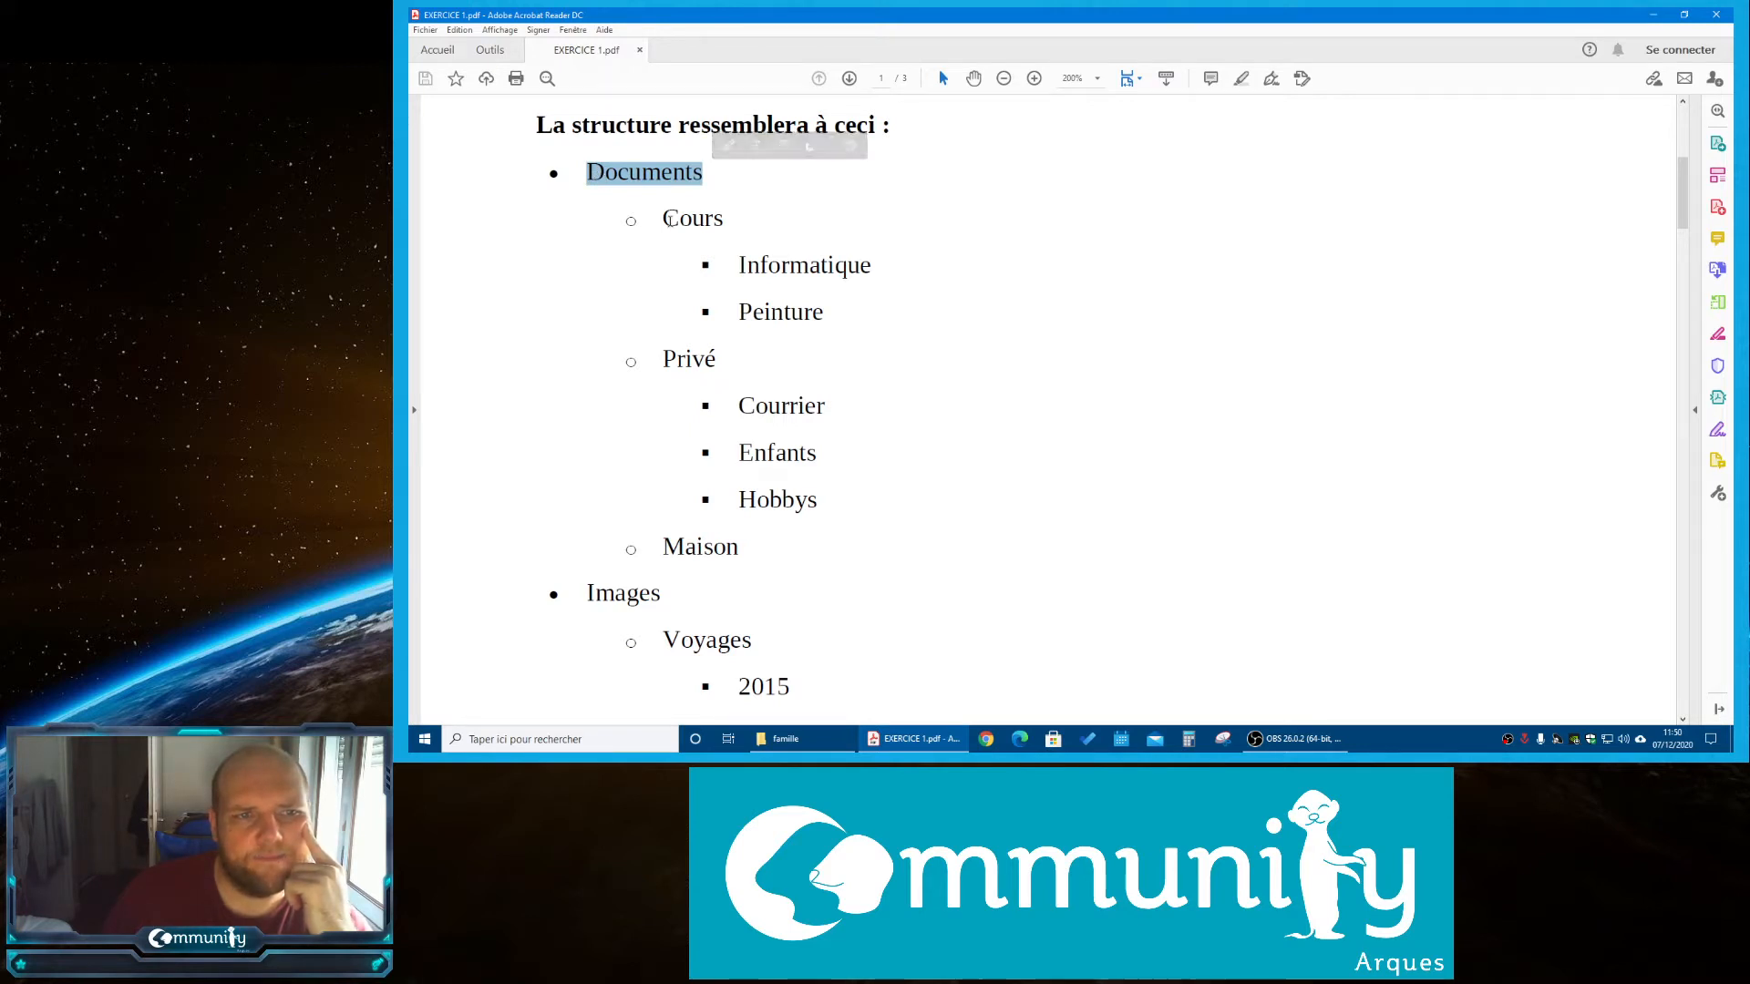
pyautogui.moveTo(665, 219); pyautogui.dragTo(726, 224)
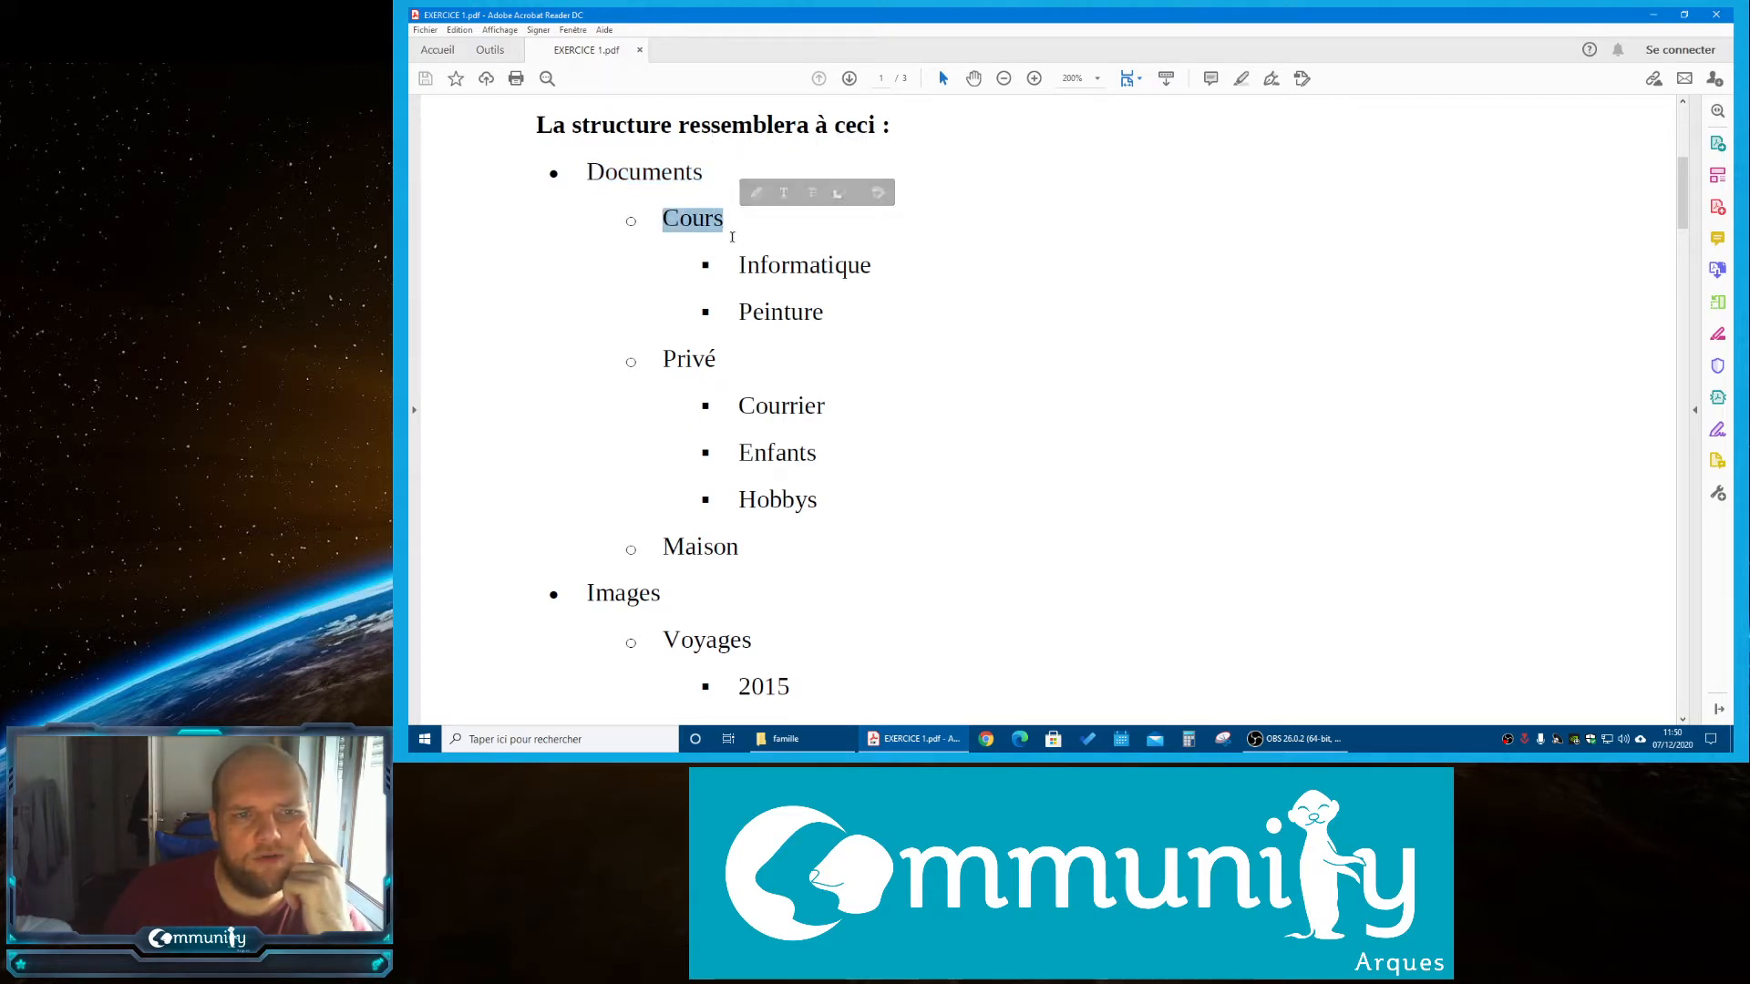
pyautogui.moveTo(738, 265); pyautogui.dragTo(859, 324)
pyautogui.click(856, 326)
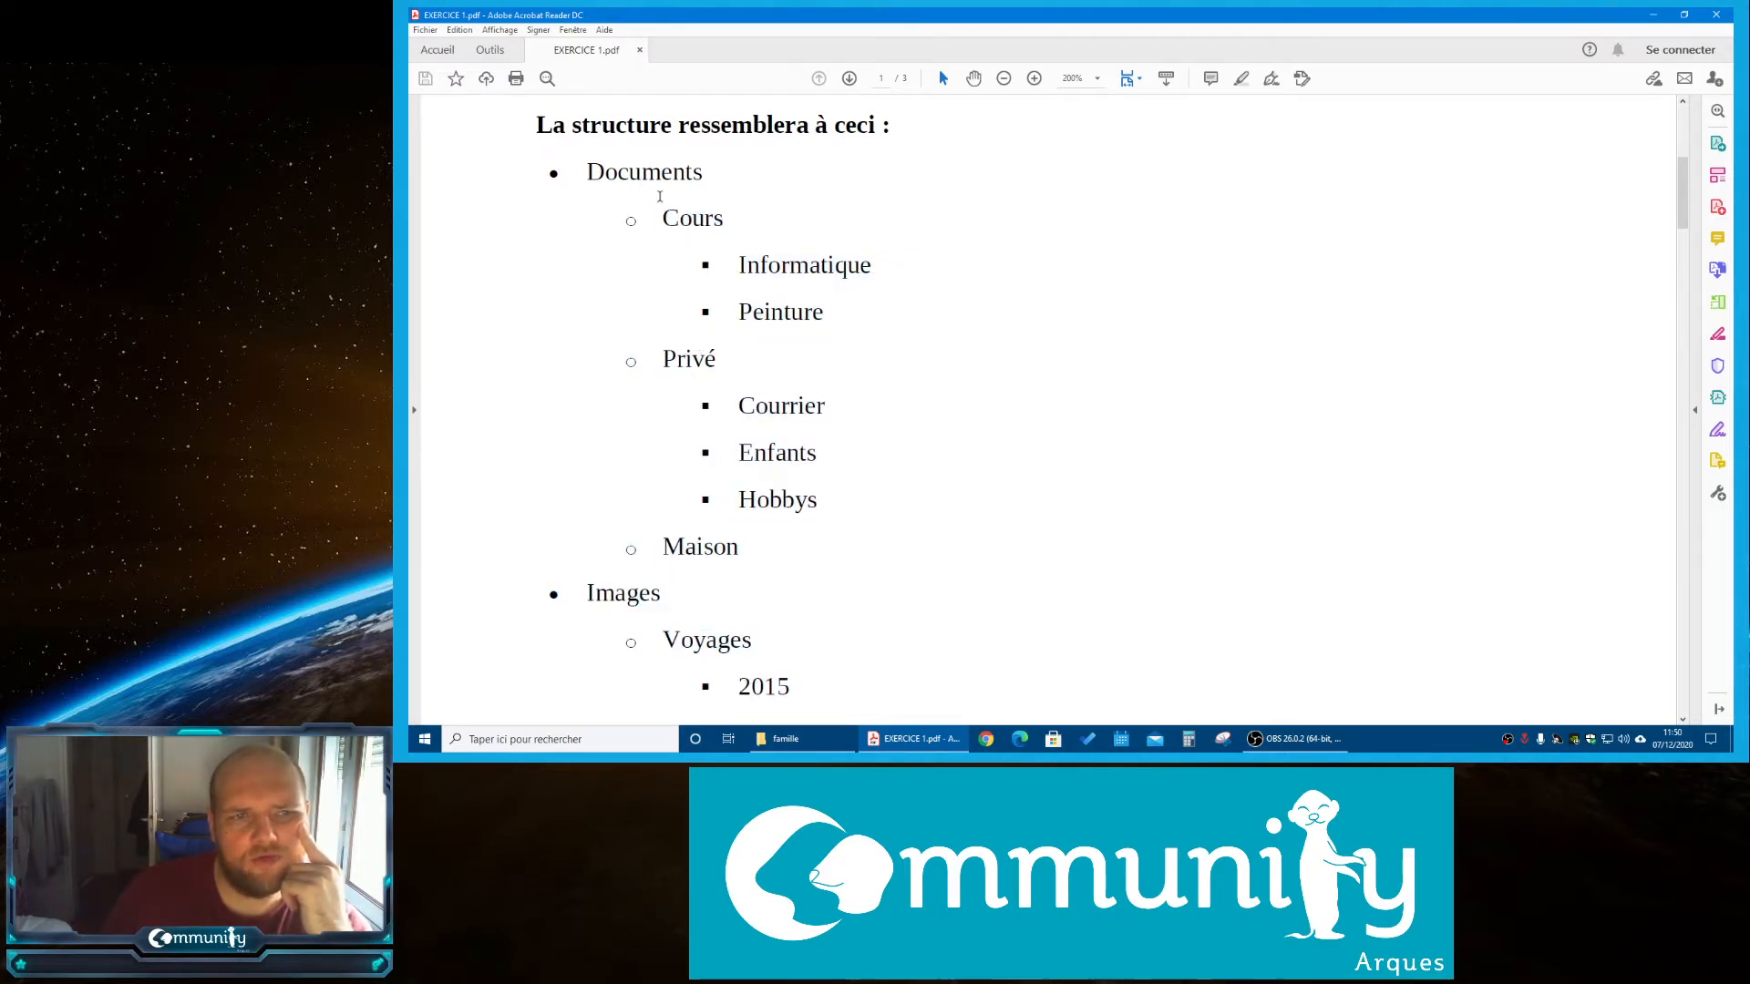
pyautogui.moveTo(662, 365)
pyautogui.mouseDown()
pyautogui.moveTo(718, 363)
pyautogui.moveTo(736, 406)
pyautogui.moveTo(848, 477)
pyautogui.mouseUp()
pyautogui.click(775, 427)
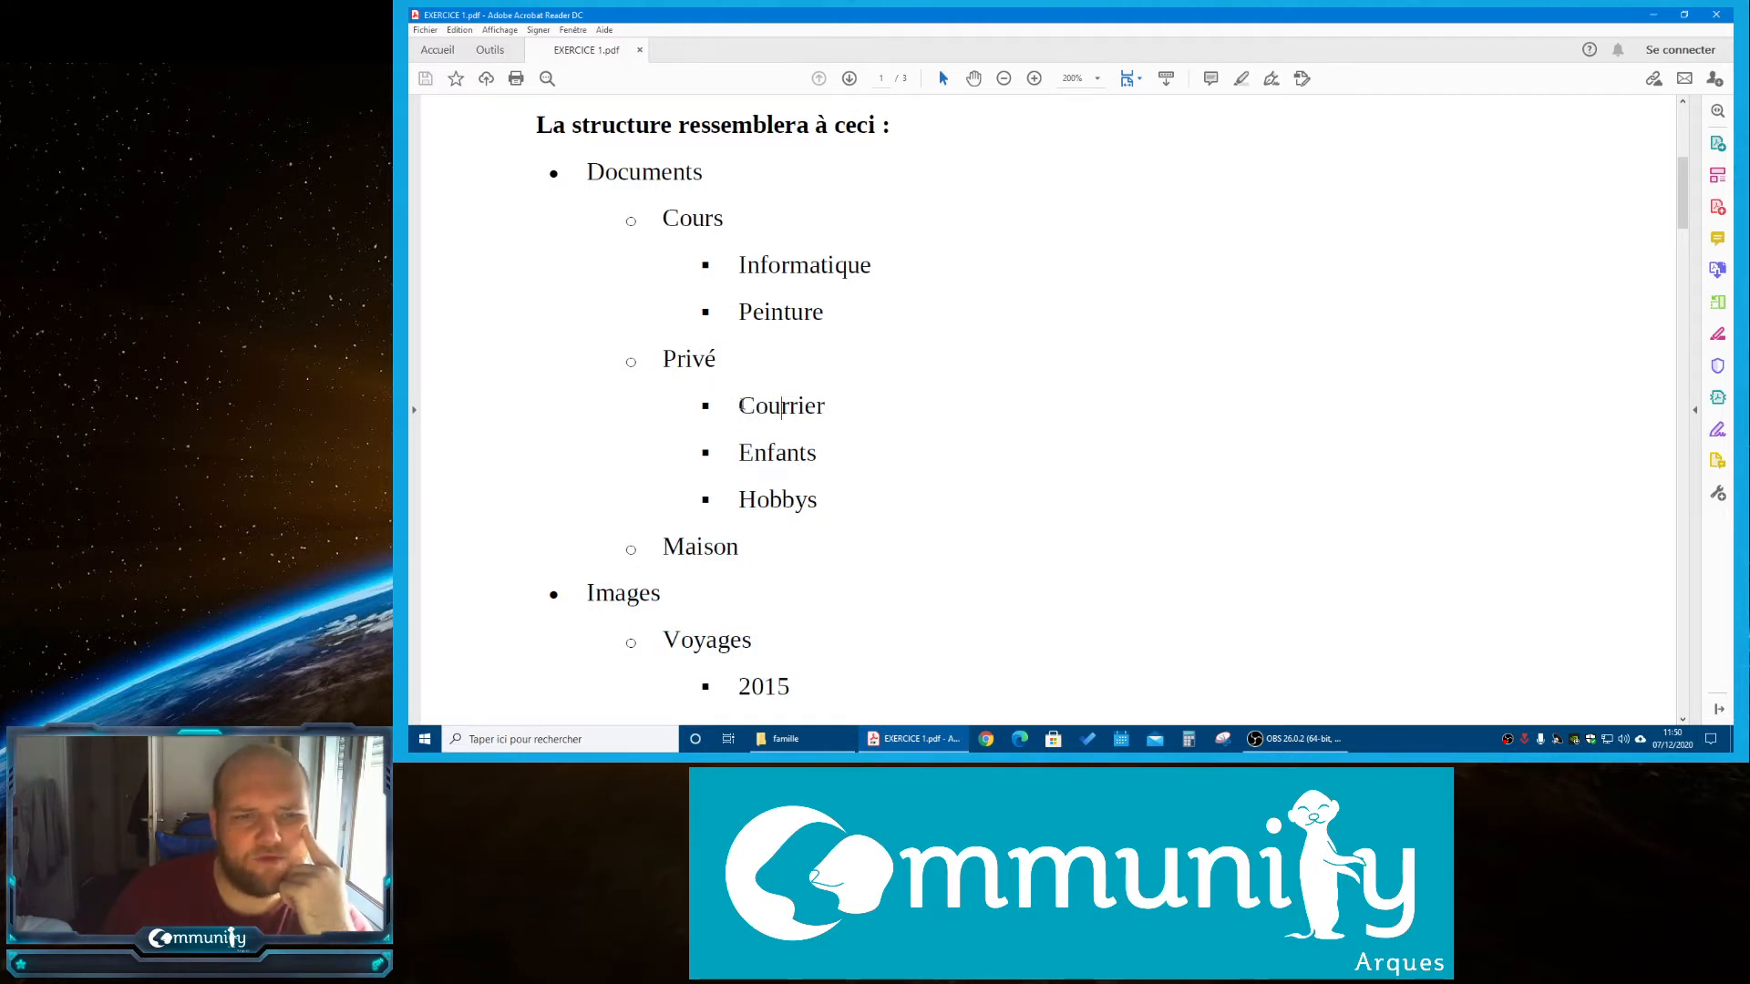
pyautogui.moveTo(738, 405)
pyautogui.mouseDown()
pyautogui.moveTo(799, 407)
pyautogui.moveTo(816, 459)
pyautogui.mouseUp()
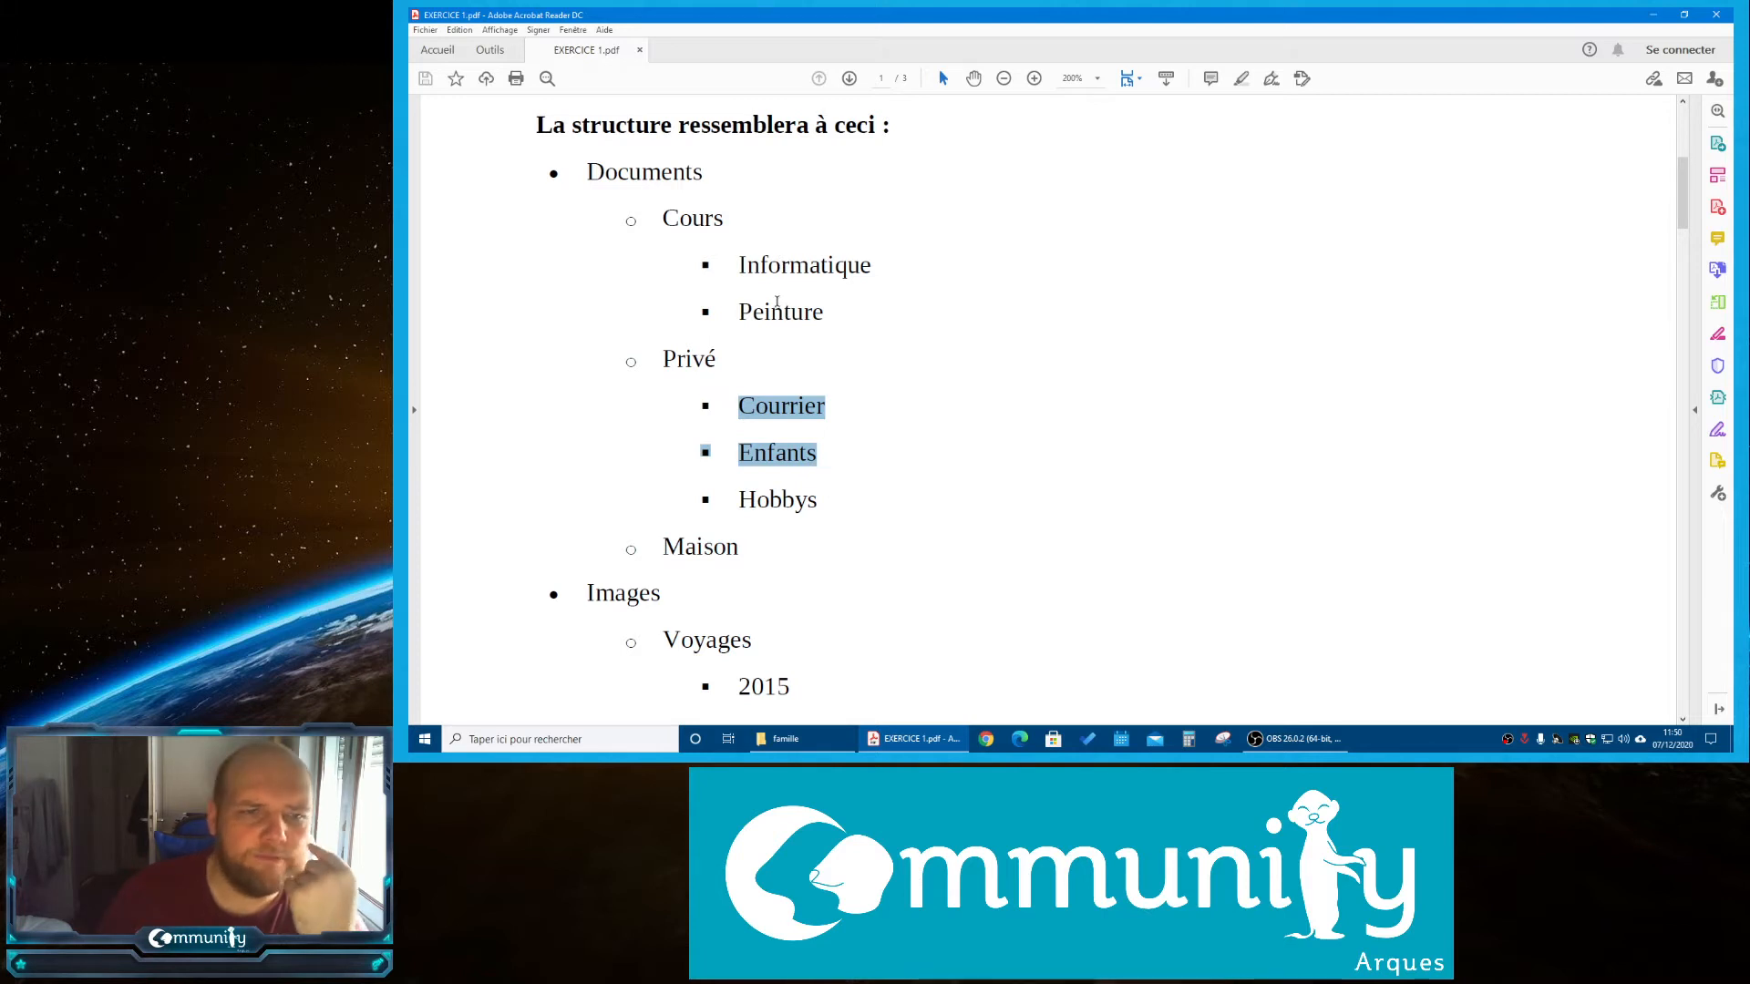
pyautogui.click(738, 360)
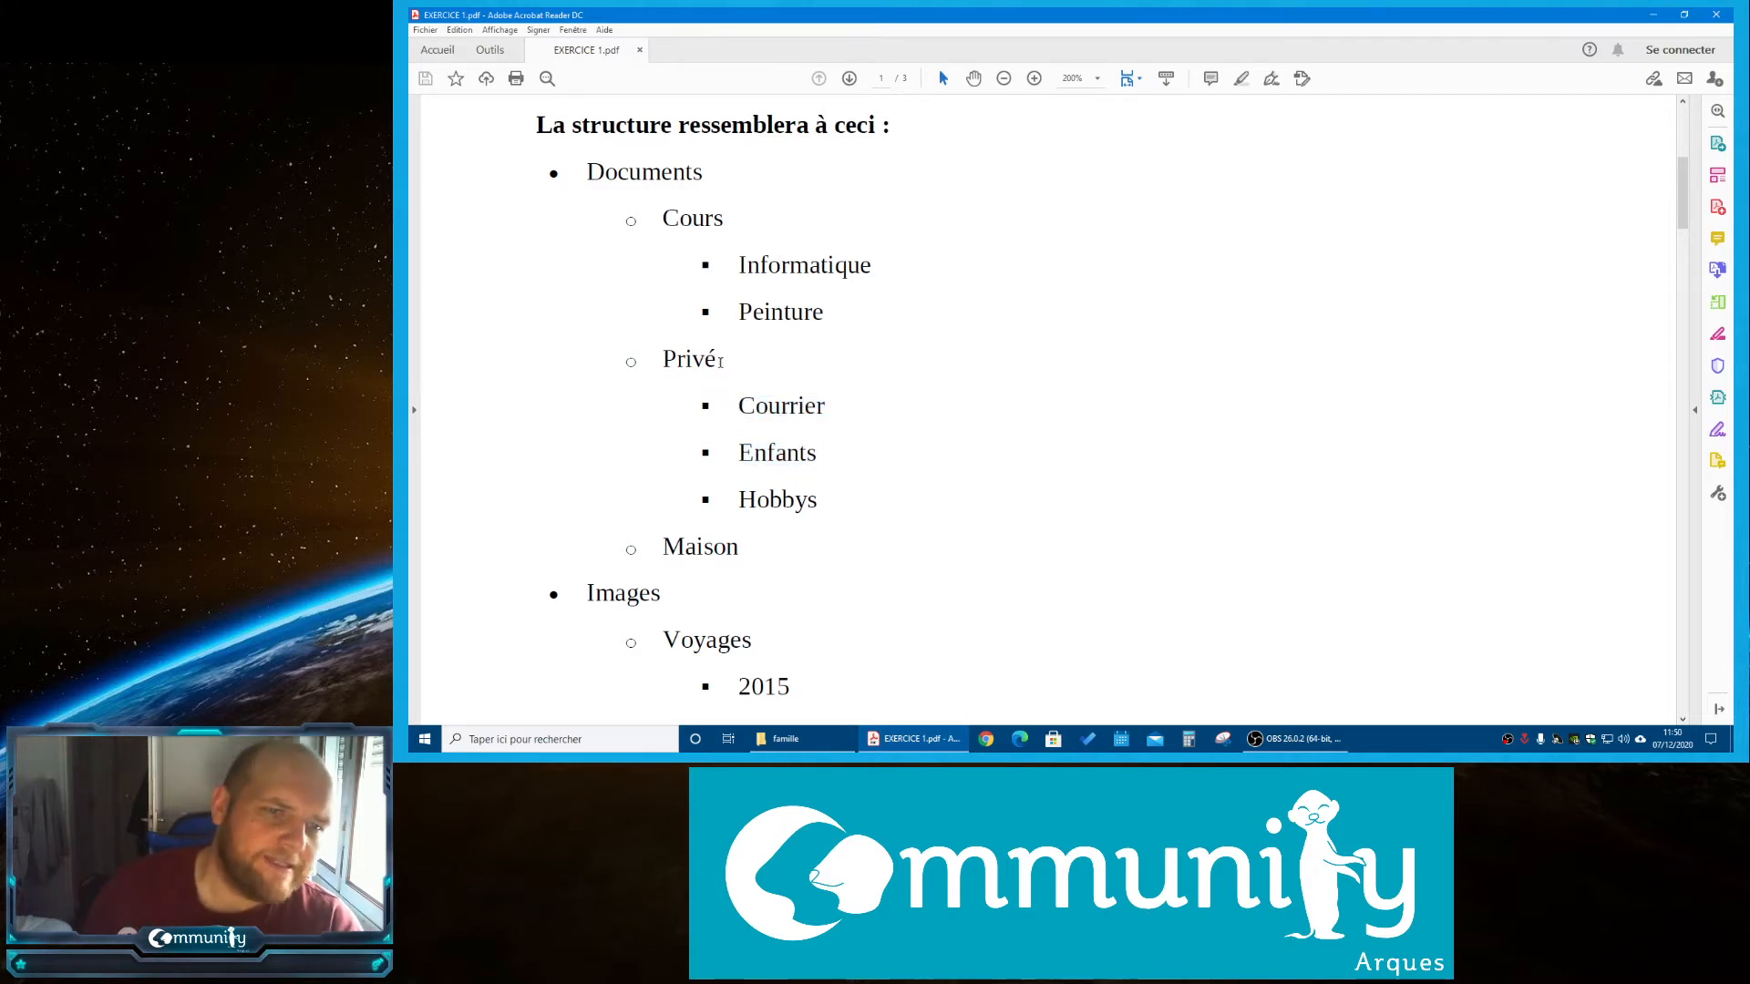
pyautogui.moveTo(718, 361); pyautogui.dragTo(662, 362)
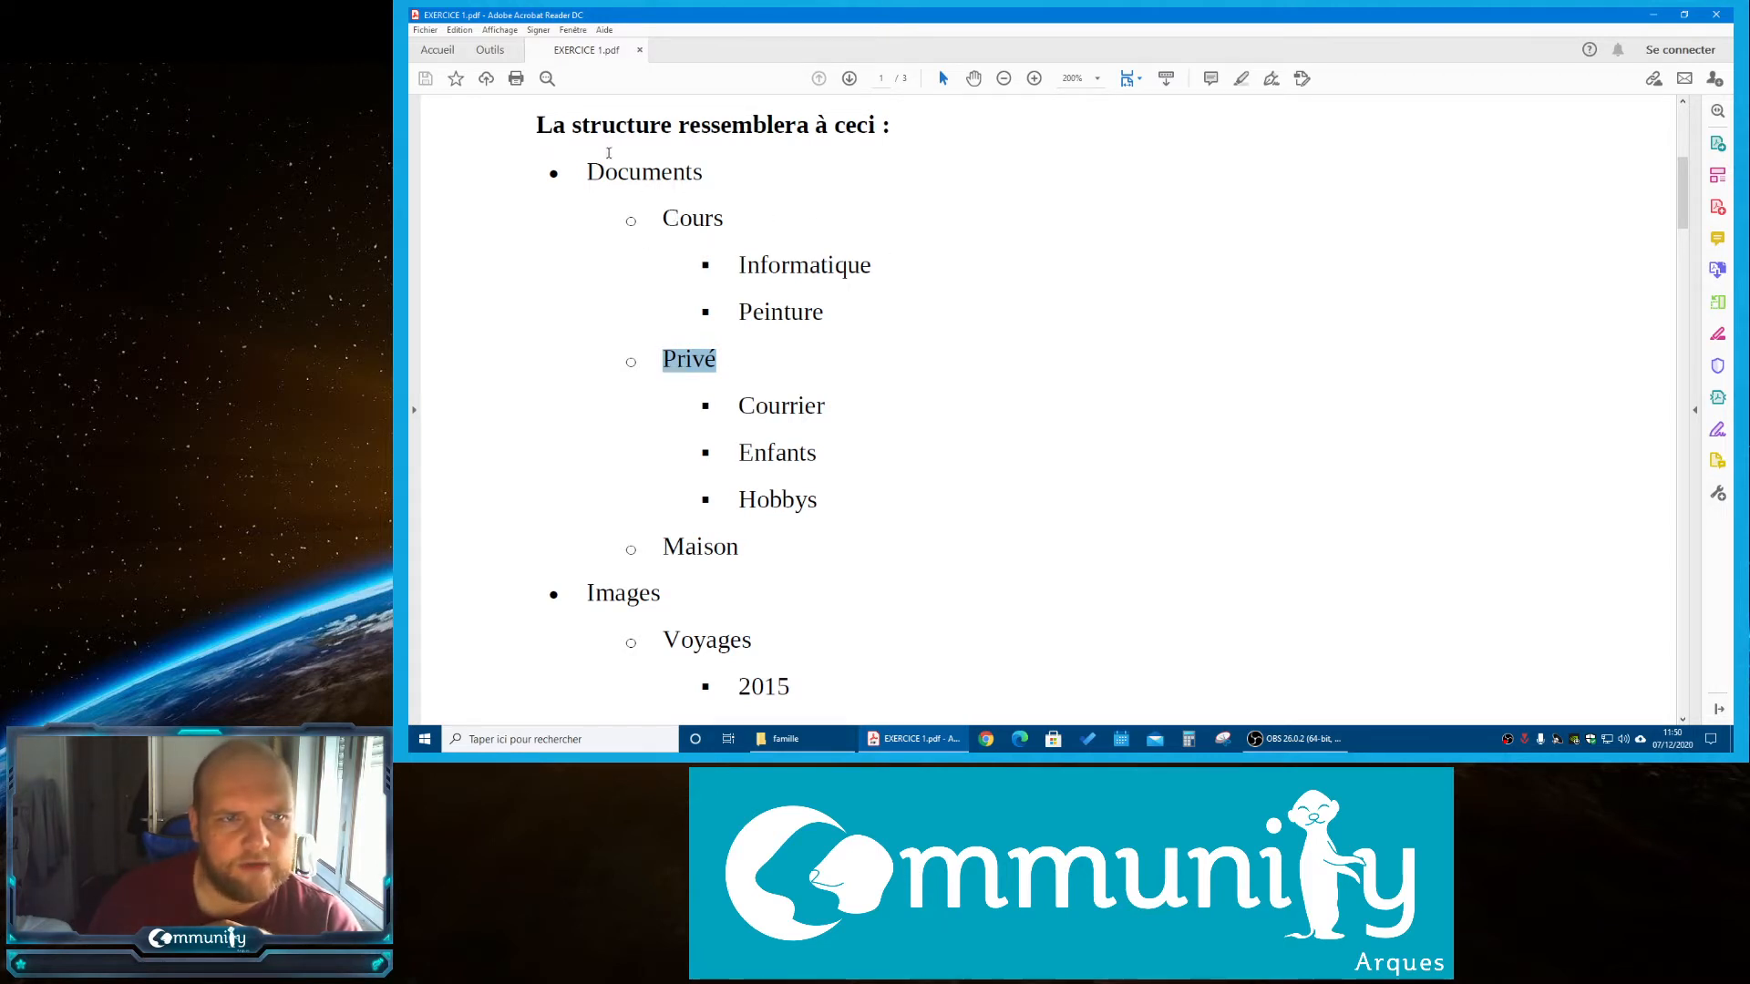
# Look through the Images part of the structure and read the EXERCICE 2 folder structure for Mes documents in the PDF
pyautogui.scroll(-5, 608, 153)
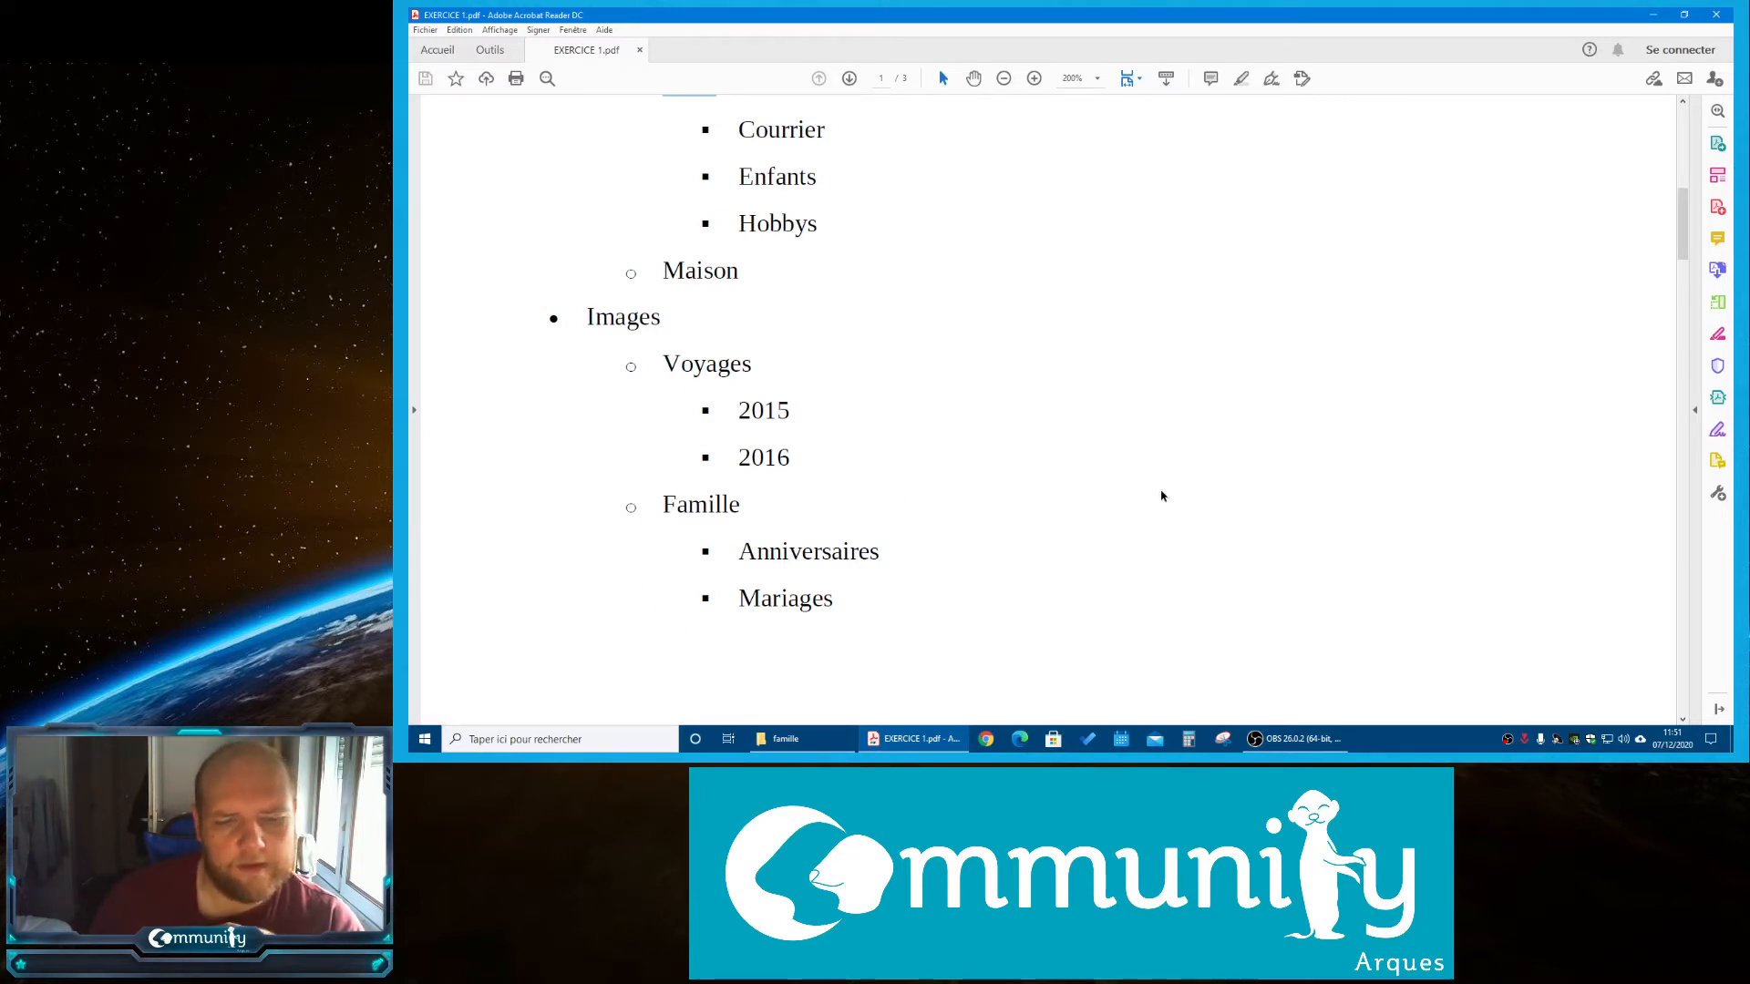
pyautogui.scroll(3, 1157, 506)
pyautogui.scroll(-15, 1158, 506)
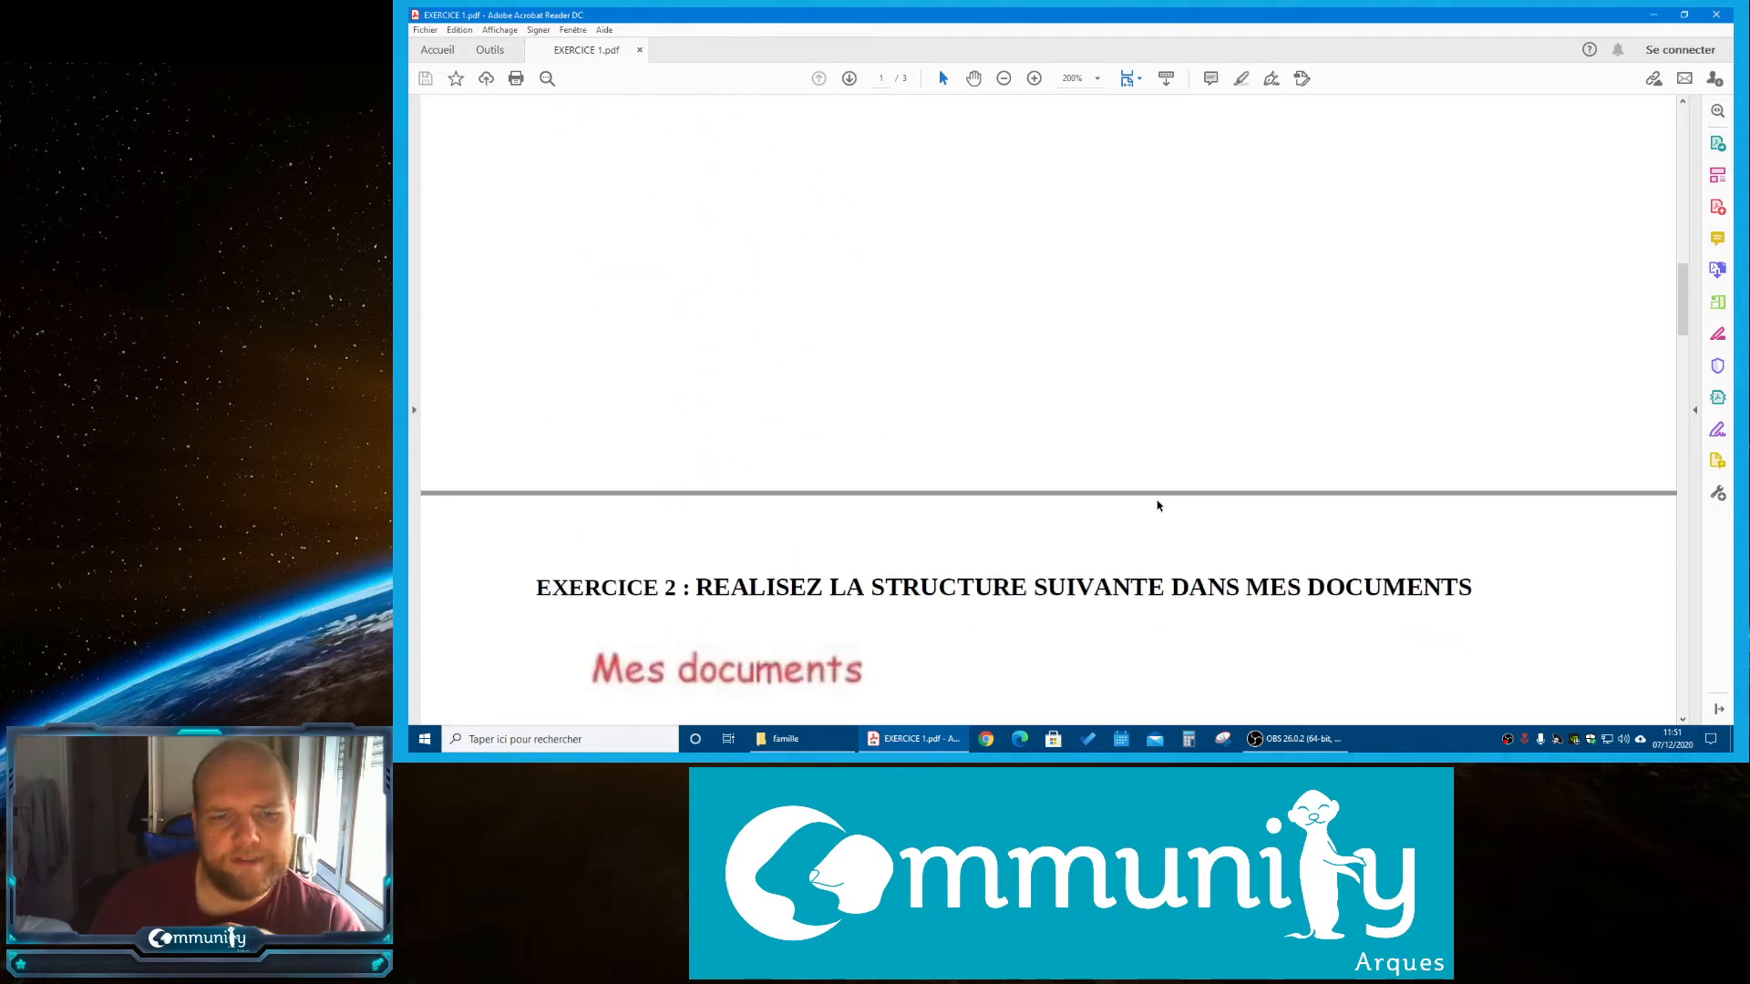
pyautogui.scroll(1, 1157, 506)
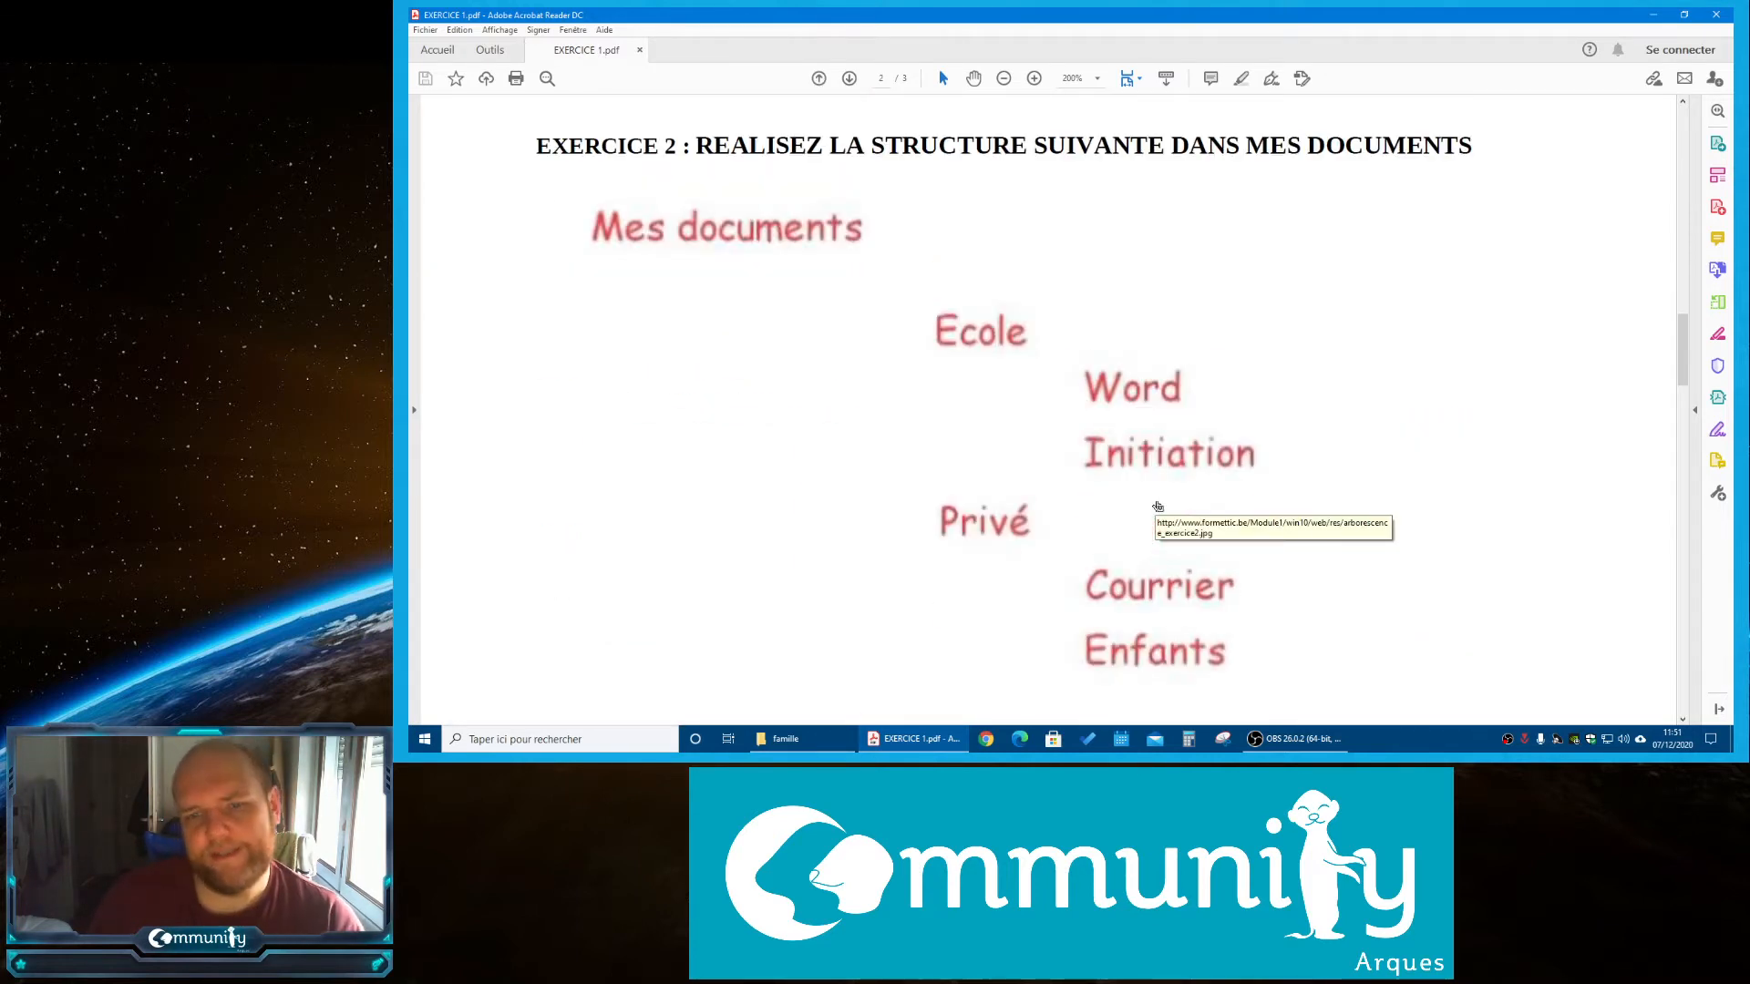
pyautogui.scroll(-1, 1158, 506)
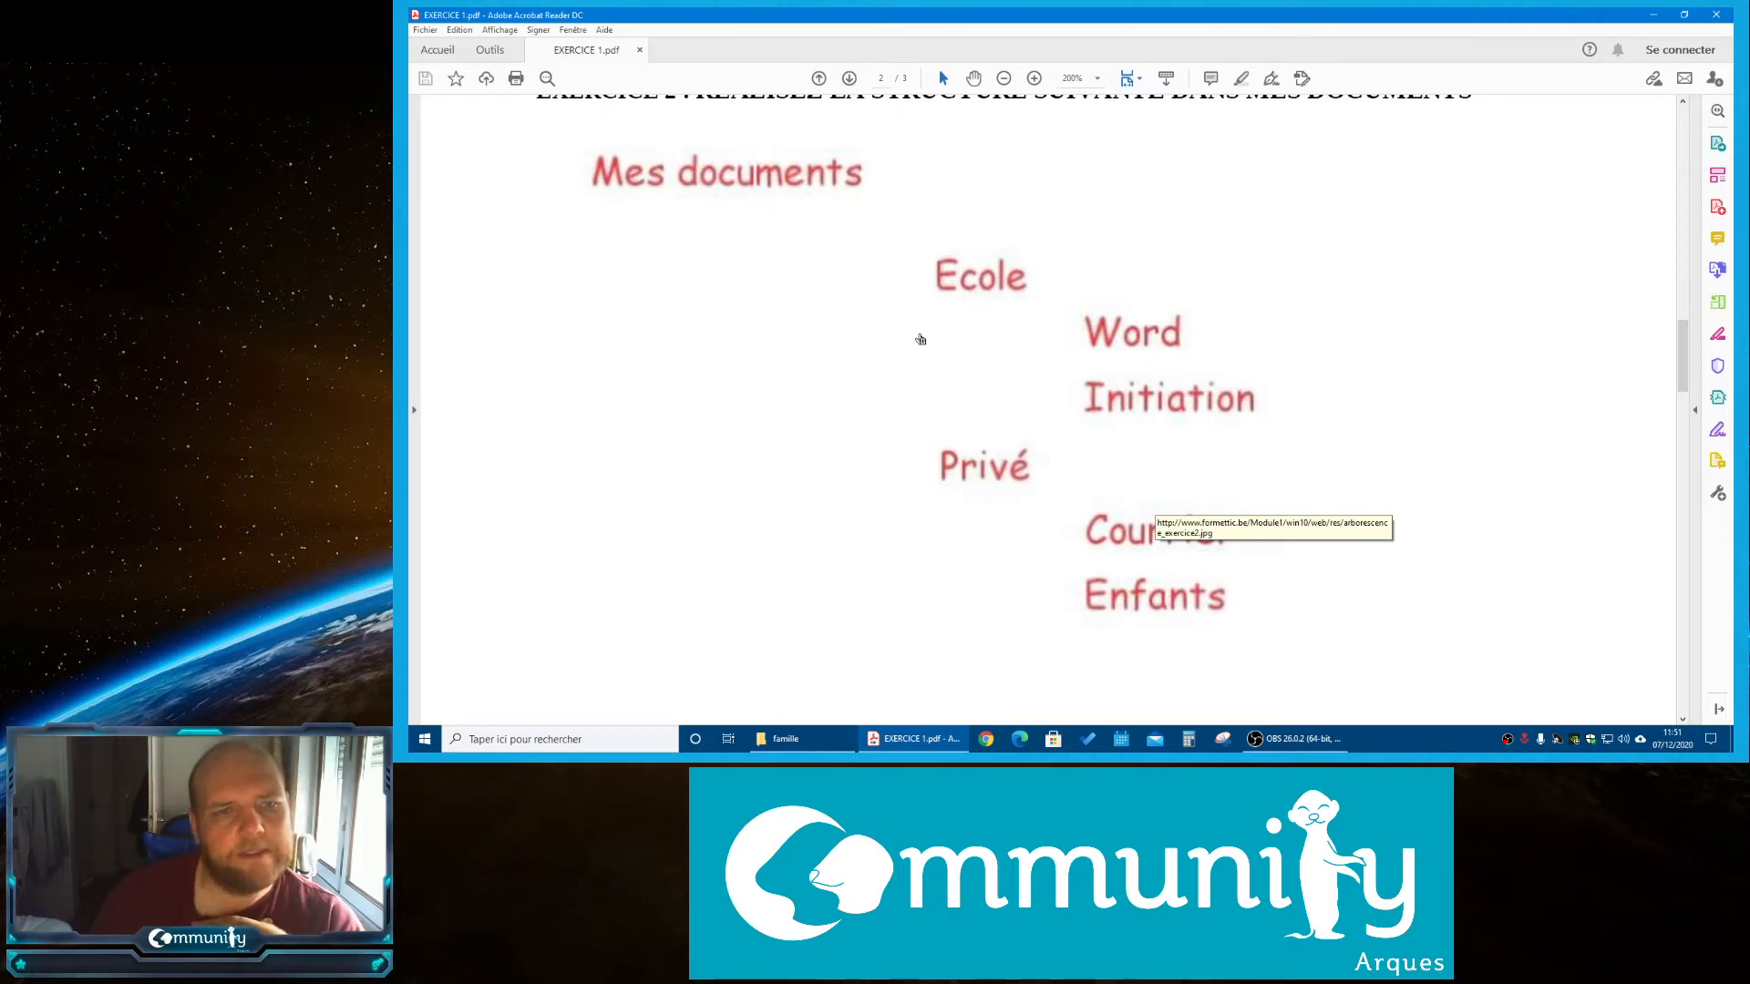
# Return to File Explorer and create a folder named "ecole" in Documents, checking the name in the PDF
pyautogui.click(825, 738)
pyautogui.click(457, 393)
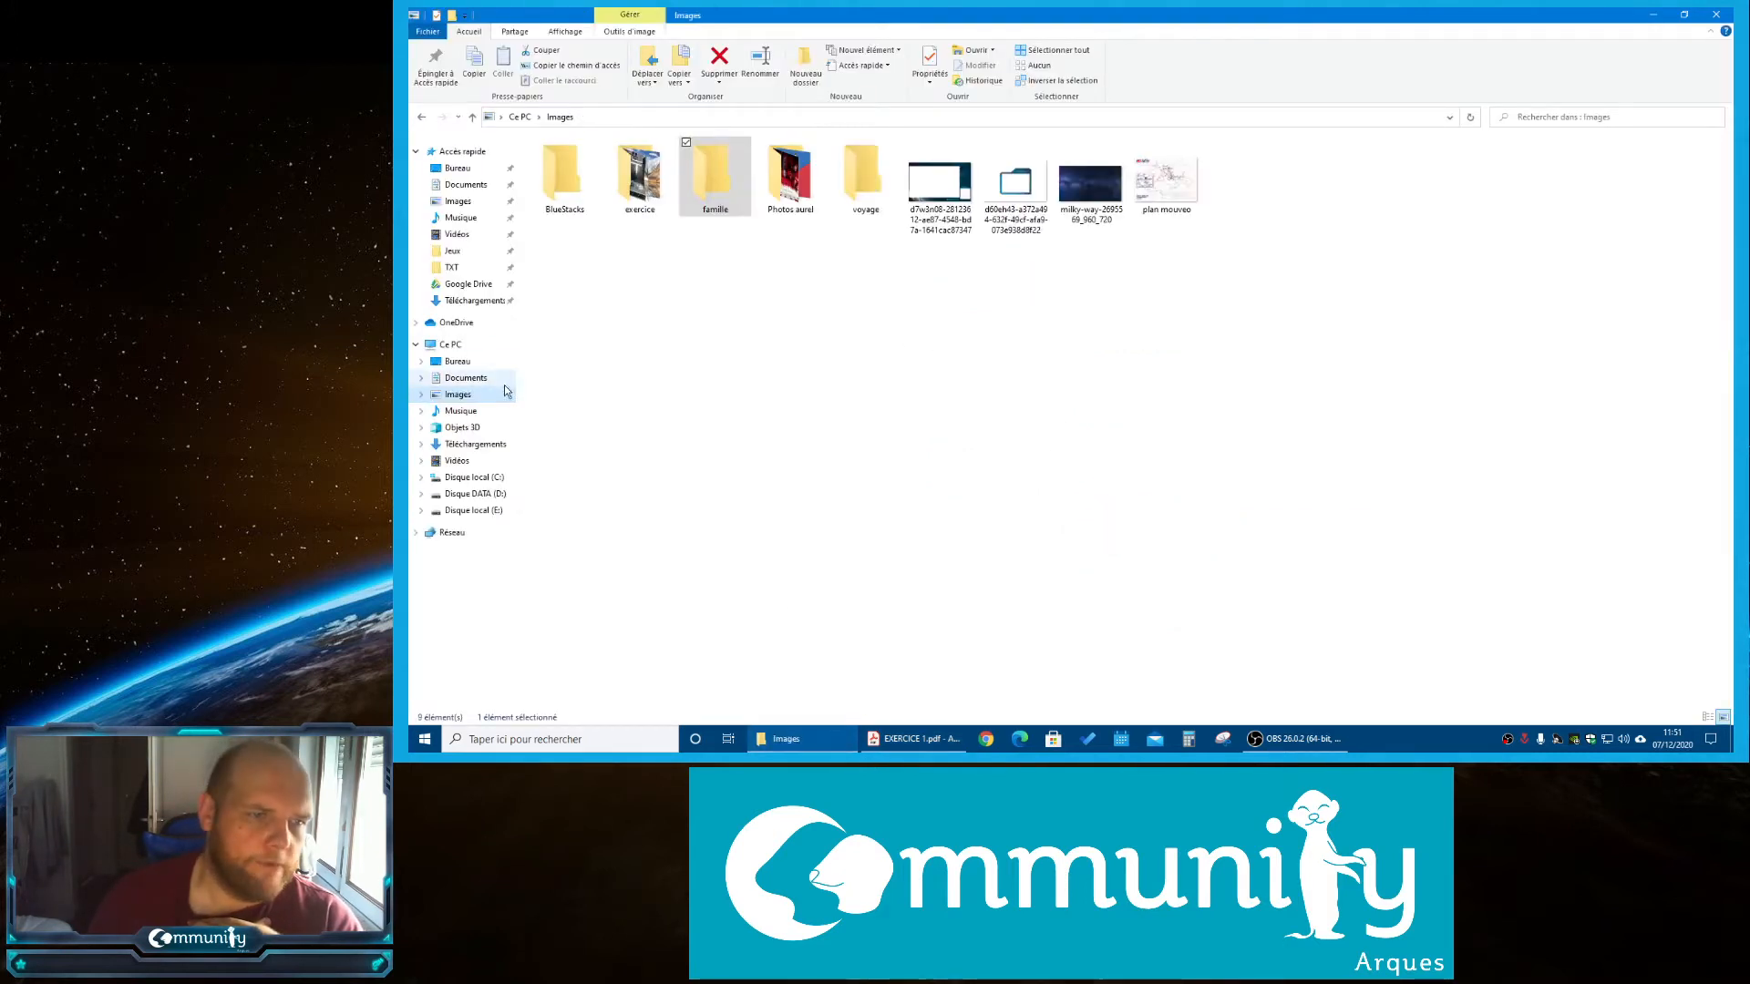
pyautogui.click(466, 378)
pyautogui.click(914, 740)
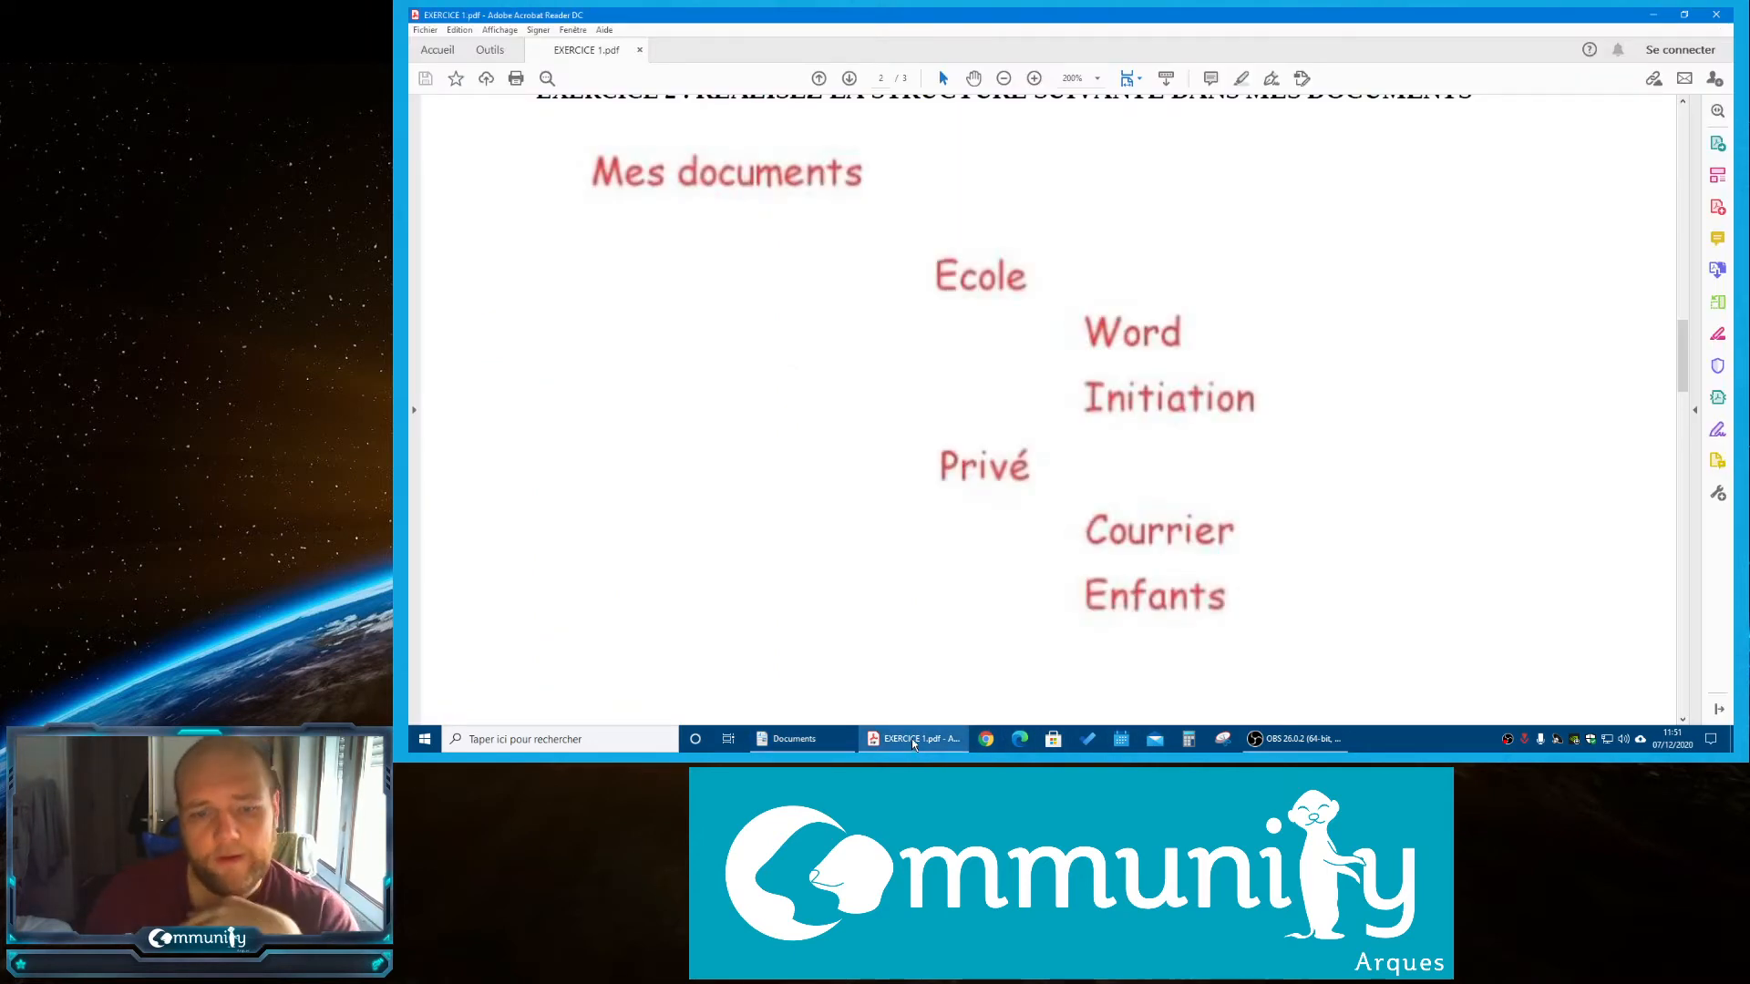
pyautogui.click(912, 739)
pyautogui.click(806, 64)
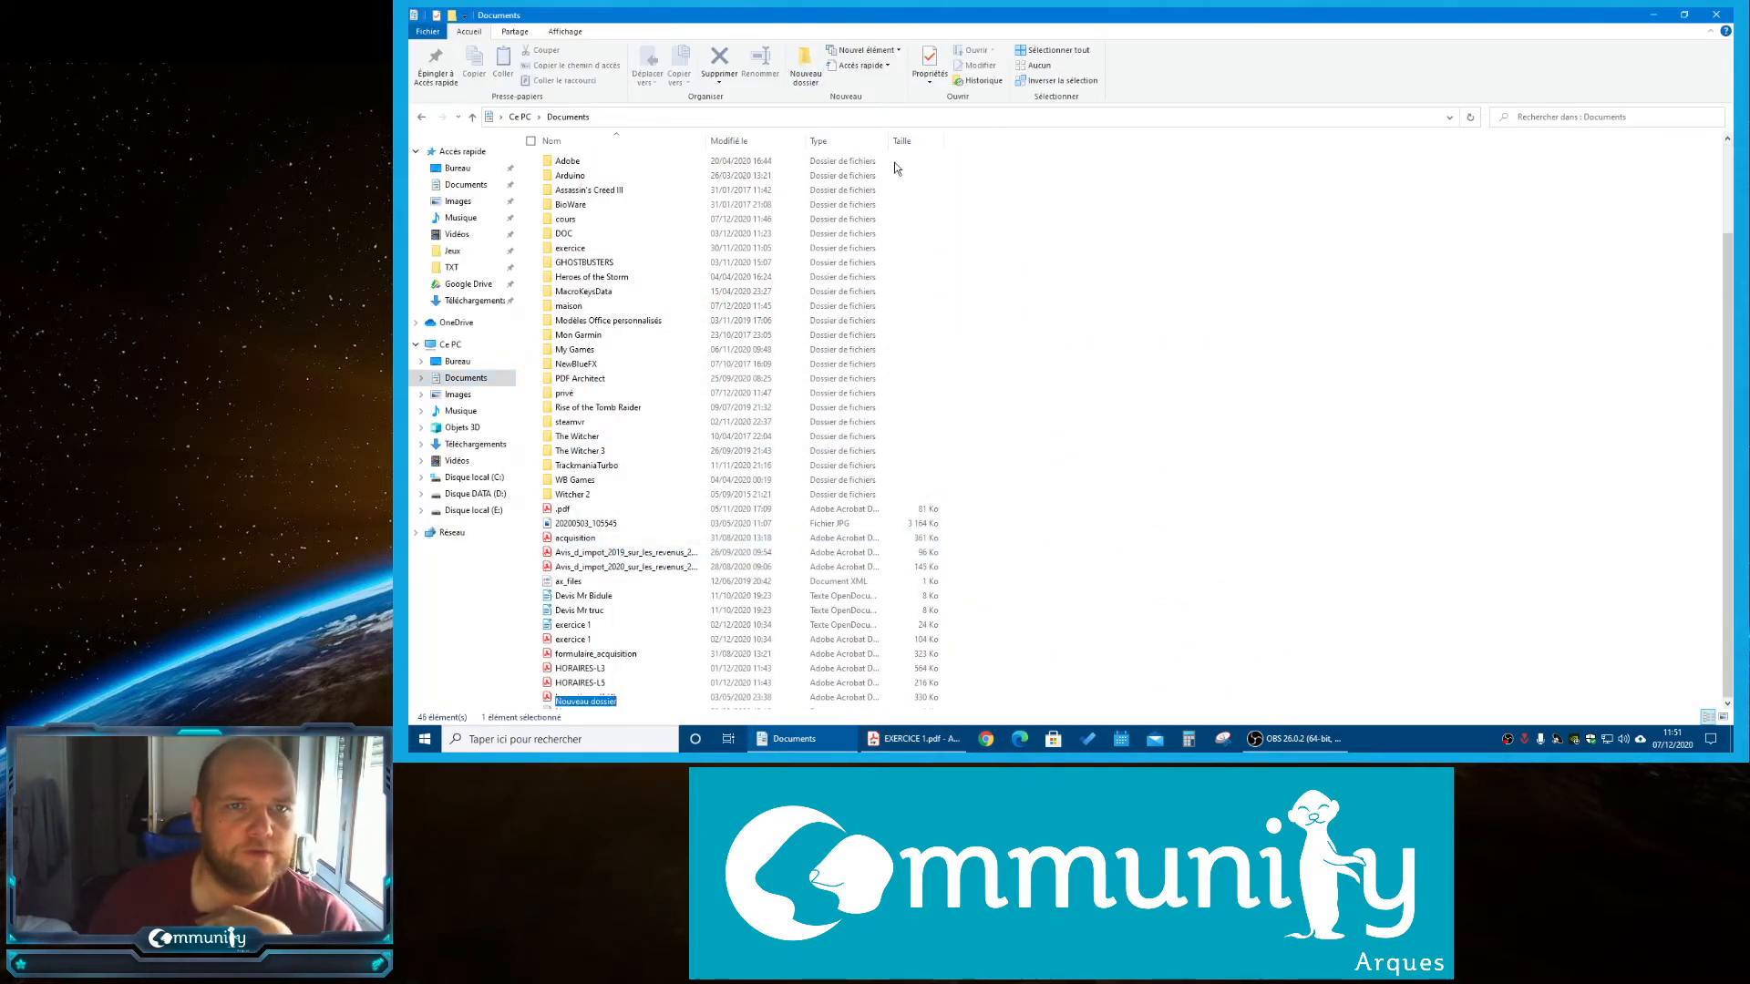
pyautogui.write('ecole')
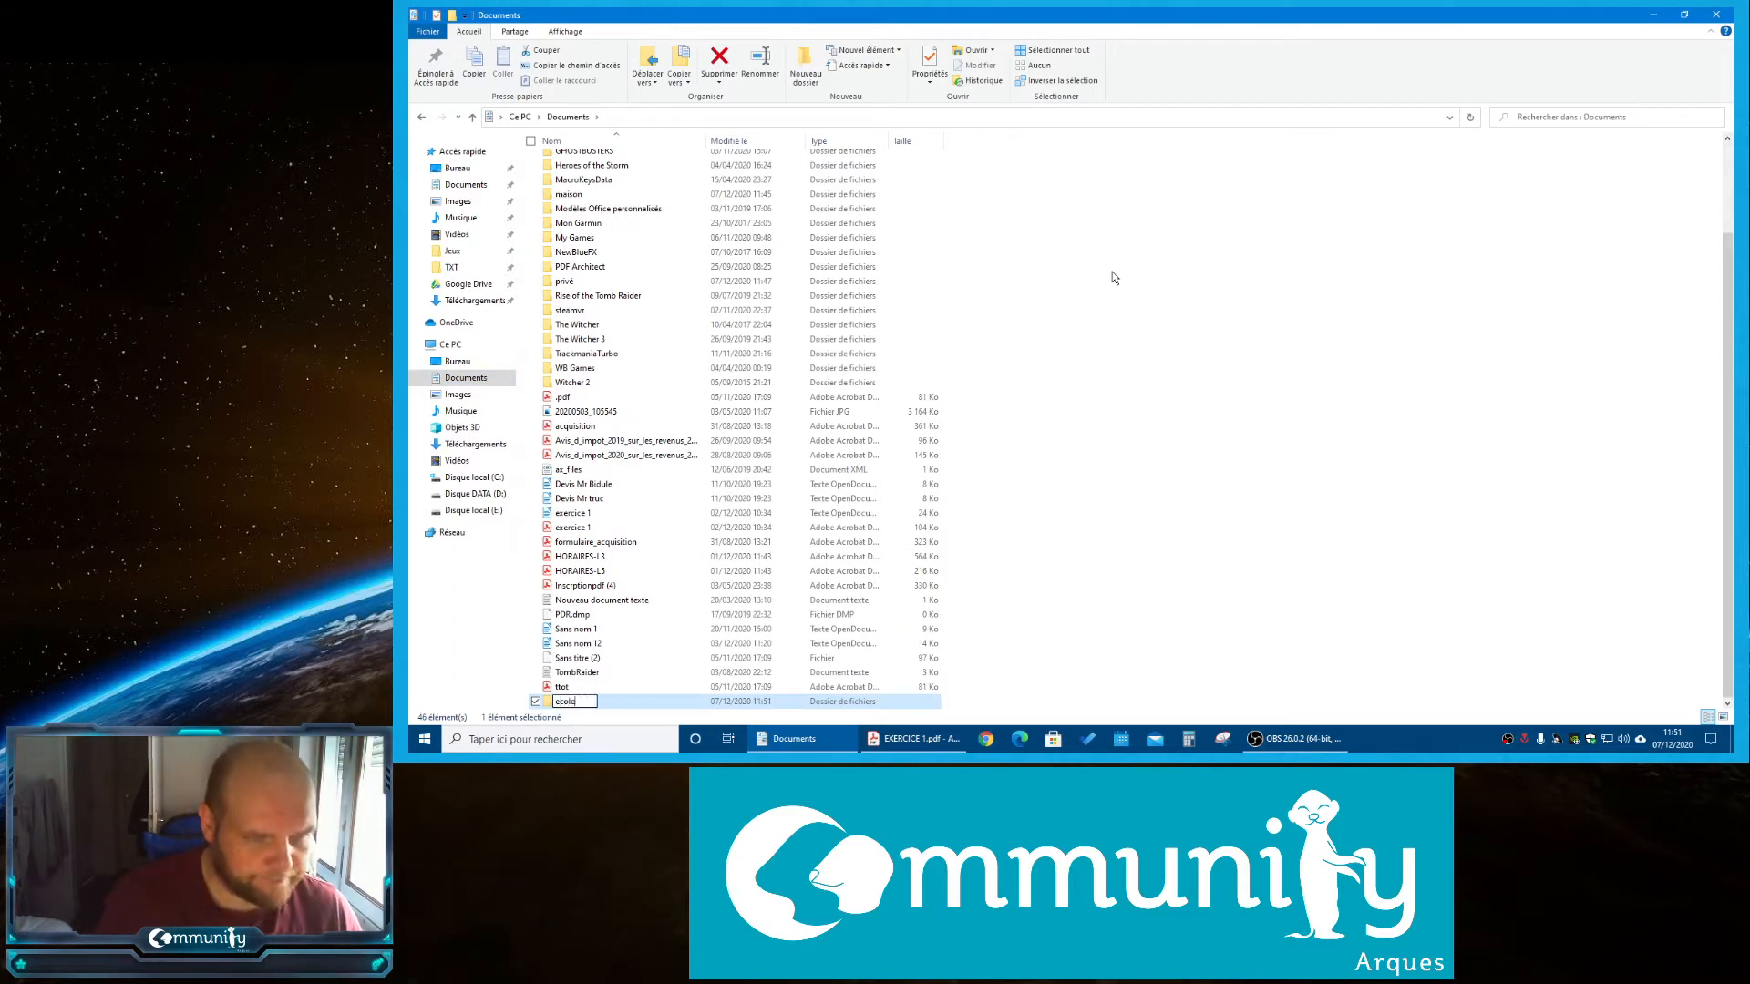
pyautogui.press('Return')
# Create a second folder in Documents, name it "privé" and merge it with the existing folder of the same name
pyautogui.click(955, 743)
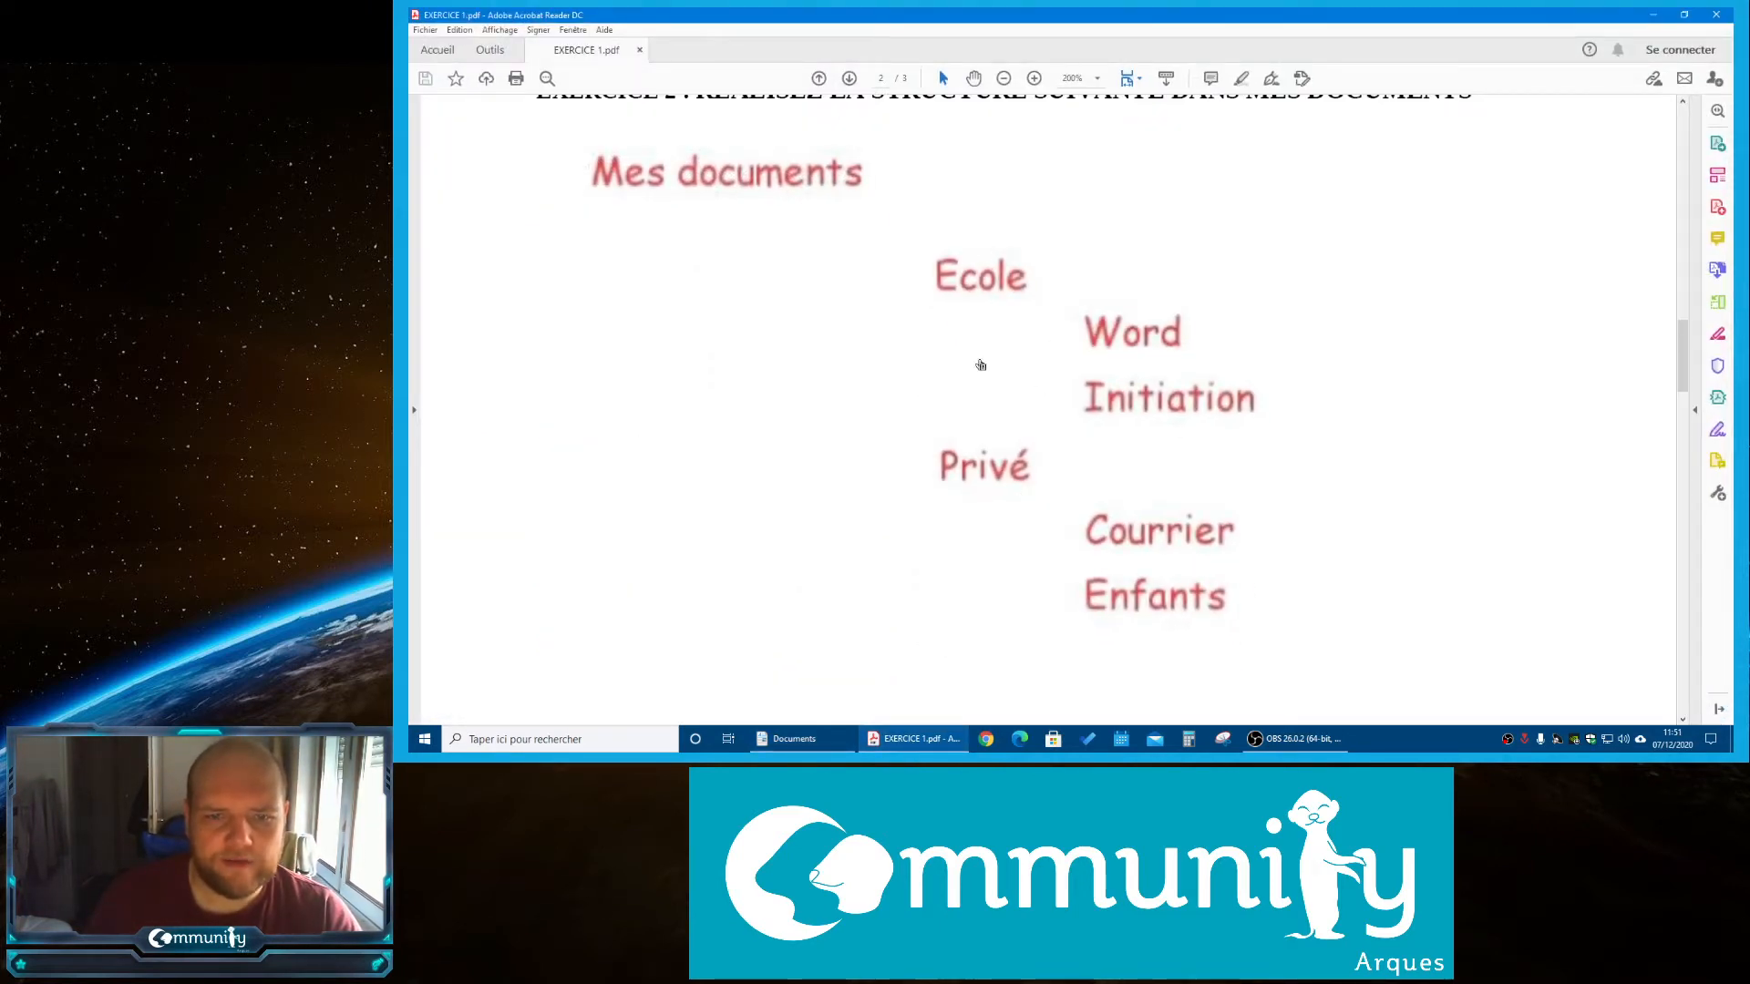
pyautogui.click(907, 740)
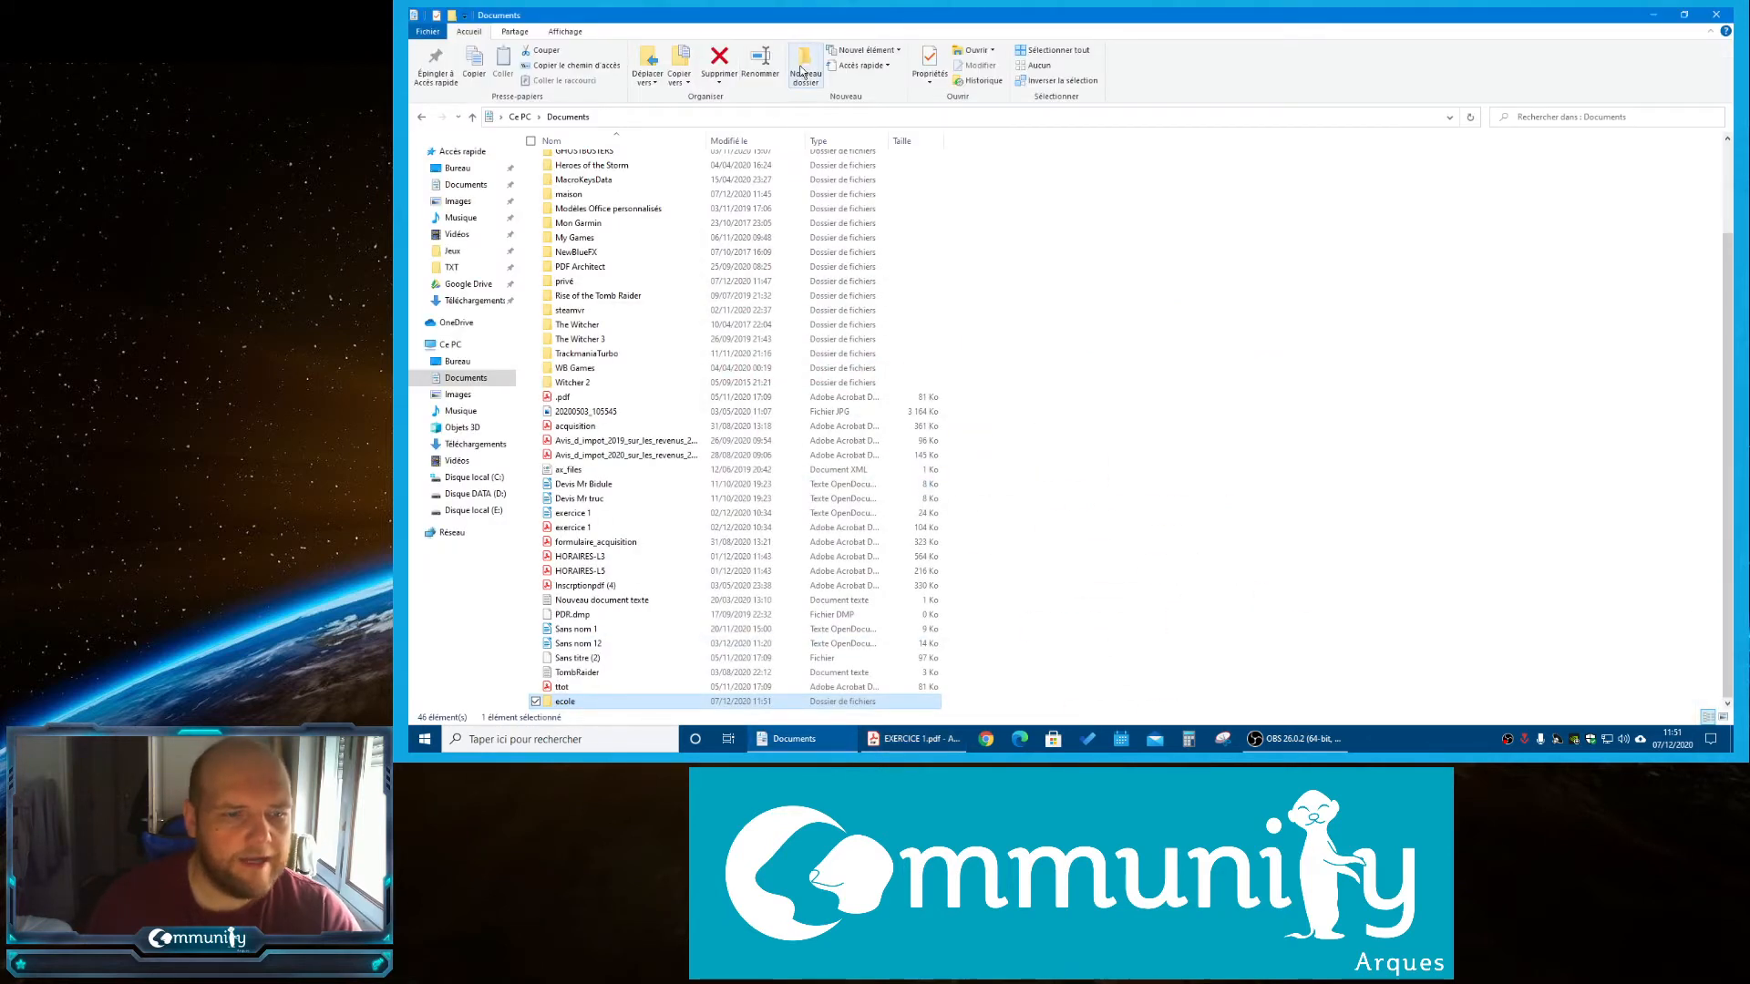
pyautogui.click(802, 71)
pyautogui.write('prévé')
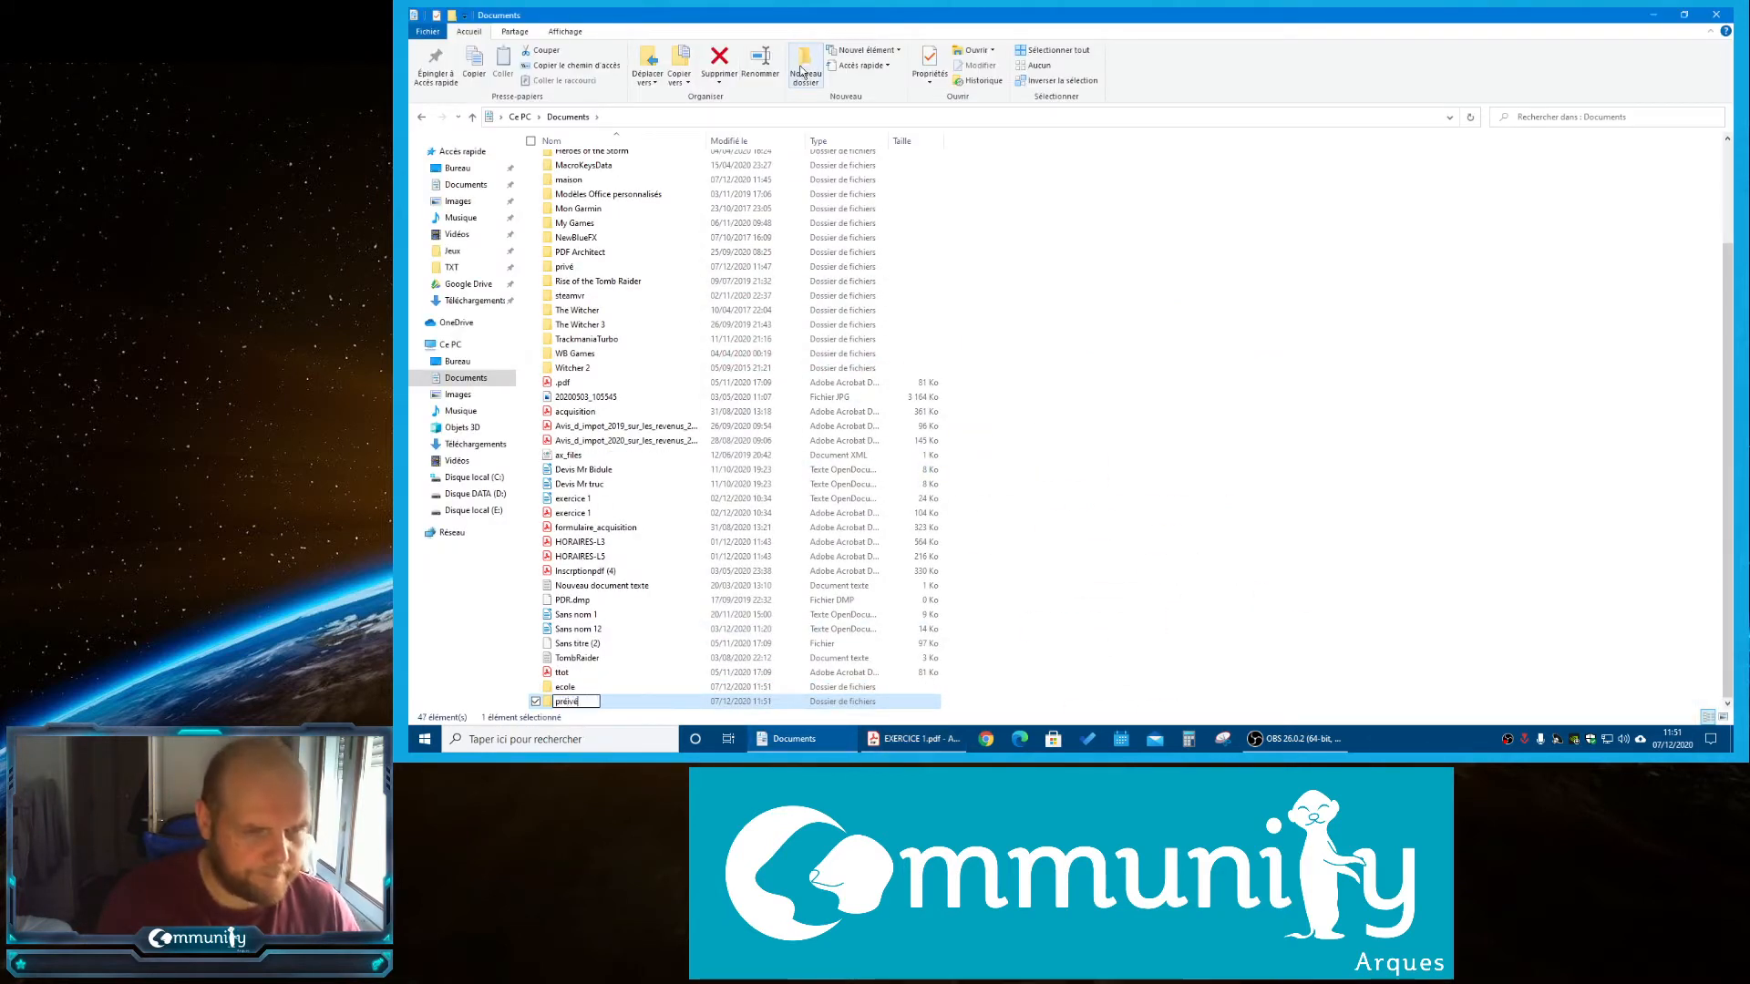
pyautogui.press('Return')
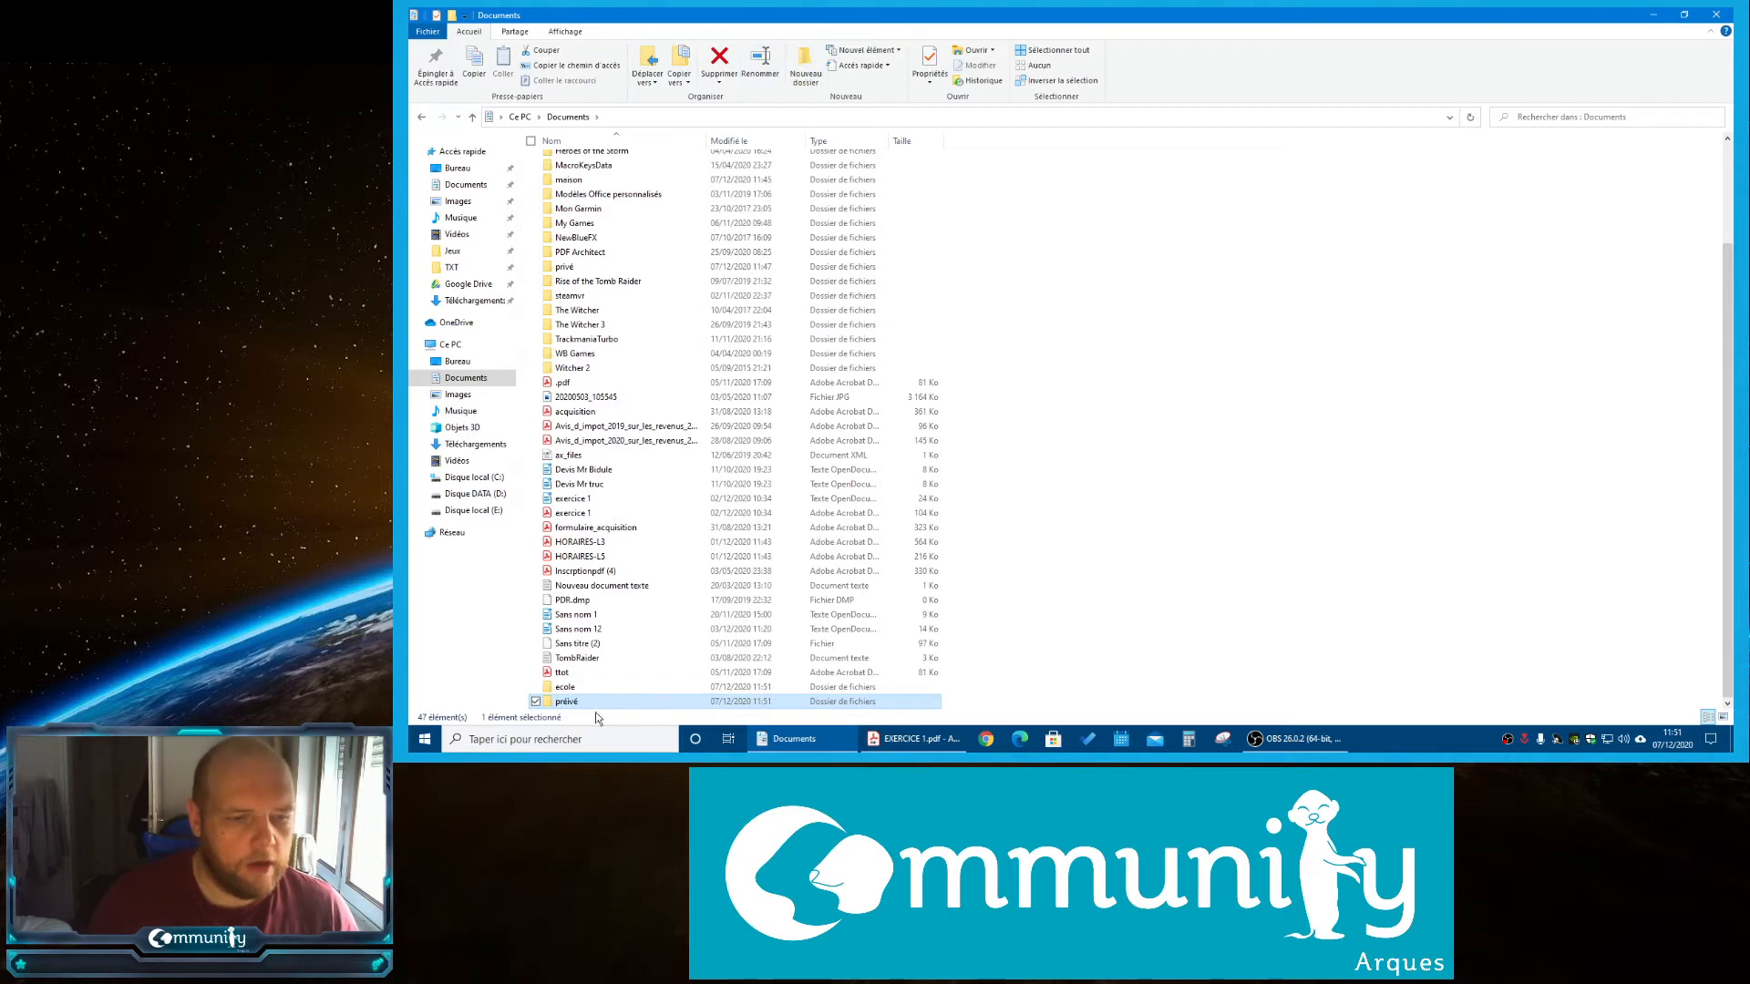
pyautogui.click(760, 64)
pyautogui.write('privé')
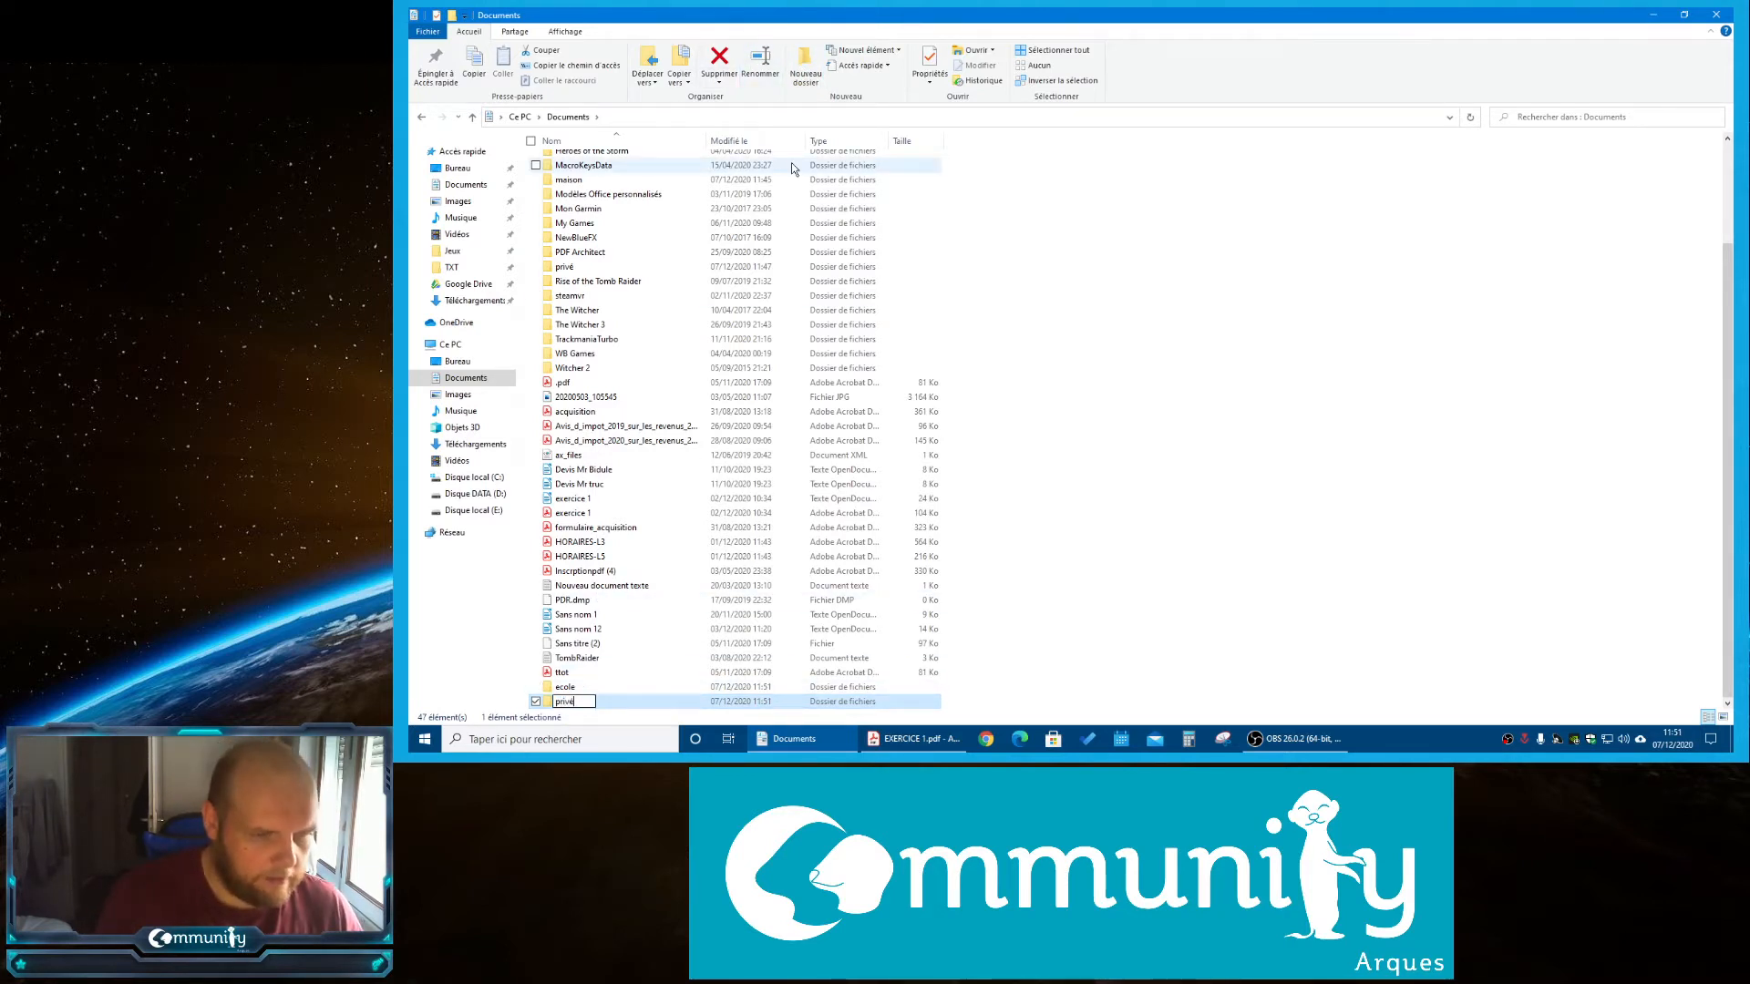
pyautogui.press('Return')
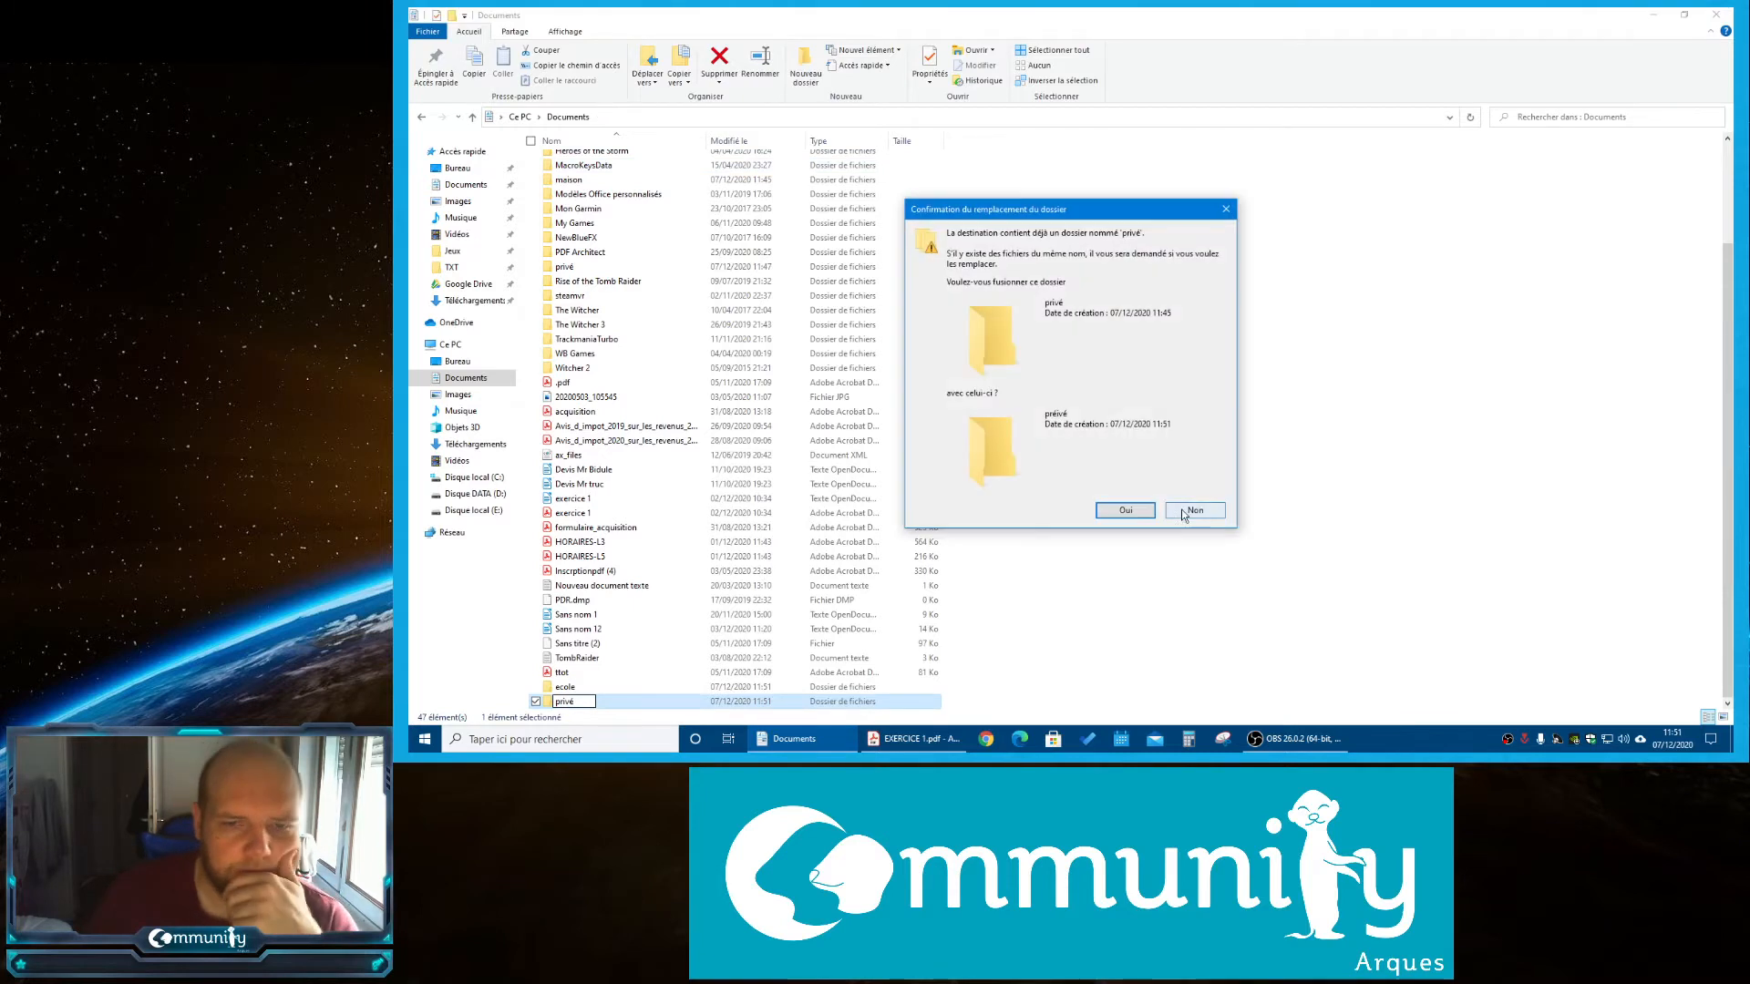
pyautogui.click(1126, 512)
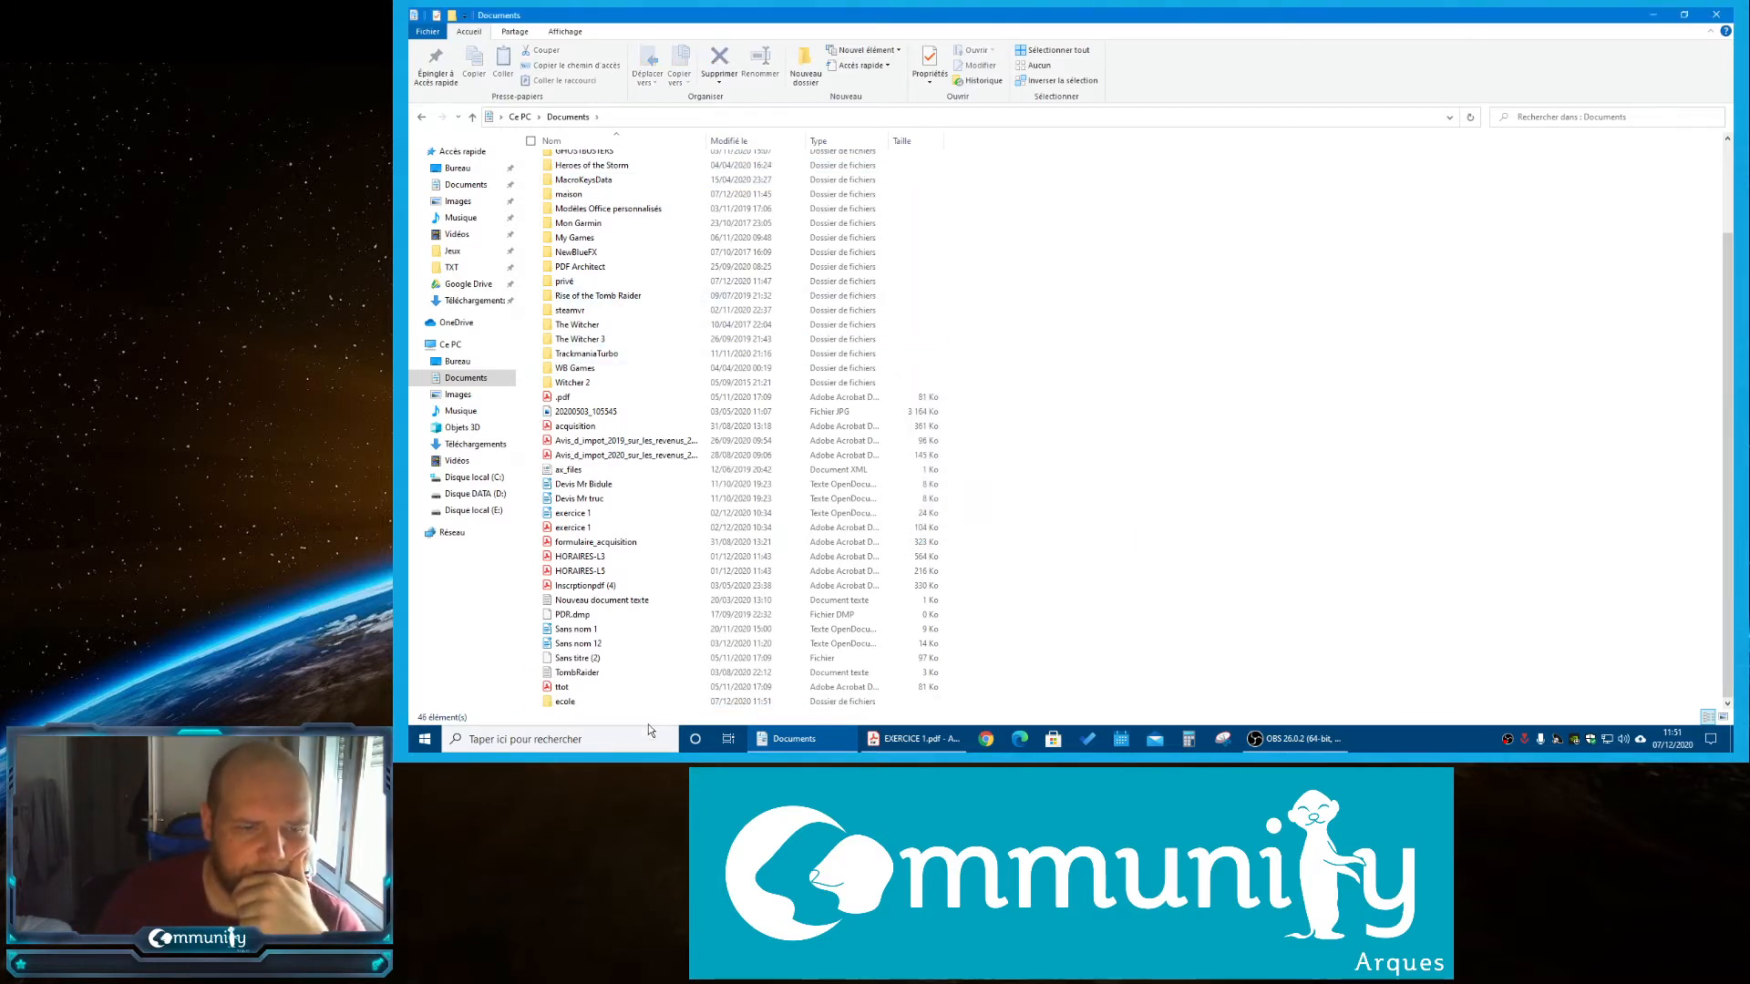
# Check the subfolder names in the PDF and create a folder named "word" inside the ecole folder
pyautogui.click(916, 743)
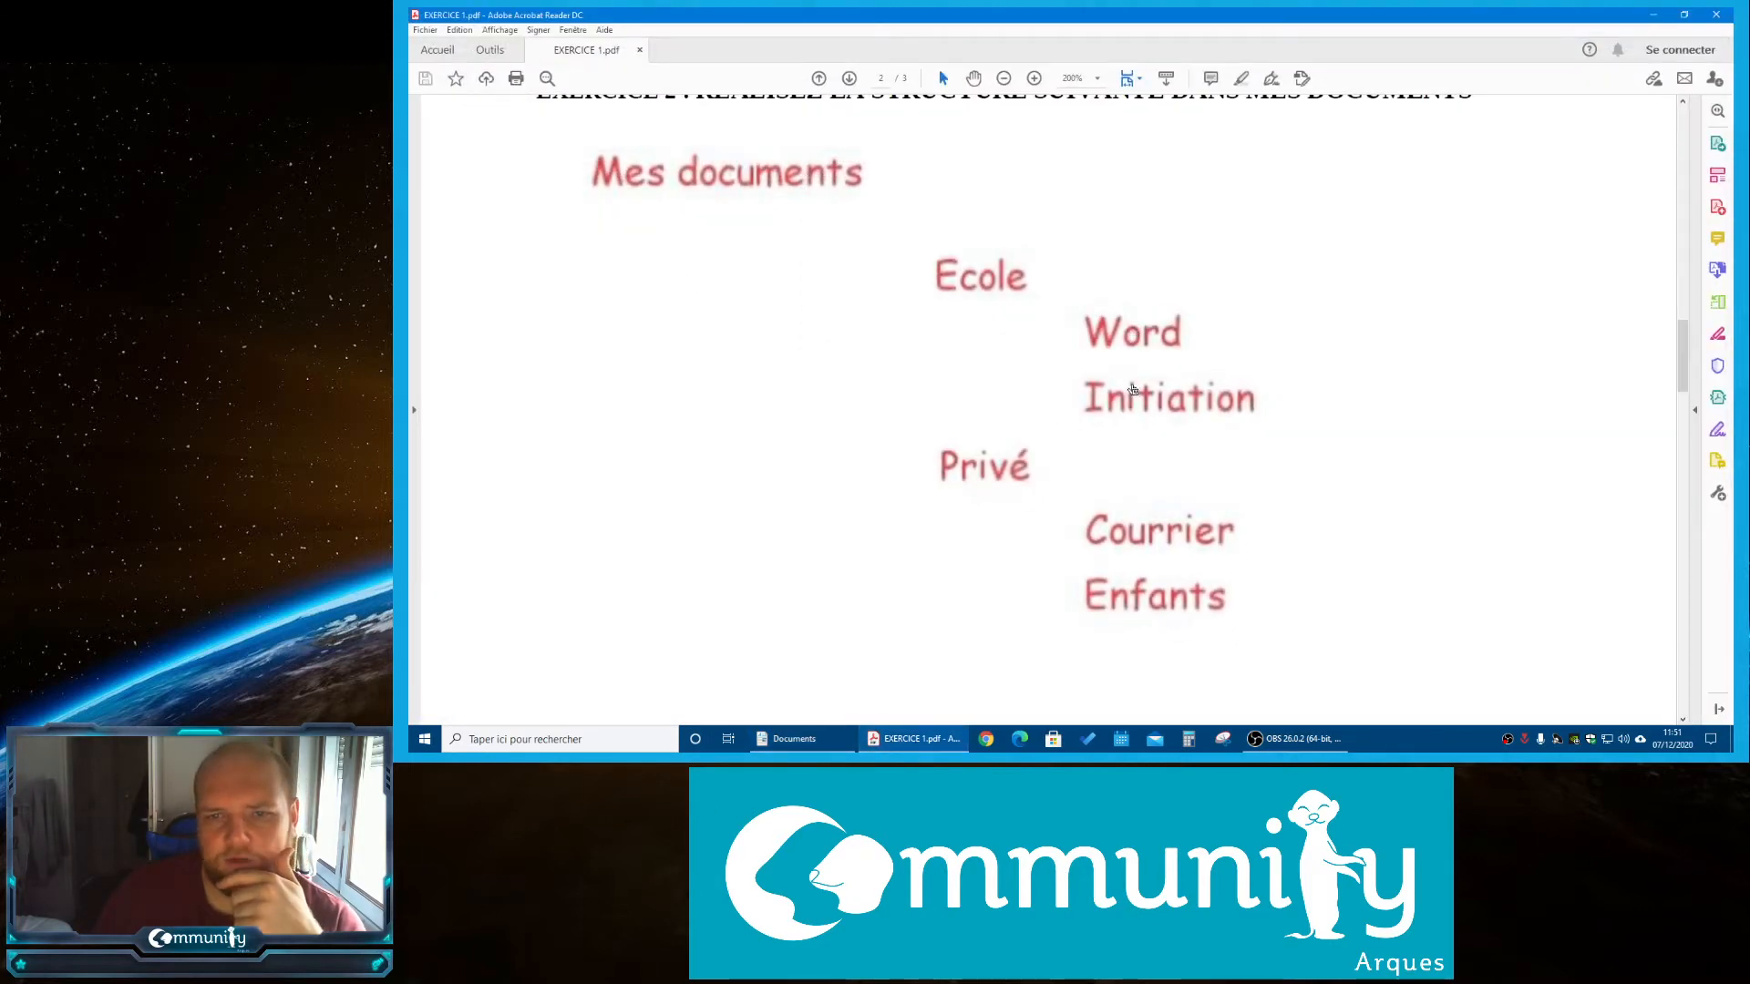
pyautogui.click(957, 739)
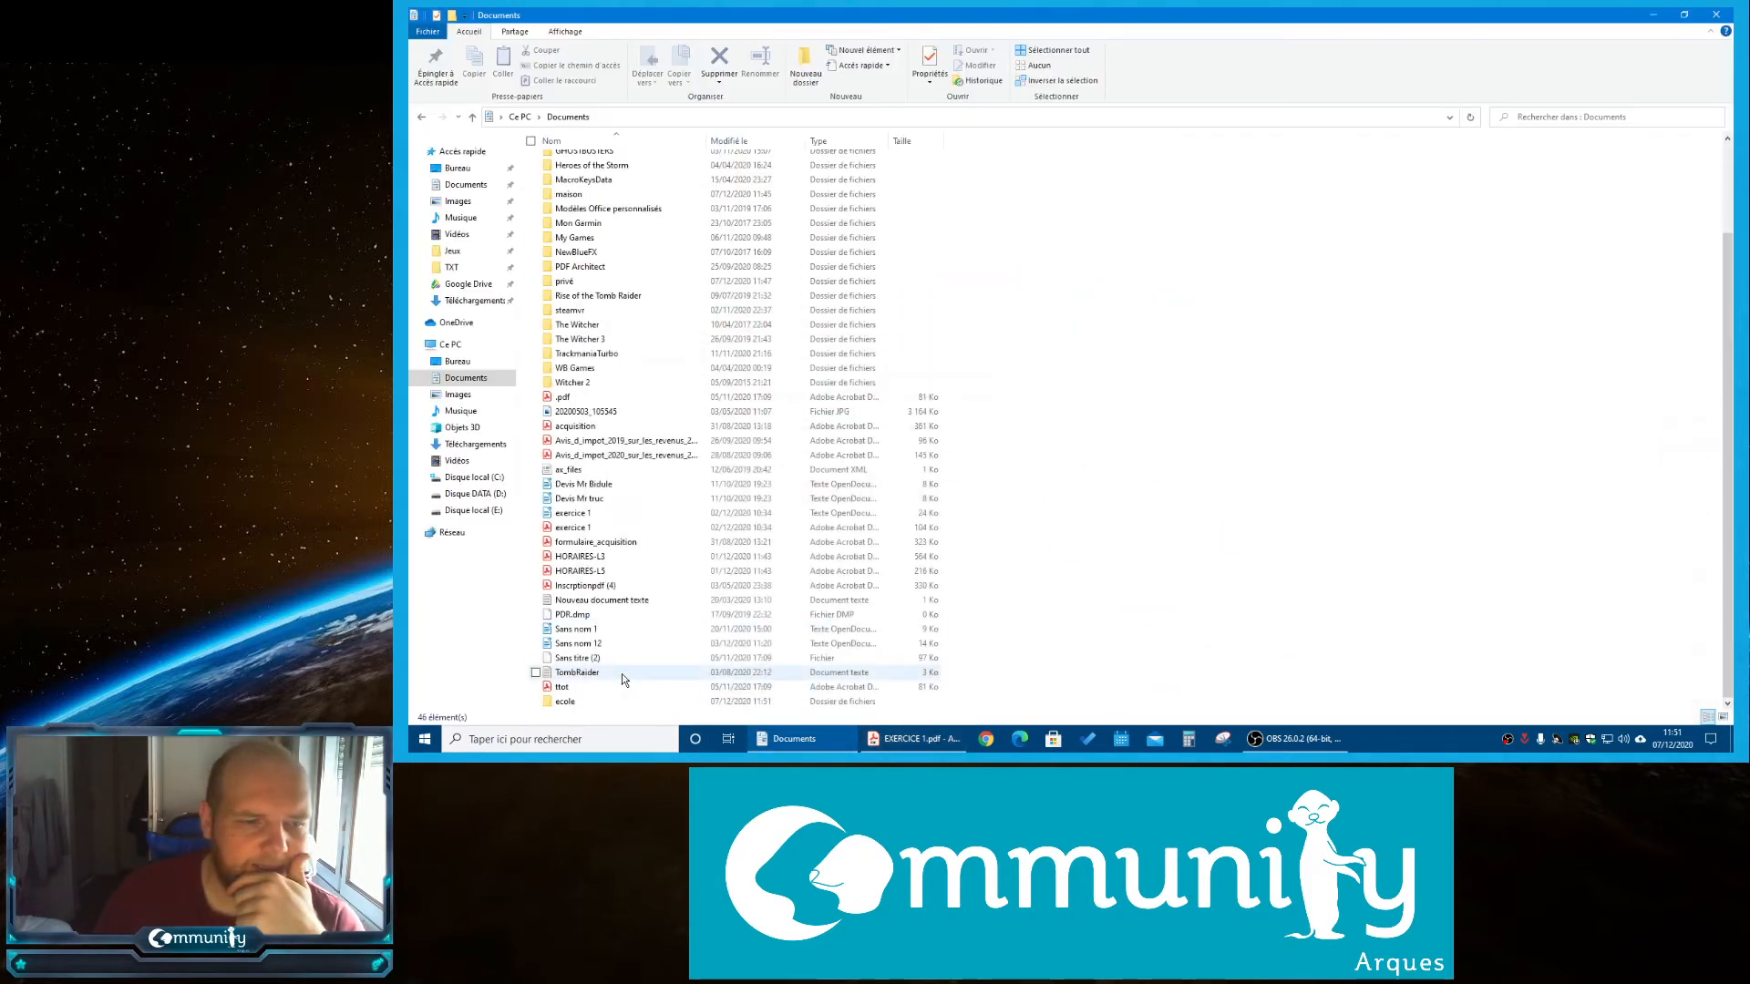
pyautogui.doubleClick(570, 701)
pyautogui.click(806, 66)
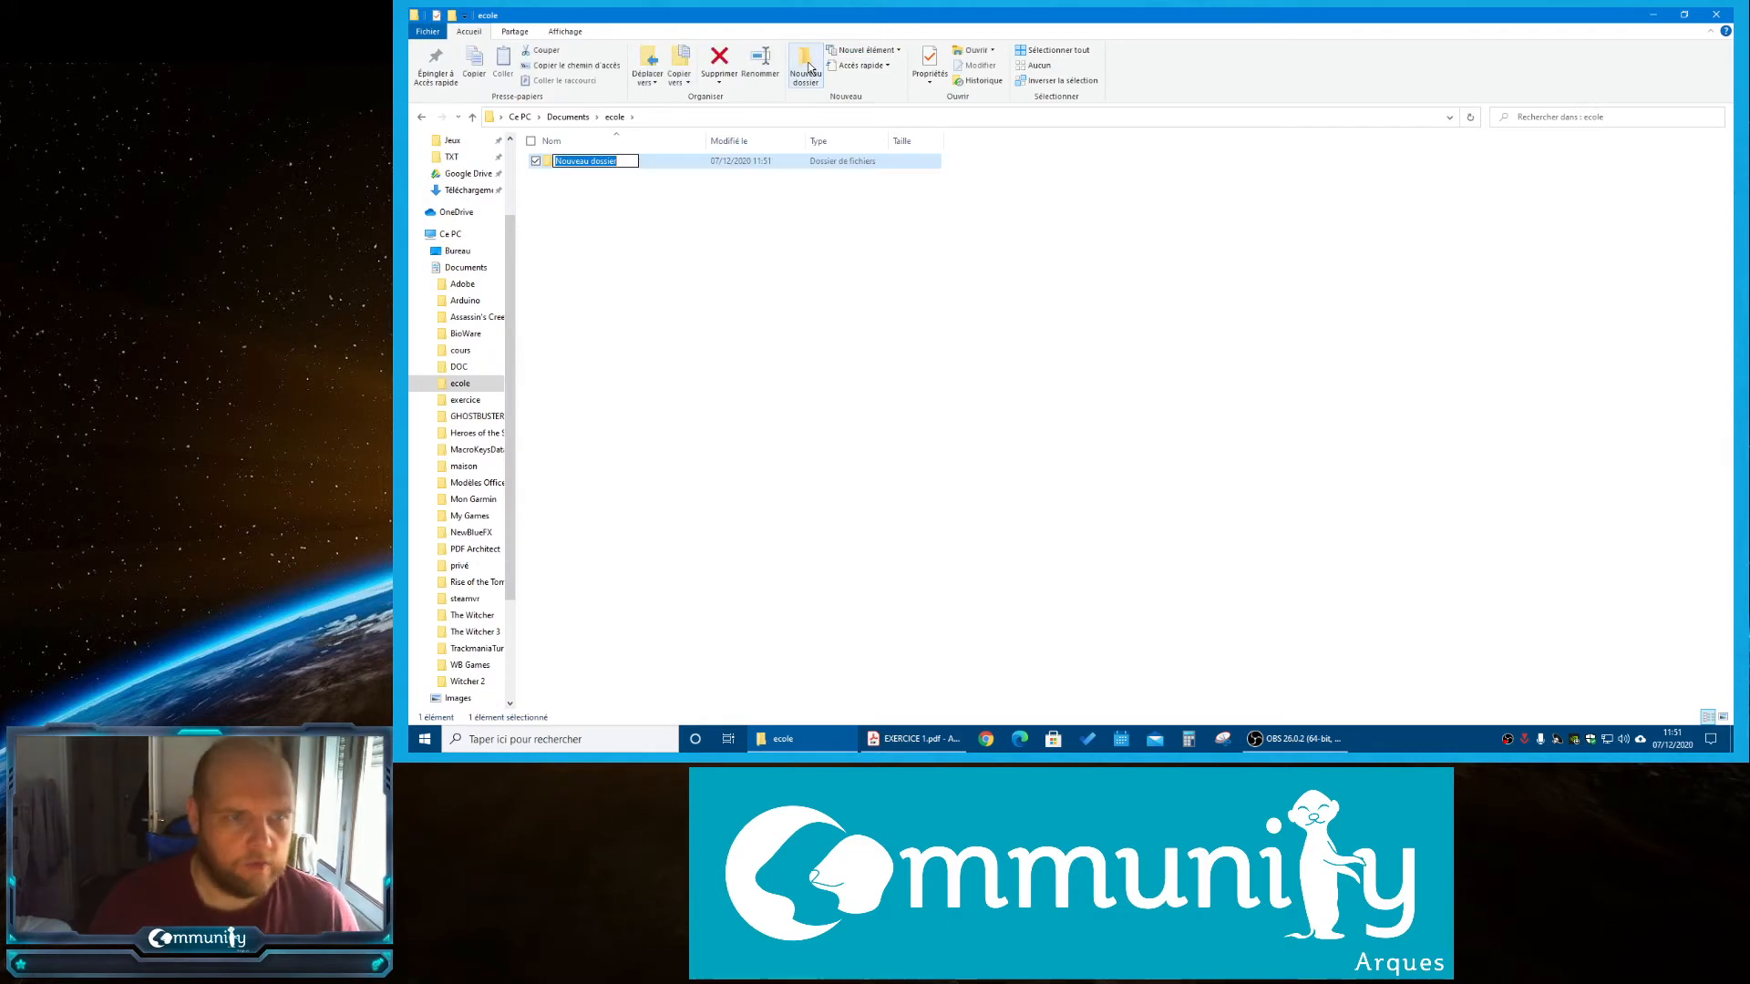
pyautogui.write('word')
pyautogui.press('Return')
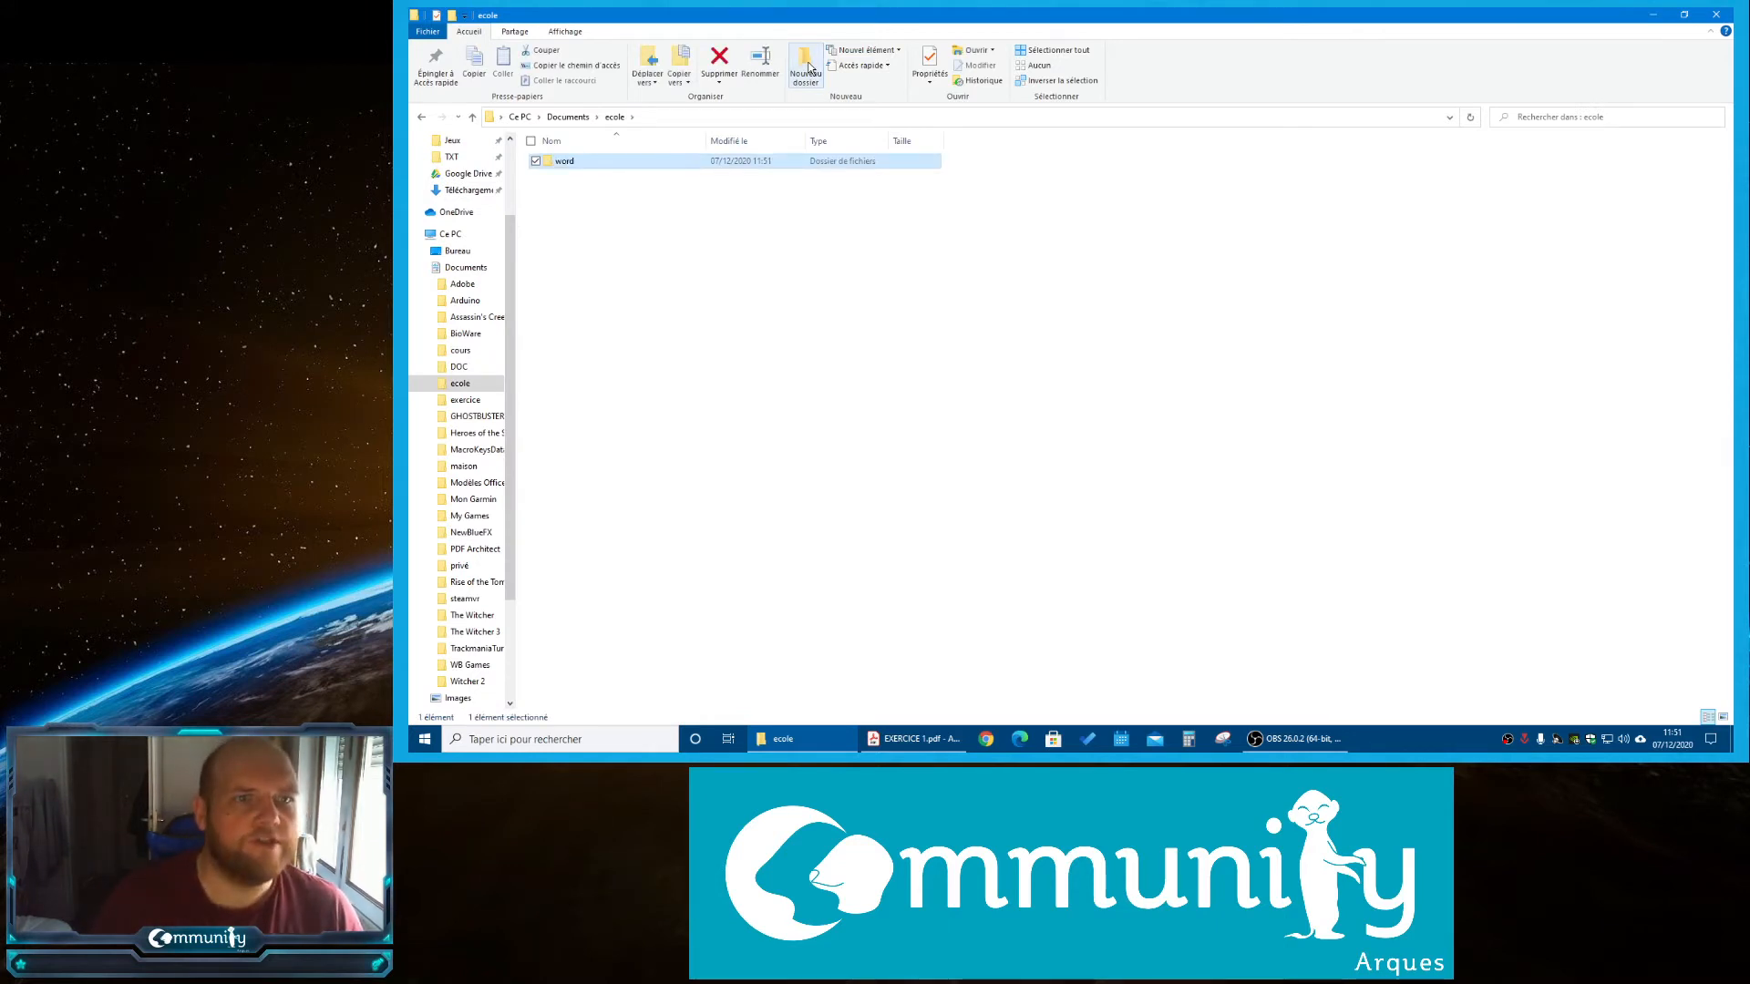
# Create a second folder named "initiation" inside ecole and check the name against the PDF
pyautogui.click(806, 65)
pyautogui.write('initi')
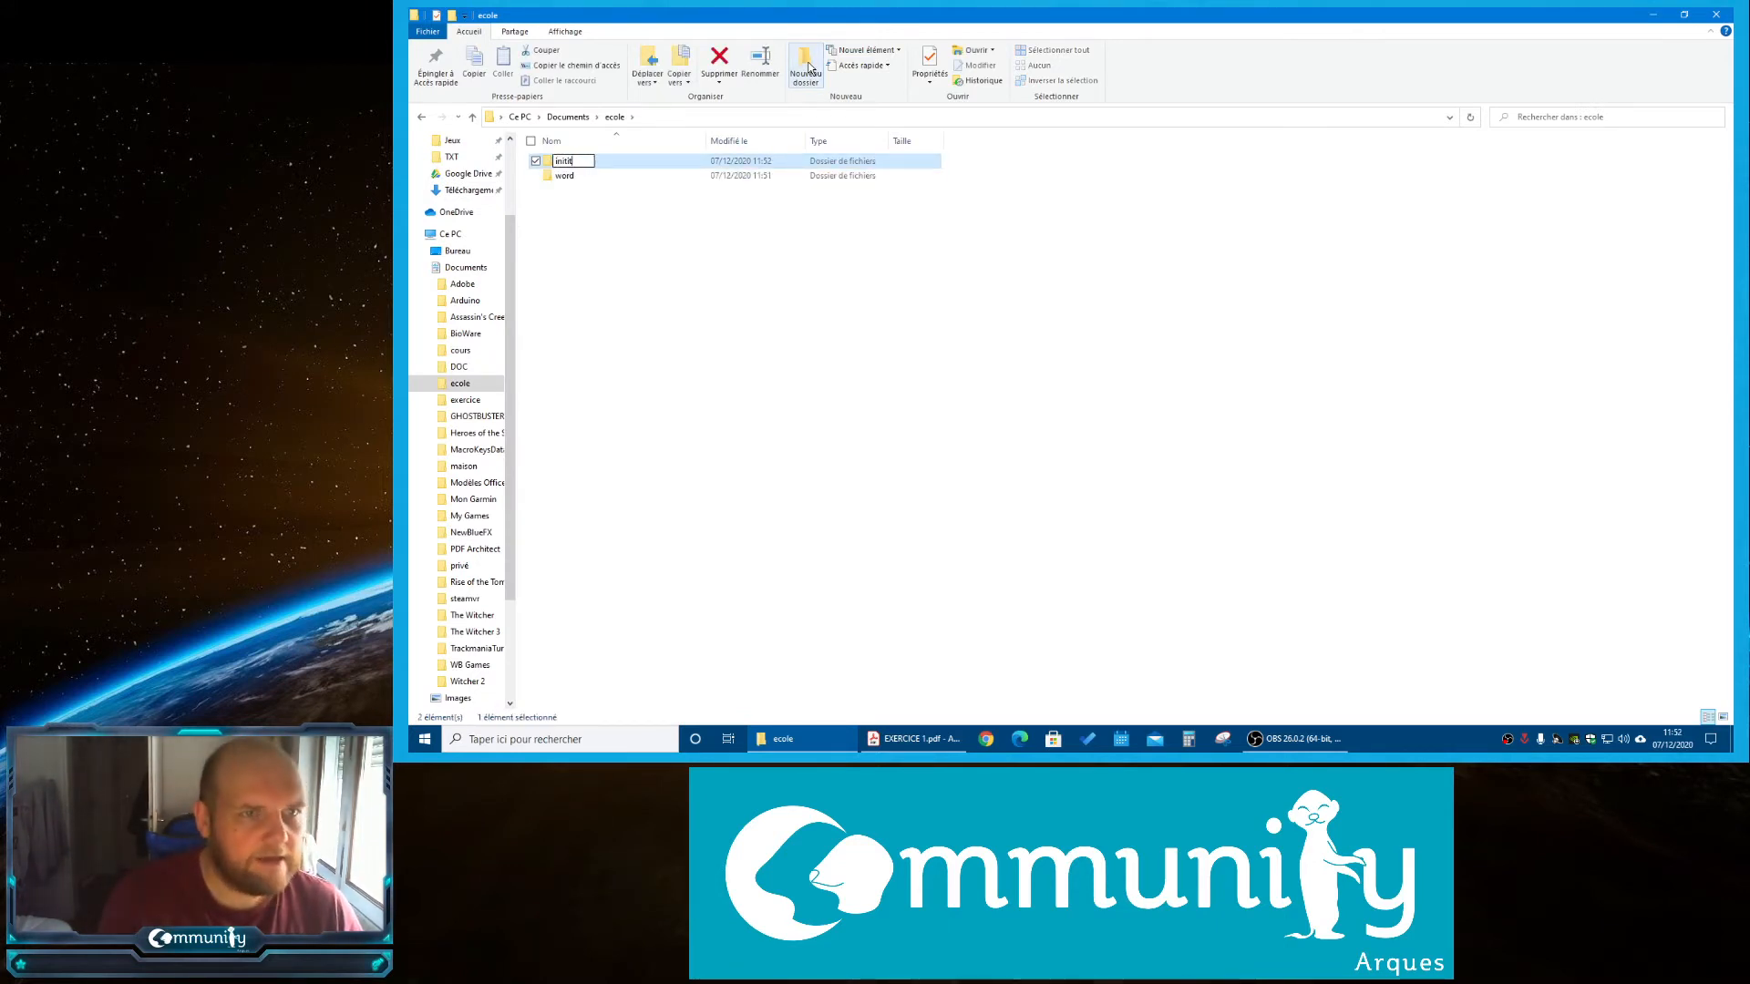
pyautogui.press('BackSpace')
pyautogui.write('iation')
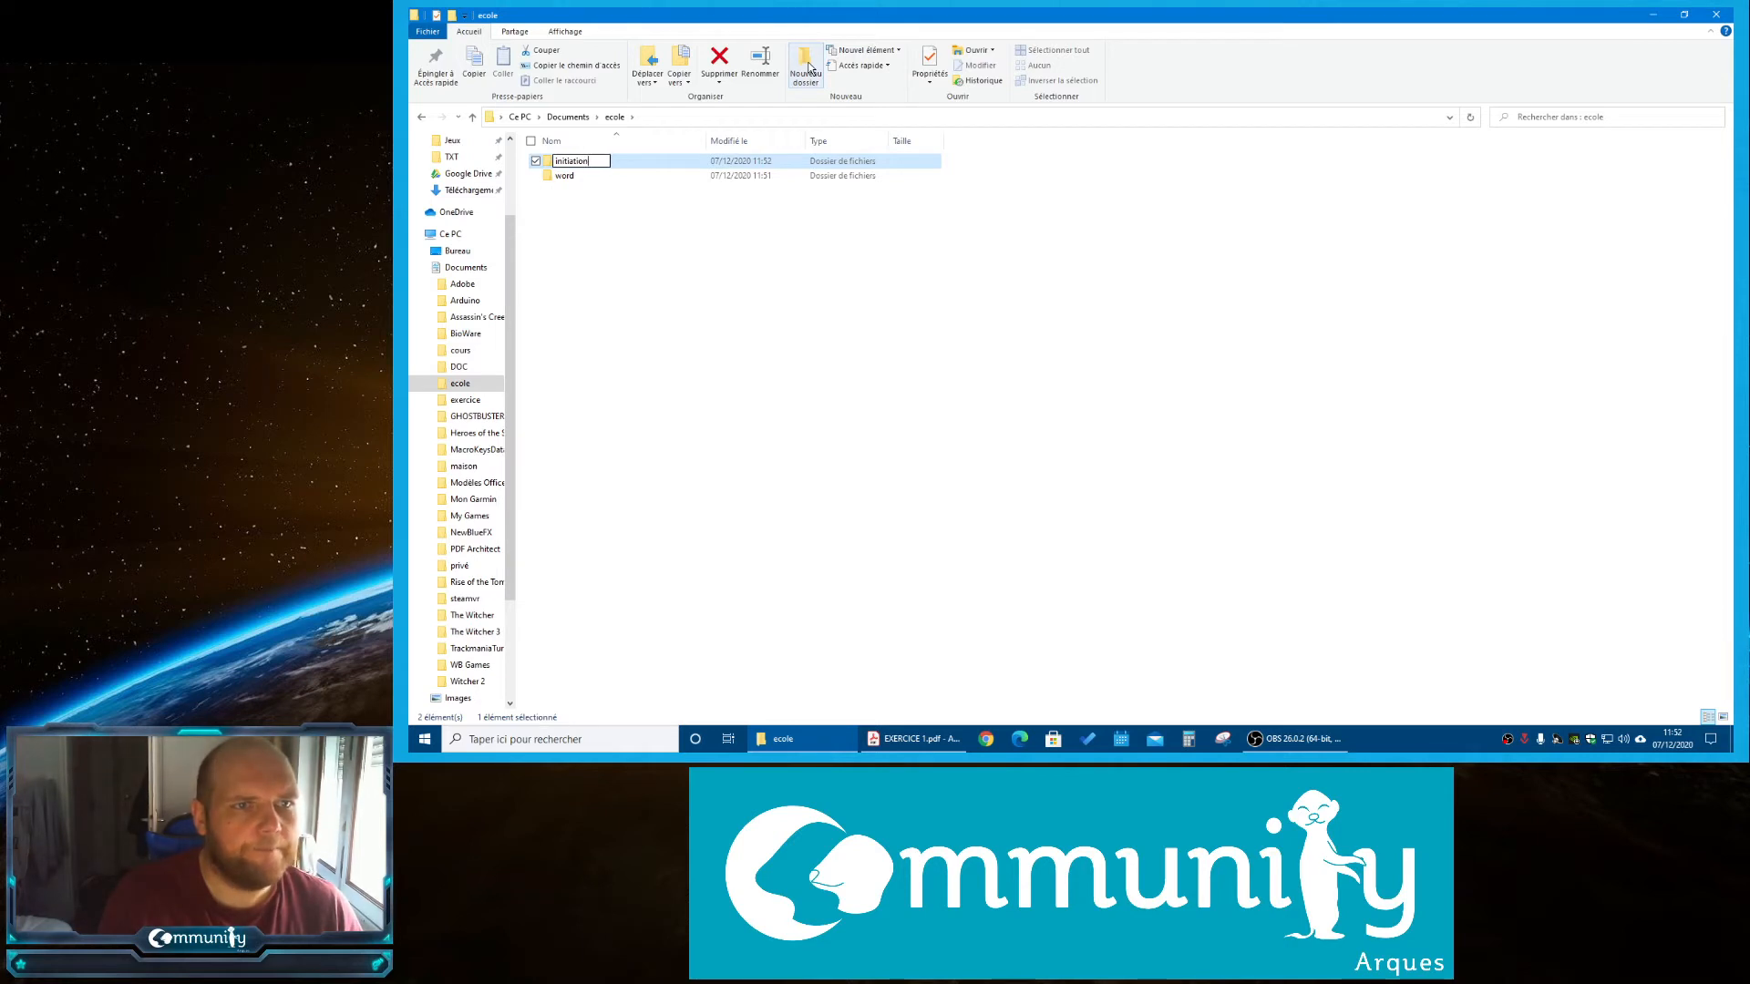
pyautogui.press('Return')
pyautogui.click(915, 738)
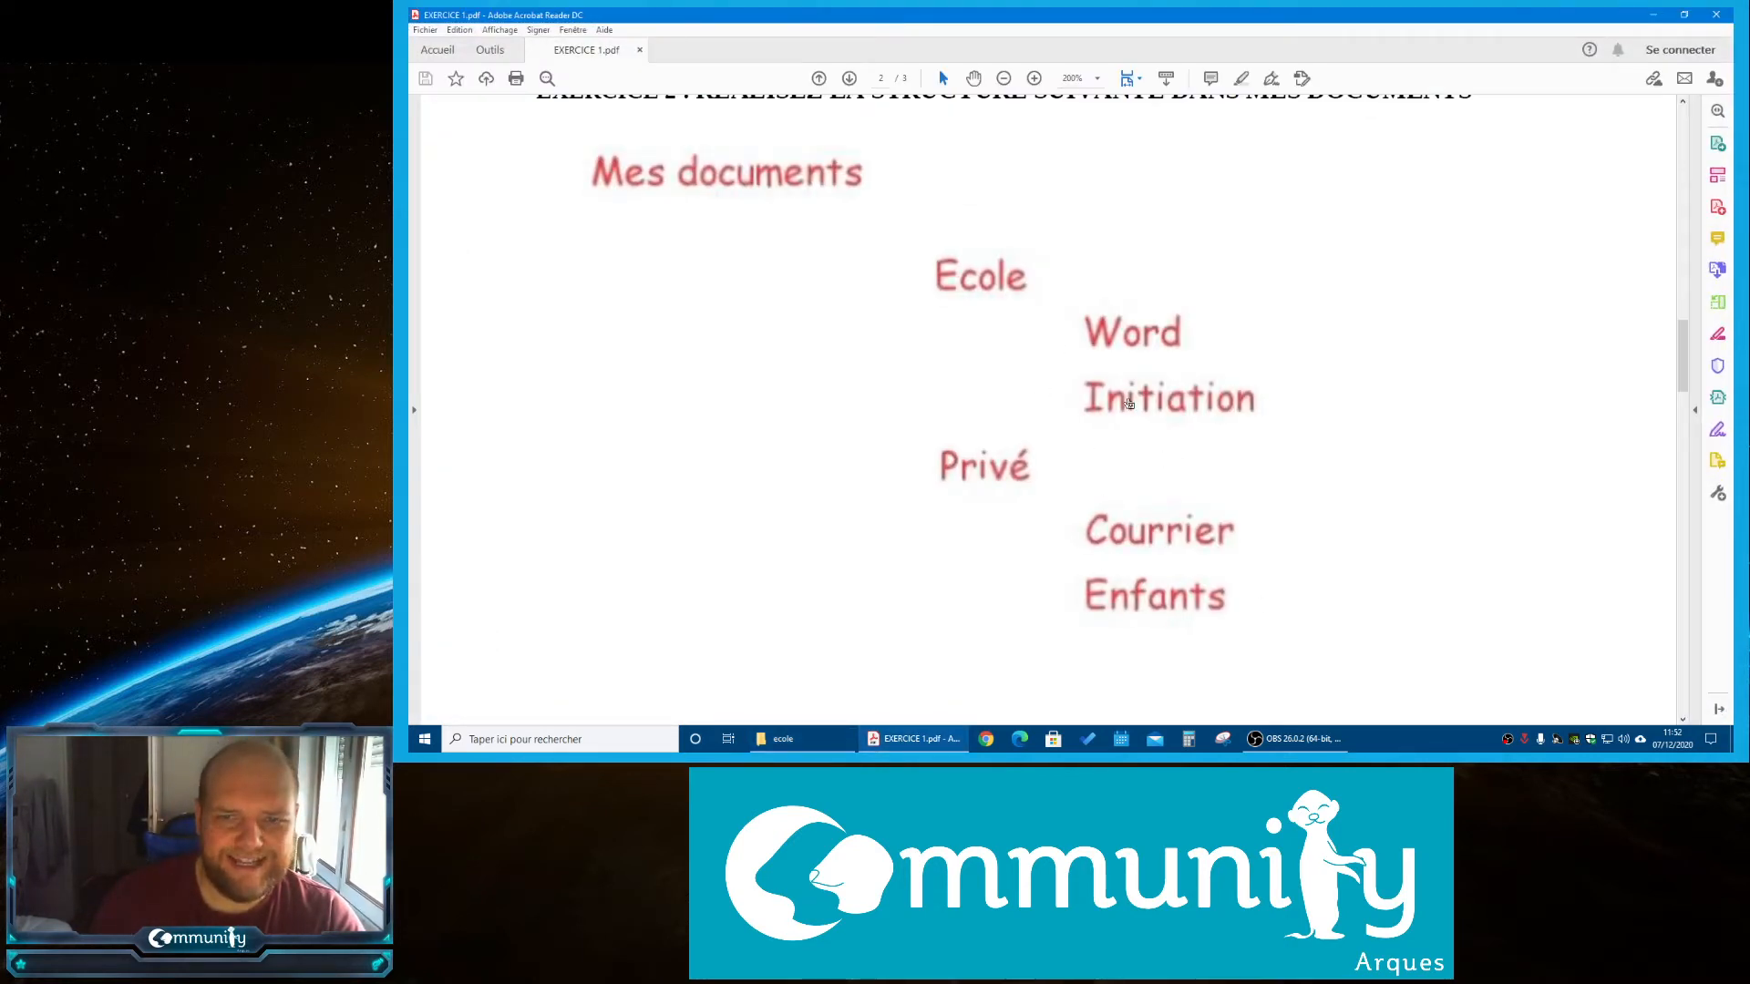
pyautogui.click(915, 740)
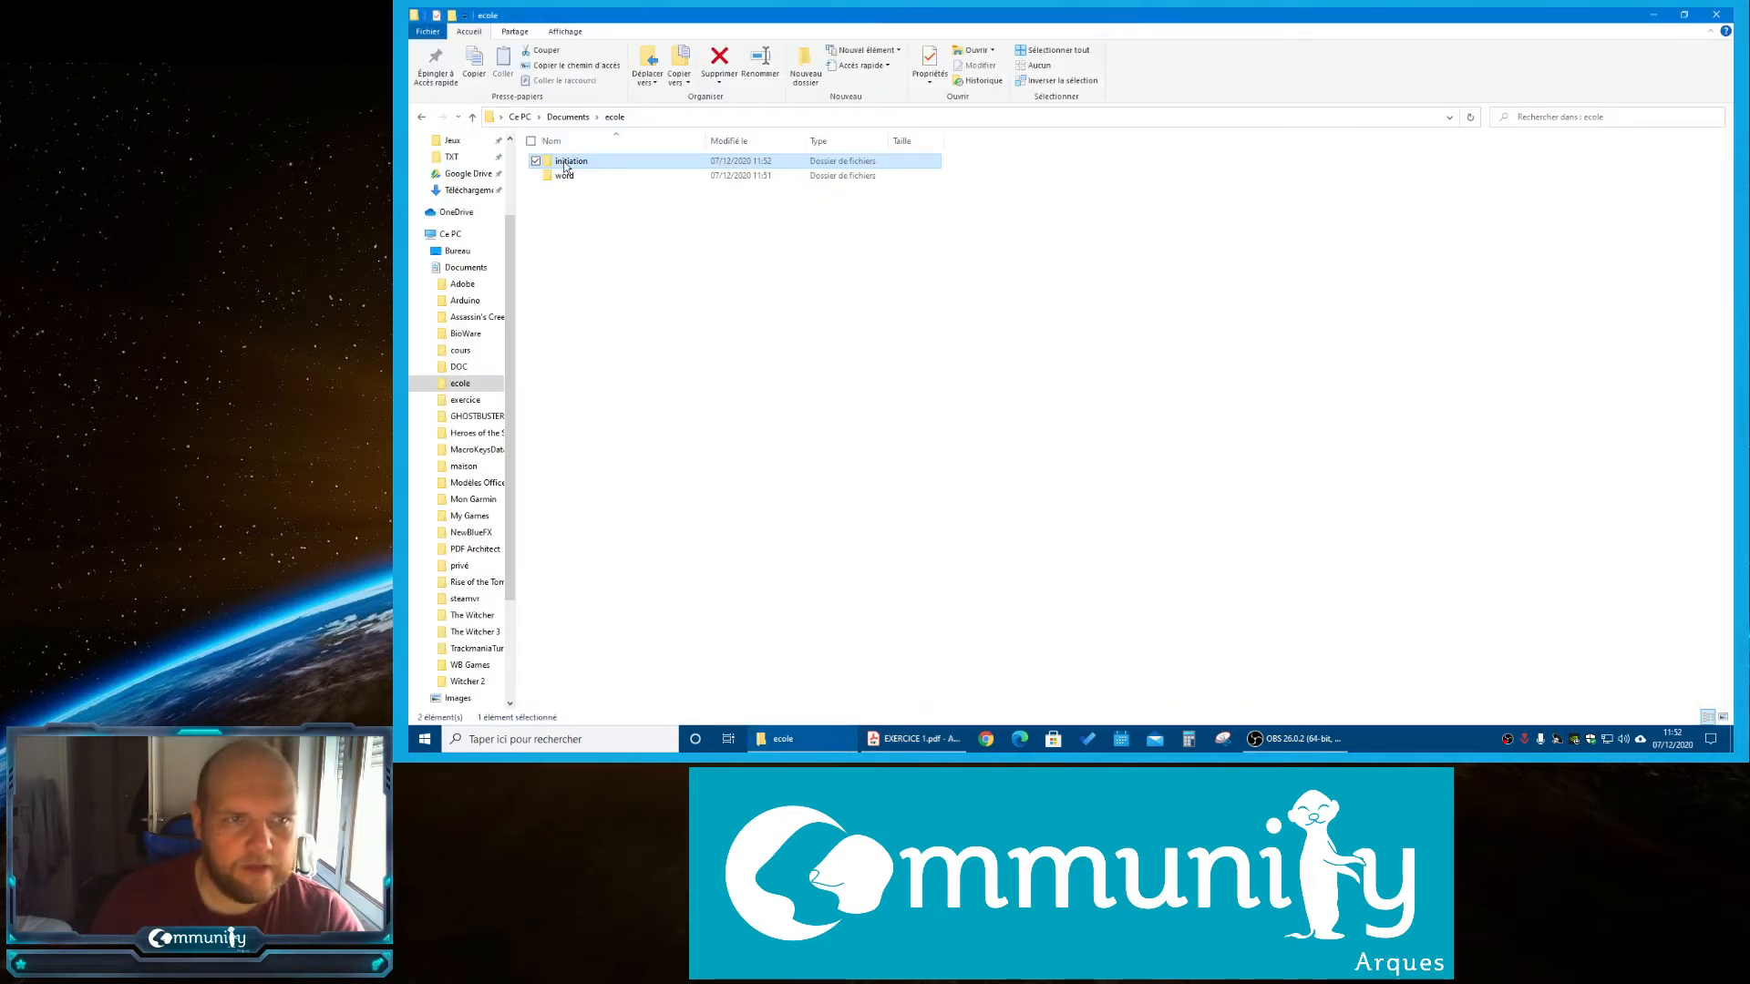
# Check the contents of the word and initiation subfolders inside the ecole folder
pyautogui.click(564, 166)
pyautogui.click(567, 178)
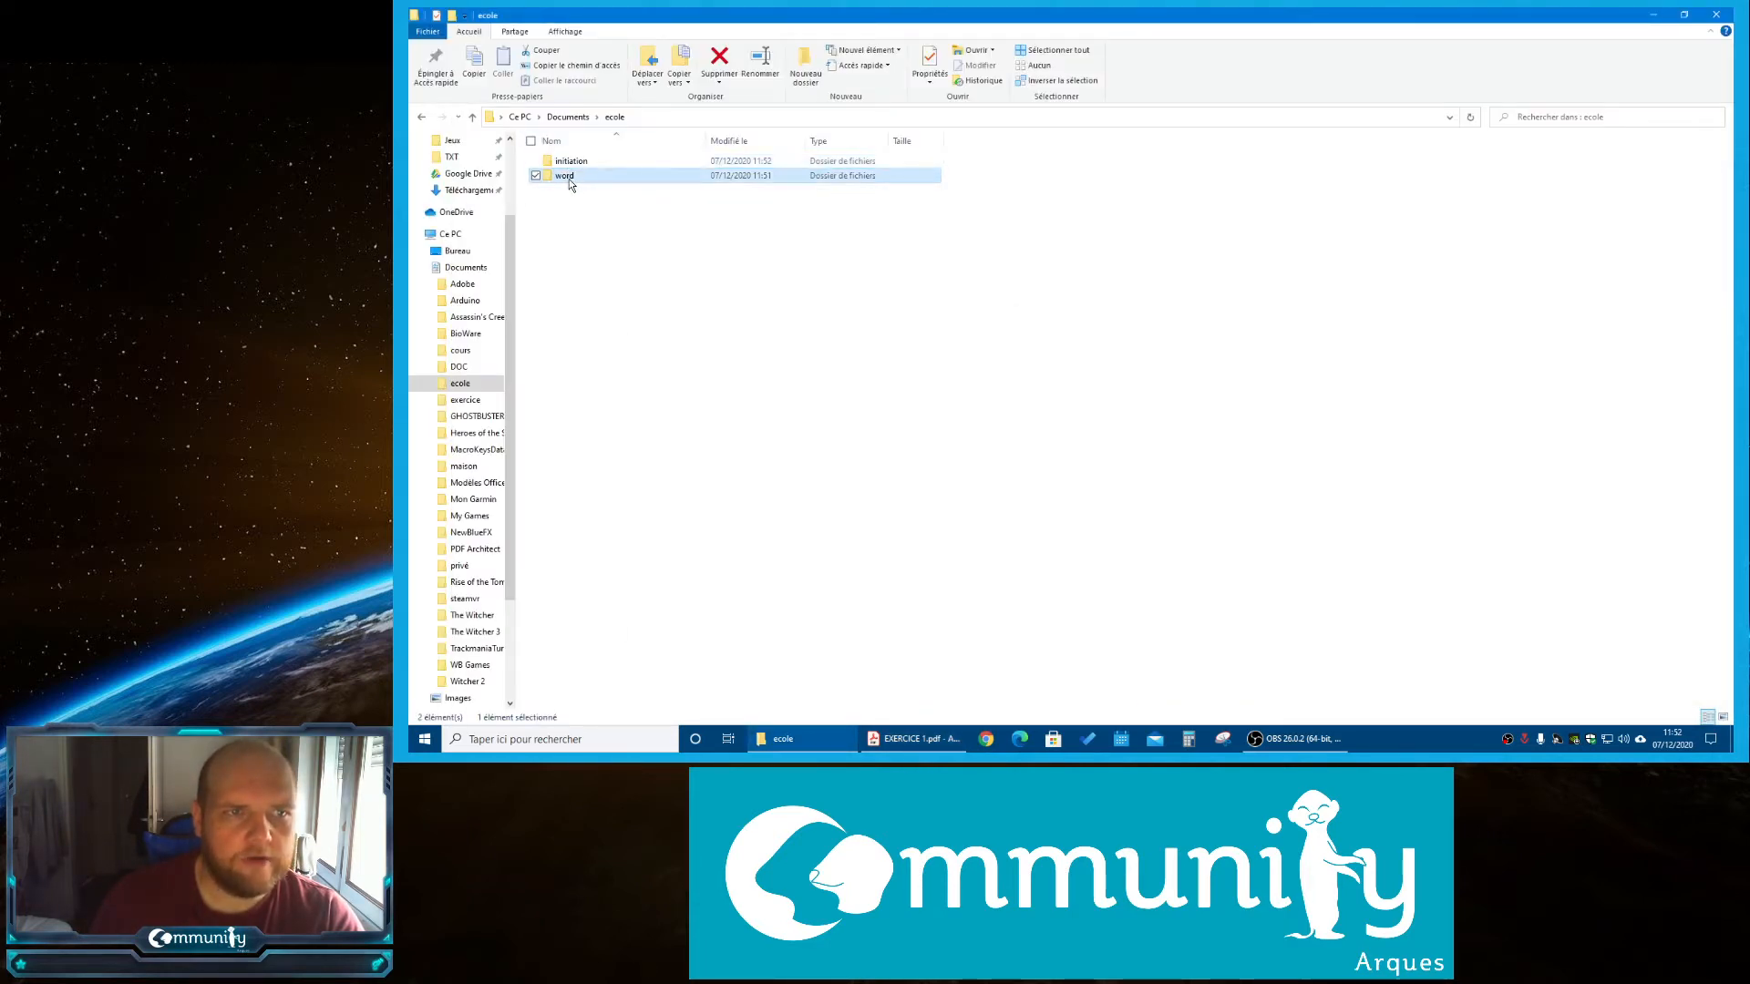
pyautogui.doubleClick(569, 180)
pyautogui.click(614, 118)
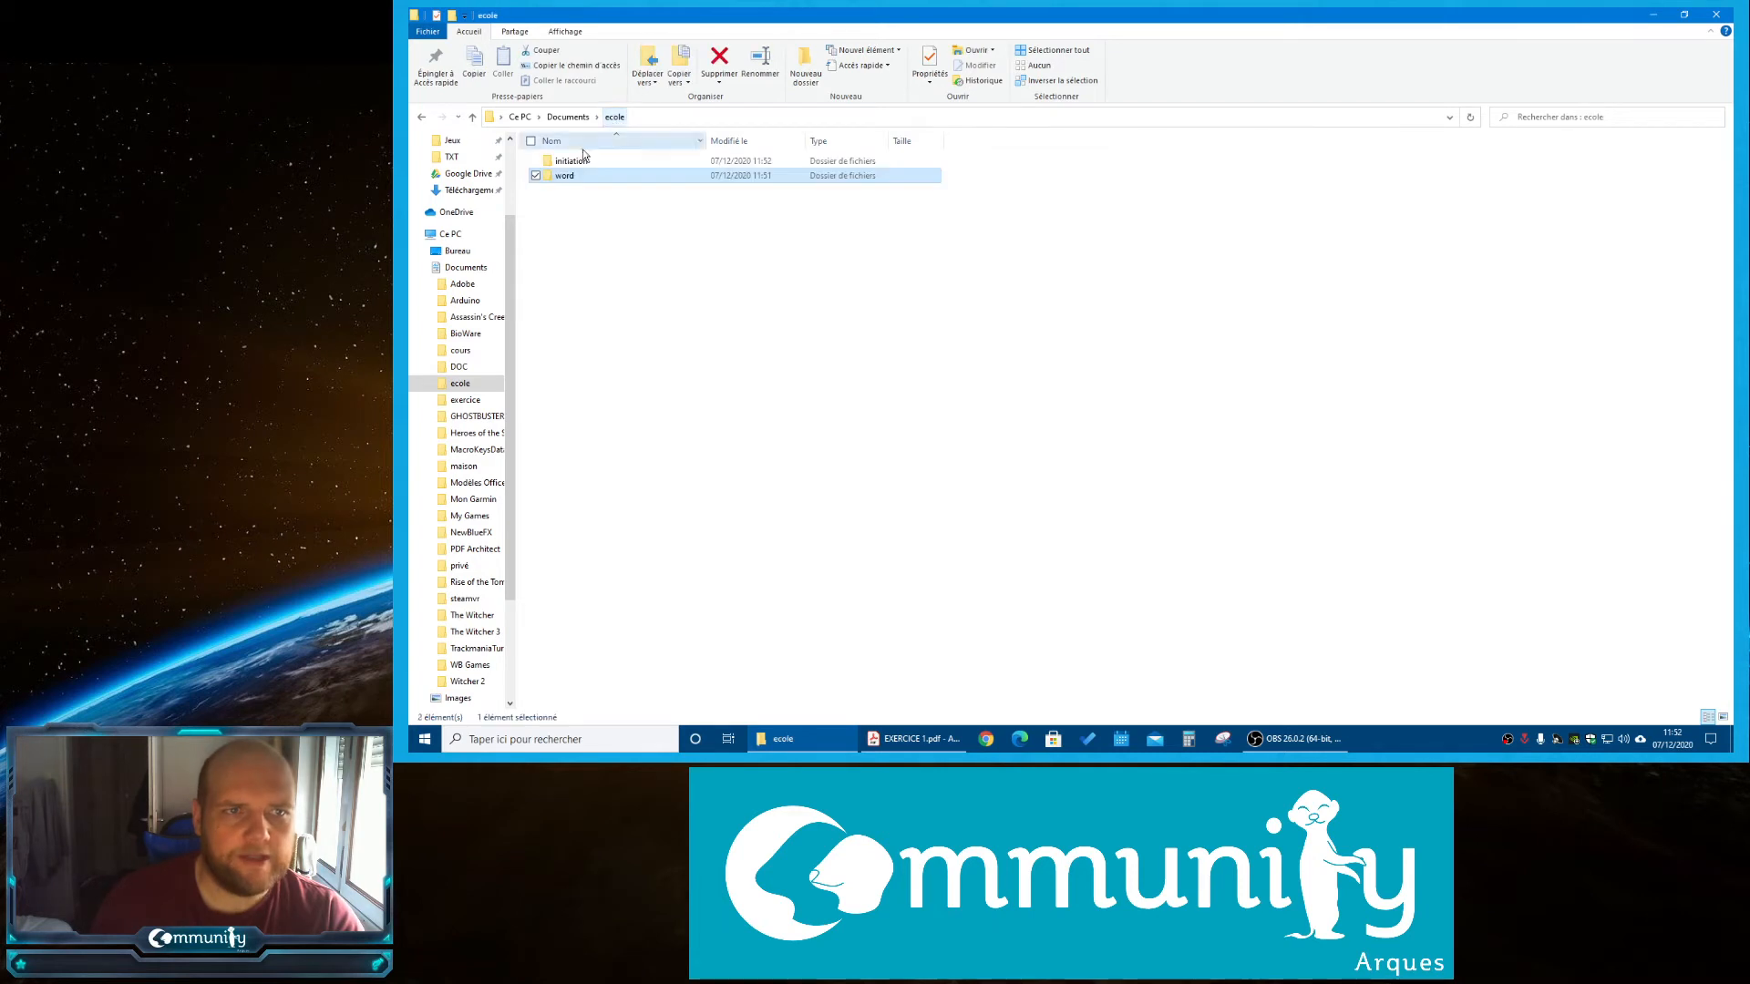
pyautogui.doubleClick(576, 161)
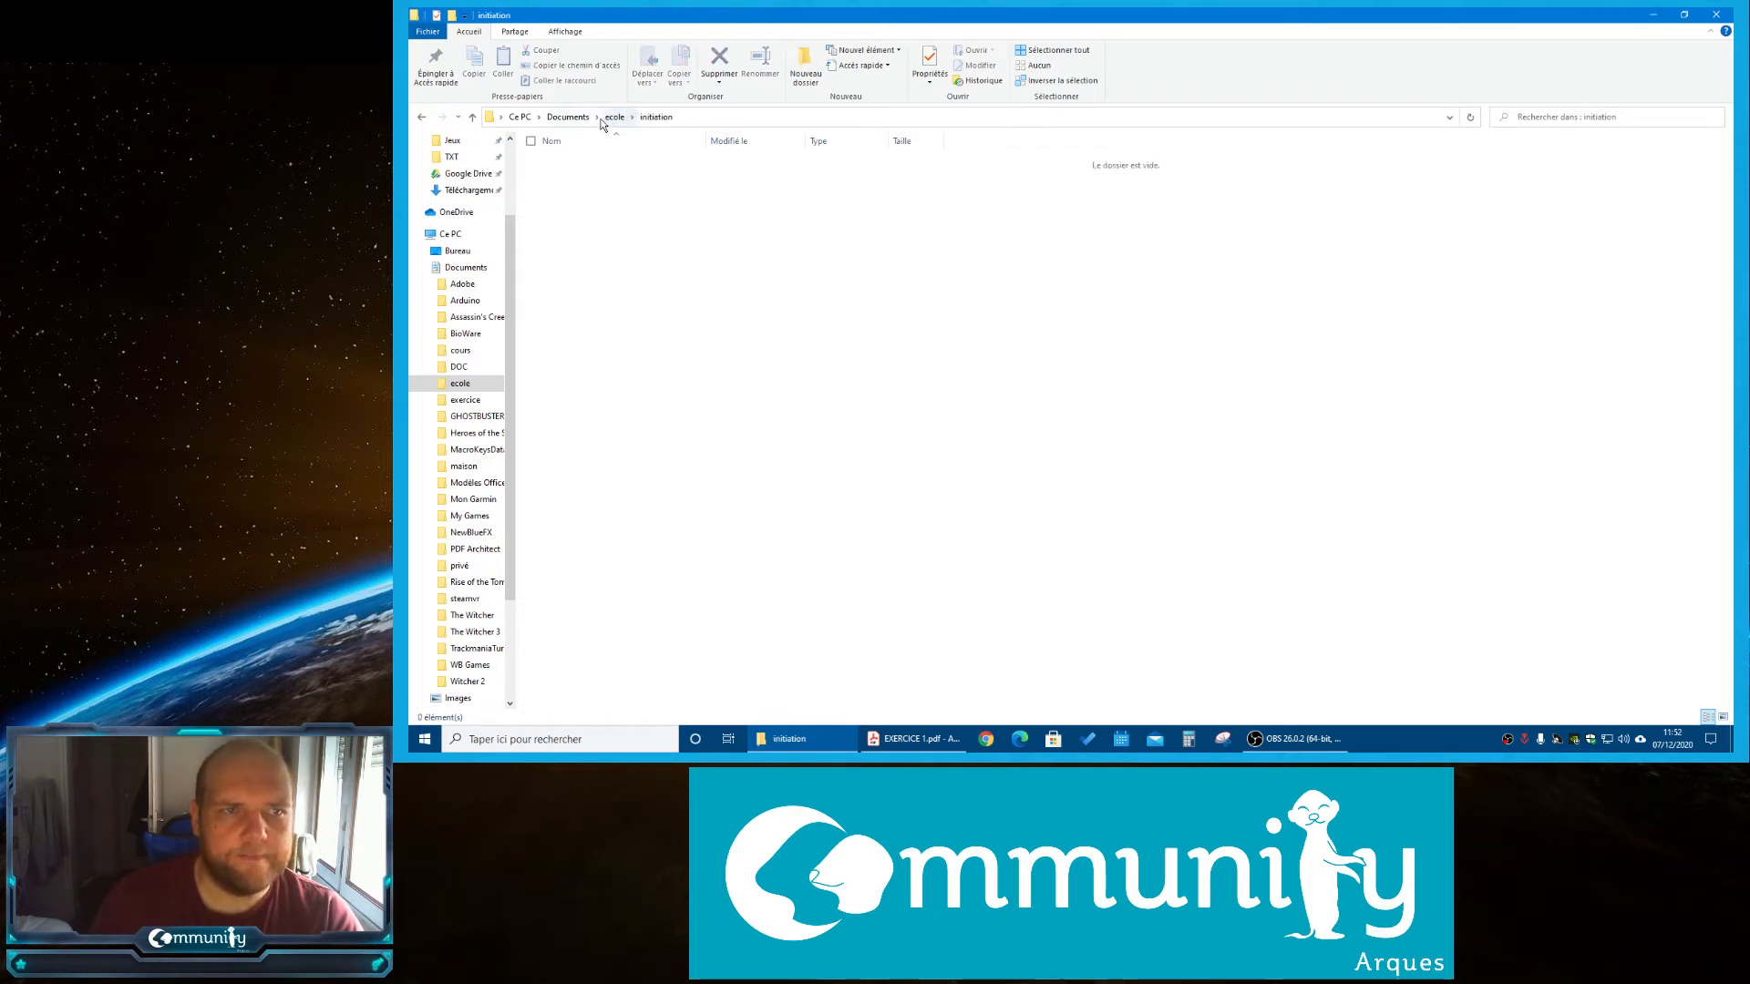
# Open the privé folder in Documents and delete its existing subfolders courriers, enfants and hobbys
pyautogui.click(573, 118)
pyautogui.doubleClick(592, 394)
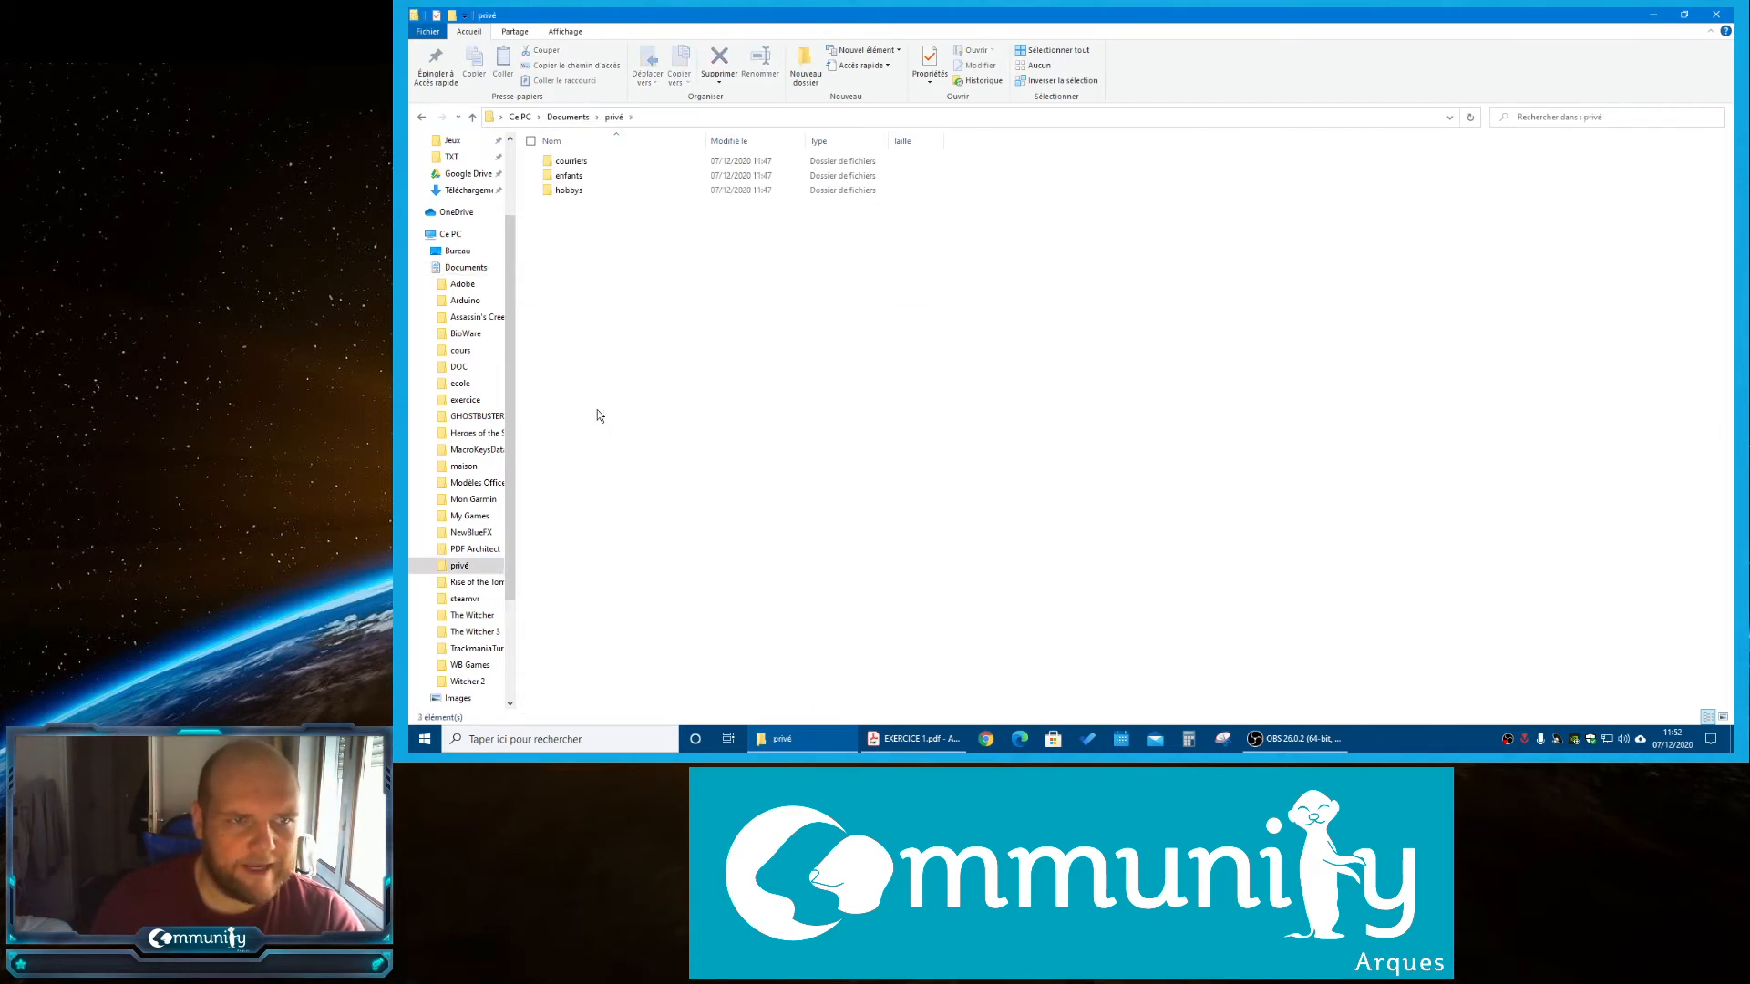
pyautogui.moveTo(622, 210); pyautogui.dragTo(548, 133)
pyautogui.press('Delete')
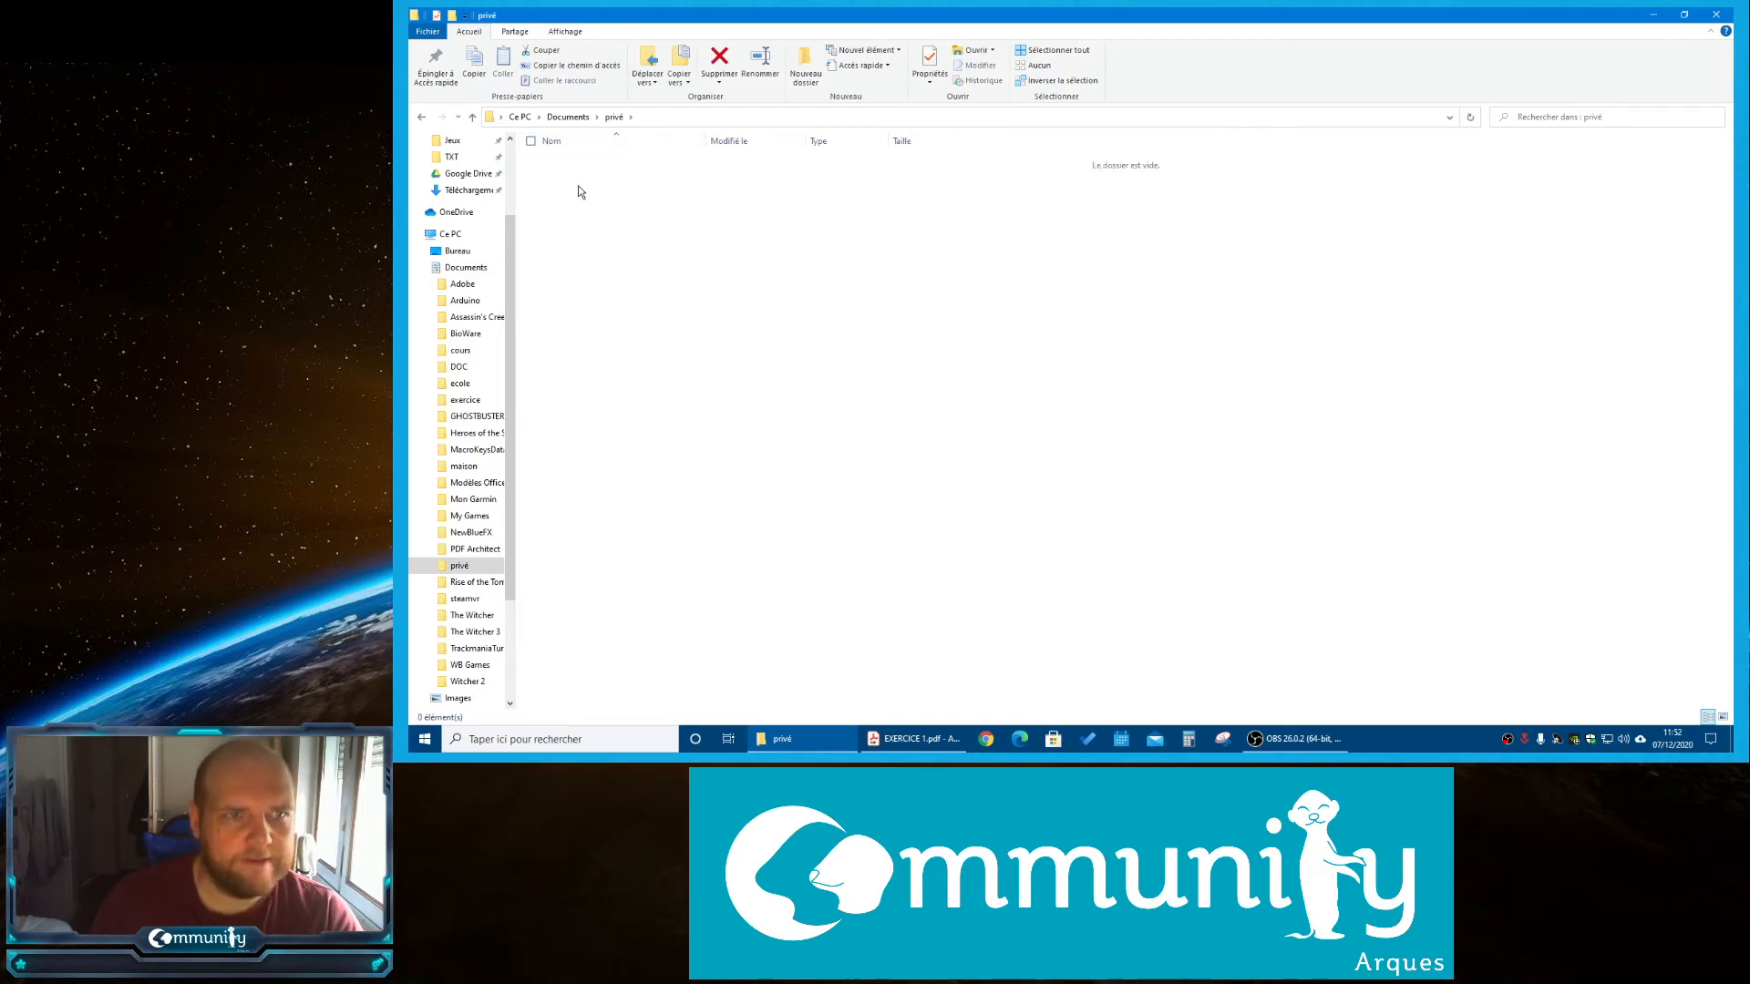
# Check the subfolder names in the PDF and create folders named "courrier" and "enfants" inside privé
pyautogui.click(907, 739)
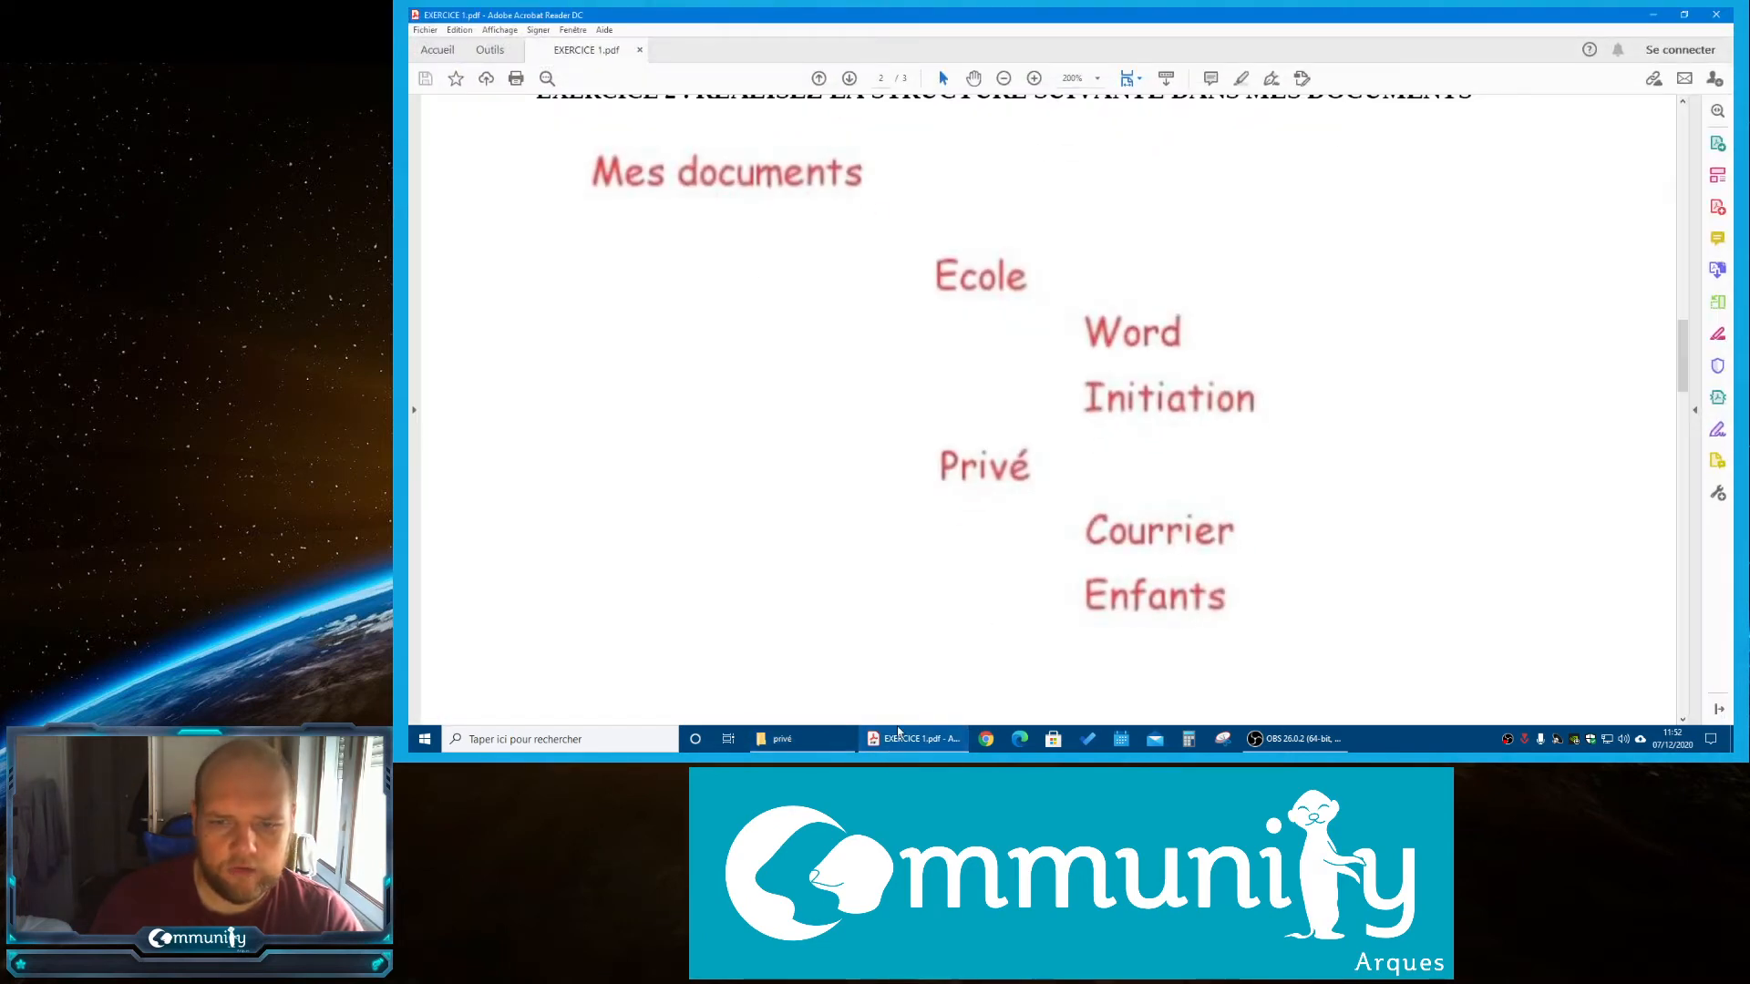
pyautogui.click(897, 729)
pyautogui.click(806, 64)
pyautogui.write('c')
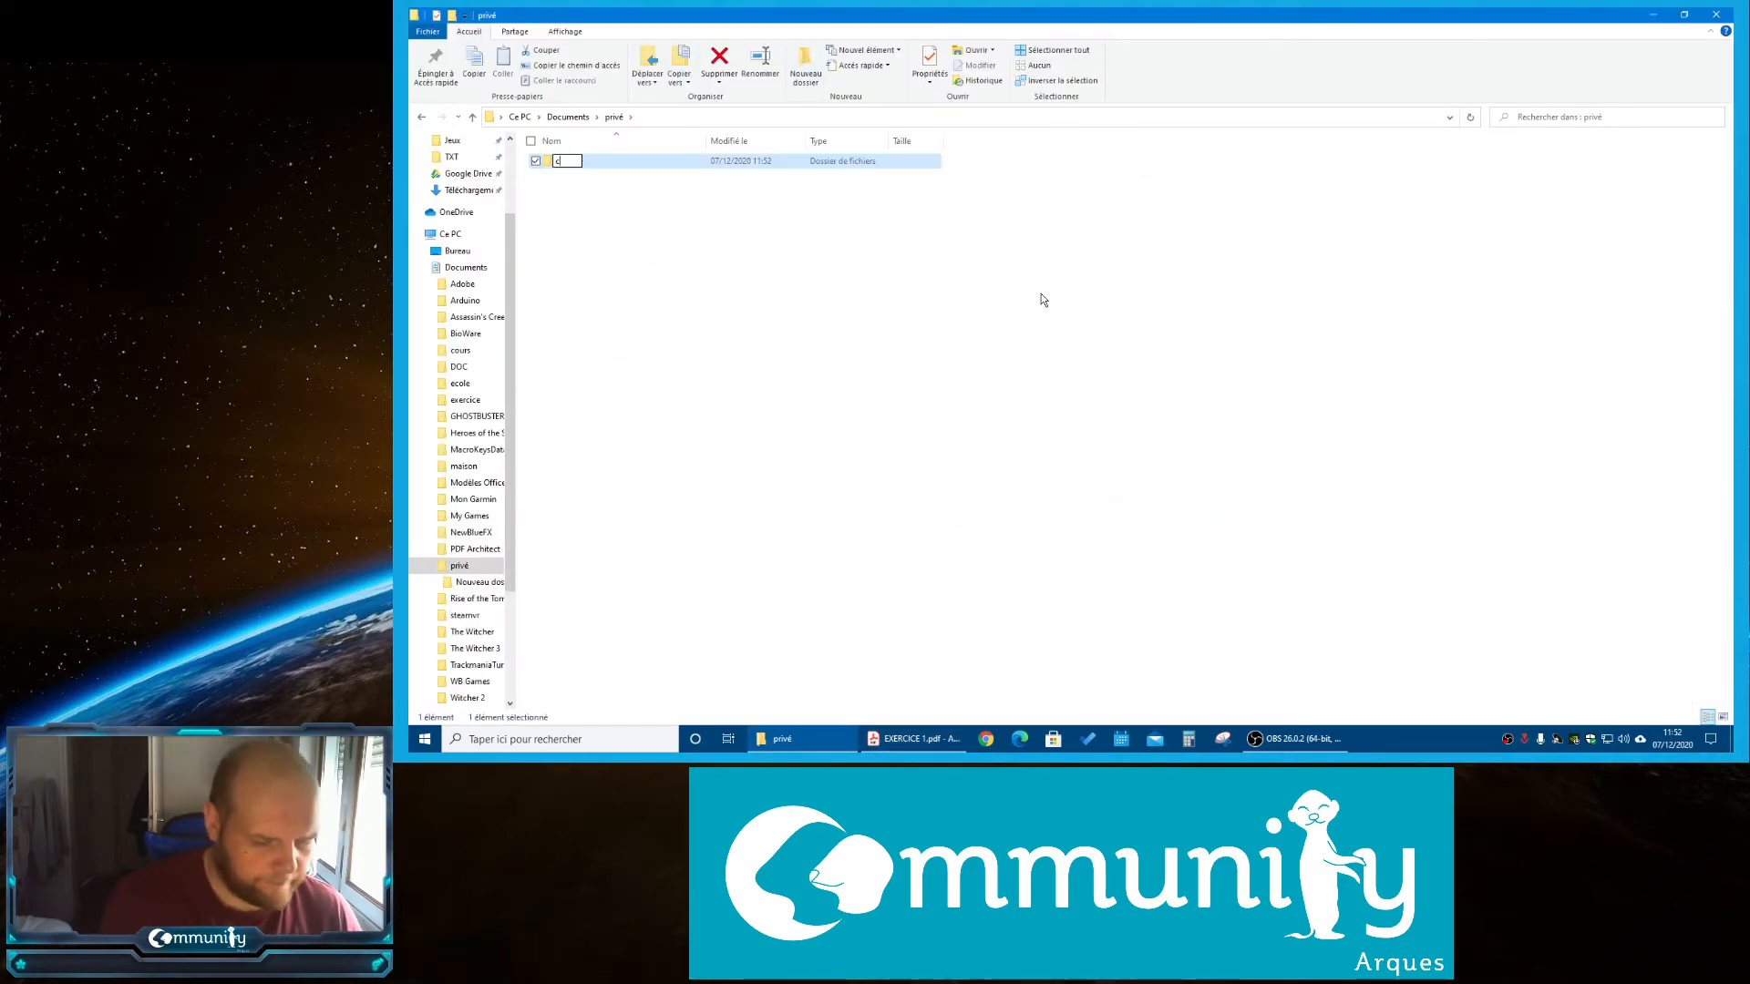
pyautogui.write('ourrier')
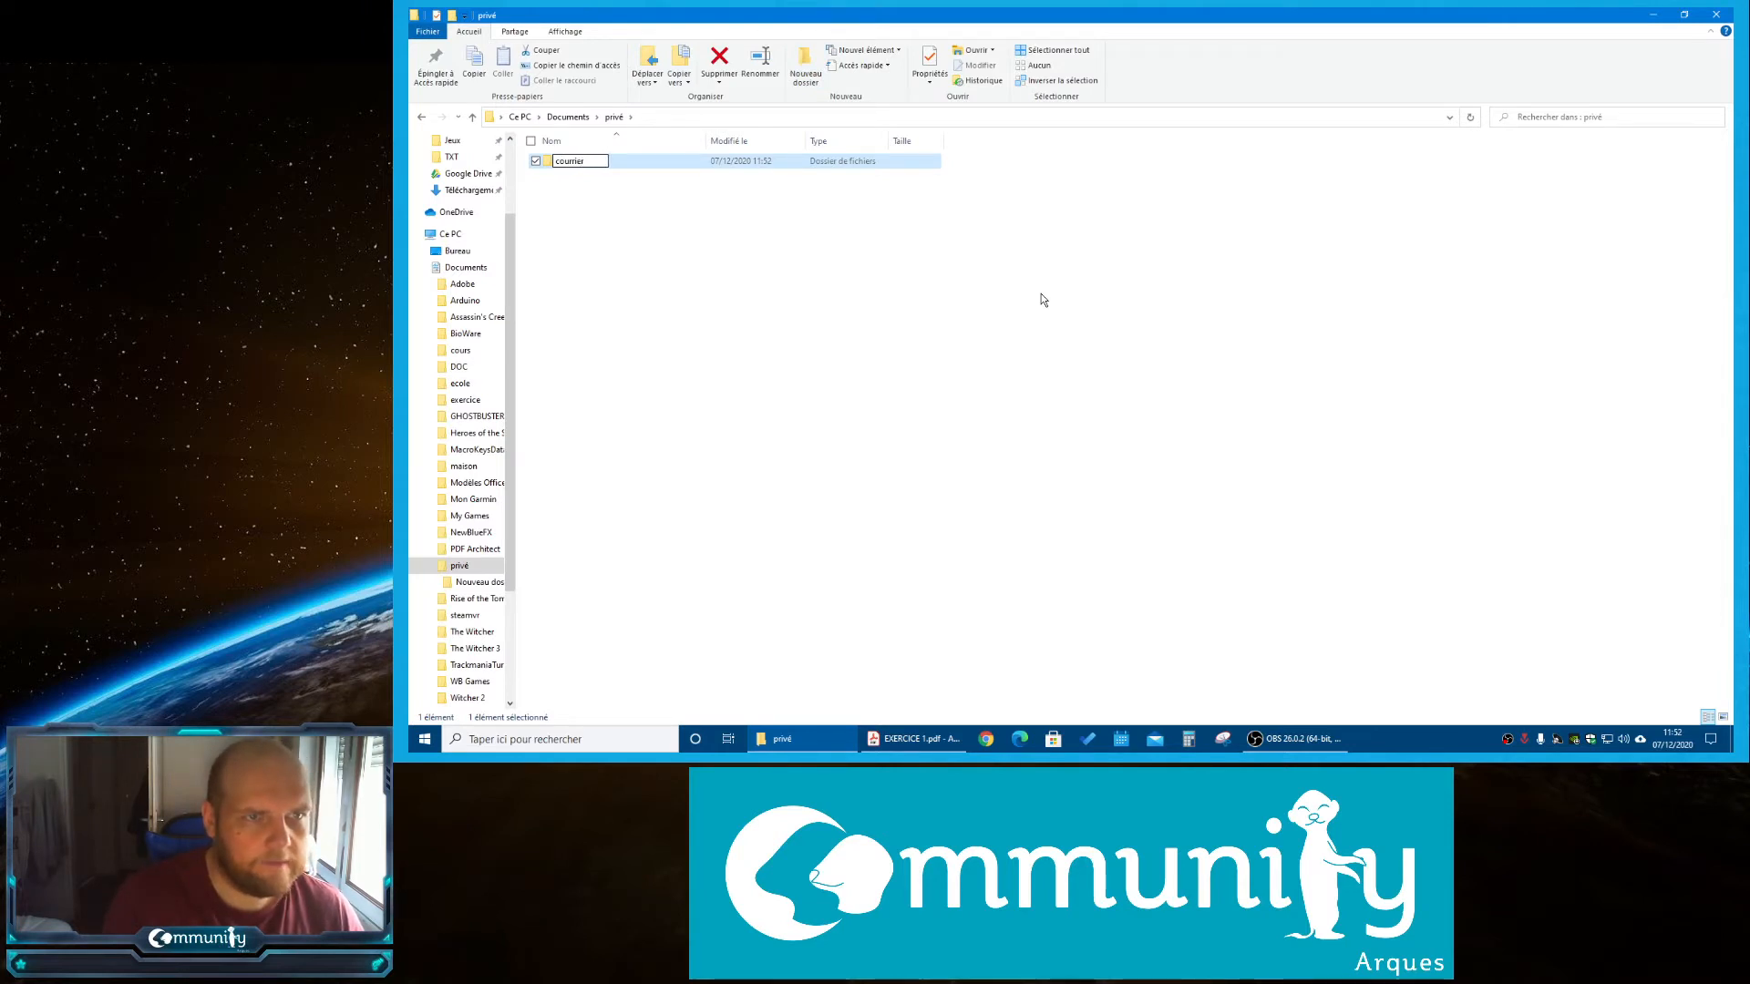
pyautogui.click(806, 64)
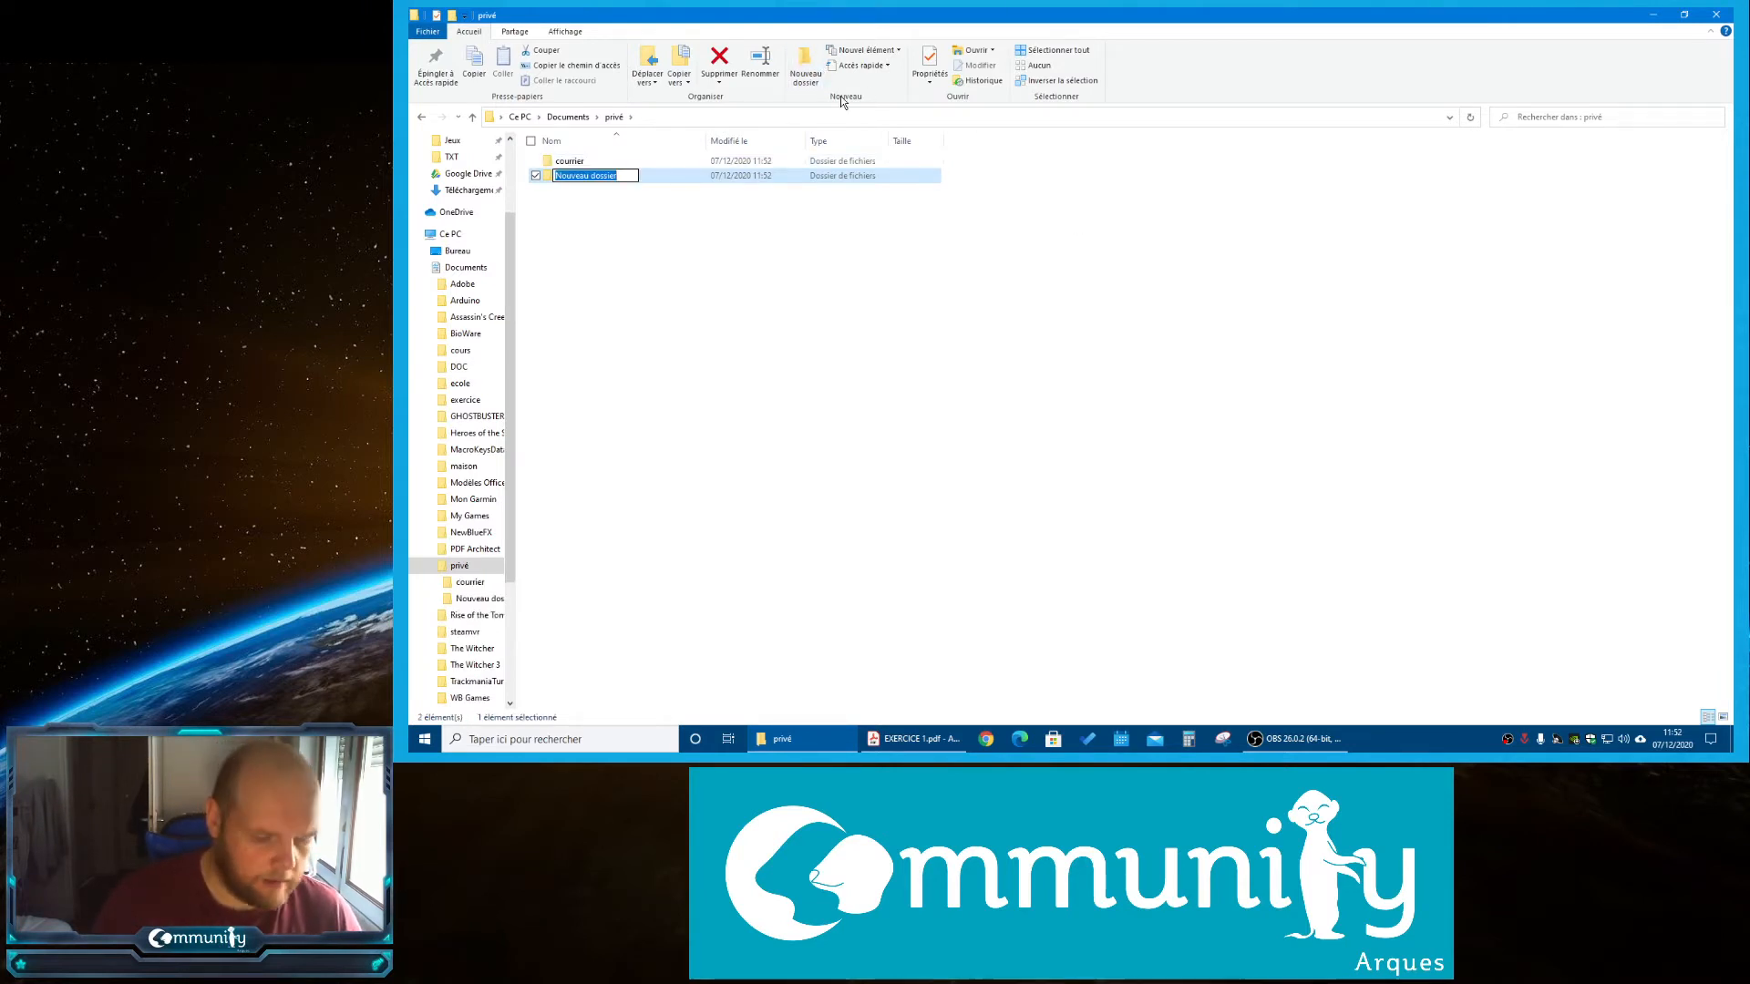
pyautogui.write('enfants')
pyautogui.press('Return')
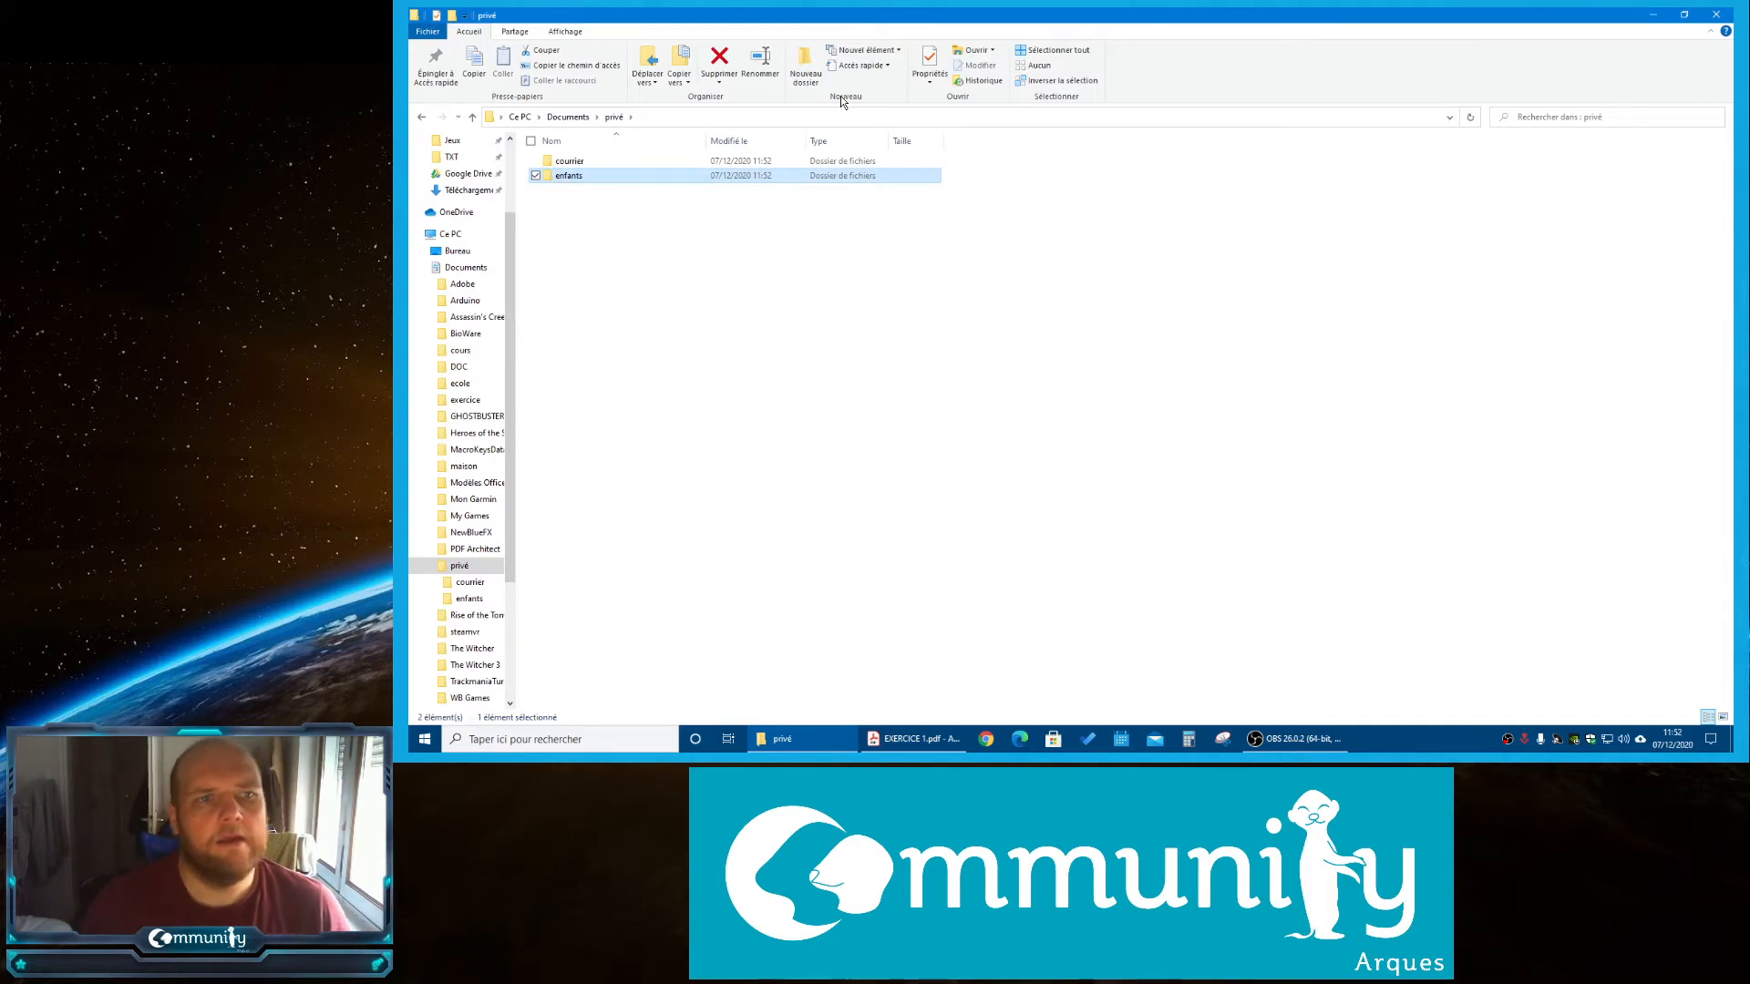
# Return to Documents and read the instructions for exercise 3 in the PDF, highlighting the folder name Entreprise
pyautogui.click(568, 117)
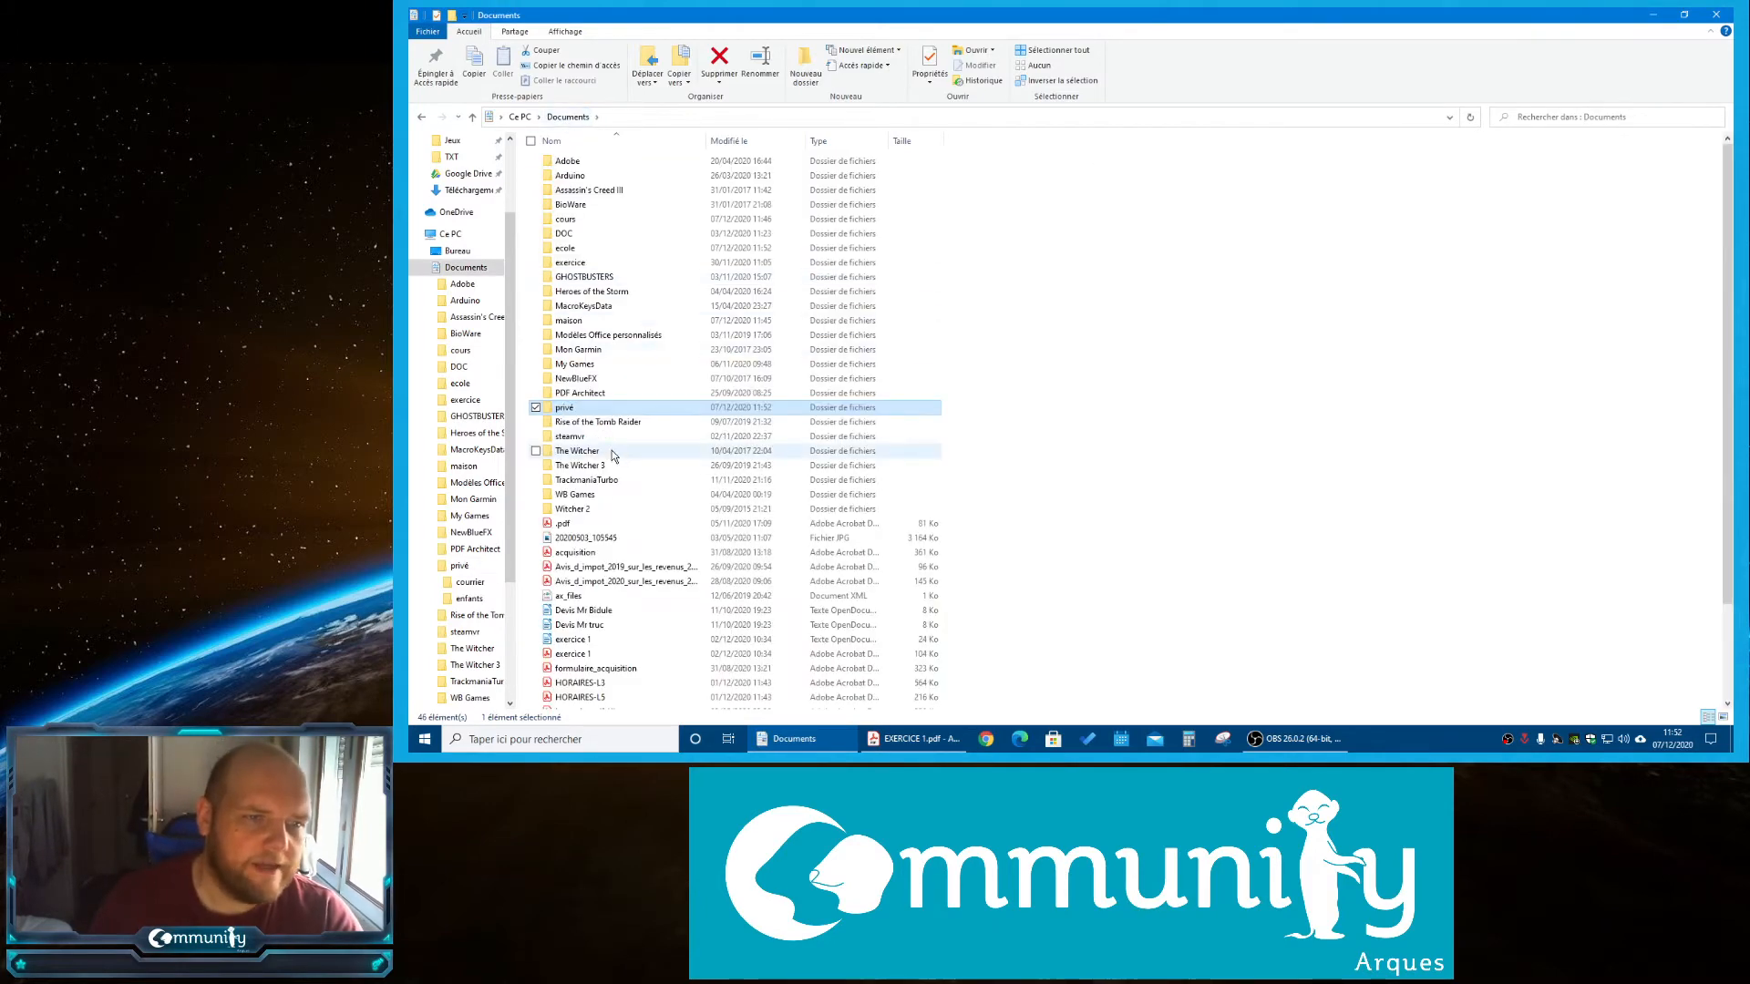
pyautogui.click(894, 742)
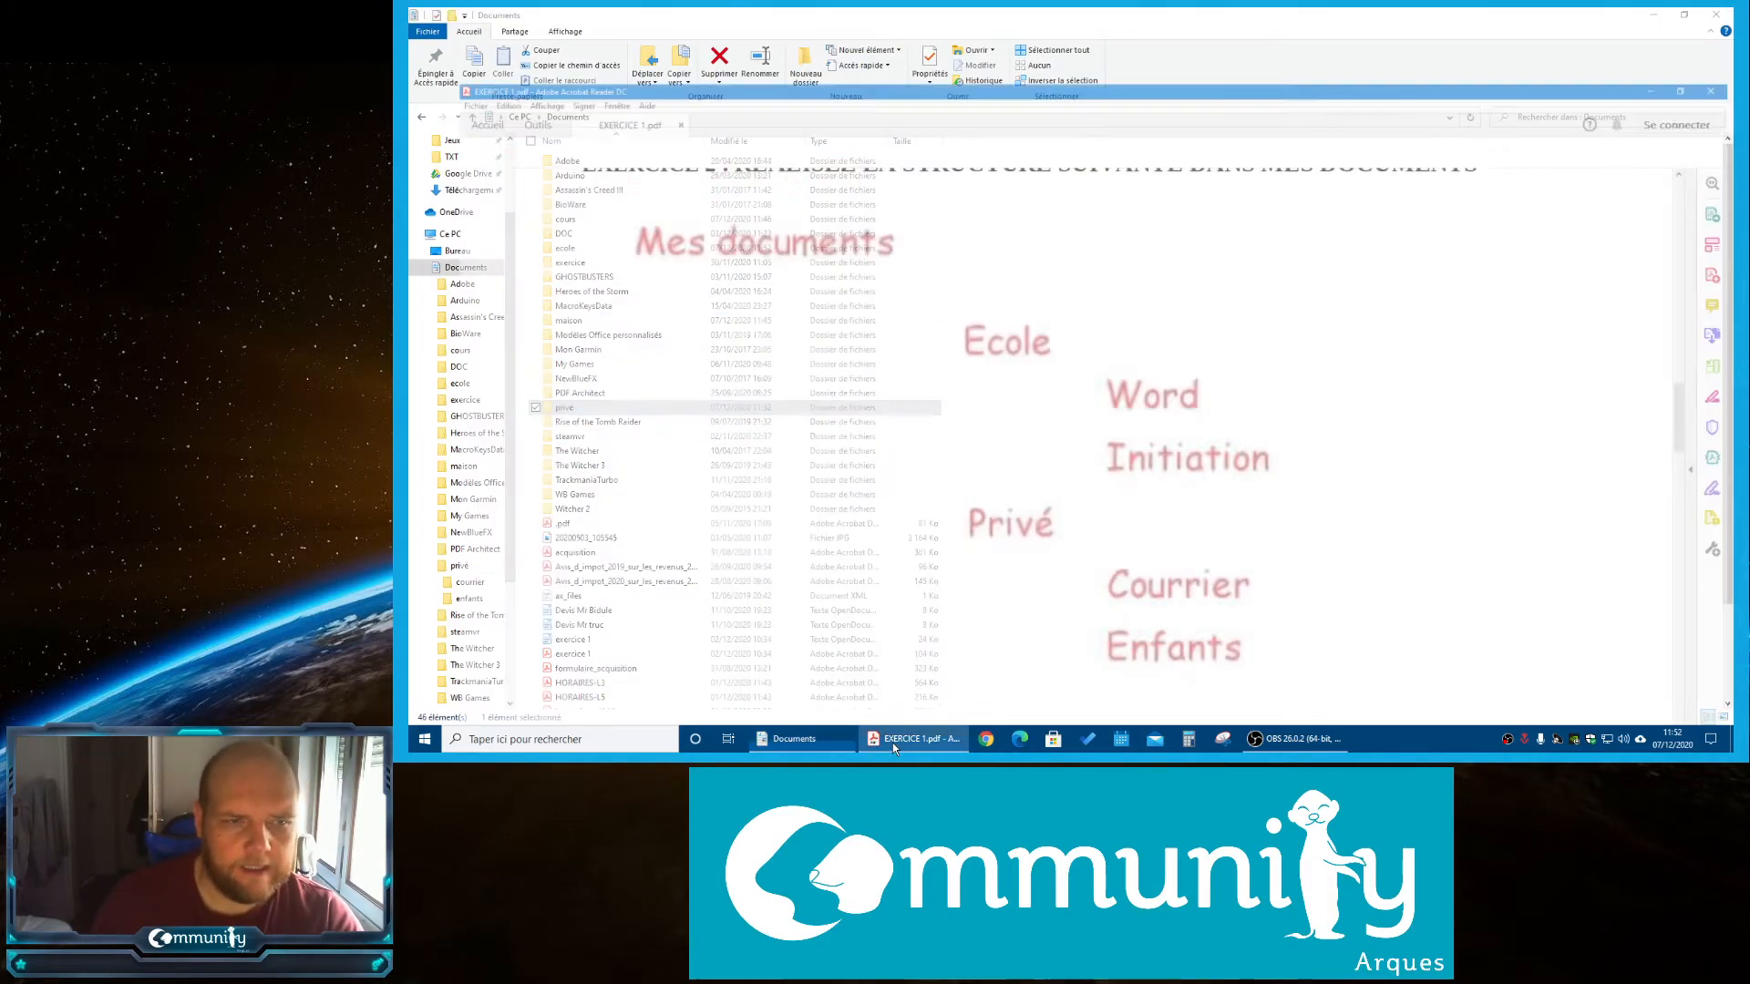
pyautogui.scroll(-6, 1059, 559)
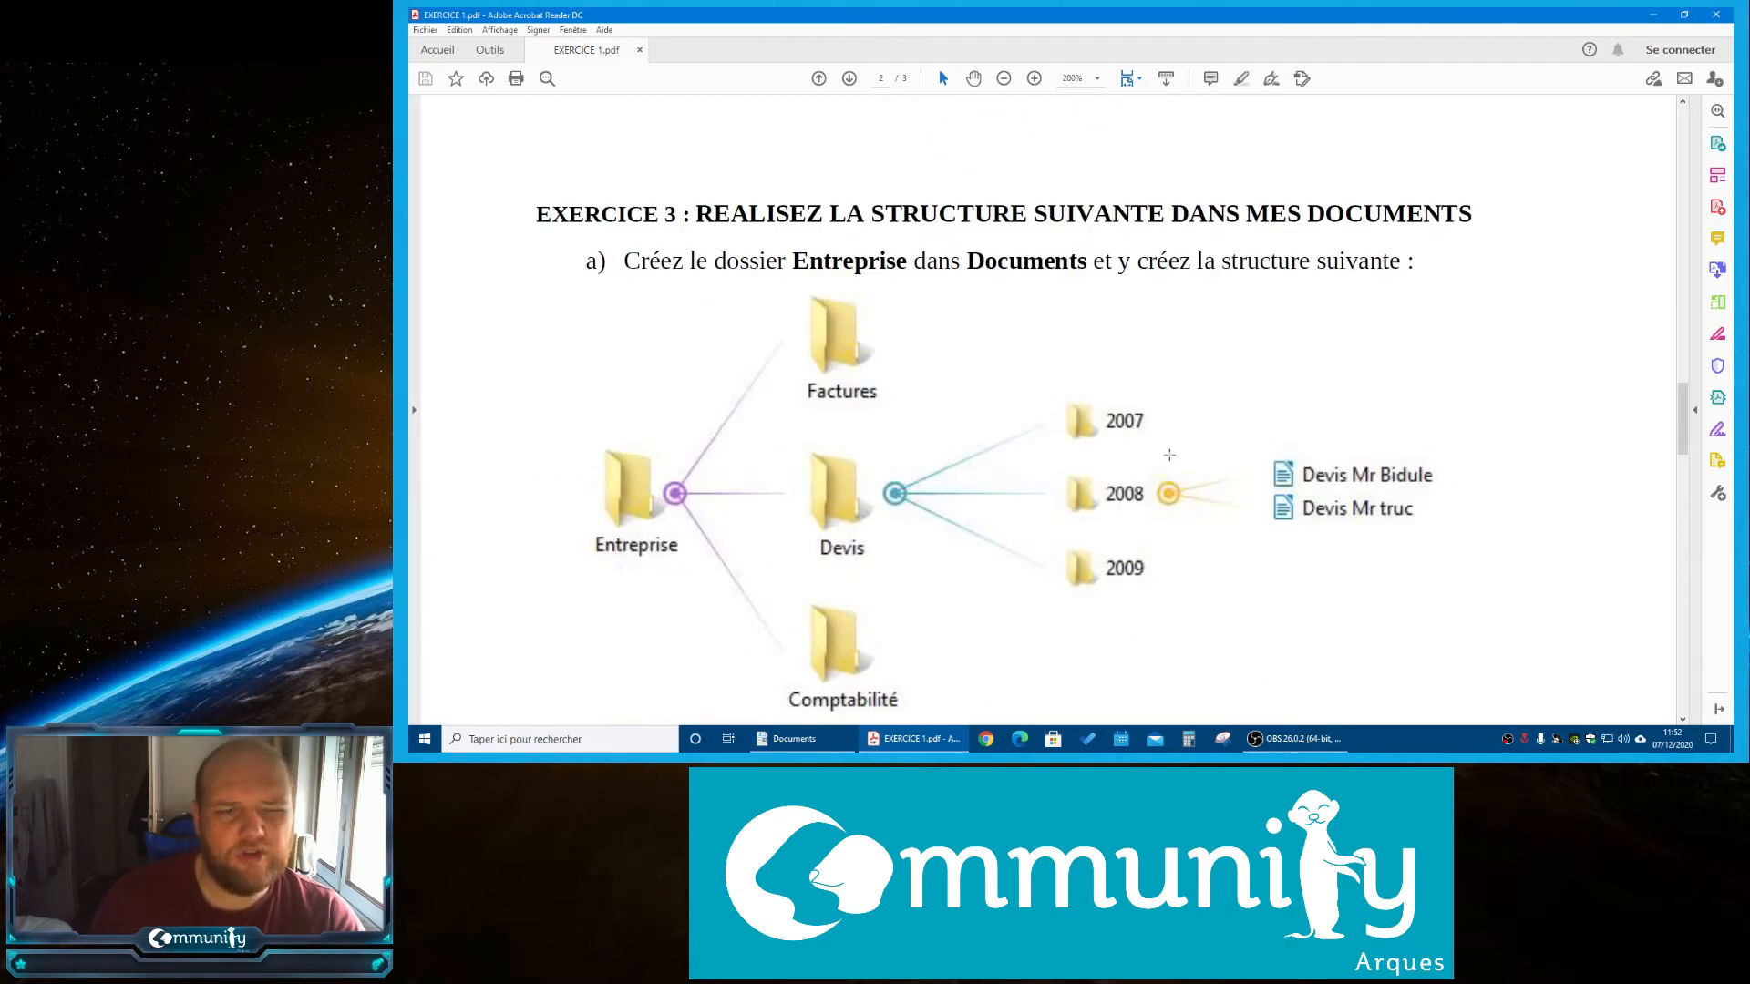
pyautogui.scroll(-1, 1169, 455)
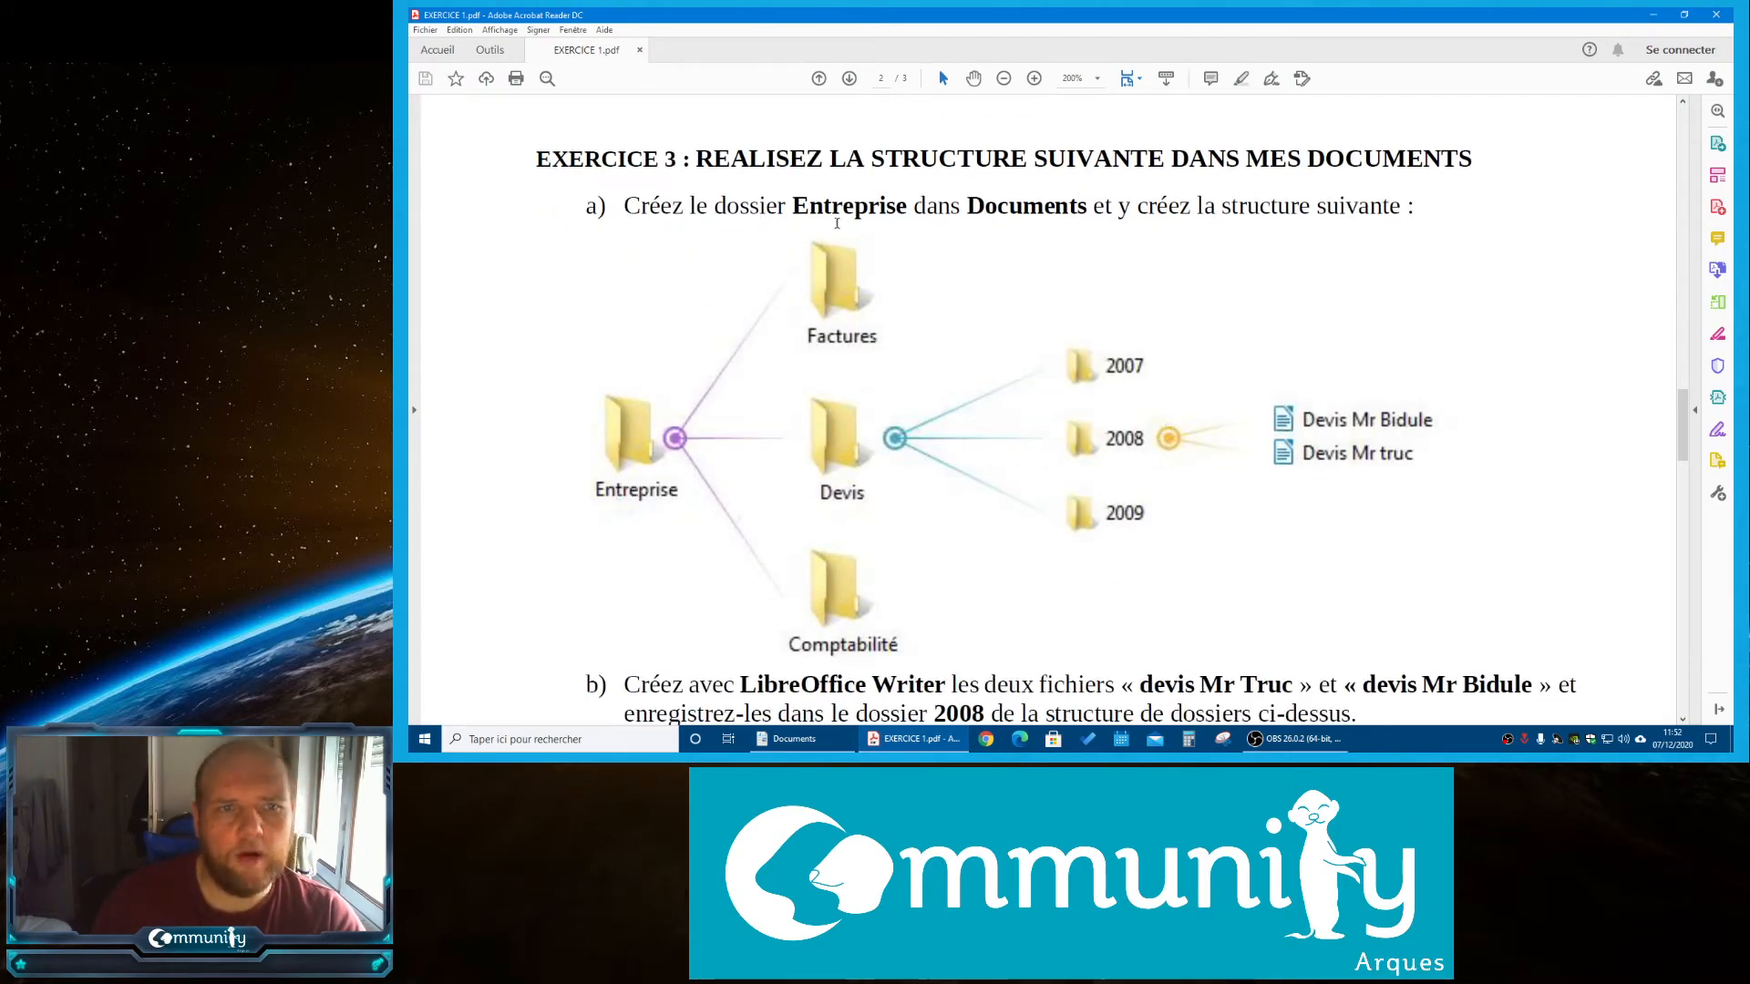
pyautogui.moveTo(792, 206); pyautogui.dragTo(904, 206)
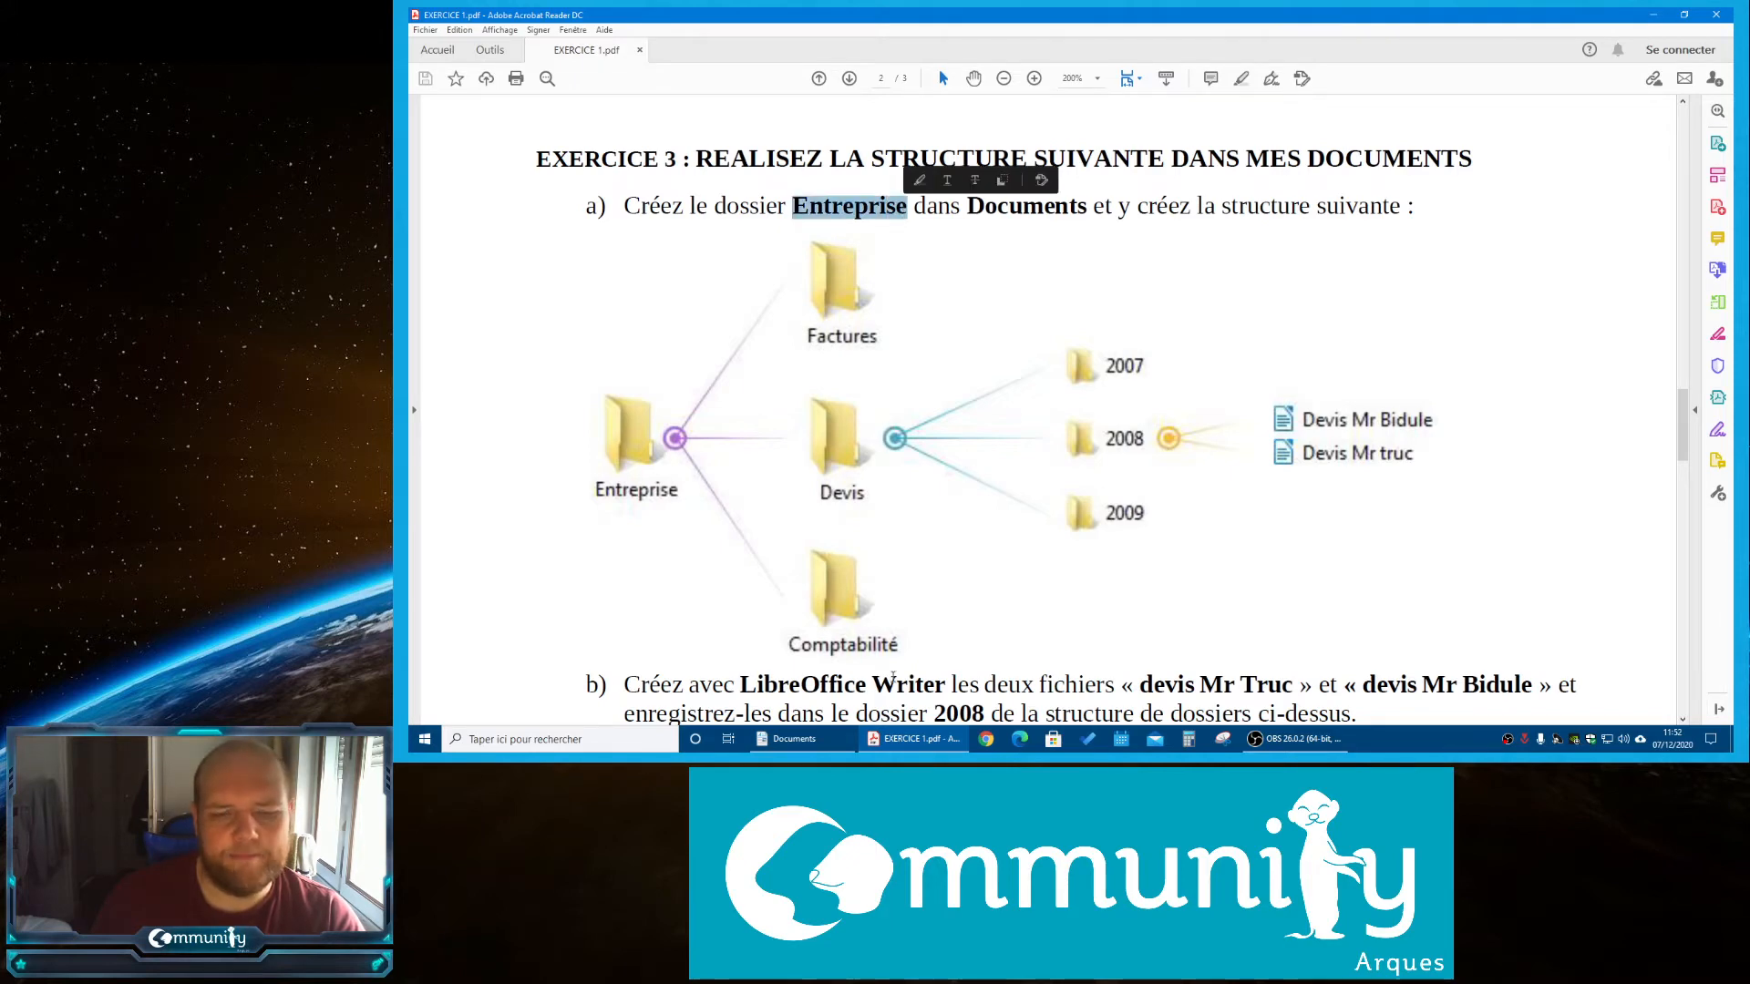
# Switch to File Explorer and create a folder named "entreprises" in Documents
pyautogui.click(793, 739)
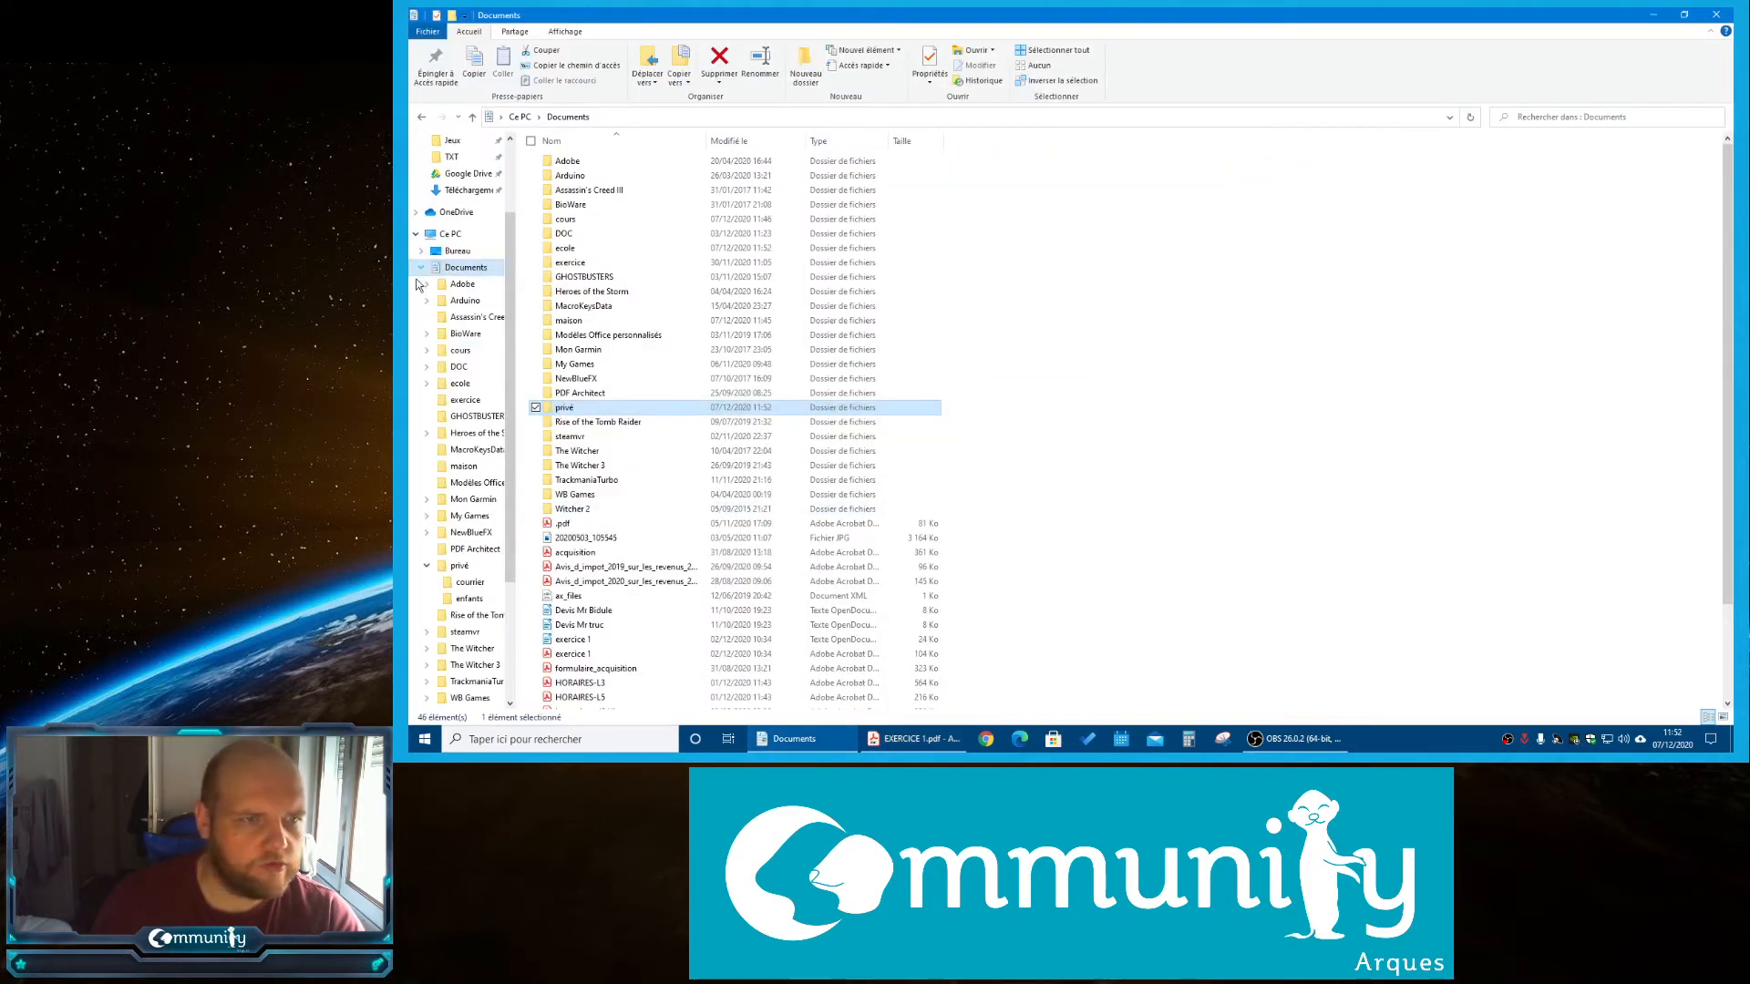
pyautogui.doubleClick(465, 270)
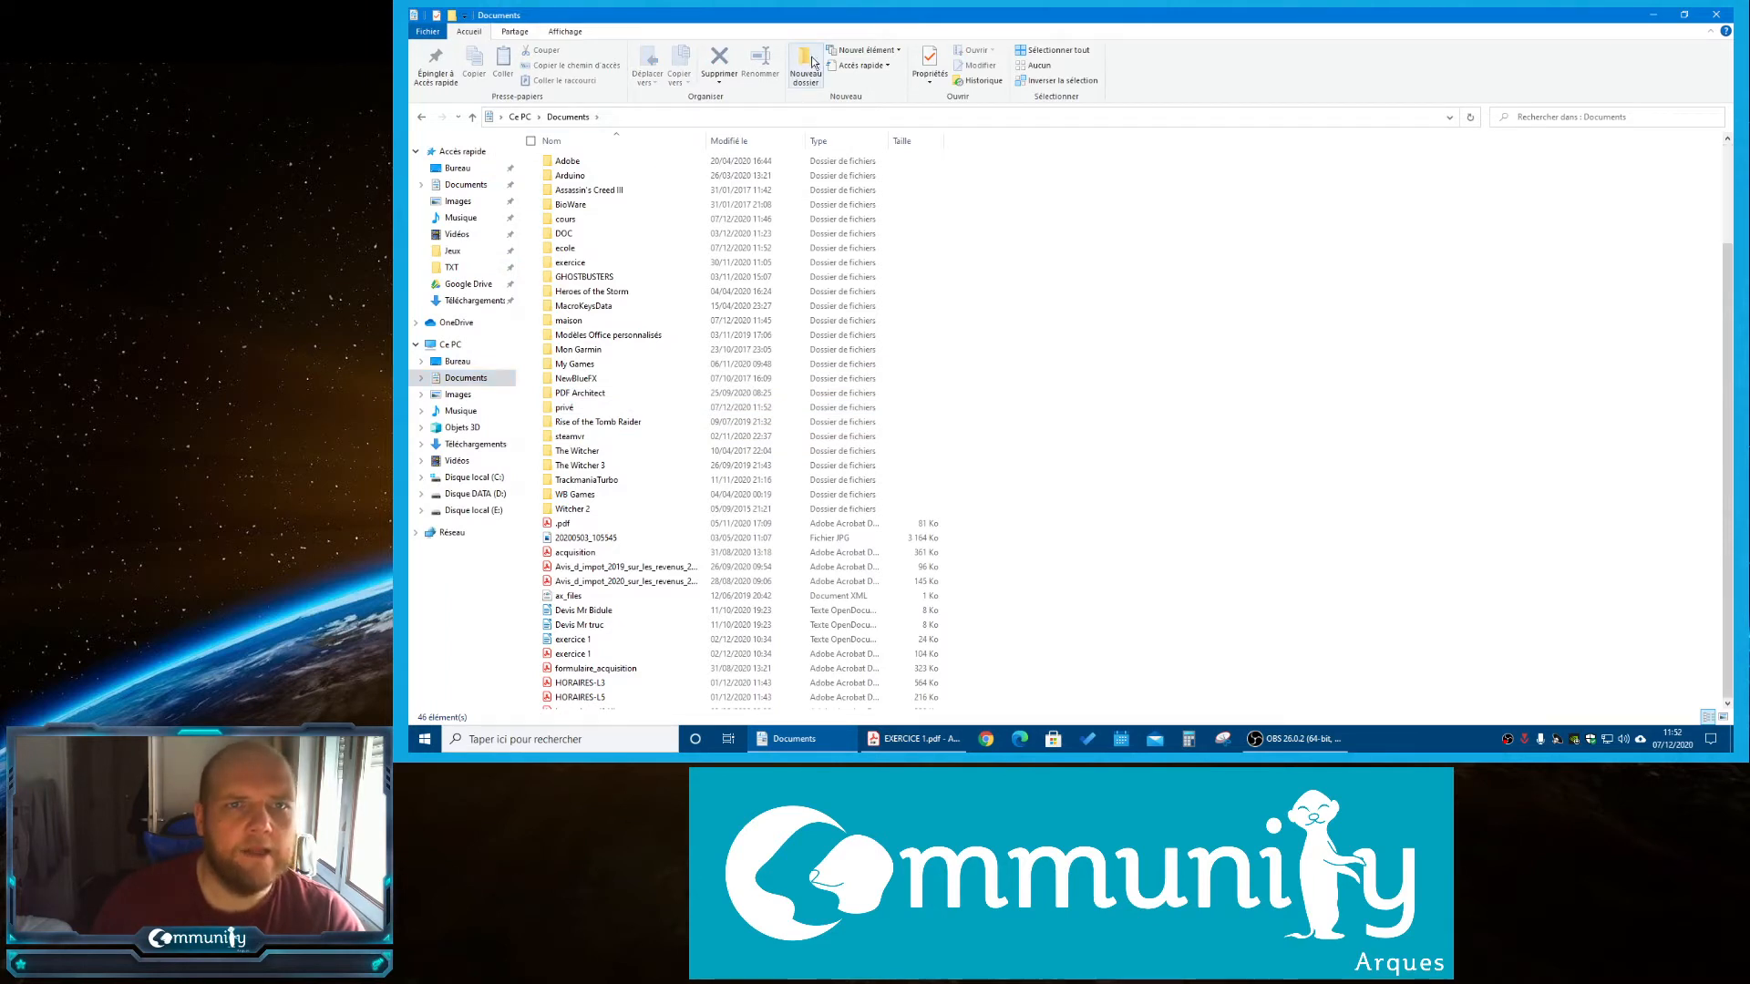
pyautogui.hotkey('ctrl', 'shift', 'n')
pyautogui.write('entreprises')
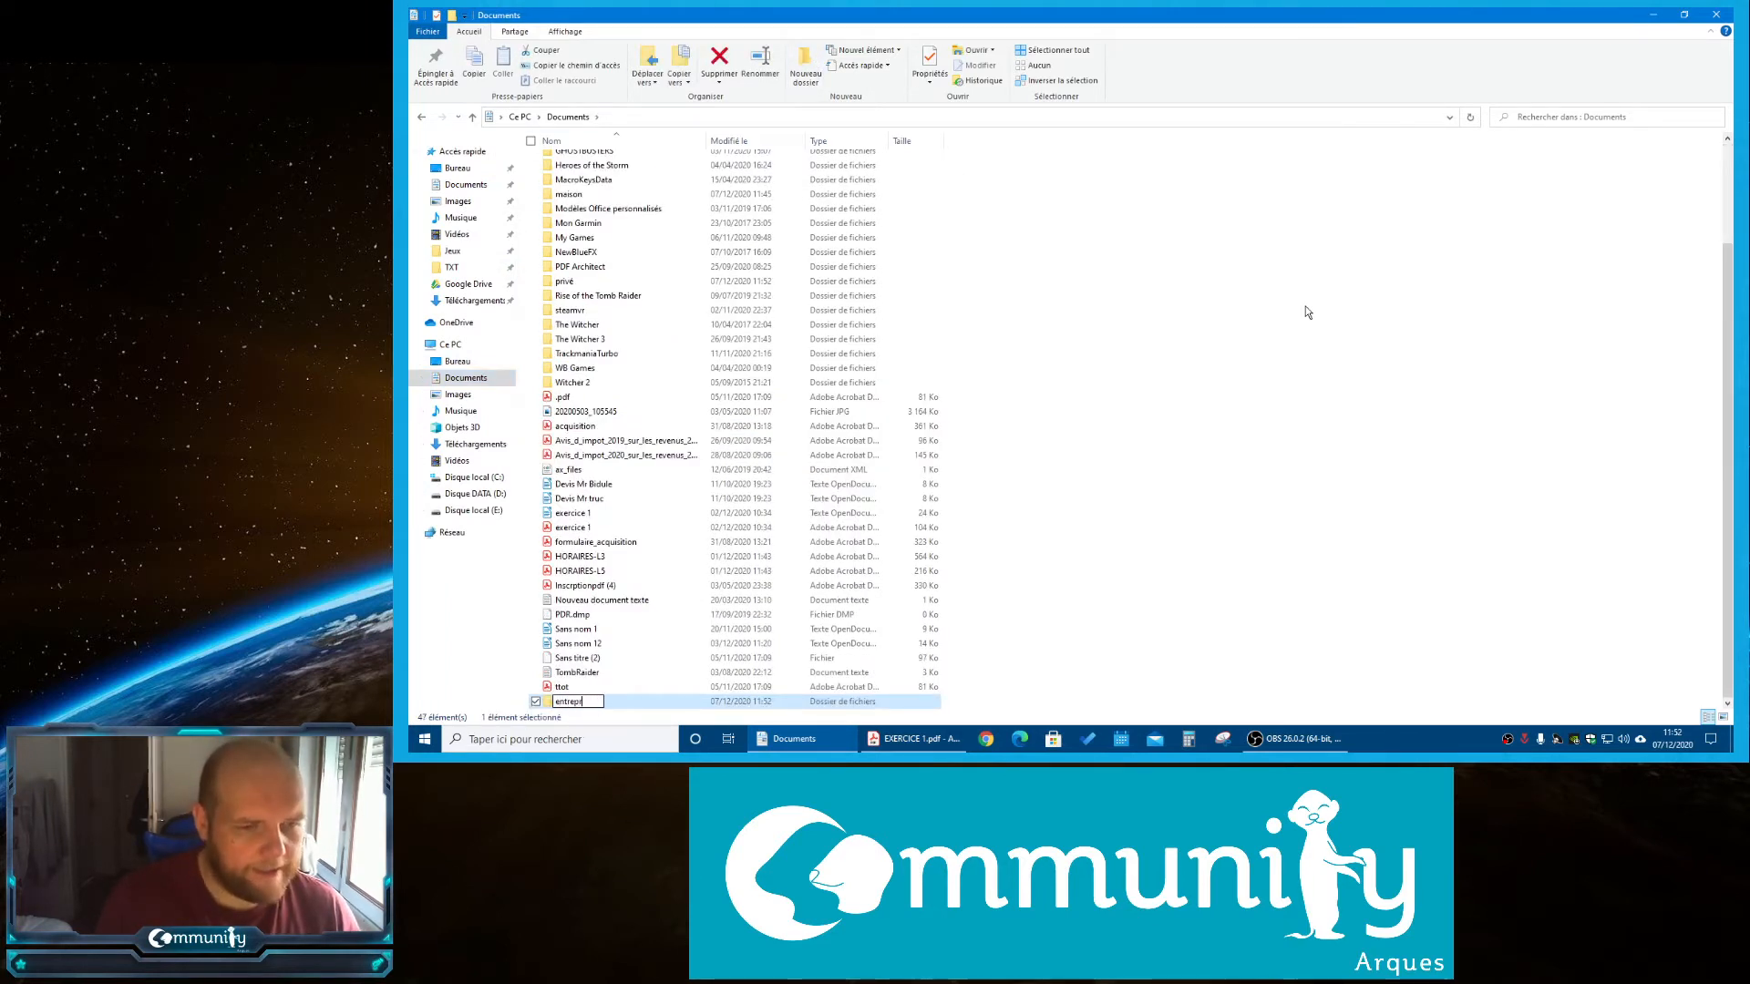
pyautogui.press('Return')
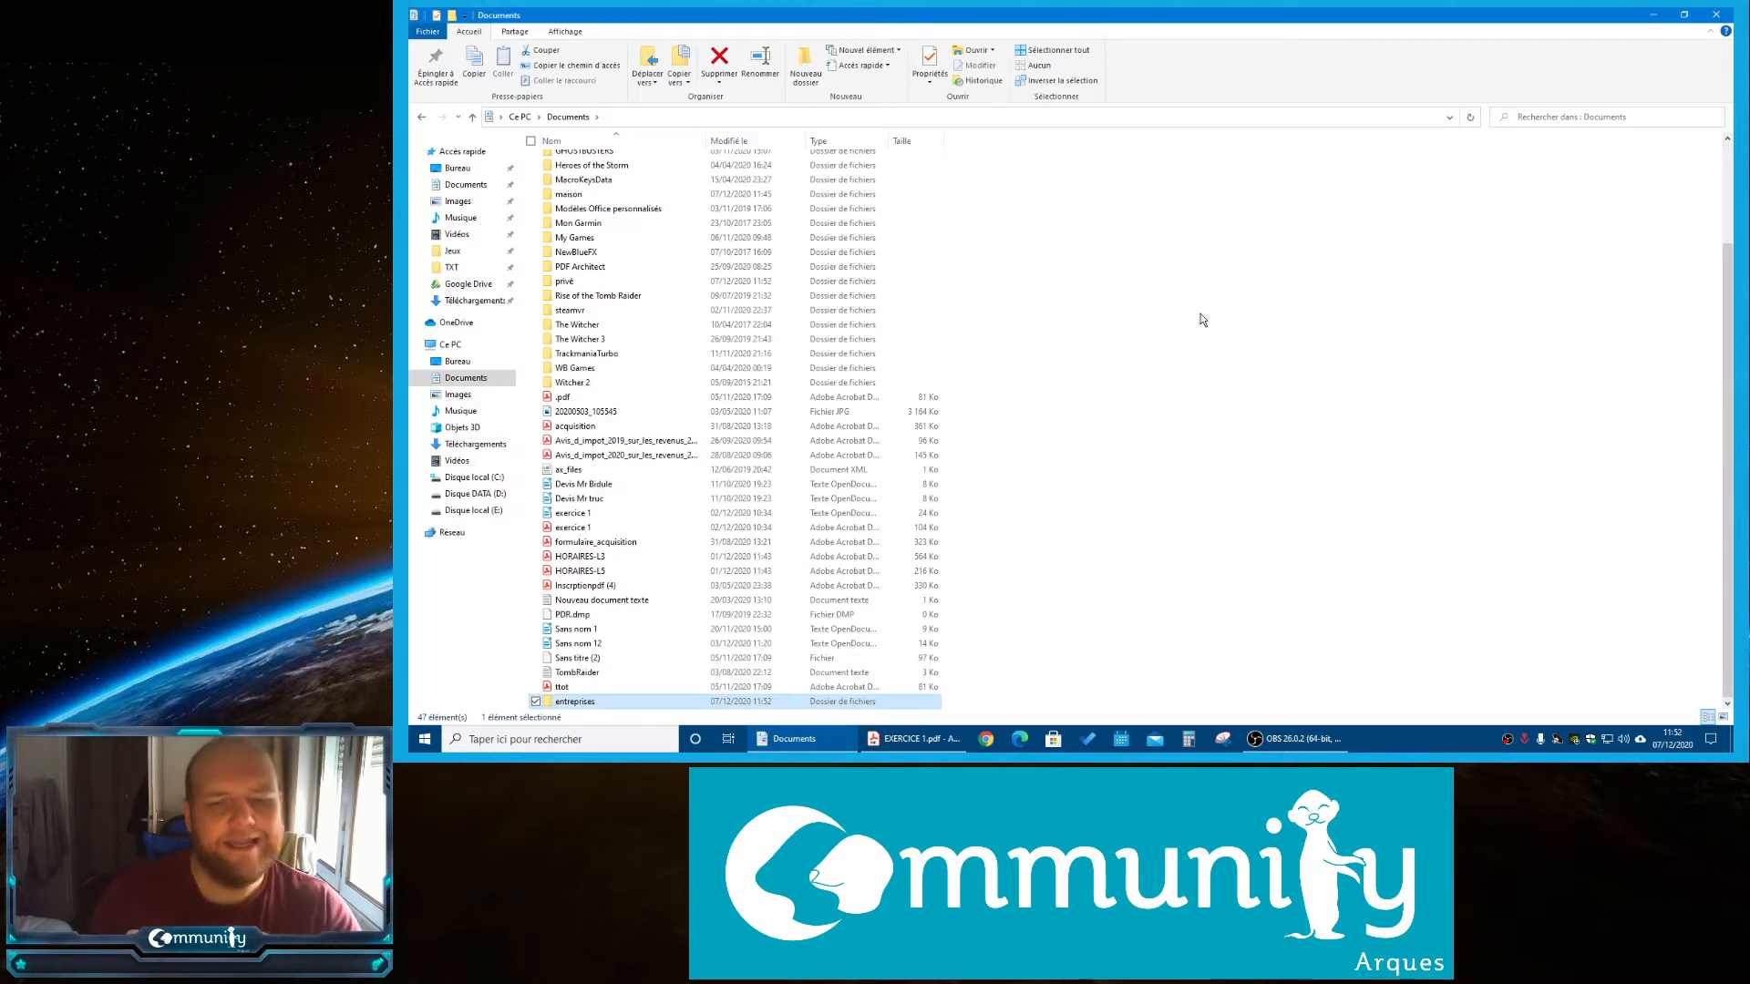
# Review the exercise 3 folder tree in the PDF and open the entreprises folder in File Explorer
pyautogui.click(946, 746)
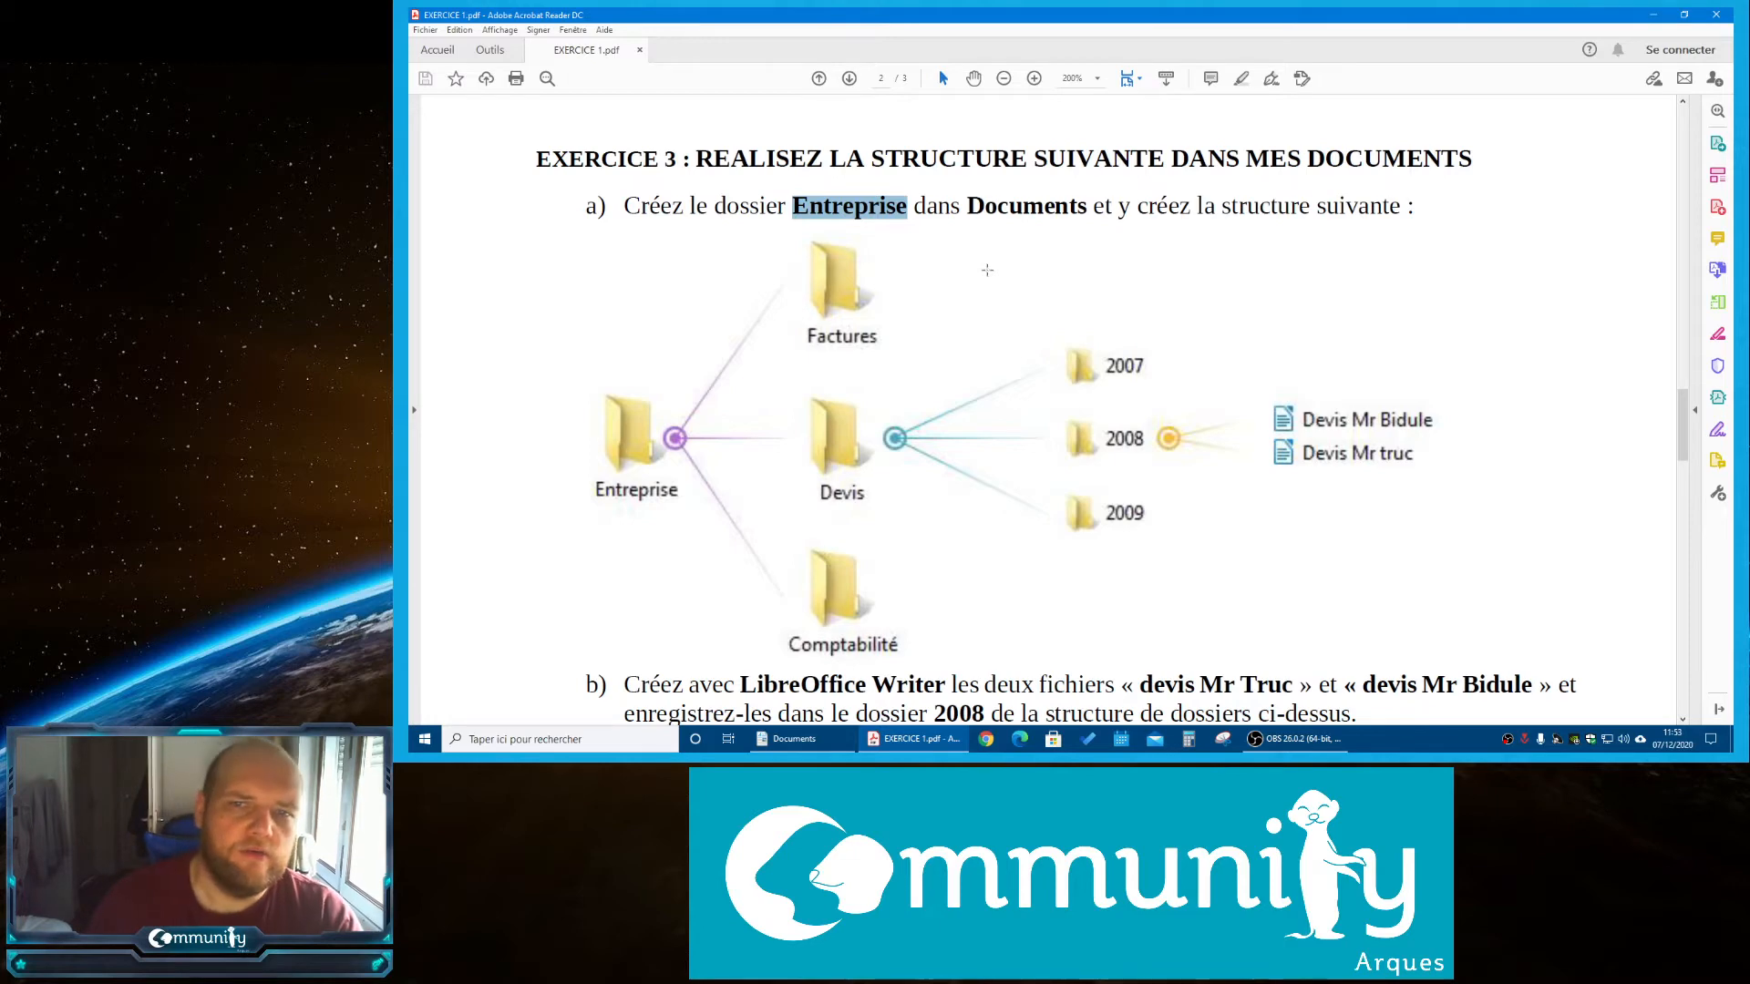
pyautogui.scroll(2, 988, 269)
pyautogui.scroll(-3, 988, 270)
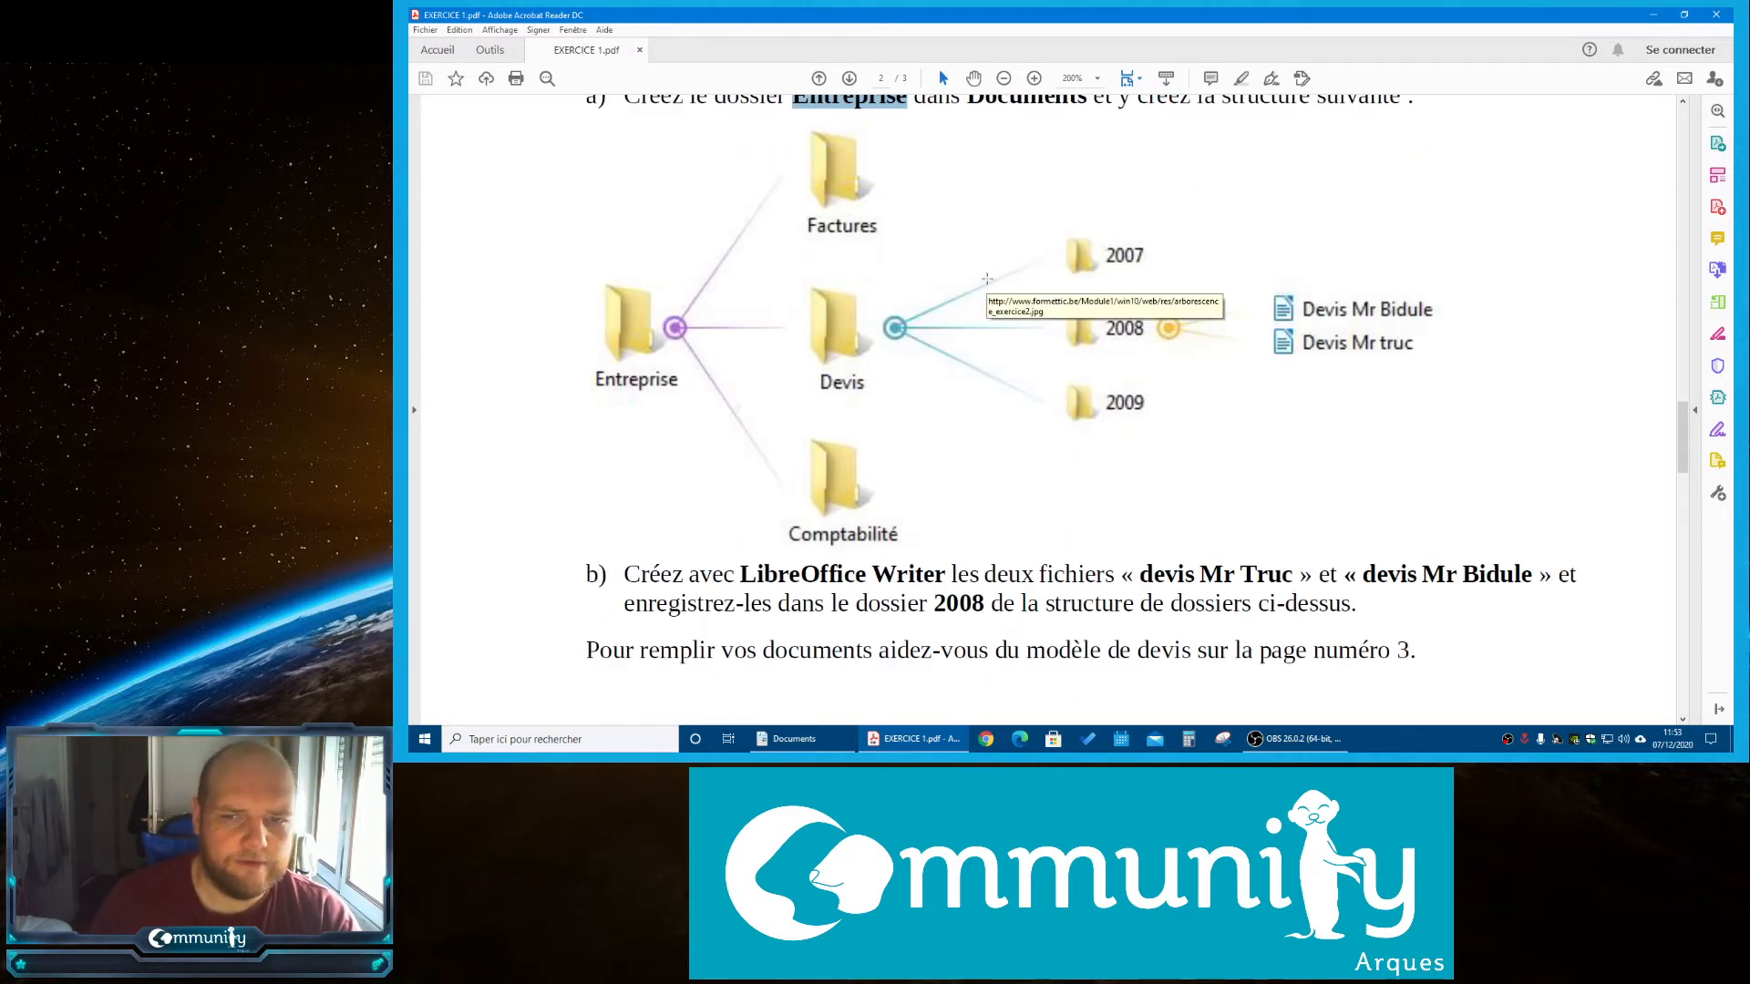
pyautogui.click(797, 749)
pyautogui.doubleClick(580, 700)
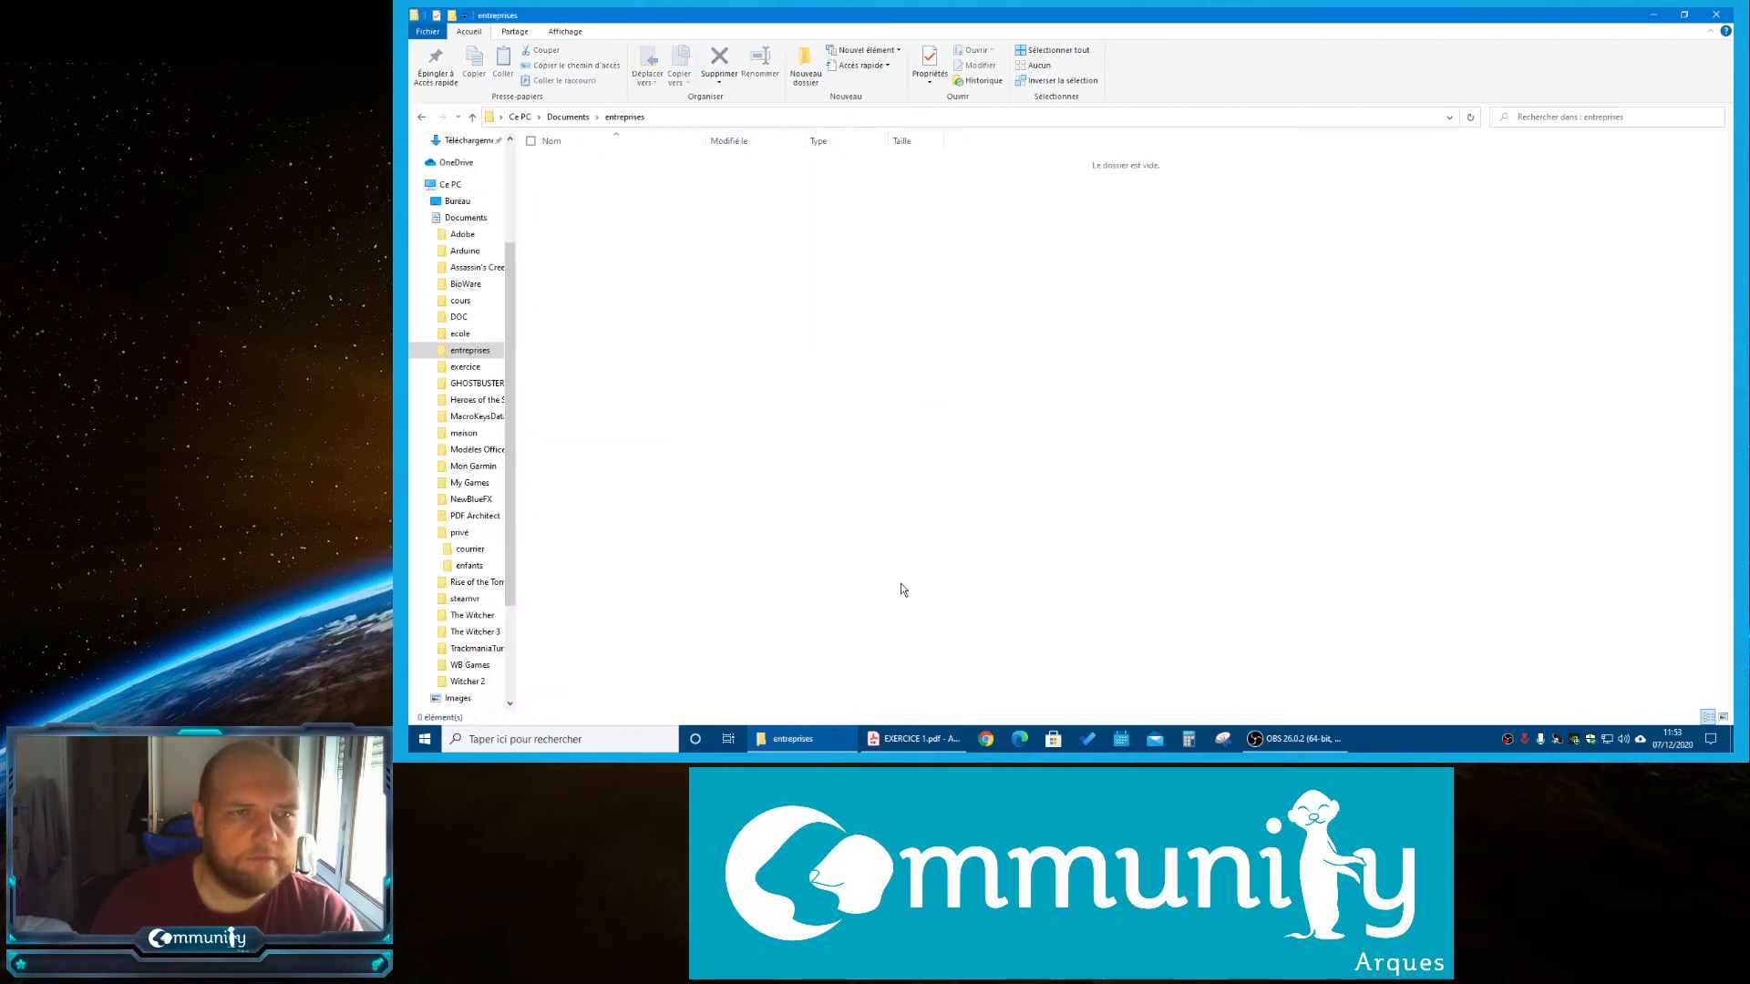
# Check the subfolder names in the PDF and create folders named "facture" and "devis" inside entreprises
pyautogui.hotkey('alt', 'Tab')
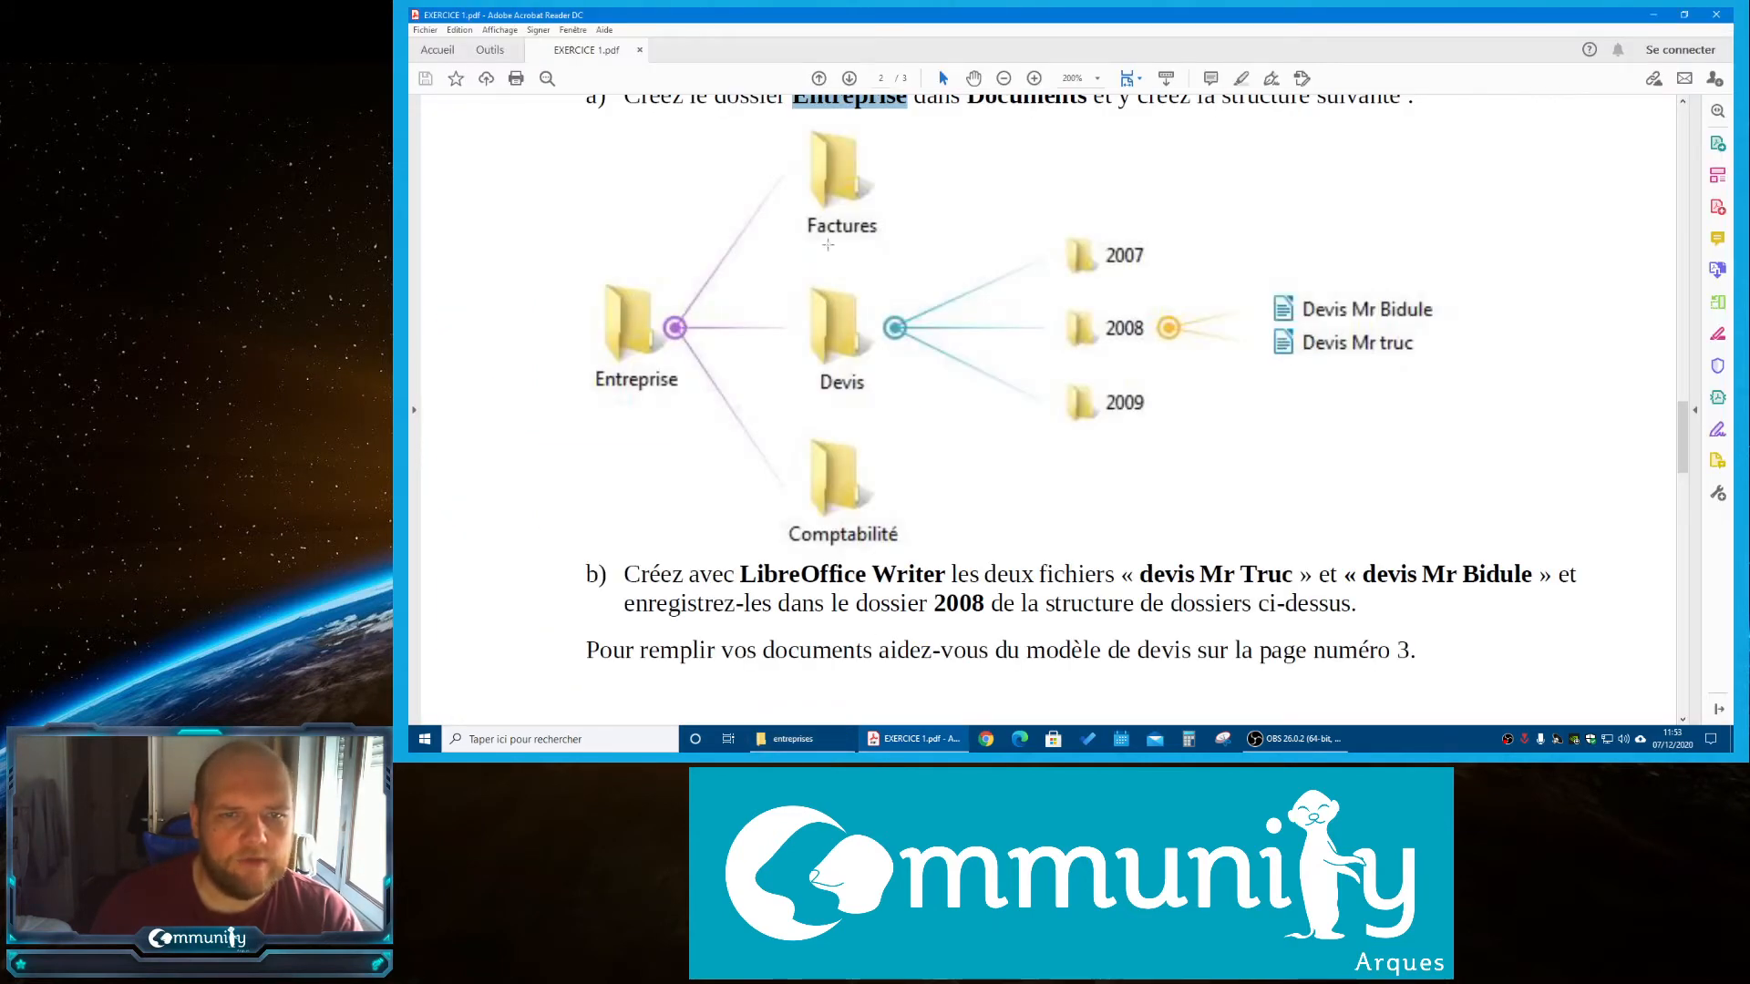
pyautogui.click(785, 739)
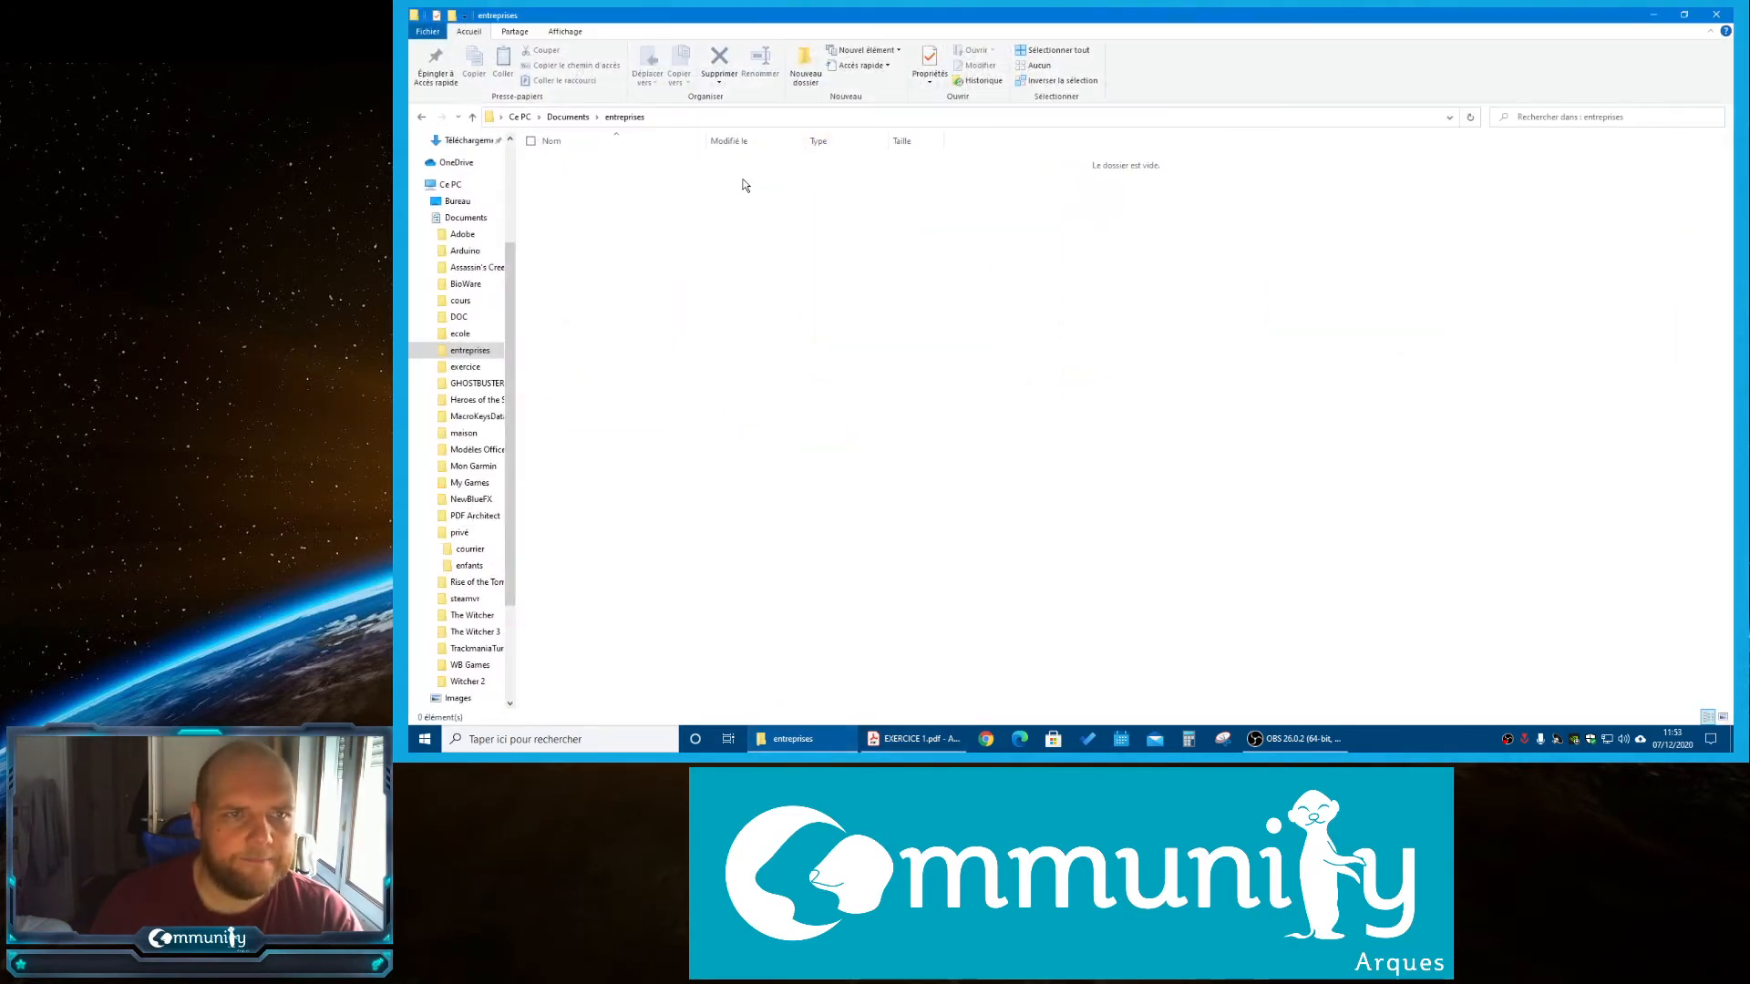
pyautogui.click(805, 66)
pyautogui.write('facture')
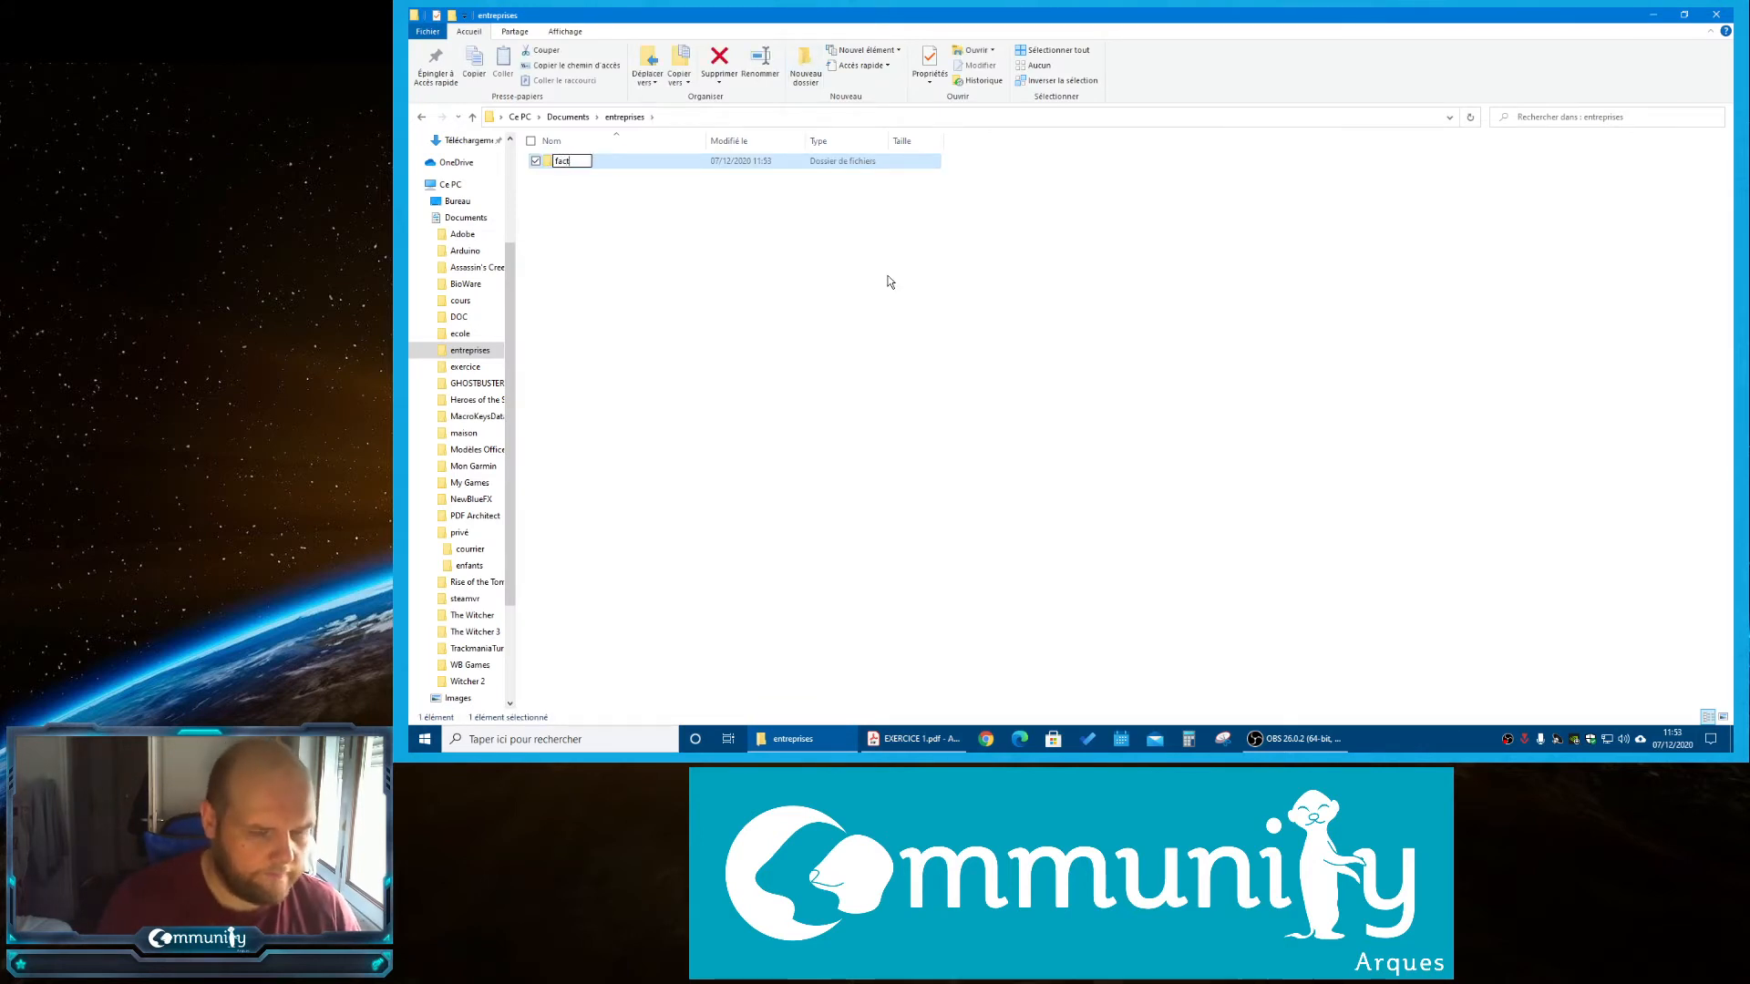
pyautogui.click(806, 66)
pyautogui.write('devis')
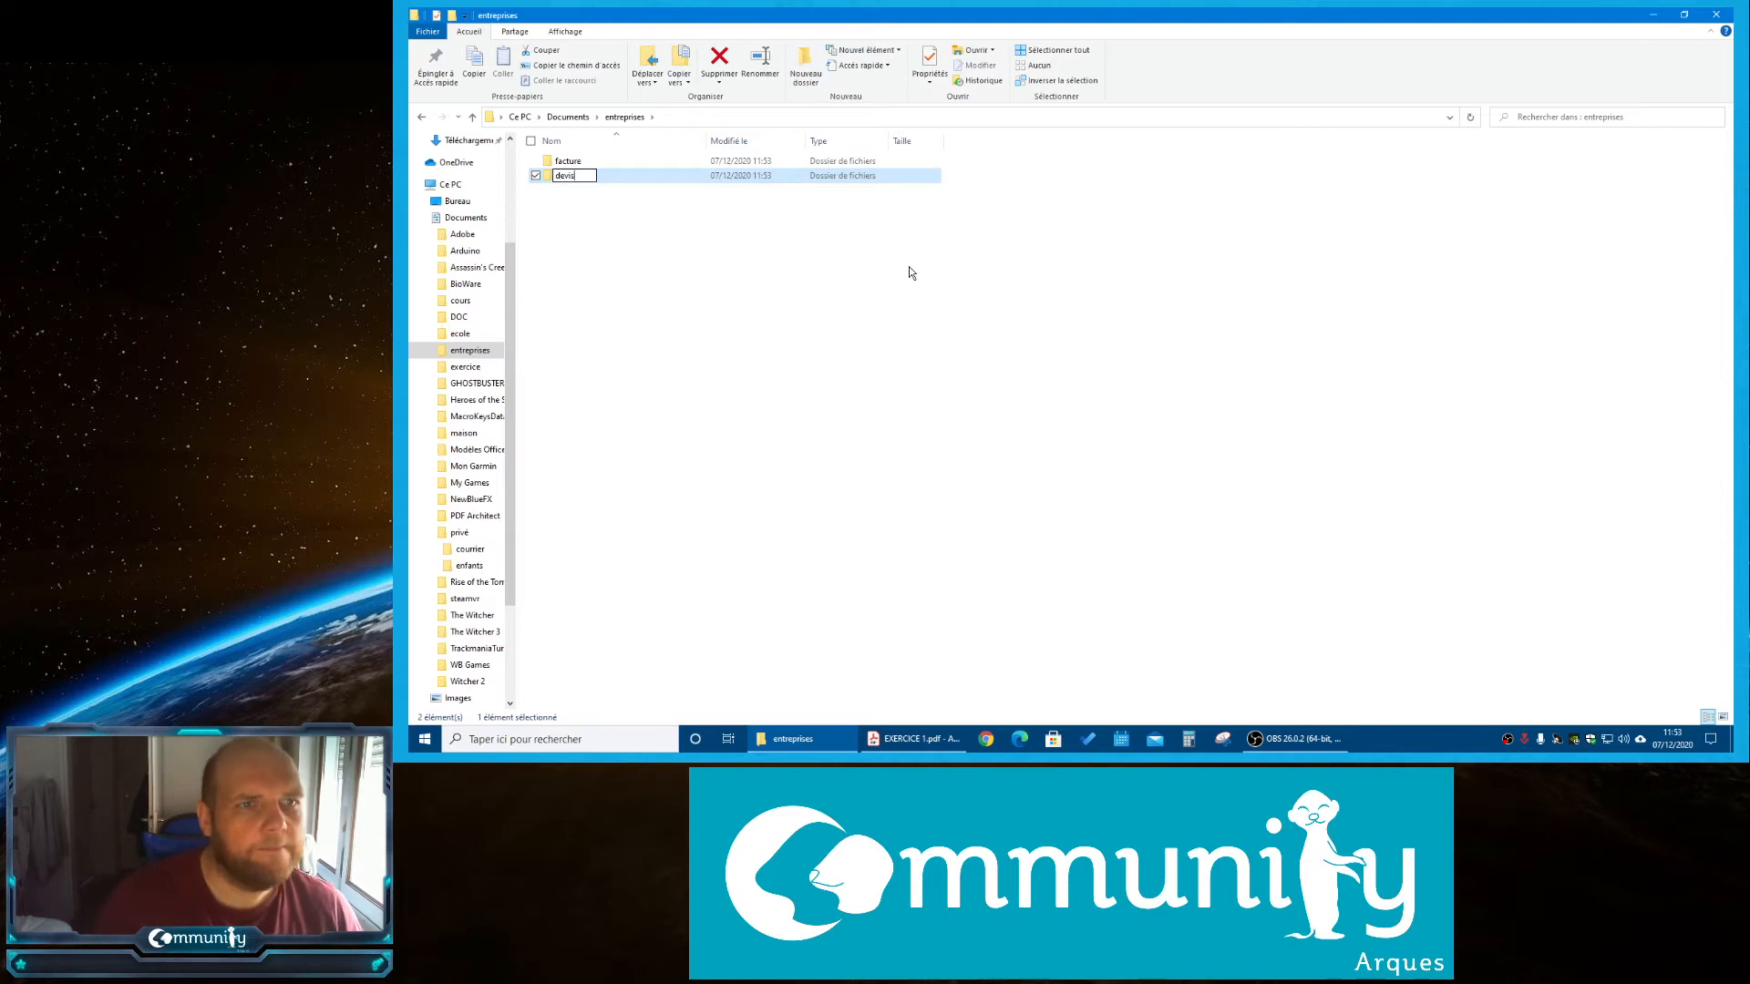
# Create a third folder named "comptabilité" inside entreprises and check the structure against the PDF
pyautogui.click(806, 68)
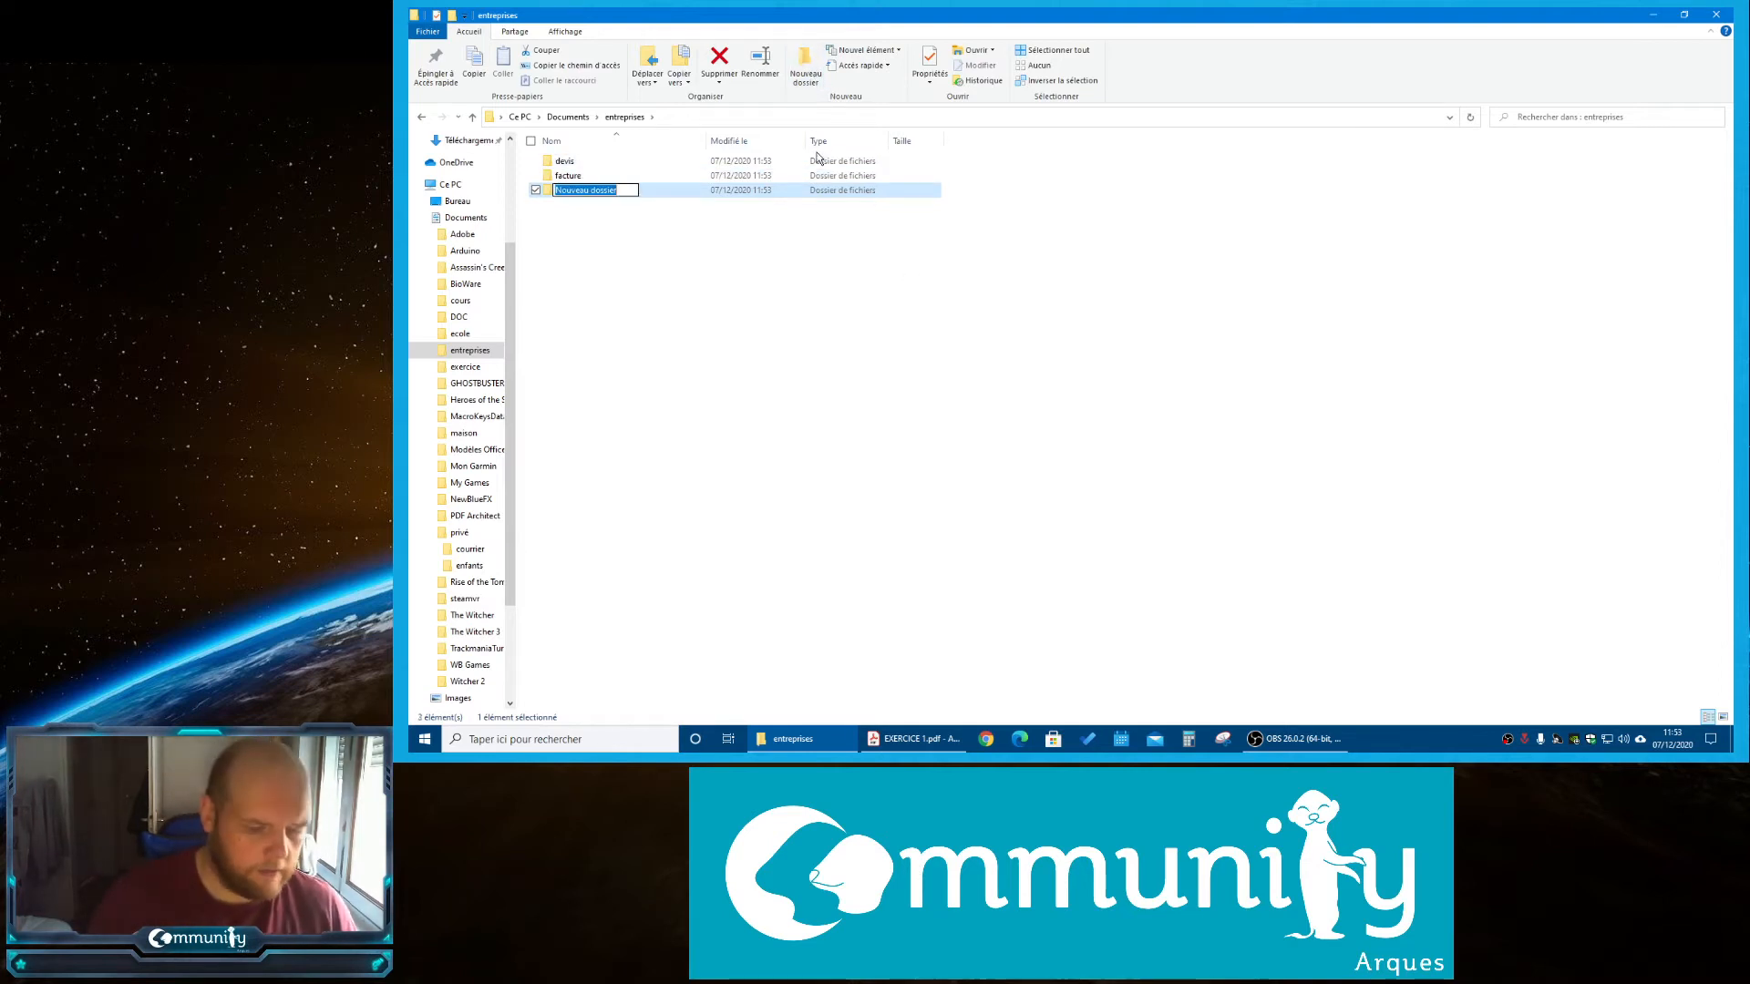
pyautogui.write('con')
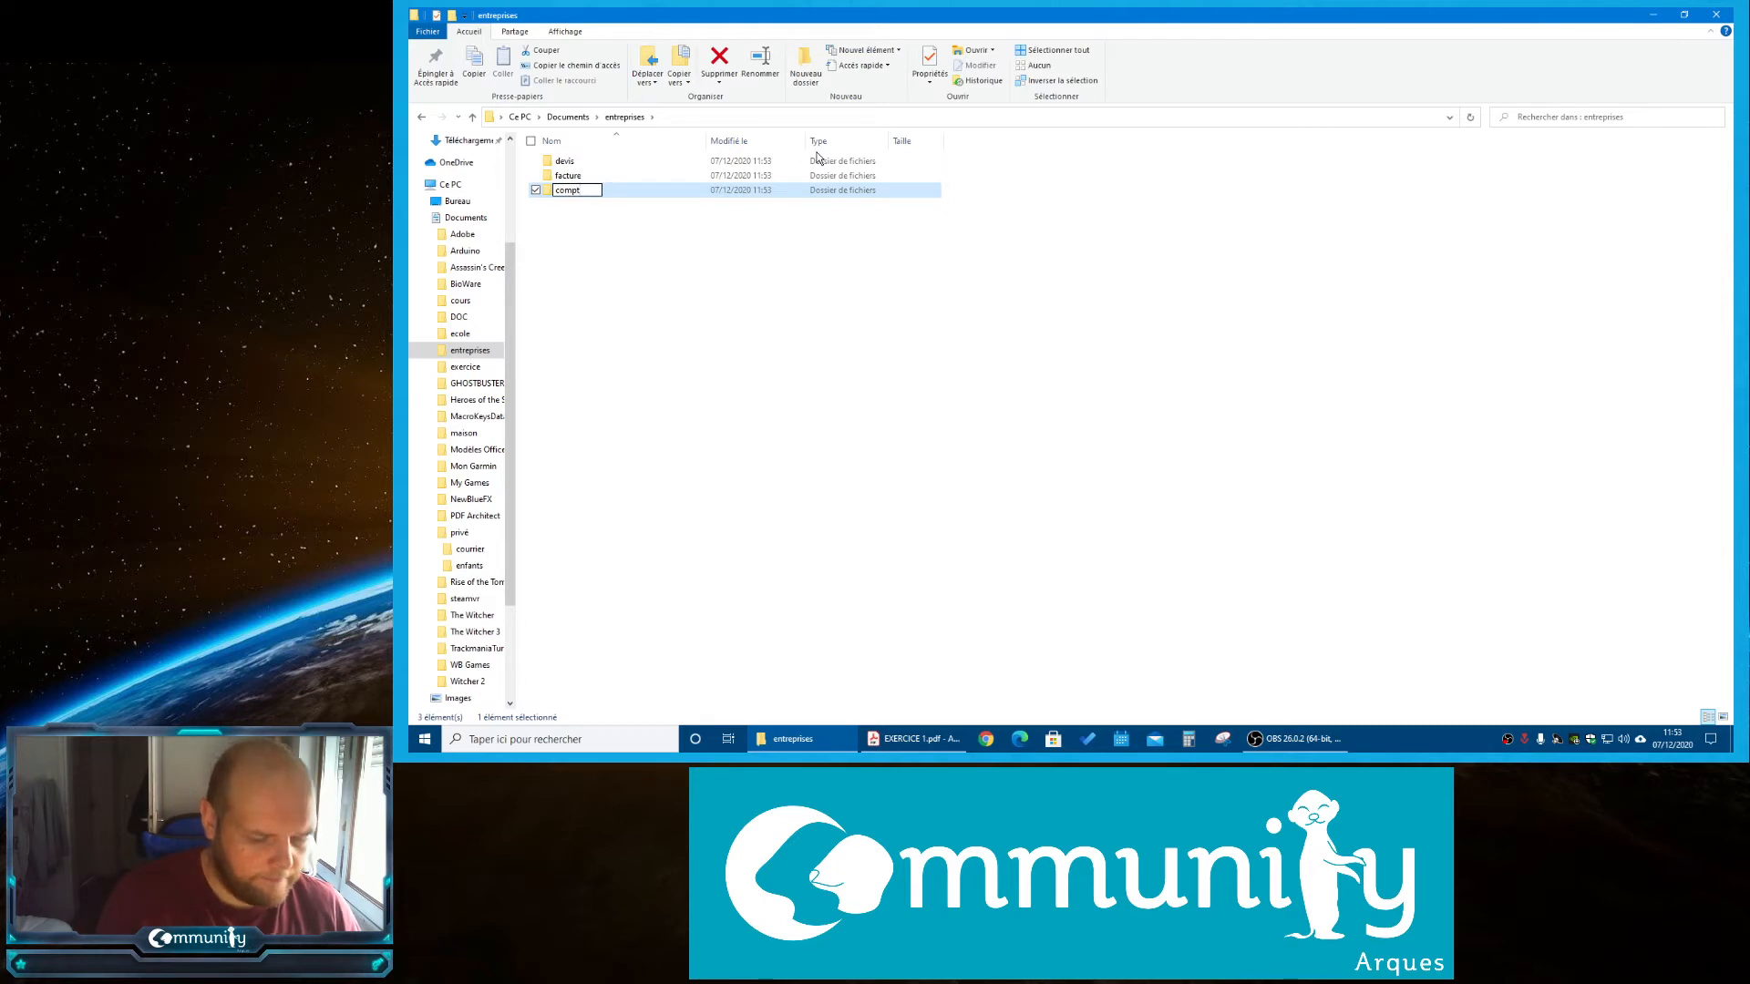
pyautogui.write('abilité')
pyautogui.press('Return')
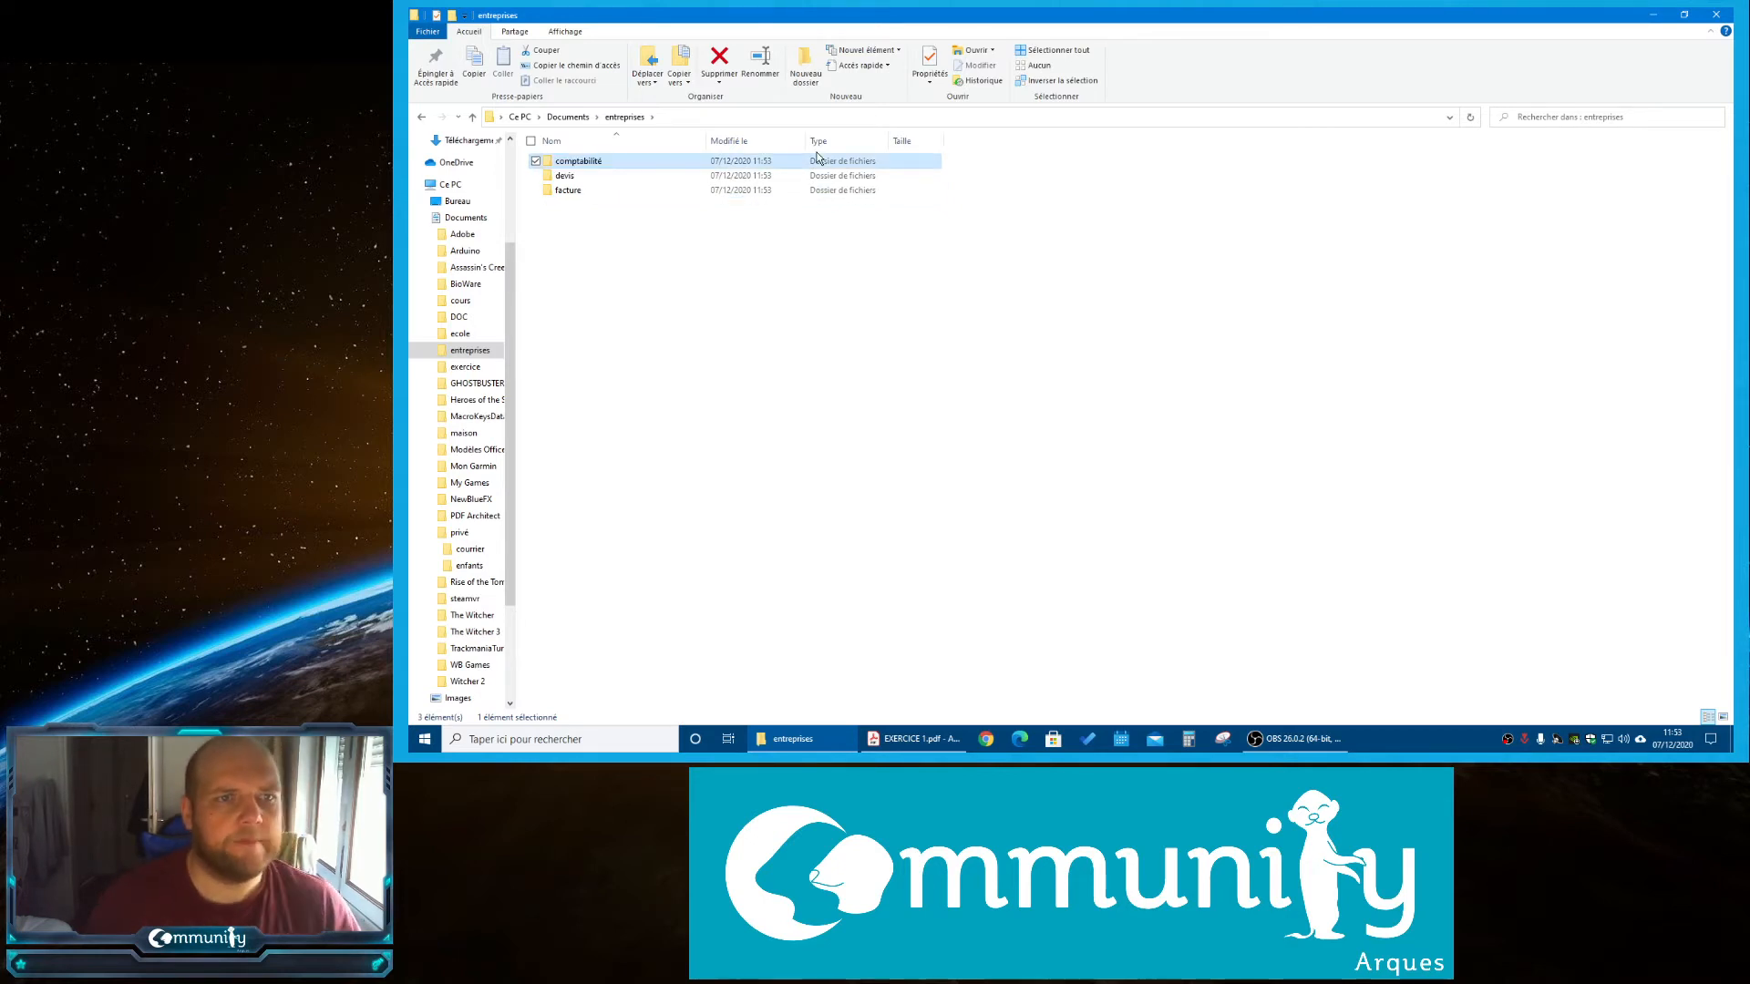
pyautogui.click(914, 739)
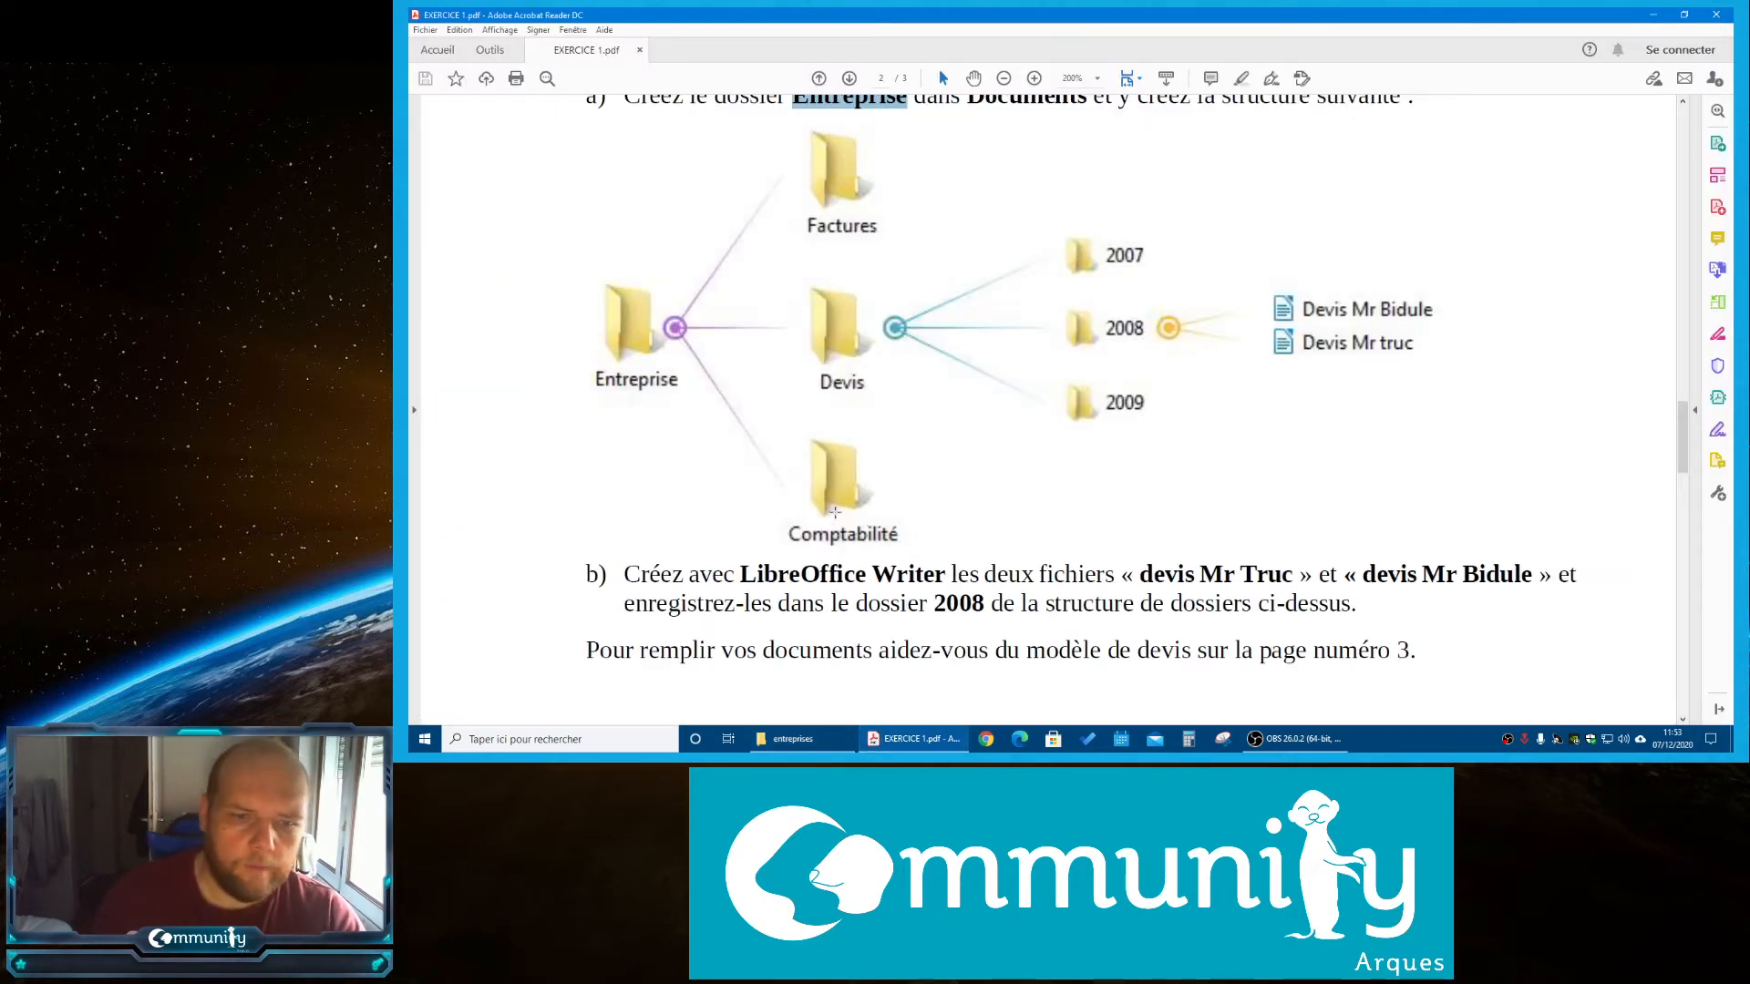
pyautogui.click(903, 746)
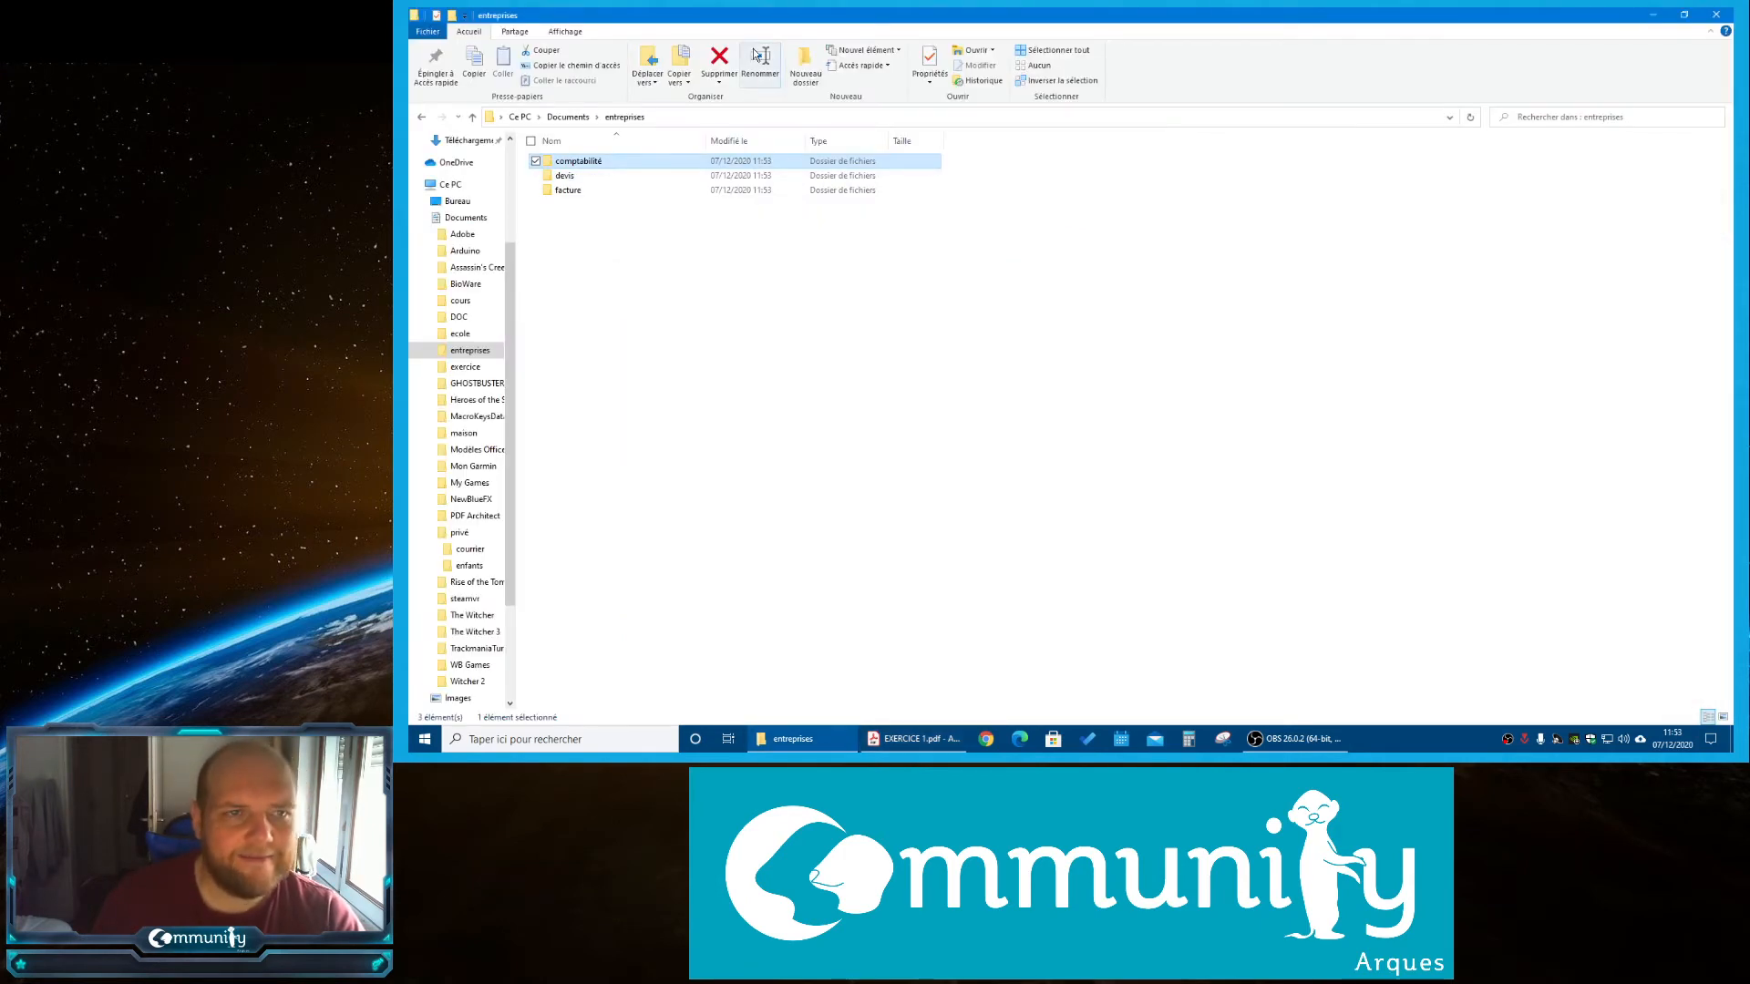
pyautogui.click(806, 65)
pyautogui.press('Return')
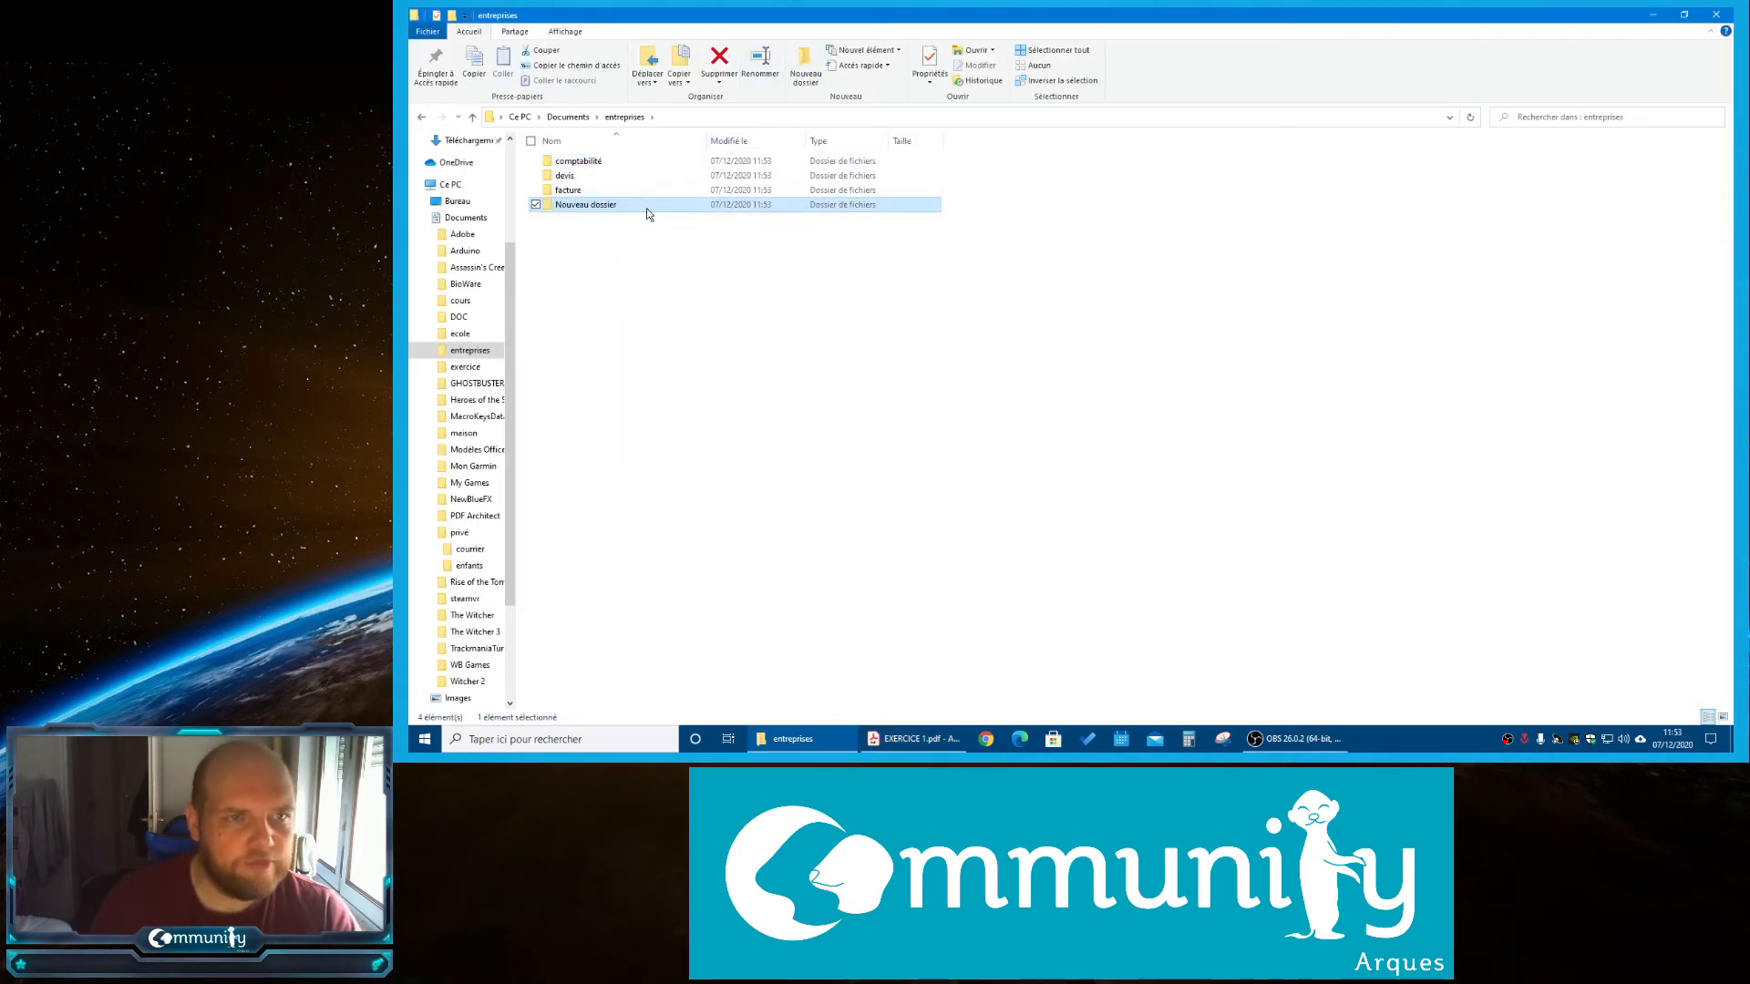
pyautogui.click(722, 56)
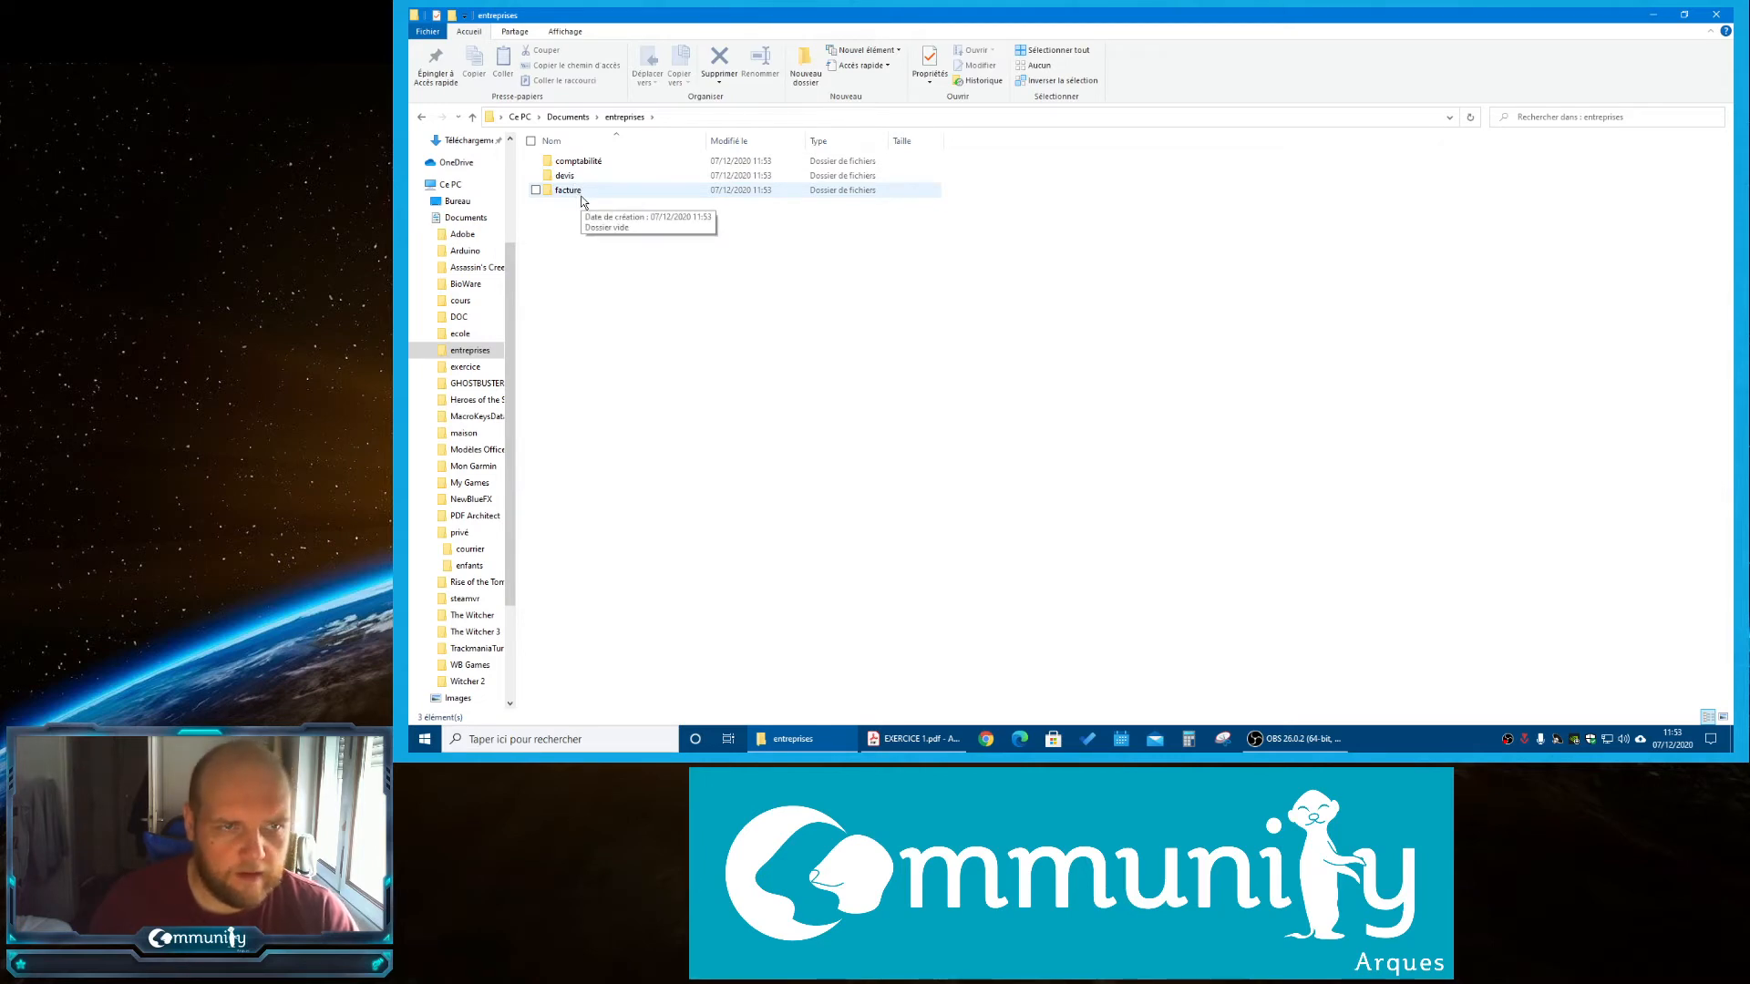
# Switch back to the EXERCICE 1 PDF to consult the exercise 3 folder structure
pyautogui.click(802, 739)
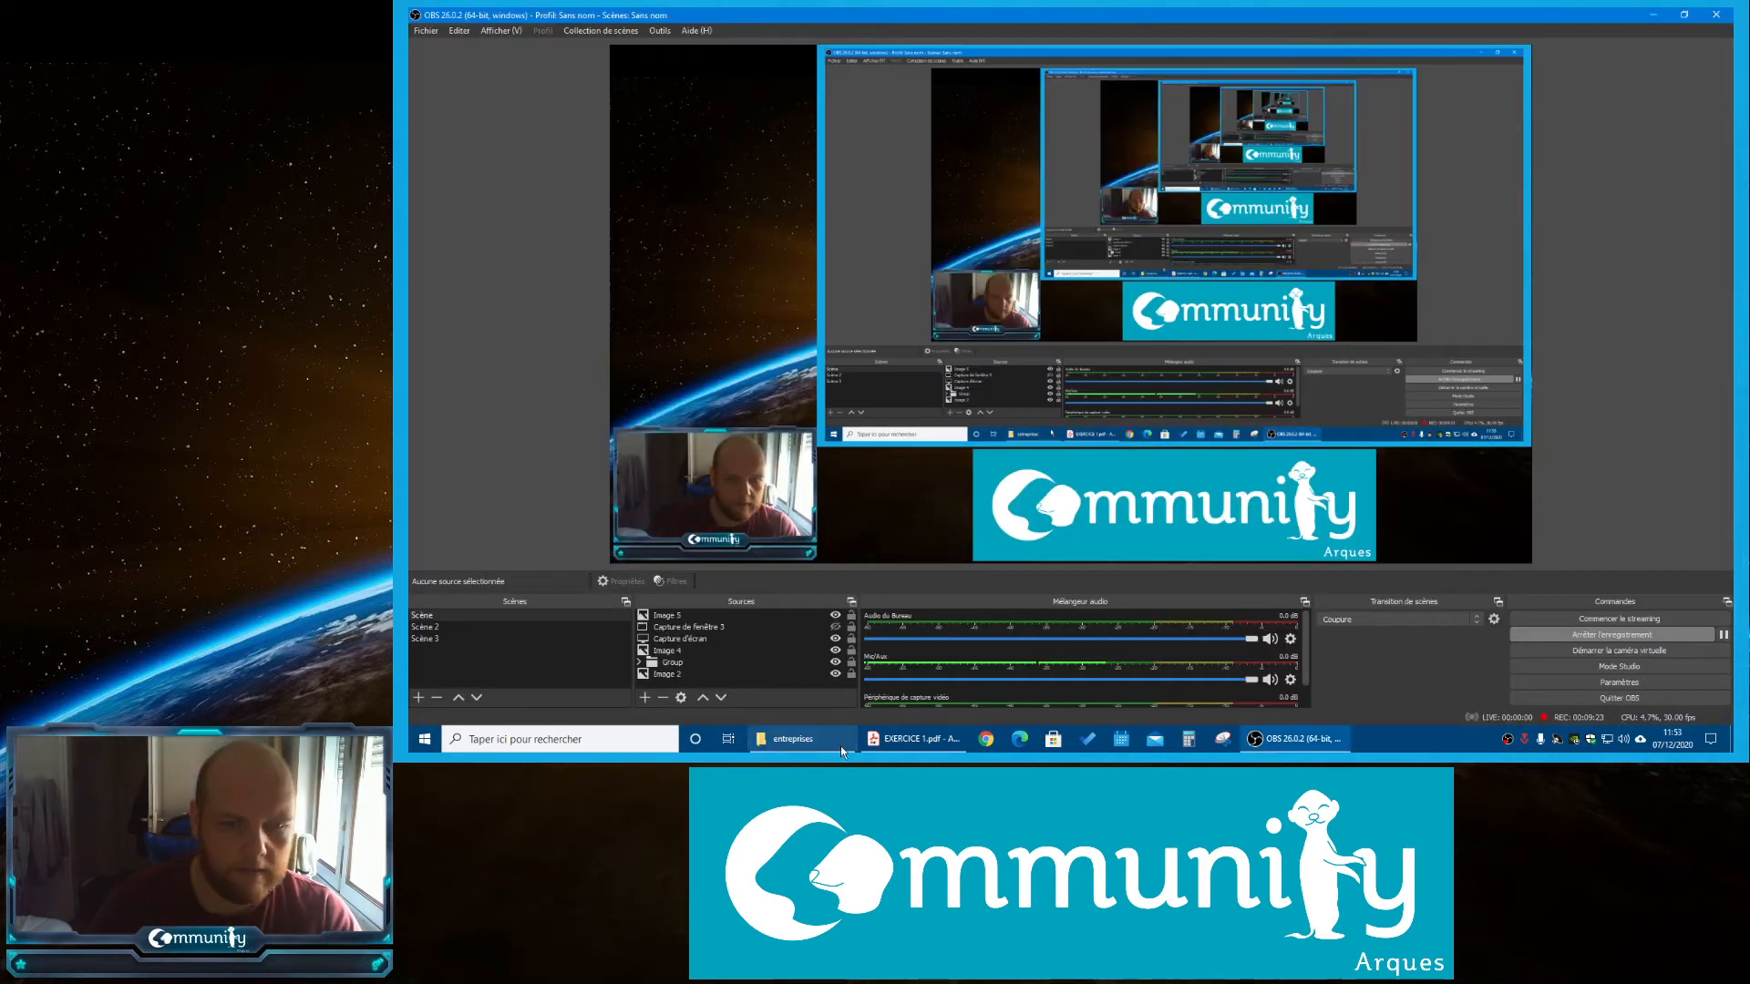
pyautogui.click(840, 746)
pyautogui.click(878, 746)
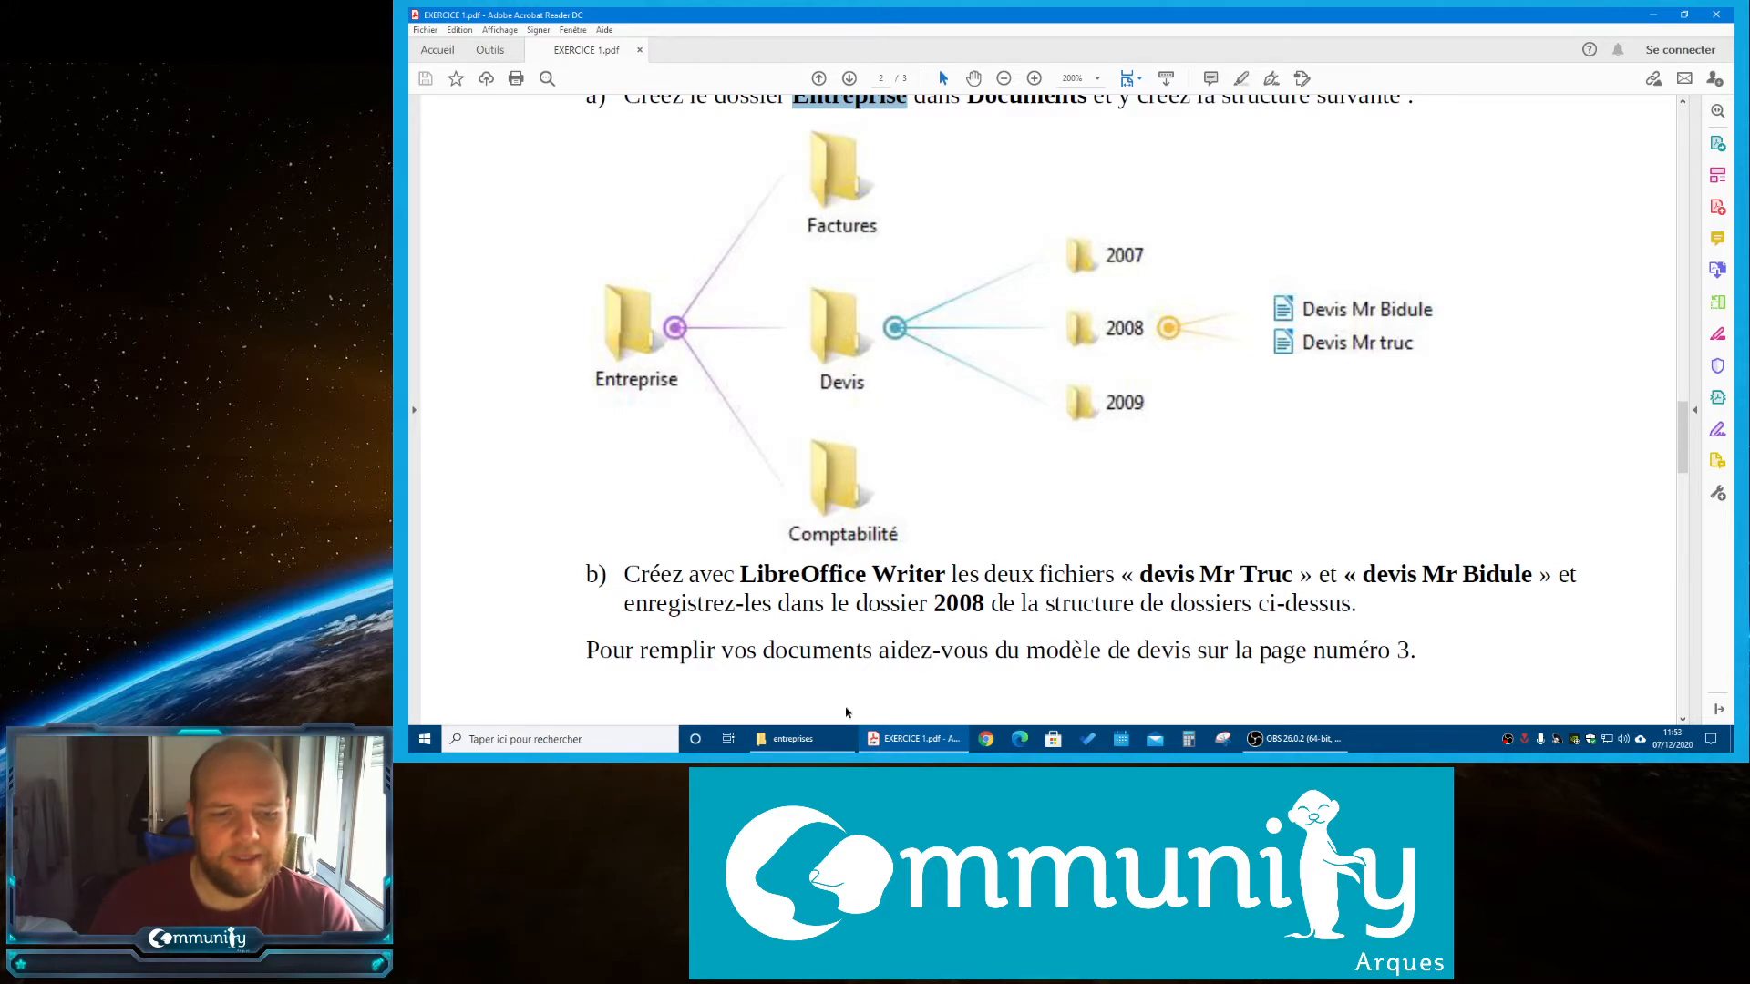
# Open the devis folder inside entreprises and check its year subfolders in the EXERCICE 1 PDF
pyautogui.click(837, 742)
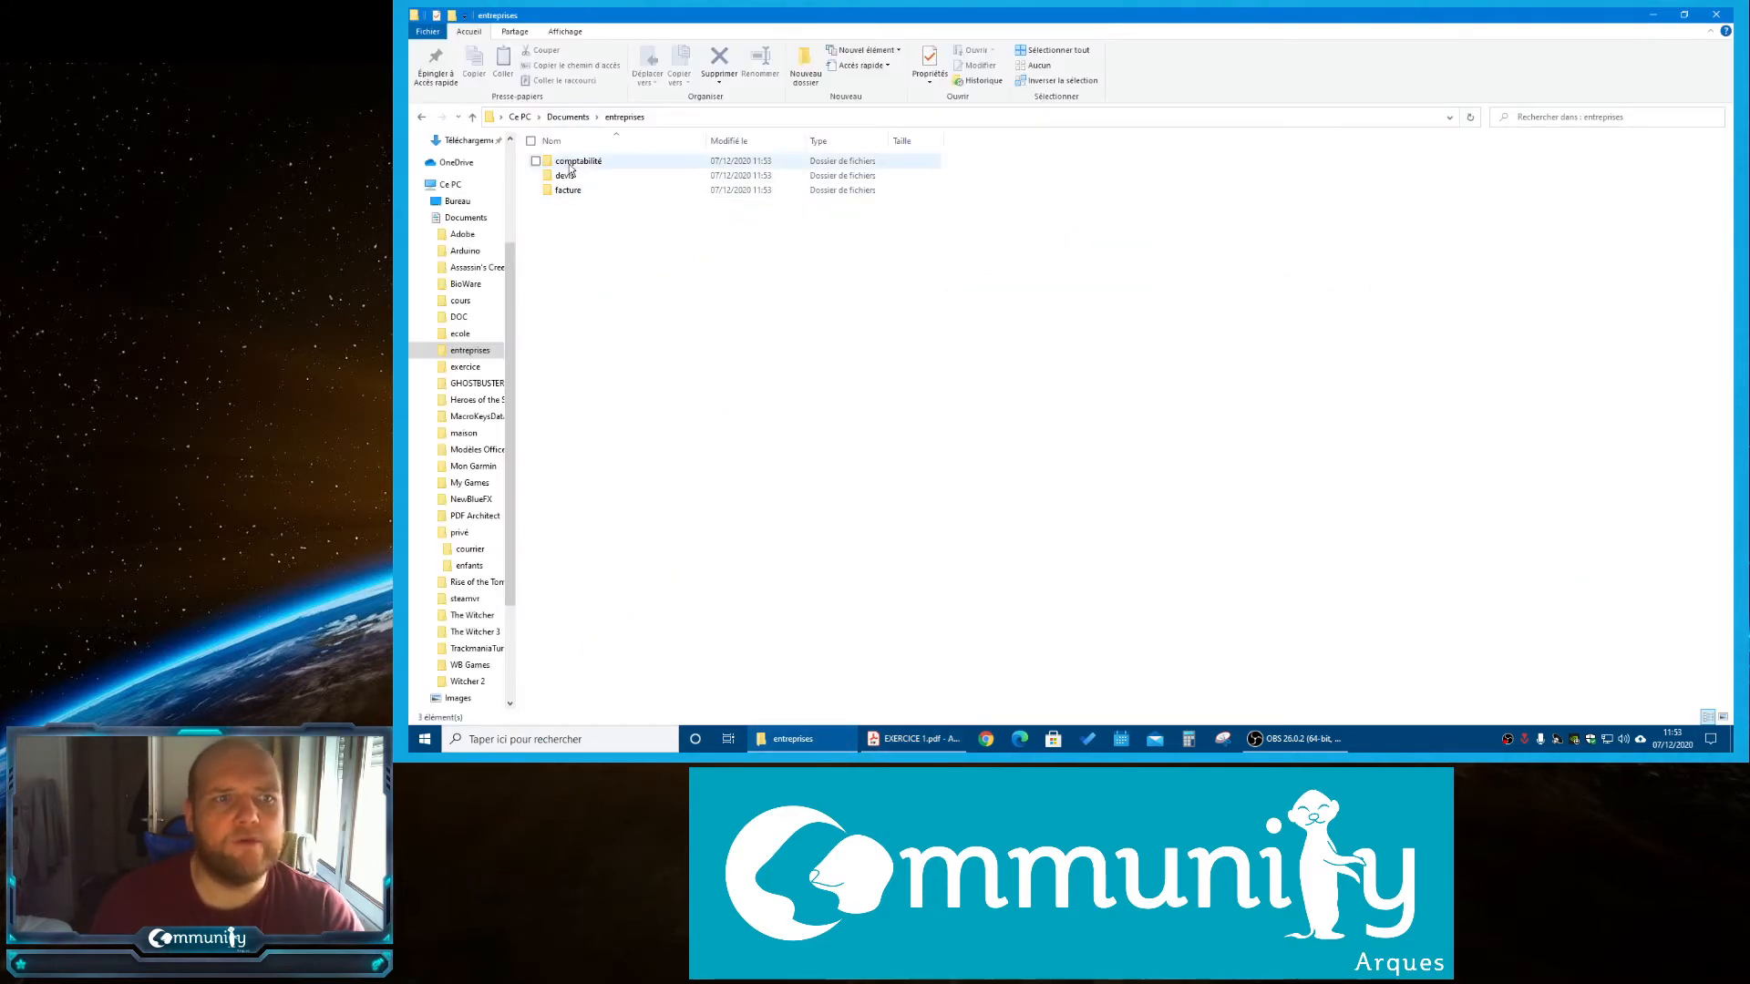
pyautogui.click(807, 743)
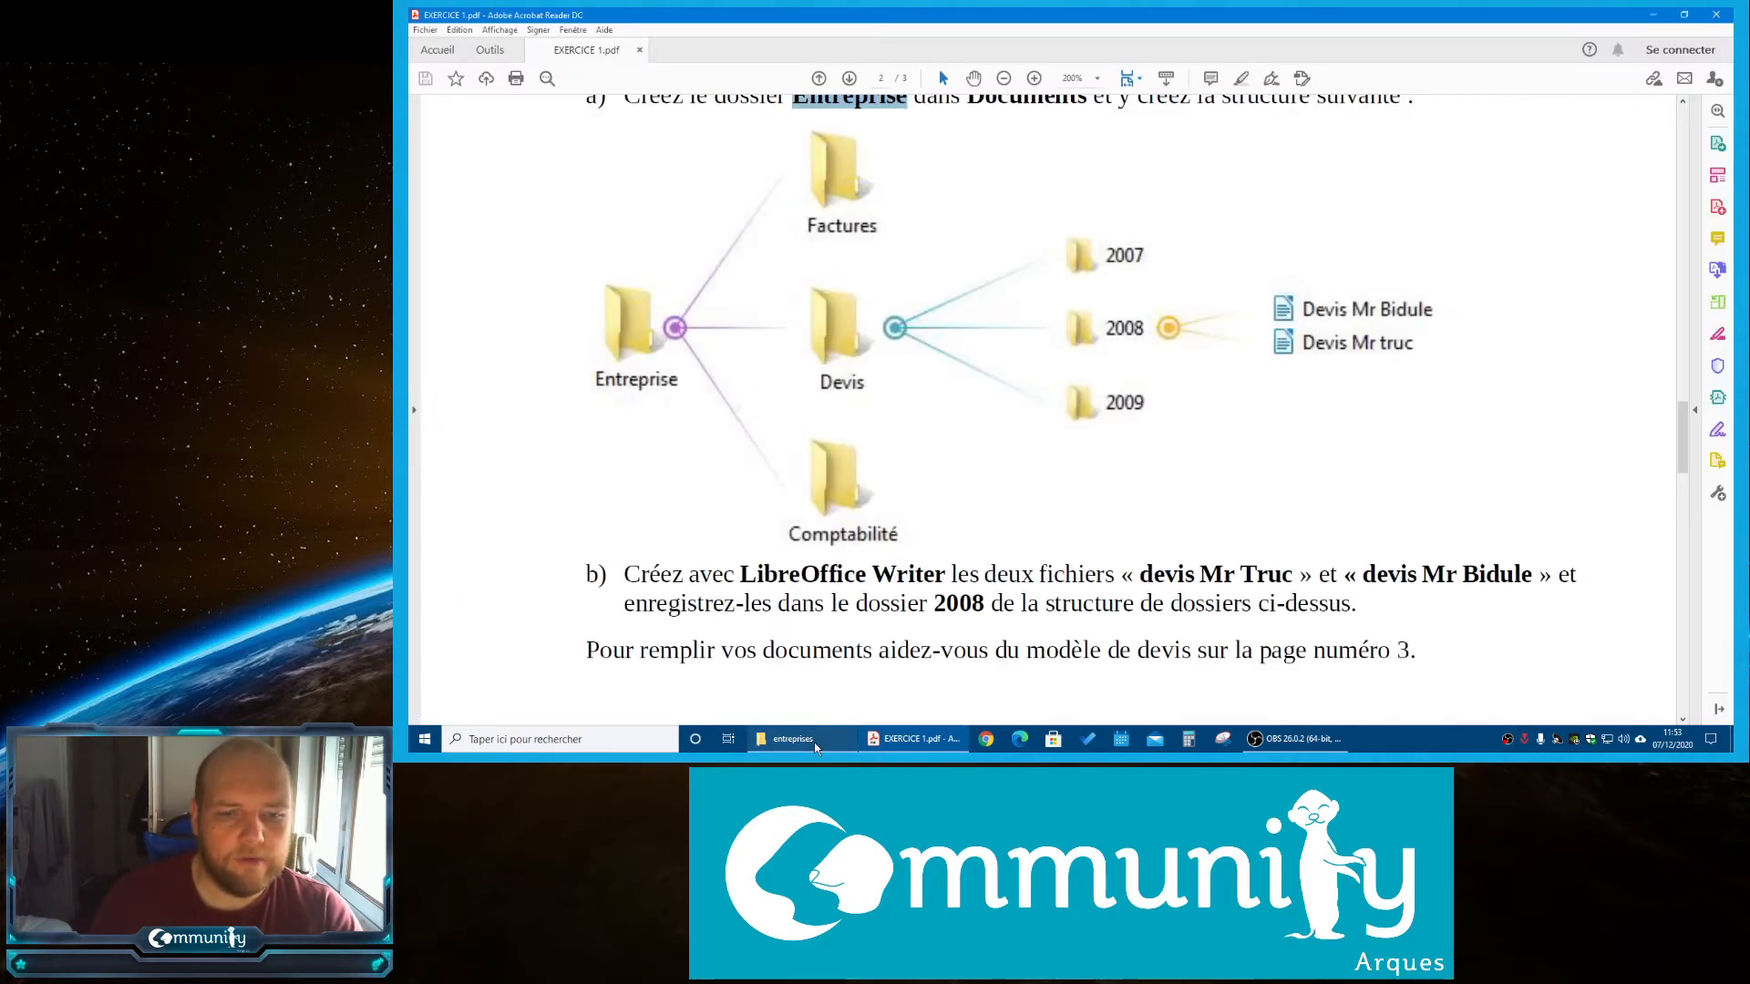
pyautogui.click(813, 742)
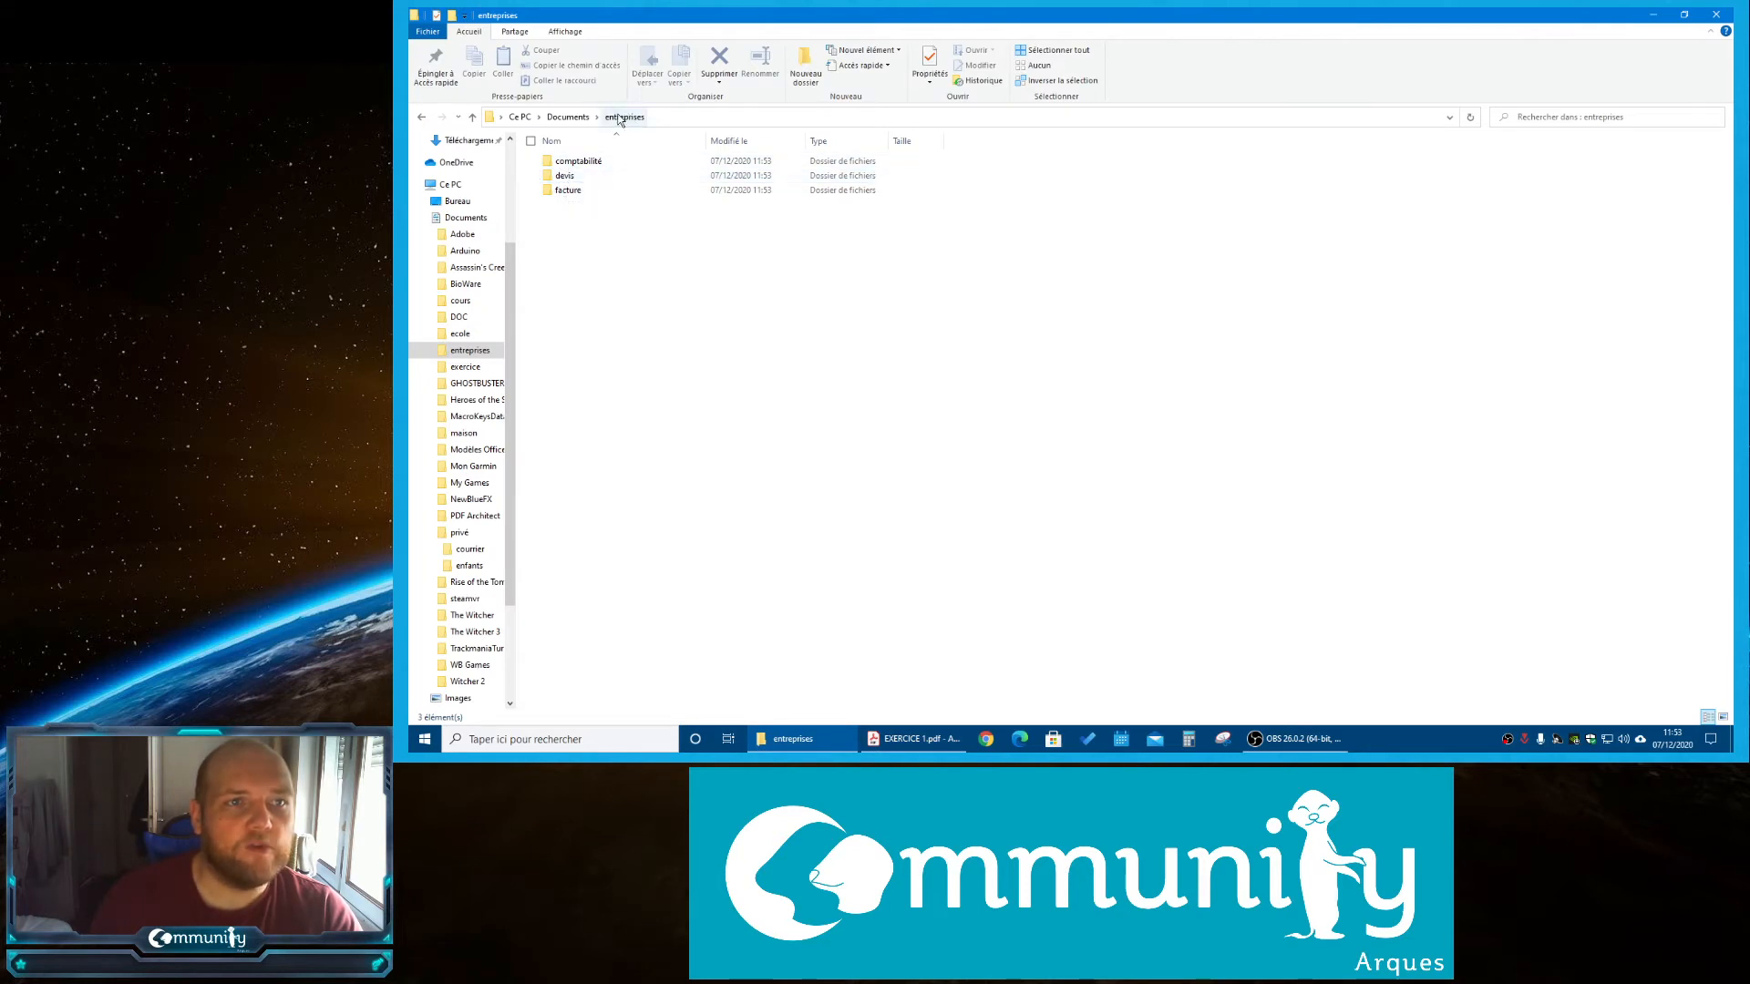
pyautogui.doubleClick(565, 176)
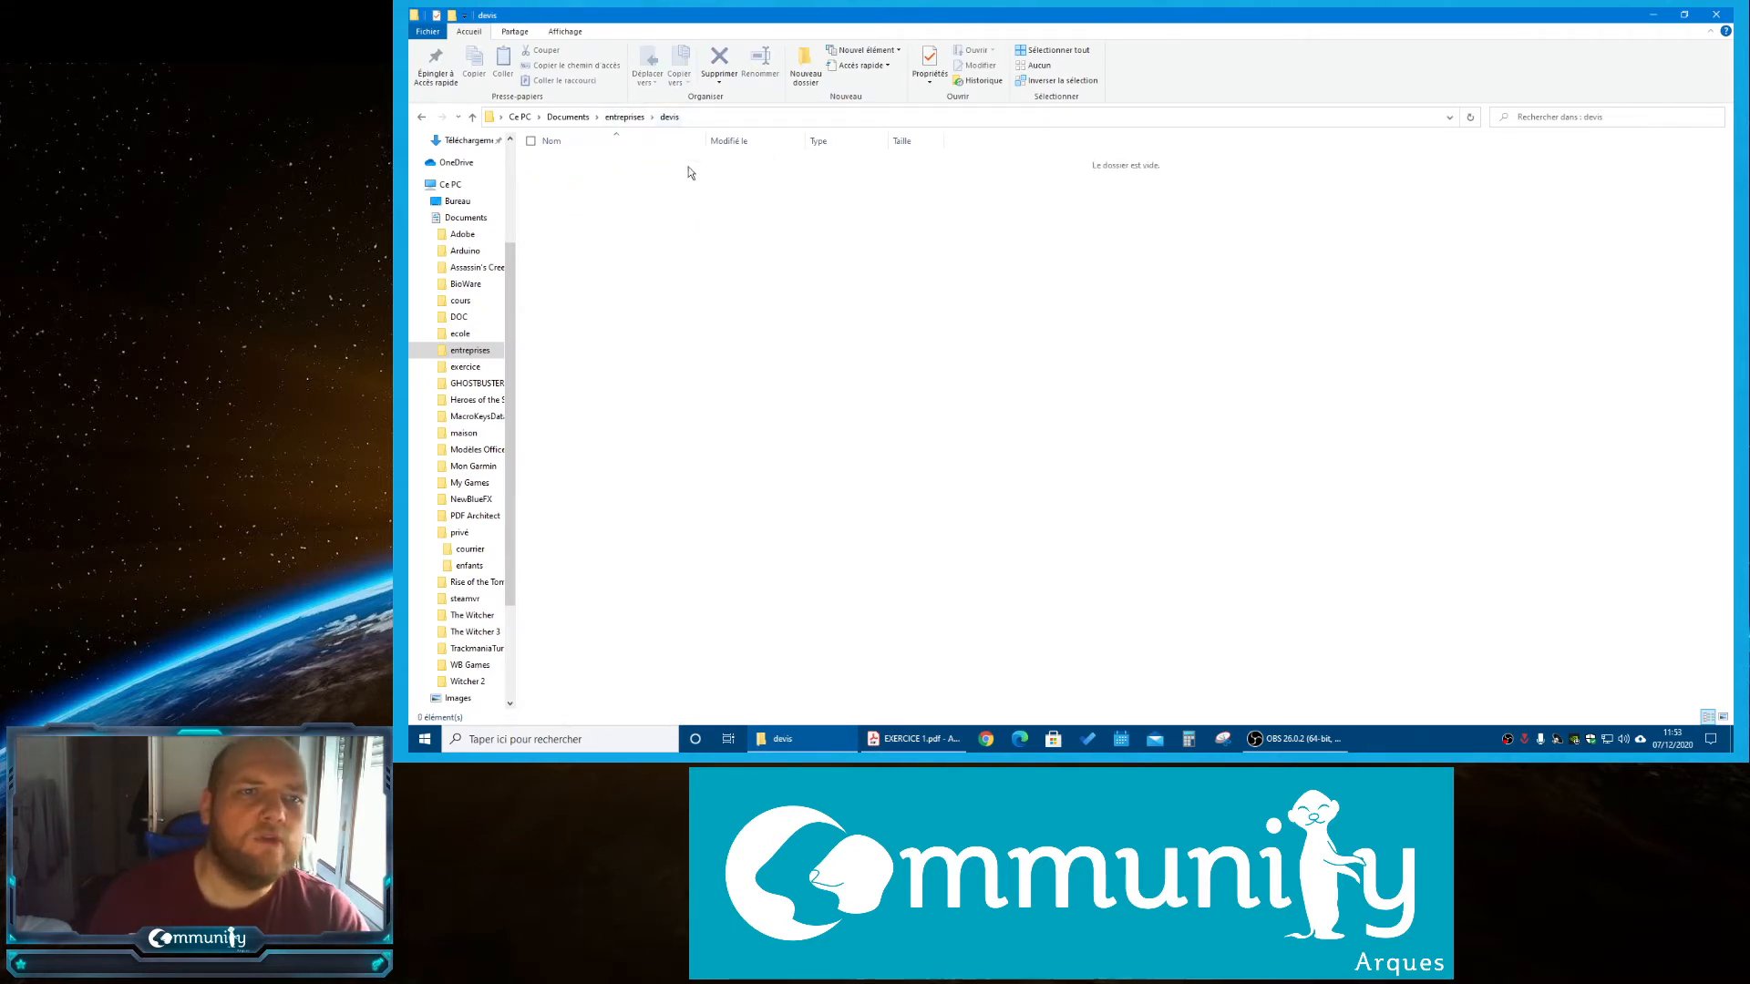
pyautogui.click(914, 739)
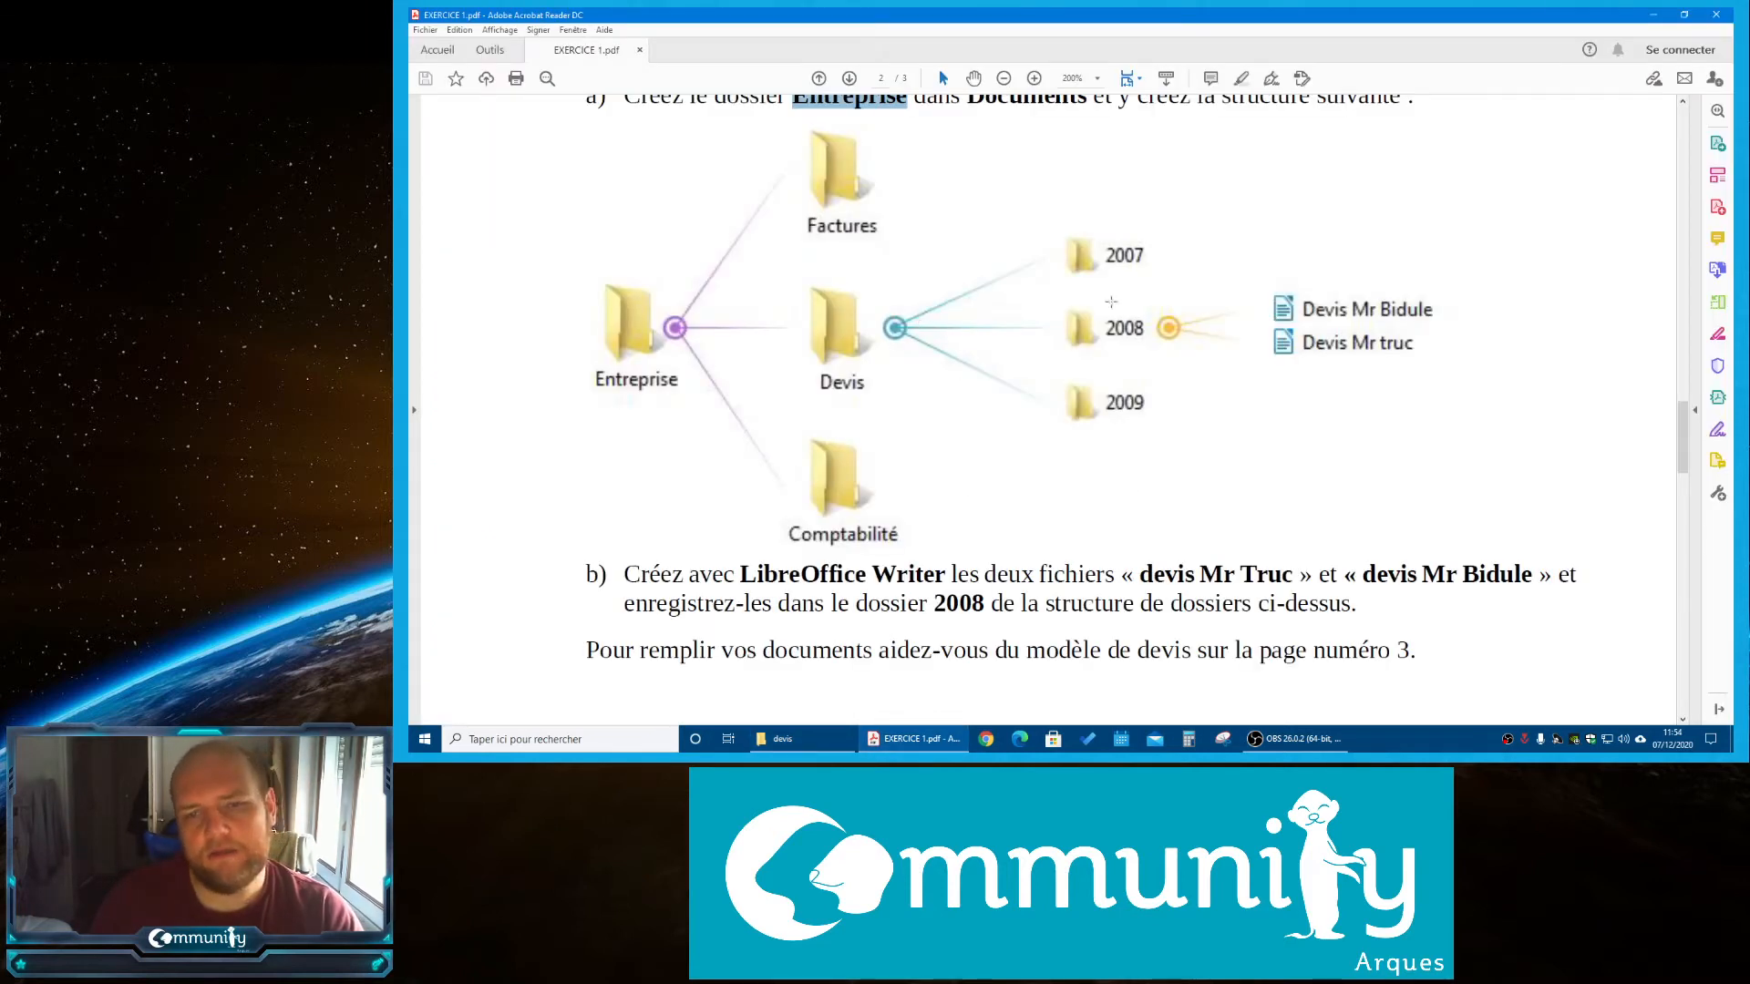
# Create three folders named 2007, 2008 and 2009 inside the devis folder in File Explorer
pyautogui.click(782, 739)
pyautogui.click(806, 69)
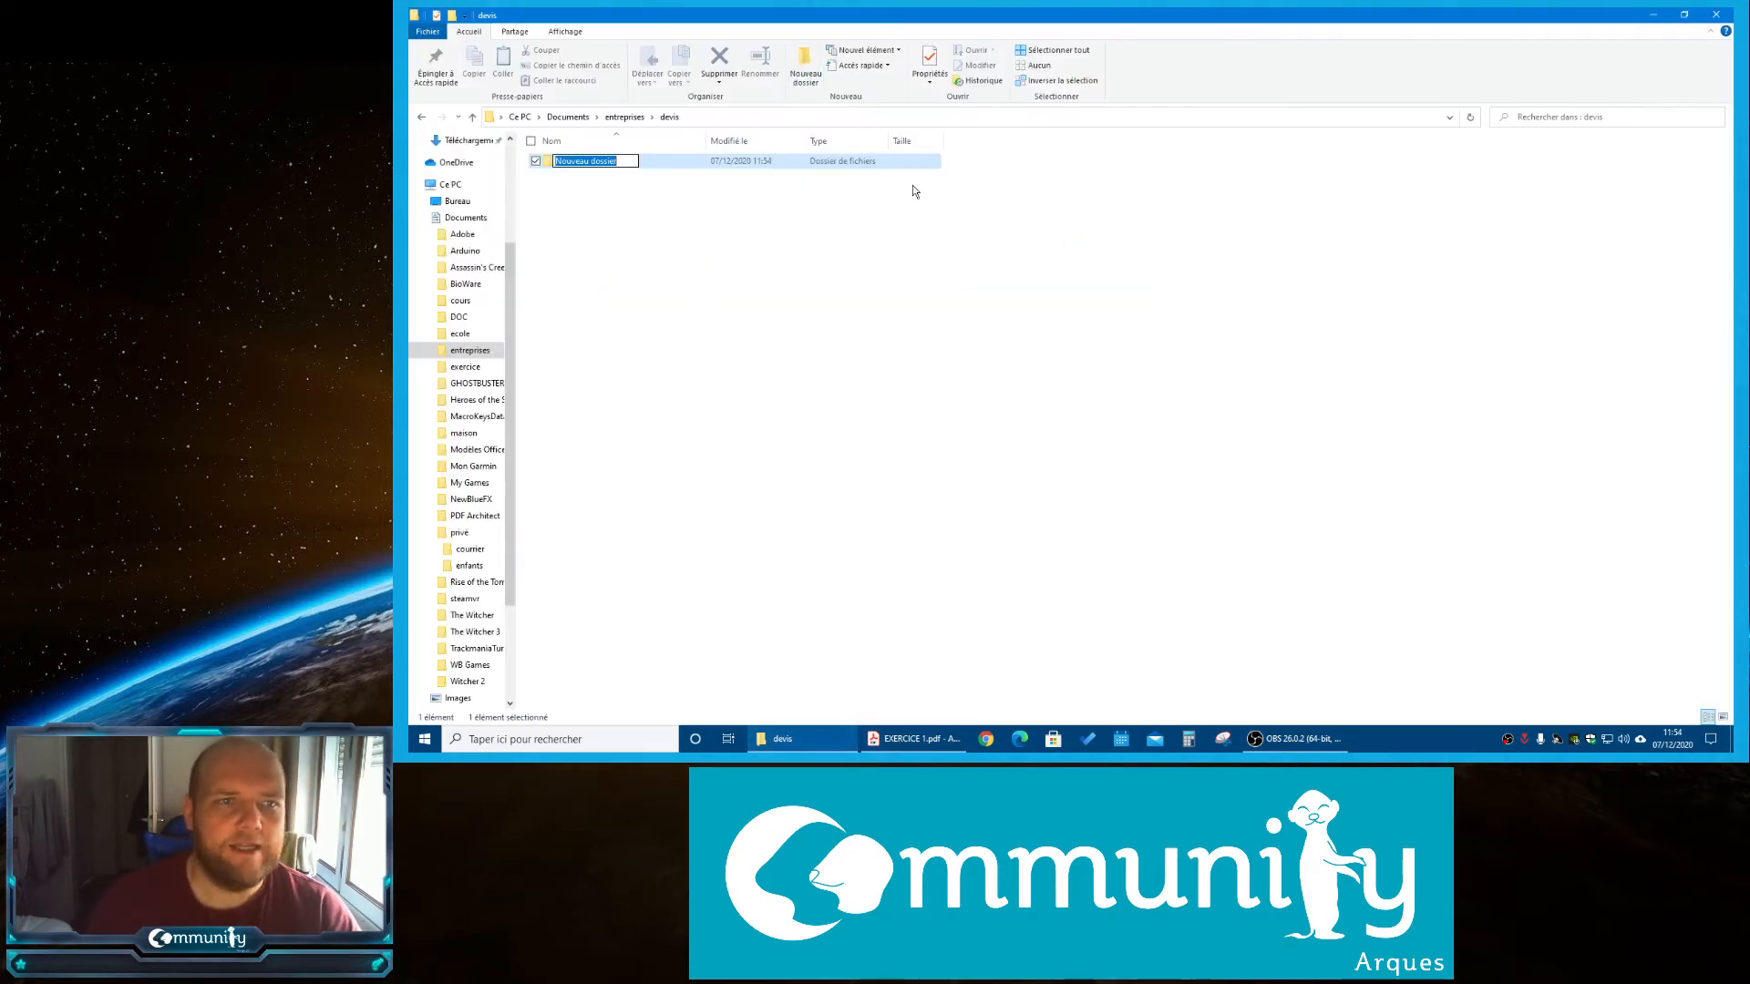
pyautogui.write('2007')
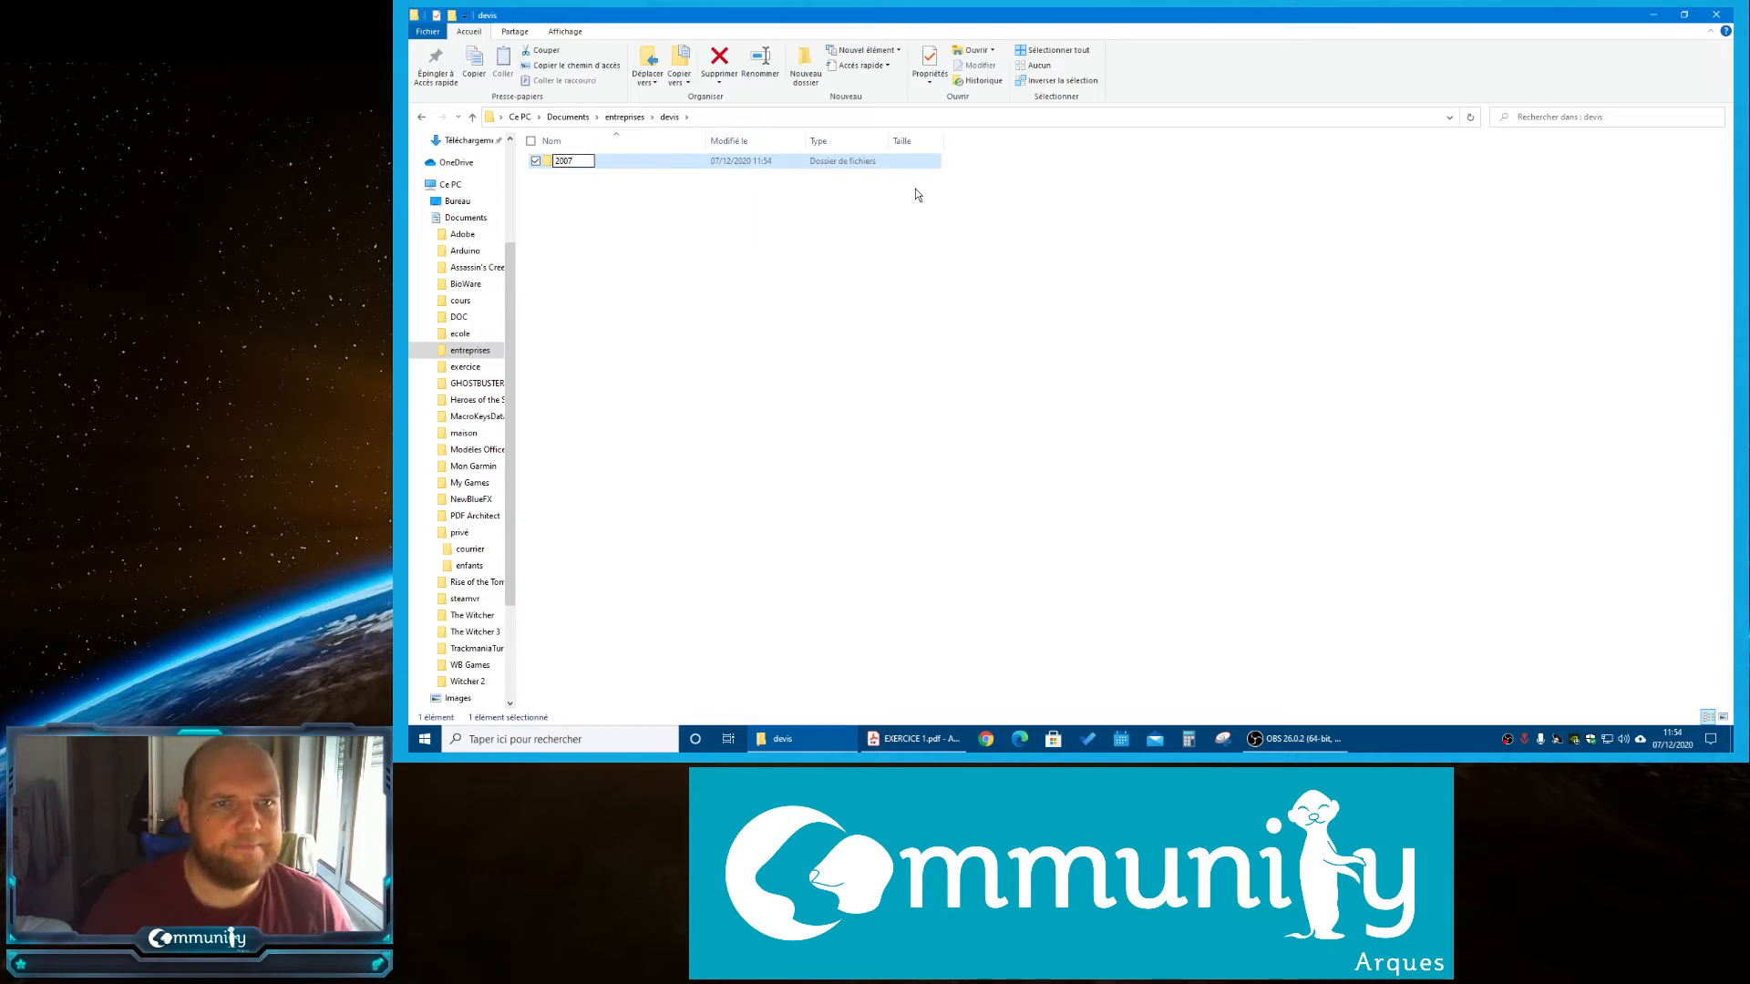
pyautogui.click(806, 68)
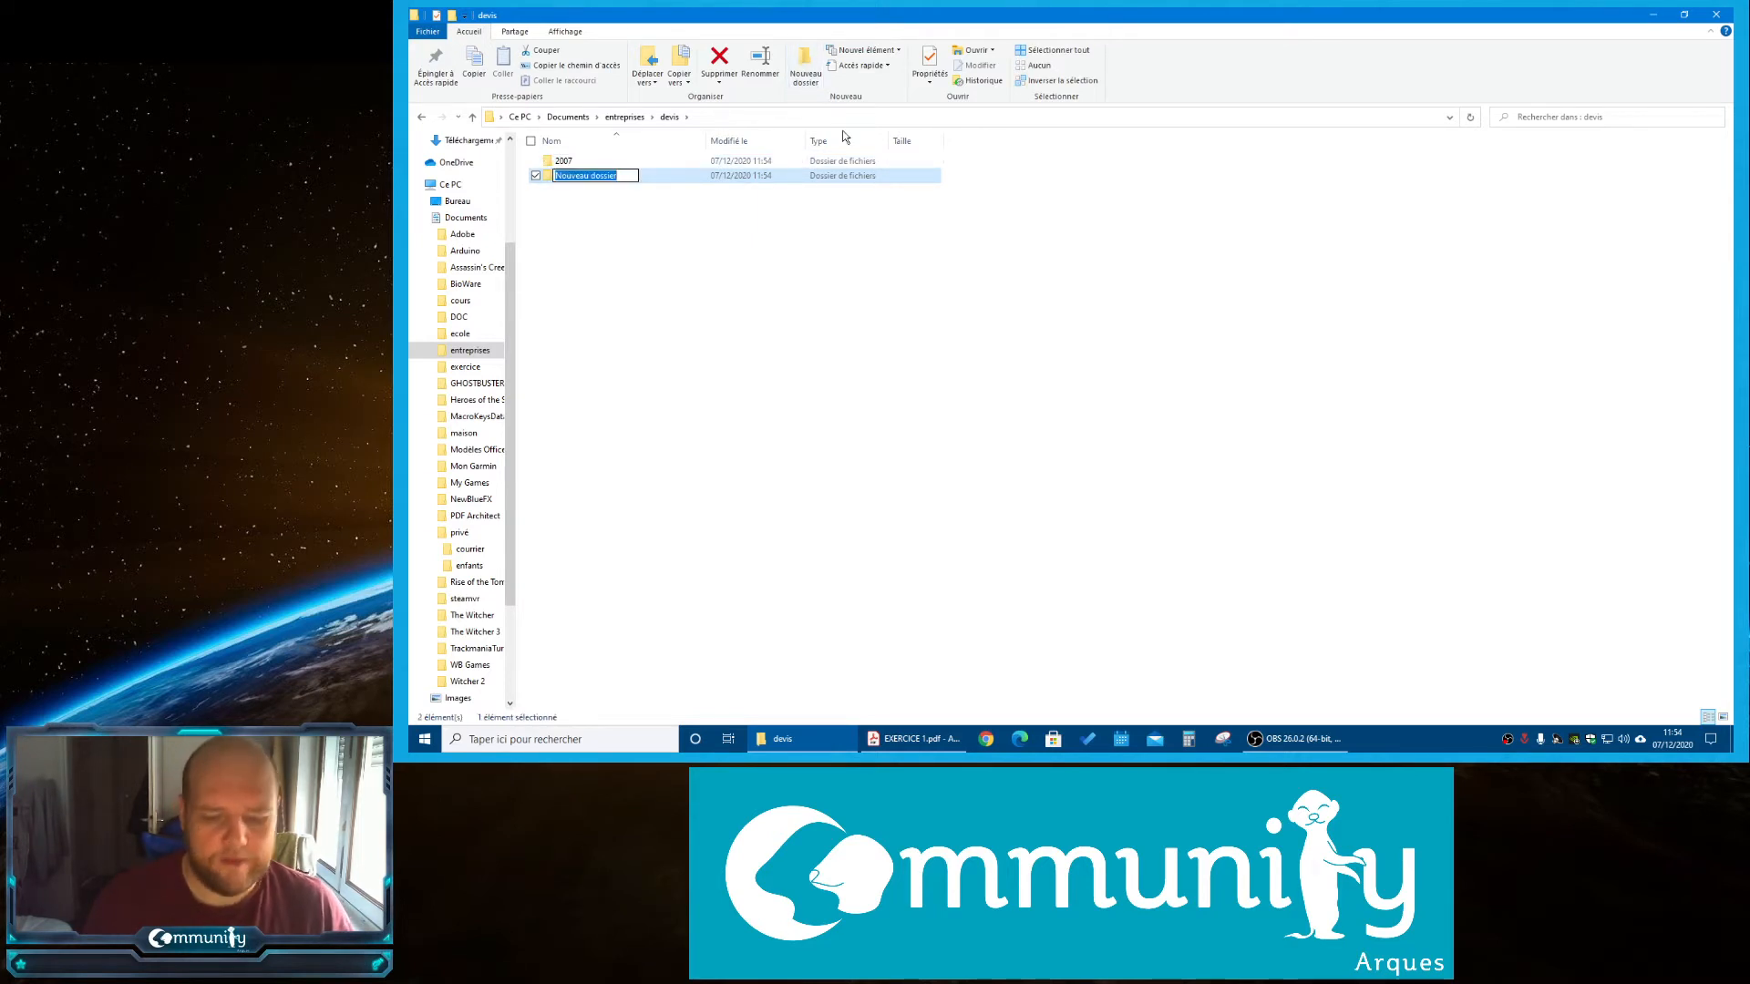
pyautogui.write('2008')
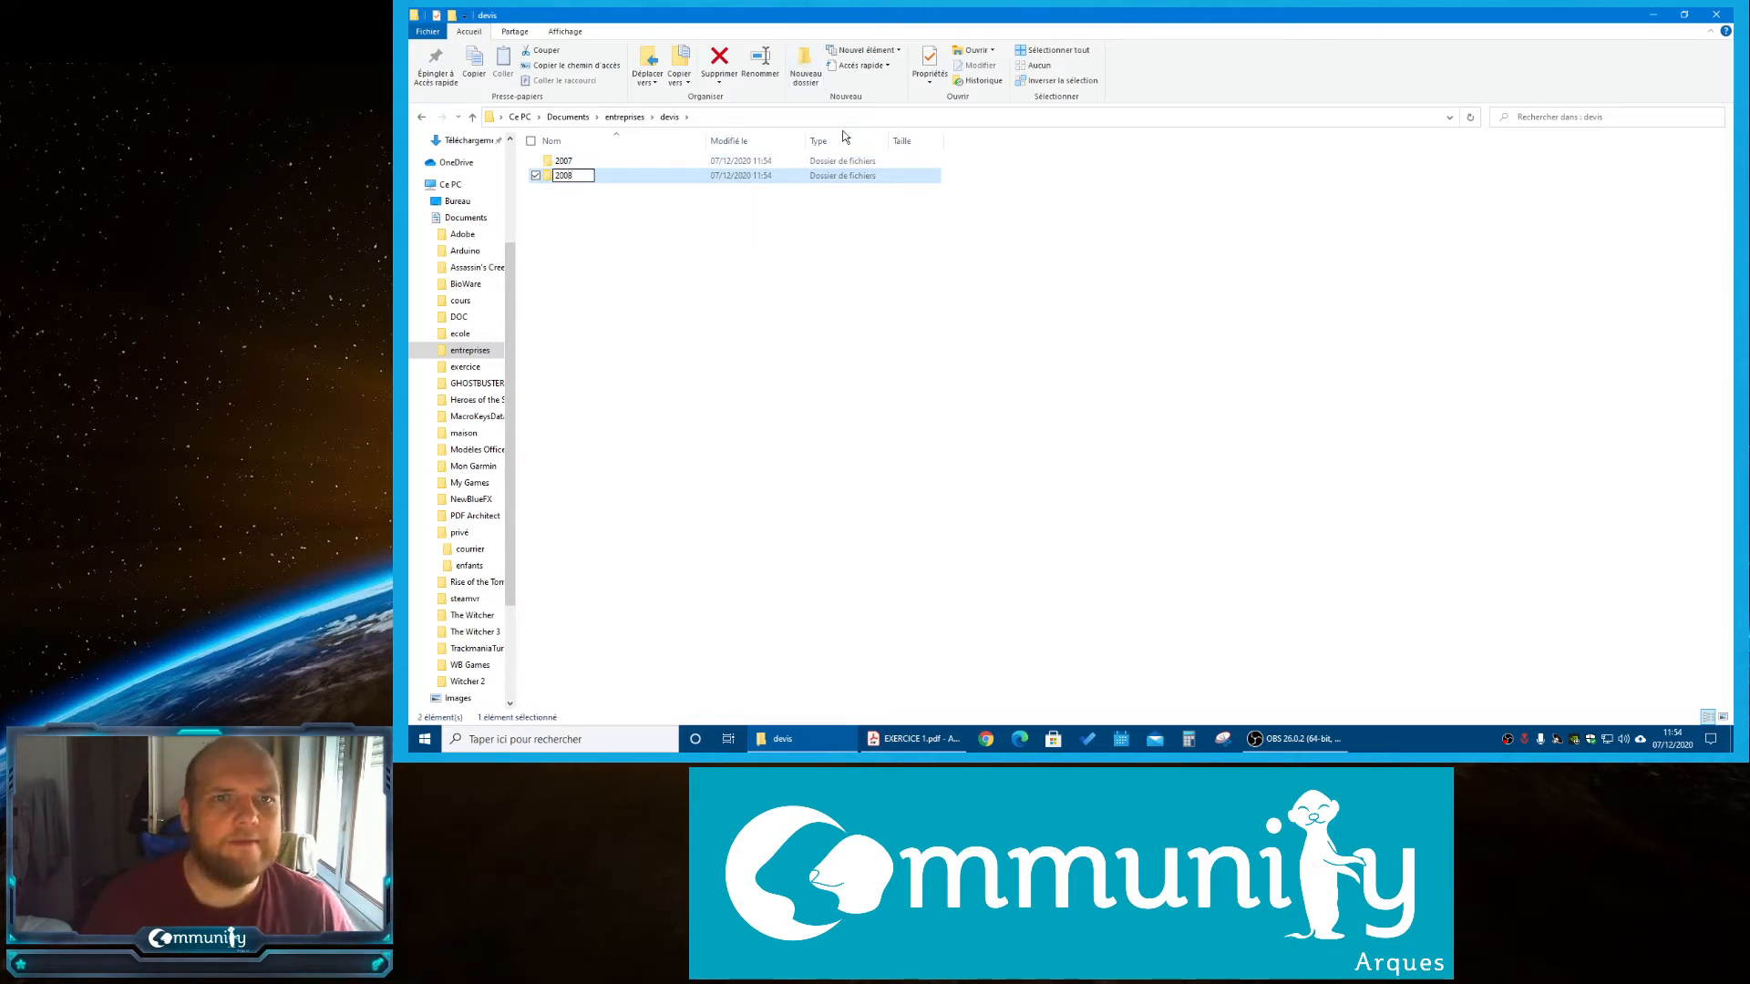
pyautogui.click(806, 64)
pyautogui.write('2009')
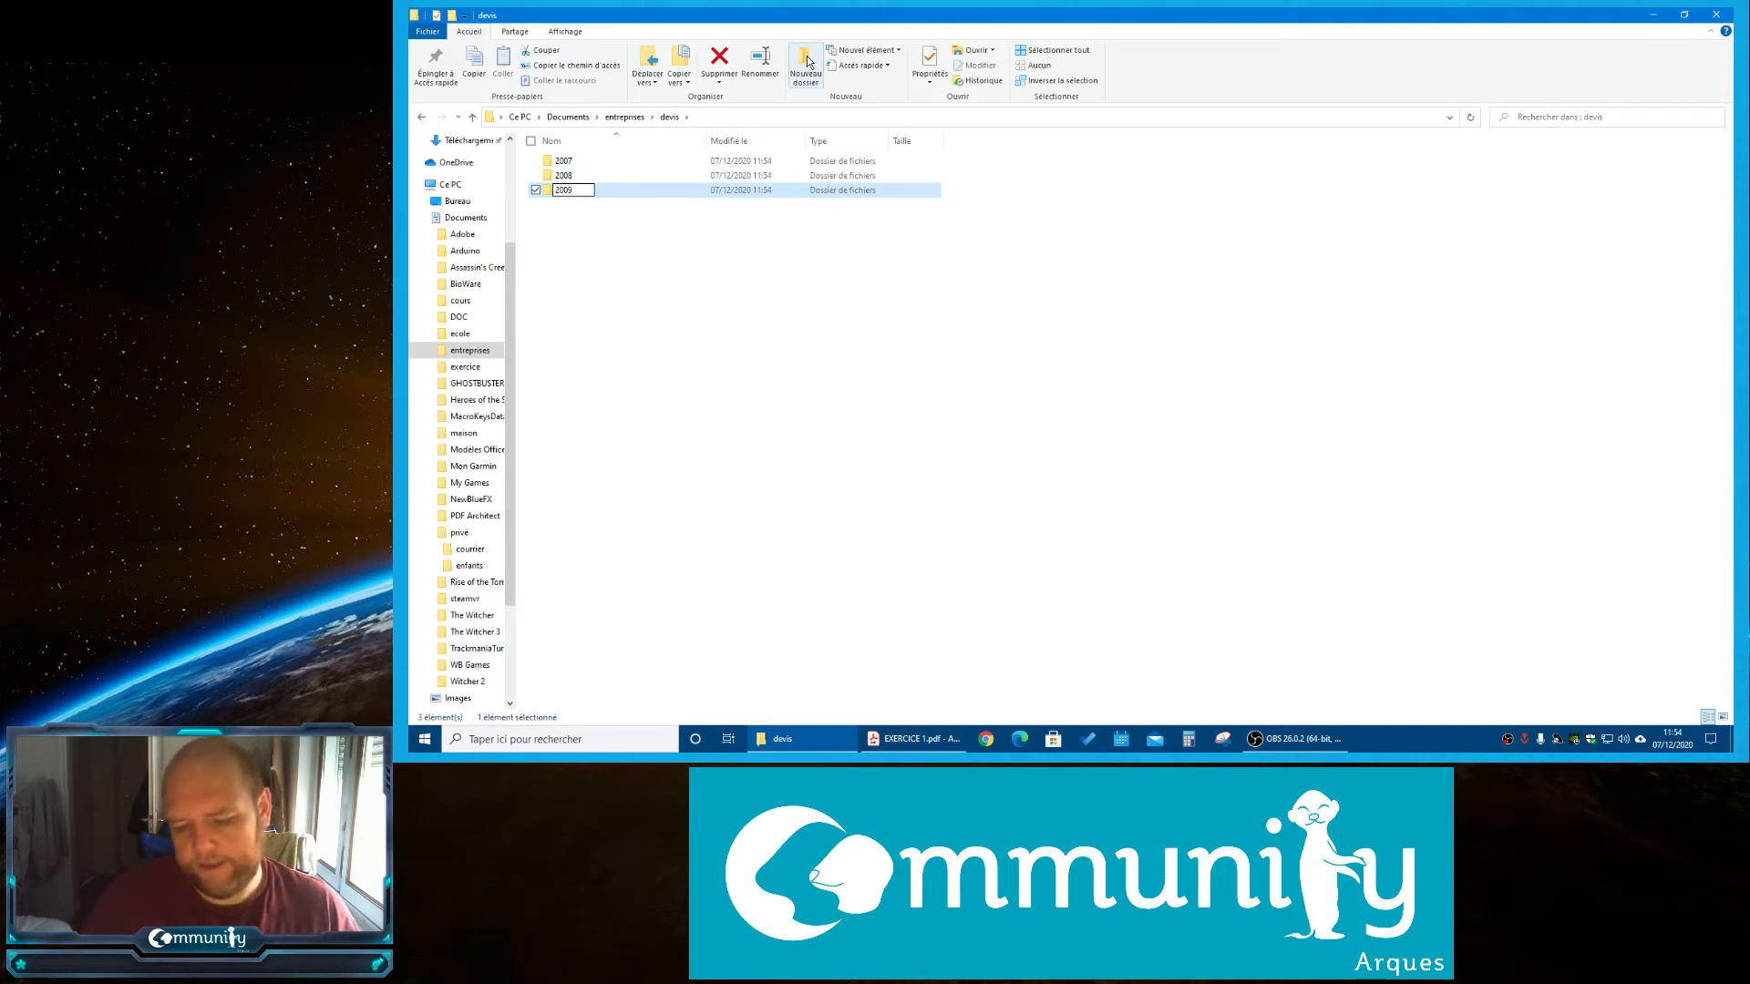
pyautogui.press('Return')
pyautogui.click(806, 454)
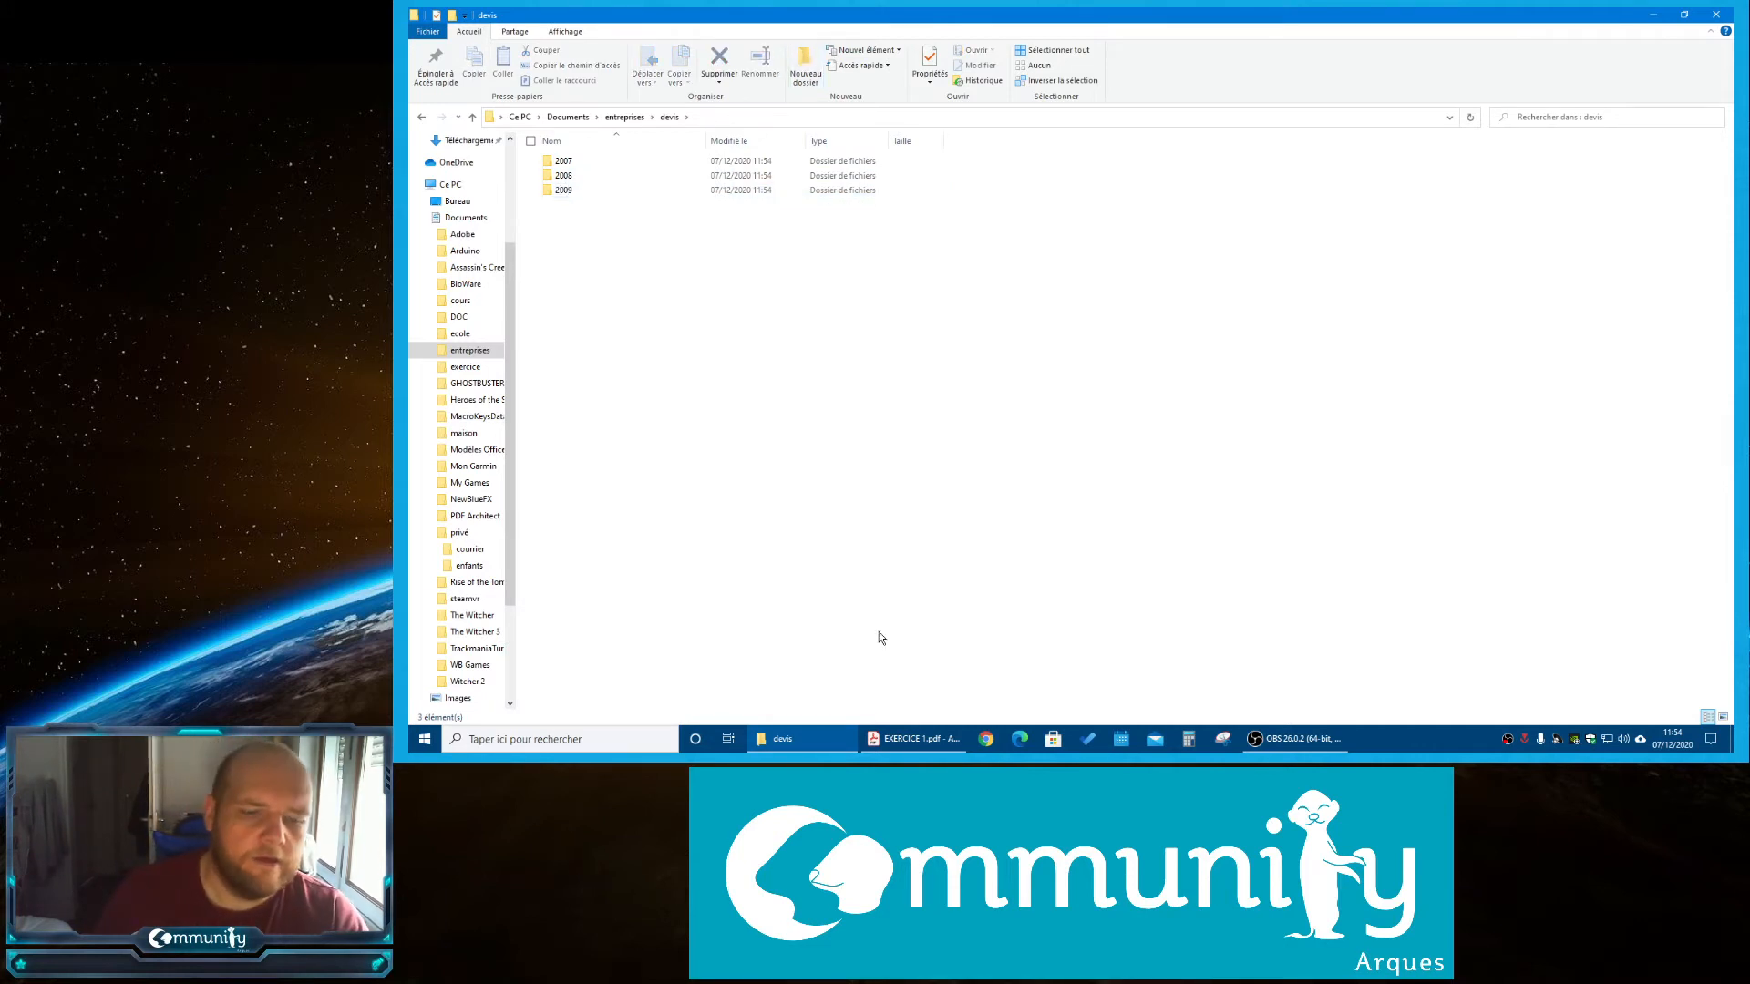
# Consult instruction b of exercise 3 in the PDF and launch LibreOffice Writer with a blank document
pyautogui.click(915, 740)
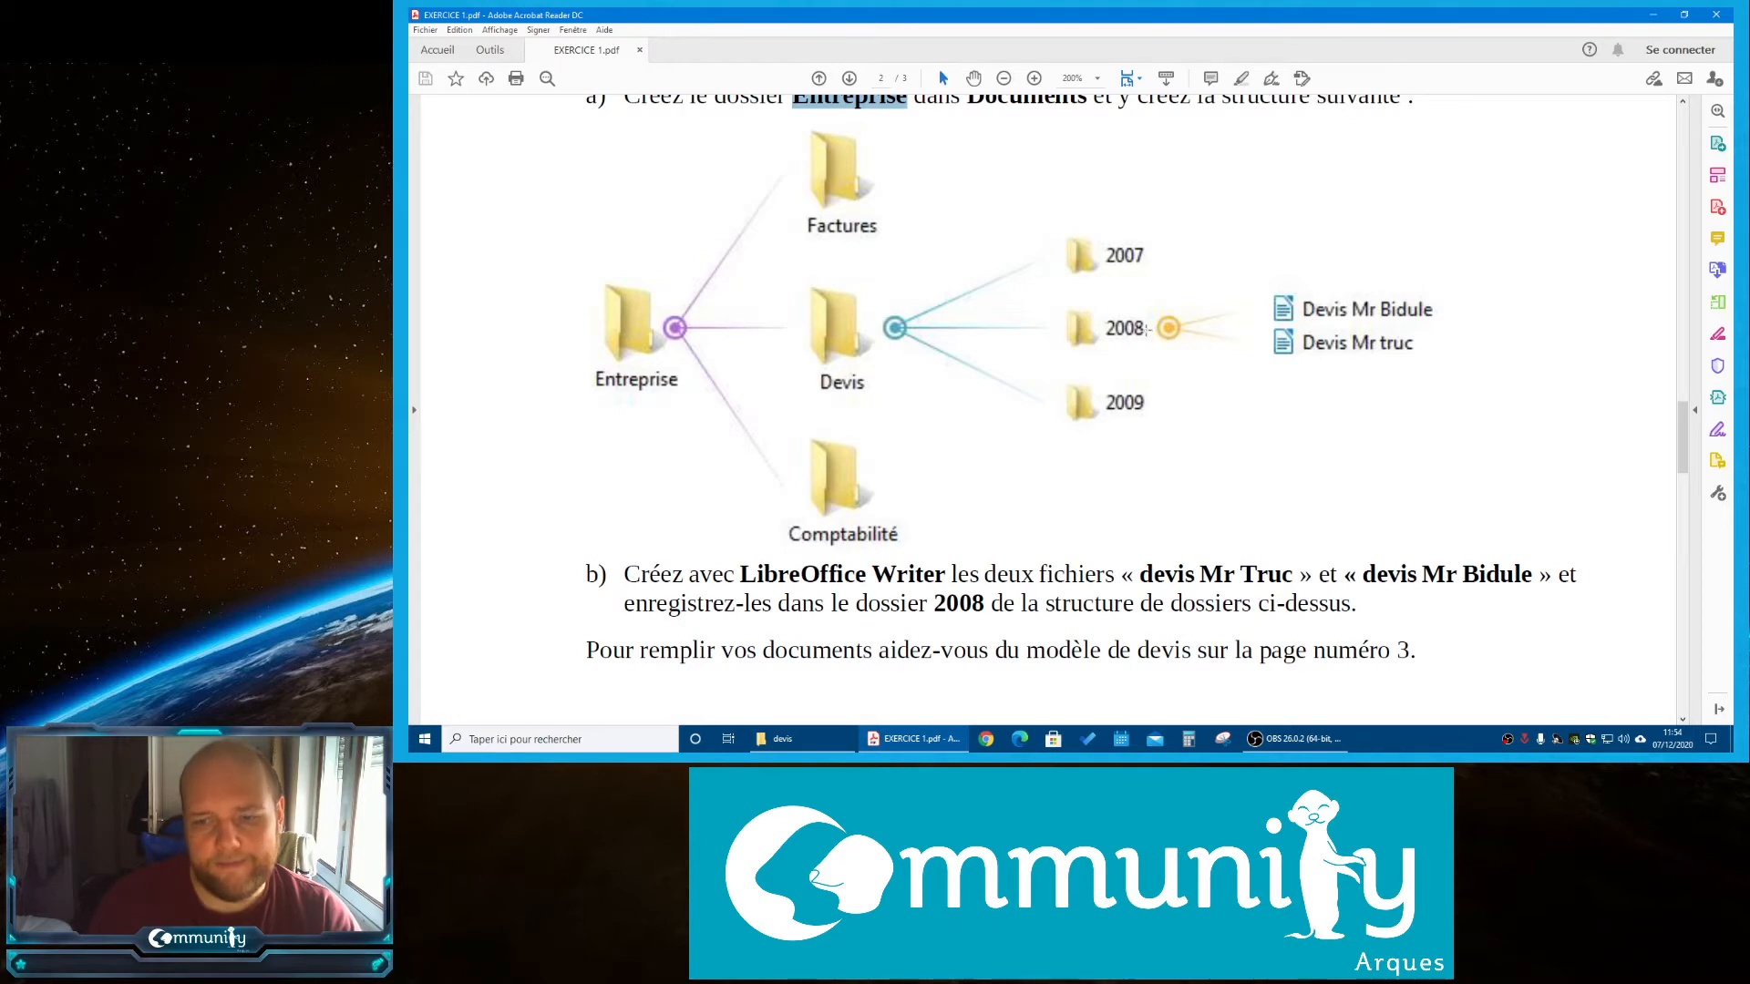
pyautogui.scroll(-2, 1147, 330)
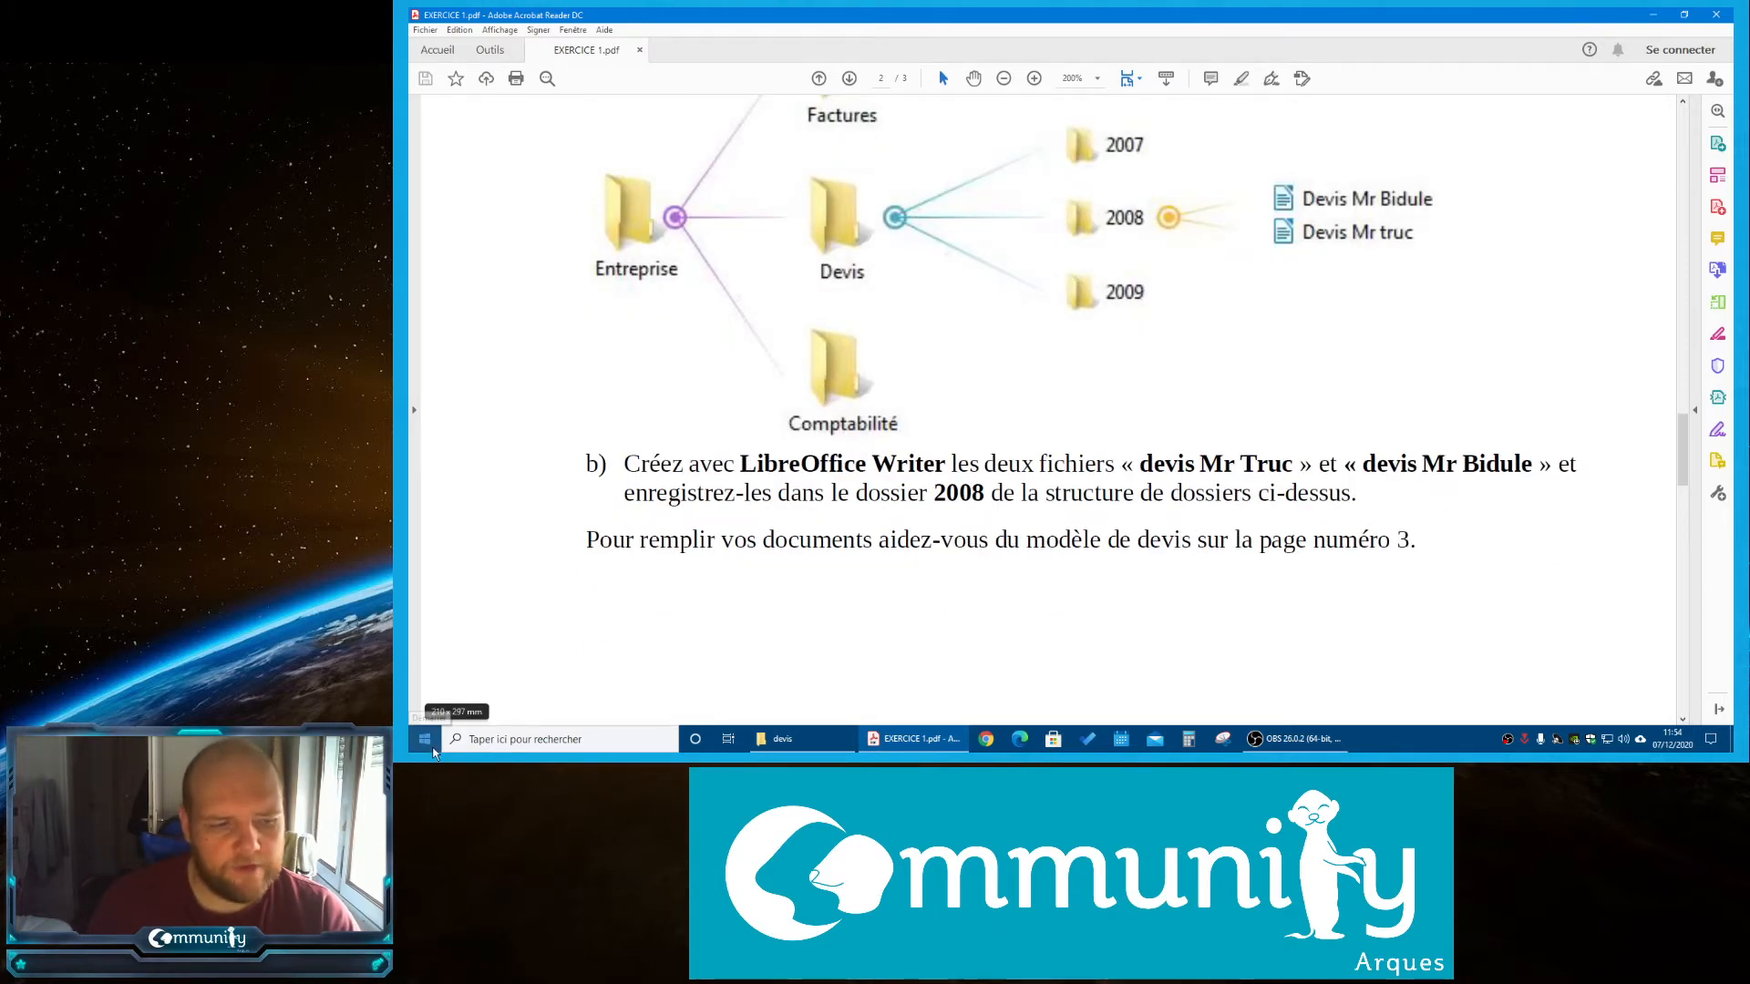
pyautogui.click(431, 750)
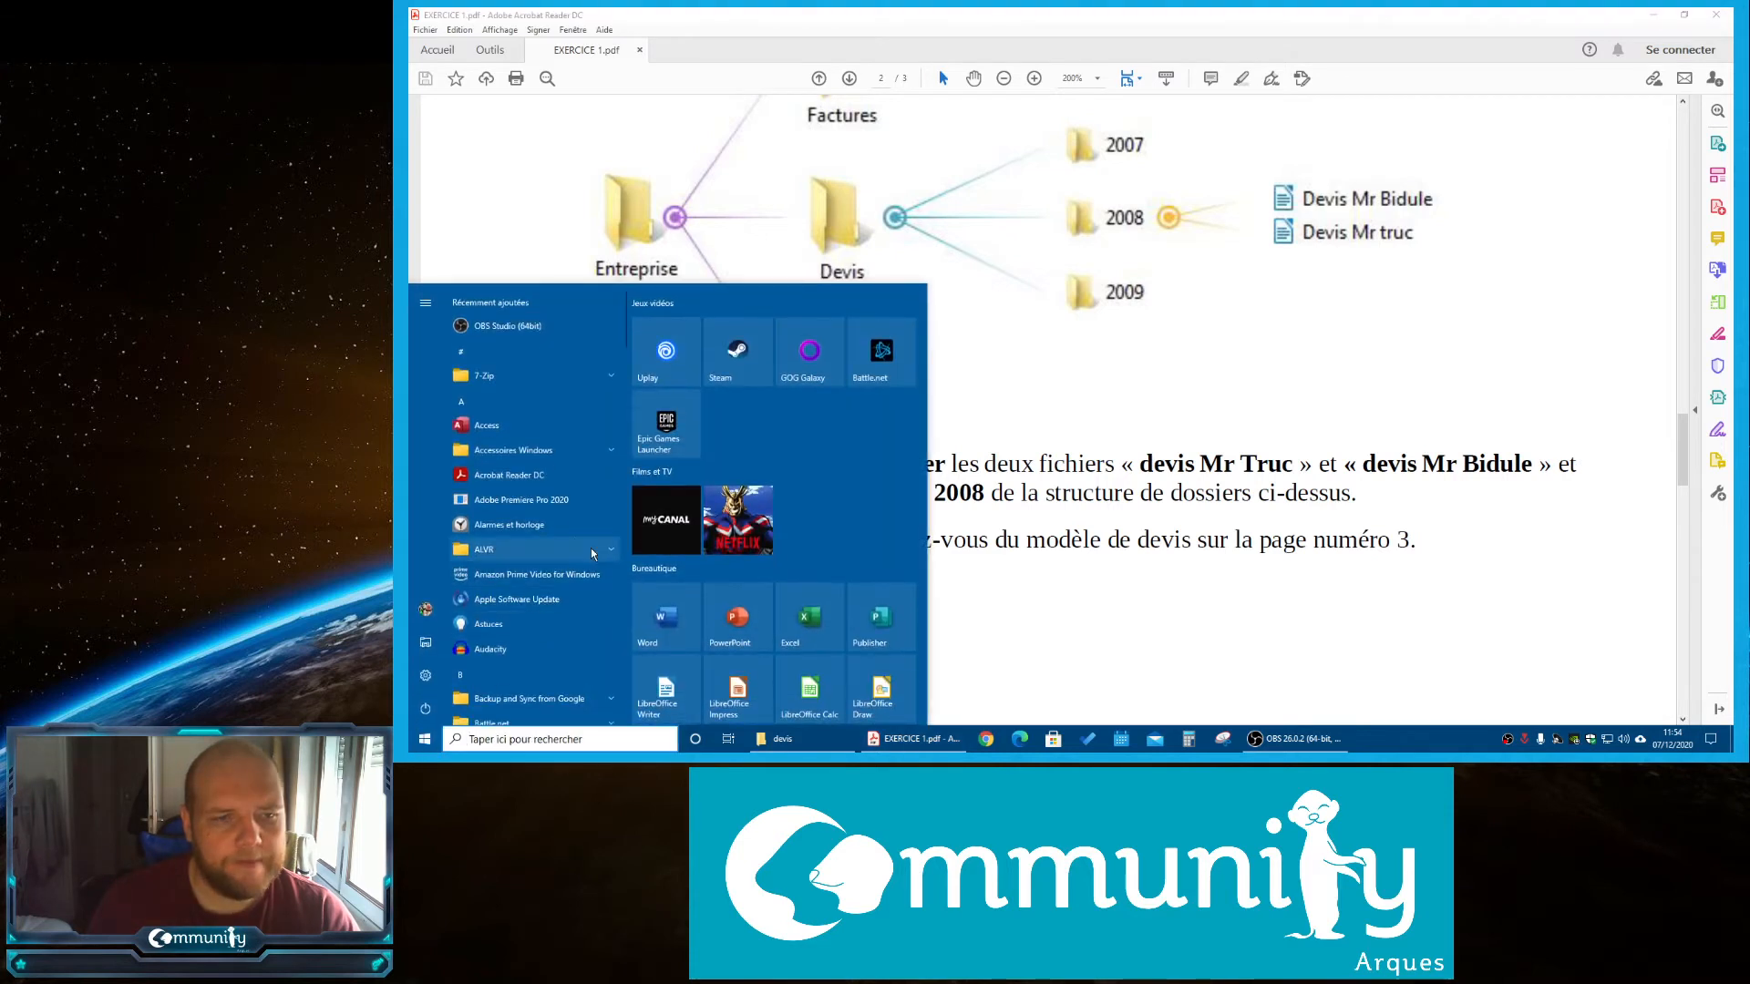
pyautogui.scroll(-2, 522, 447)
pyautogui.click(503, 344)
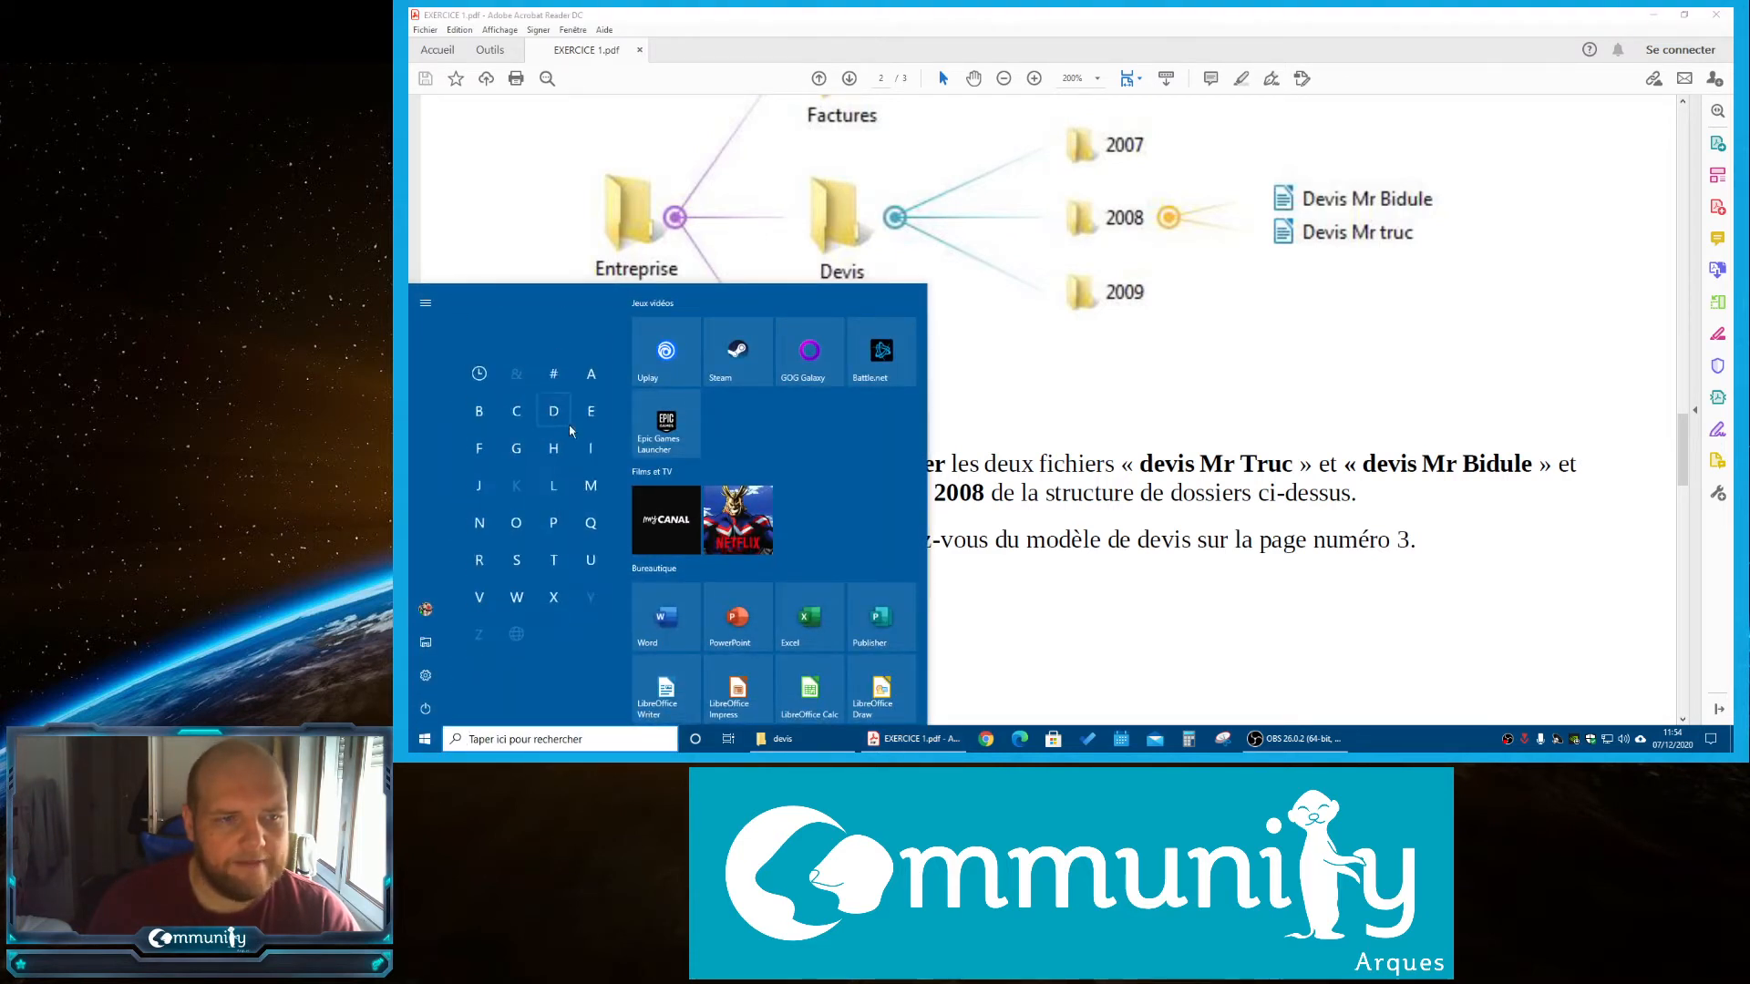
pyautogui.click(515, 438)
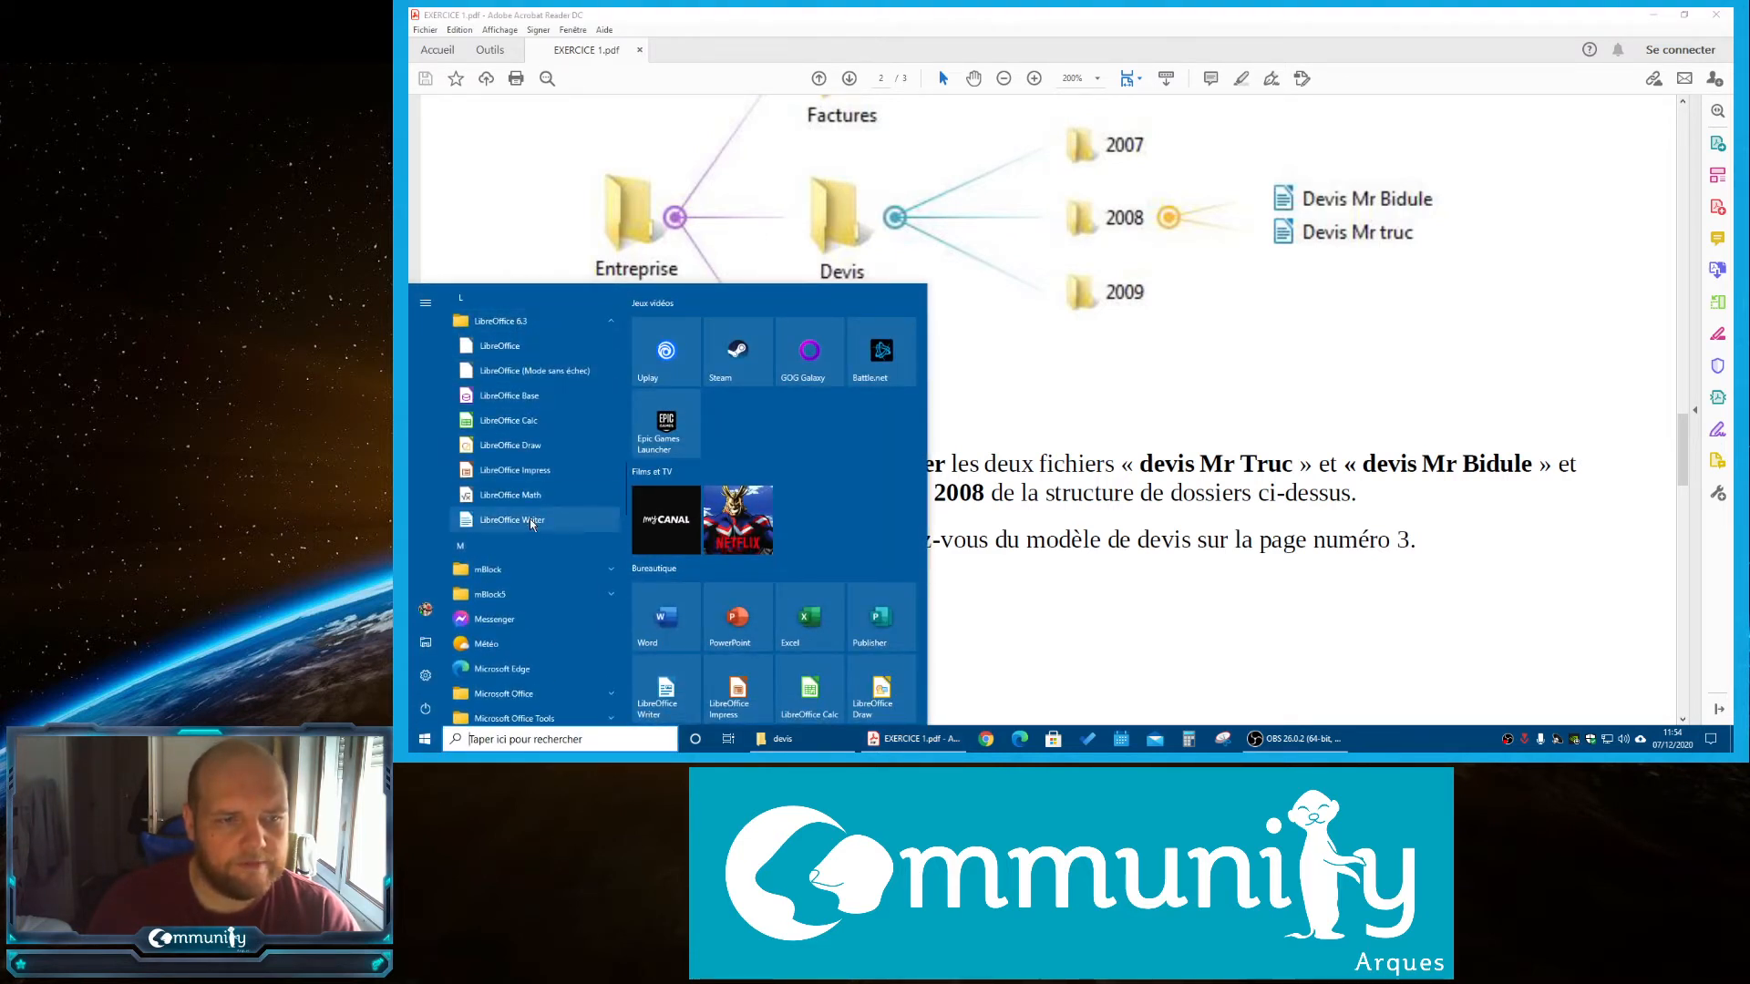
pyautogui.scroll(-2, 709, 538)
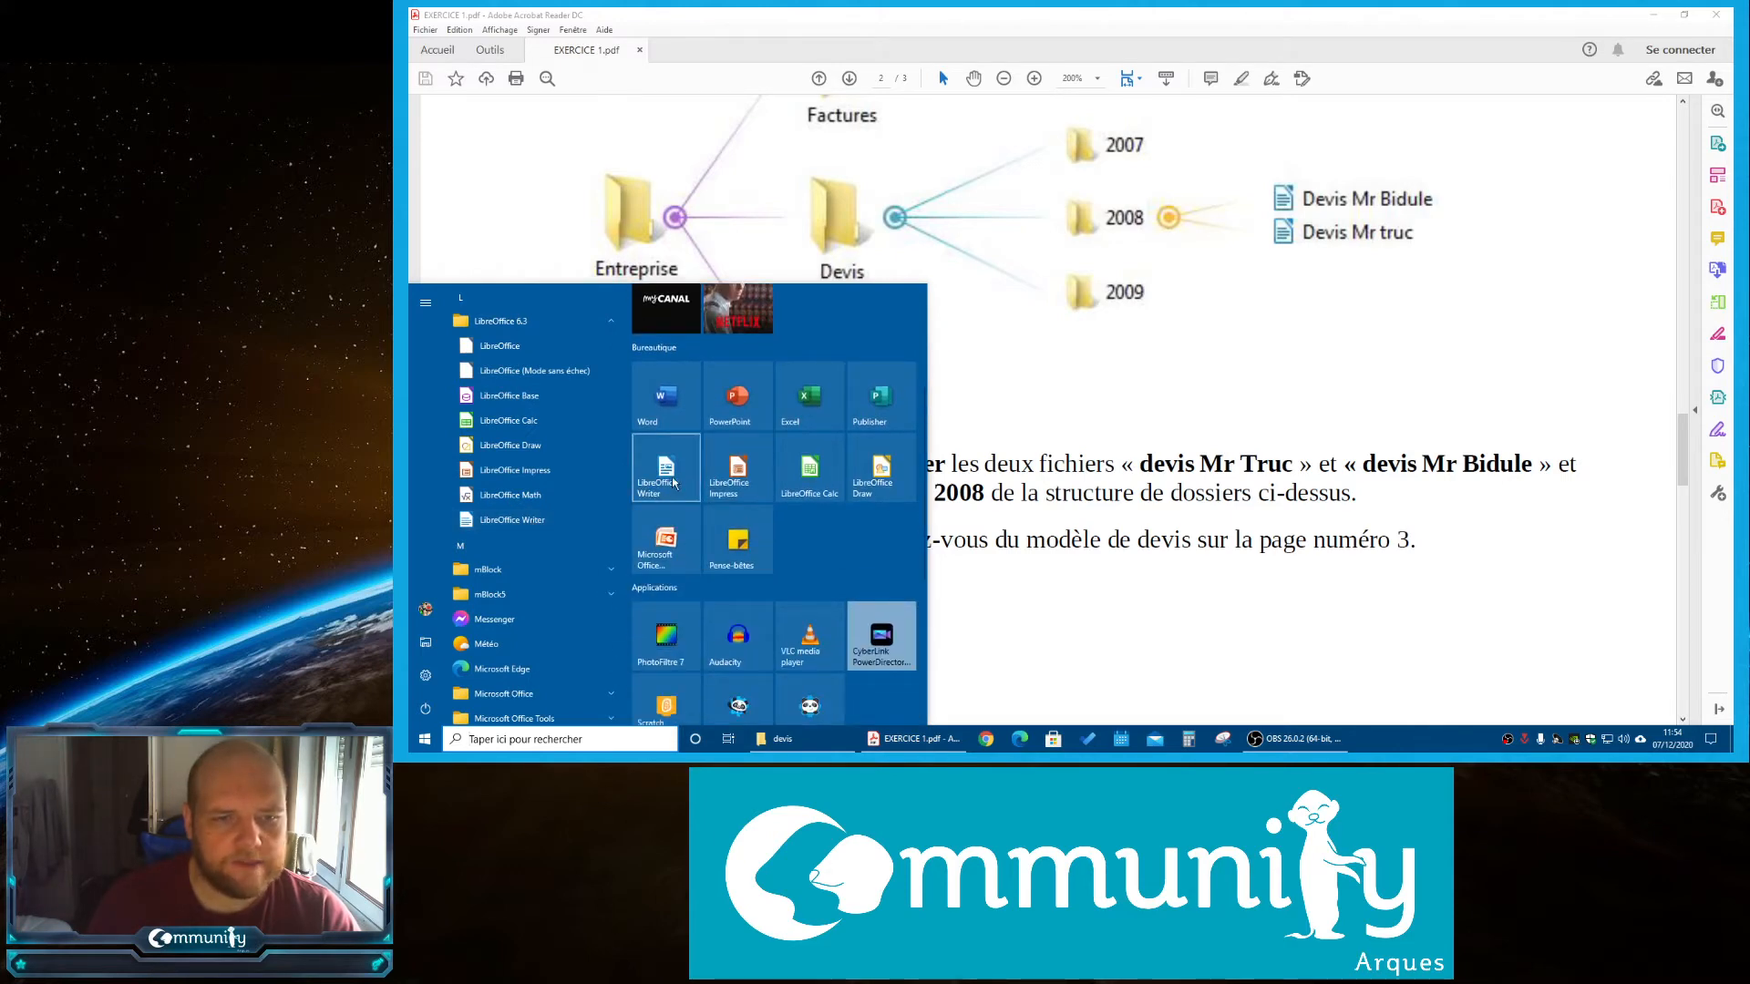
pyautogui.click(671, 472)
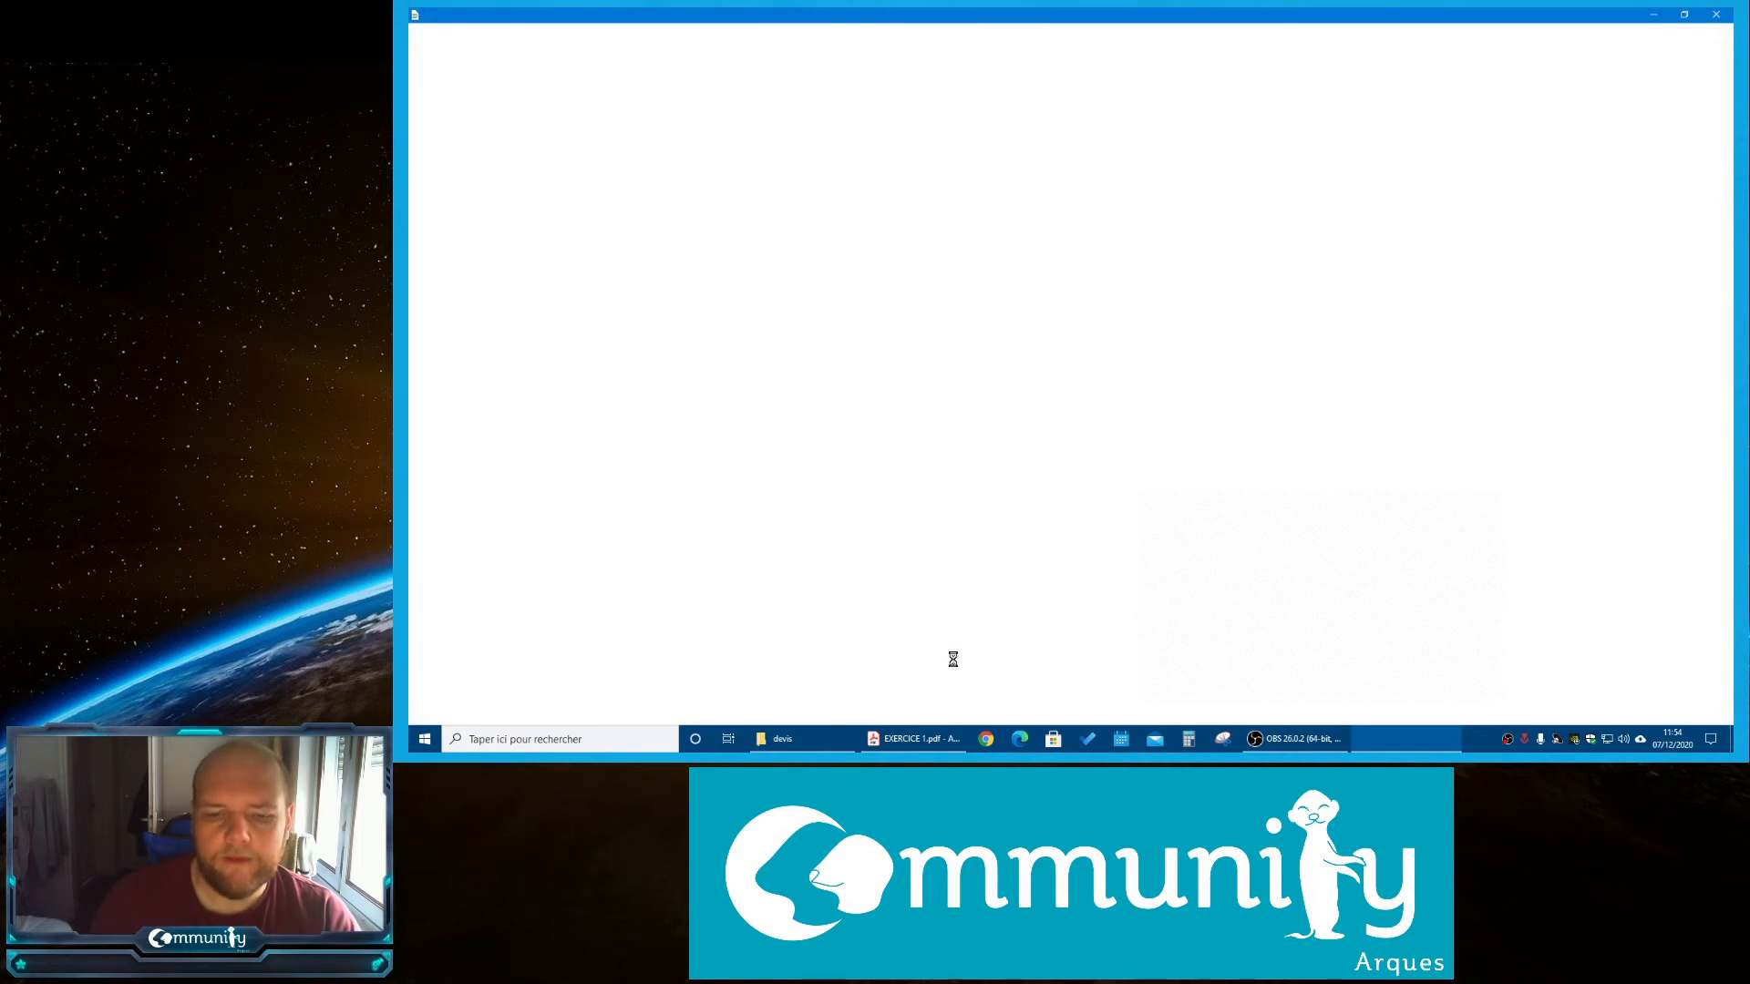
# Review the model quote on page 3 of the EXERCICE 1 PDF alongside the blank Writer document
pyautogui.scroll(-10, 1075, 523)
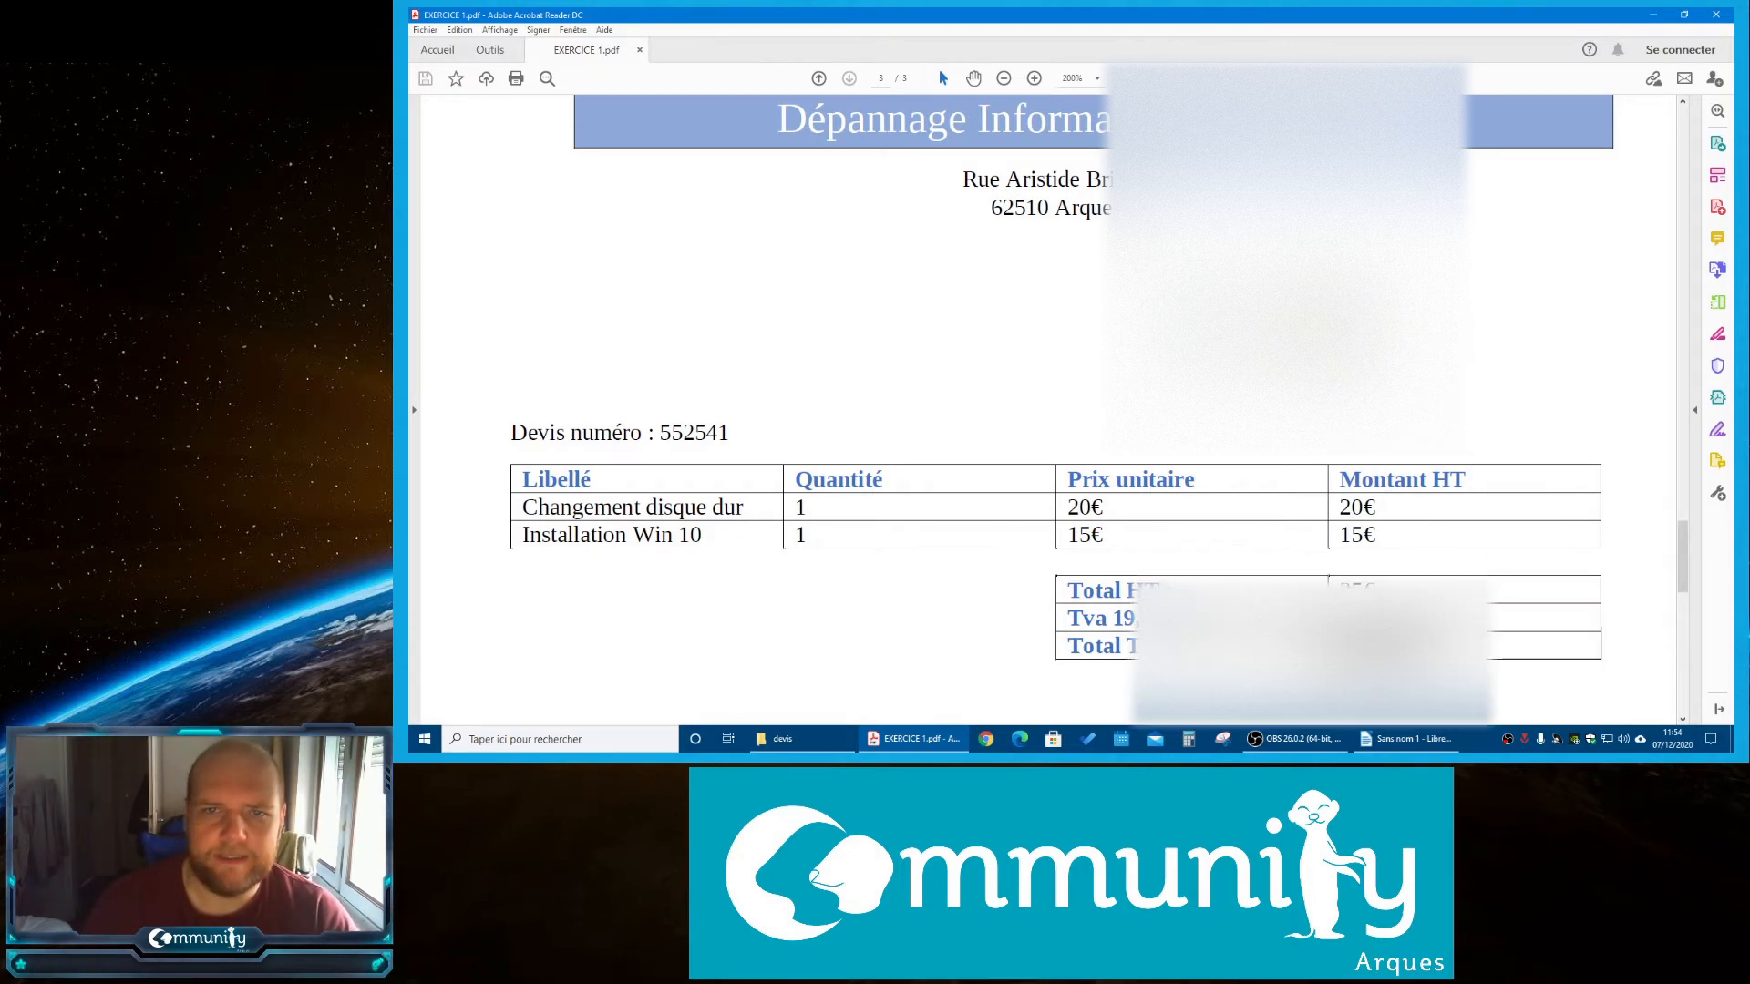
pyautogui.scroll(1, 1049, 410)
pyautogui.scroll(5, 1048, 411)
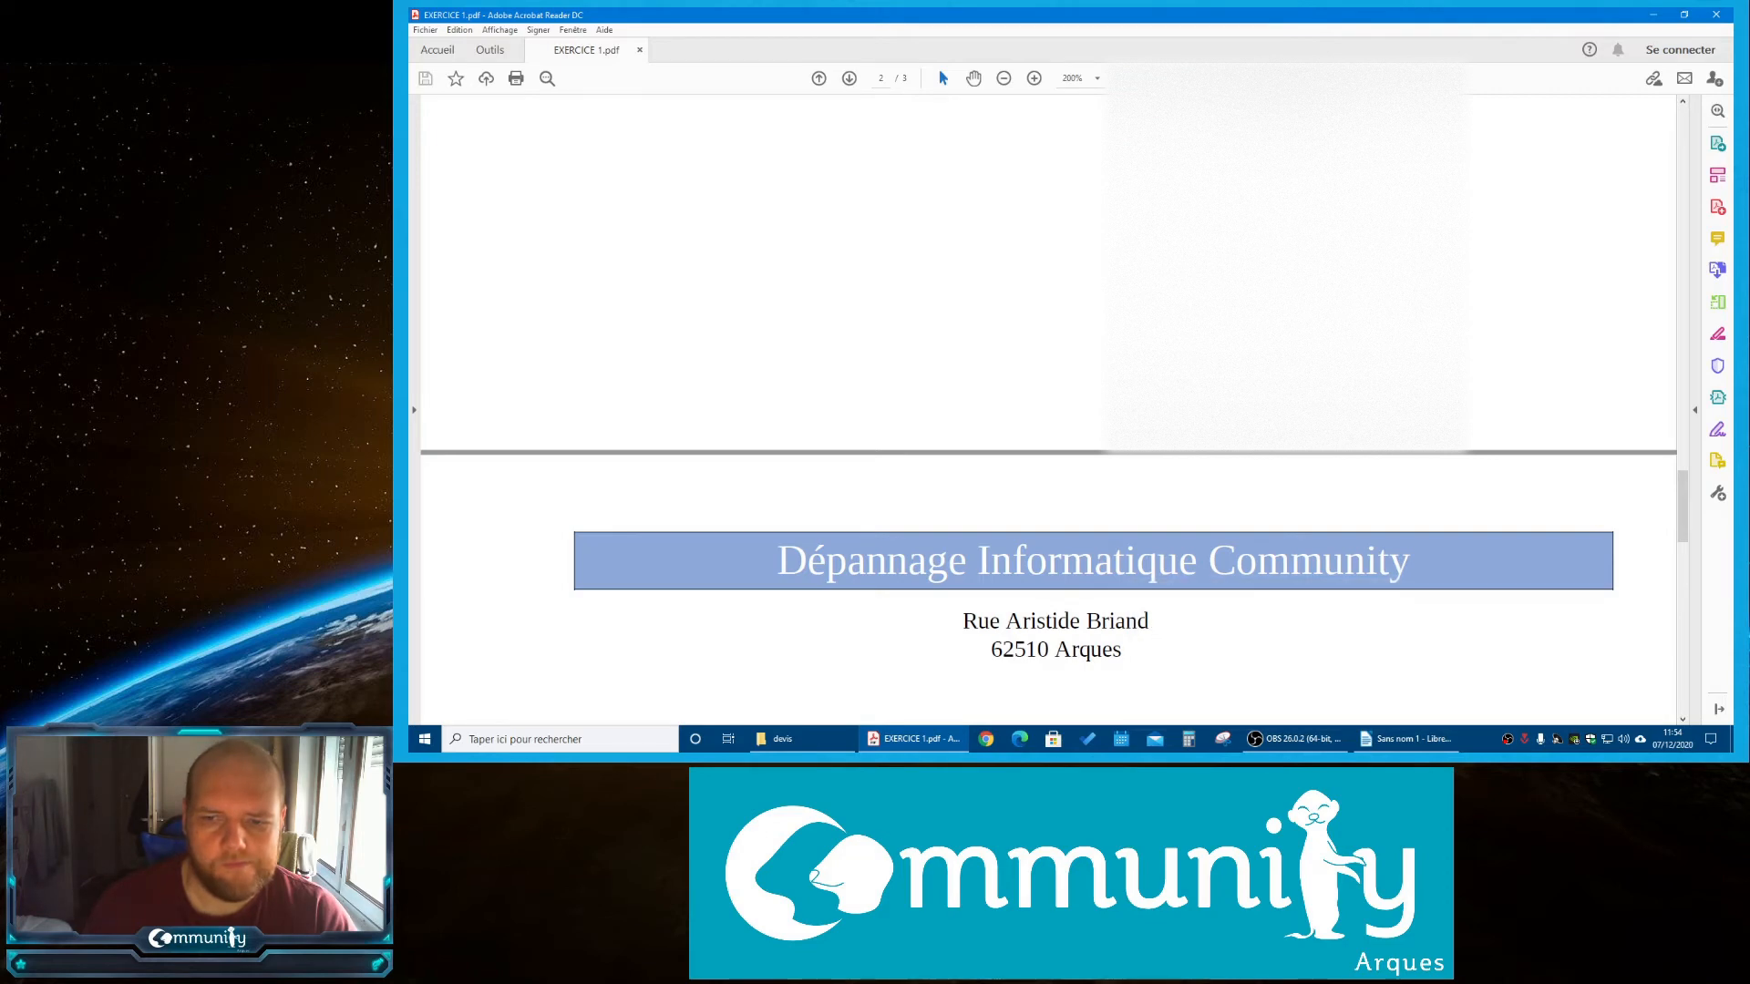
pyautogui.scroll(-2, 1048, 410)
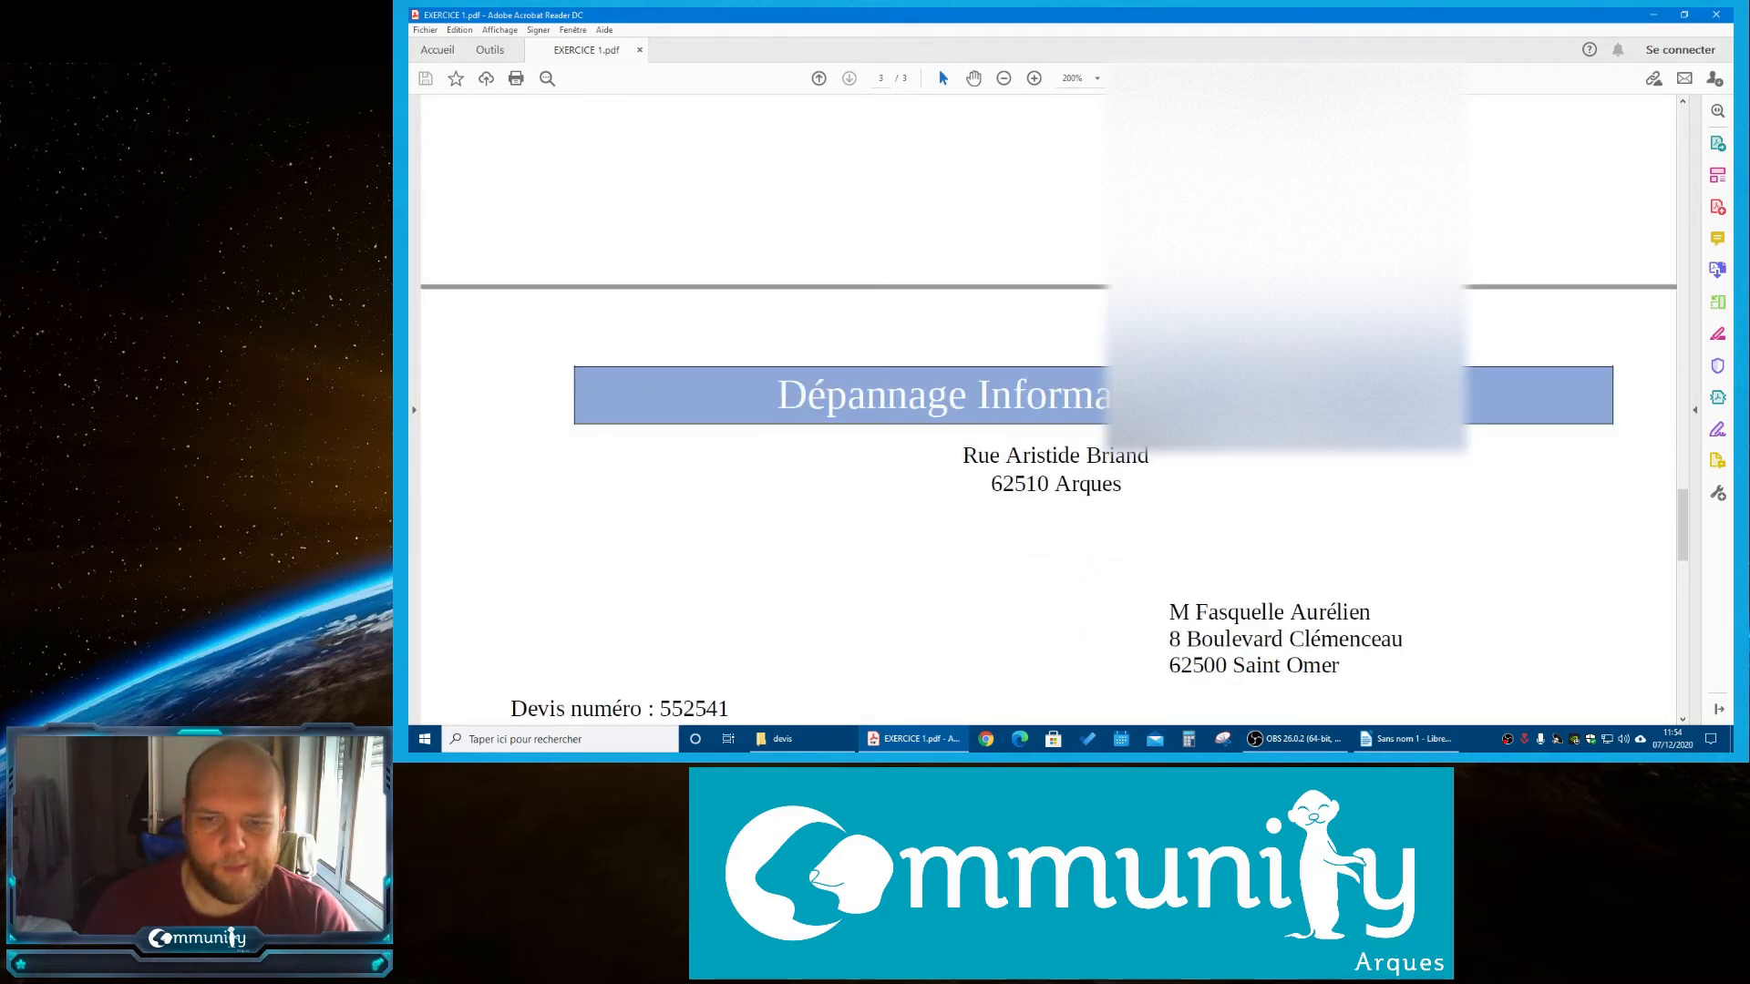
pyautogui.scroll(-2, 1048, 410)
pyautogui.click(1436, 748)
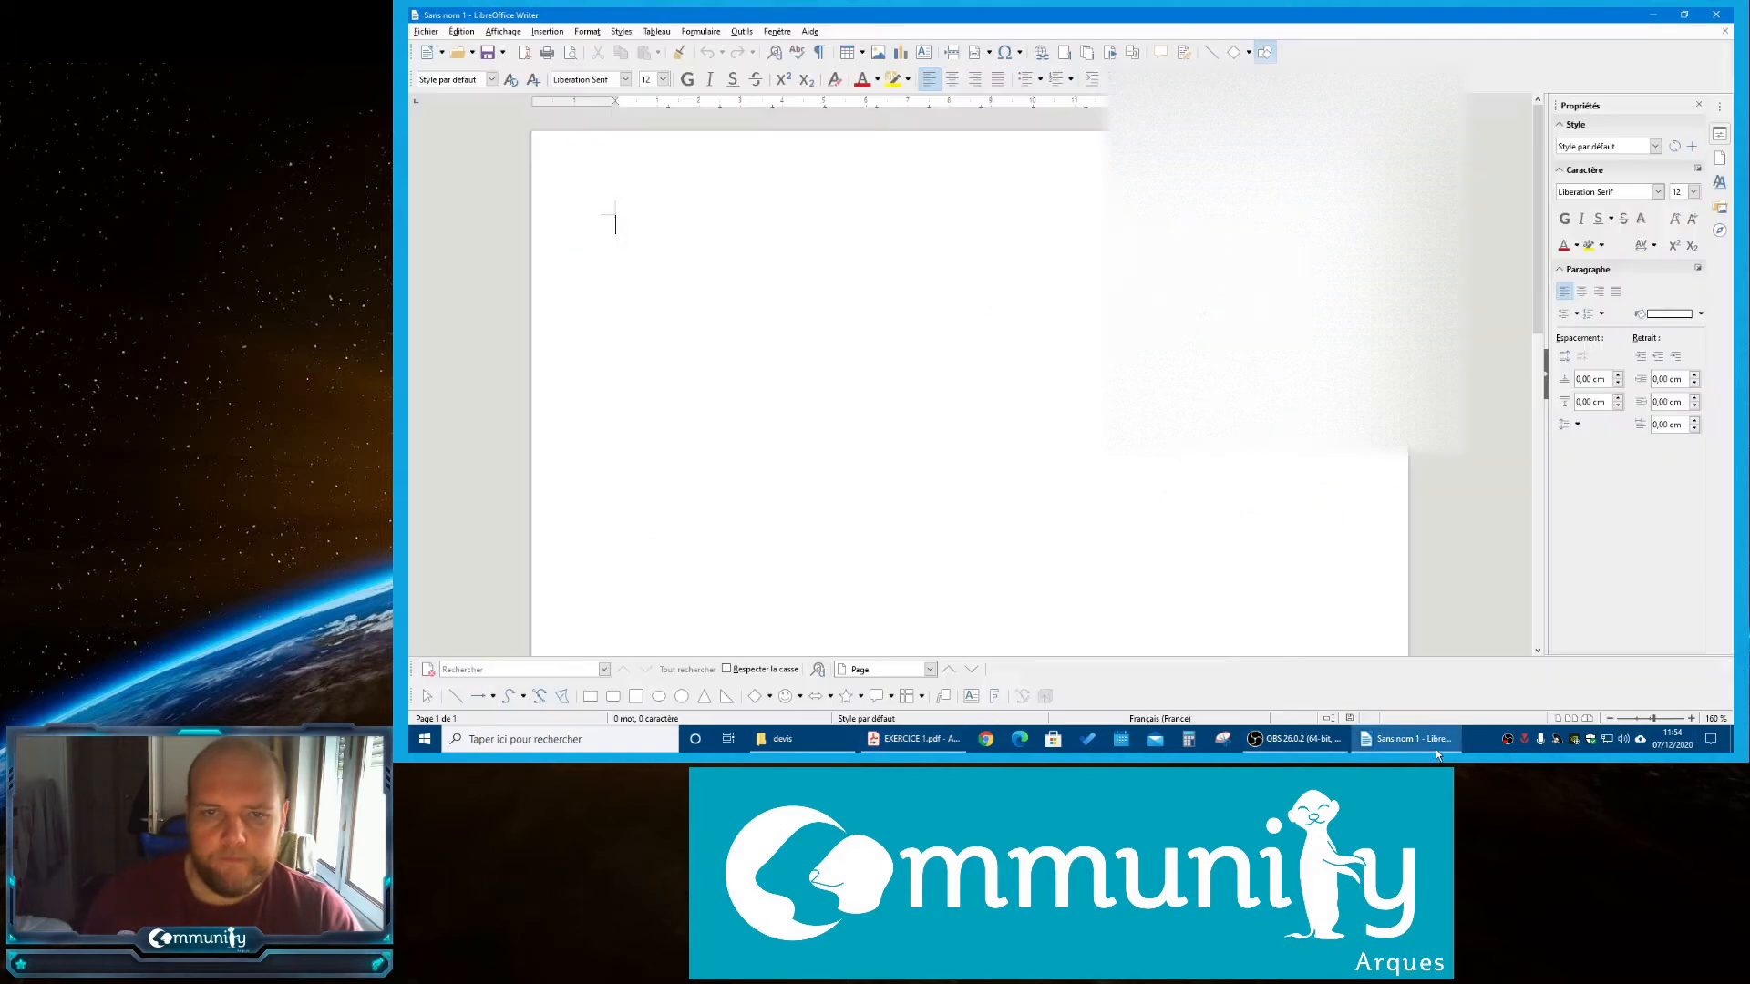
pyautogui.click(1437, 749)
pyautogui.click(1437, 749)
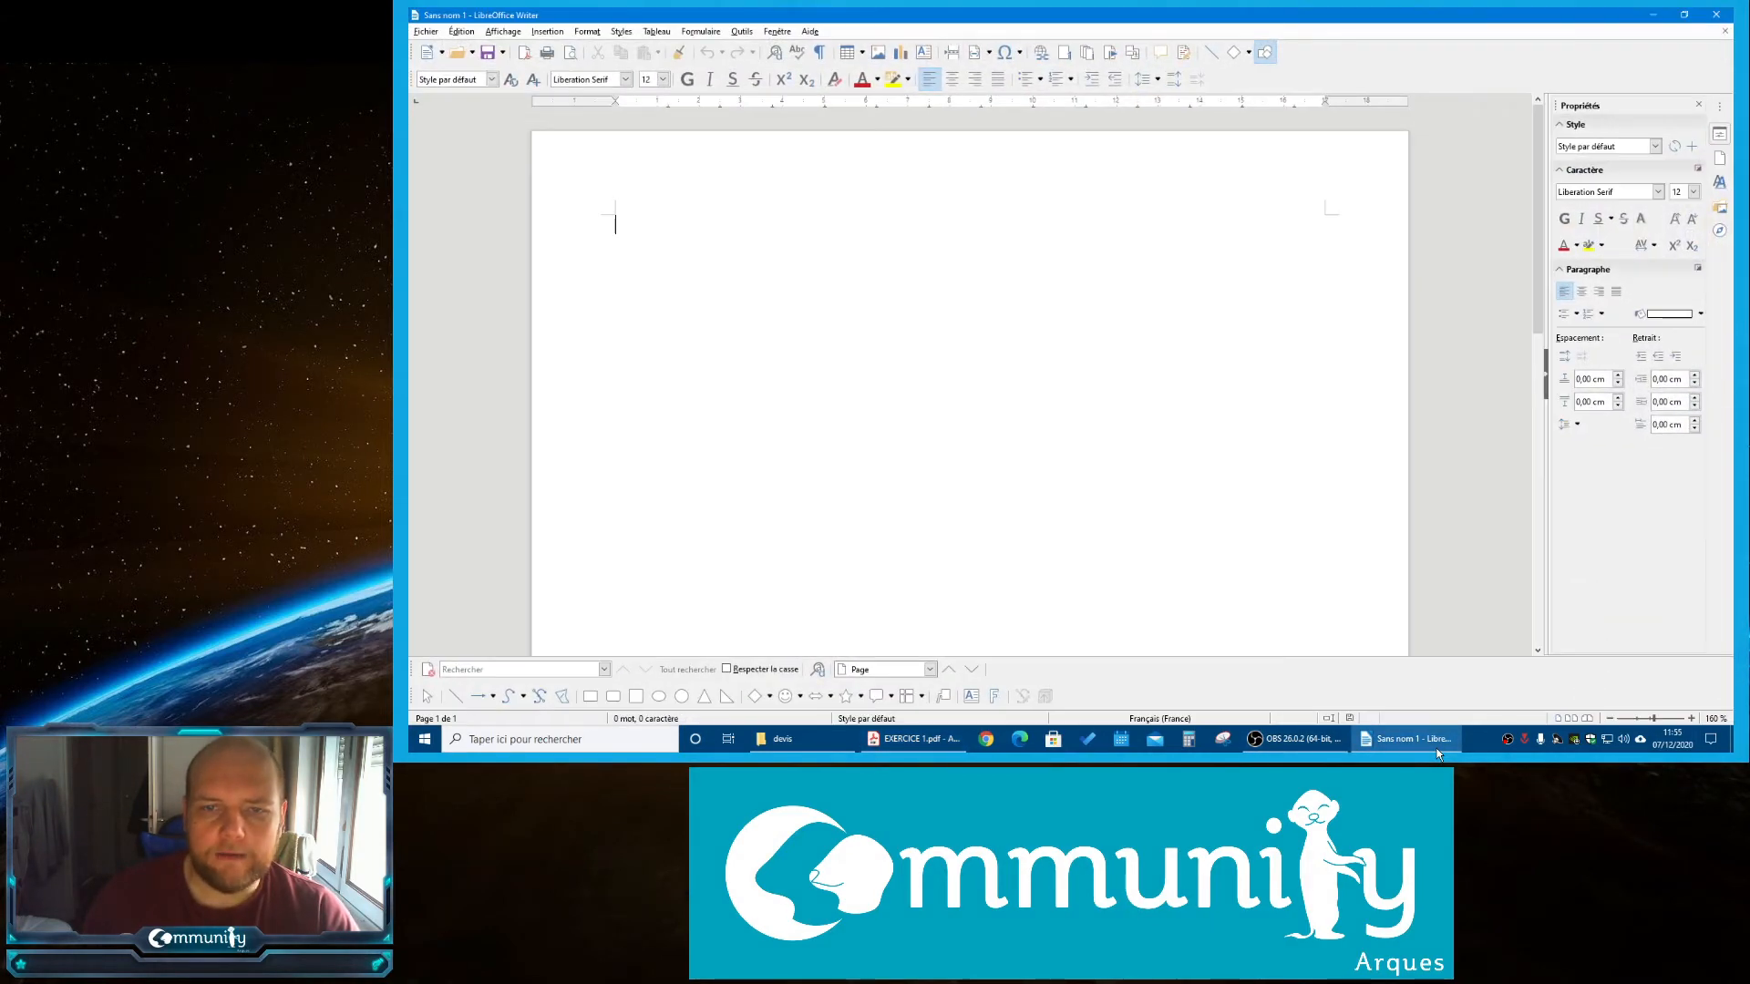
pyautogui.click(1436, 750)
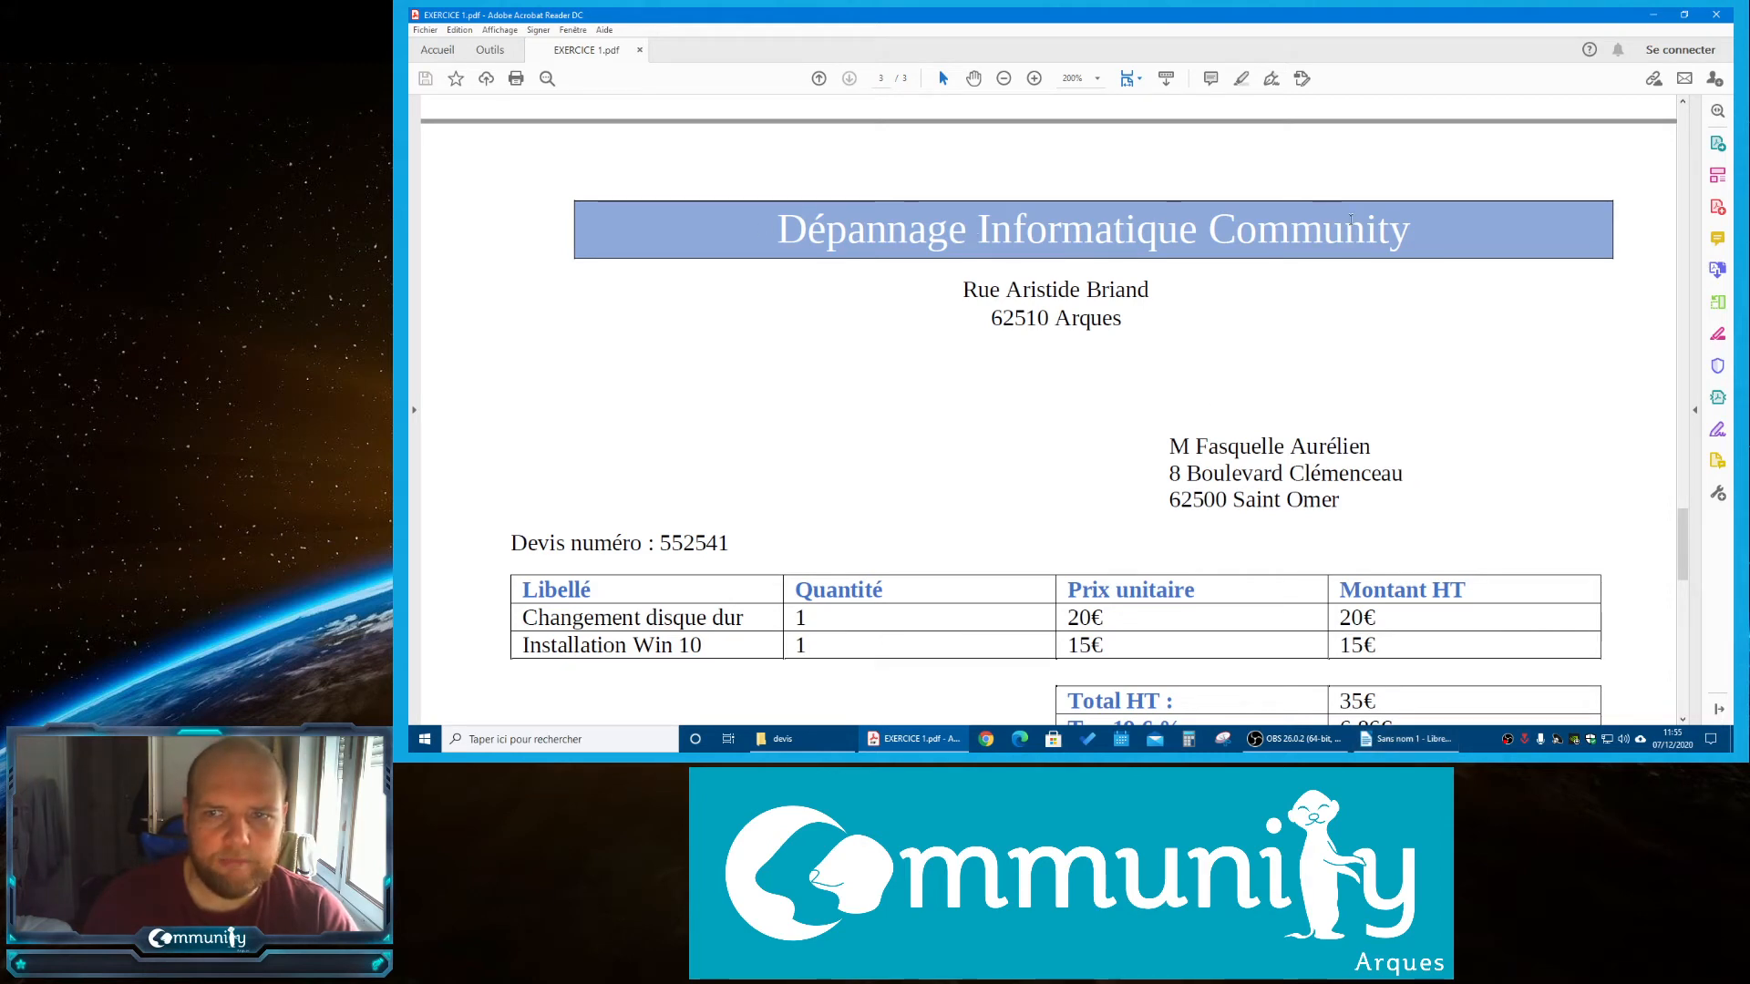
# Enter the heading "Dépannage informatique" in the blank Writer document, following the title of the PDF's model quote
pyautogui.moveTo(1415, 228); pyautogui.dragTo(775, 230)
pyautogui.click(1413, 745)
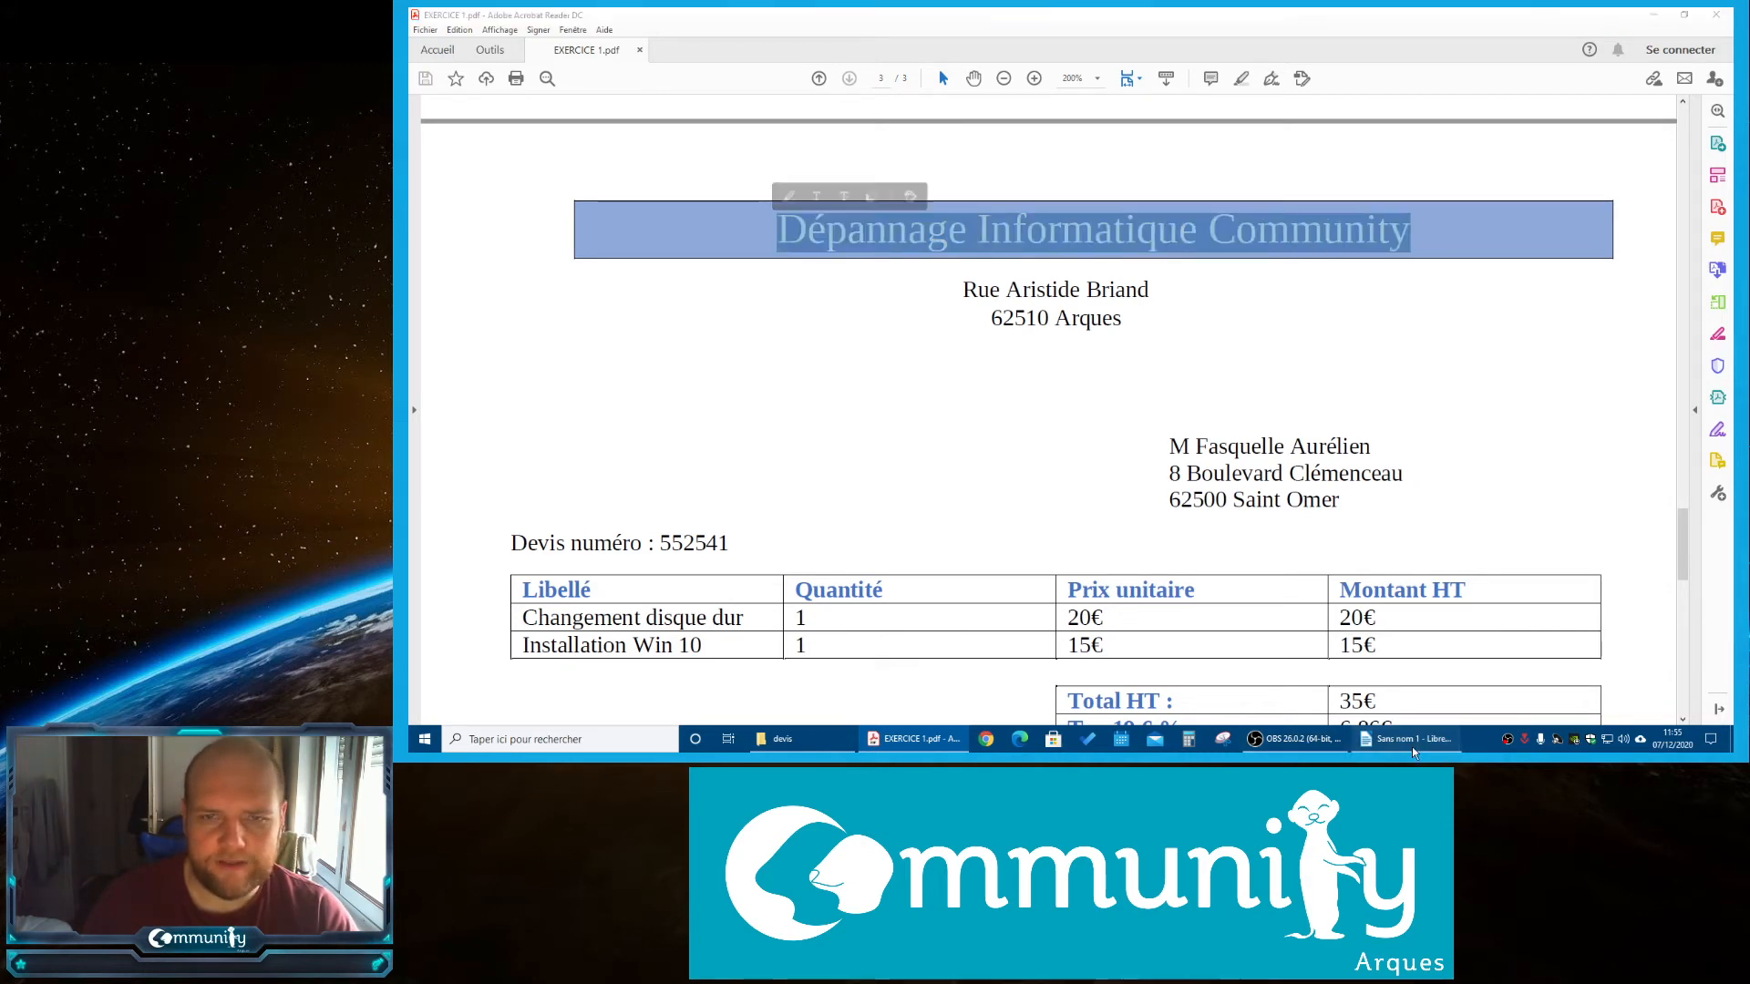
pyautogui.write('D')
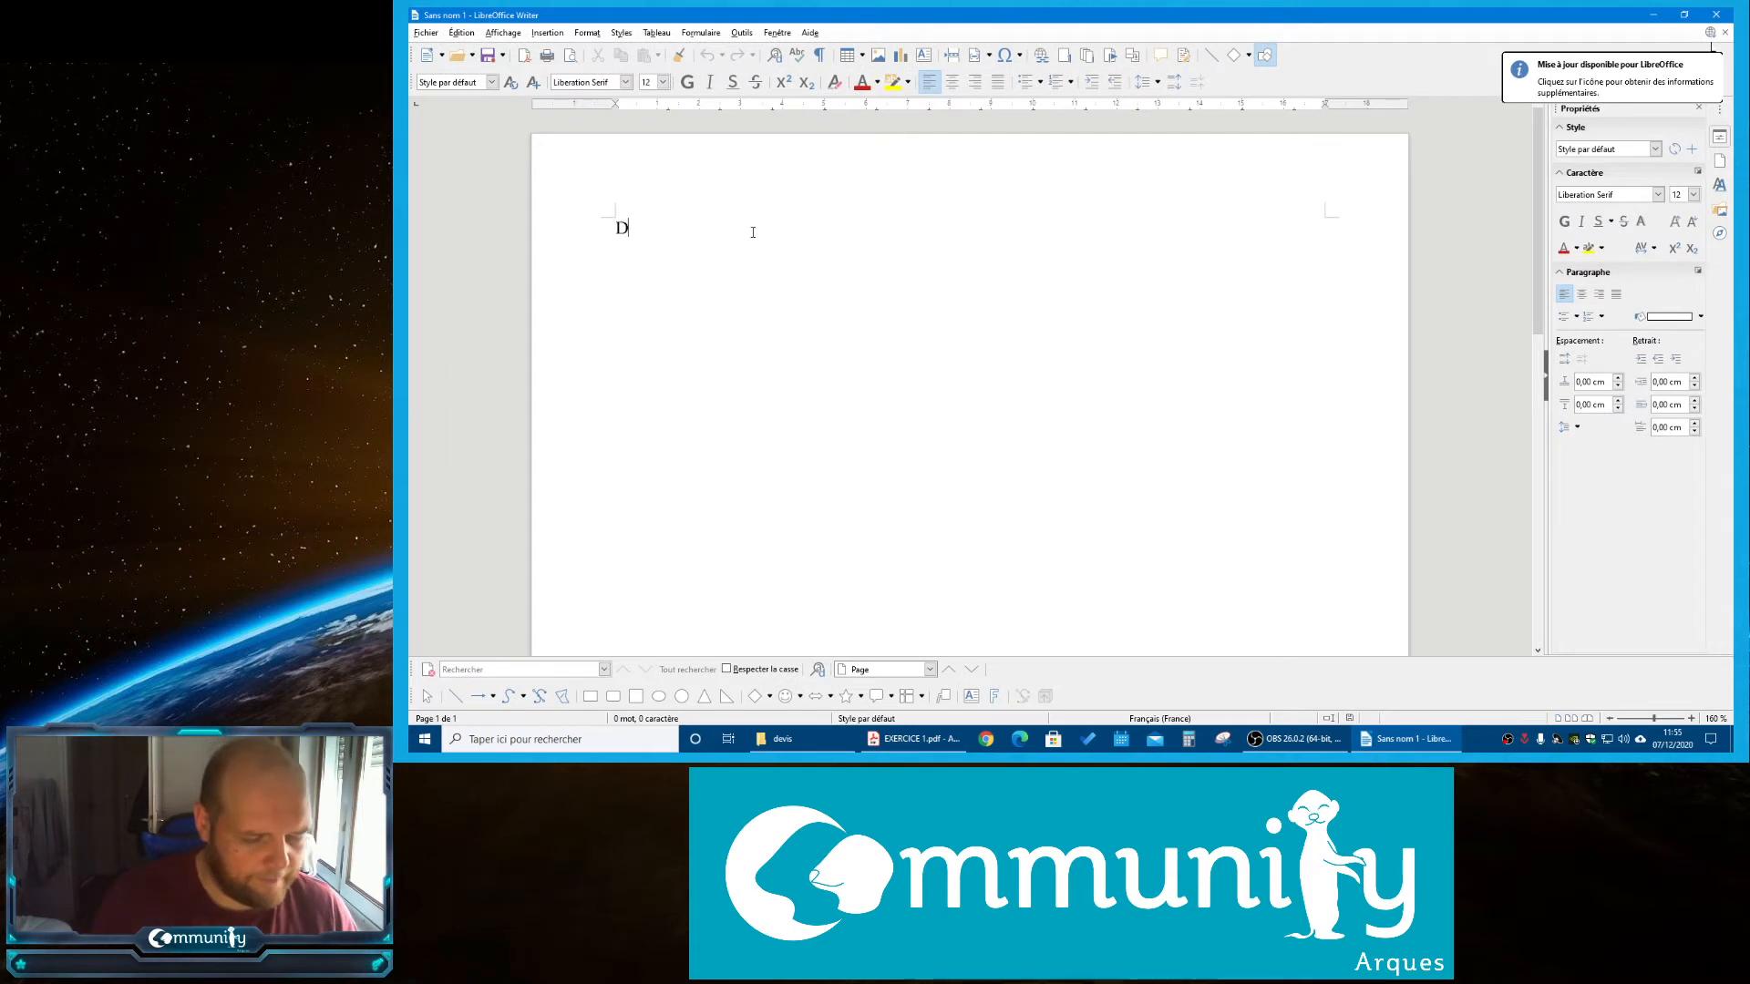
pyautogui.write('épa')
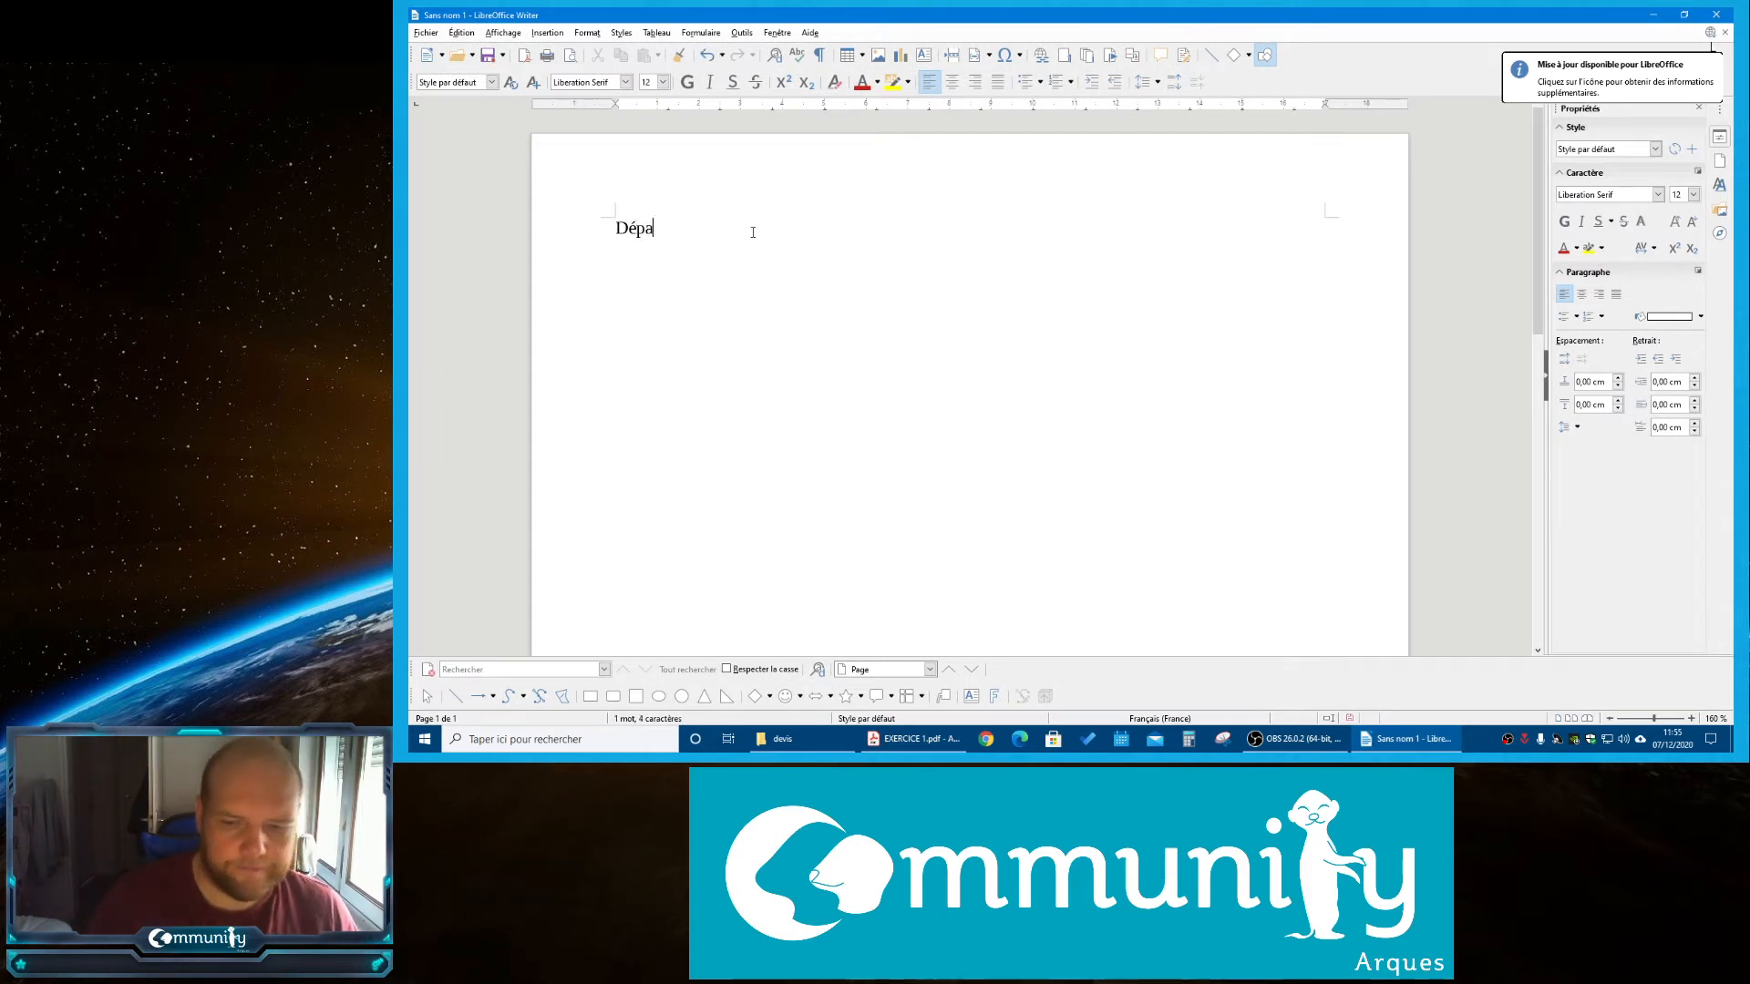
pyautogui.click(914, 746)
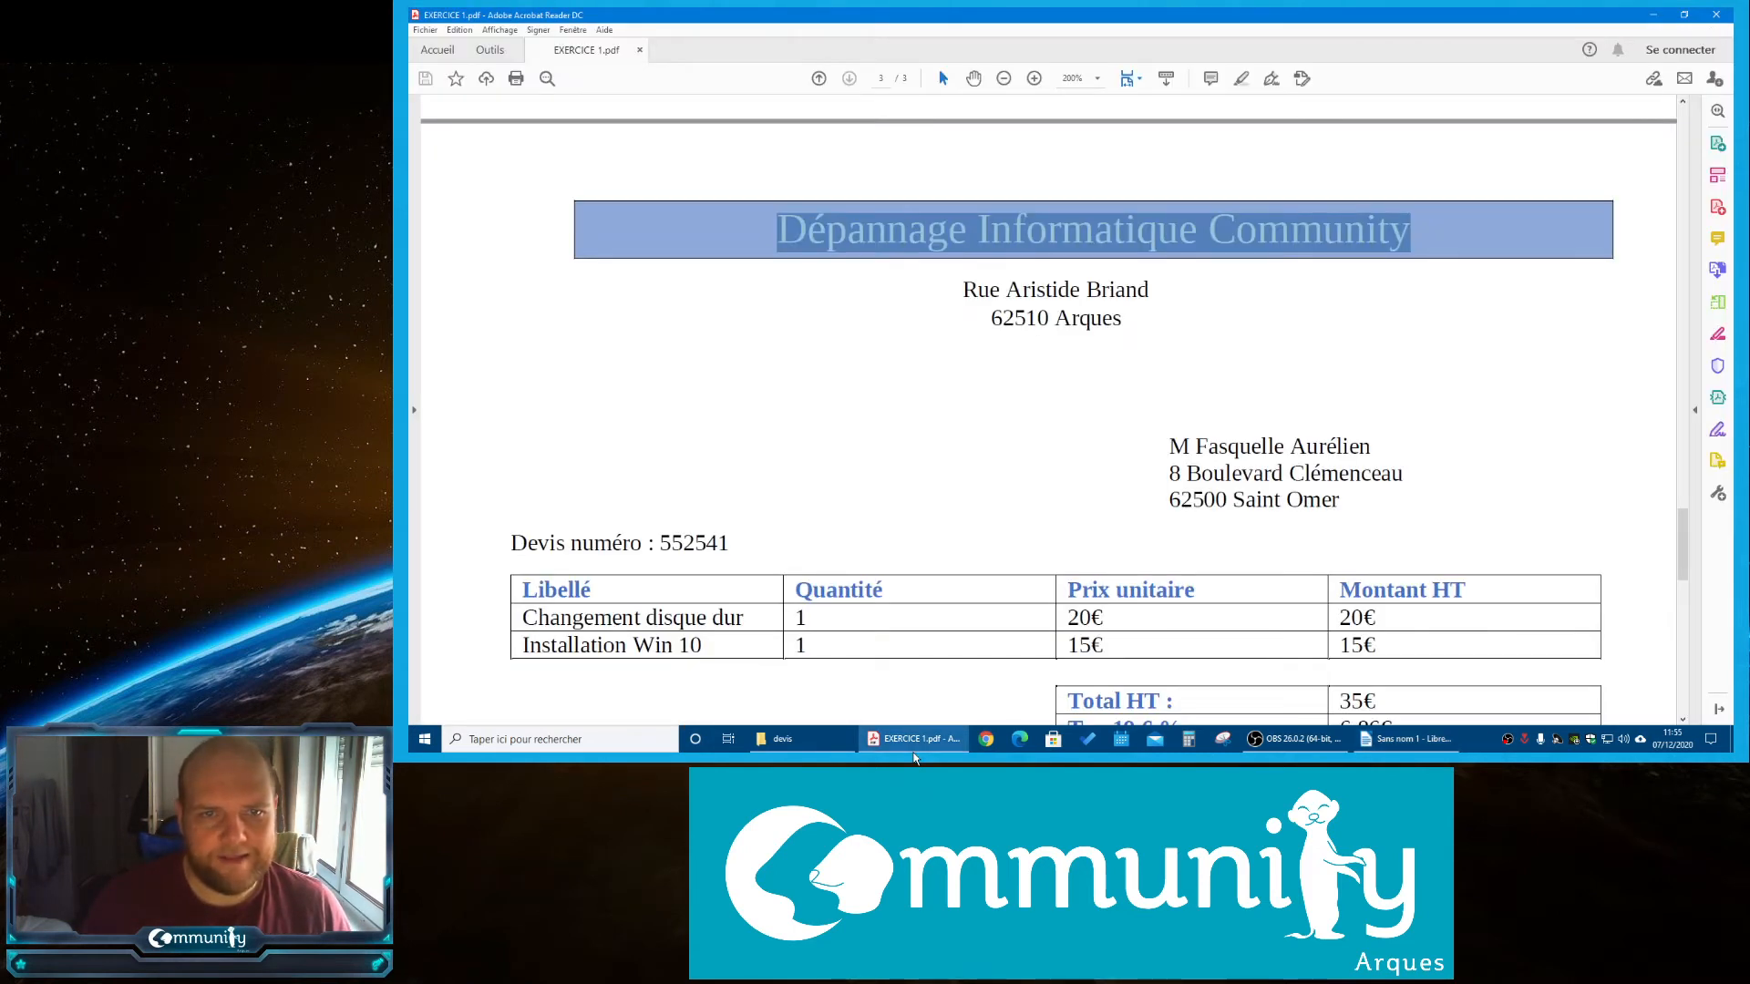
pyautogui.click(914, 752)
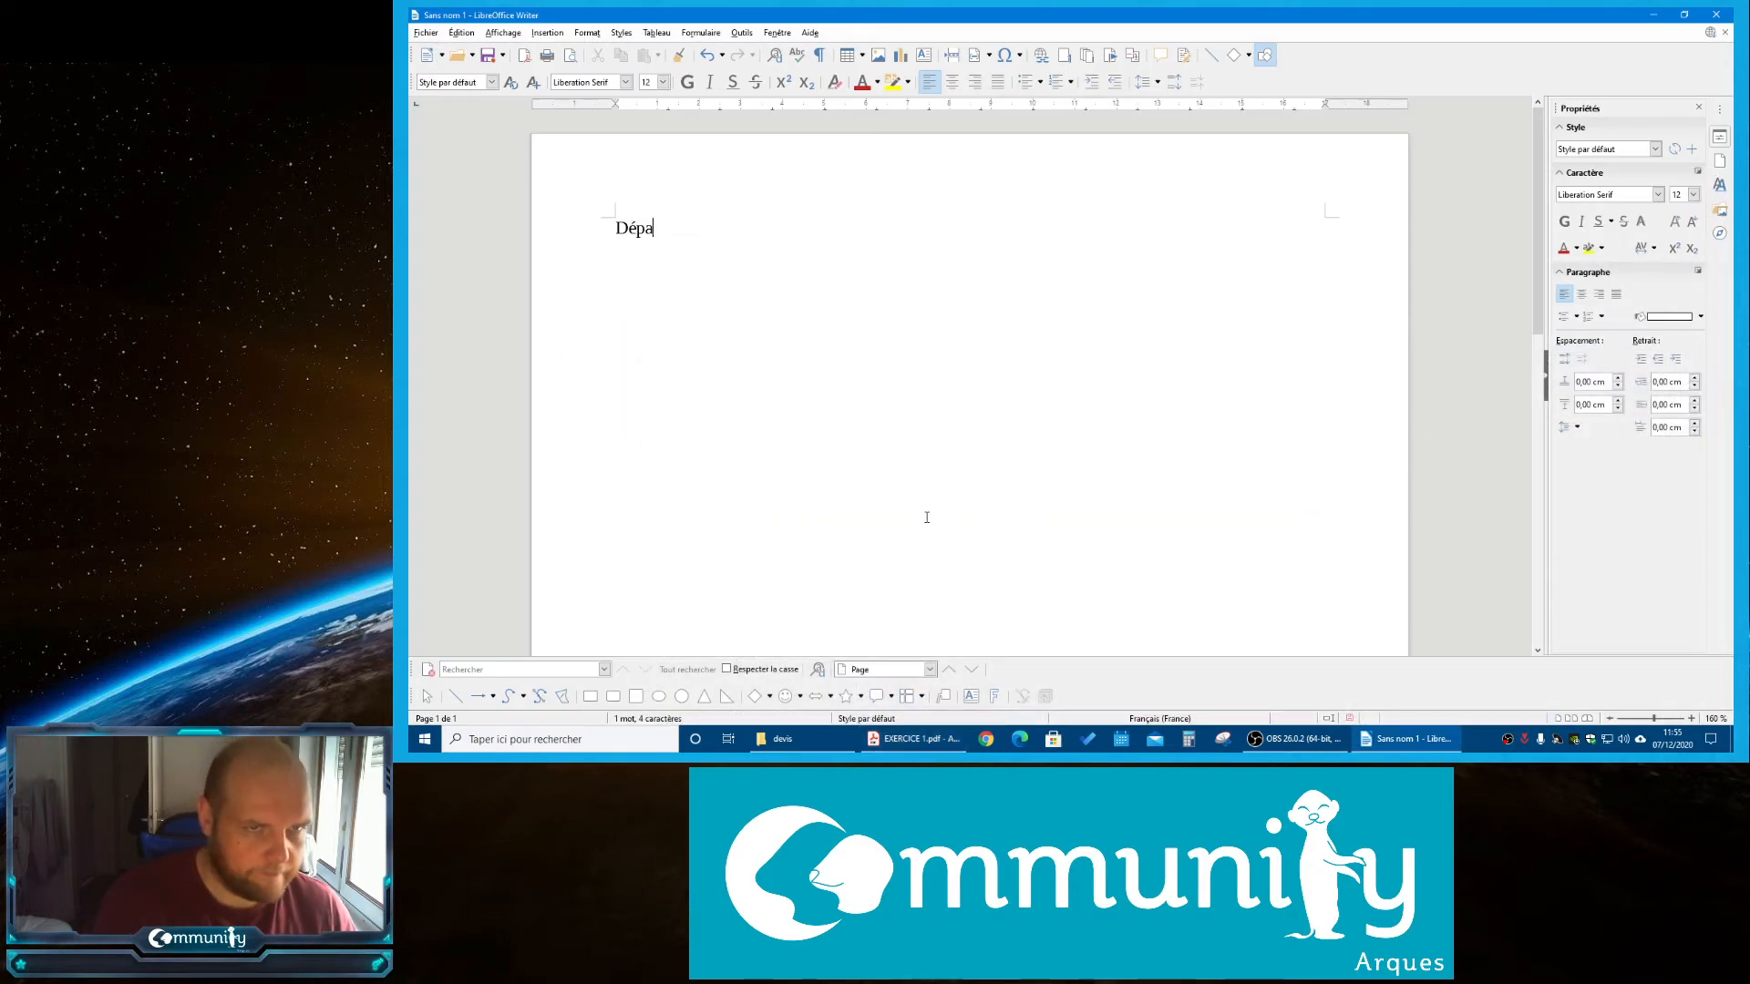
pyautogui.write('nnage infor')
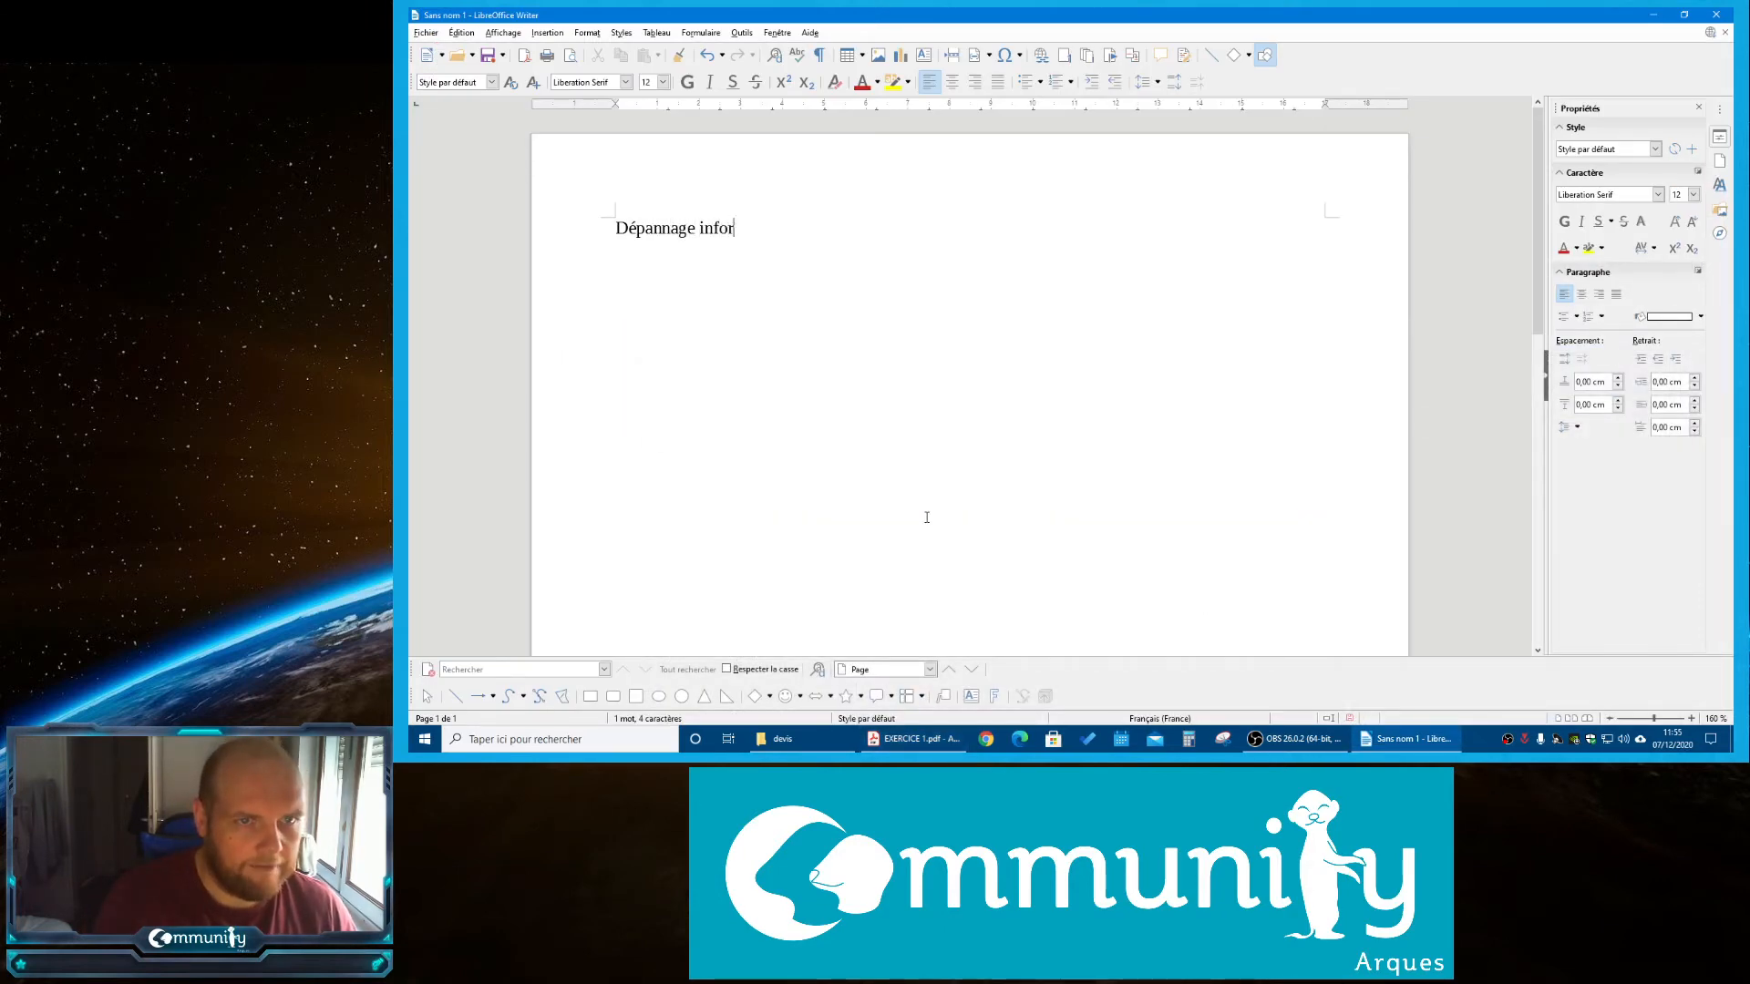
pyautogui.write('matique')
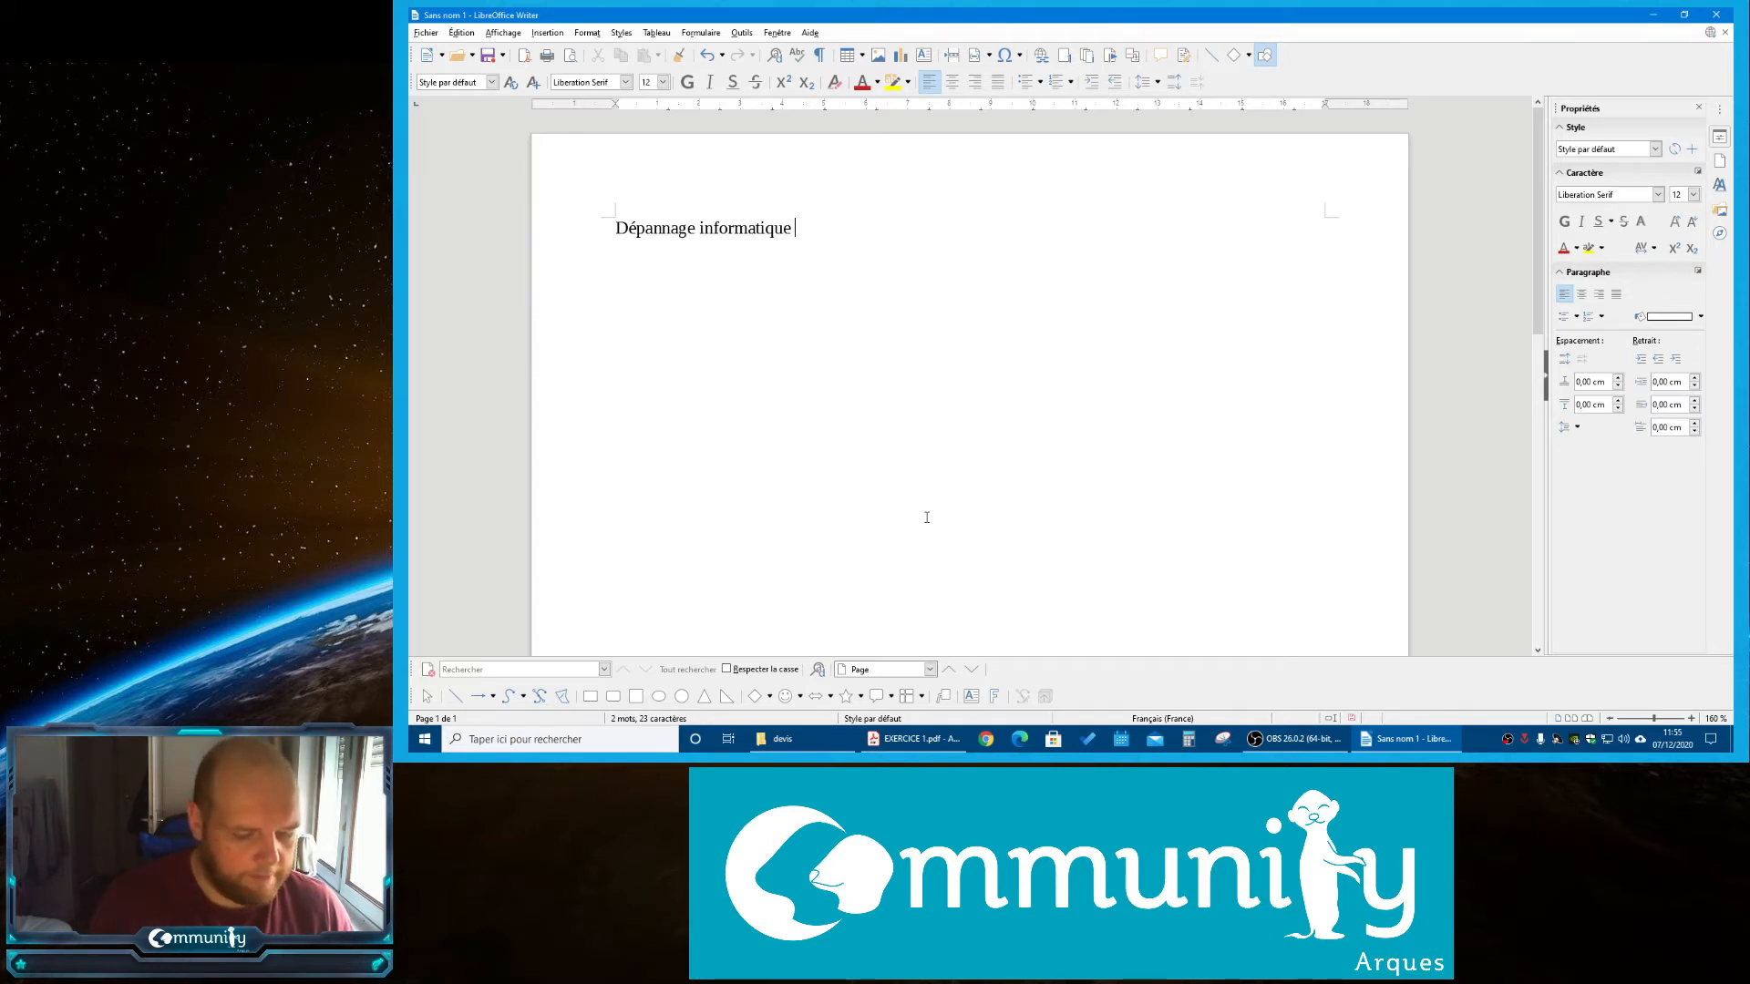
pyautogui.write('MAJU')
pyautogui.press('BackSpace')
pyautogui.press('BackSpace')
pyautogui.press('BackSpace')
pyautogui.press('BackSpace')
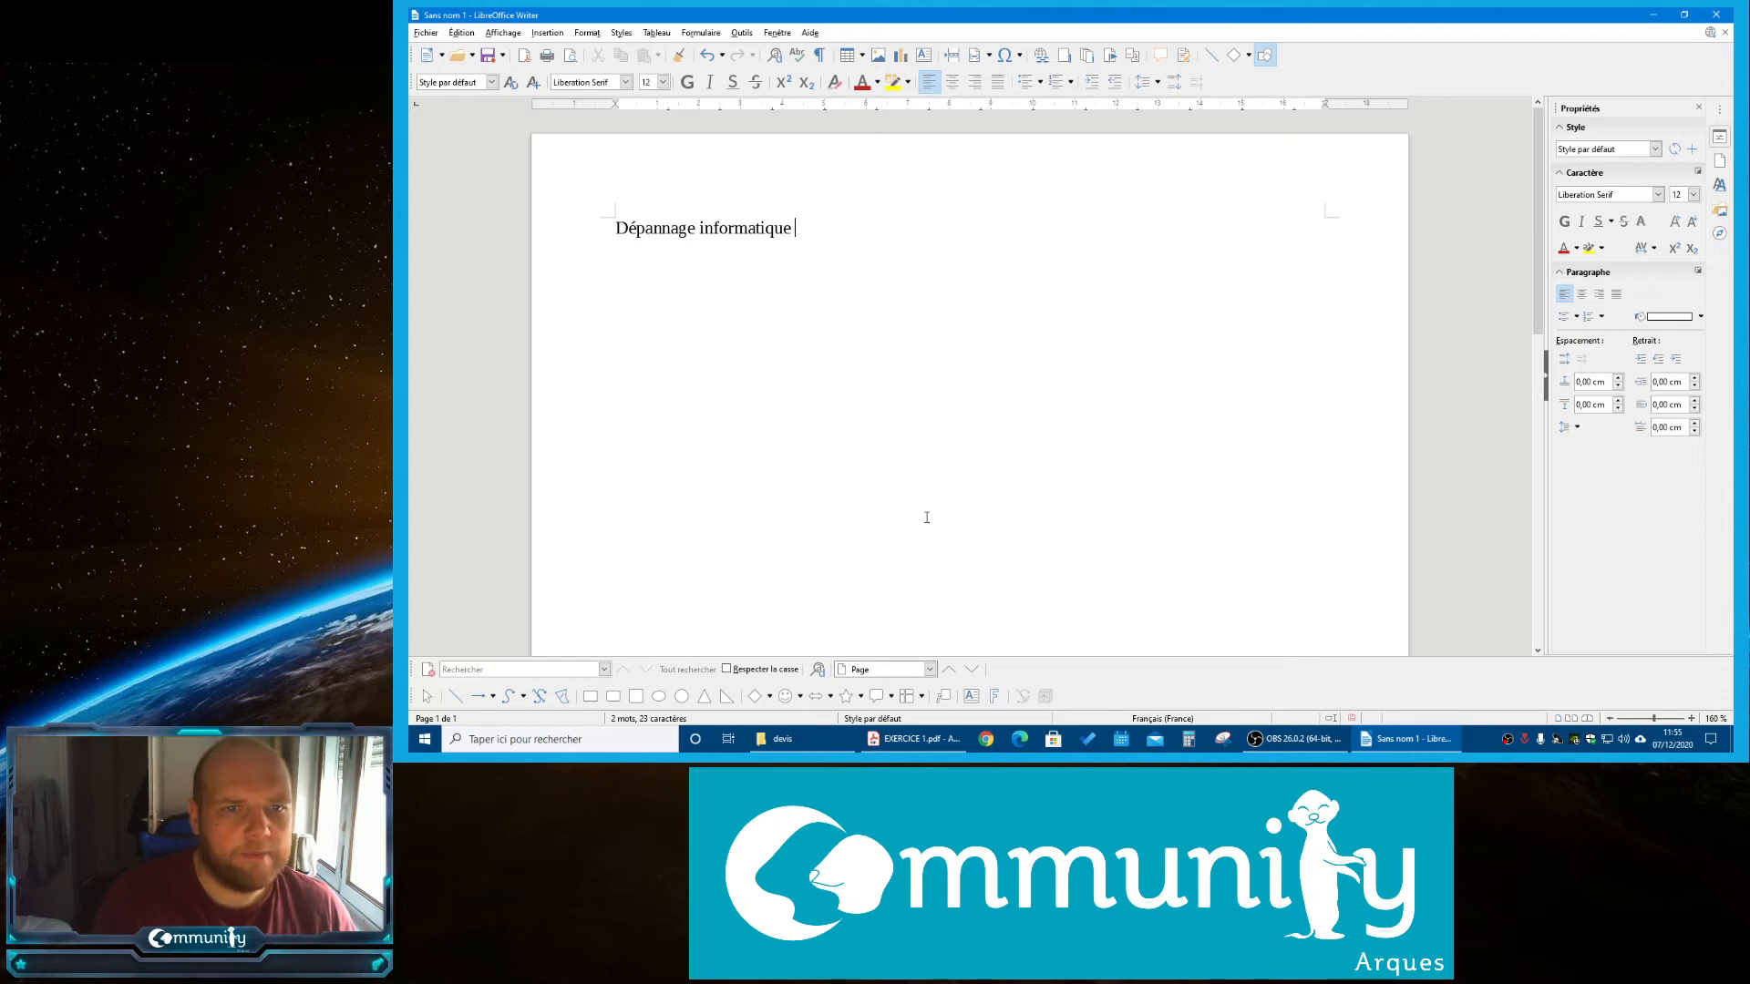
# Complete the heading with the word "machin" and compare it with the model quote in the PDF
pyautogui.write('machin')
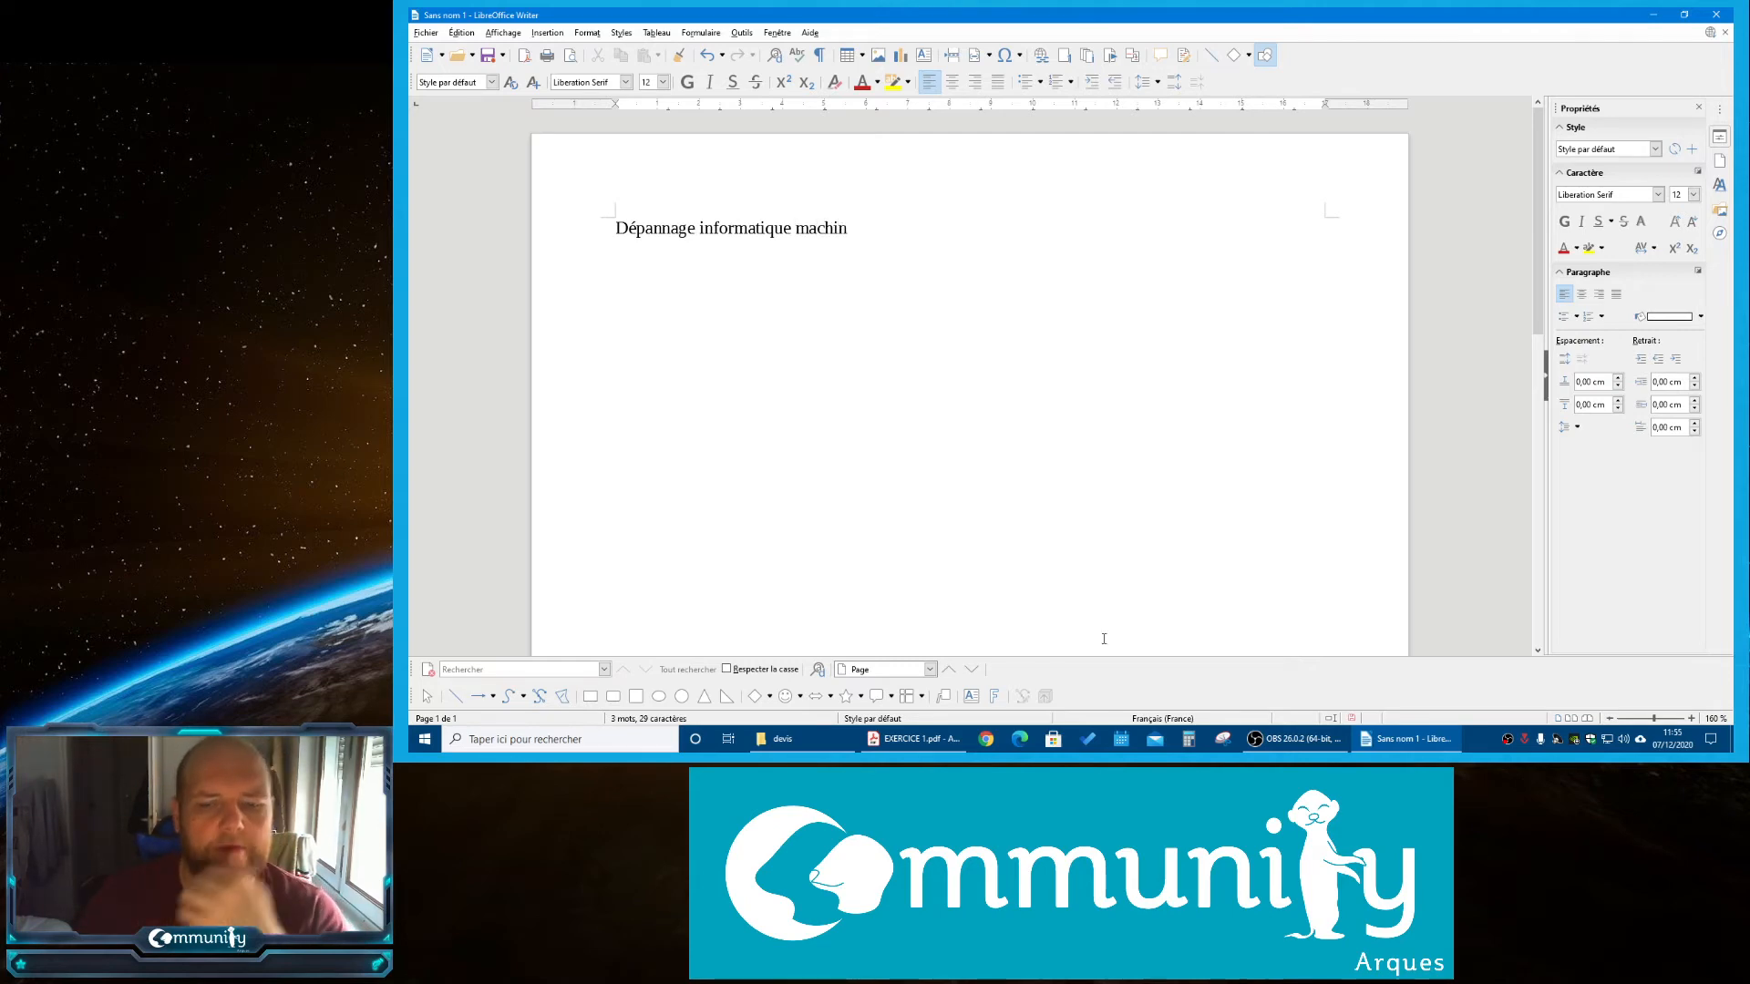
pyautogui.click(948, 749)
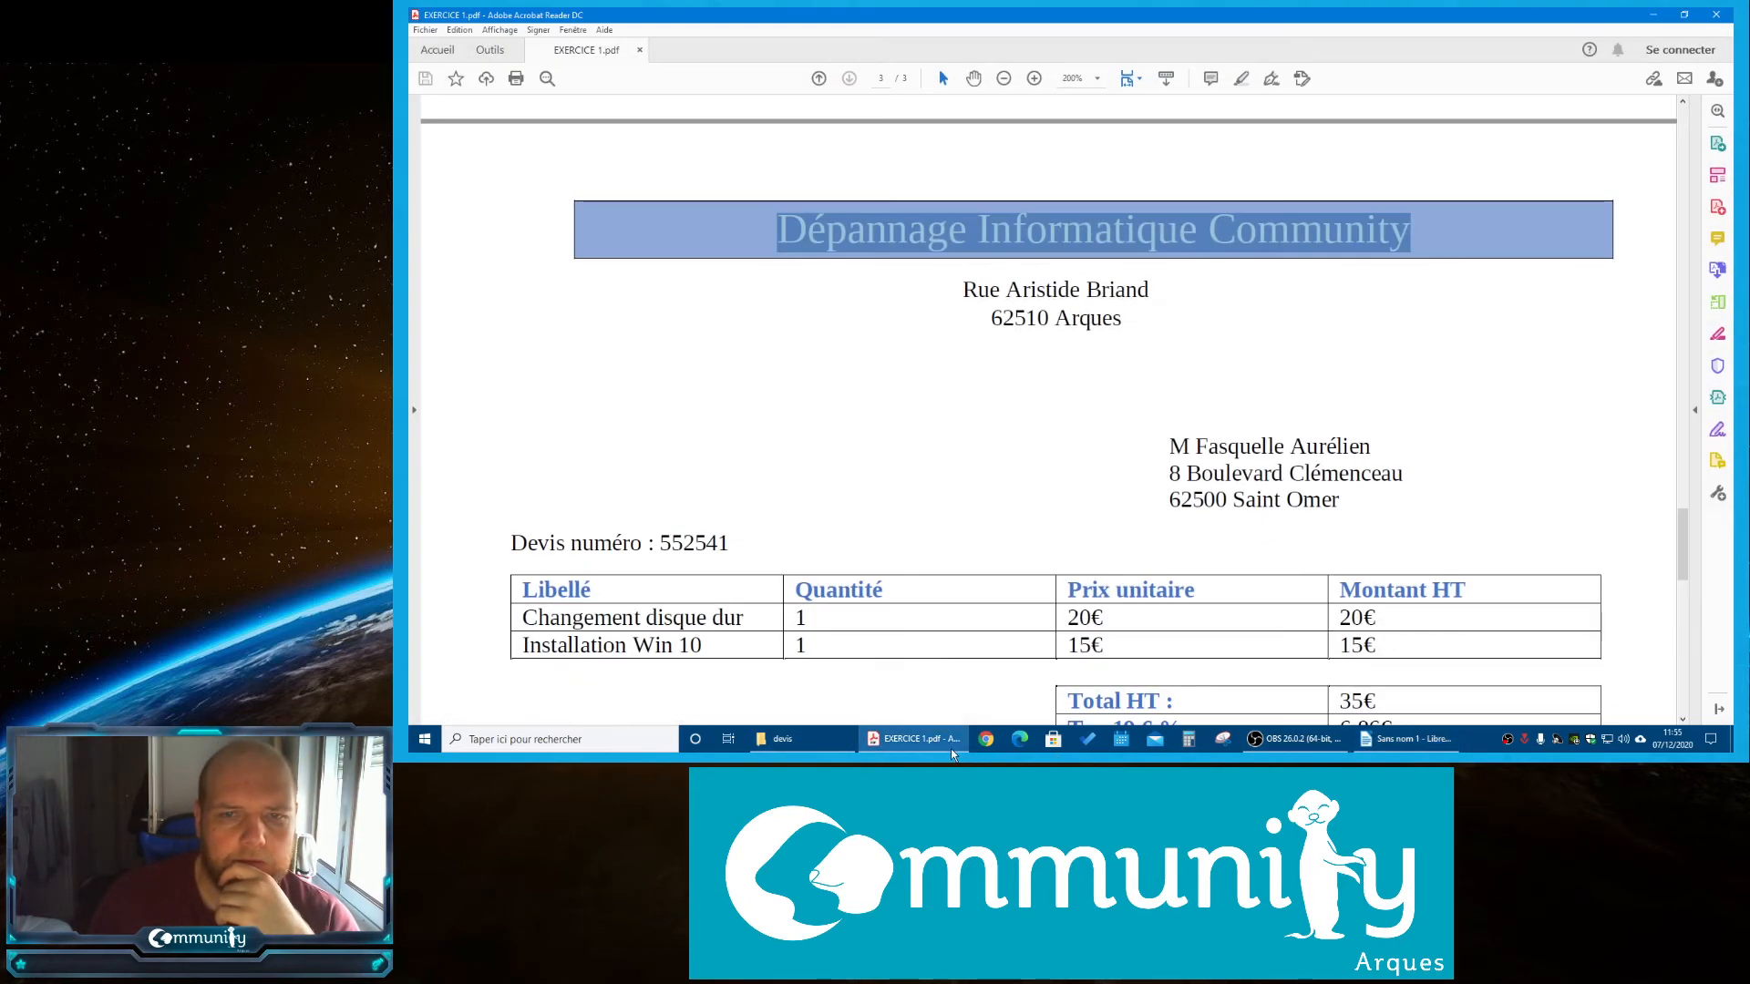
pyautogui.click(955, 739)
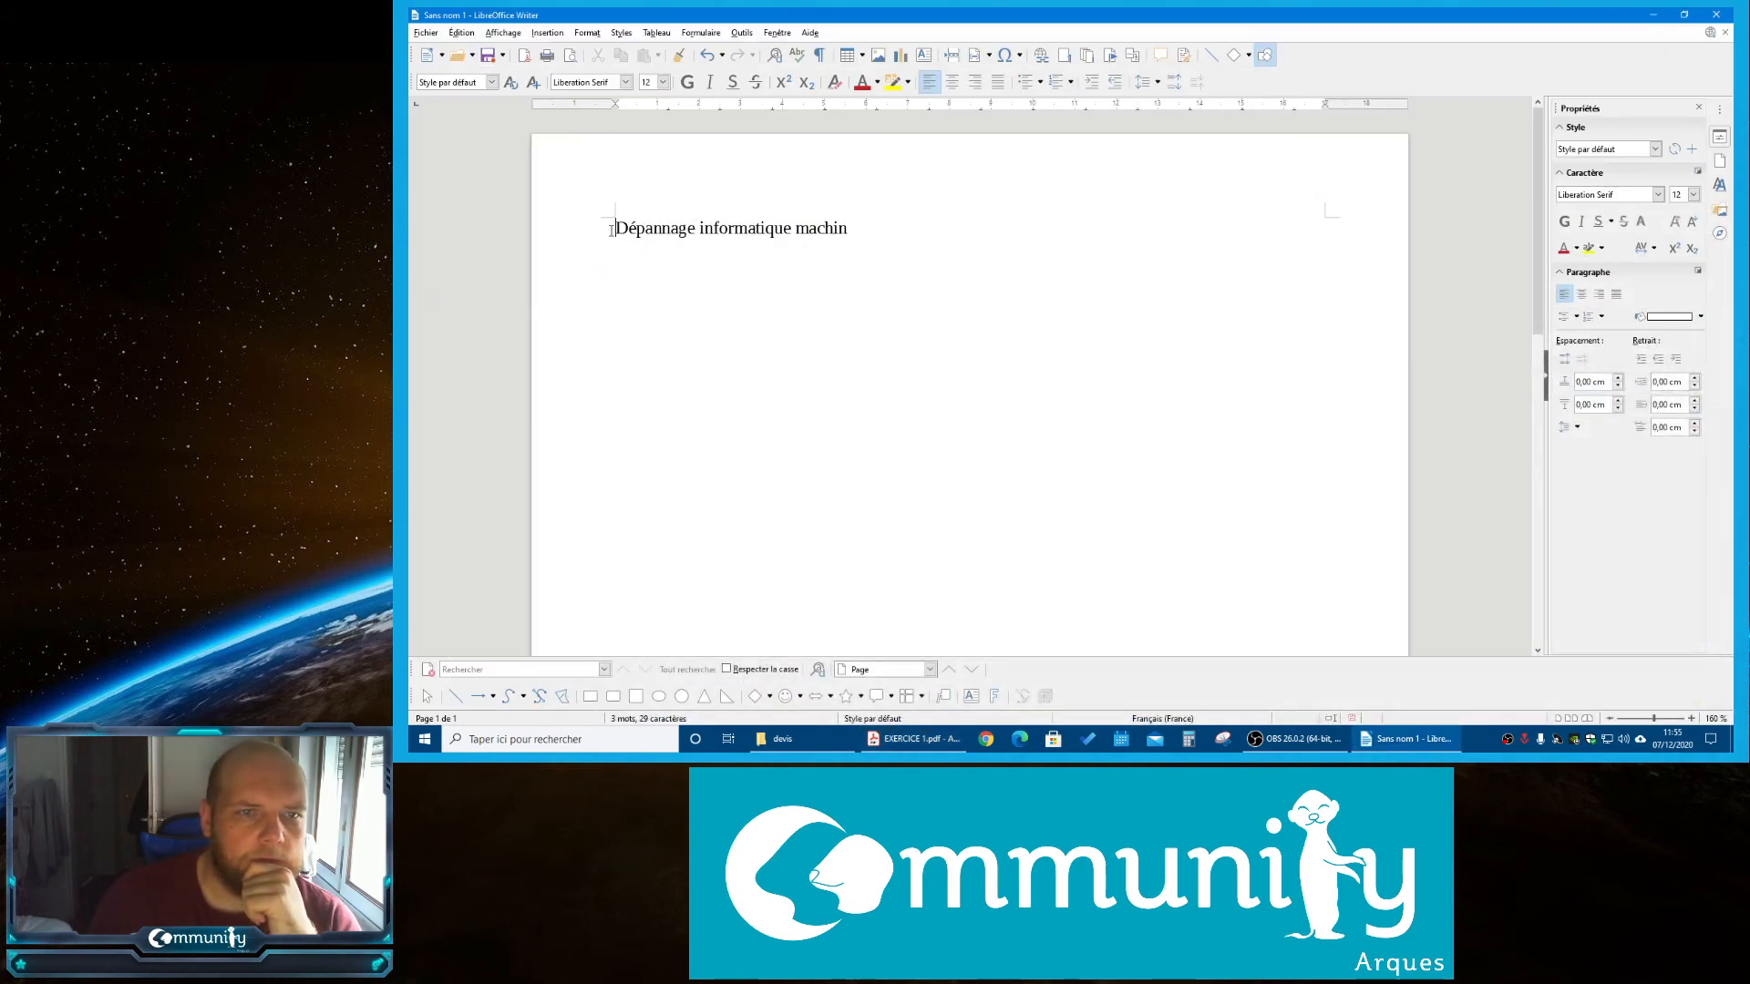
# Centre the heading "Dépannage informatique machin", set its font size to 18 pt and colour its text blue
pyautogui.moveTo(610, 229); pyautogui.dragTo(866, 227)
pyautogui.click(954, 84)
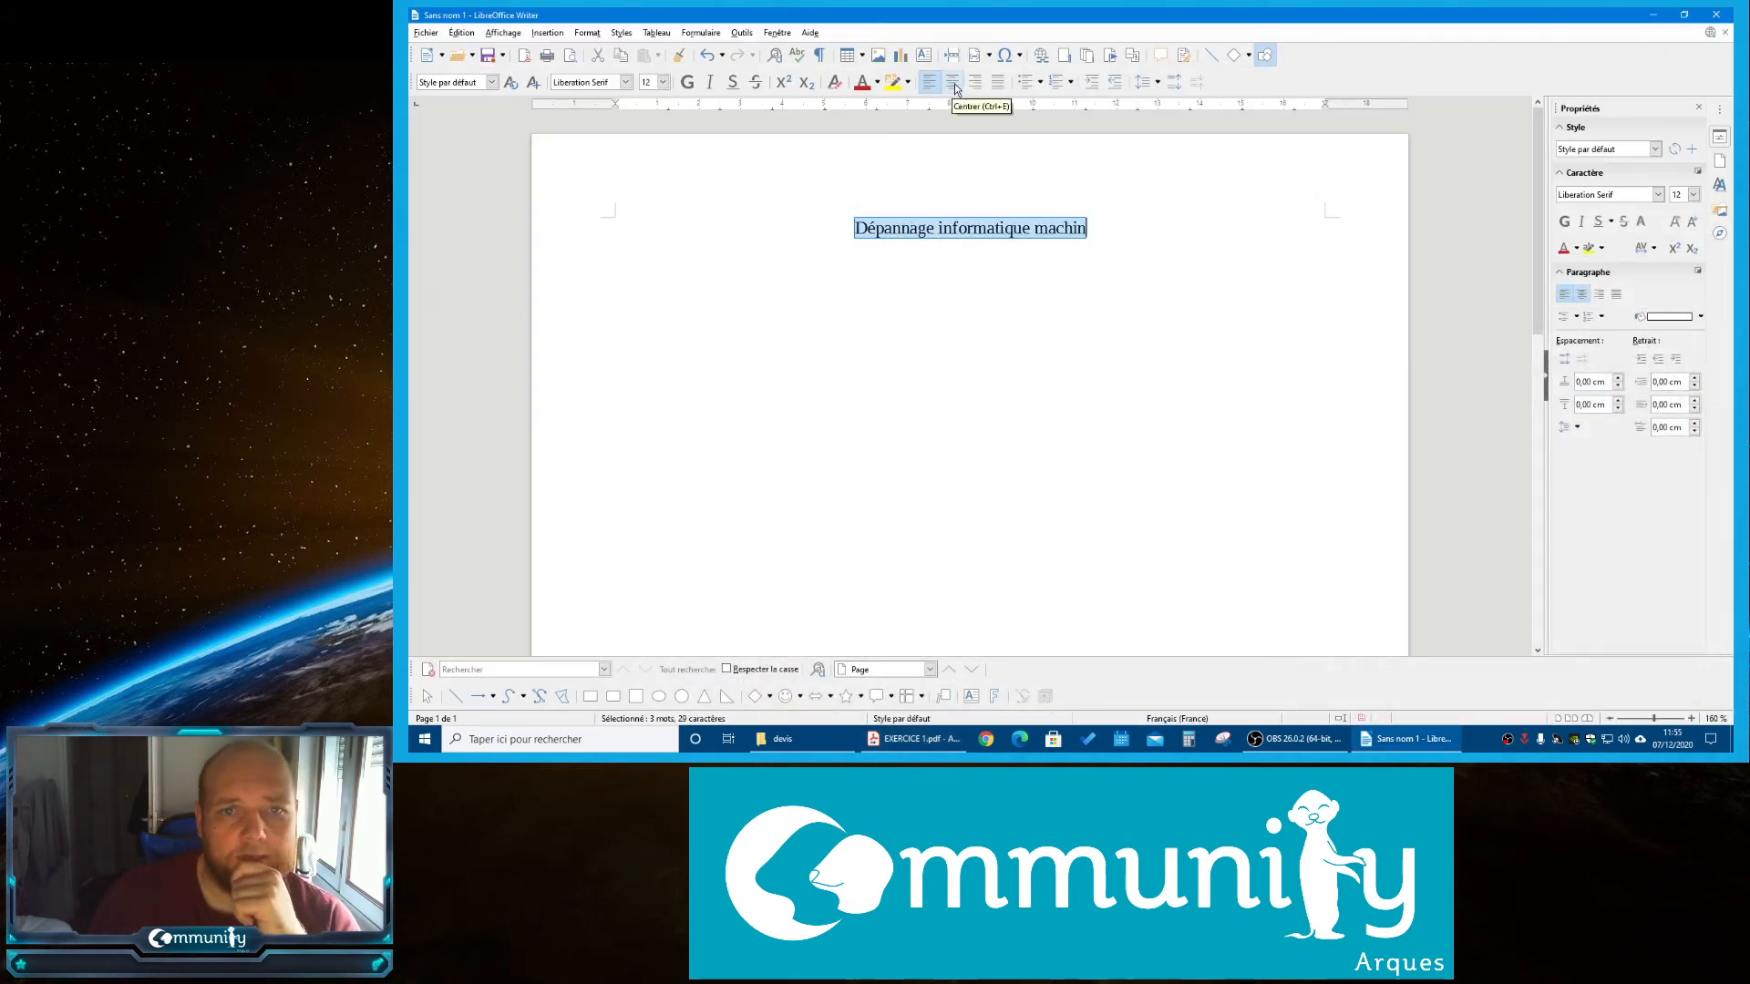
pyautogui.click(663, 82)
pyautogui.click(652, 216)
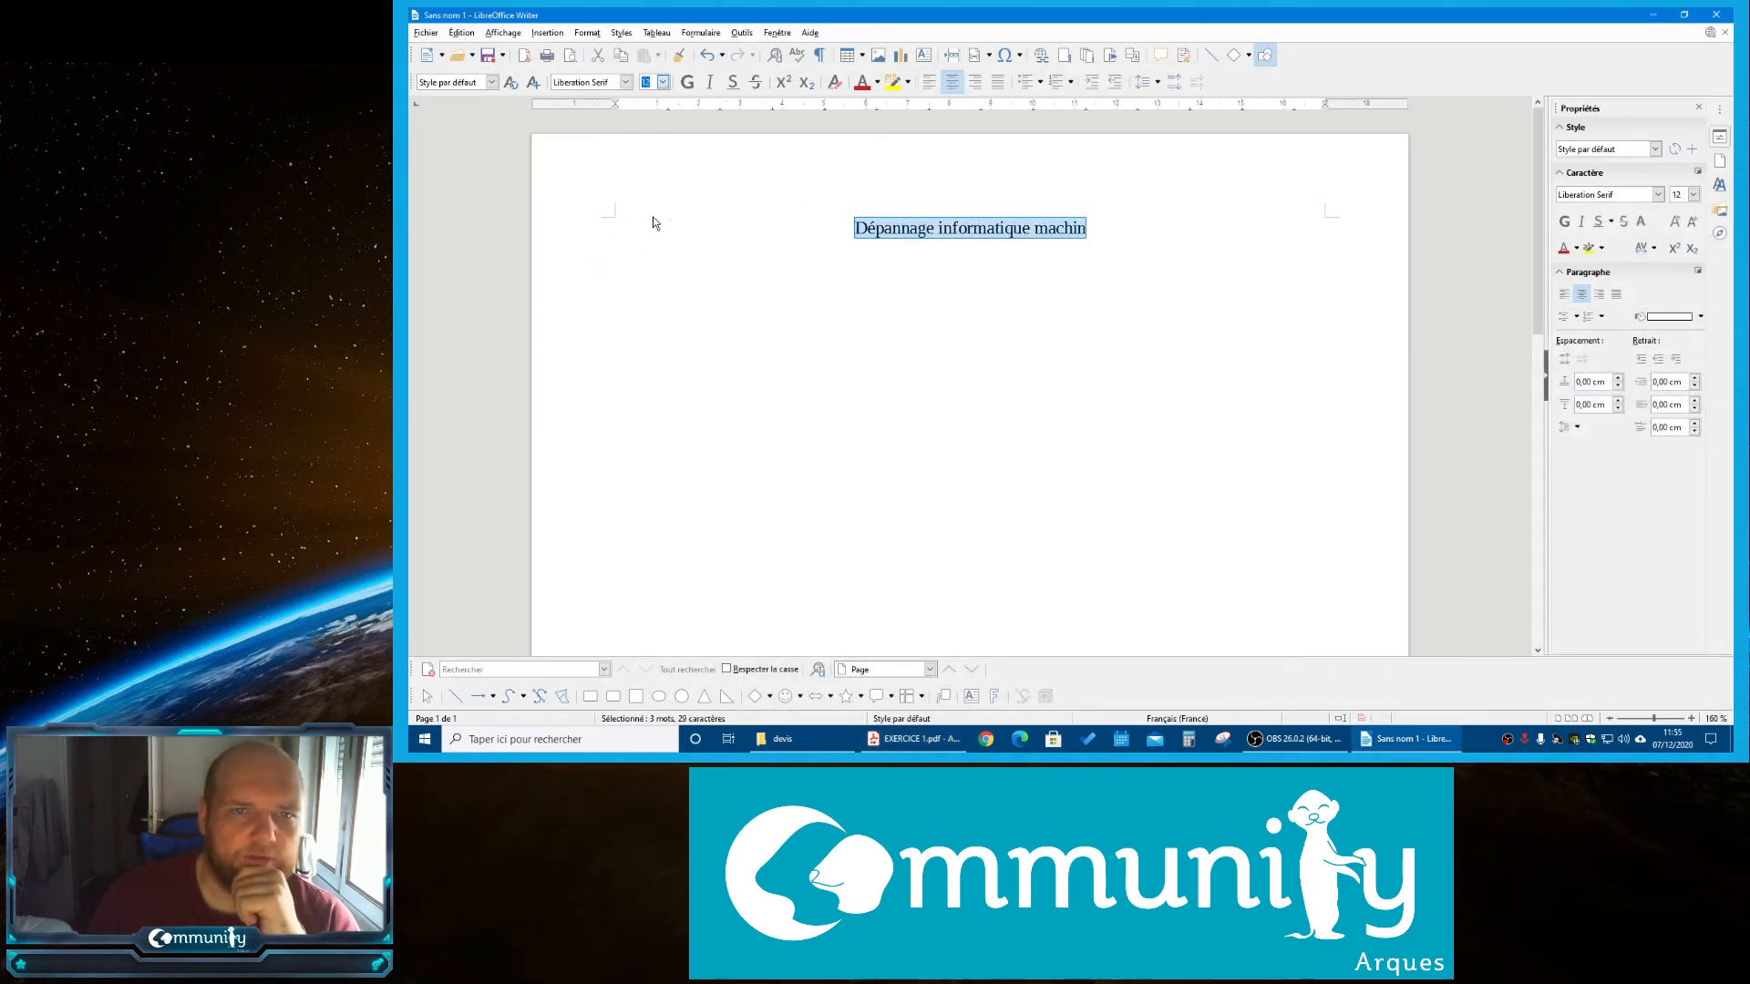
pyautogui.click(877, 82)
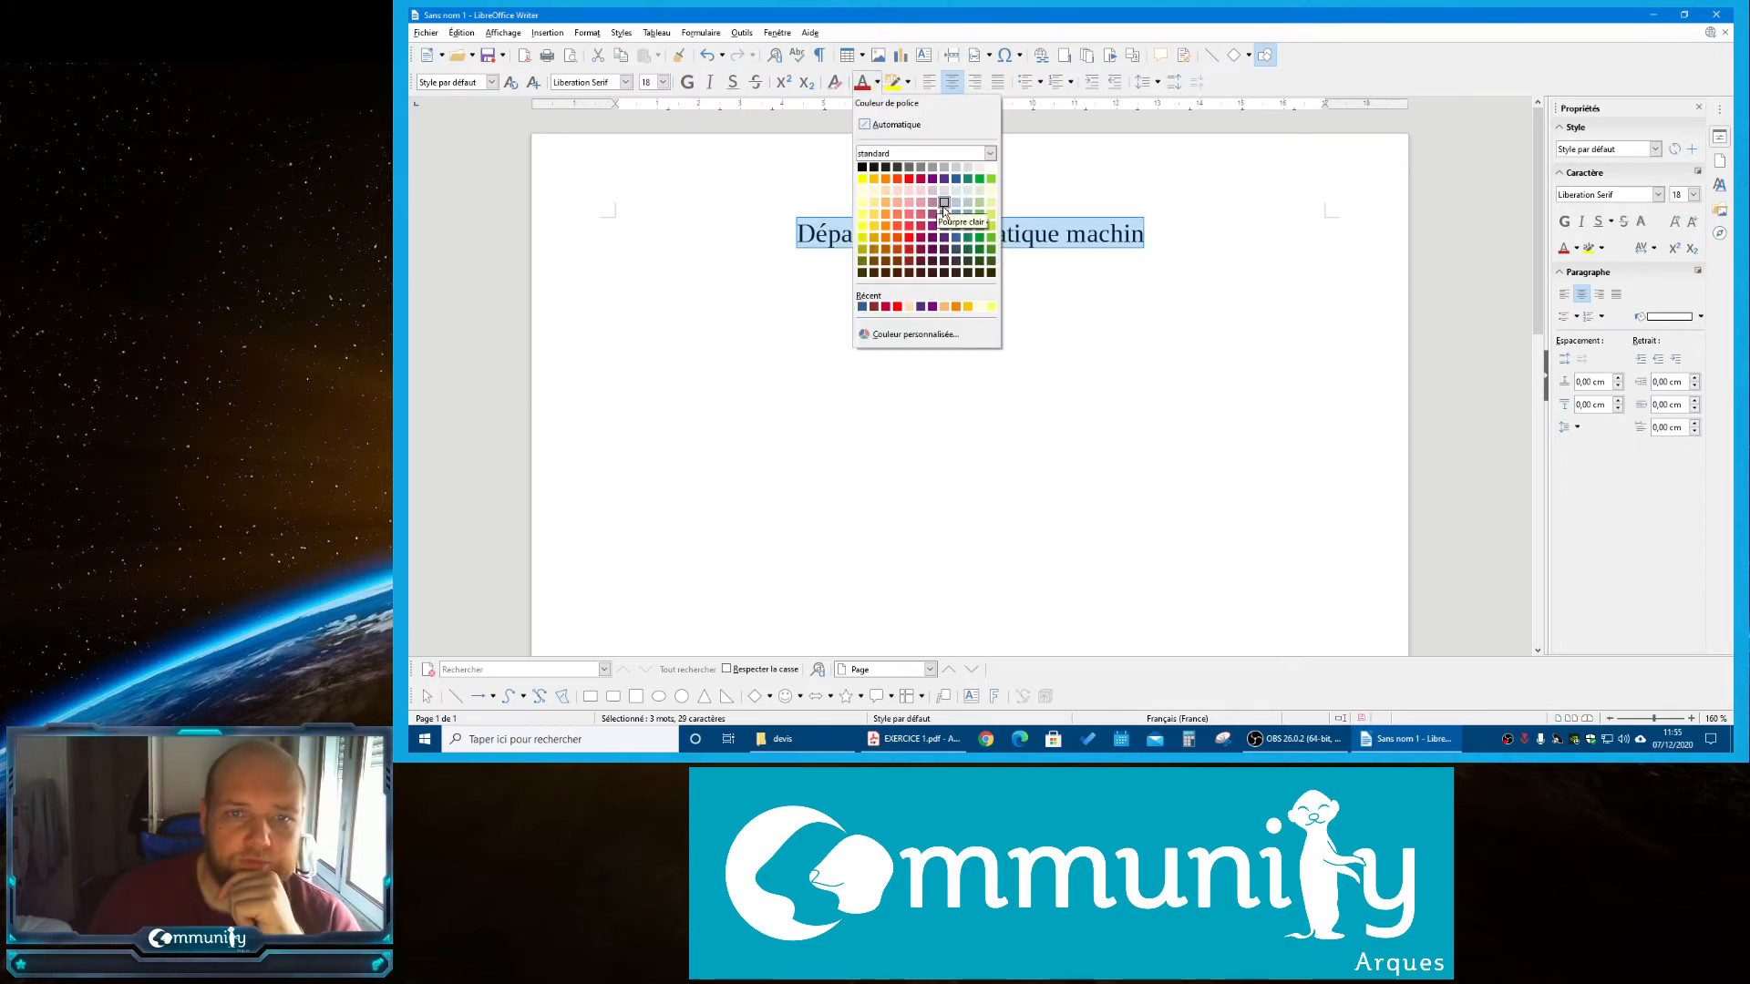
pyautogui.click(956, 179)
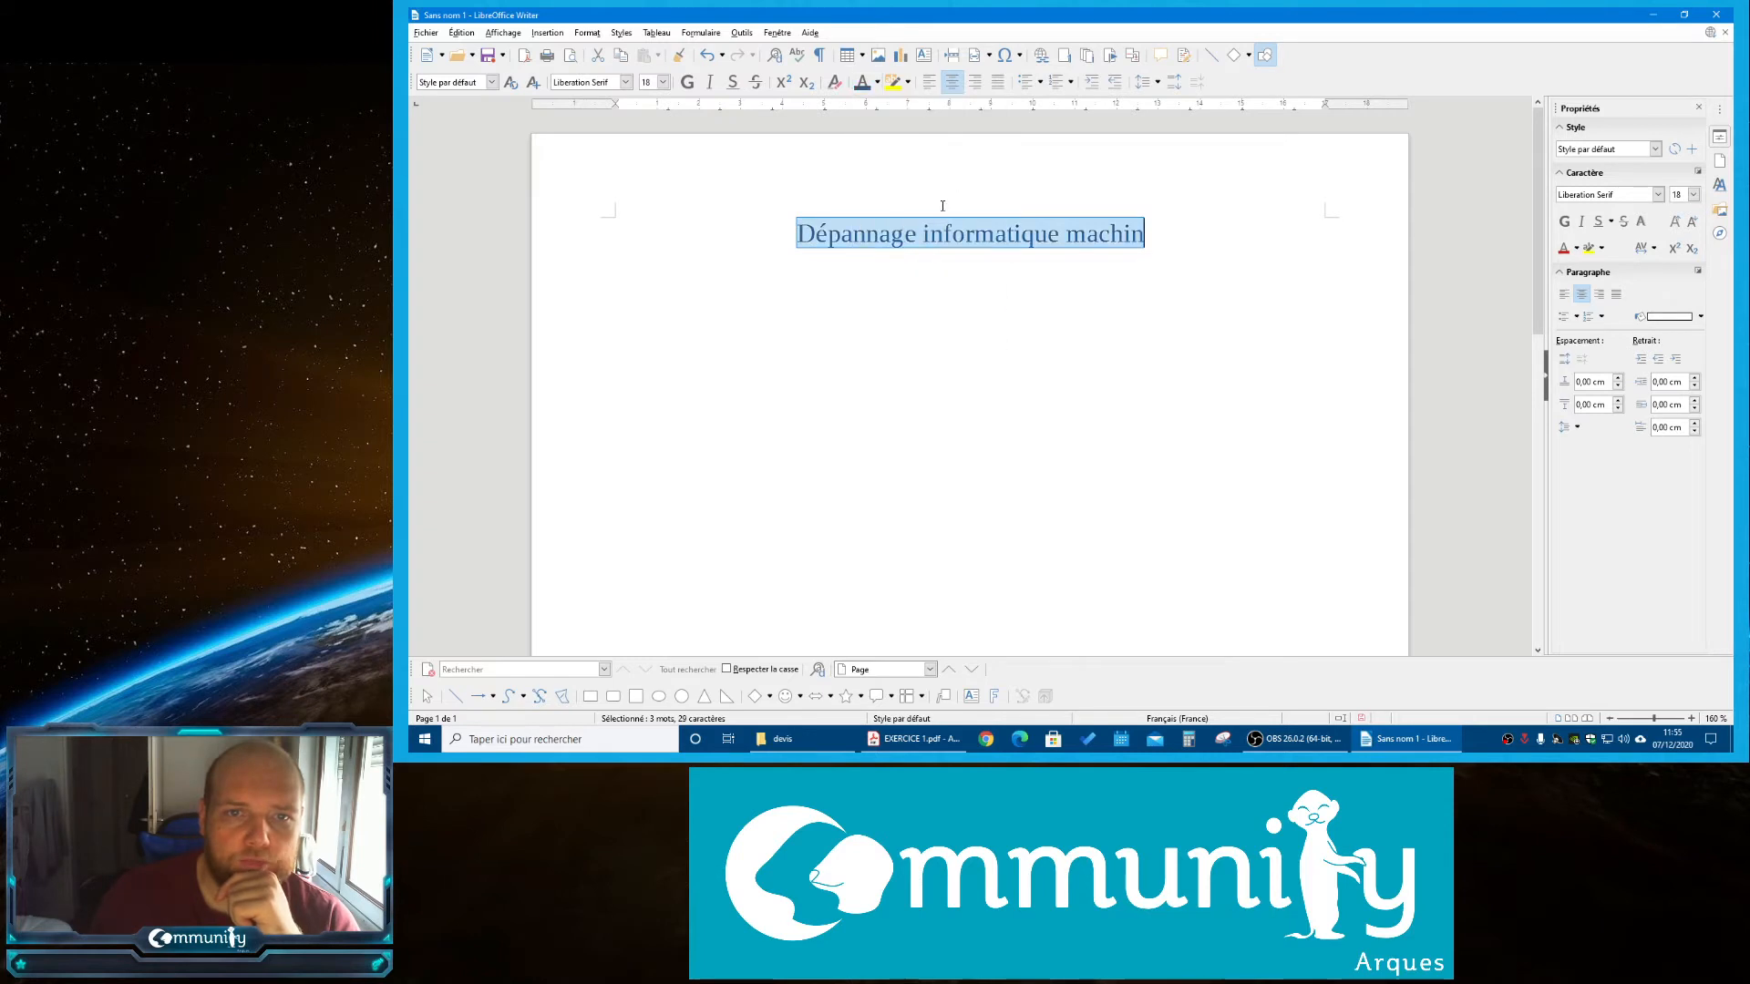
pyautogui.click(1153, 344)
pyautogui.moveTo(1146, 234); pyautogui.dragTo(796, 234)
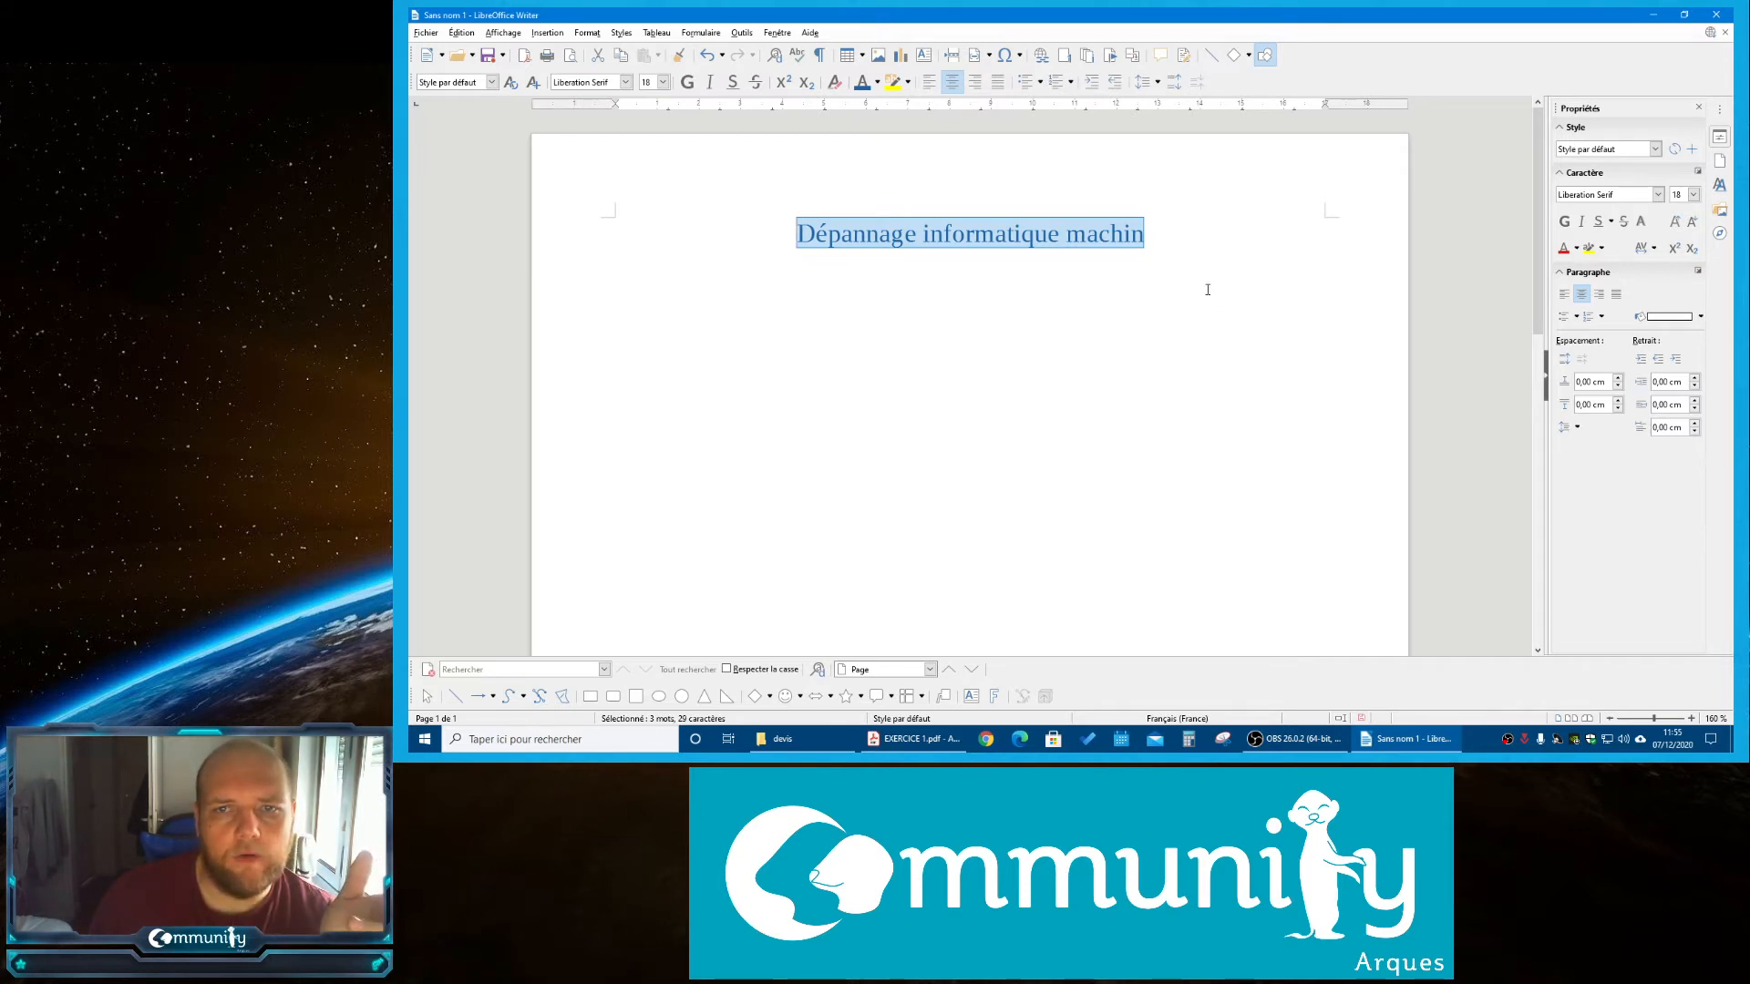
pyautogui.rightClick(910, 235)
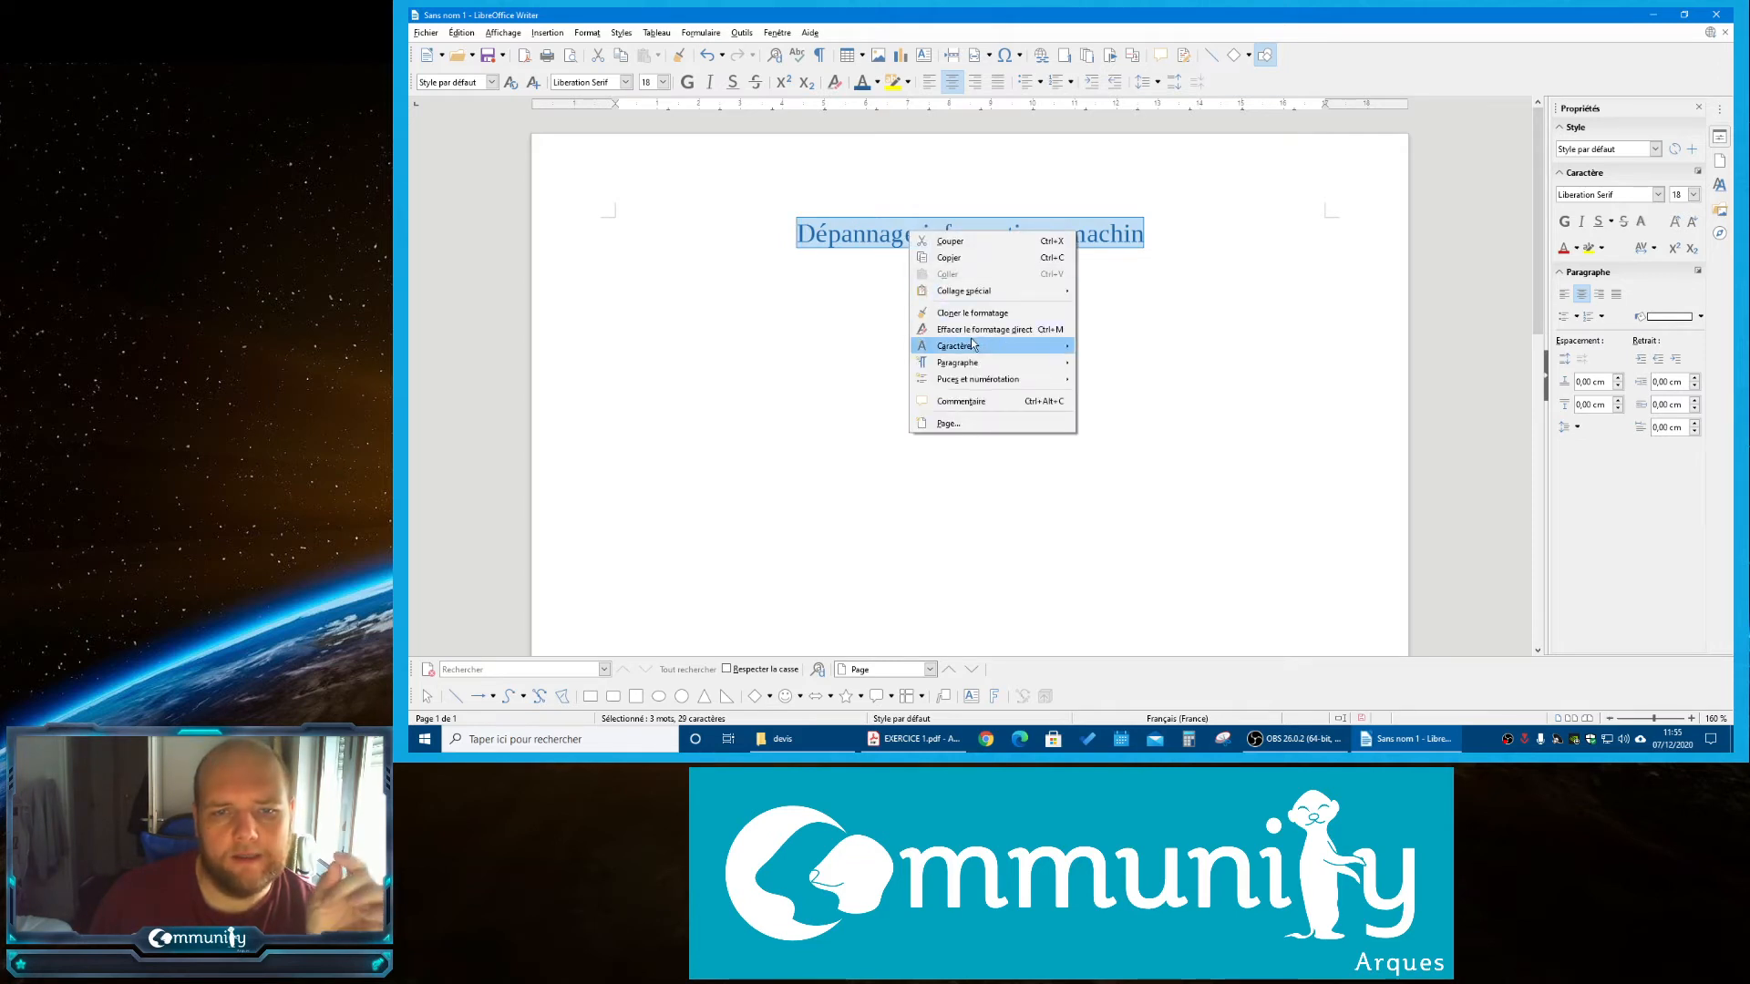
pyautogui.moveTo(971, 347)
pyautogui.click(1138, 349)
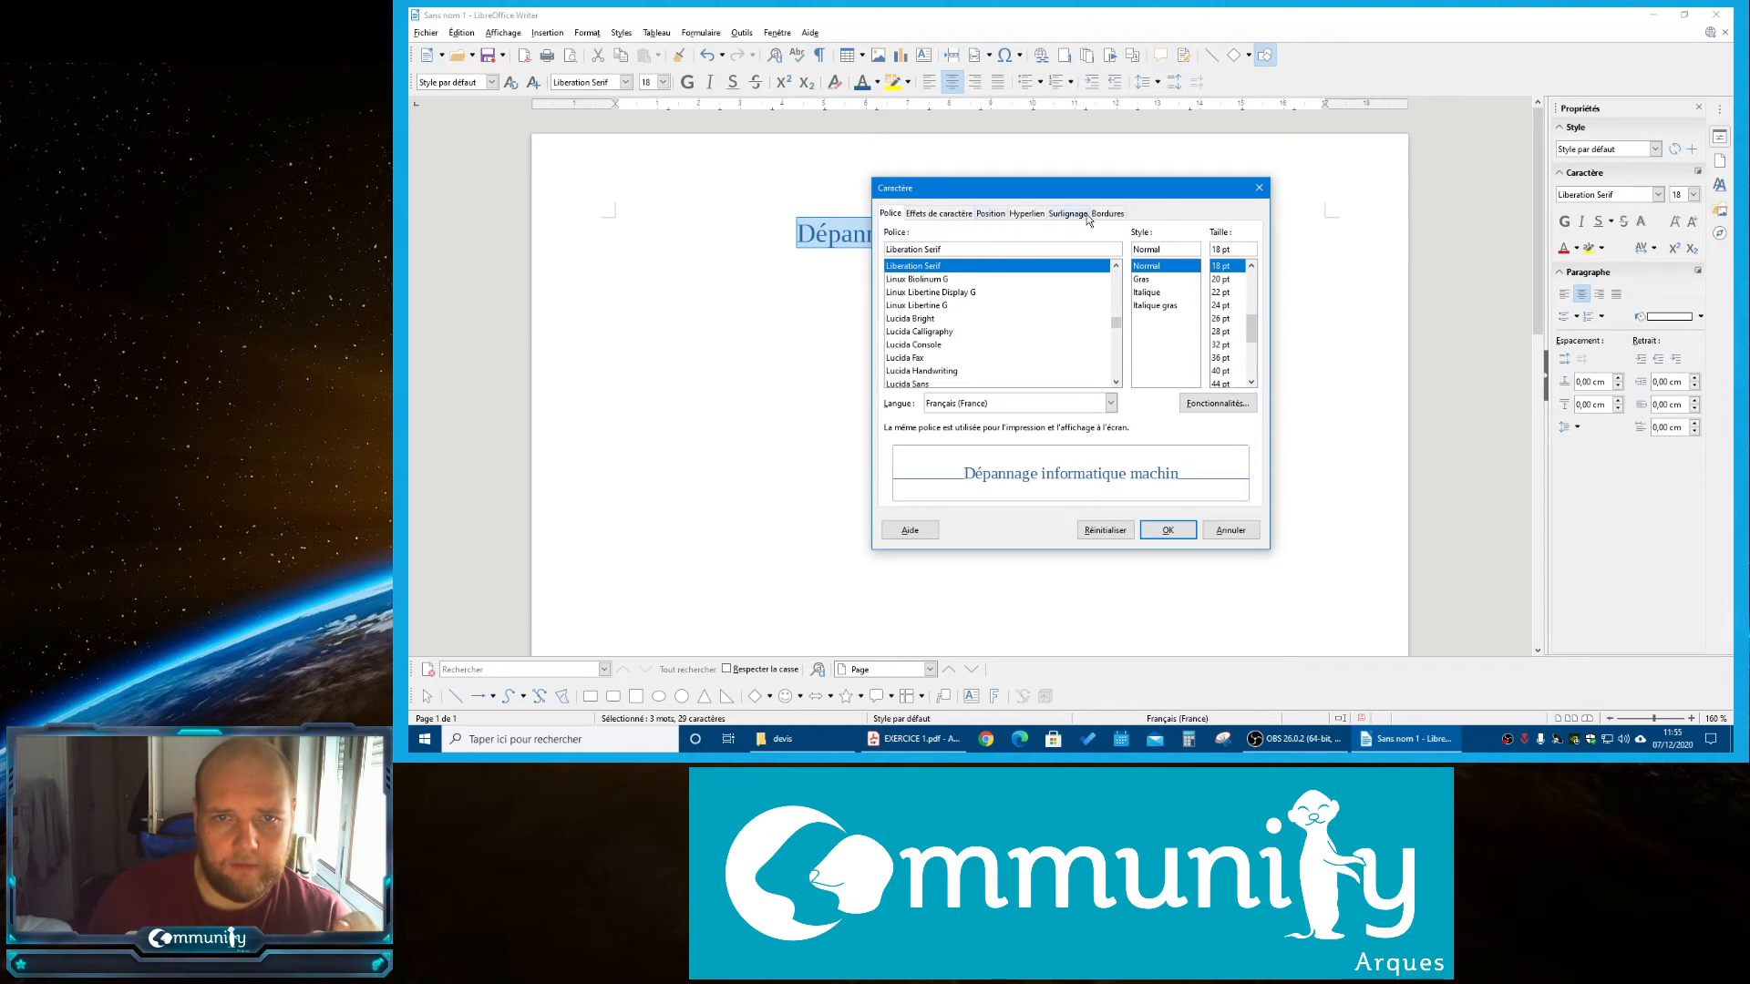
pyautogui.click(1258, 188)
# Add a thin blue border on all four sides of the heading paragraph
pyautogui.rightClick(1024, 233)
pyautogui.moveTo(1091, 363)
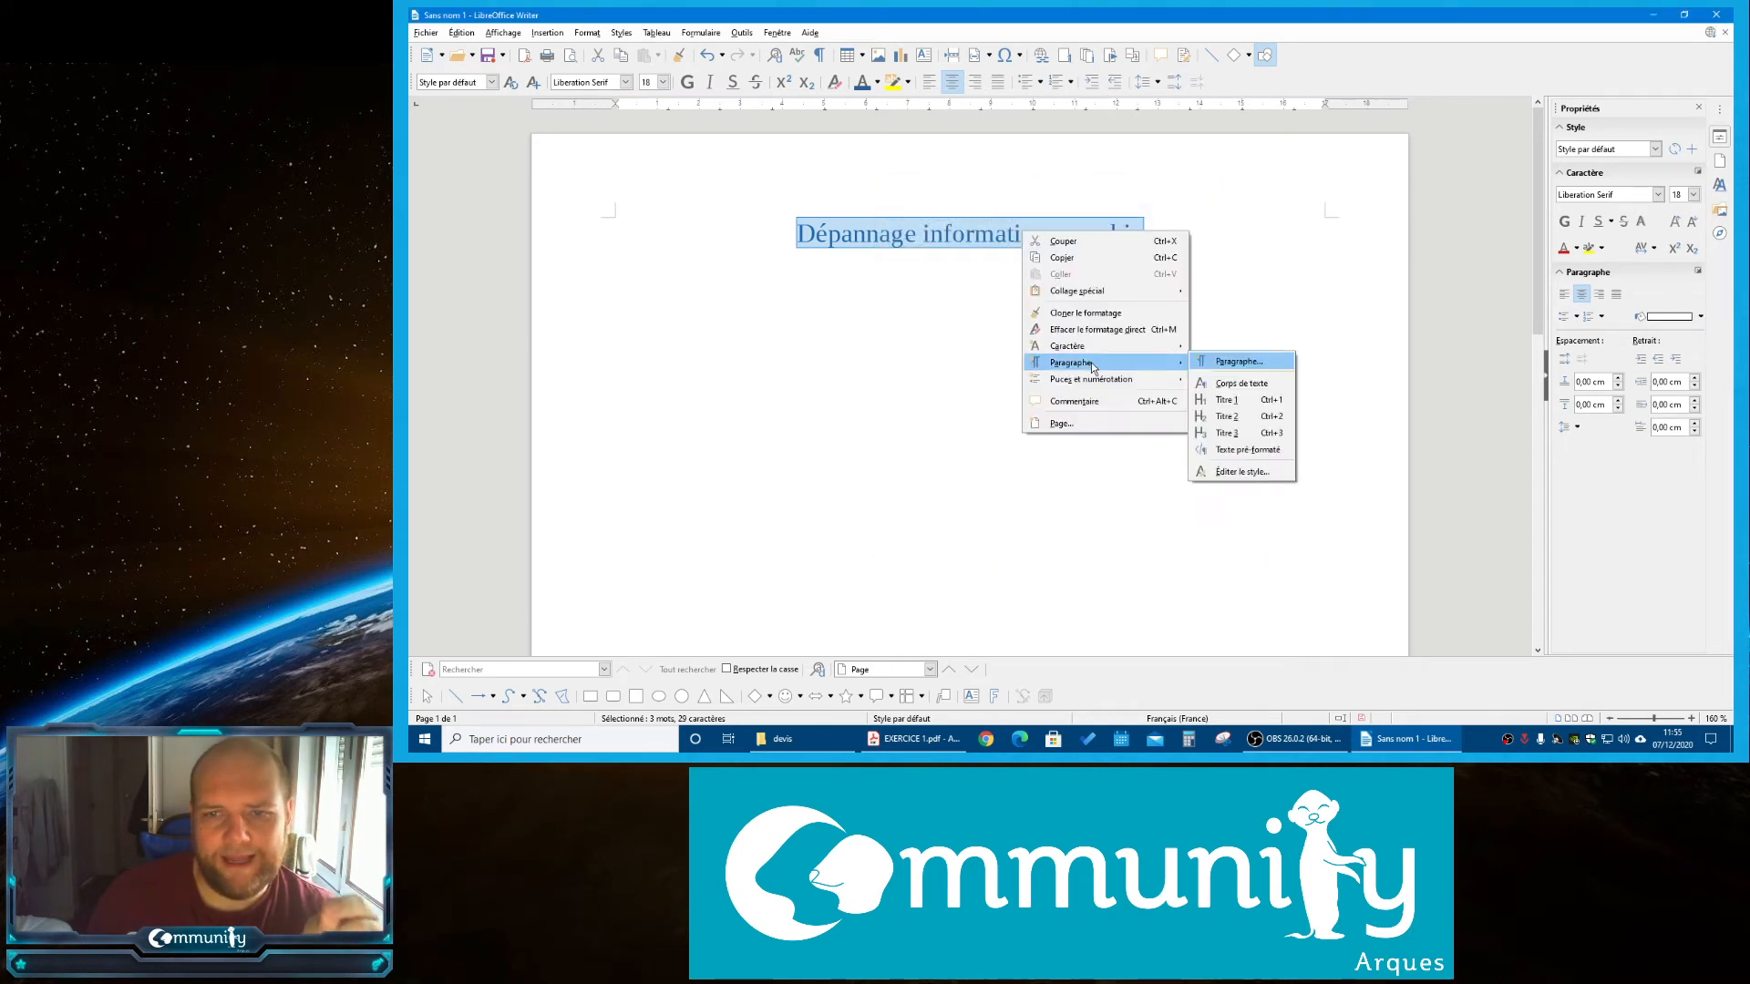
pyautogui.click(1243, 361)
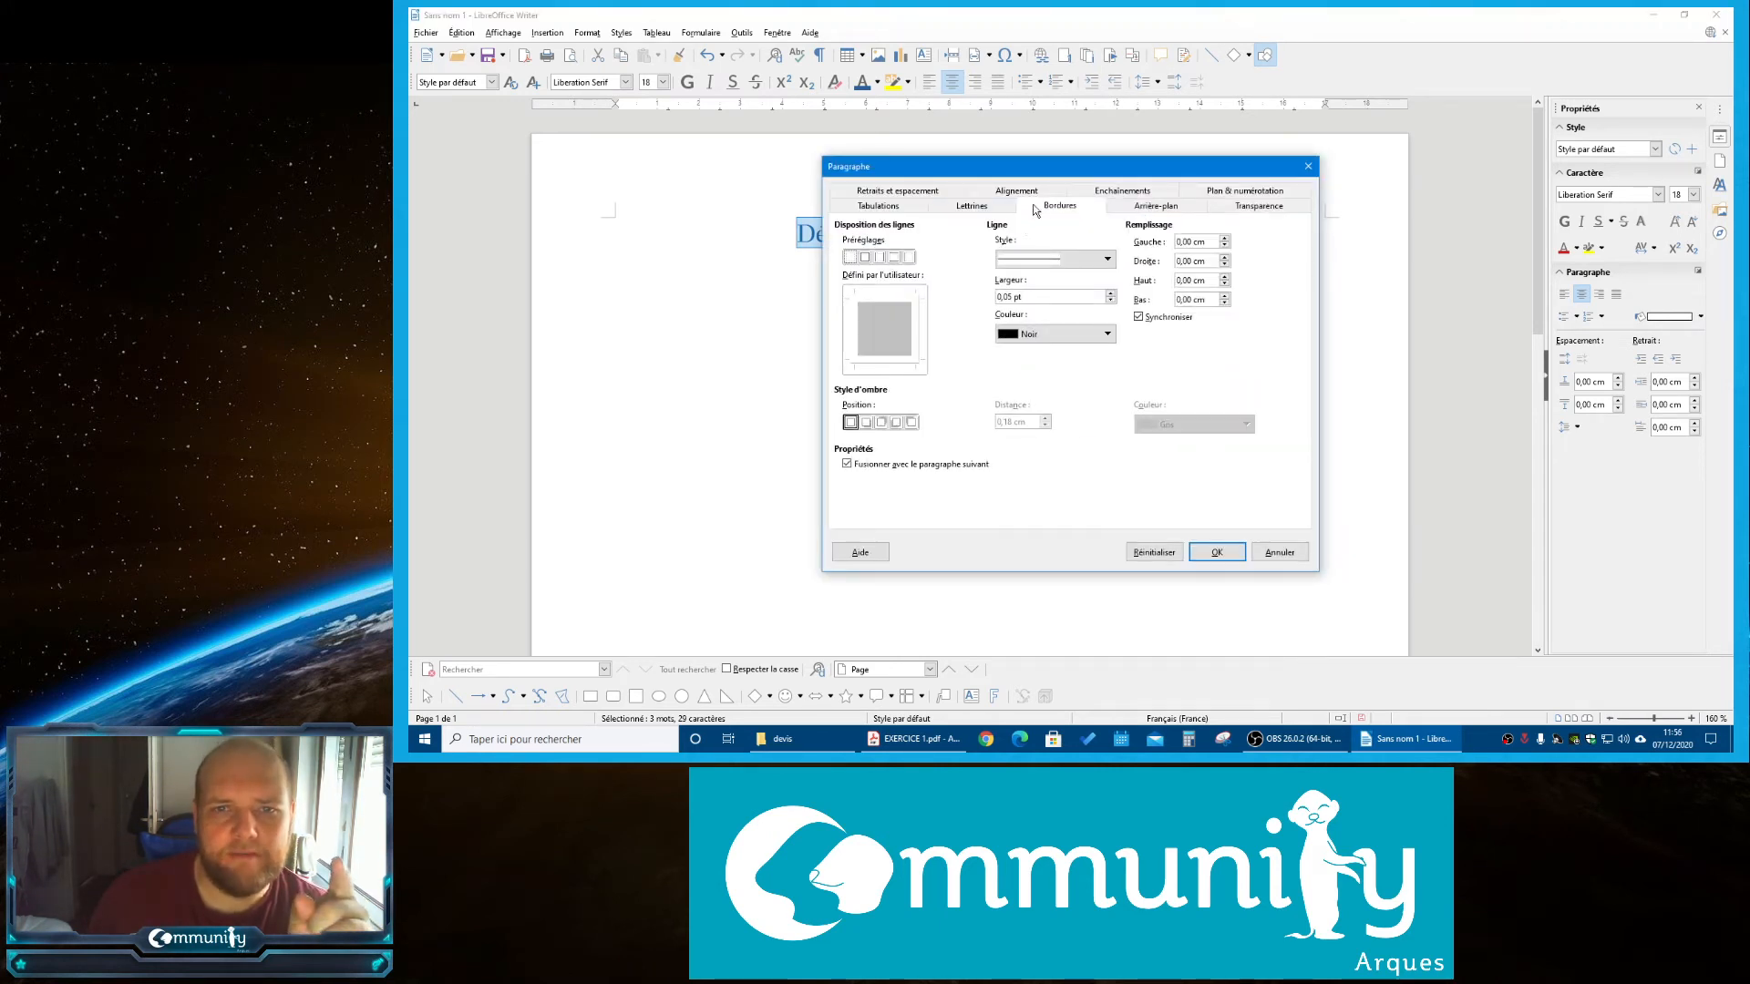
pyautogui.click(871, 258)
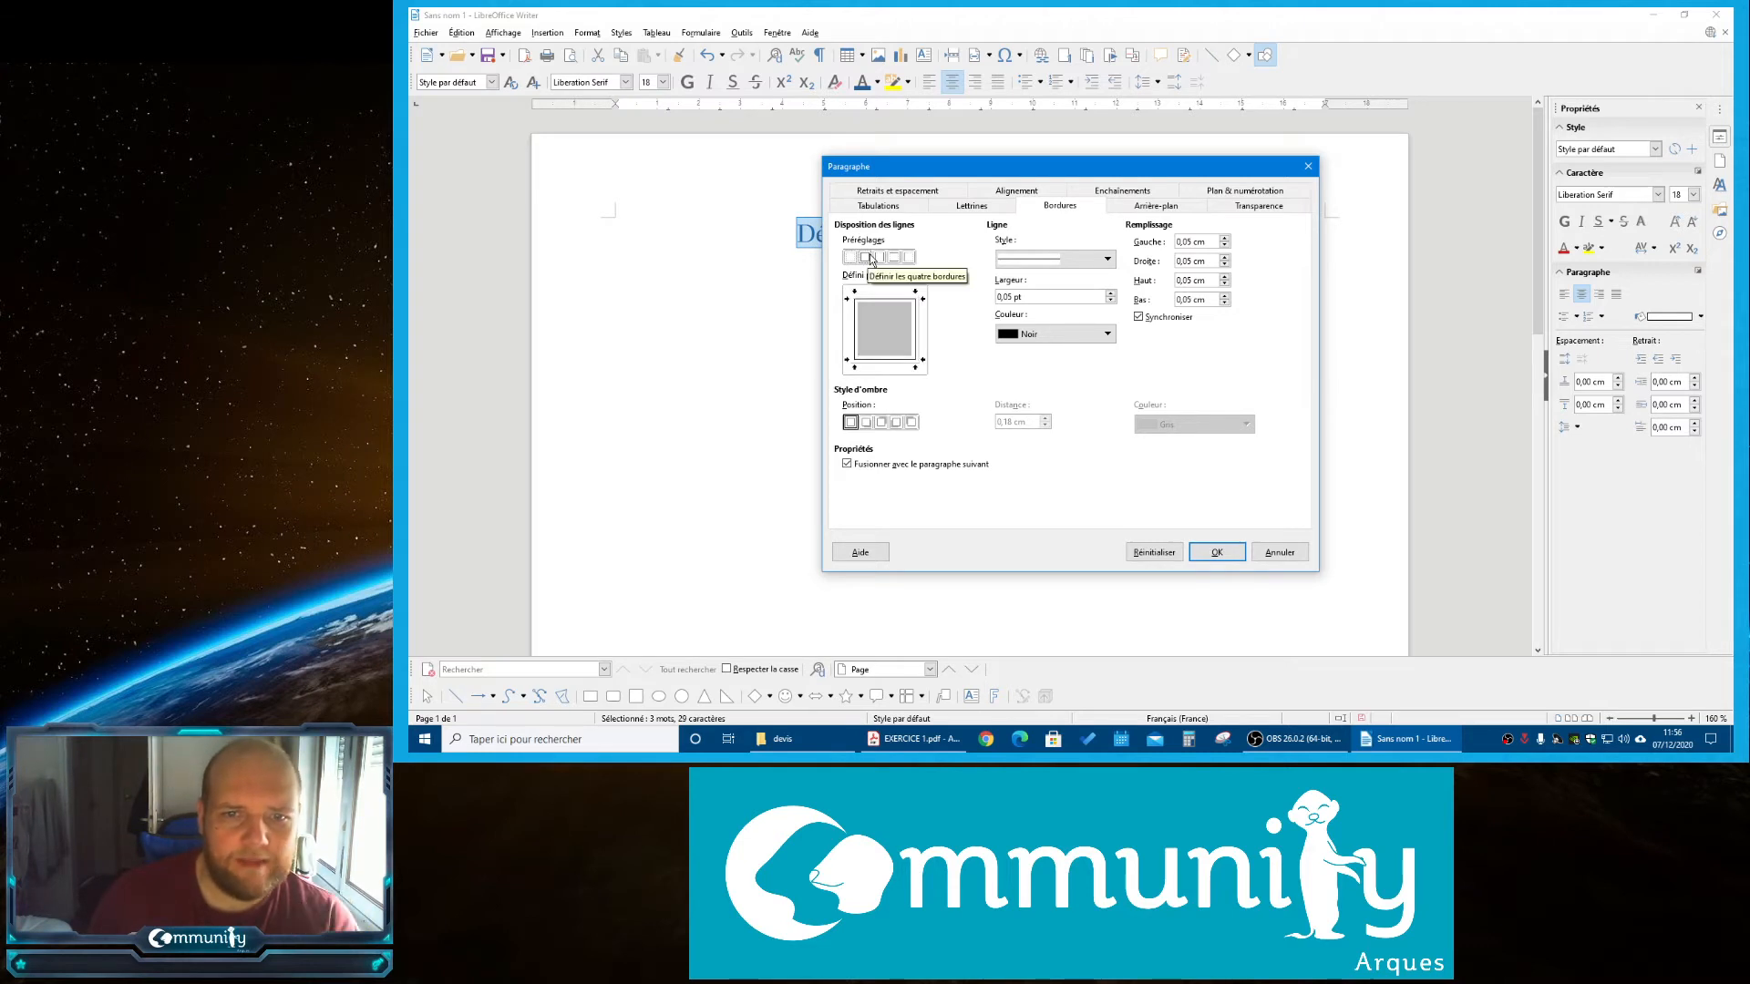
pyautogui.click(1037, 336)
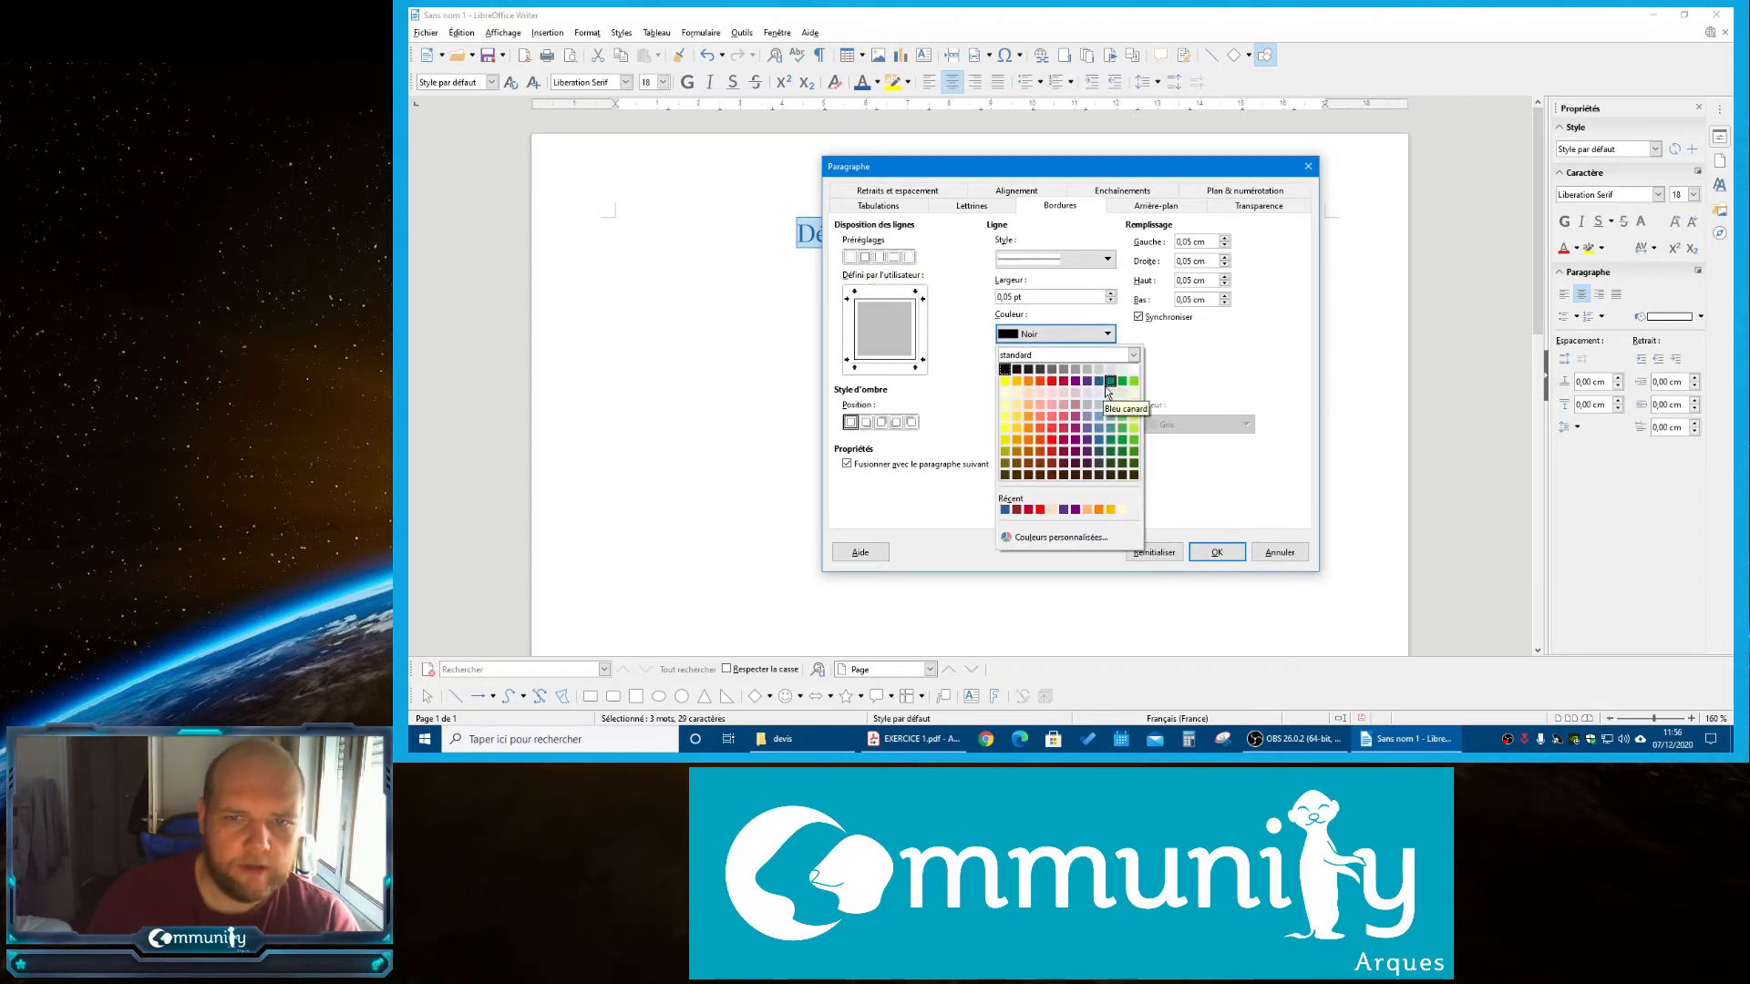
pyautogui.click(1127, 410)
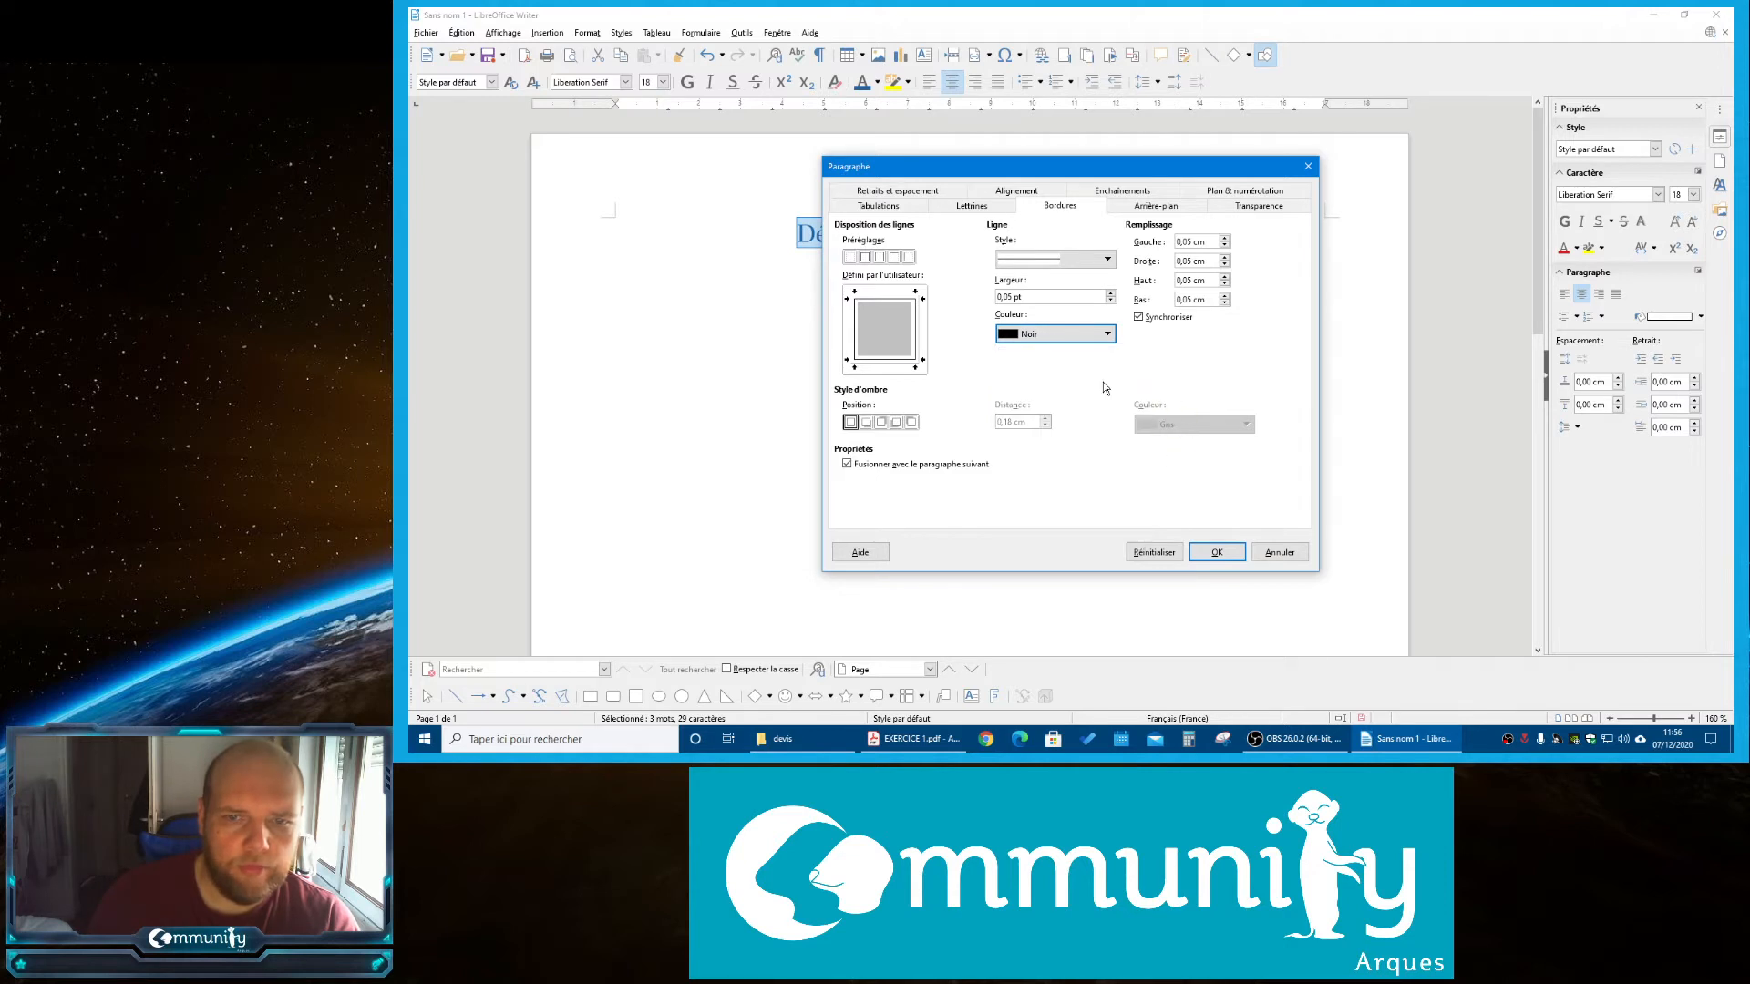
pyautogui.click(1218, 552)
pyautogui.click(1195, 380)
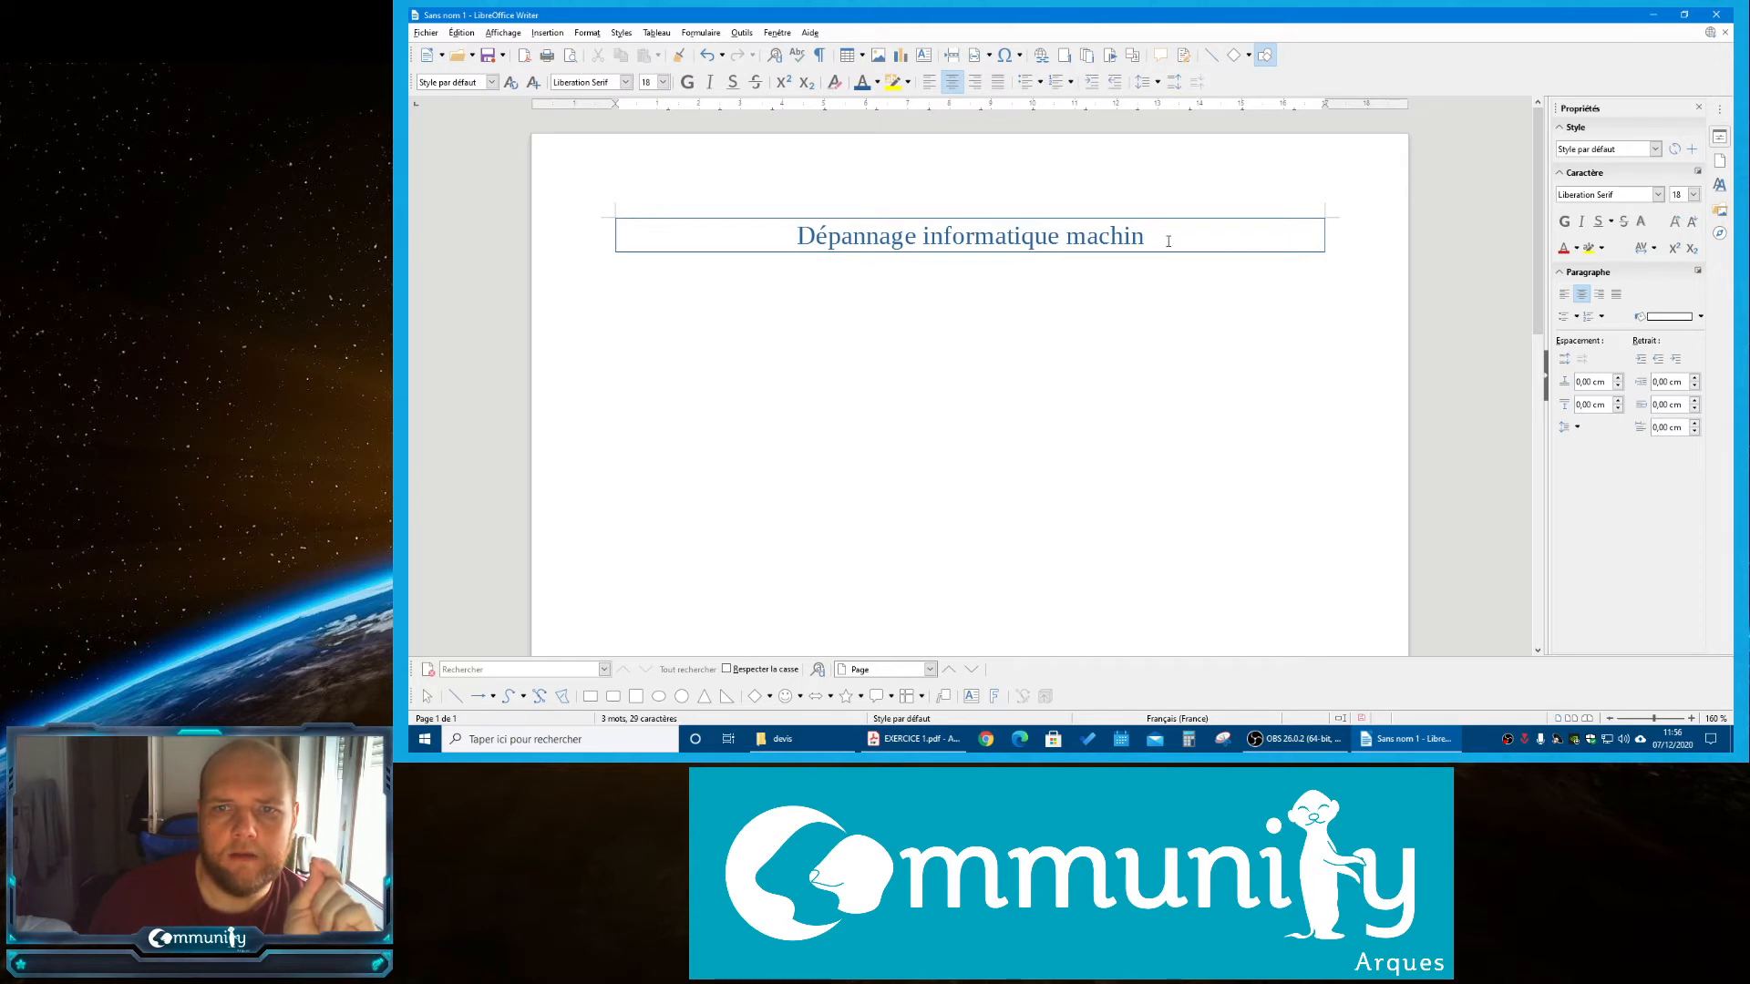
# Fill the bordered heading paragraph's background with the solid blue colour 5983b0
pyautogui.moveTo(1168, 241); pyautogui.dragTo(699, 242)
pyautogui.rightClick(882, 244)
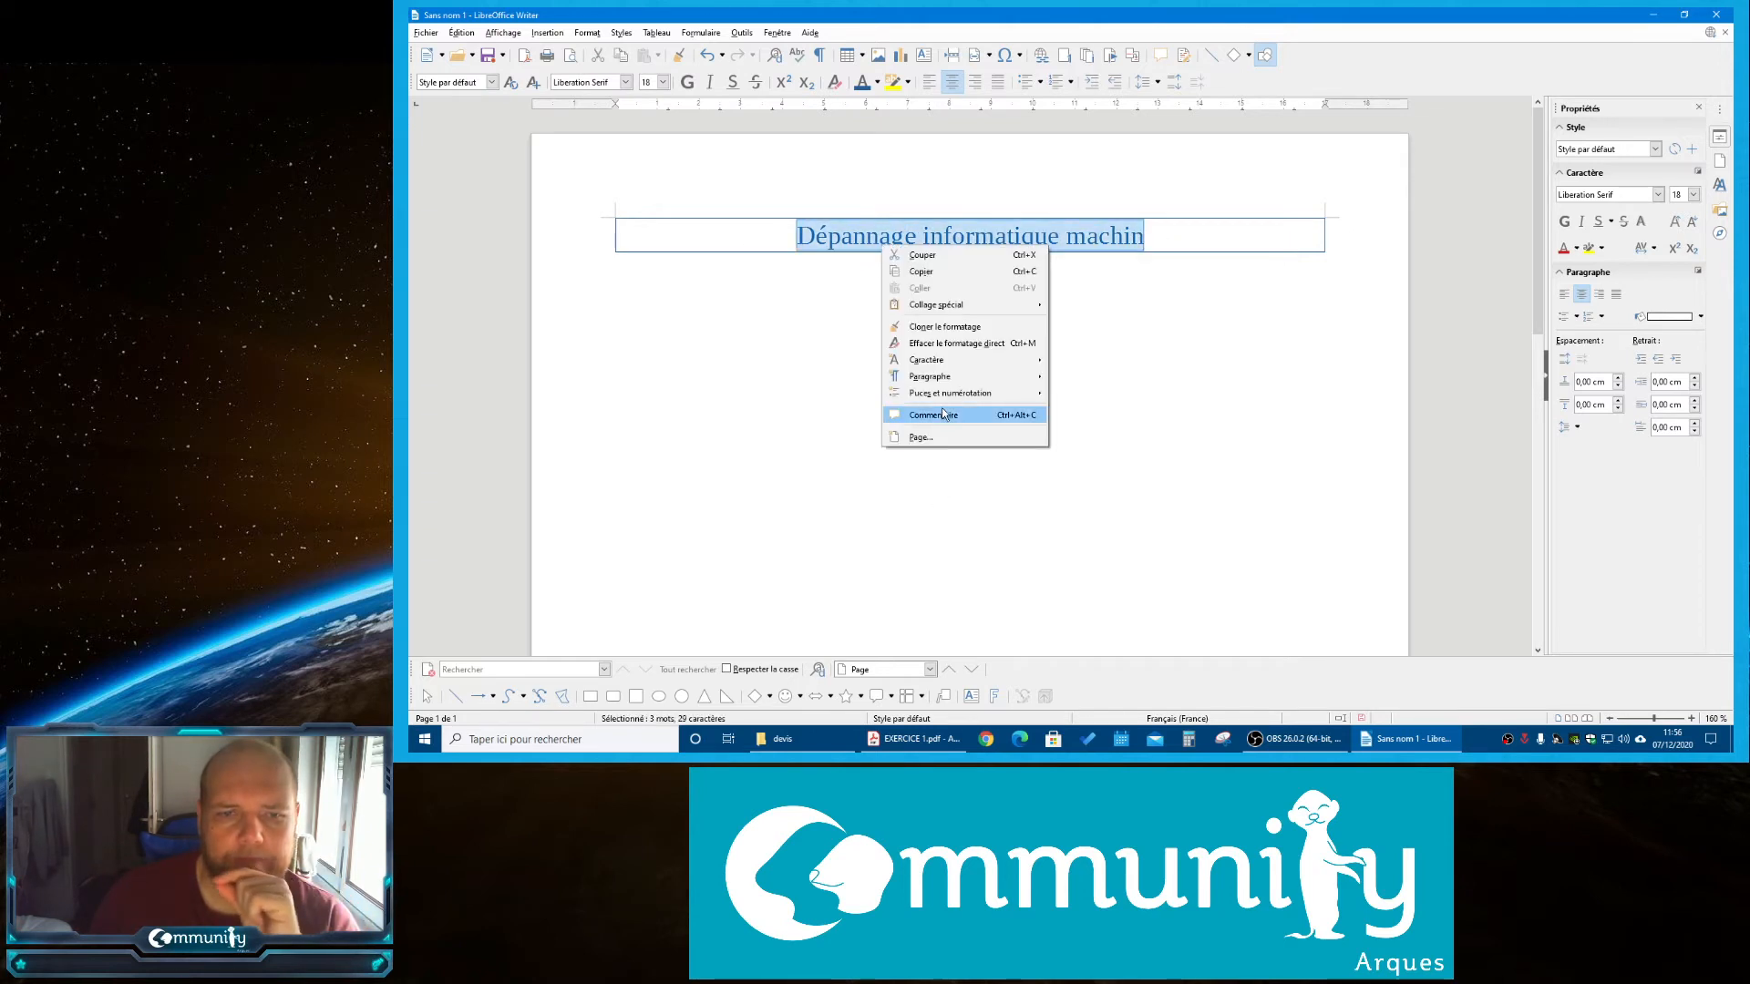
pyautogui.moveTo(966, 377)
pyautogui.click(1090, 380)
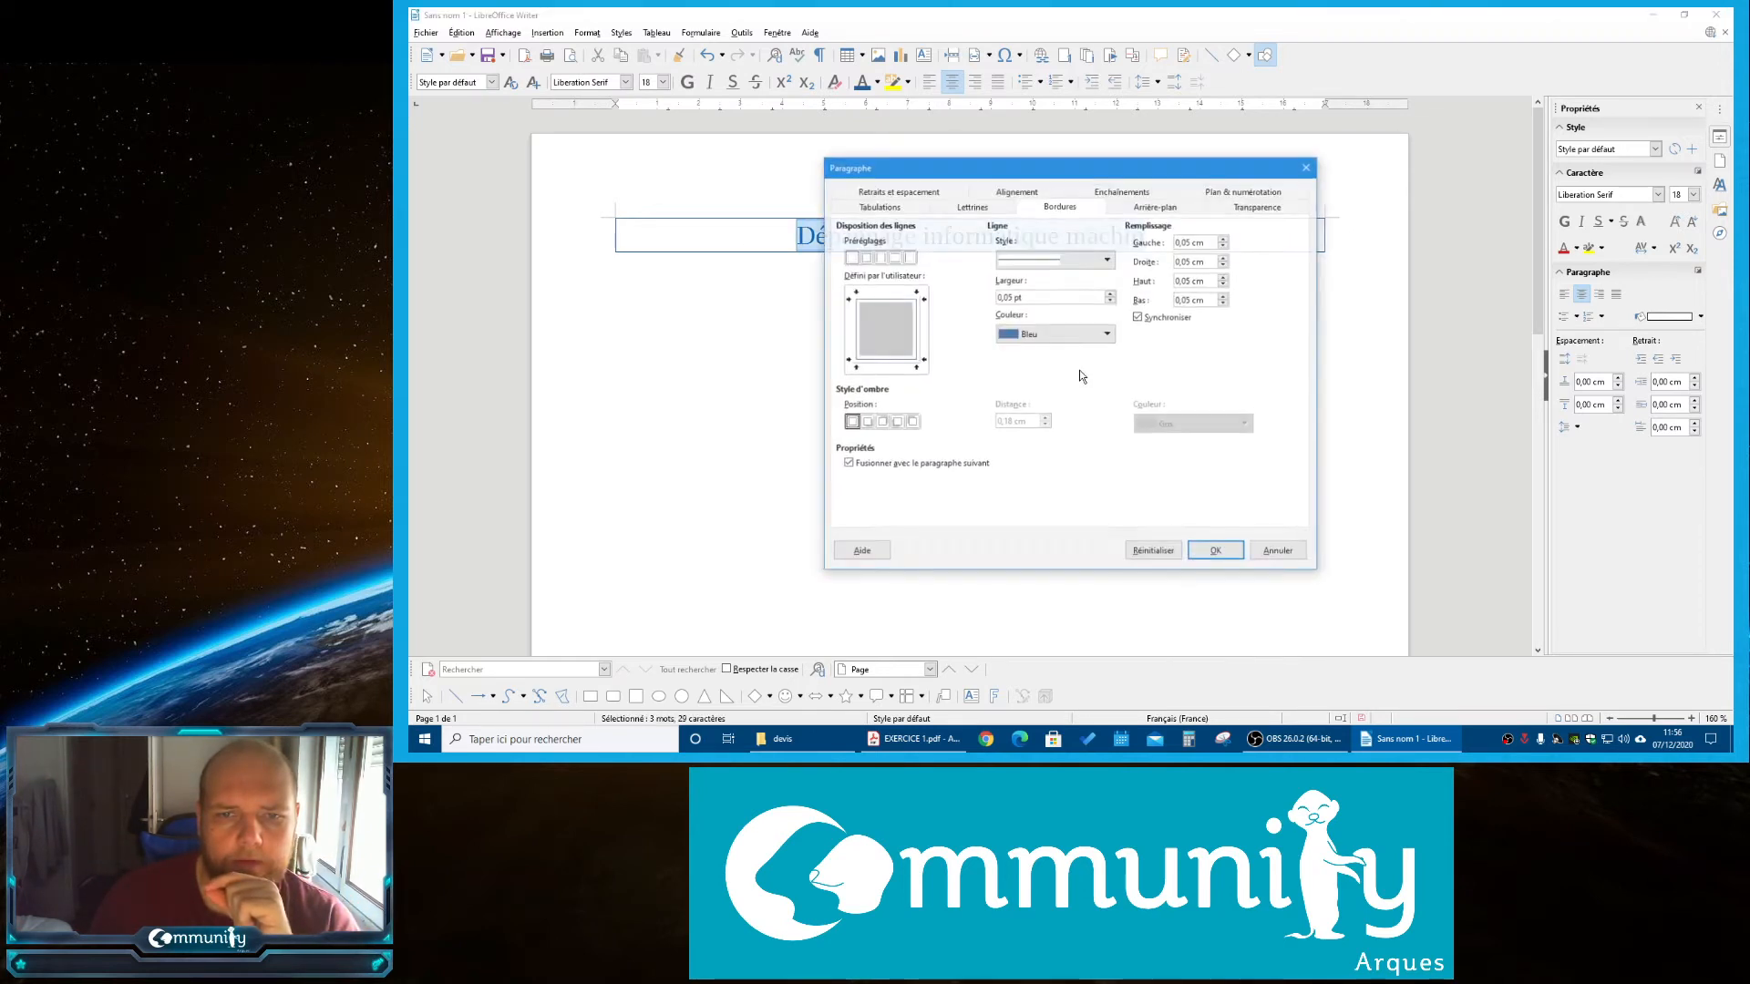
pyautogui.click(1050, 334)
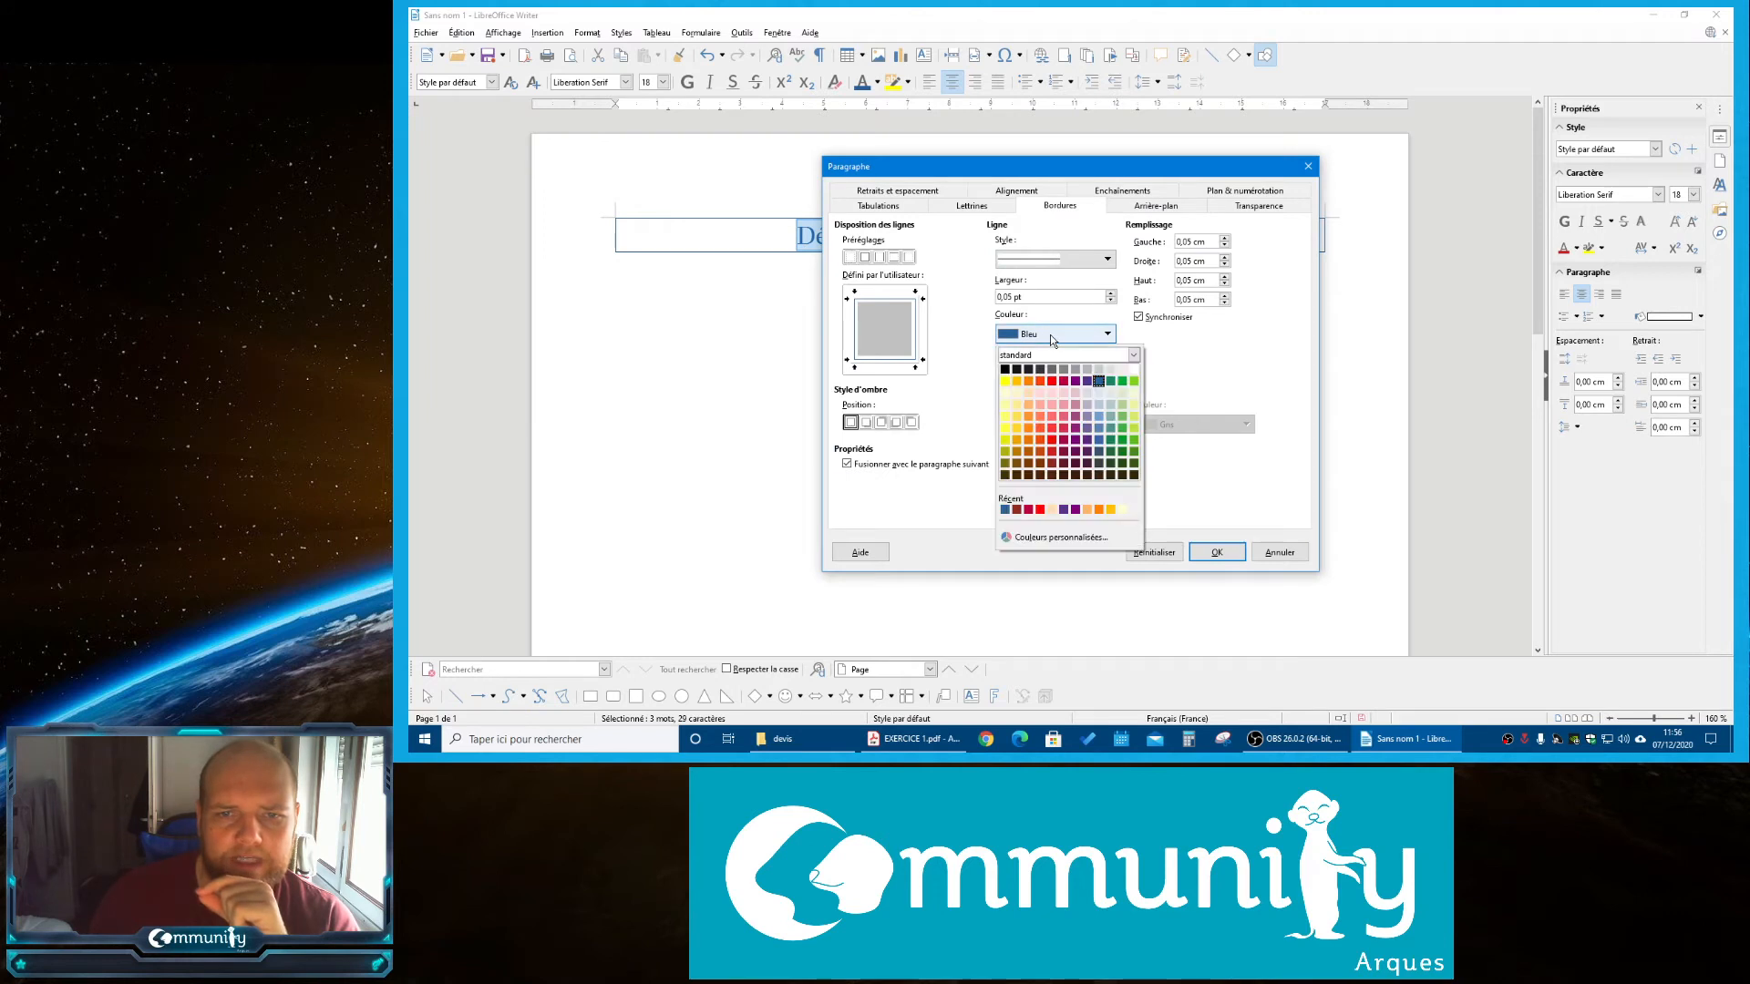
pyautogui.click(1010, 370)
pyautogui.click(1139, 208)
pyautogui.click(969, 231)
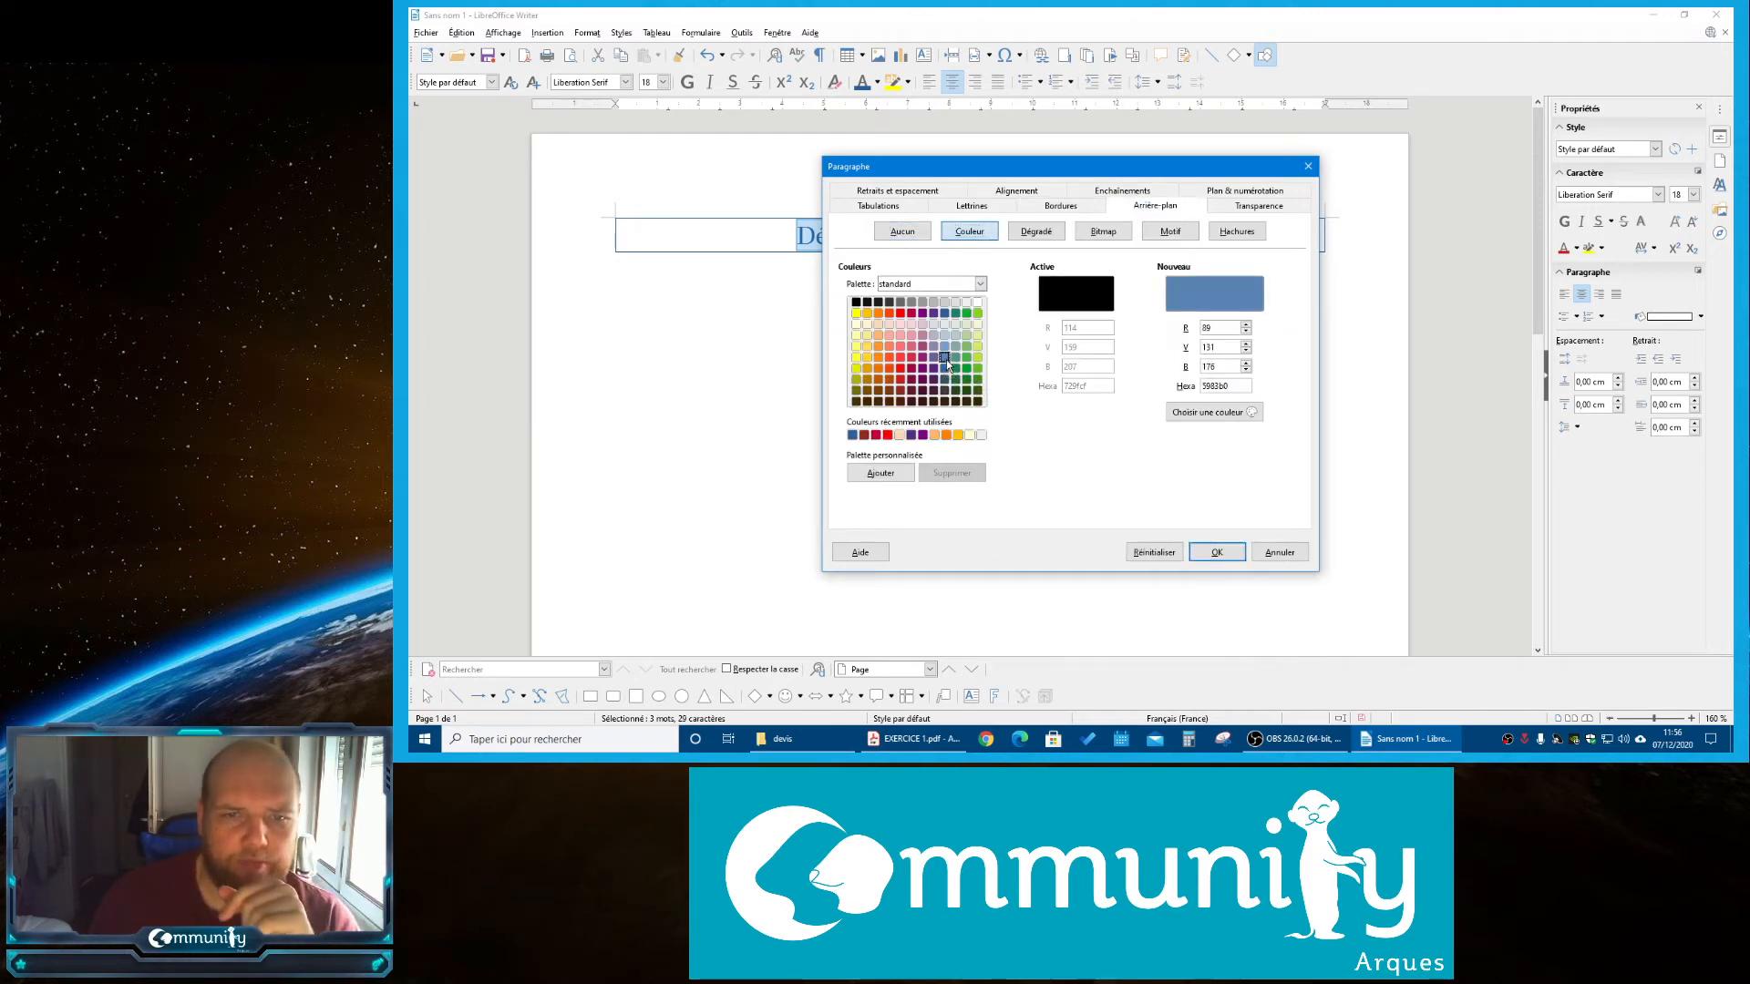
pyautogui.click(1217, 553)
pyautogui.click(1167, 224)
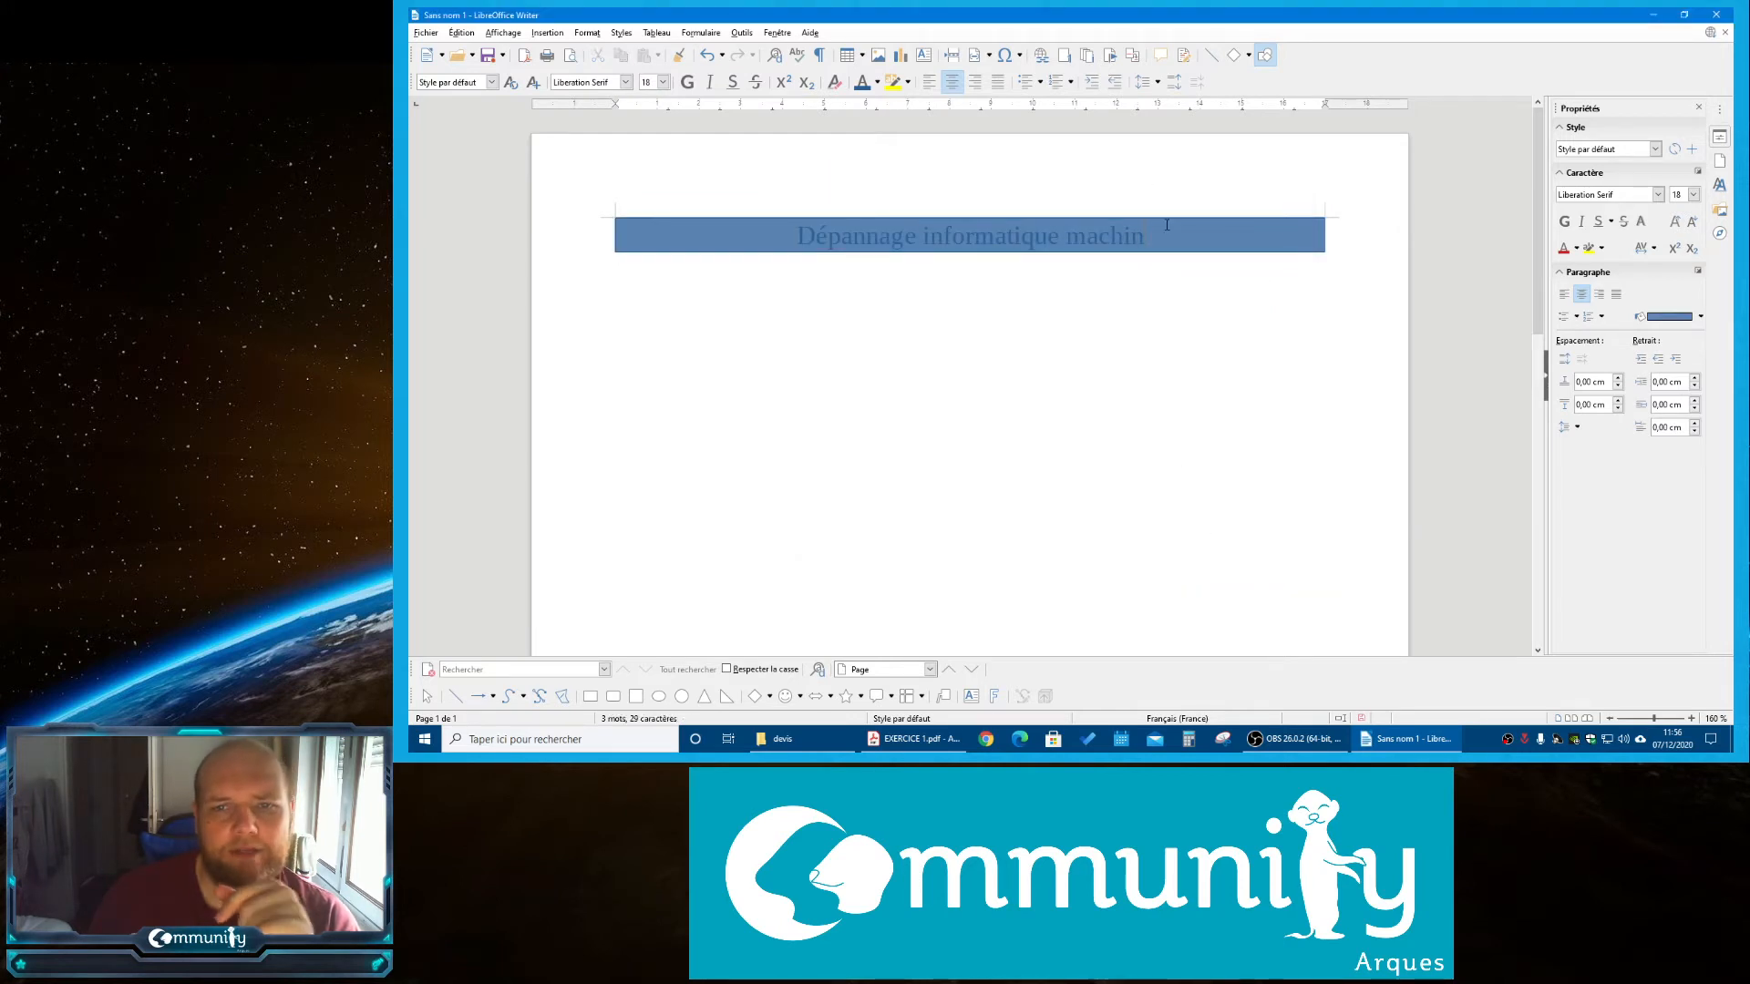
# Change the heading's text colour to white against the blue background
pyautogui.moveTo(1155, 231); pyautogui.dragTo(1057, 234)
pyautogui.moveTo(806, 239); pyautogui.dragTo(799, 237)
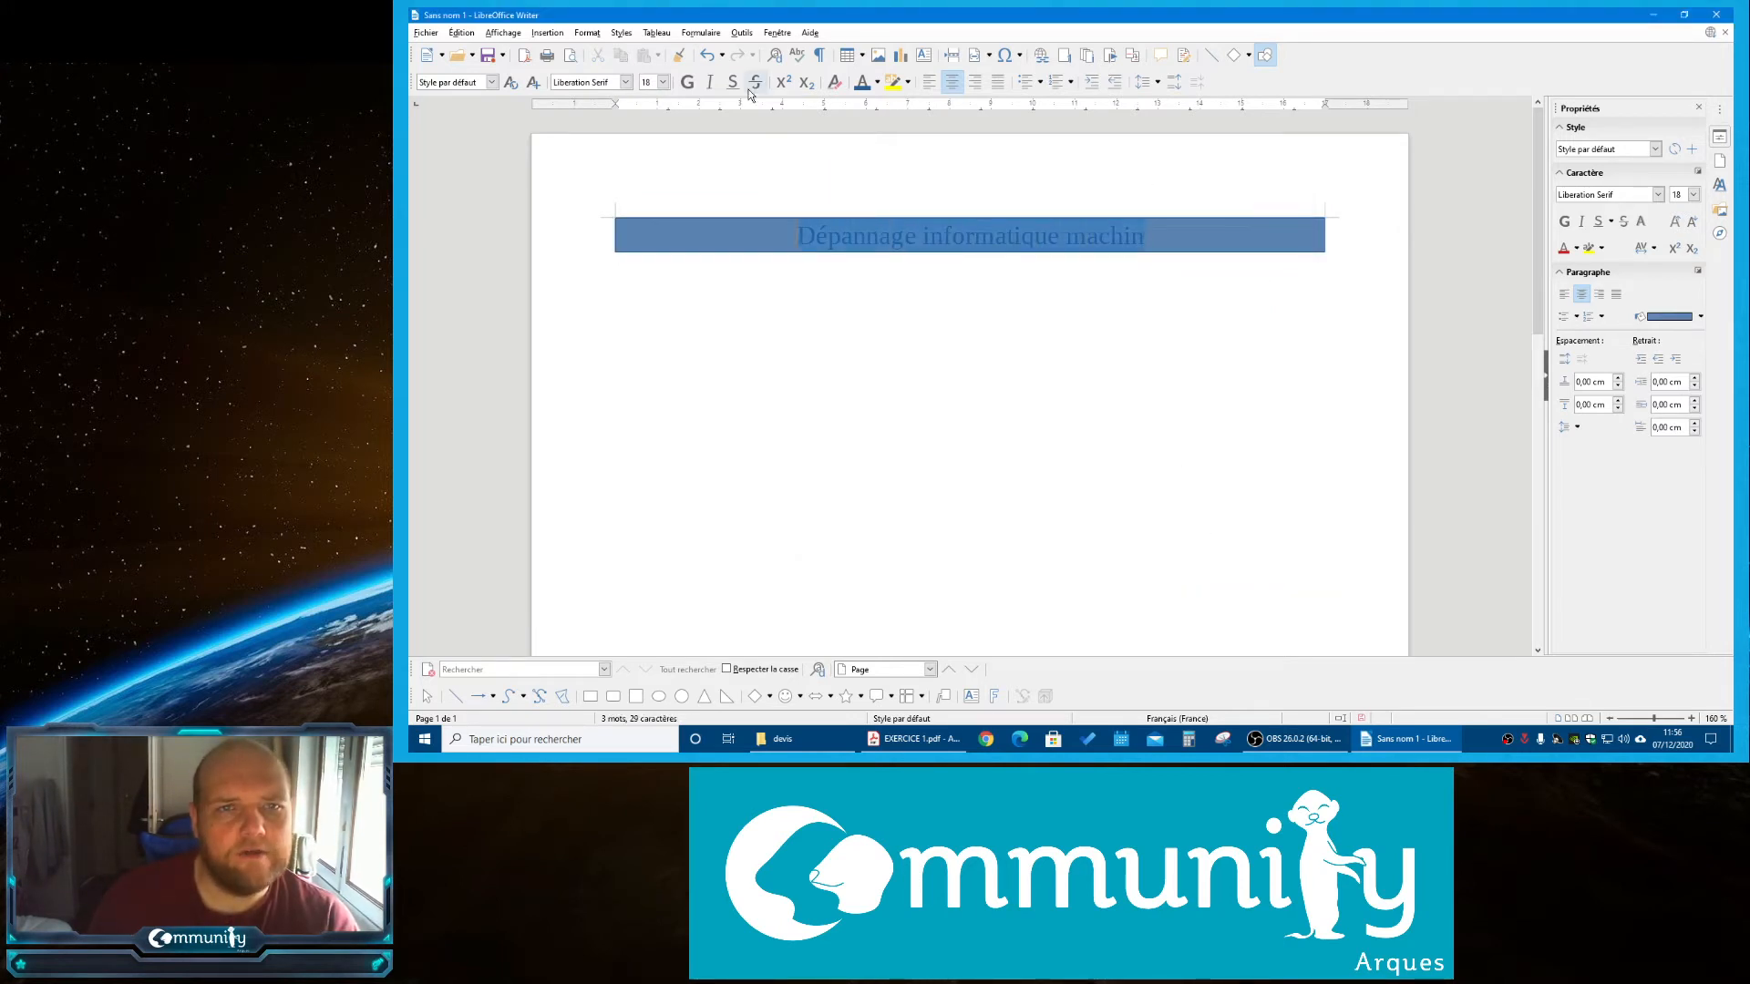
pyautogui.click(877, 82)
pyautogui.click(991, 168)
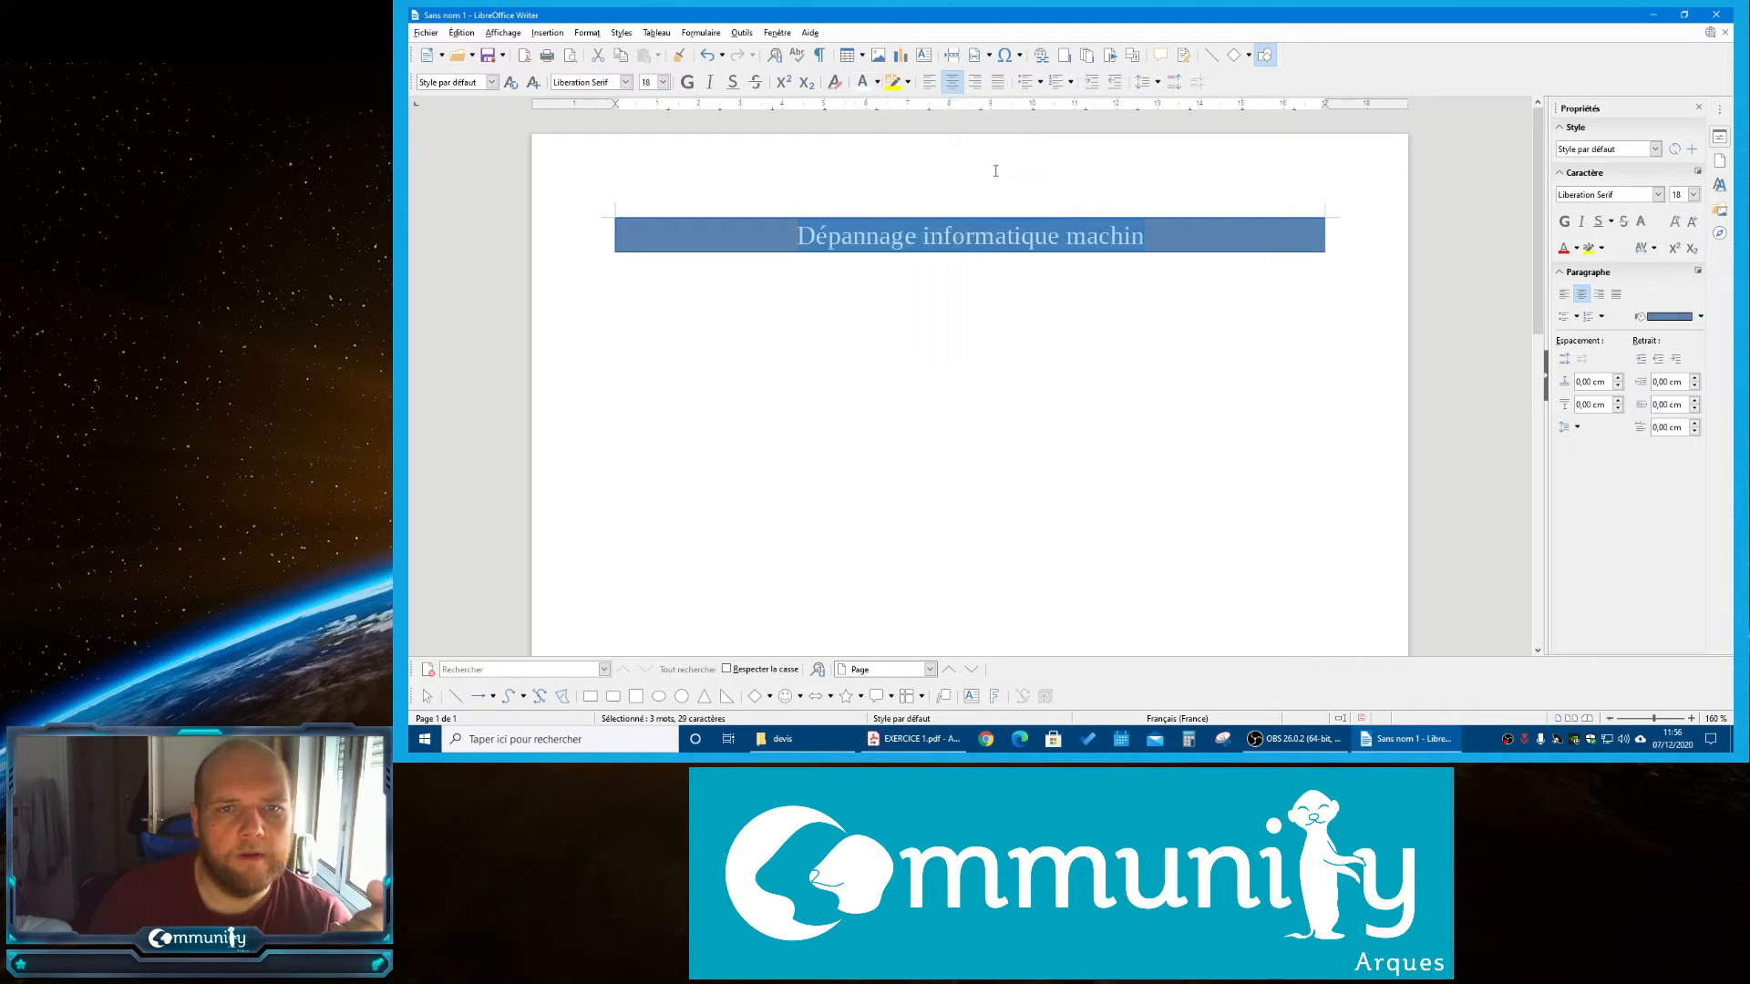
pyautogui.click(1020, 331)
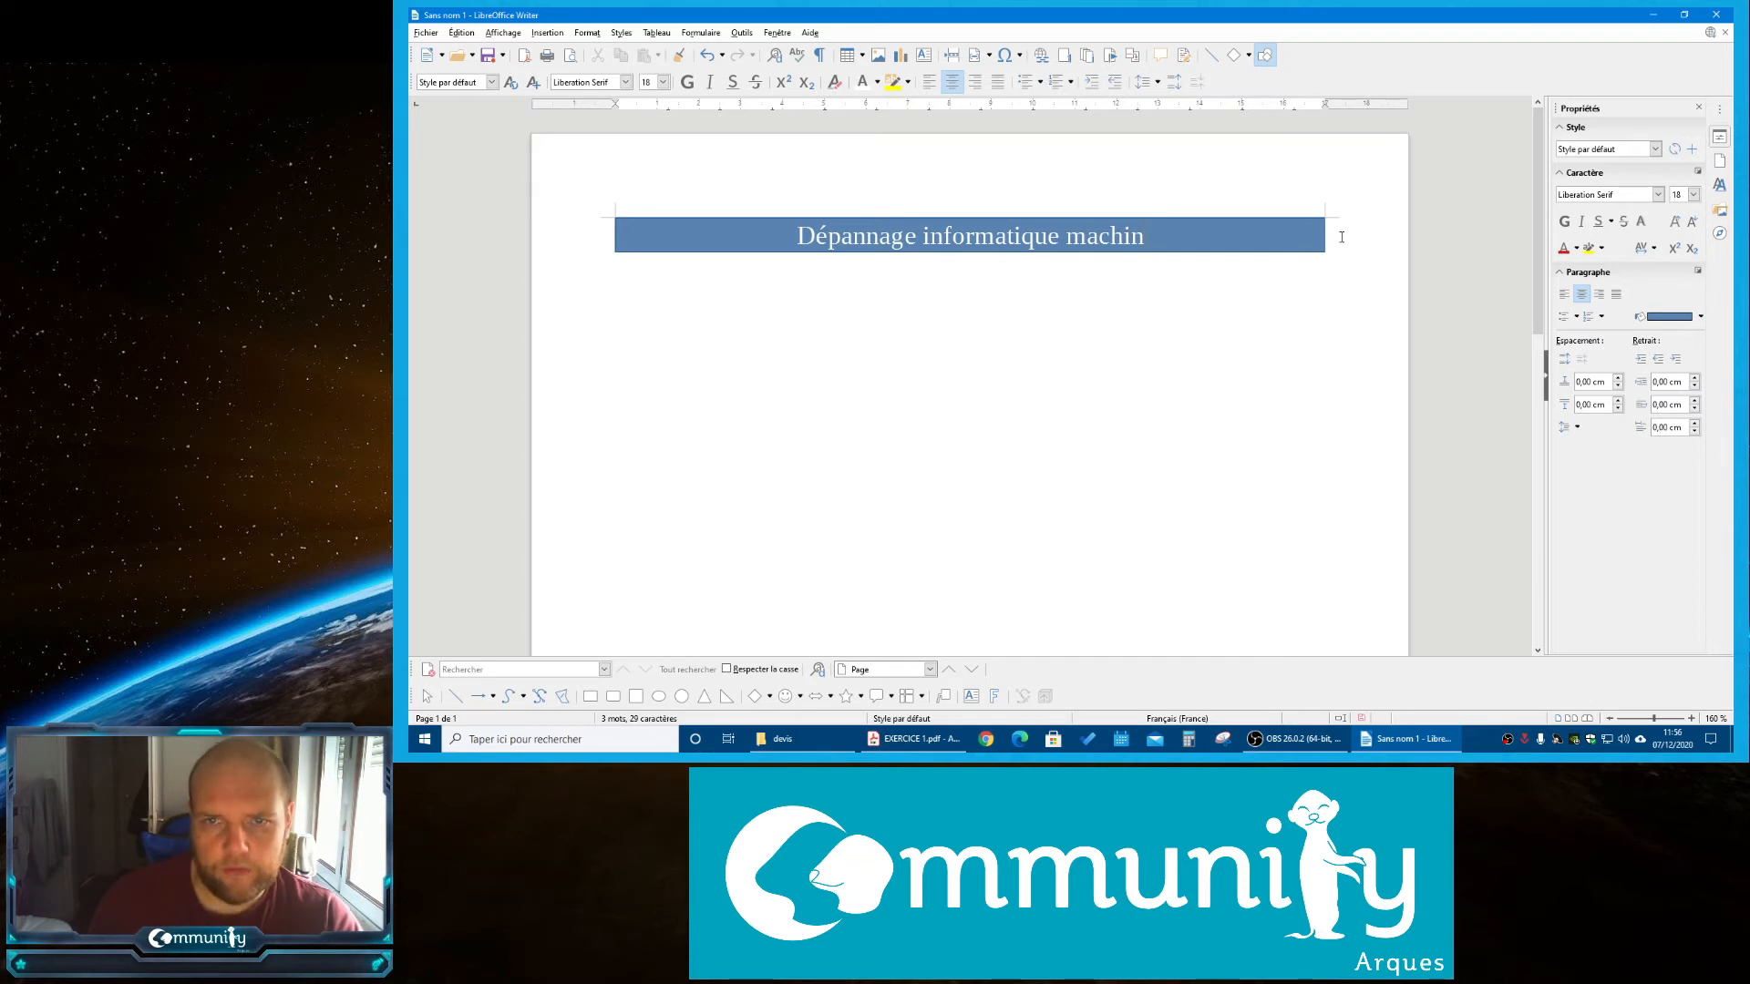
pyautogui.press('Return')
pyautogui.press('Return')
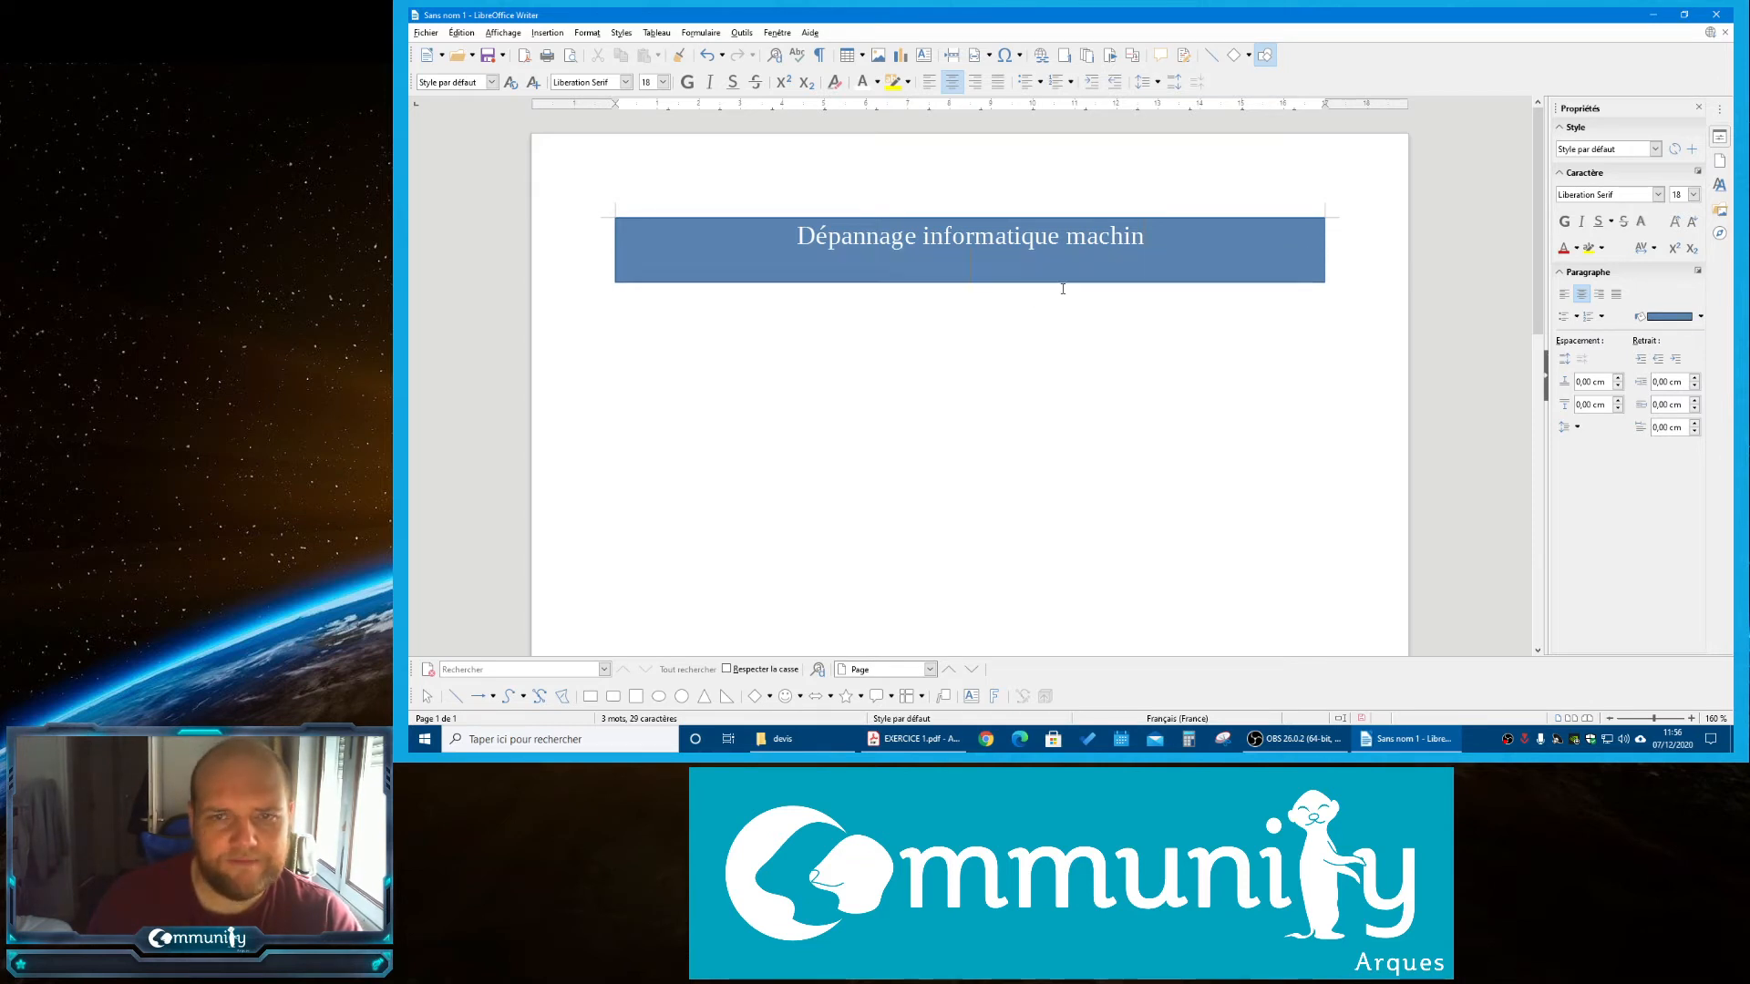
pyautogui.press('BackSpace')
pyautogui.press('BackSpace')
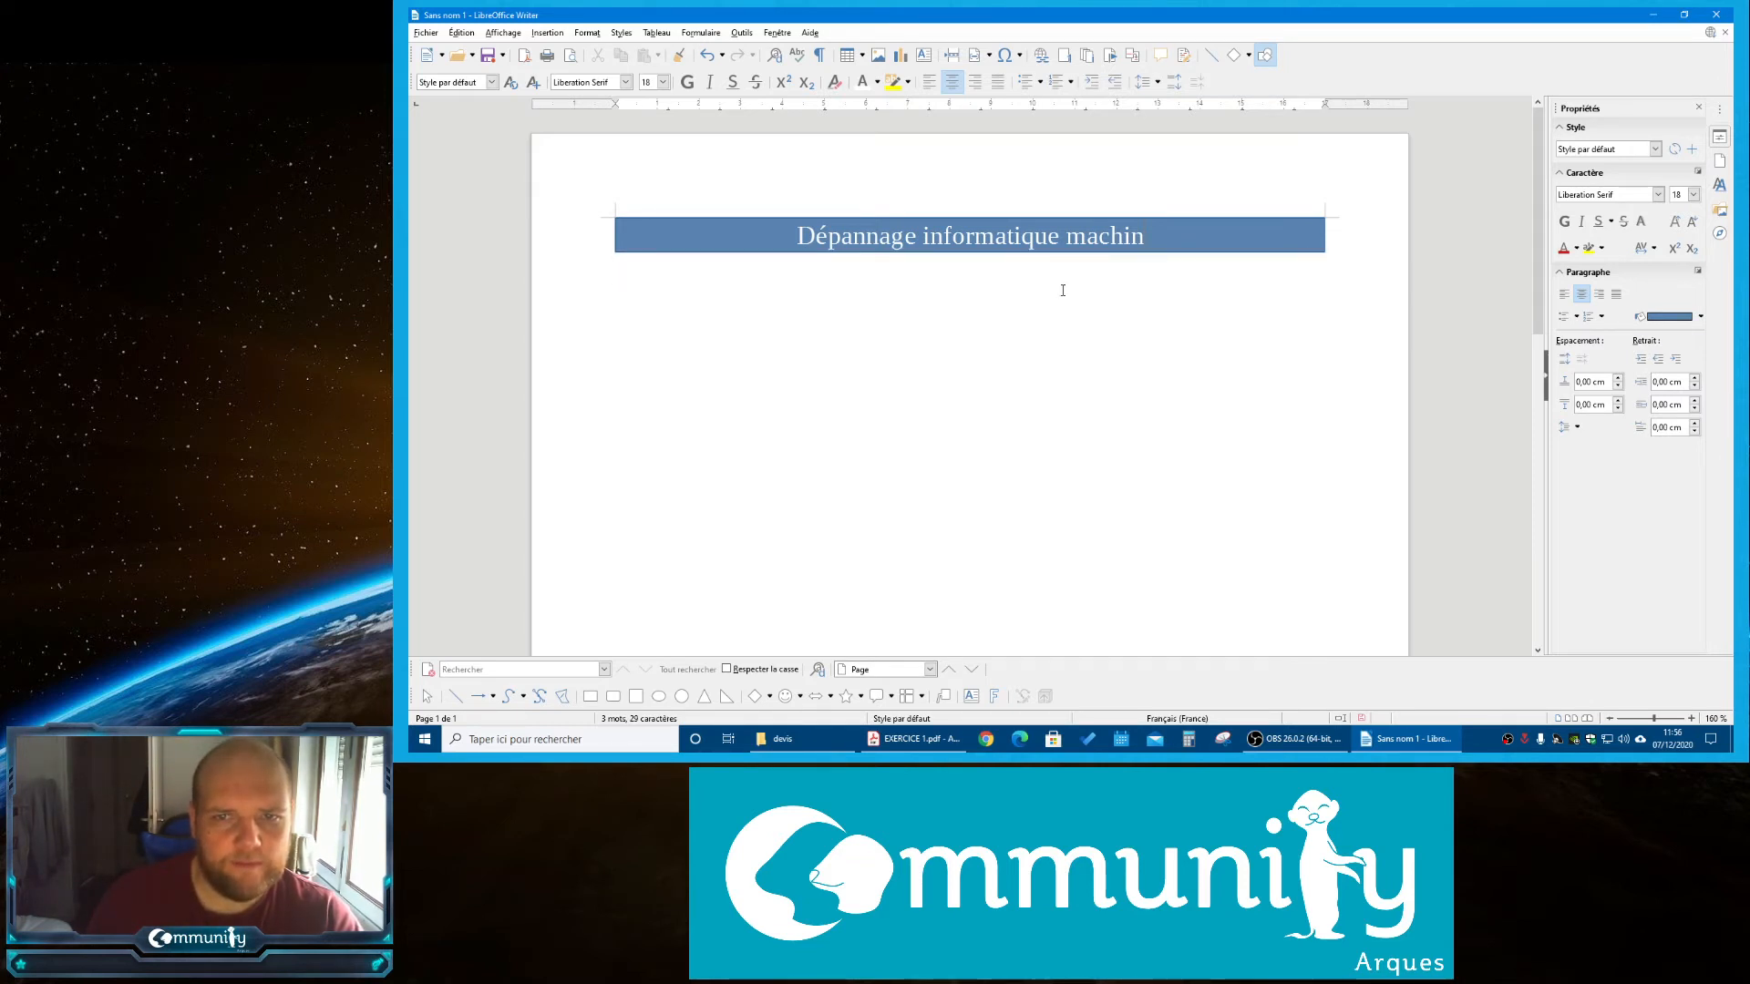
# Add two empty lines below the blue title banner and clear their inherited formatting
pyautogui.press('Return')
pyautogui.press('Return')
pyautogui.press('Return')
pyautogui.press('BackSpace')
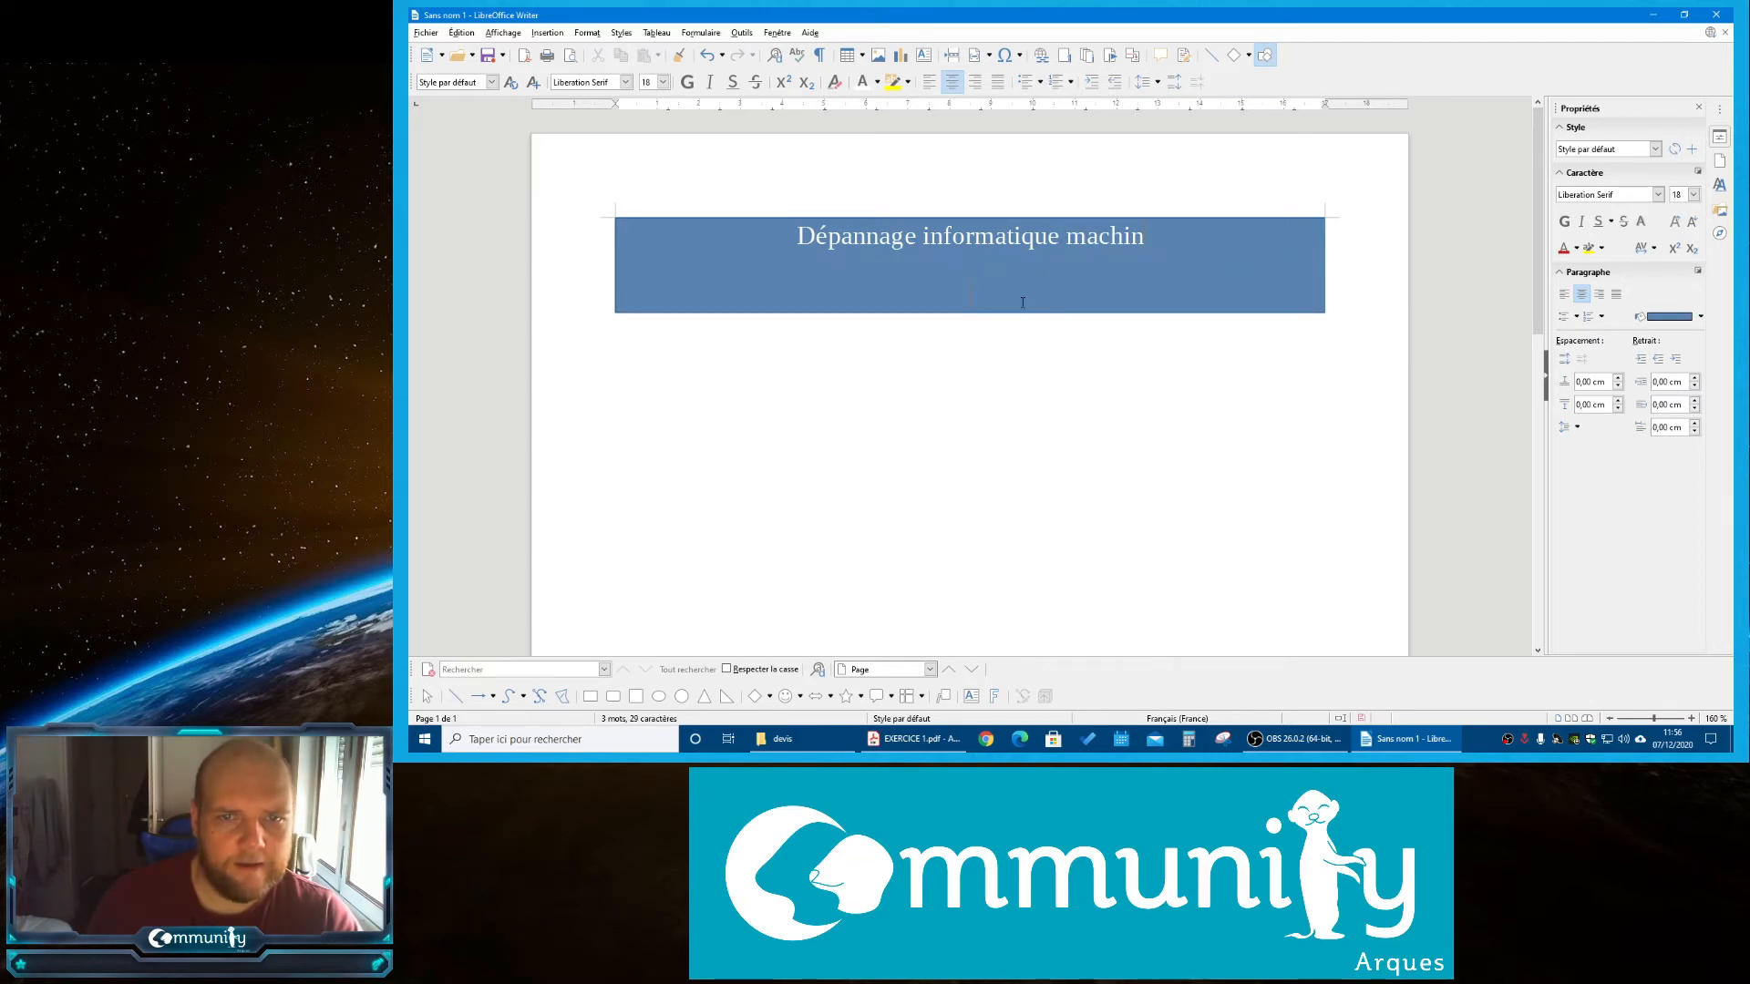
pyautogui.moveTo(1022, 302); pyautogui.dragTo(896, 280)
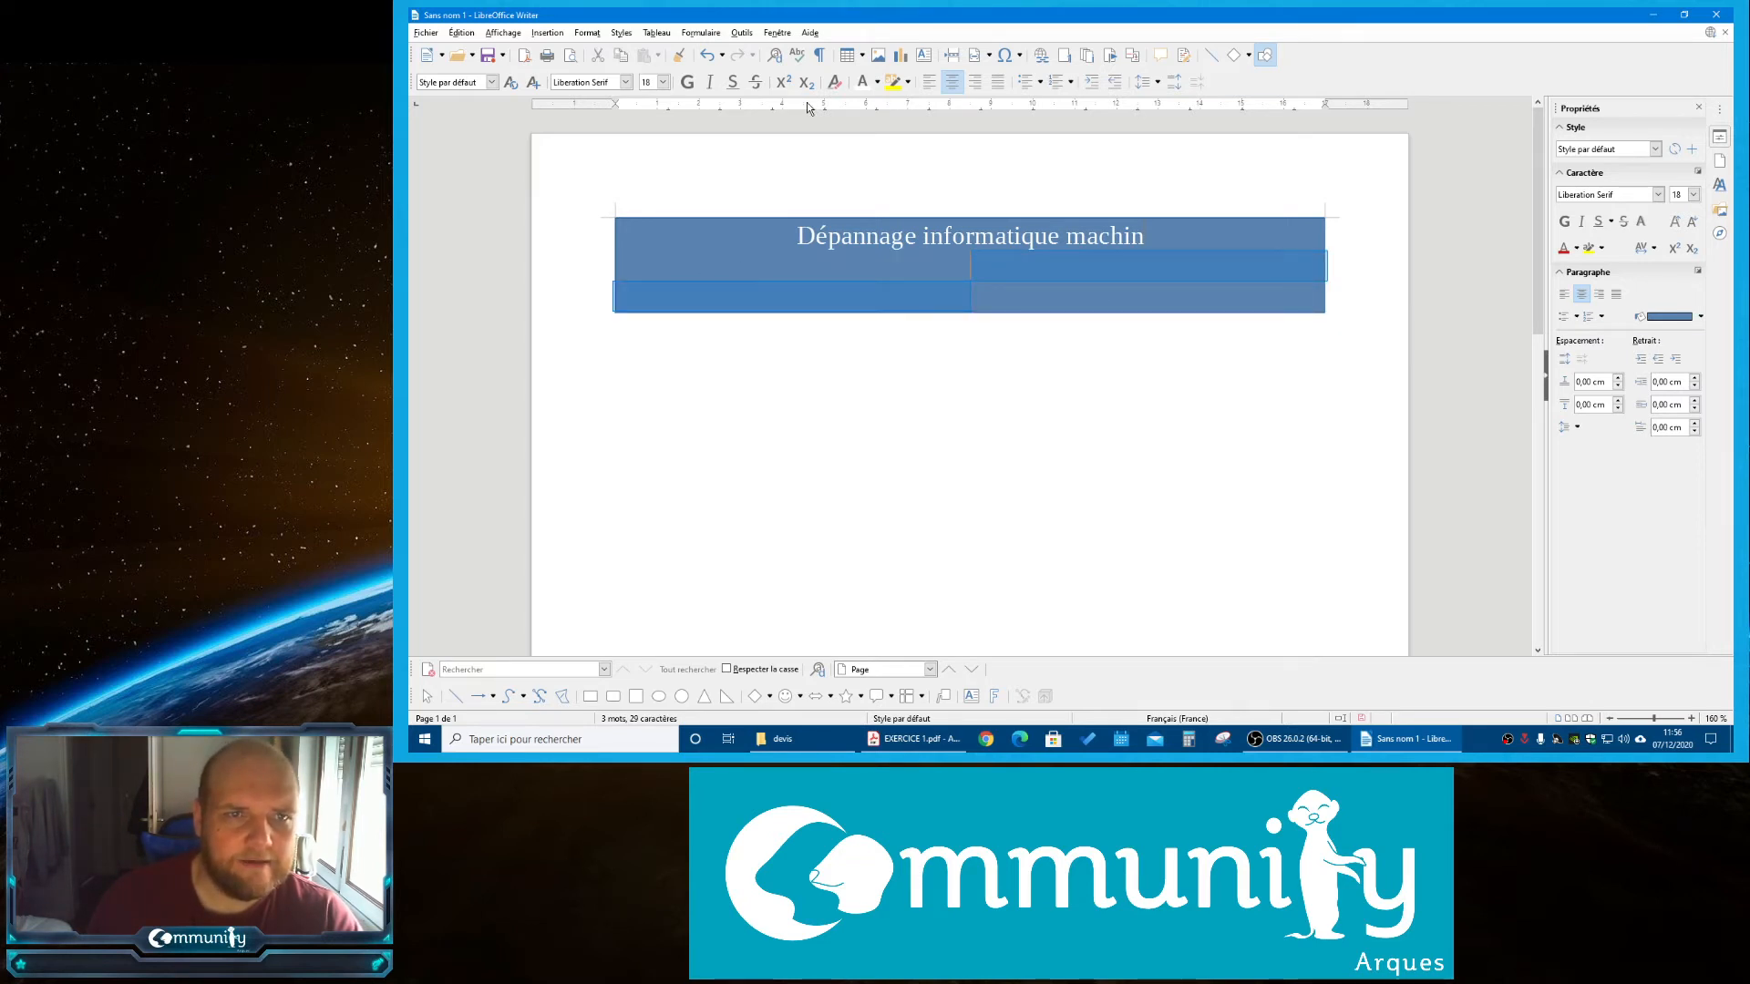
pyautogui.click(834, 84)
pyautogui.click(944, 365)
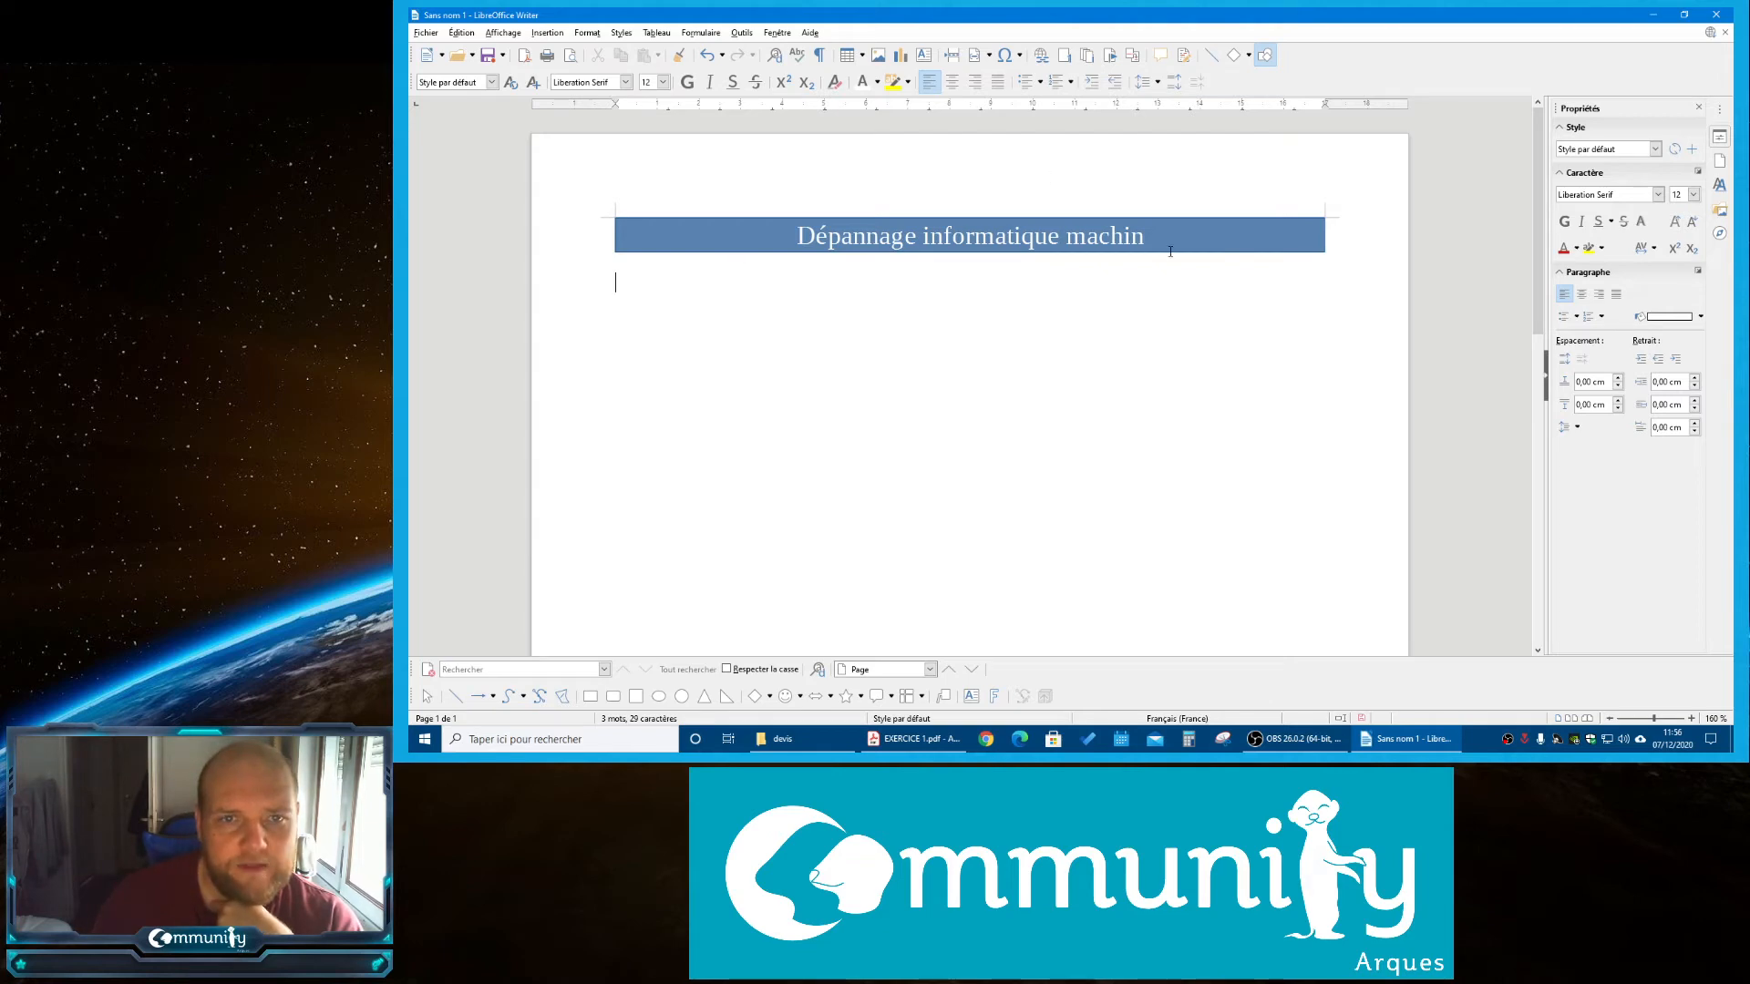
# Consult the model quote in EXERCICE 1.pdf and enter a placeholder company street, postcode and town on two lines below the title banner in Writer
pyautogui.click(936, 751)
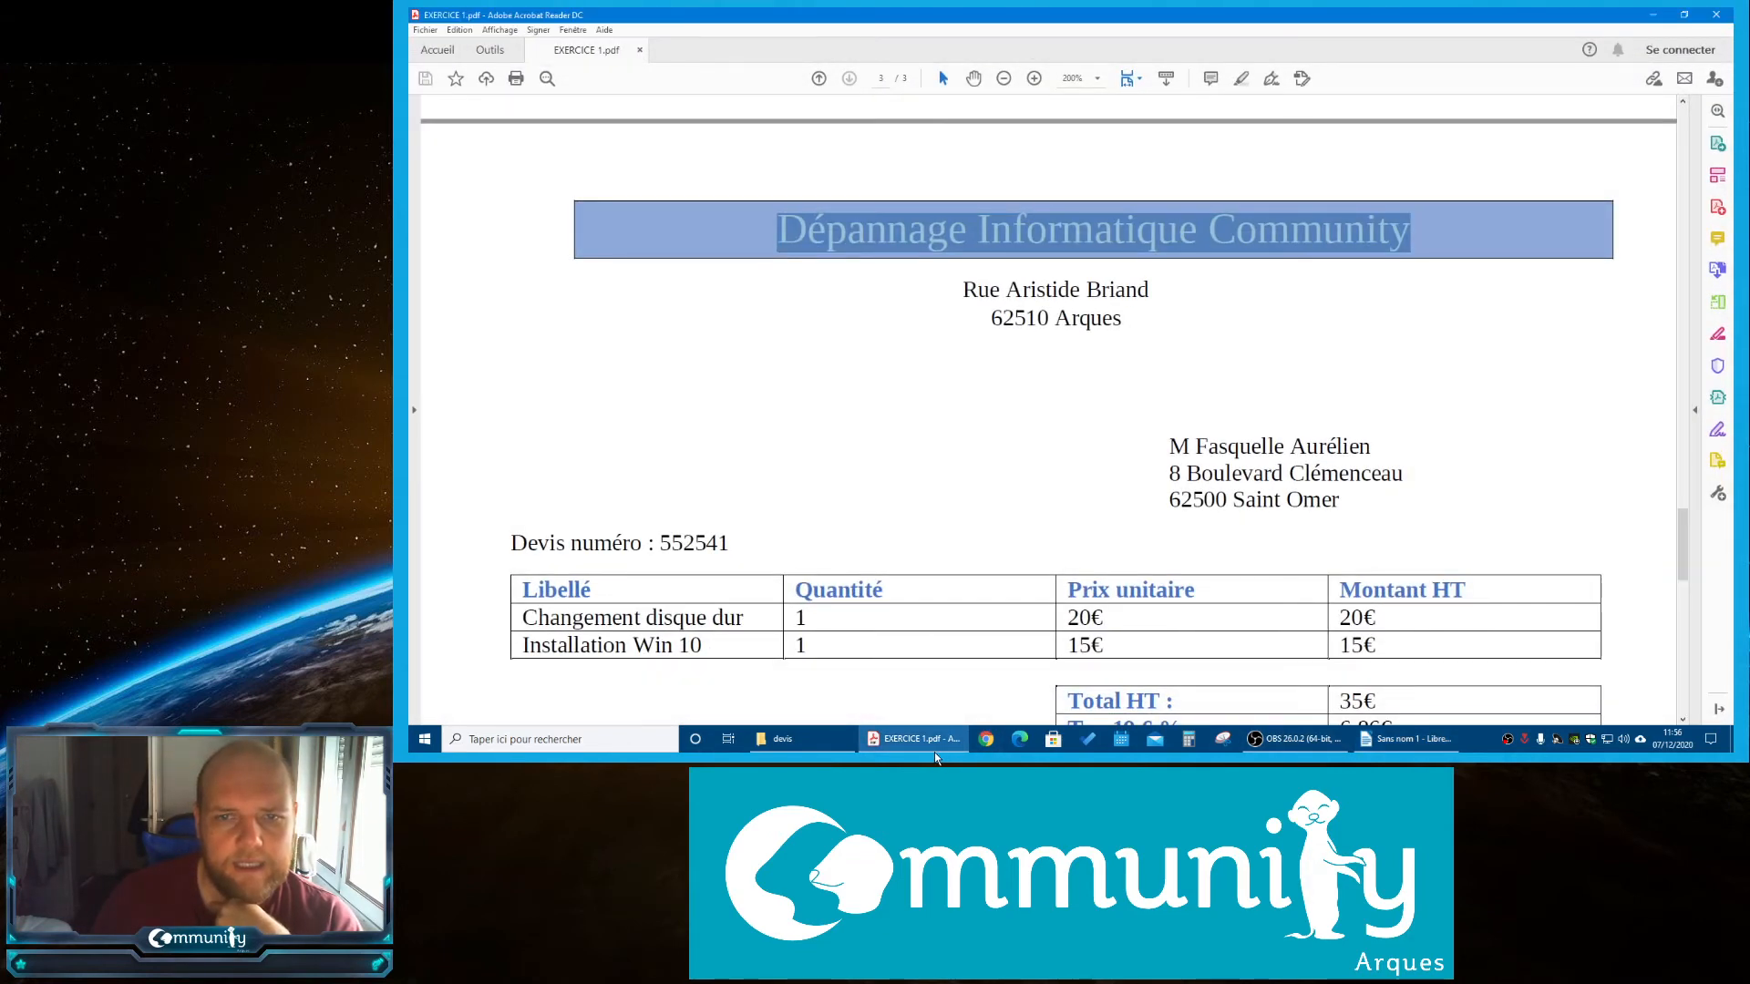
pyautogui.click(935, 754)
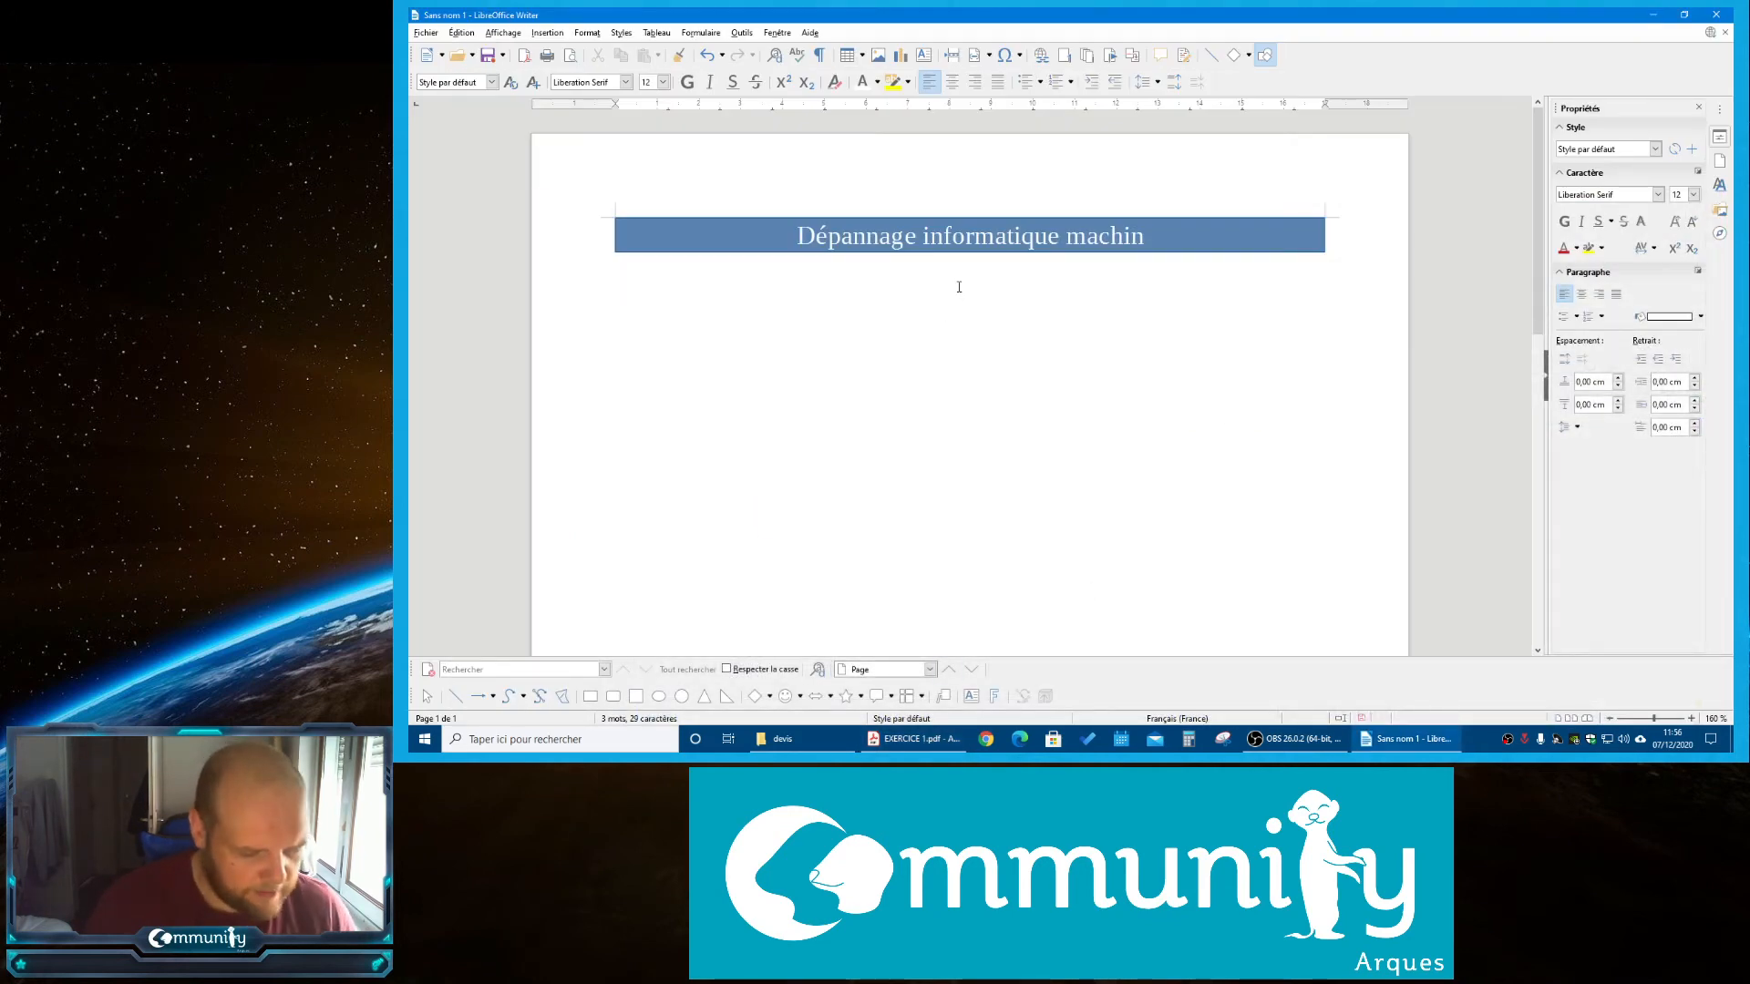
pyautogui.write('Rue')
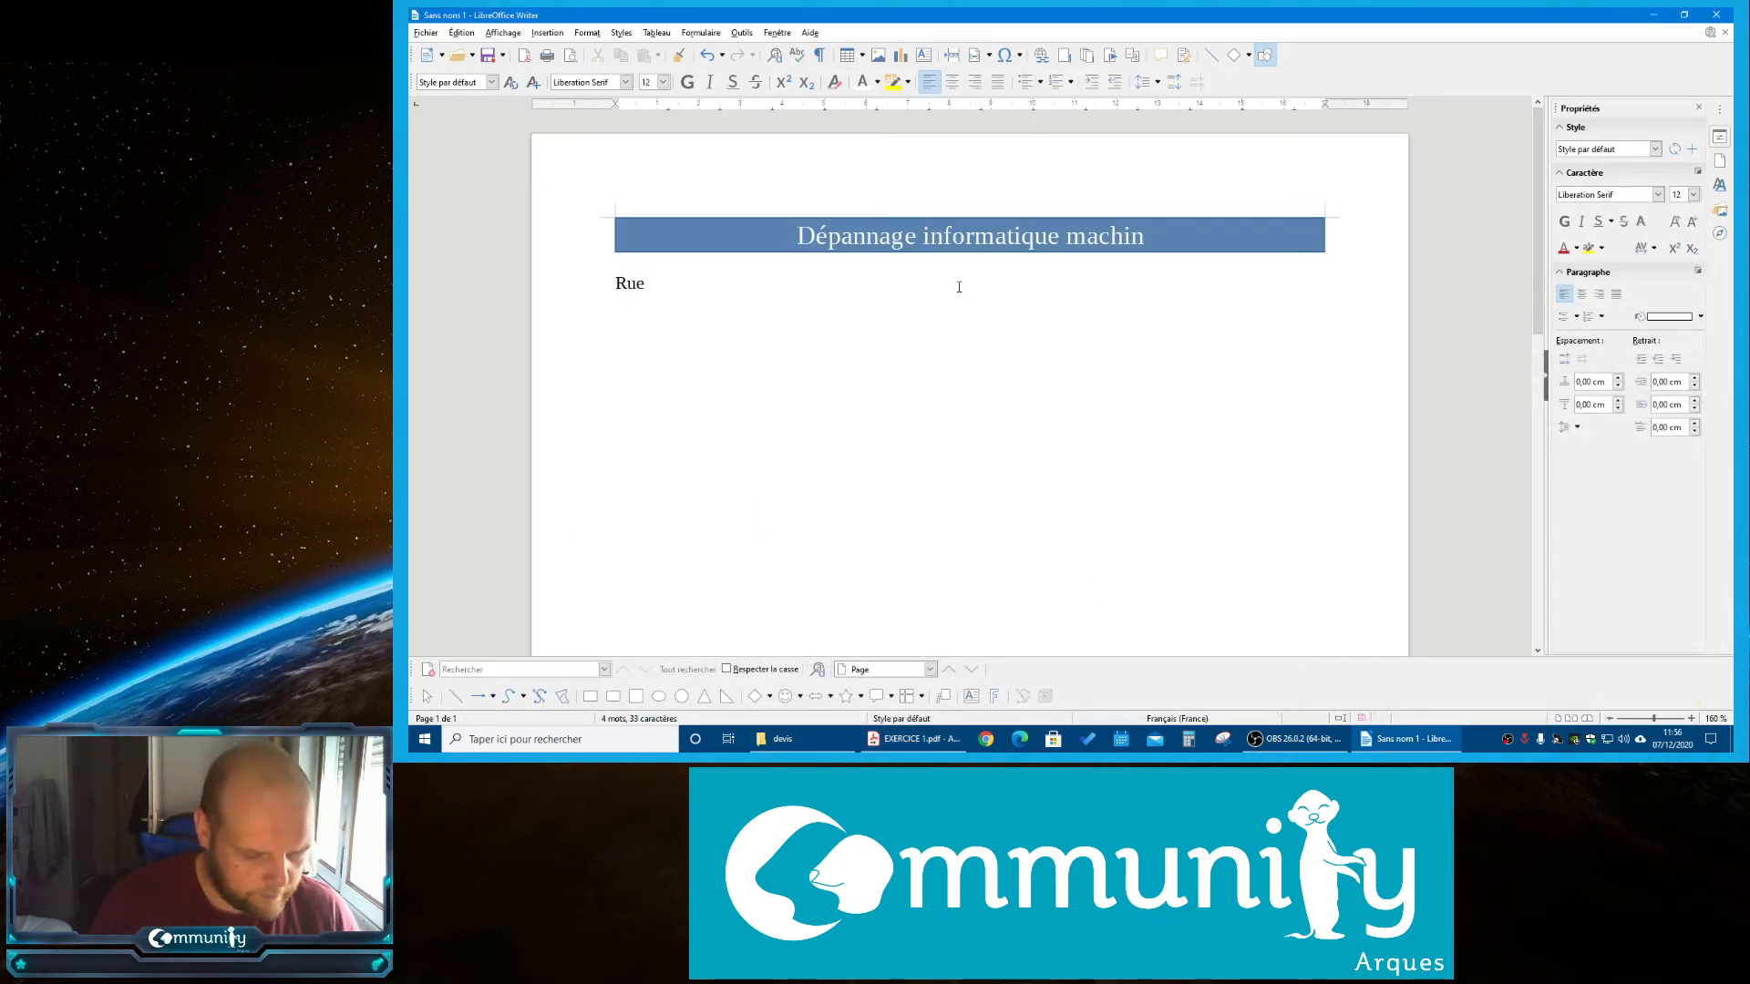
pyautogui.write(' truc ')
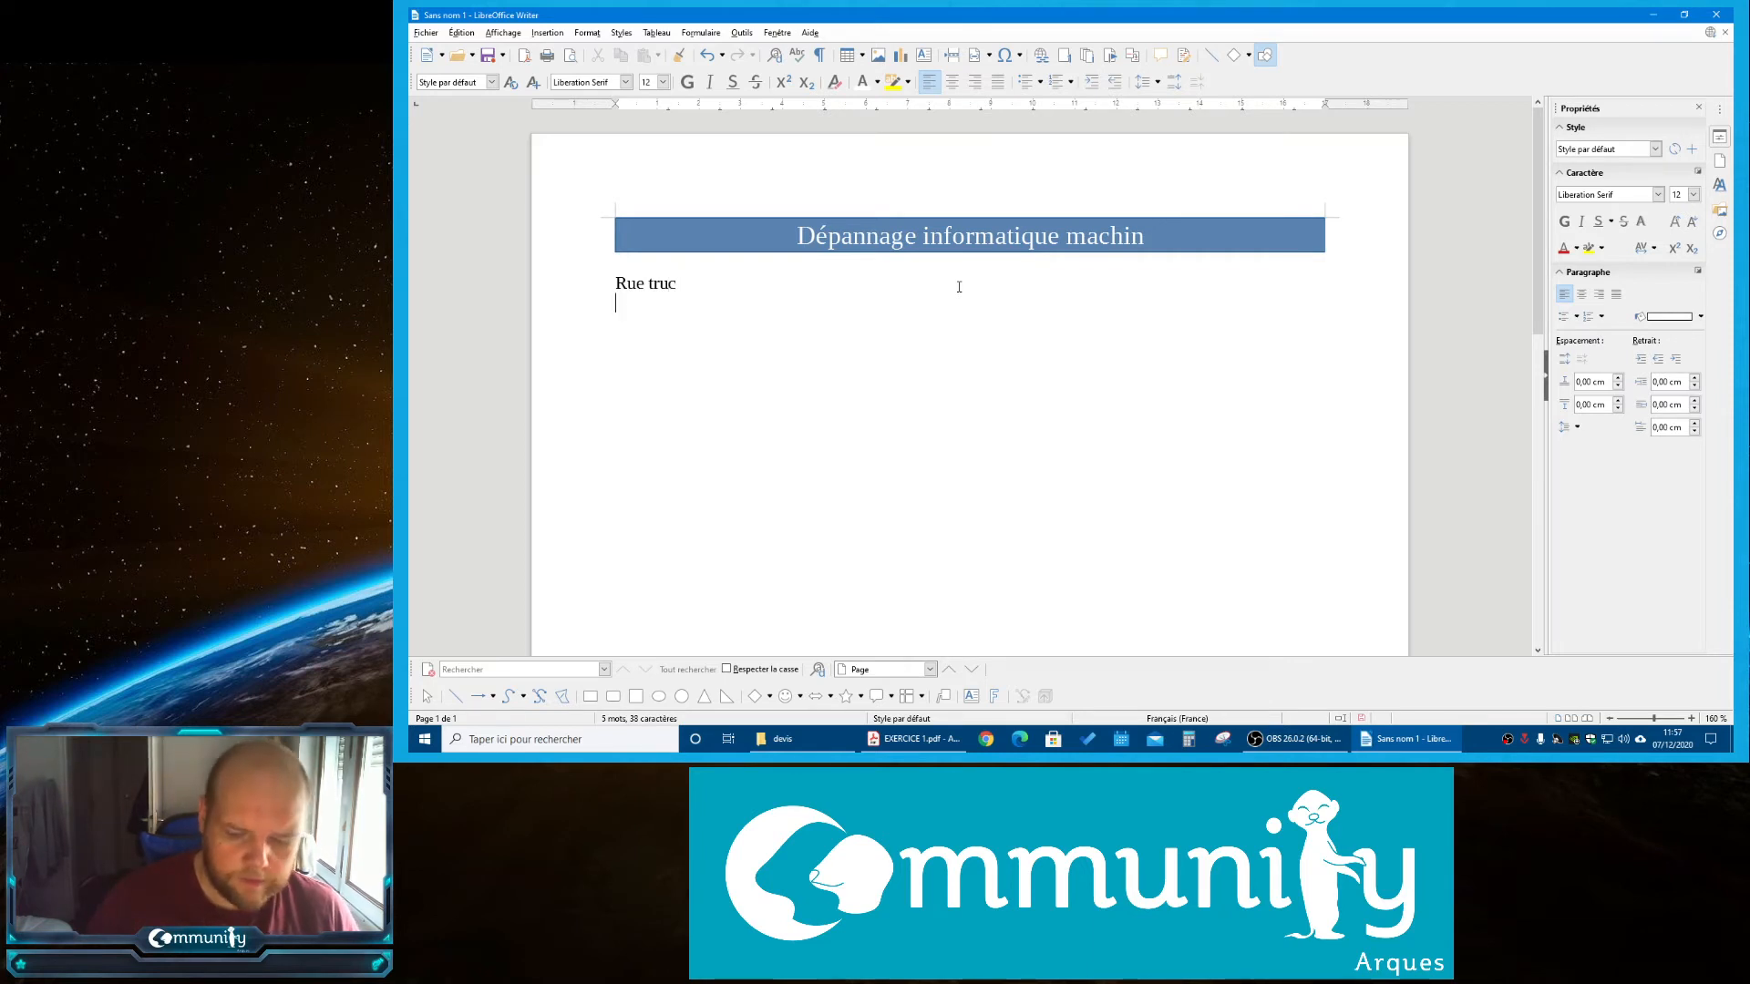
pyautogui.write('62')
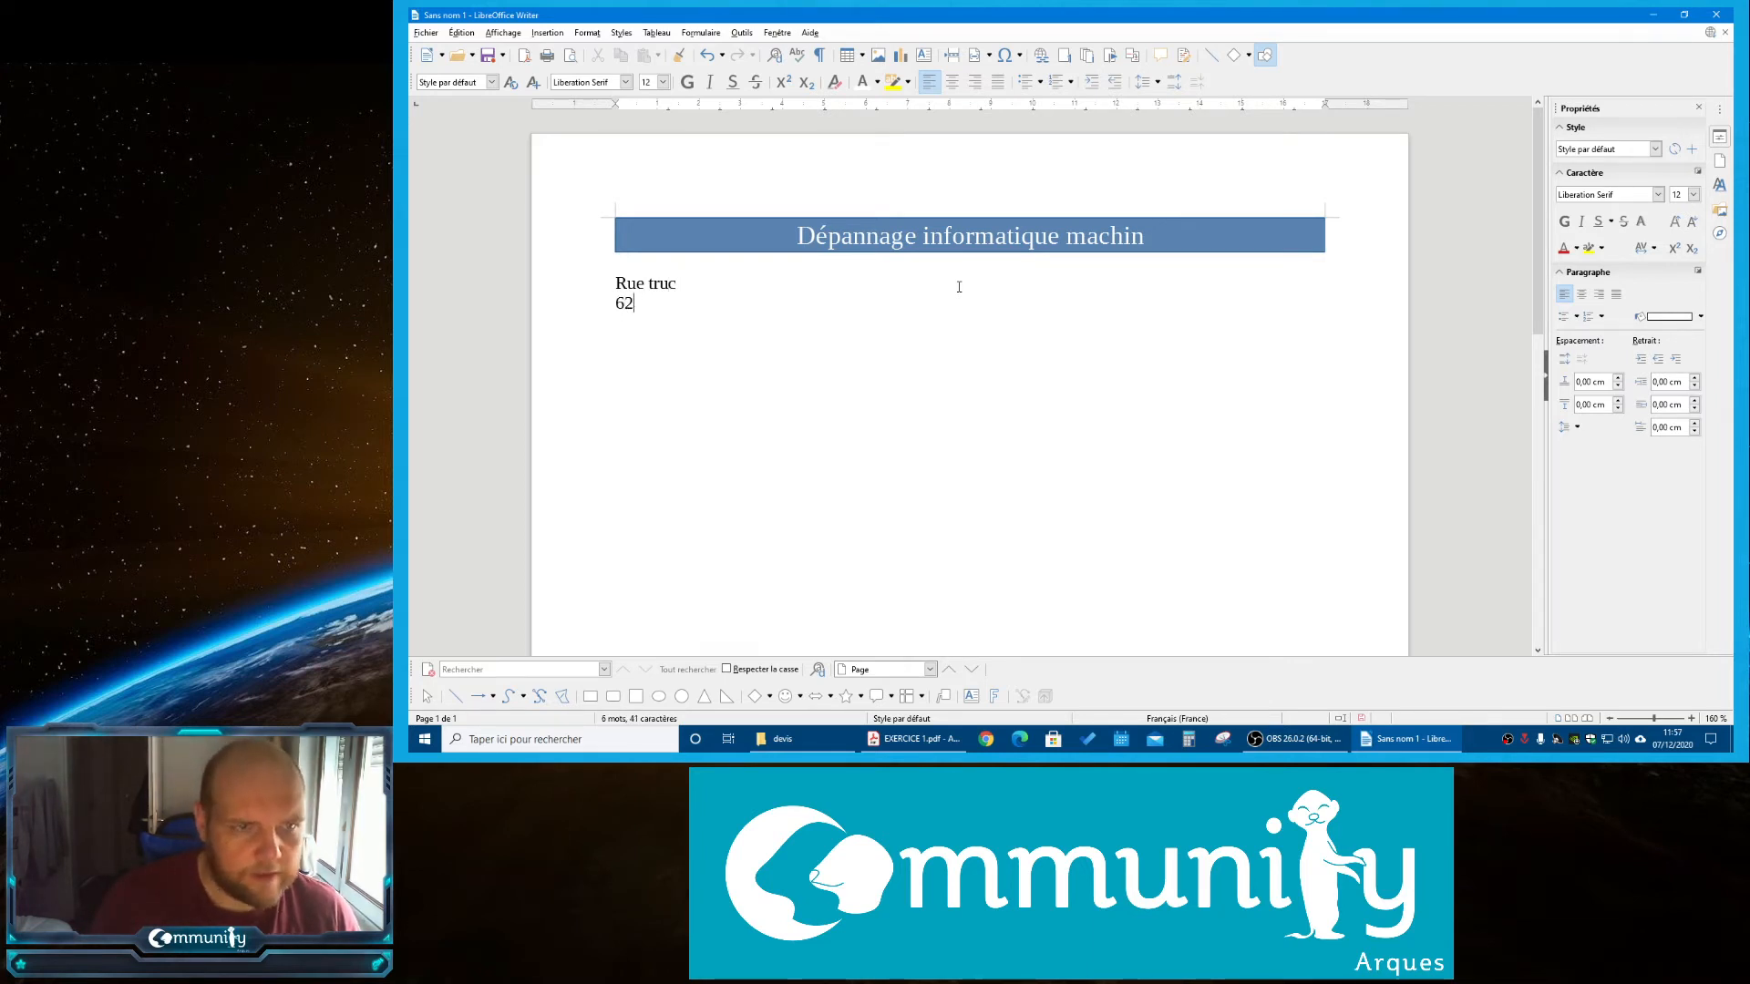
pyautogui.write('5000 B')
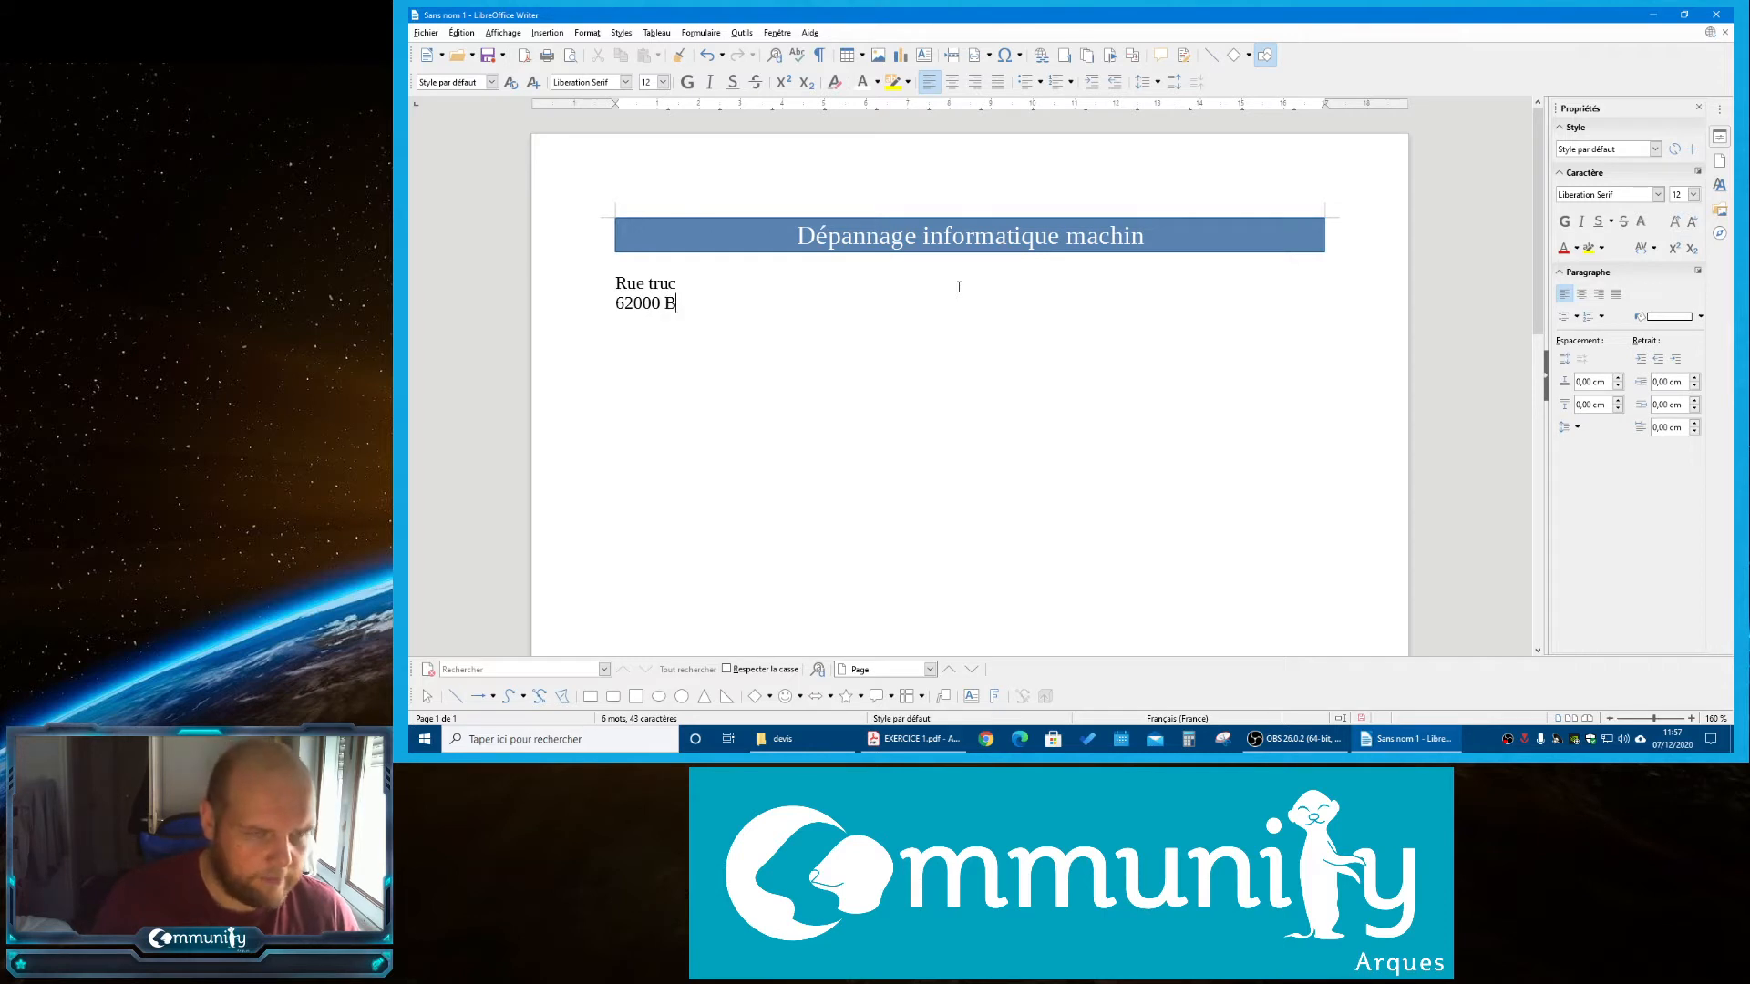
pyautogui.write('eth')
pyautogui.press('BackSpace')
pyautogui.press('BackSpace')
pyautogui.press('BackSpace')
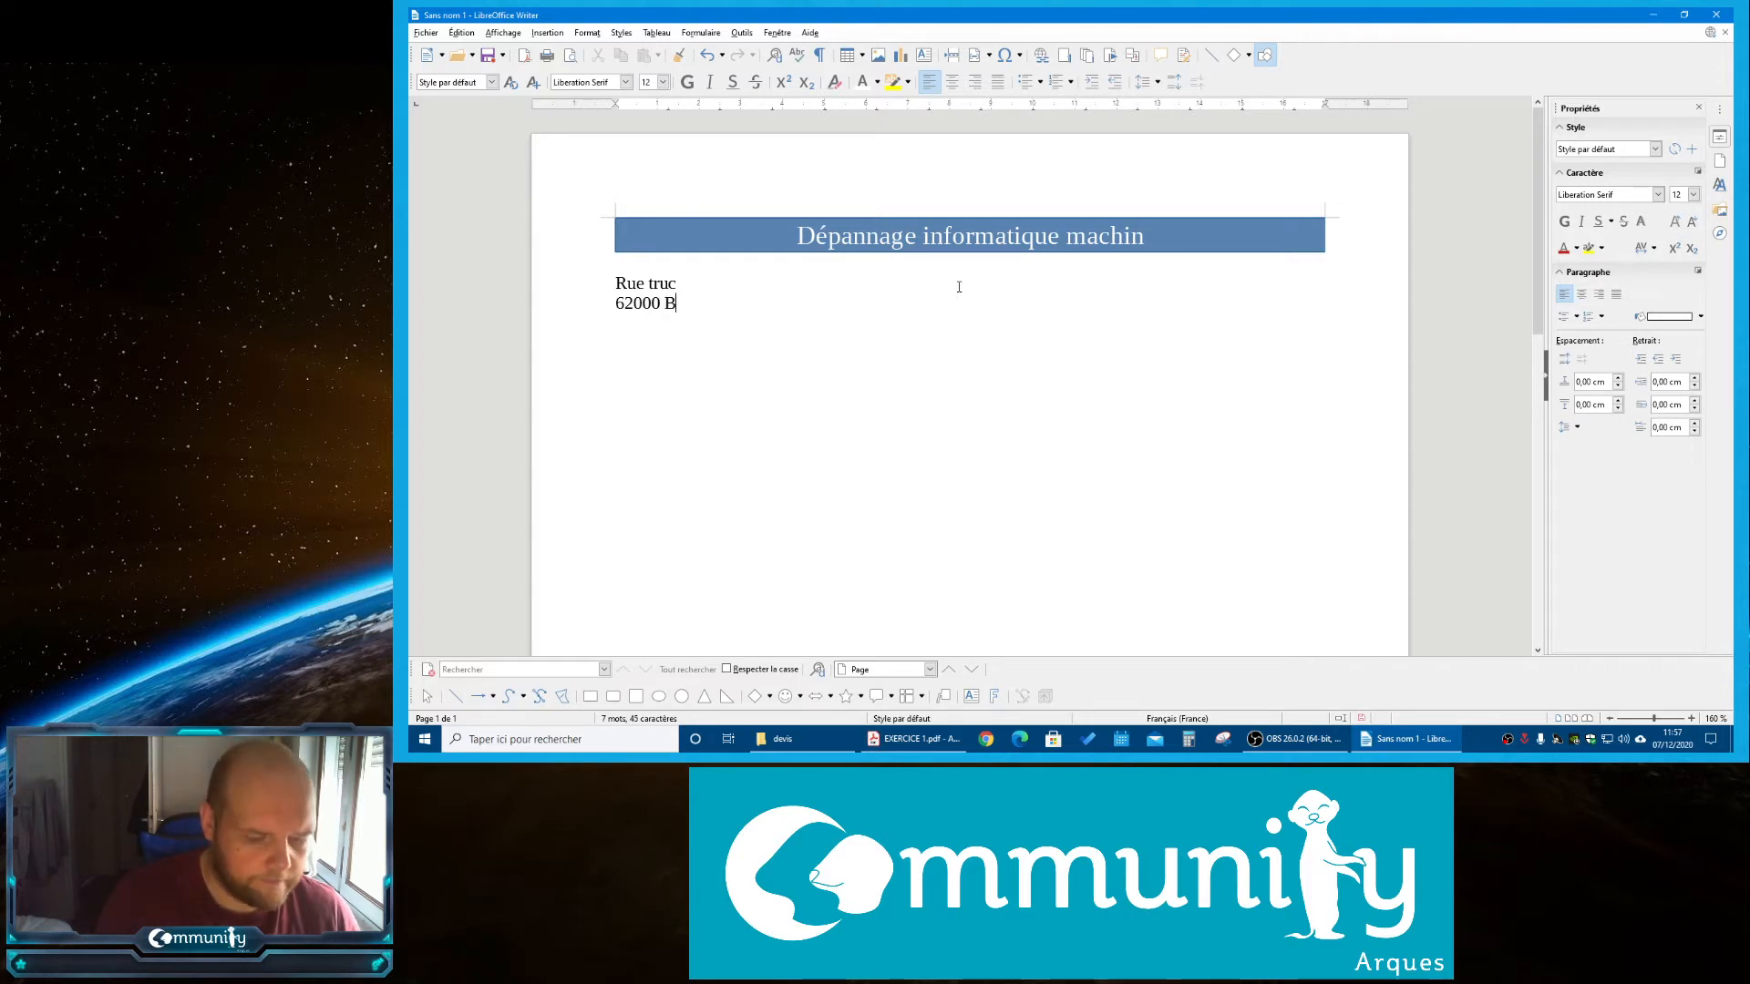
pyautogui.write('idule')
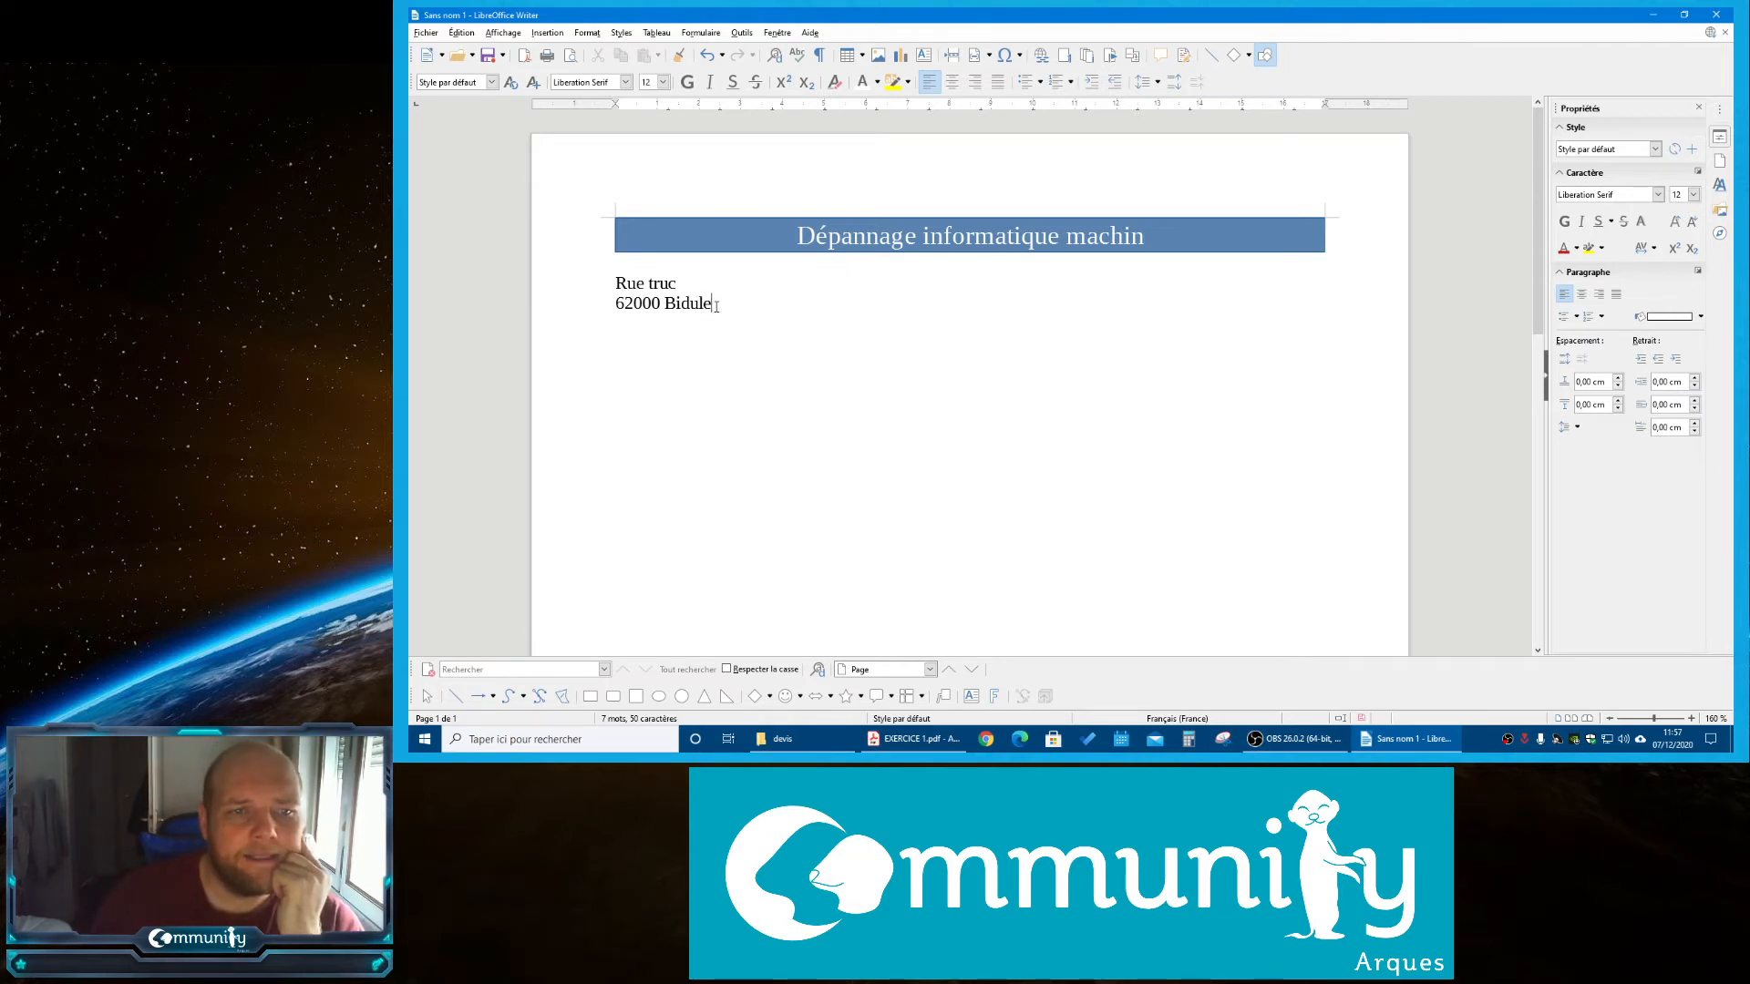
# Centre the two company address lines below the title banner
pyautogui.moveTo(713, 304); pyautogui.dragTo(615, 284)
pyautogui.click(952, 82)
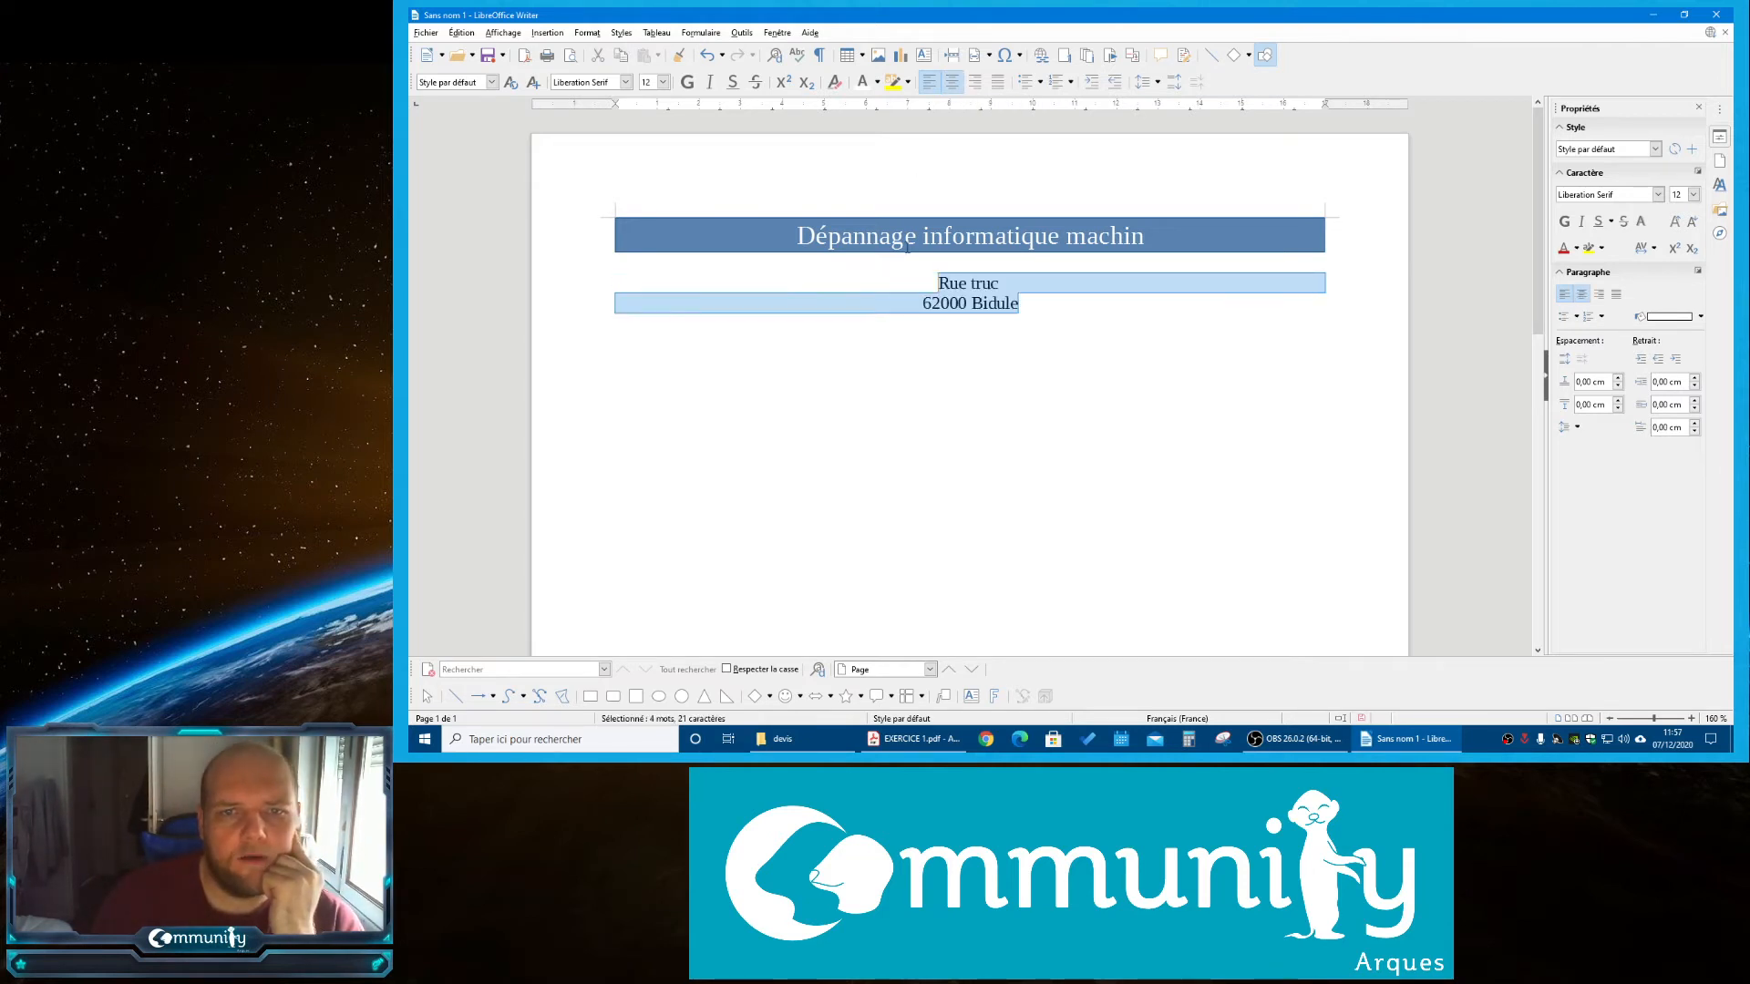
pyautogui.click(1082, 344)
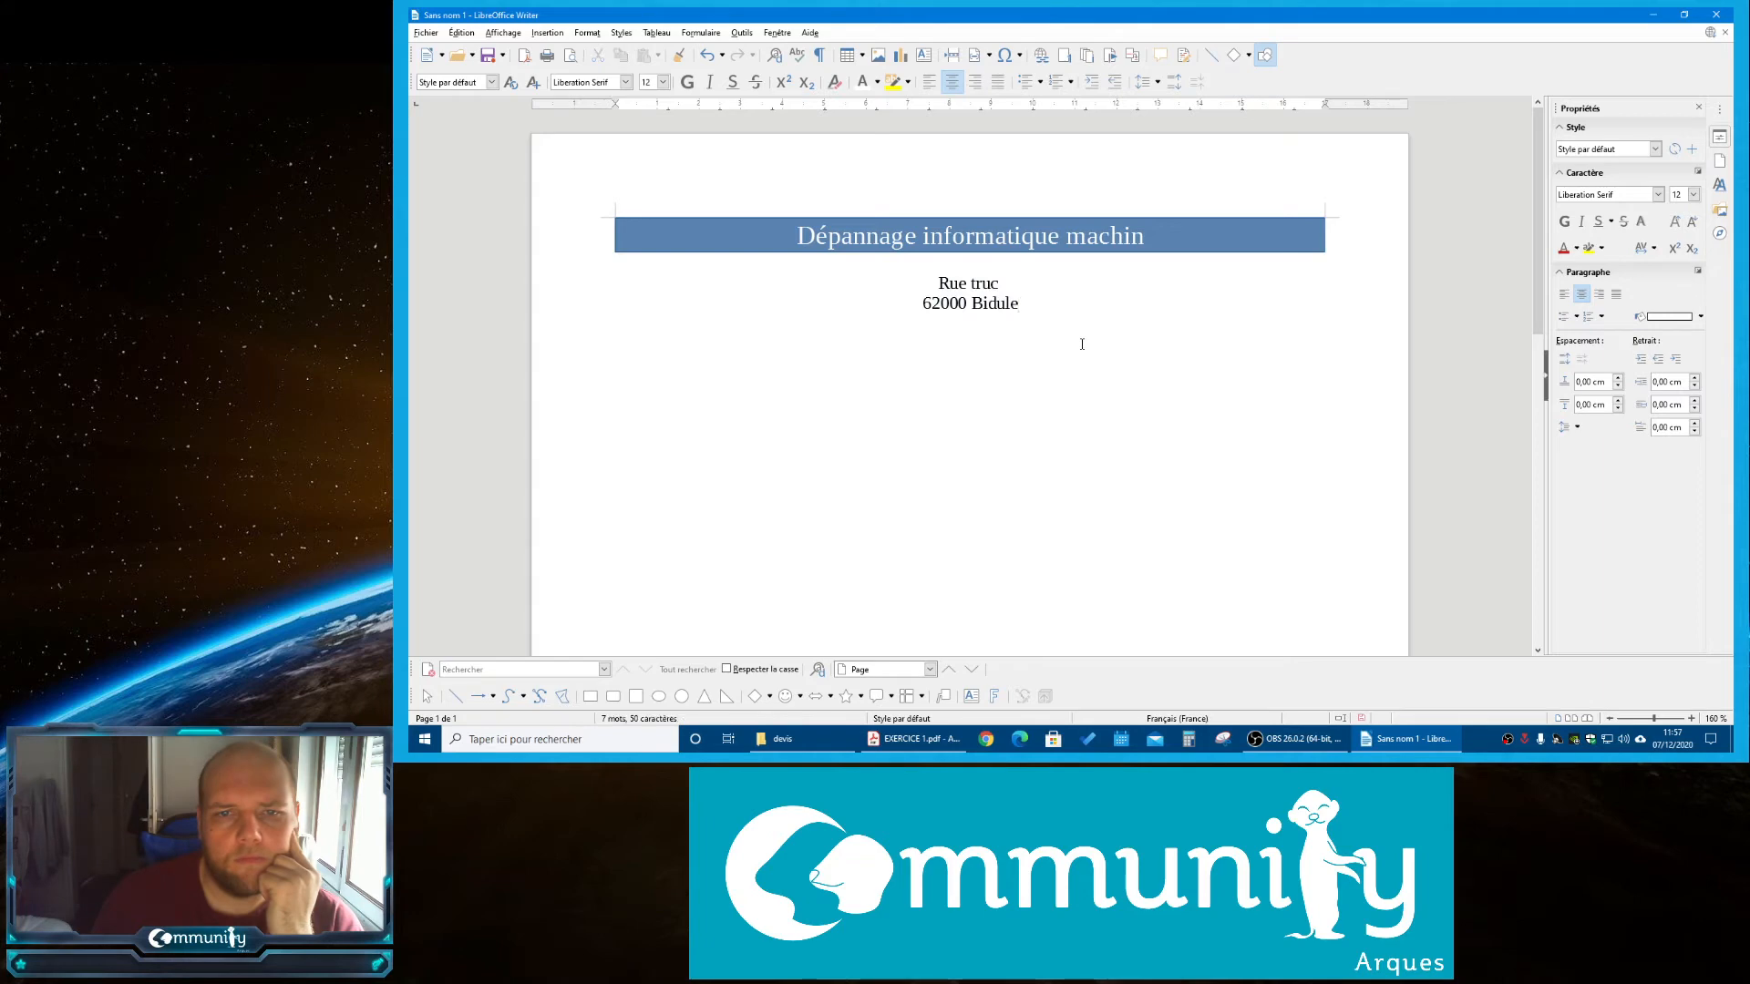
# Try removing the blank line between the title banner and the company address
pyautogui.click(930, 282)
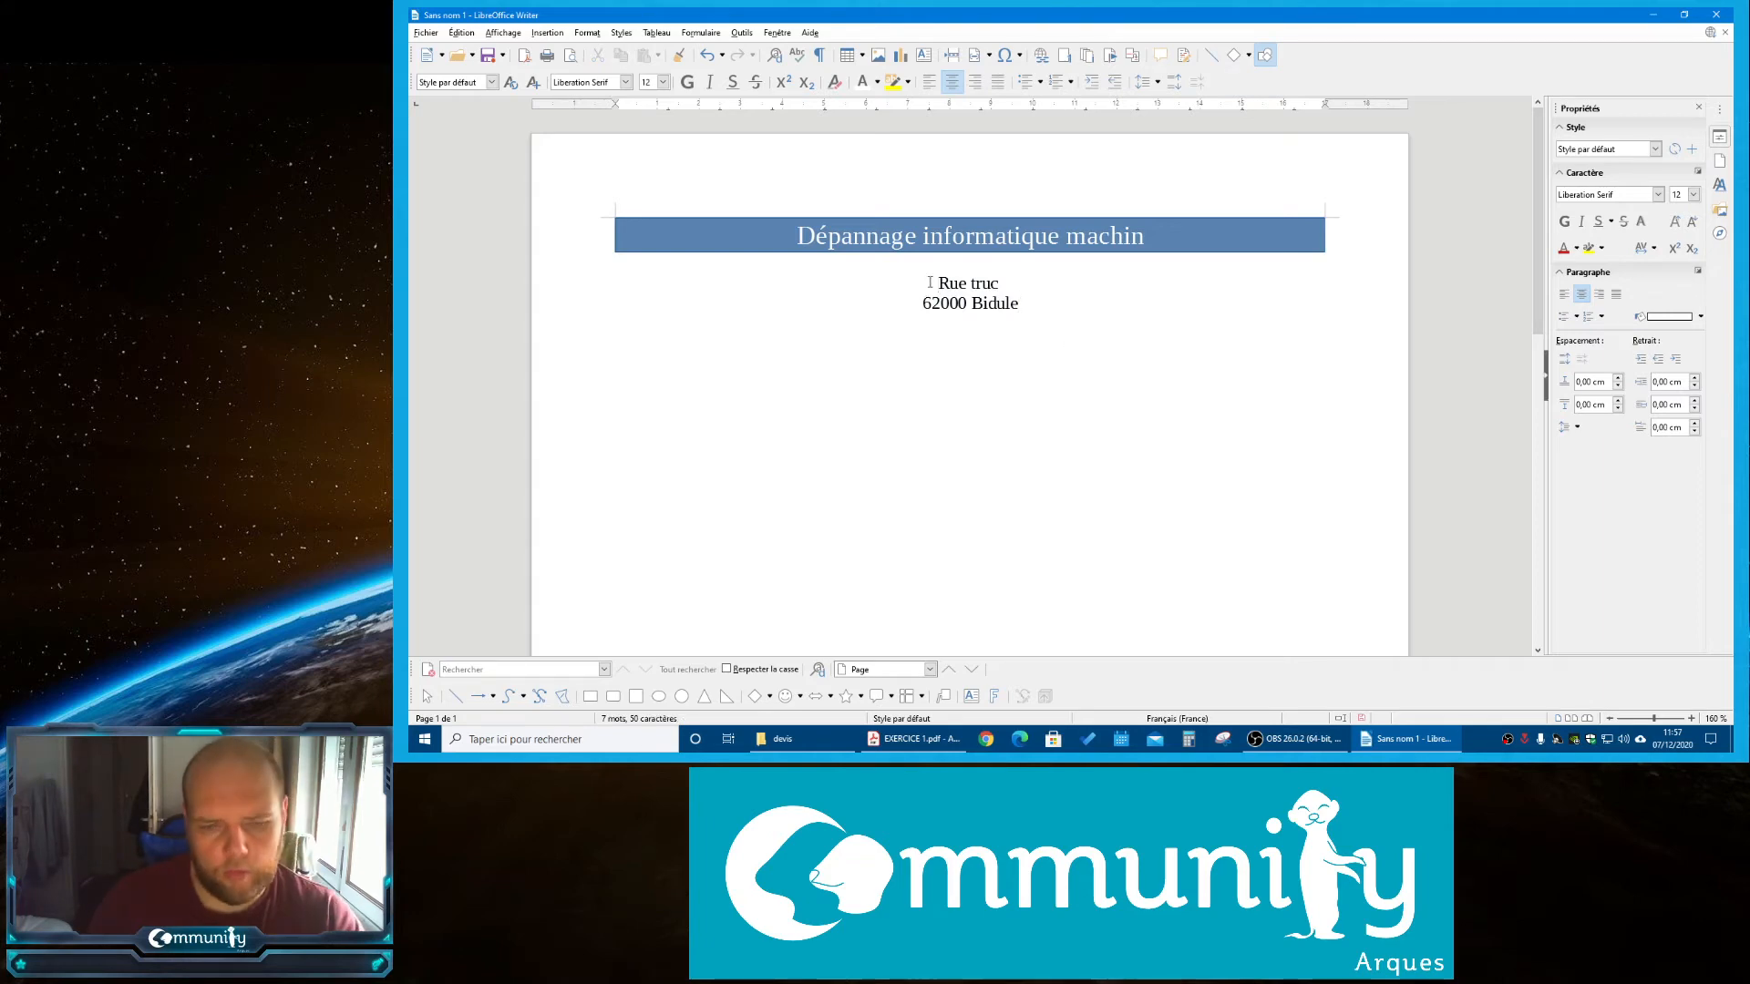
pyautogui.press('BackSpace')
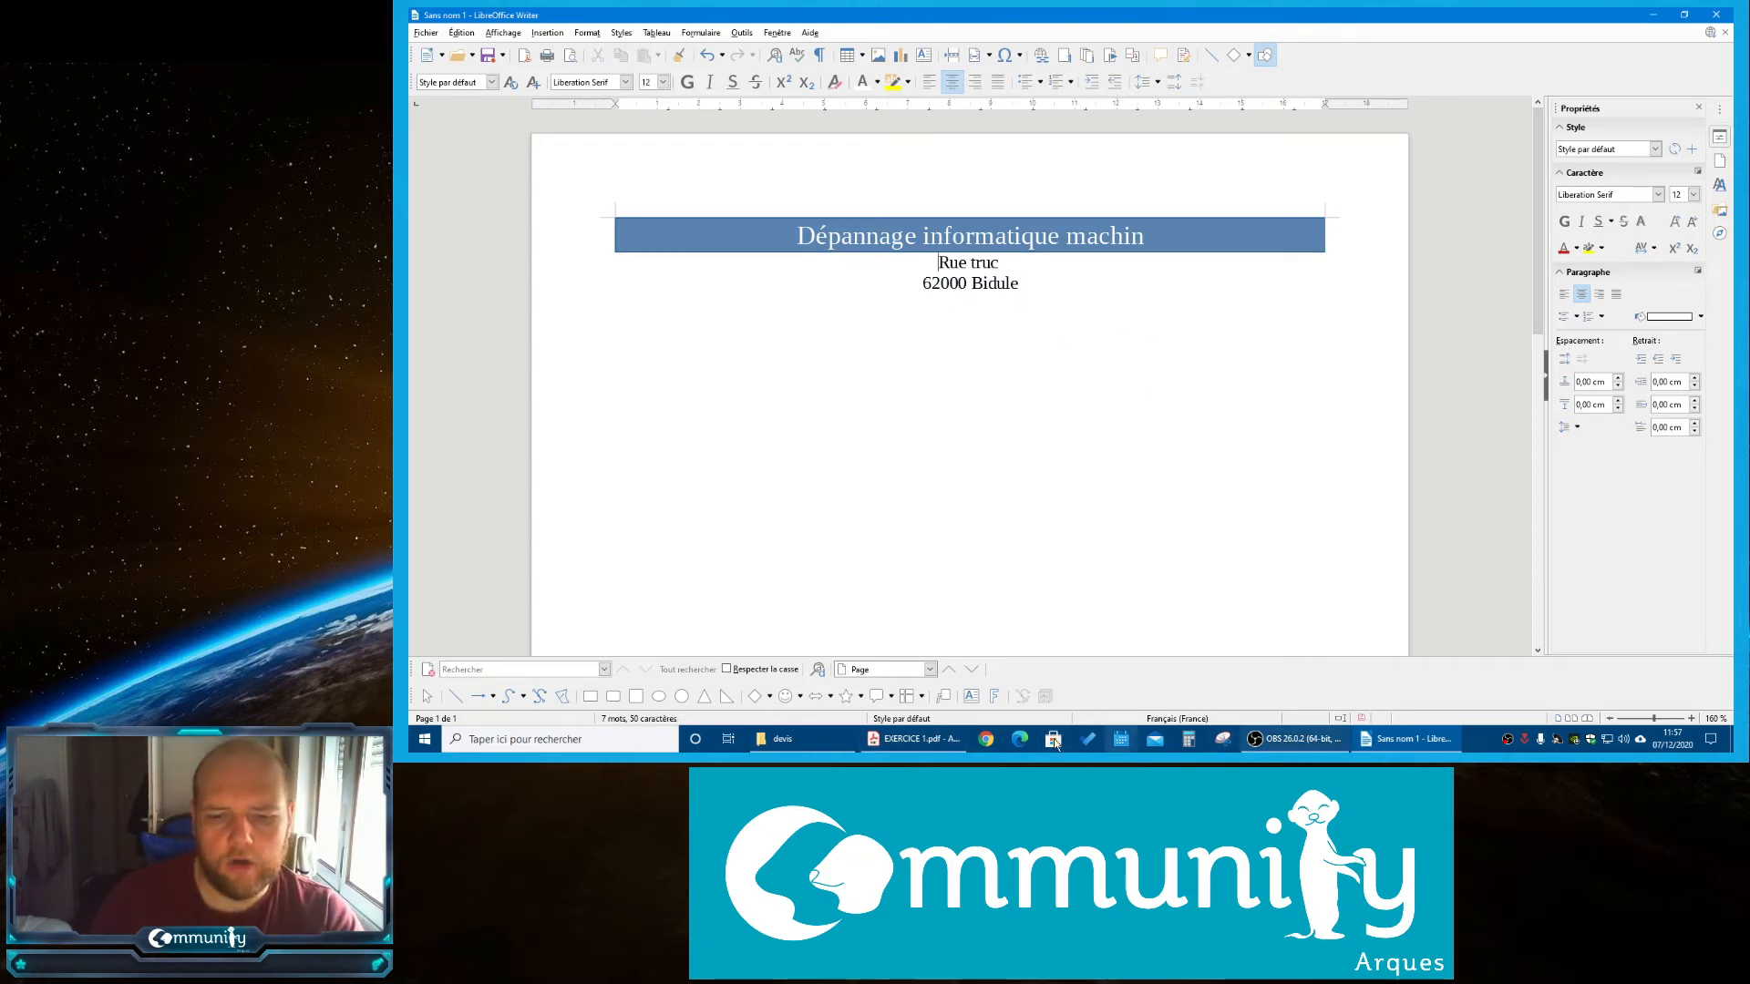
pyautogui.click(914, 739)
pyautogui.click(962, 738)
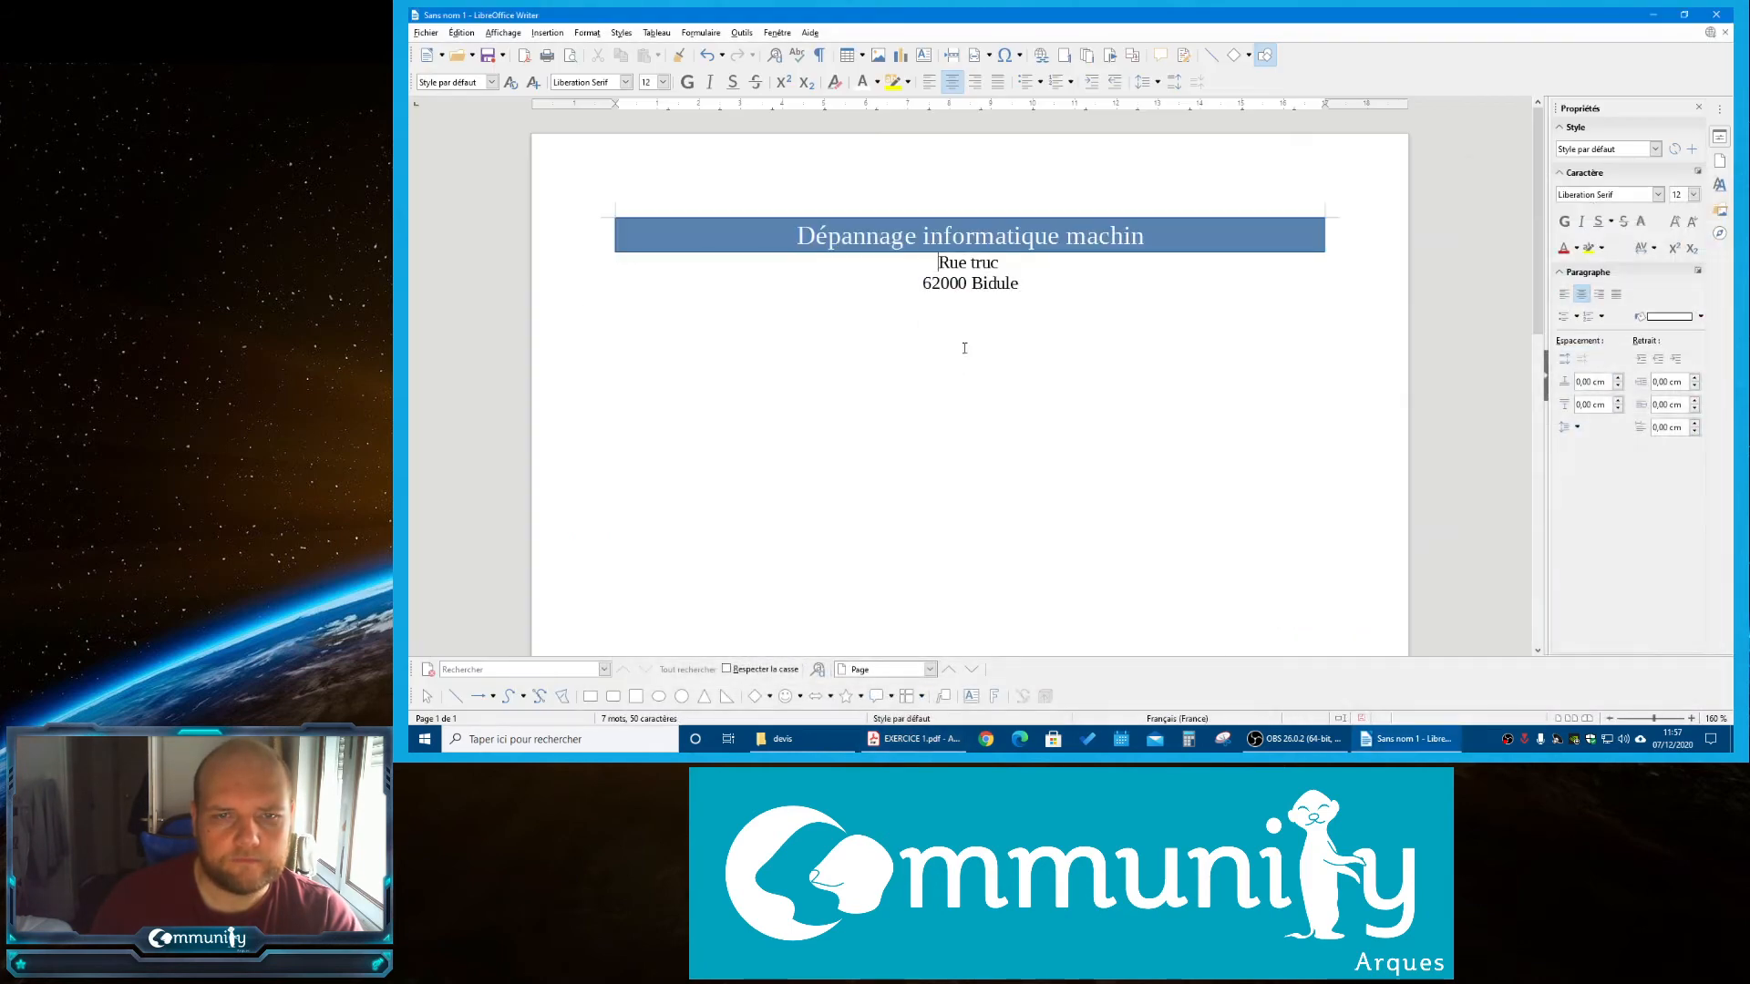
# Consult the client block in EXERCICE 1.pdf and enter the client's name, street, postcode and town on three lines below the company address in Writer
pyautogui.click(916, 739)
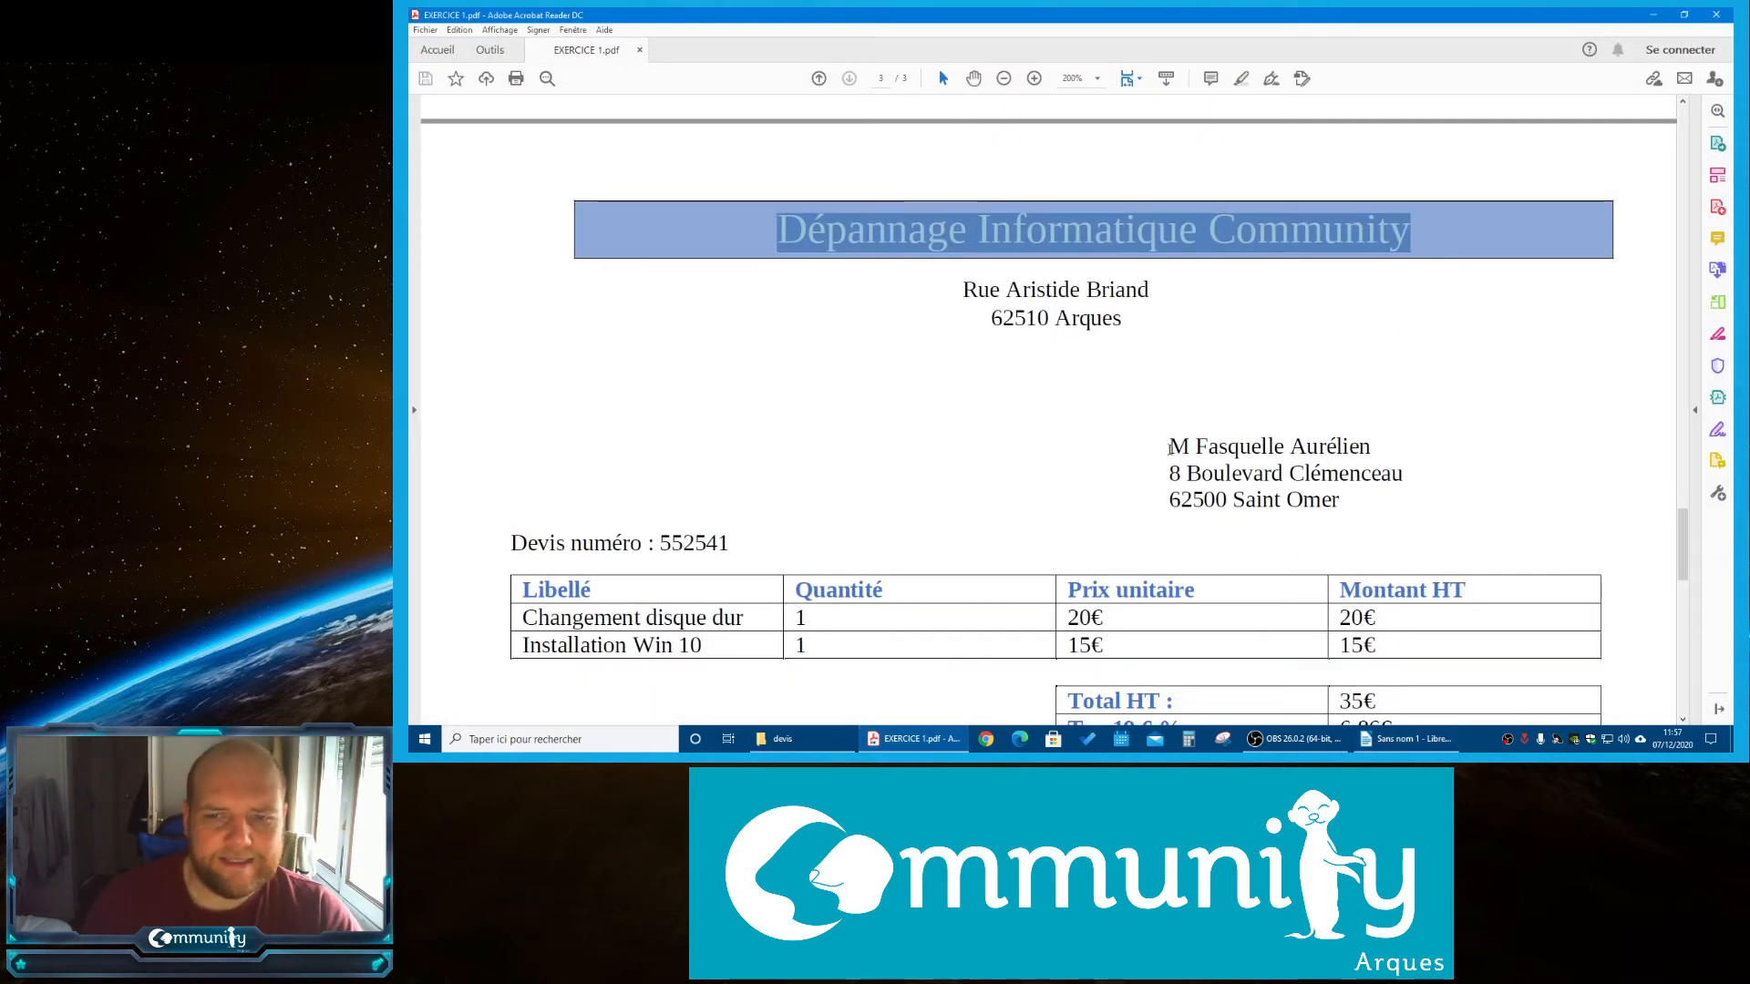
pyautogui.moveTo(1169, 445)
pyautogui.mouseDown()
pyautogui.moveTo(1391, 467)
pyautogui.moveTo(1394, 497)
pyautogui.moveTo(1341, 505)
pyautogui.moveTo(1154, 458)
pyautogui.mouseUp()
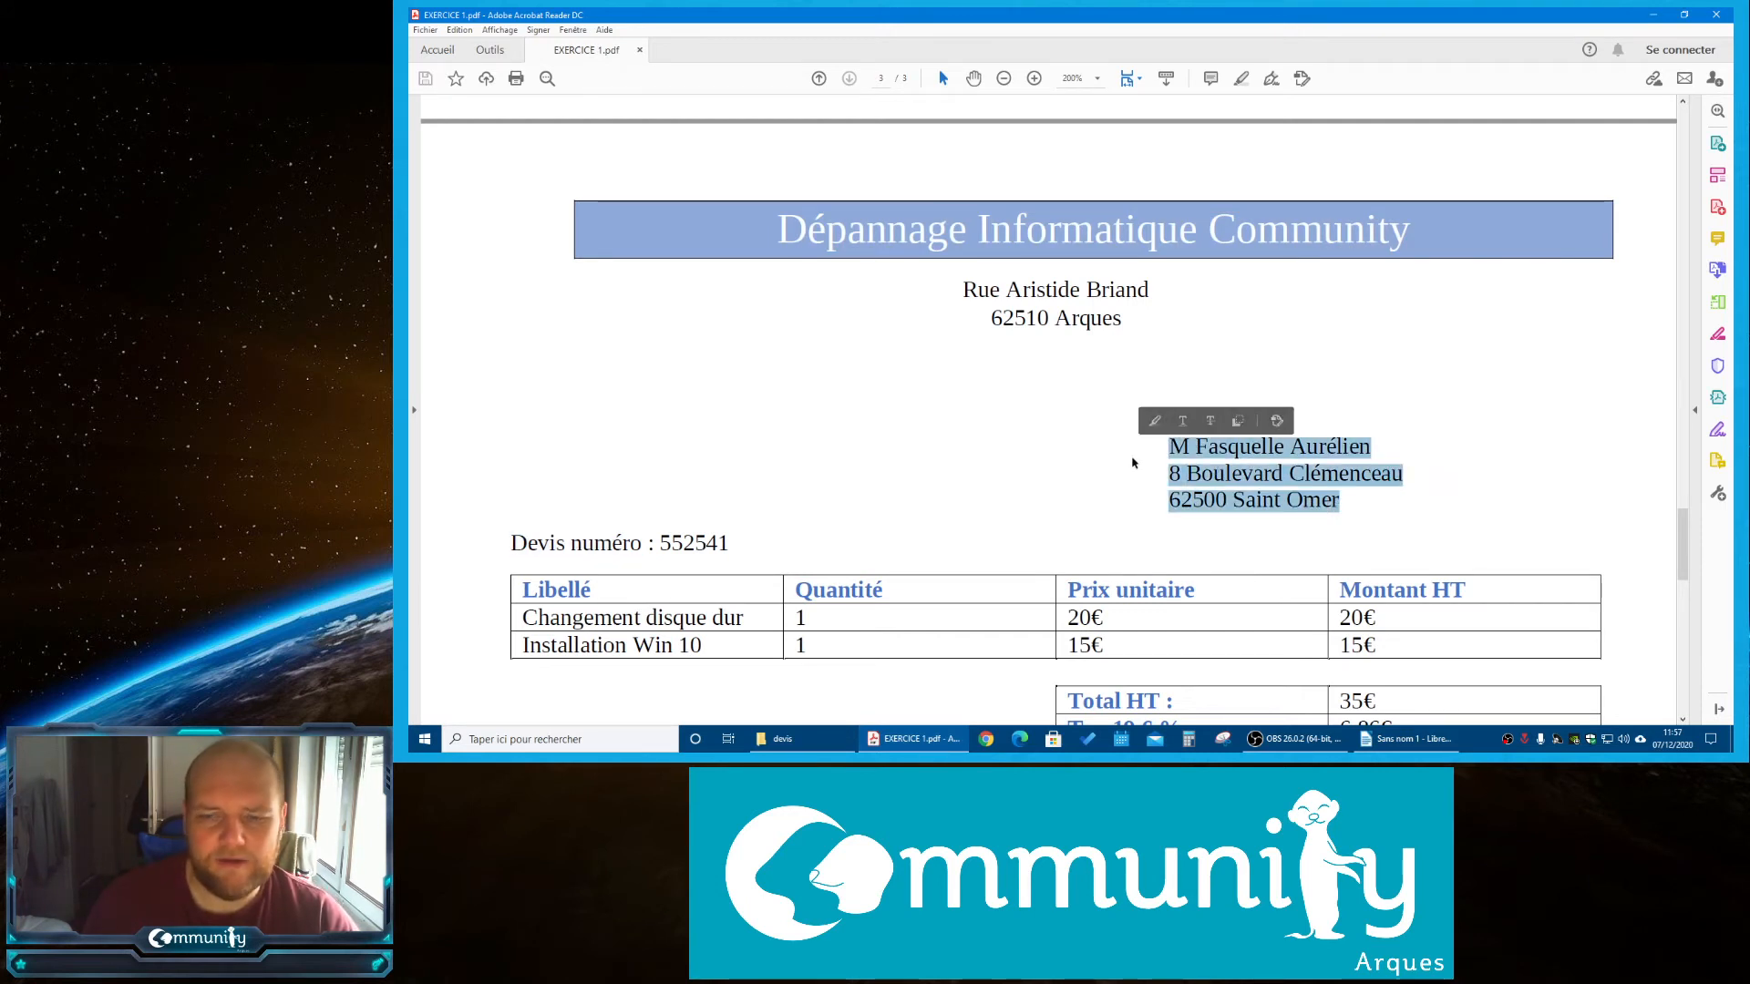
pyautogui.click(782, 739)
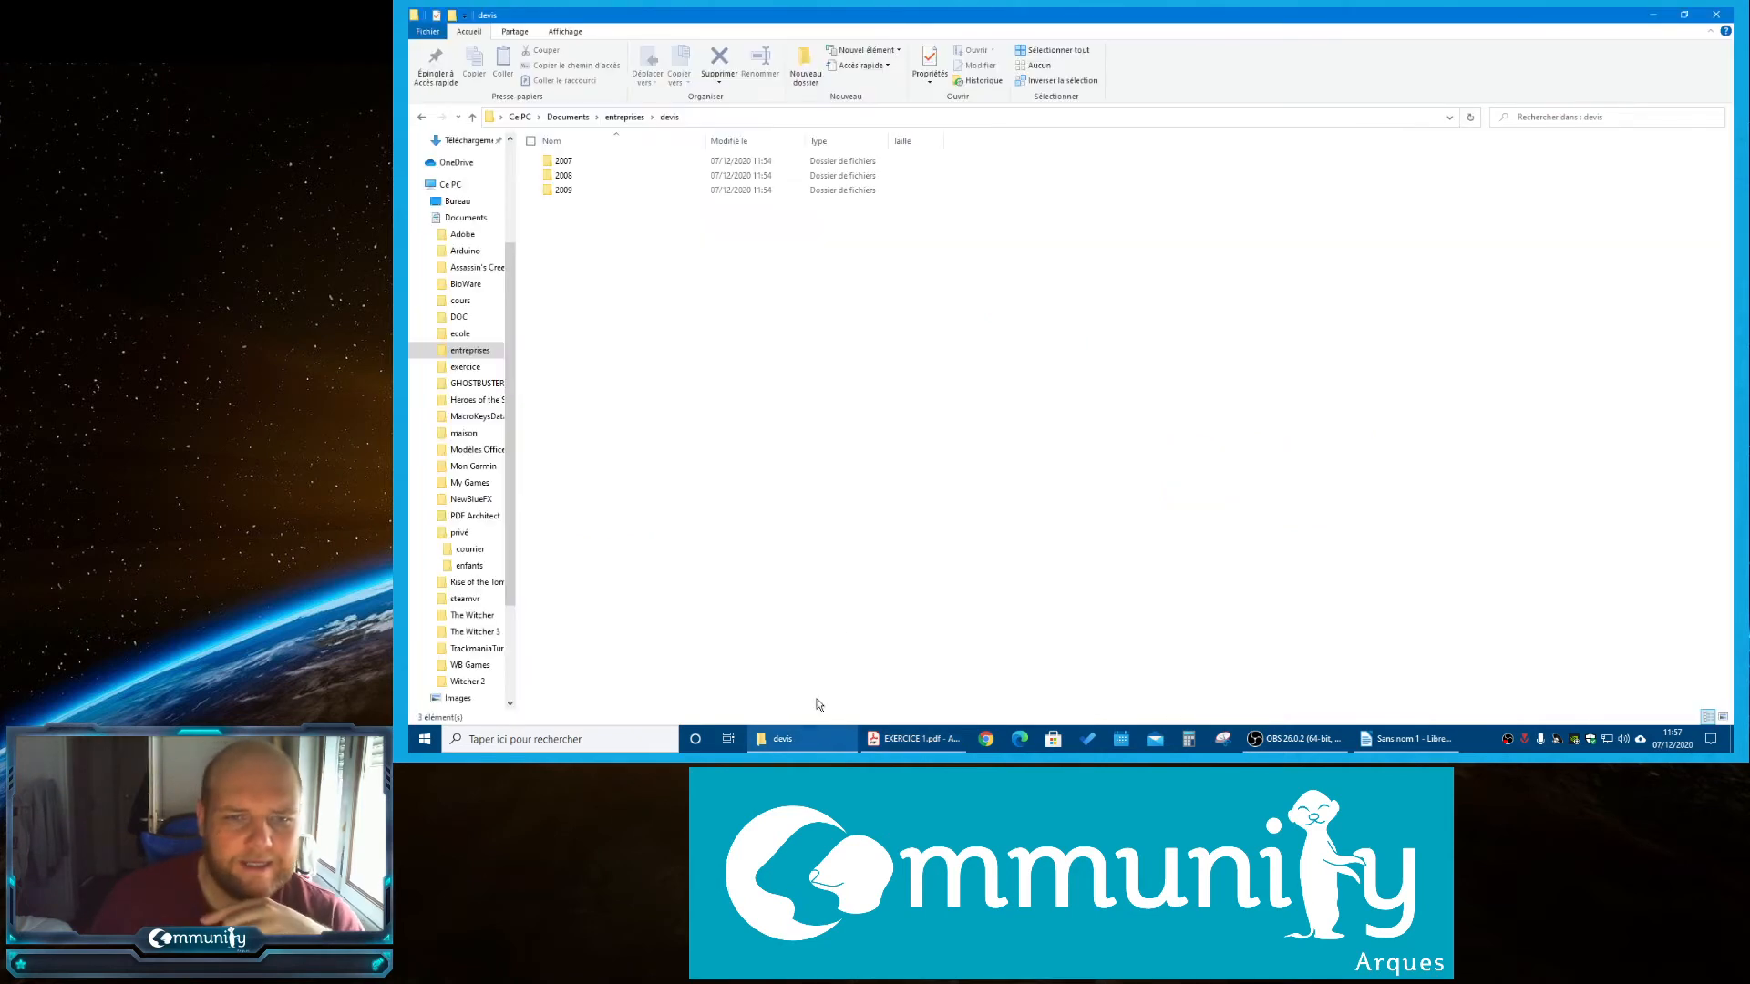
pyautogui.click(907, 739)
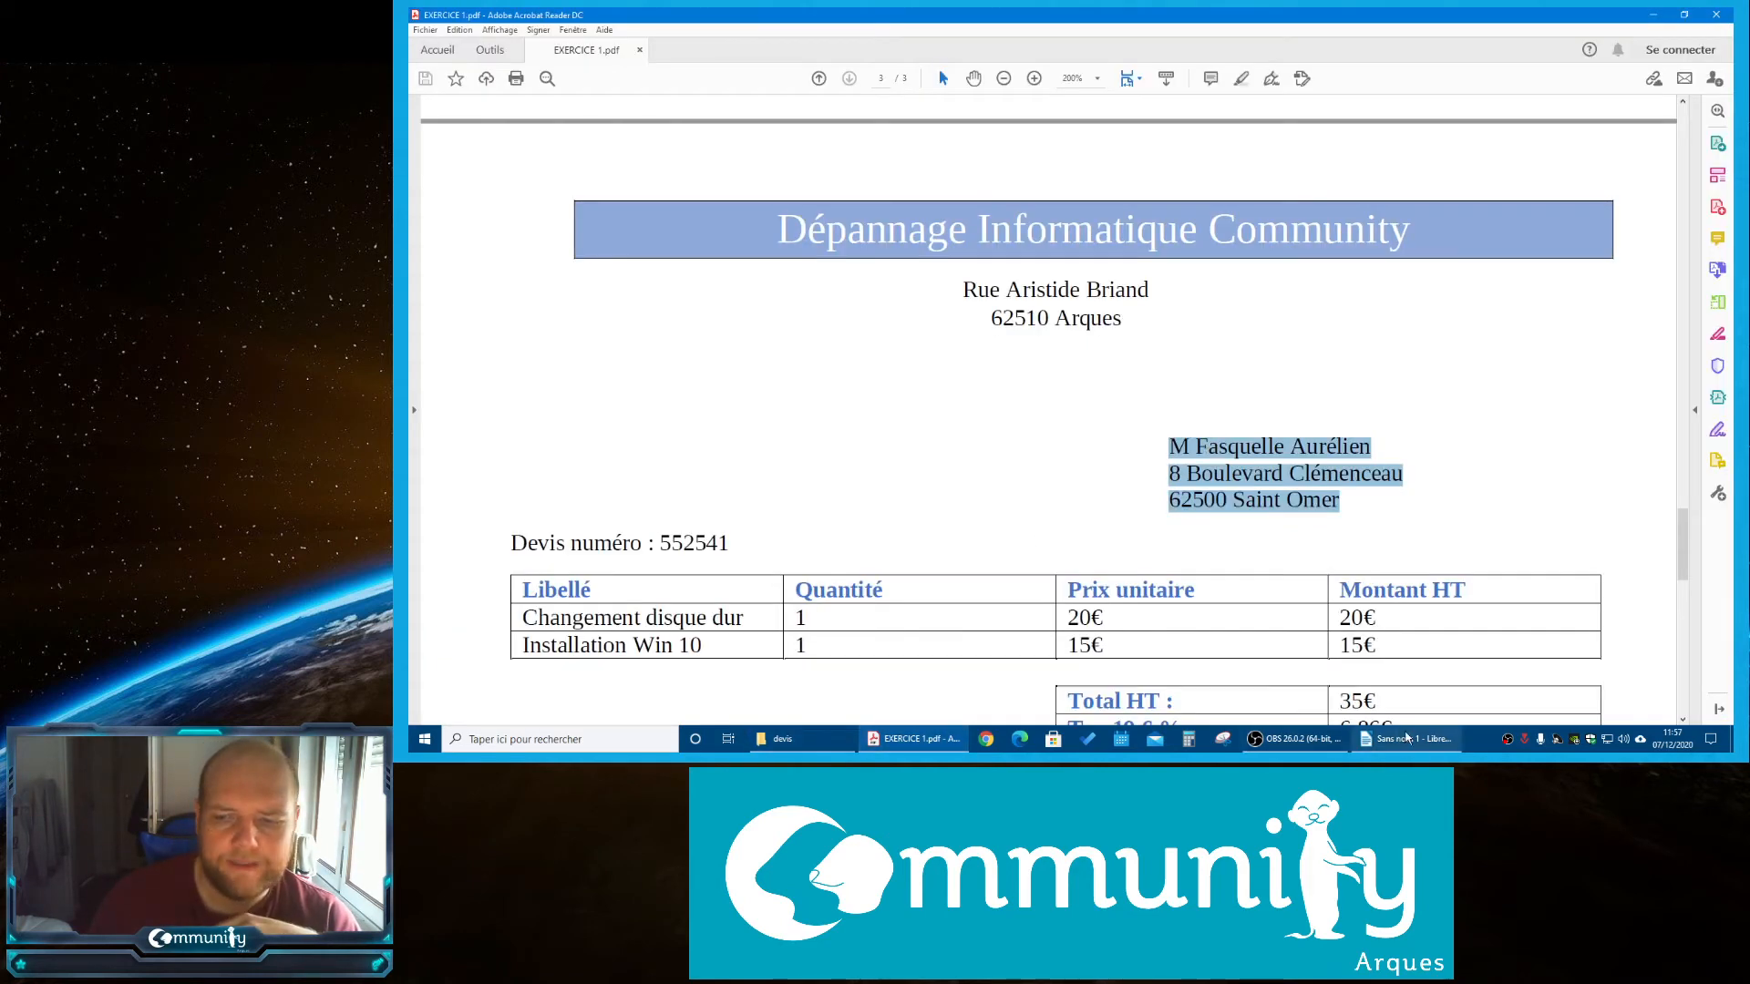
pyautogui.click(1408, 739)
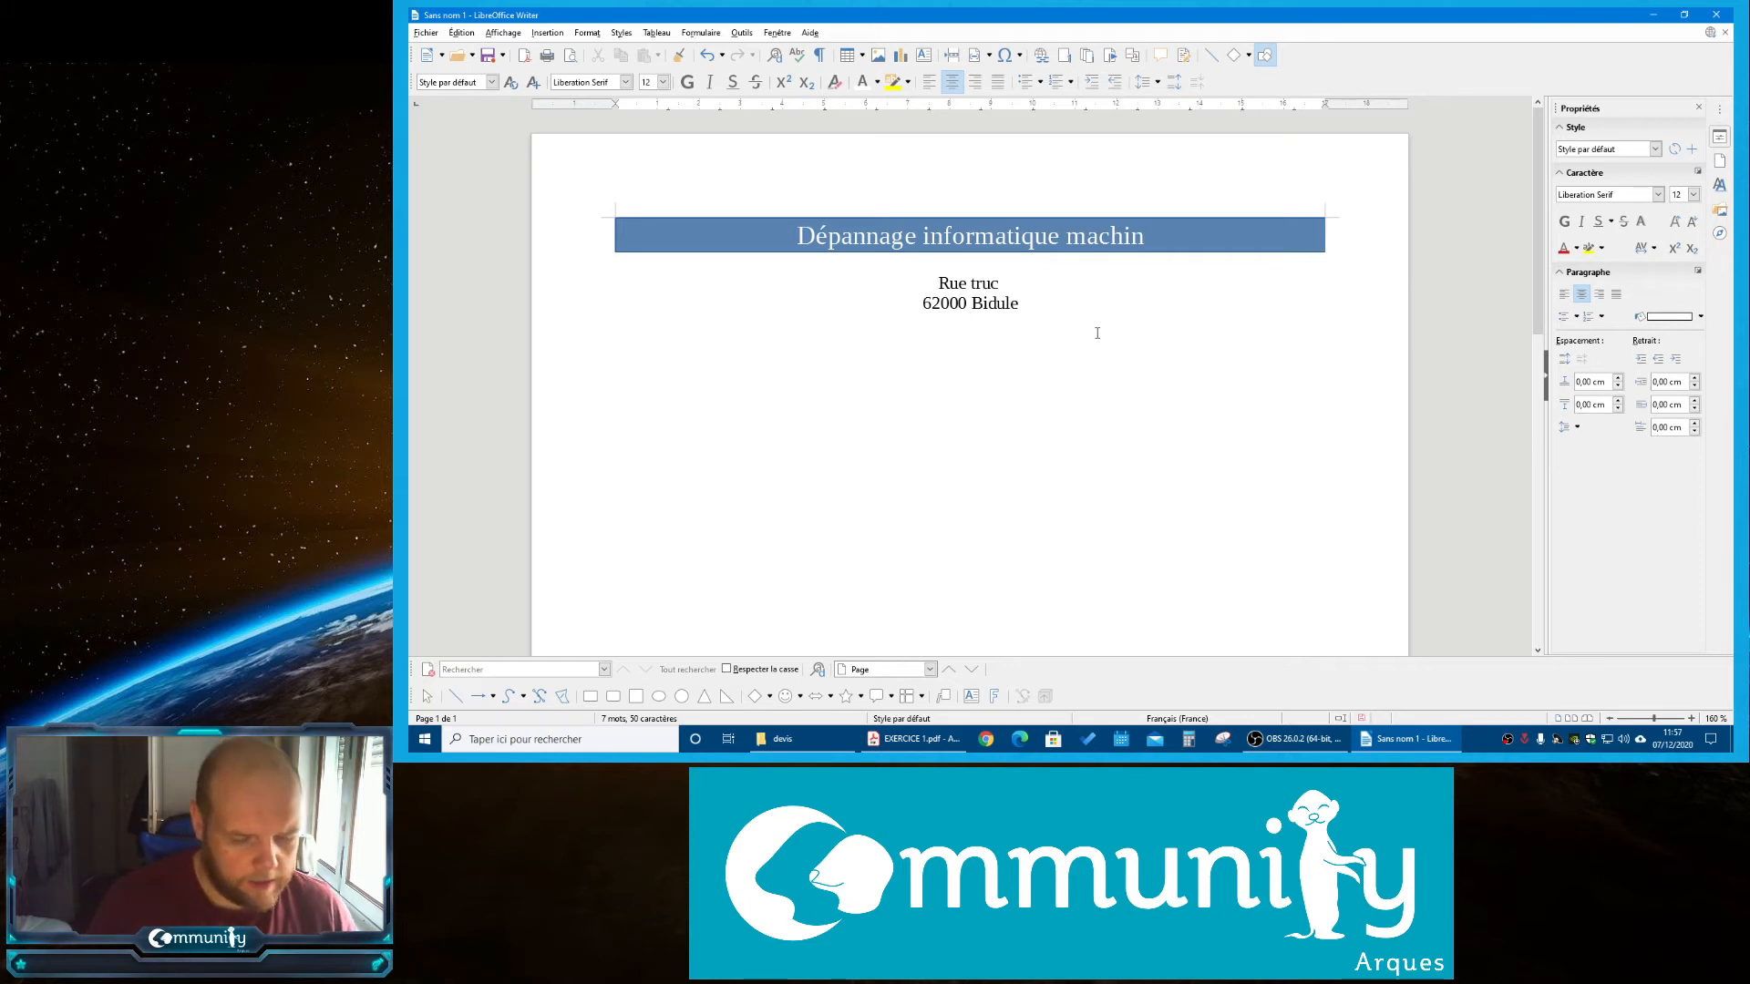
pyautogui.write('M Bidule ')
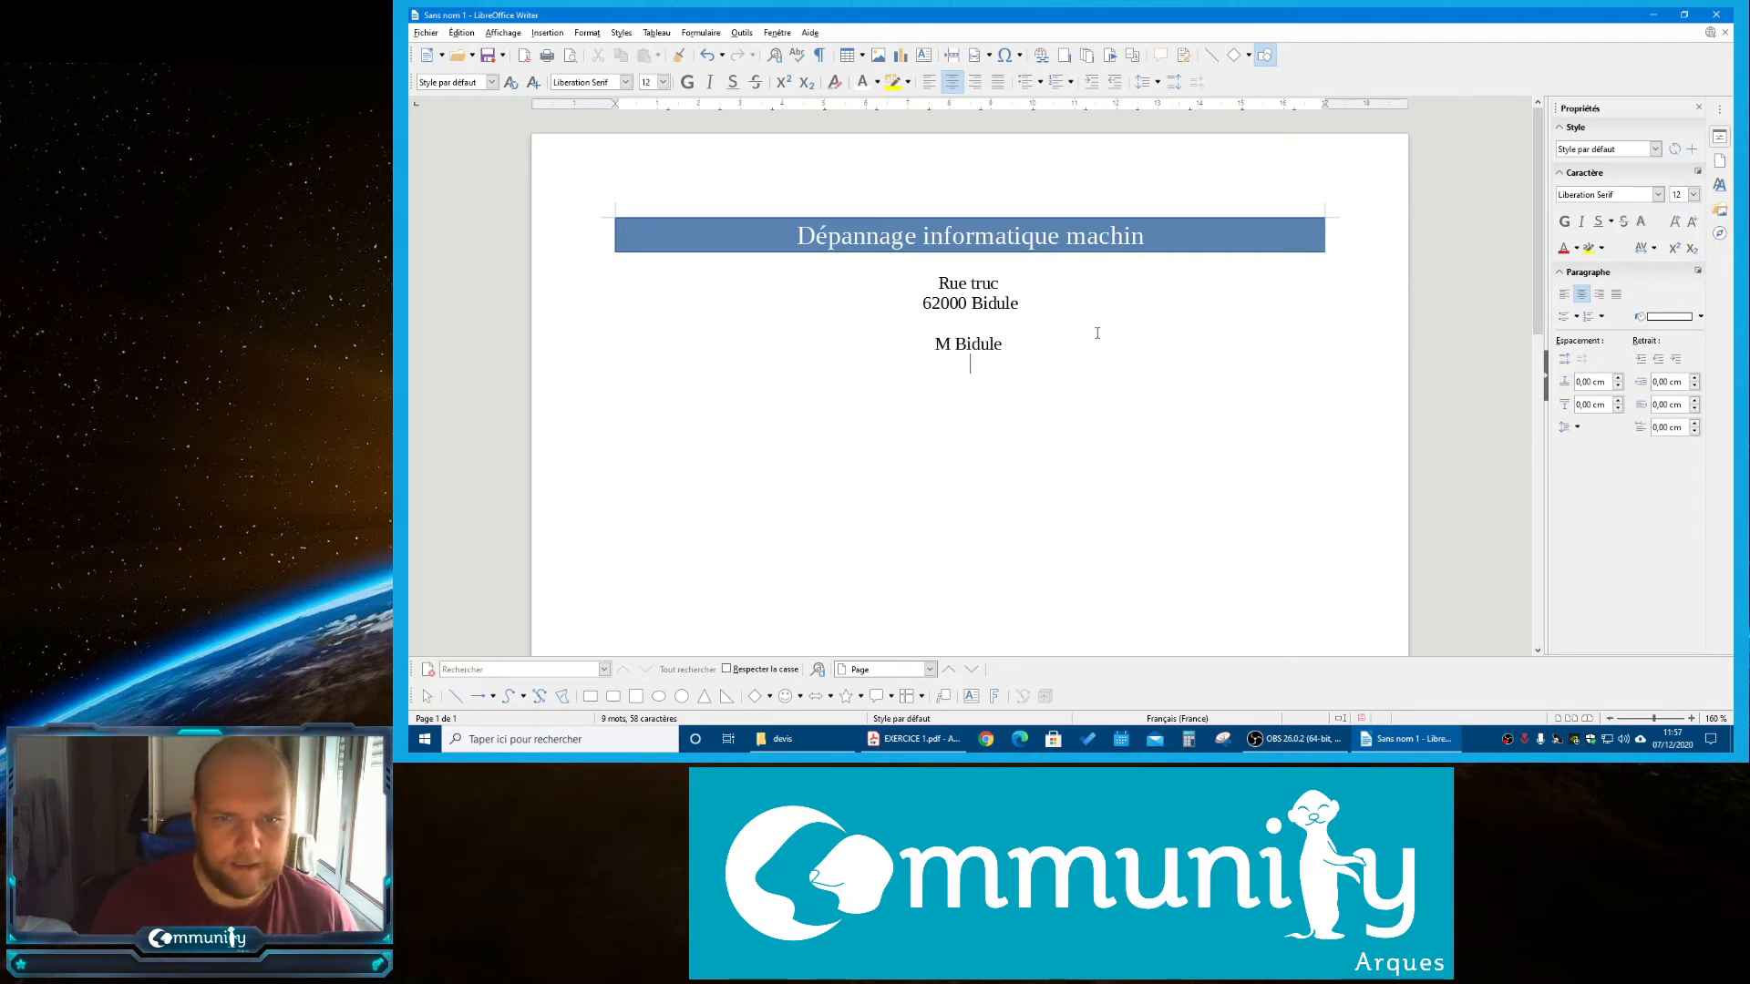
pyautogui.write(' 8')
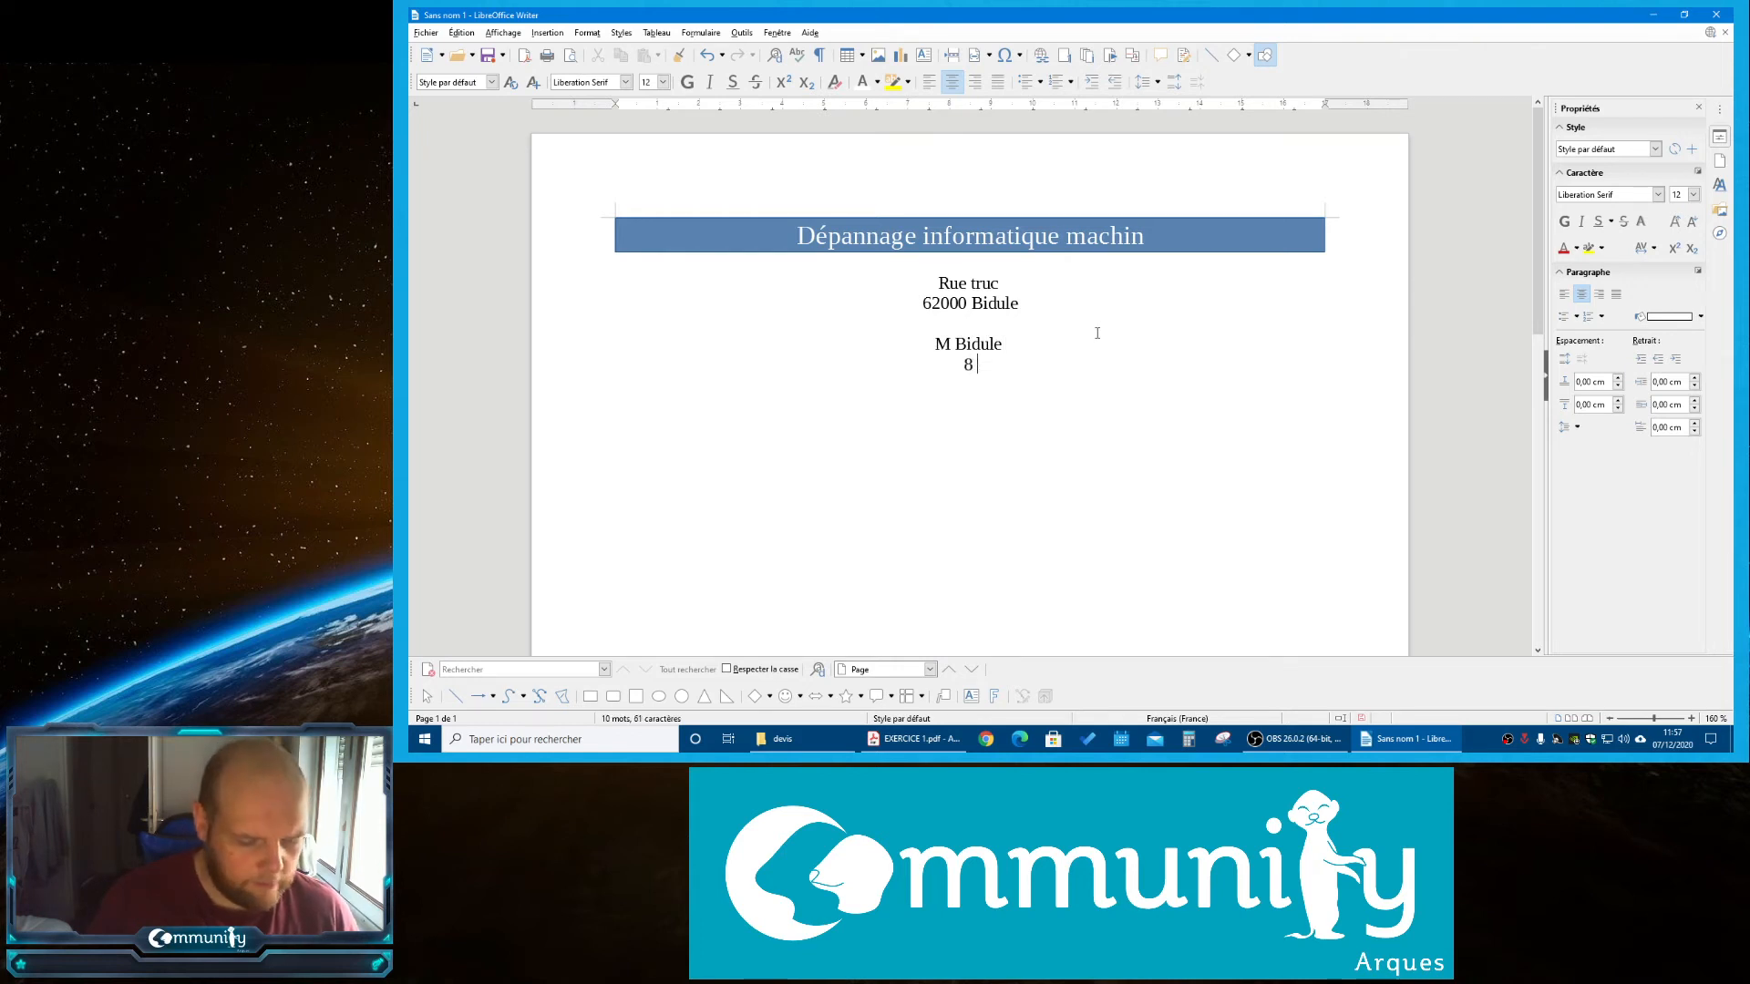
pyautogui.write(' boulevard machin')
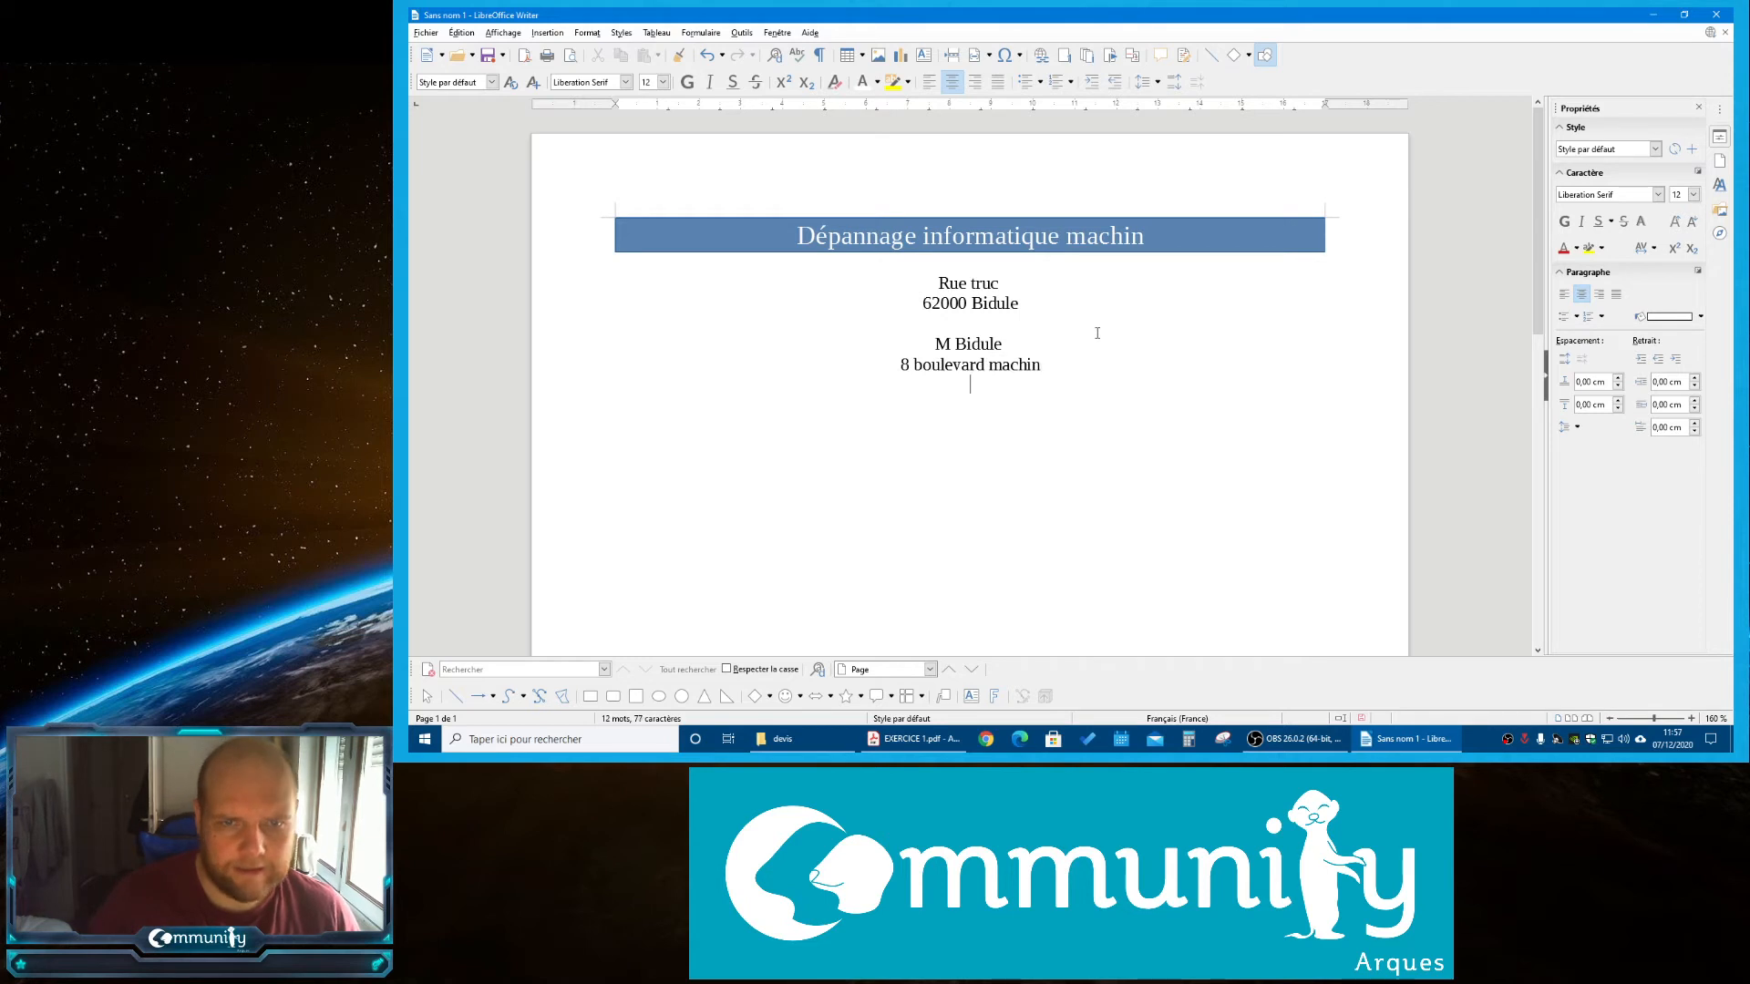
pyautogui.write('2000 ')
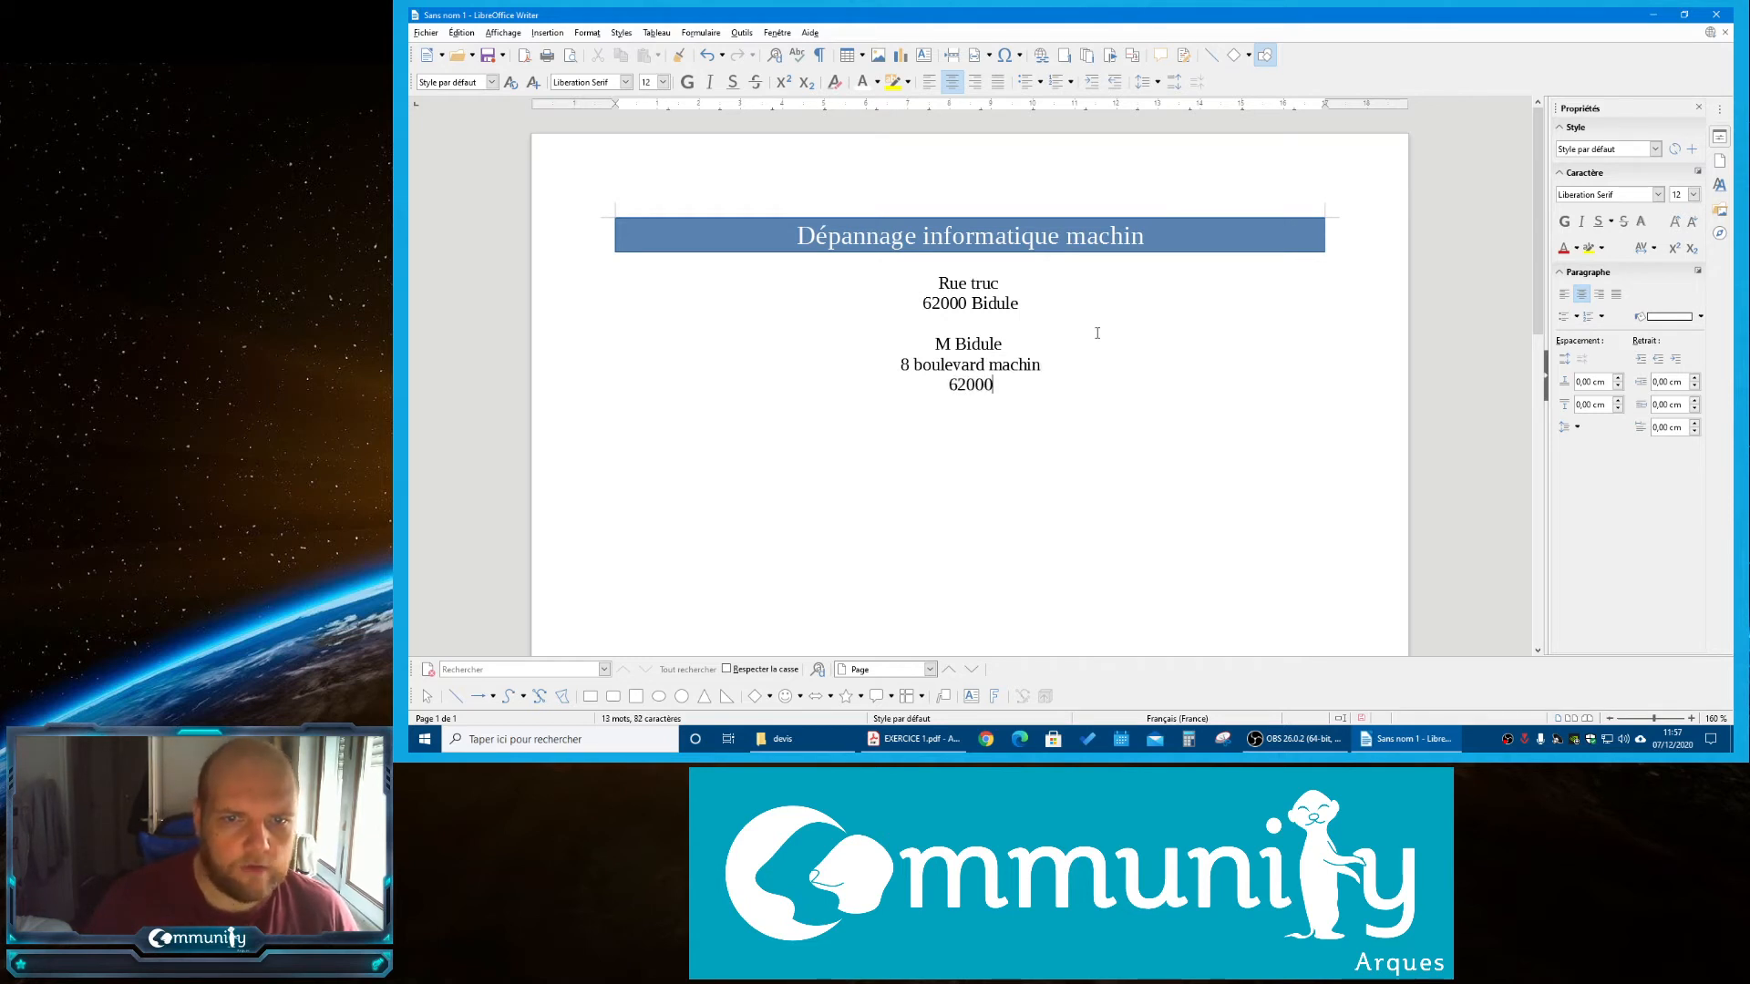
pyautogui.write('Bidule')
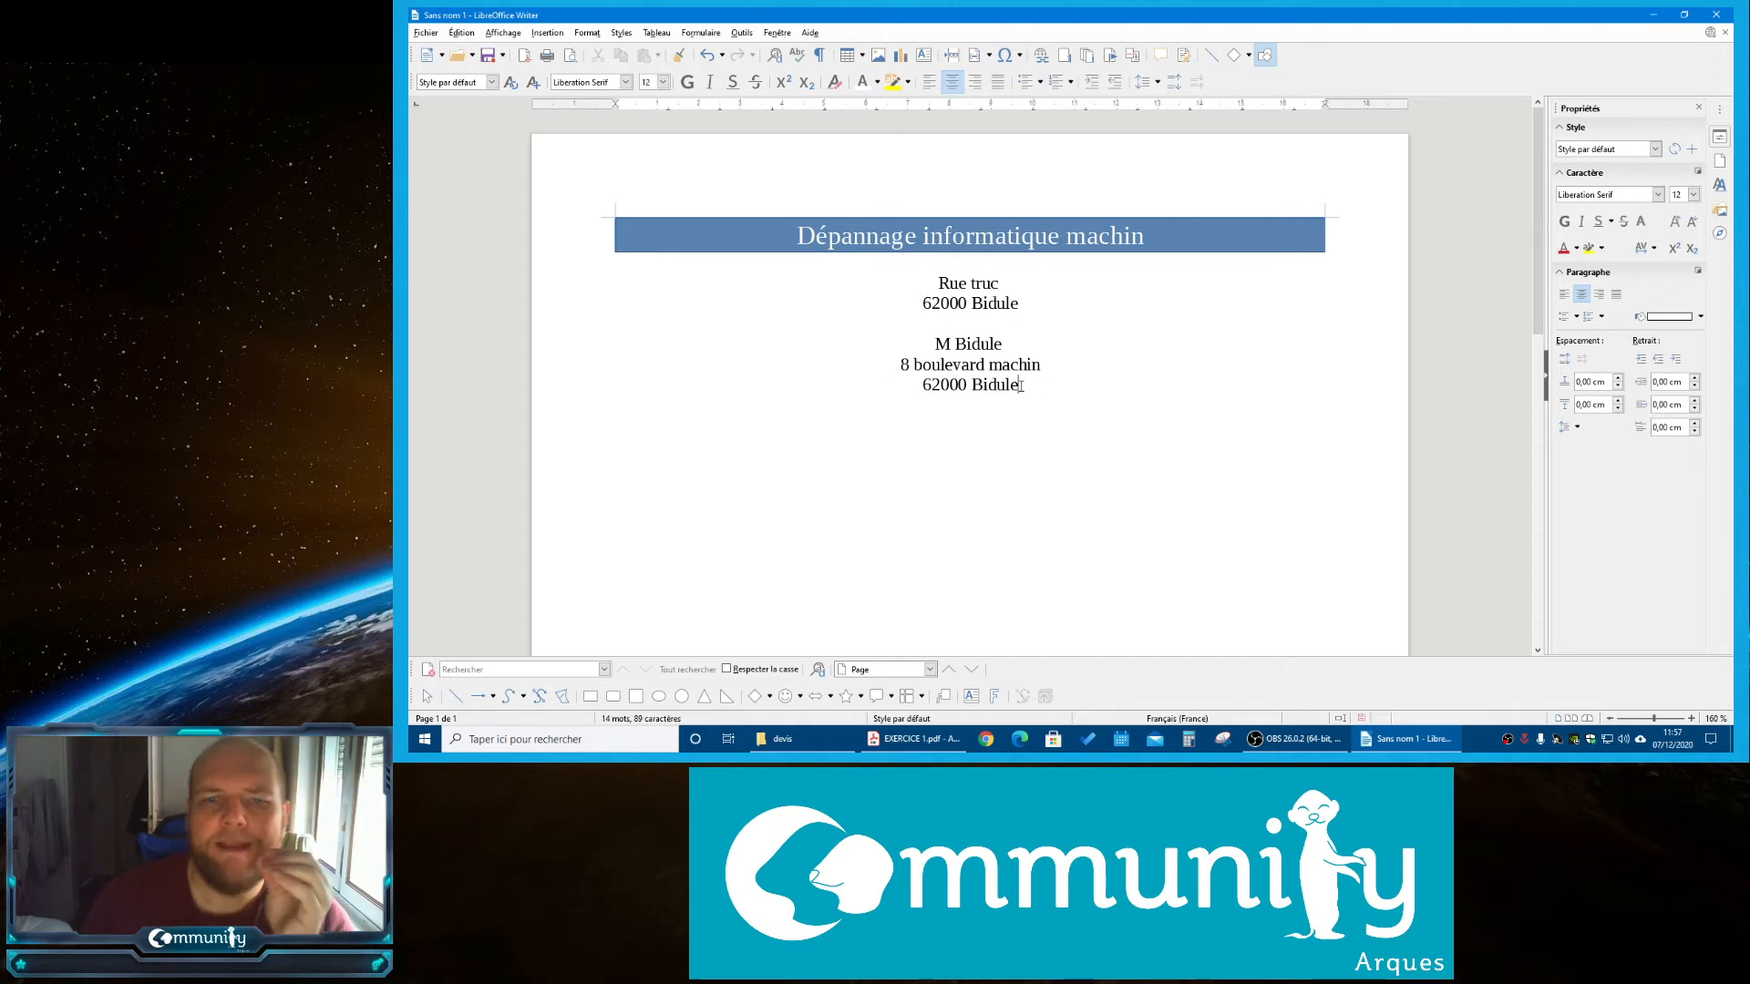
# Left-align the three-line client block and set its indent before text to 10 cm
pyautogui.moveTo(1021, 386); pyautogui.dragTo(933, 337)
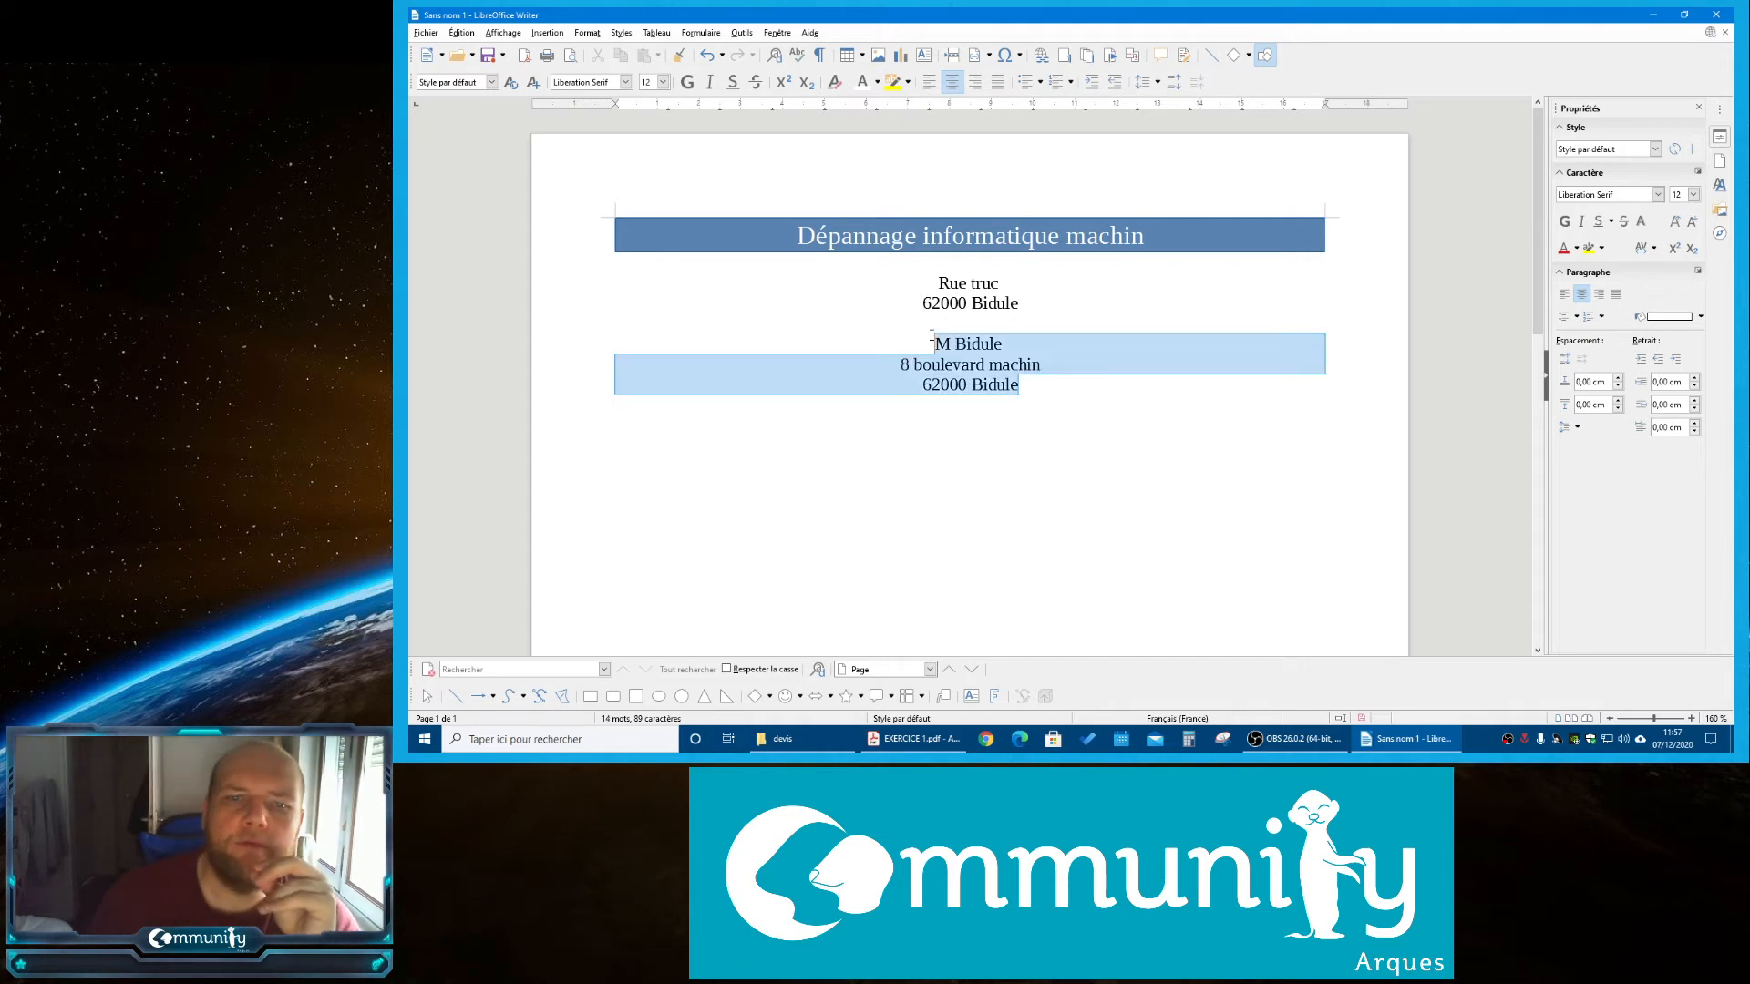
pyautogui.click(937, 81)
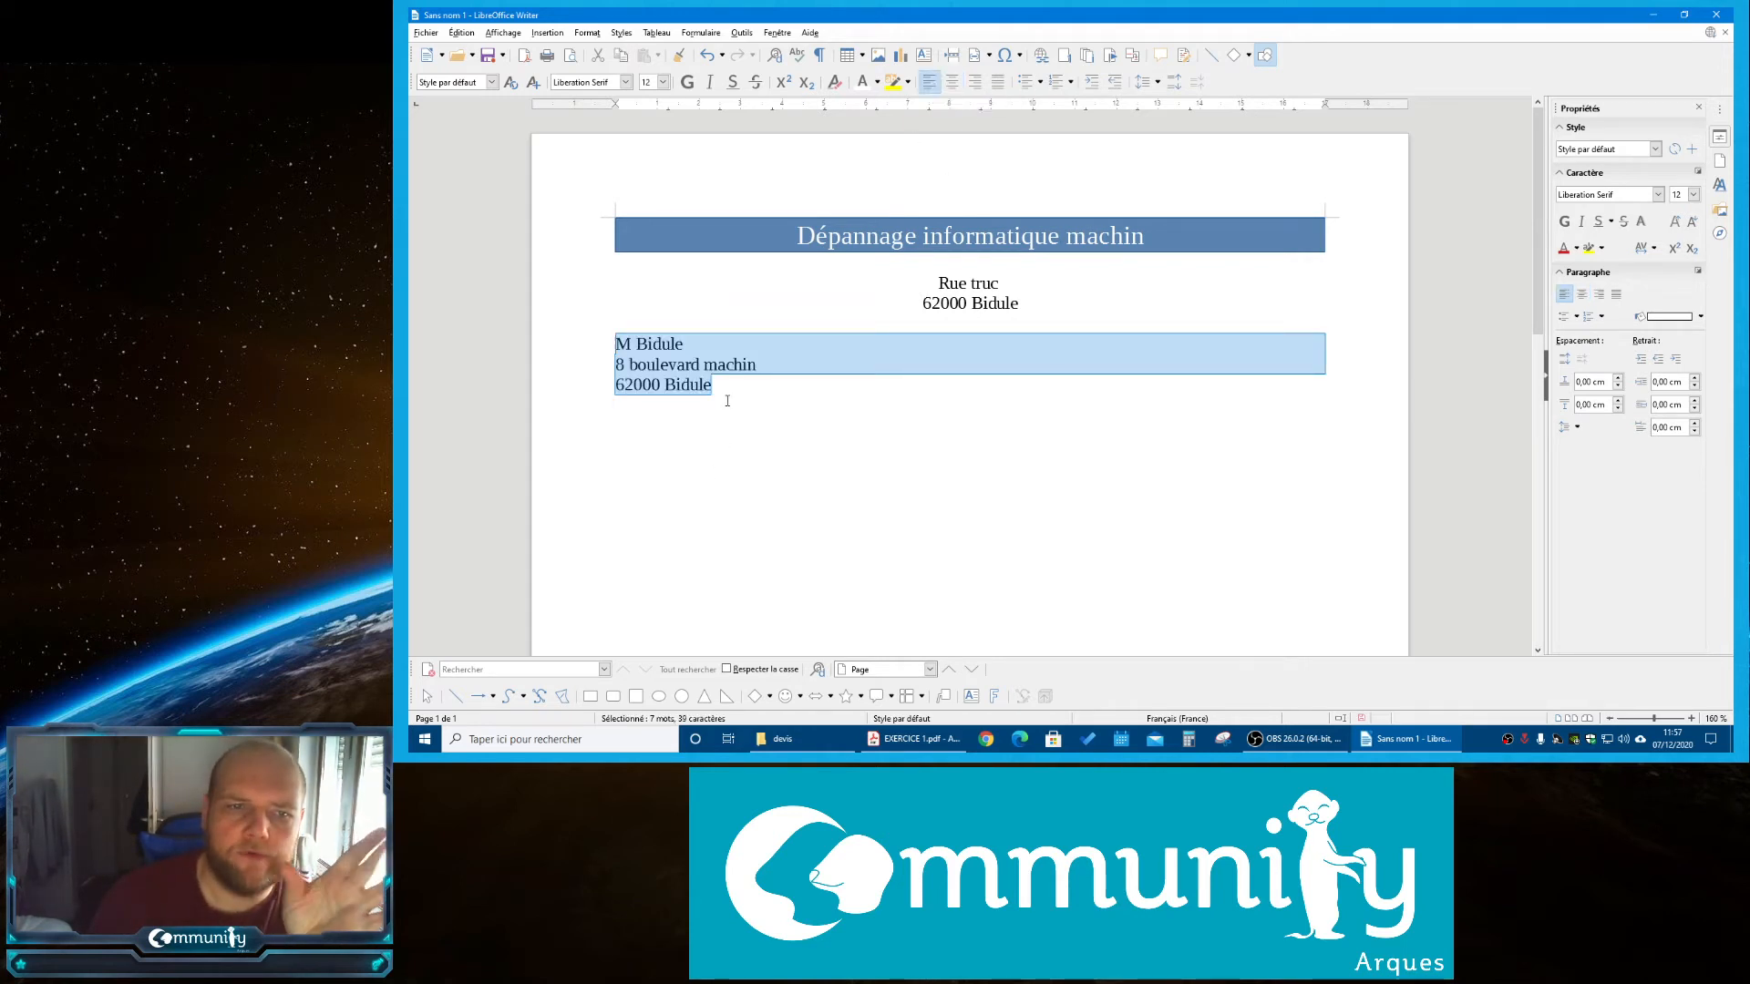
pyautogui.moveTo(723, 388); pyautogui.dragTo(617, 344)
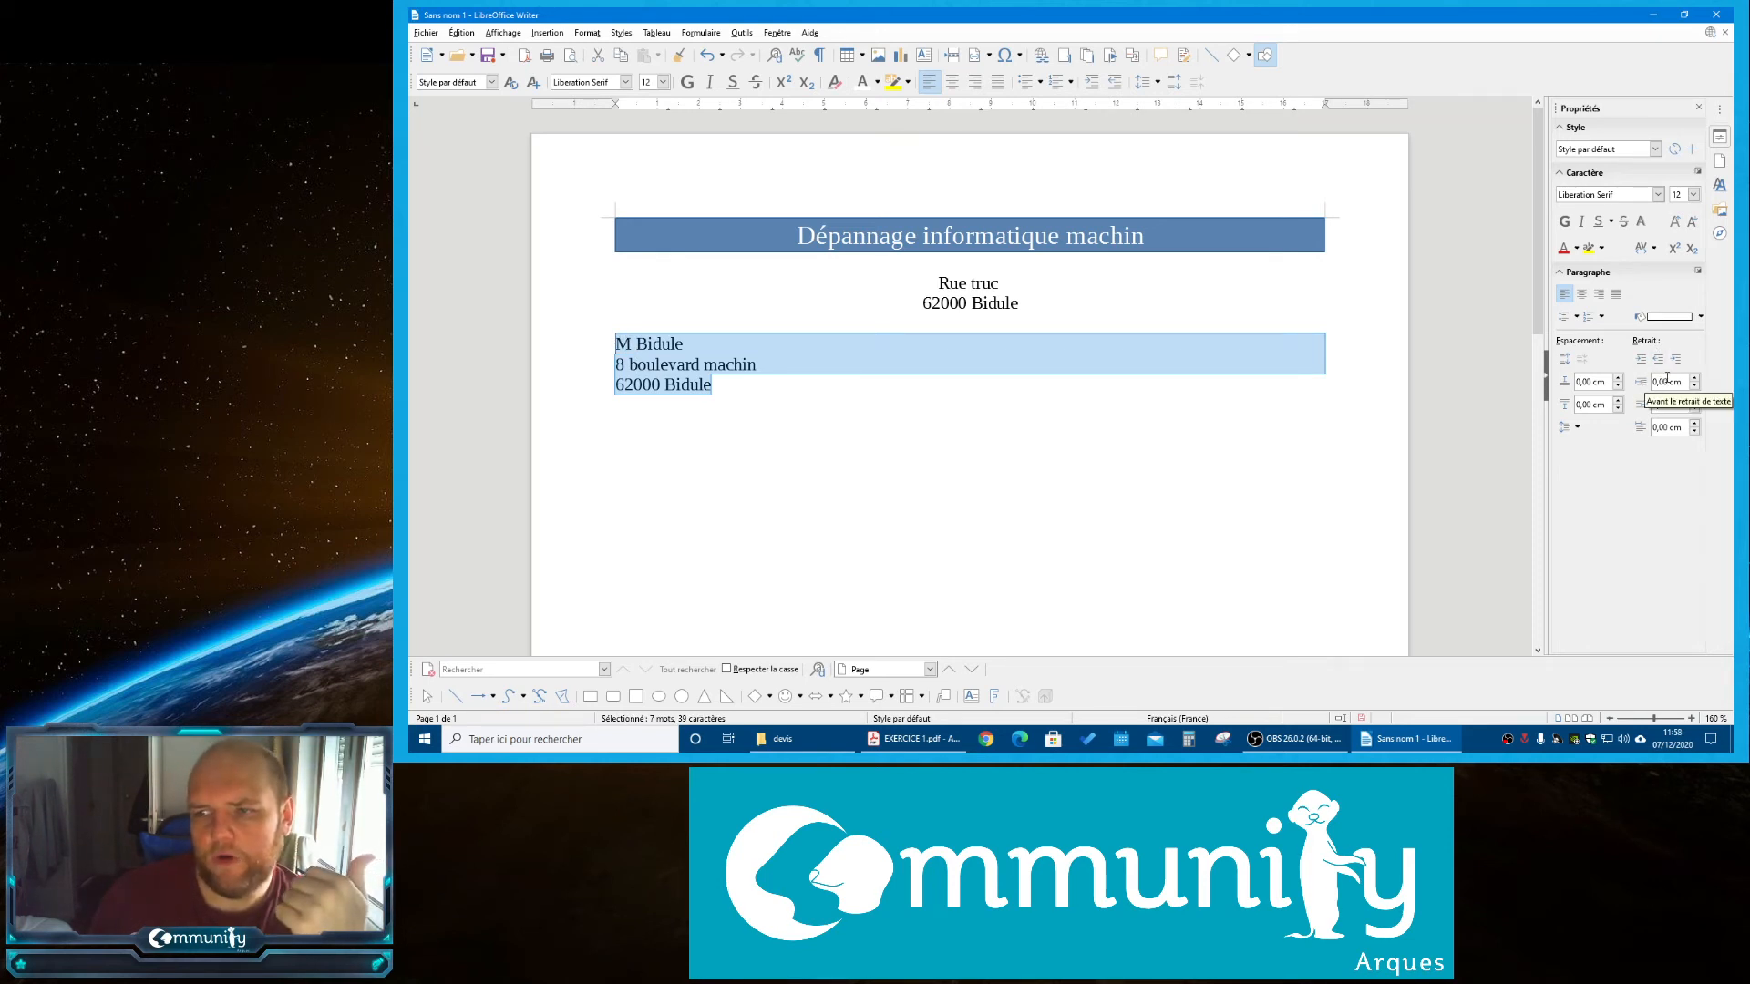
pyautogui.moveTo(1665, 381); pyautogui.dragTo(1643, 379)
pyautogui.write('10')
pyautogui.press('Return')
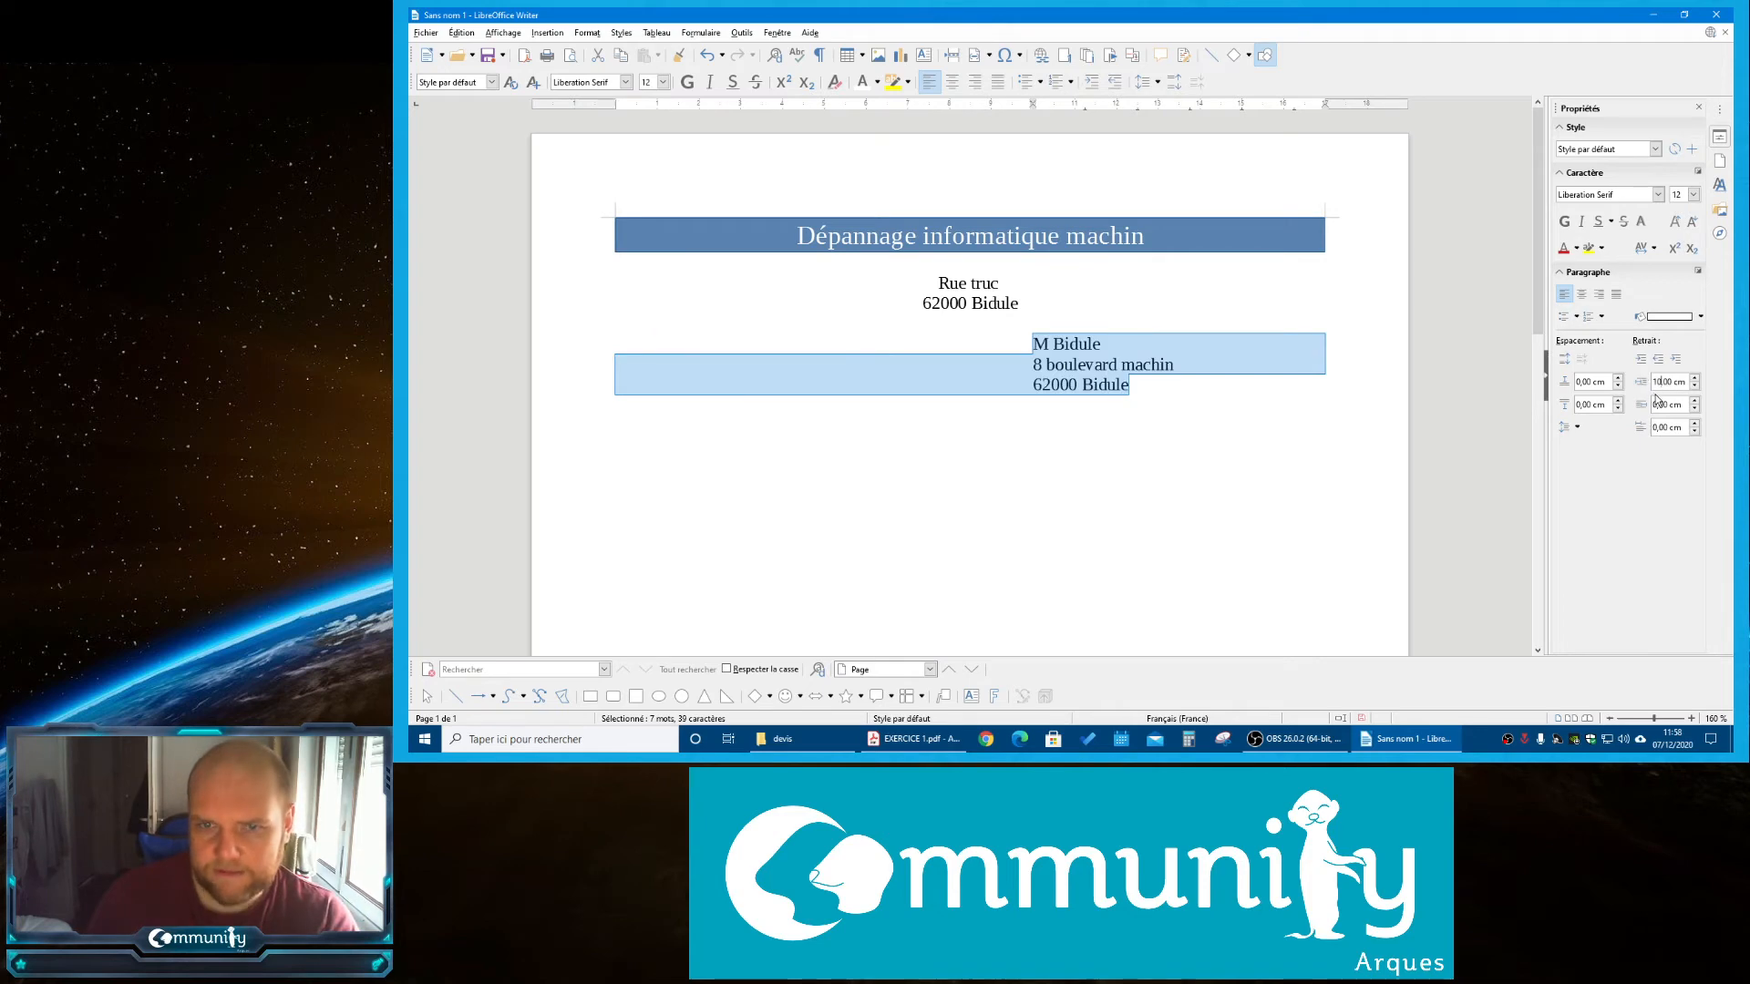
pyautogui.click(919, 741)
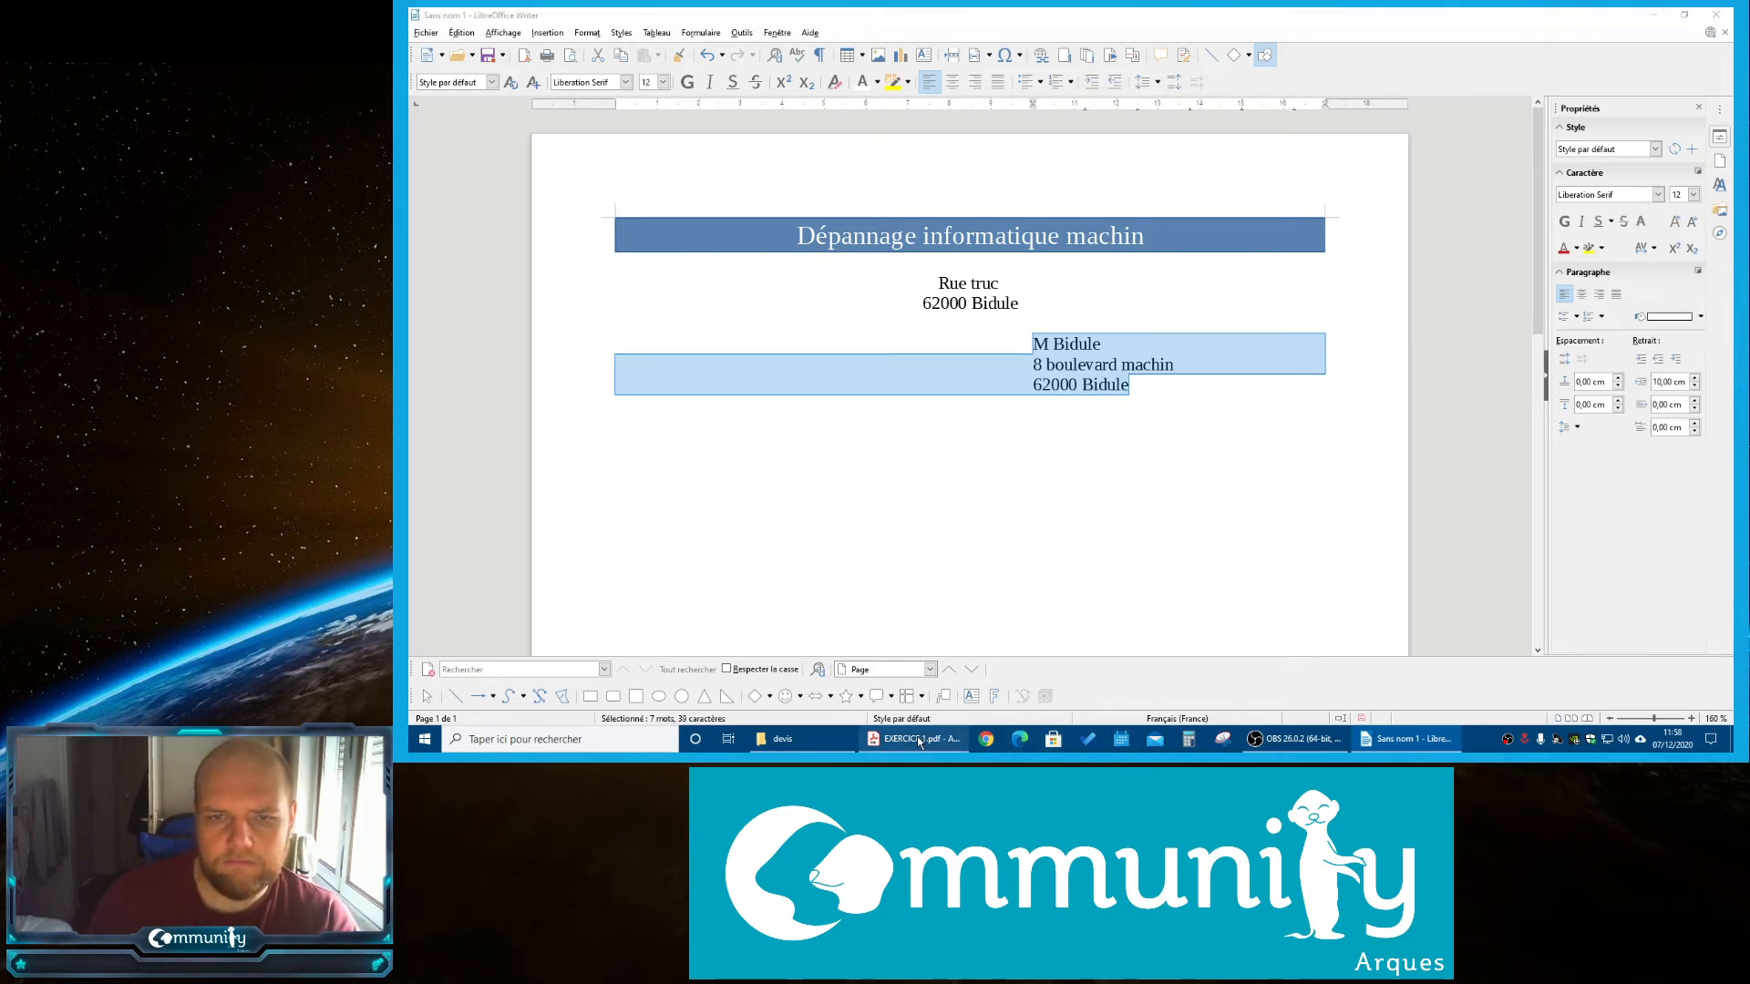
pyautogui.click(921, 741)
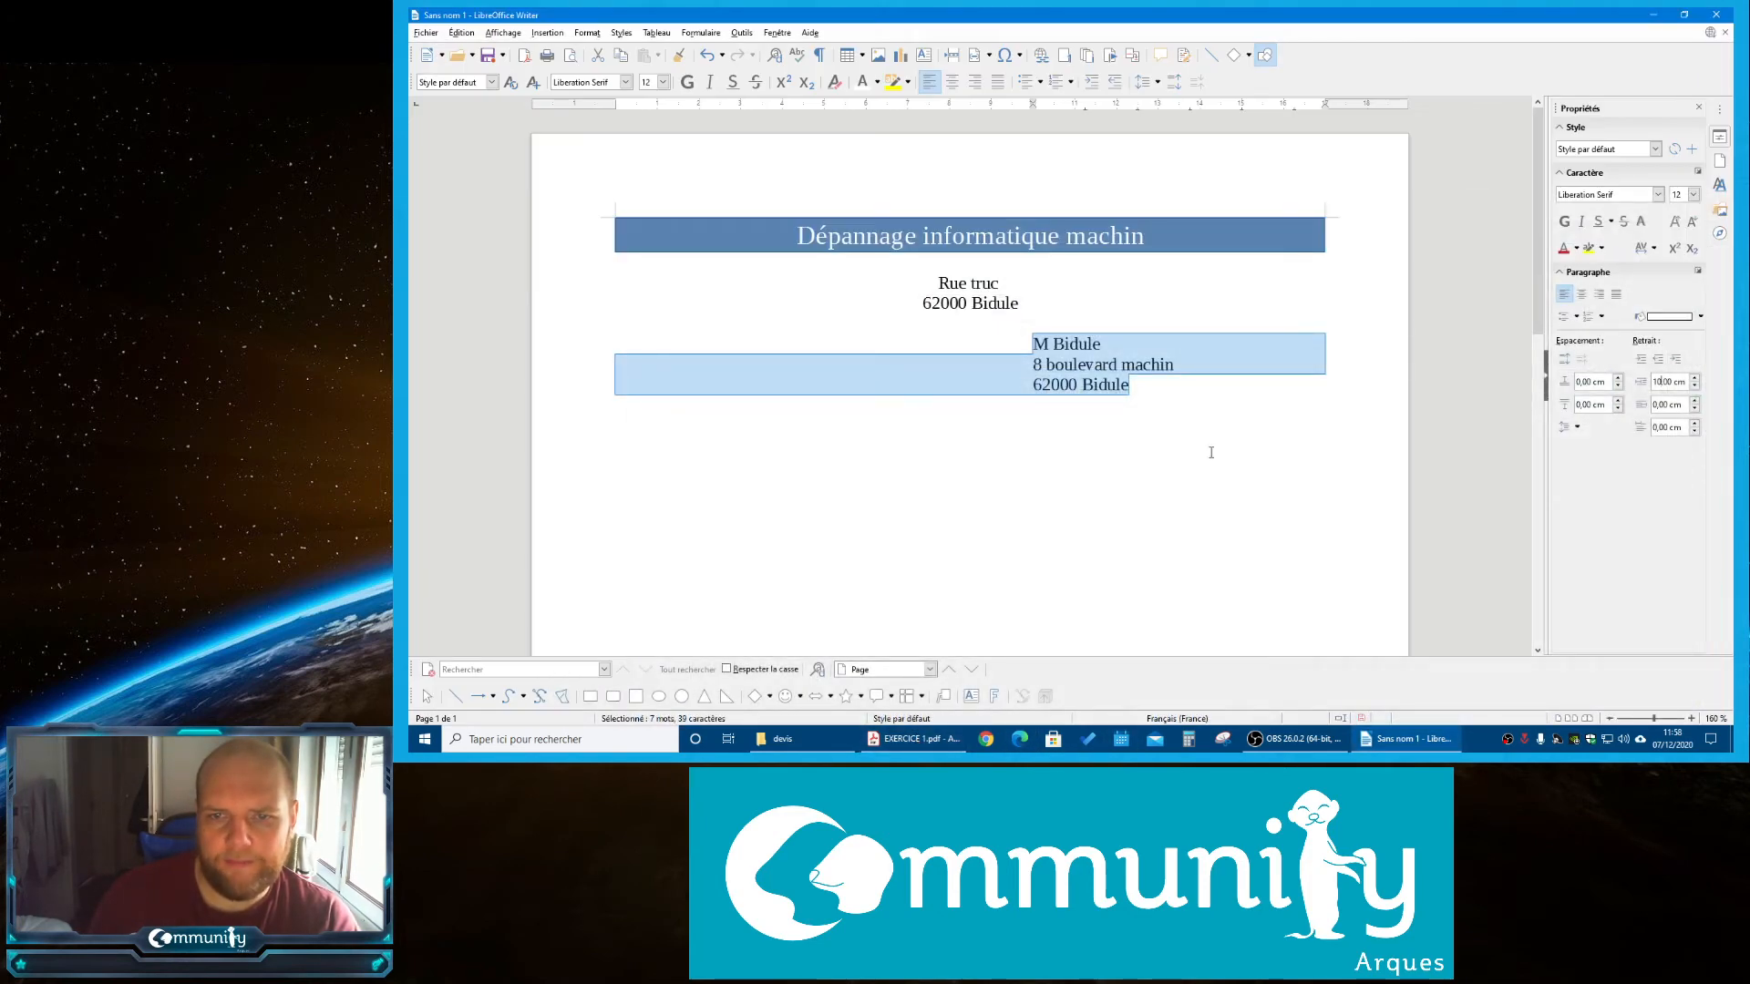
# Set the indent before text of the three-line client block to 12 cm
pyautogui.moveTo(1673, 381); pyautogui.dragTo(1600, 378)
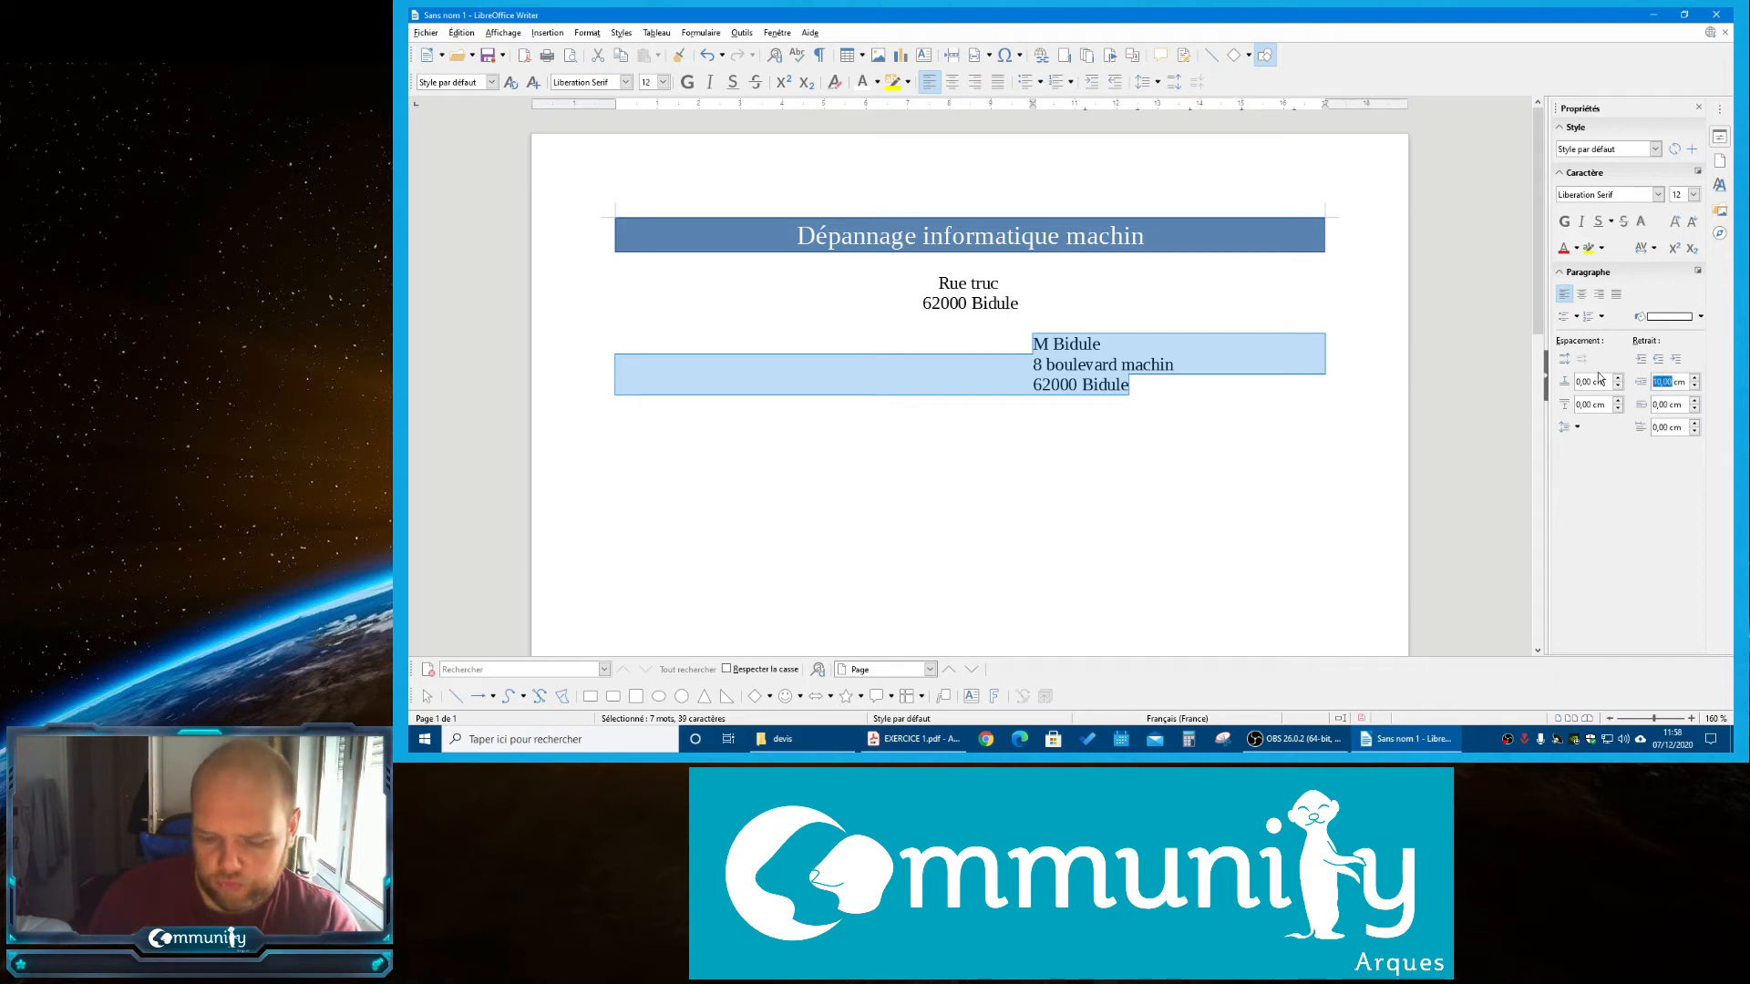
pyautogui.write('12')
pyautogui.press('Return')
pyautogui.click(1263, 427)
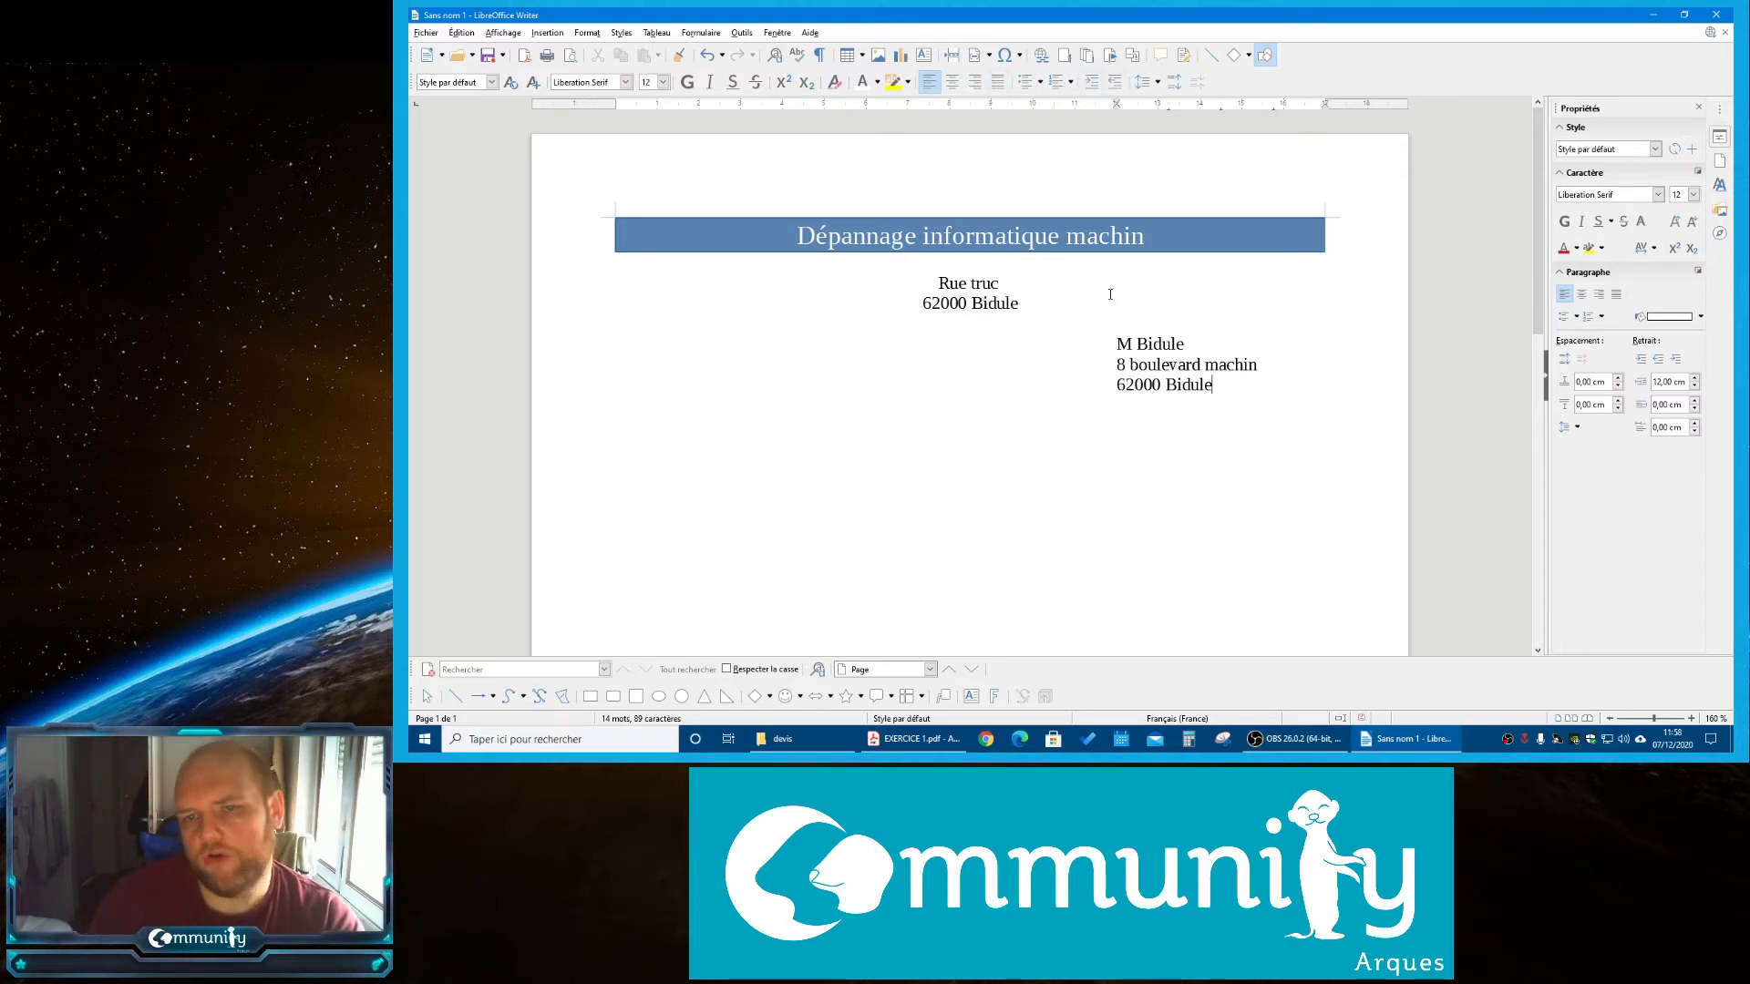
# Try right alignment on the three-line client block and restore its left alignment
pyautogui.moveTo(1117, 344); pyautogui.dragTo(1367, 388)
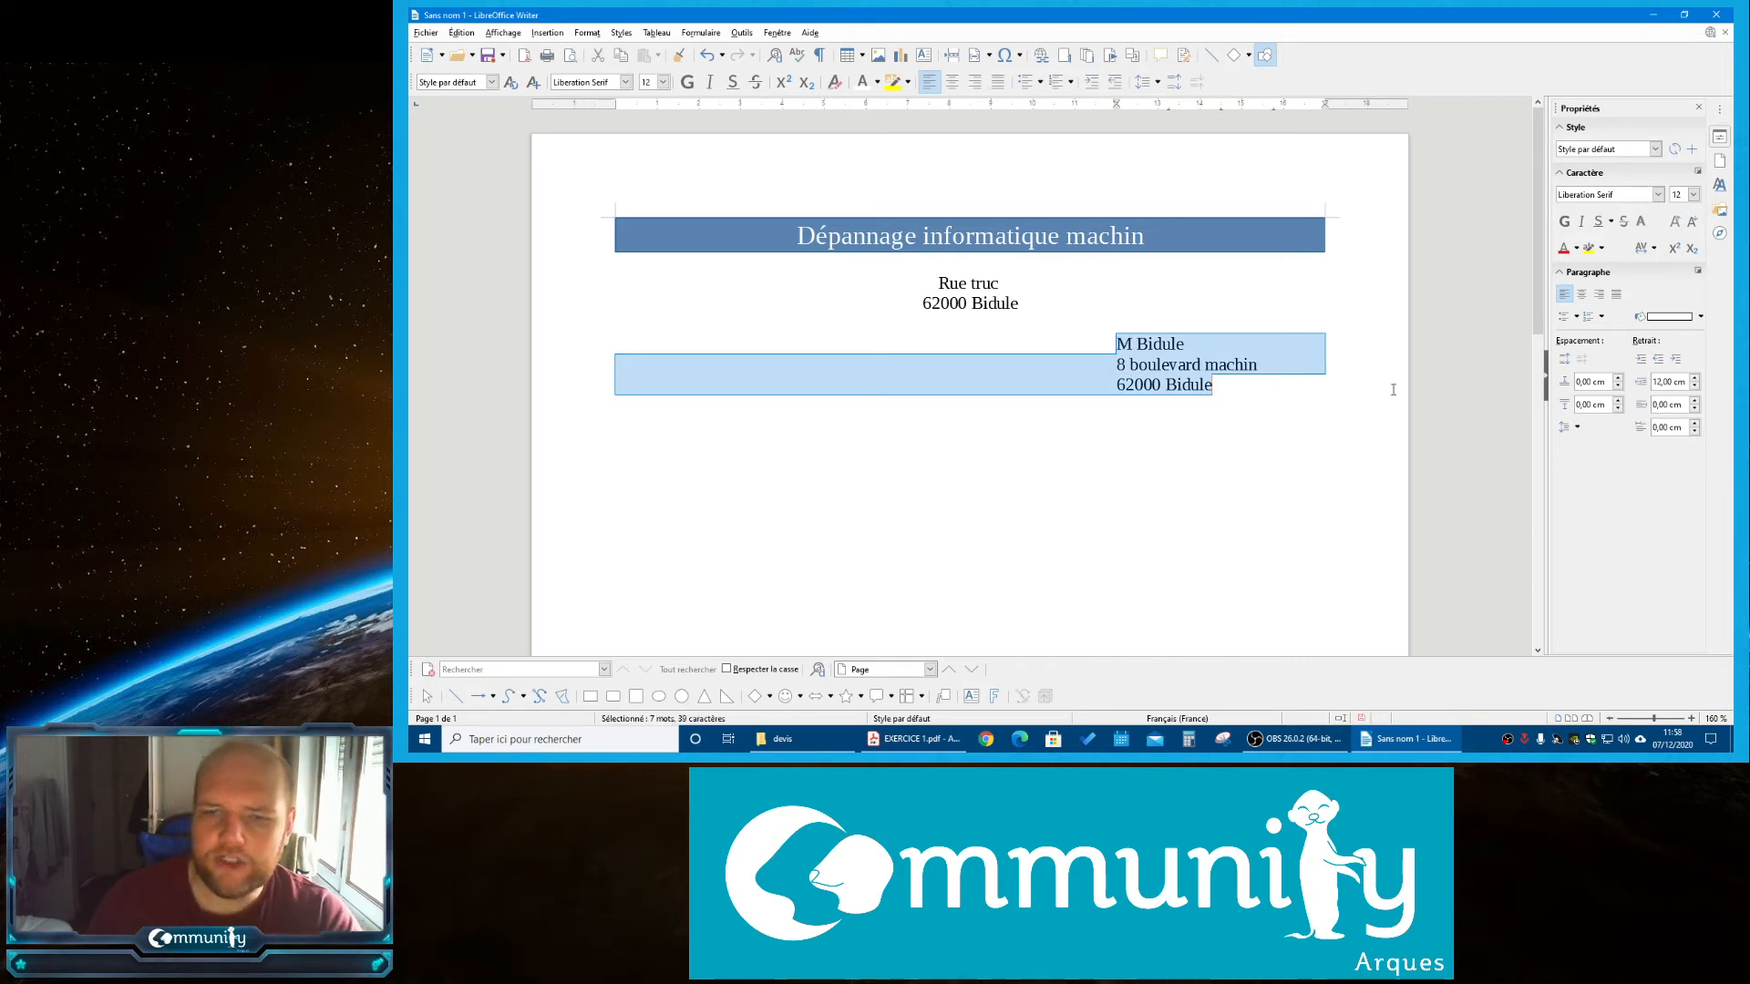
pyautogui.moveTo(1274, 381); pyautogui.dragTo(1114, 343)
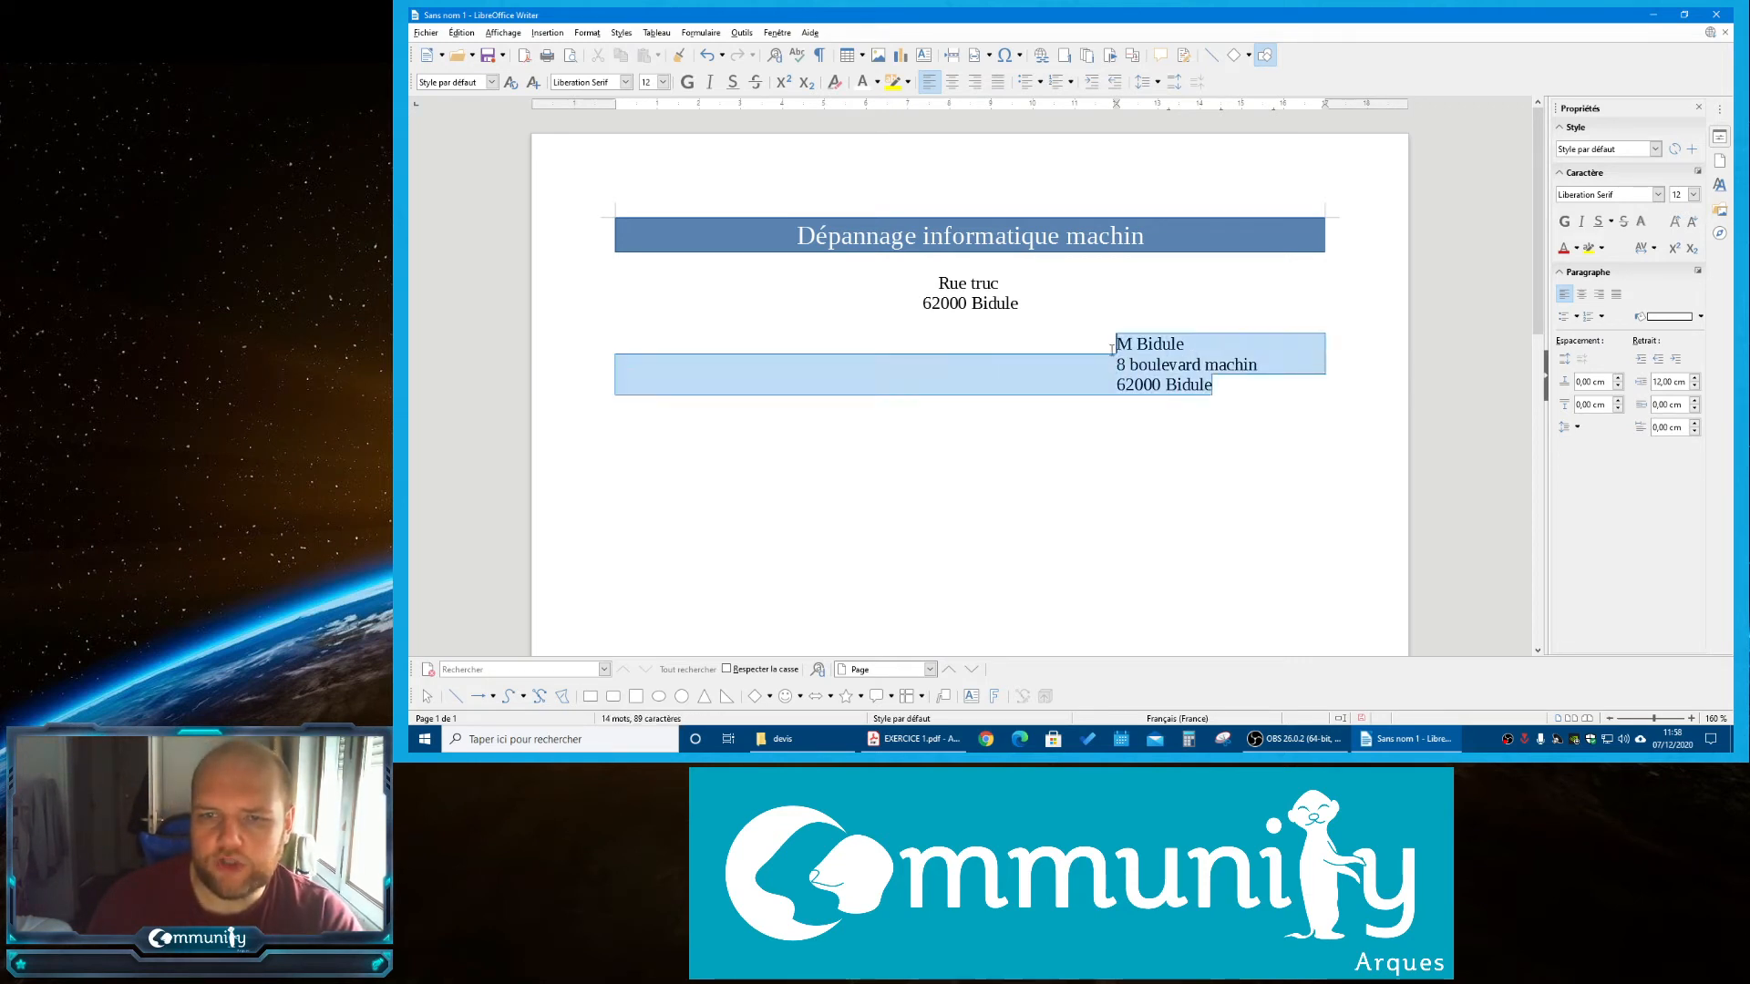
pyautogui.click(974, 82)
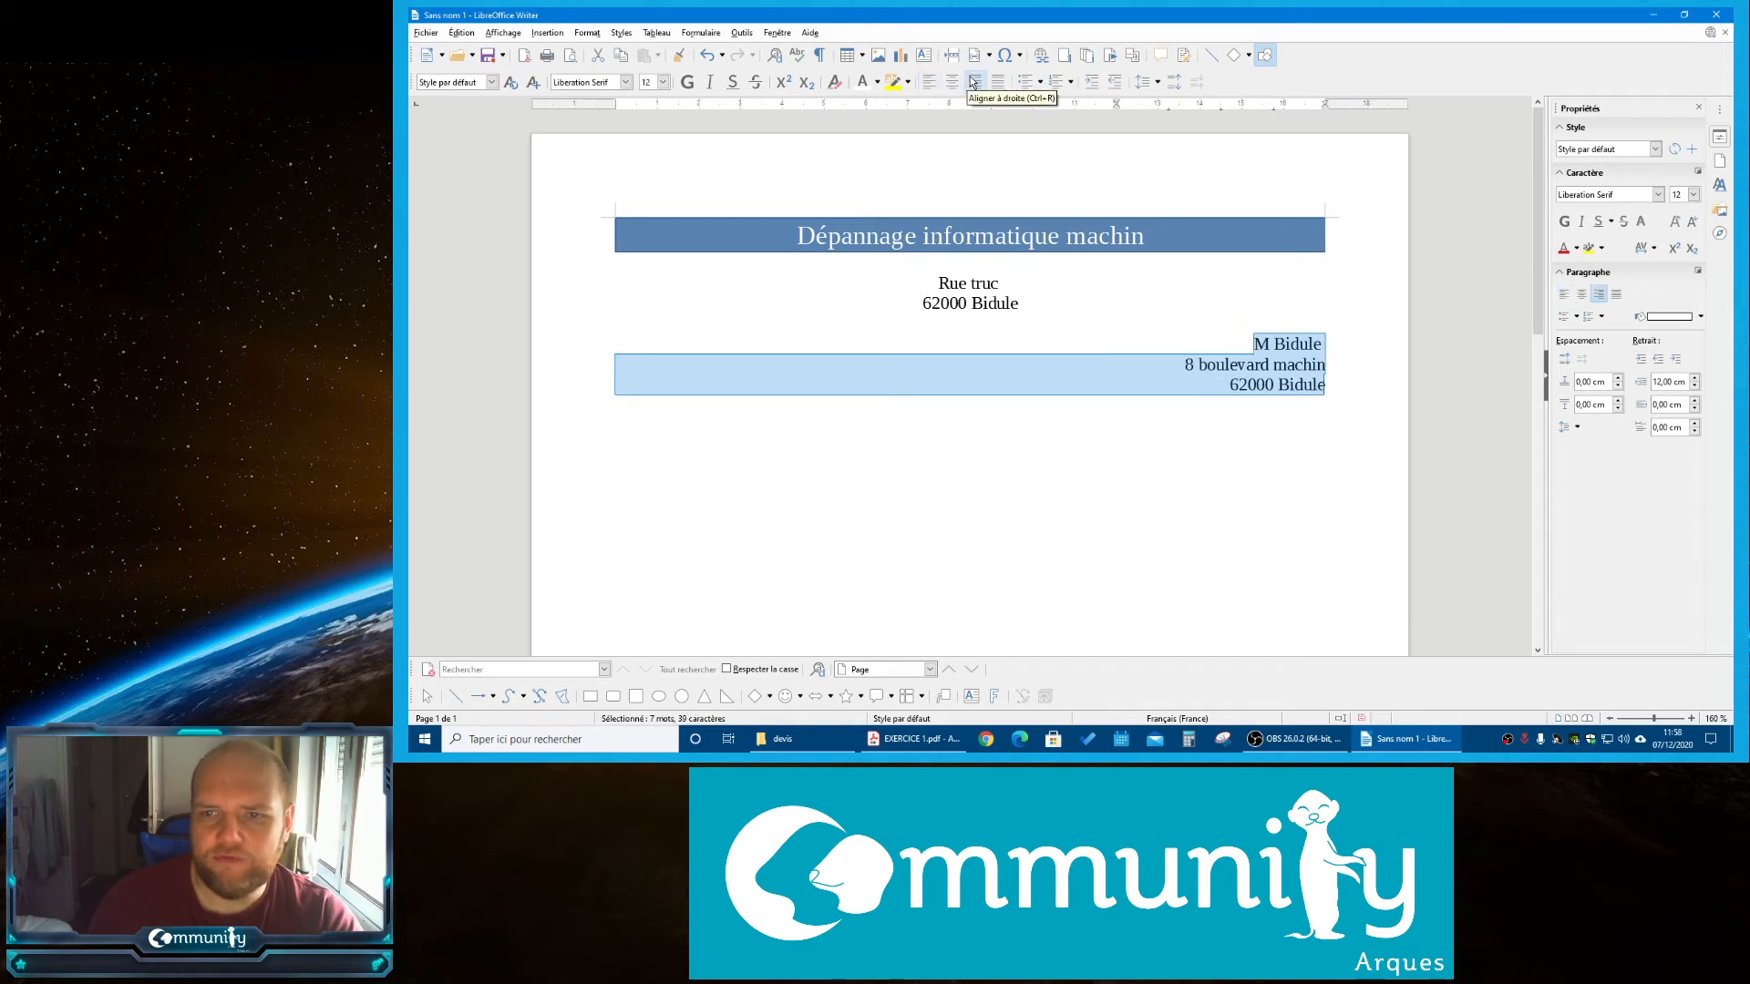
pyautogui.click(929, 82)
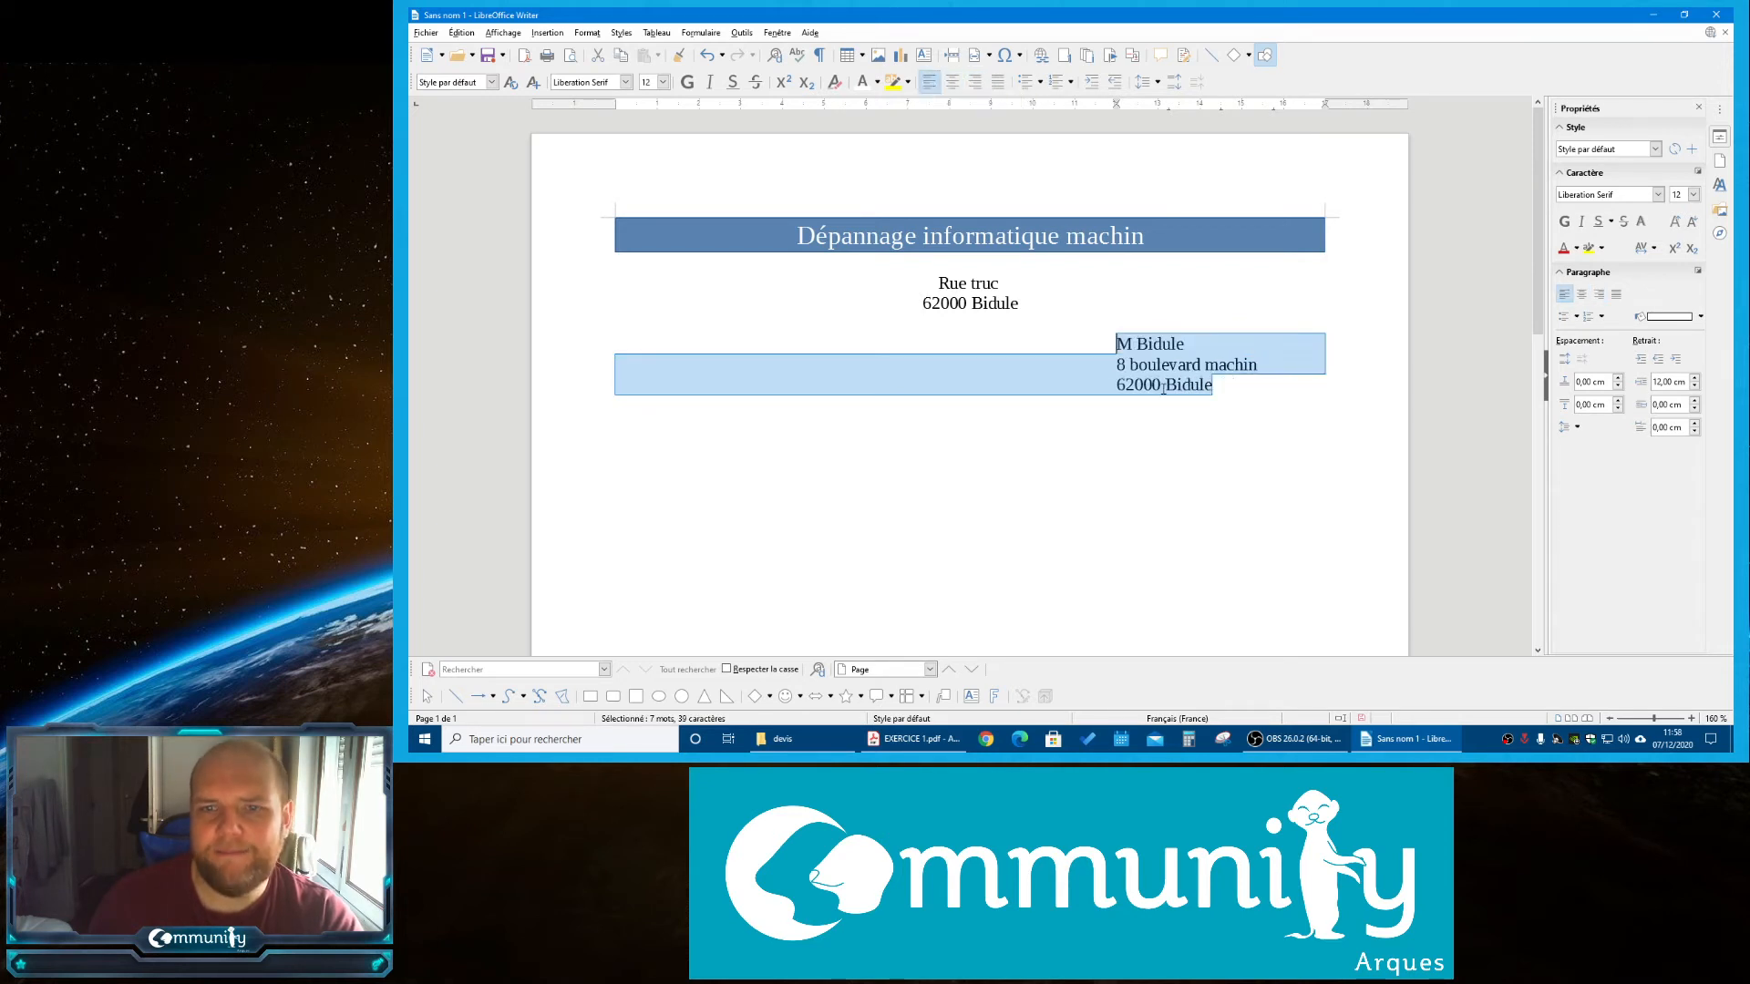
pyautogui.click(1114, 344)
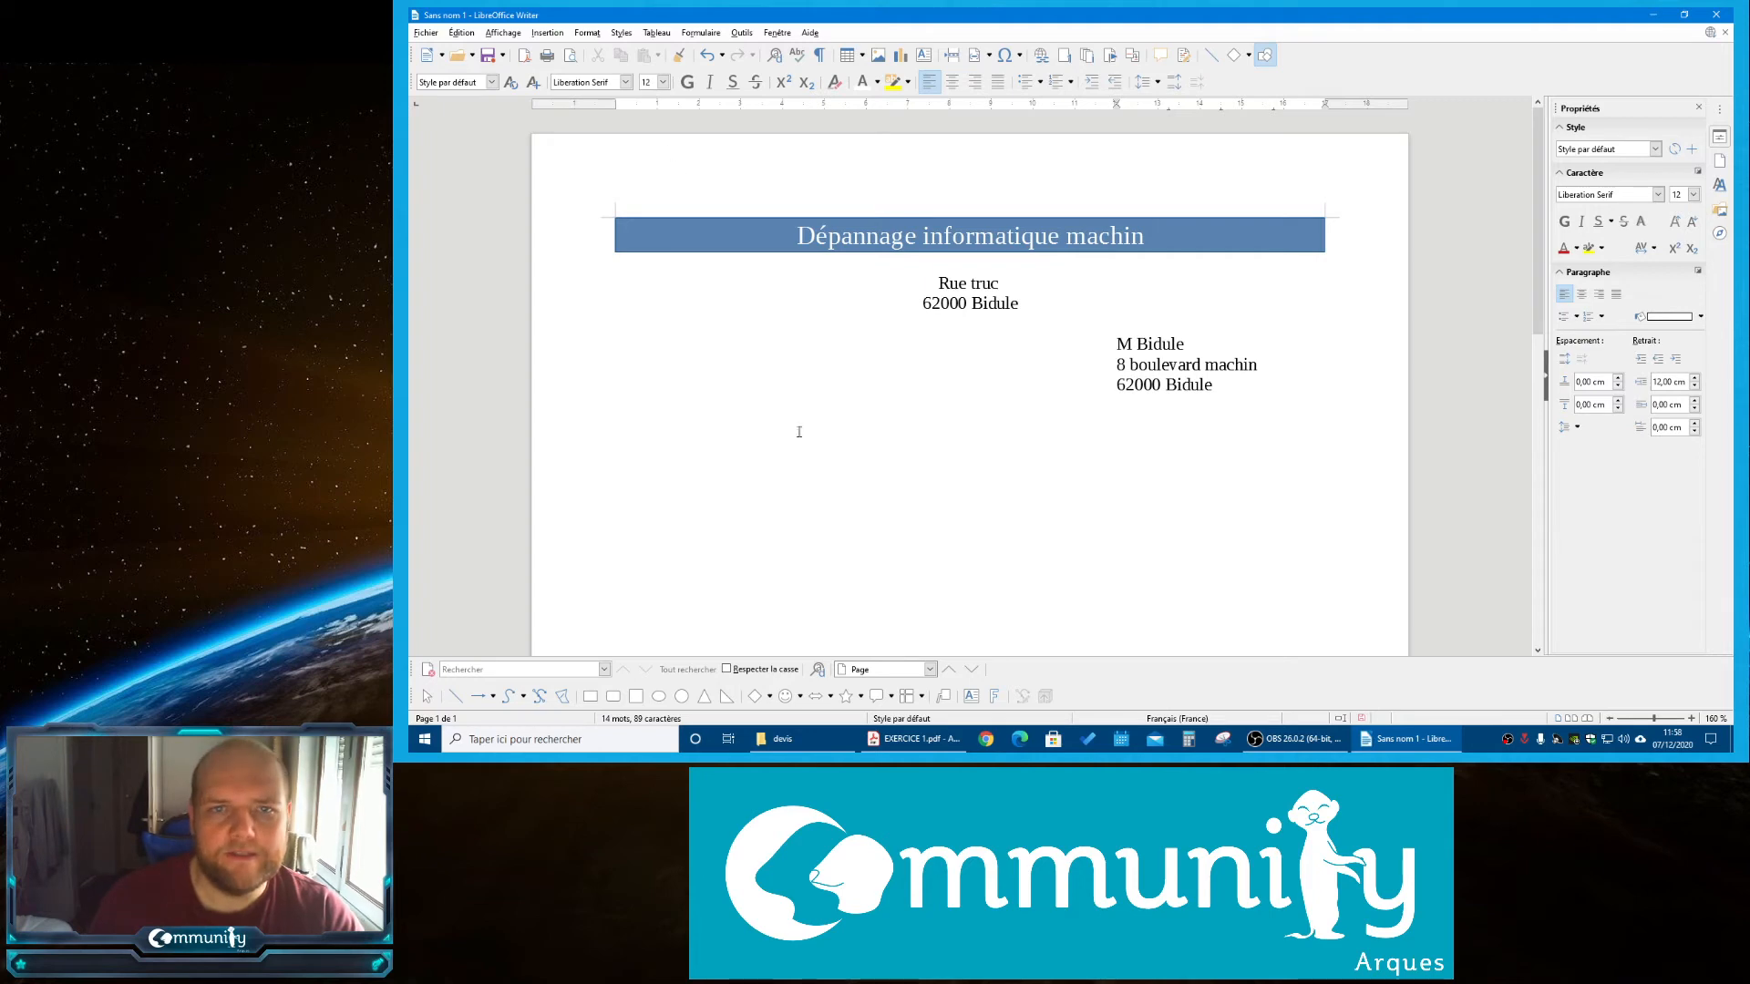
# Consult the quote number line in EXERCICE 1.pdf and enter "Devis numéro :" with a quote number below the client block in Writer
pyautogui.click(835, 82)
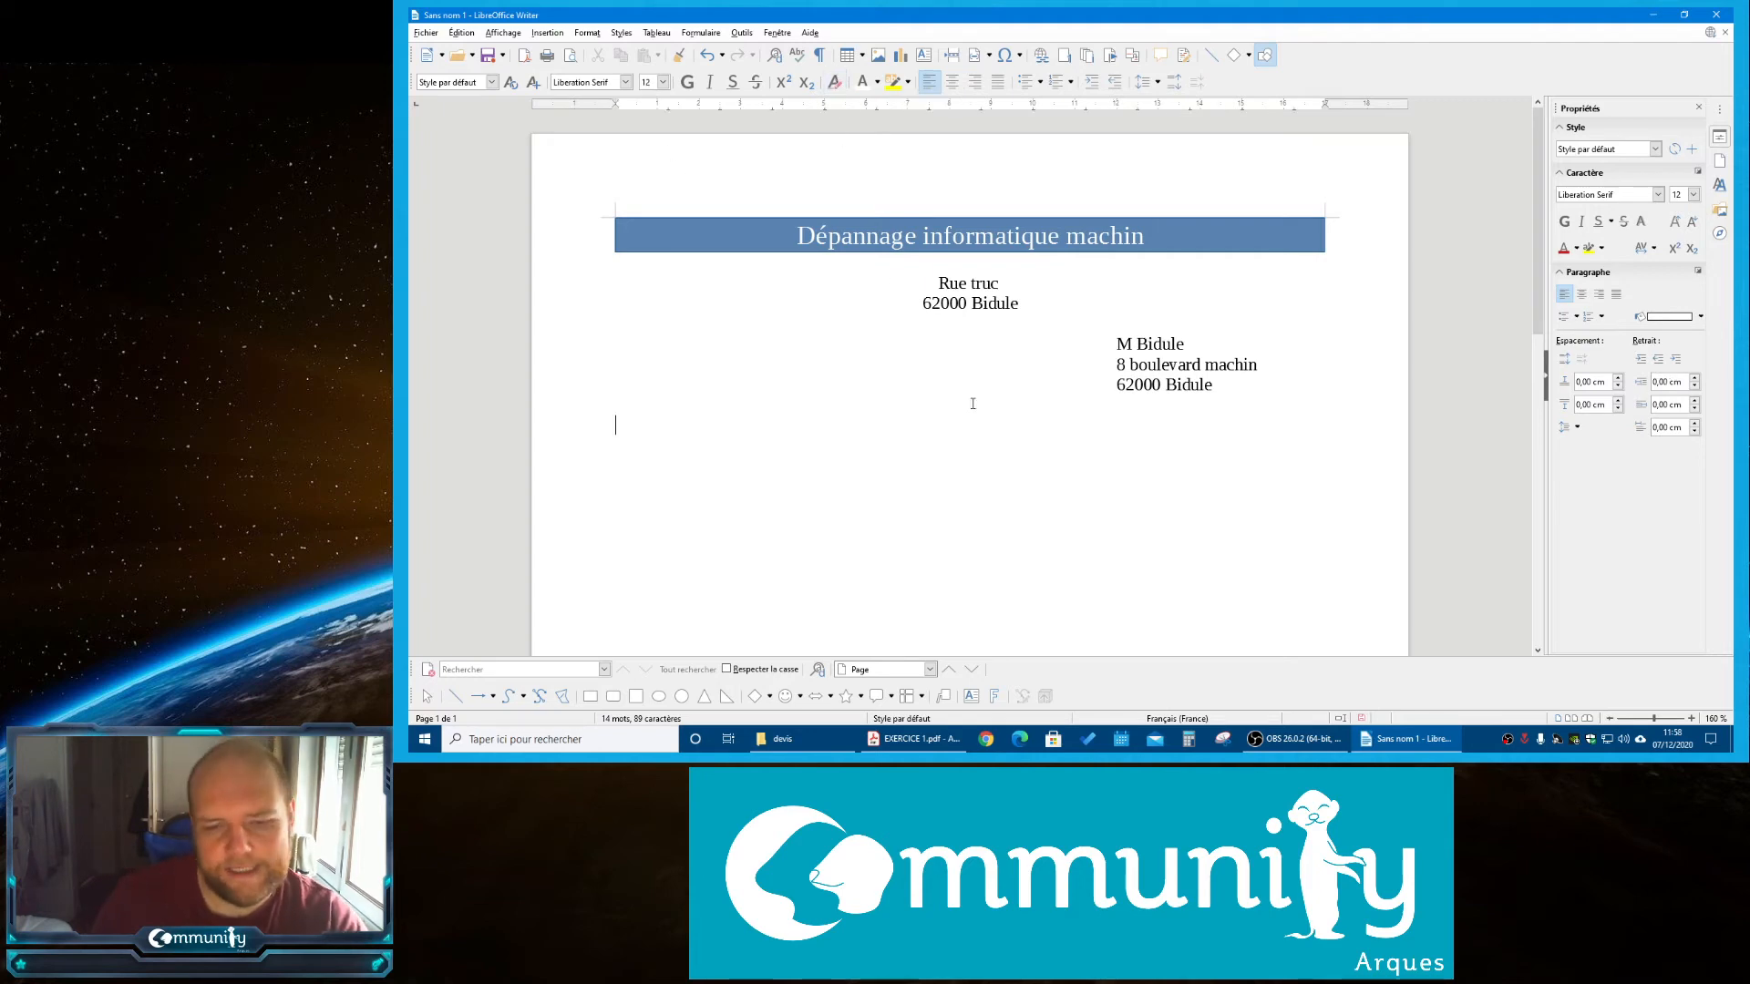
pyautogui.click(888, 755)
pyautogui.scroll(-3, 914, 493)
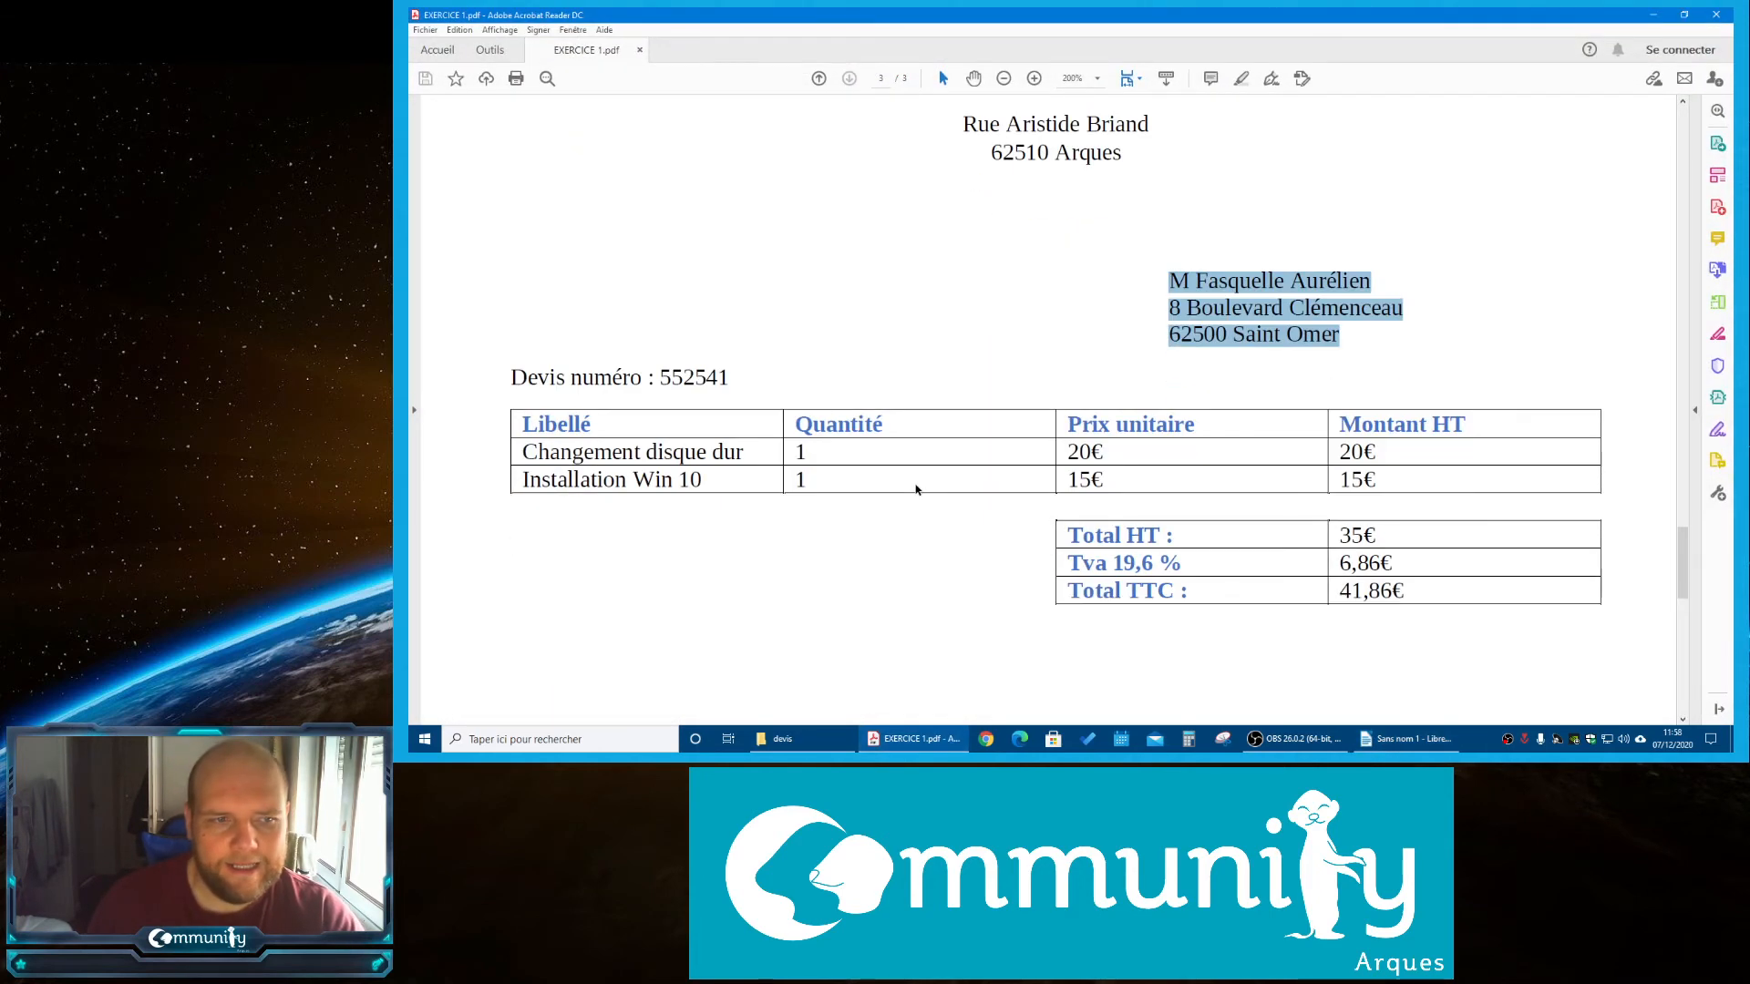
pyautogui.click(891, 755)
pyautogui.write('Devid')
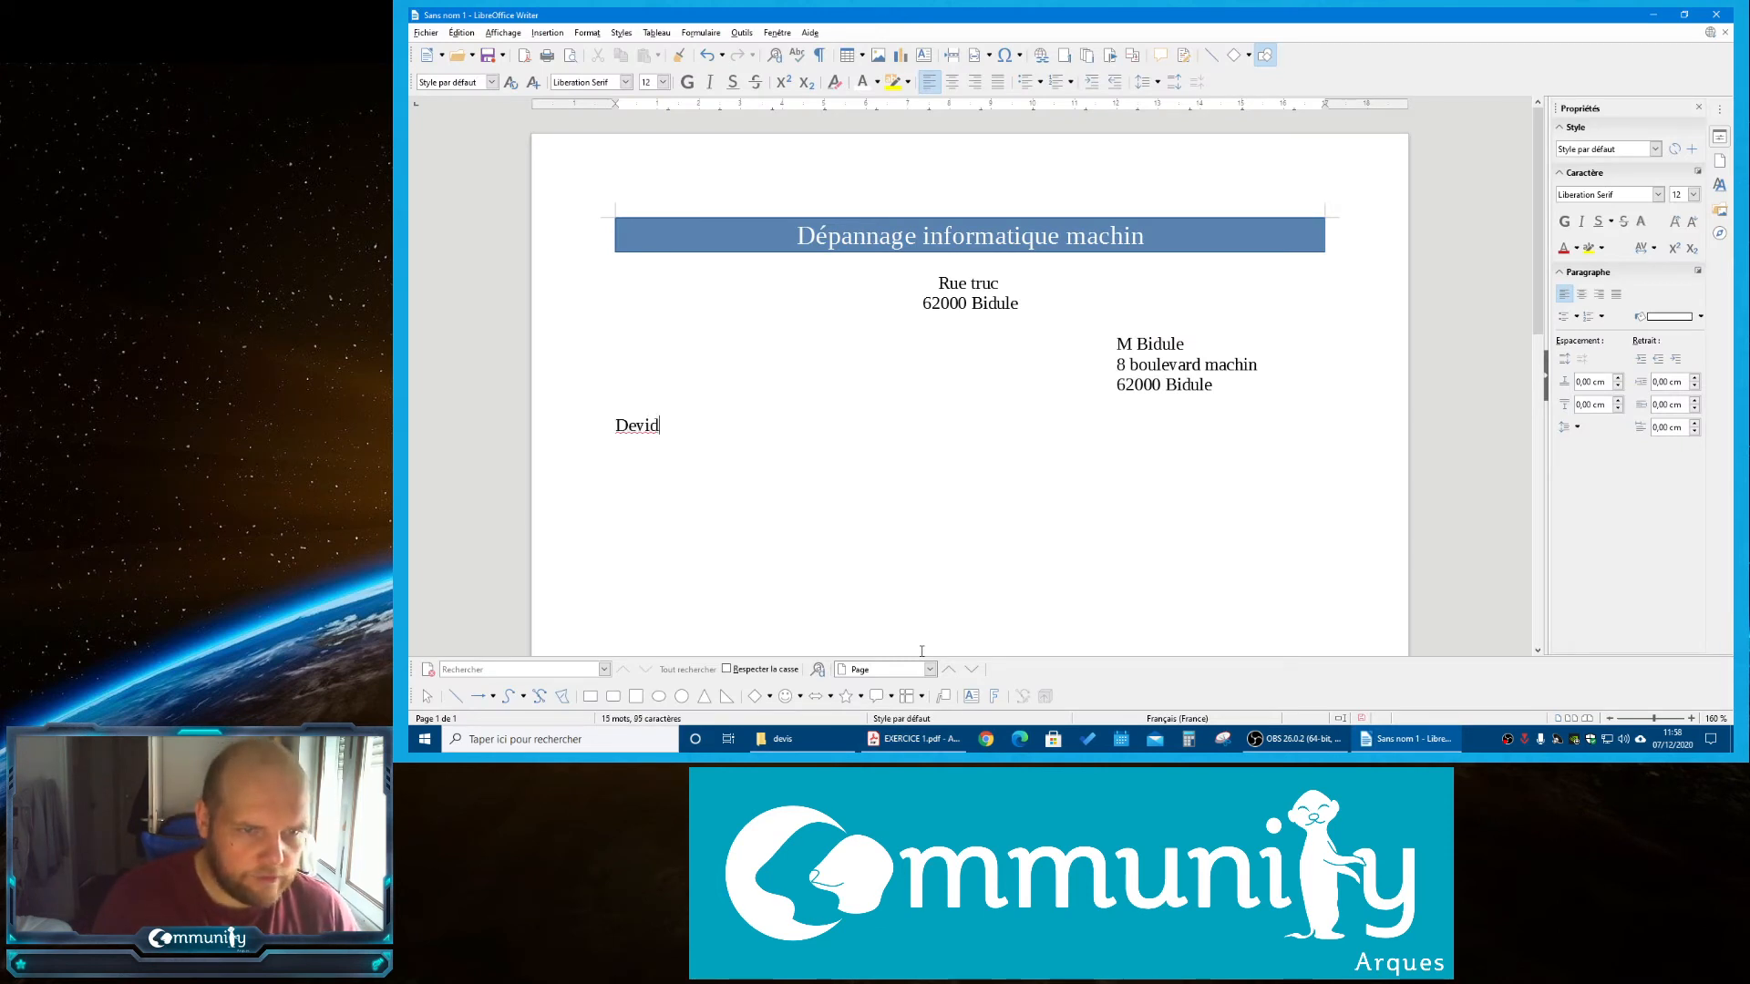
pyautogui.press('BackSpace')
pyautogui.write('s nu')
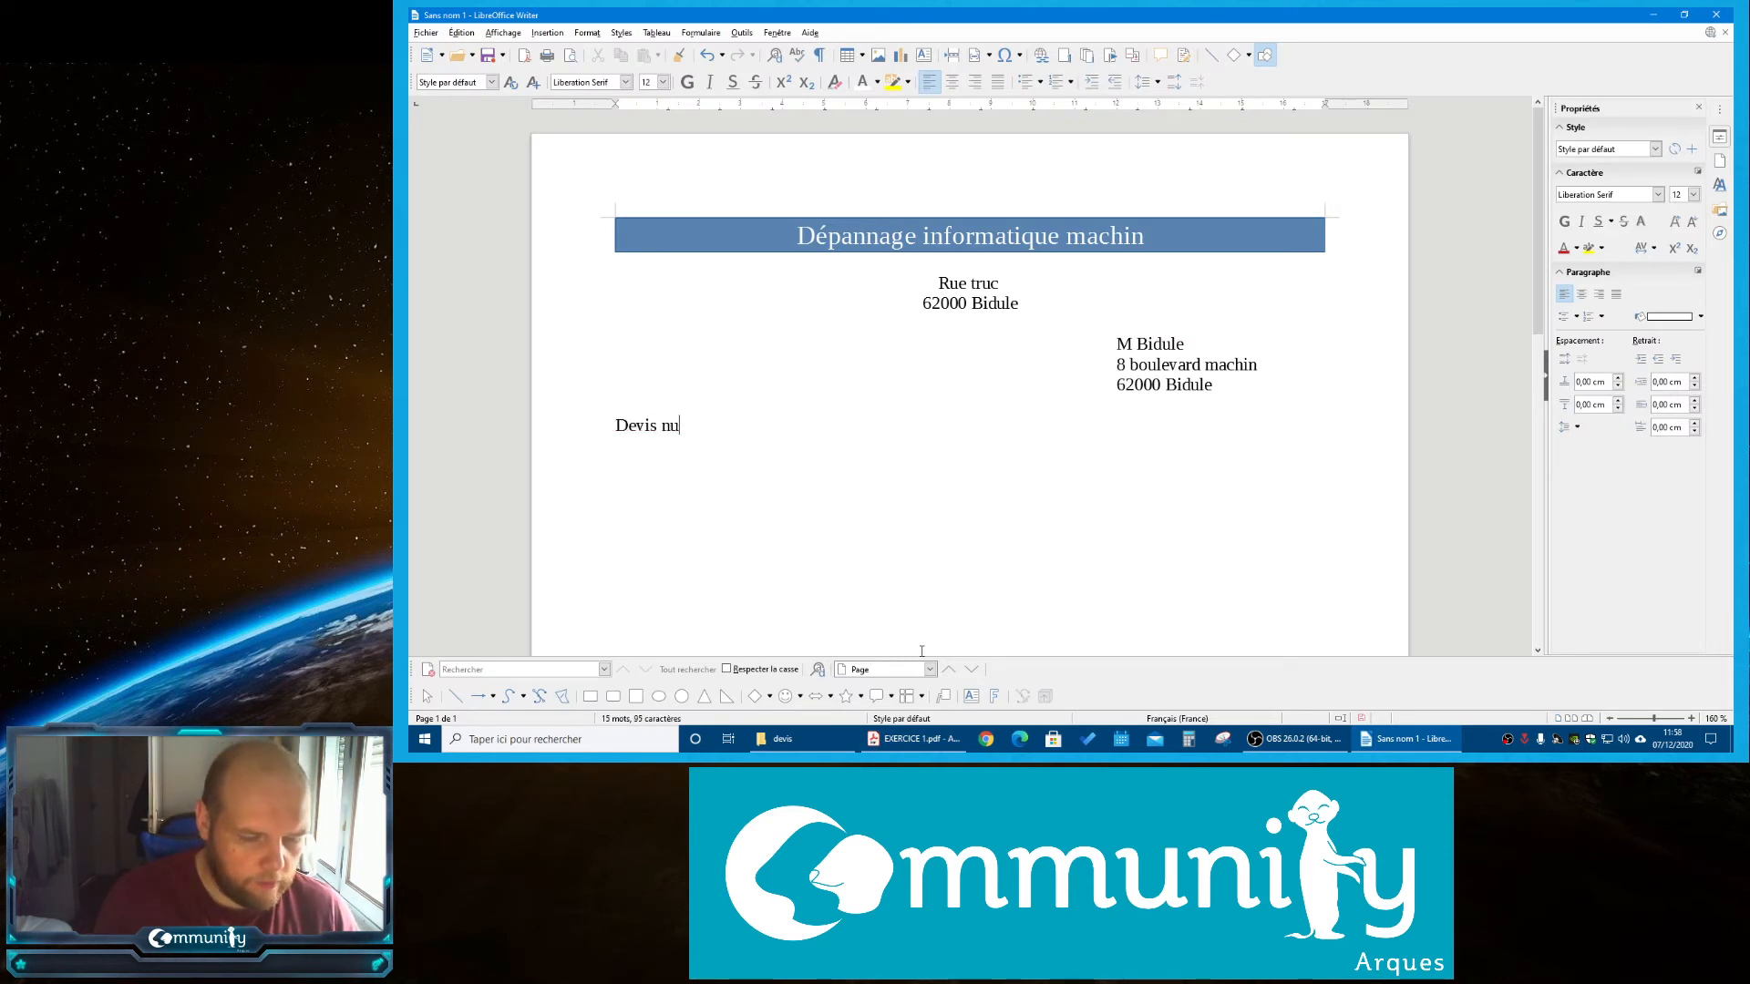
pyautogui.write('méro : ')
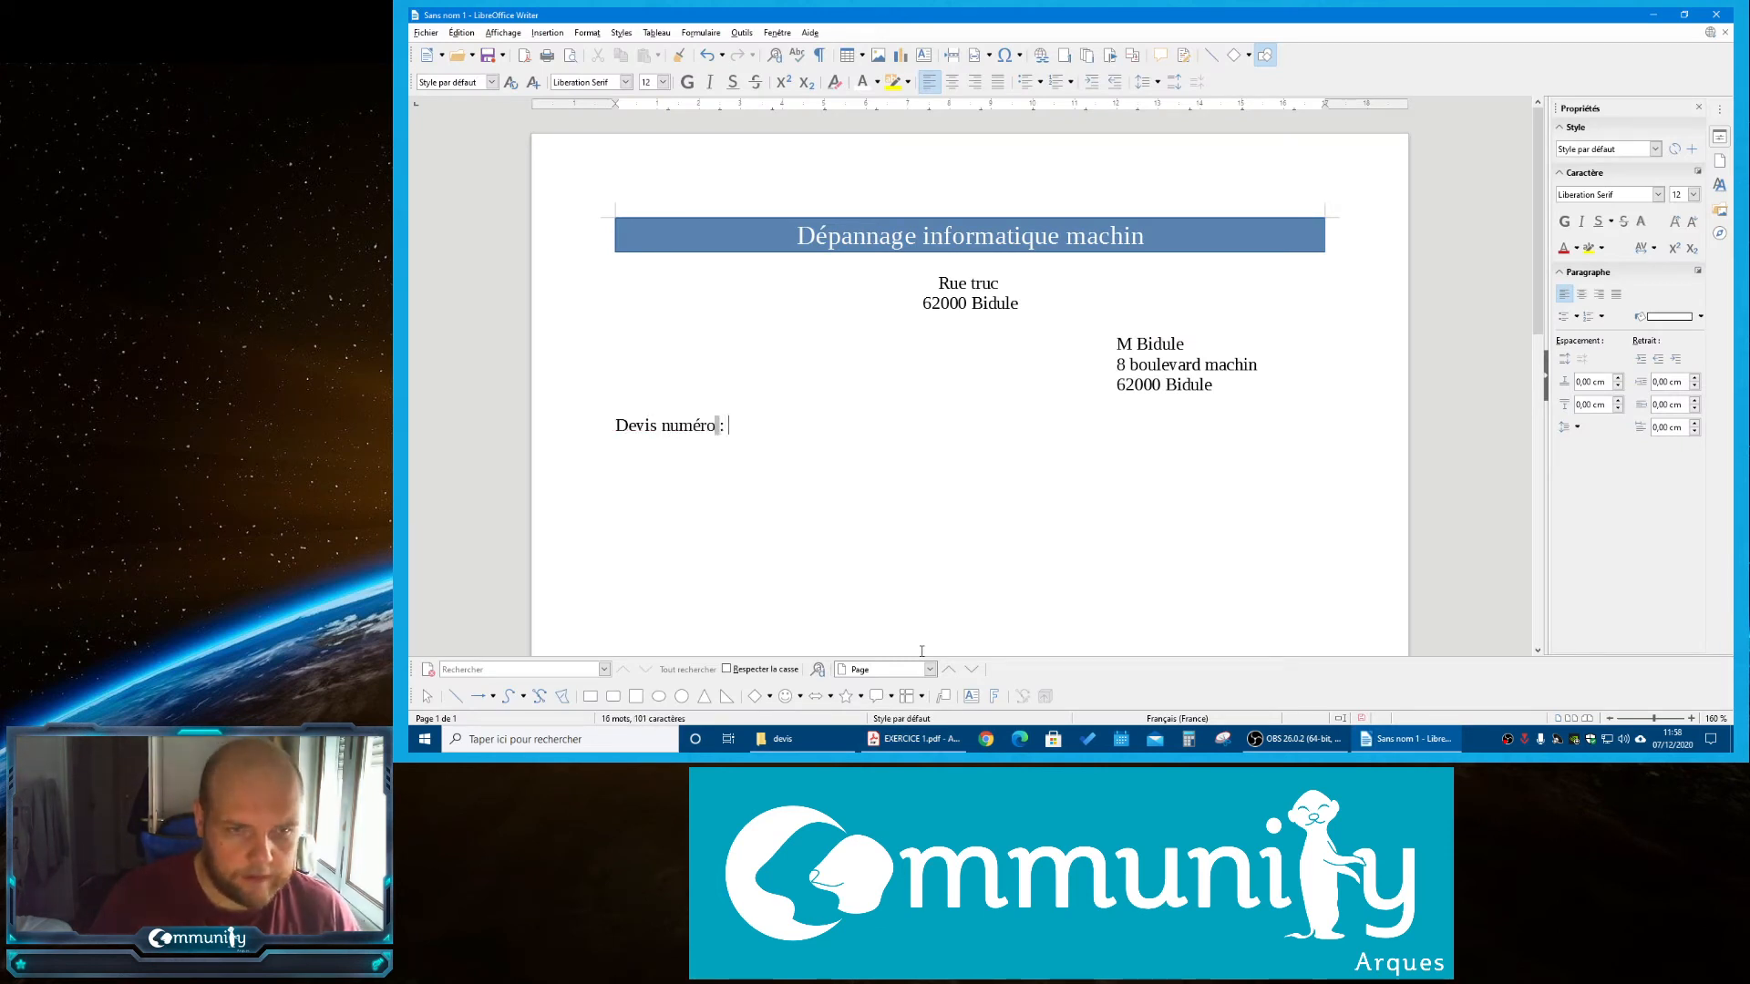
pyautogui.write('549446')
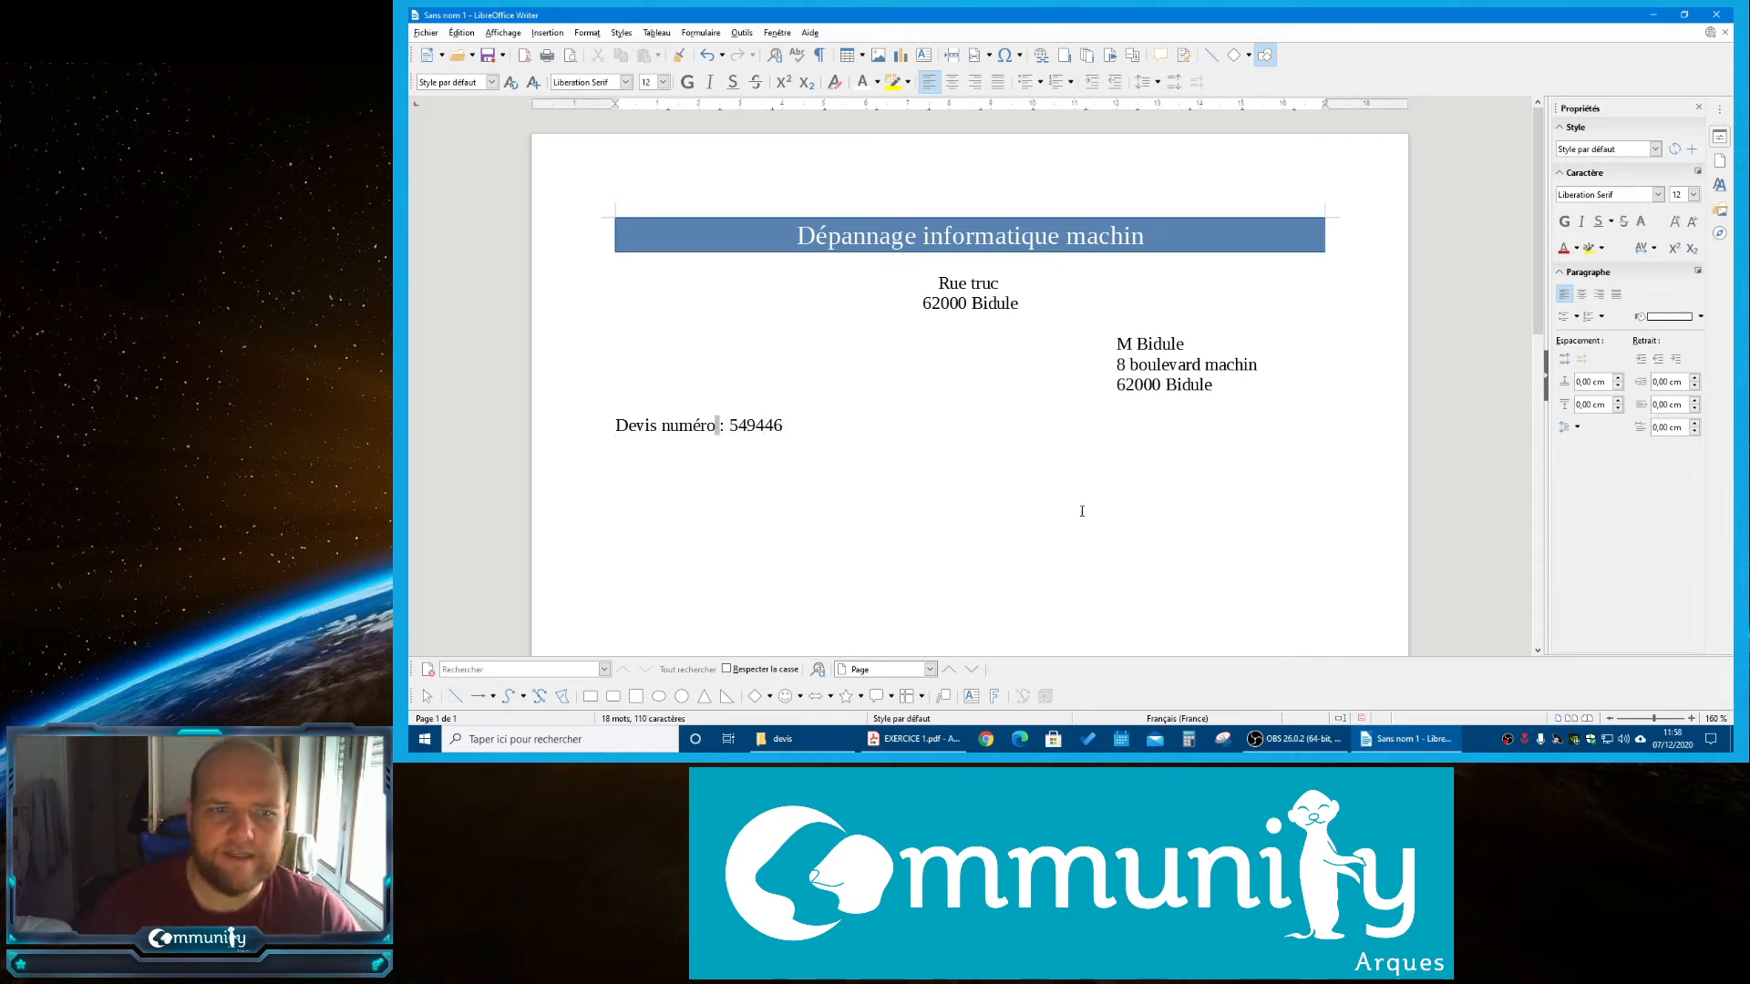
# Consult the table layout in EXERCICE 1.pdf and insert a table of 4 columns and 7 rows below the quote number in Writer
pyautogui.scroll(-2, 896, 412)
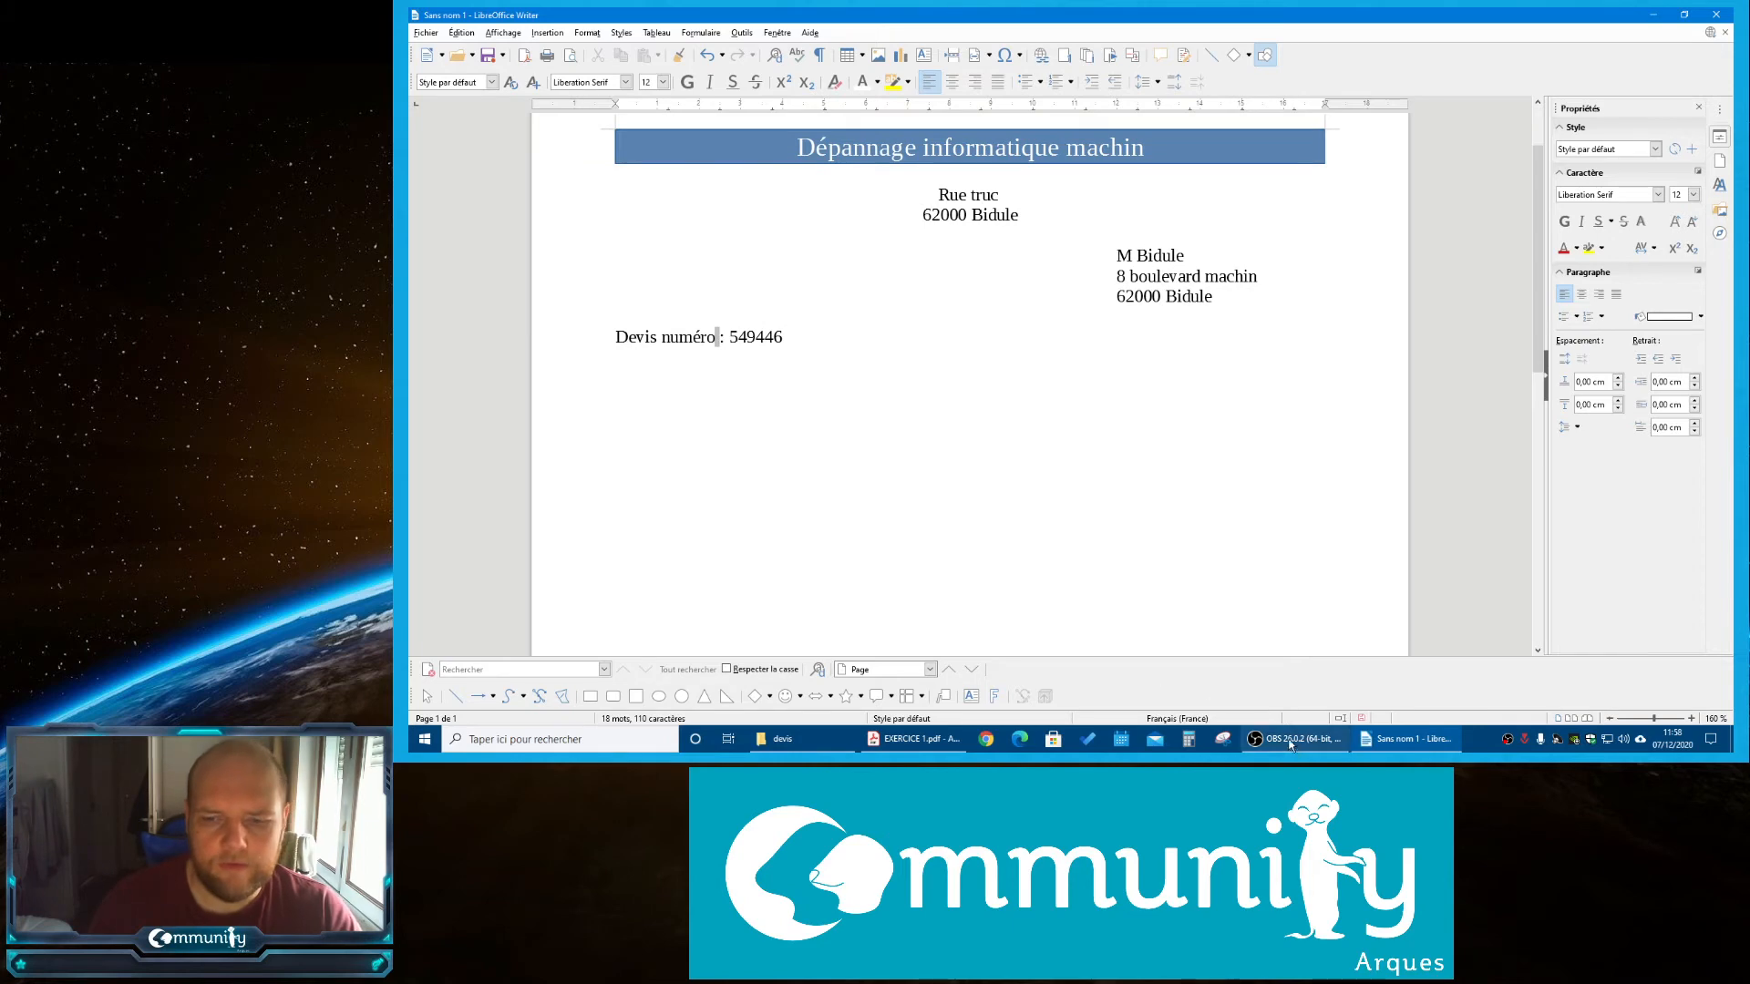
pyautogui.click(906, 752)
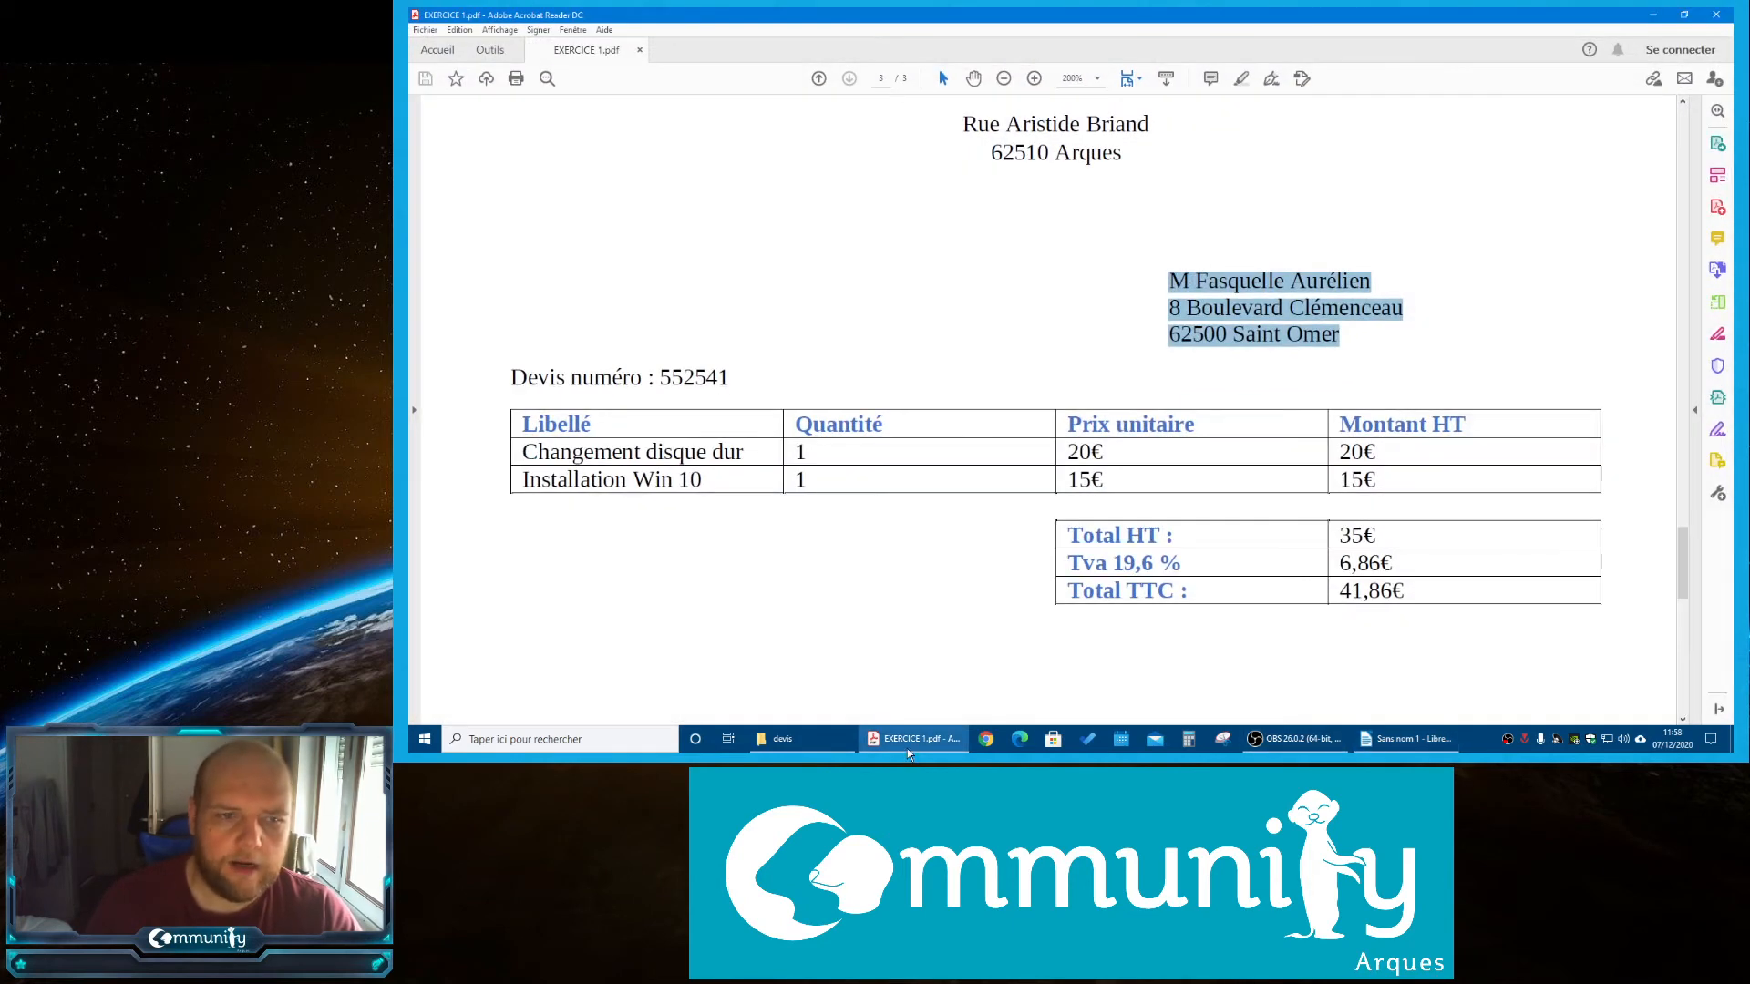
pyautogui.click(906, 747)
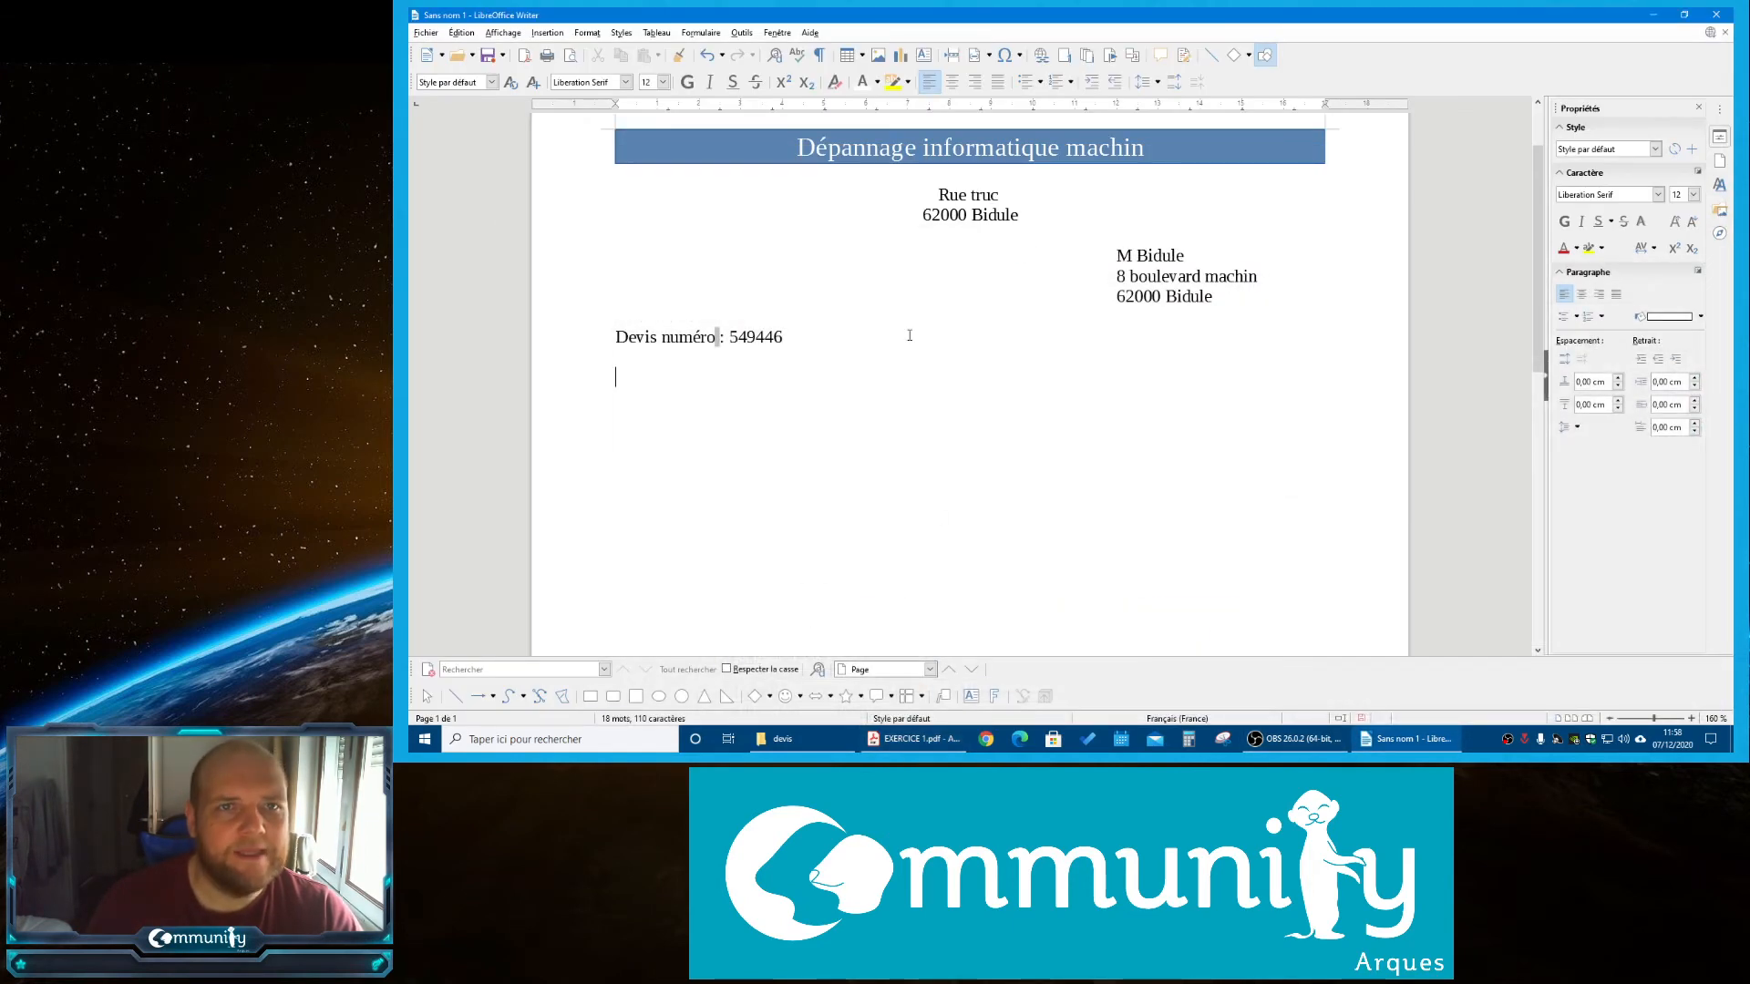
pyautogui.click(863, 56)
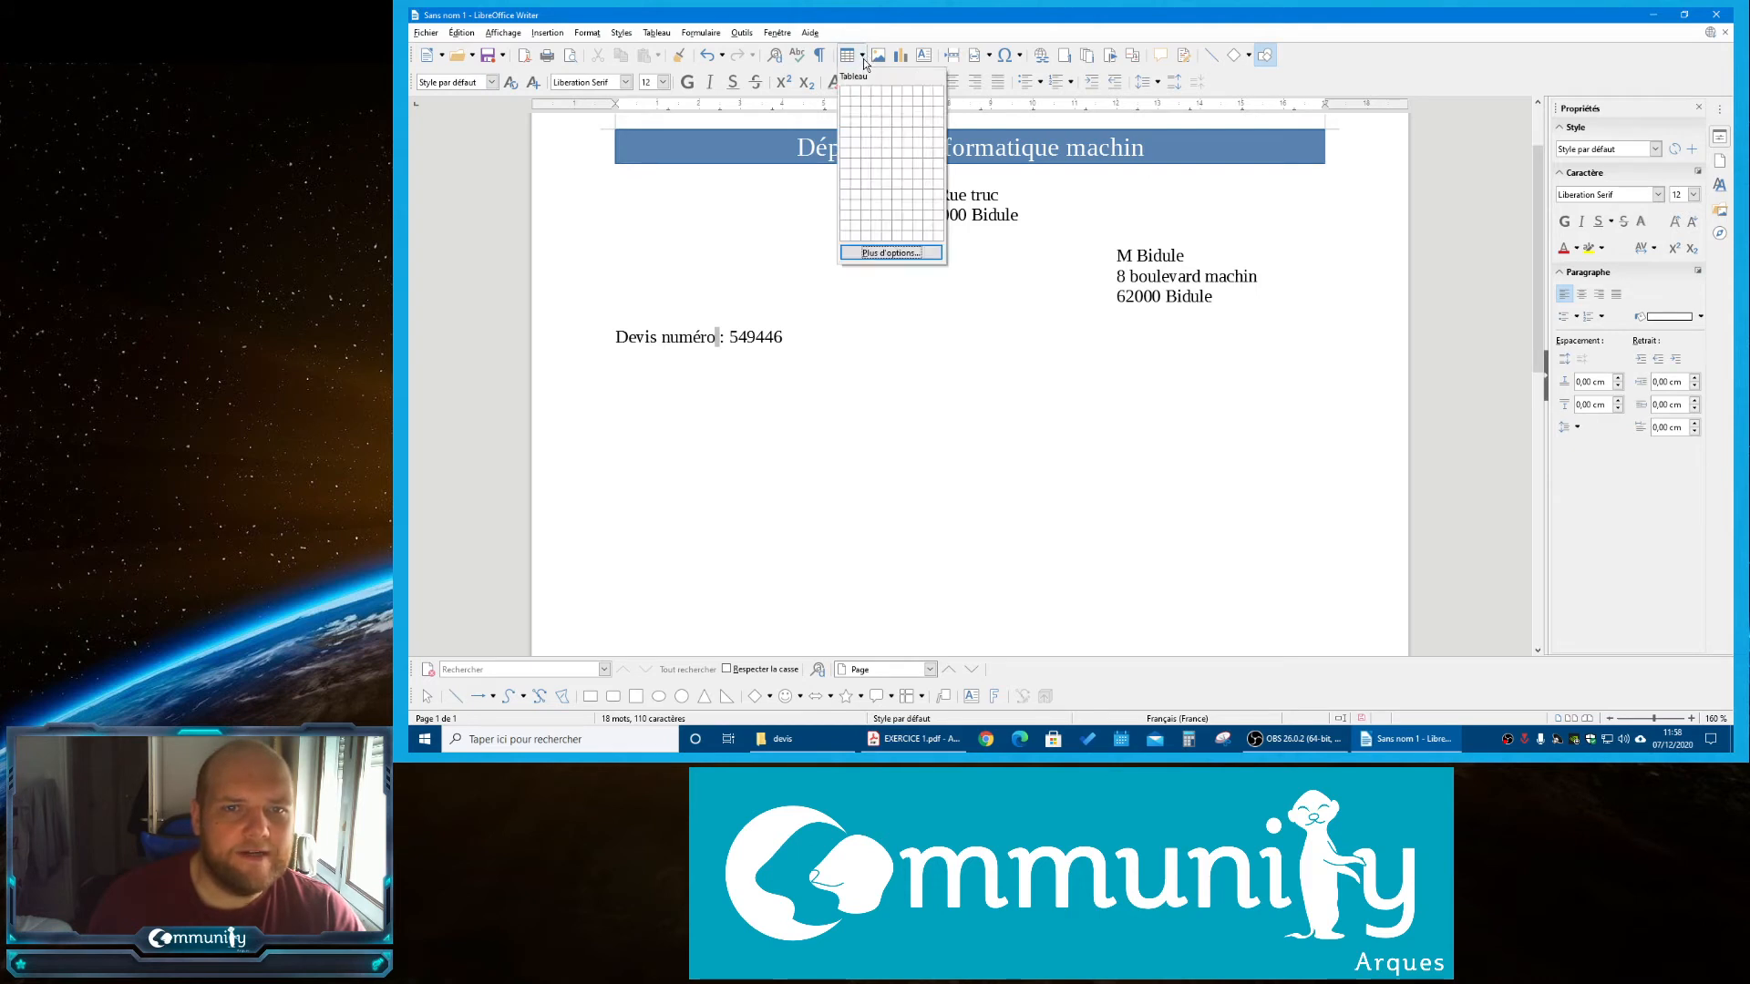
pyautogui.click(892, 255)
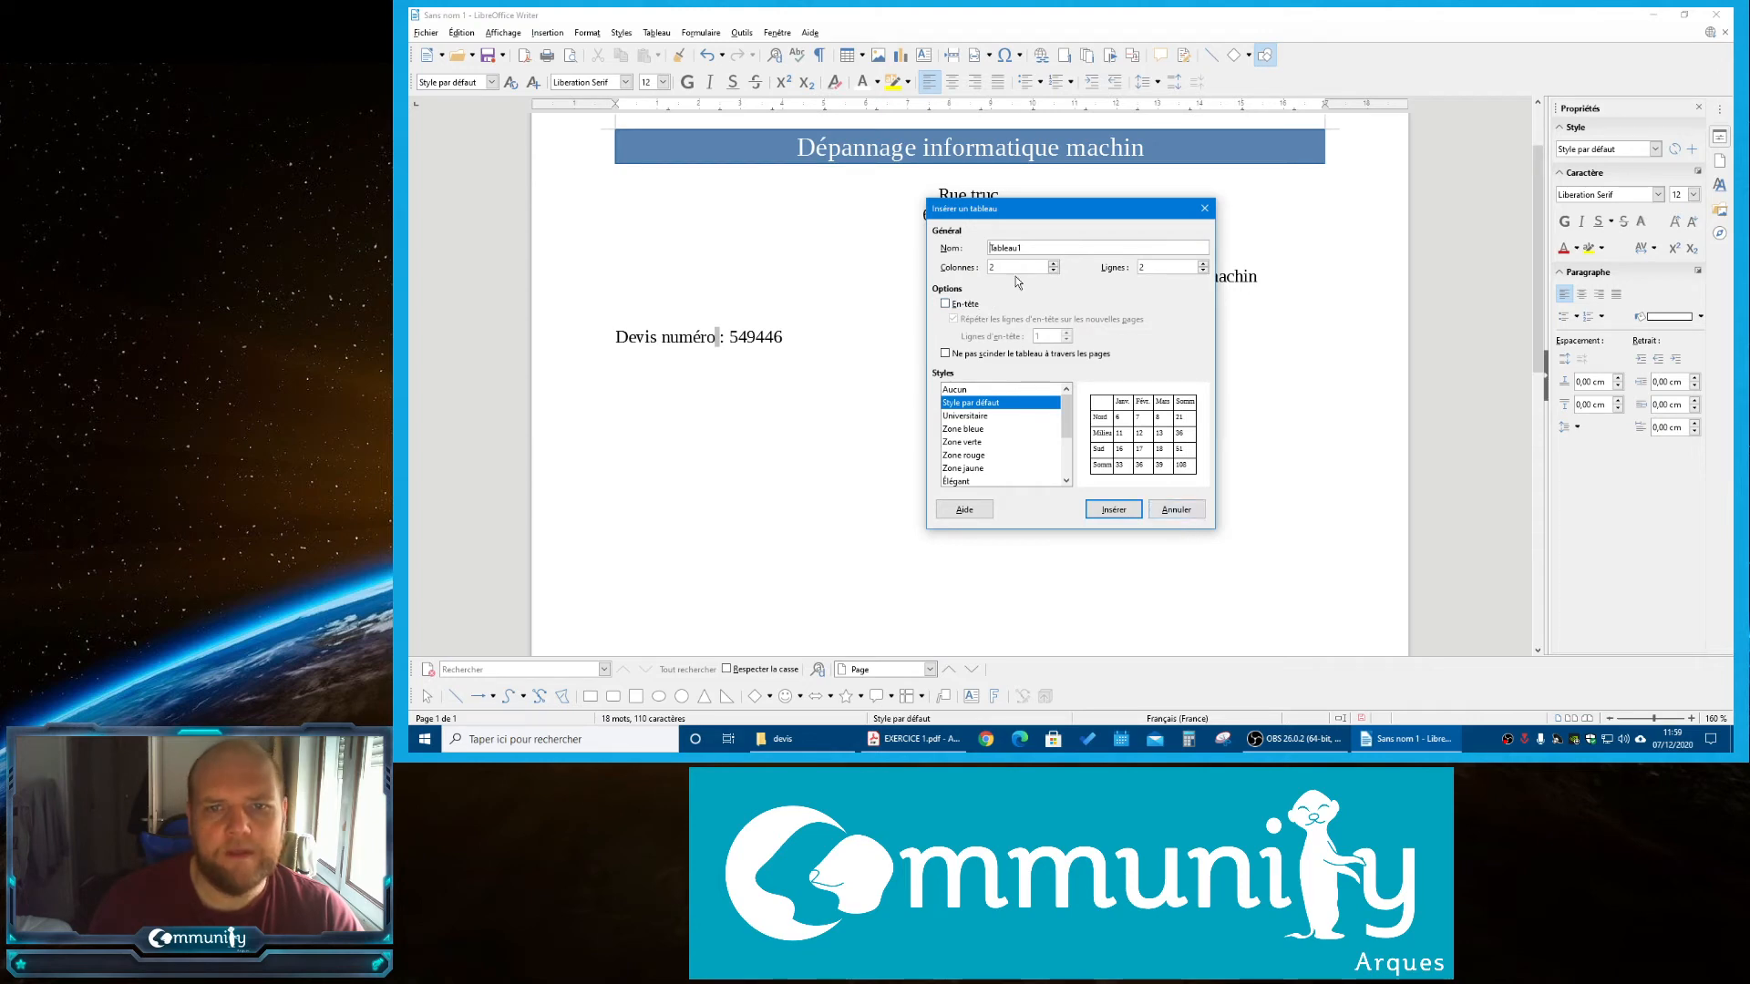
pyautogui.click(898, 740)
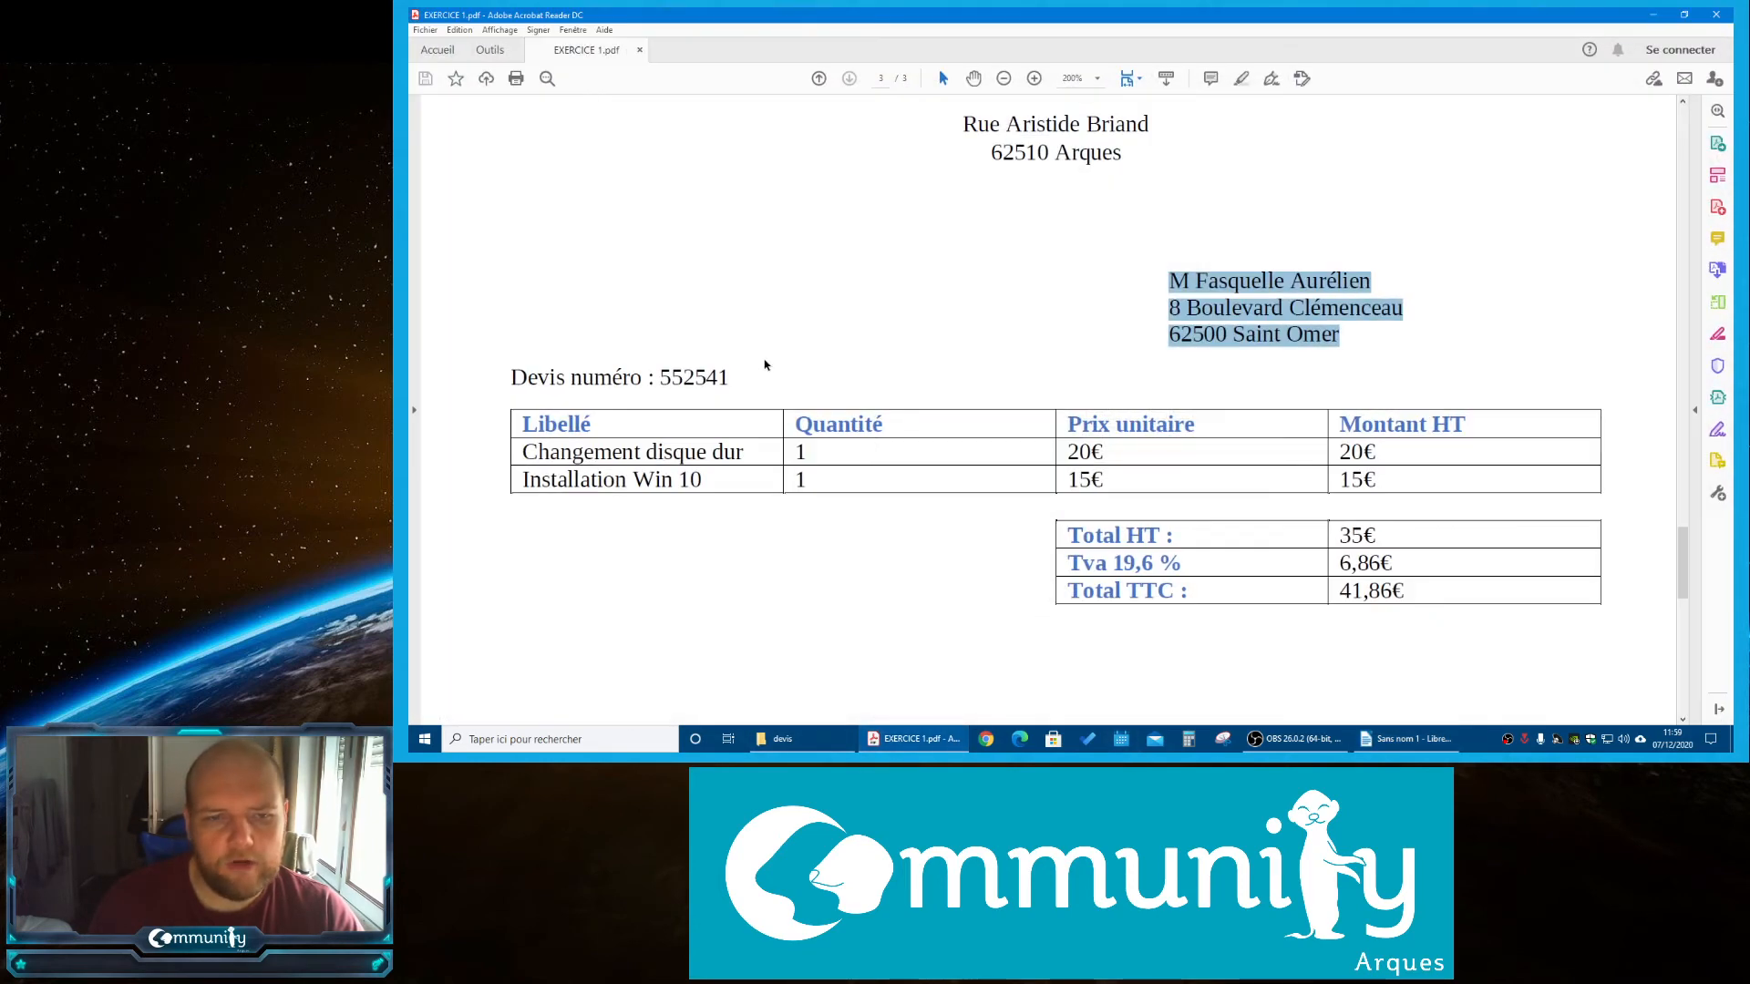
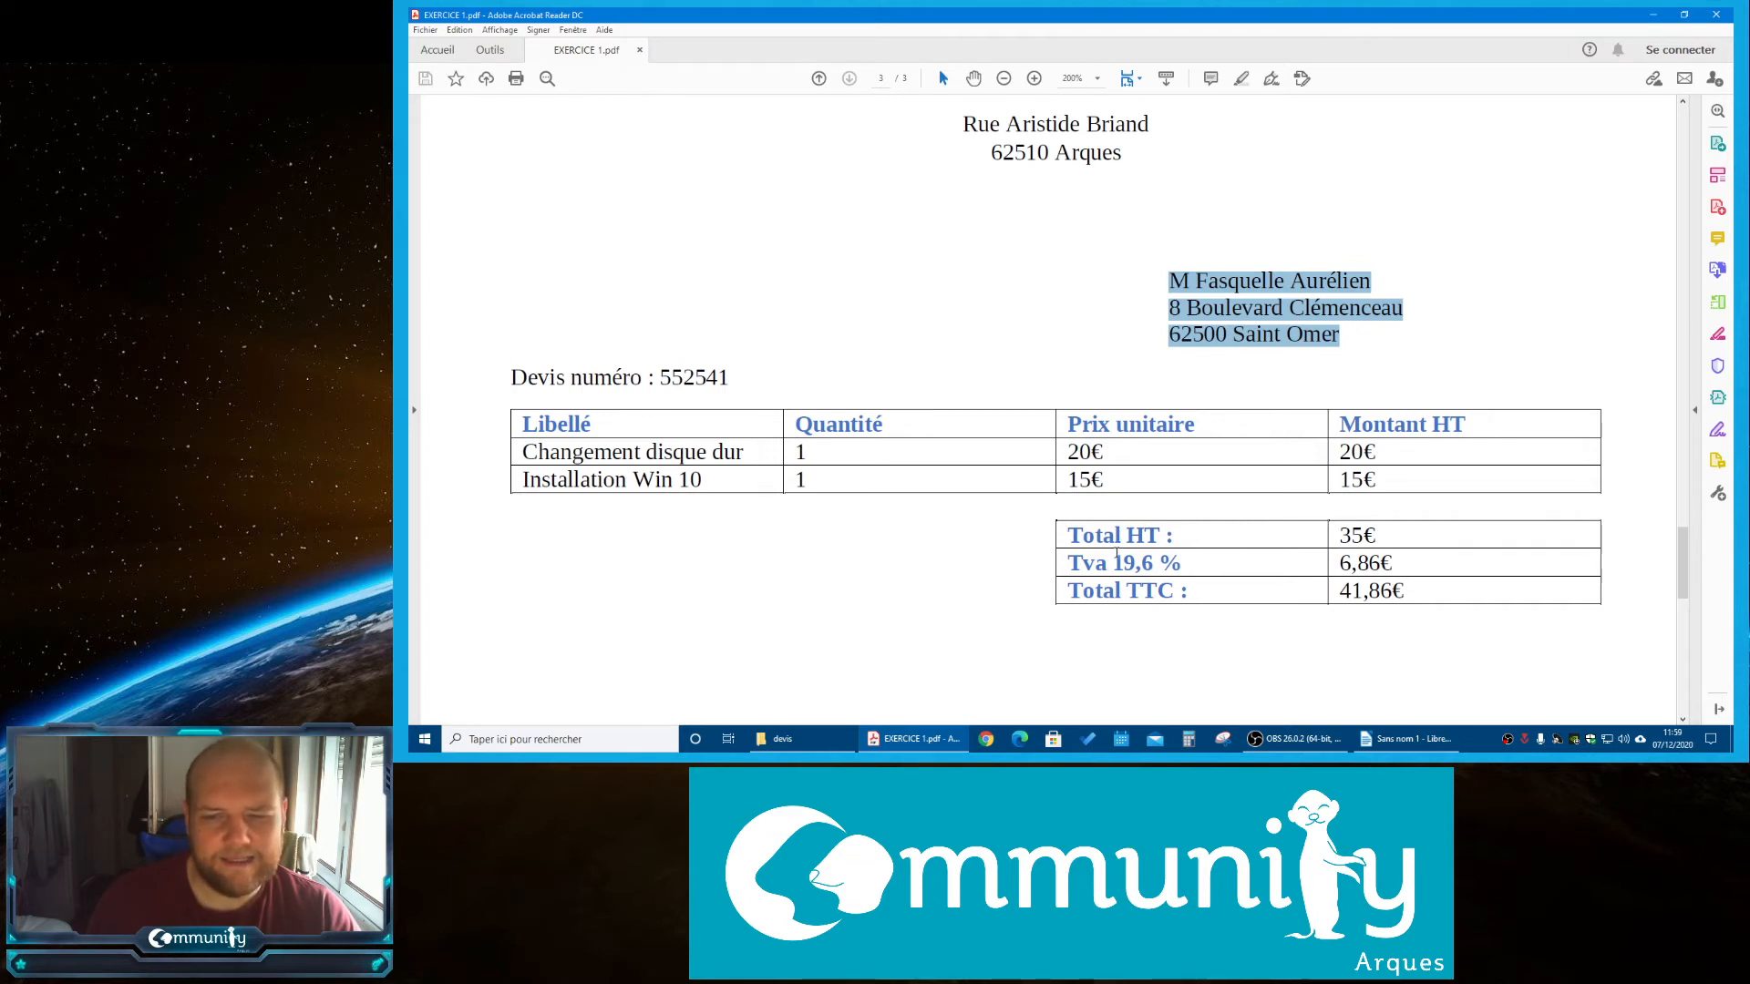
pyautogui.click(1390, 513)
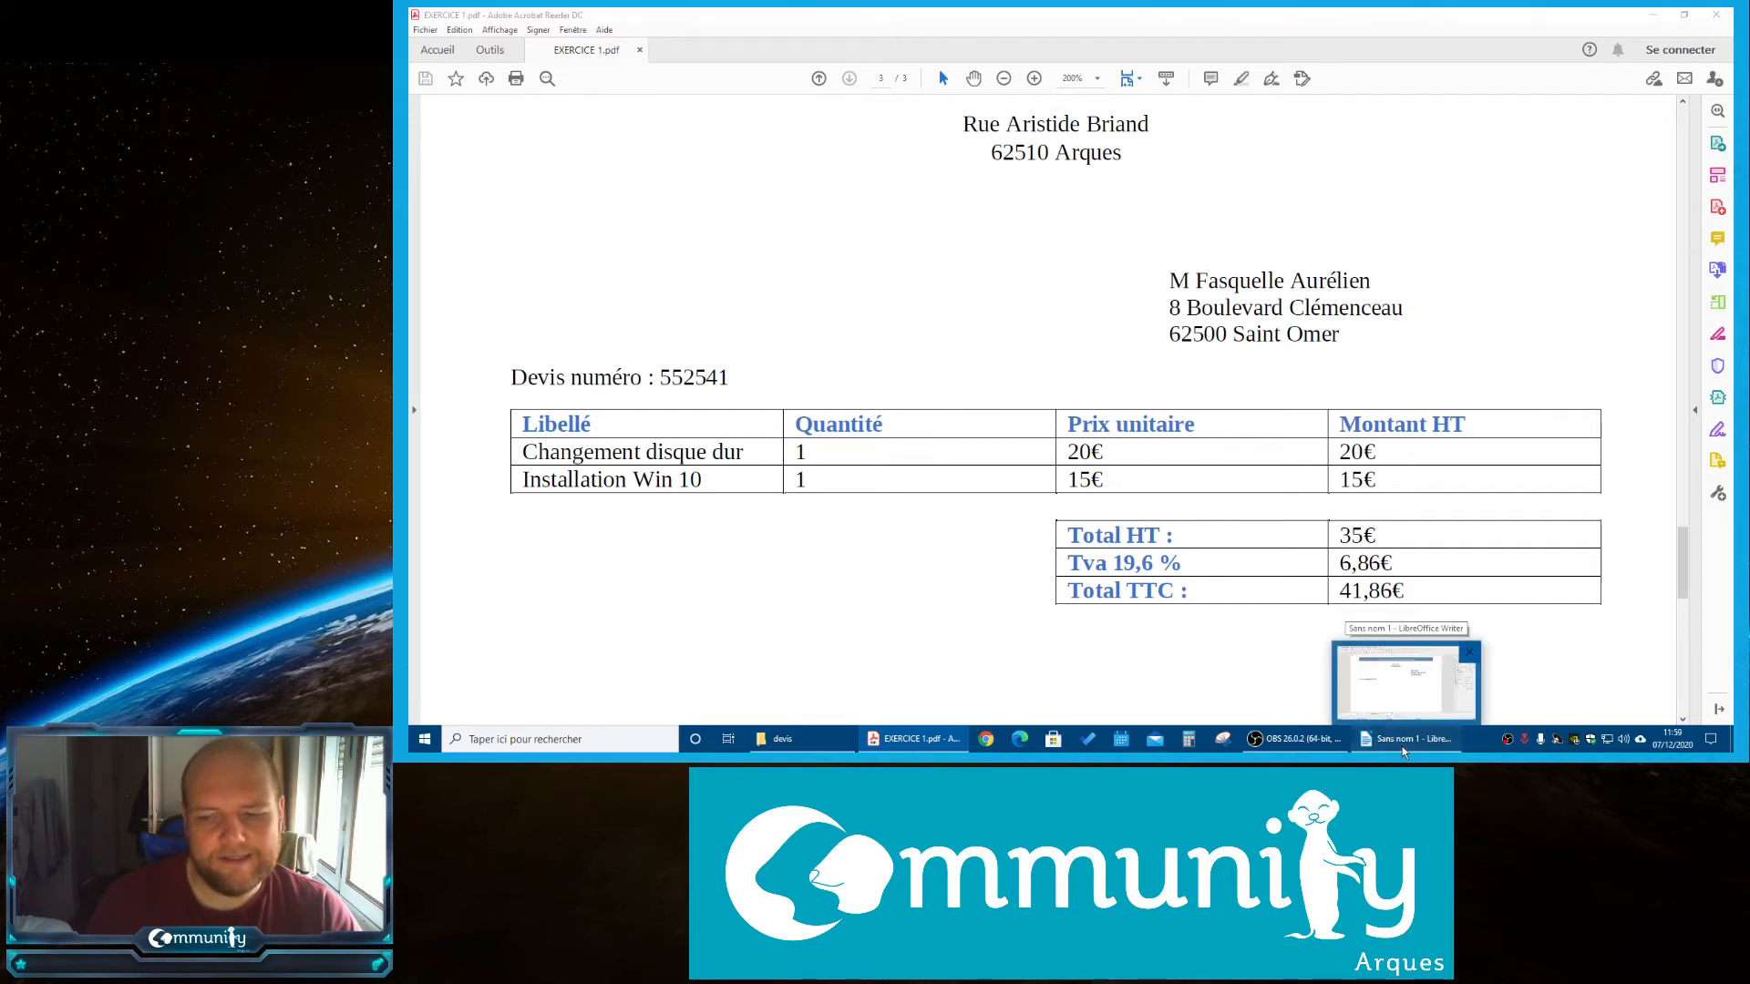
pyautogui.click(1405, 740)
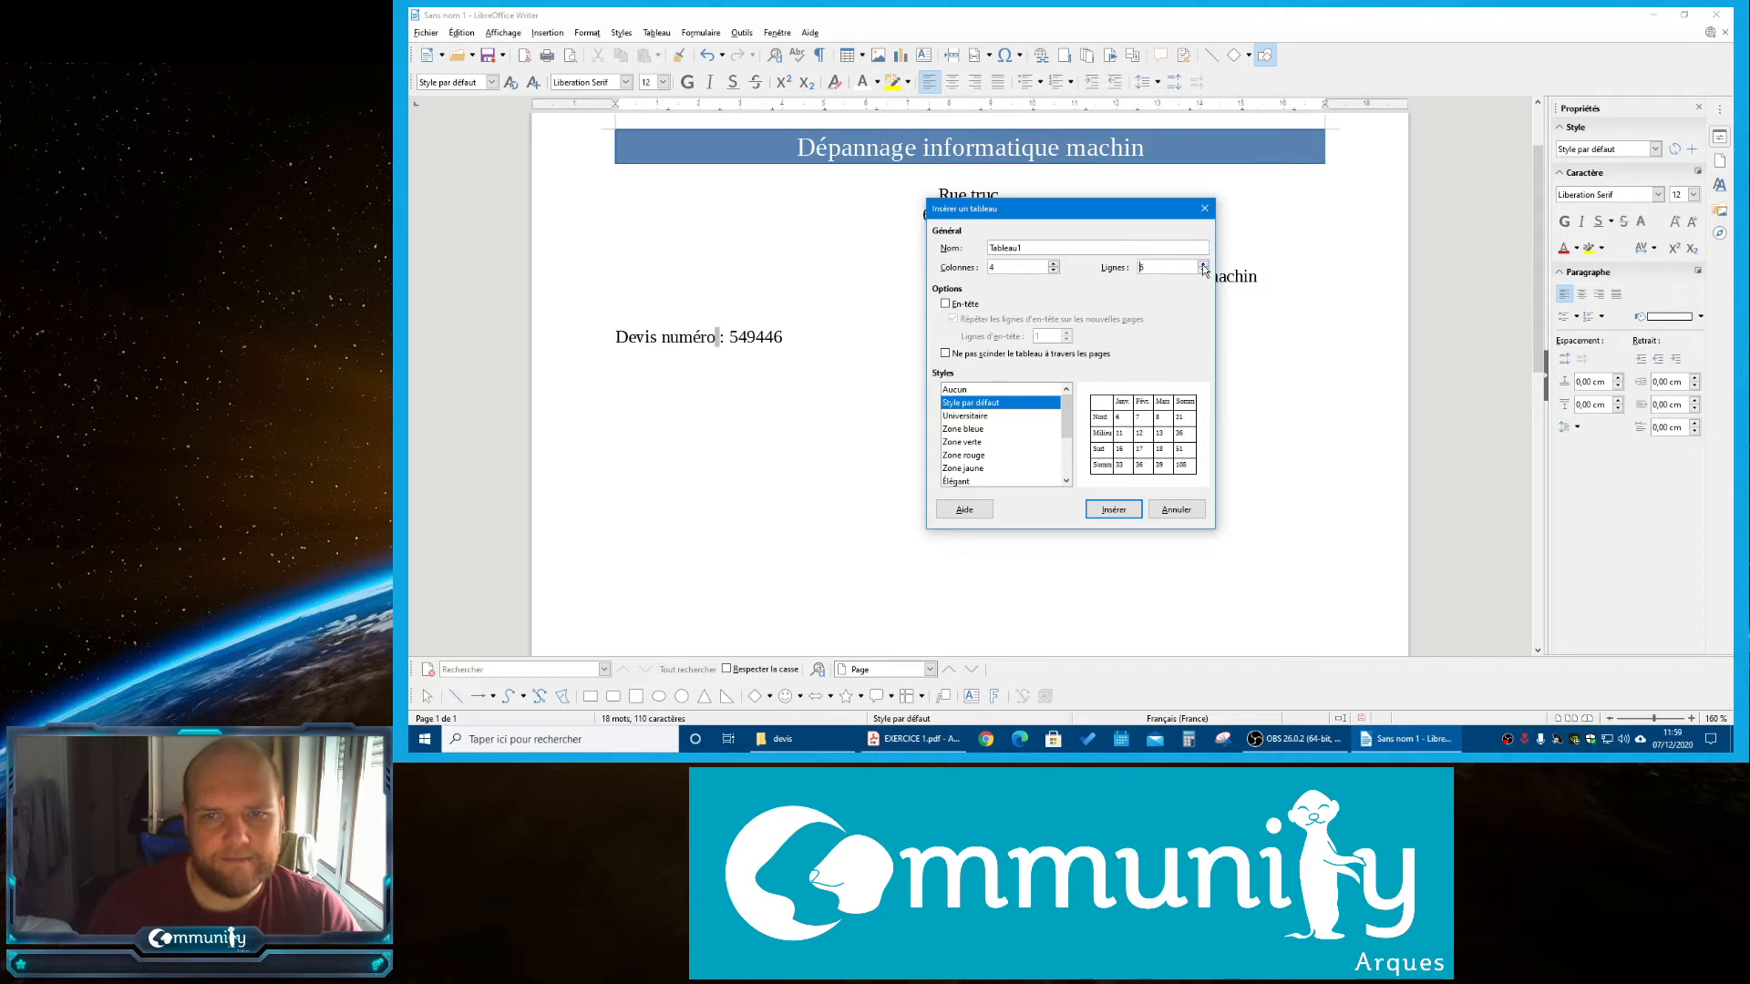
pyautogui.click(1126, 508)
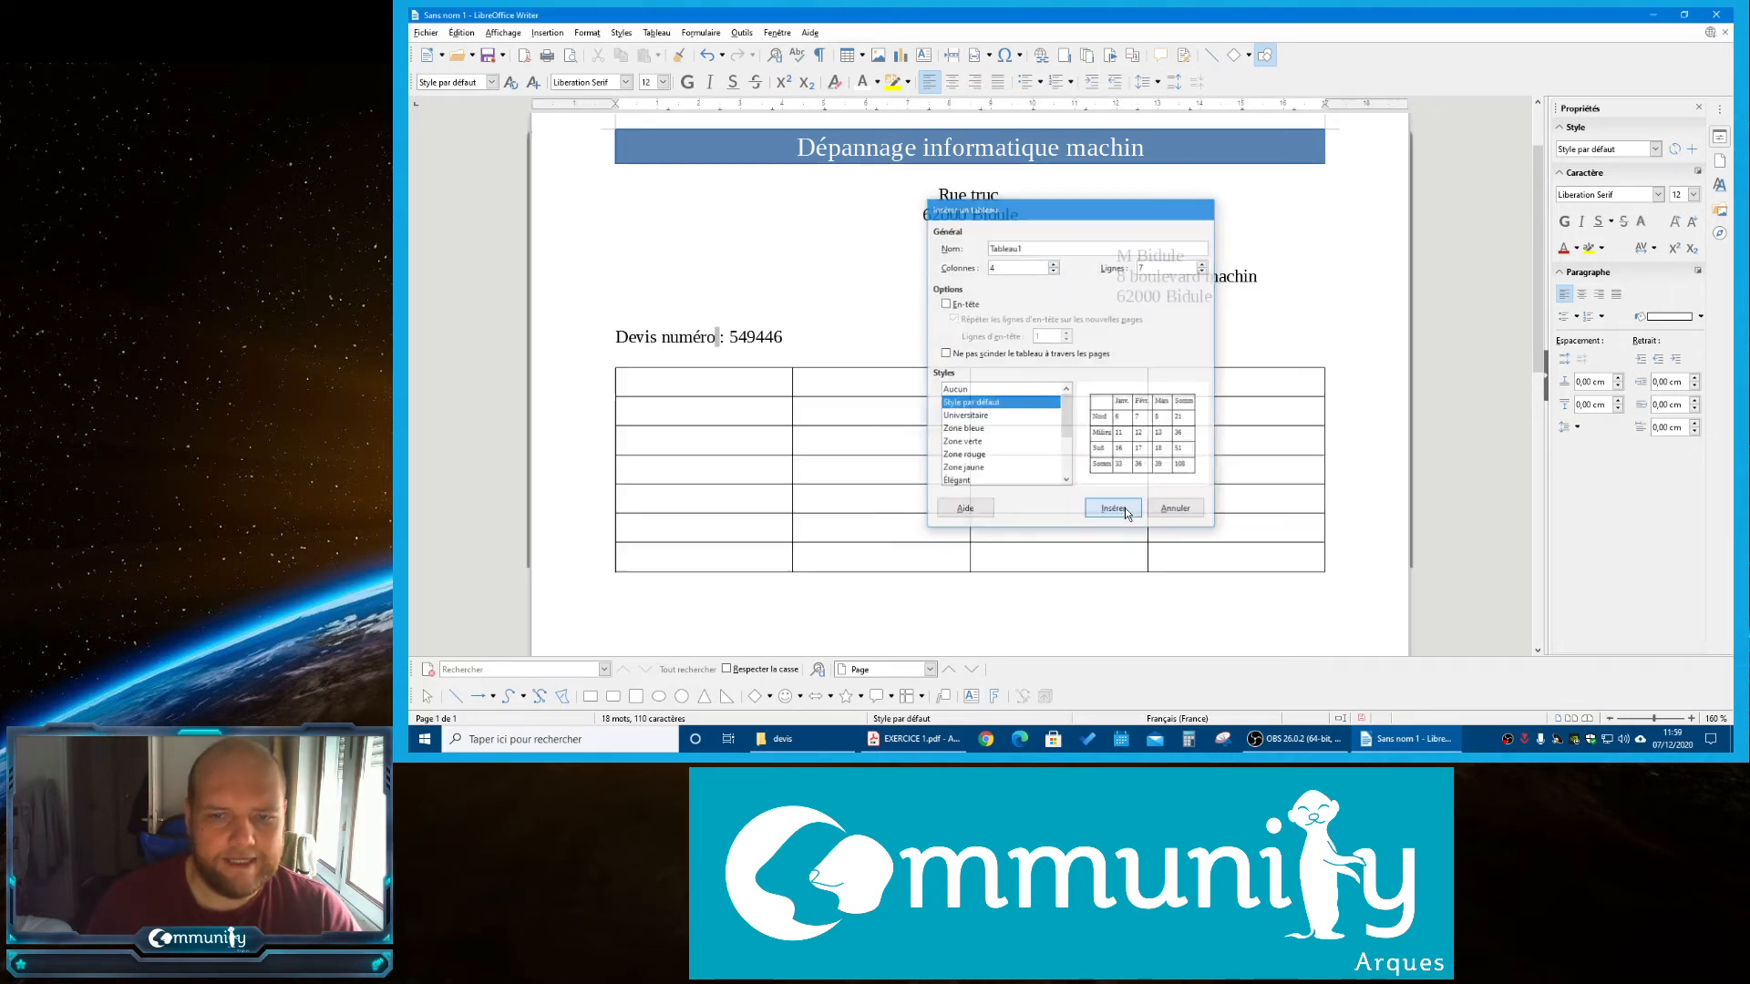
# Compare the inserted table with the model in EXERCICE 1.pdf and examine its borders in Writer's print preview
pyautogui.click(916, 744)
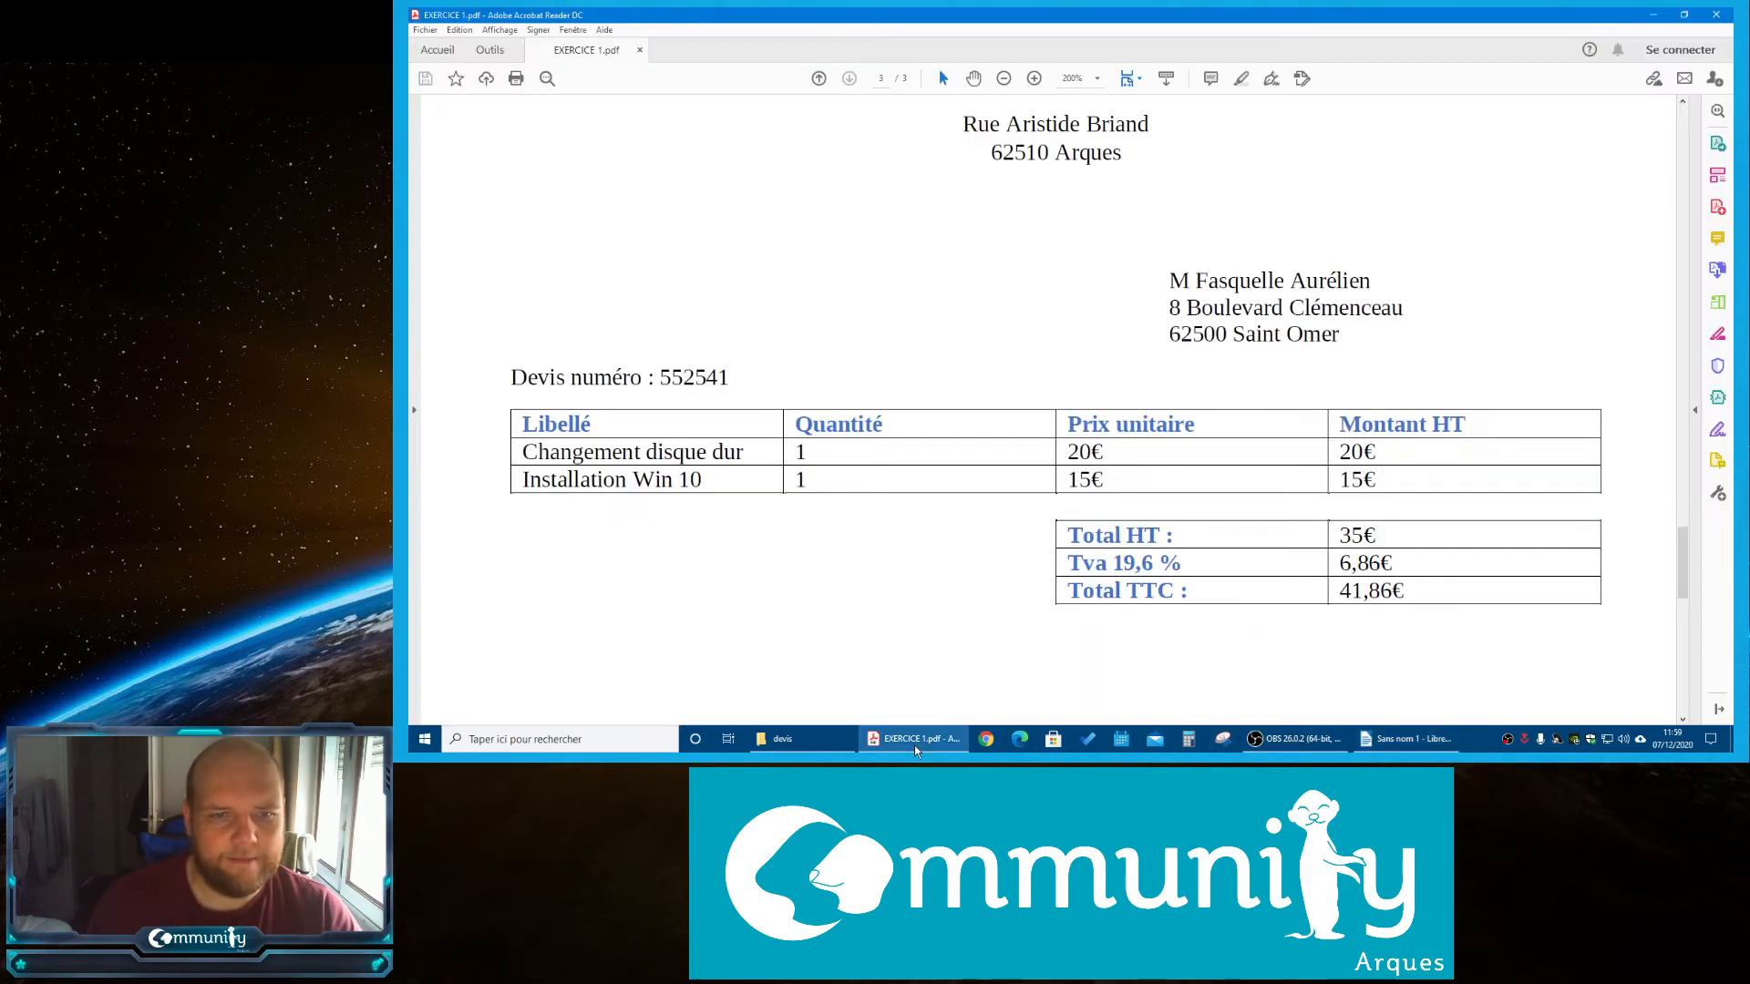
pyautogui.click(916, 745)
pyautogui.click(915, 746)
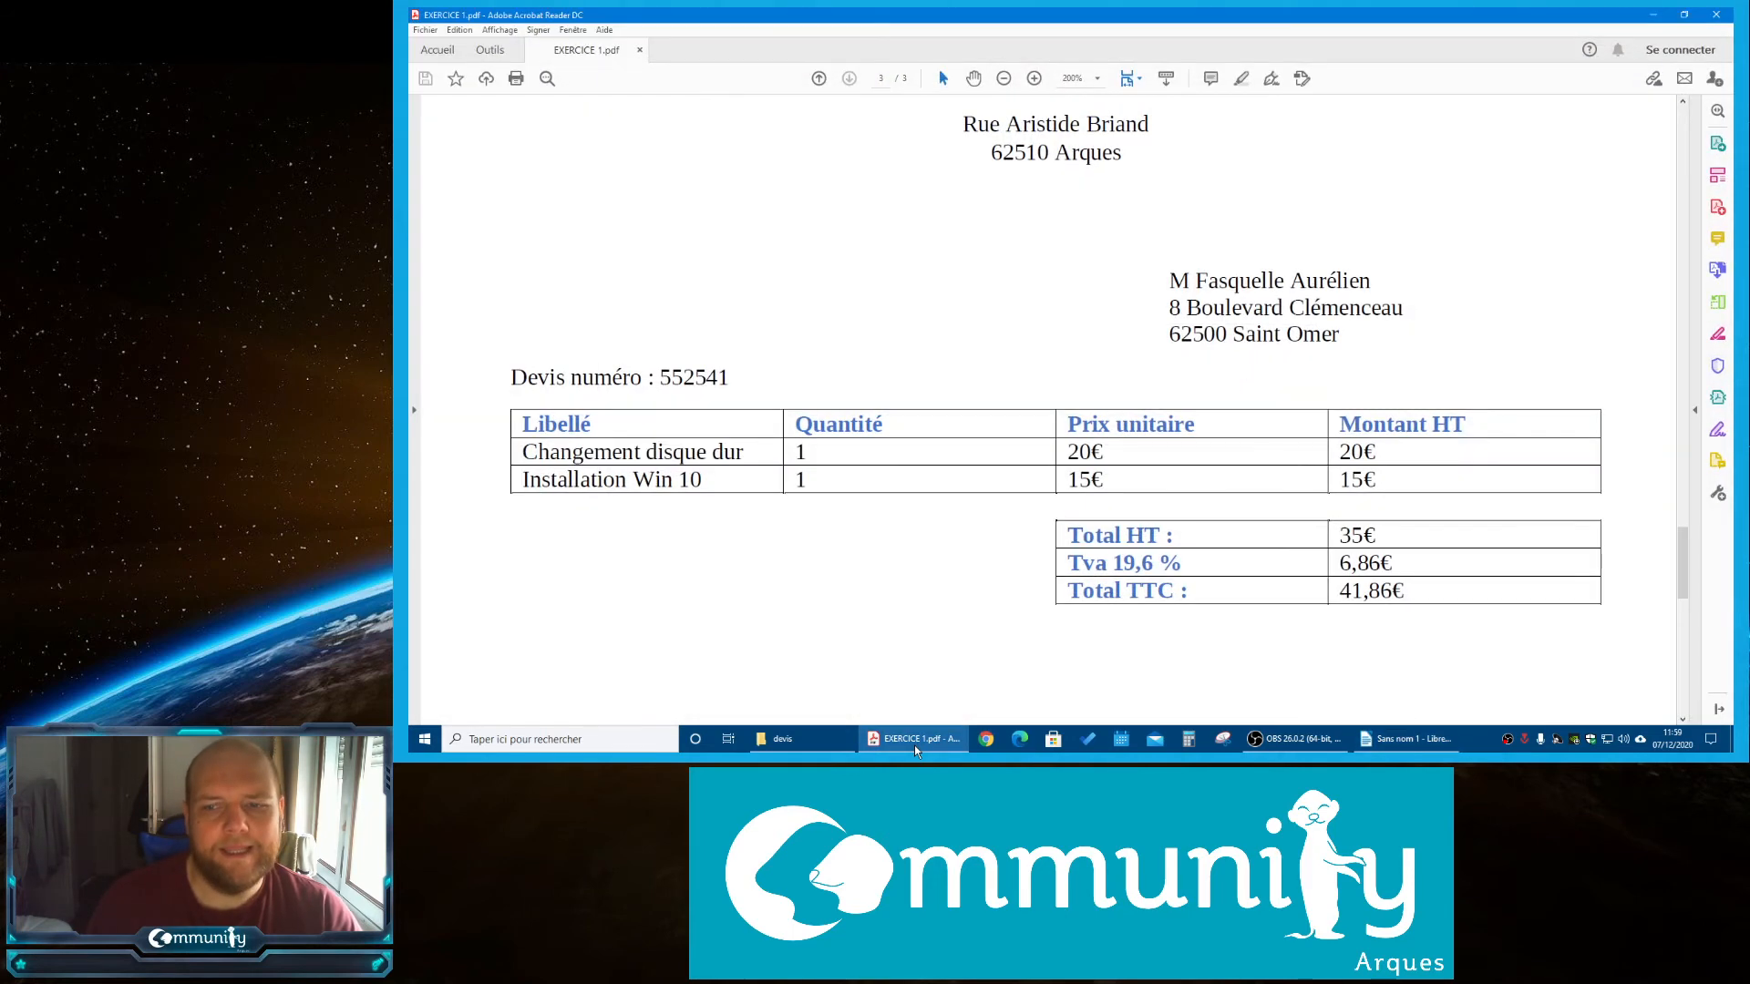
pyautogui.click(915, 746)
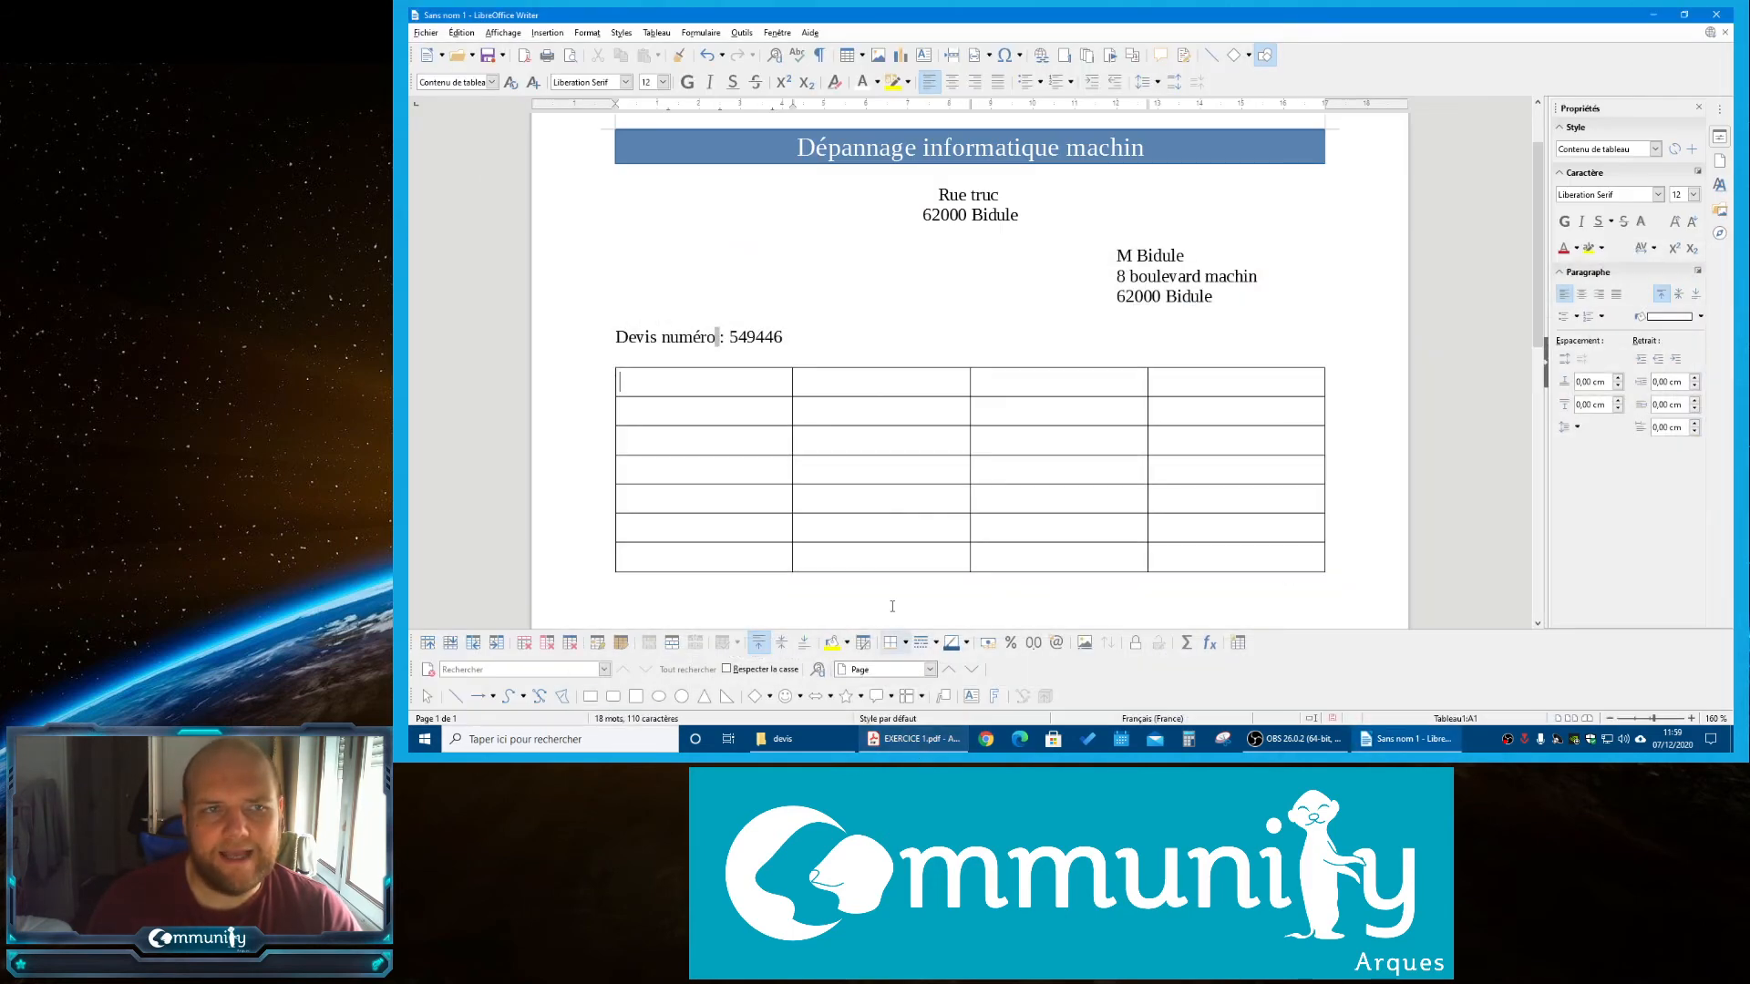
pyautogui.click(571, 56)
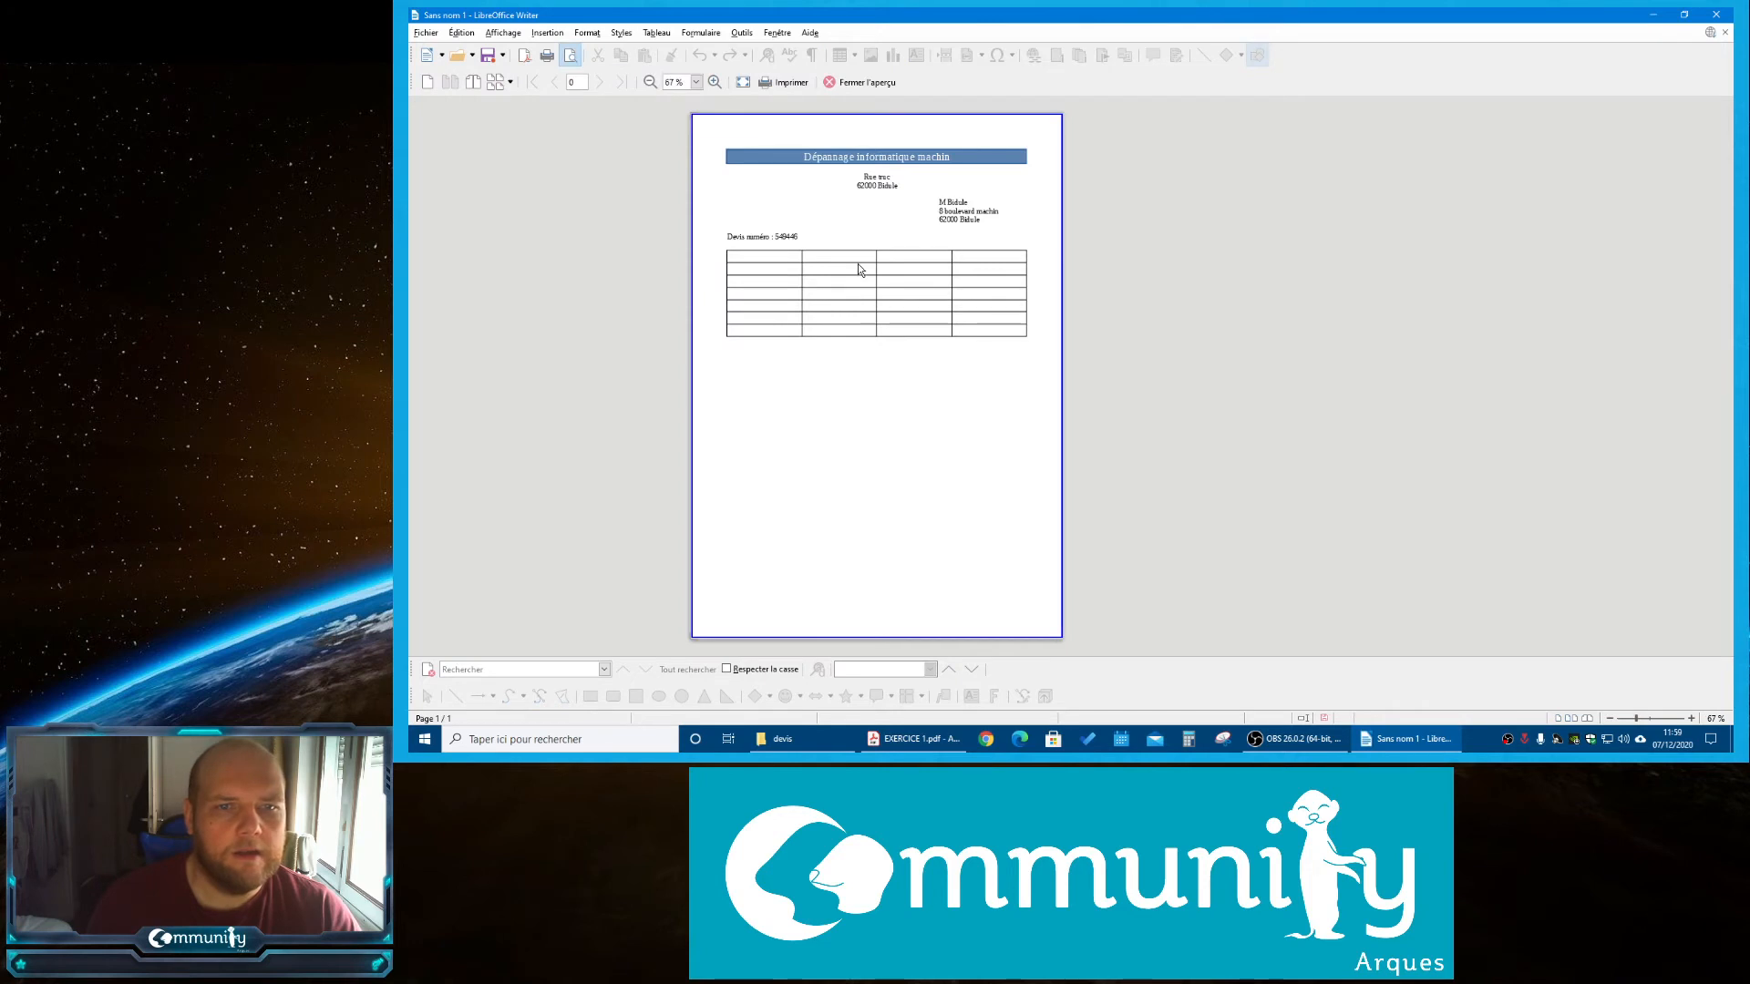
pyautogui.click(860, 82)
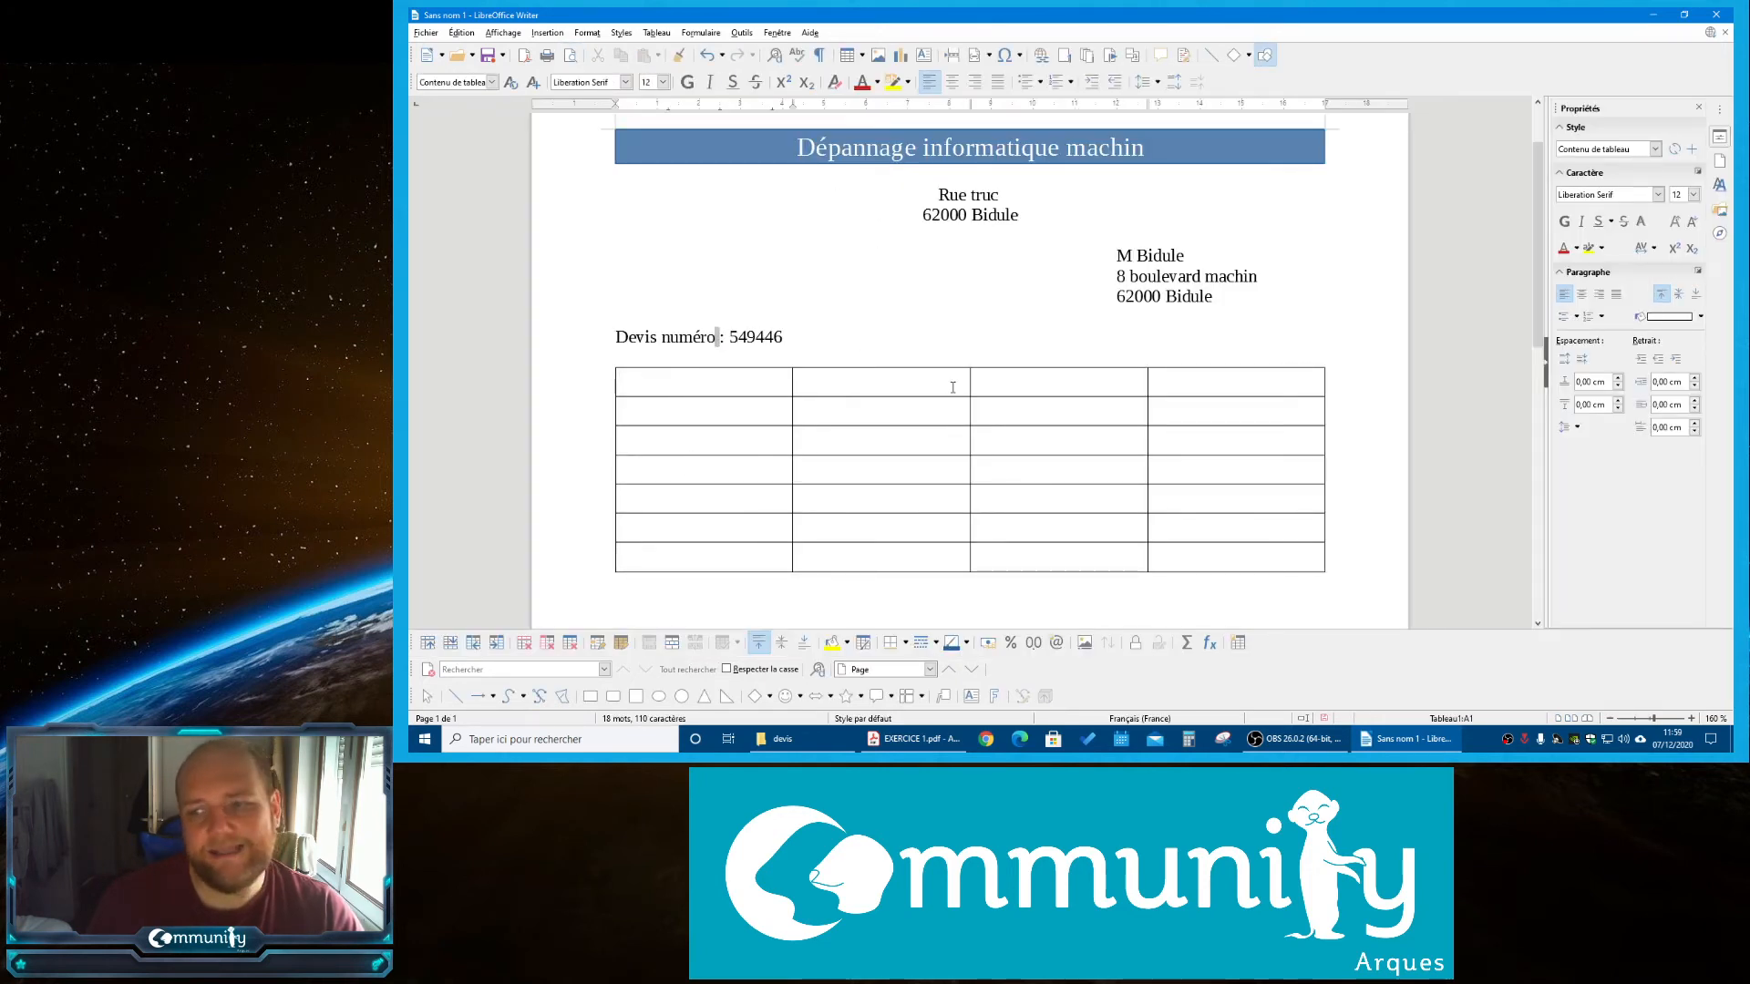
# Remove all borders from the whole table and check the page in print preview
pyautogui.moveTo(671, 378); pyautogui.dragTo(1288, 513)
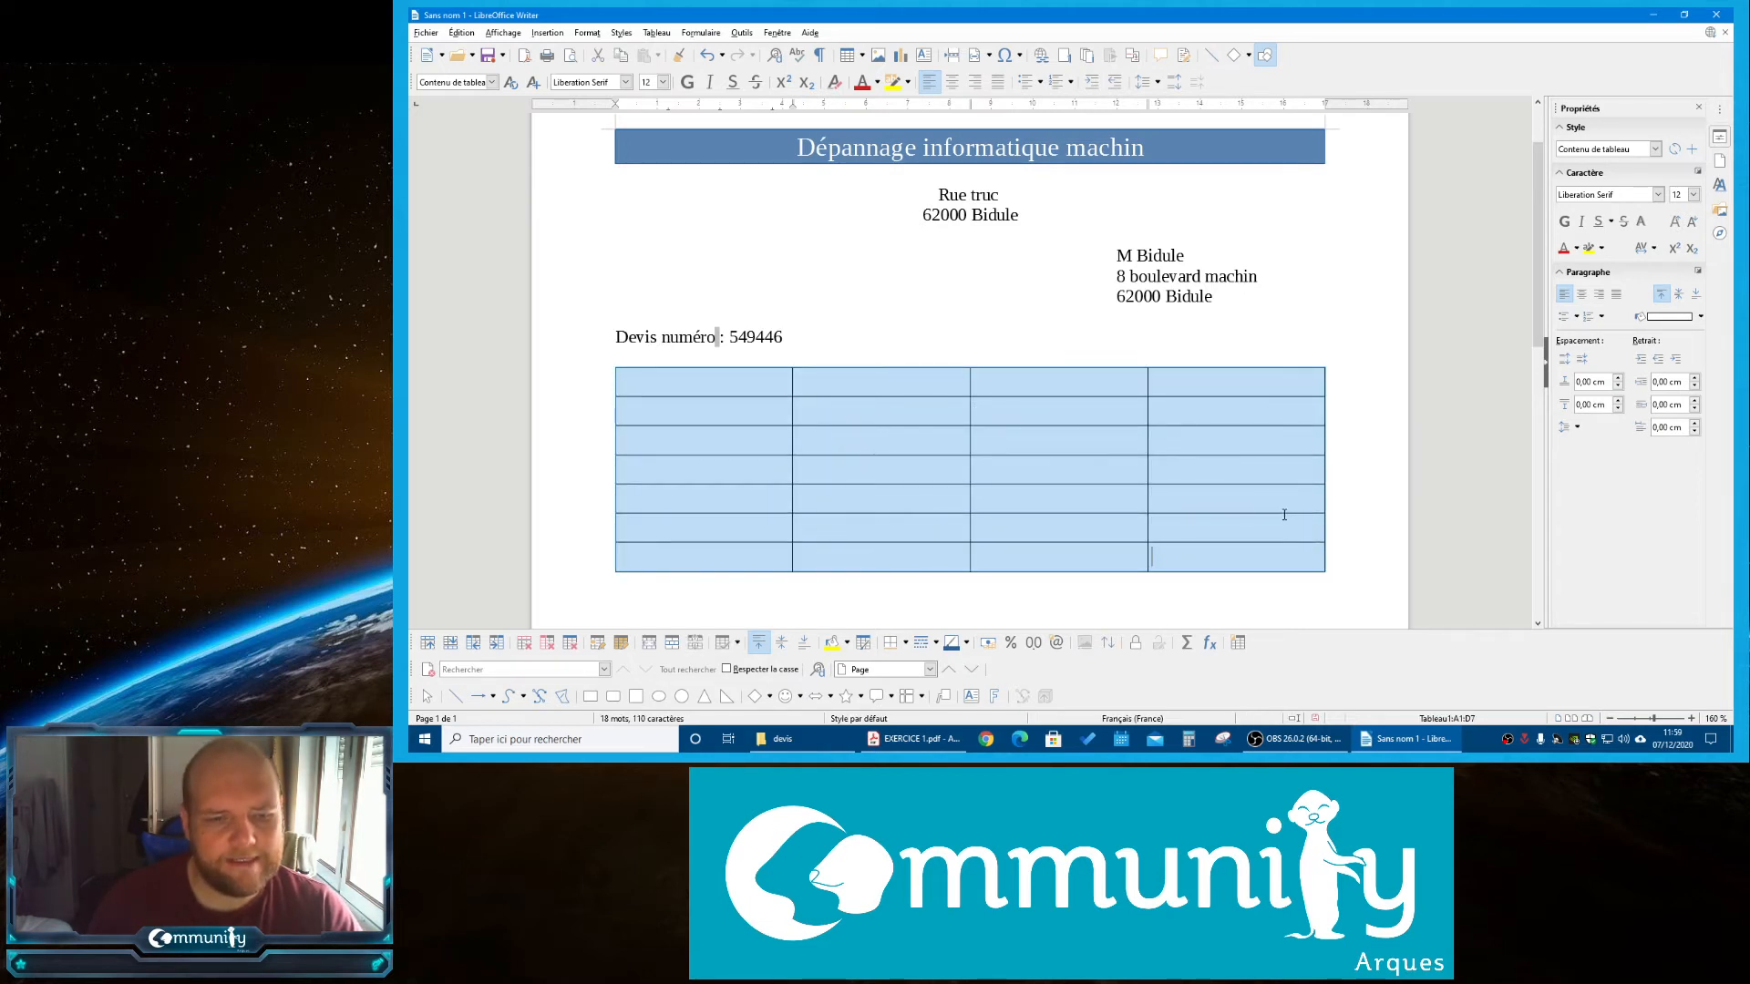
pyautogui.click(907, 643)
pyautogui.click(891, 584)
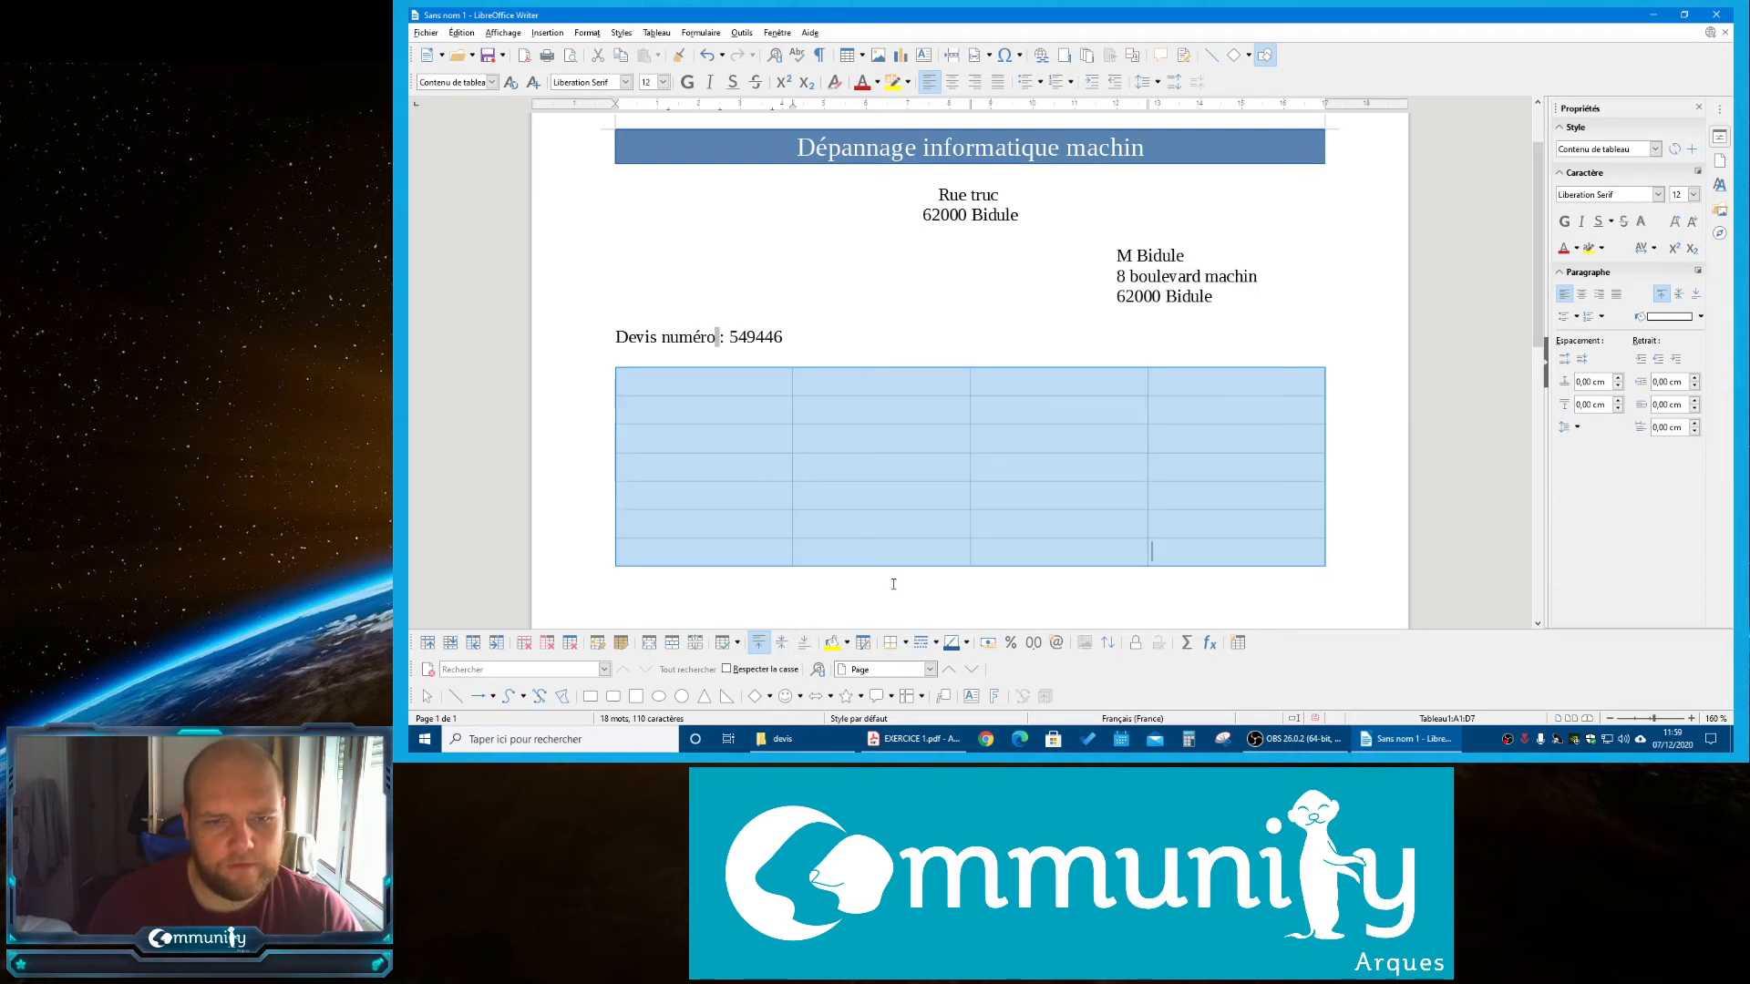
pyautogui.click(893, 582)
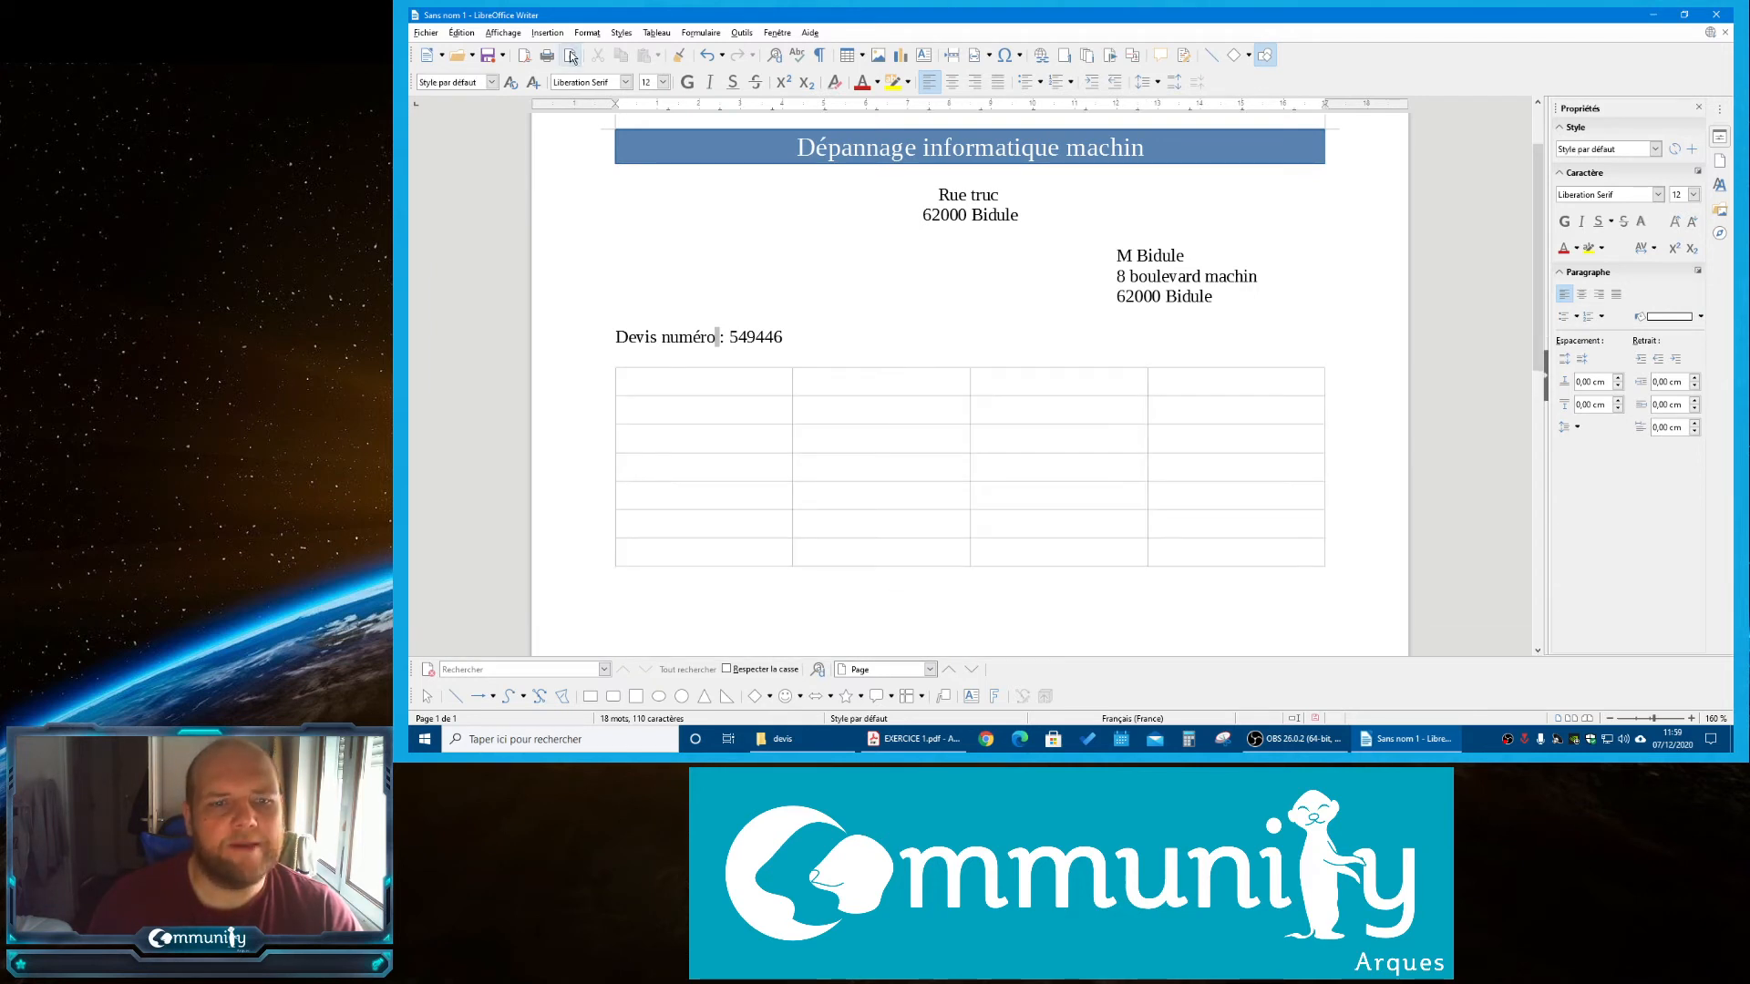
pyautogui.click(571, 57)
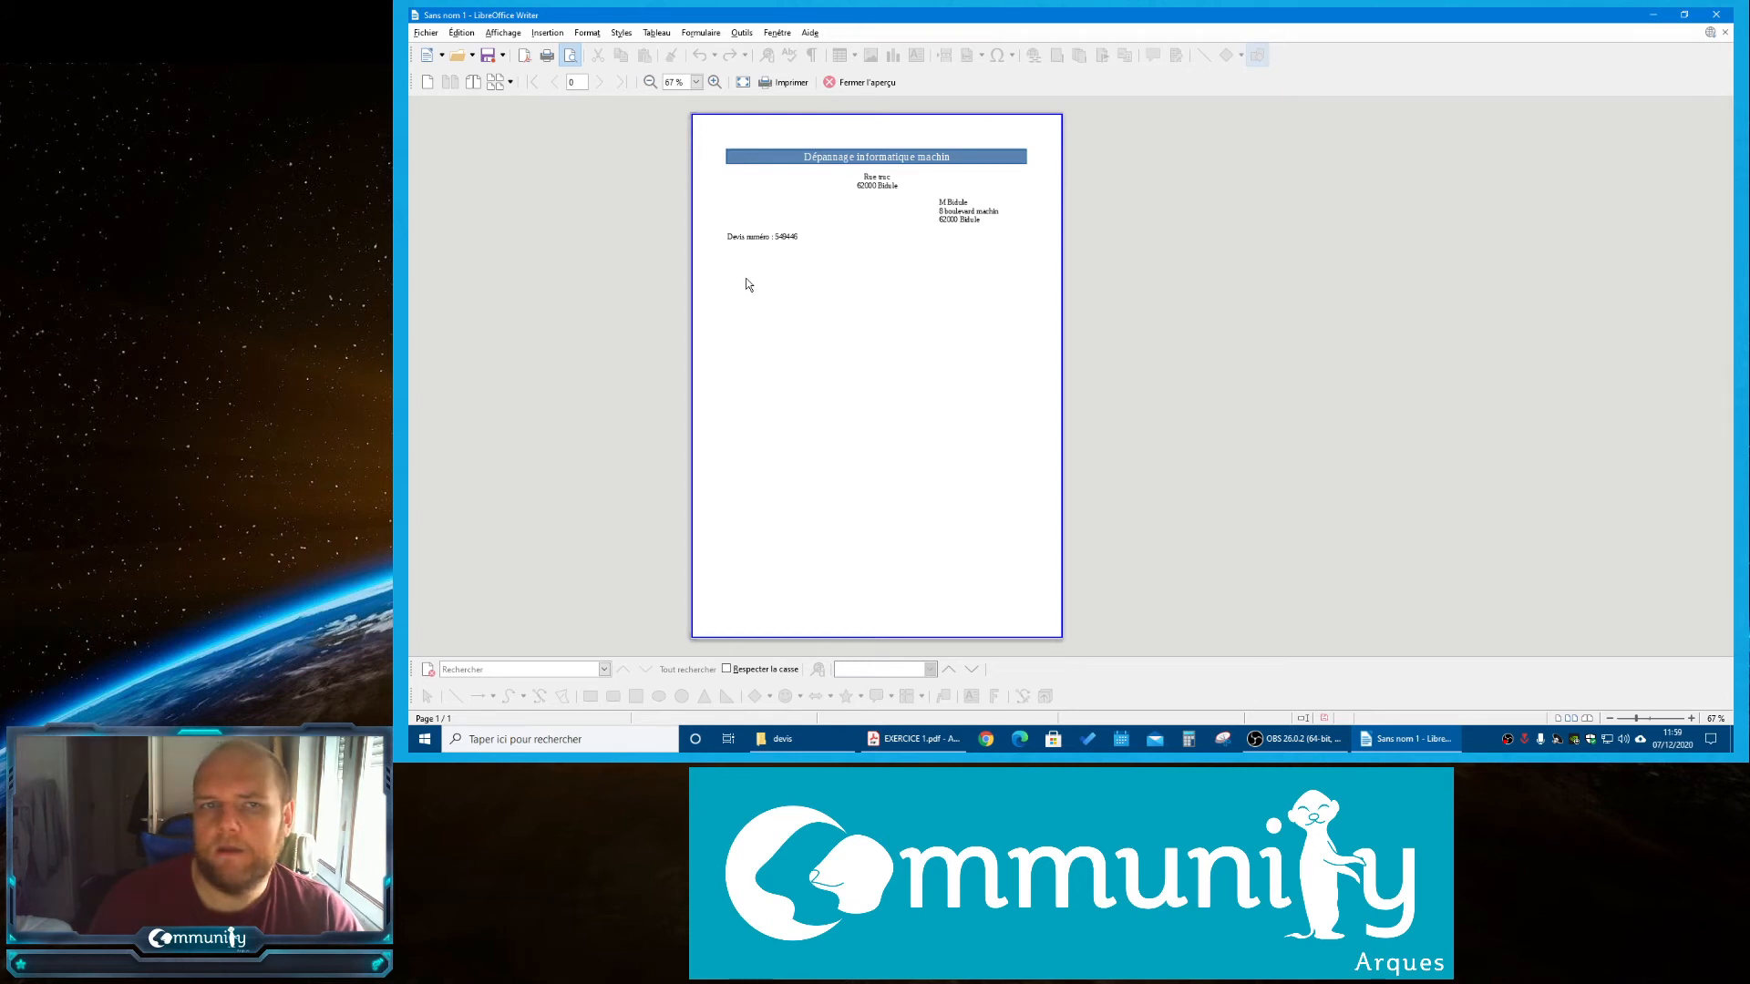
pyautogui.click(835, 83)
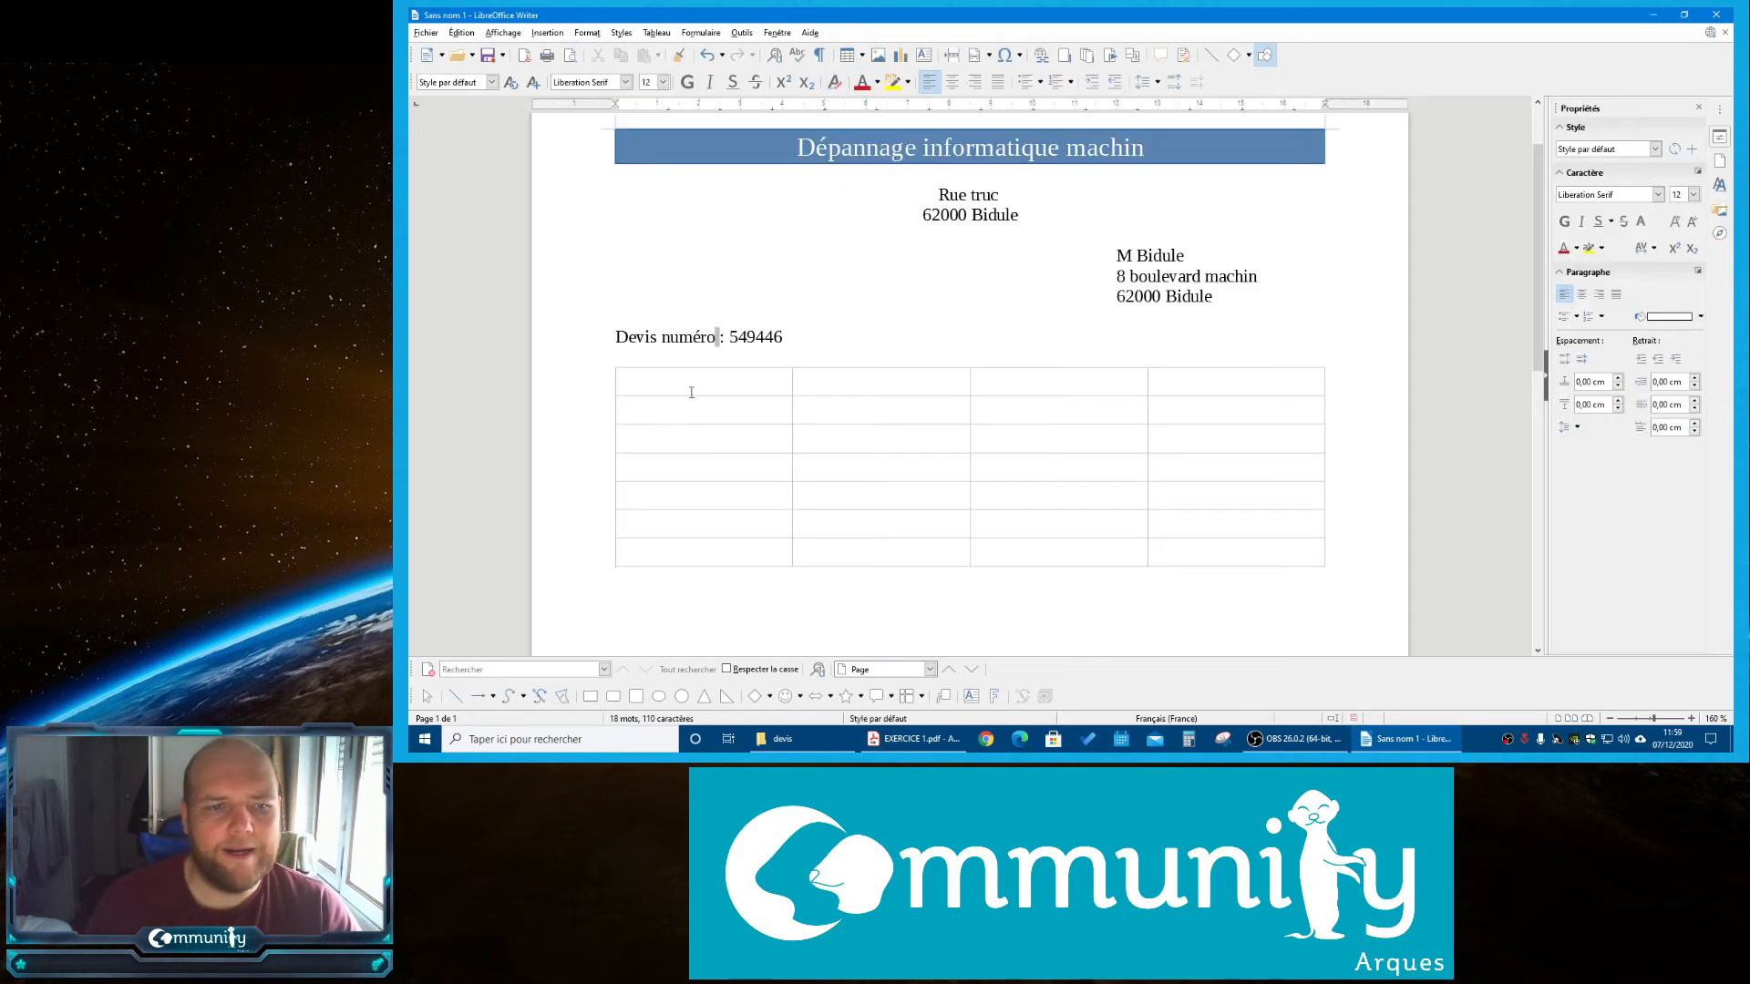
# Consult the item table in EXERCICE 1.pdf and apply full inner and outer borders to the first three rows of the Writer table
pyautogui.moveTo(768, 390); pyautogui.dragTo(1264, 455)
pyautogui.click(901, 746)
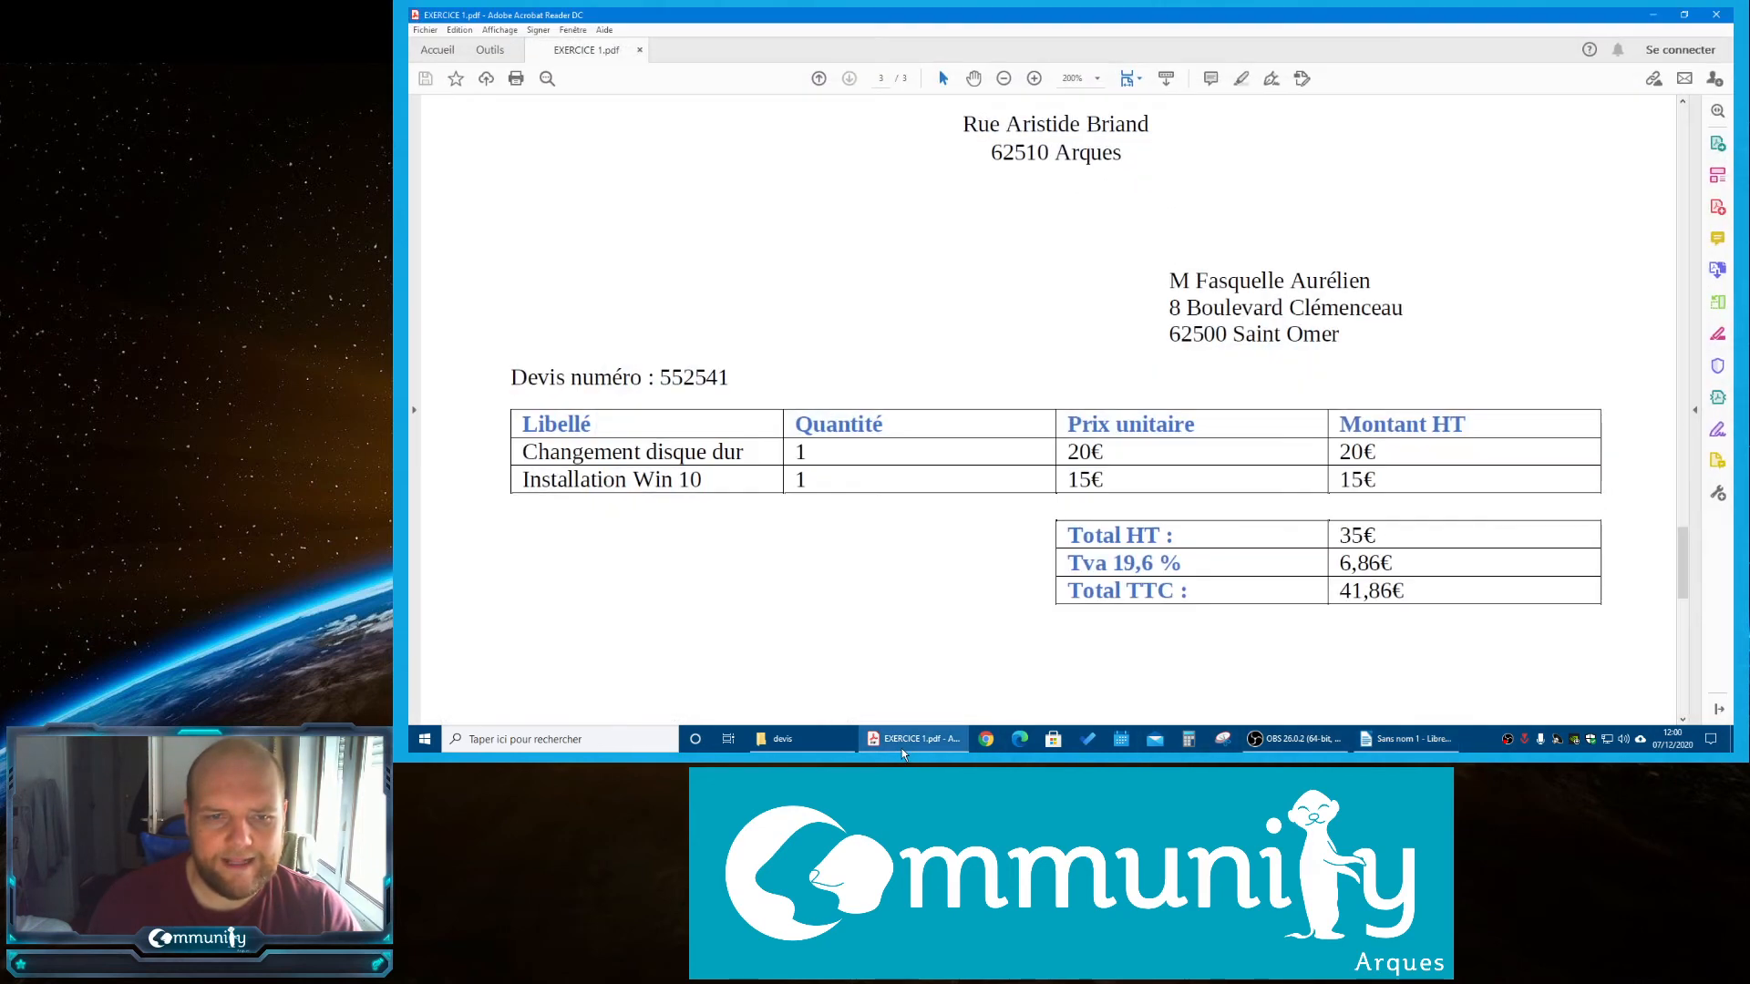
pyautogui.click(900, 747)
pyautogui.click(858, 413)
pyautogui.moveTo(637, 380); pyautogui.dragTo(1274, 426)
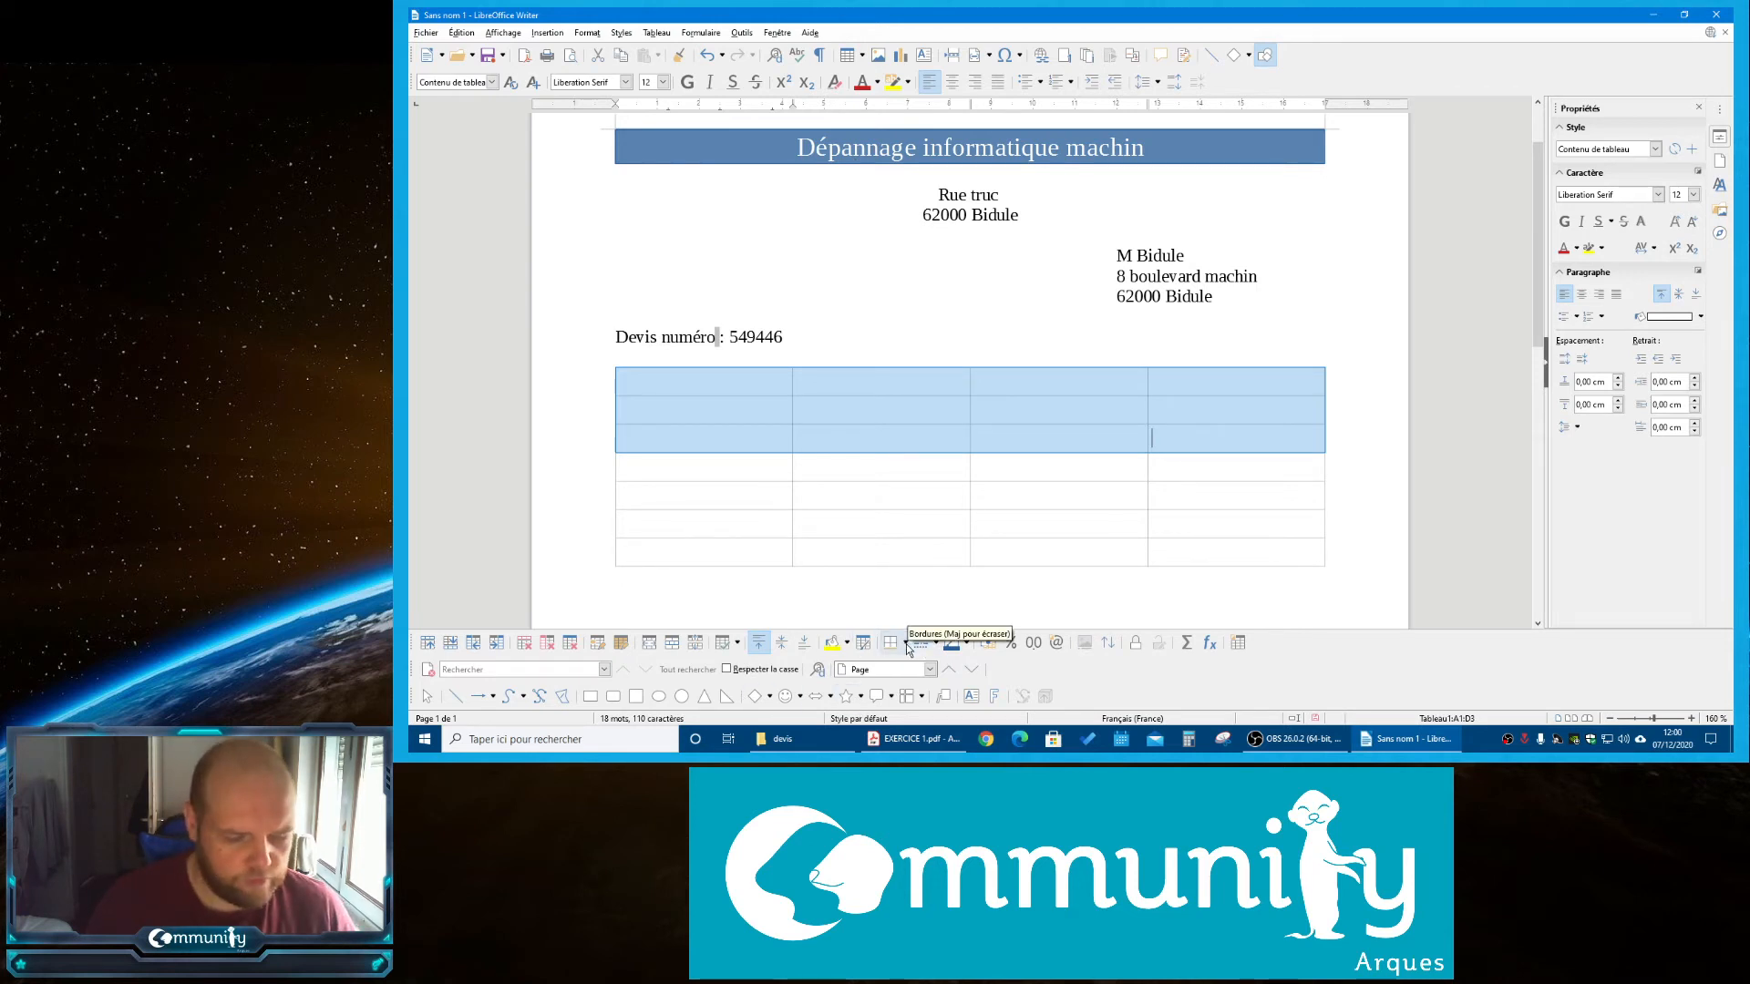
pyautogui.press('super+plus')
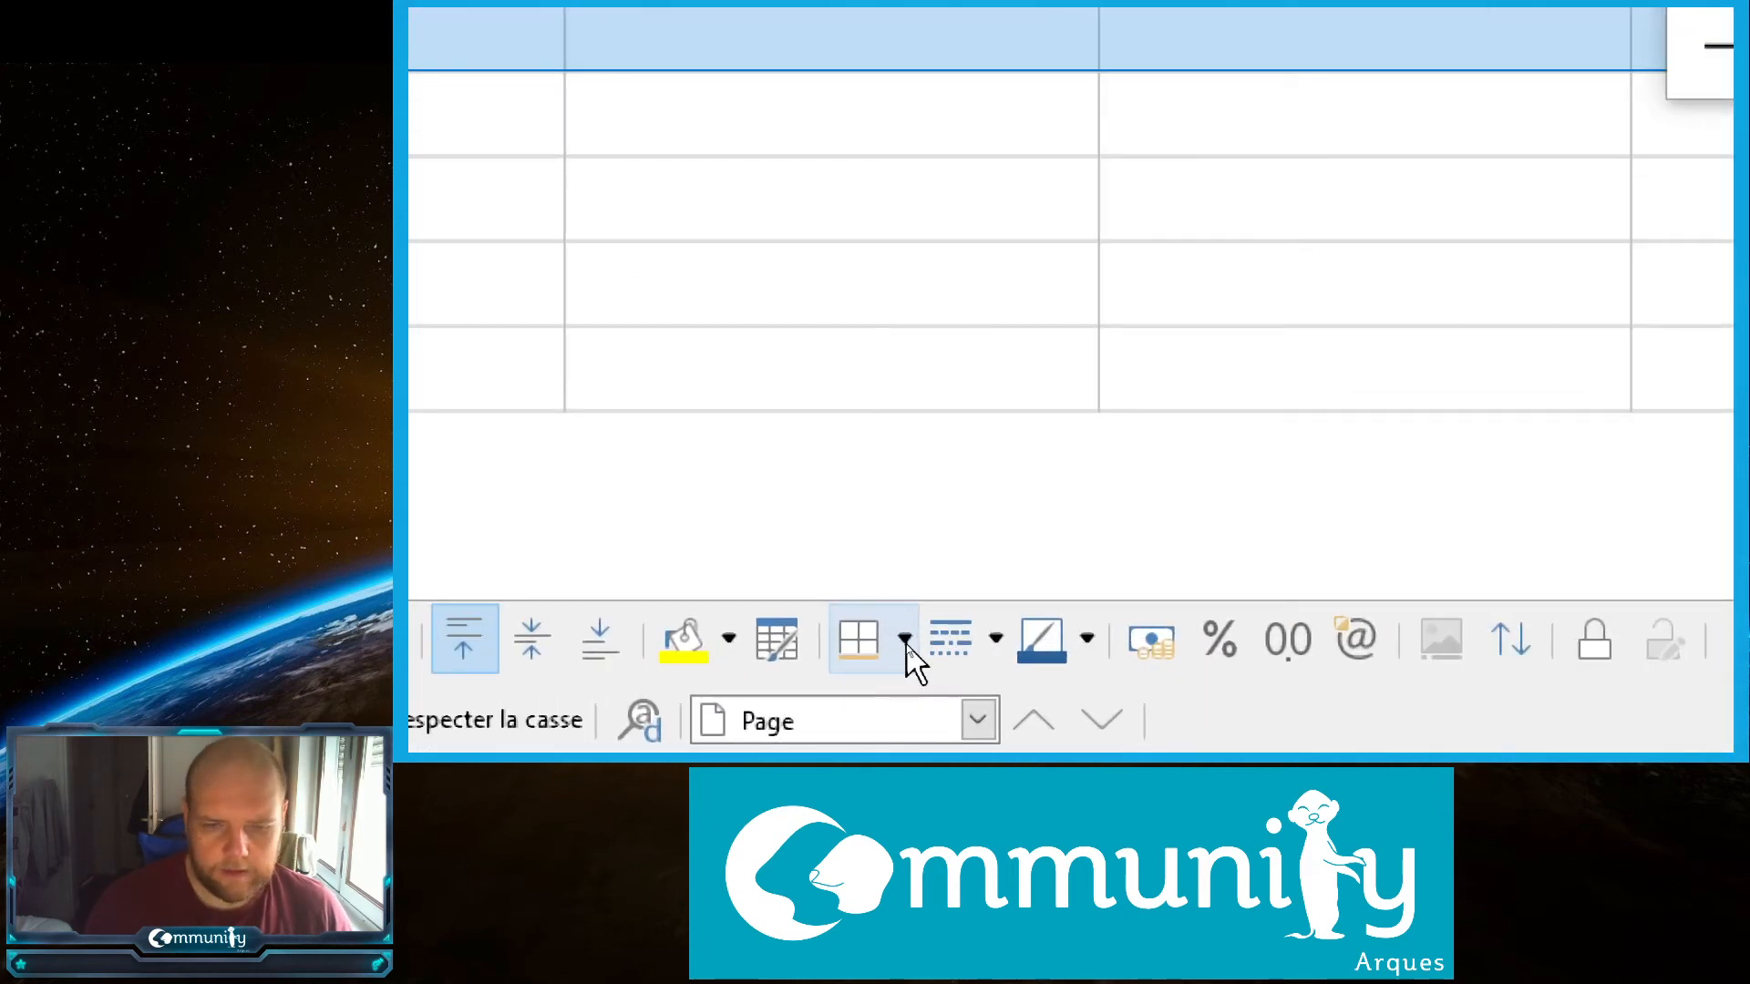
pyautogui.press('super+minus')
pyautogui.click(906, 645)
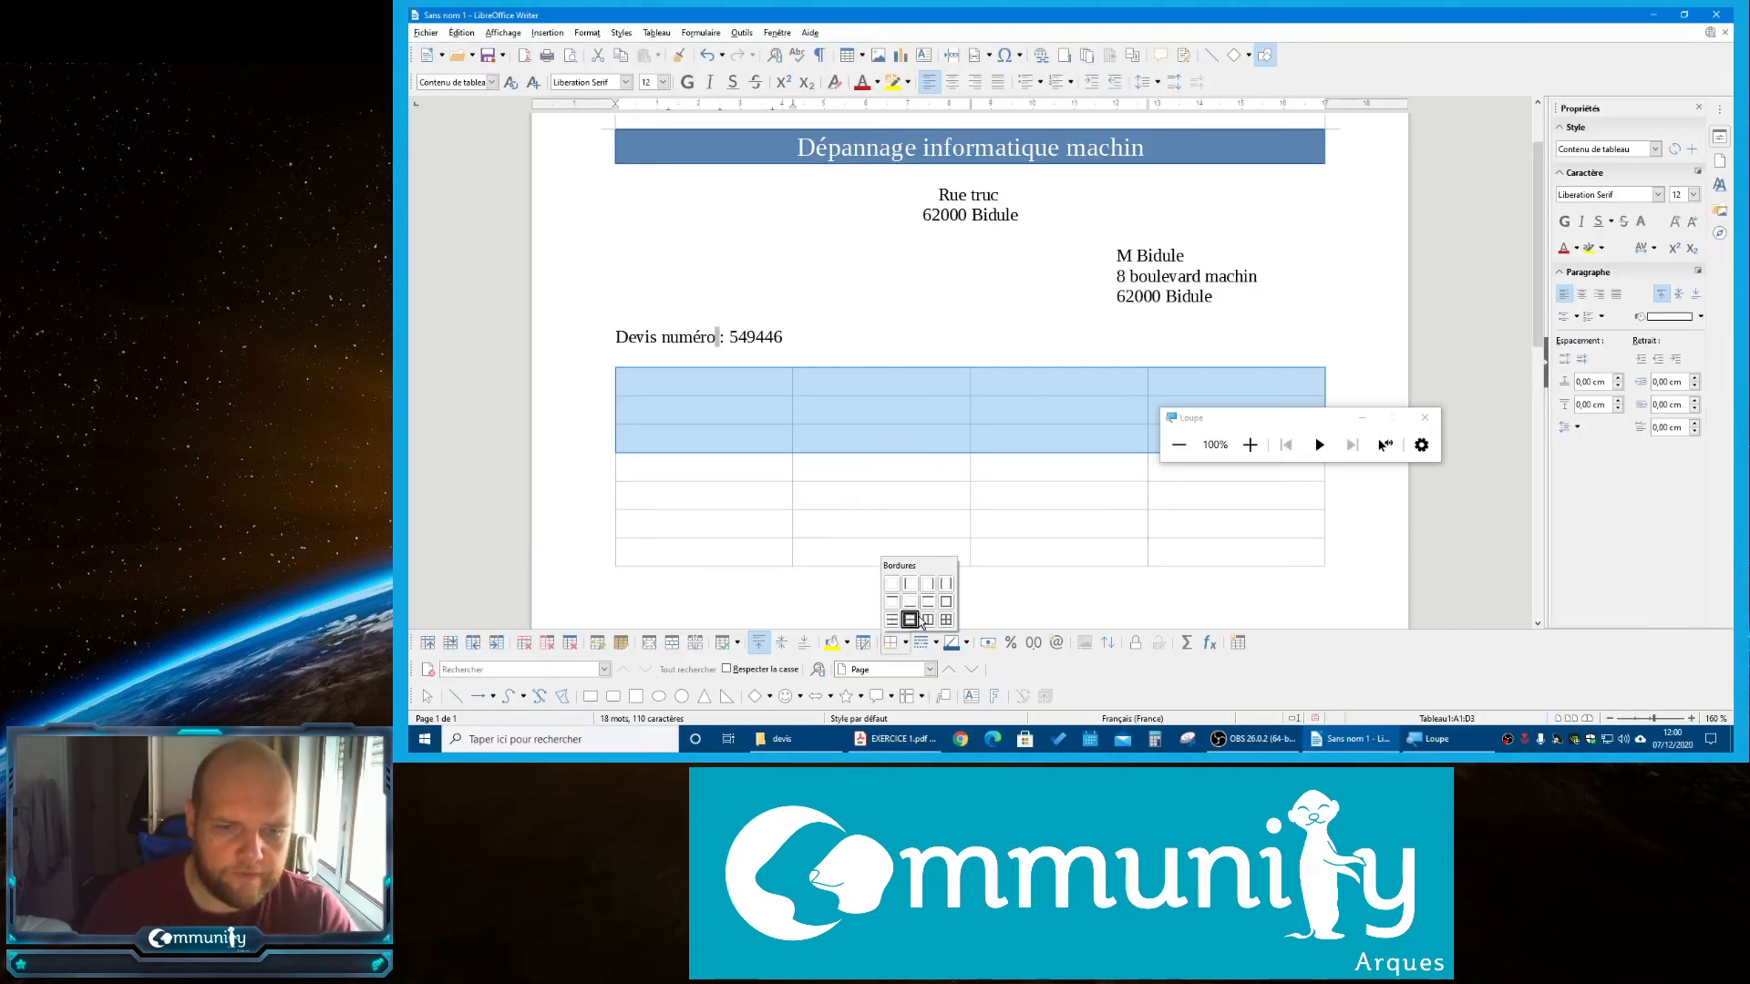
pyautogui.click(953, 612)
pyautogui.click(963, 578)
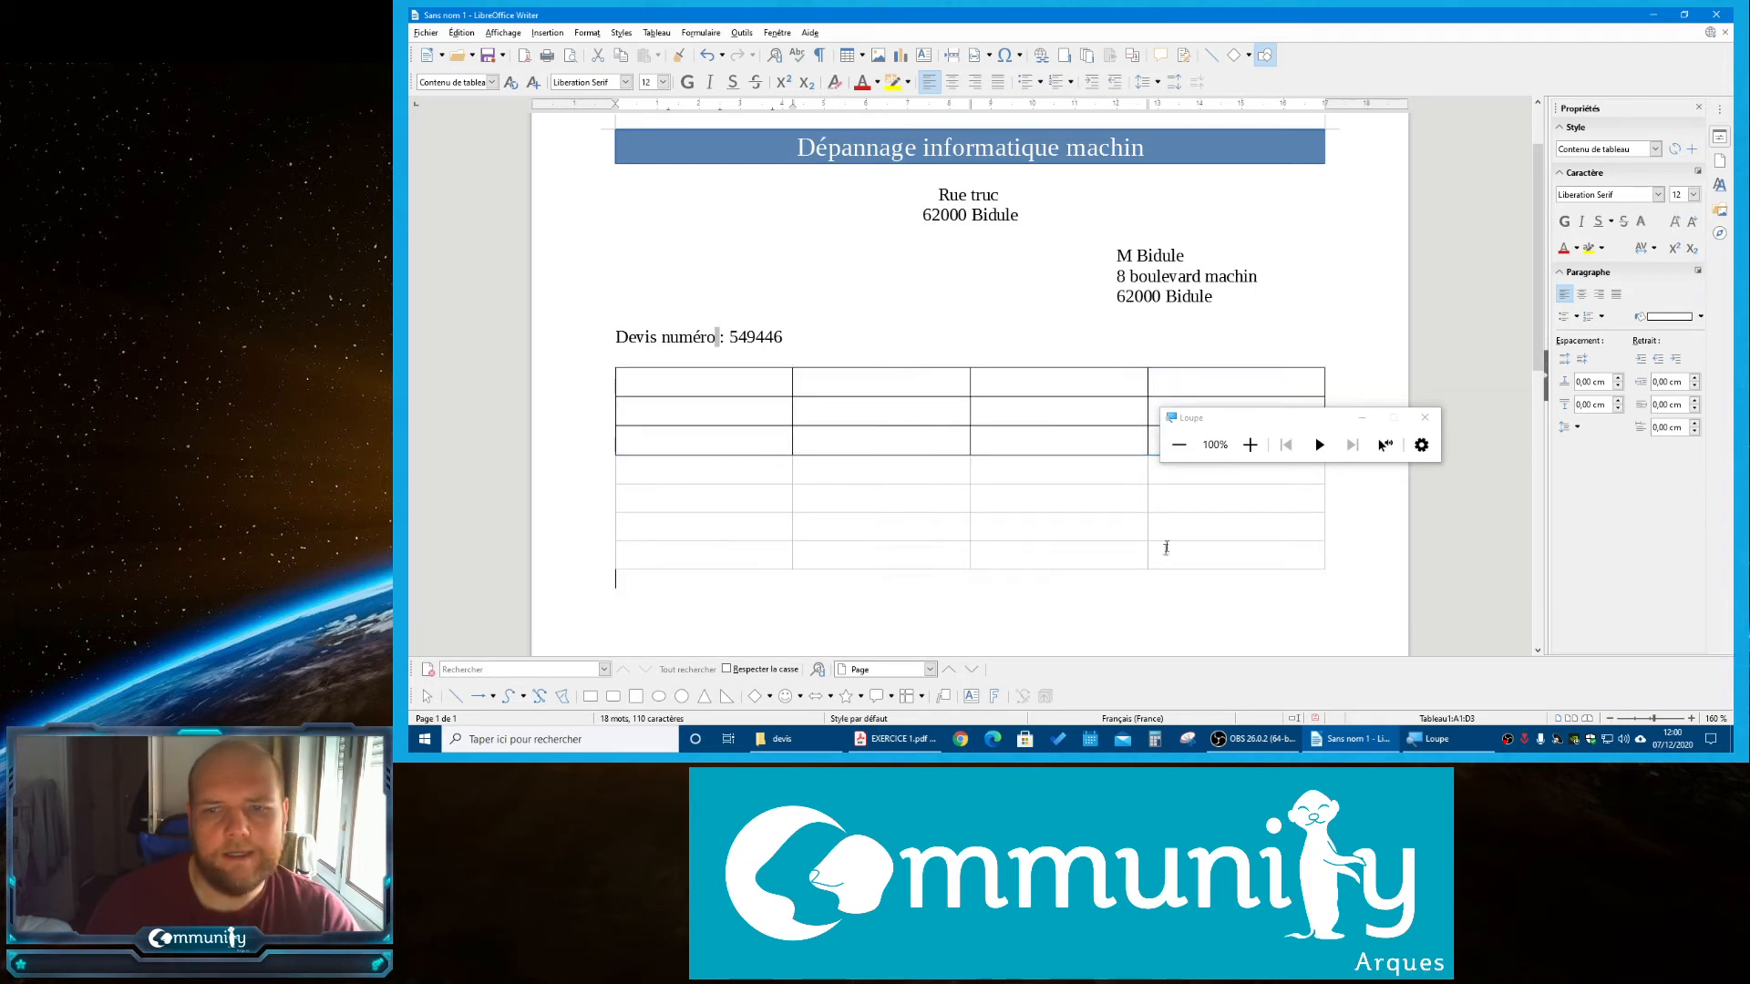
# Following the totals block in EXERCICE 1.pdf, apply full borders to the last two columns of the last three rows in Writer
pyautogui.click(1175, 500)
pyautogui.click(892, 740)
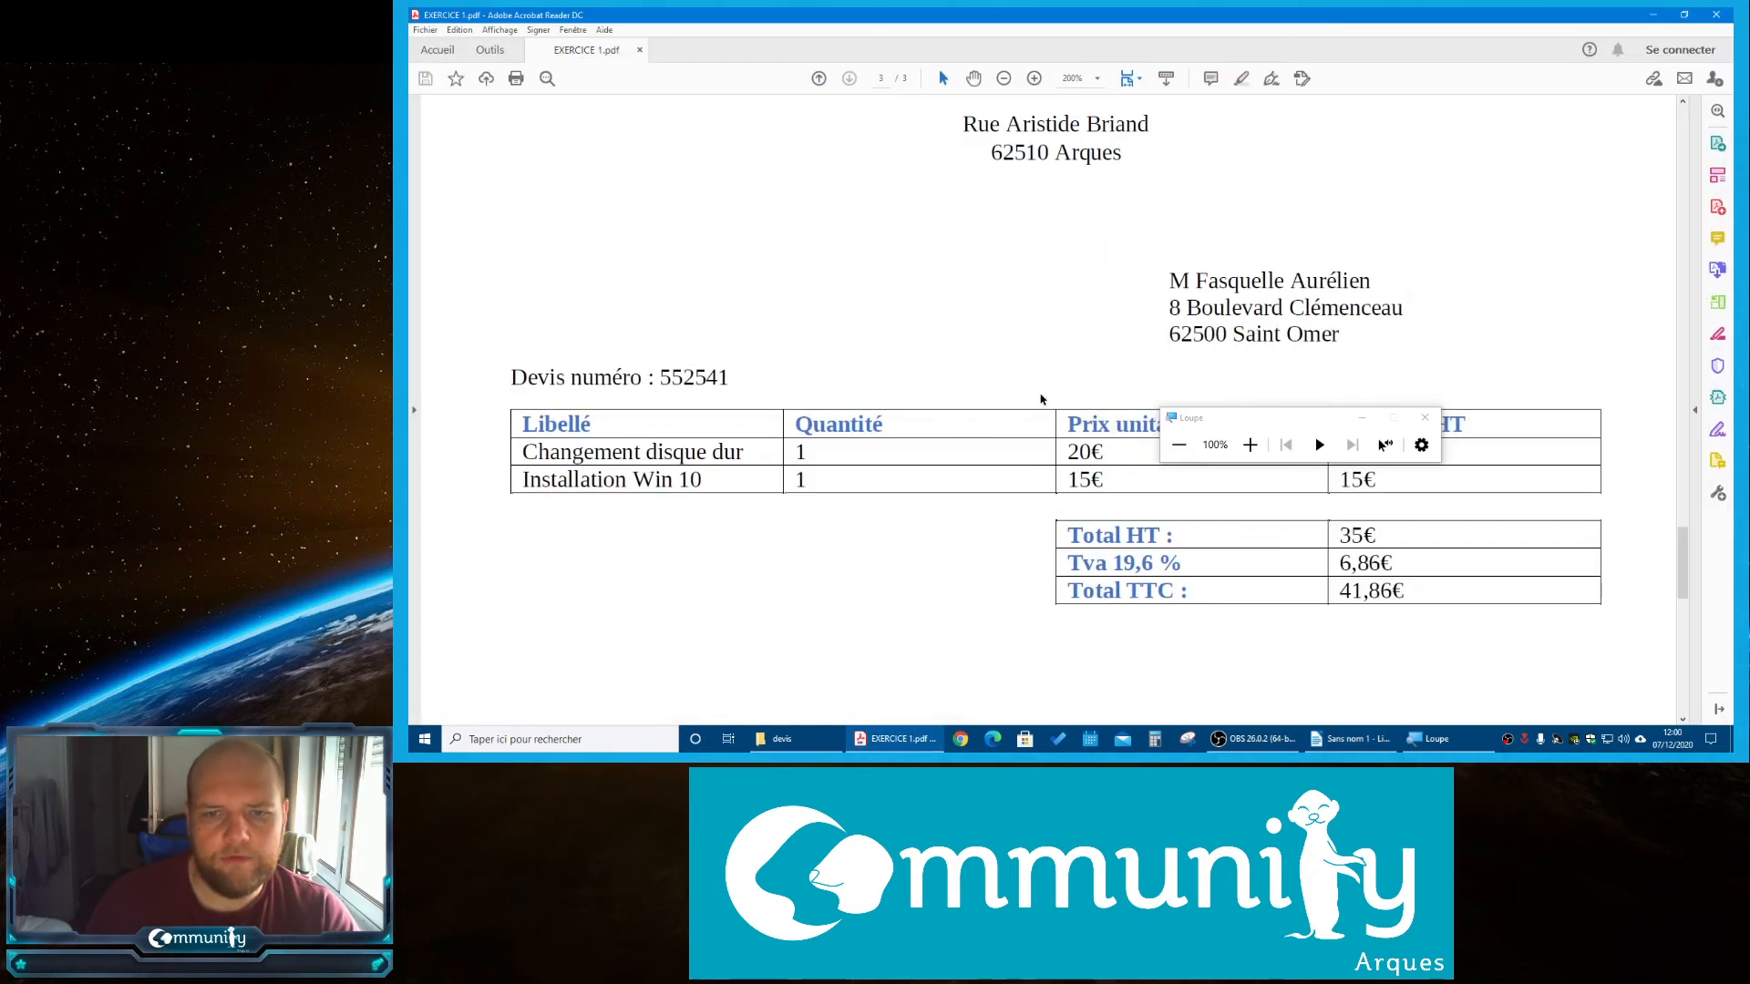
pyautogui.click(892, 740)
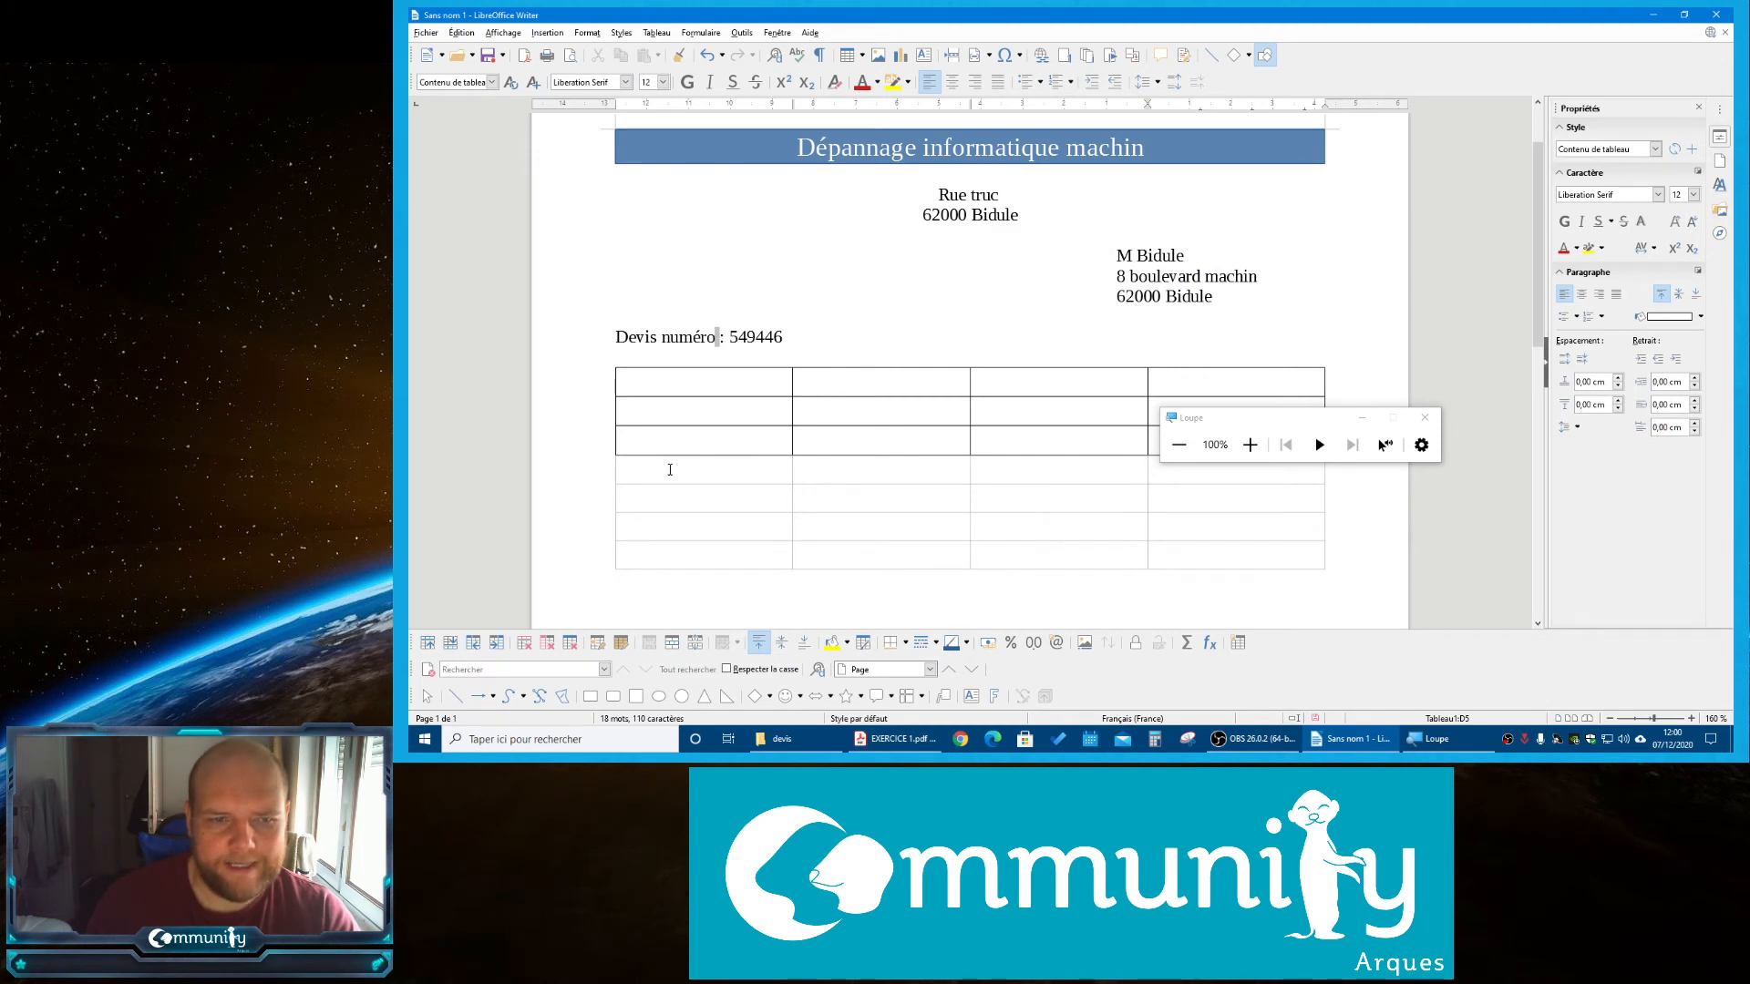
pyautogui.moveTo(670, 469); pyautogui.dragTo(1232, 473)
pyautogui.click(688, 497)
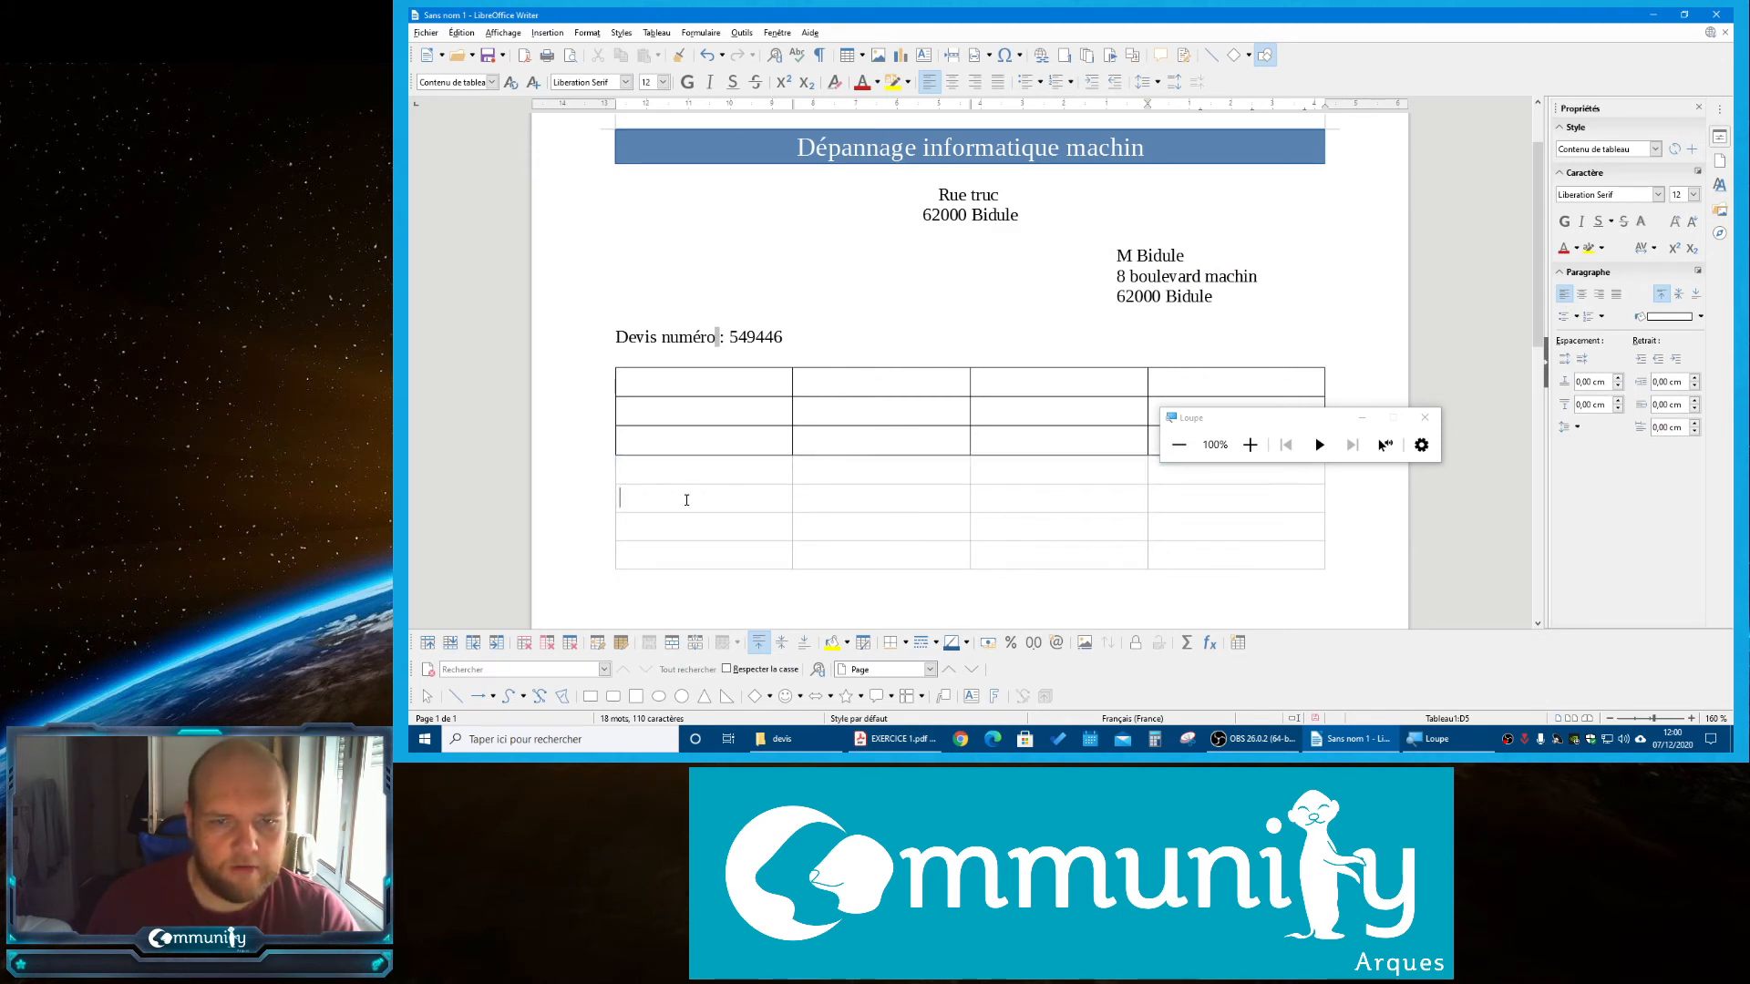
pyautogui.moveTo(686, 500); pyautogui.dragTo(881, 498)
pyautogui.click(895, 738)
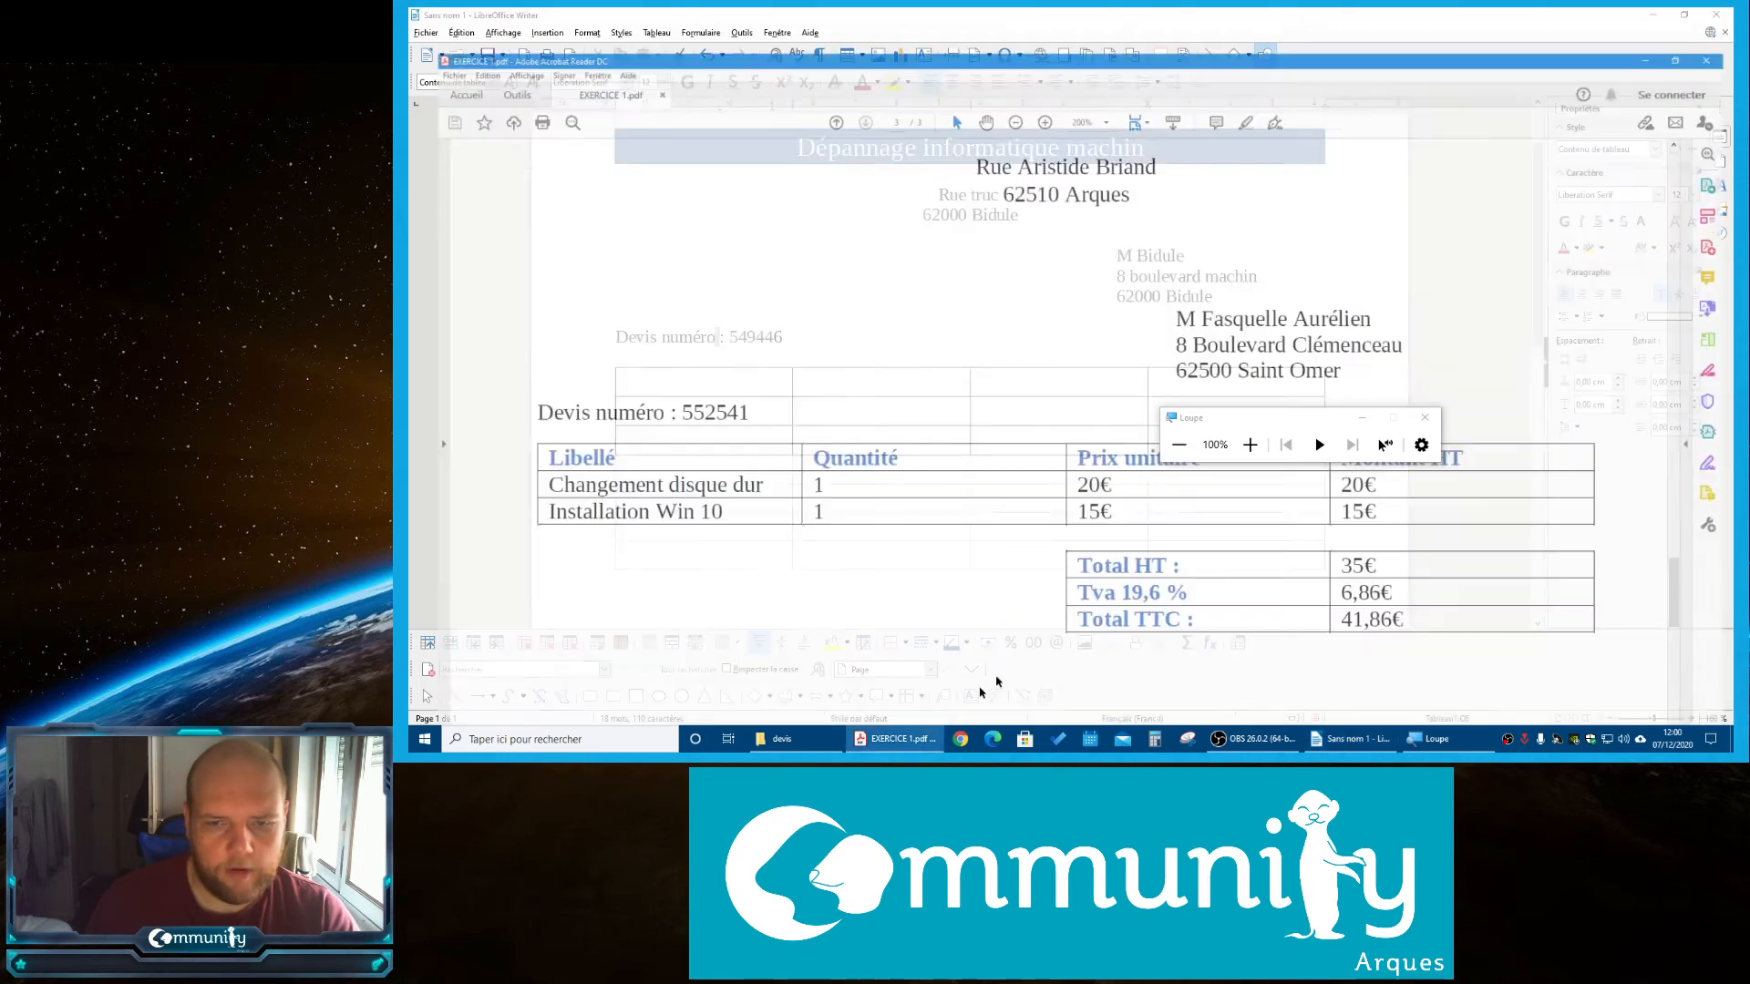
pyautogui.click(756, 753)
pyautogui.click(793, 742)
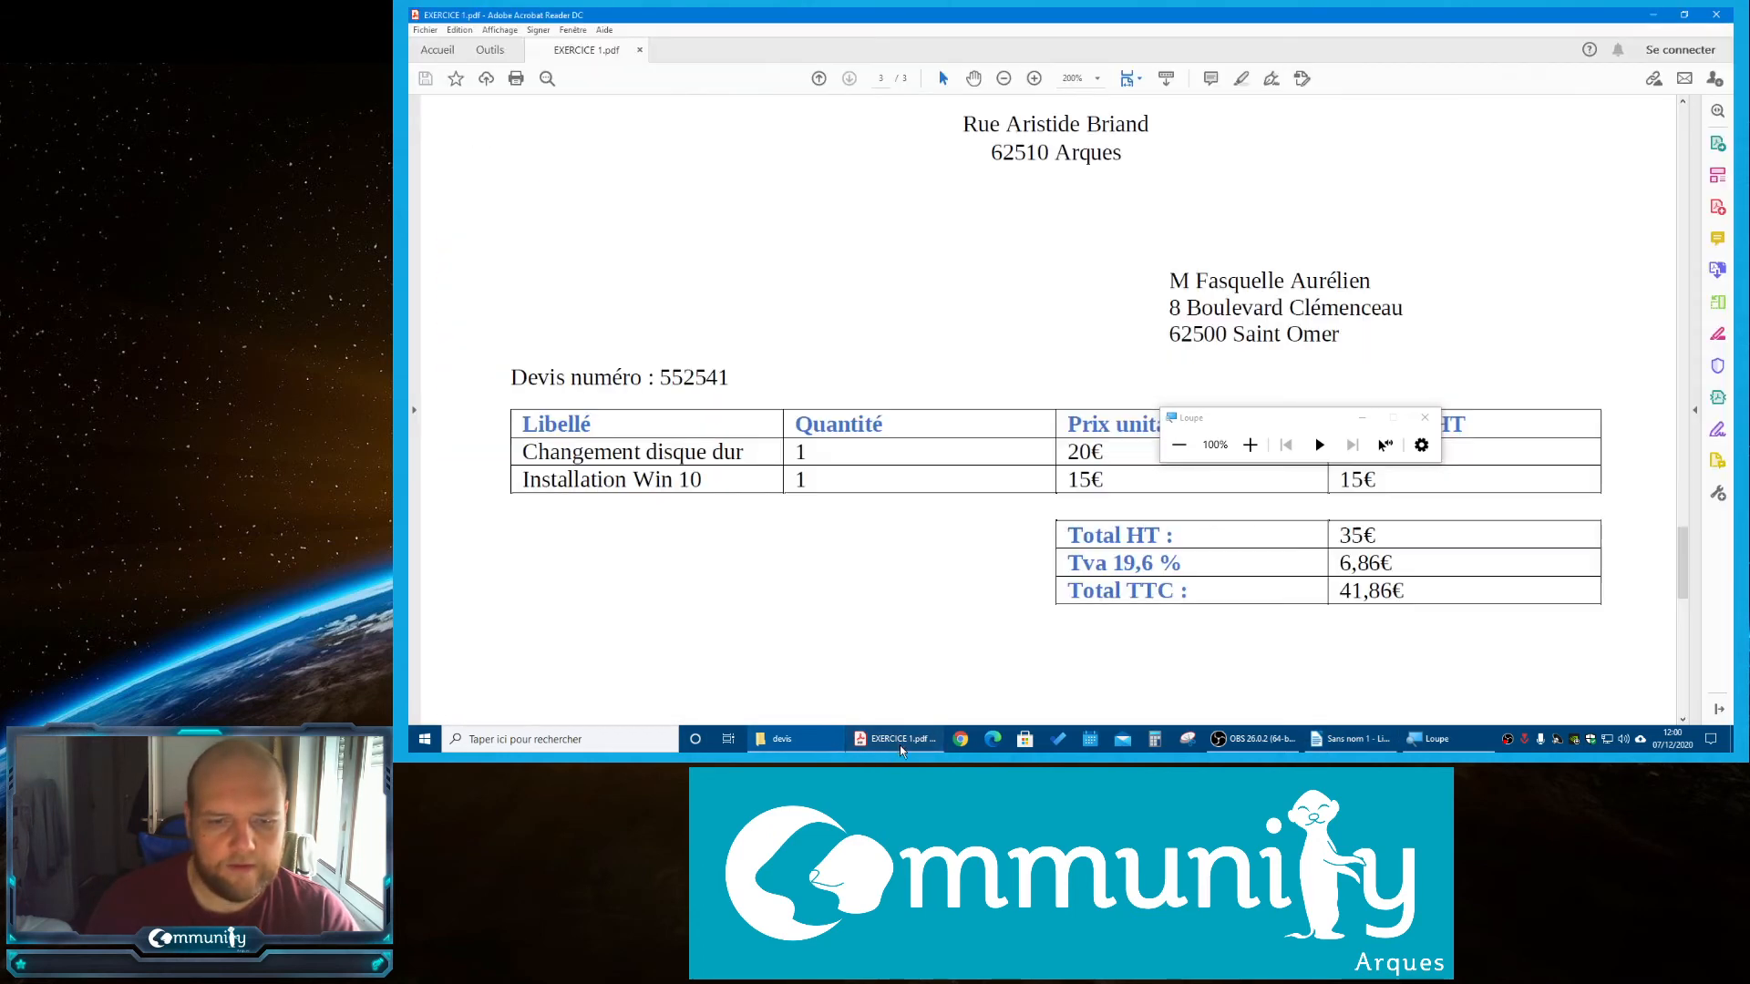
pyautogui.click(811, 743)
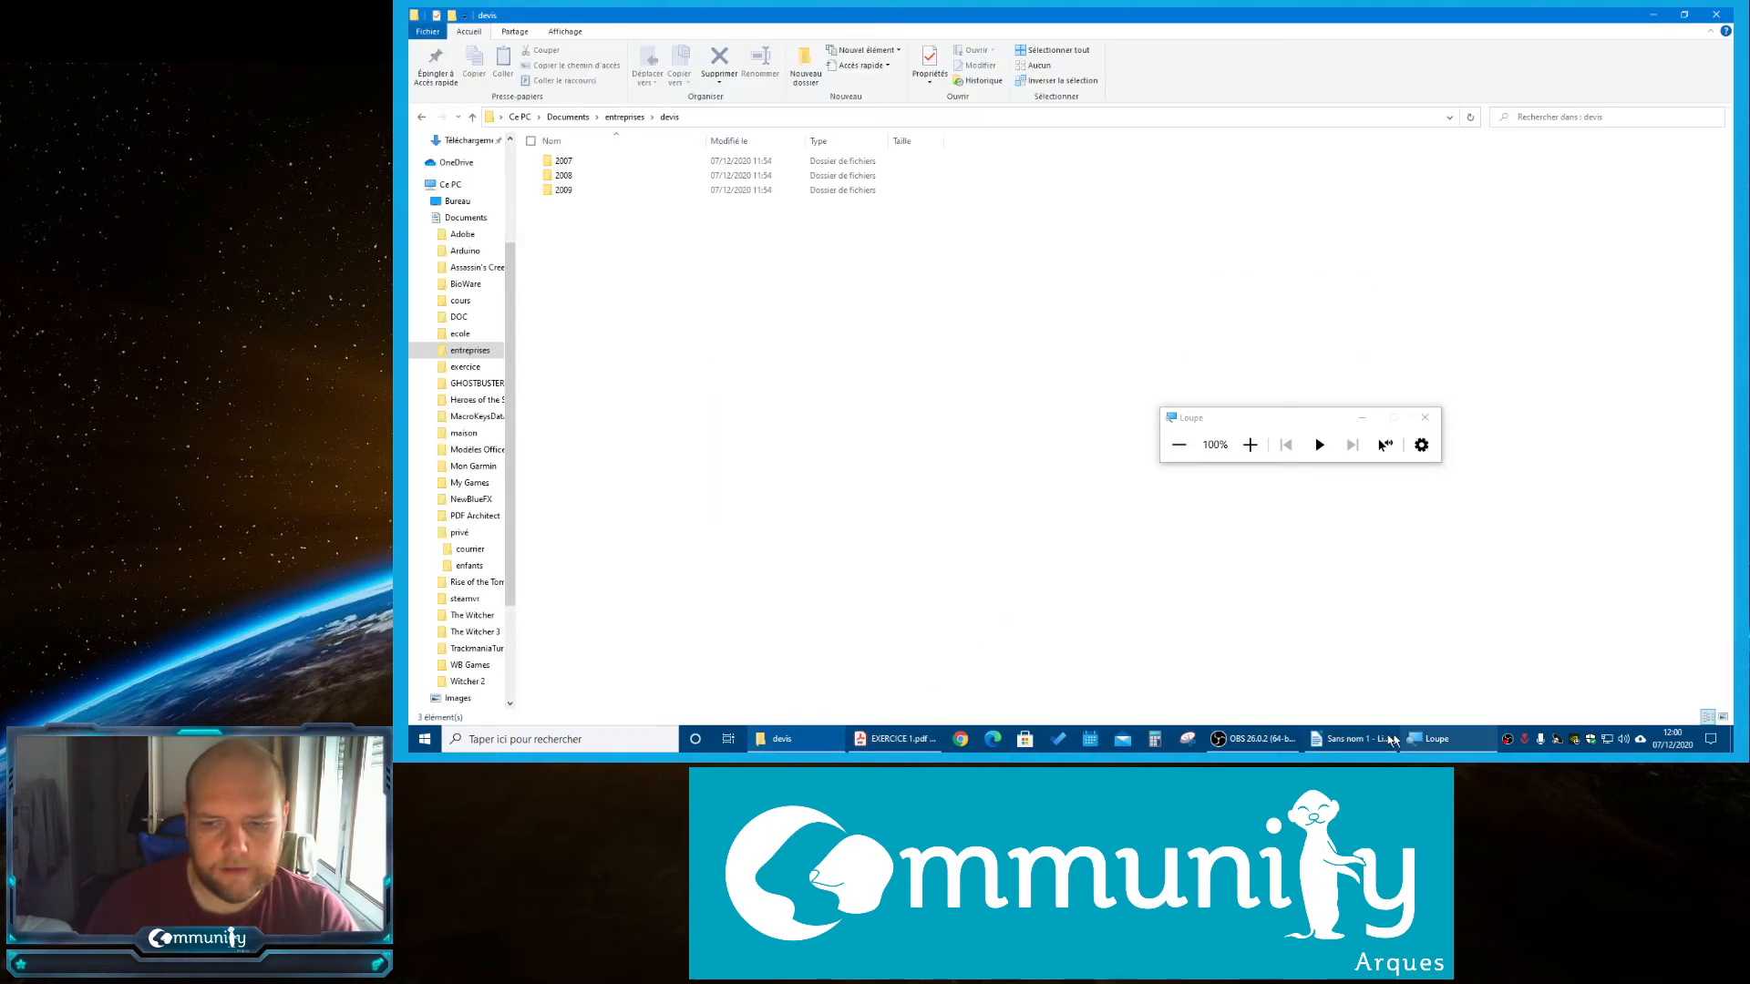
pyautogui.click(1349, 740)
pyautogui.moveTo(989, 494); pyautogui.dragTo(1252, 543)
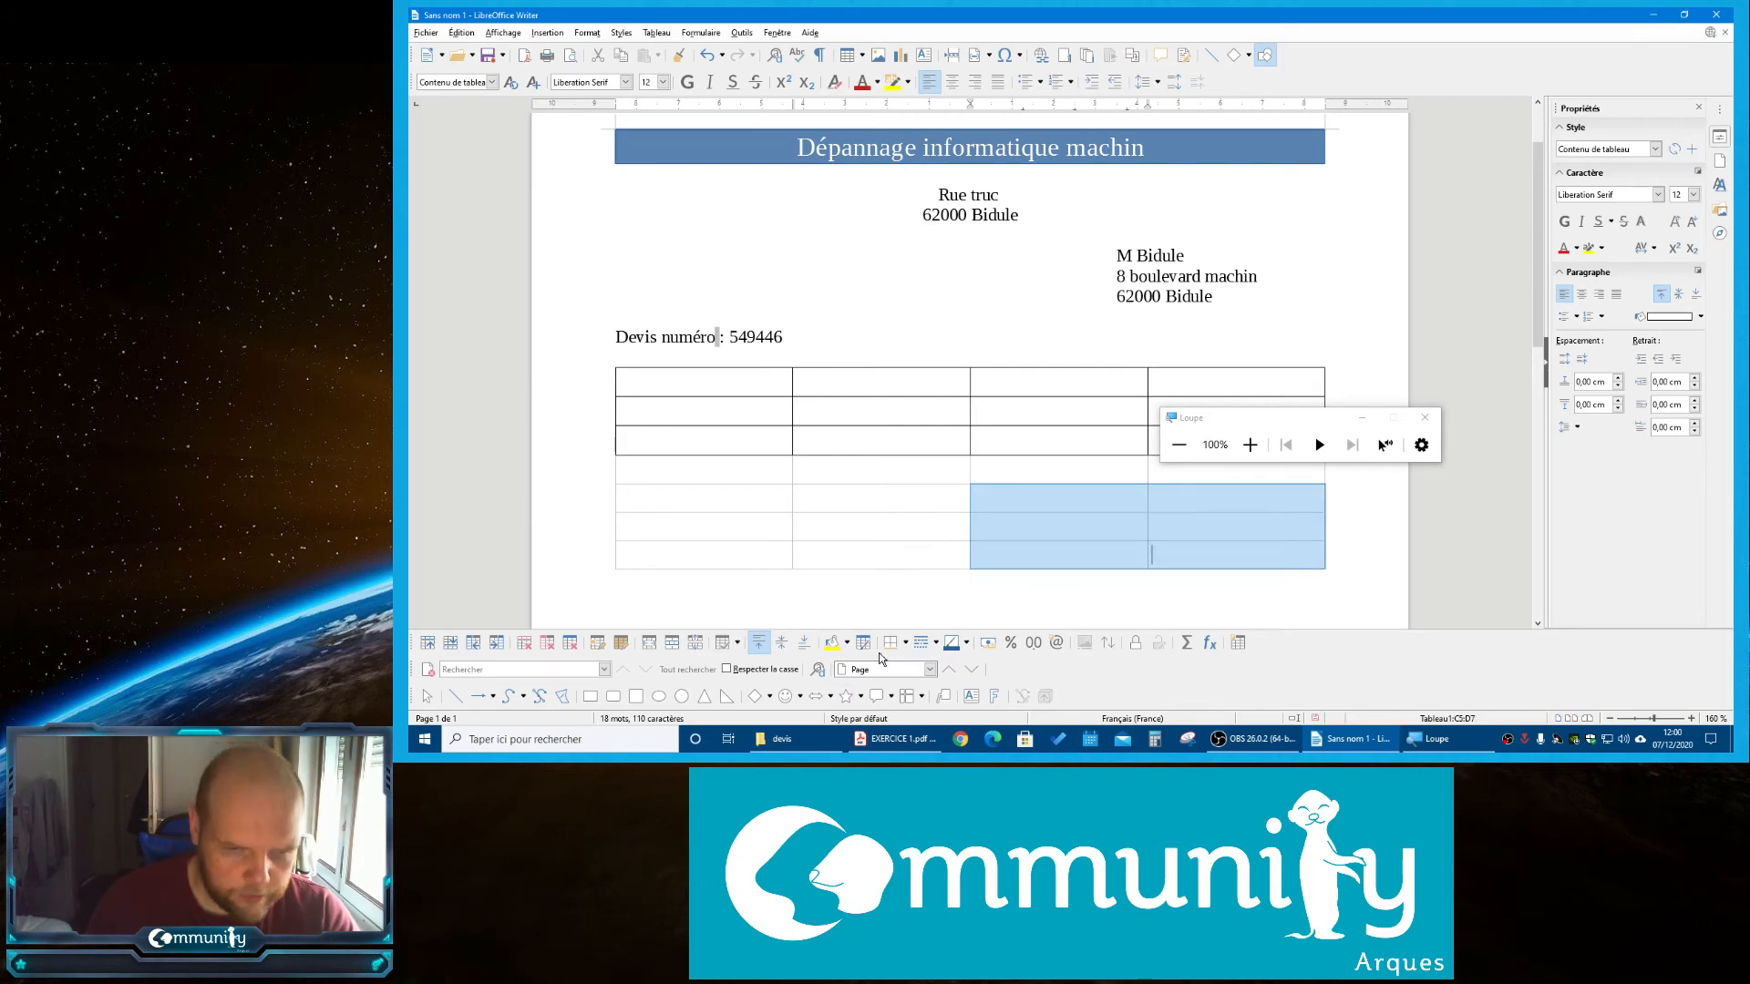
pyautogui.click(907, 644)
pyautogui.click(945, 624)
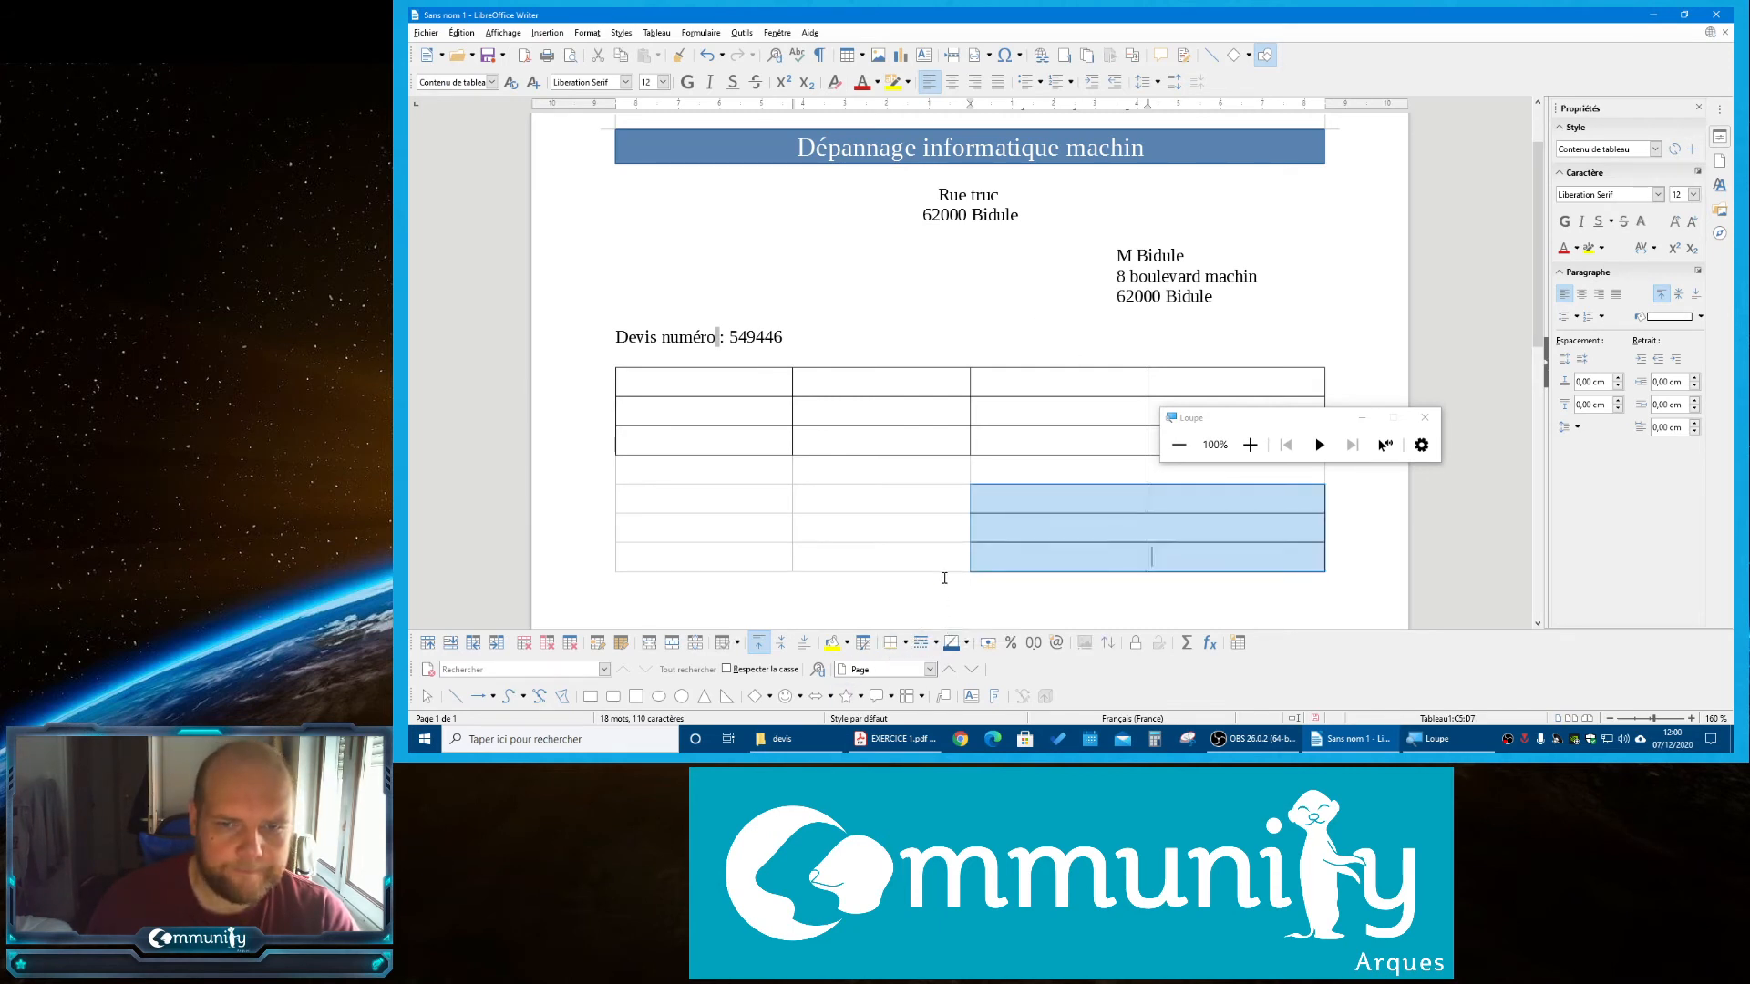
pyautogui.click(945, 587)
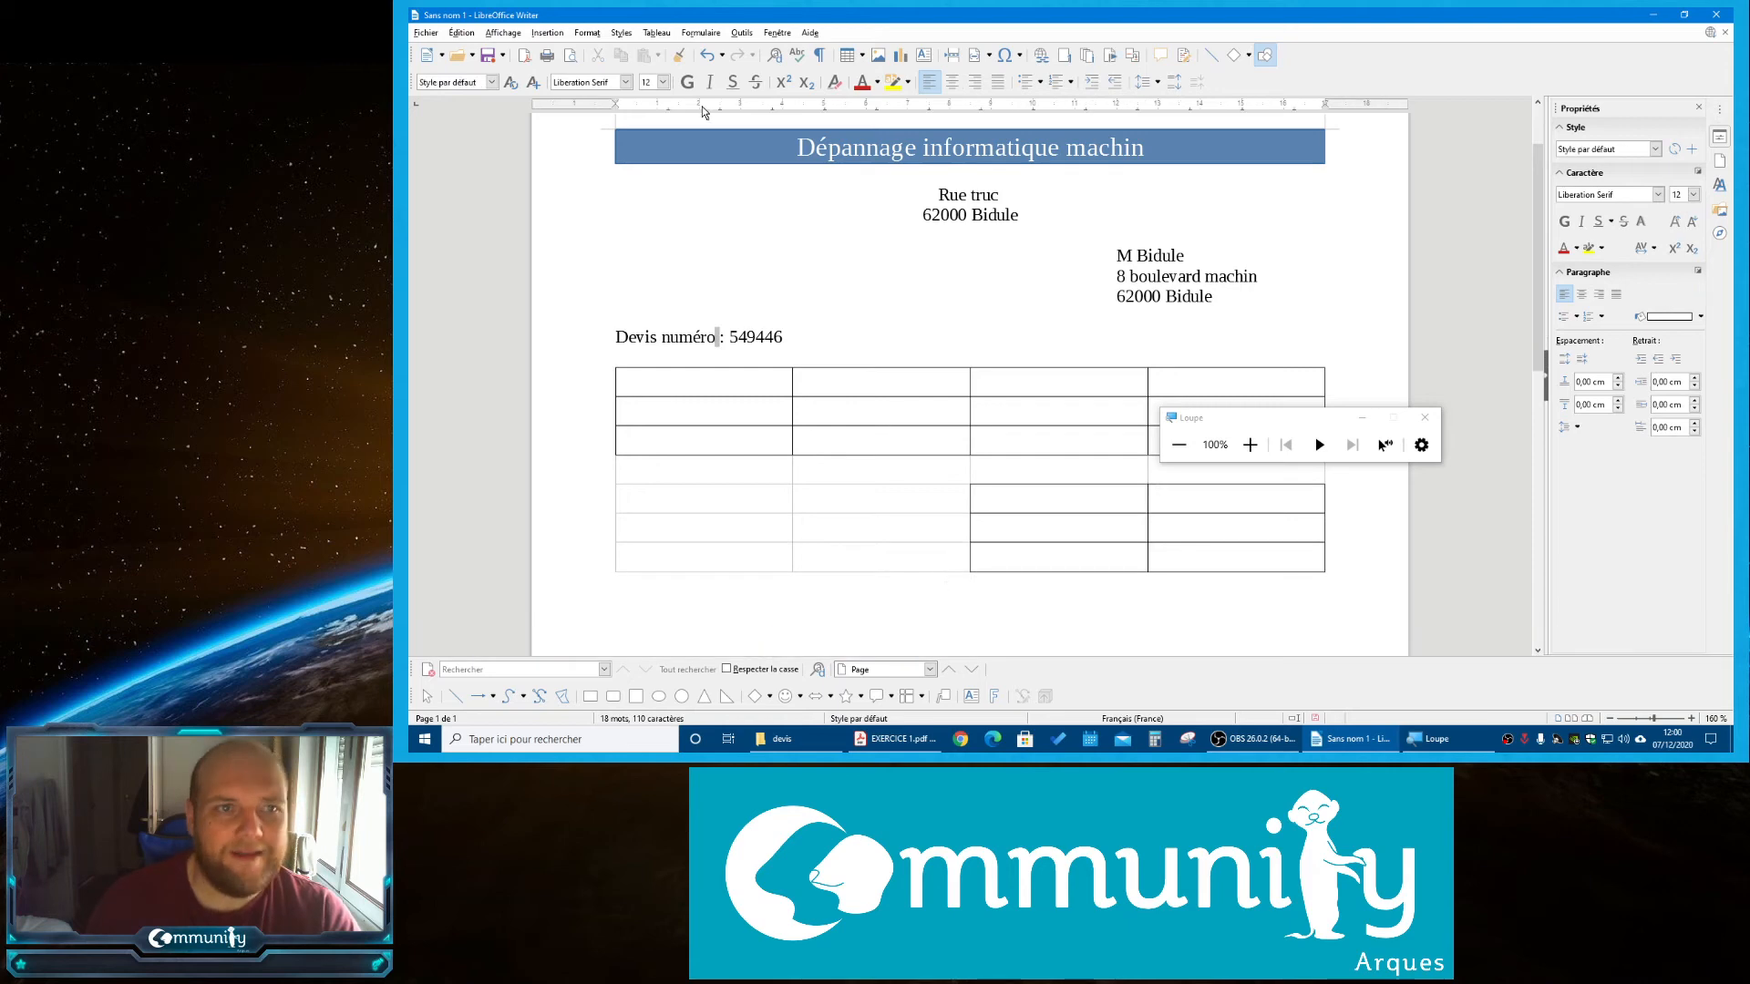
# Check the item and totals table borders in print preview and return to editing
pyautogui.click(569, 55)
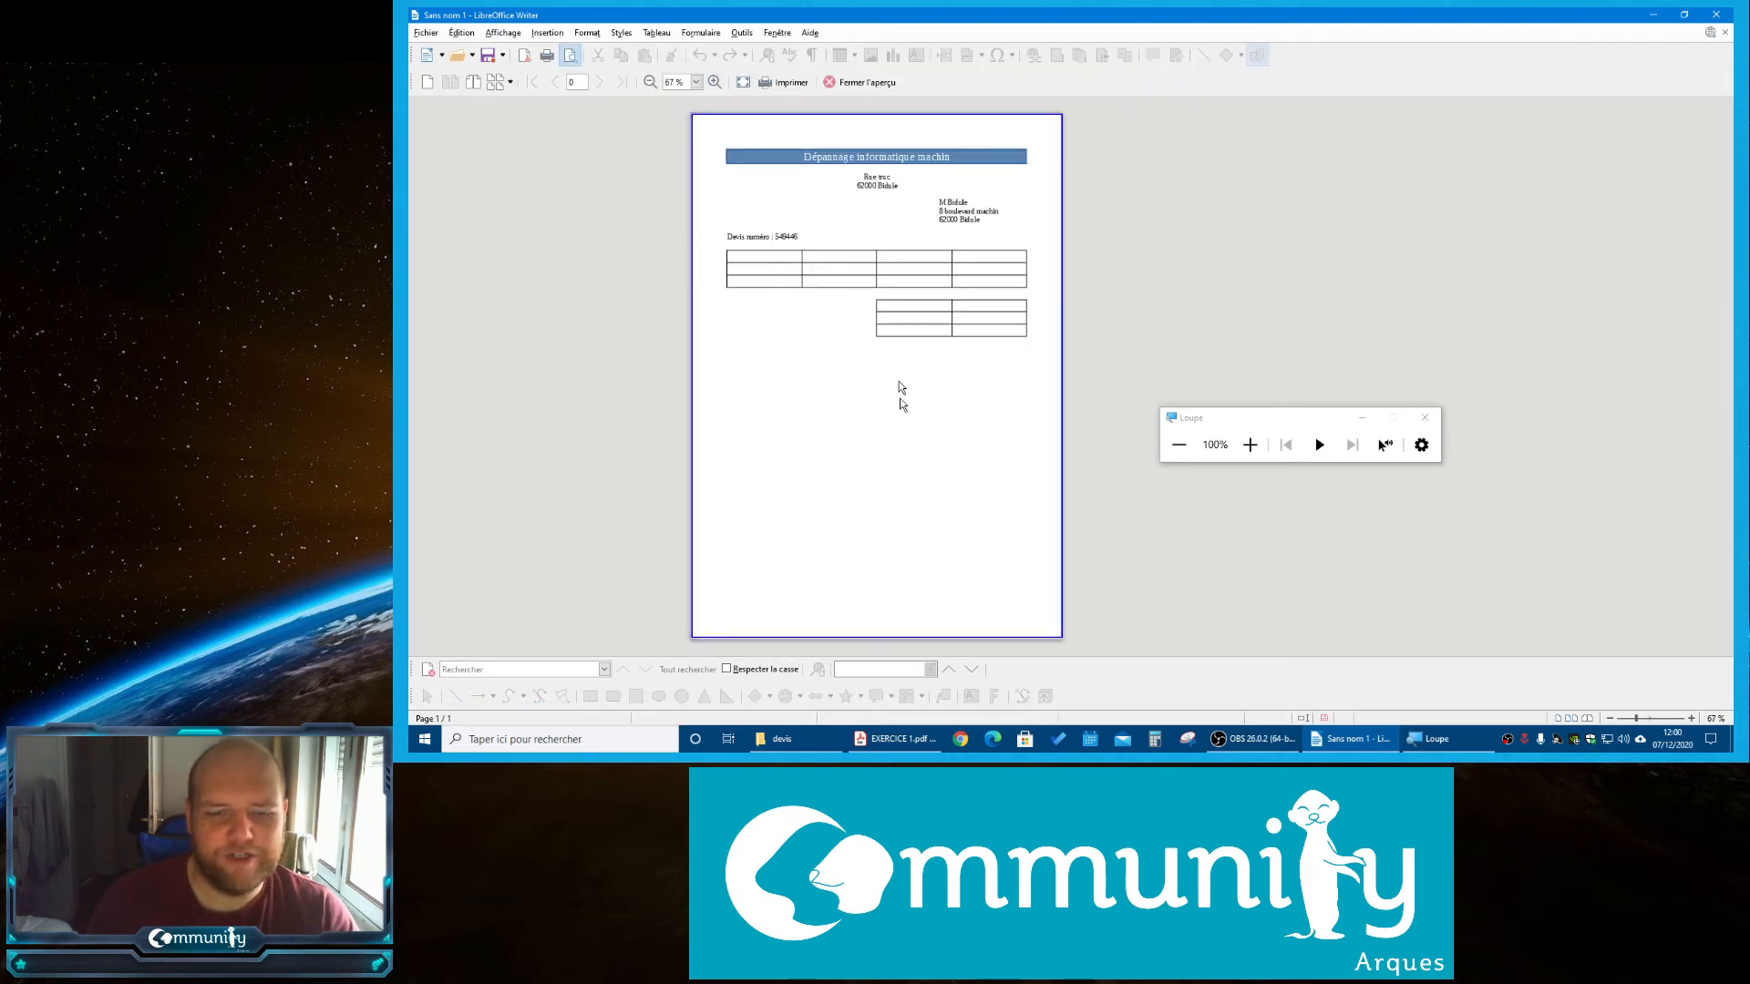
pyautogui.click(916, 753)
pyautogui.click(915, 753)
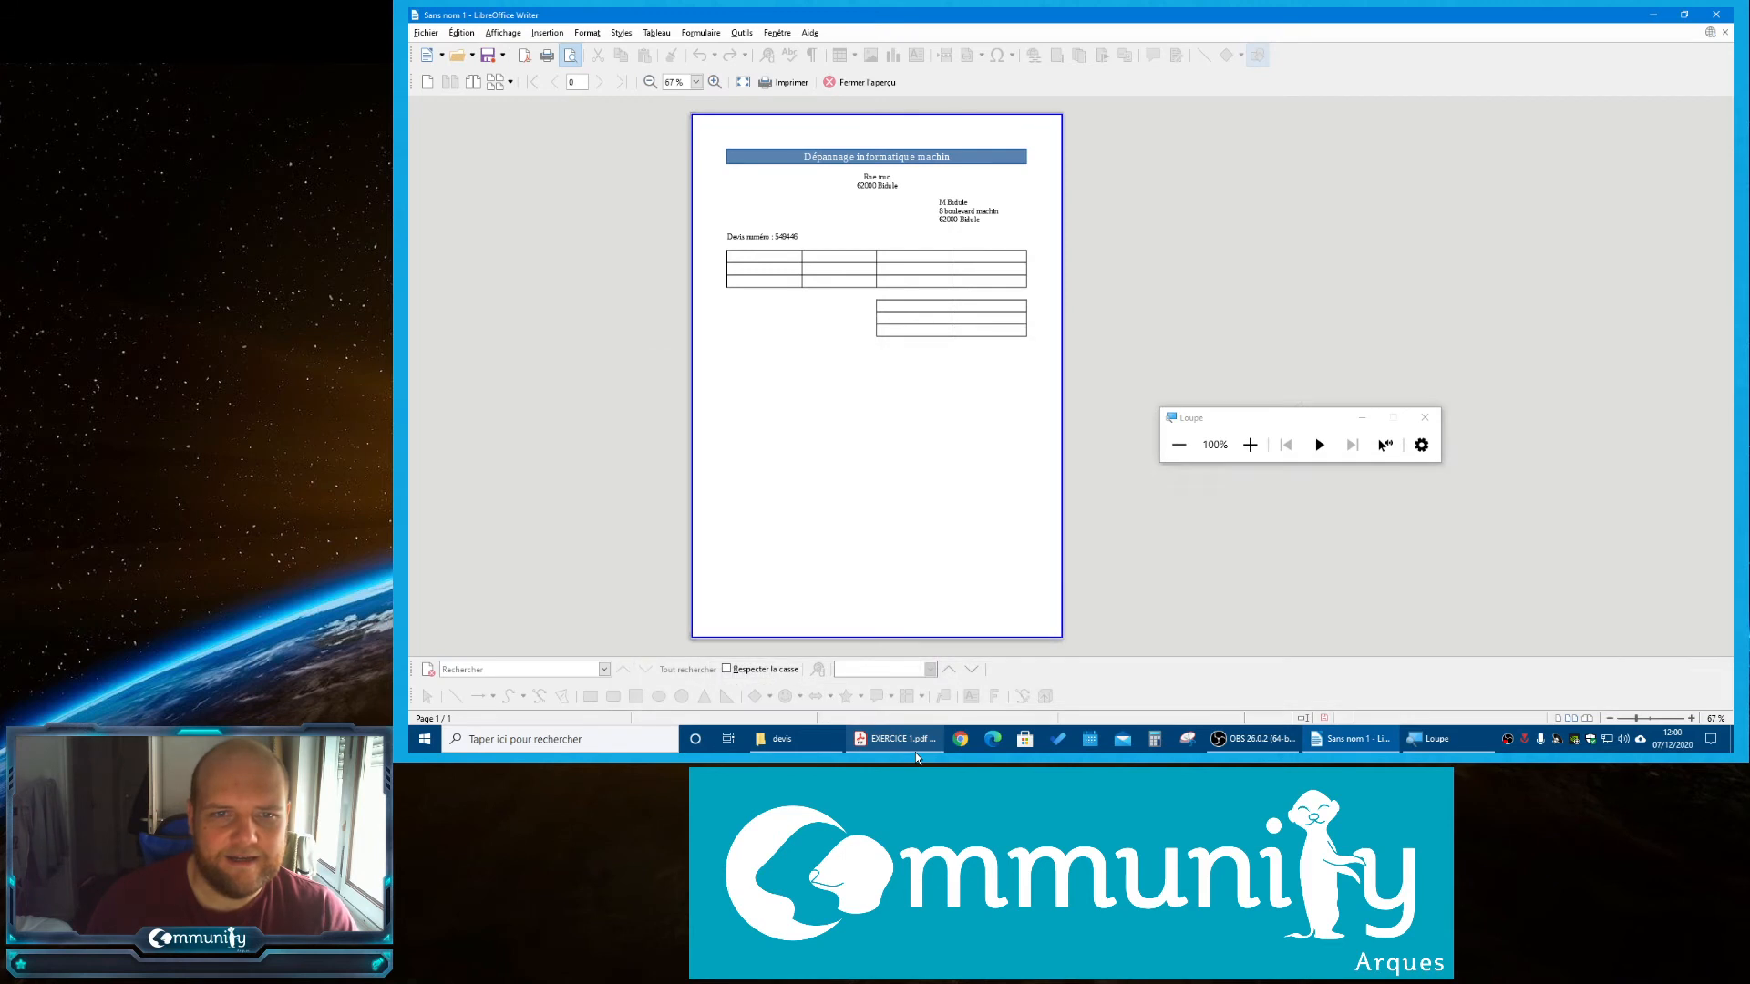
pyautogui.click(889, 82)
pyautogui.click(892, 82)
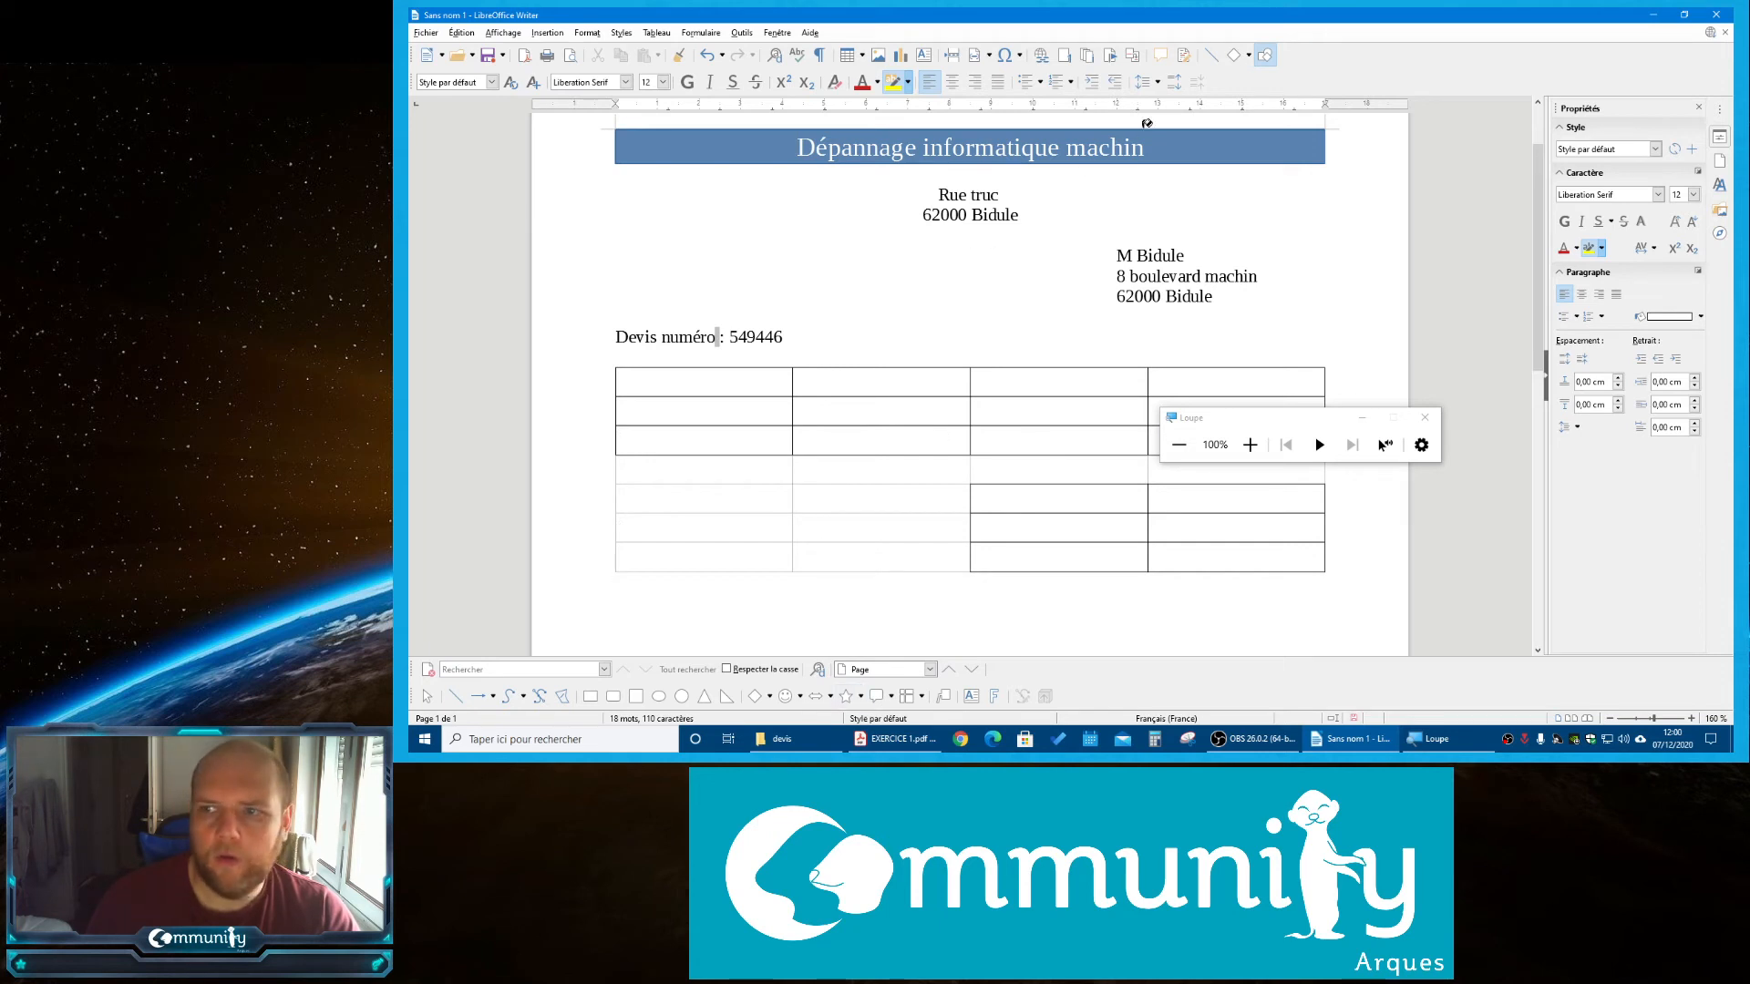
# Turn off the highlighter and set the border line width of the three item rows to 0,05 pt in the table properties
pyautogui.click(684, 402)
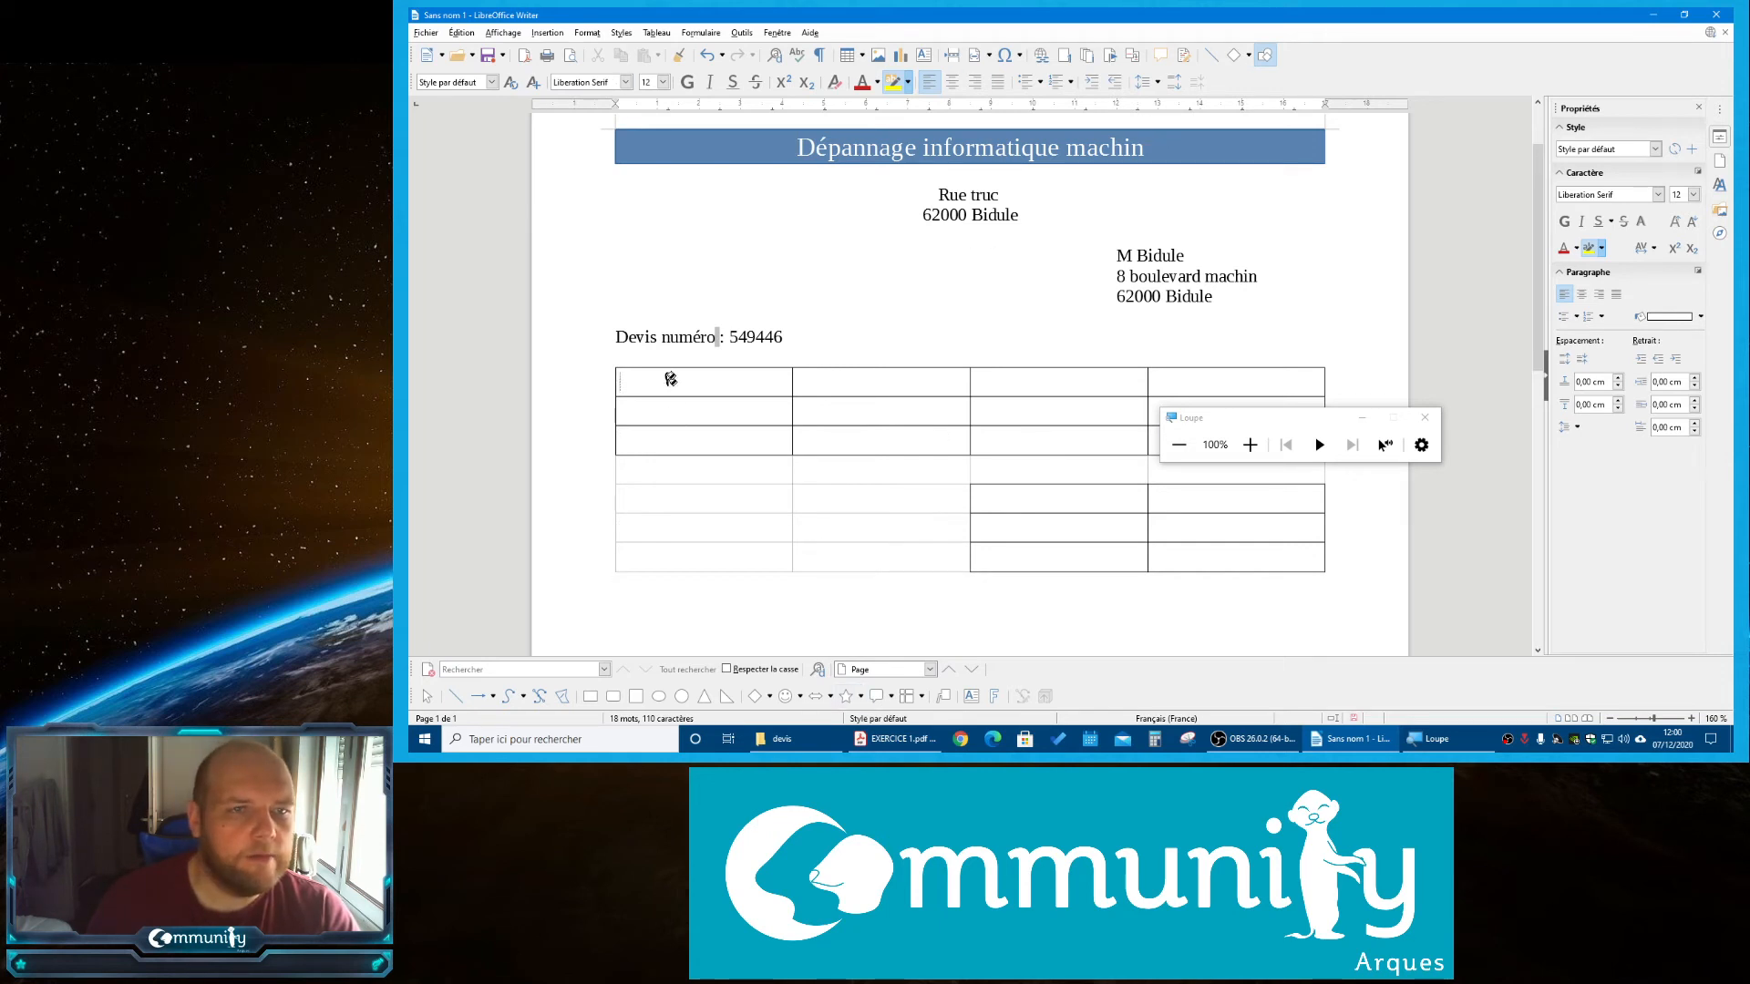
pyautogui.click(895, 83)
pyautogui.moveTo(649, 378); pyautogui.dragTo(1185, 401)
pyautogui.rightClick(1084, 393)
pyautogui.click(1164, 658)
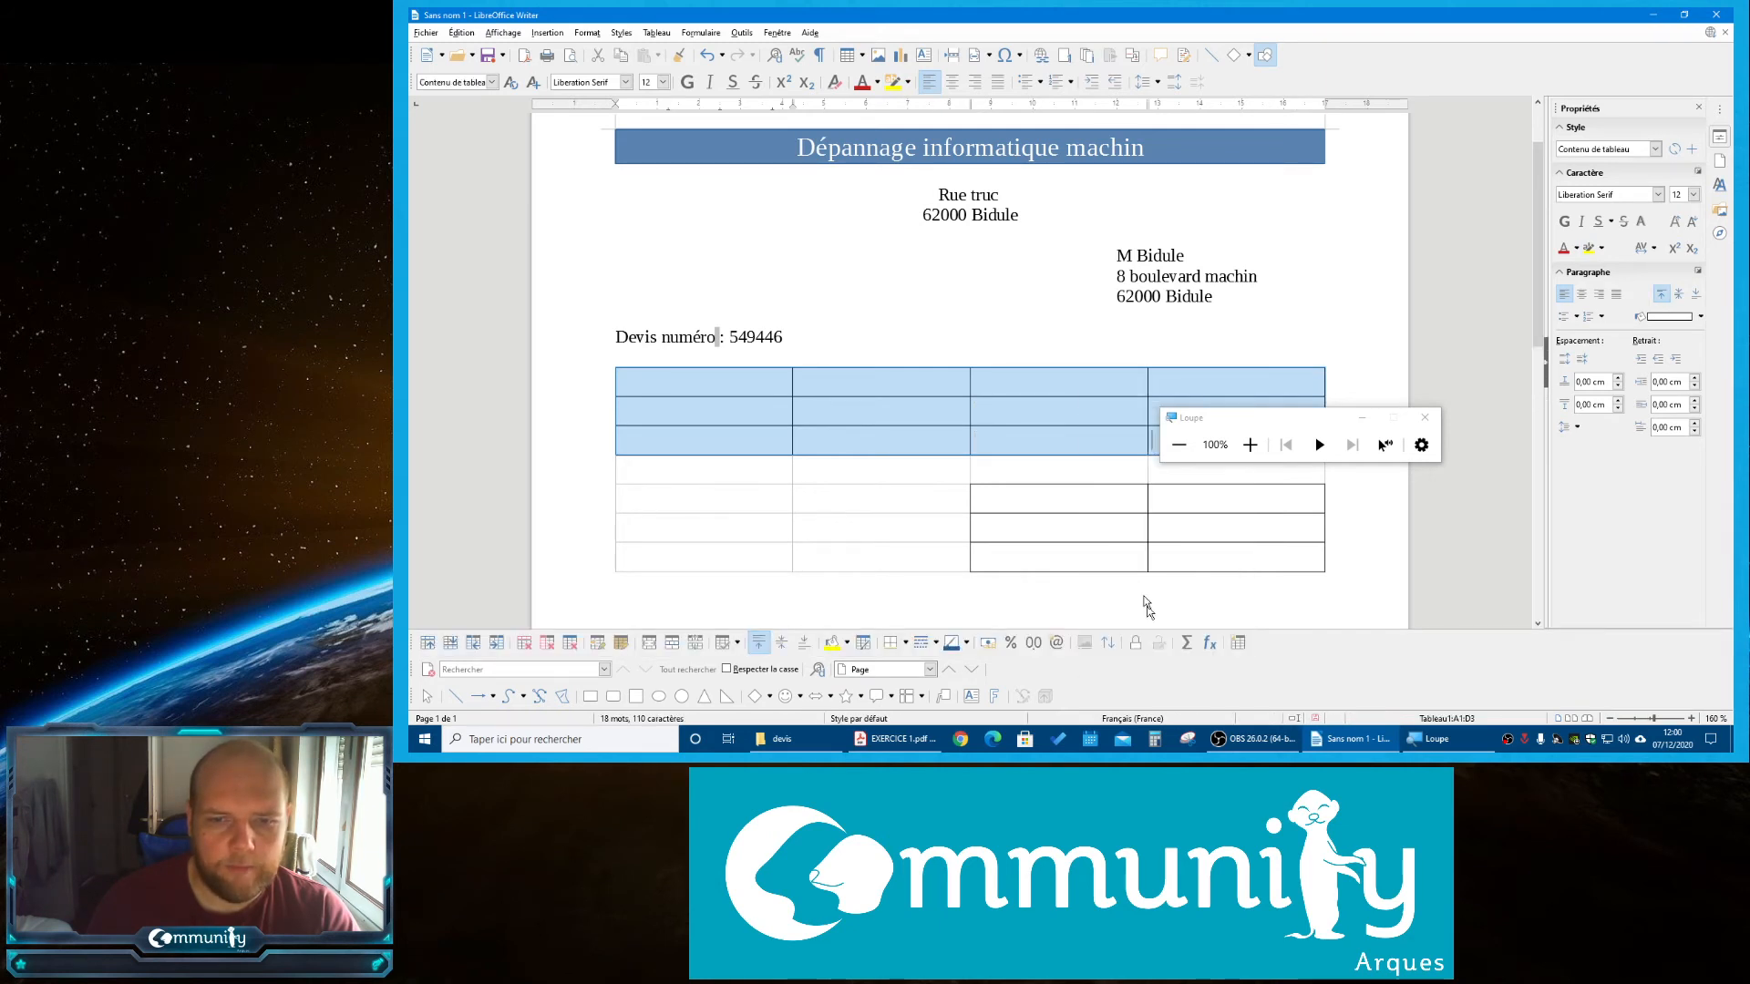
pyautogui.click(1002, 215)
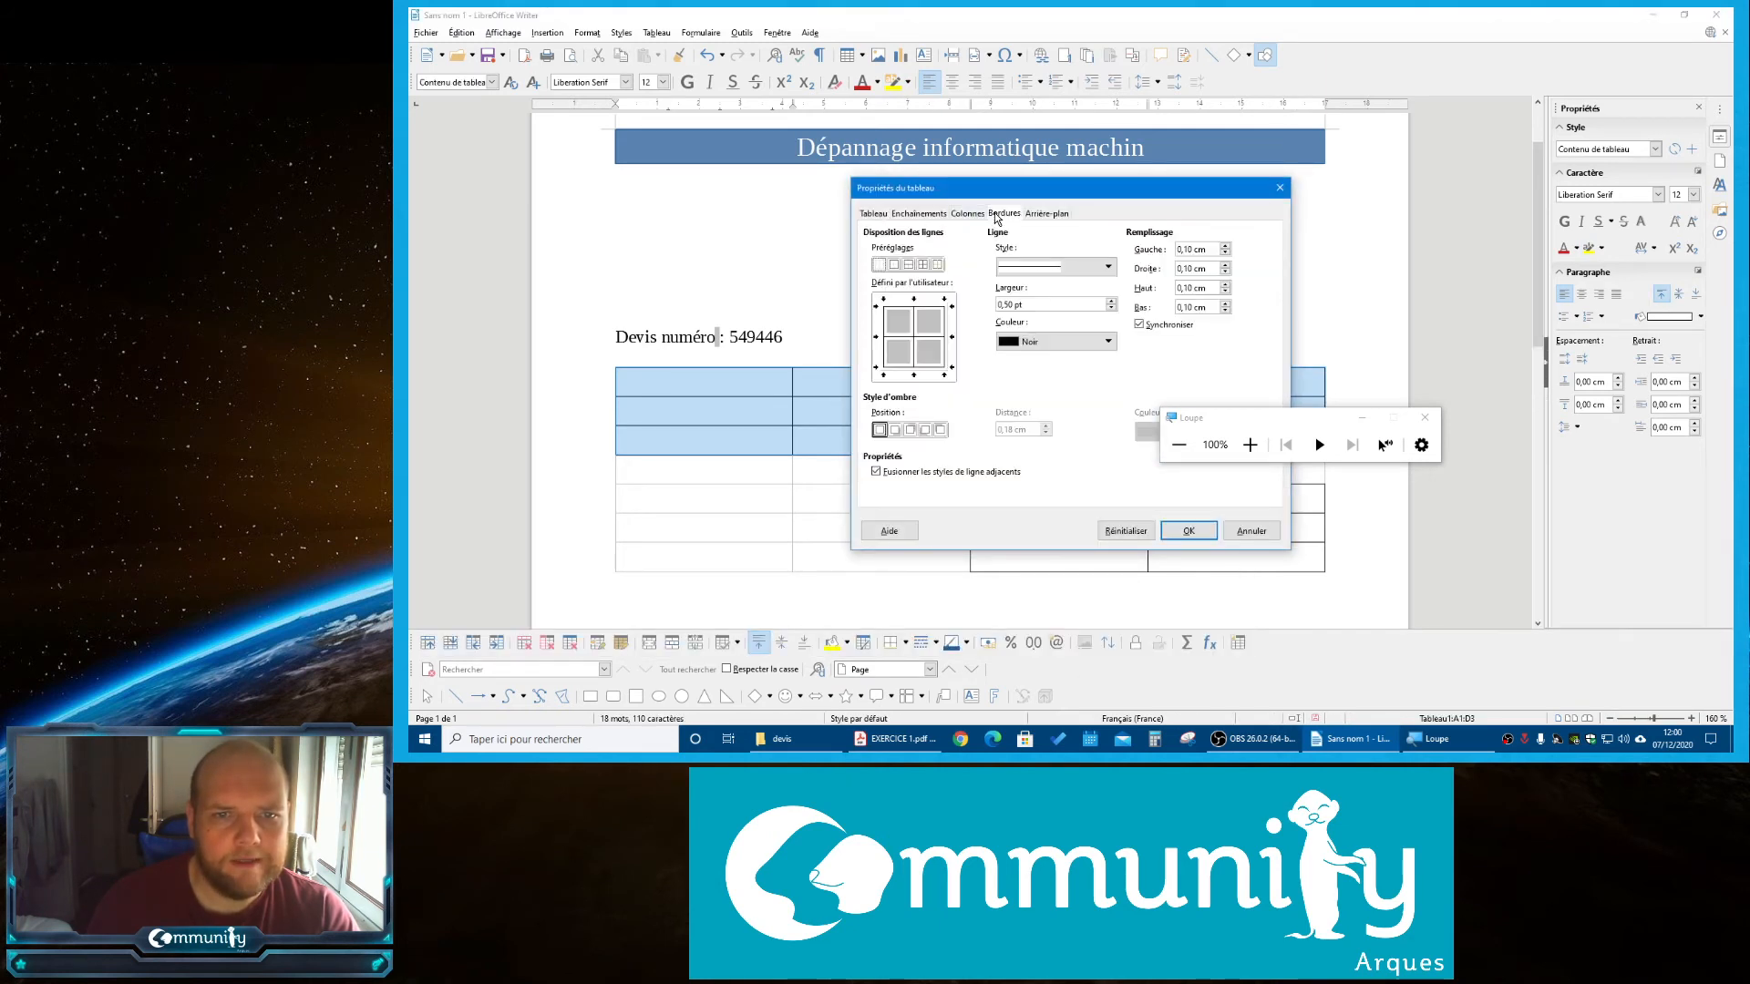
pyautogui.click(1062, 265)
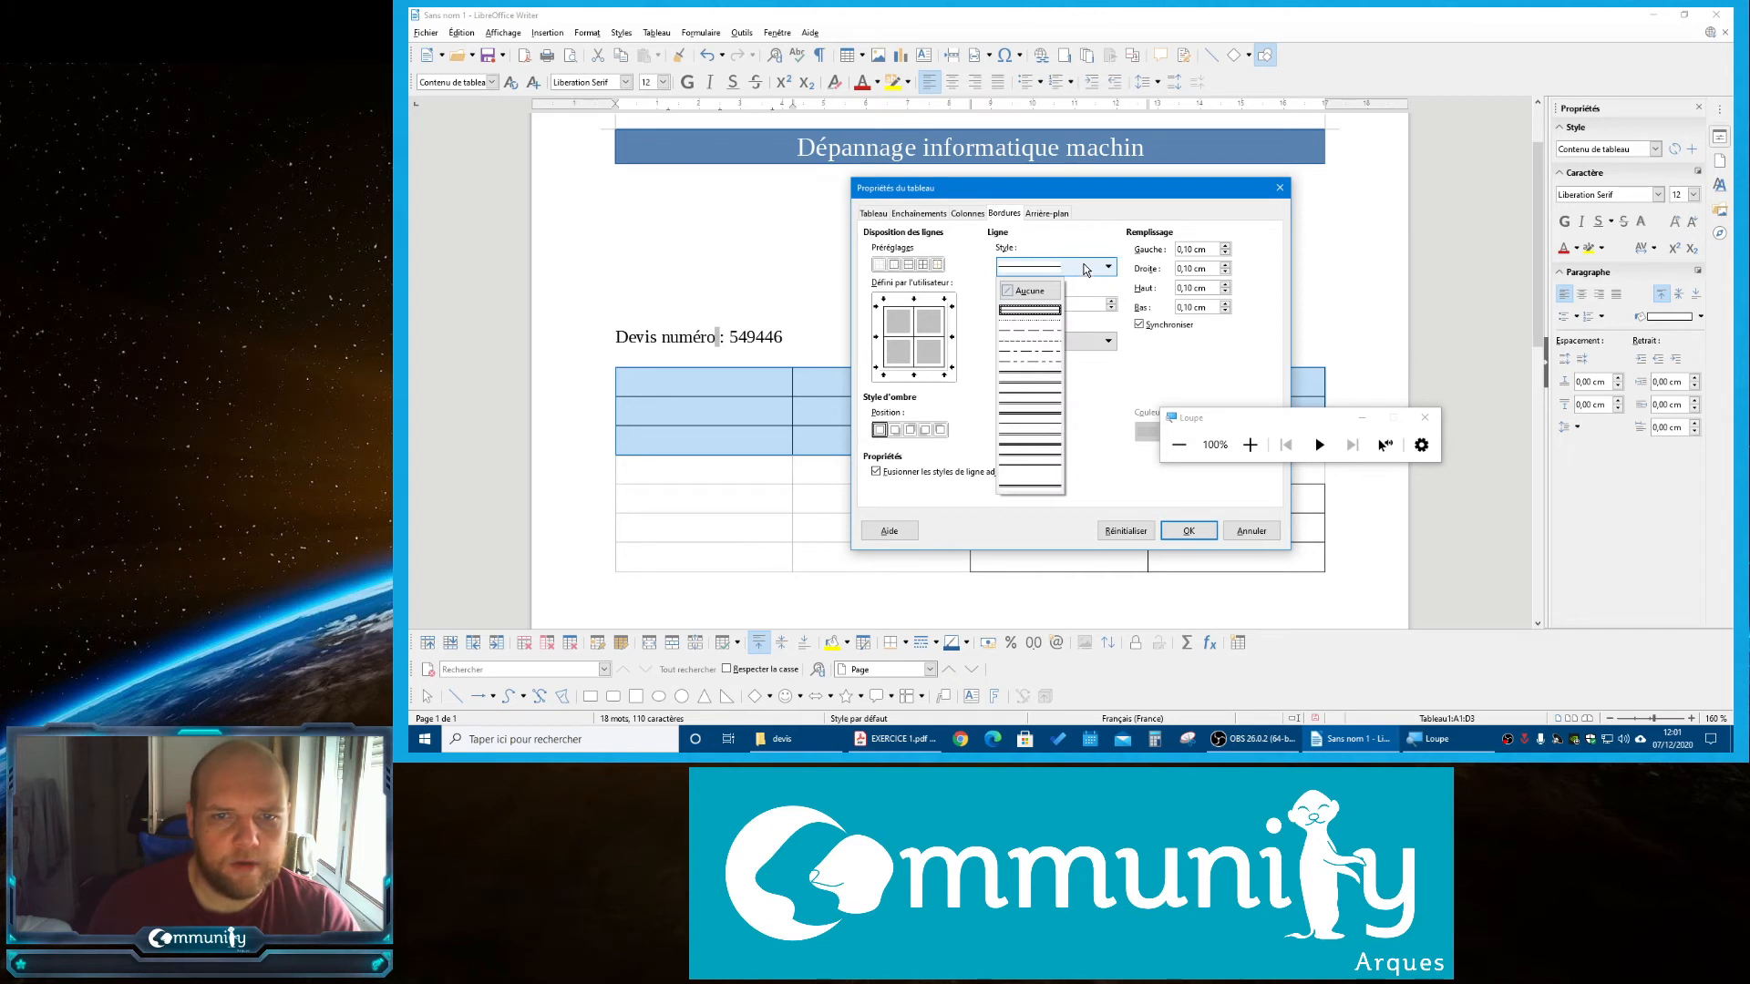
pyautogui.click(1085, 269)
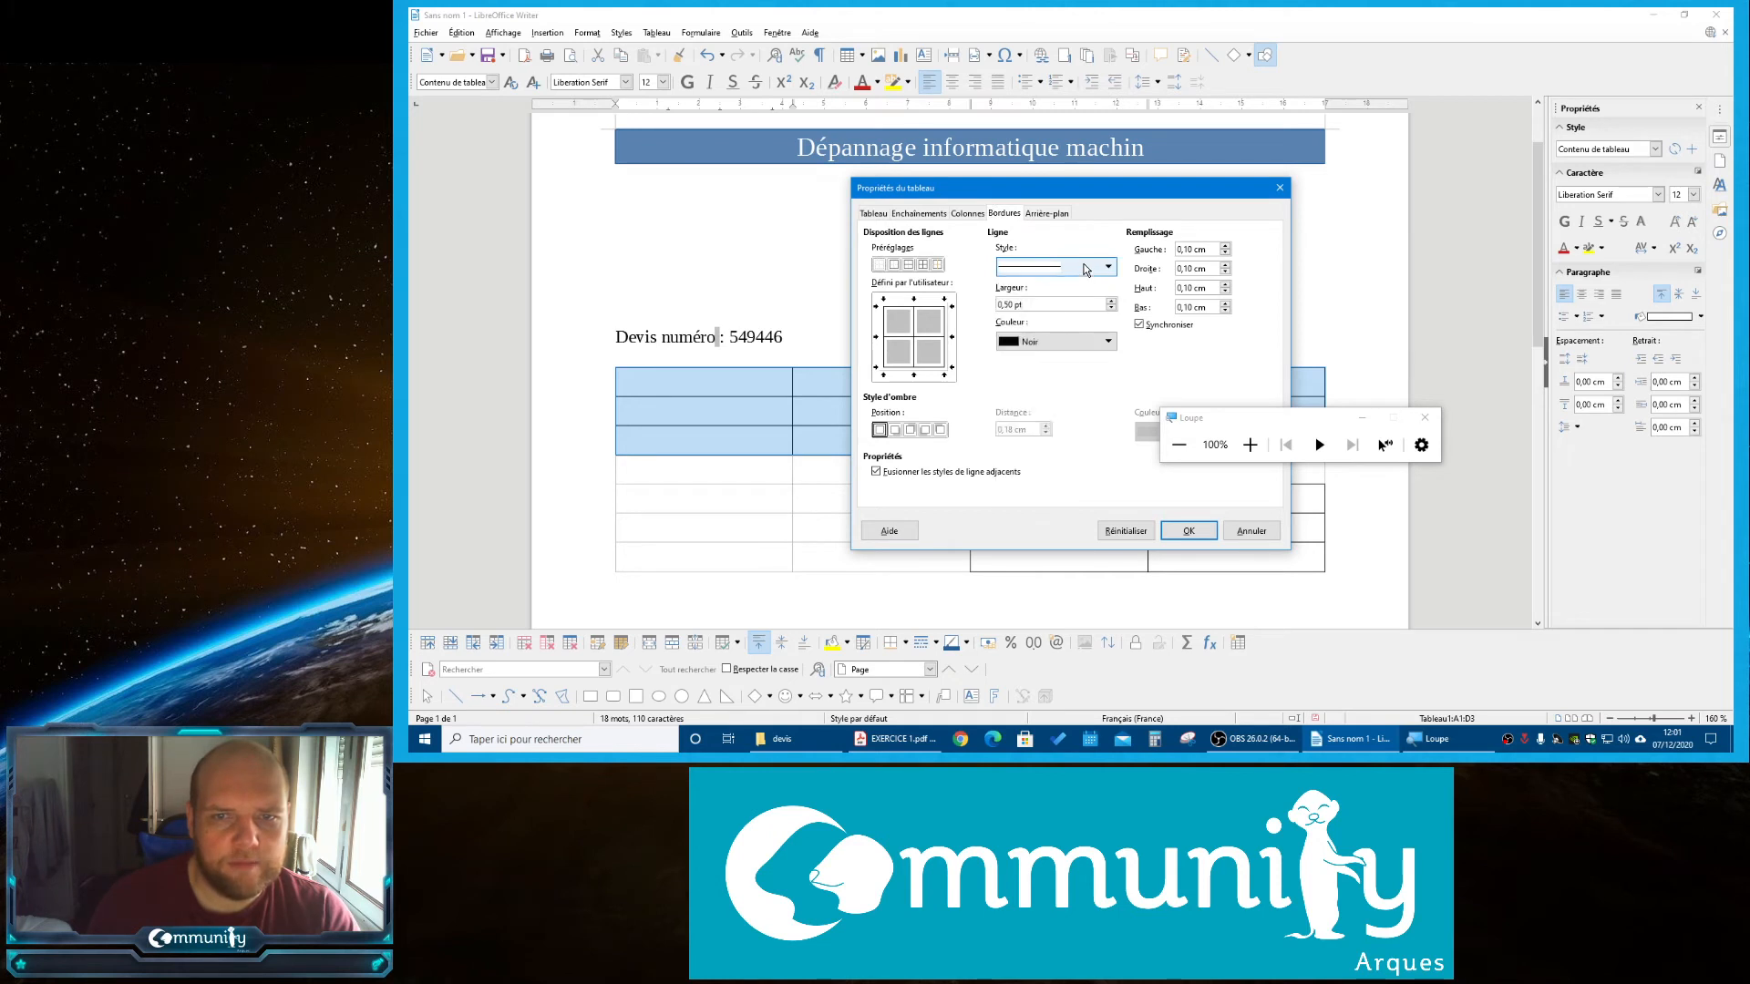
pyautogui.click(1225, 255)
pyautogui.click(1226, 246)
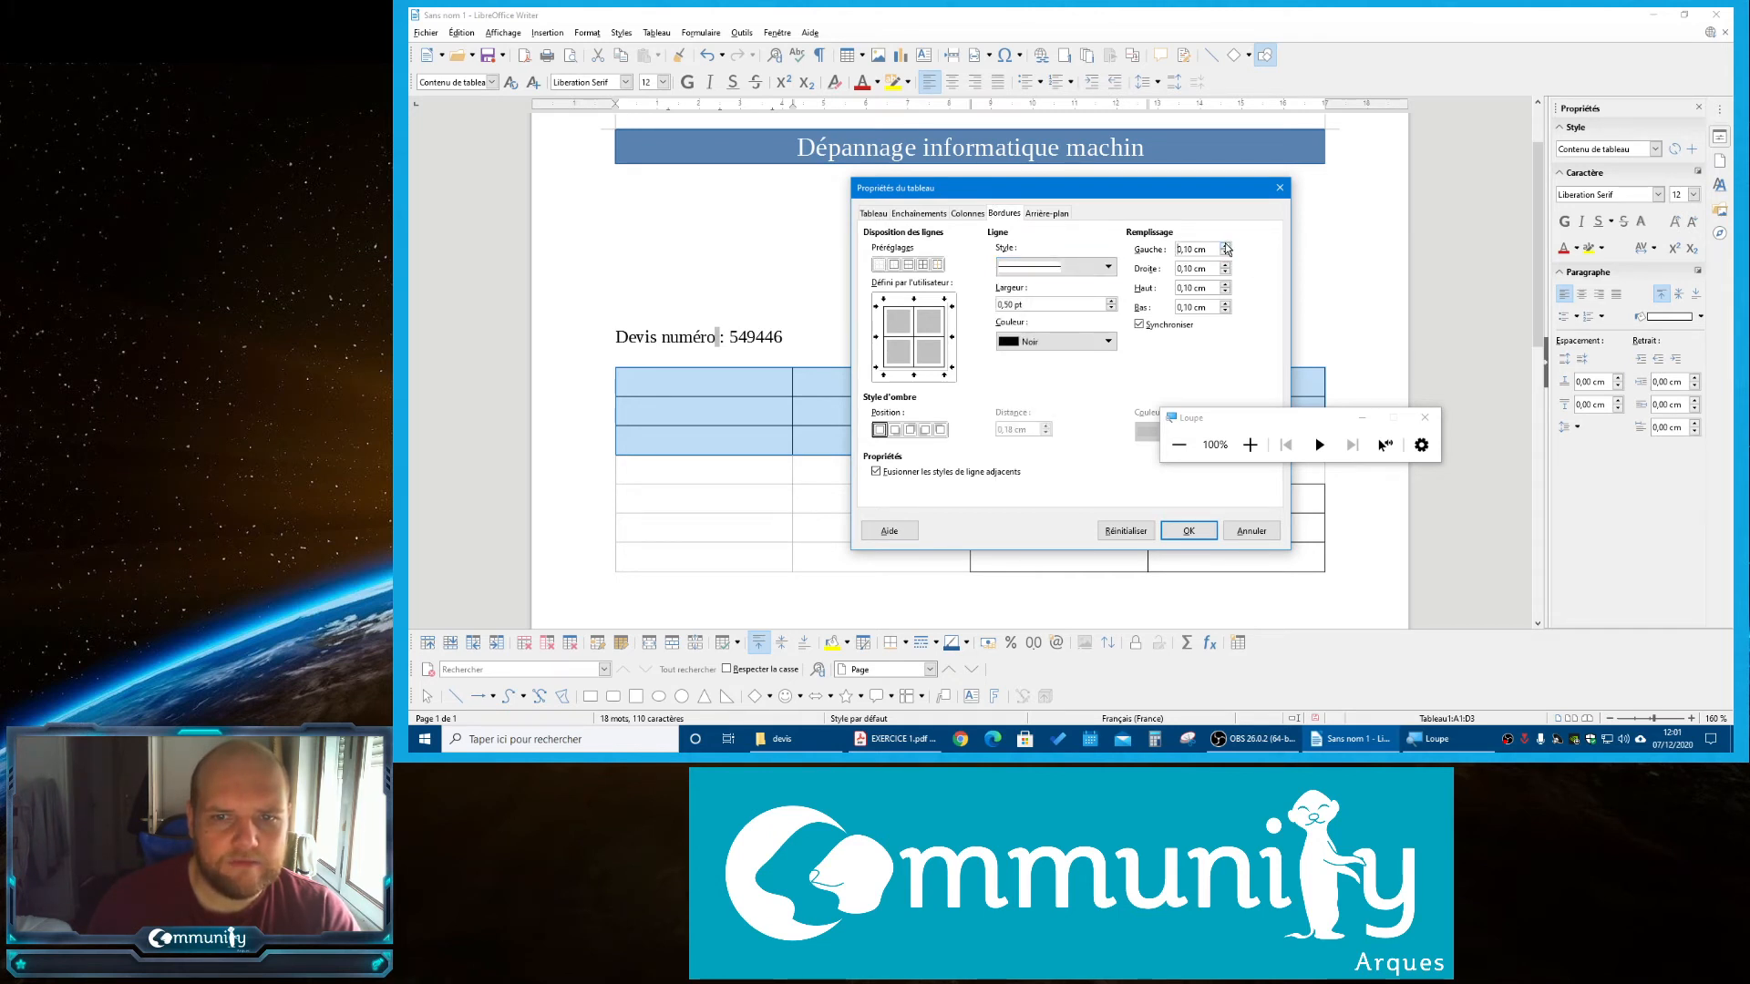
pyautogui.click(1111, 309)
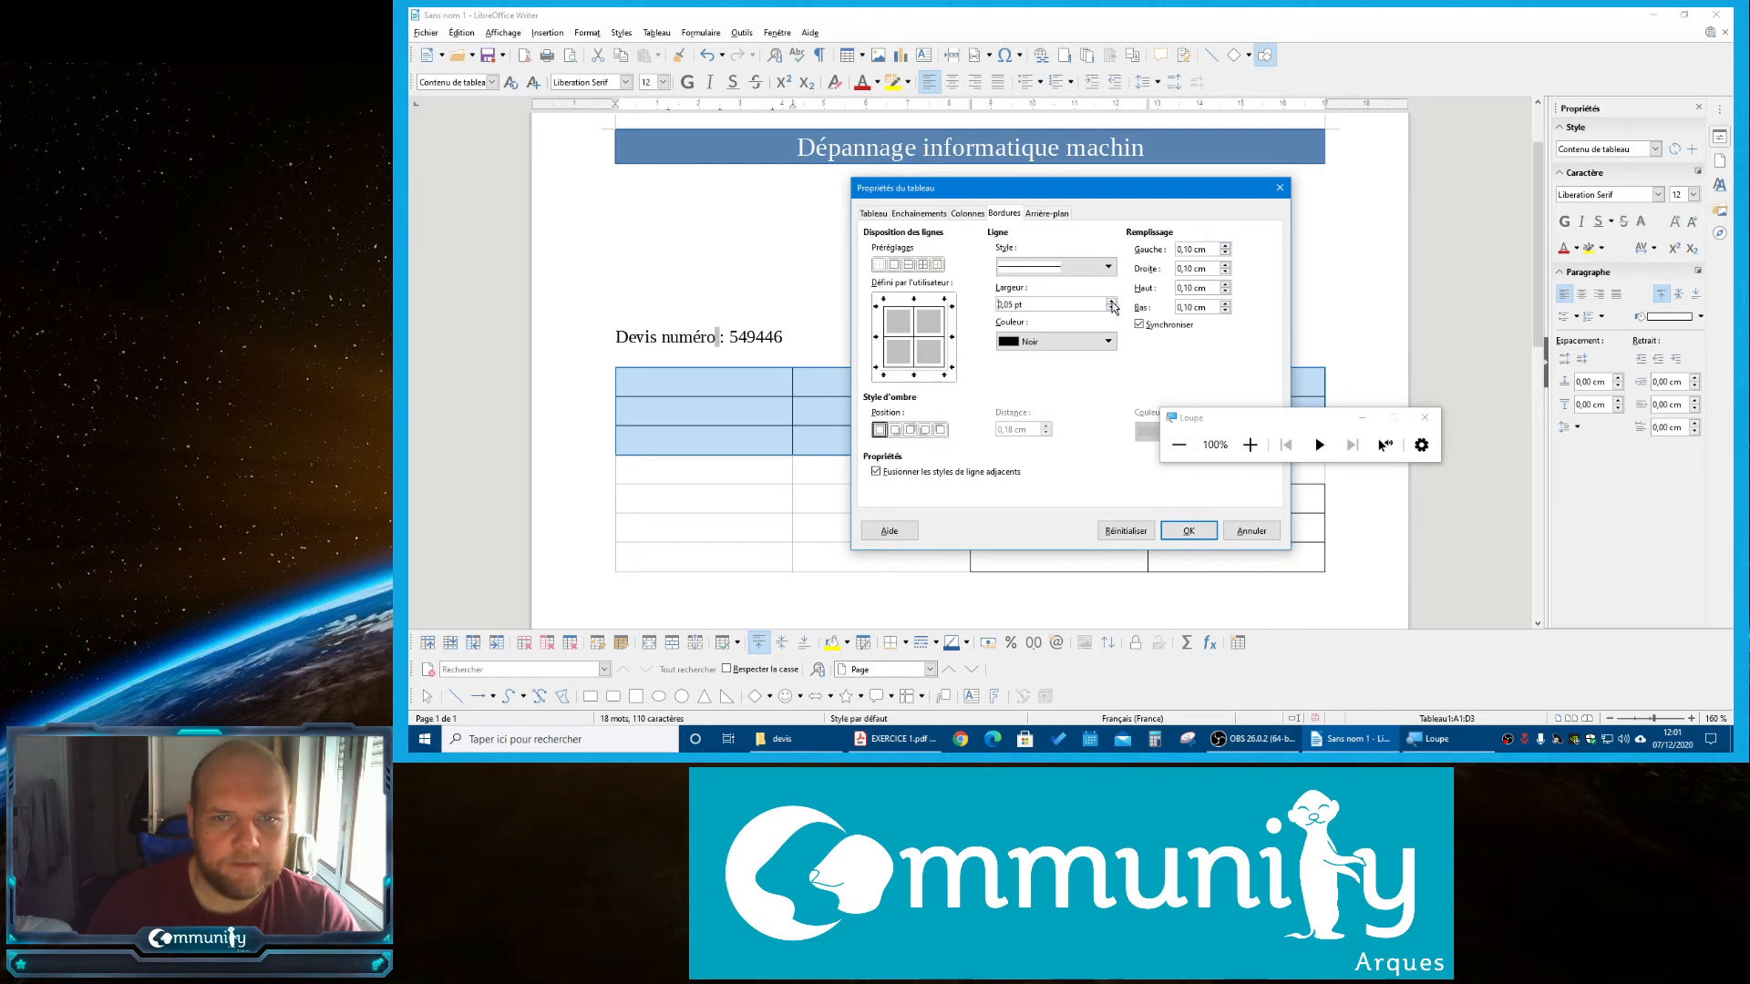
pyautogui.moveTo(1000, 496); pyautogui.dragTo(1225, 547)
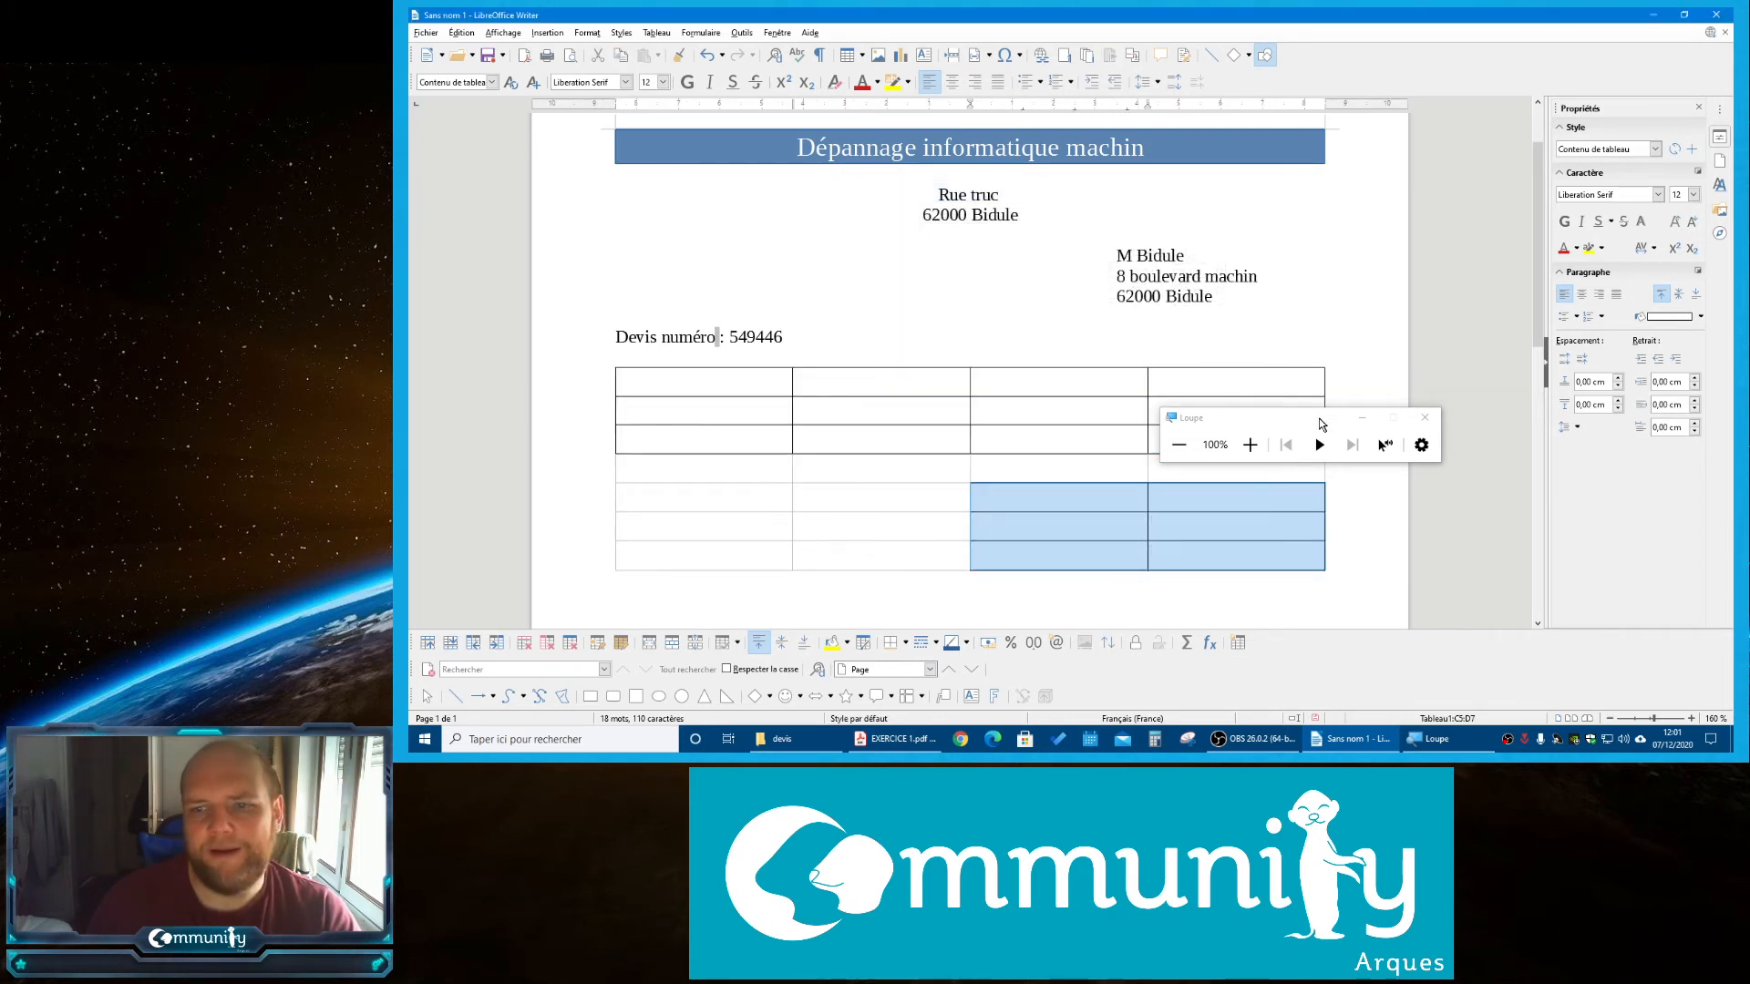
# Move the Loupe window off the table, consult the model in EXERCICE 1.pdf and enter "Libellé" in the first header cell in Writer
pyautogui.moveTo(1264, 418); pyautogui.dragTo(1434, 71)
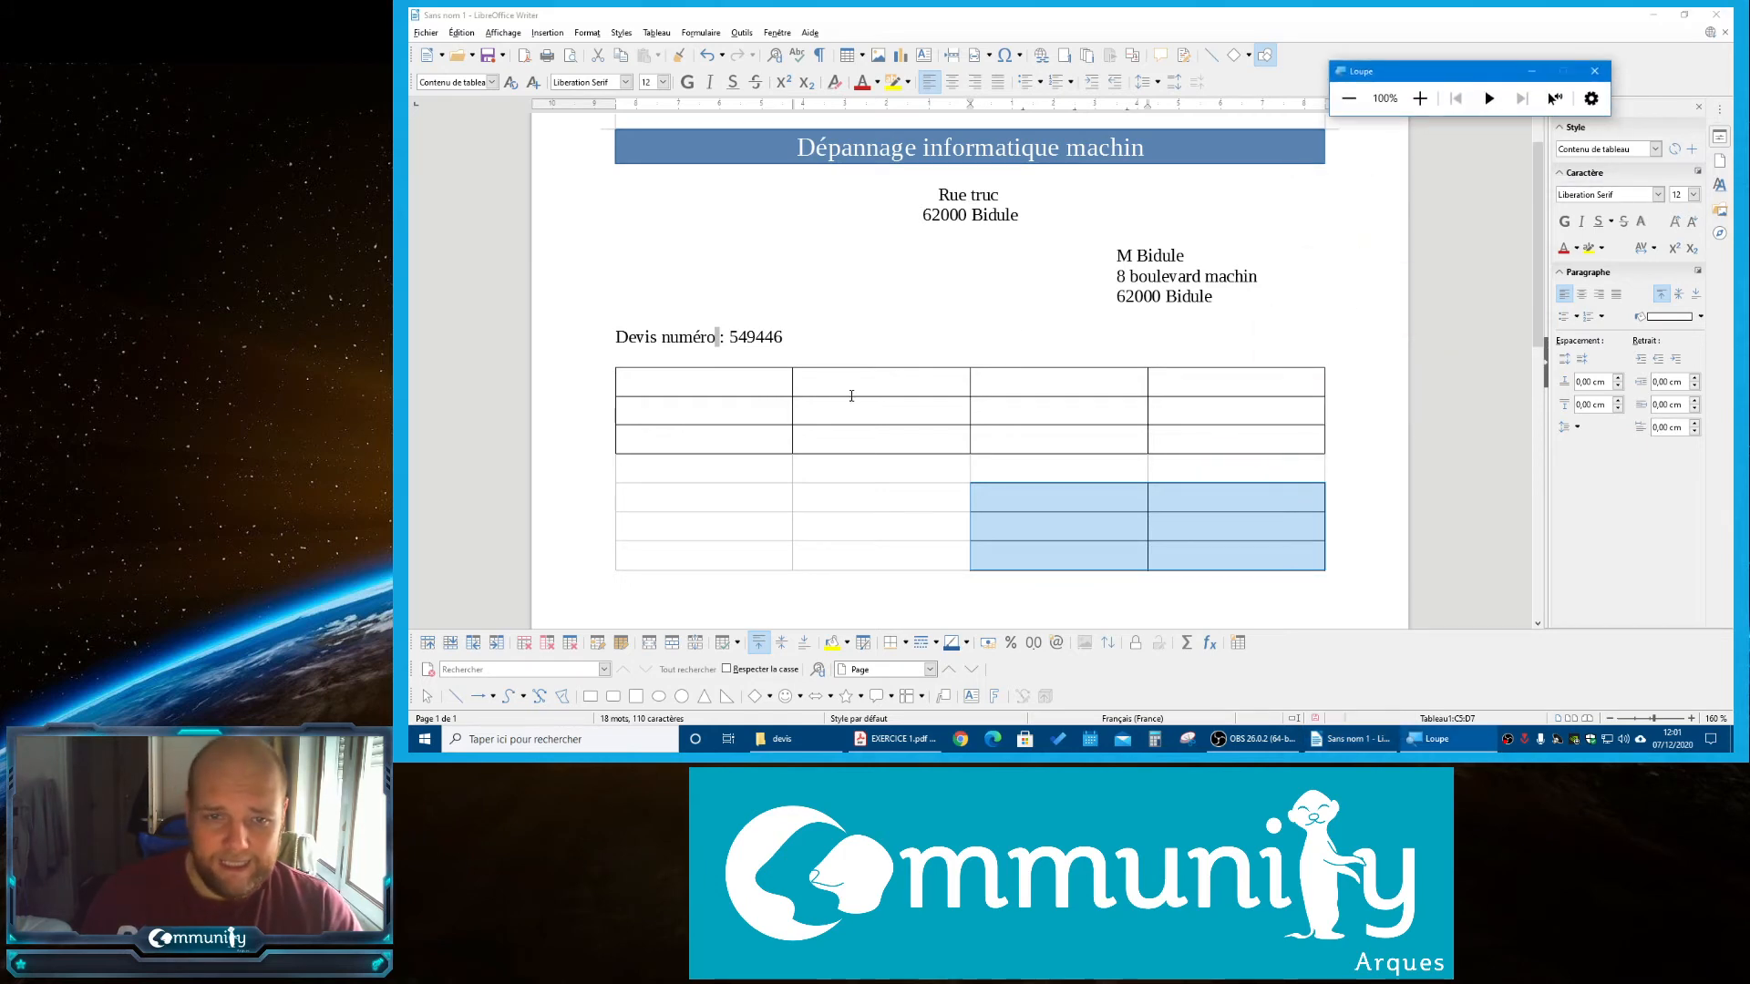
pyautogui.click(884, 381)
pyautogui.click(895, 740)
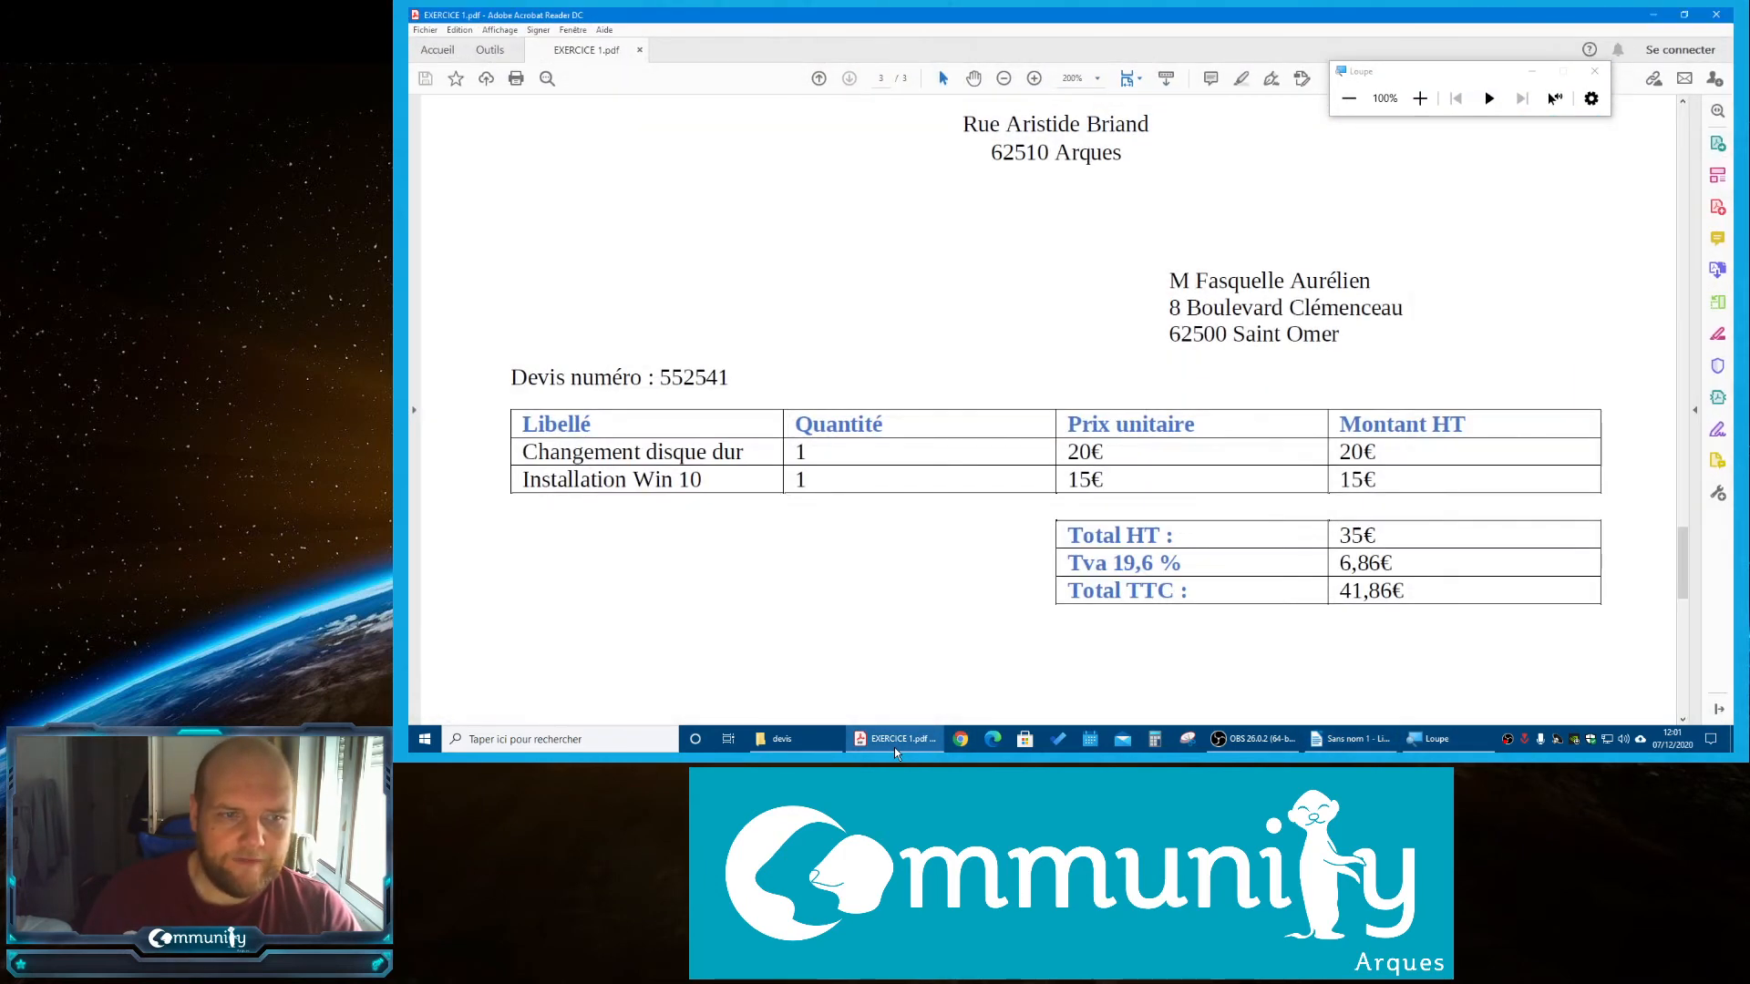
pyautogui.click(894, 743)
pyautogui.write('Libellé')
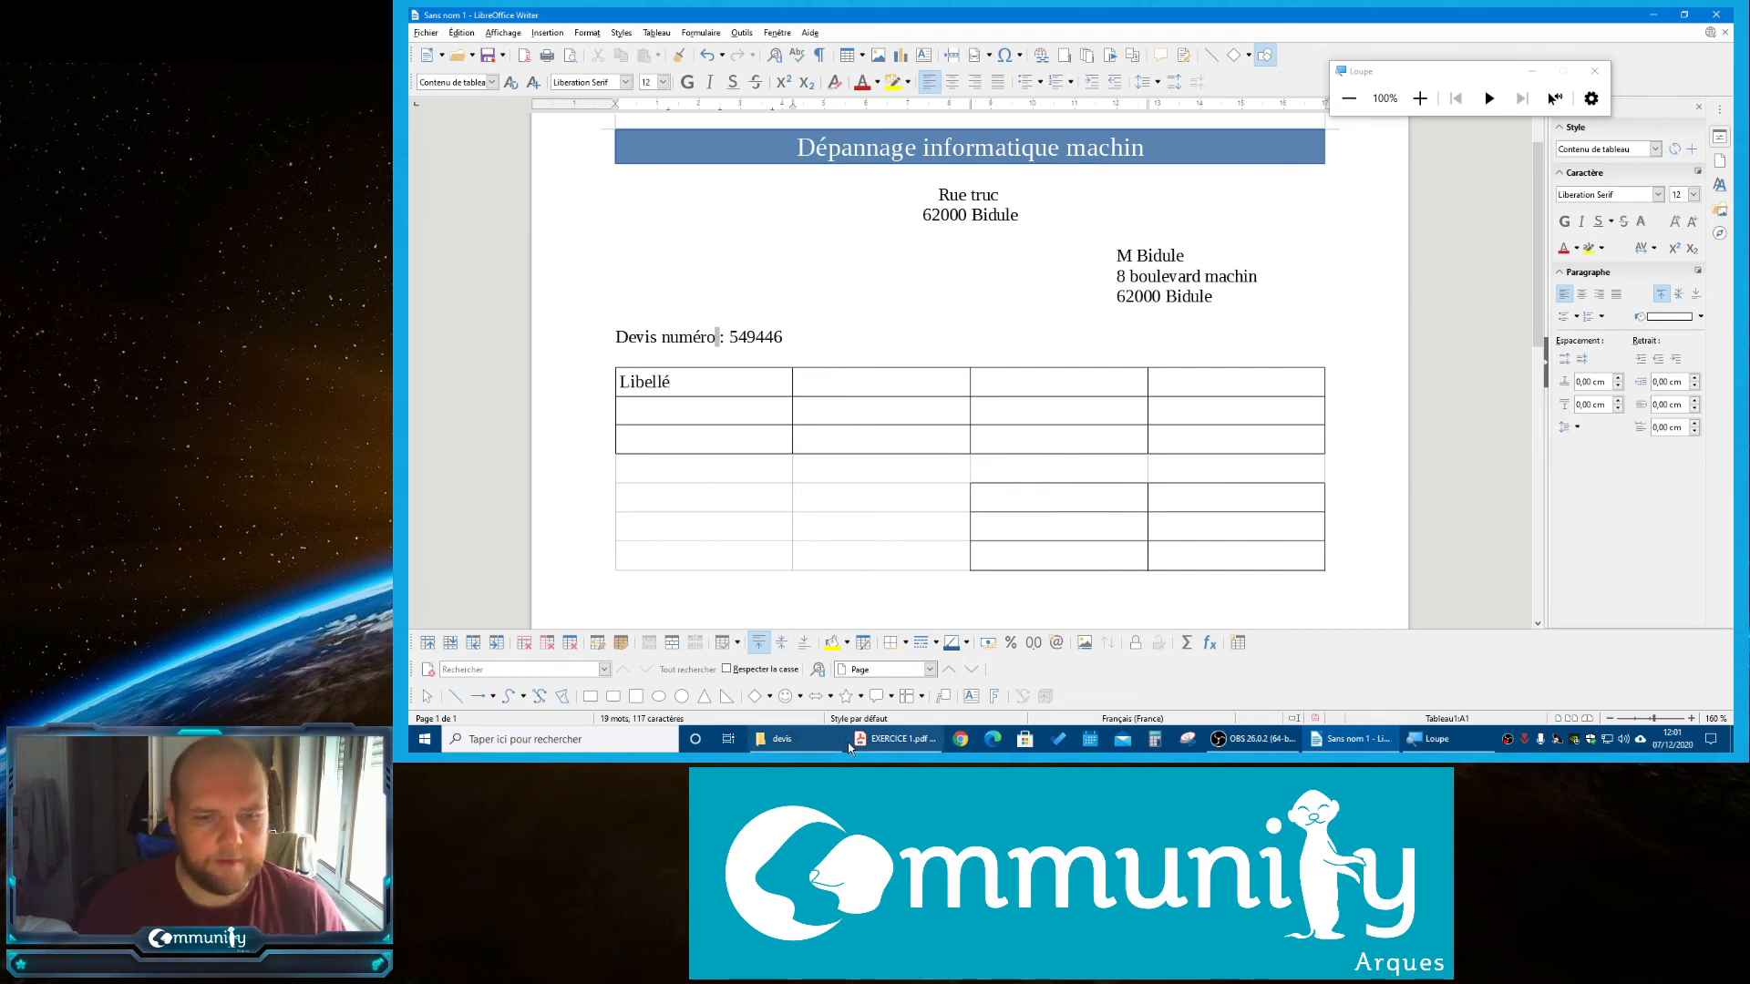
# Consult the second column heading in EXERCICE 1.pdf and enter "Quantité" in the second header cell in Writer
pyautogui.click(782, 740)
pyautogui.click(892, 742)
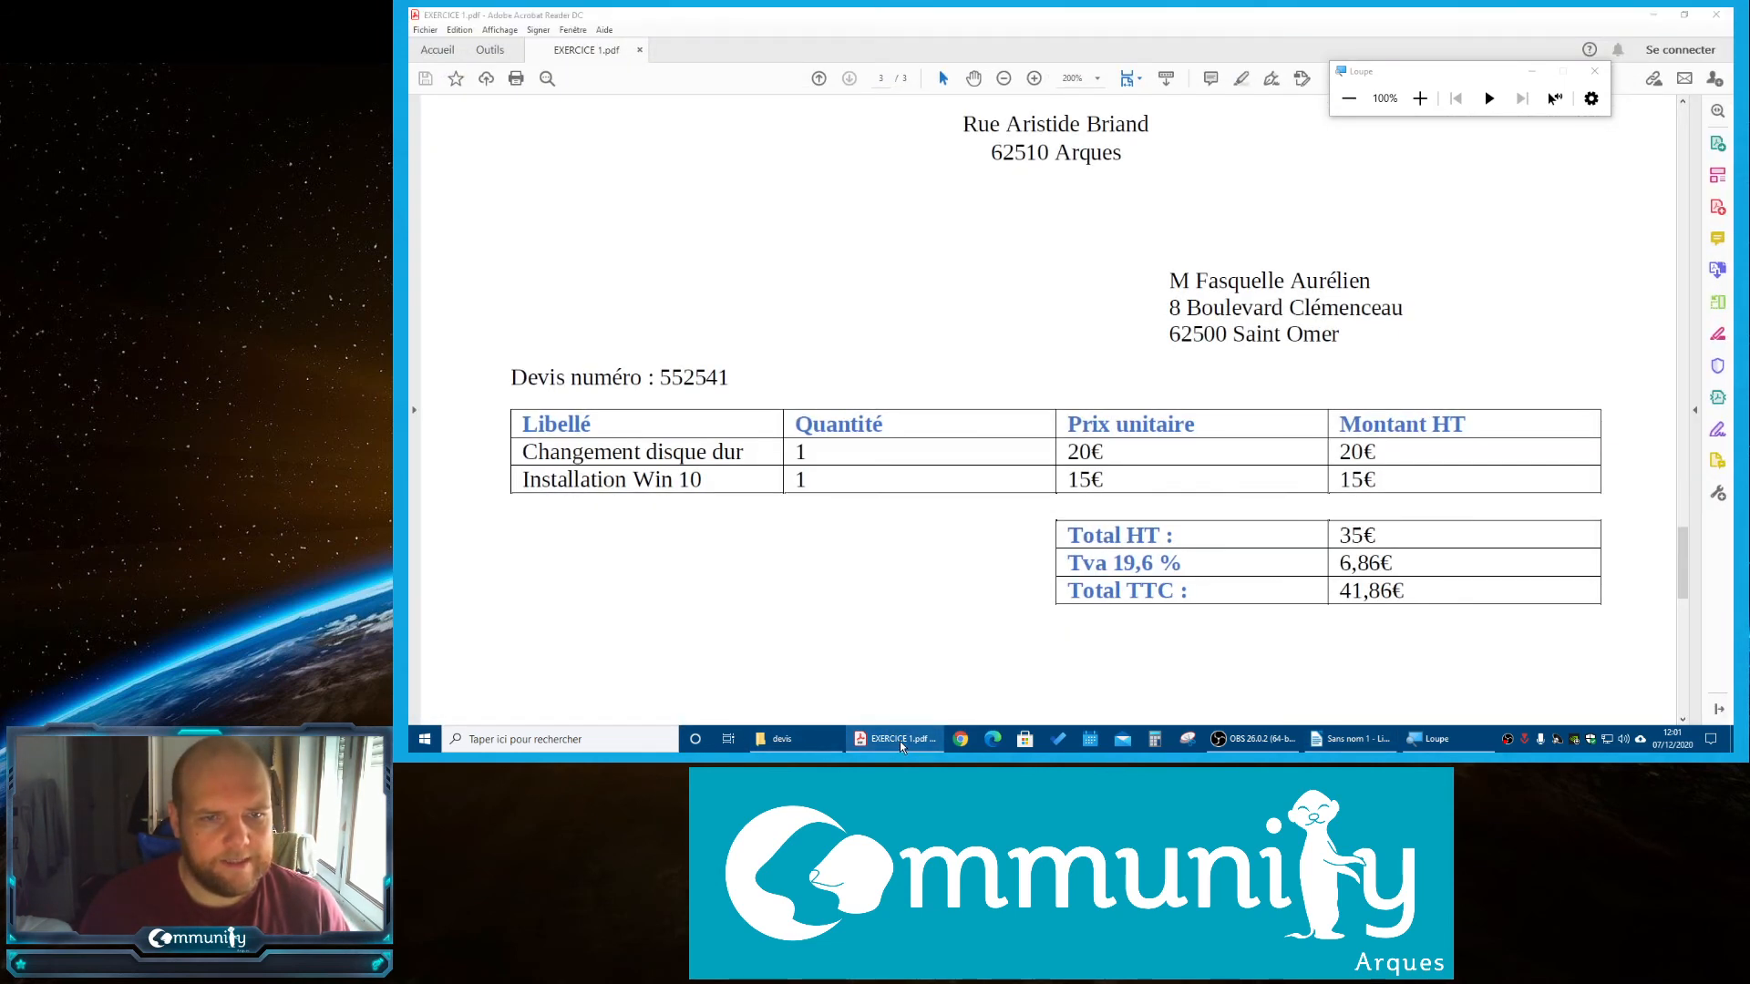
pyautogui.click(900, 741)
pyautogui.click(893, 740)
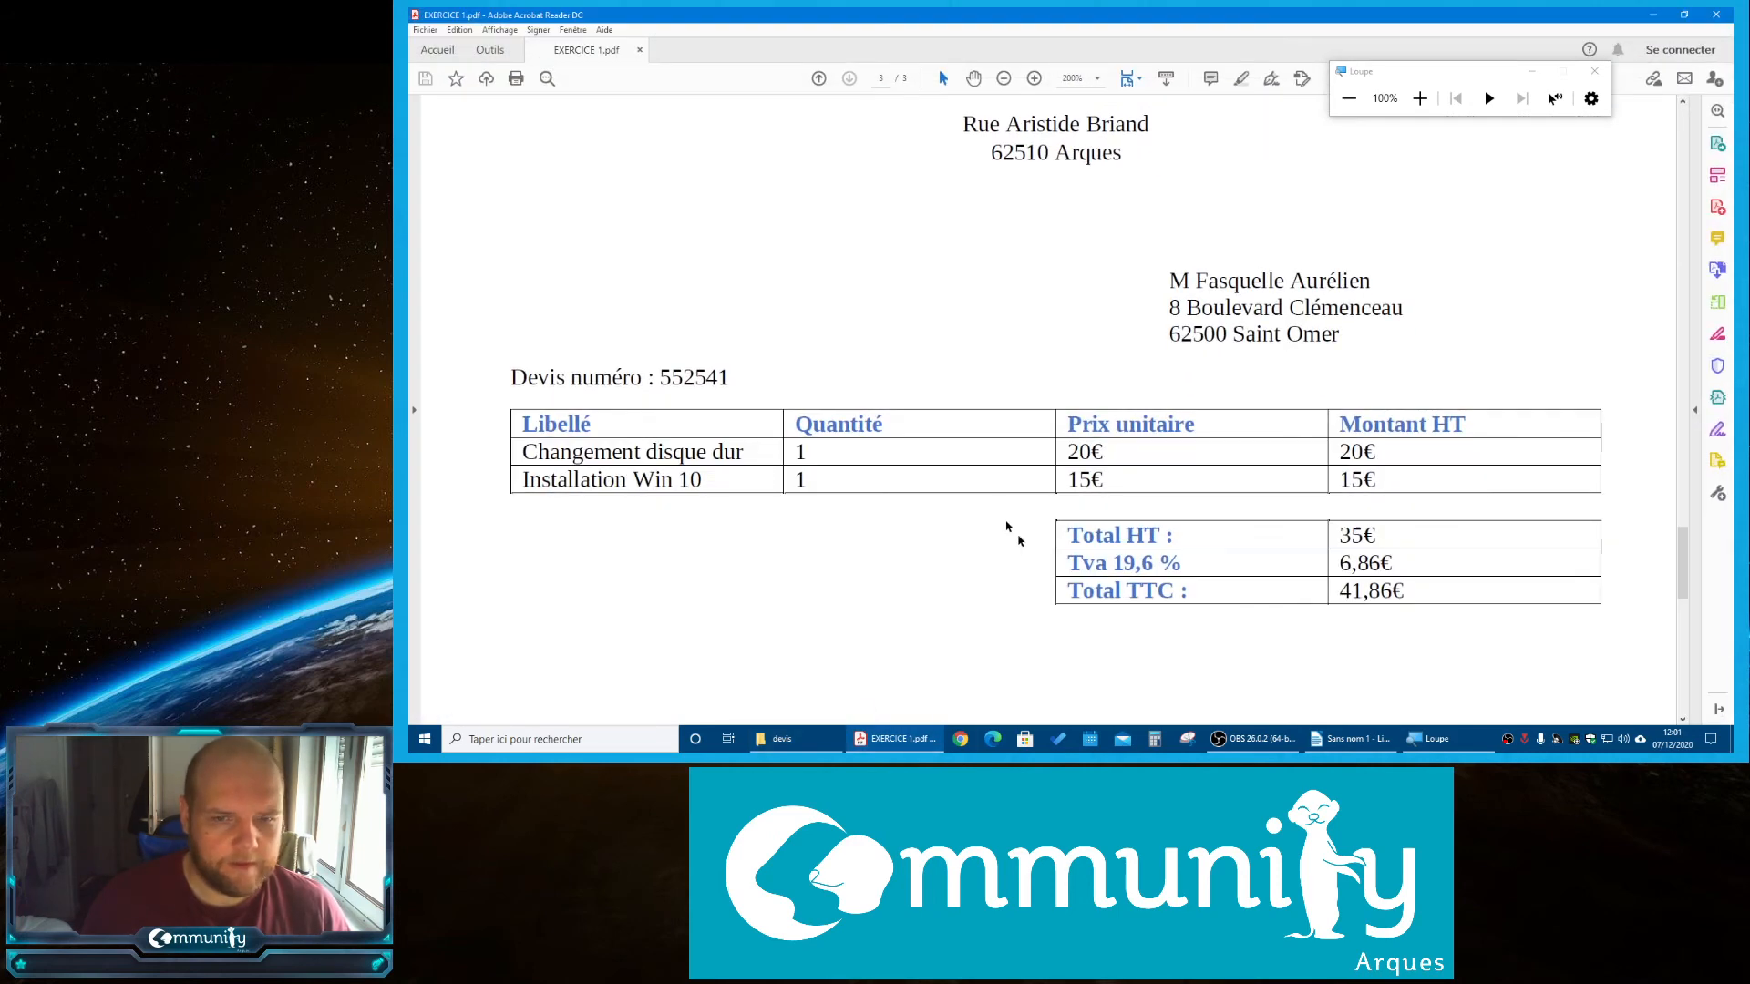
pyautogui.click(1351, 739)
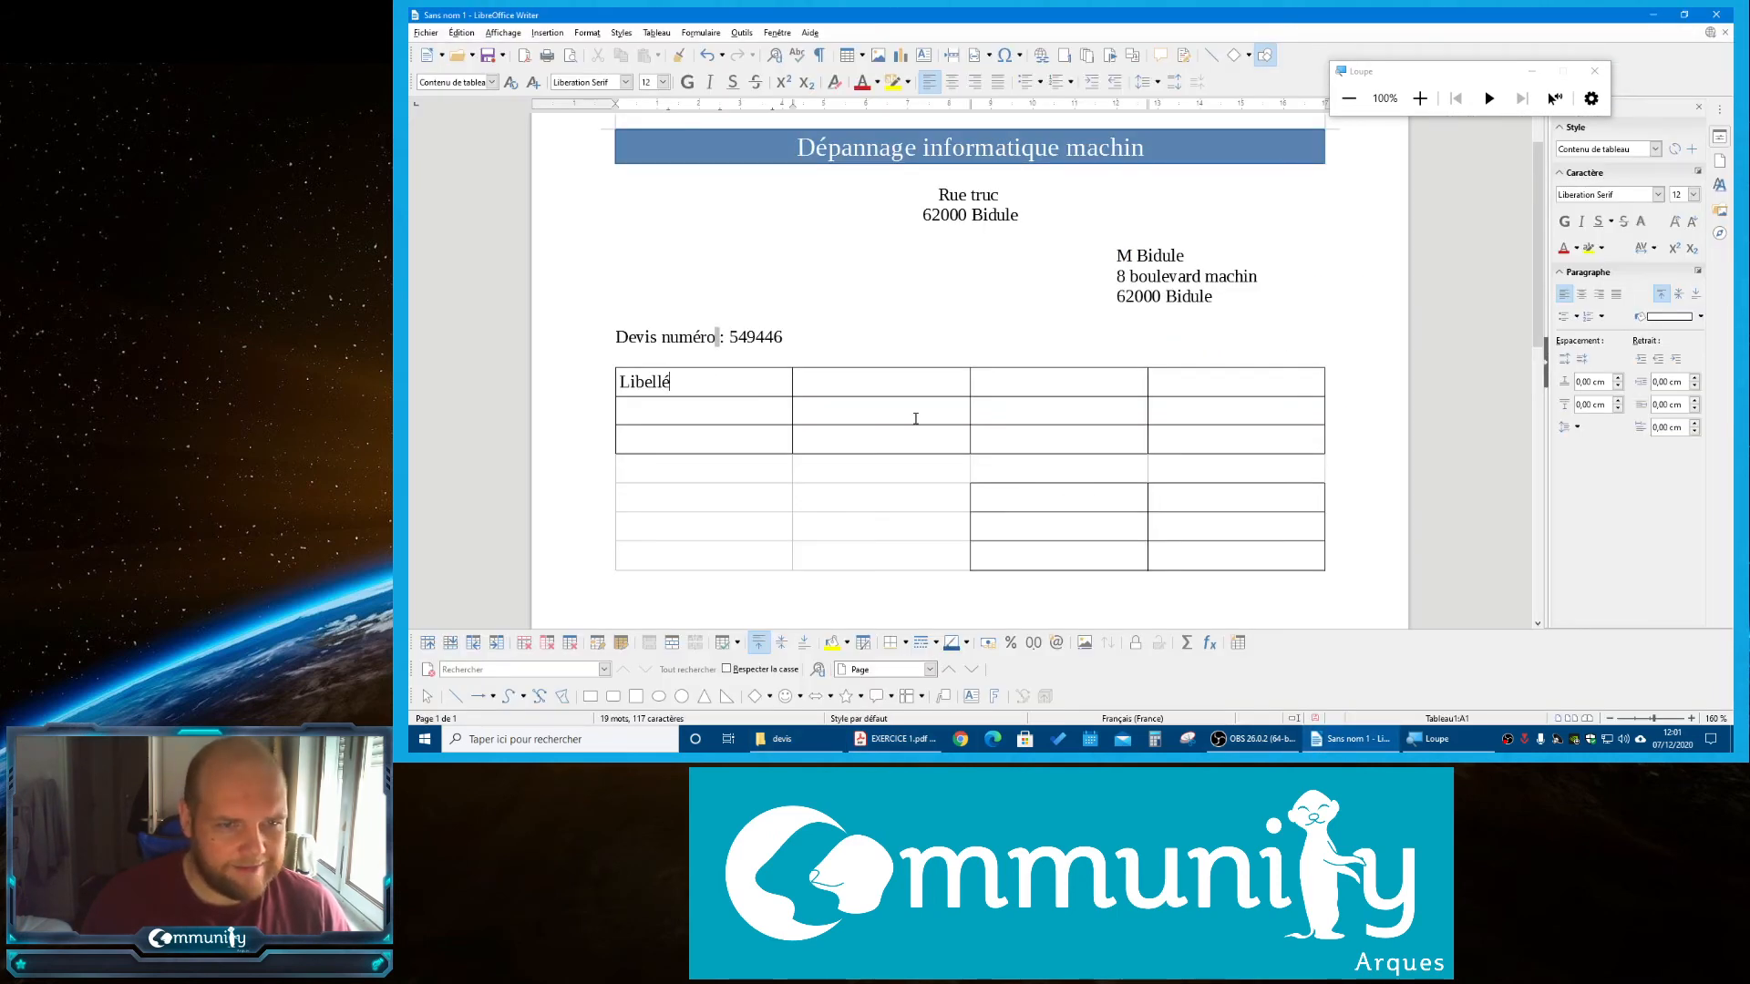
pyautogui.press('Tab')
pyautogui.write('Quanti')
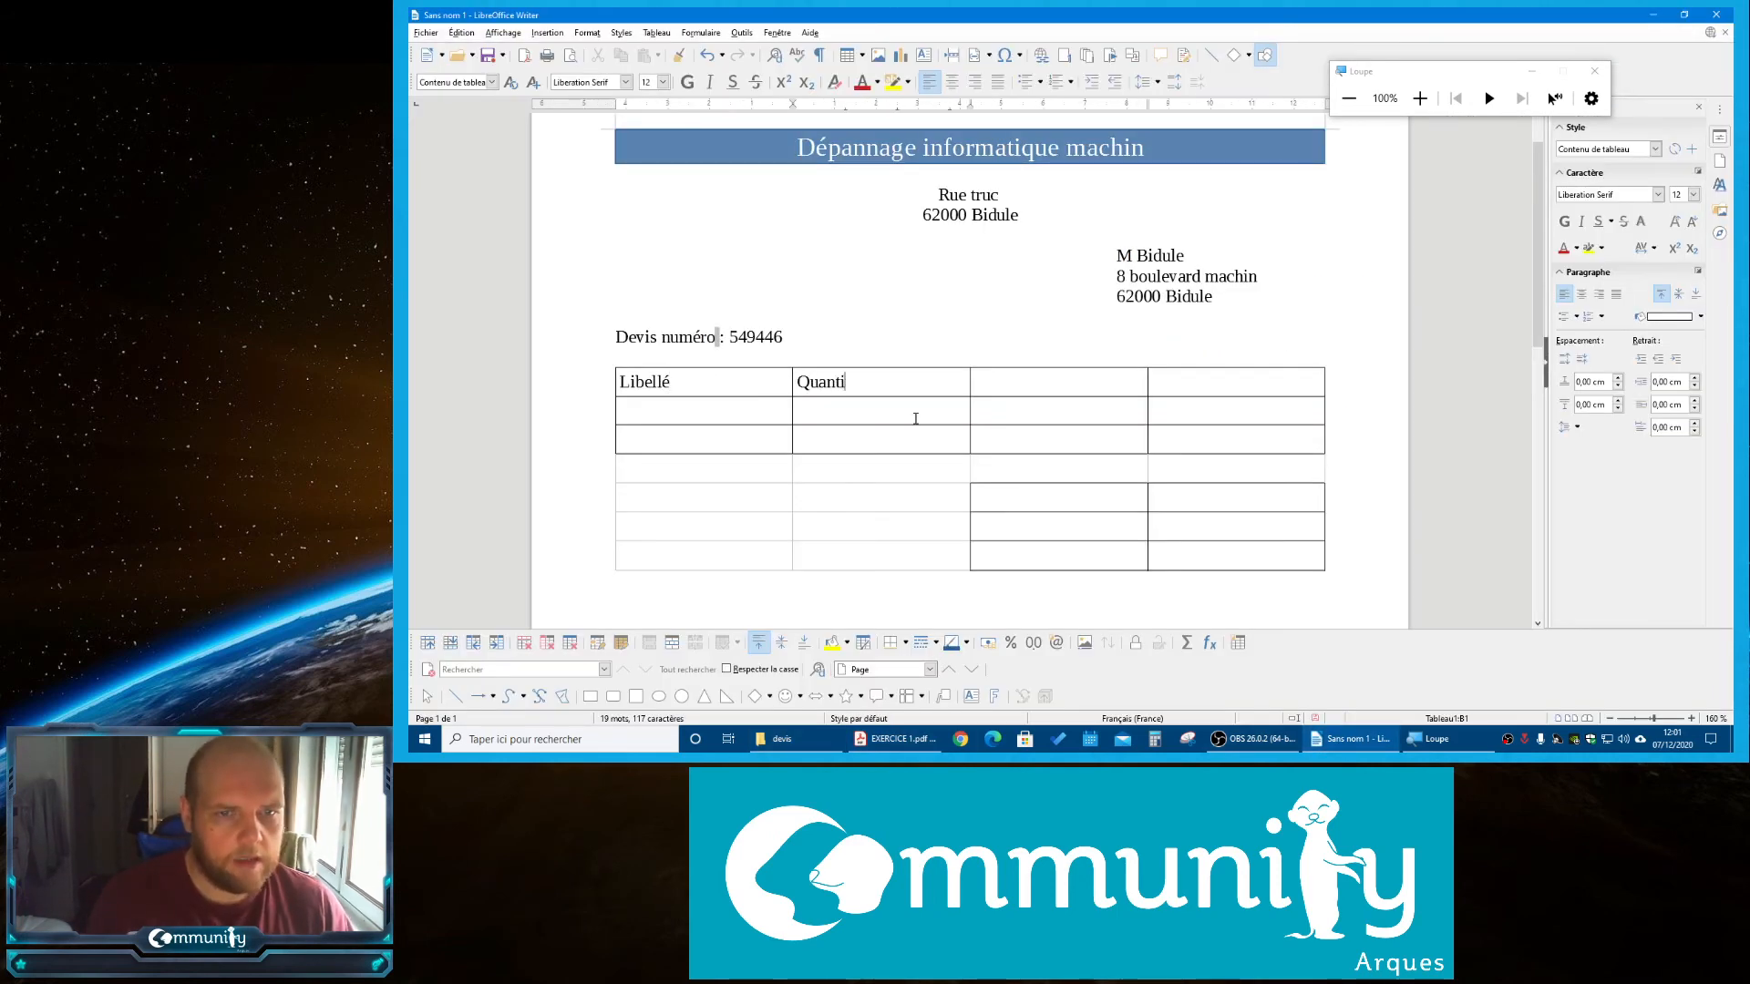
pyautogui.write('té')
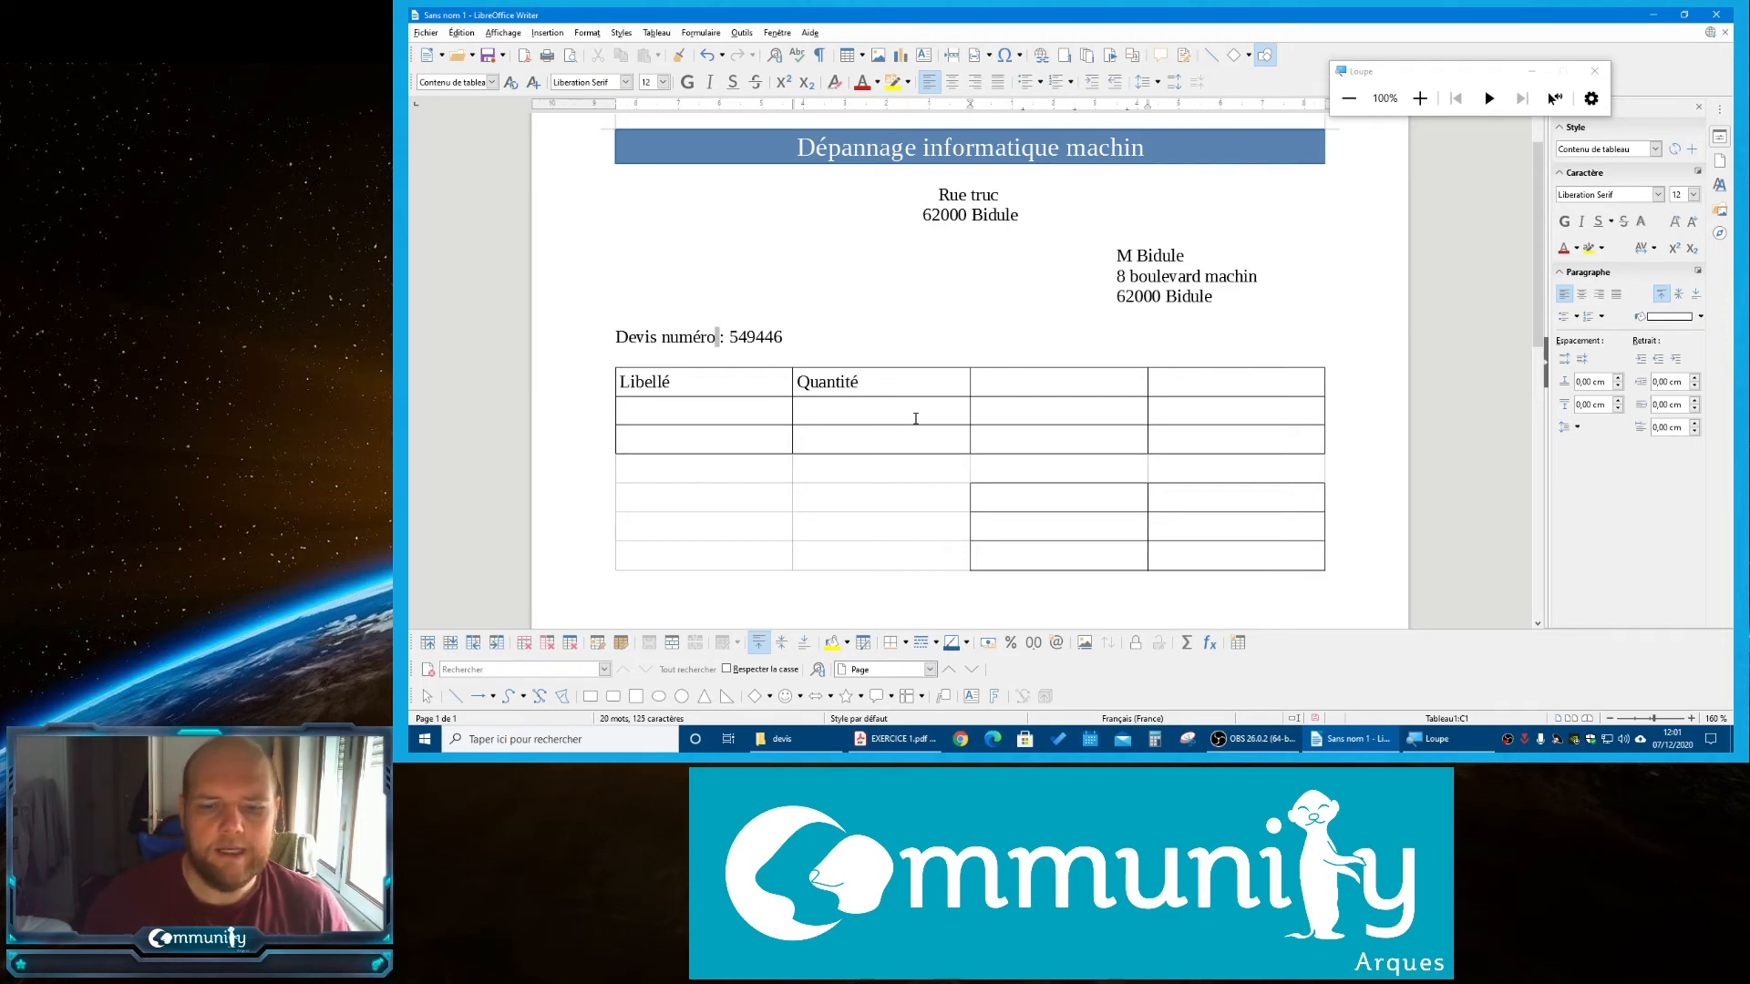
# Consult the third column heading in EXERCICE 1.pdf and enter "Prix unitaire" in the third header cell in Writer
pyautogui.click(1384, 741)
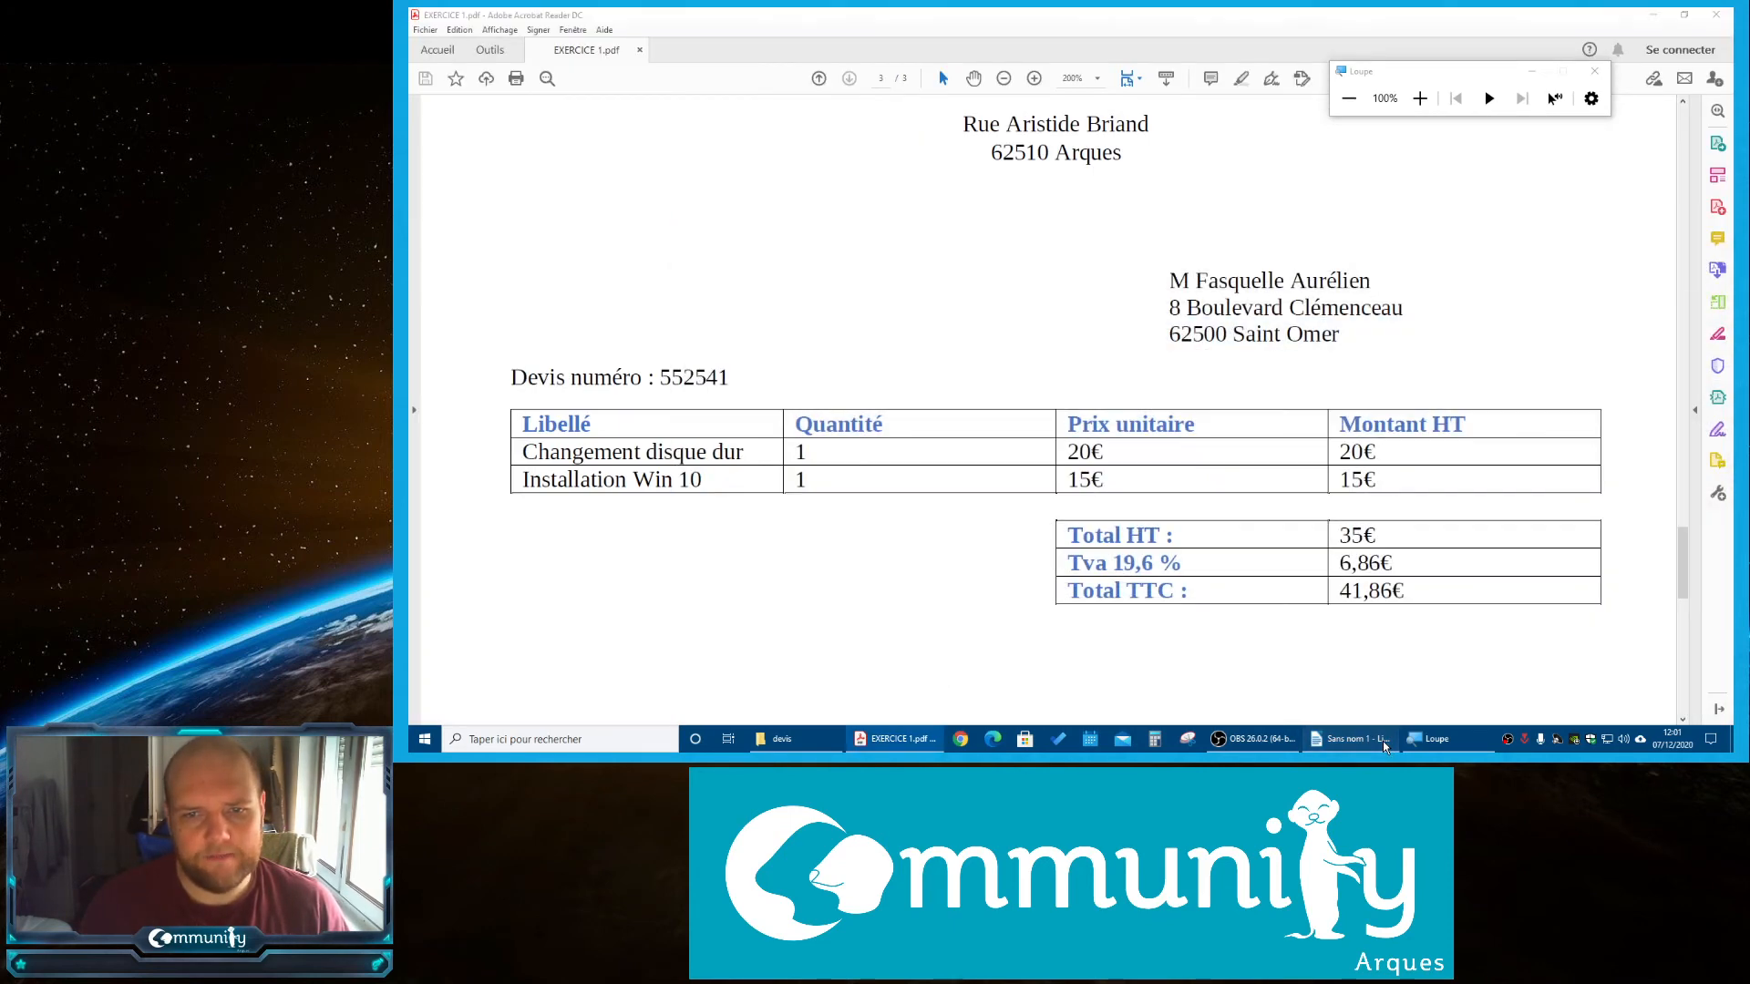
pyautogui.click(1382, 741)
pyautogui.write('PPri')
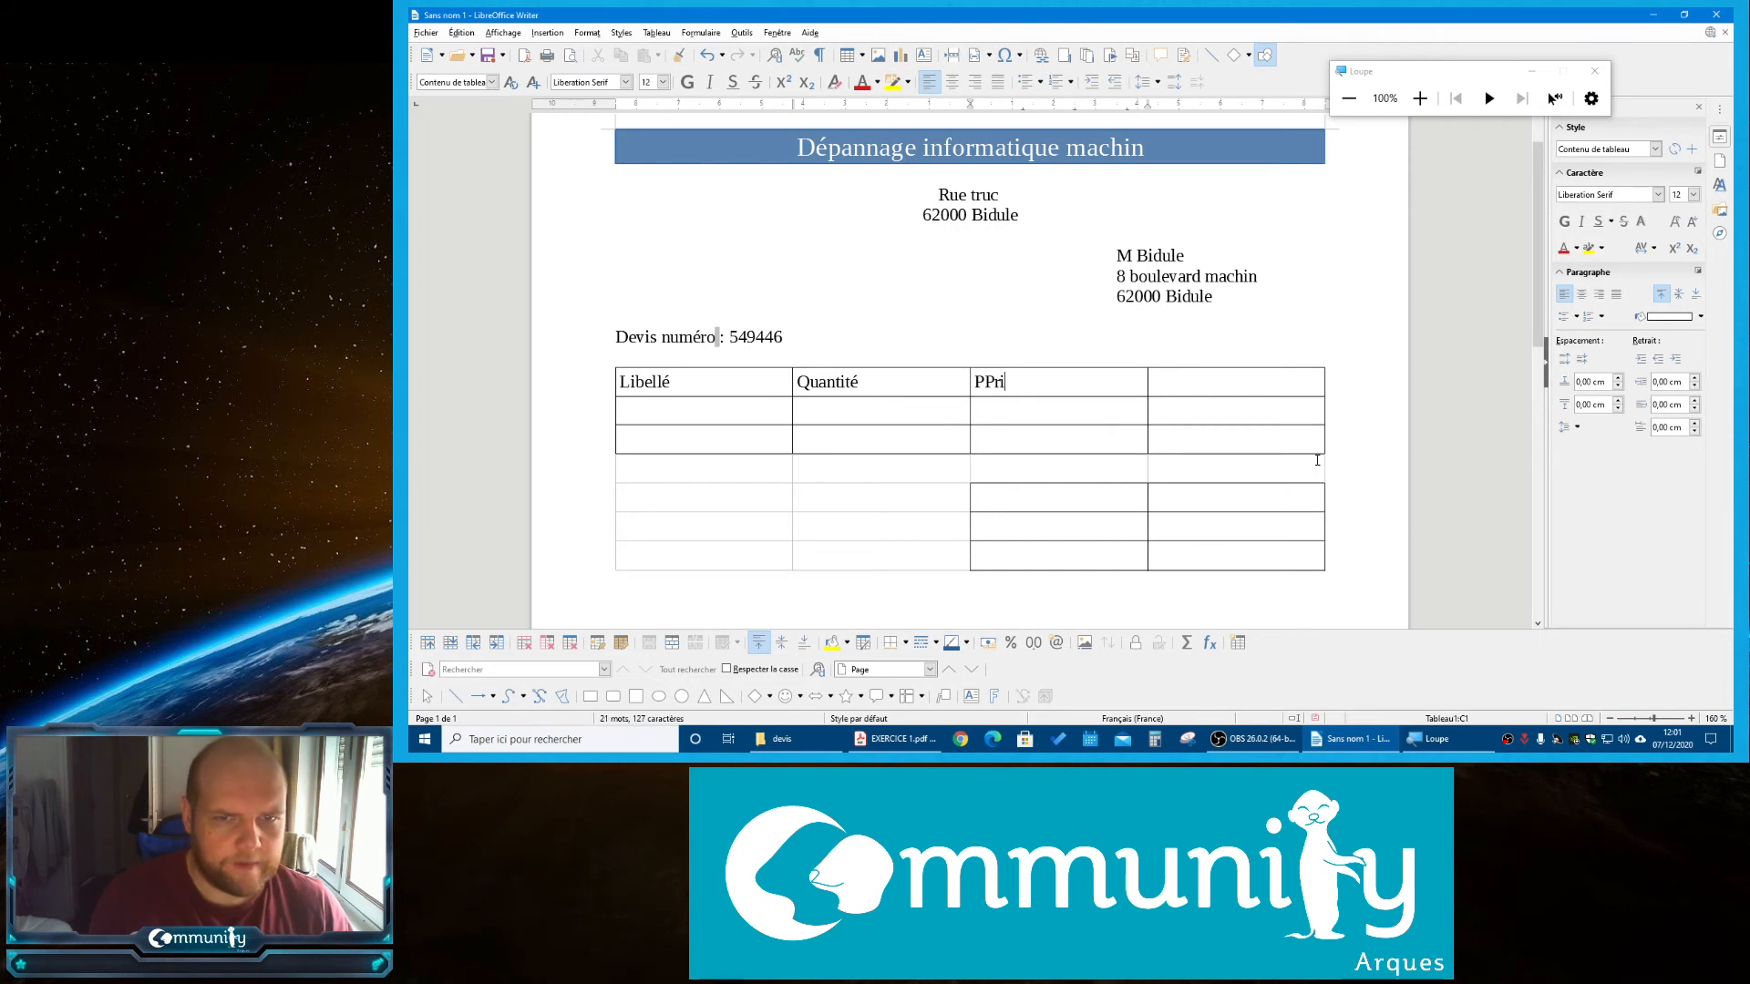
pyautogui.press('BackSpace')
pyautogui.press('BackSpace')
pyautogui.press('BackSpace')
pyautogui.write('rix u')
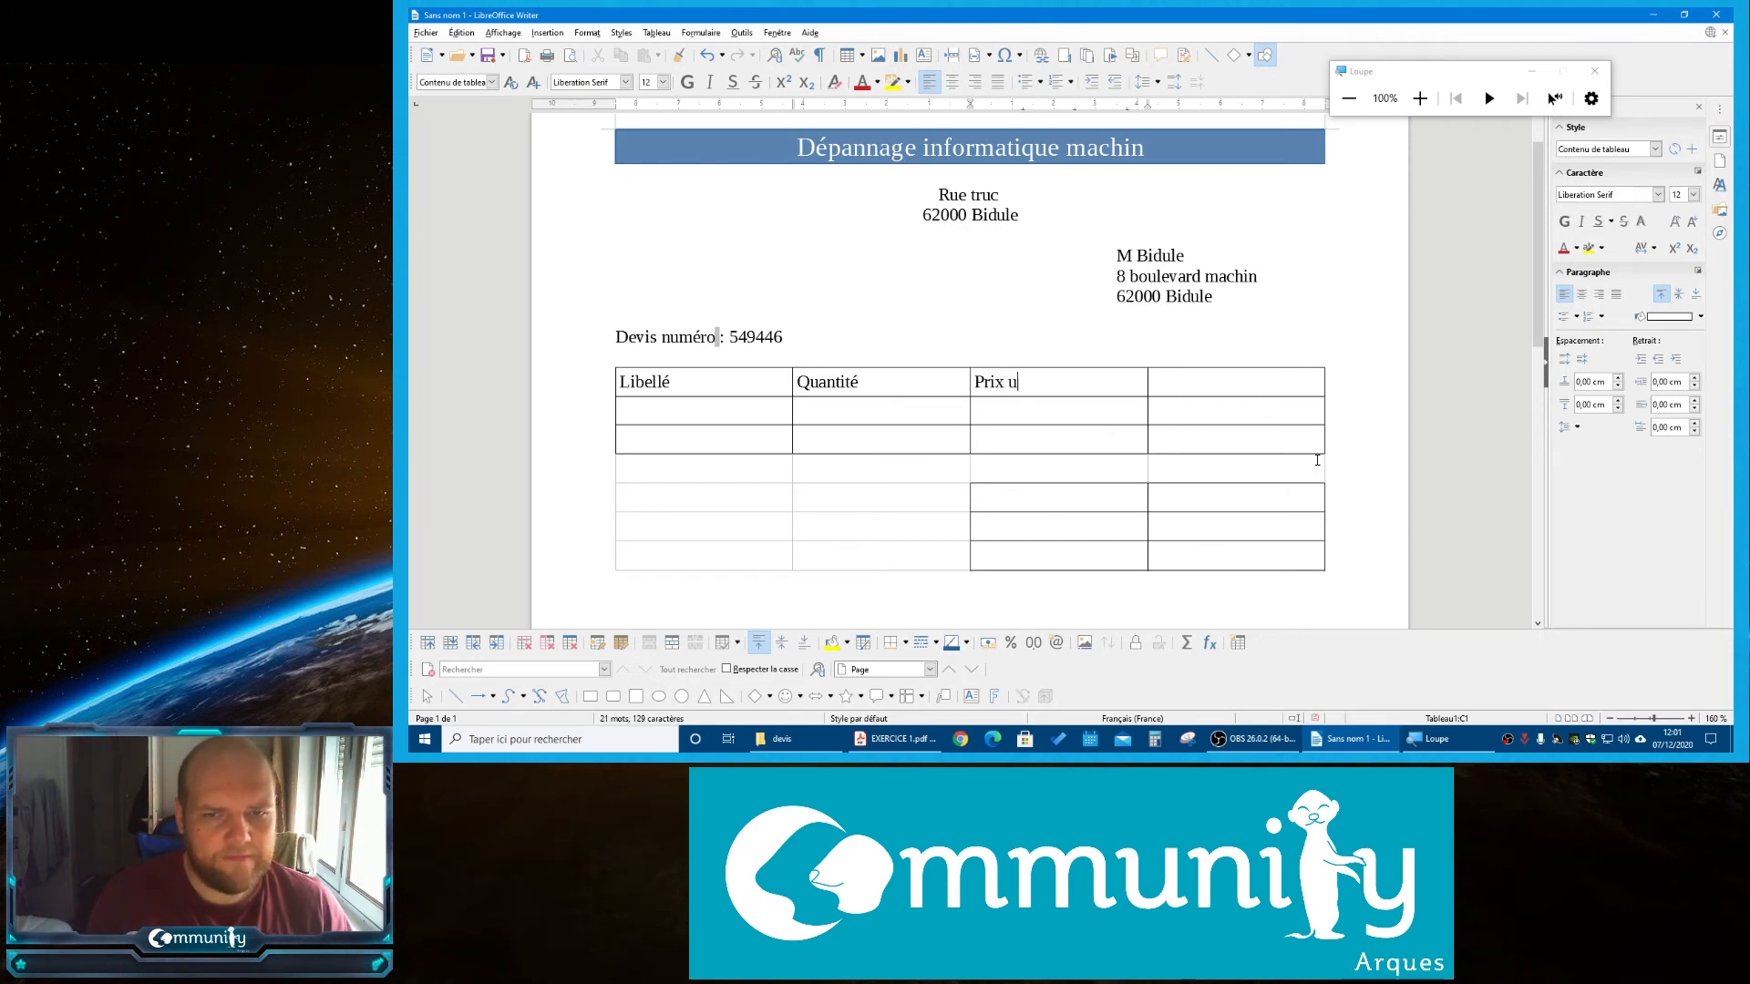
pyautogui.write('nita')
pyautogui.press('BackSpace')
pyautogui.write('taire')
pyautogui.press('Tab')
# Consult the last column heading in EXERCICE 1.pdf and enter "Montant HT" in the fourth header cell in Writer
pyautogui.click(1376, 746)
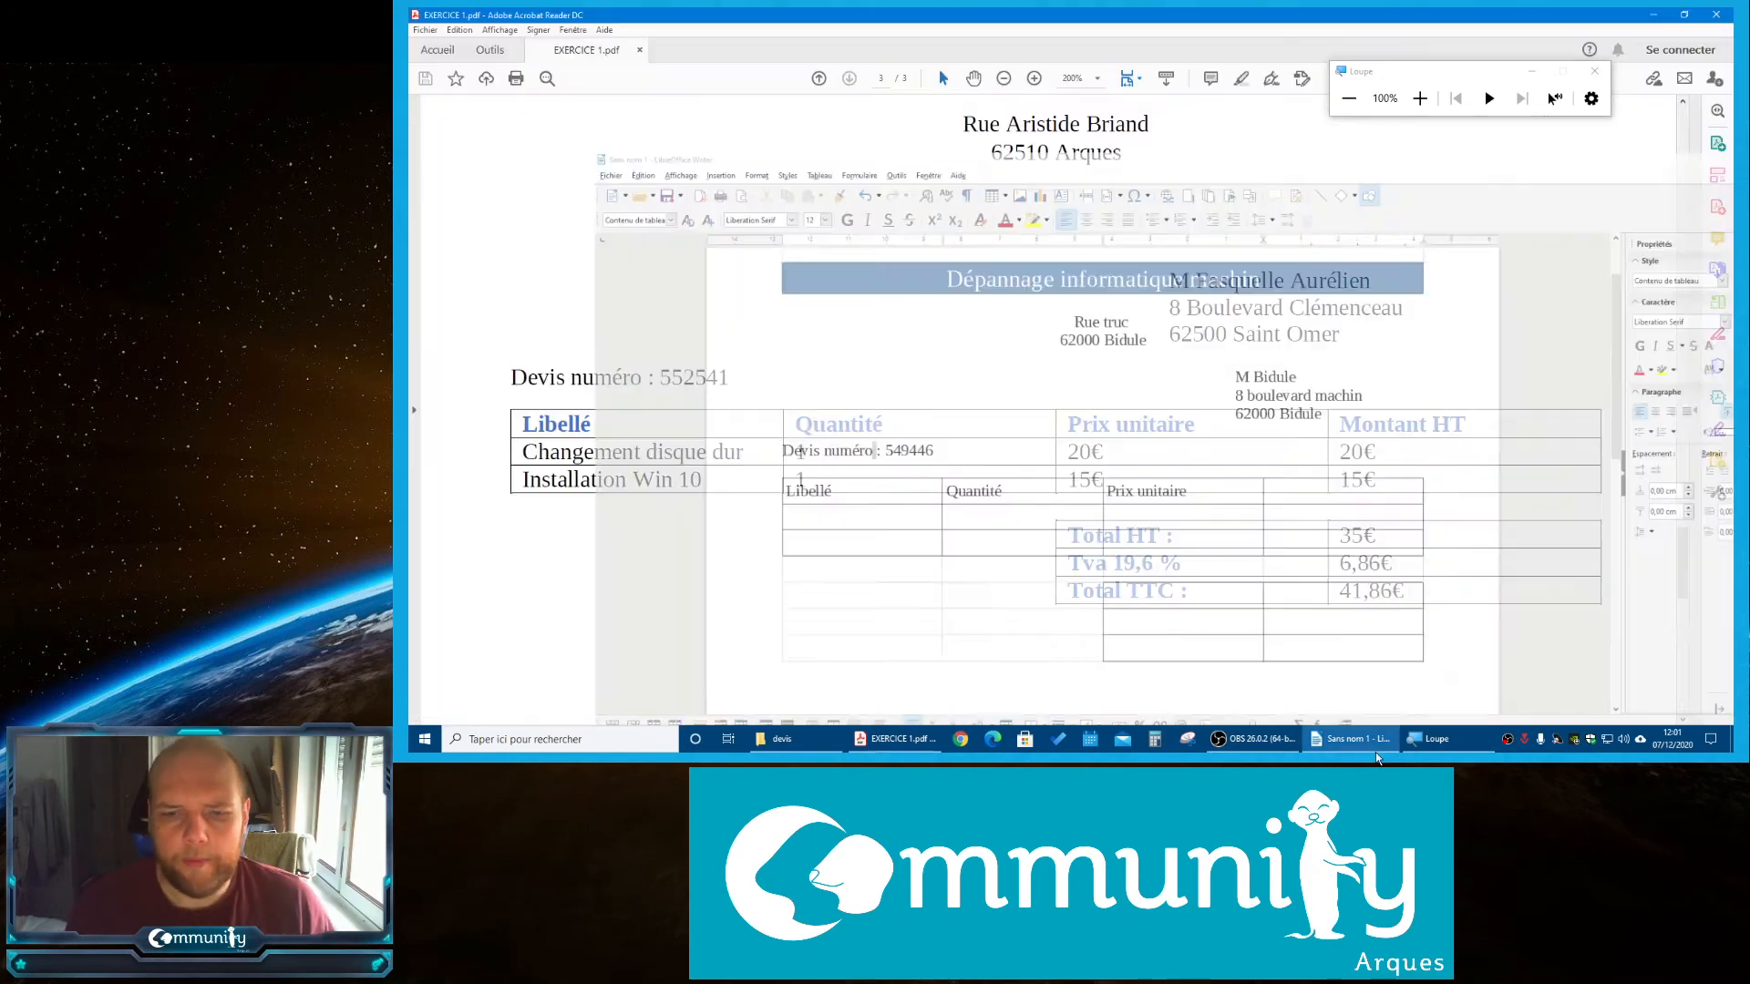
pyautogui.click(1375, 751)
pyautogui.write('M')
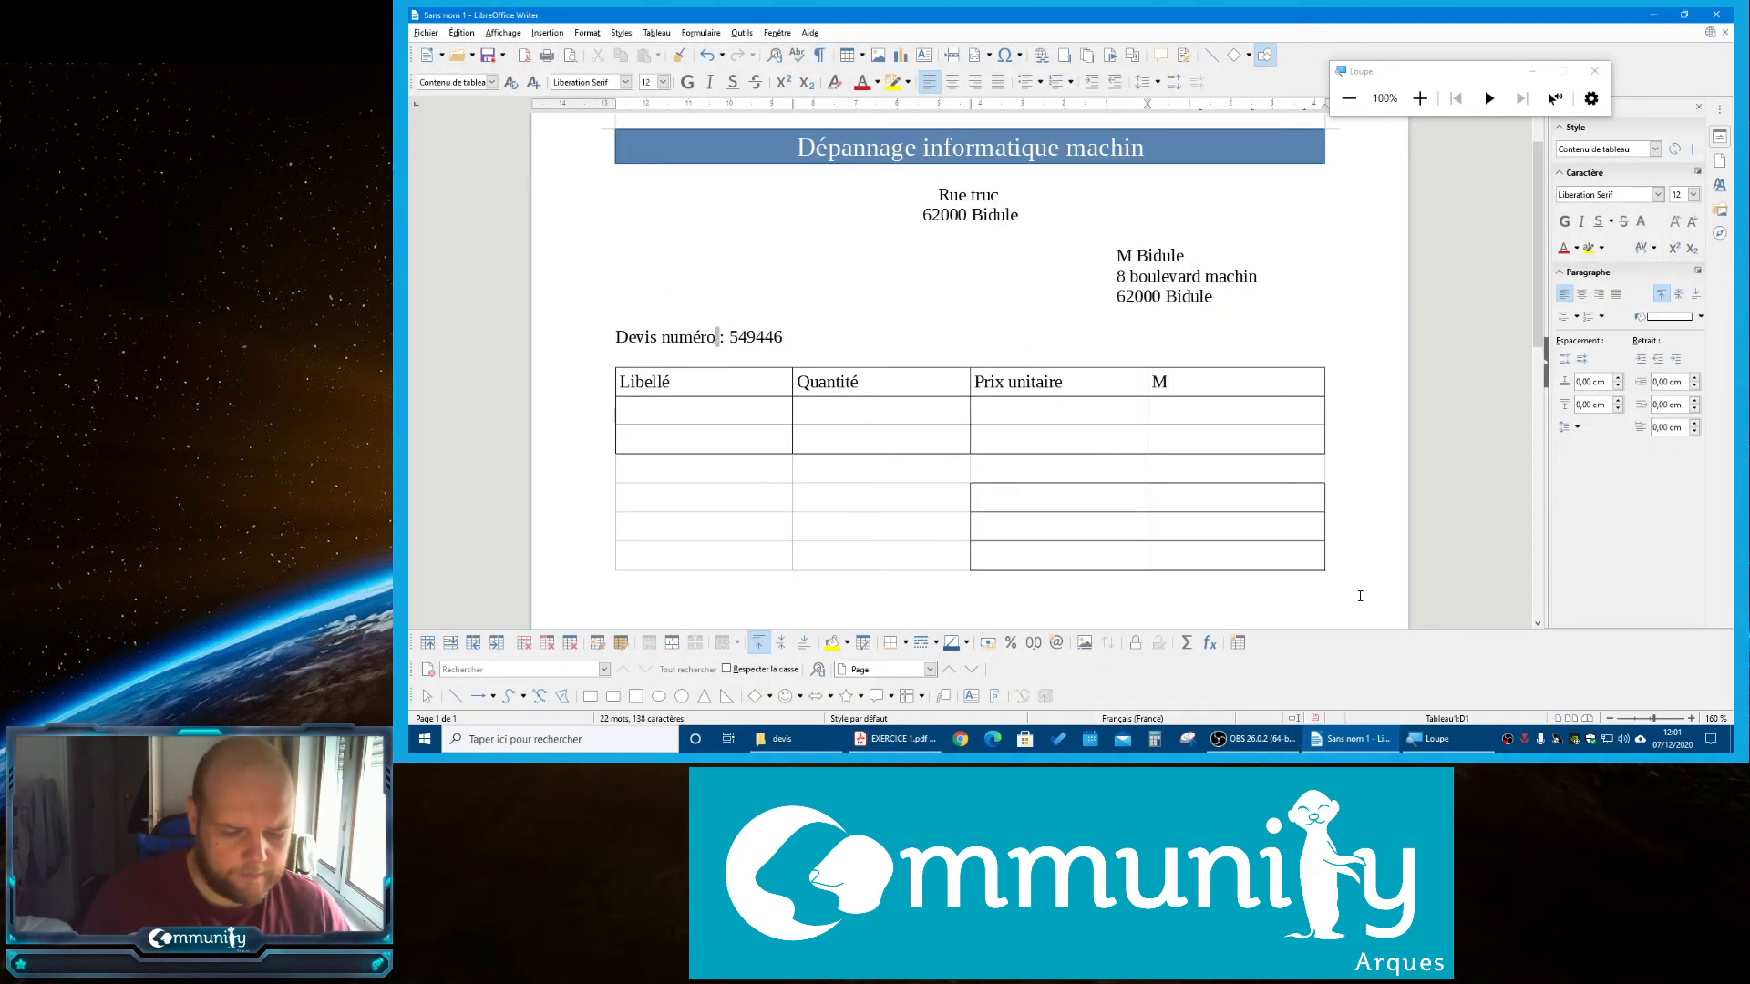
pyautogui.write('ontant HT')
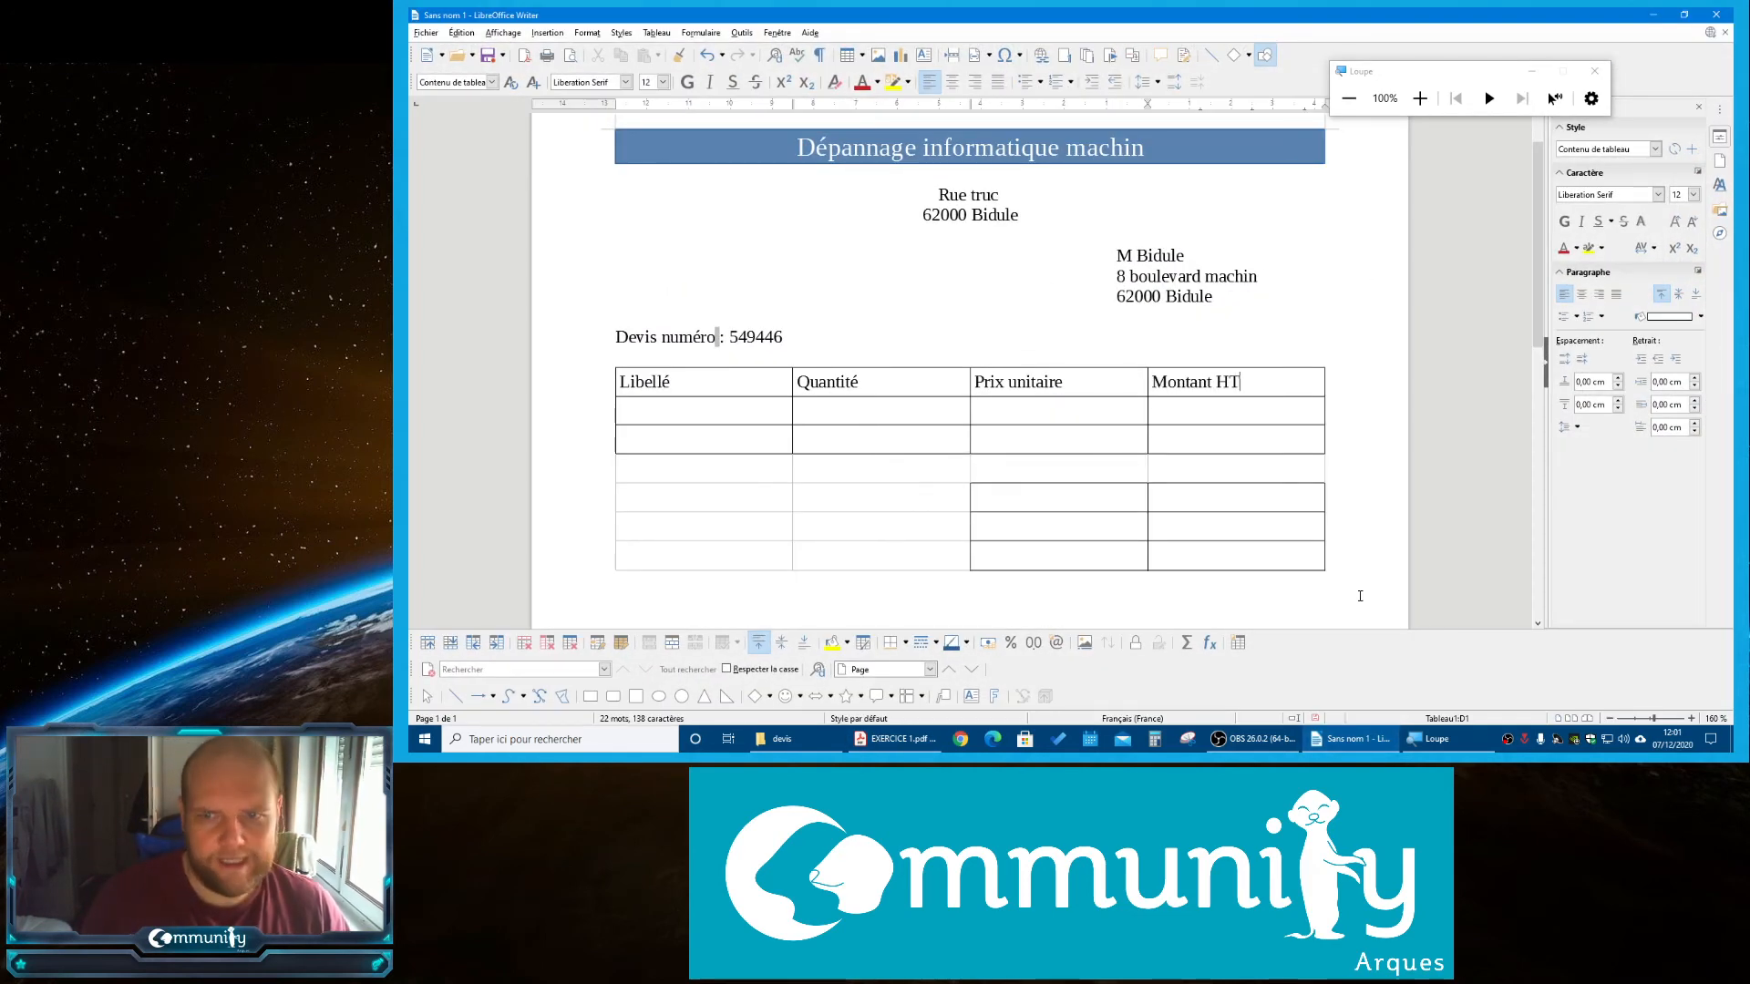
# Check the header style in the PDF model and format the table's header row as 14 pt, bold, blue text
pyautogui.click(1380, 746)
pyautogui.click(1380, 745)
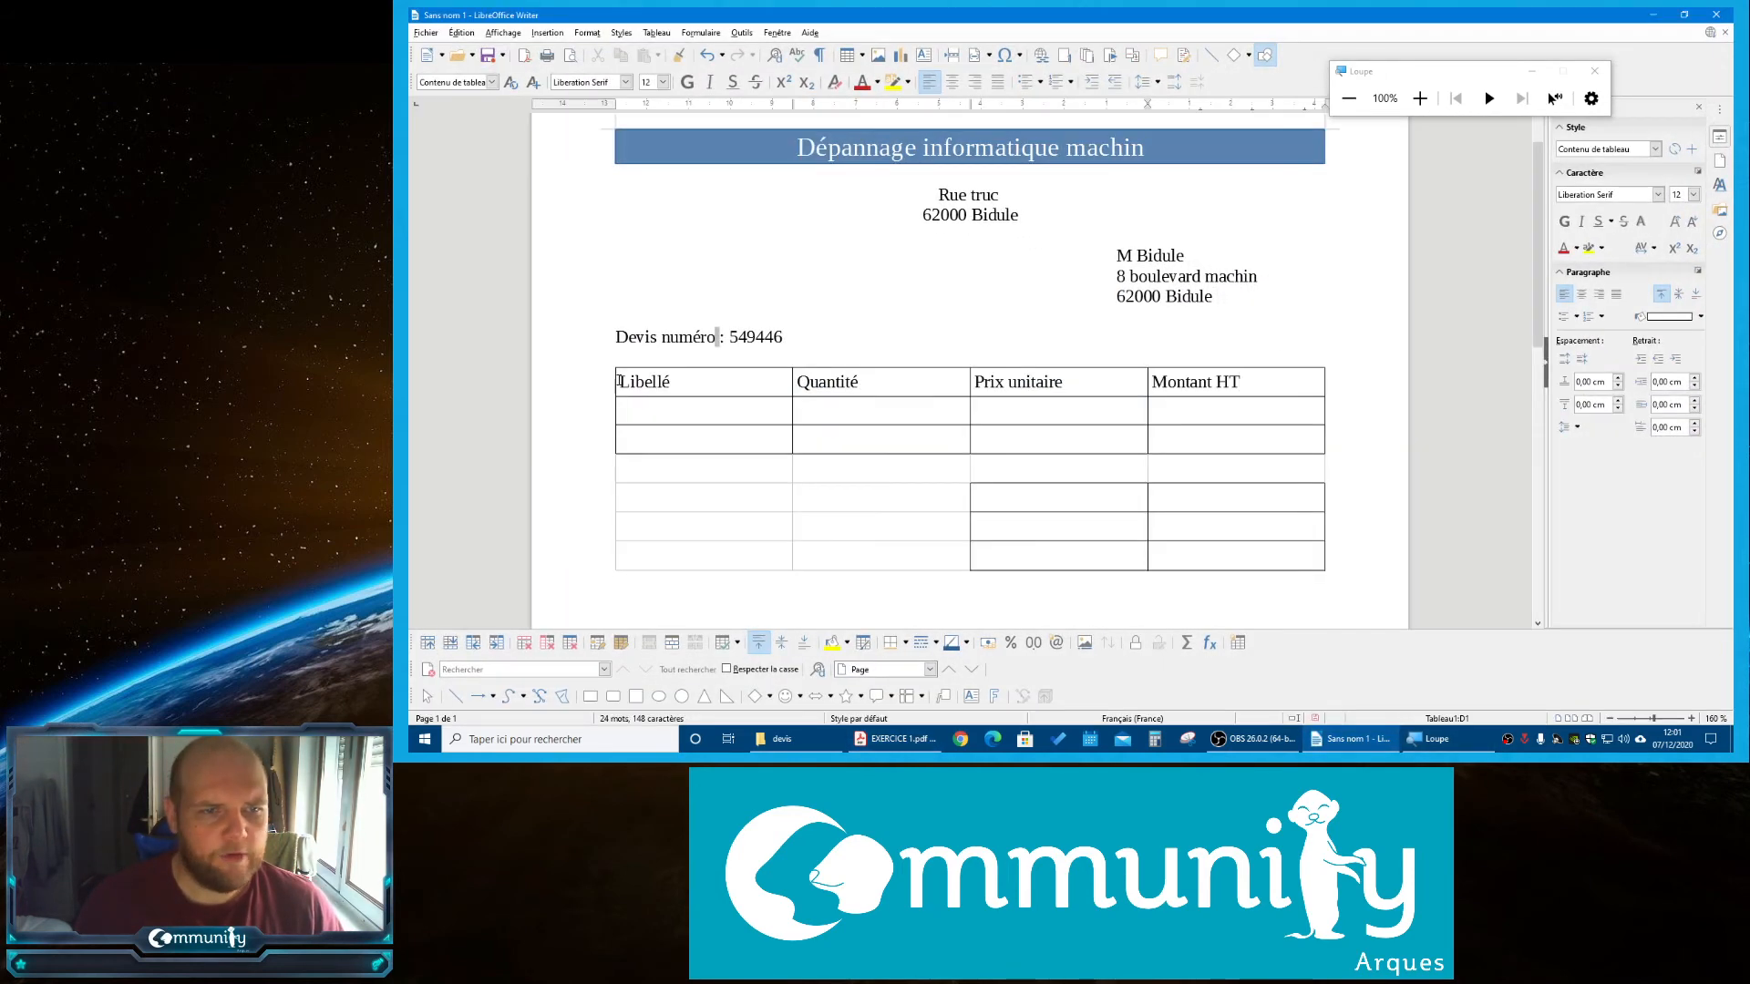
pyautogui.click(606, 382)
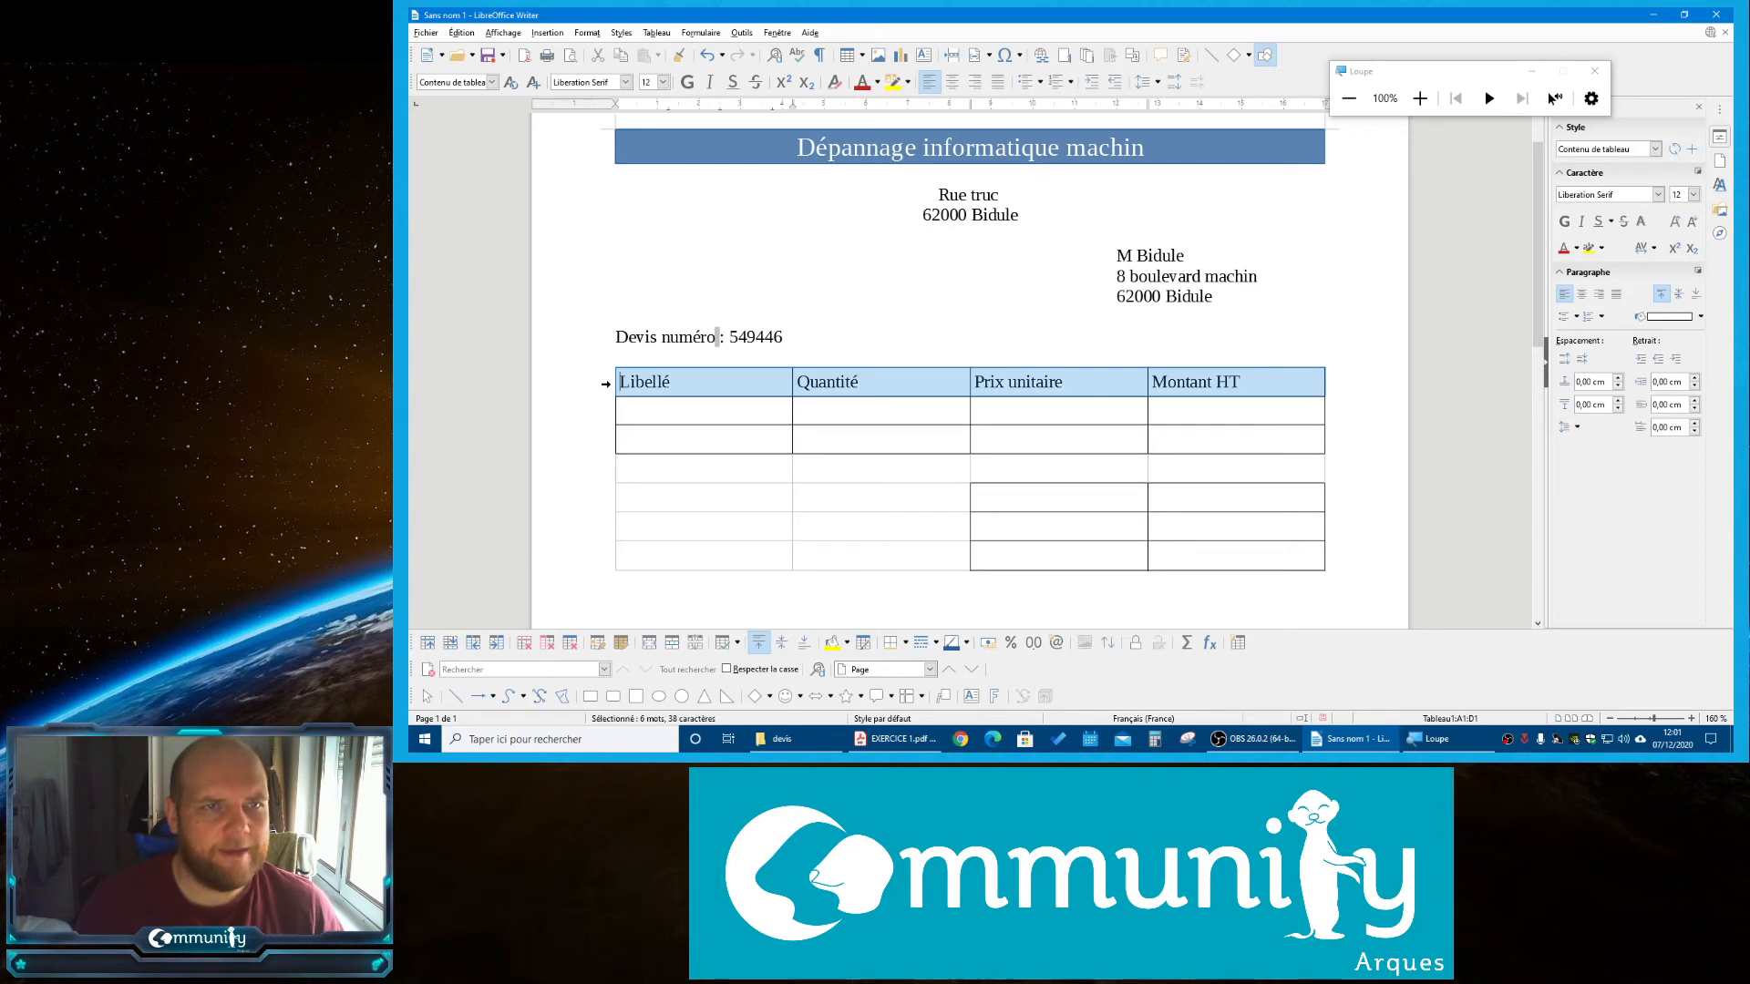
pyautogui.click(662, 82)
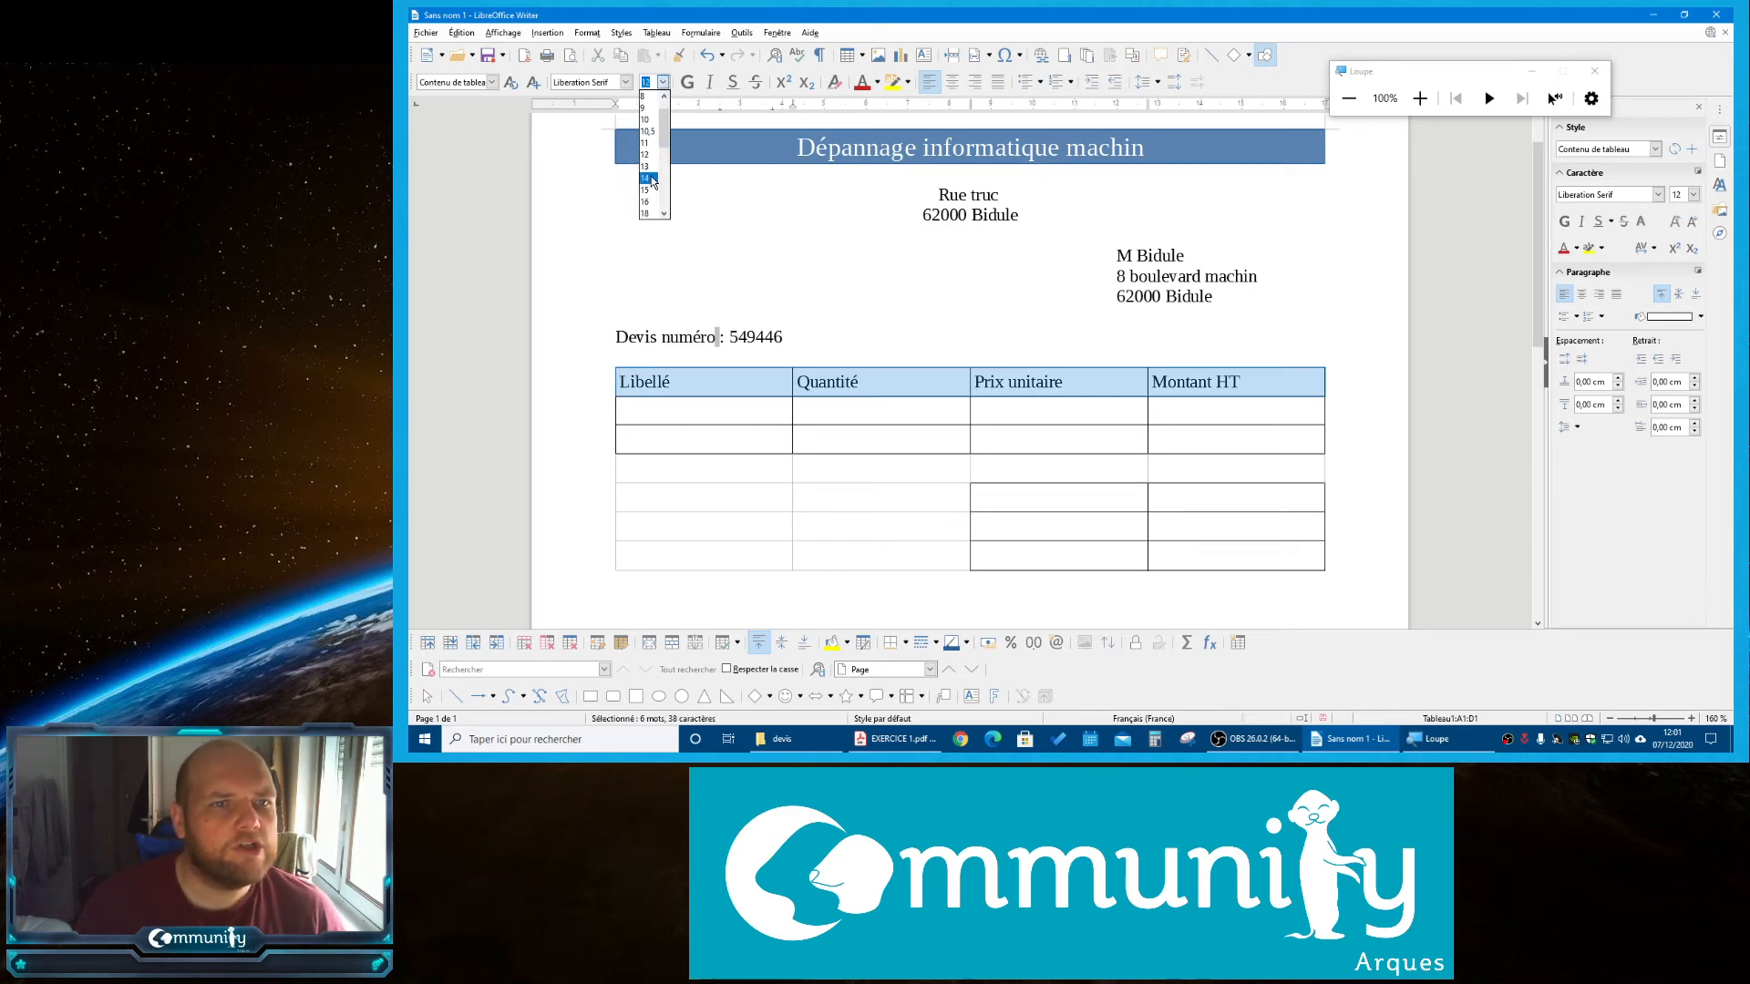
pyautogui.click(649, 178)
pyautogui.click(691, 84)
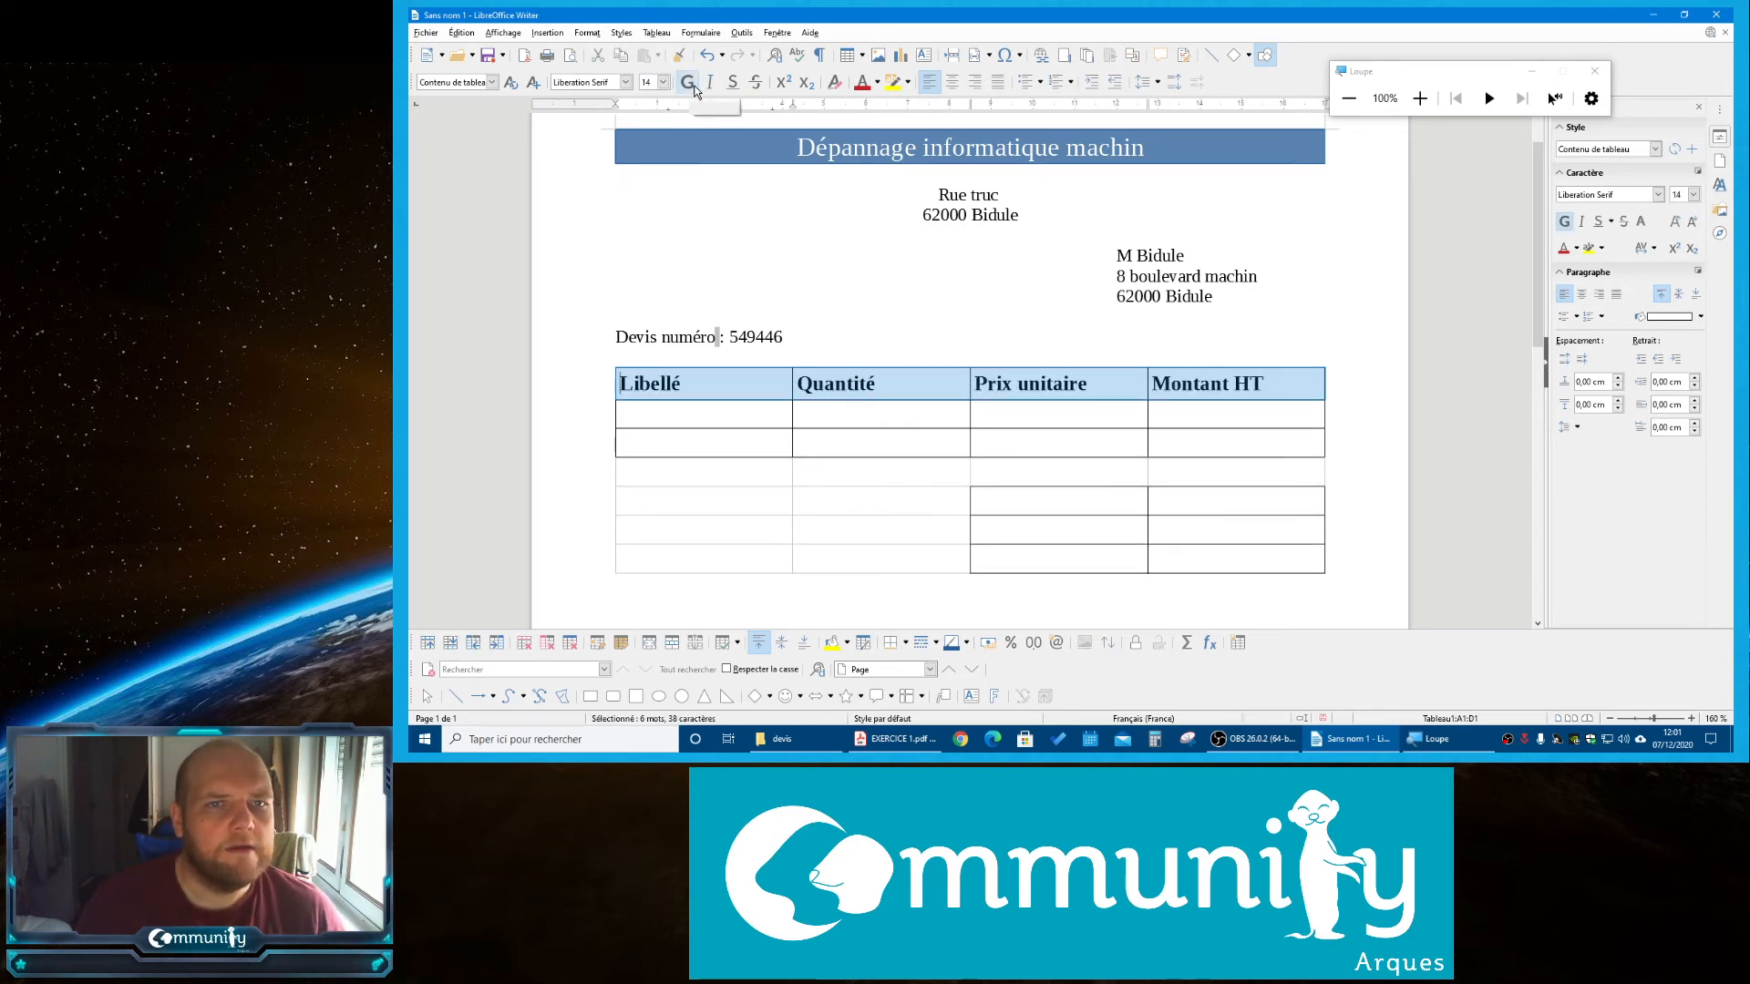
pyautogui.click(877, 82)
pyautogui.click(955, 177)
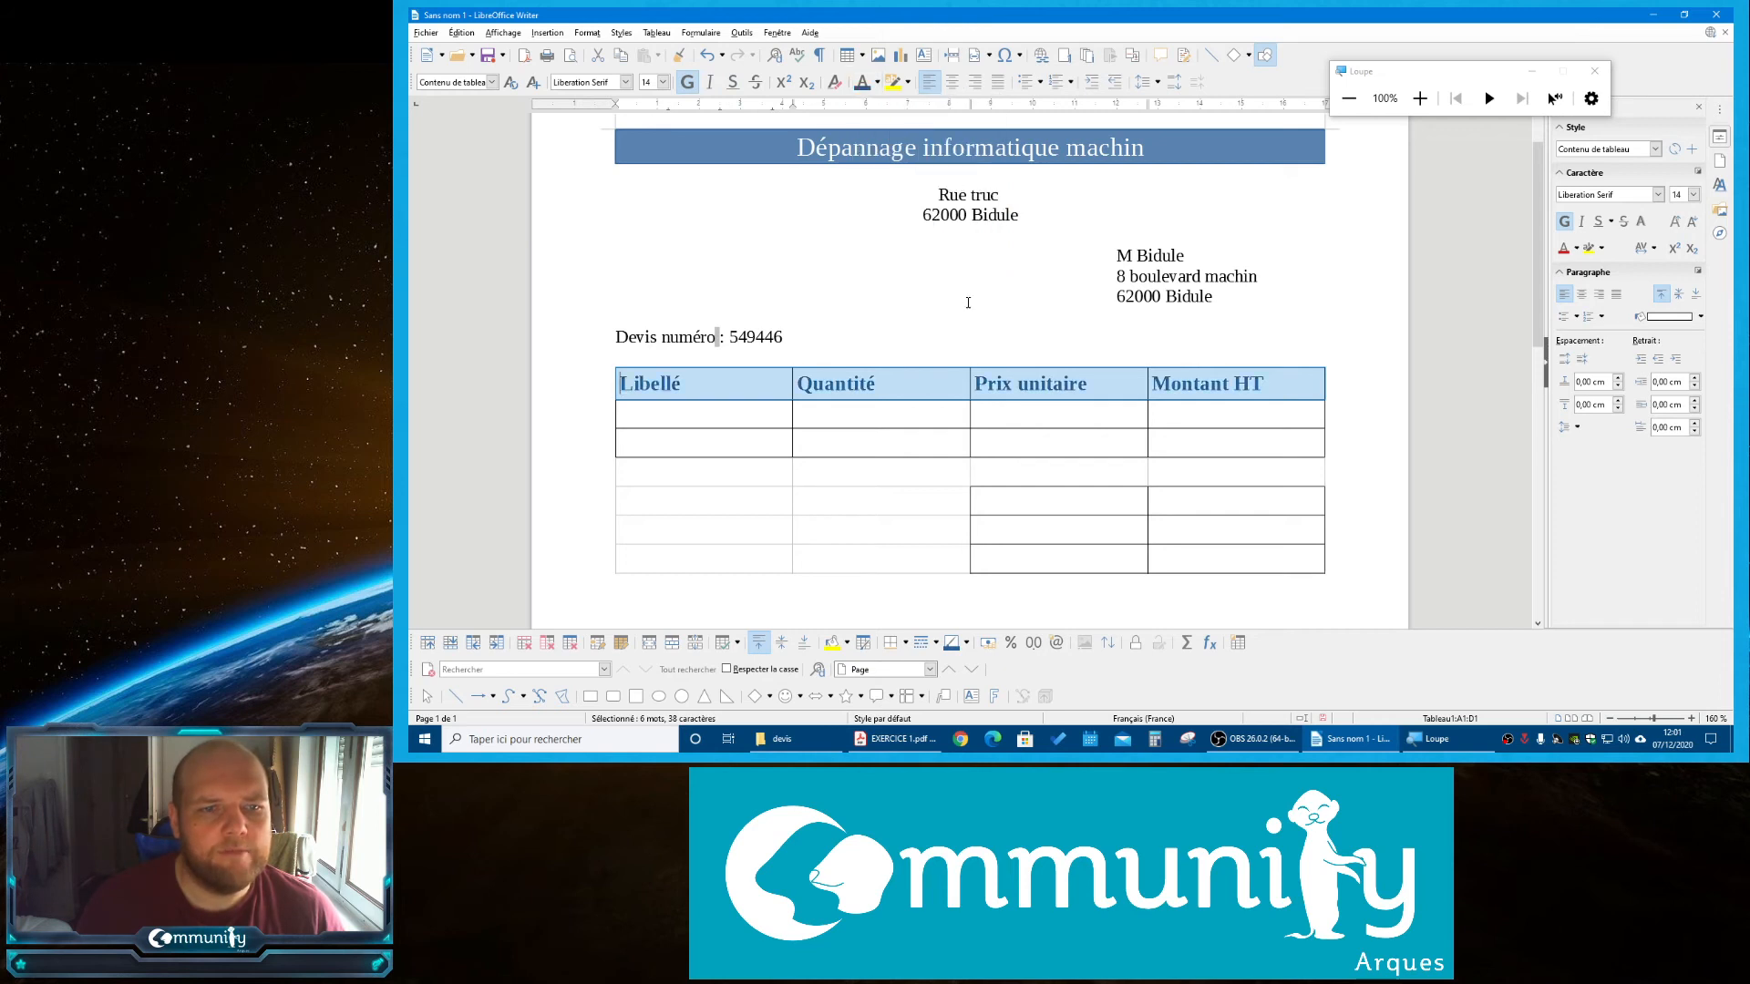
pyautogui.click(976, 296)
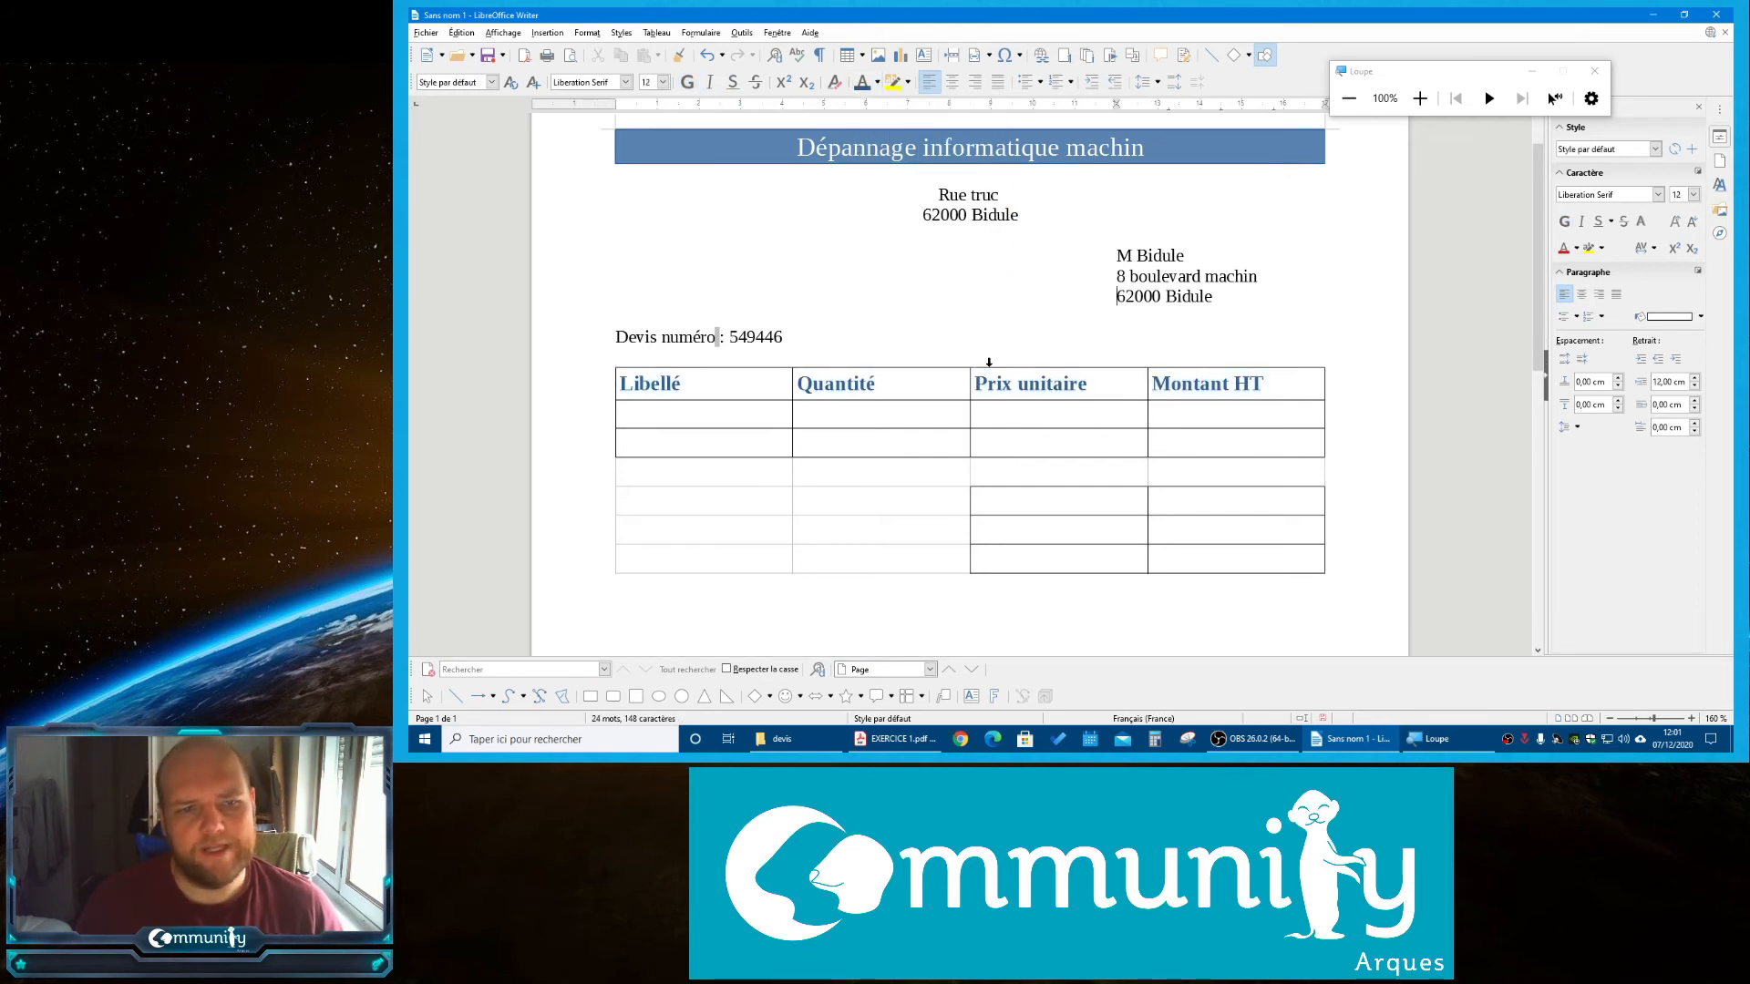
# Consult the first item row in EXERCICE 1.pdf and enter "Changement de disque dur" under Libellé in Writer
pyautogui.click(876, 742)
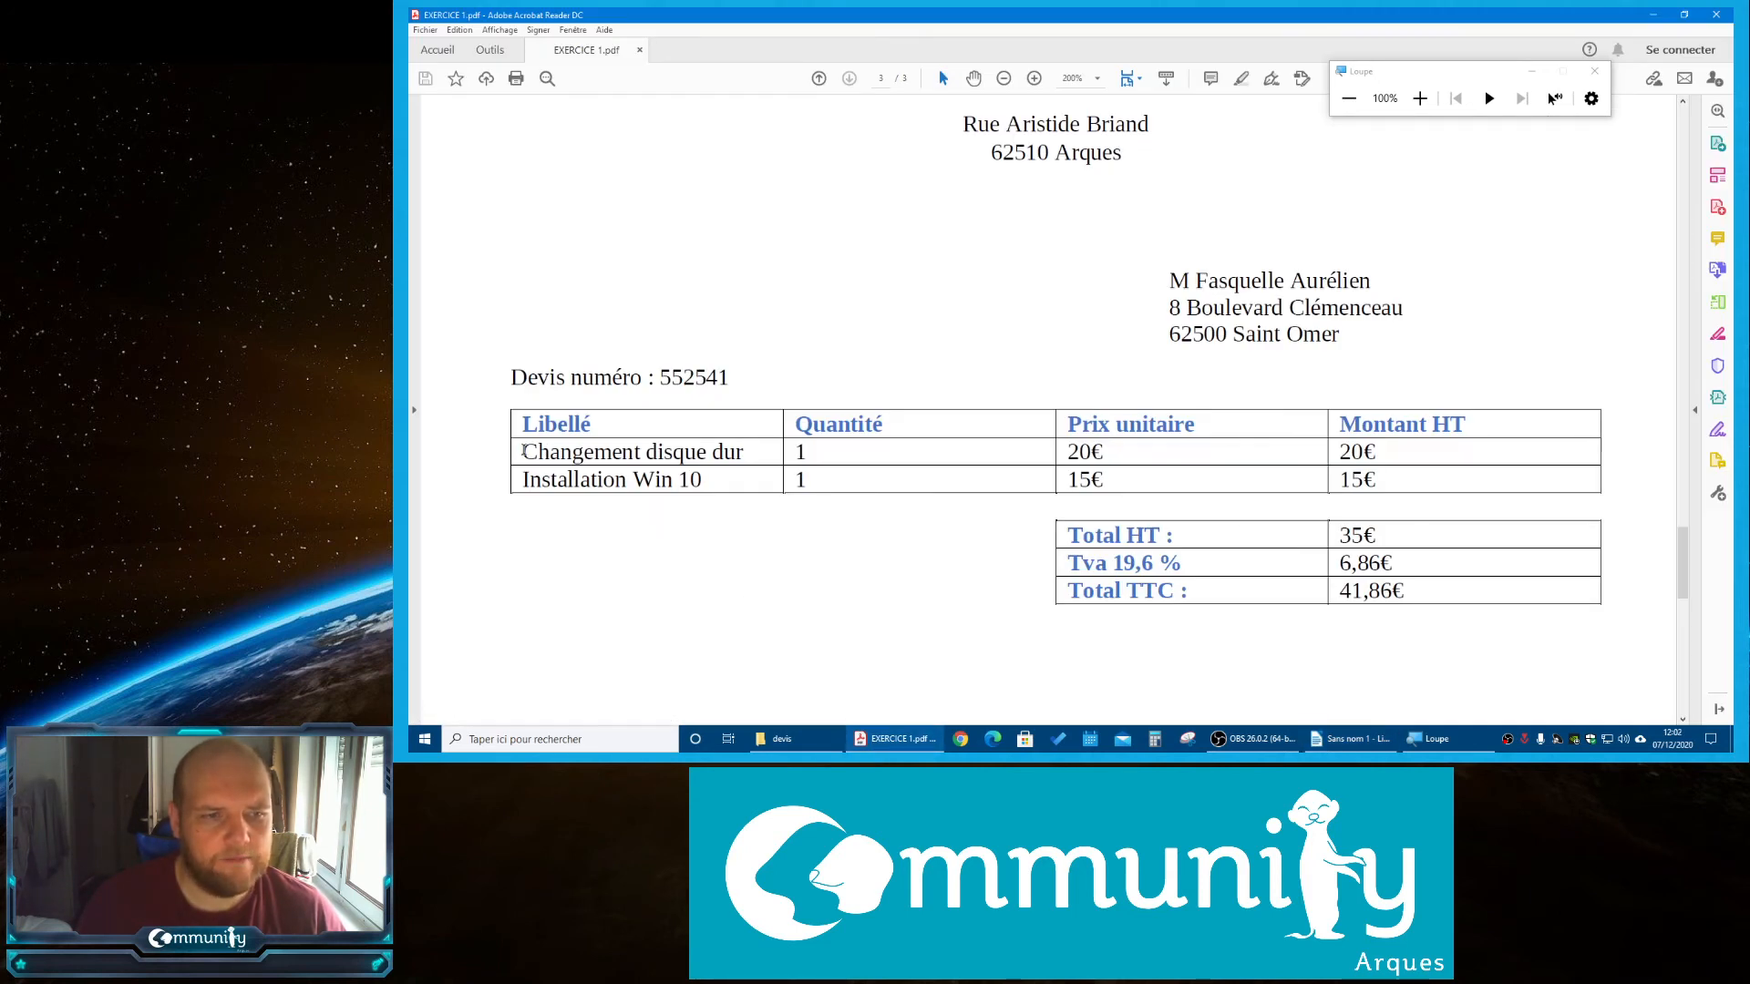
pyautogui.moveTo(521, 453); pyautogui.dragTo(1377, 458)
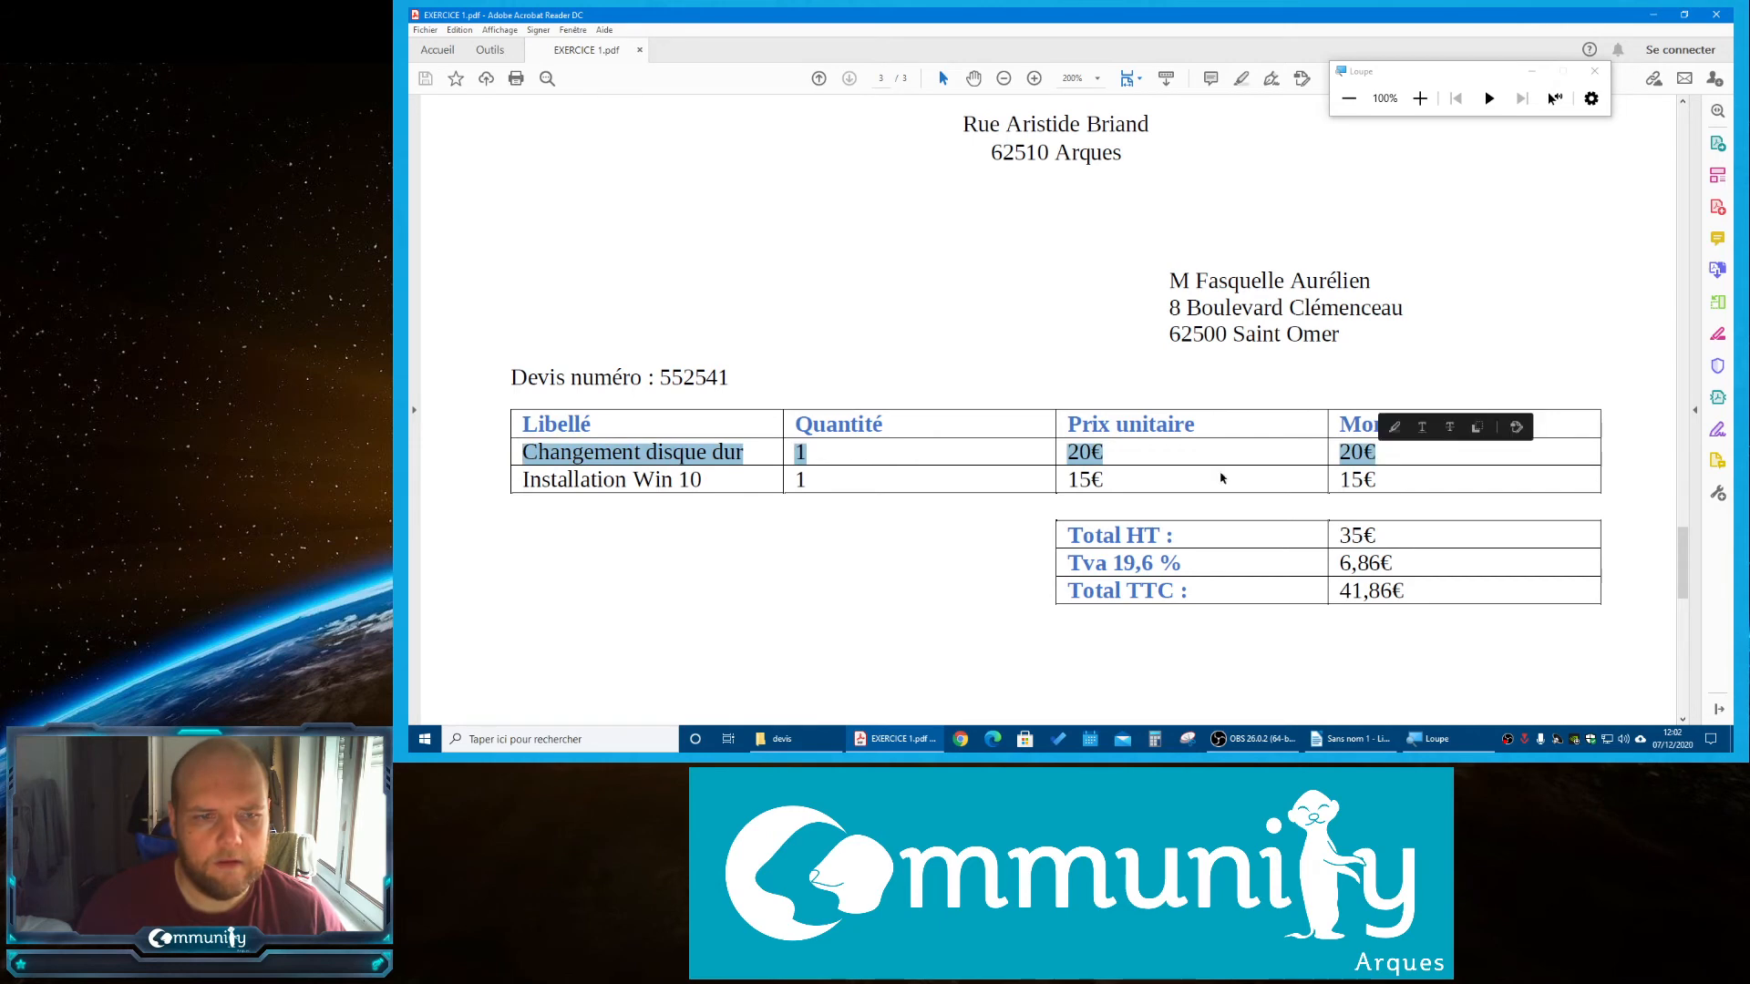
pyautogui.click(919, 747)
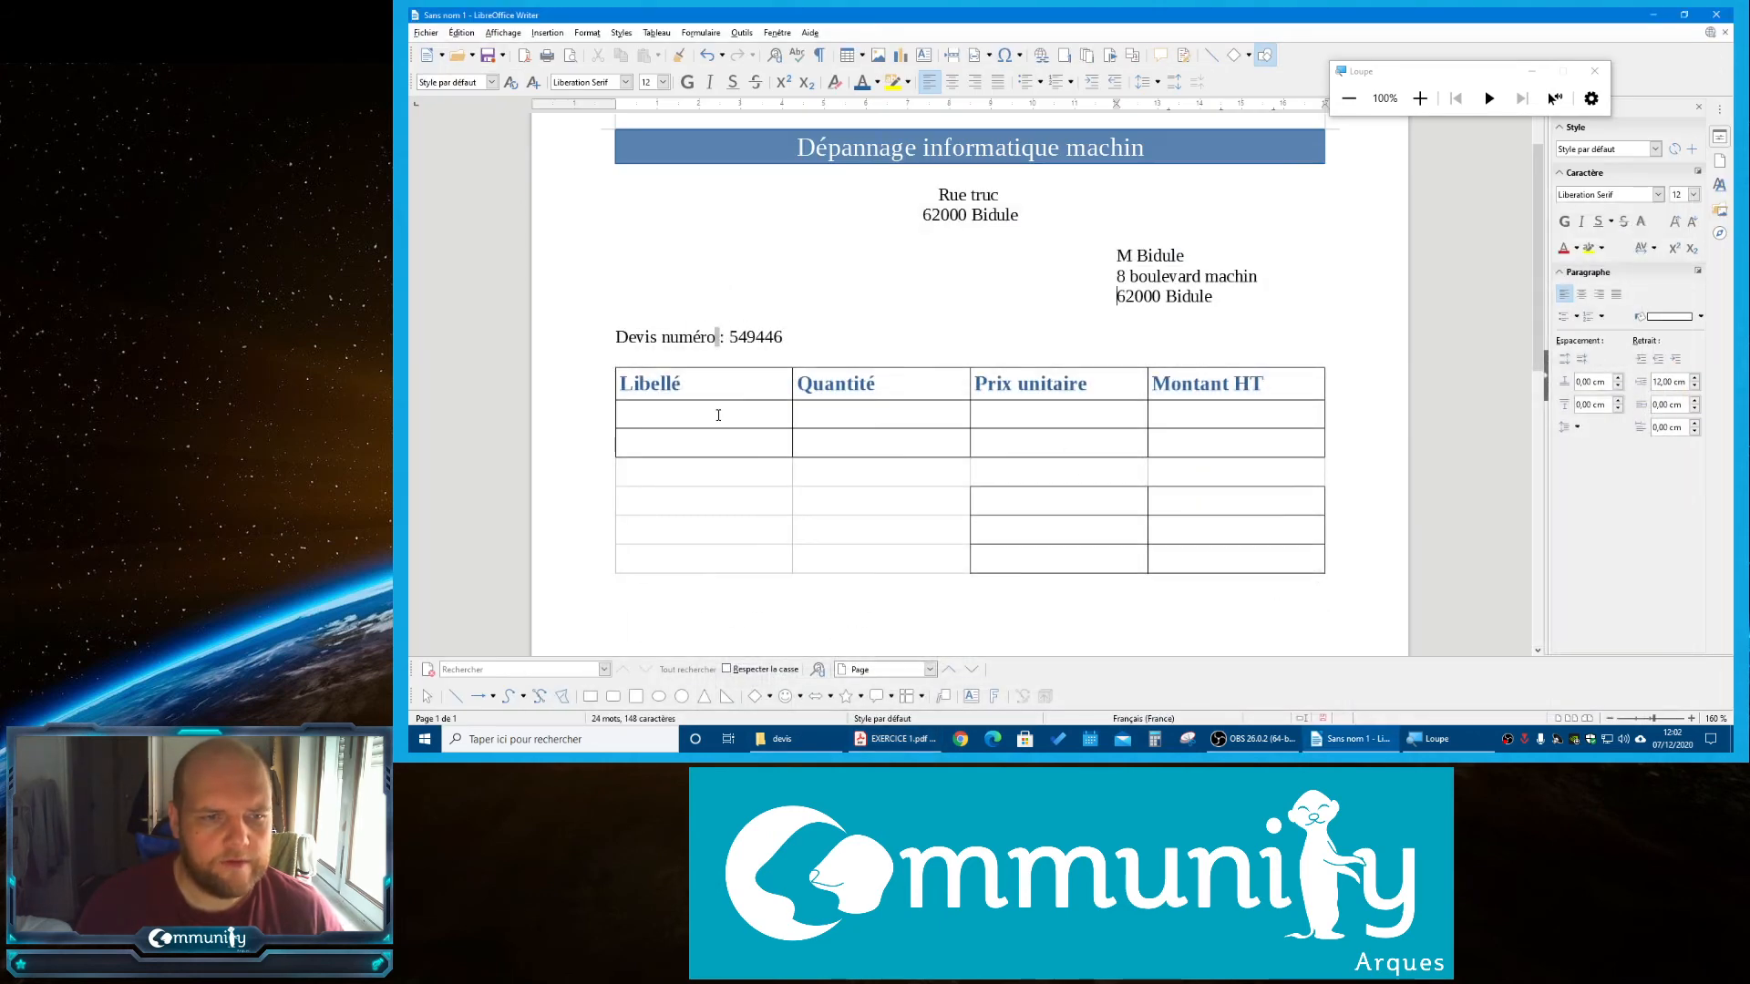
pyautogui.click(718, 413)
pyautogui.write('Cha')
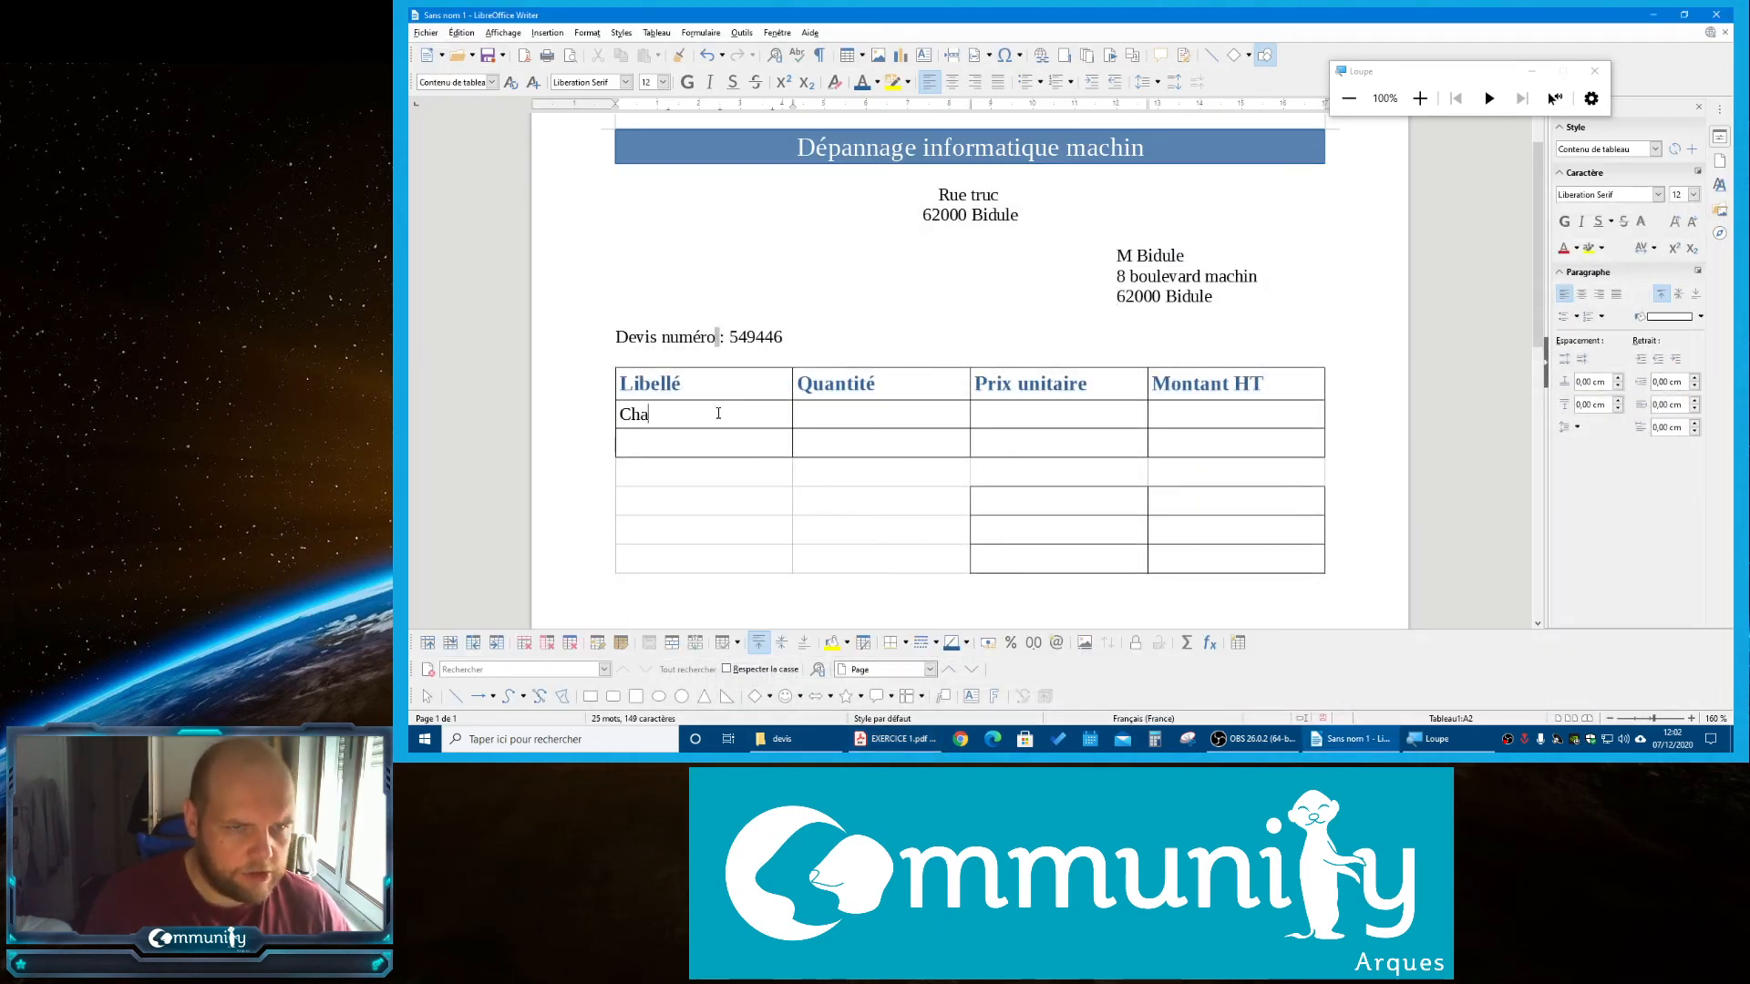
pyautogui.write('ngem')
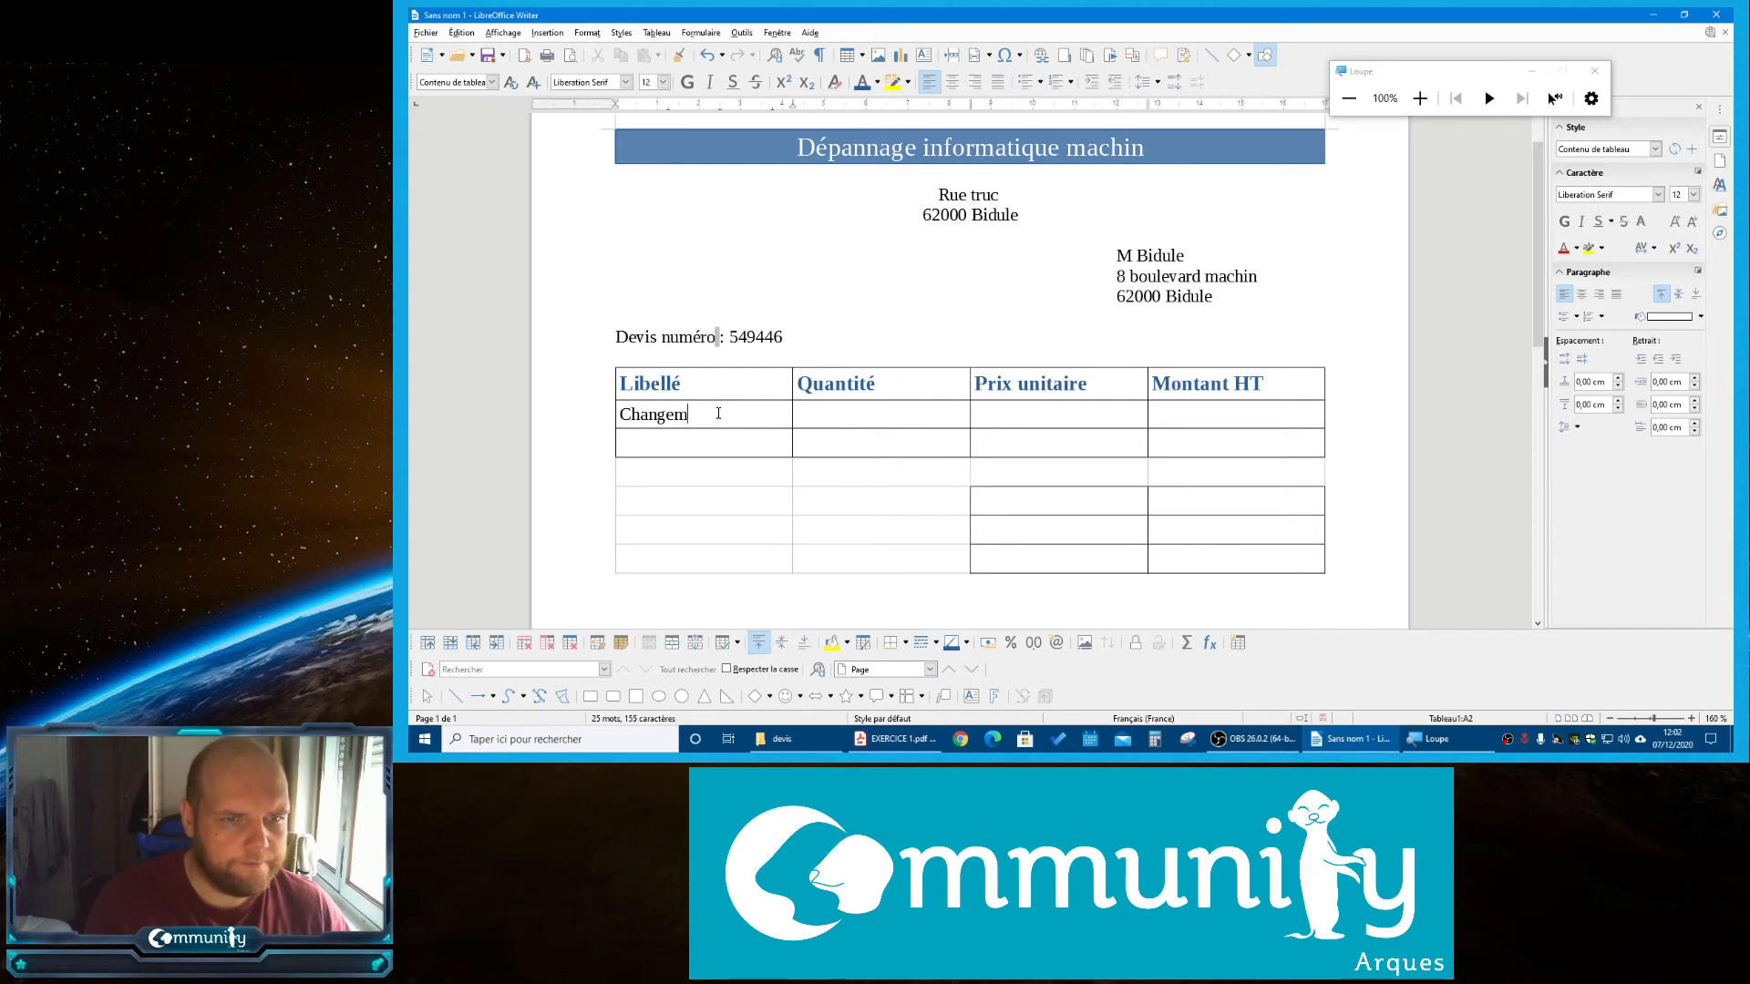
pyautogui.write('ent de dd')
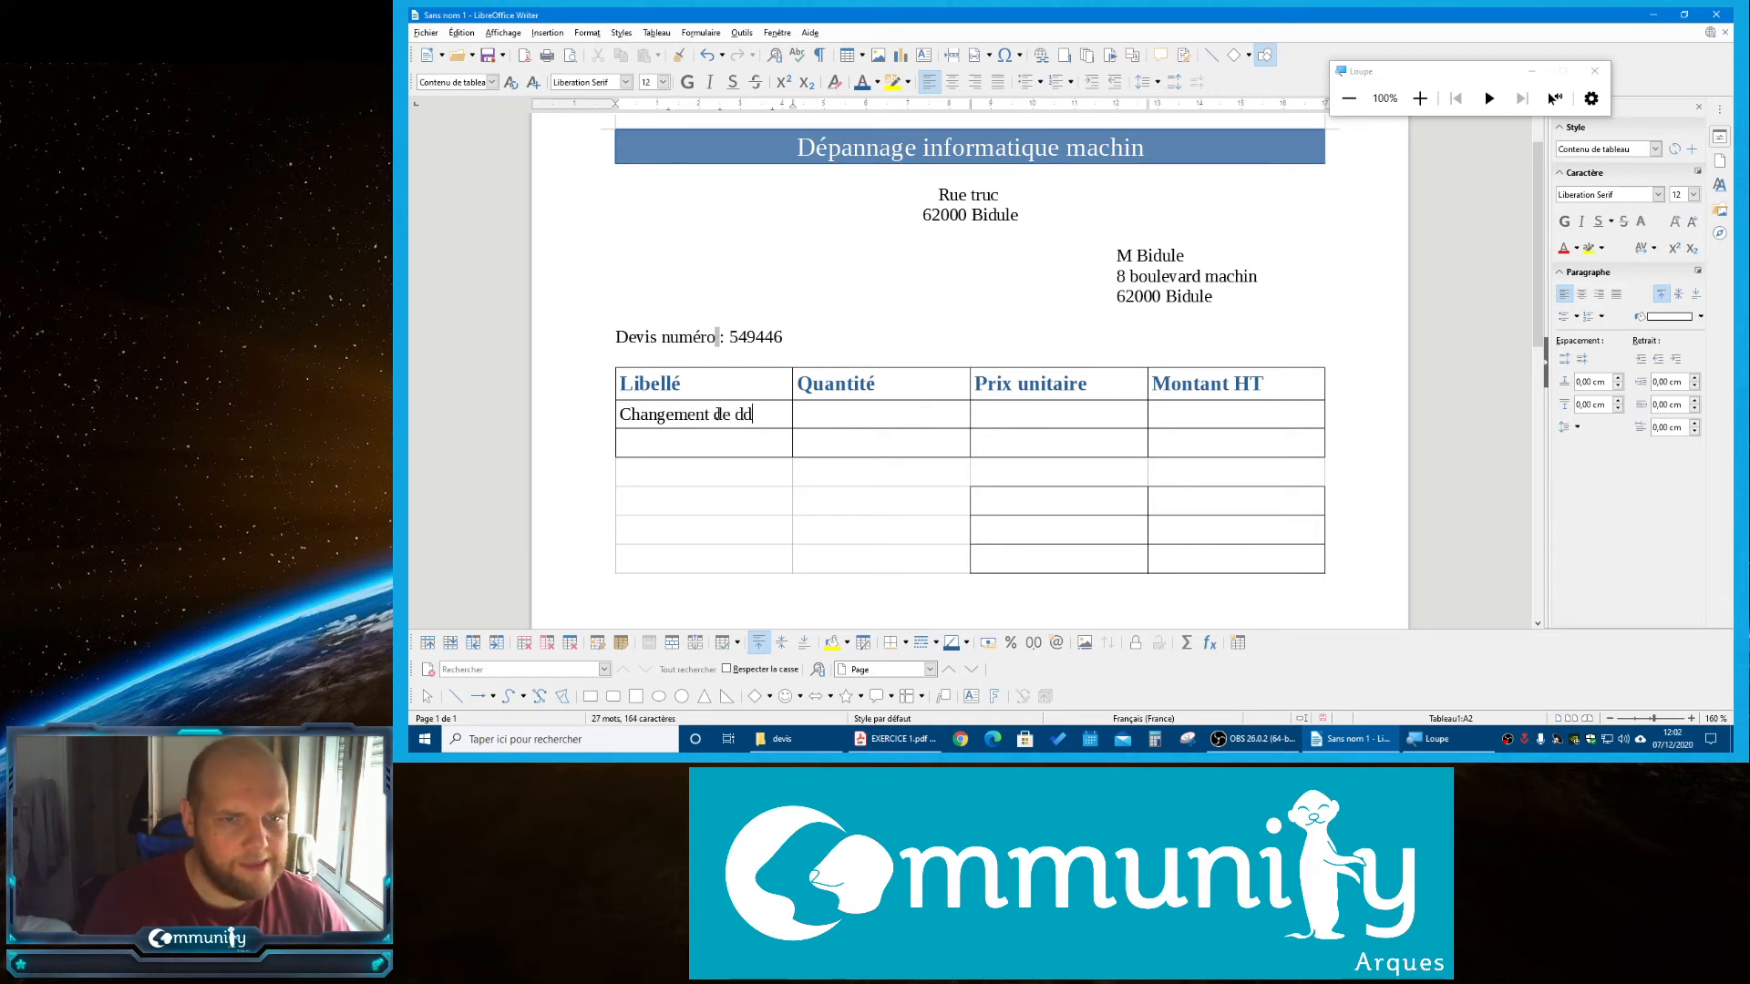
pyautogui.press('BackSpace')
pyautogui.write('isque dur')
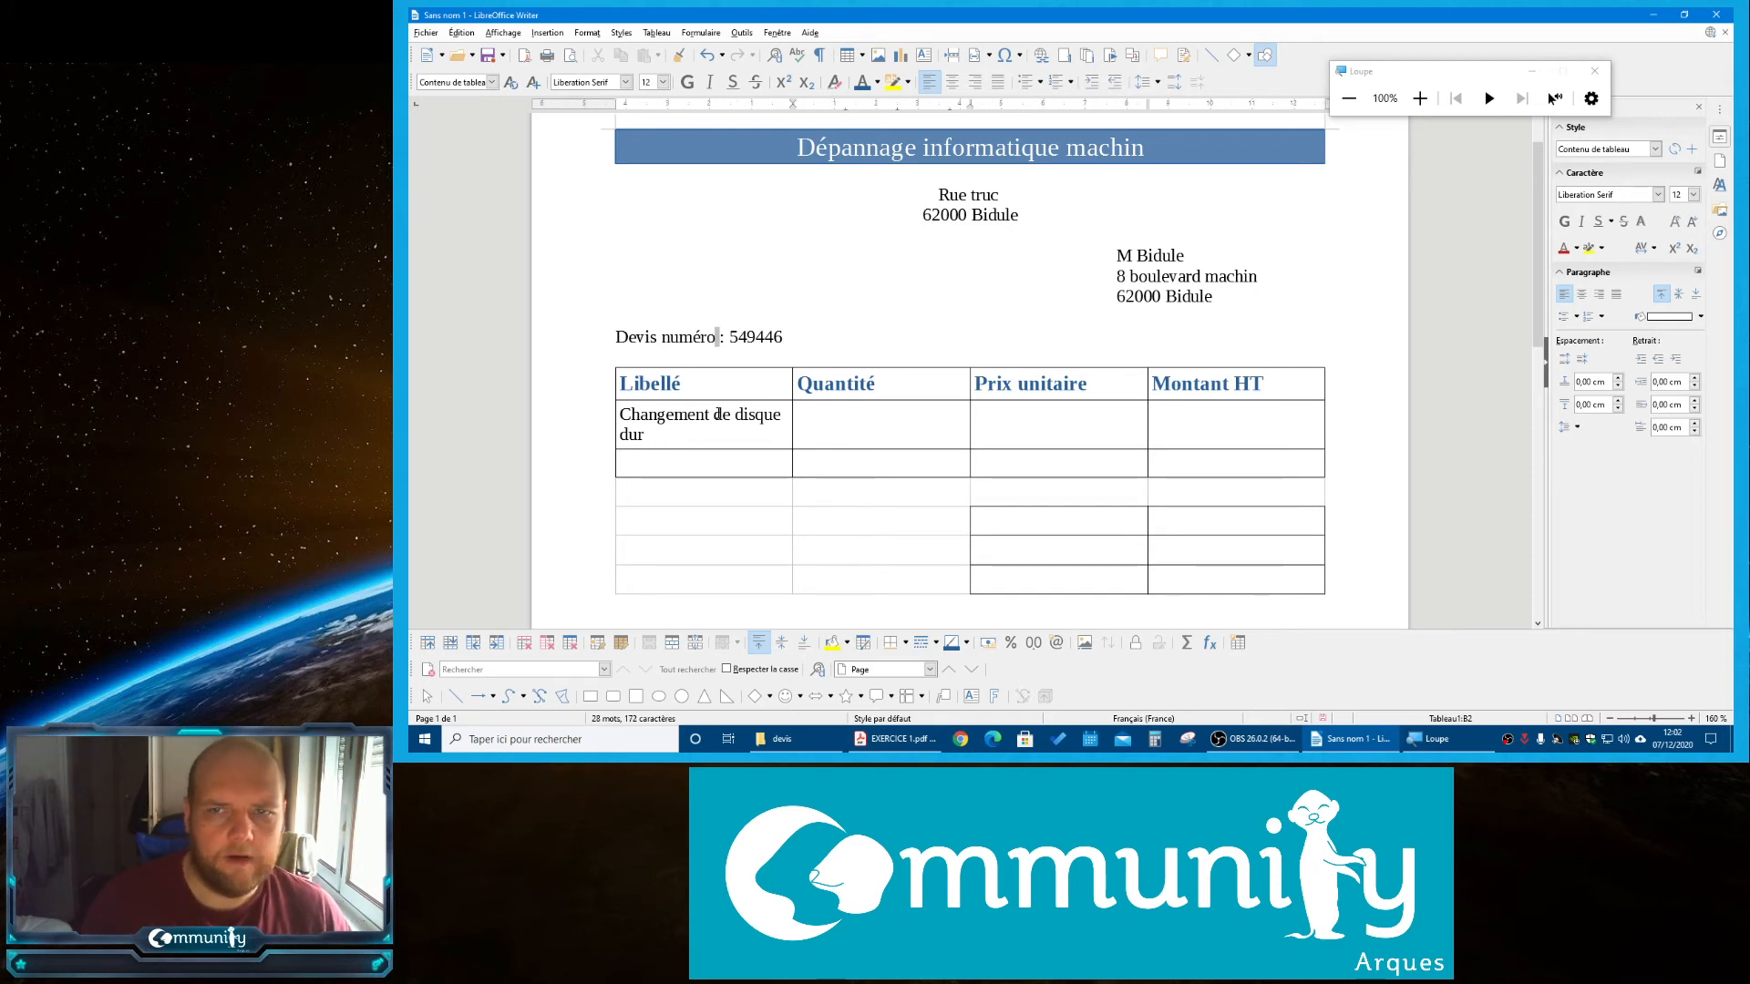
# Reduce the font size of the first item row to 10 pt
pyautogui.click(607, 416)
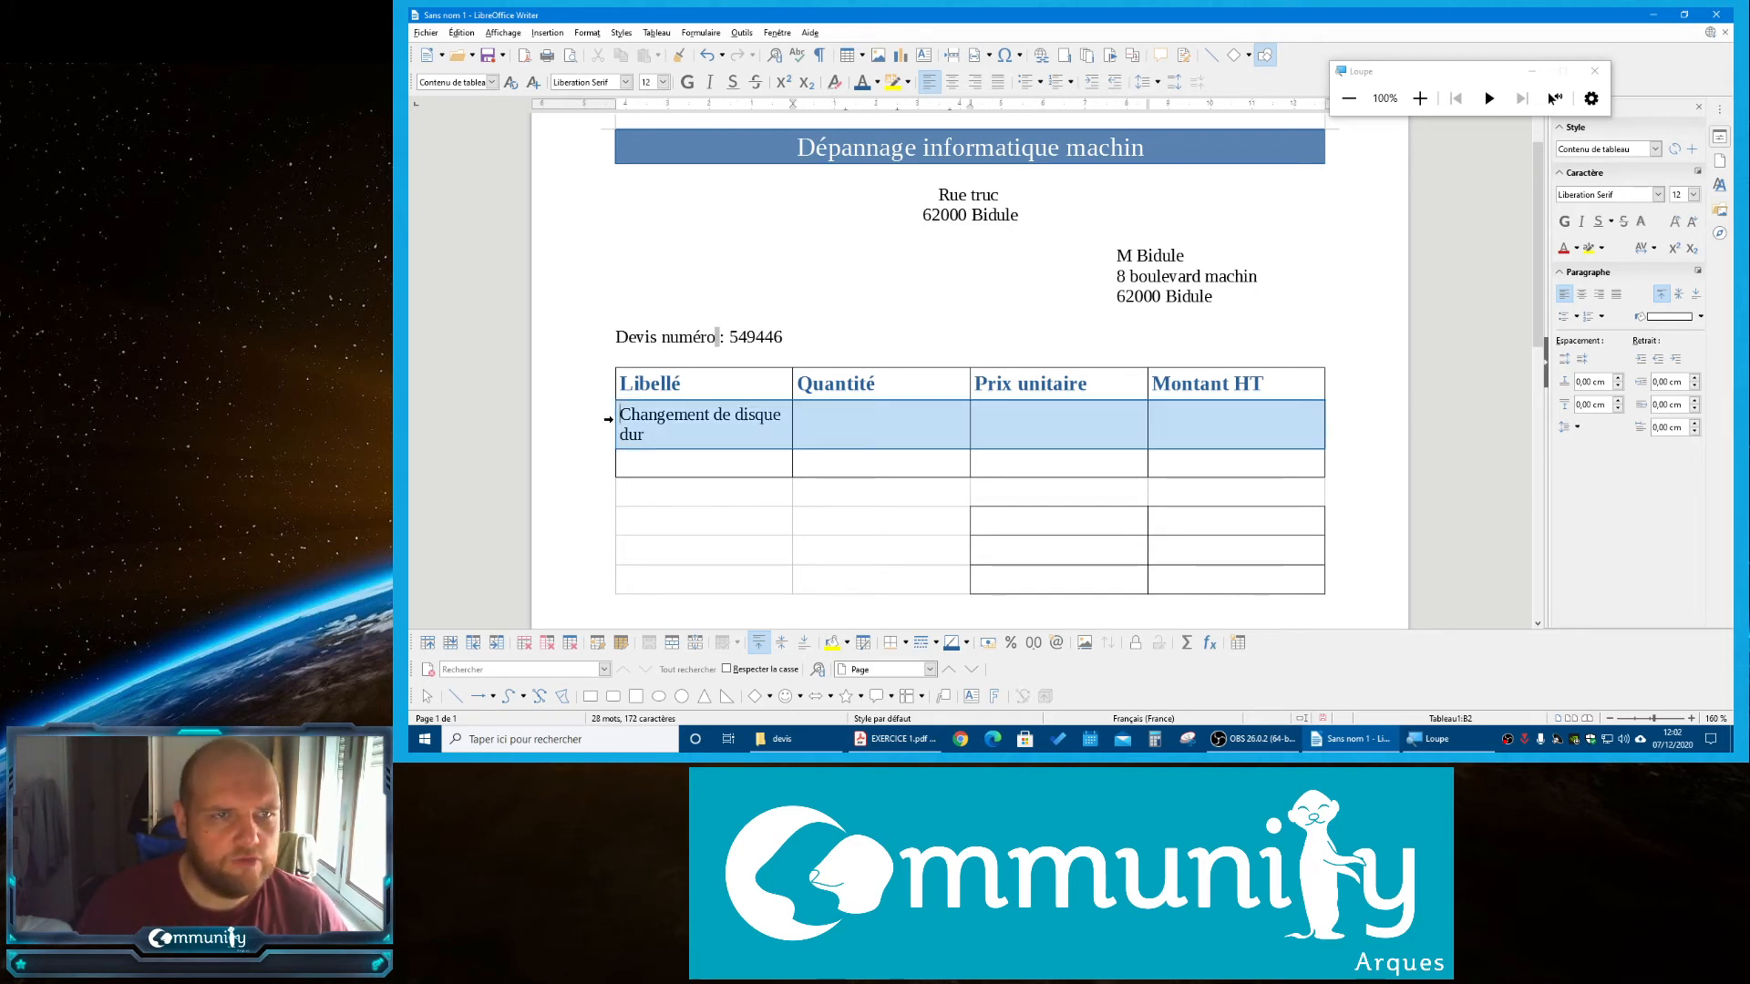
pyautogui.click(663, 82)
pyautogui.click(649, 141)
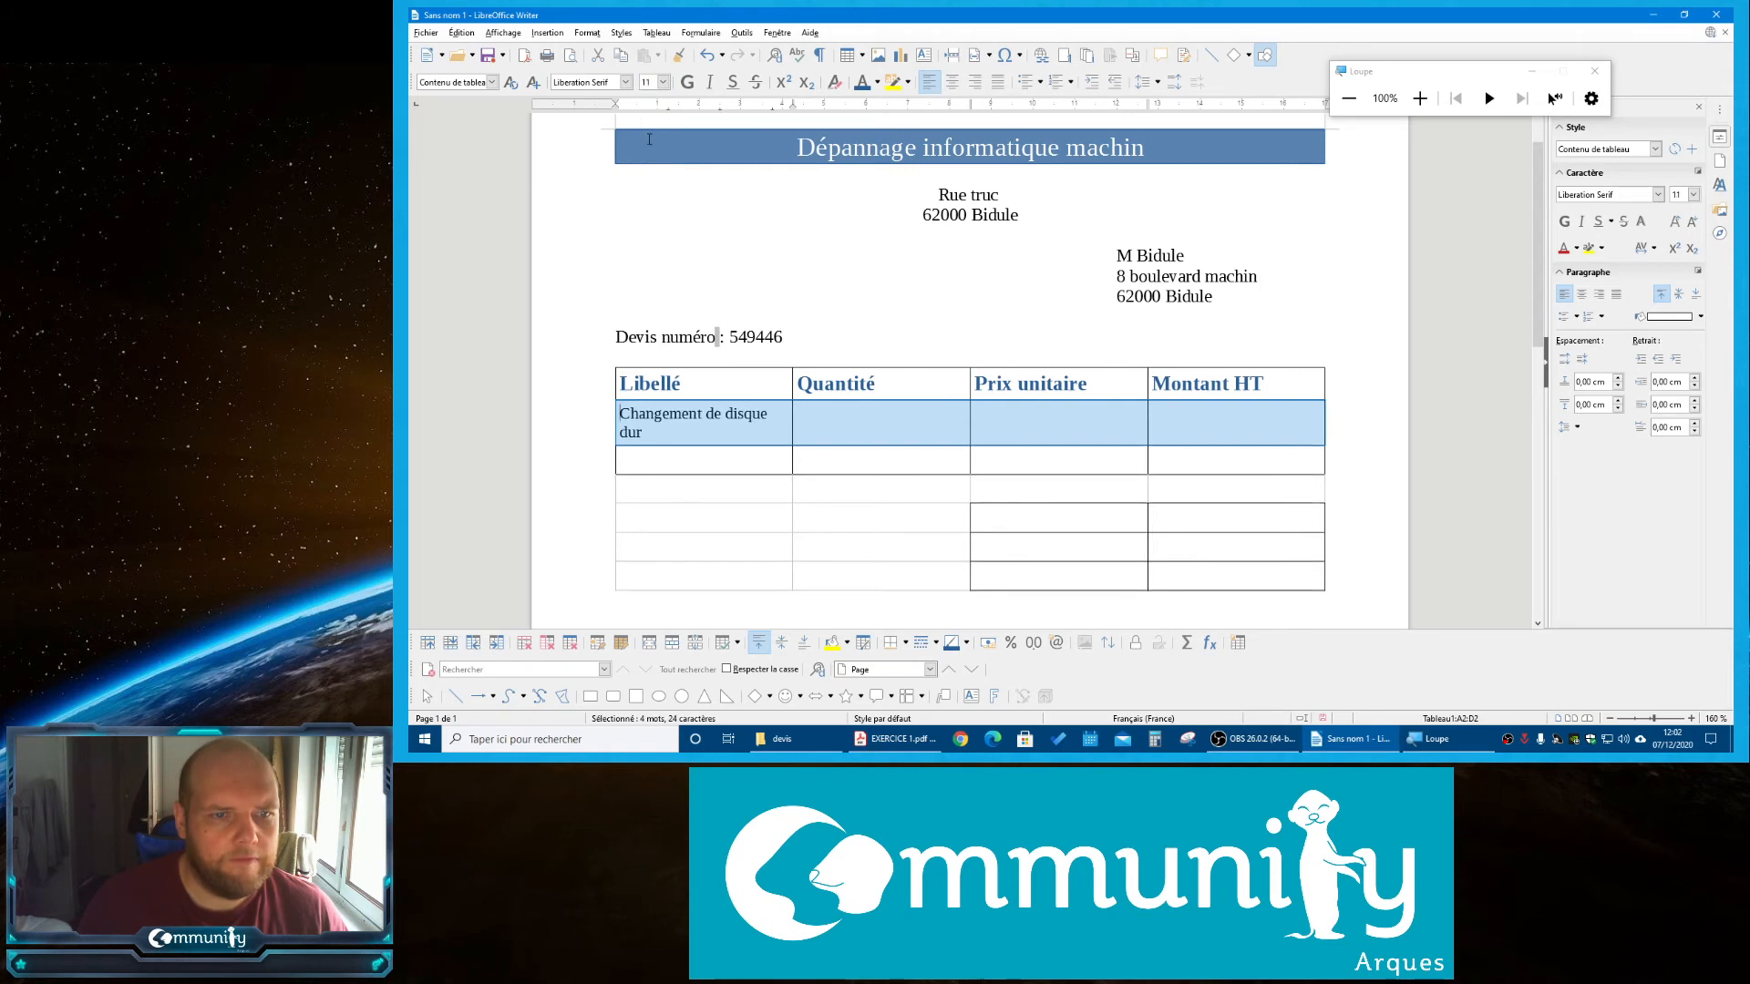
pyautogui.click(662, 82)
pyautogui.click(651, 130)
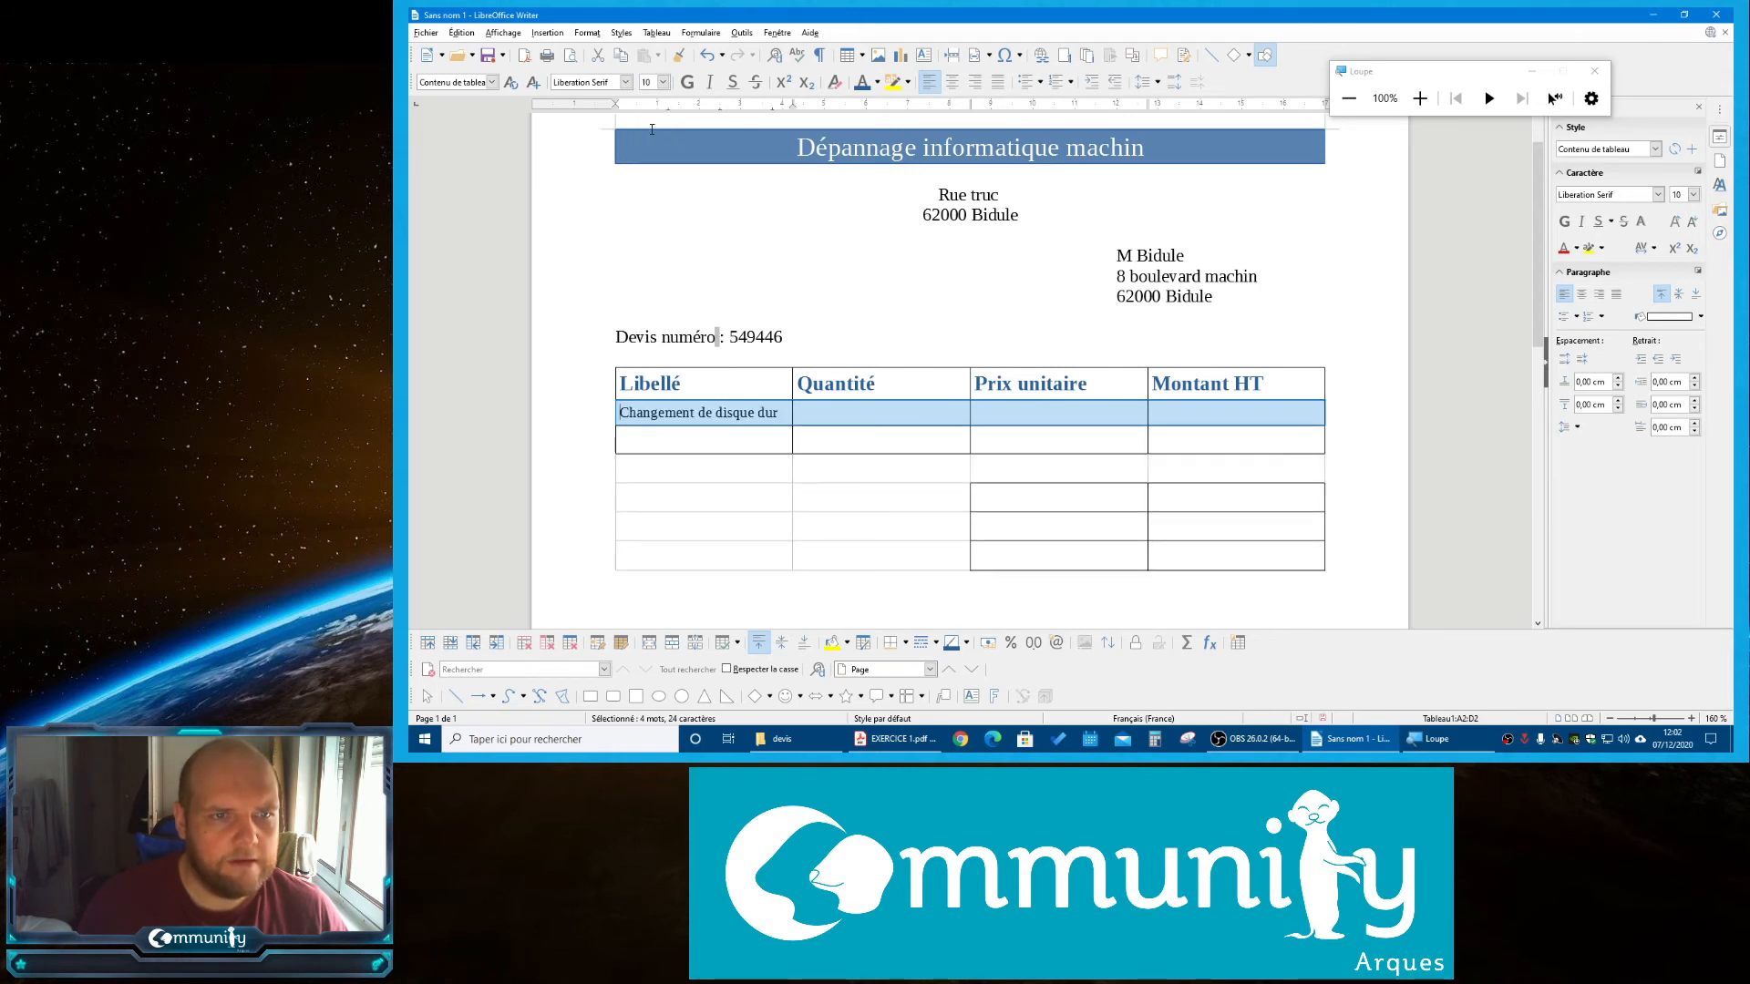
# Complete the first item row with quantity 1, unit price 25€ and amount 25€, checking the layout against EXERCICE 1.pdf
pyautogui.click(844, 418)
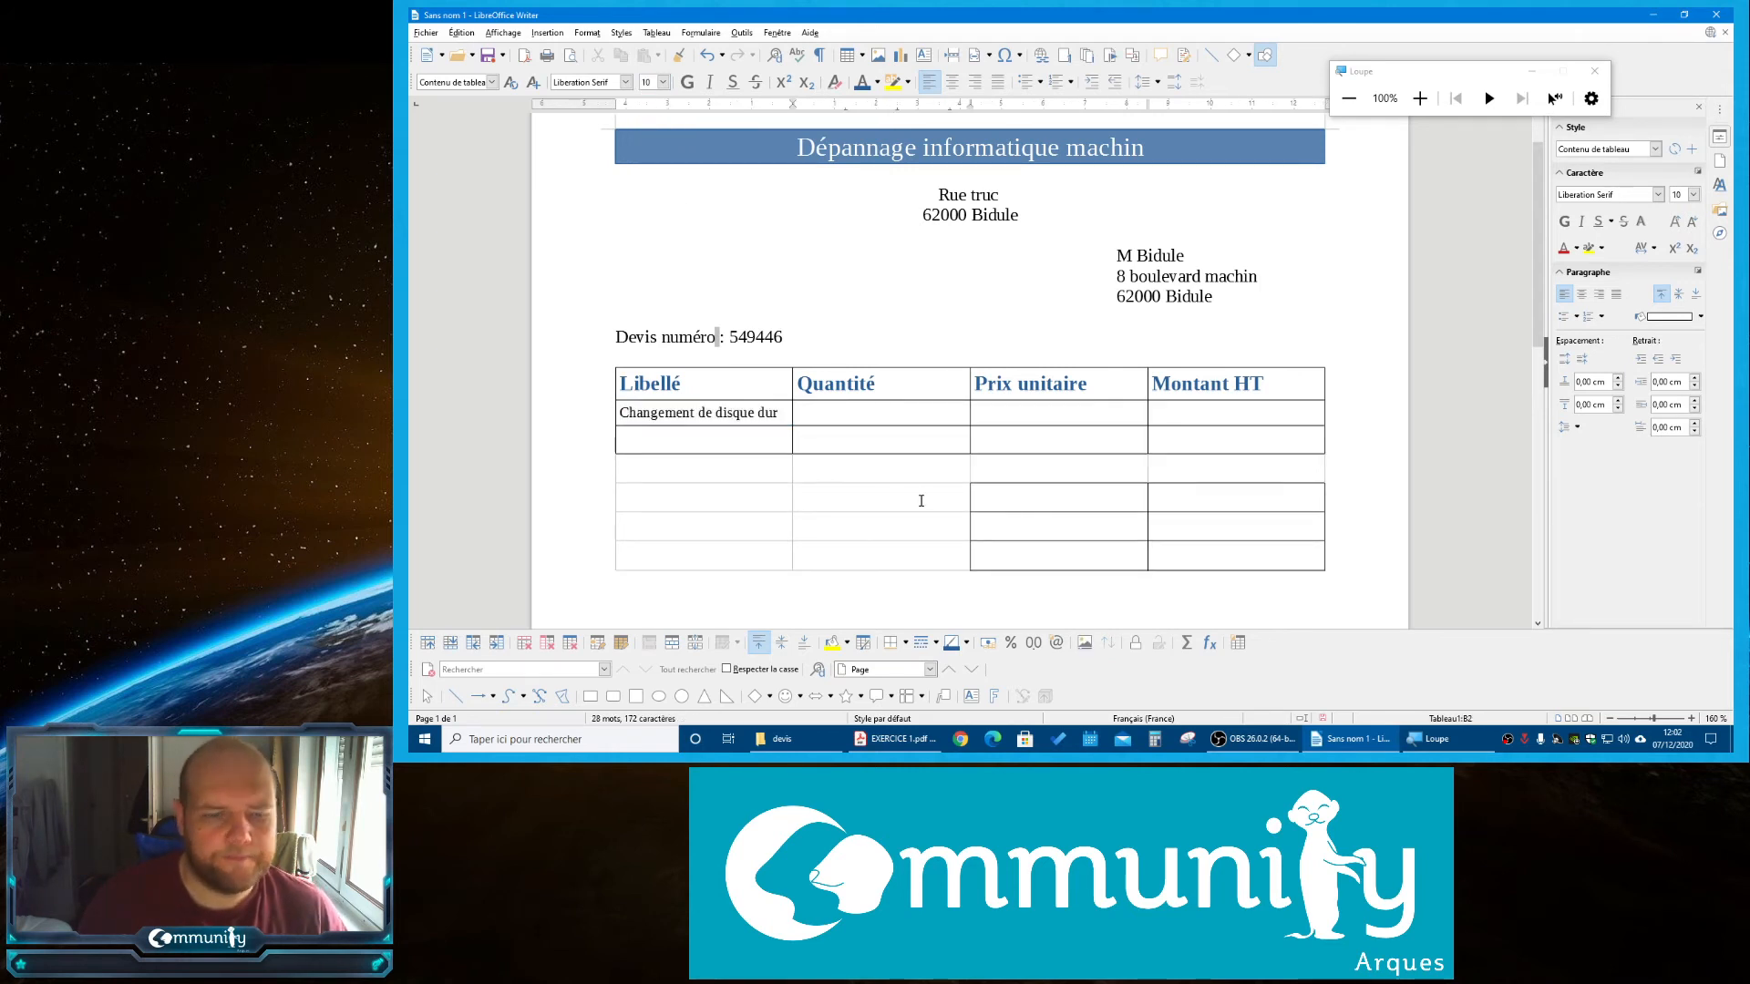
pyautogui.click(870, 744)
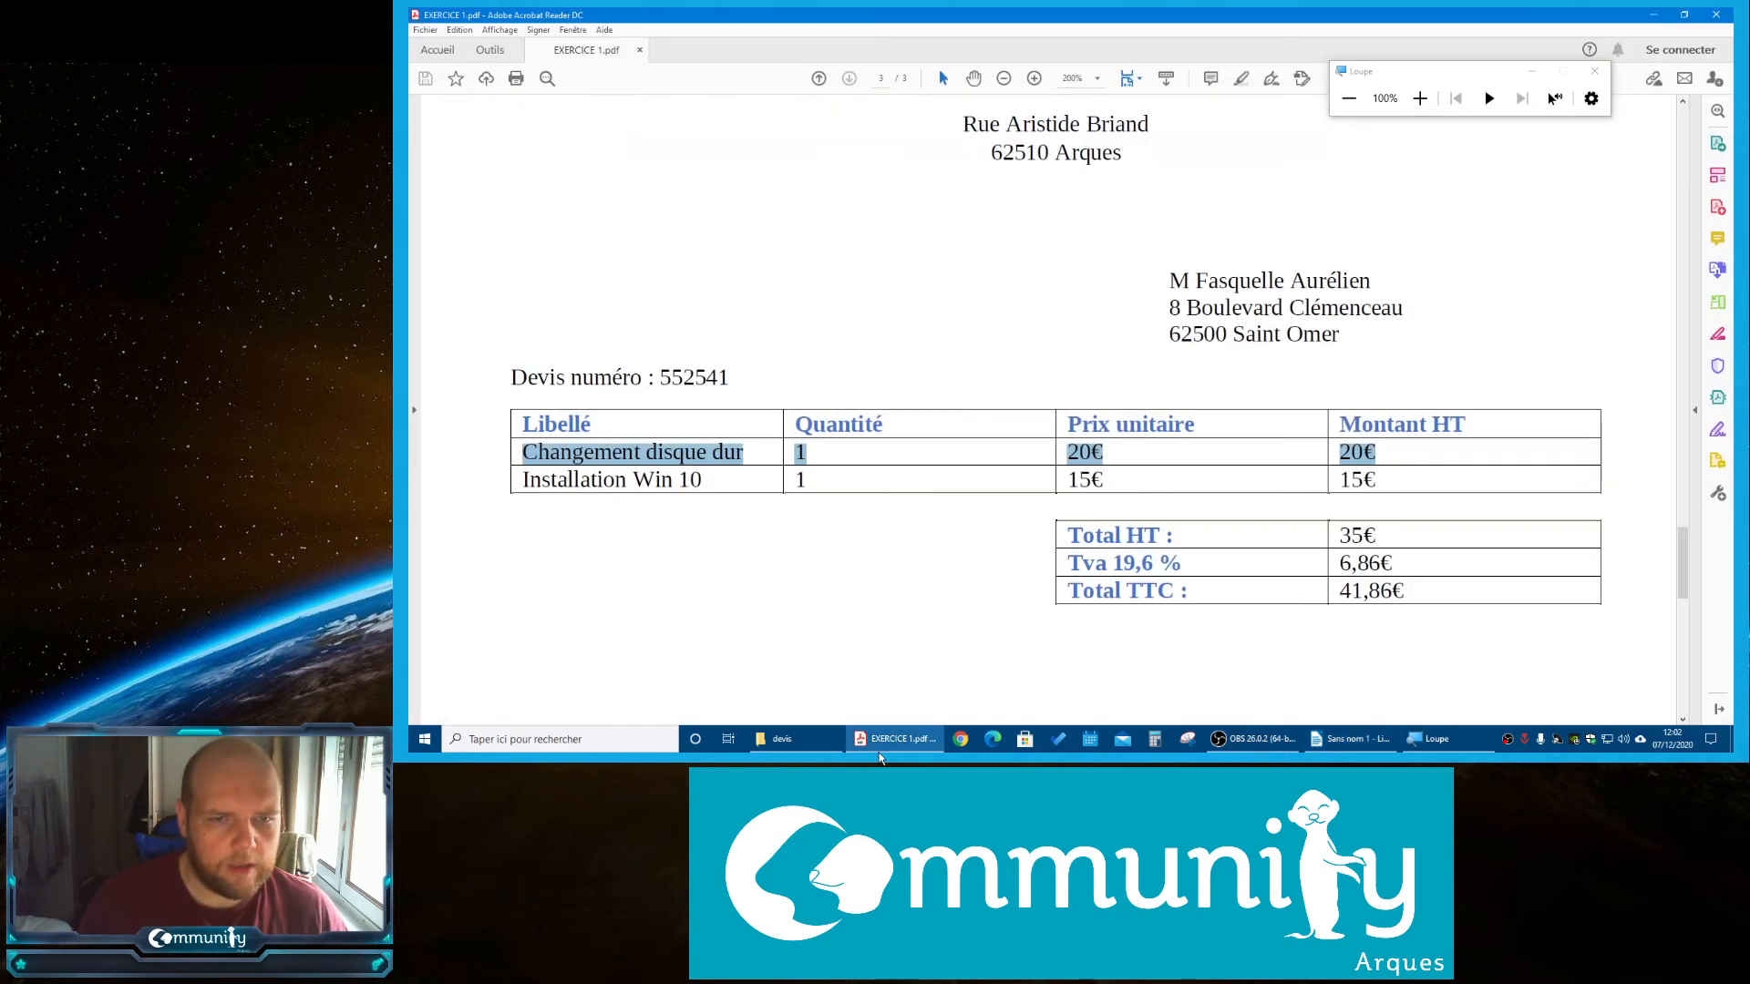
pyautogui.click(882, 744)
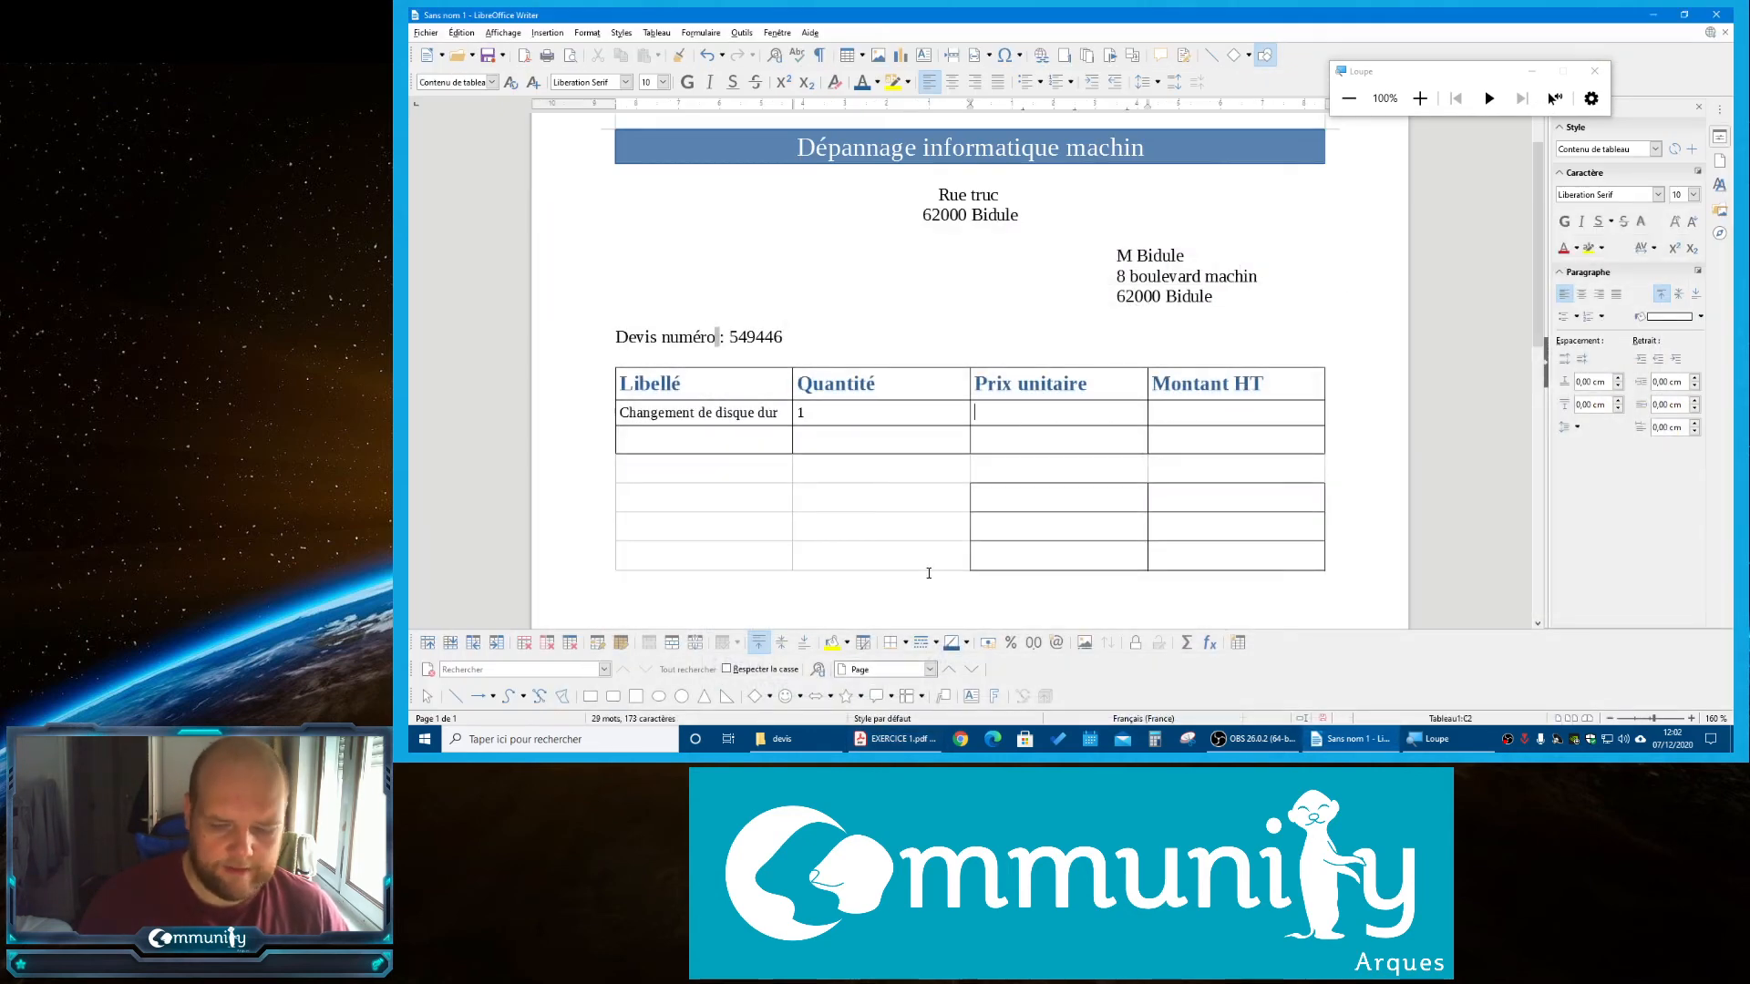
pyautogui.write('25')
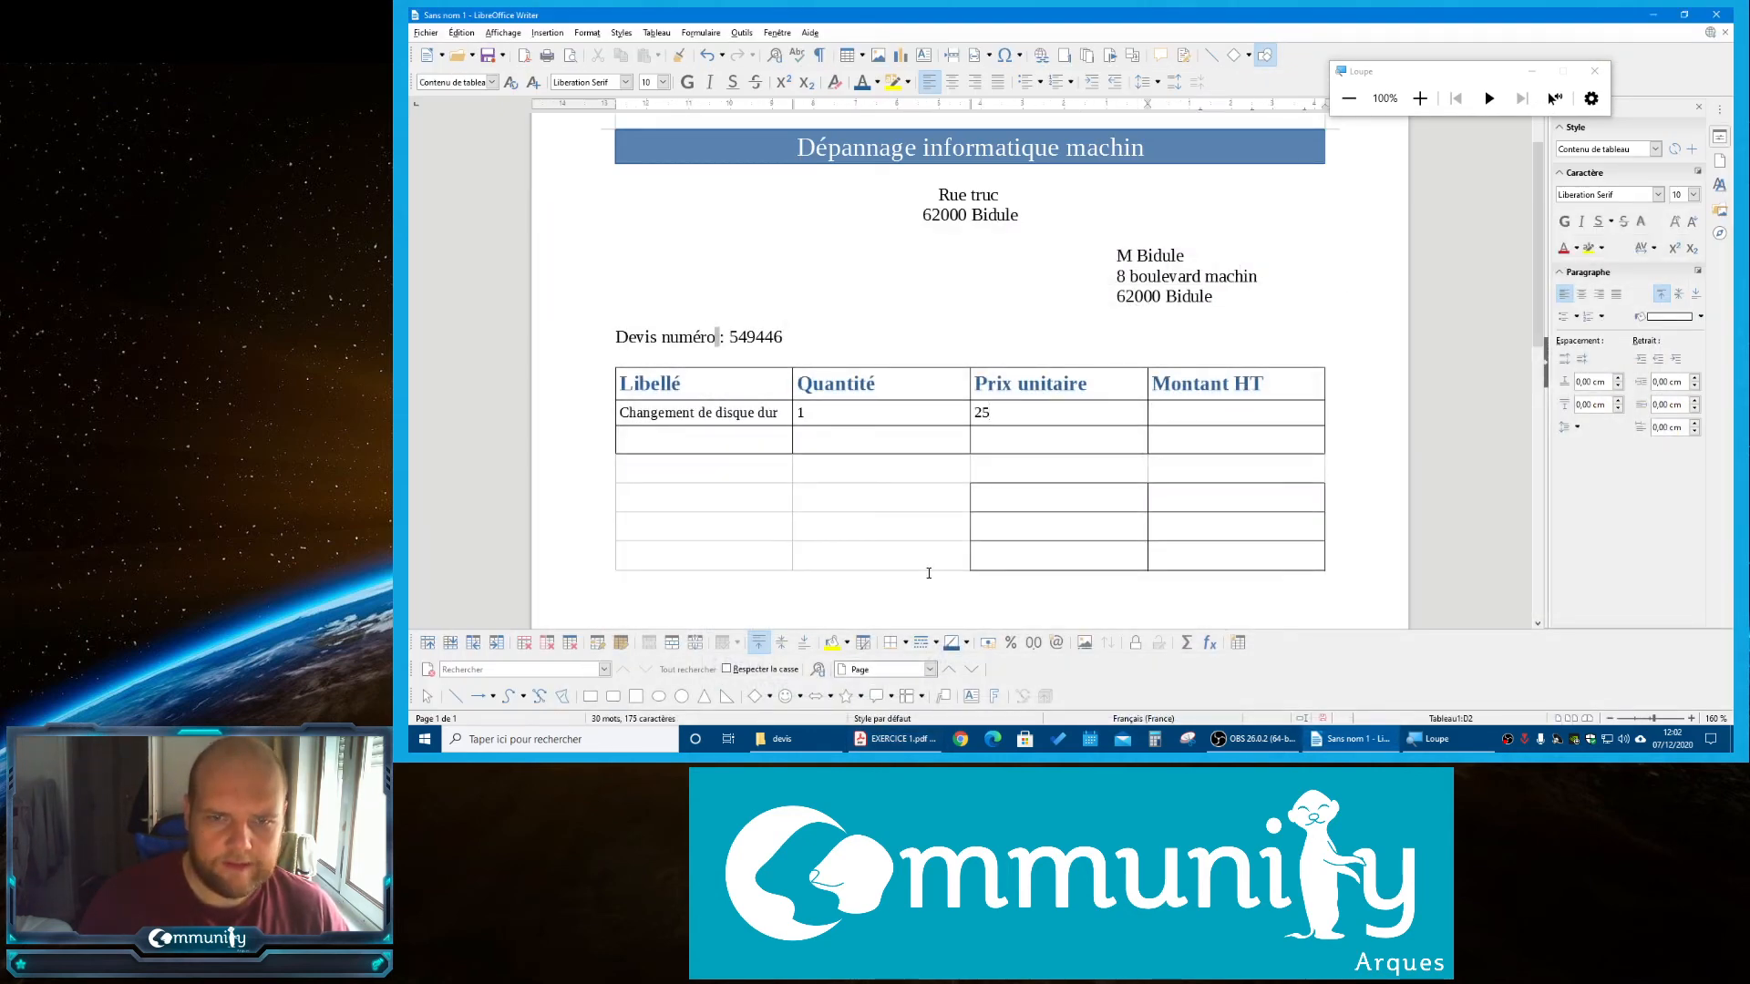
pyautogui.write('25')
pyautogui.click(909, 748)
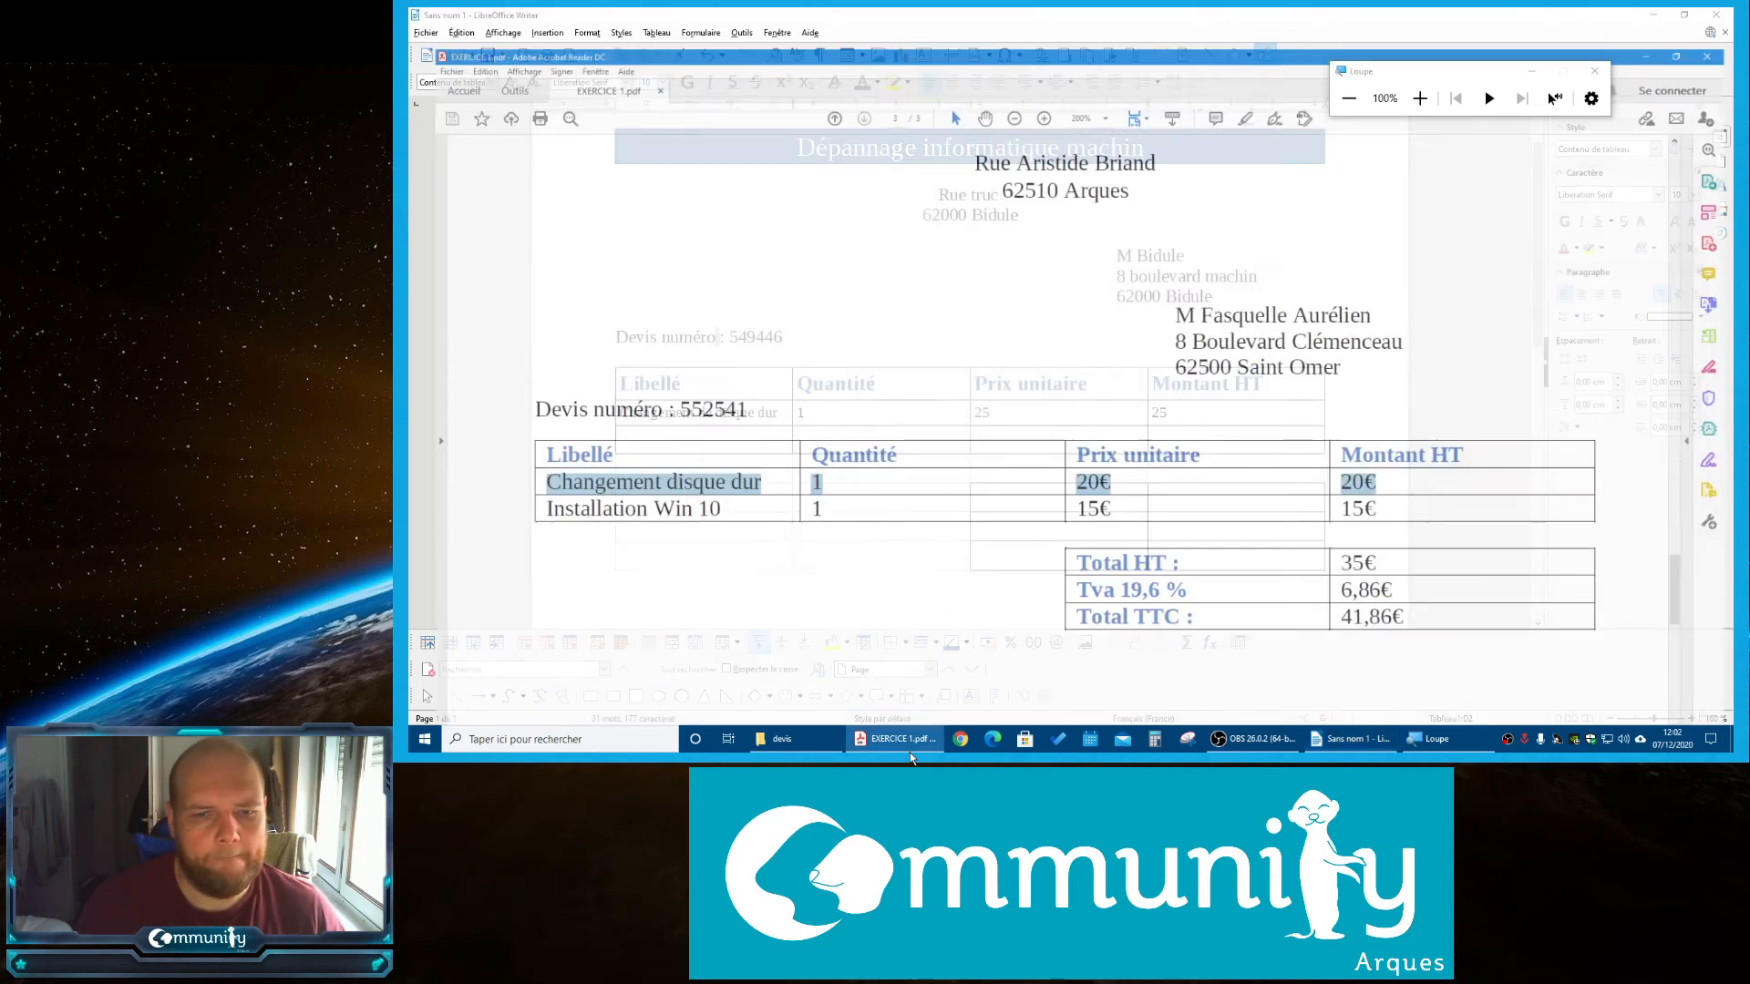
pyautogui.click(909, 753)
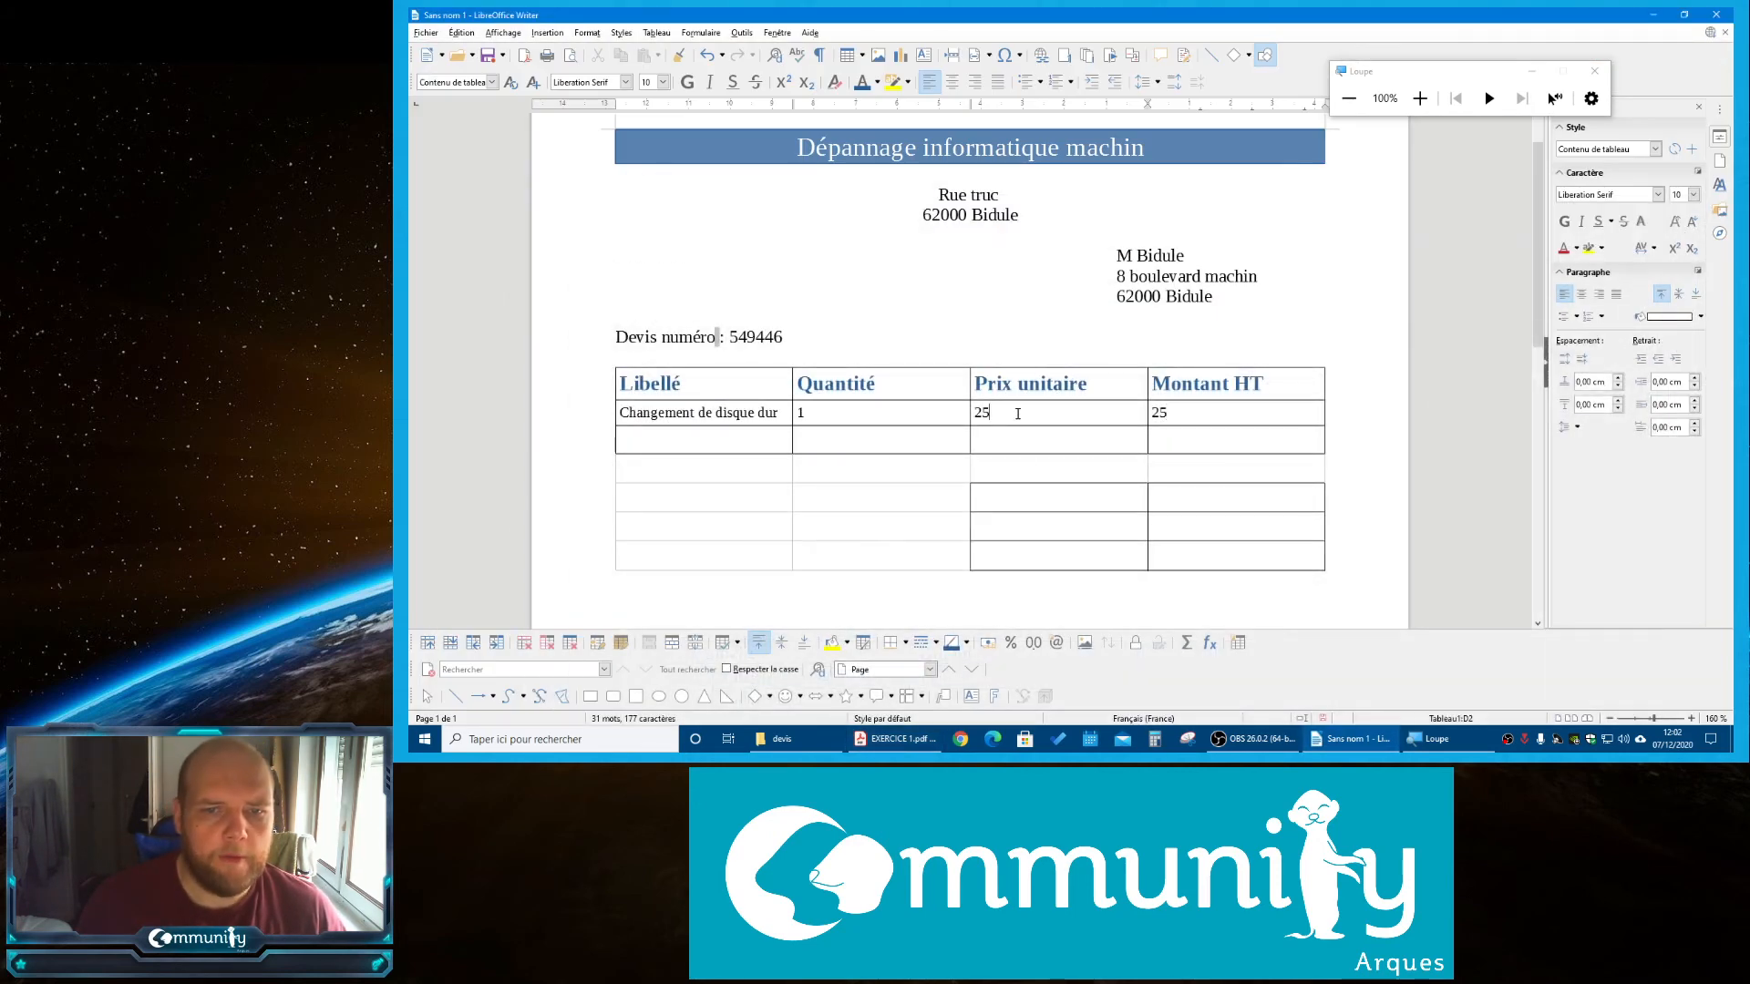
pyautogui.write('€')
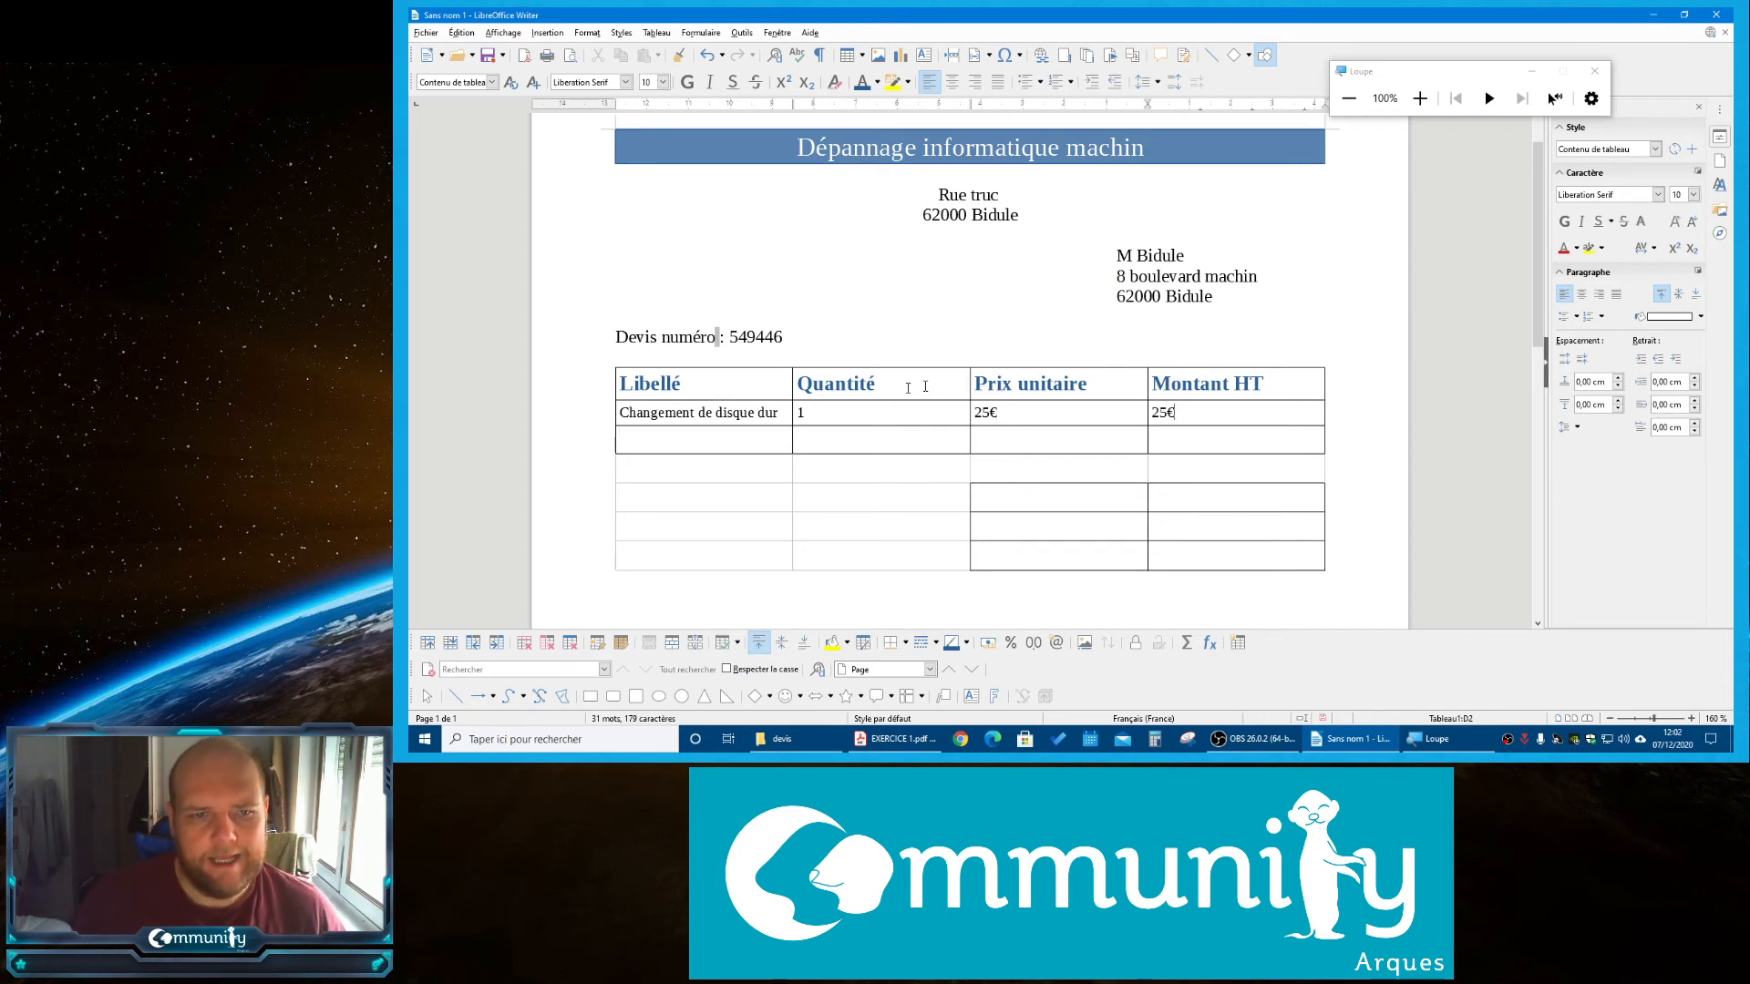
# Check the second item row in EXERCICE 1.pdf and enter "Installation win 10" under Libellé in the Writer table
pyautogui.click(876, 744)
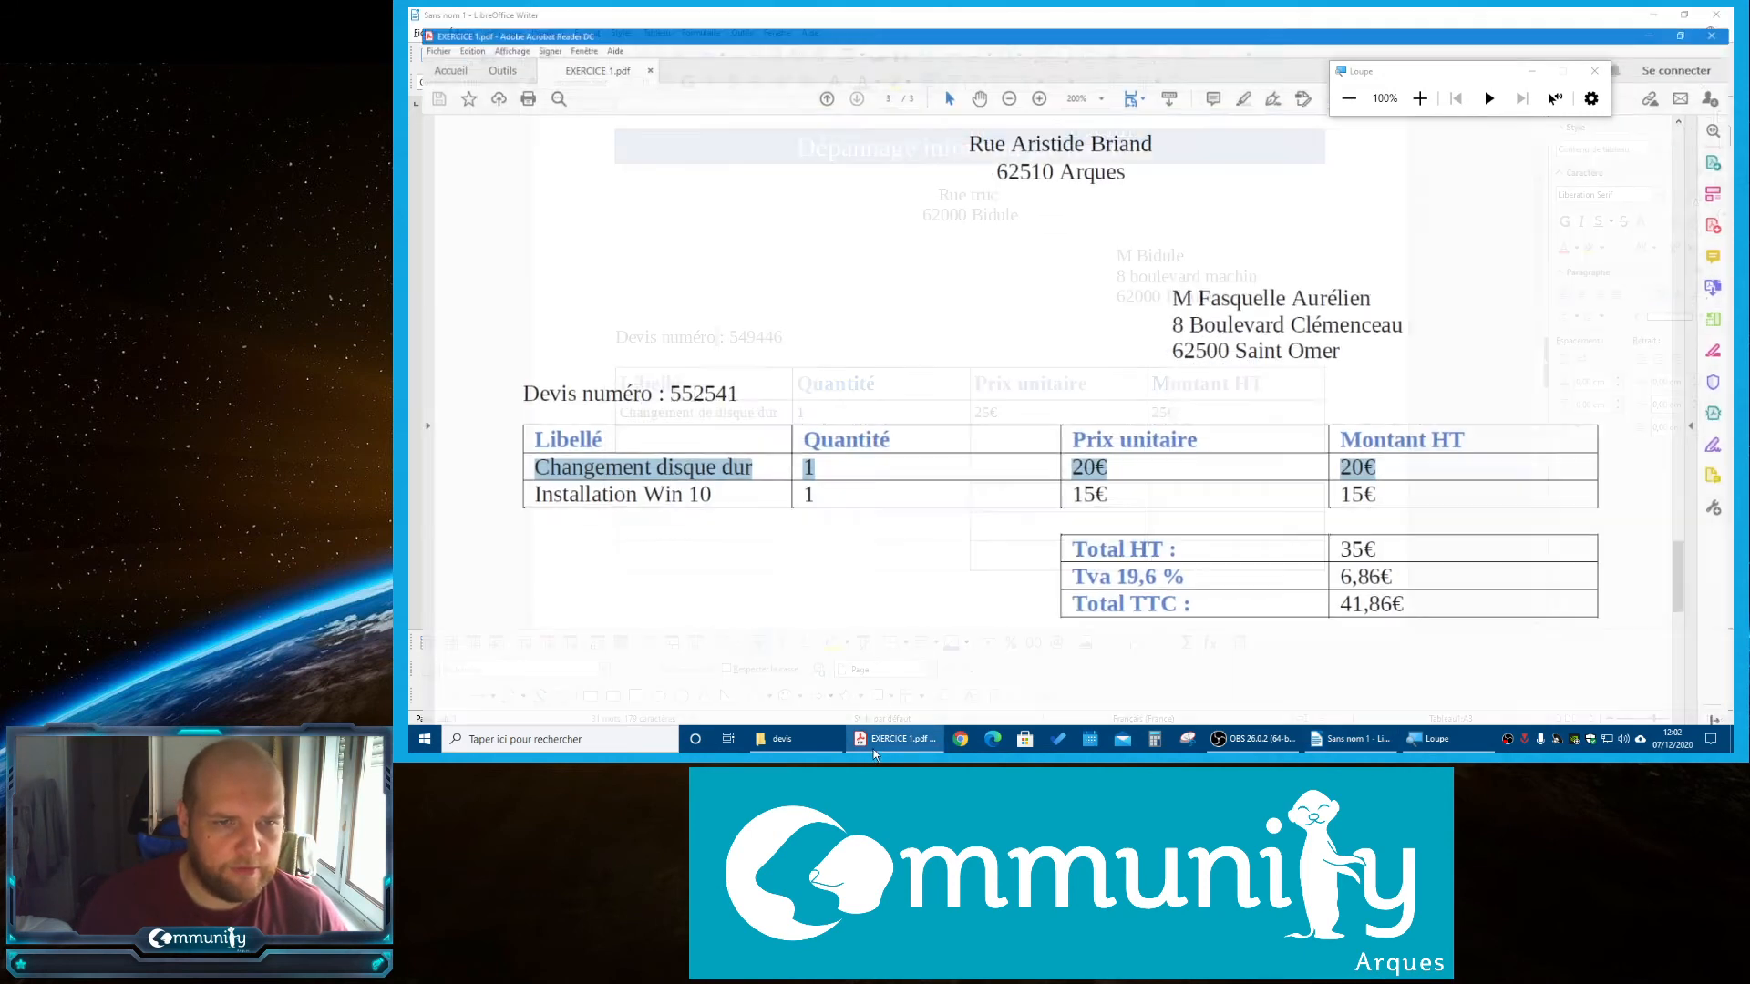
pyautogui.click(873, 751)
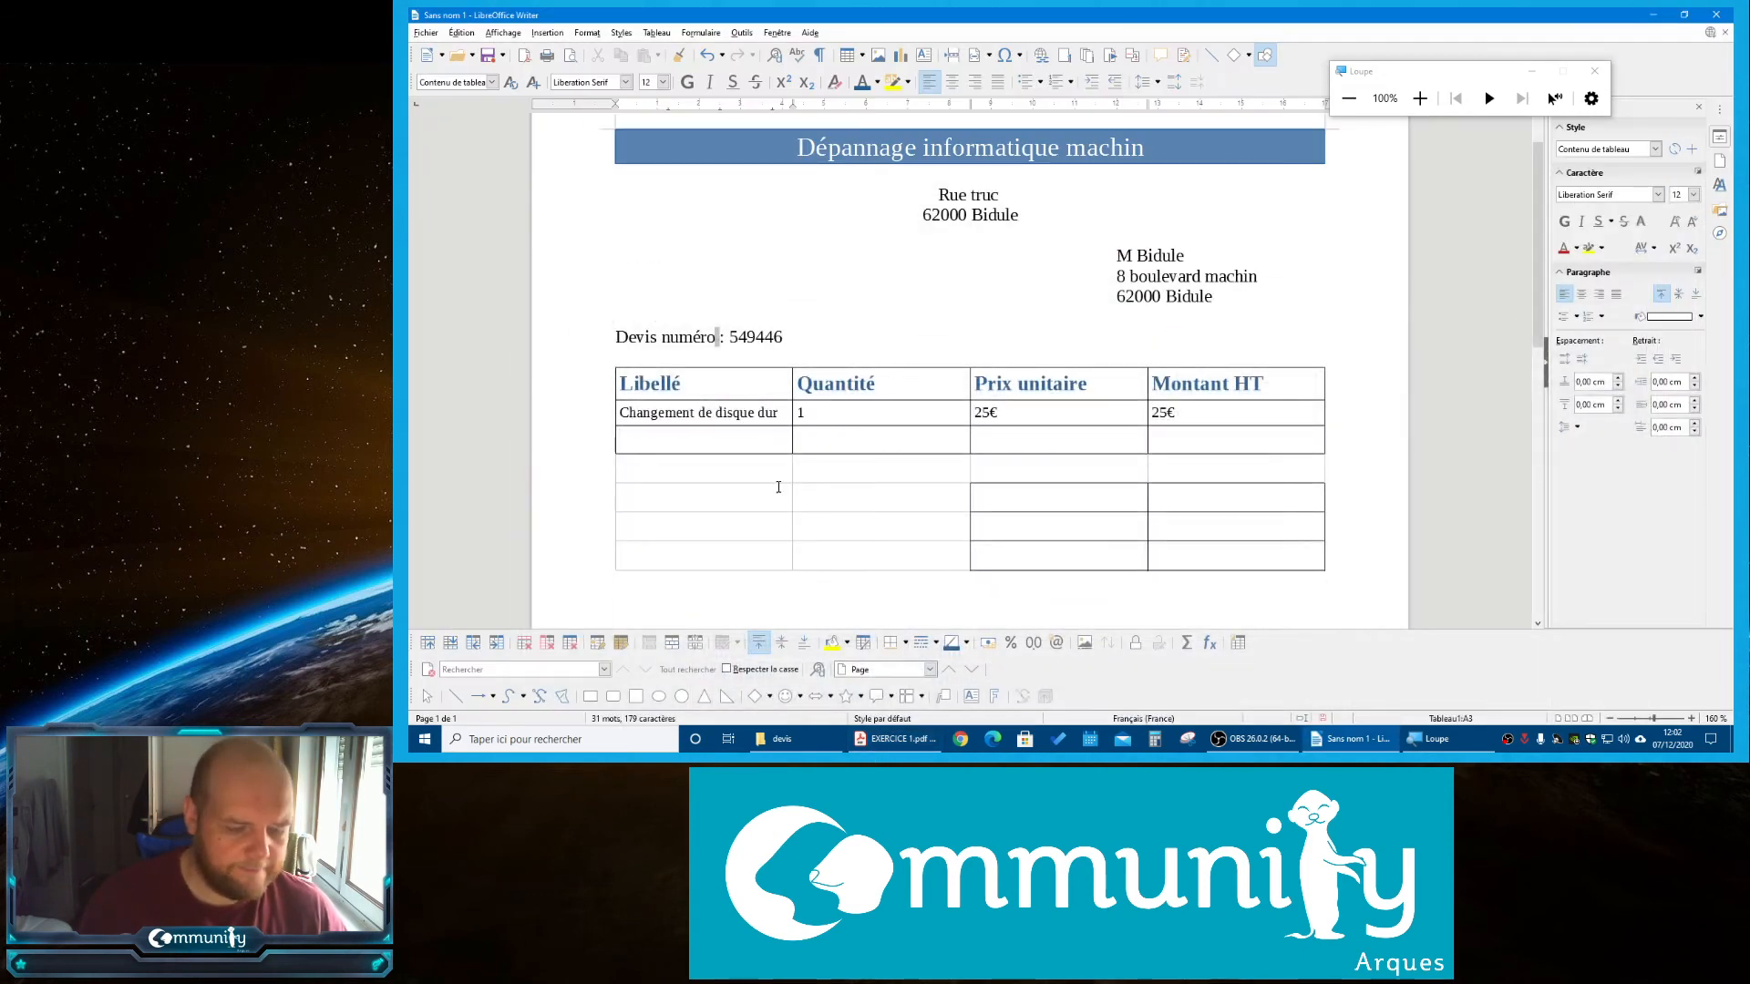
pyautogui.write('installation ')
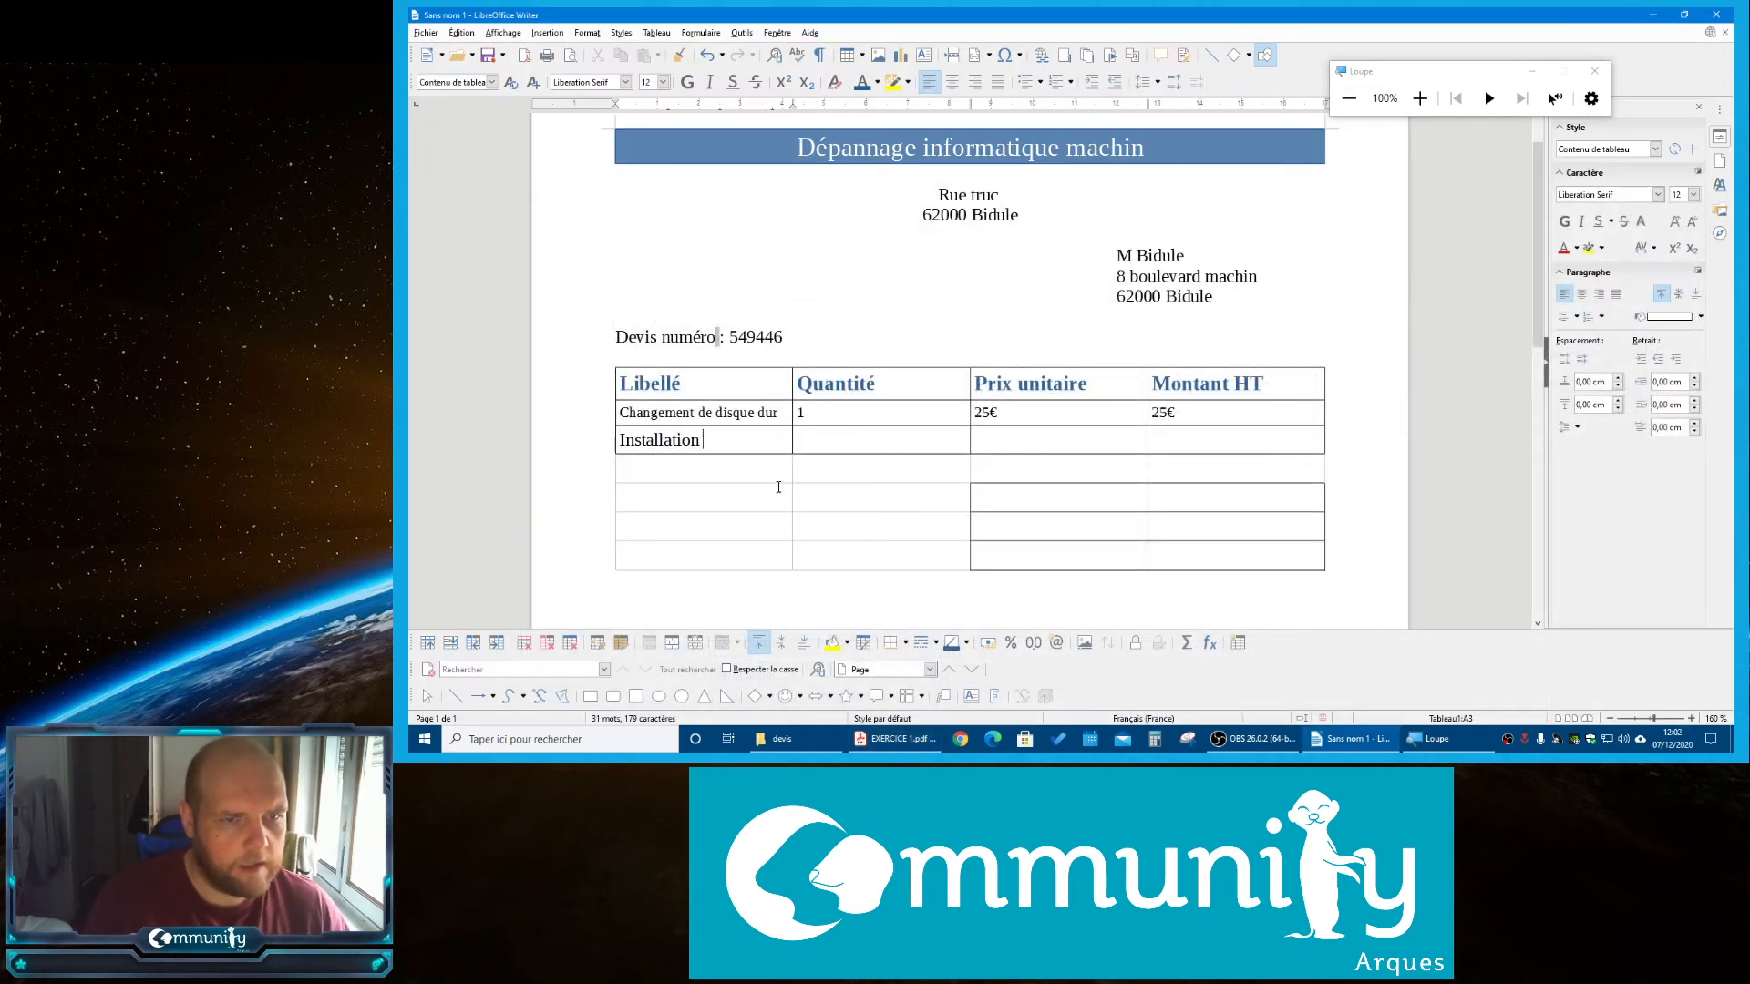
pyautogui.write('win 10')
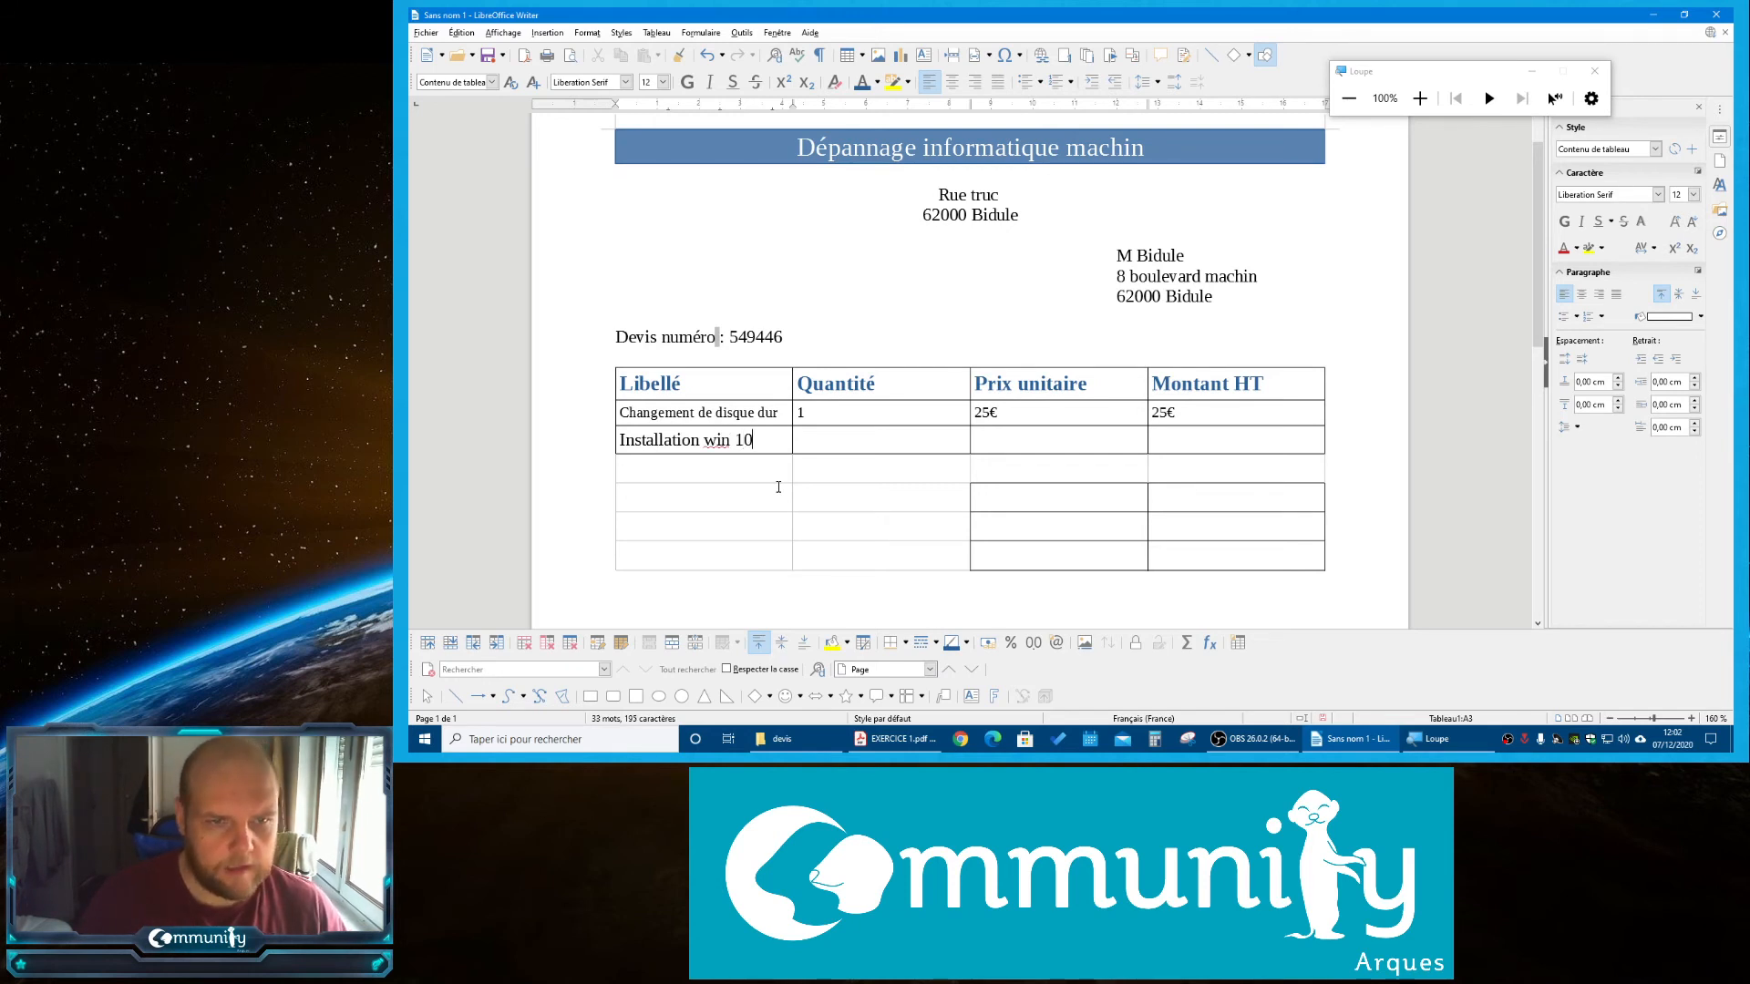
# Complete the "Installation win 10" row with quantity 1, unit price 10€ and amount 10€
pyautogui.press('Tab')
pyautogui.write('1')
pyautogui.write('10')
pyautogui.press('Tab')
pyautogui.write('10')
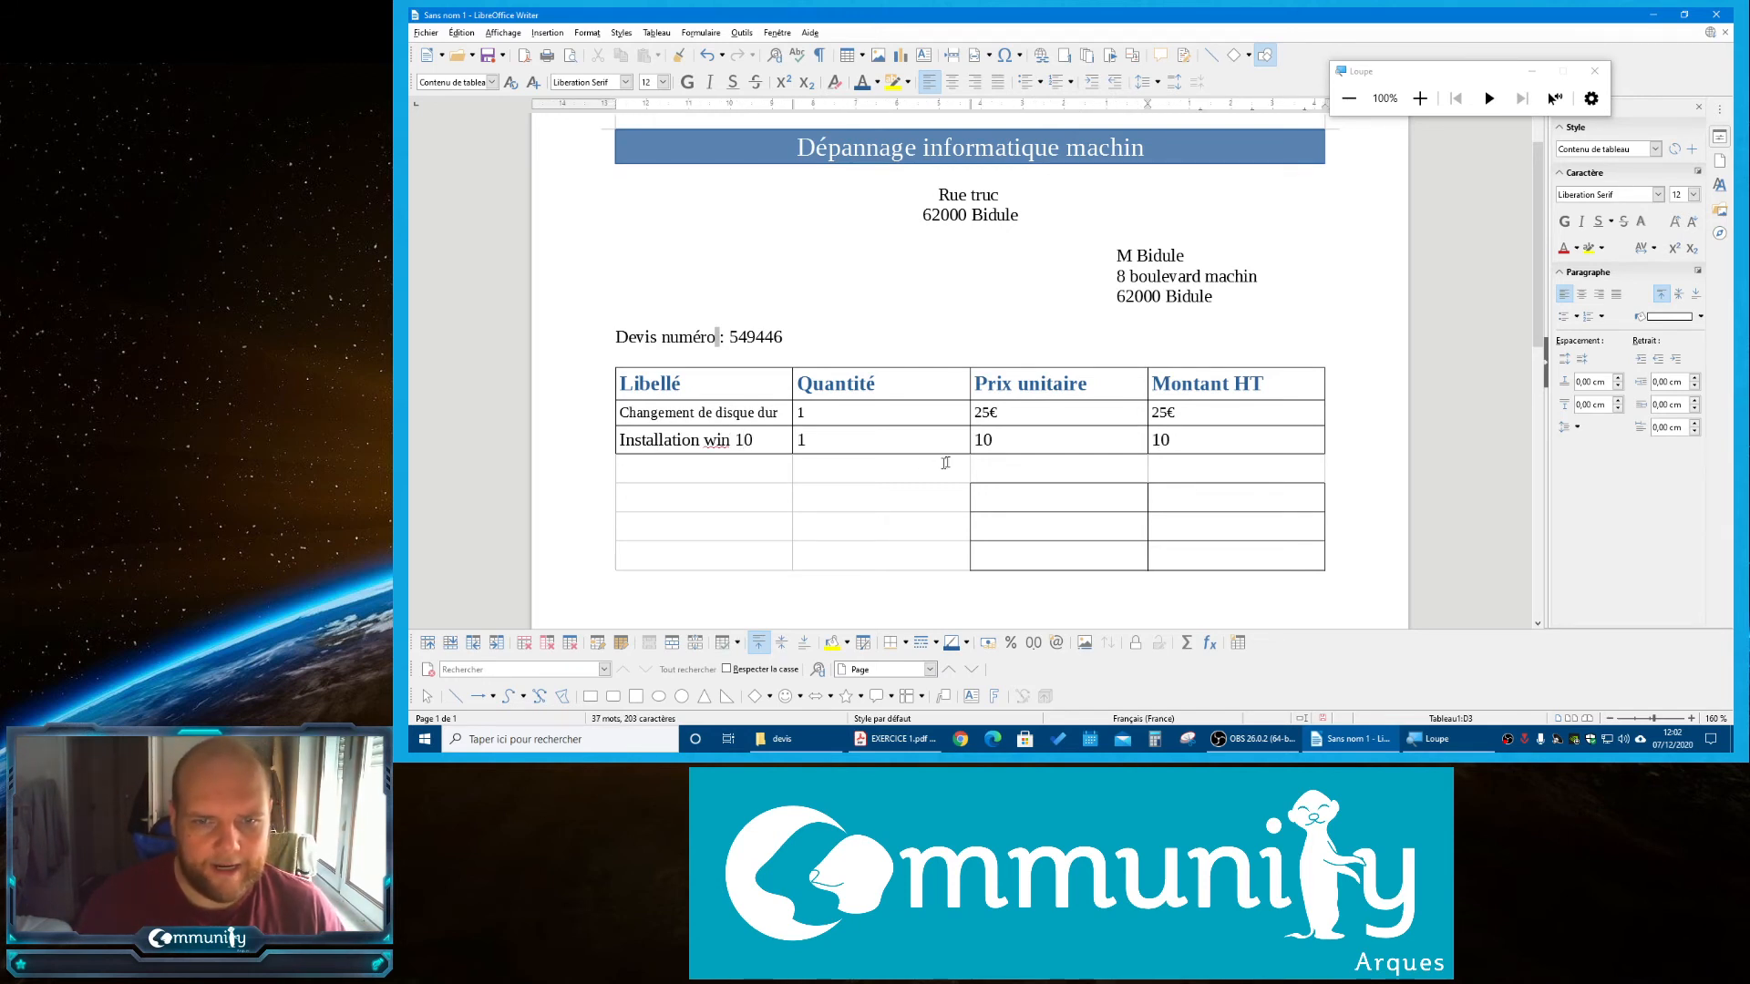
pyautogui.click(1034, 450)
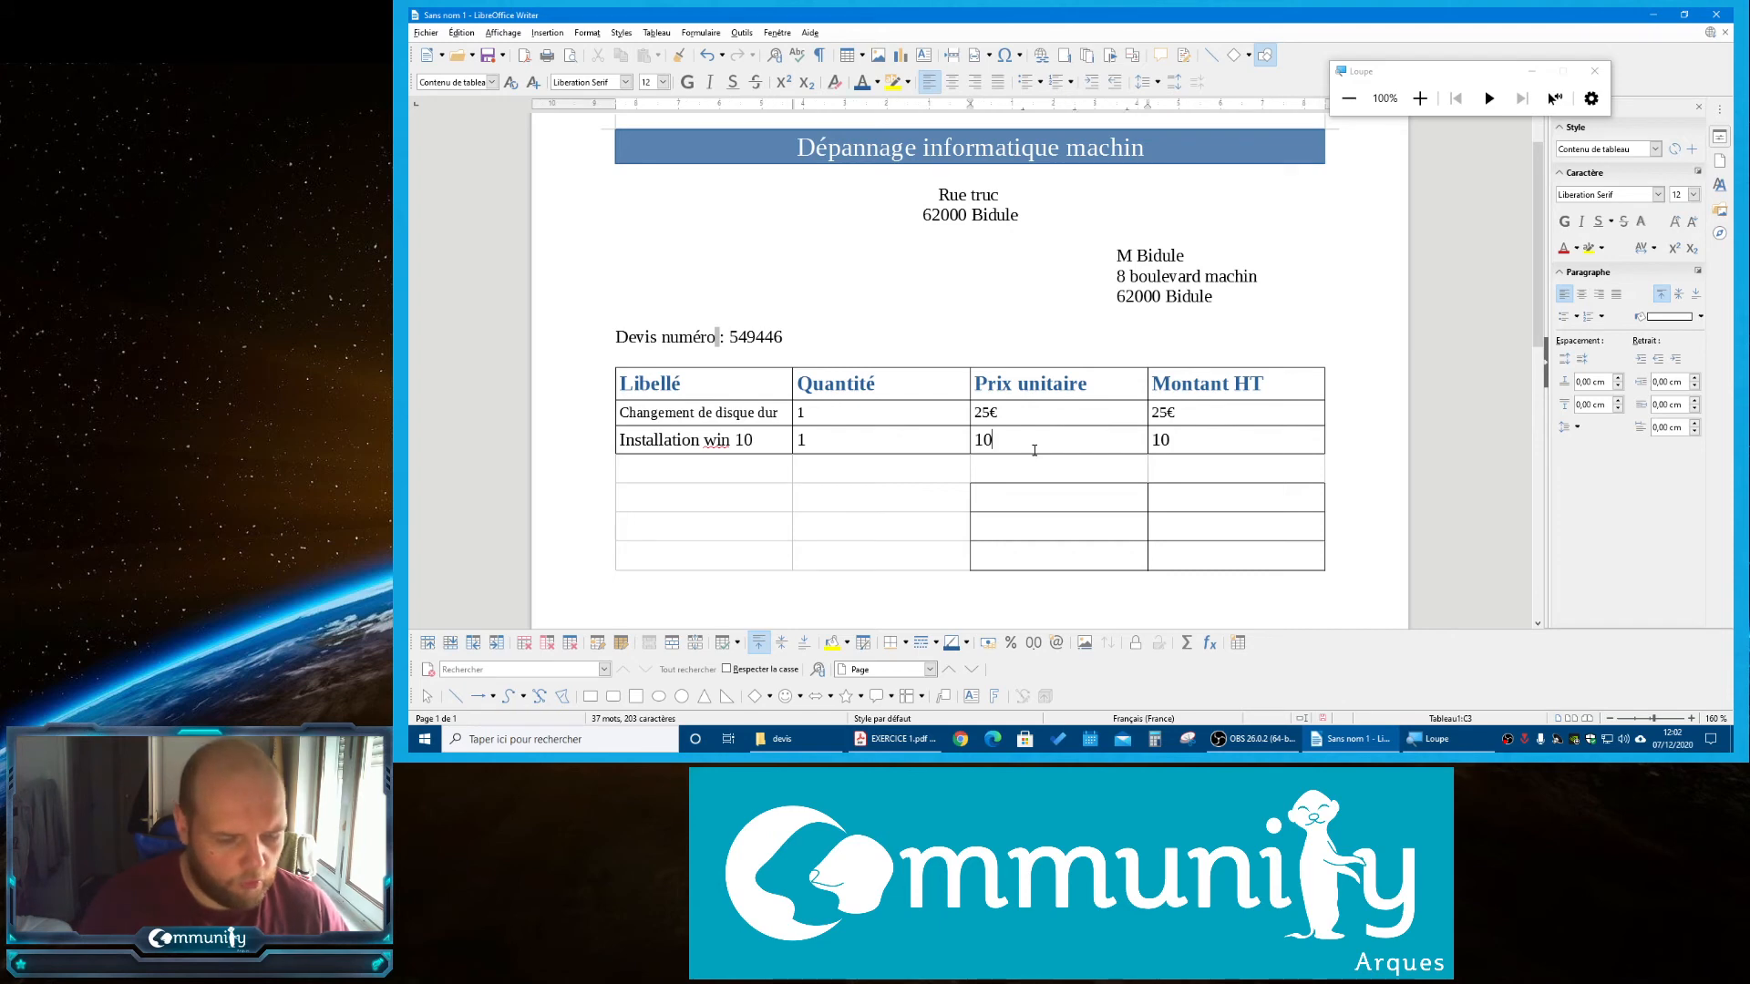
pyautogui.write('€')
pyautogui.click(1215, 448)
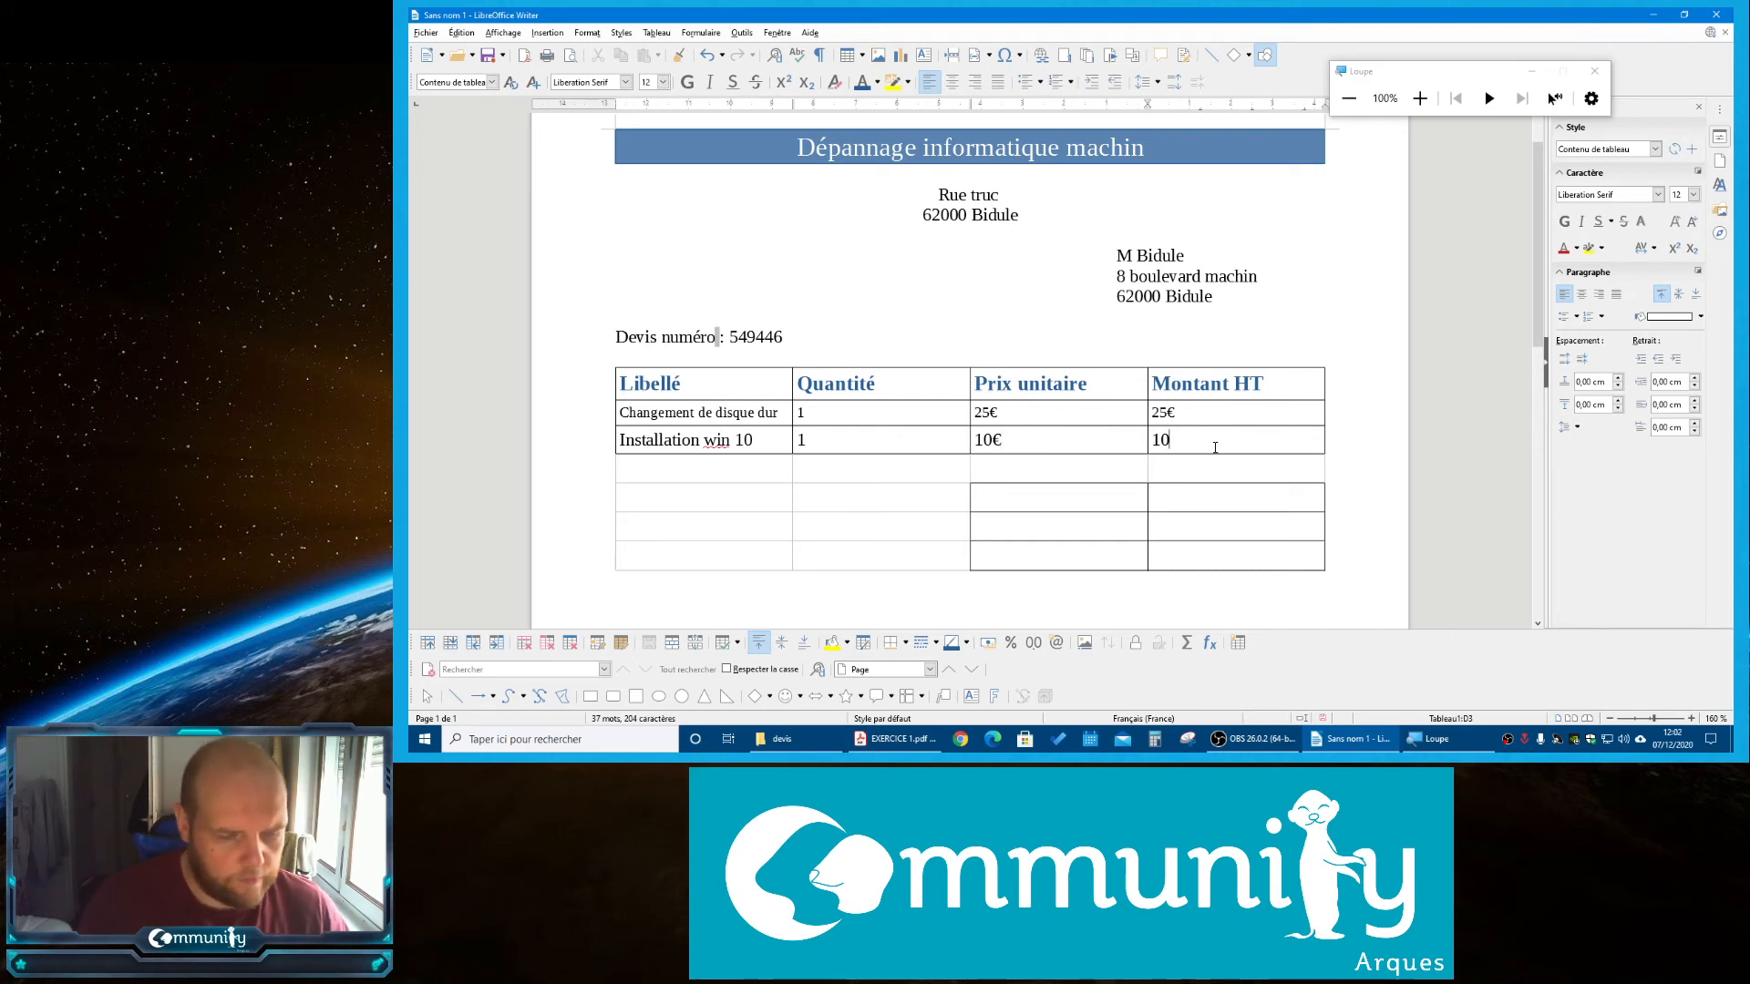
pyautogui.write('€')
# Consult the totals block in EXERCICE 1.pdf and enter the label "Total HT :" in the first totals row in Writer
pyautogui.click(898, 739)
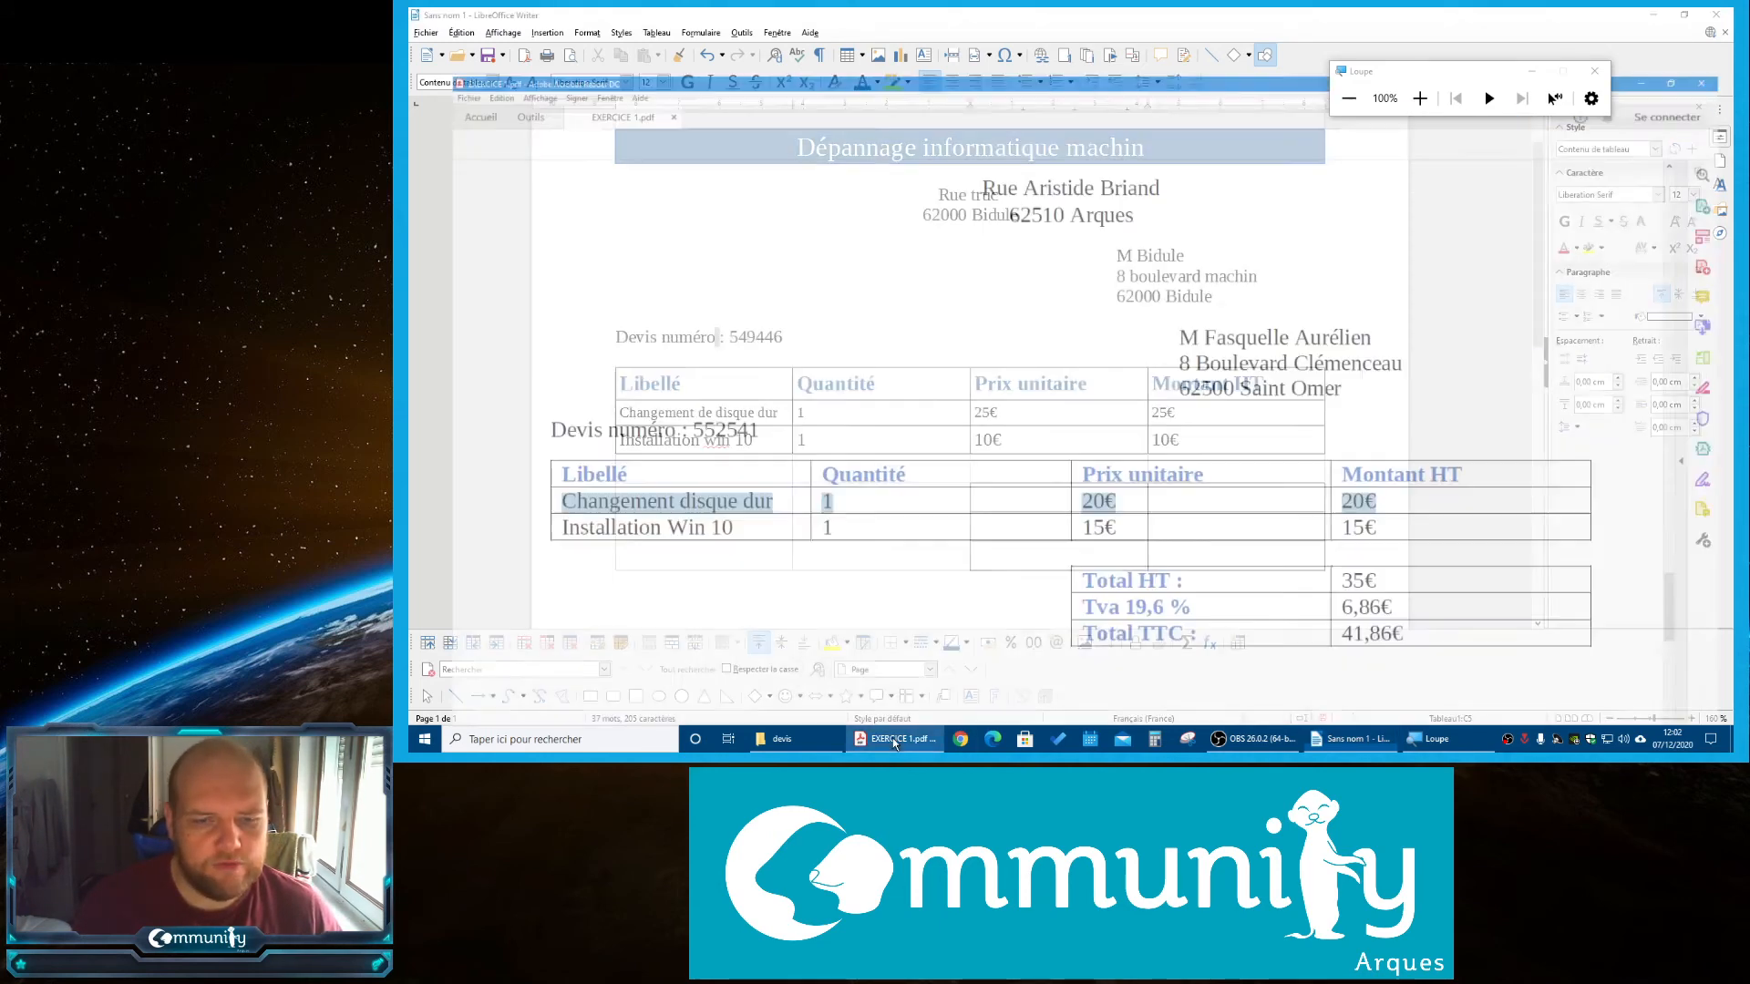
pyautogui.click(898, 739)
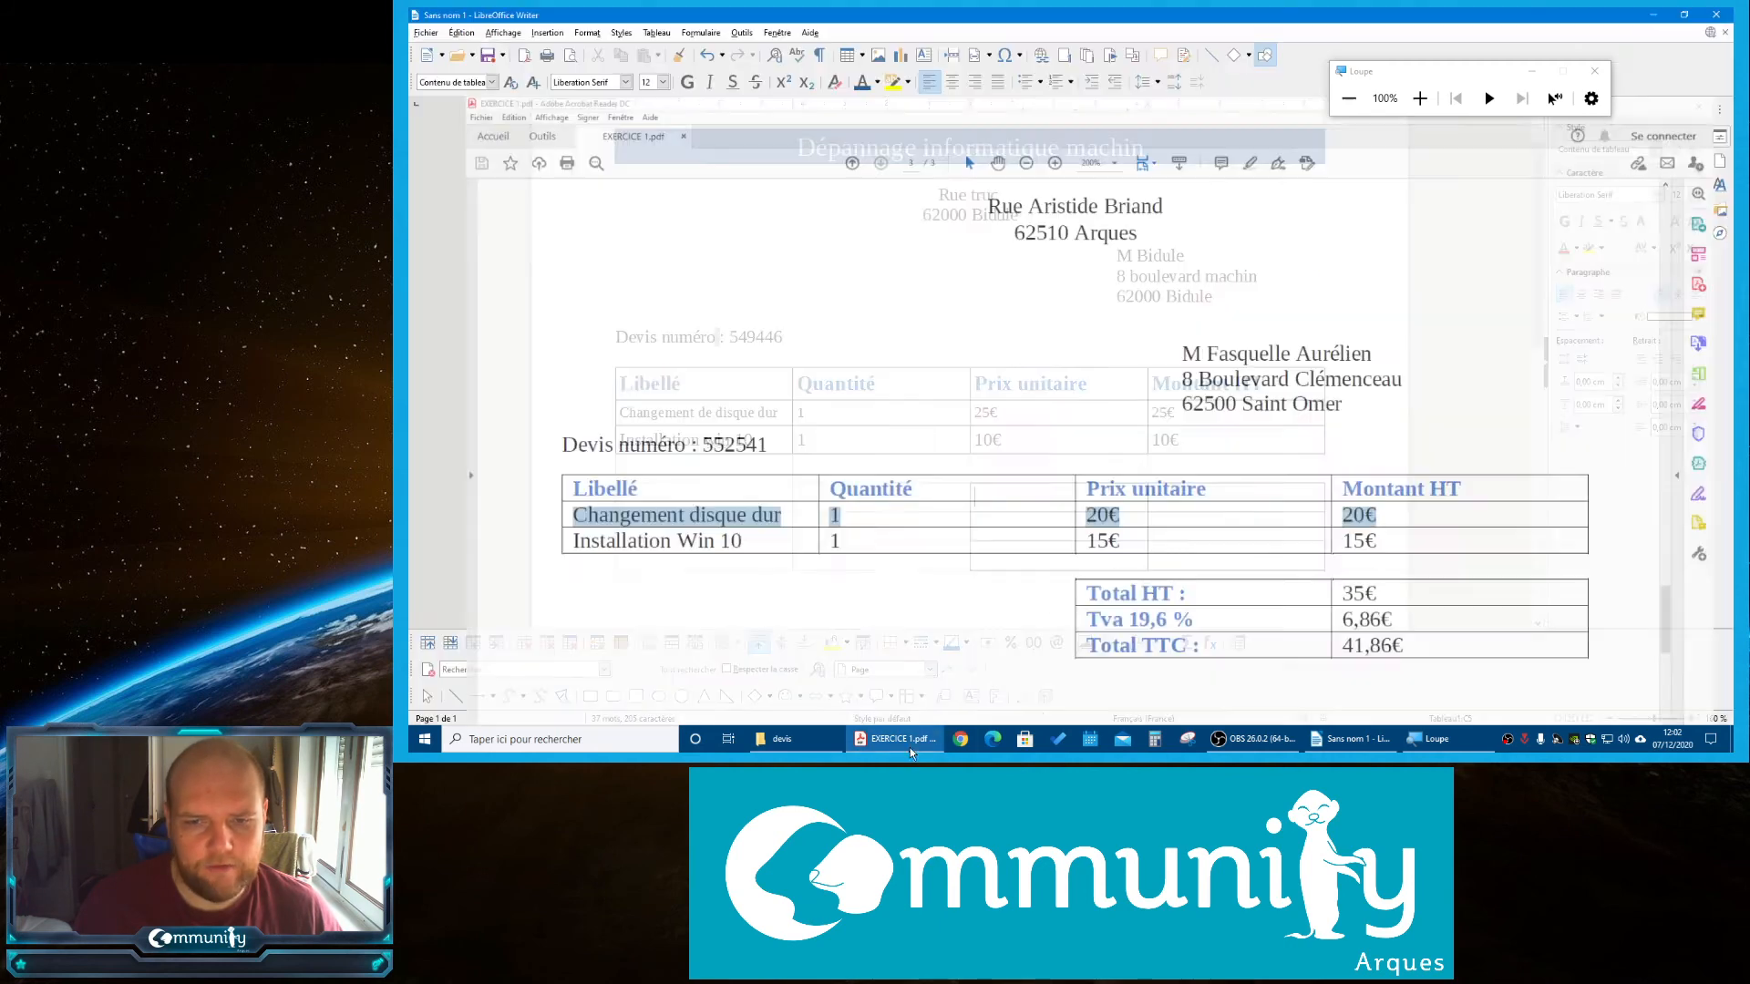
pyautogui.click(1040, 503)
pyautogui.write('Tota')
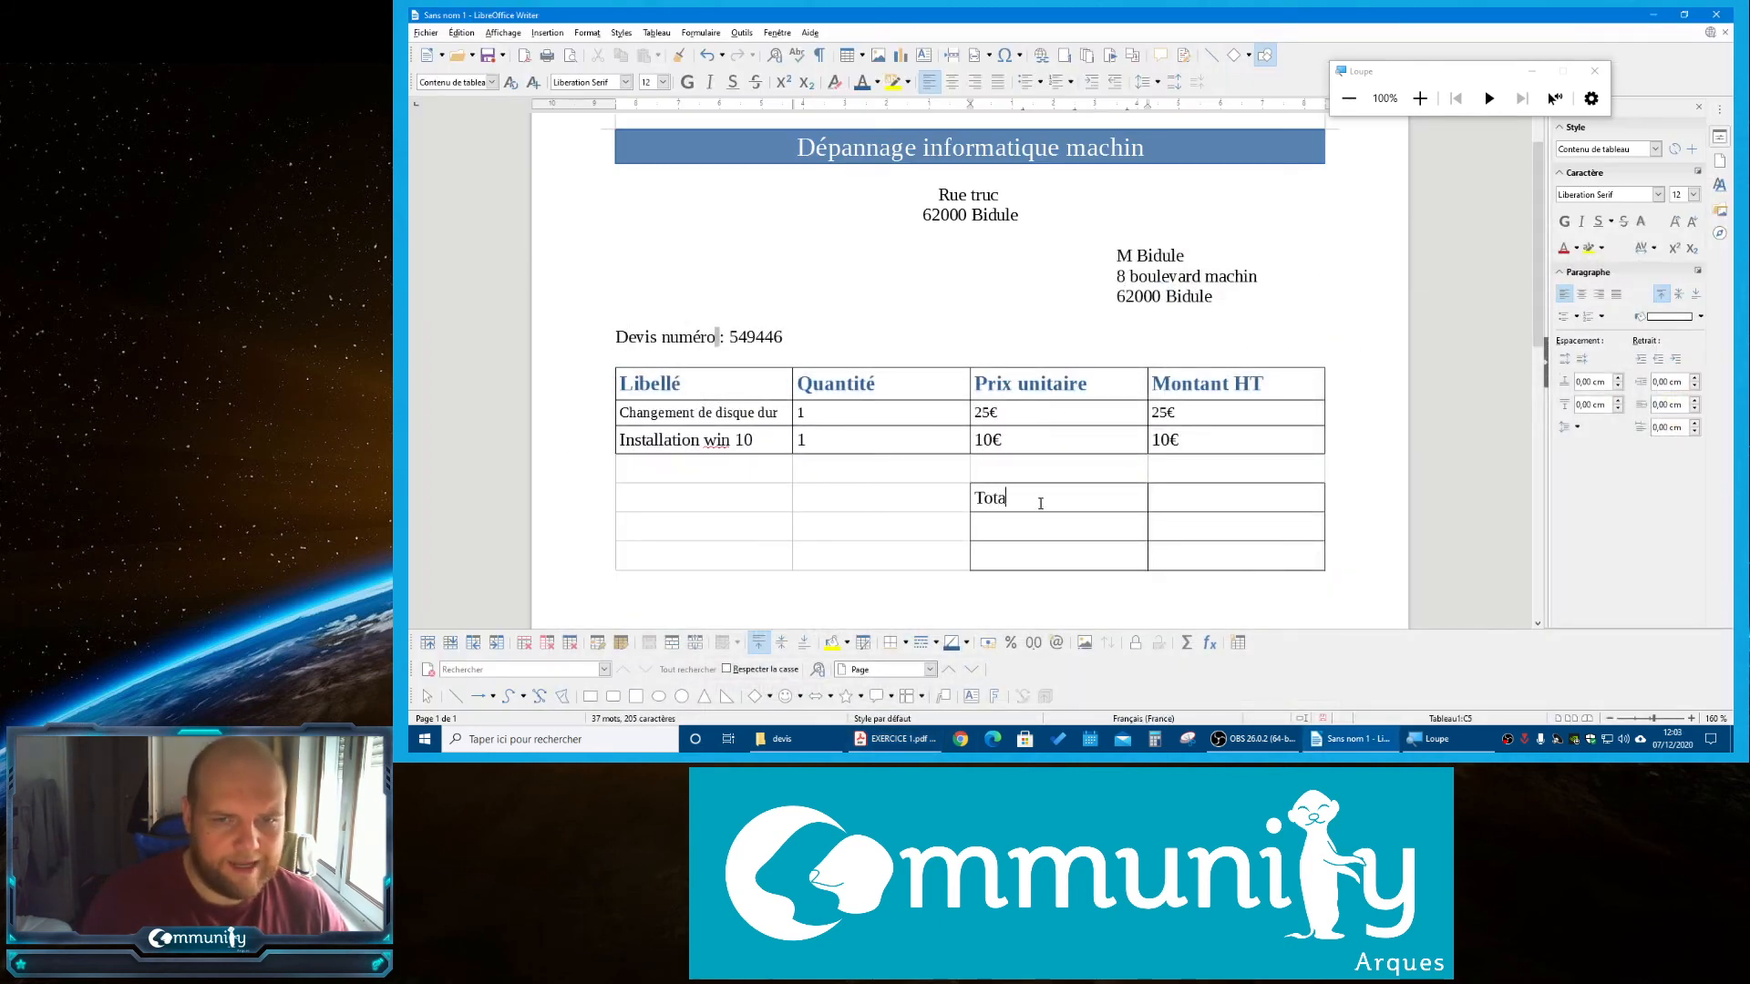
pyautogui.write('l HT :')
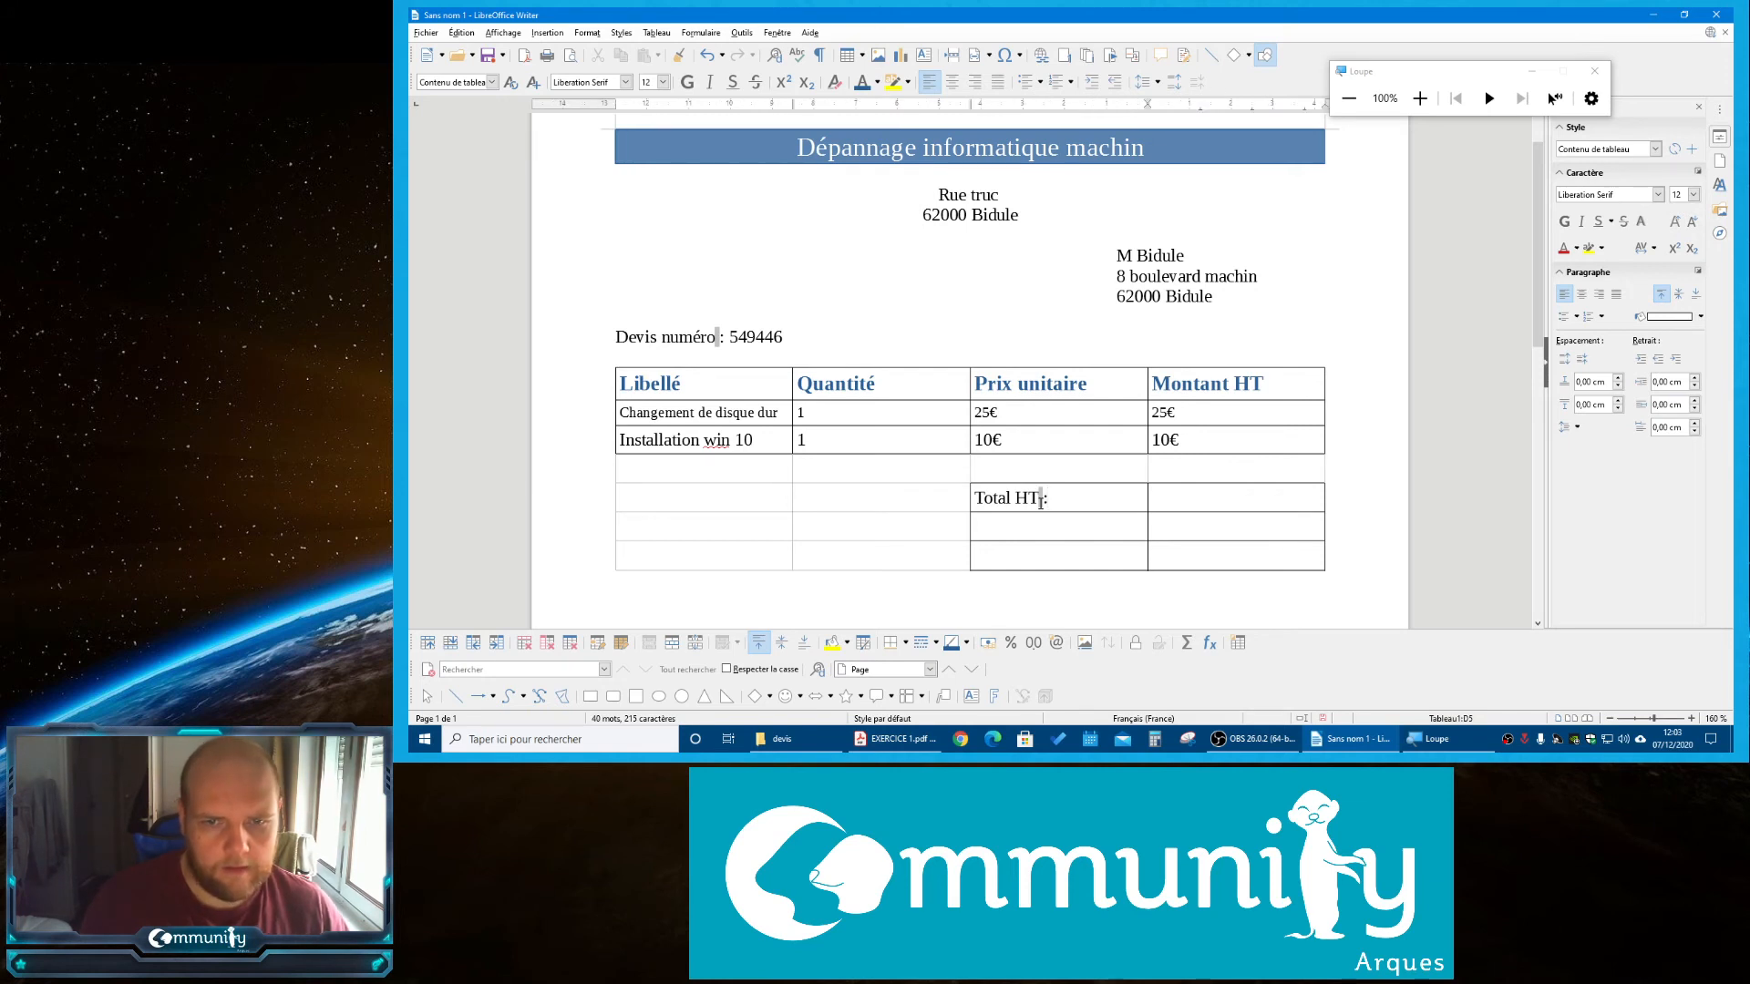
# Check the VAT line in EXERCICE 1.pdf and enter the label "Tva 20,6 :" below Total HT in Writer
pyautogui.click(1088, 502)
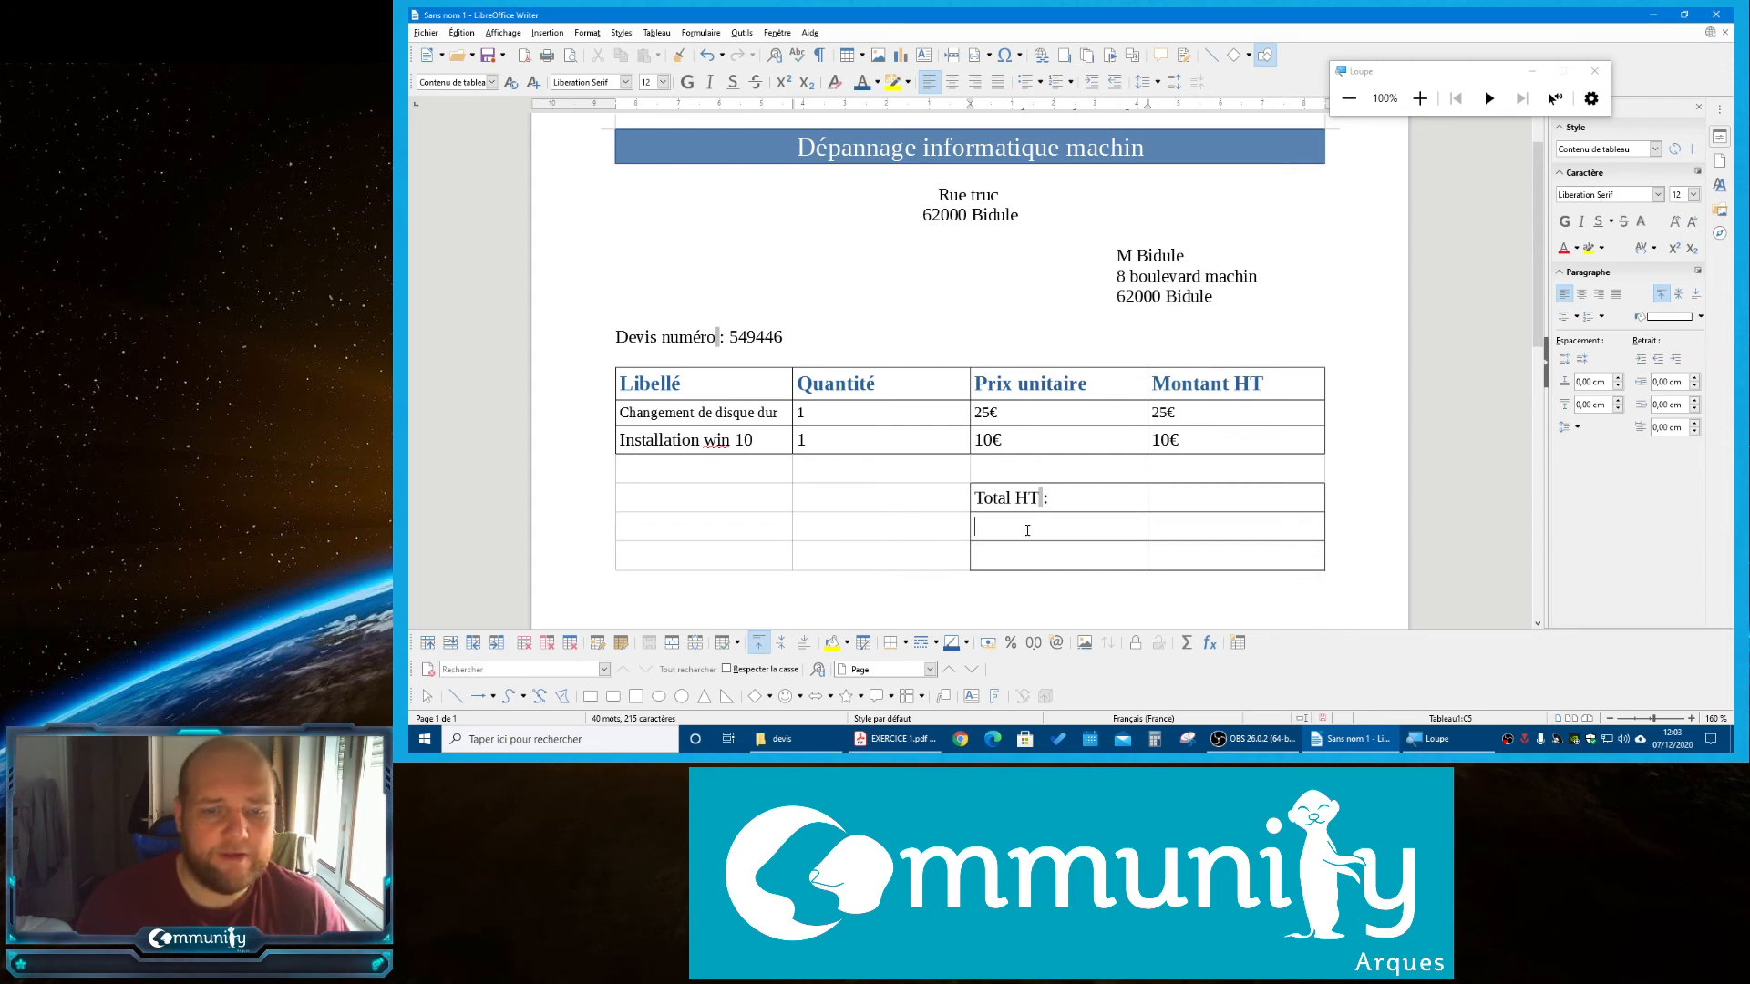
pyautogui.click(916, 750)
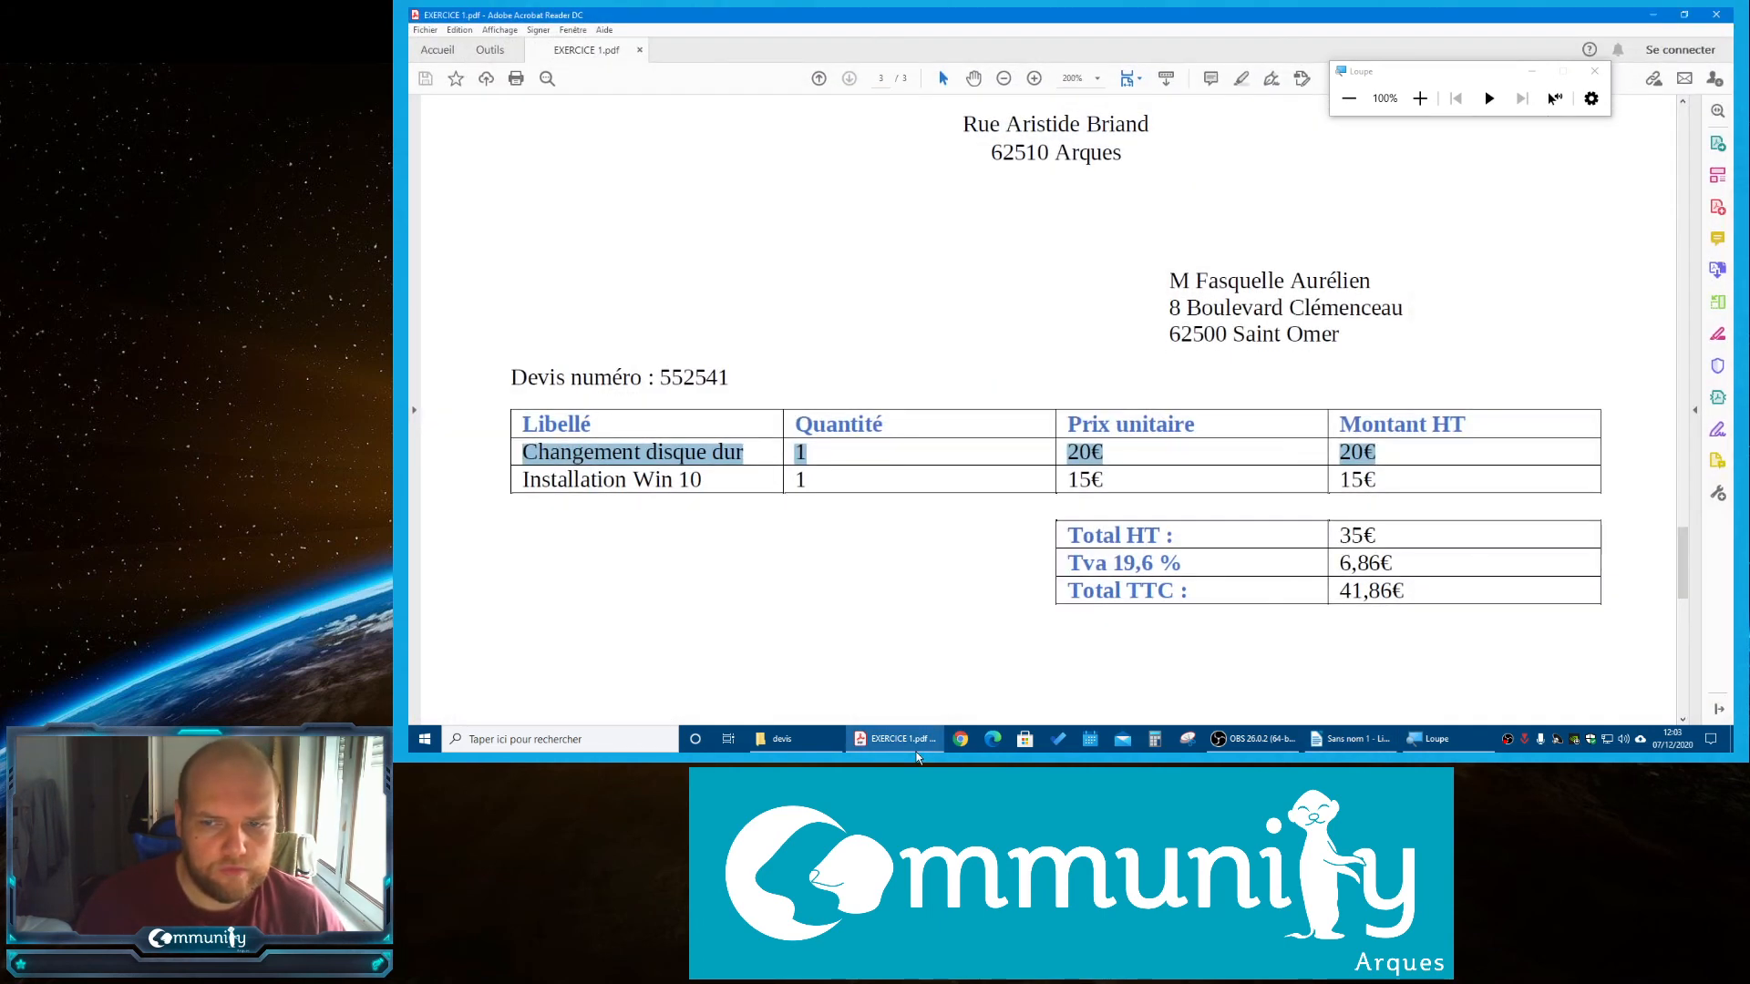
pyautogui.hotkey('alt', 'Tab')
pyautogui.write('Tva 20')
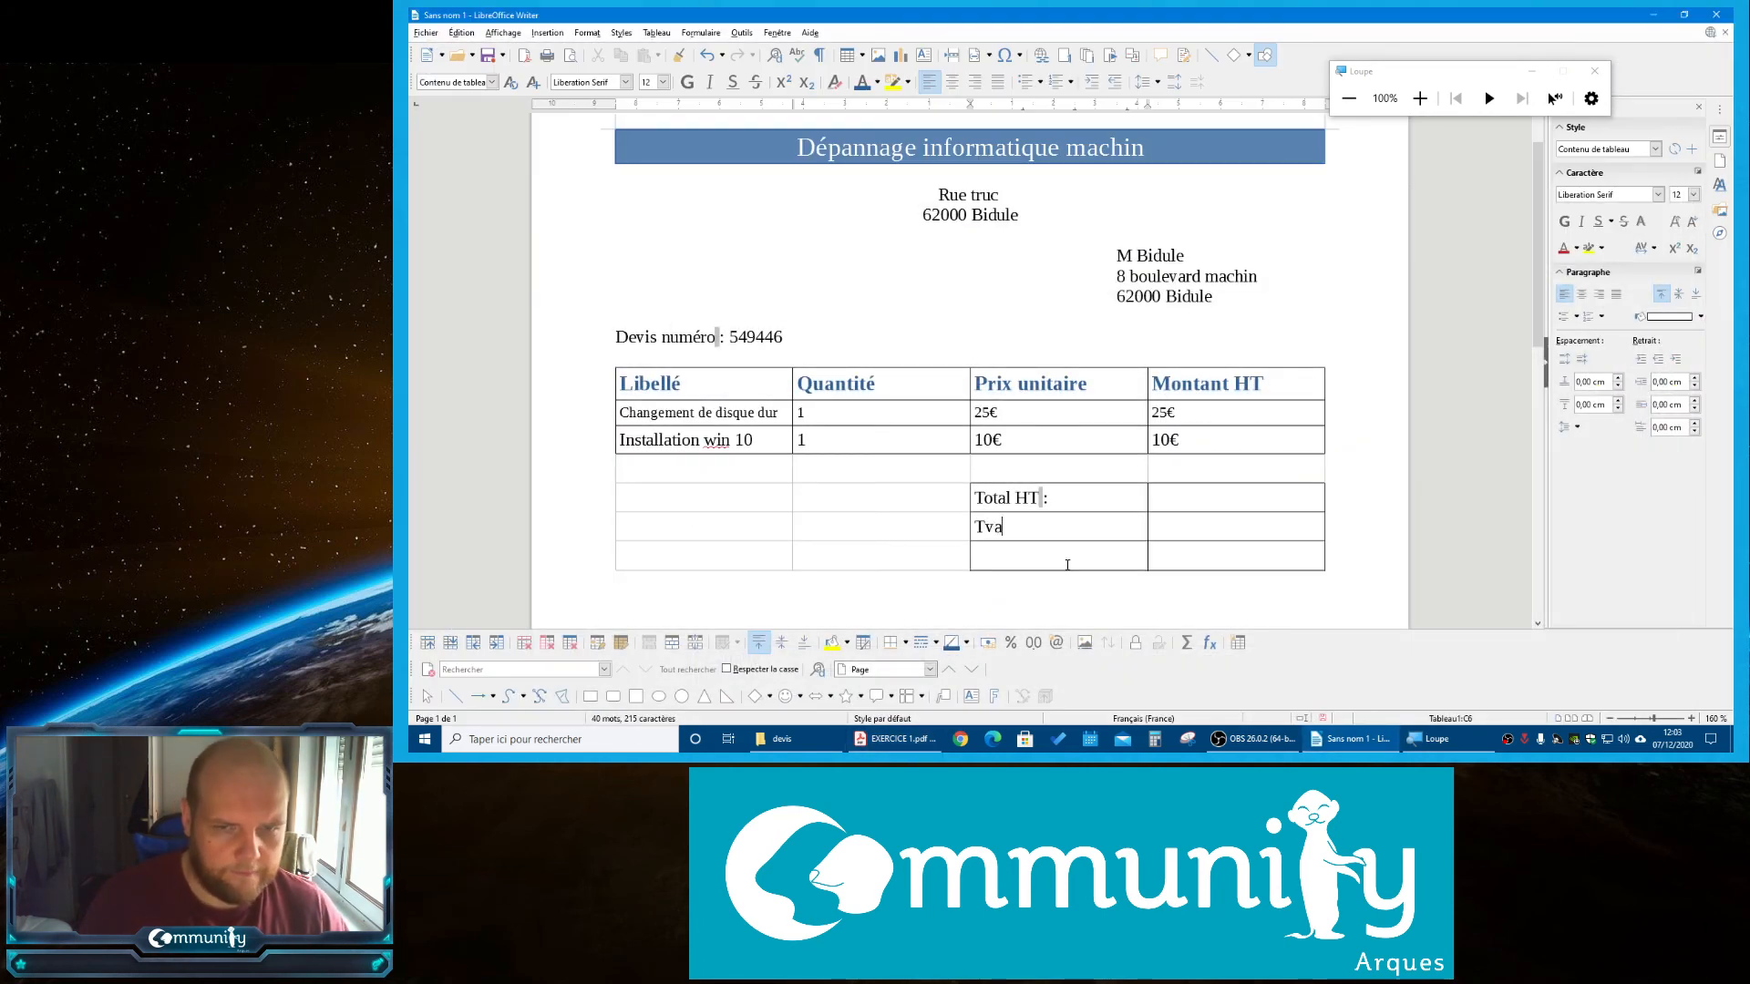
pyautogui.press('BackSpace')
pyautogui.press('BackSpace')
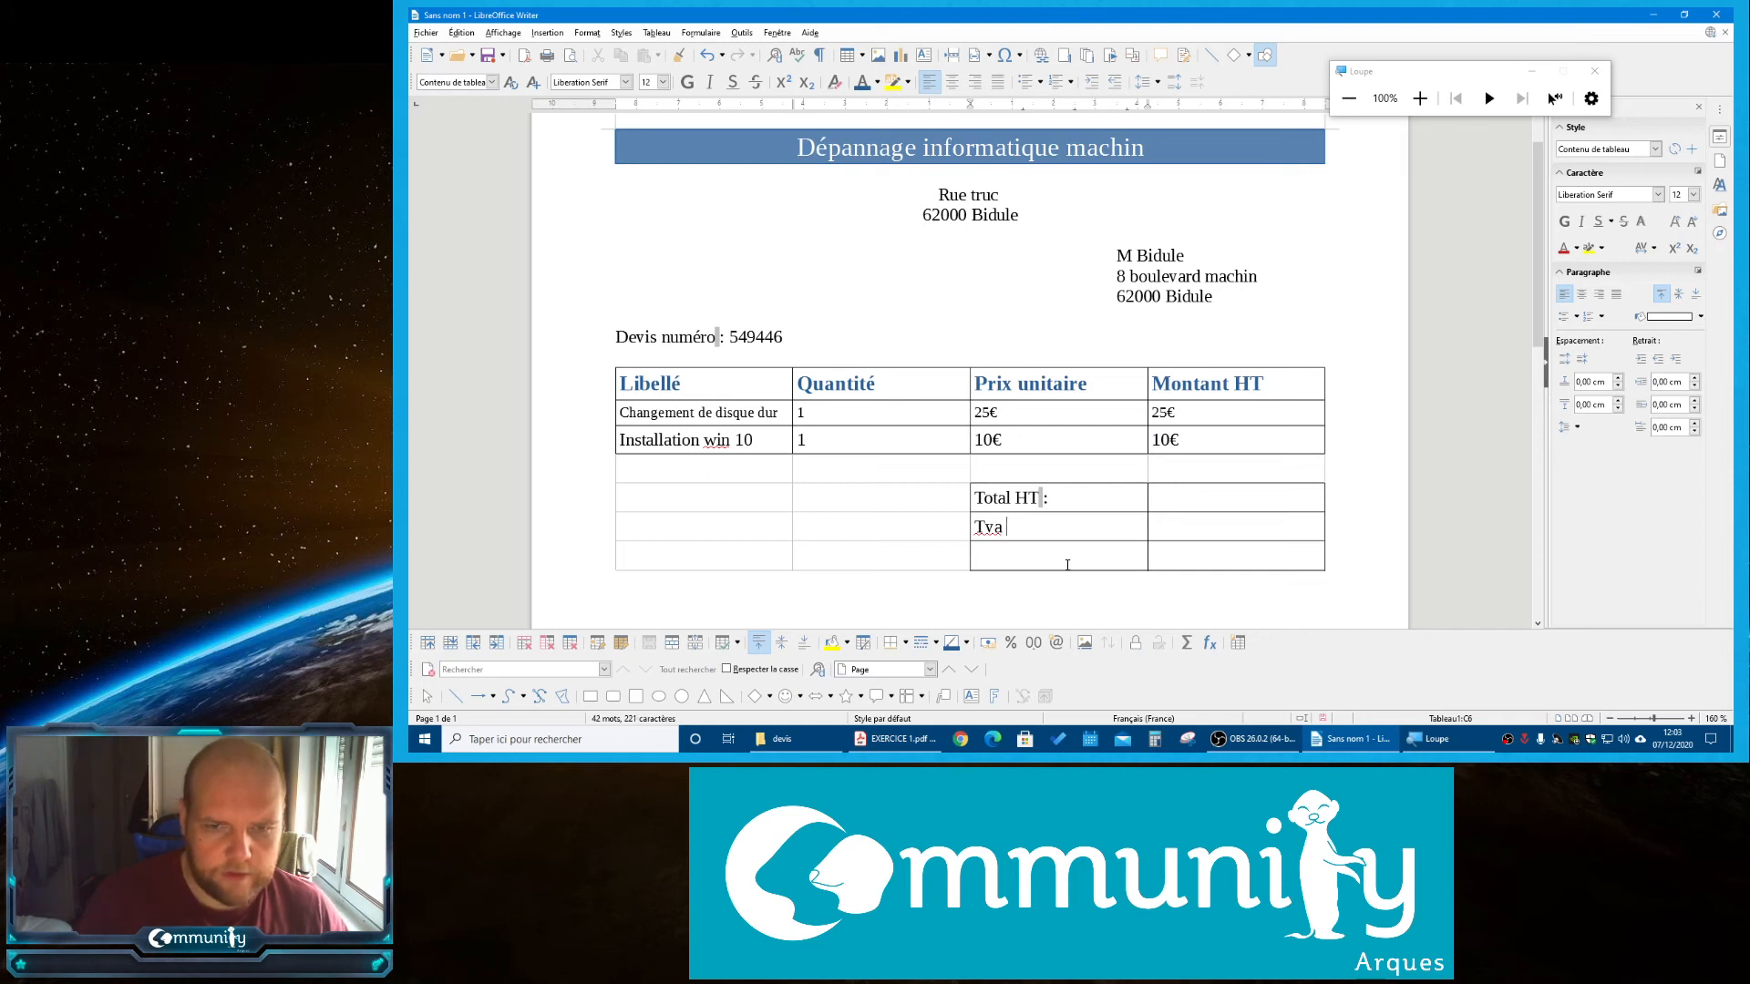
pyautogui.write('20')
pyautogui.press('BackSpace')
pyautogui.press('BackSpace')
pyautogui.press('BackSpace')
pyautogui.press('BackSpace')
pyautogui.press('BackSpace')
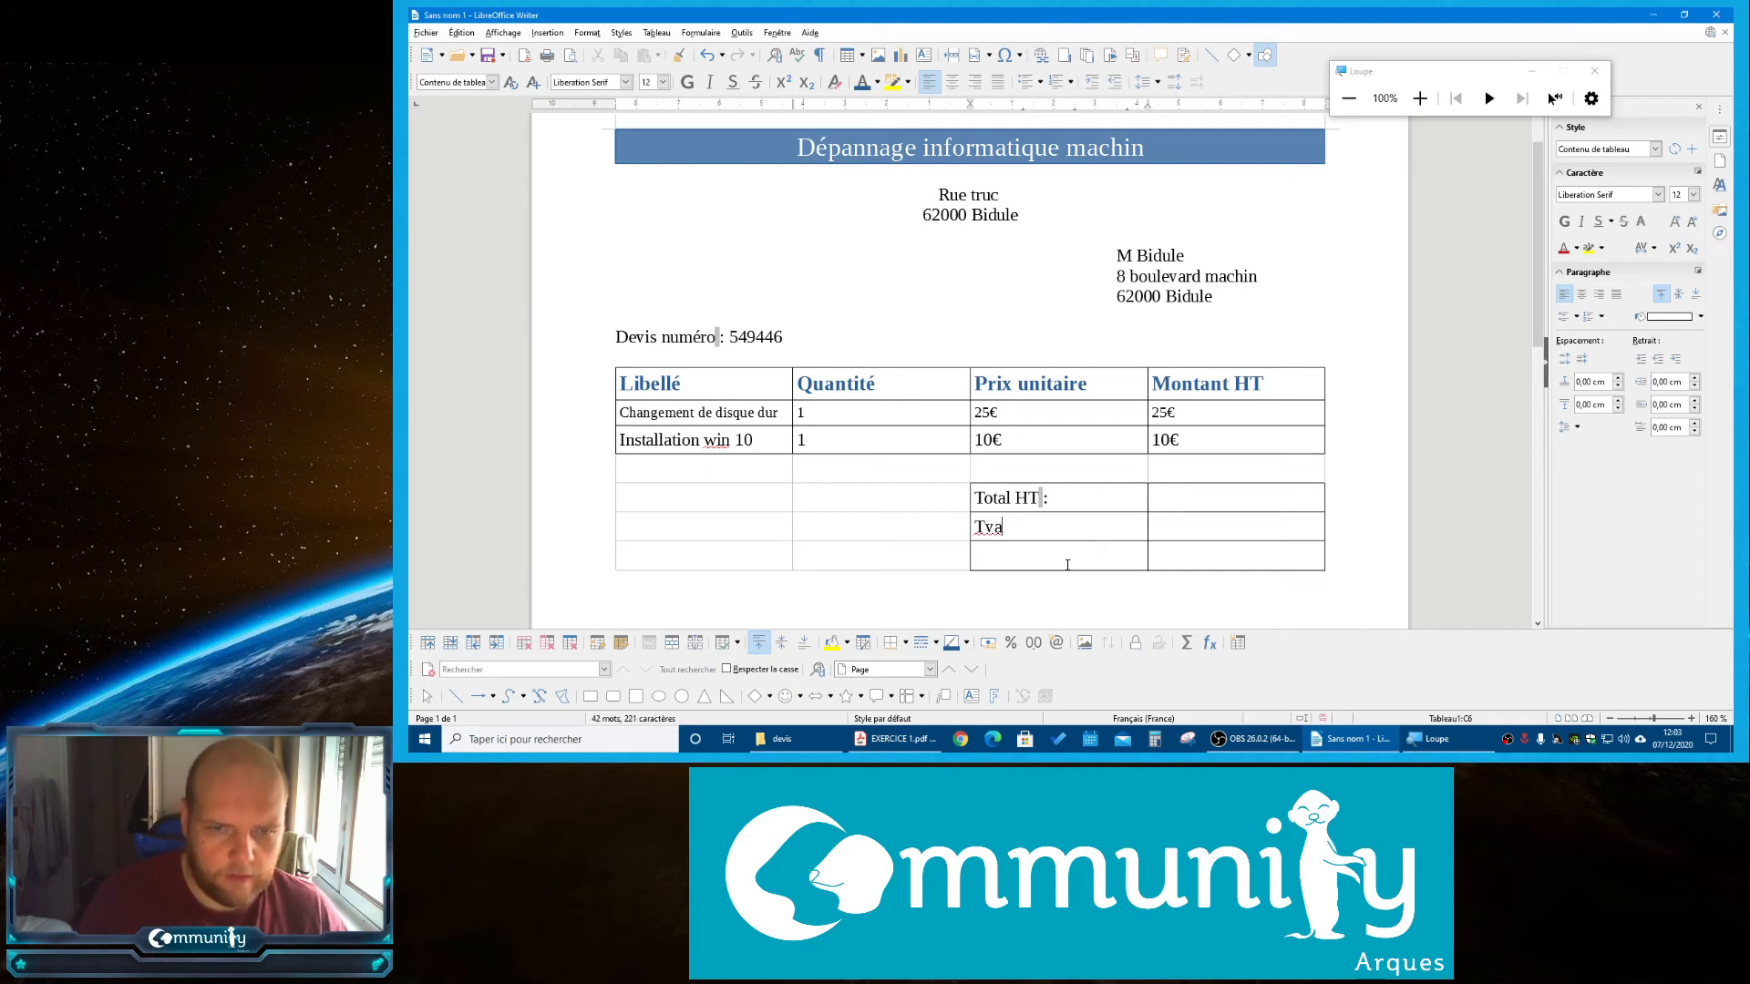
pyautogui.write('va 20,6')
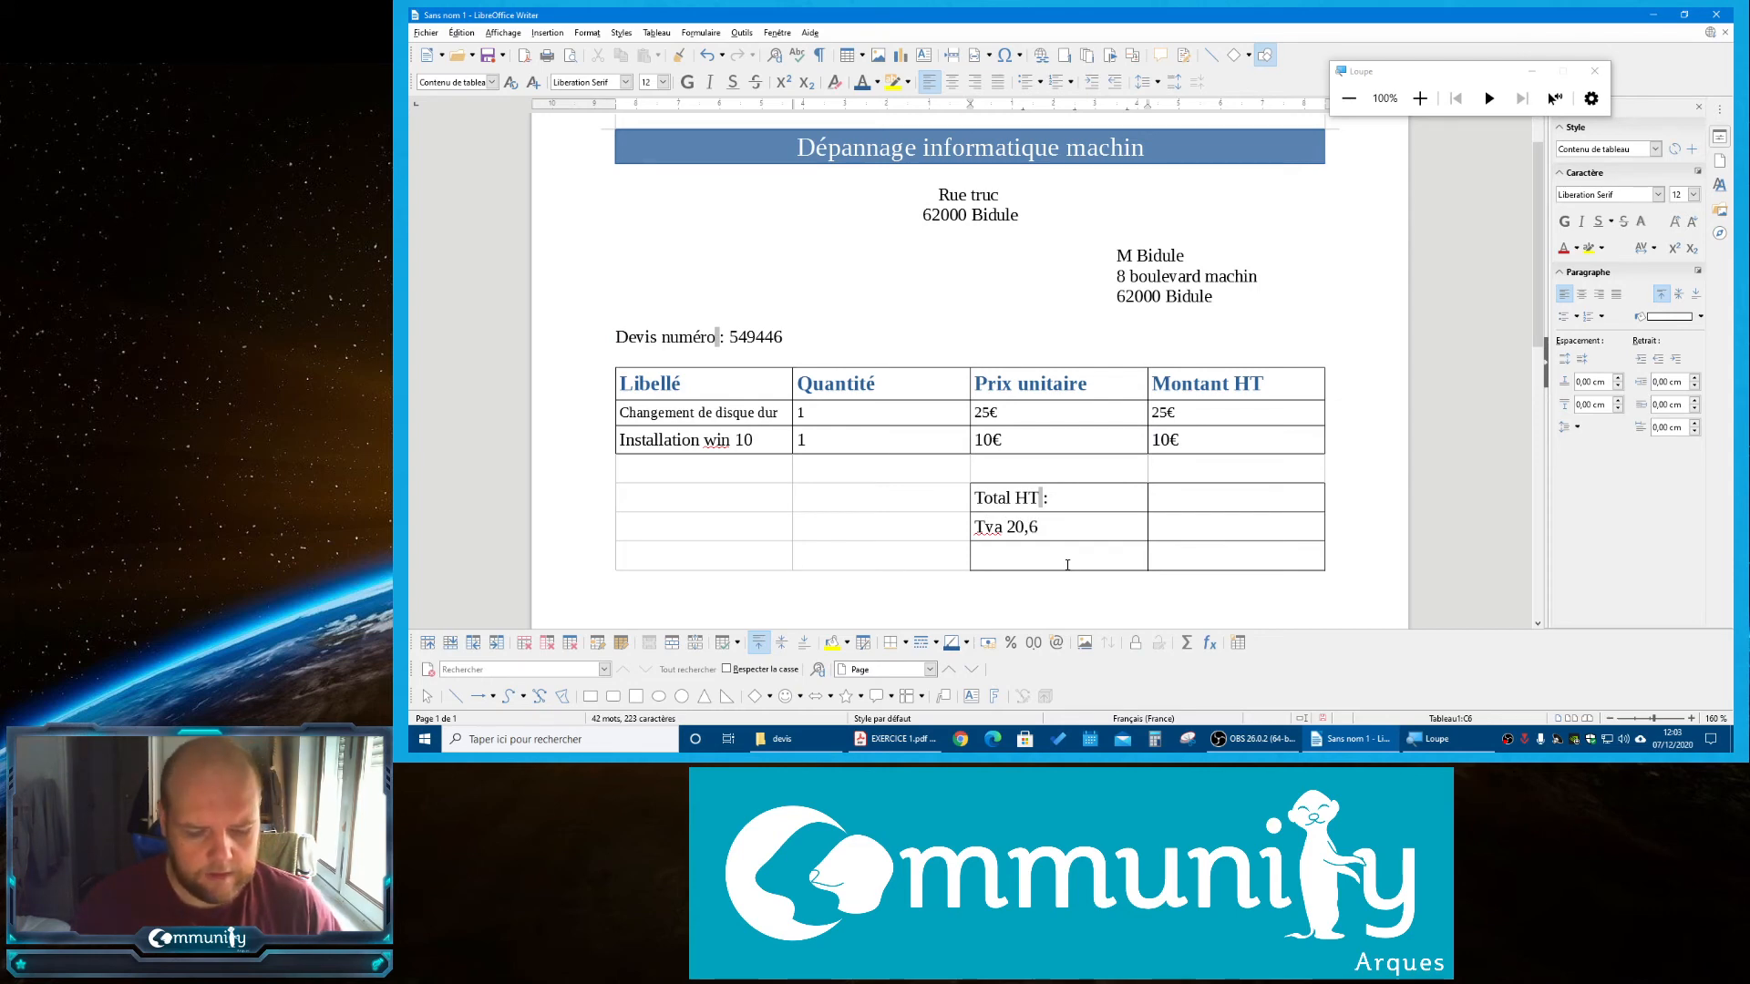
pyautogui.write(' :')
# Check the last totals line in EXERCICE 1.pdf and enter the label "Total TTC :" in the table's last row in Writer
pyautogui.click(881, 740)
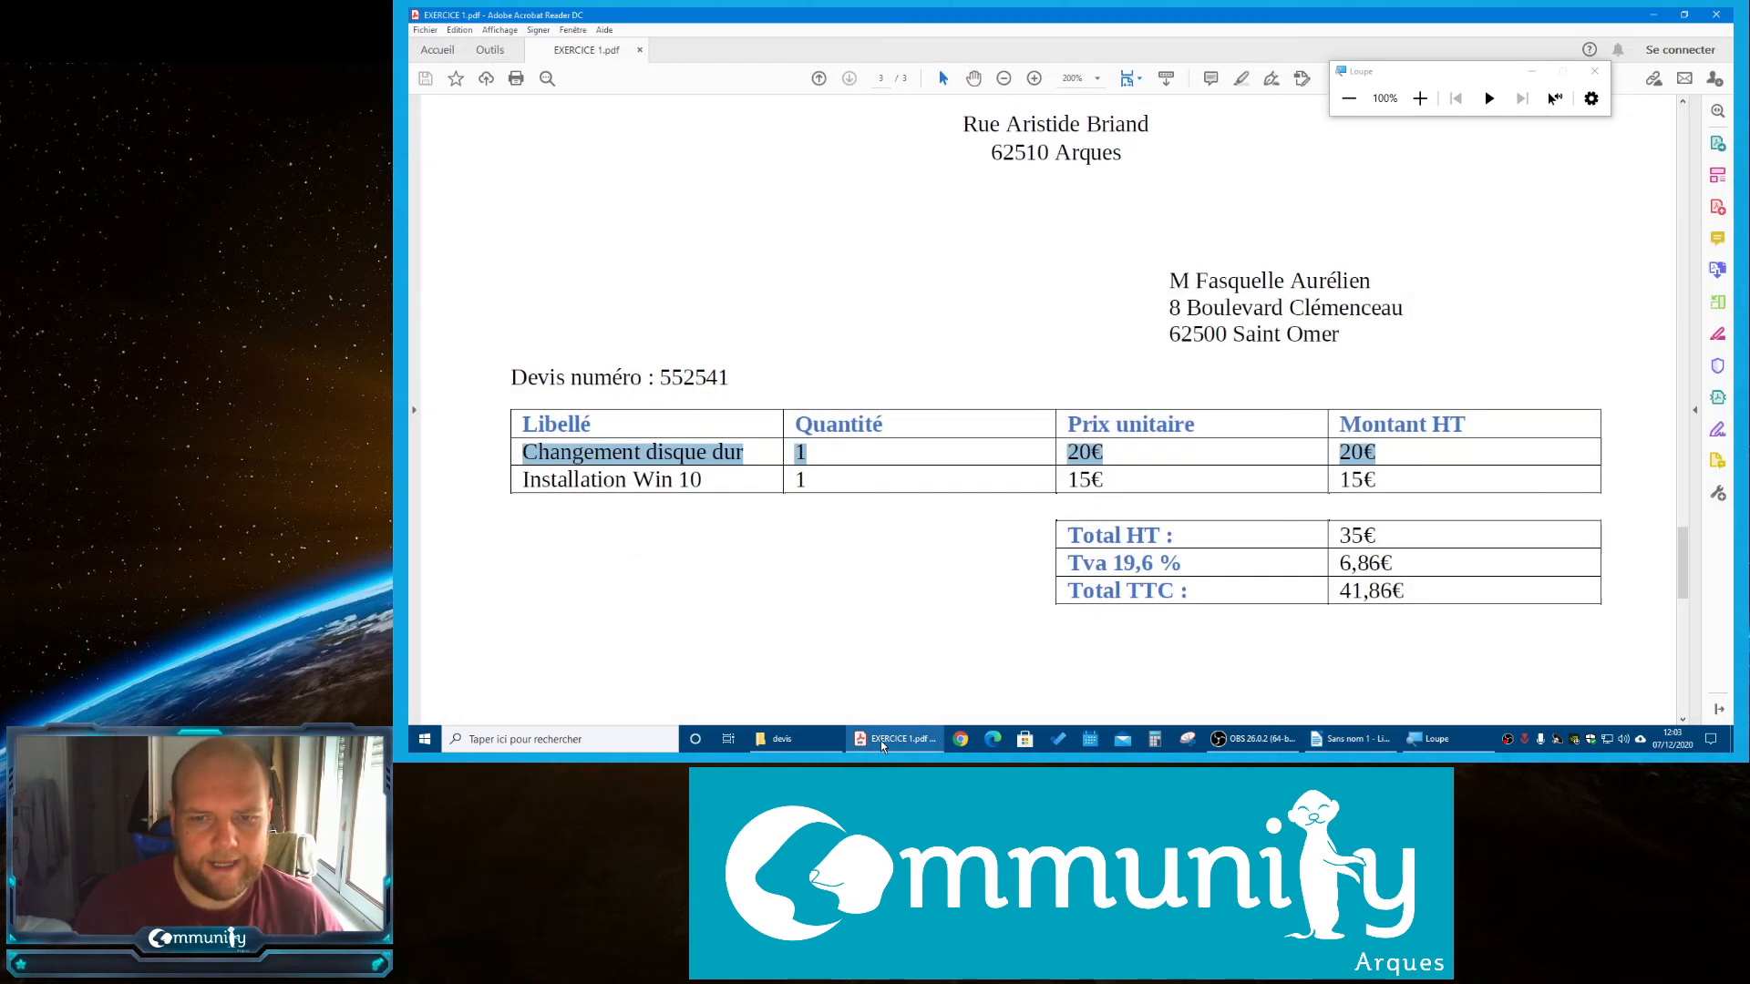
pyautogui.click(880, 741)
pyautogui.write('T')
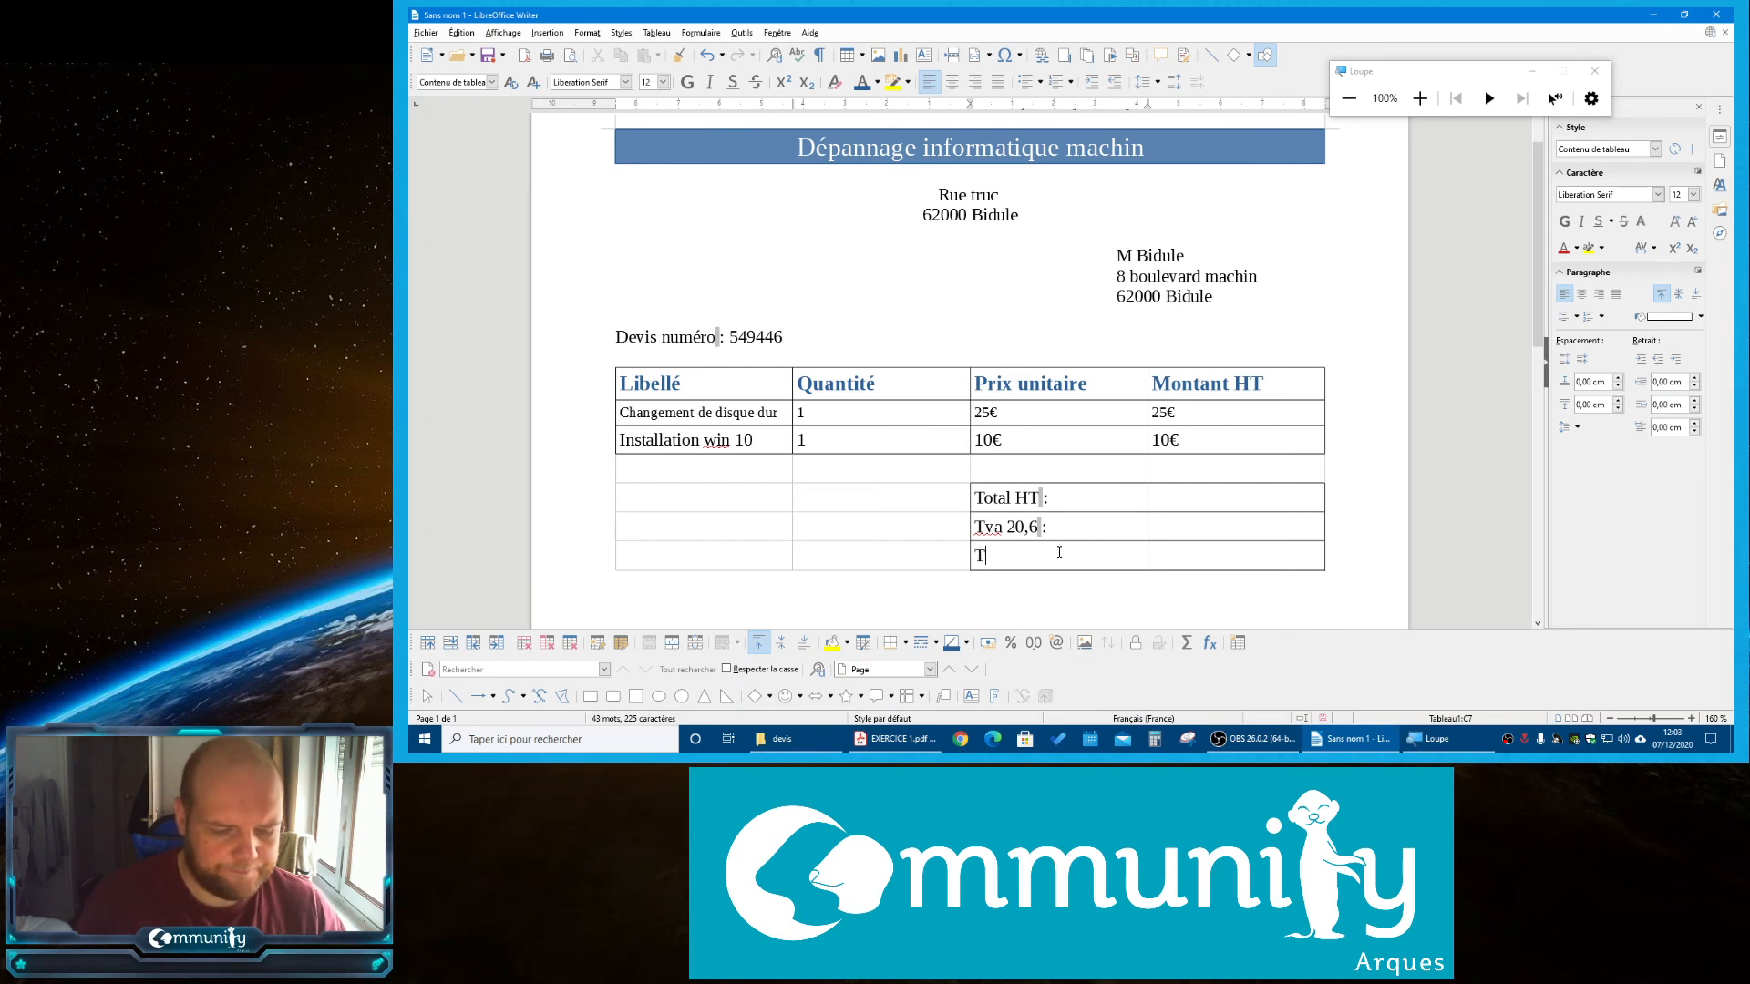
pyautogui.write('otal TTC')
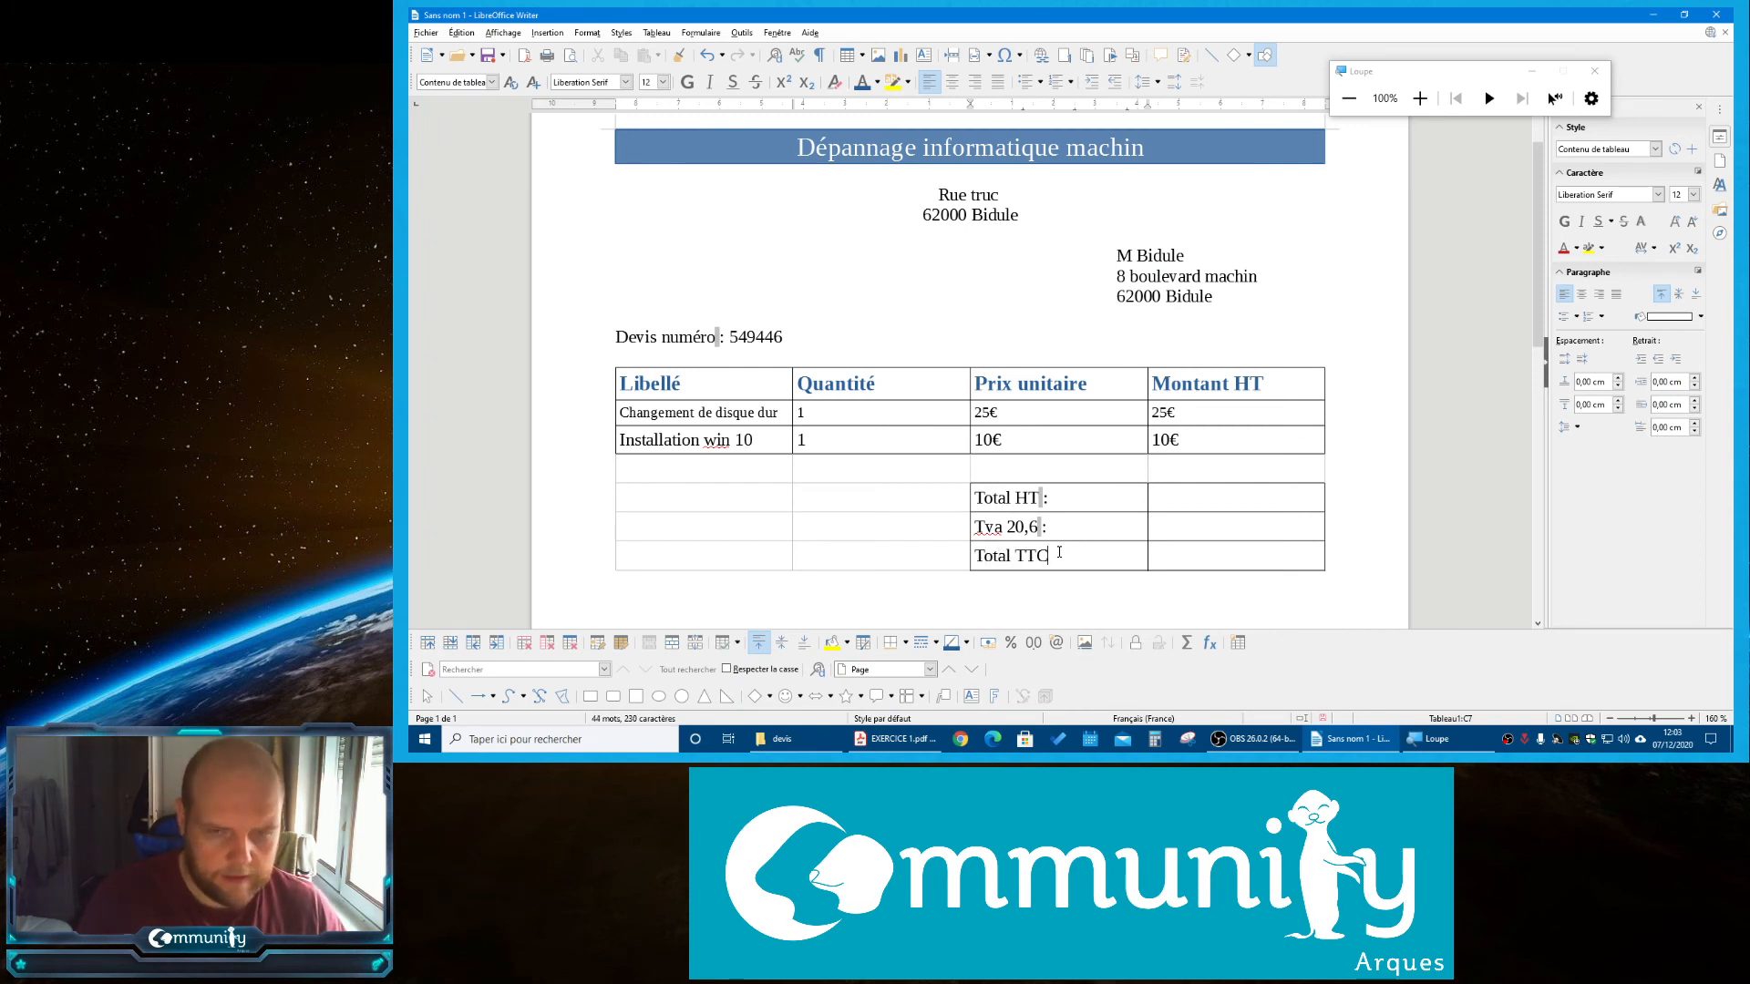
pyautogui.write(' :')
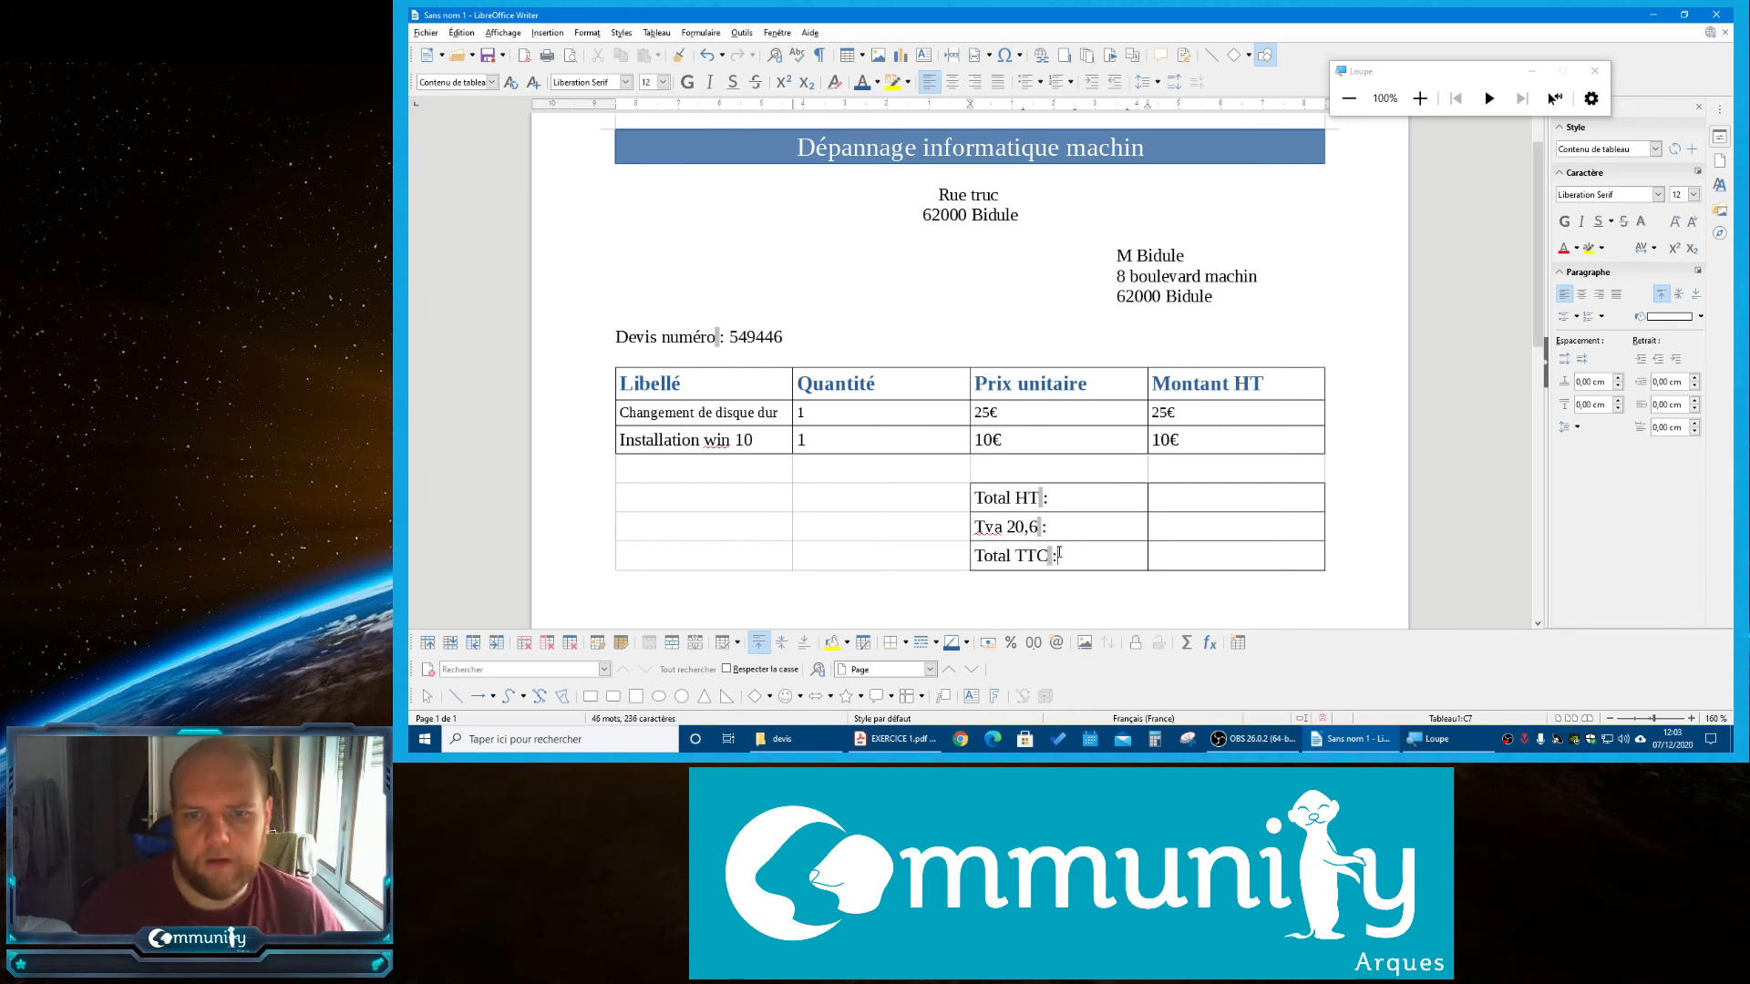
# Format the three totals labels as bold, blue text
pyautogui.click(1185, 499)
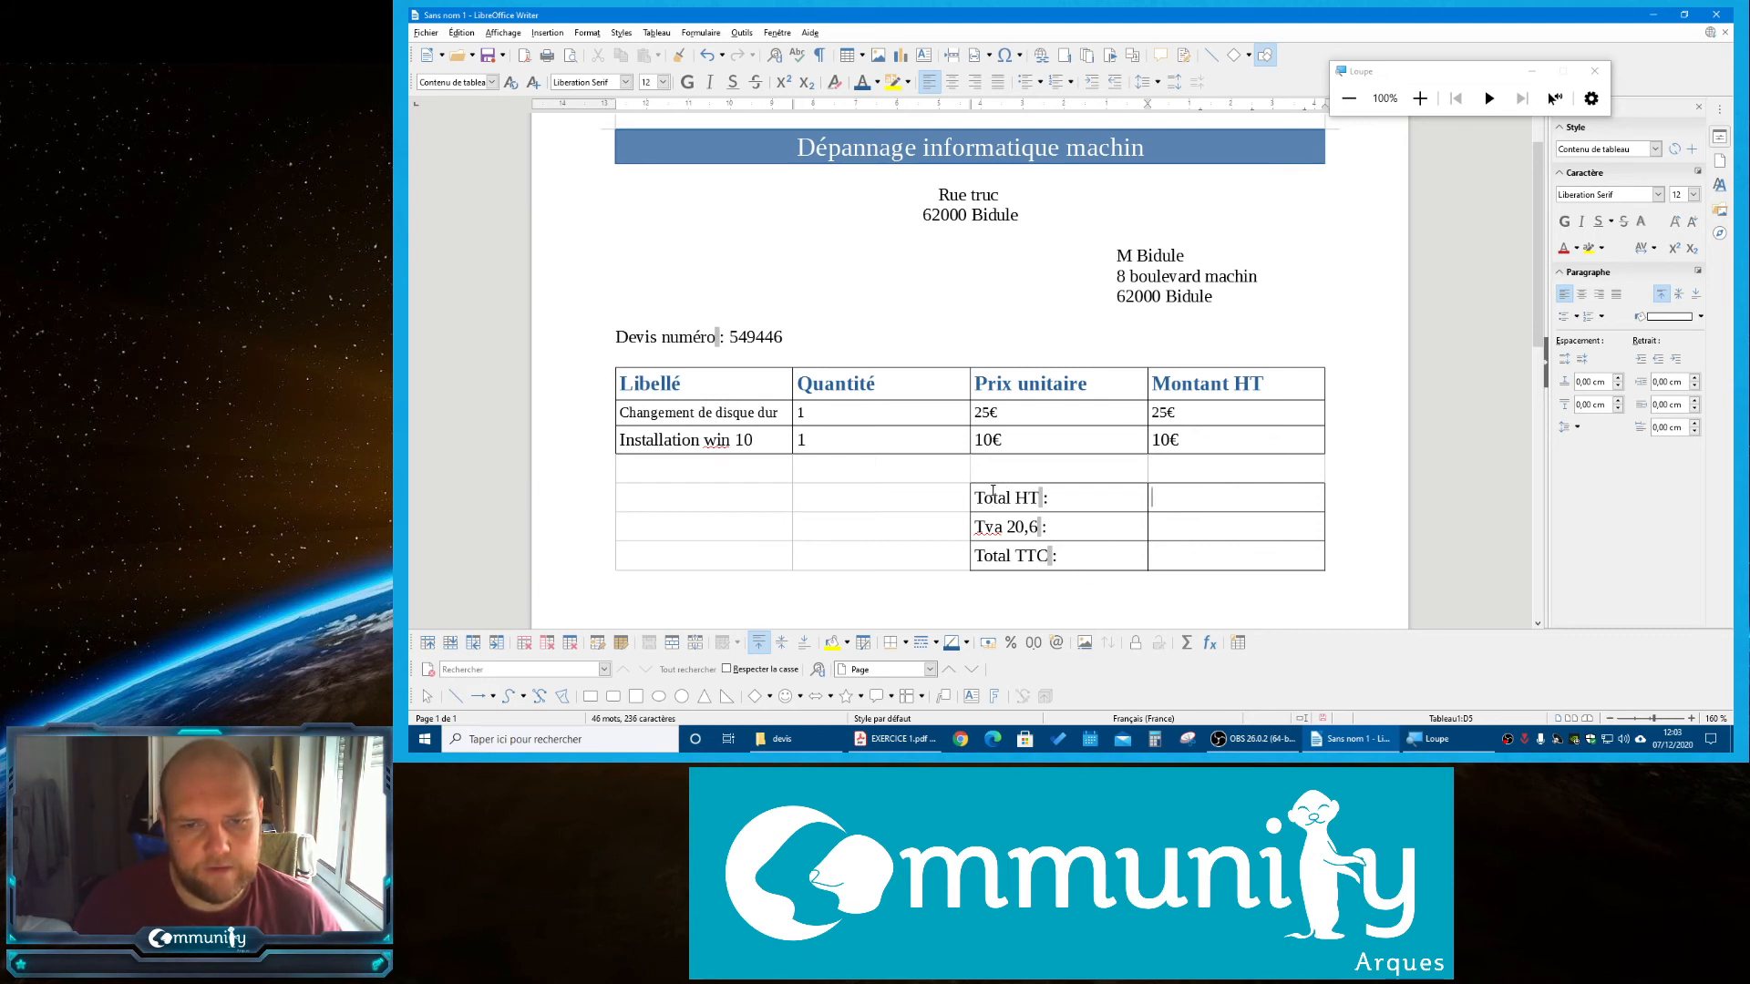
pyautogui.moveTo(993, 493); pyautogui.dragTo(1026, 553)
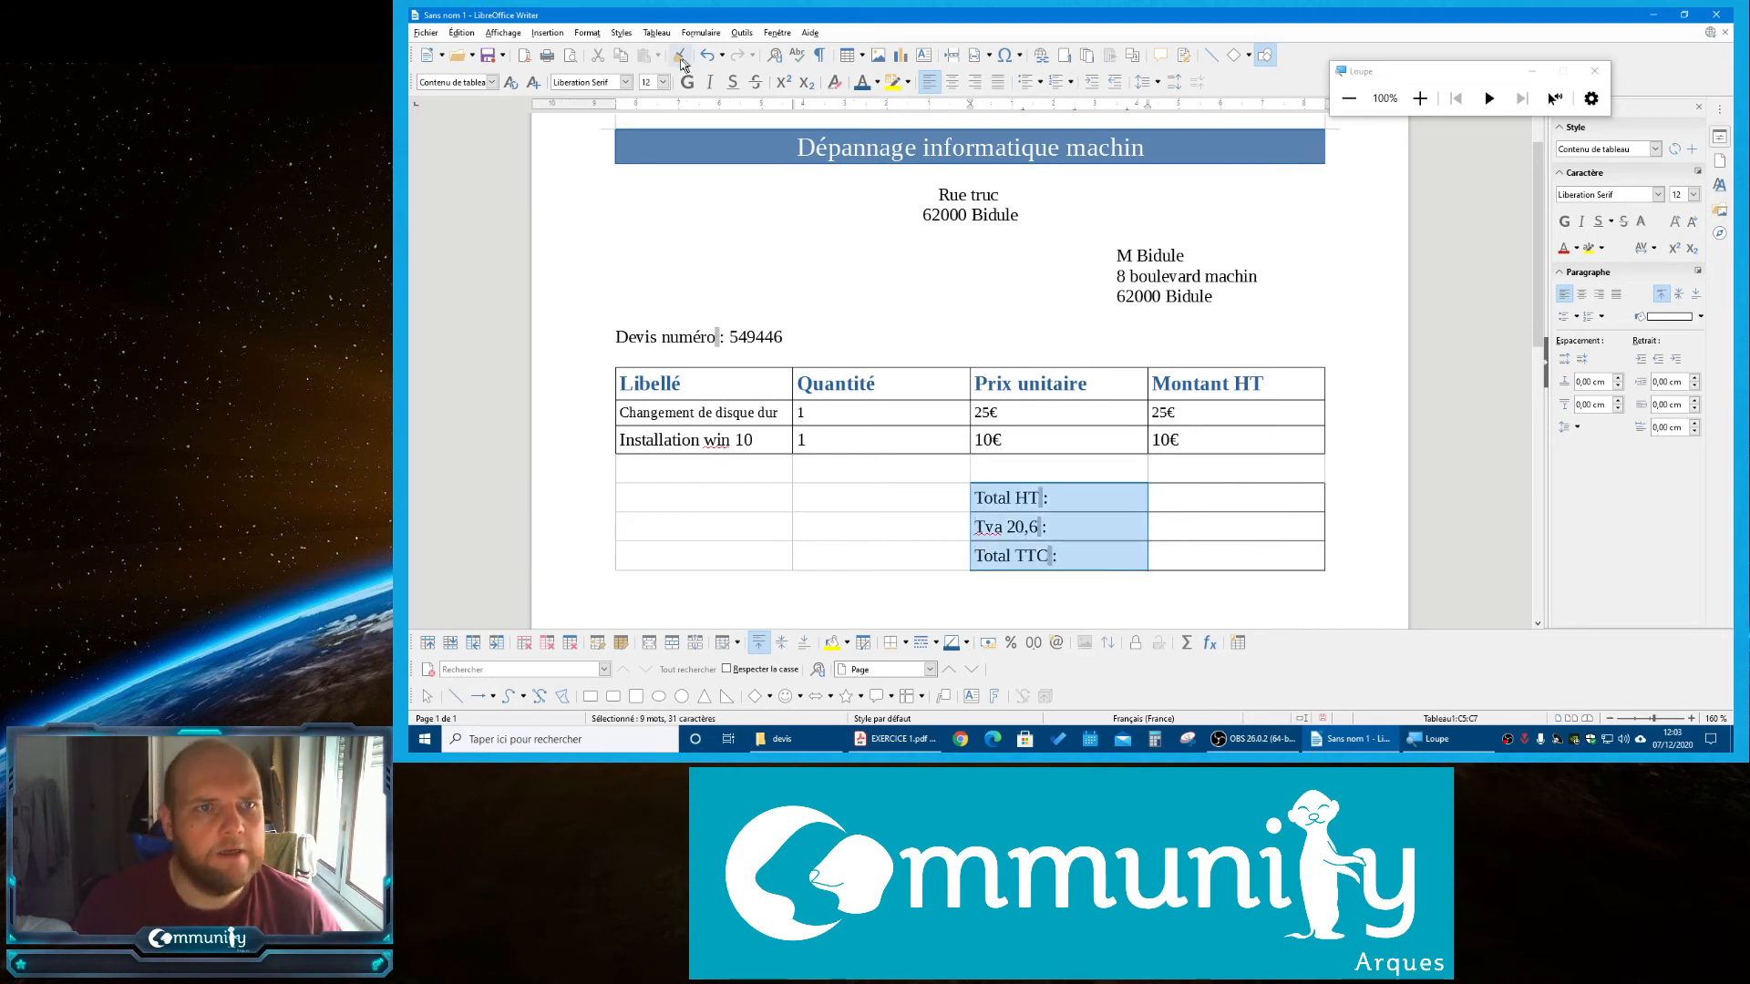
pyautogui.click(685, 83)
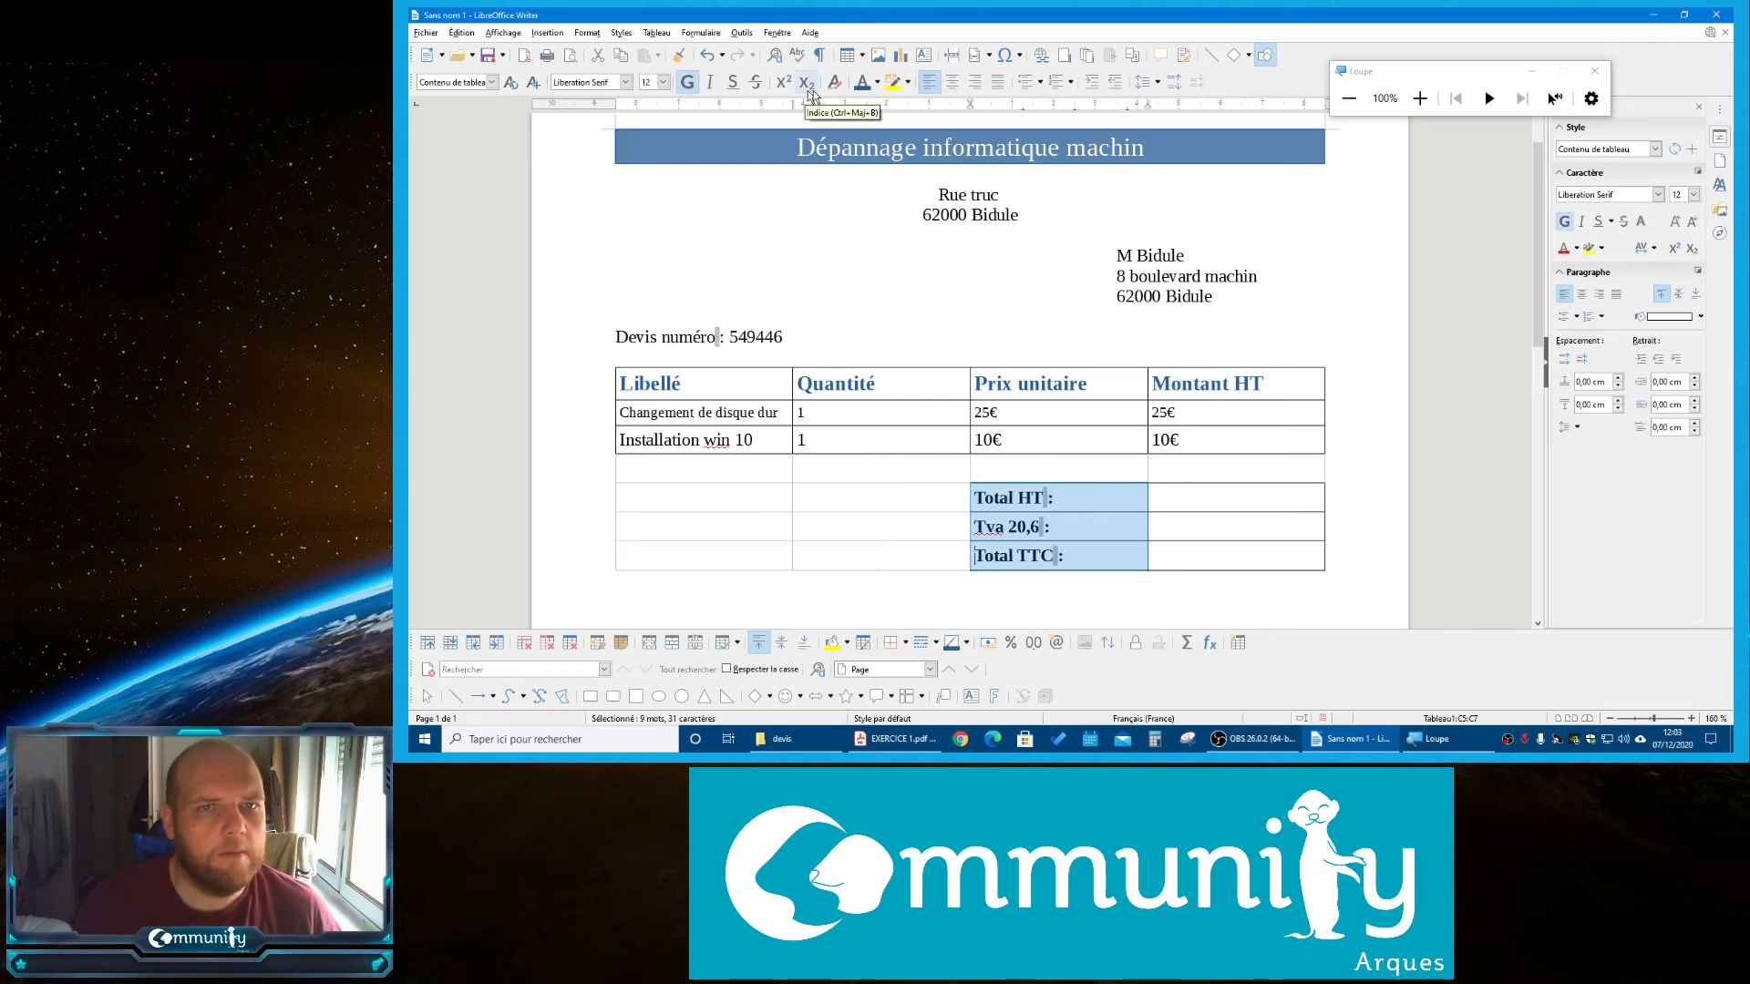
pyautogui.click(1216, 474)
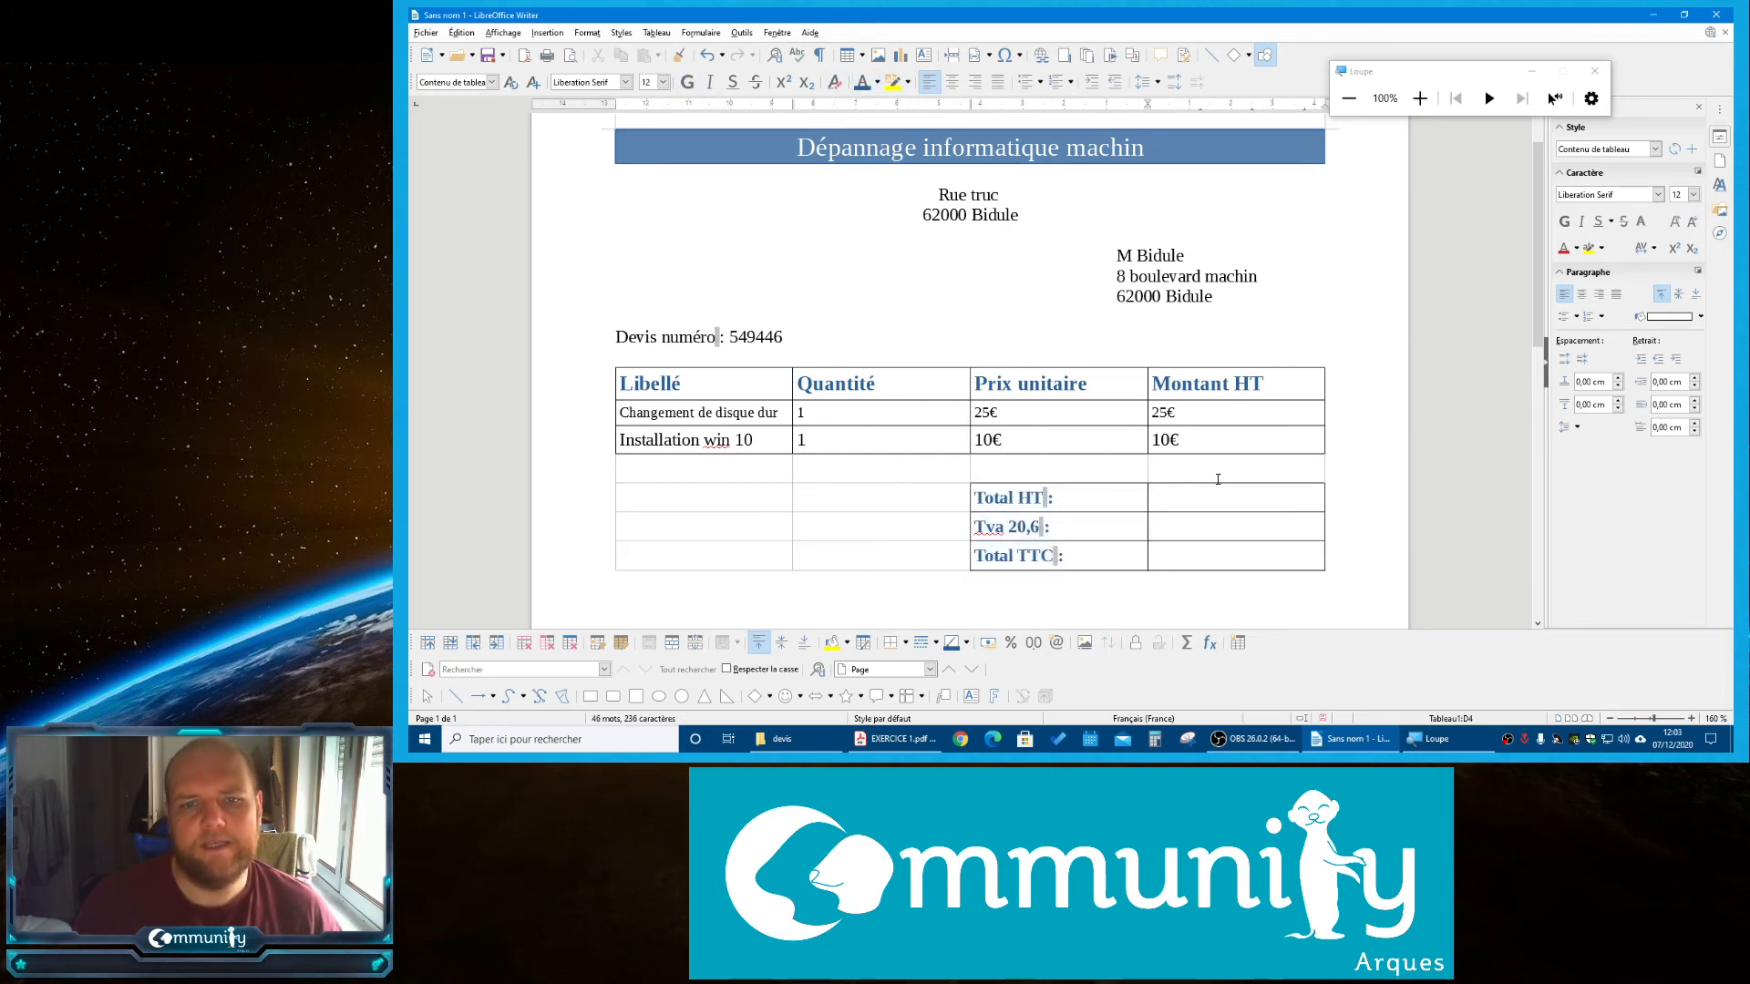
# Examine the borderless cells around the totals block, and check how the page will print in the print preview
pyautogui.scroll(1, 1218, 479)
pyautogui.scroll(-2, 1217, 478)
pyautogui.scroll(2, 1217, 479)
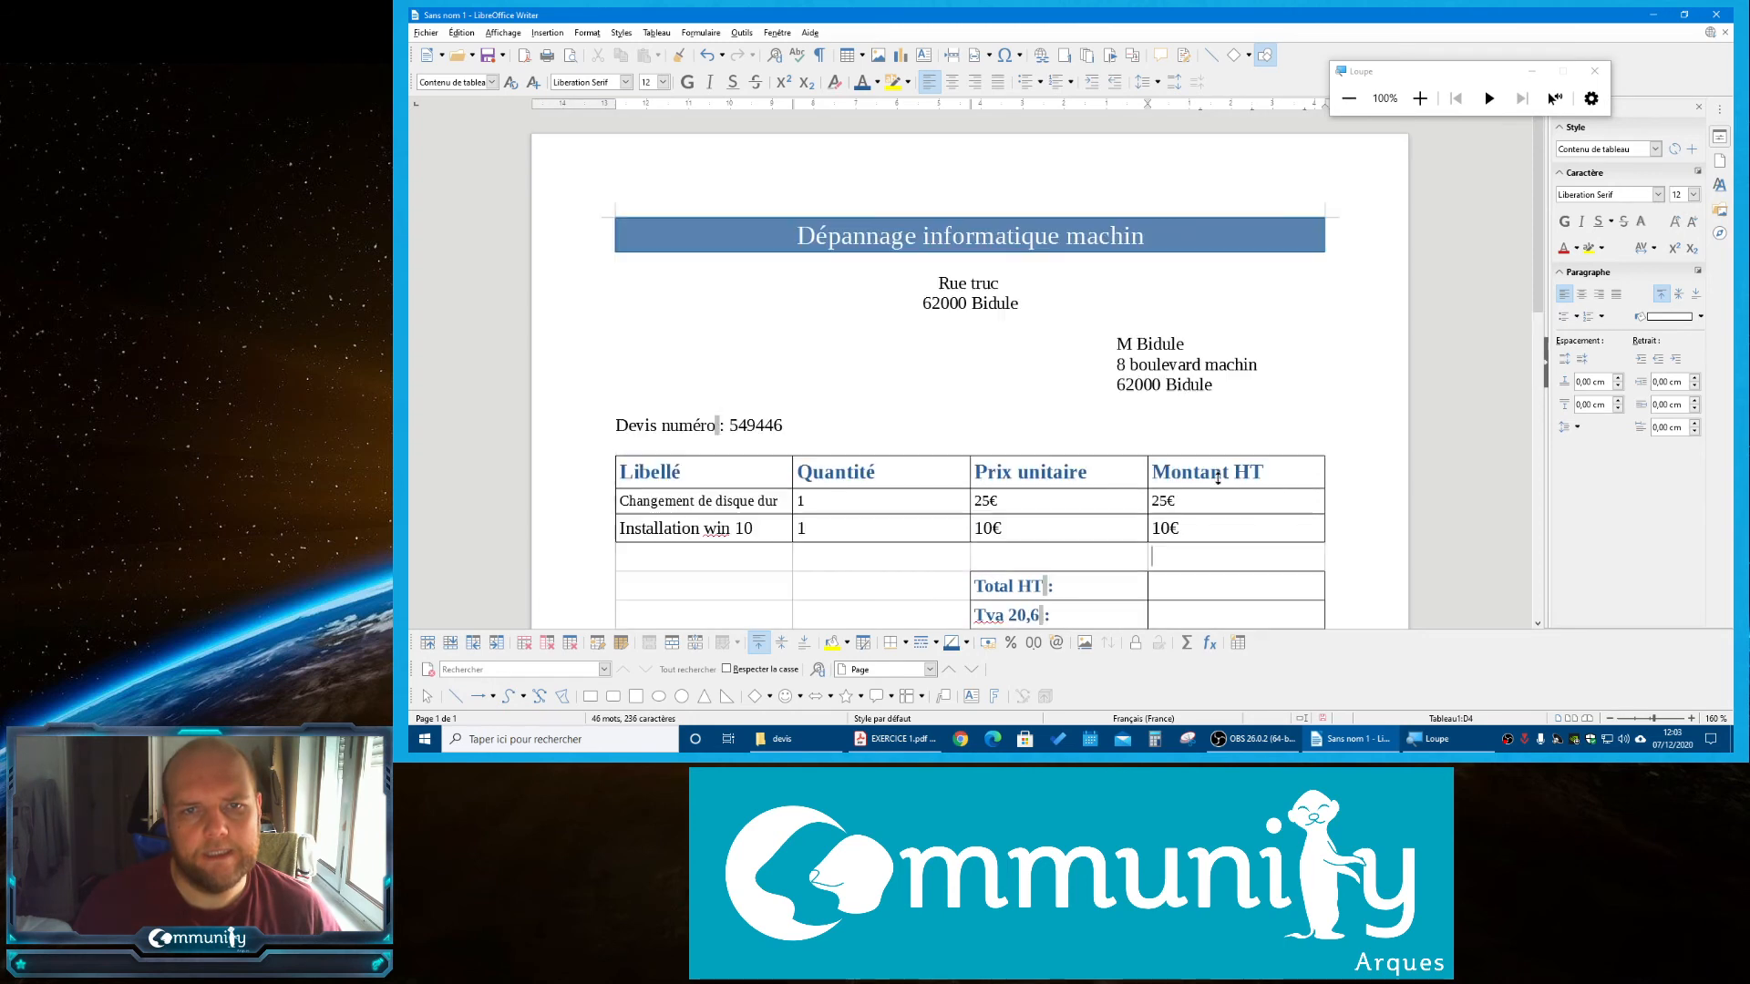
pyautogui.scroll(-3, 1218, 478)
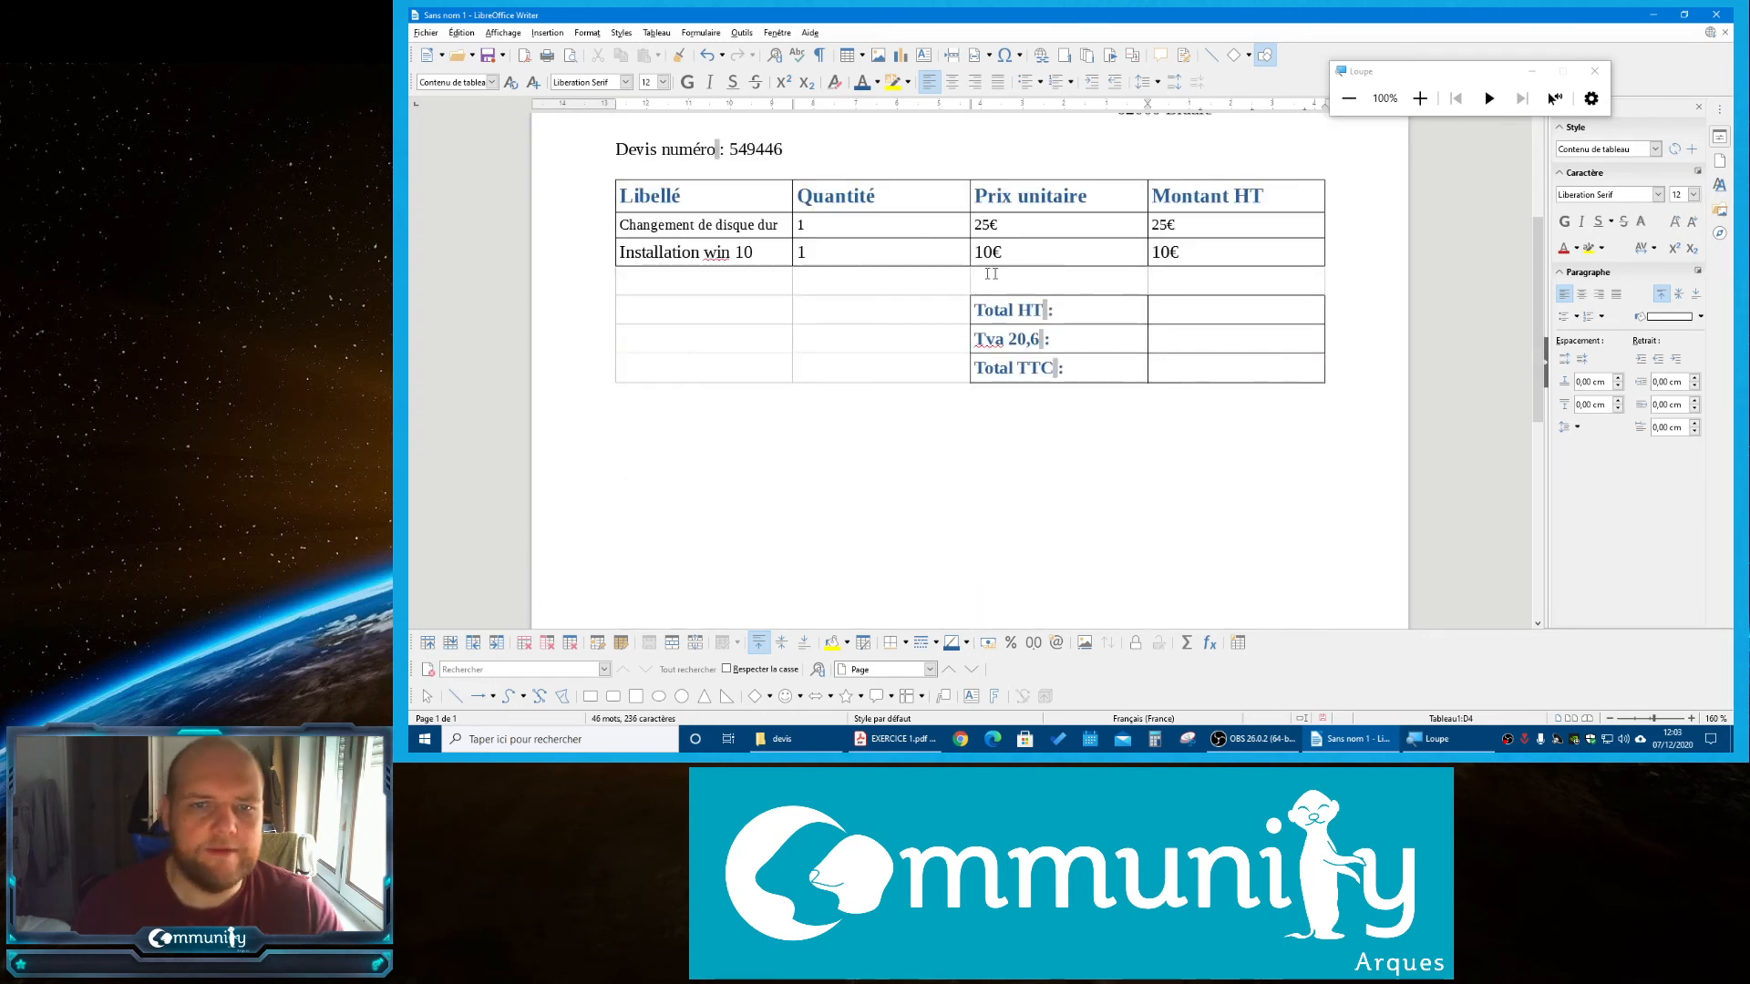
pyautogui.moveTo(1223, 281); pyautogui.dragTo(696, 286)
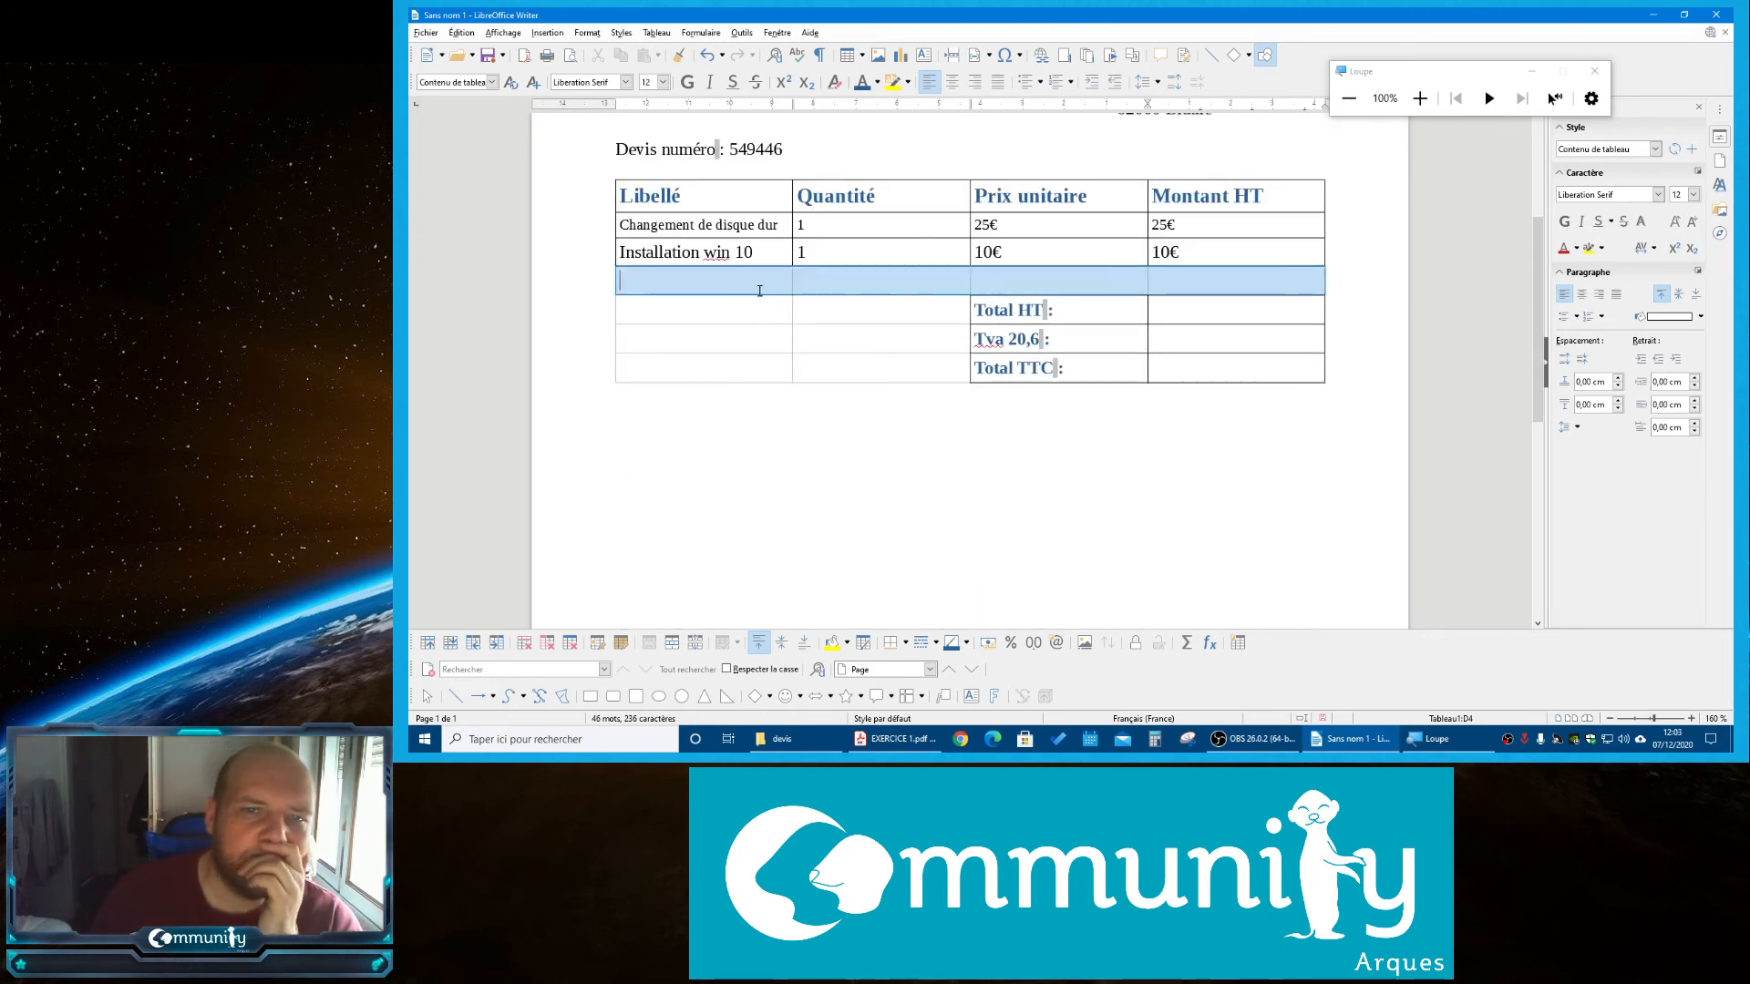
pyautogui.moveTo(879, 369); pyautogui.dragTo(680, 286)
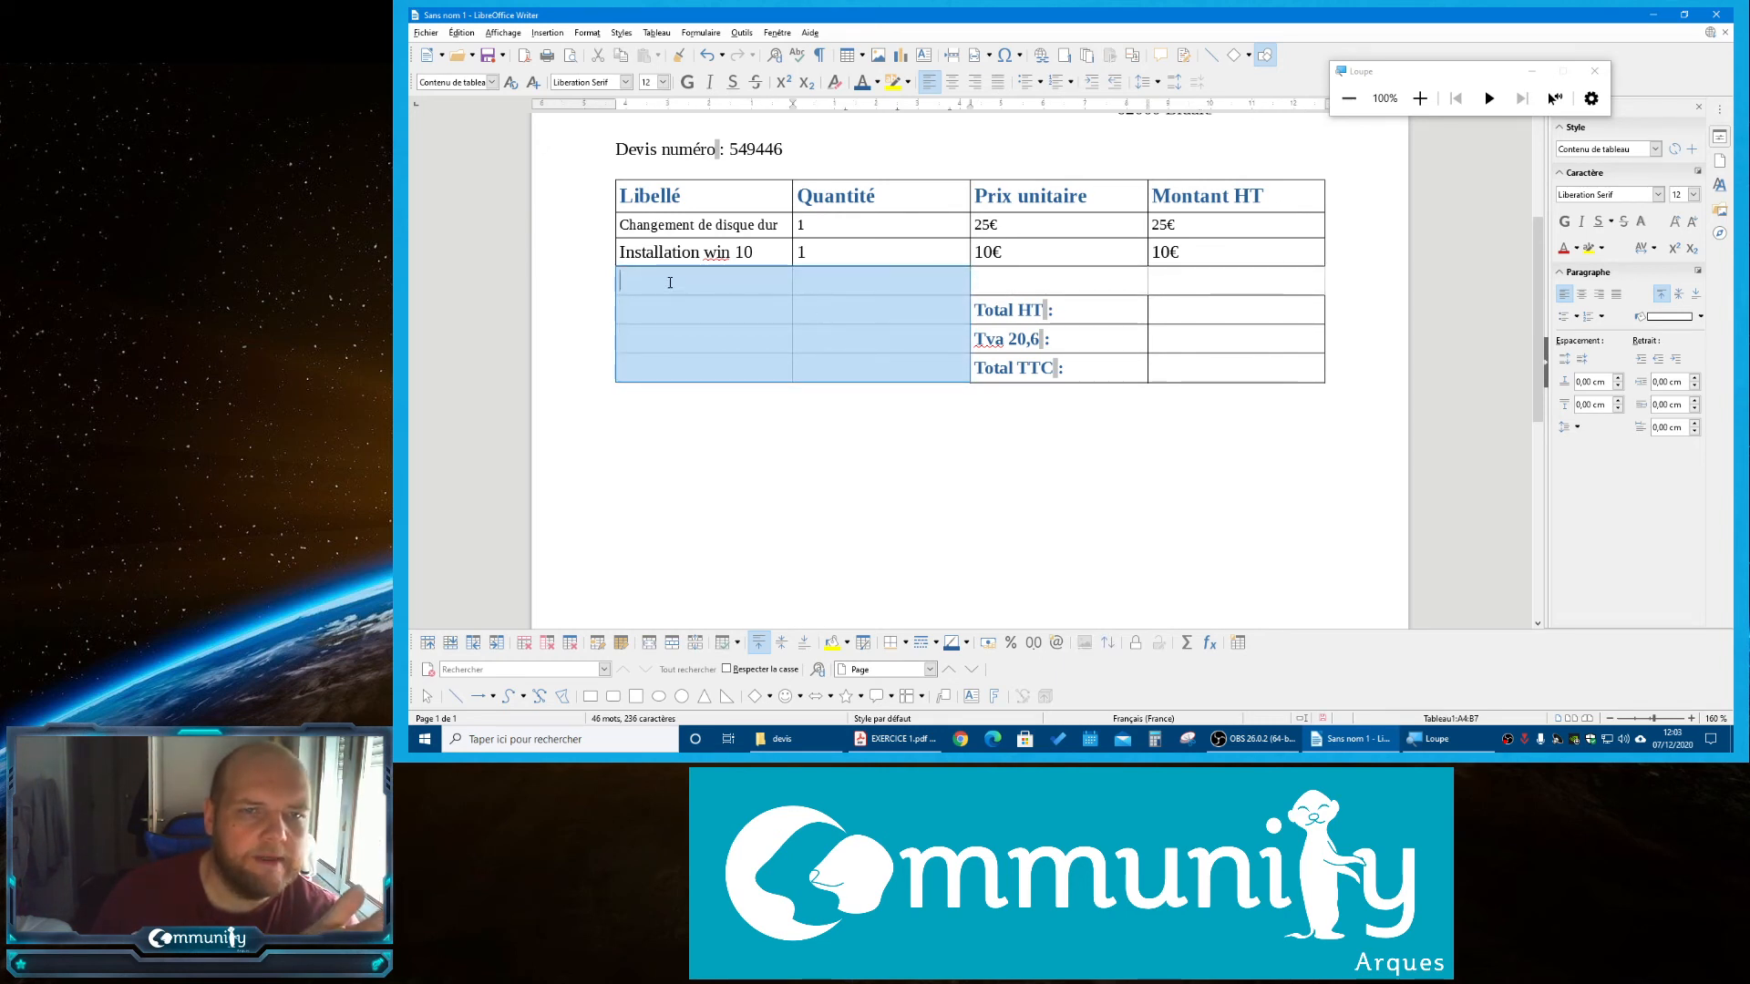
pyautogui.click(570, 55)
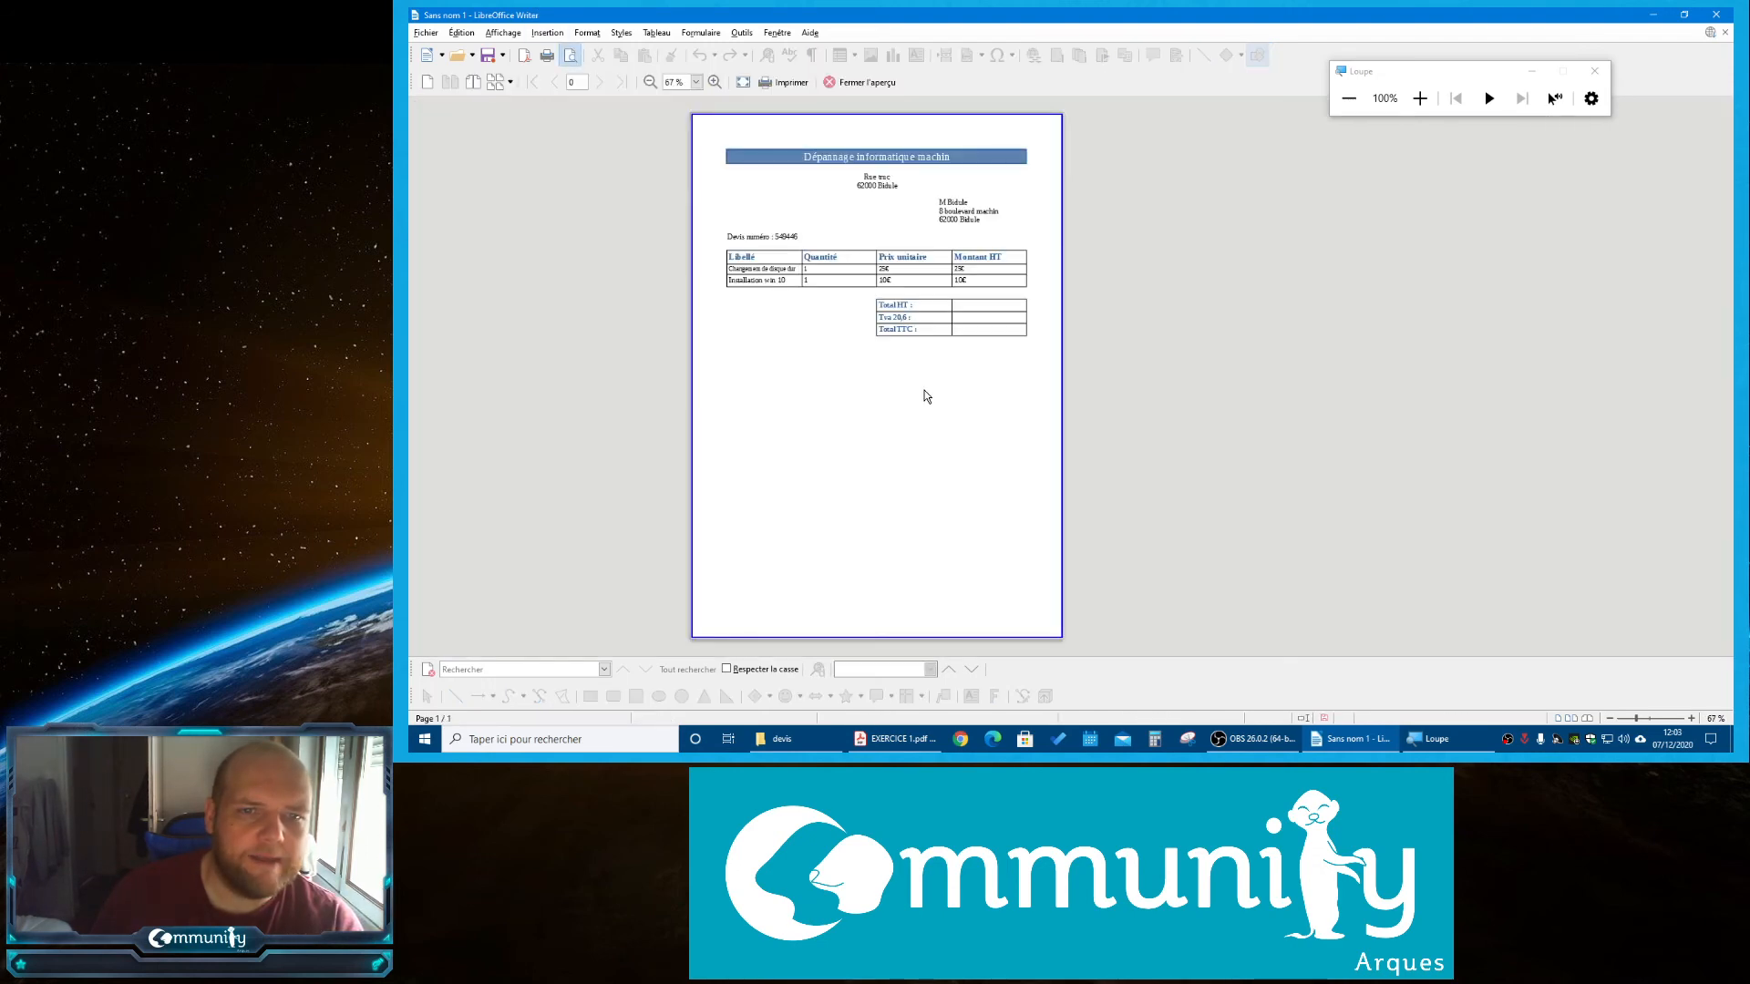
pyautogui.doubleClick(871, 241)
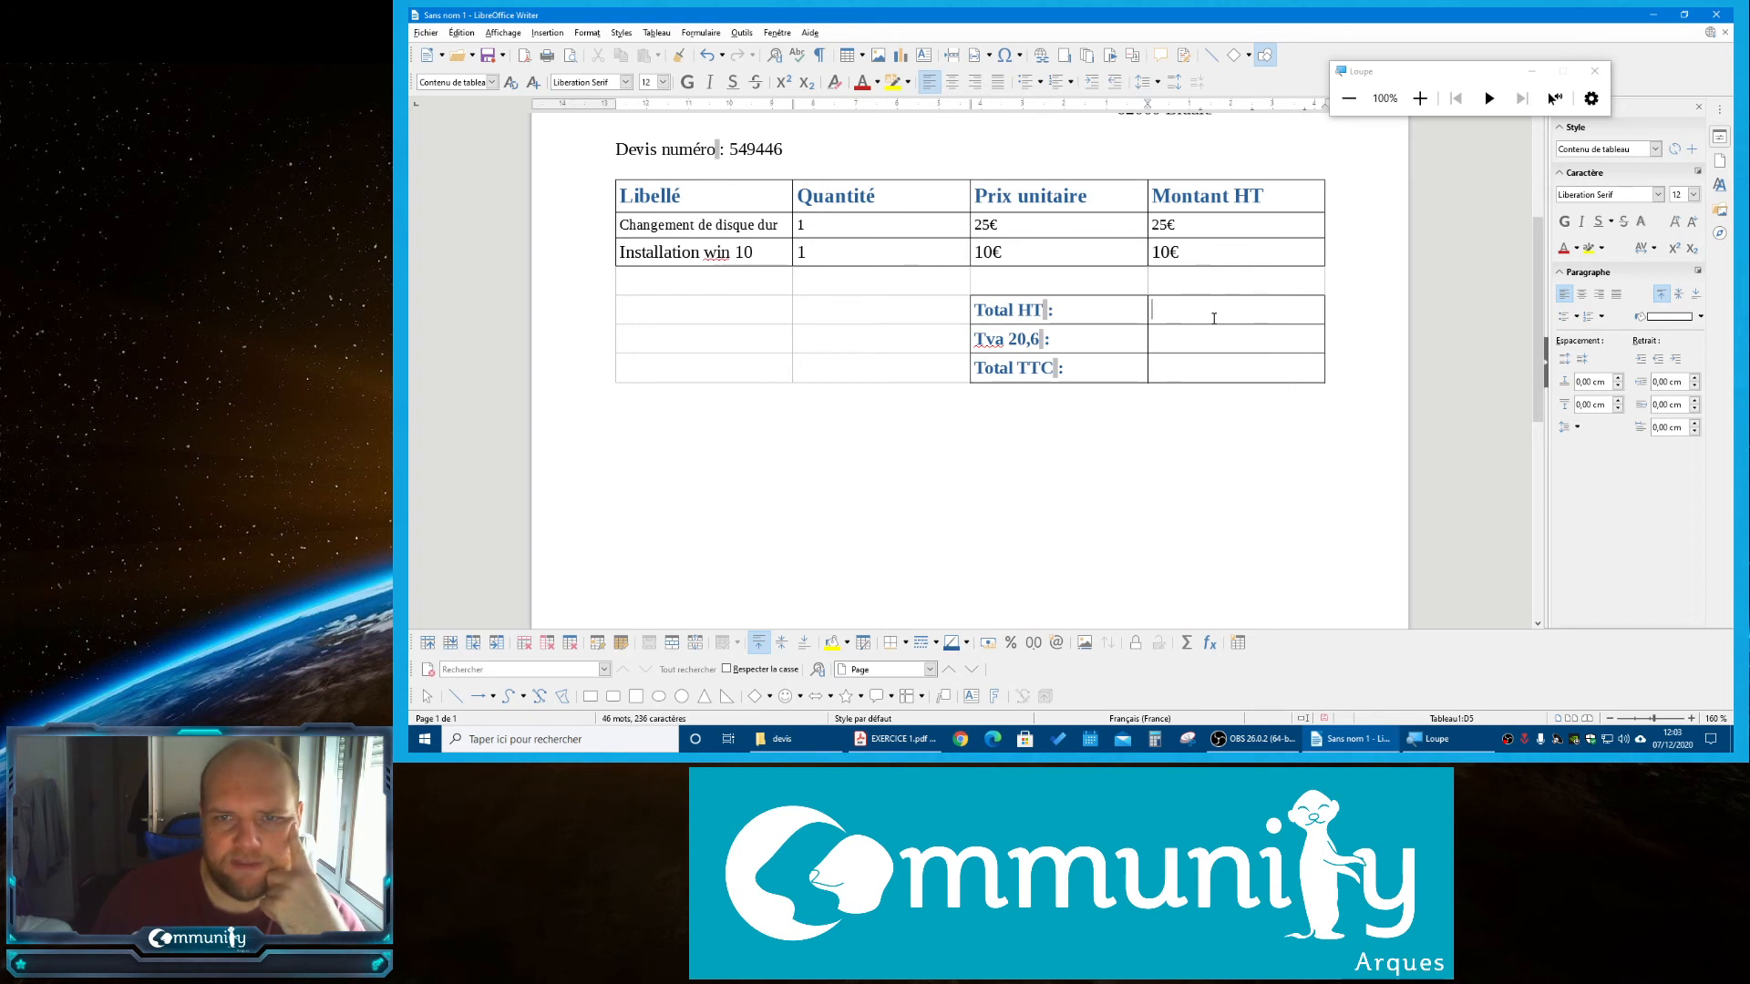
# Enter 35€ as the Total HT amount
pyautogui.write('35')
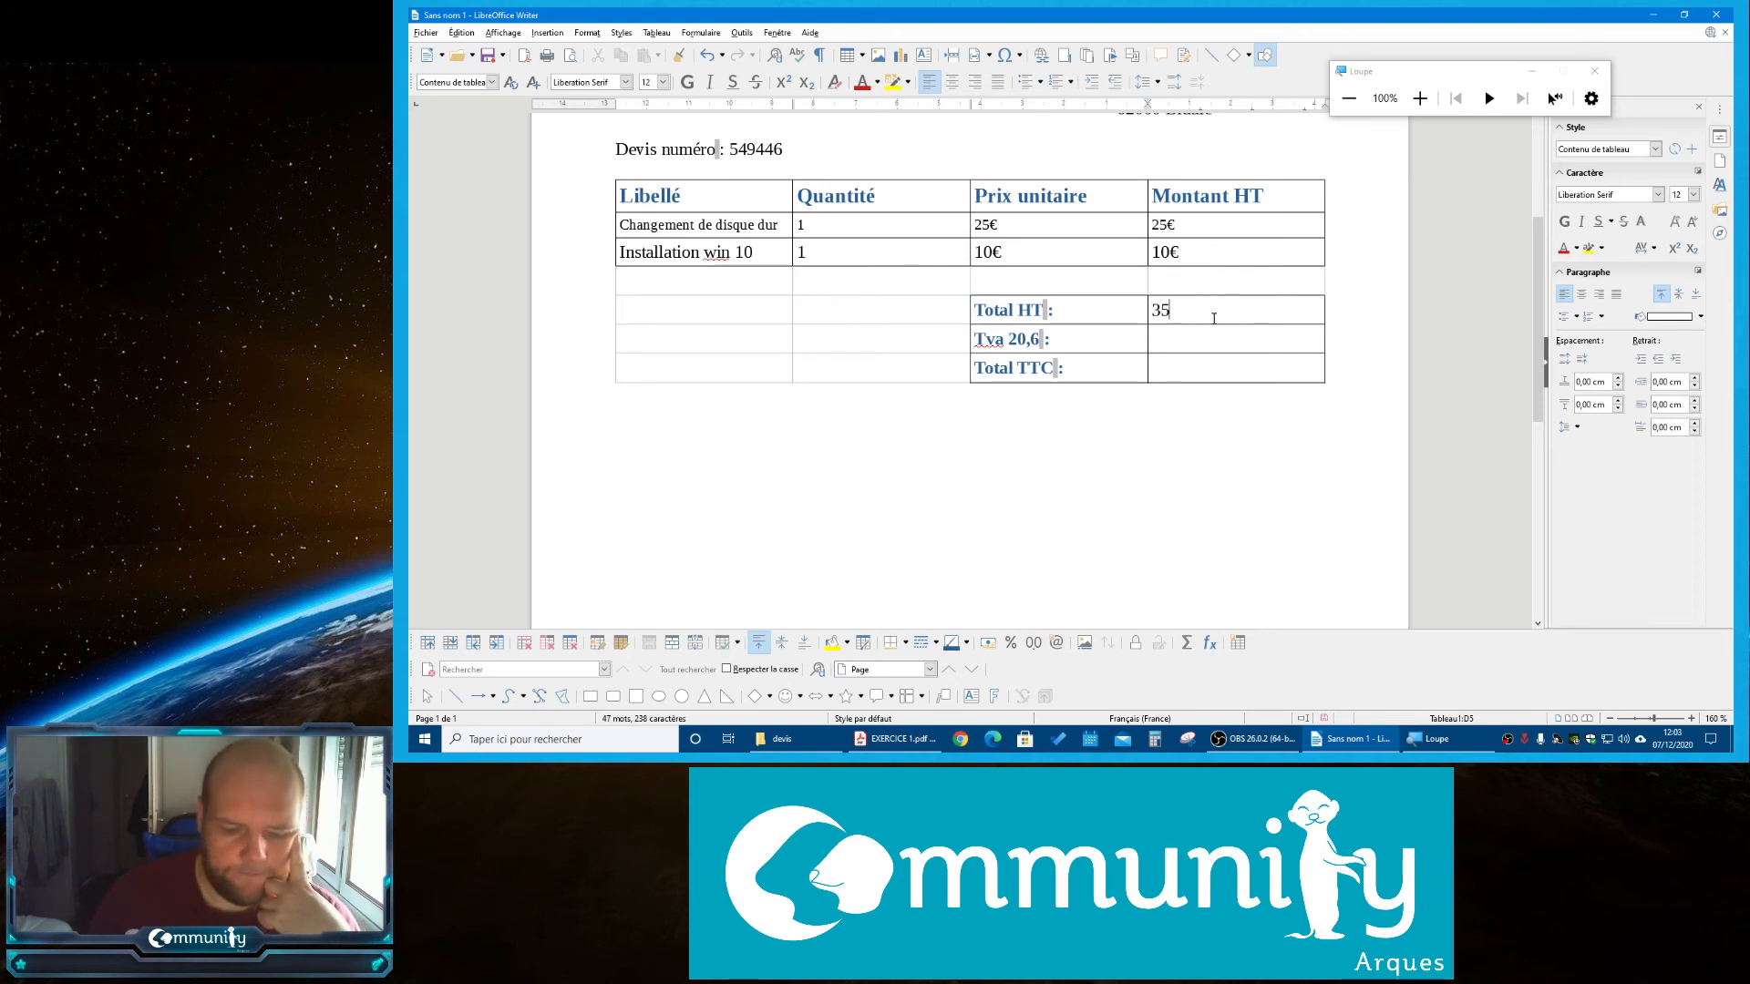
pyautogui.write('€')
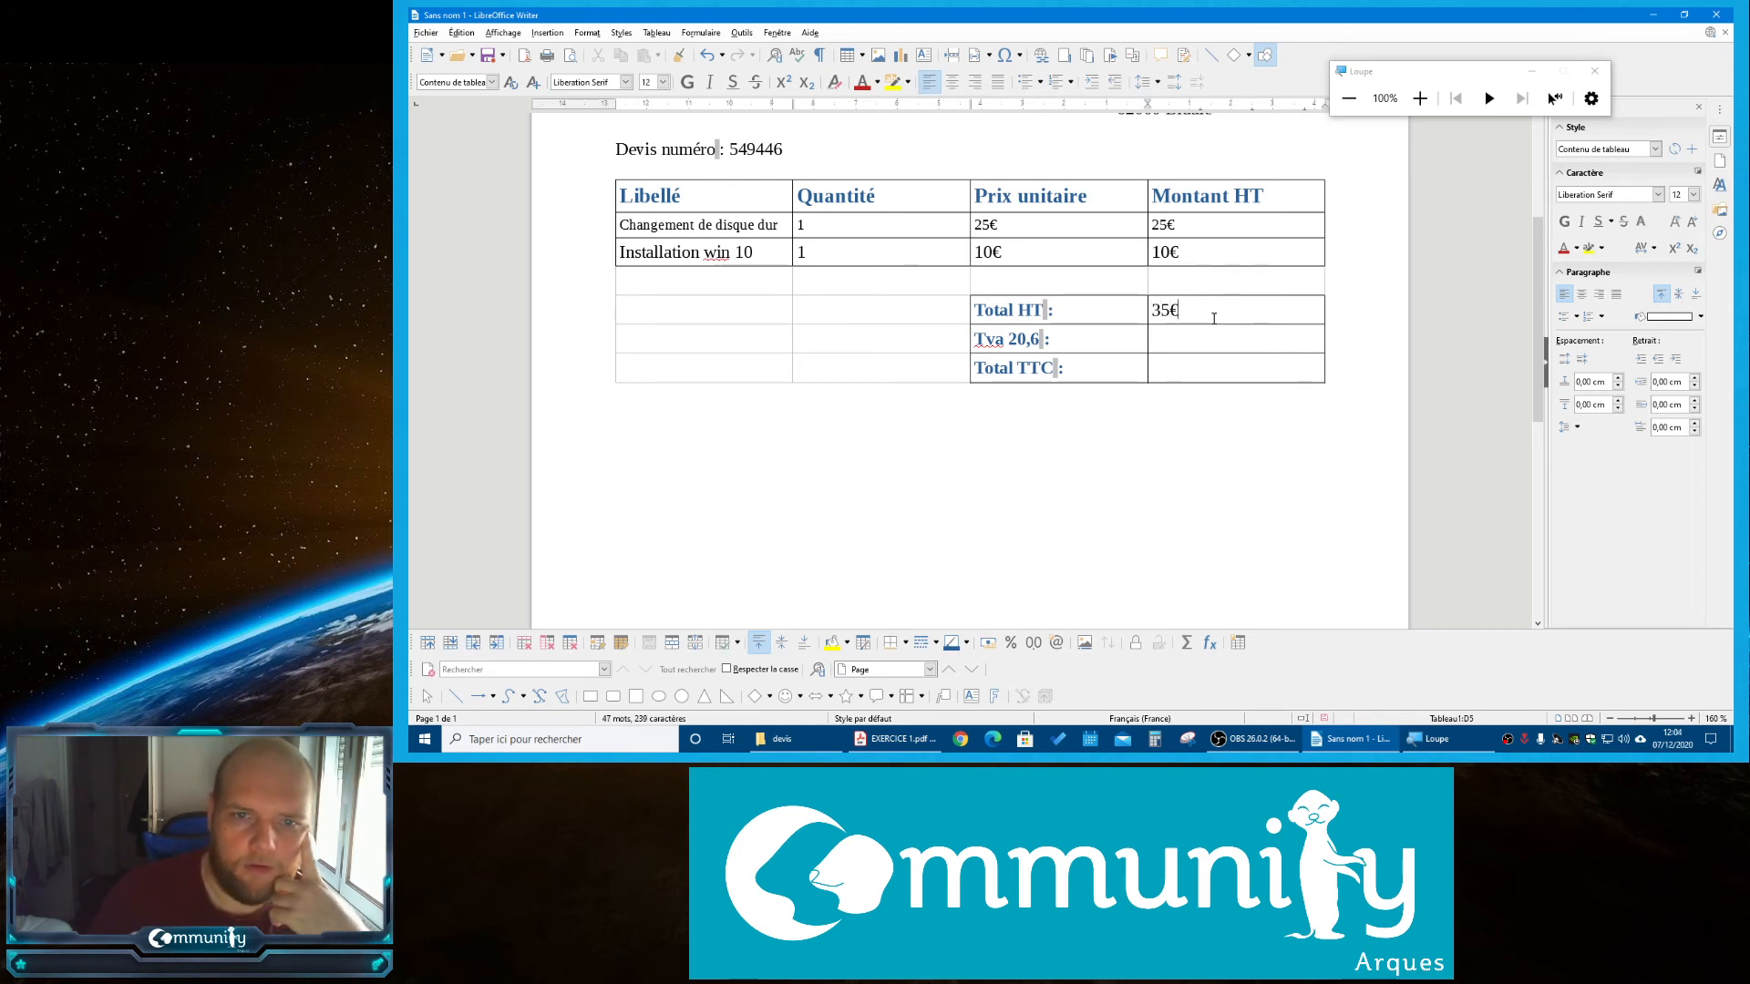
pyautogui.click(1172, 369)
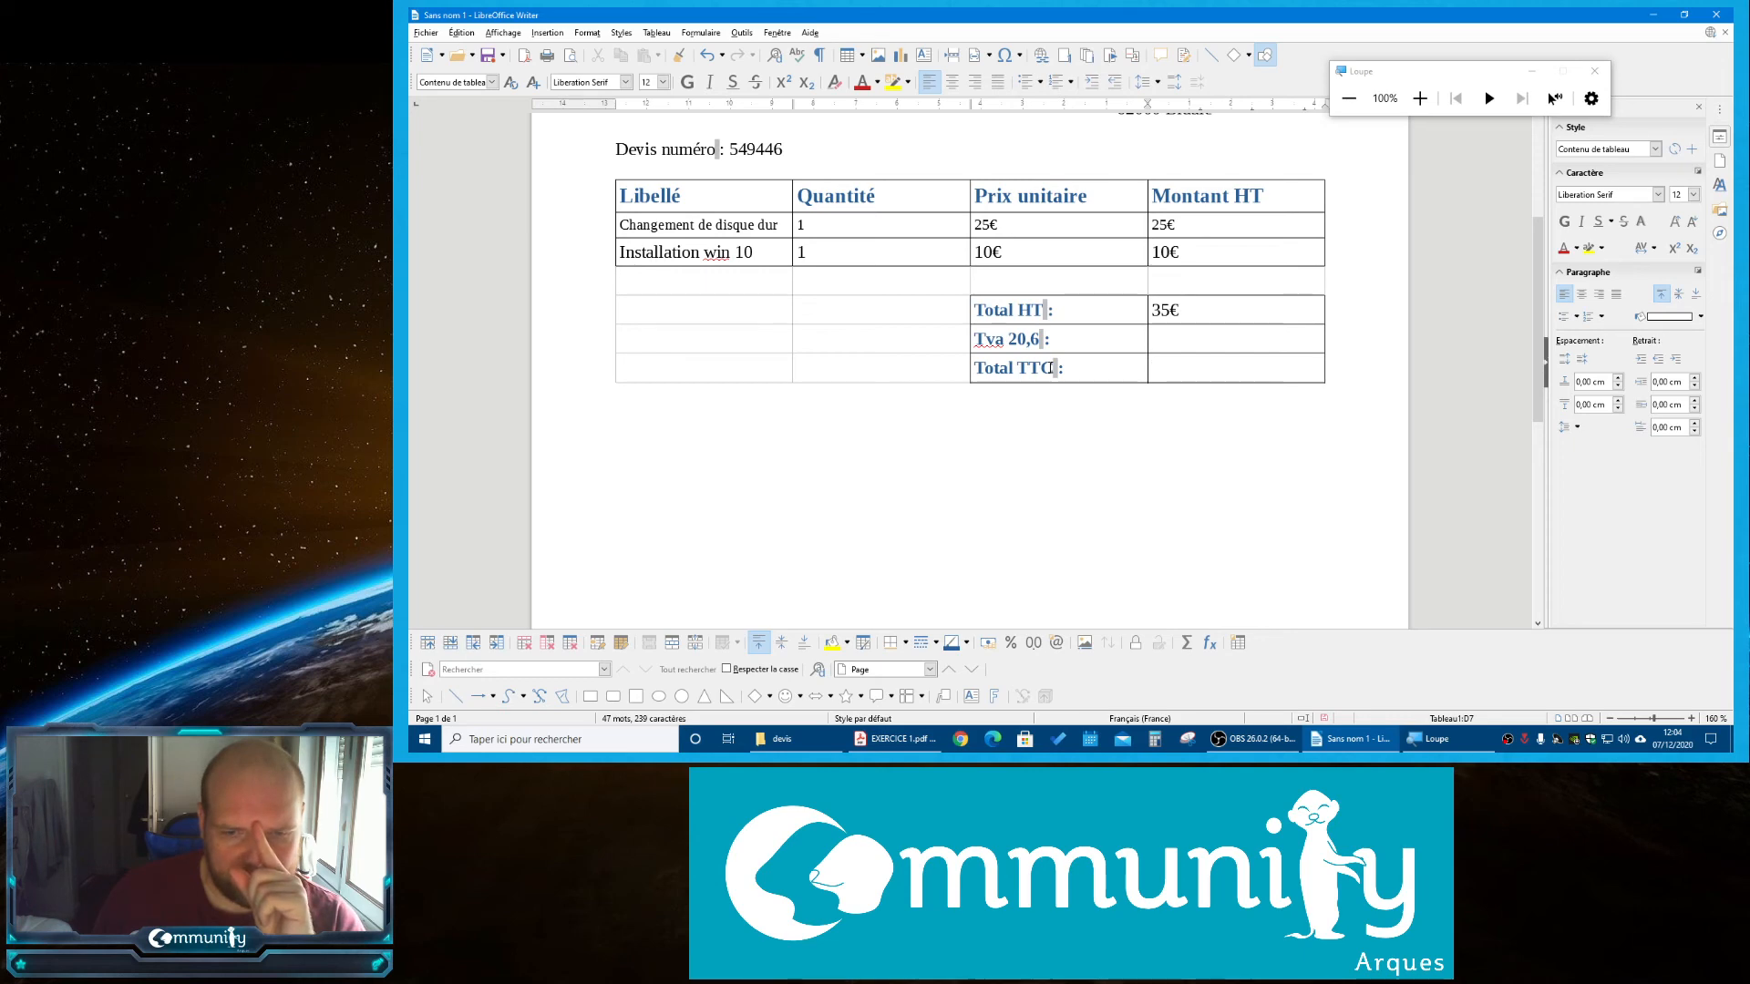
pyautogui.scroll(3, 1160, 419)
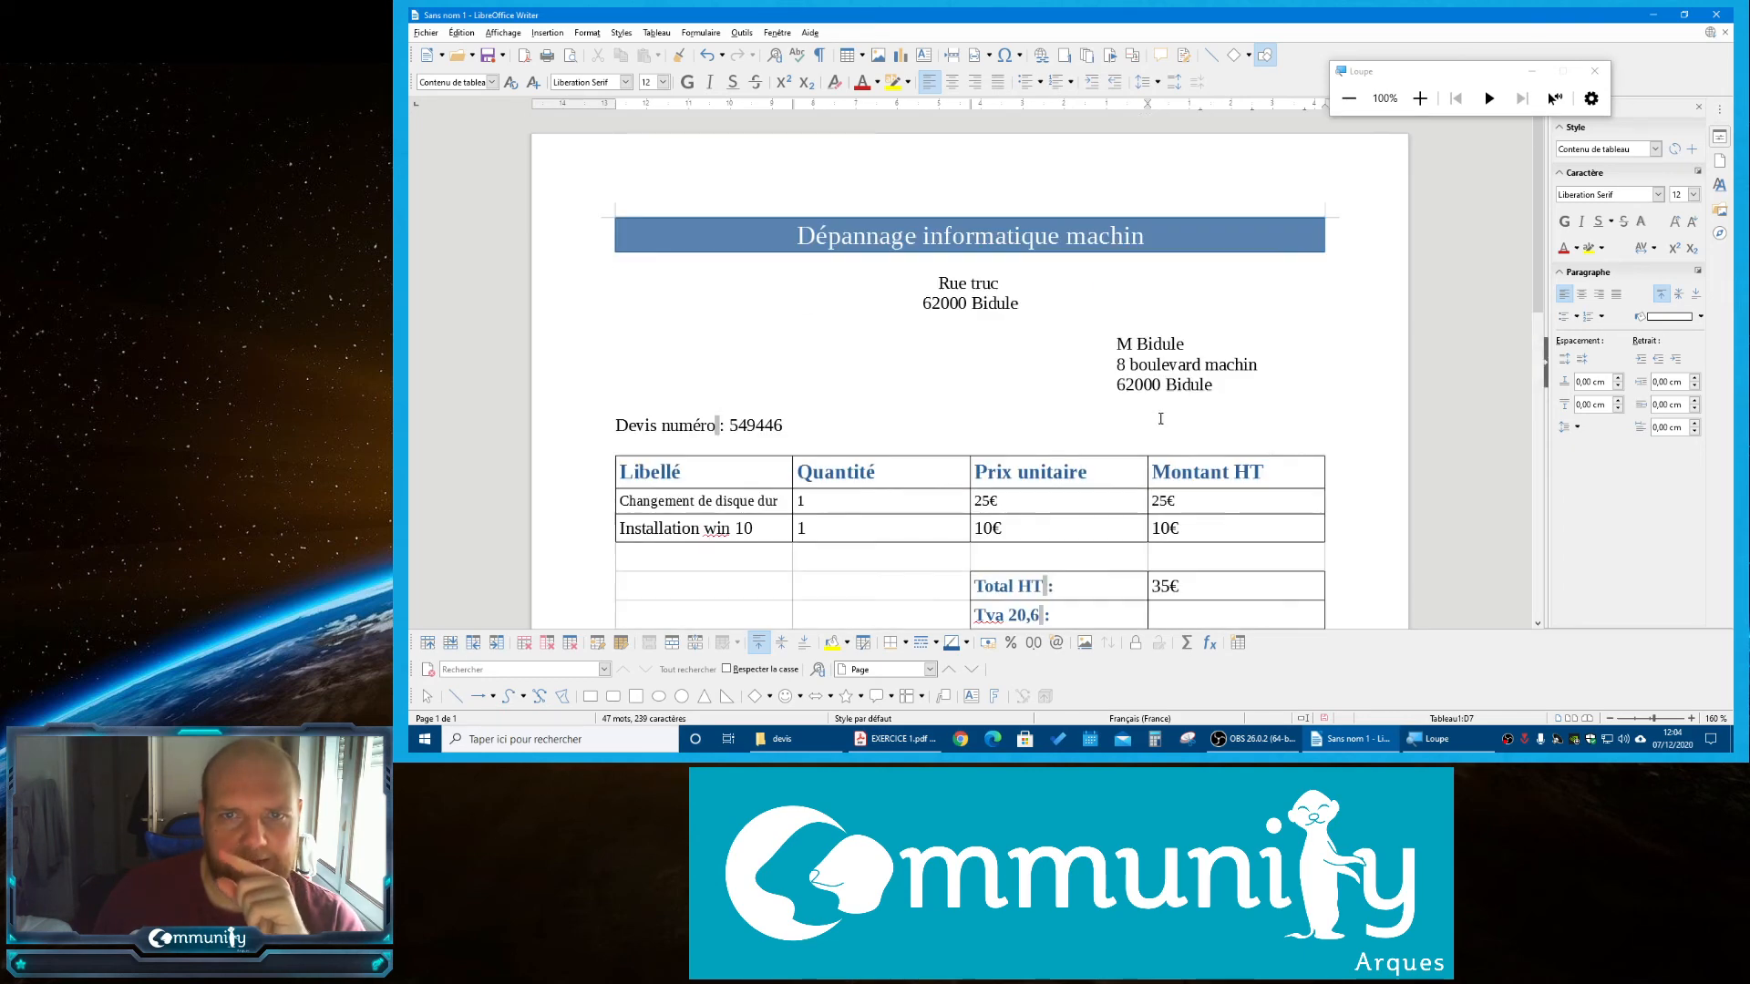
# Open the Windows calculator from Writer's empty Tva amount cell and place it clear of the totals block
pyautogui.scroll(-2, 1160, 419)
pyautogui.click(1158, 439)
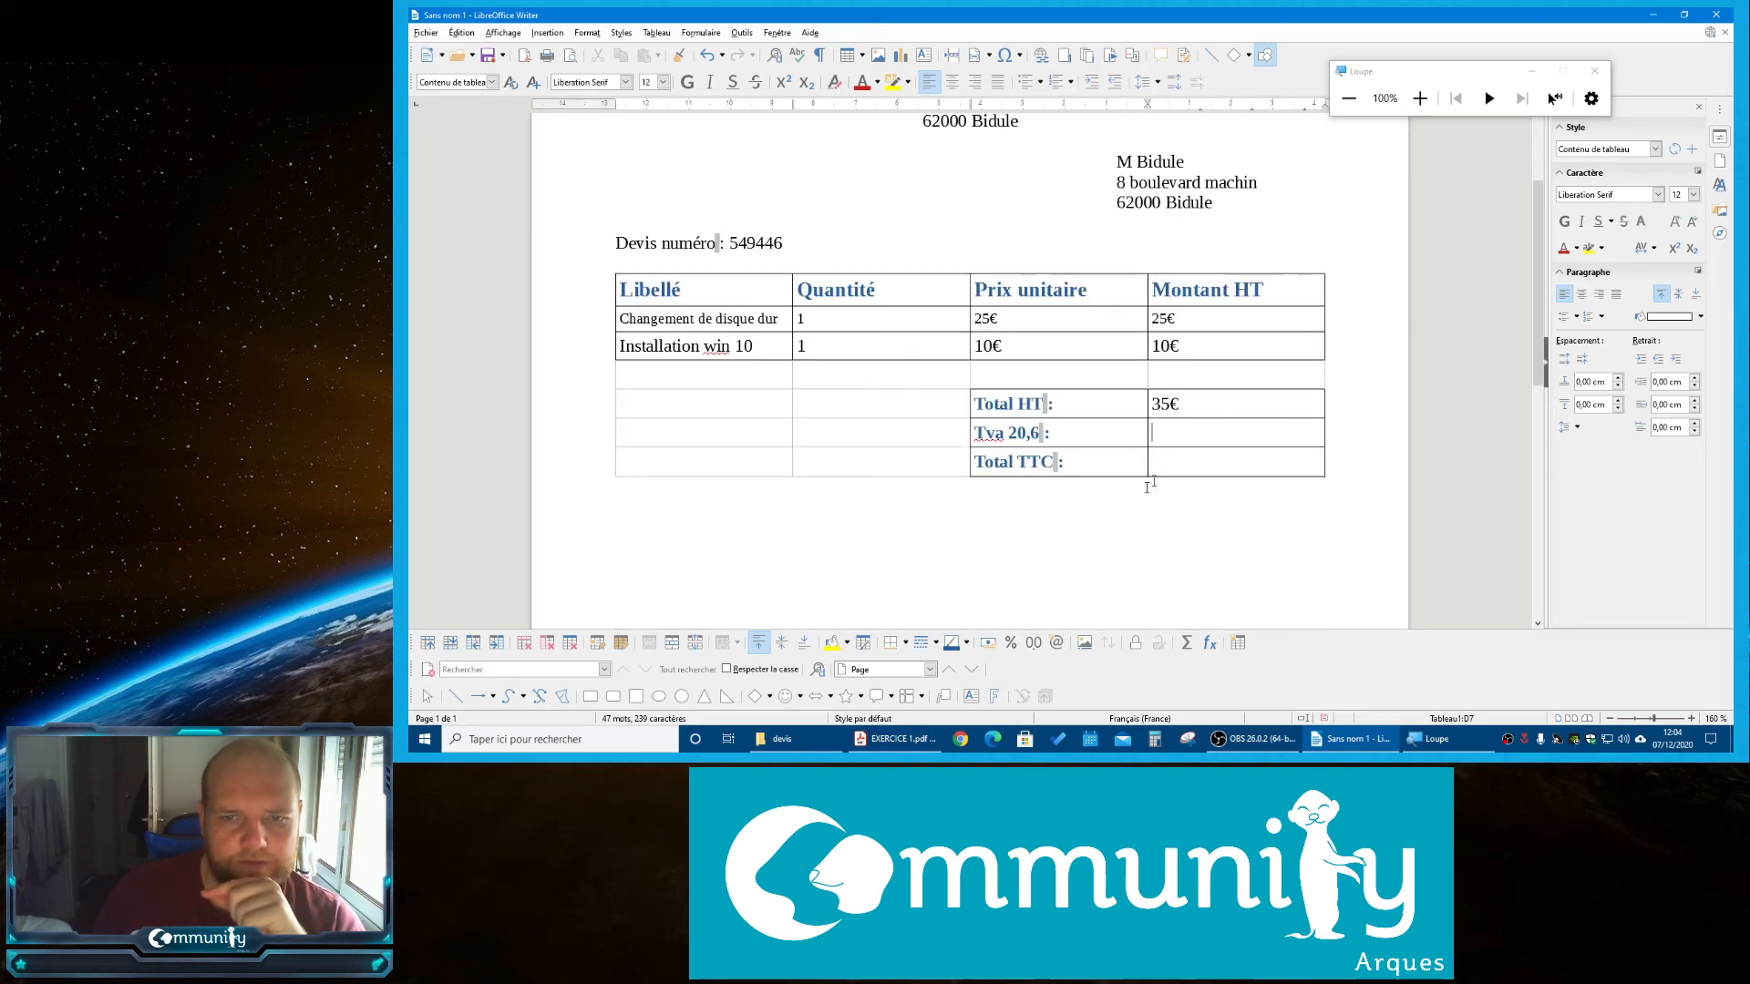
pyautogui.click(425, 739)
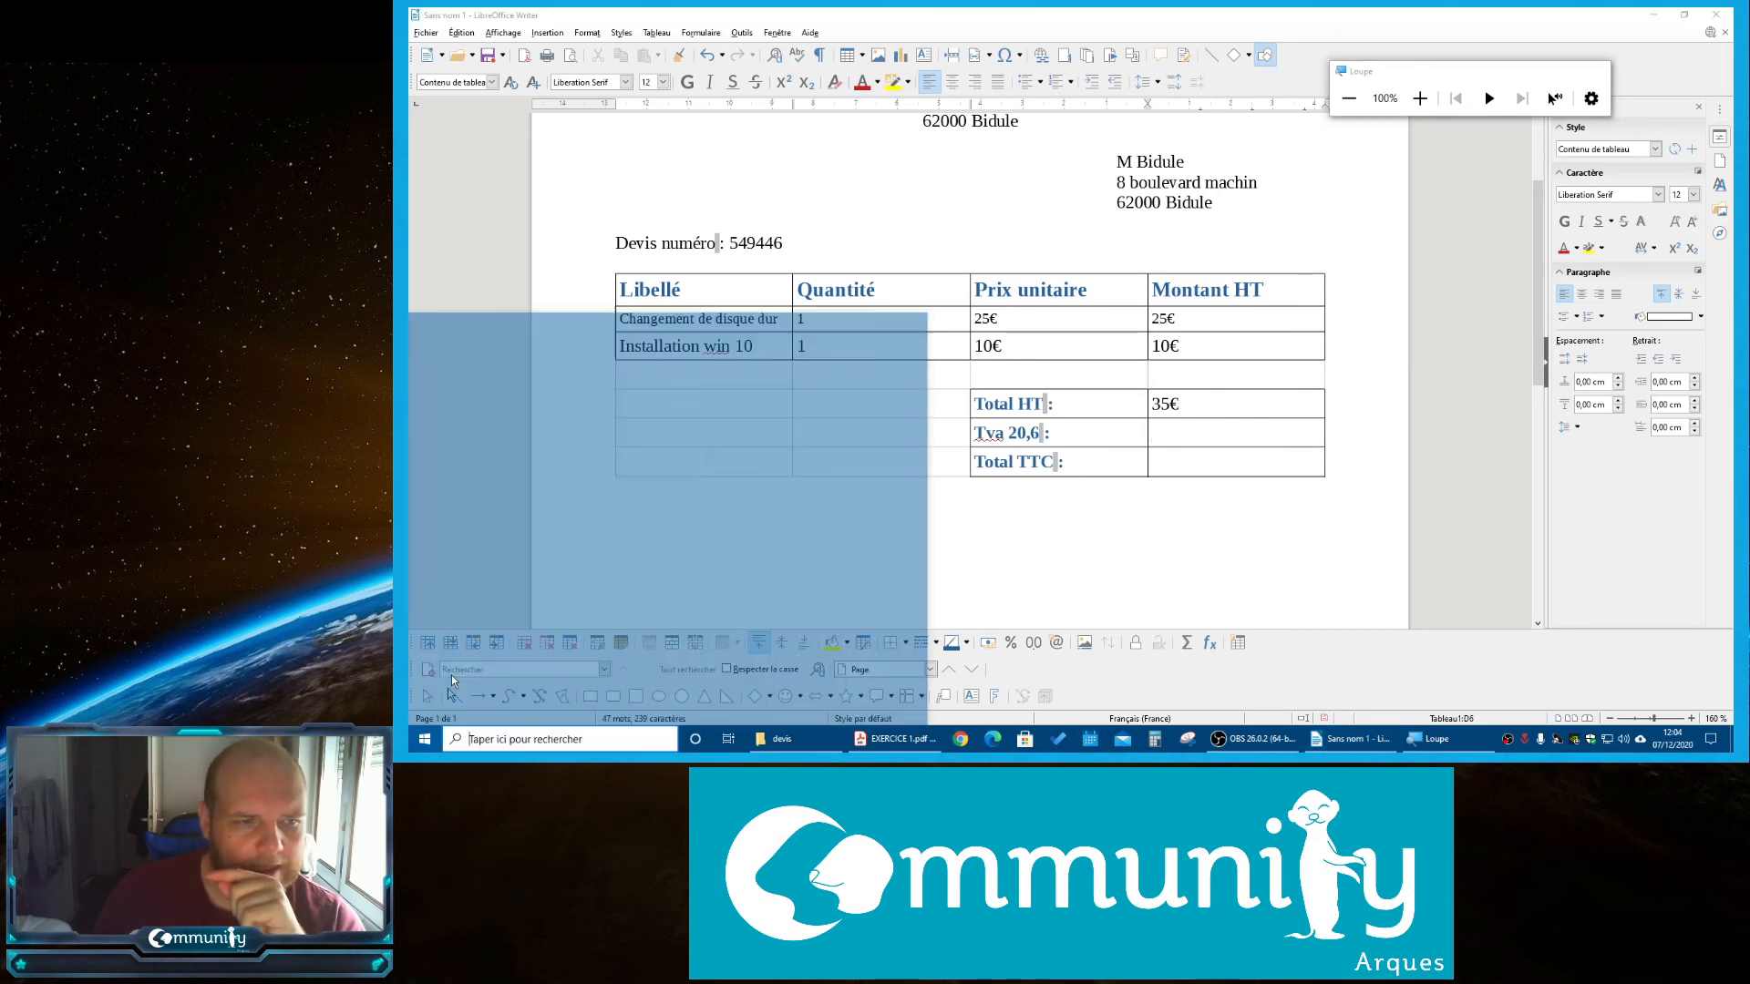
pyautogui.click(467, 403)
pyautogui.click(520, 416)
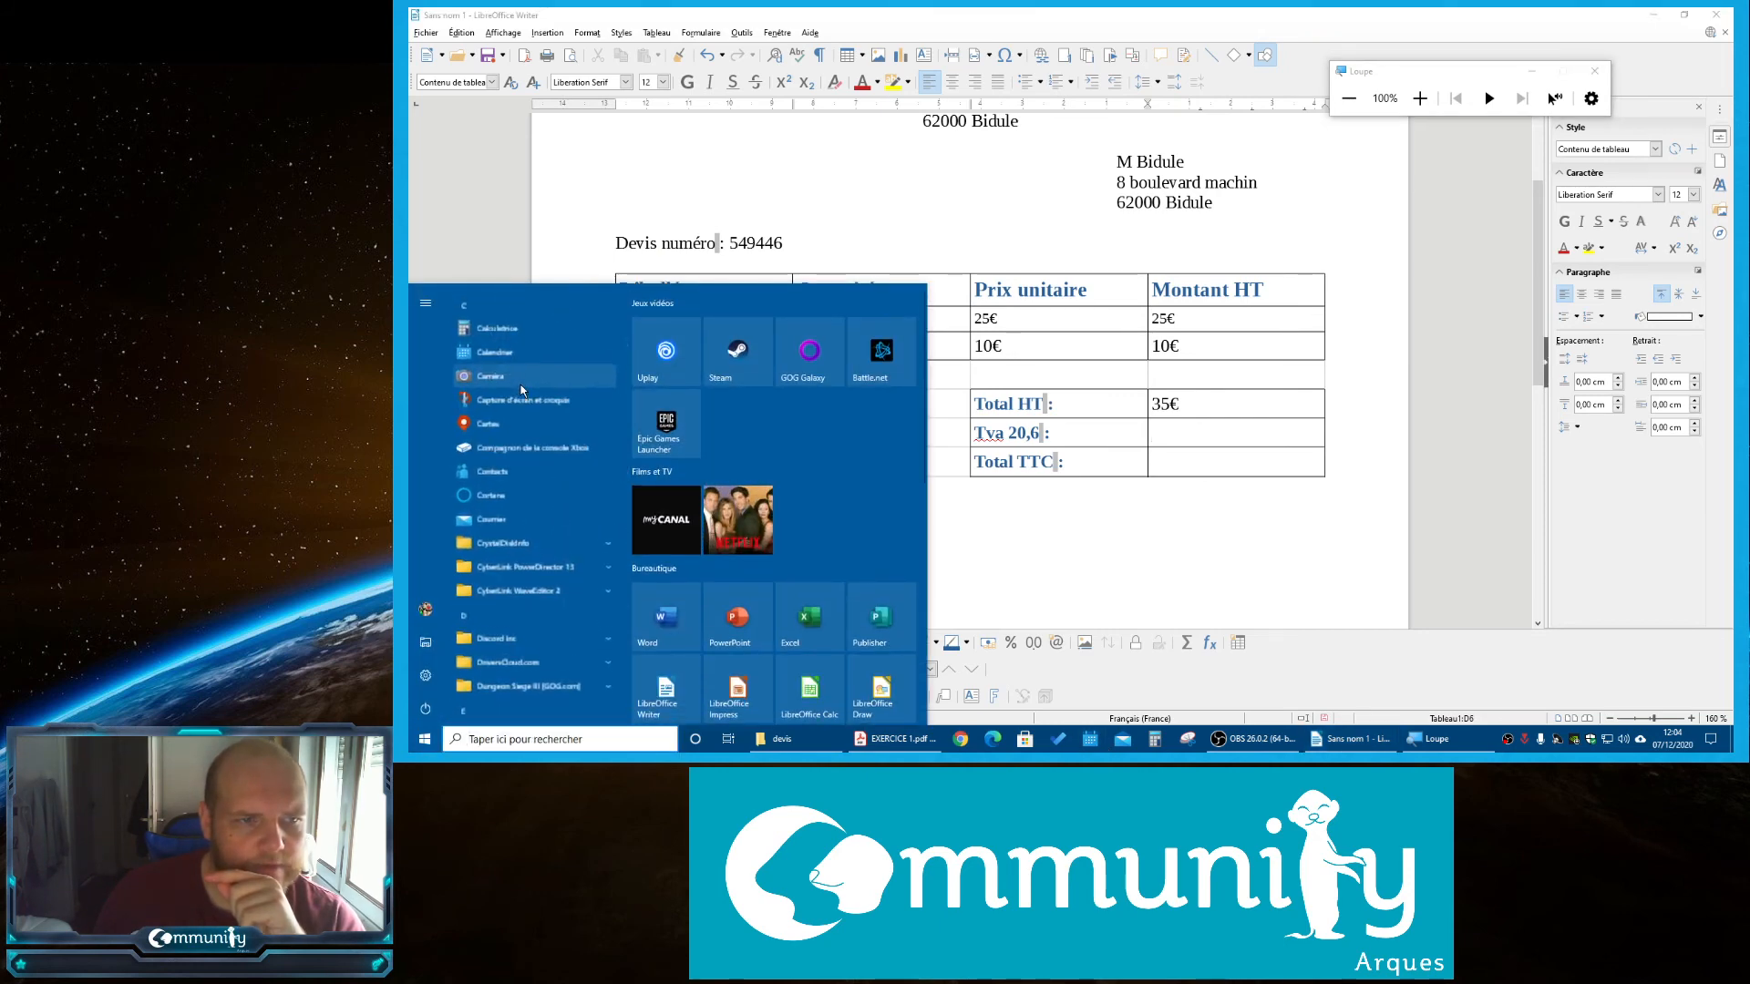
pyautogui.click(495, 321)
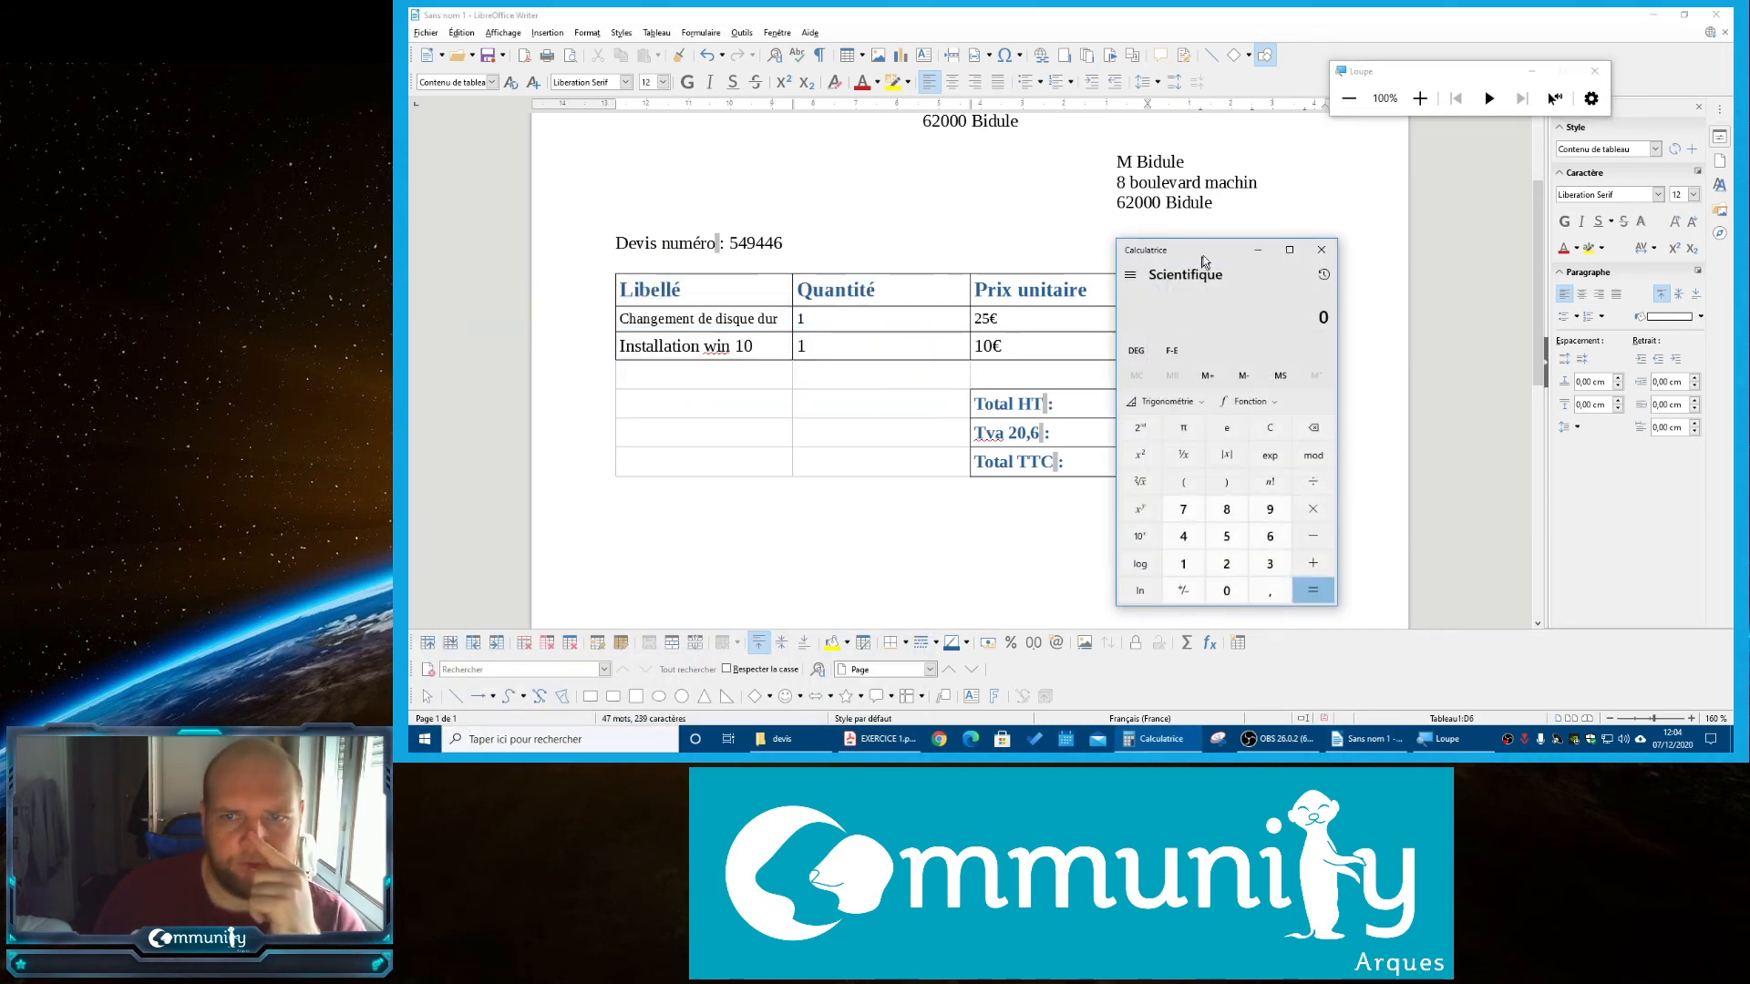
pyautogui.moveTo(1204, 253); pyautogui.dragTo(732, 141)
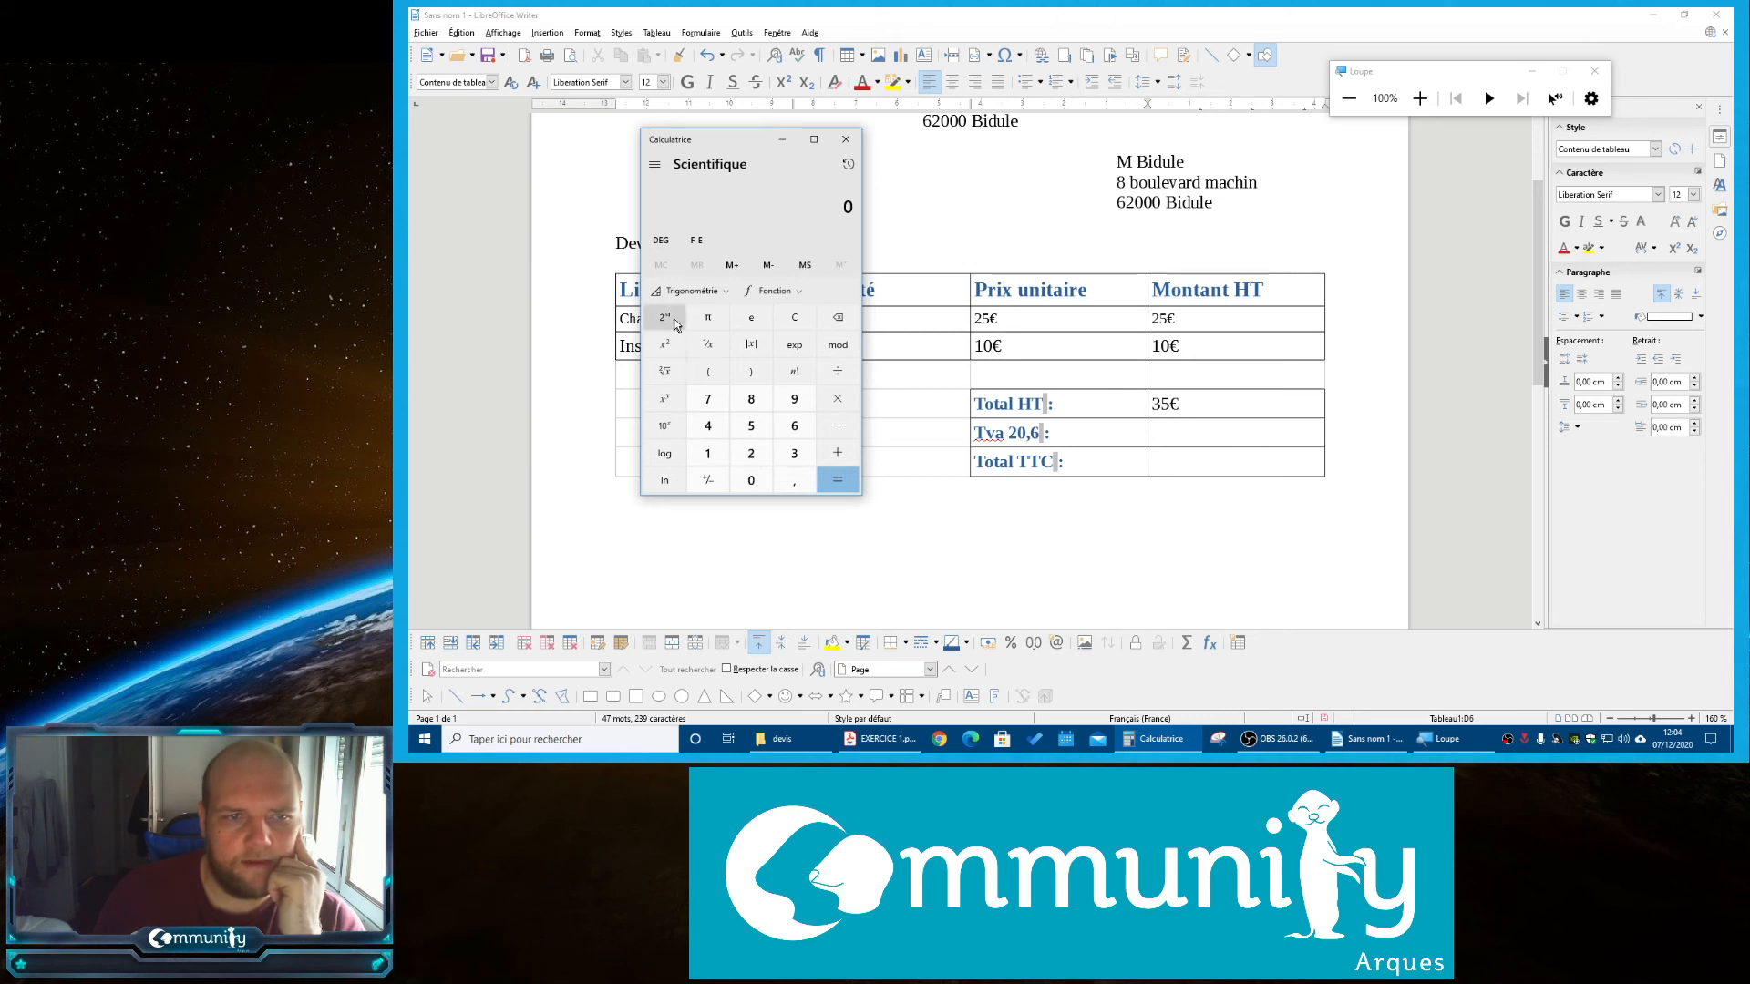
# Calculate the VAT amount in the calculator as 35 × 20,6 ÷ 100
pyautogui.click(794, 453)
pyautogui.click(751, 425)
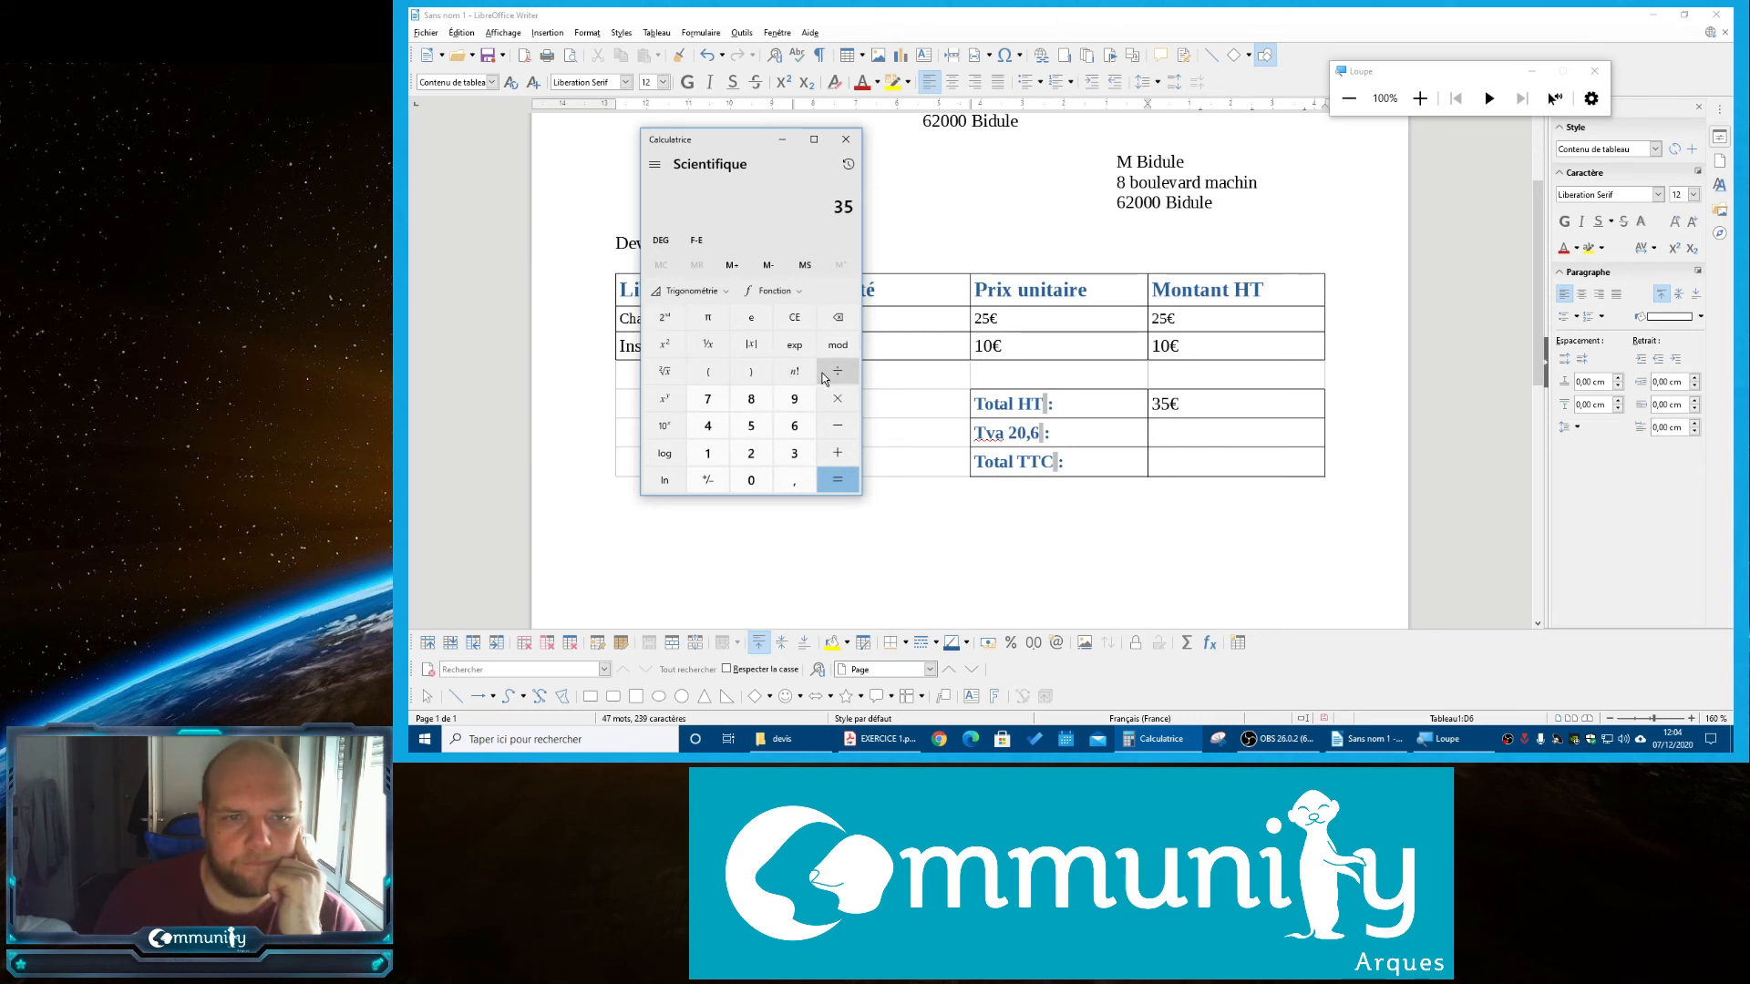
pyautogui.click(838, 398)
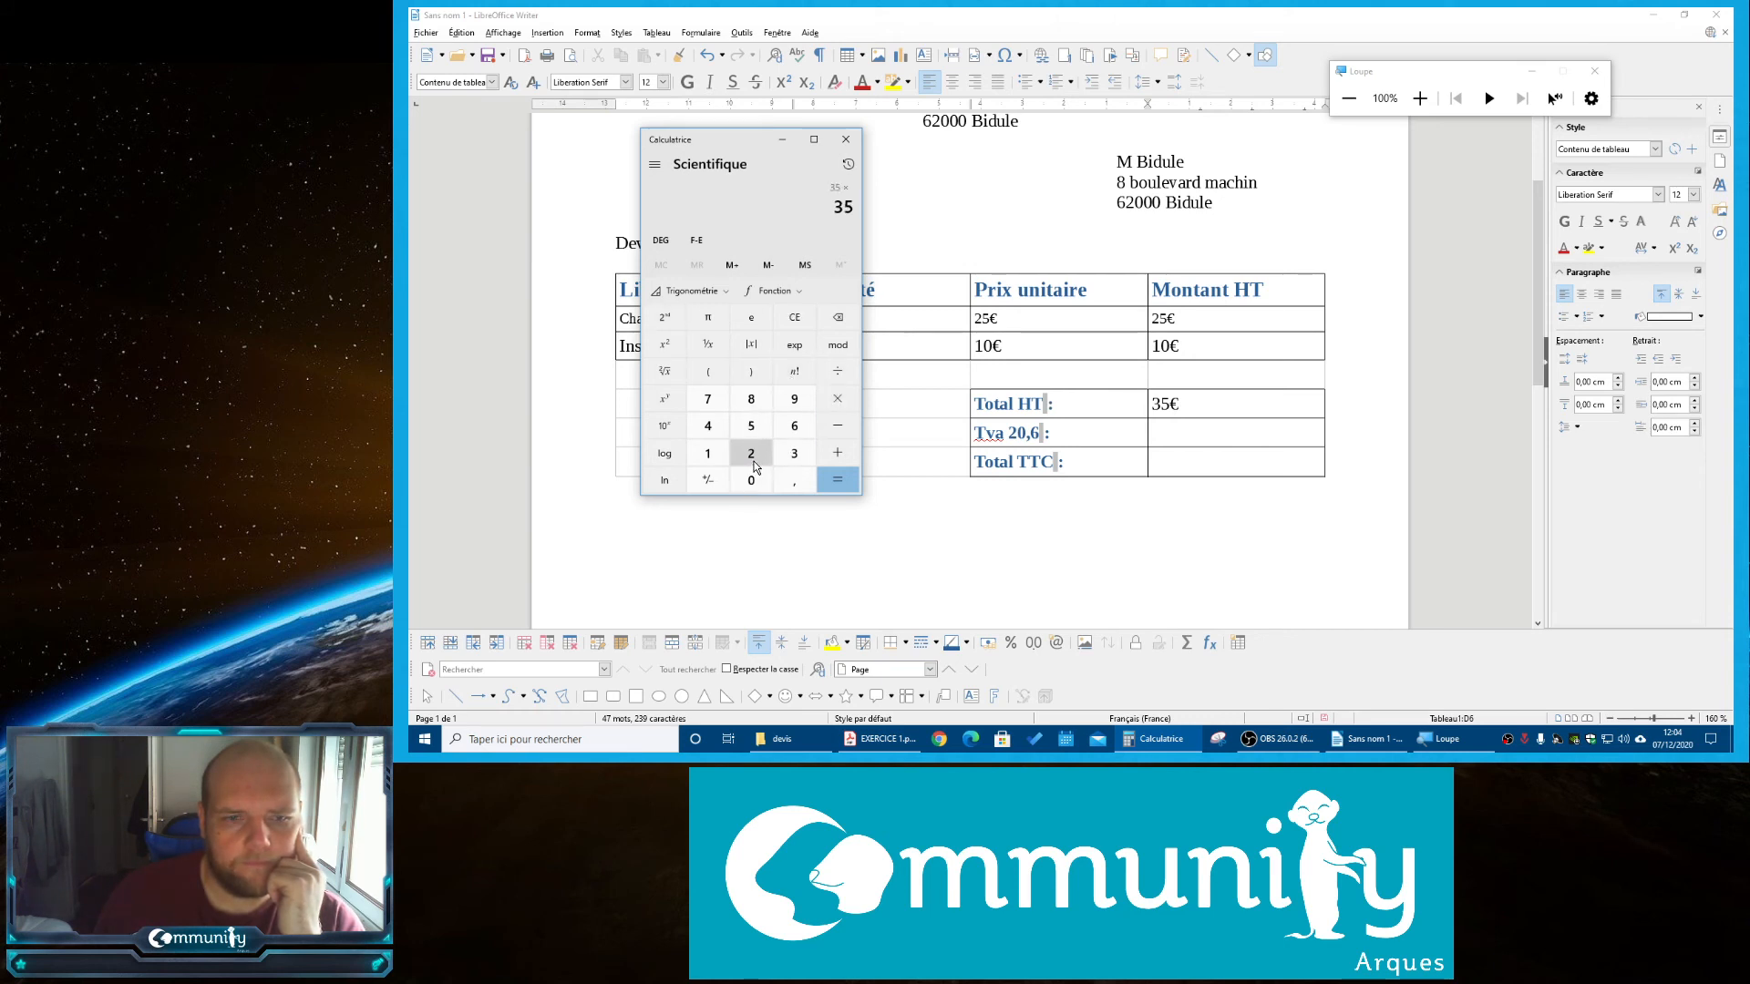
pyautogui.click(751, 480)
pyautogui.click(794, 480)
pyautogui.click(794, 426)
pyautogui.click(837, 481)
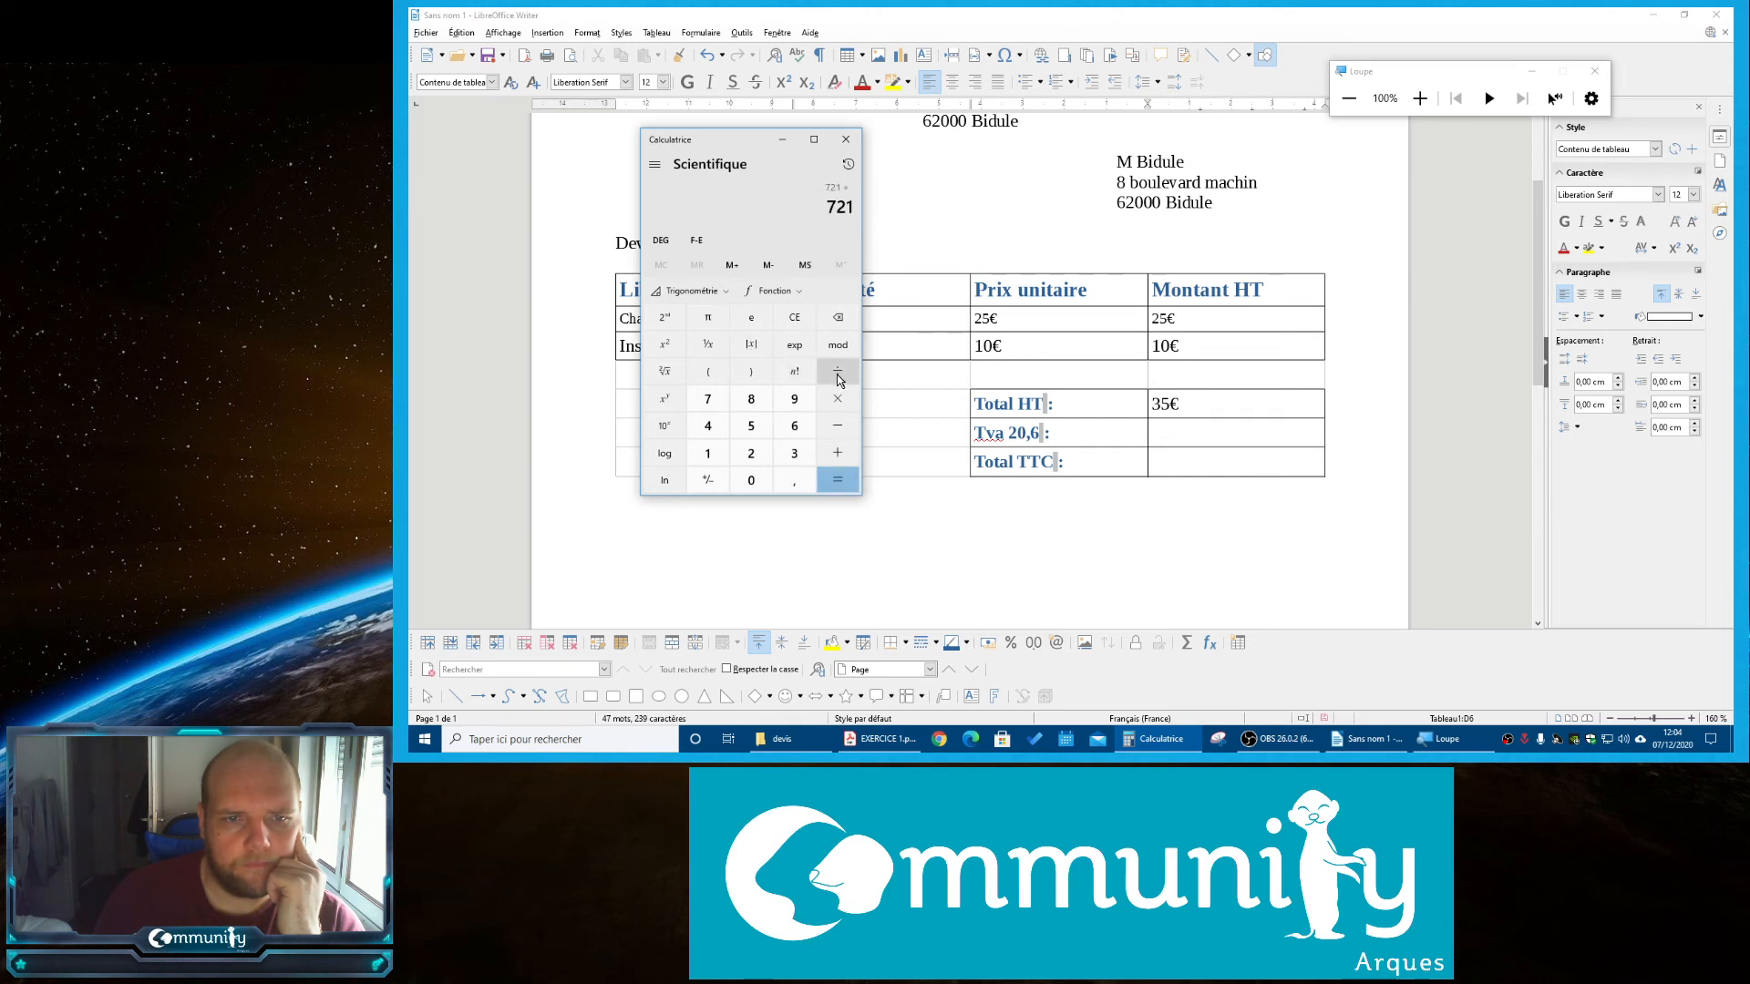
pyautogui.click(708, 453)
pyautogui.click(751, 481)
pyautogui.click(751, 480)
pyautogui.click(837, 481)
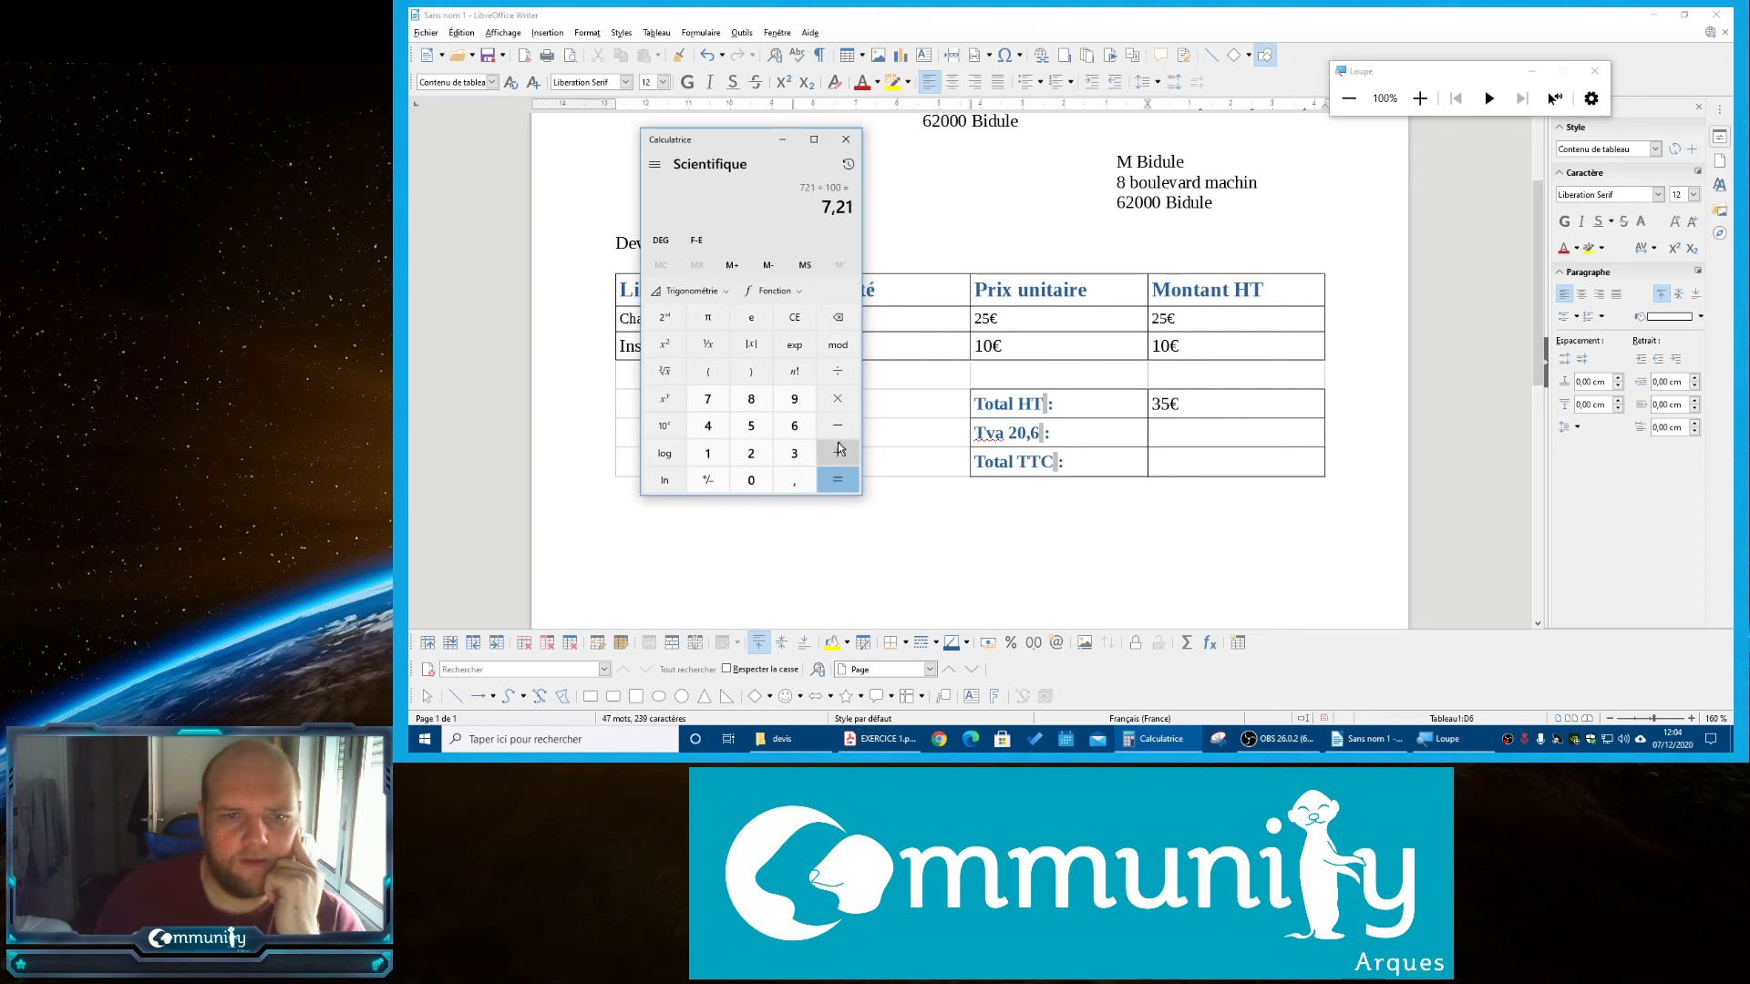
# Add 35 to the calculated VAT to get the total including tax, and close the calculator
pyautogui.click(793, 453)
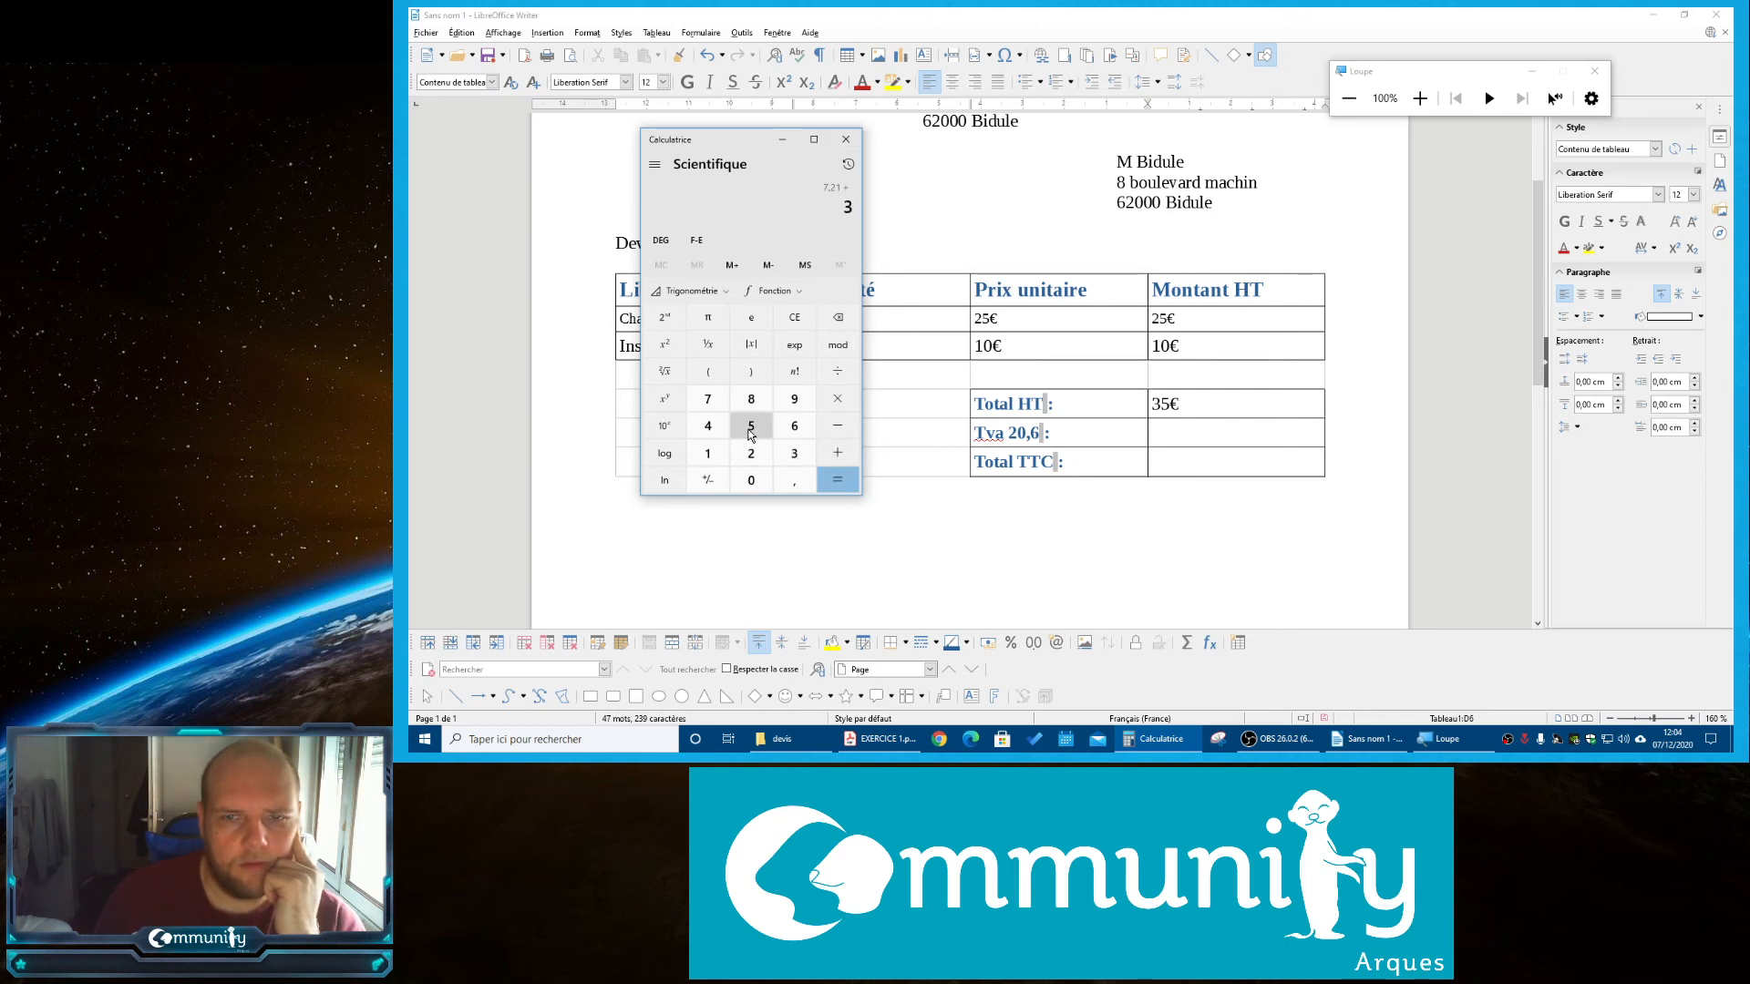
pyautogui.click(751, 426)
pyautogui.click(838, 481)
pyautogui.click(847, 142)
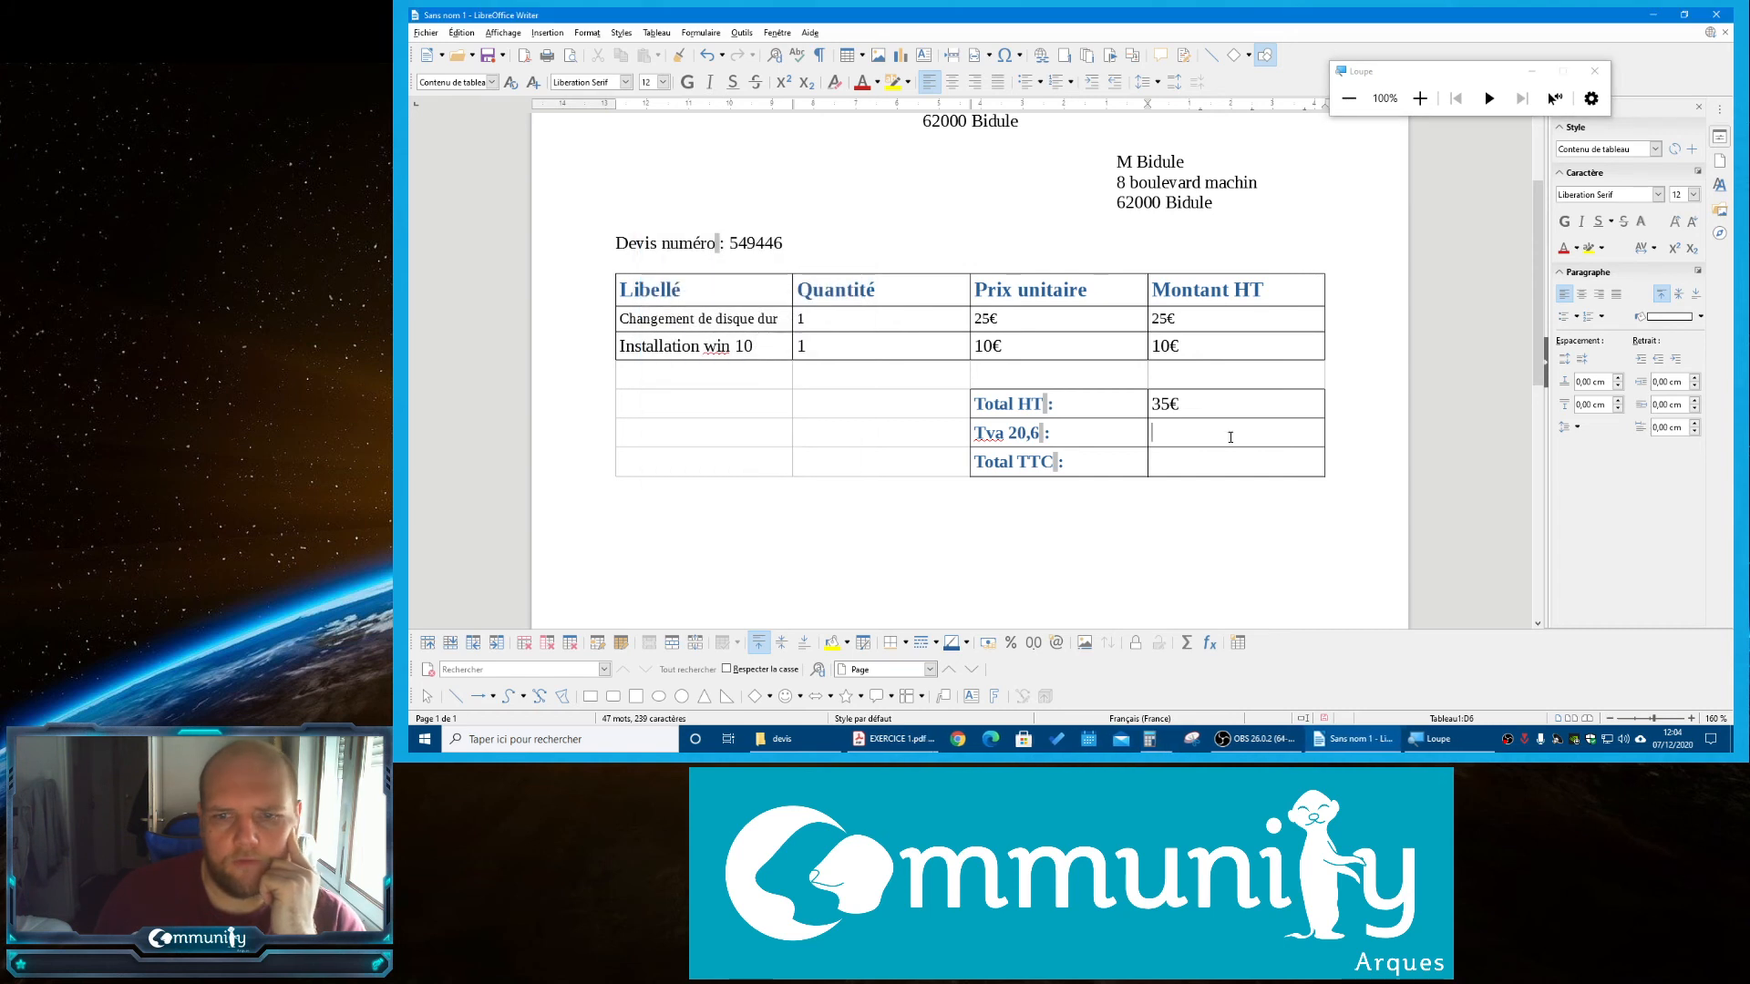
# Enter 7,21€ as the Tva 20,6 amount and 42,21€ as the Total TTC amount in the quote table
pyautogui.click(1177, 427)
pyautogui.write('7,2')
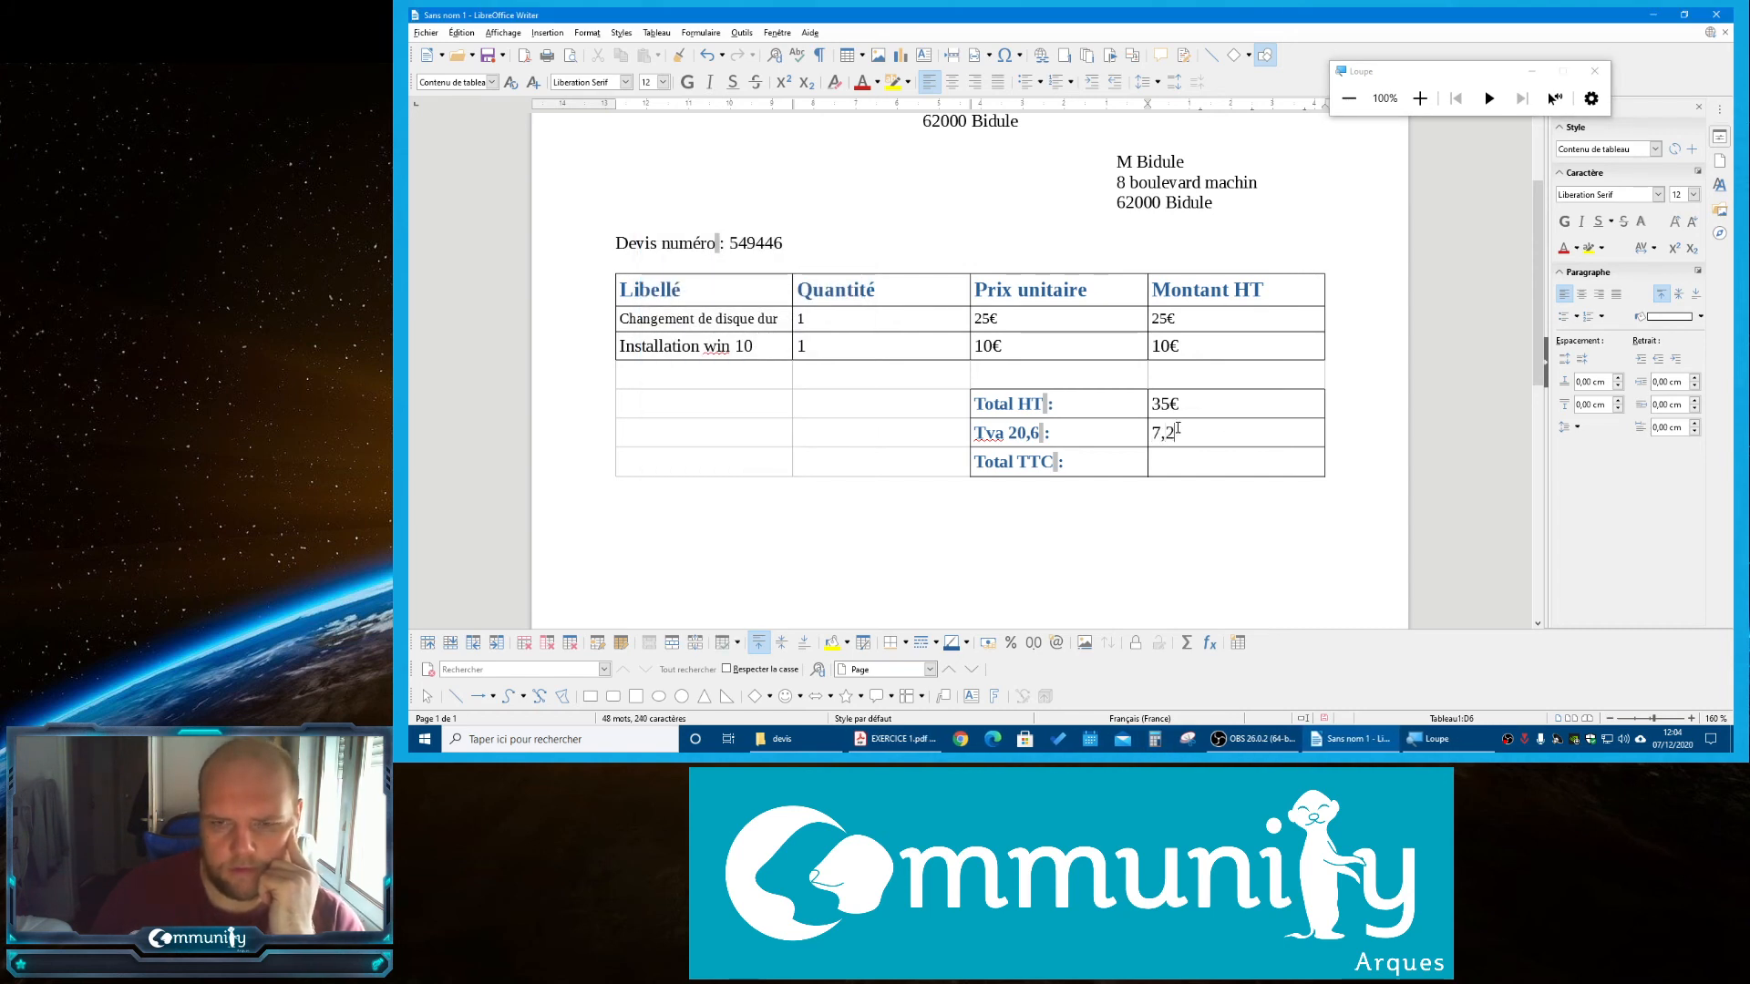
pyautogui.write('1')
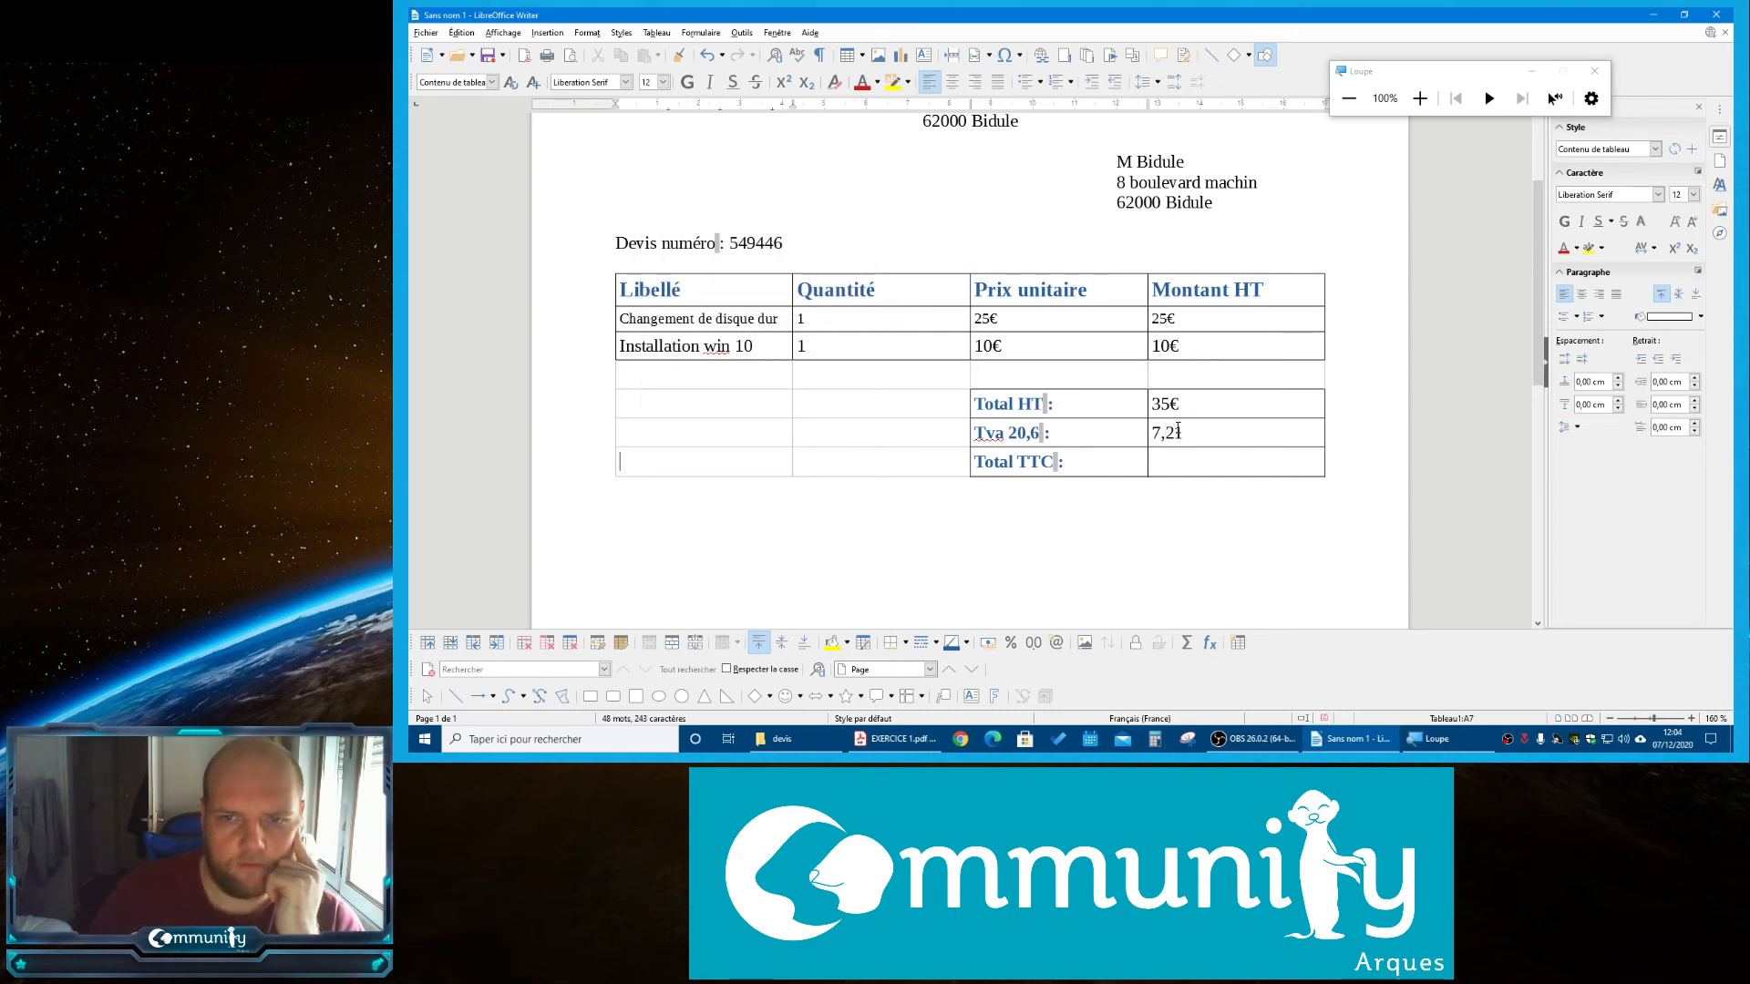
pyautogui.click(1173, 454)
pyautogui.write('42,')
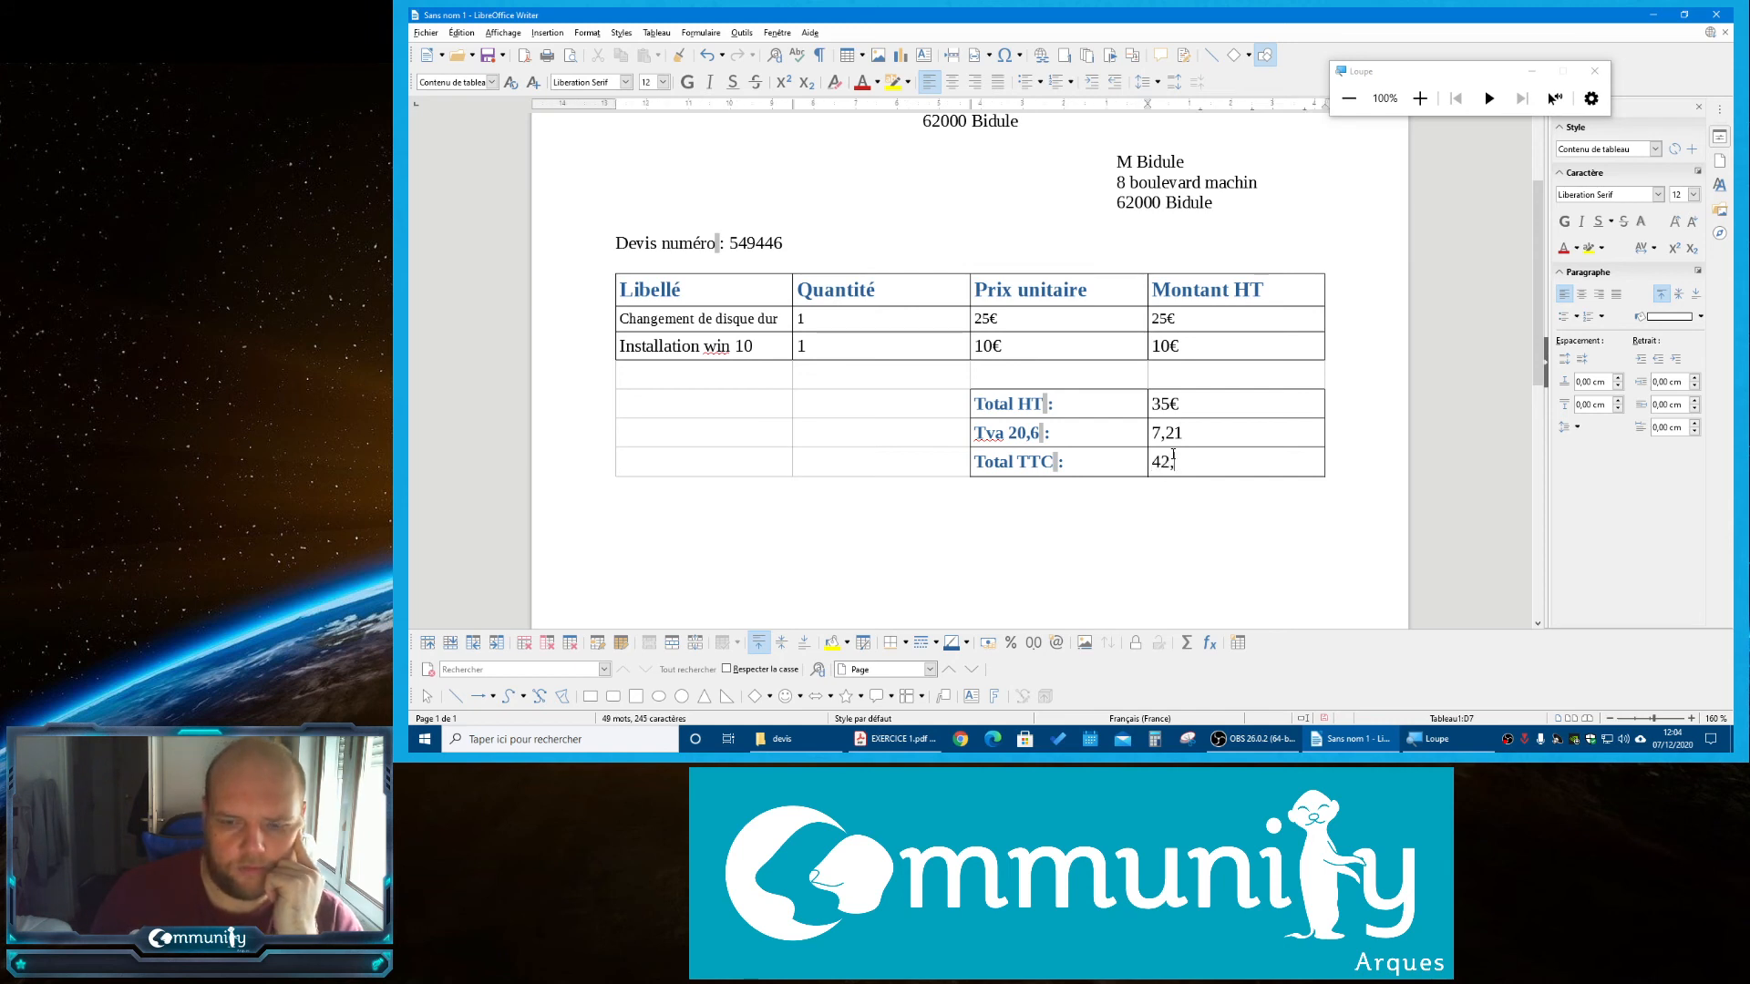
pyautogui.write('21')
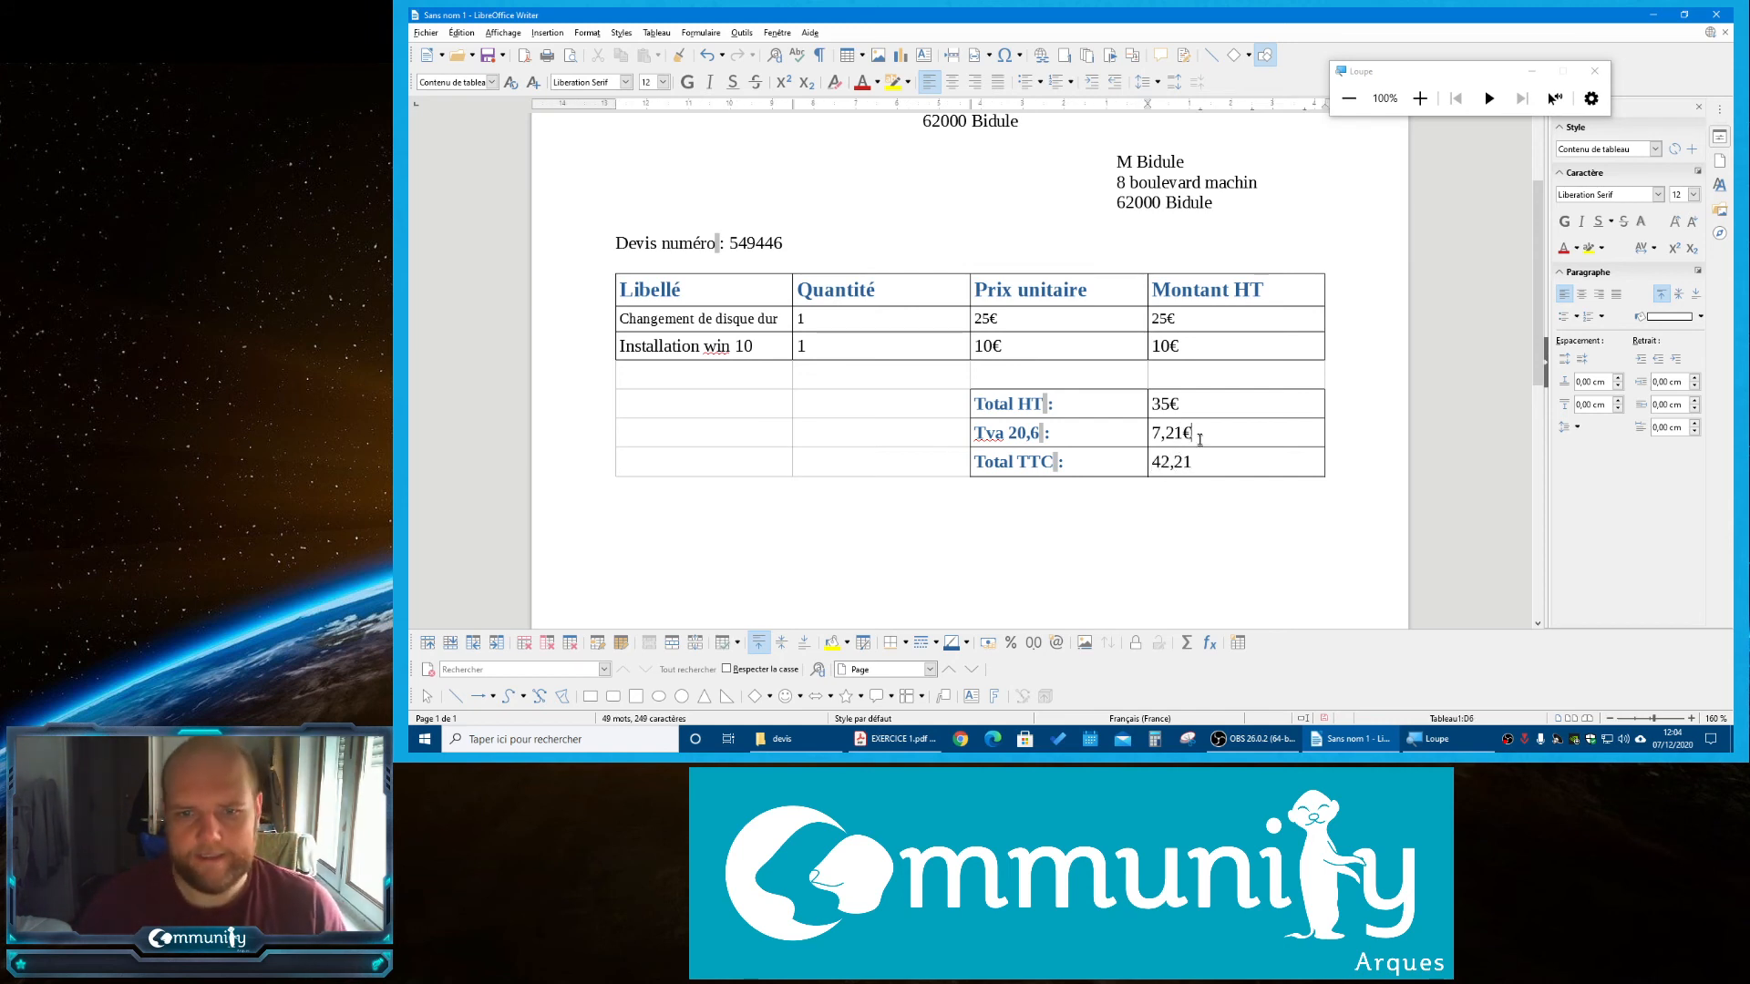
pyautogui.click(1219, 455)
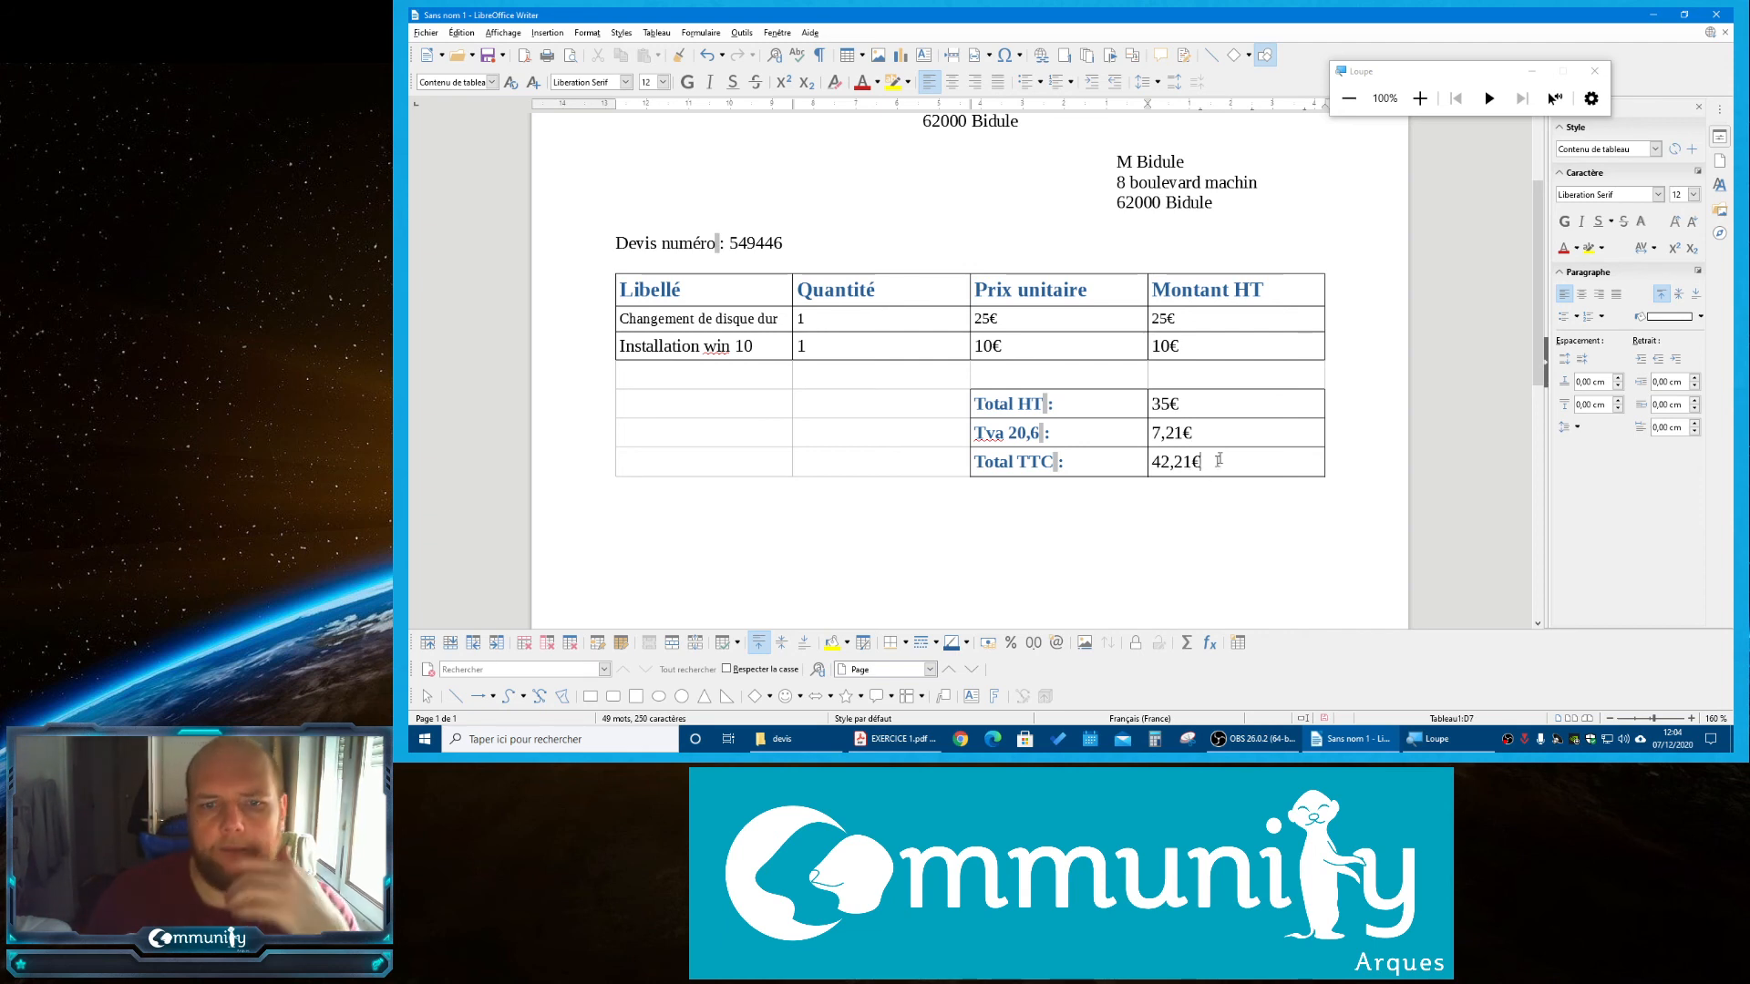
# Look over the completed quote and check in EXERCICE 1.pdf how the quote files must be named and where they must be saved
pyautogui.click(1191, 521)
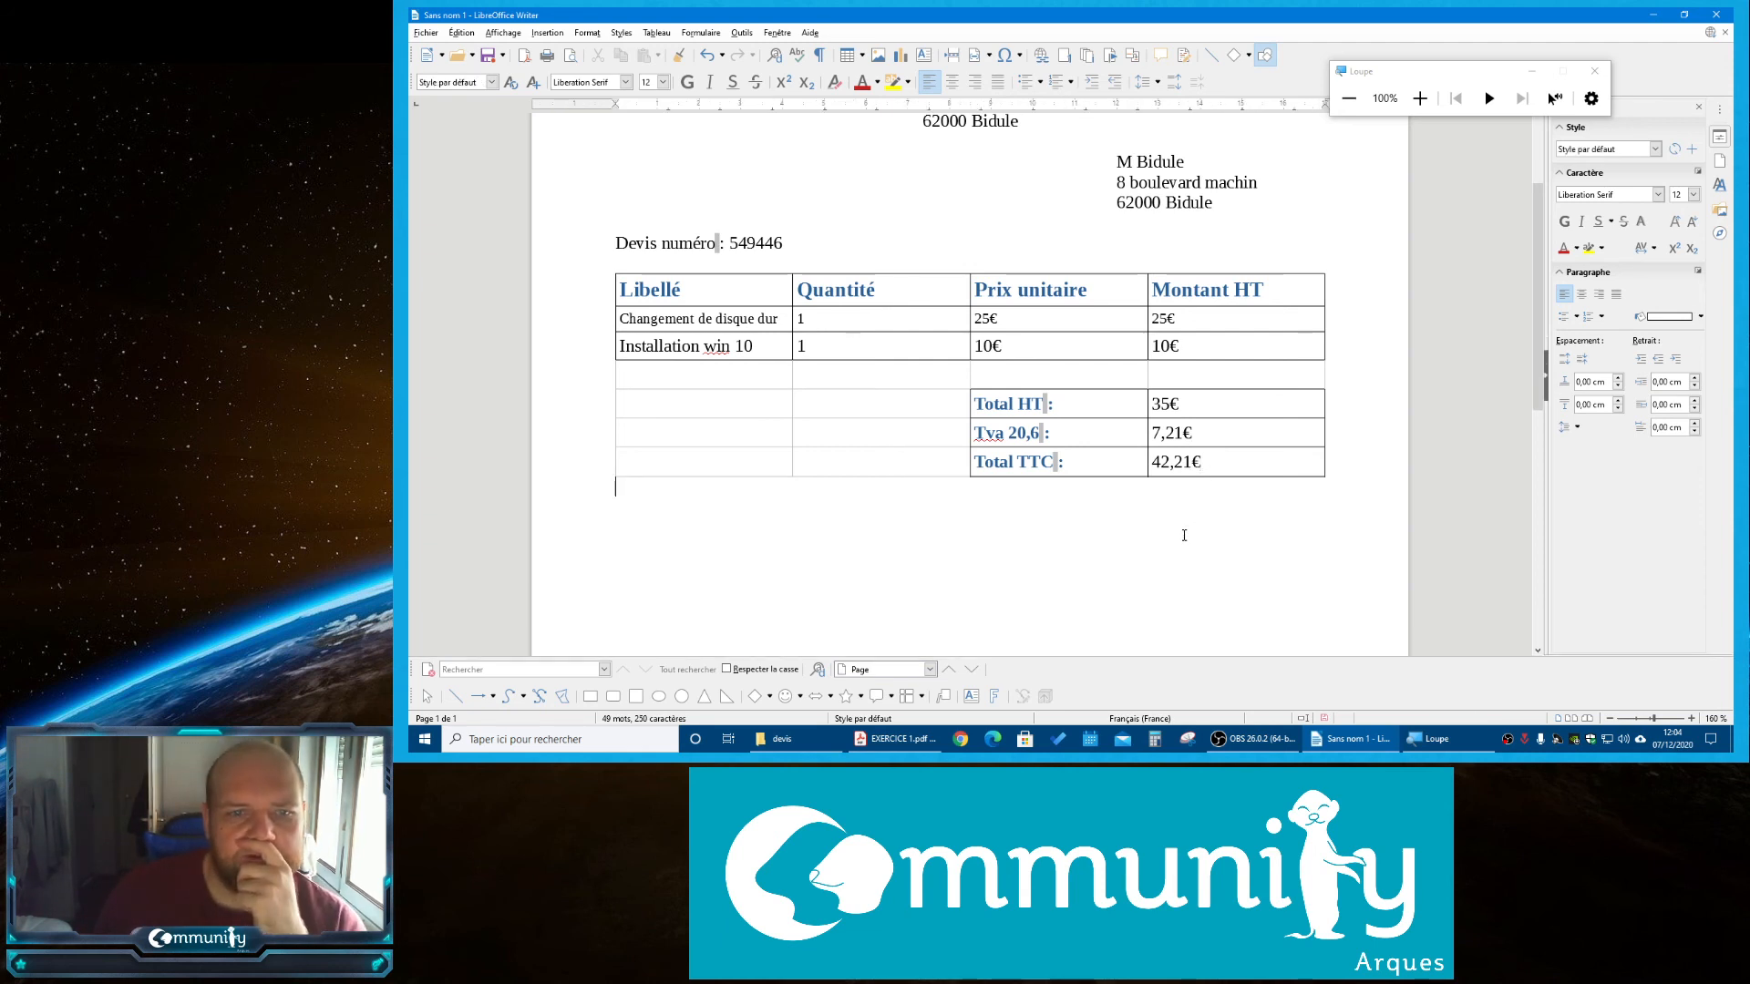
pyautogui.scroll(2, 1184, 535)
pyautogui.scroll(-5, 1184, 535)
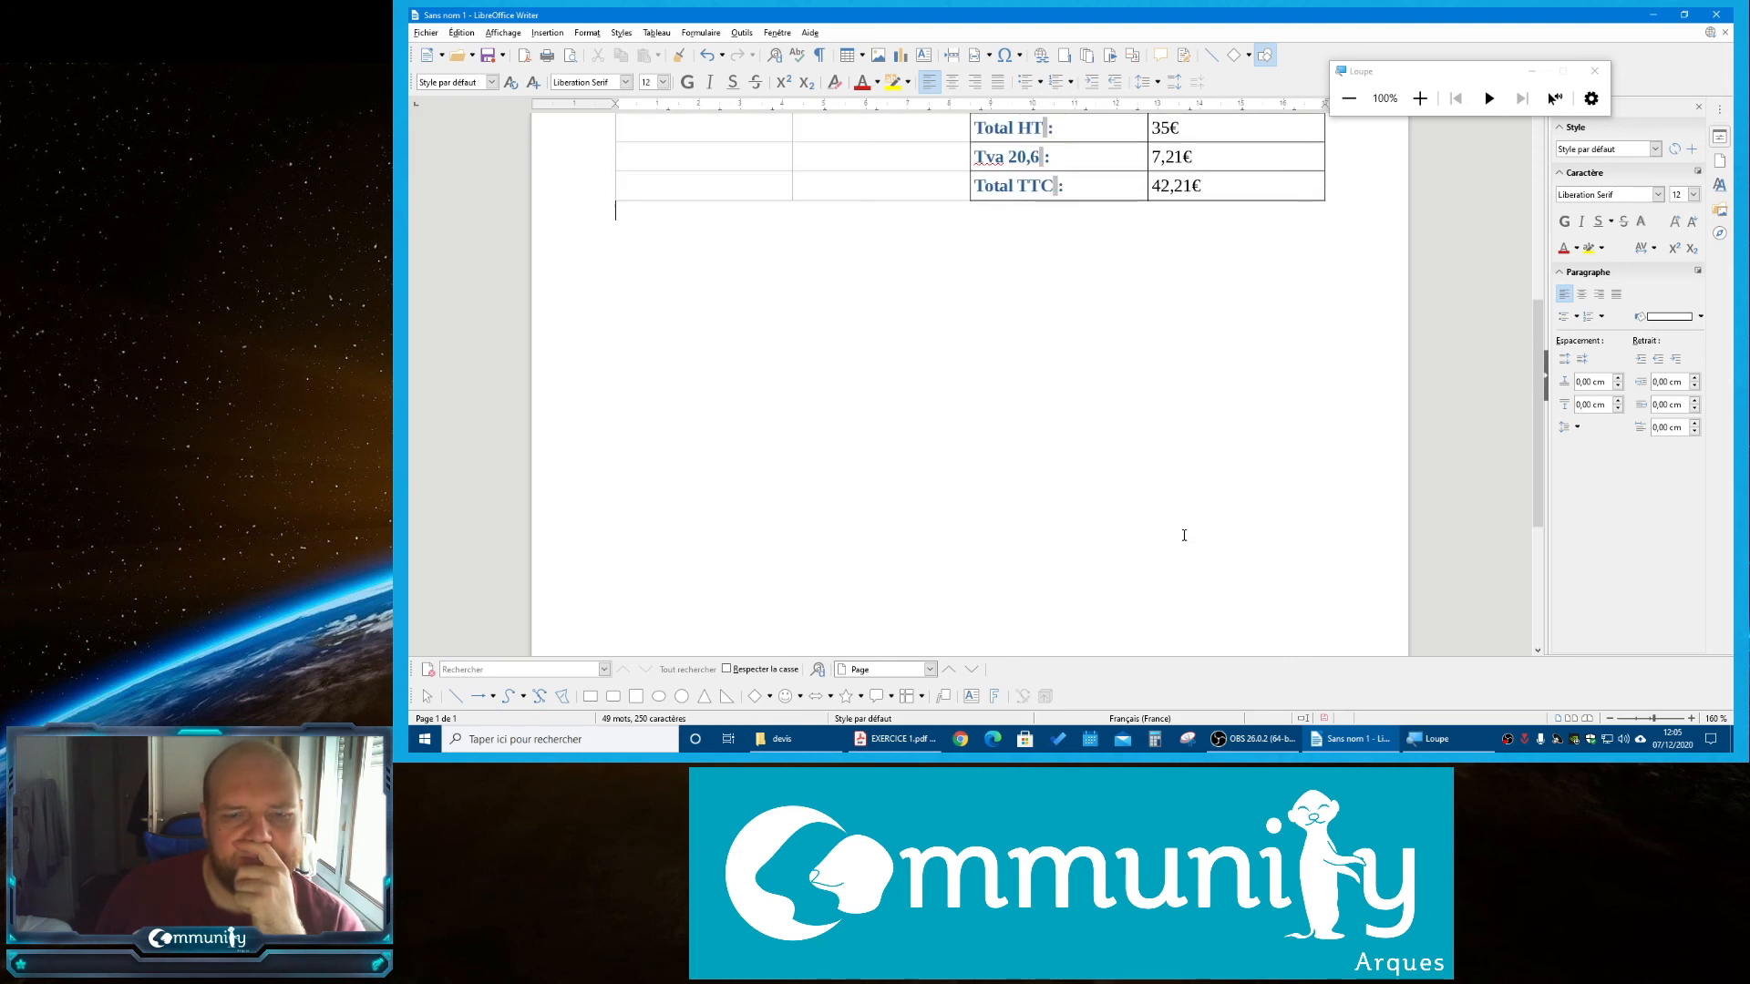
pyautogui.scroll(5, 1184, 535)
pyautogui.click(922, 739)
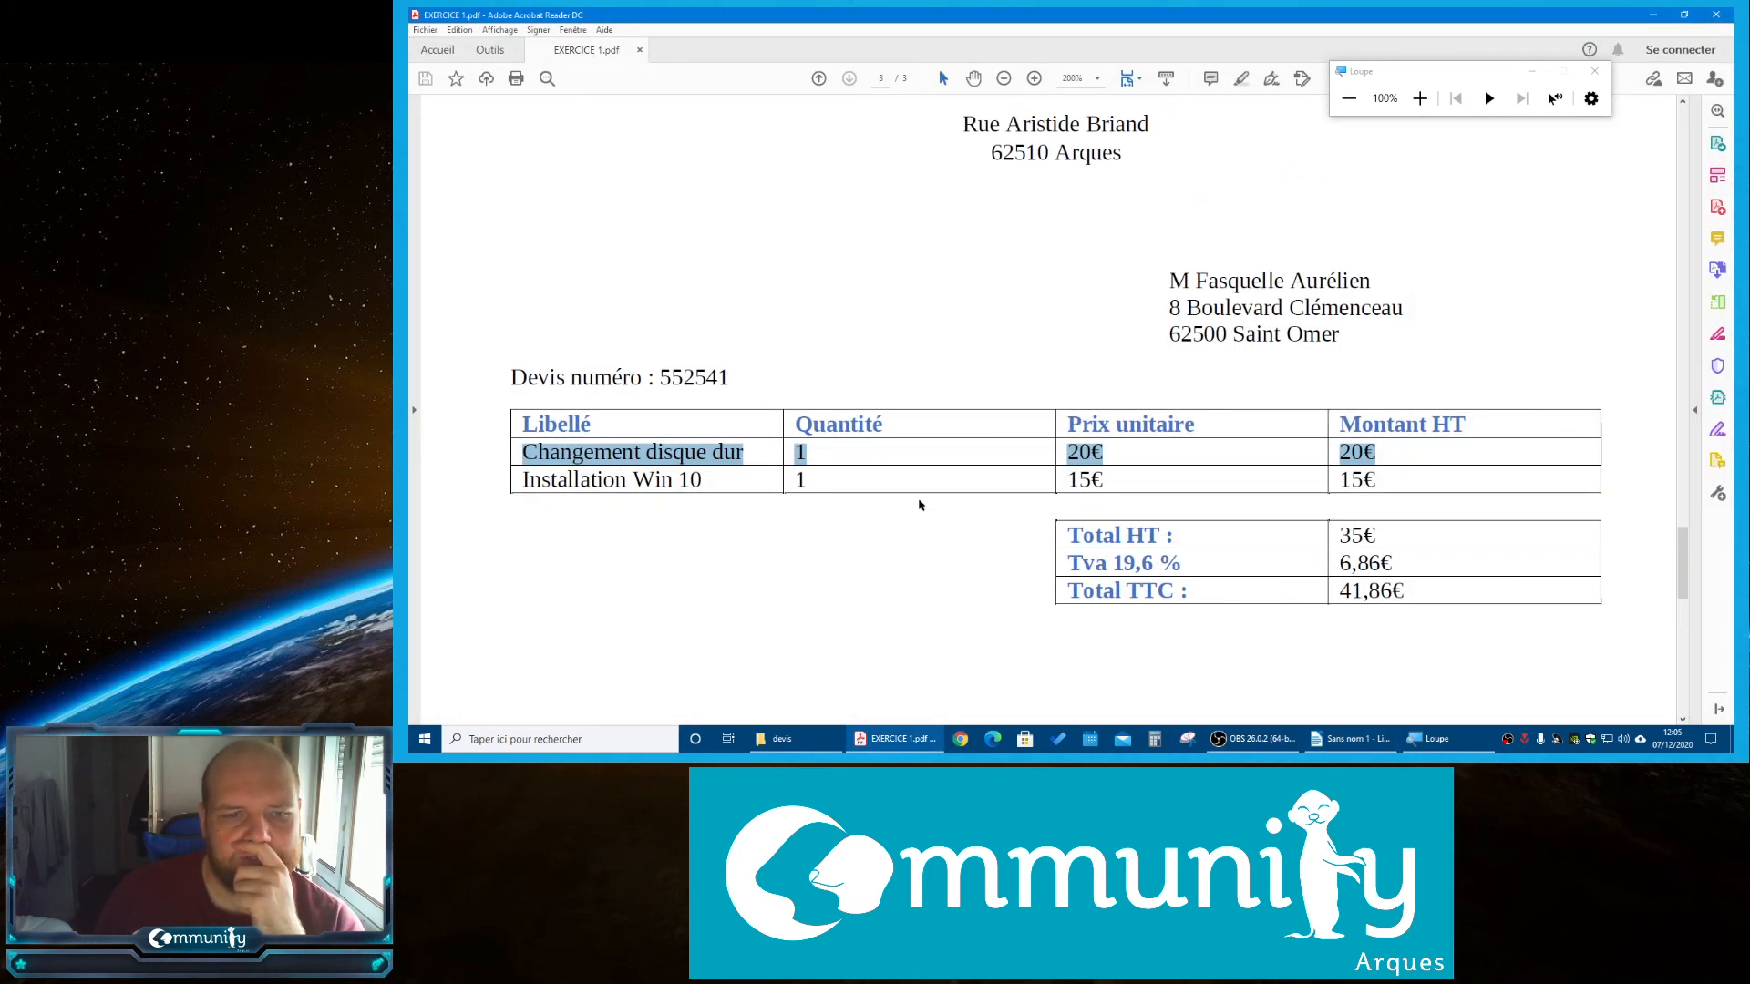
pyautogui.scroll(-2, 921, 510)
pyautogui.scroll(10, 922, 520)
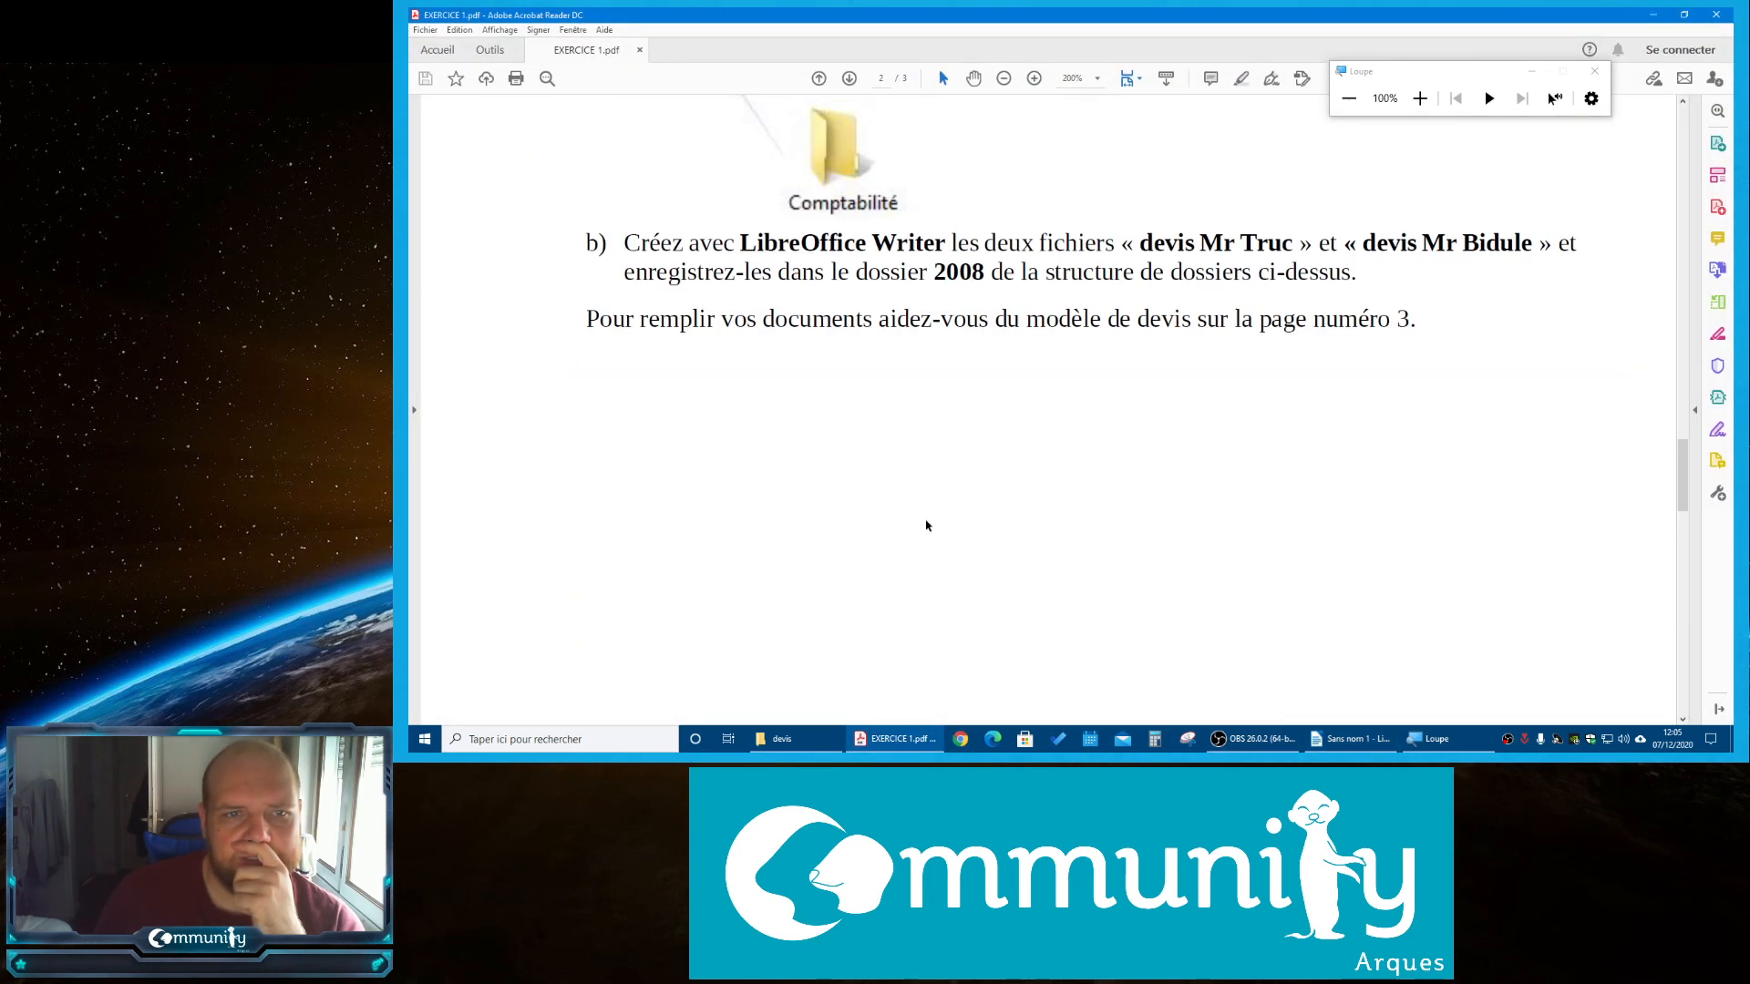
pyautogui.scroll(1, 927, 526)
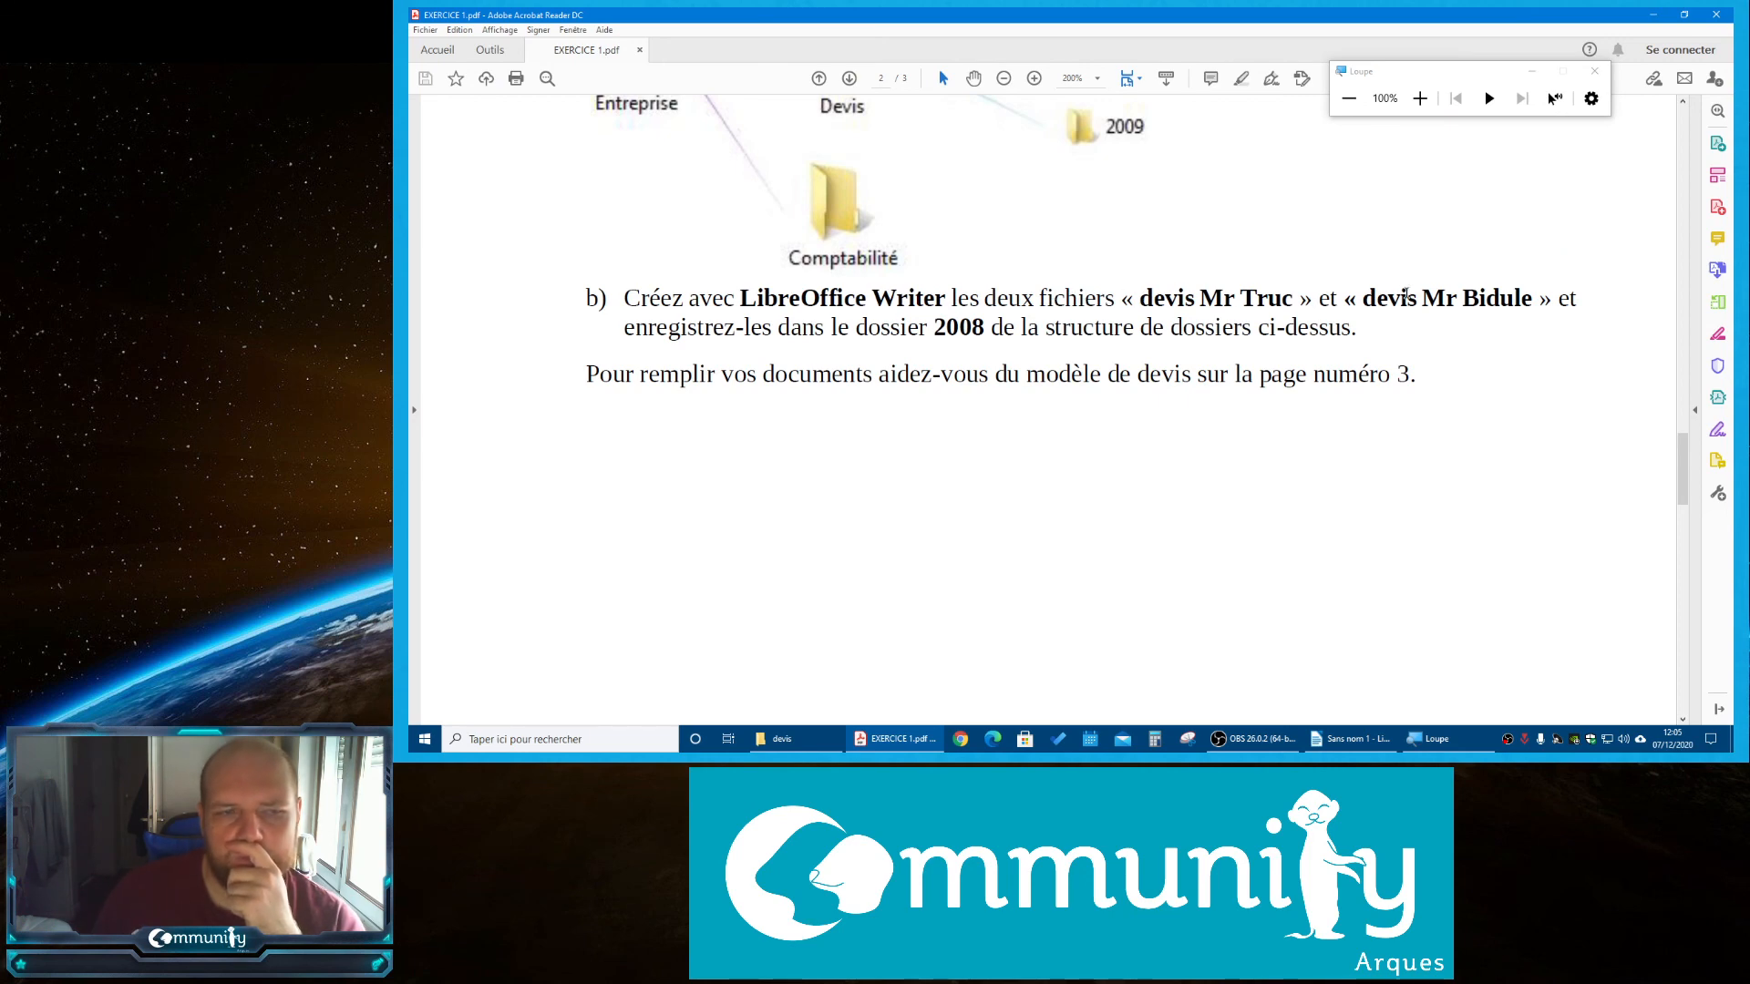
pyautogui.scroll(2, 1004, 425)
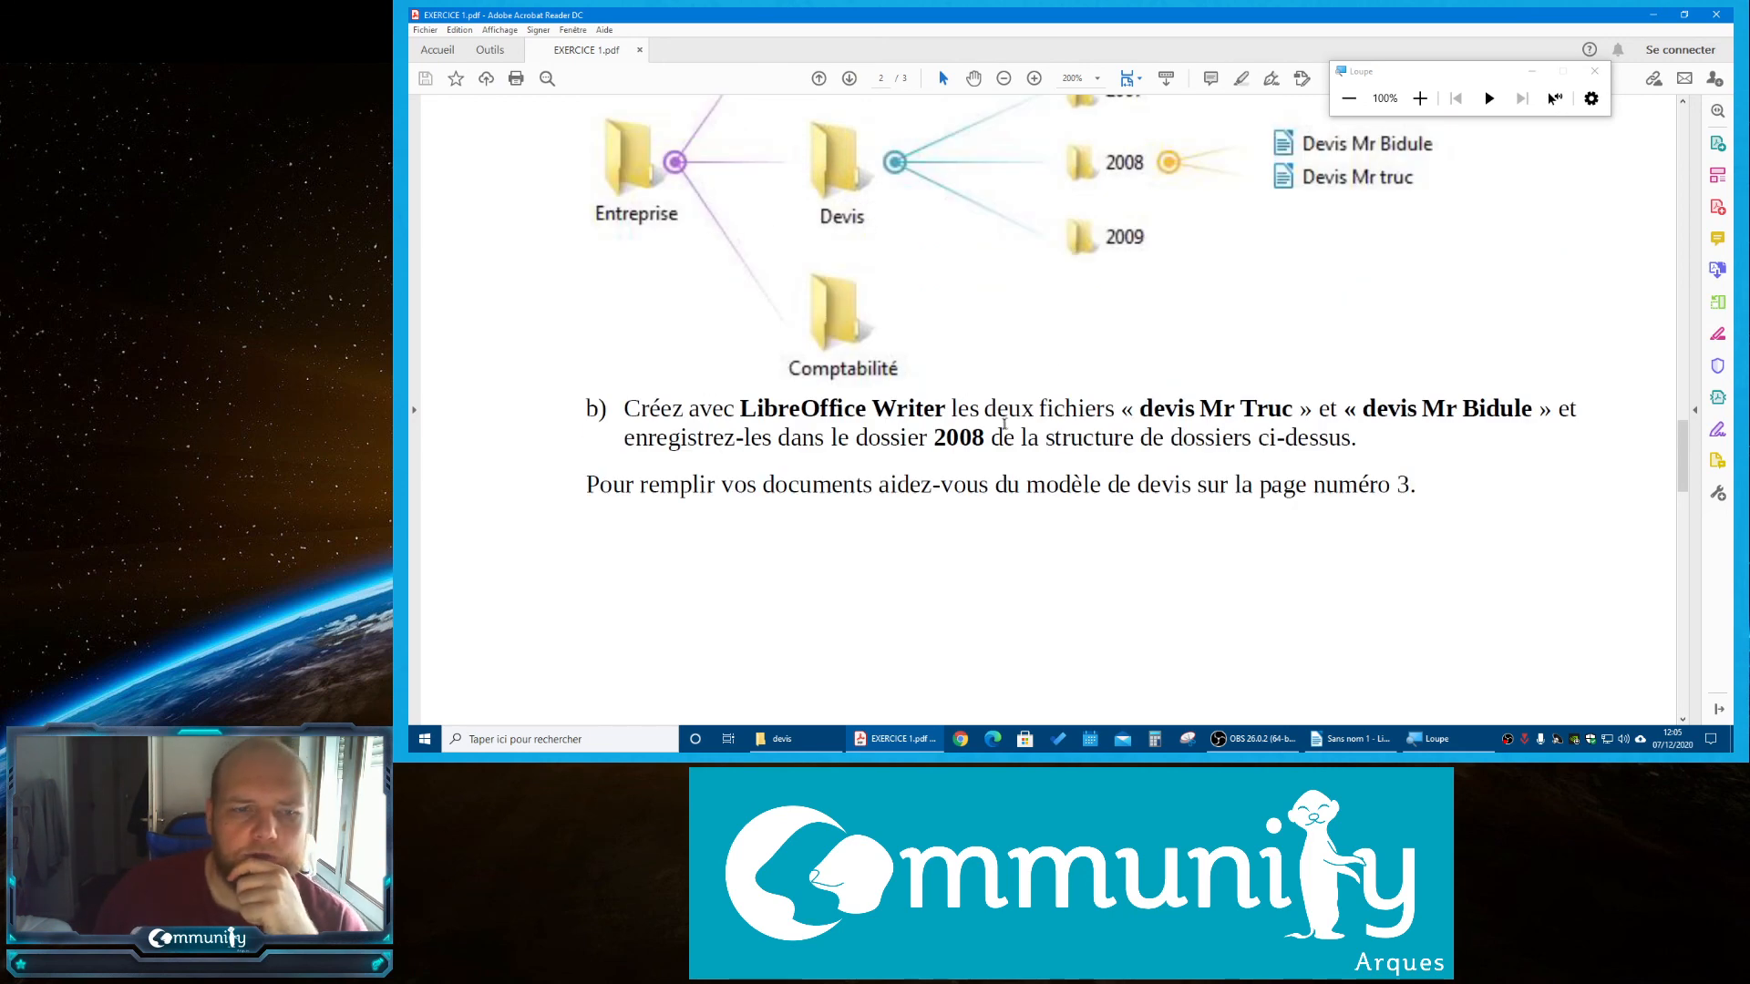
# Switch back to Writer, start saving the document and browse to the folder Documents > entreprises > devis > 2008
pyautogui.click(906, 752)
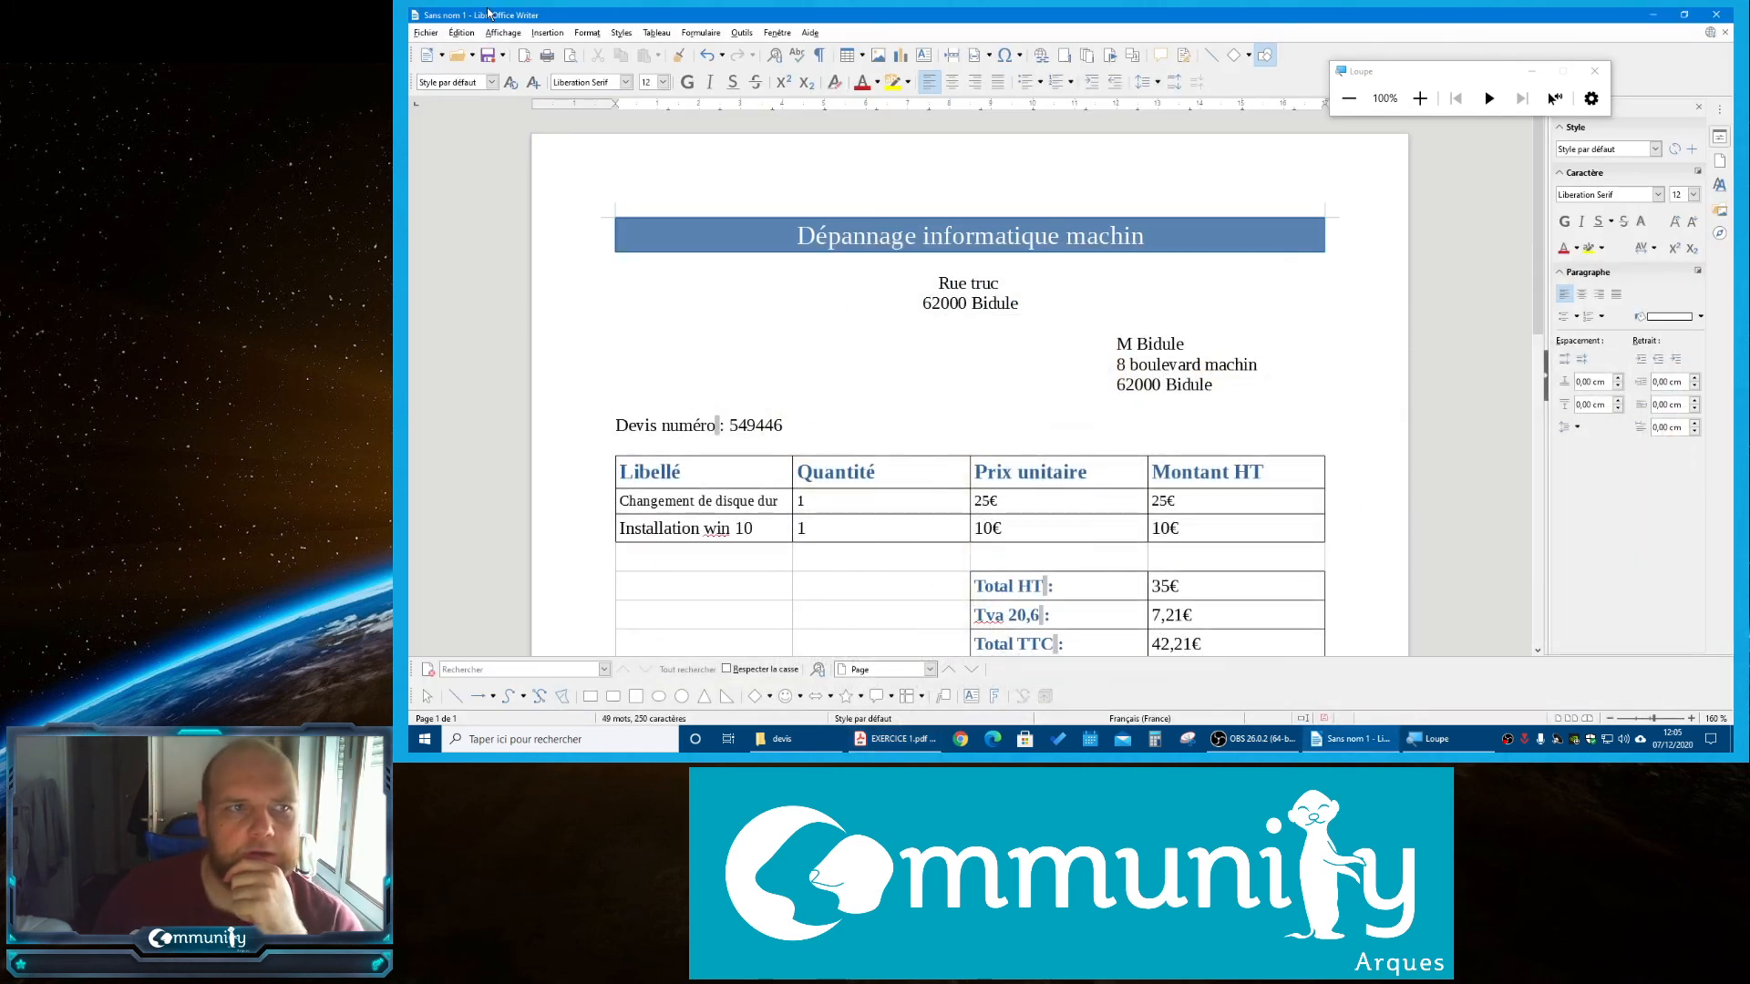
pyautogui.click(430, 34)
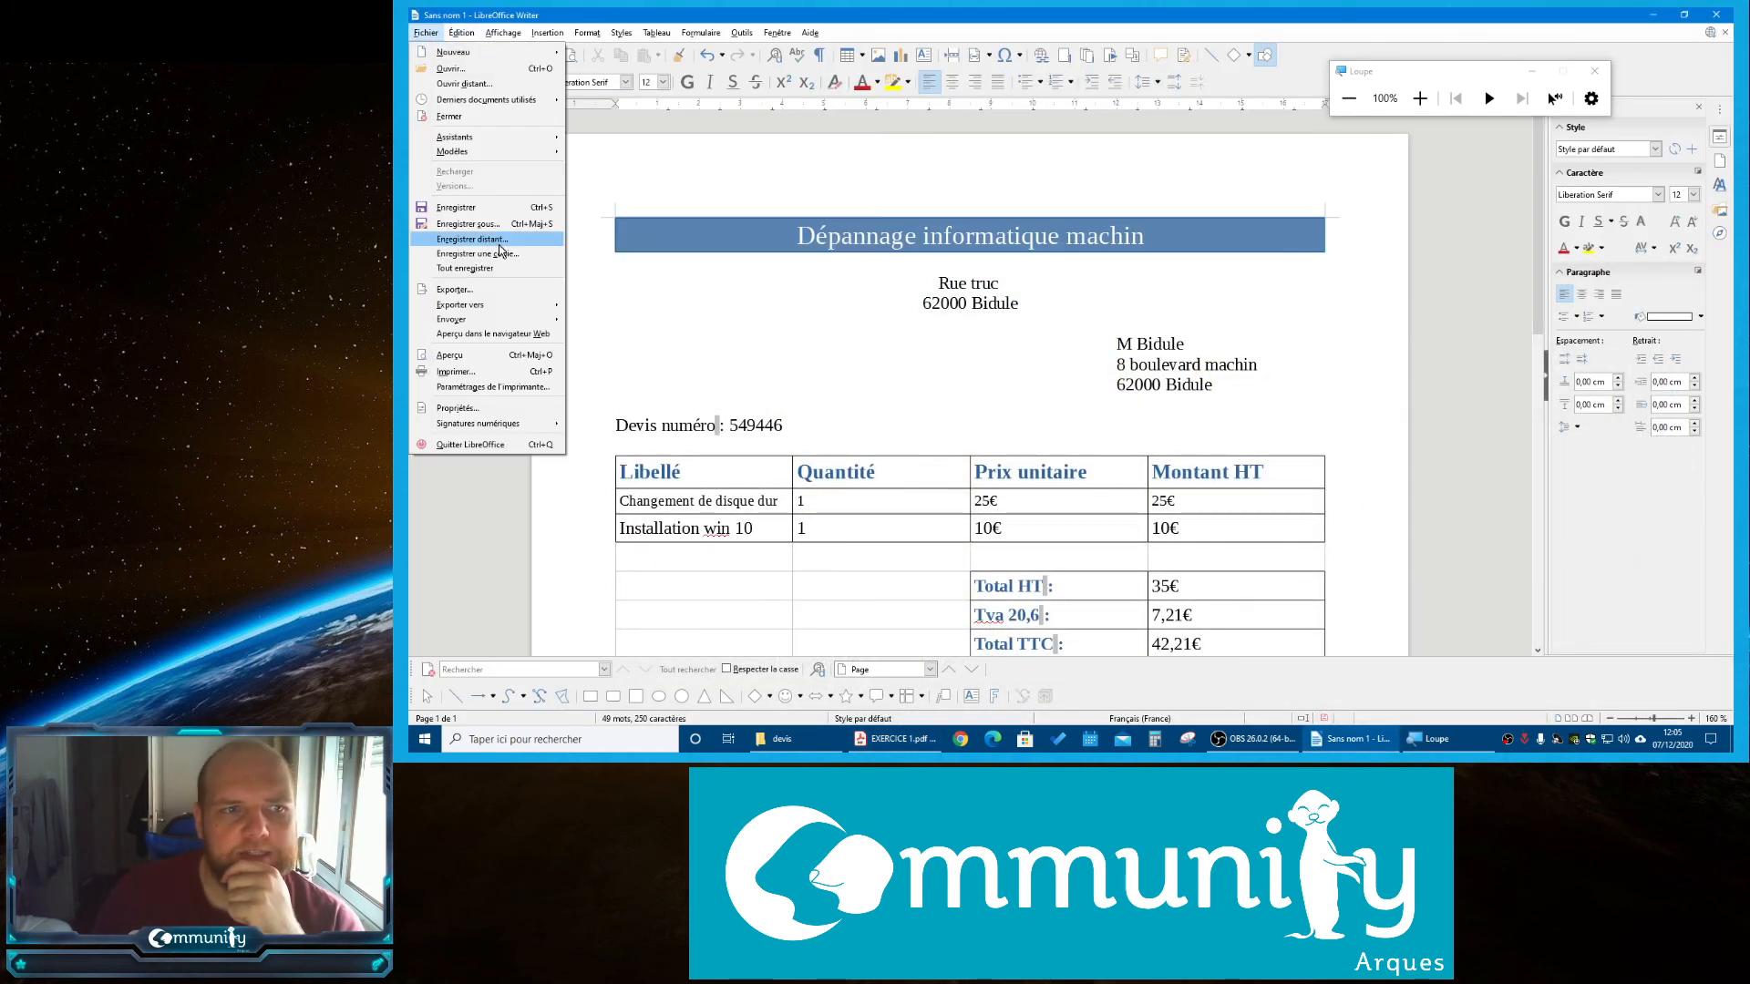
pyautogui.click(632, 176)
pyautogui.click(489, 56)
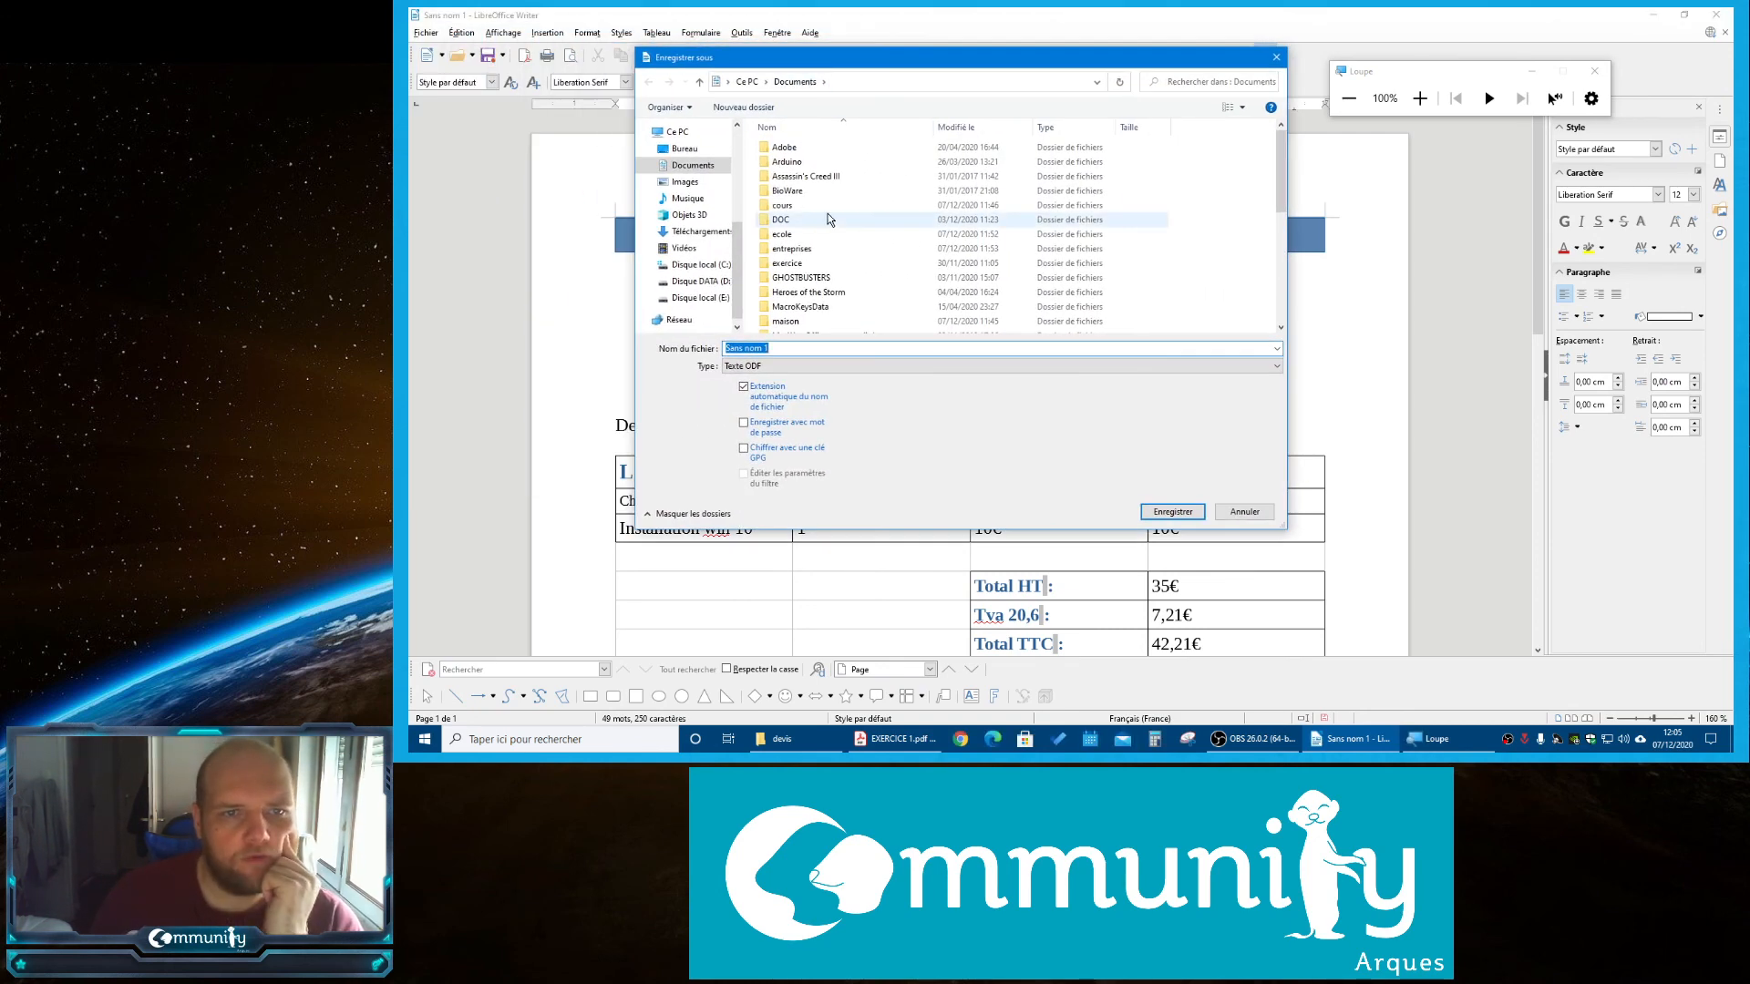
pyautogui.scroll(-5, 828, 215)
pyautogui.scroll(5, 827, 215)
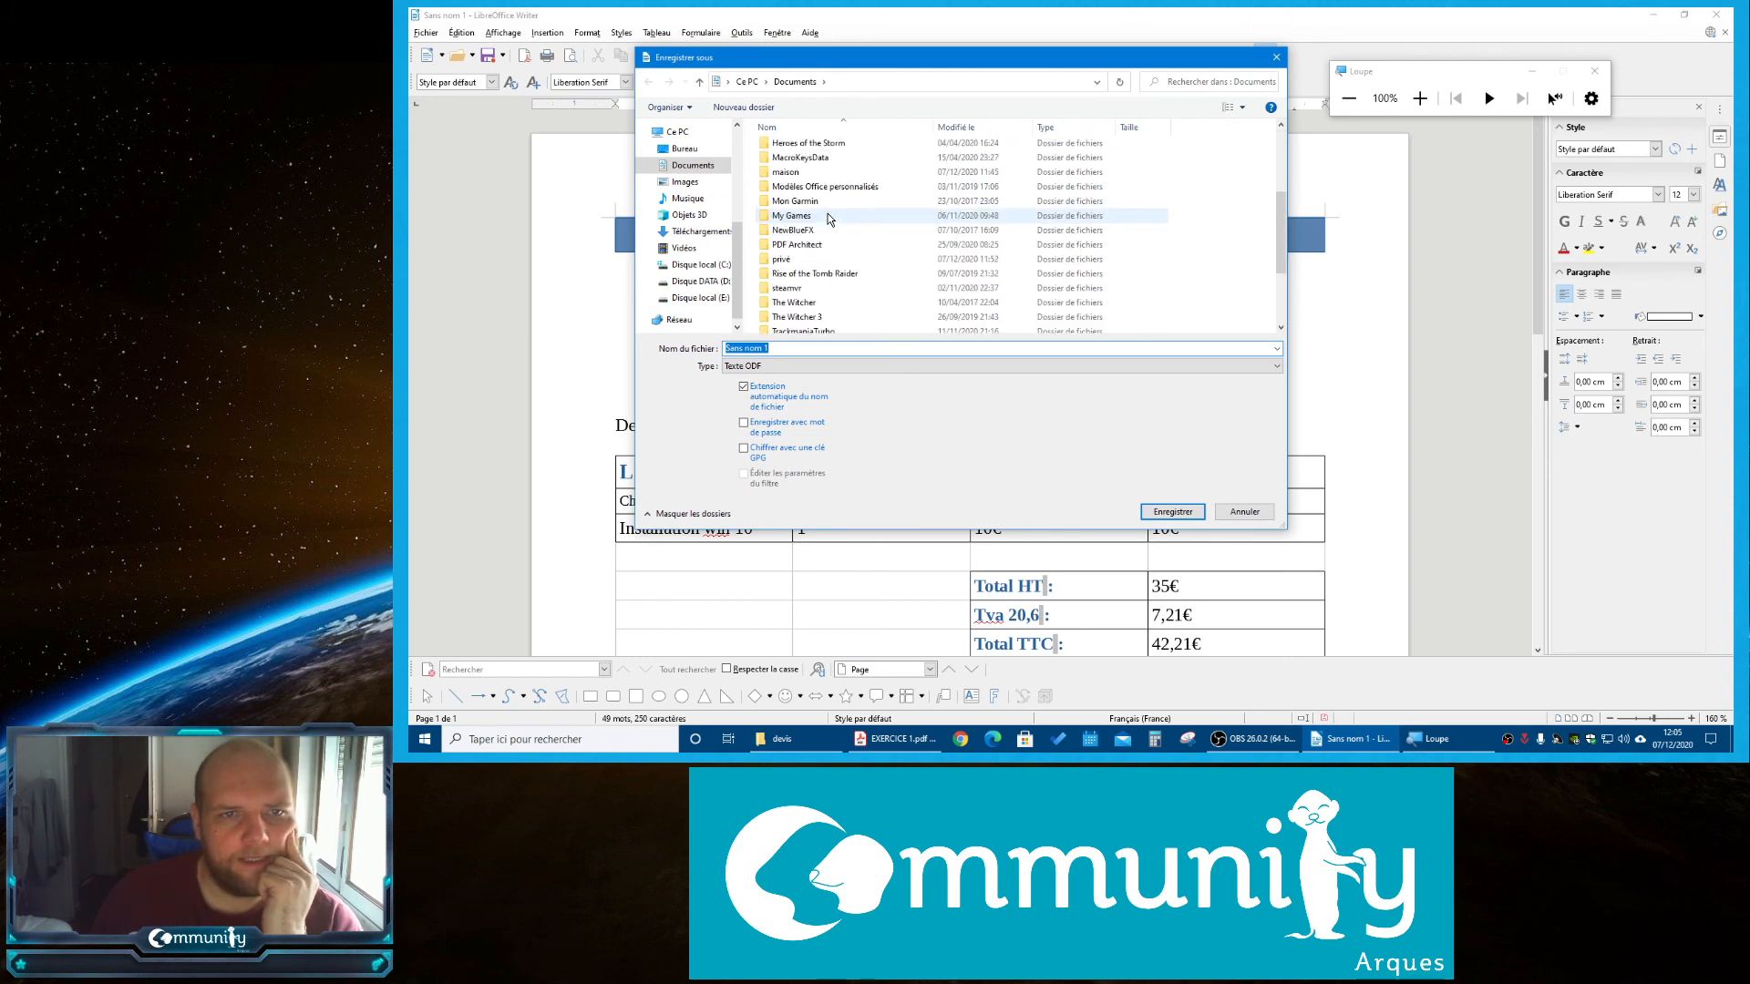
pyautogui.scroll(1, 700, 141)
pyautogui.scroll(1, 697, 155)
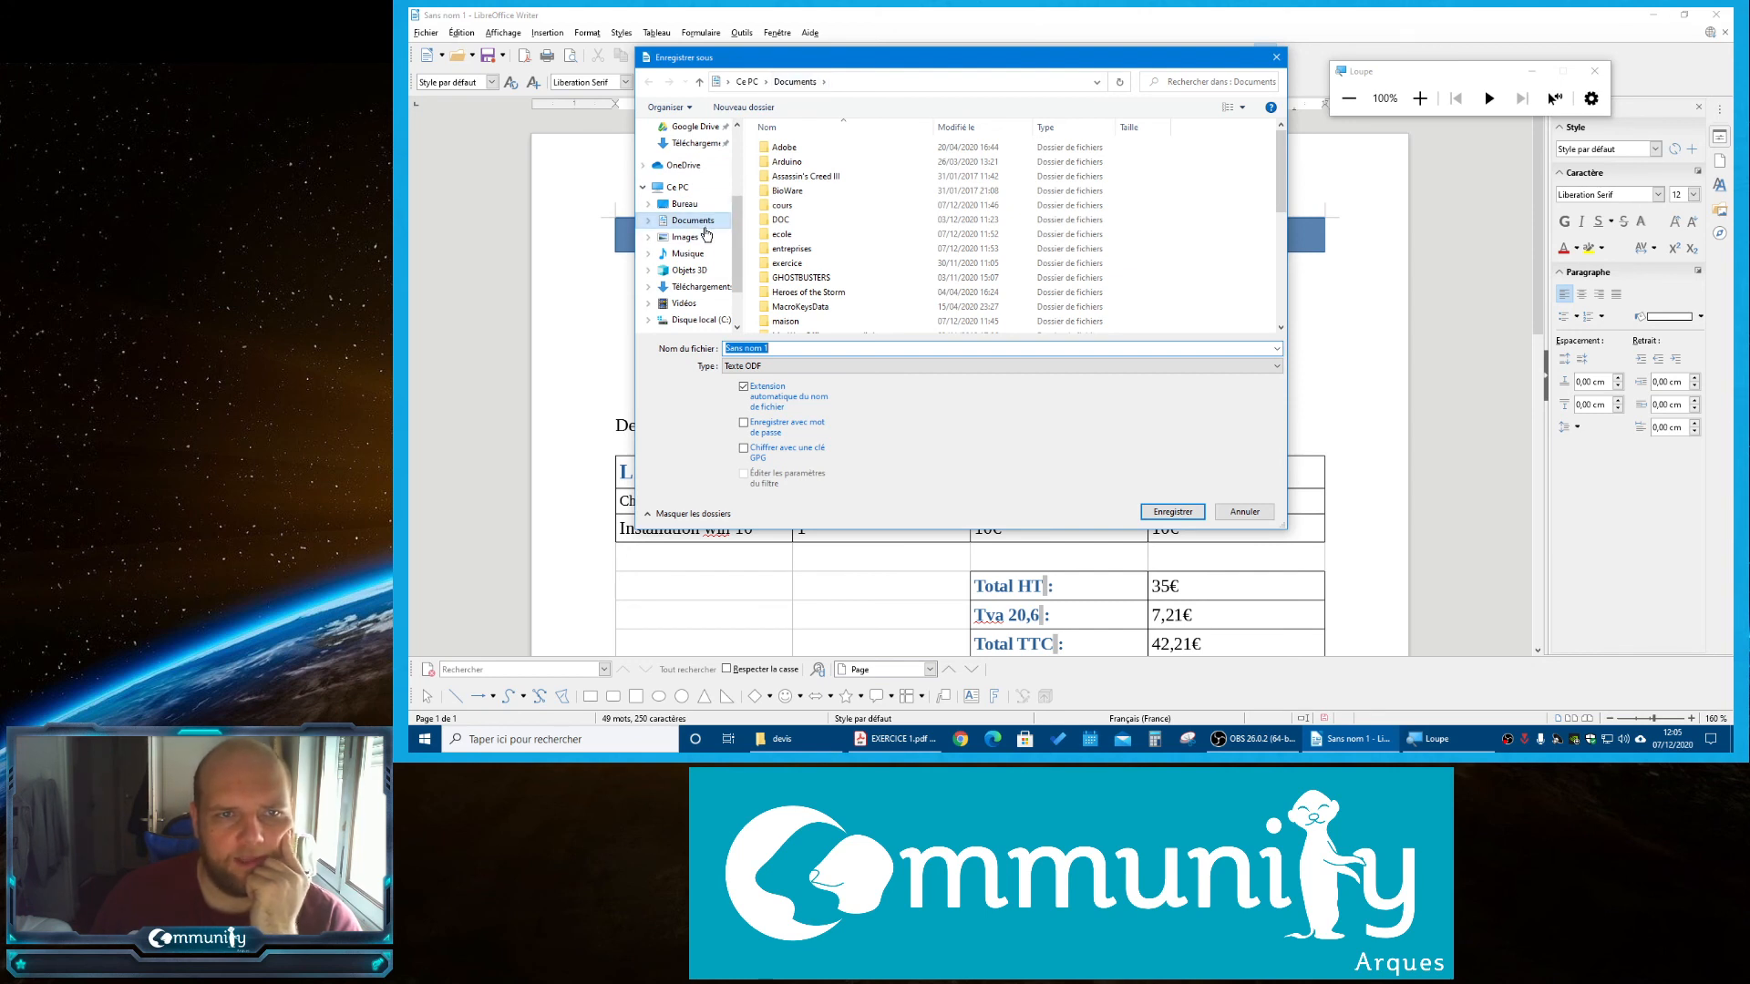
pyautogui.doubleClick(813, 250)
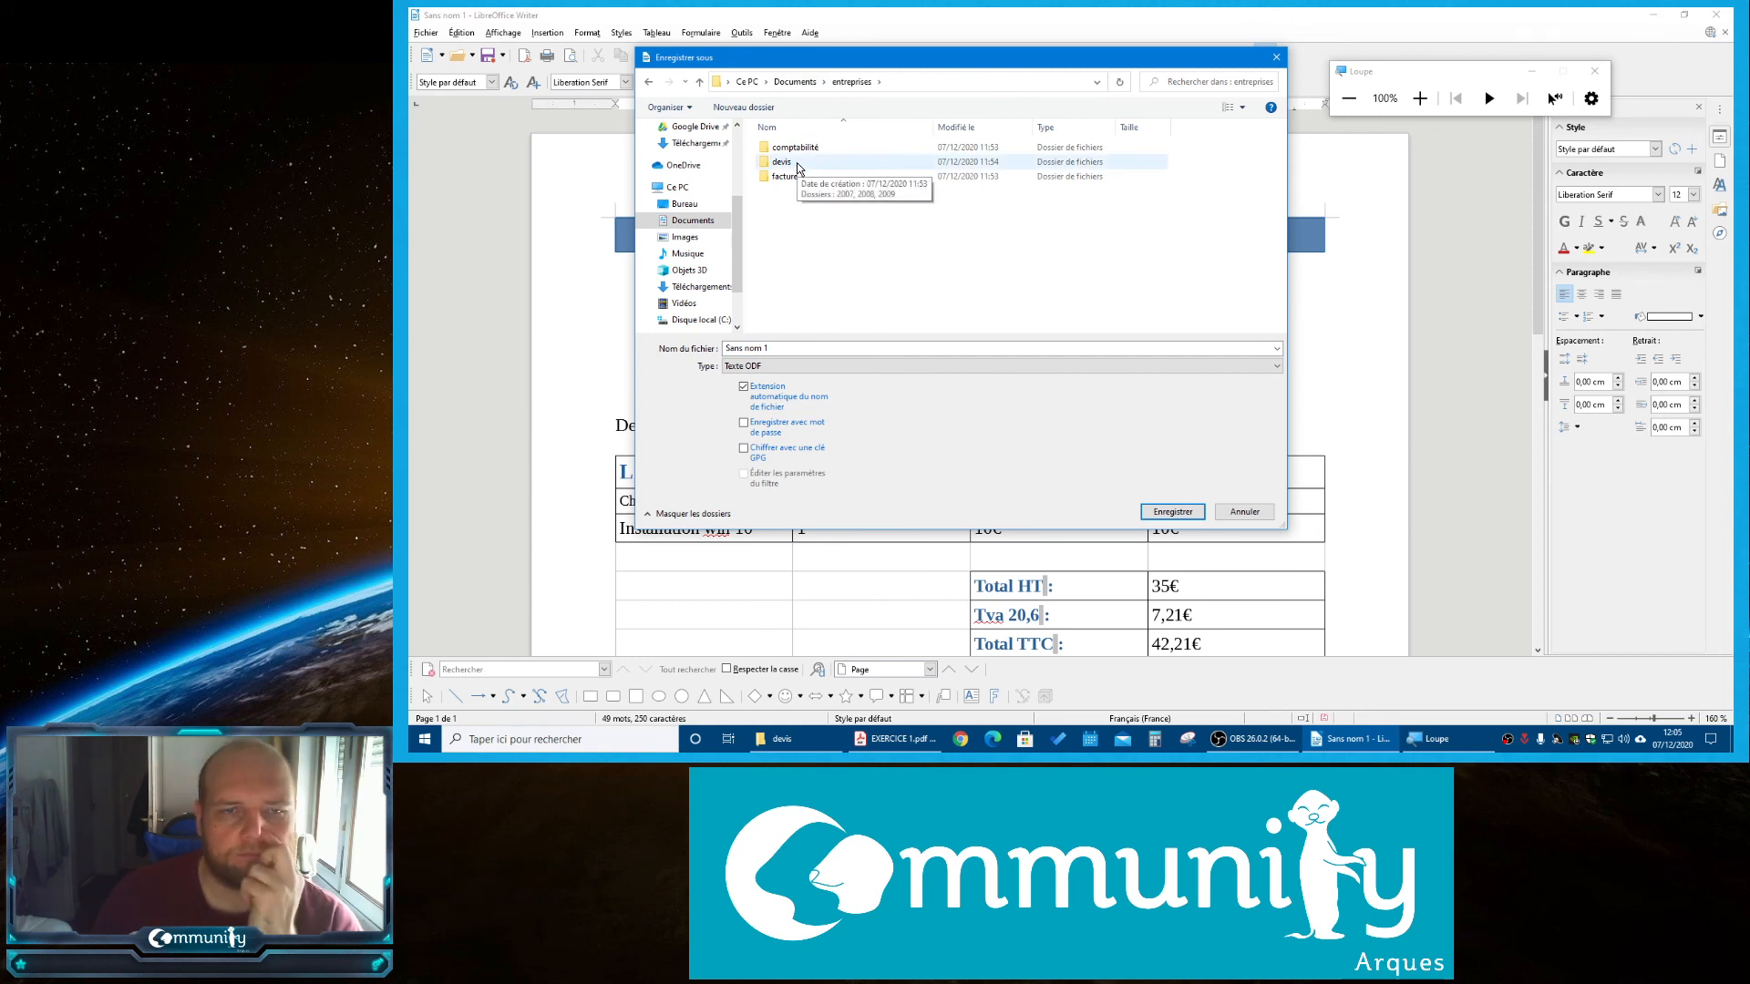
pyautogui.doubleClick(782, 162)
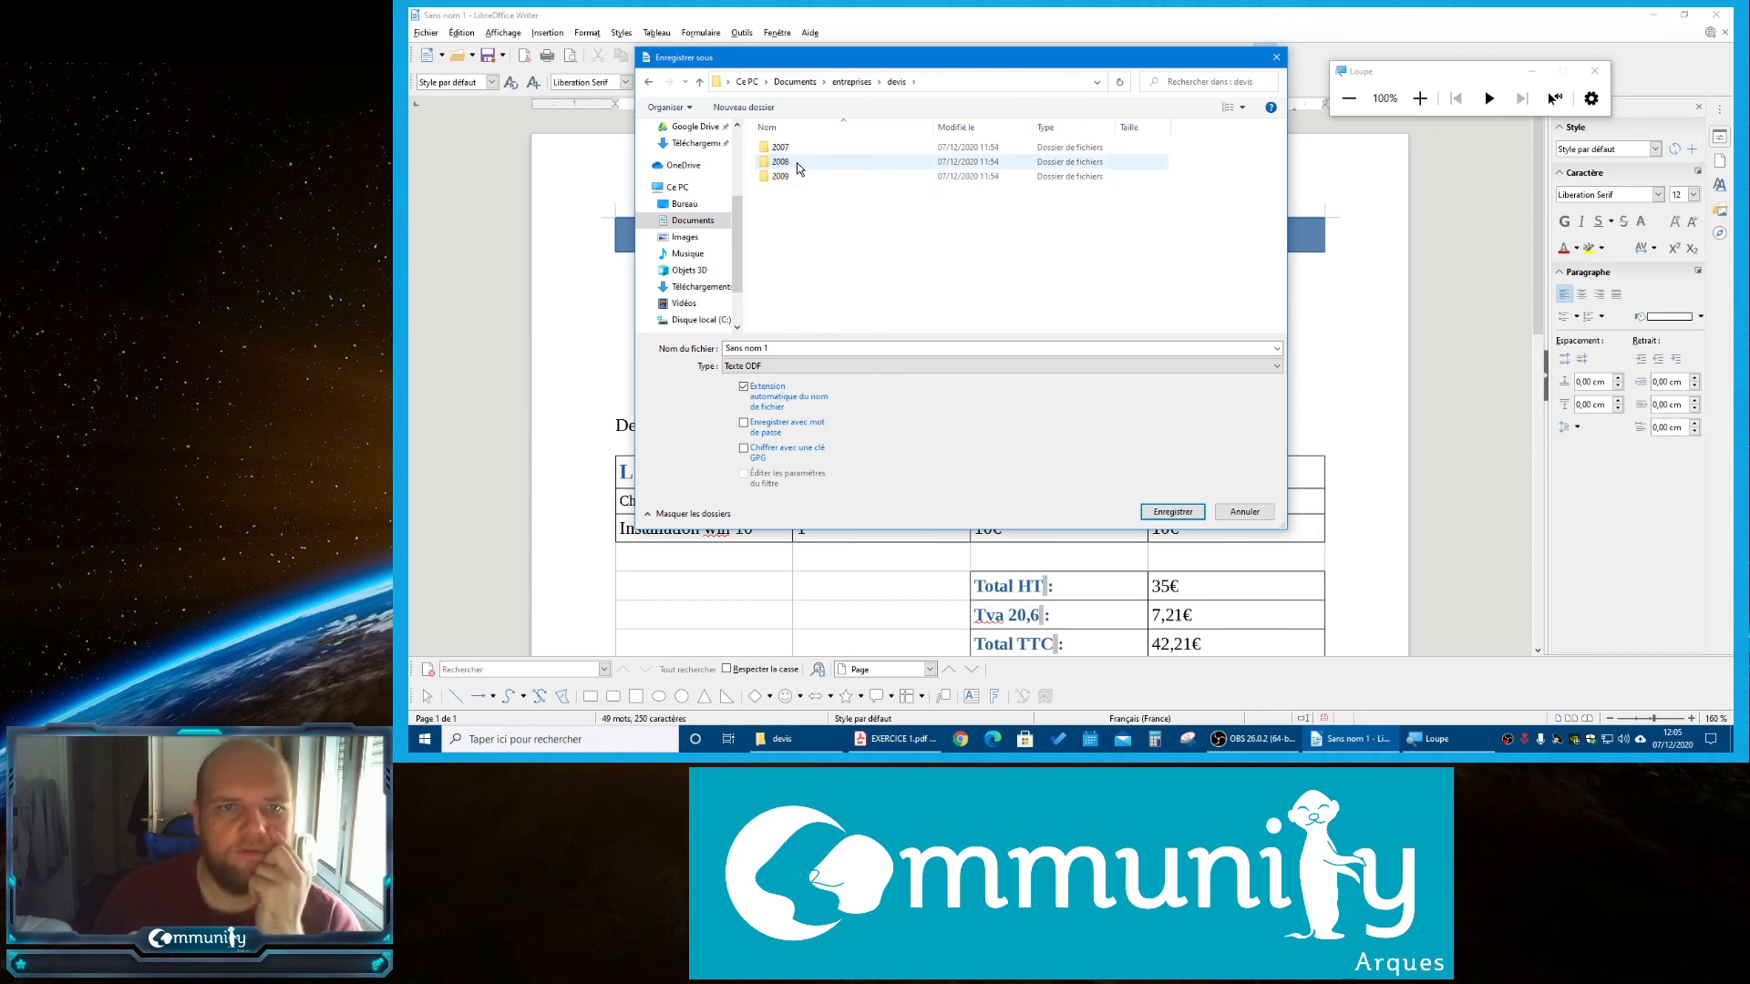
pyautogui.doubleClick(791, 164)
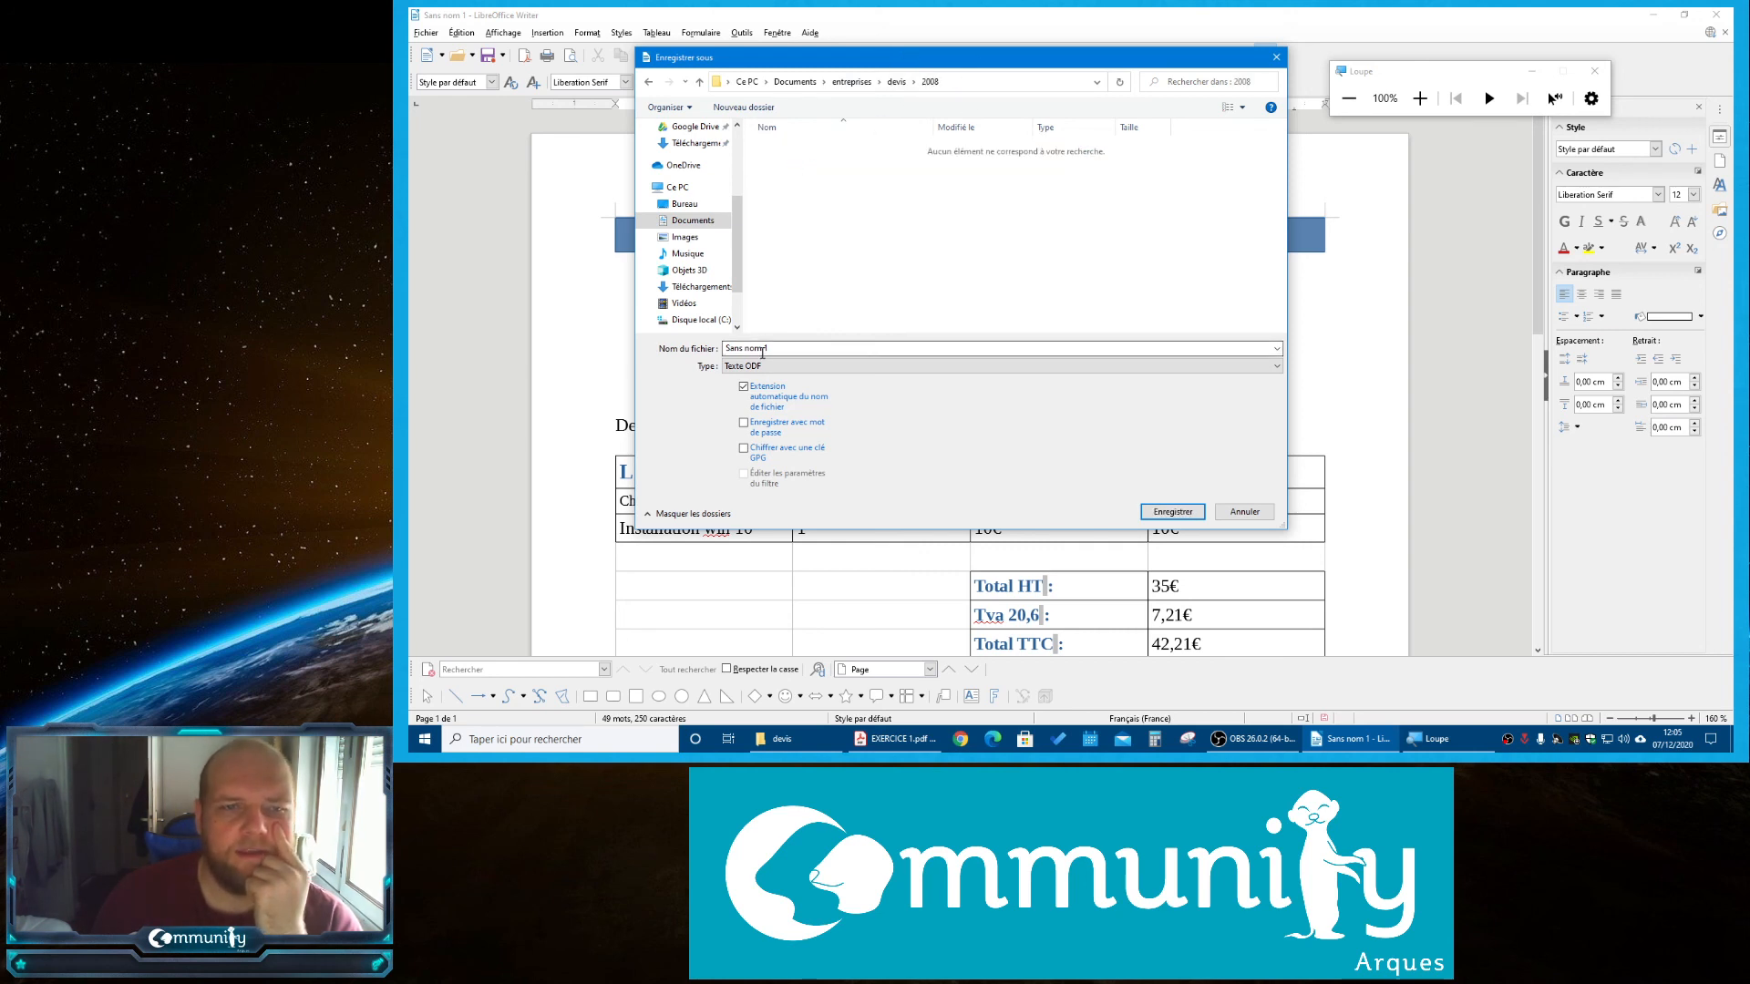
# Enter "Devid M bidule" as the file name and keep Texte ODF as the file type
pyautogui.click(756, 348)
pyautogui.write('D')
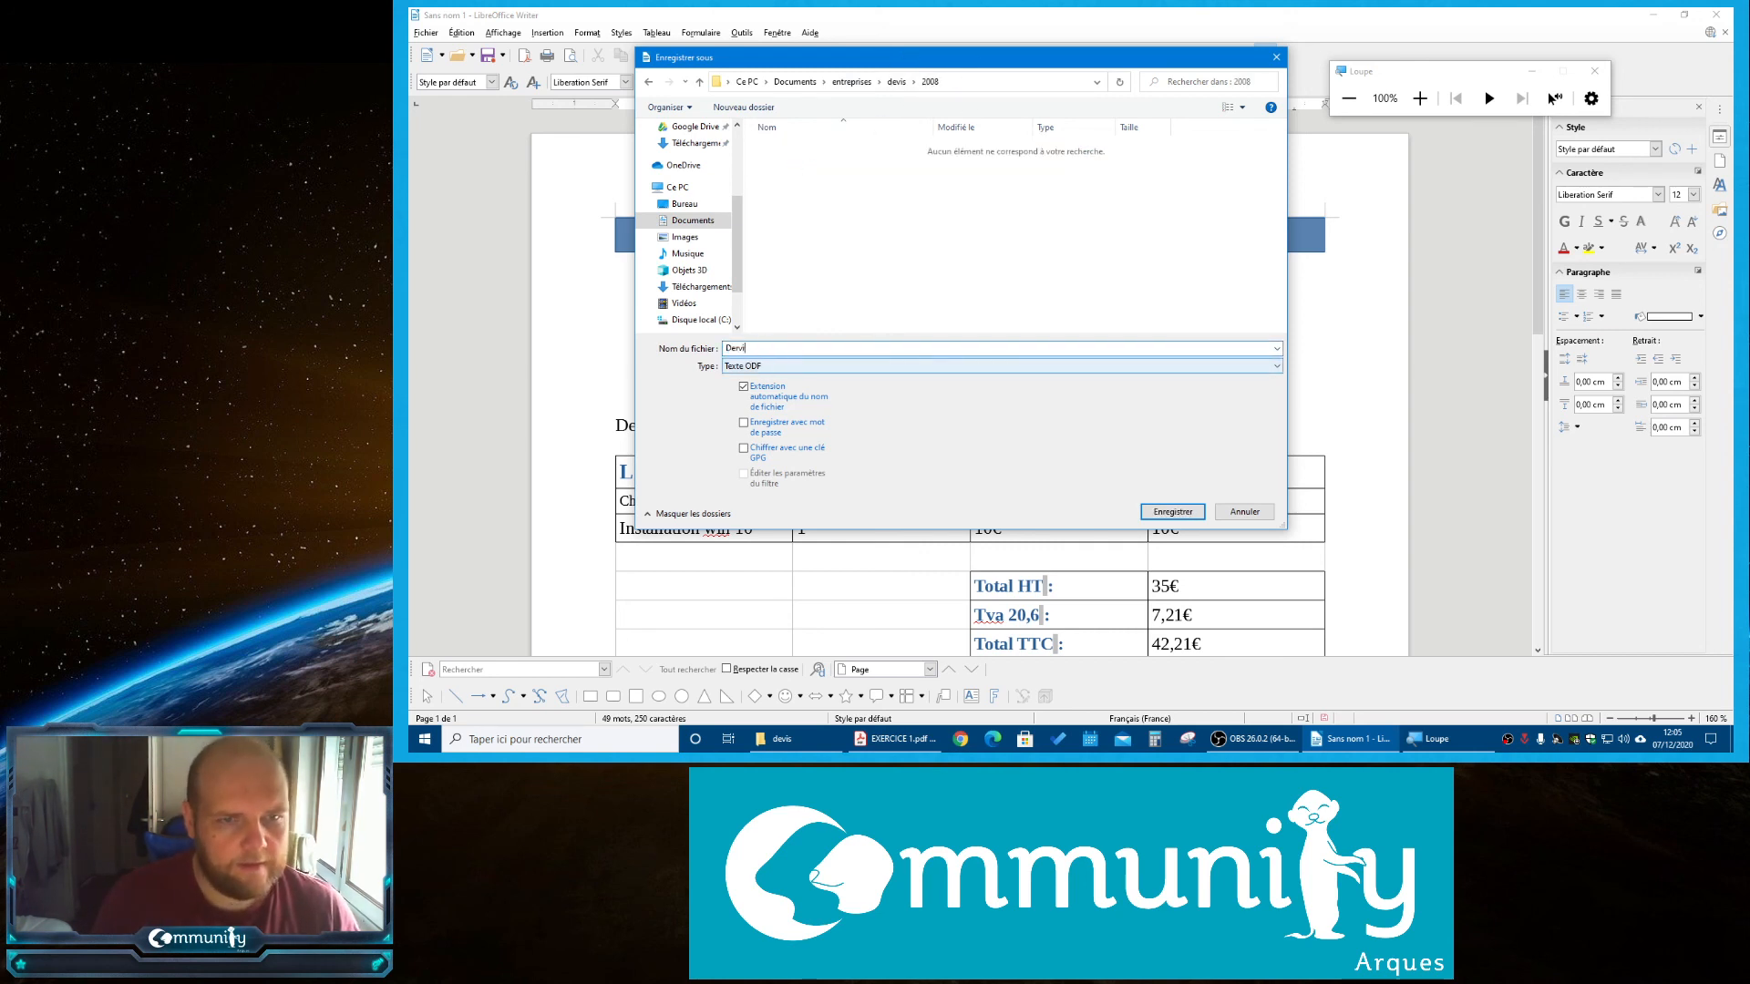
pyautogui.write('ervi')
pyautogui.press('BackSpace')
pyautogui.press('BackSpace')
pyautogui.press('BackSpace')
pyautogui.write('vid M')
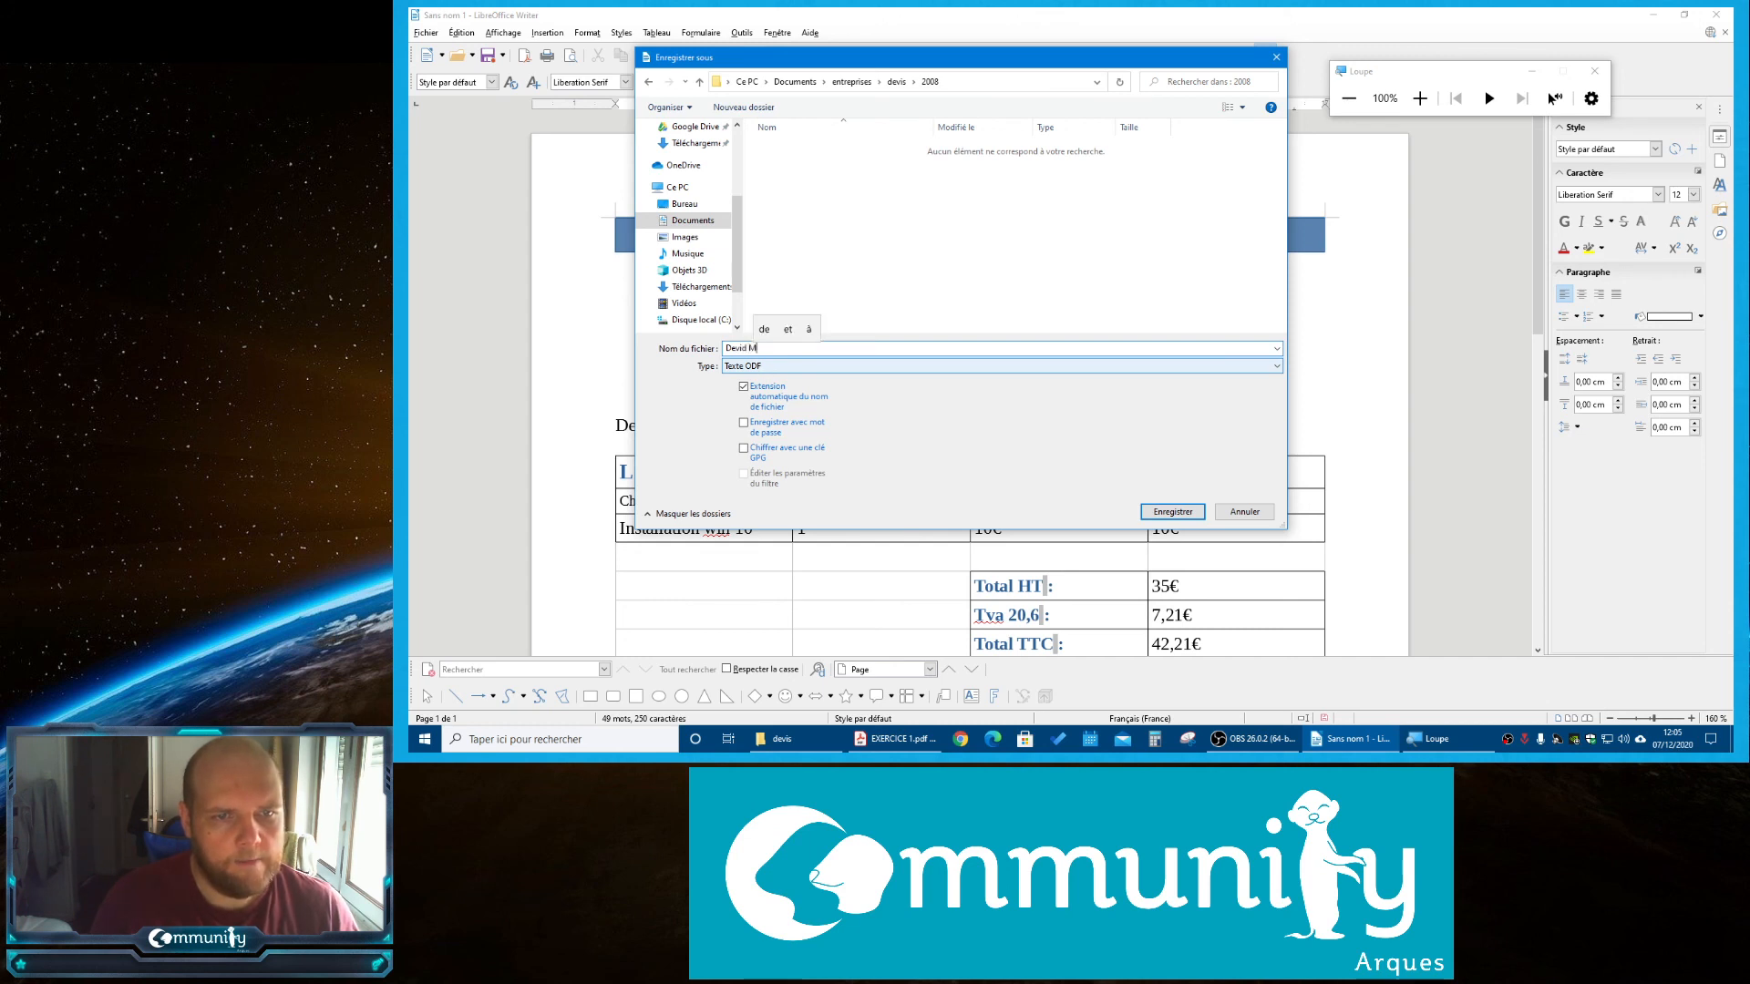
pyautogui.write(' bidule')
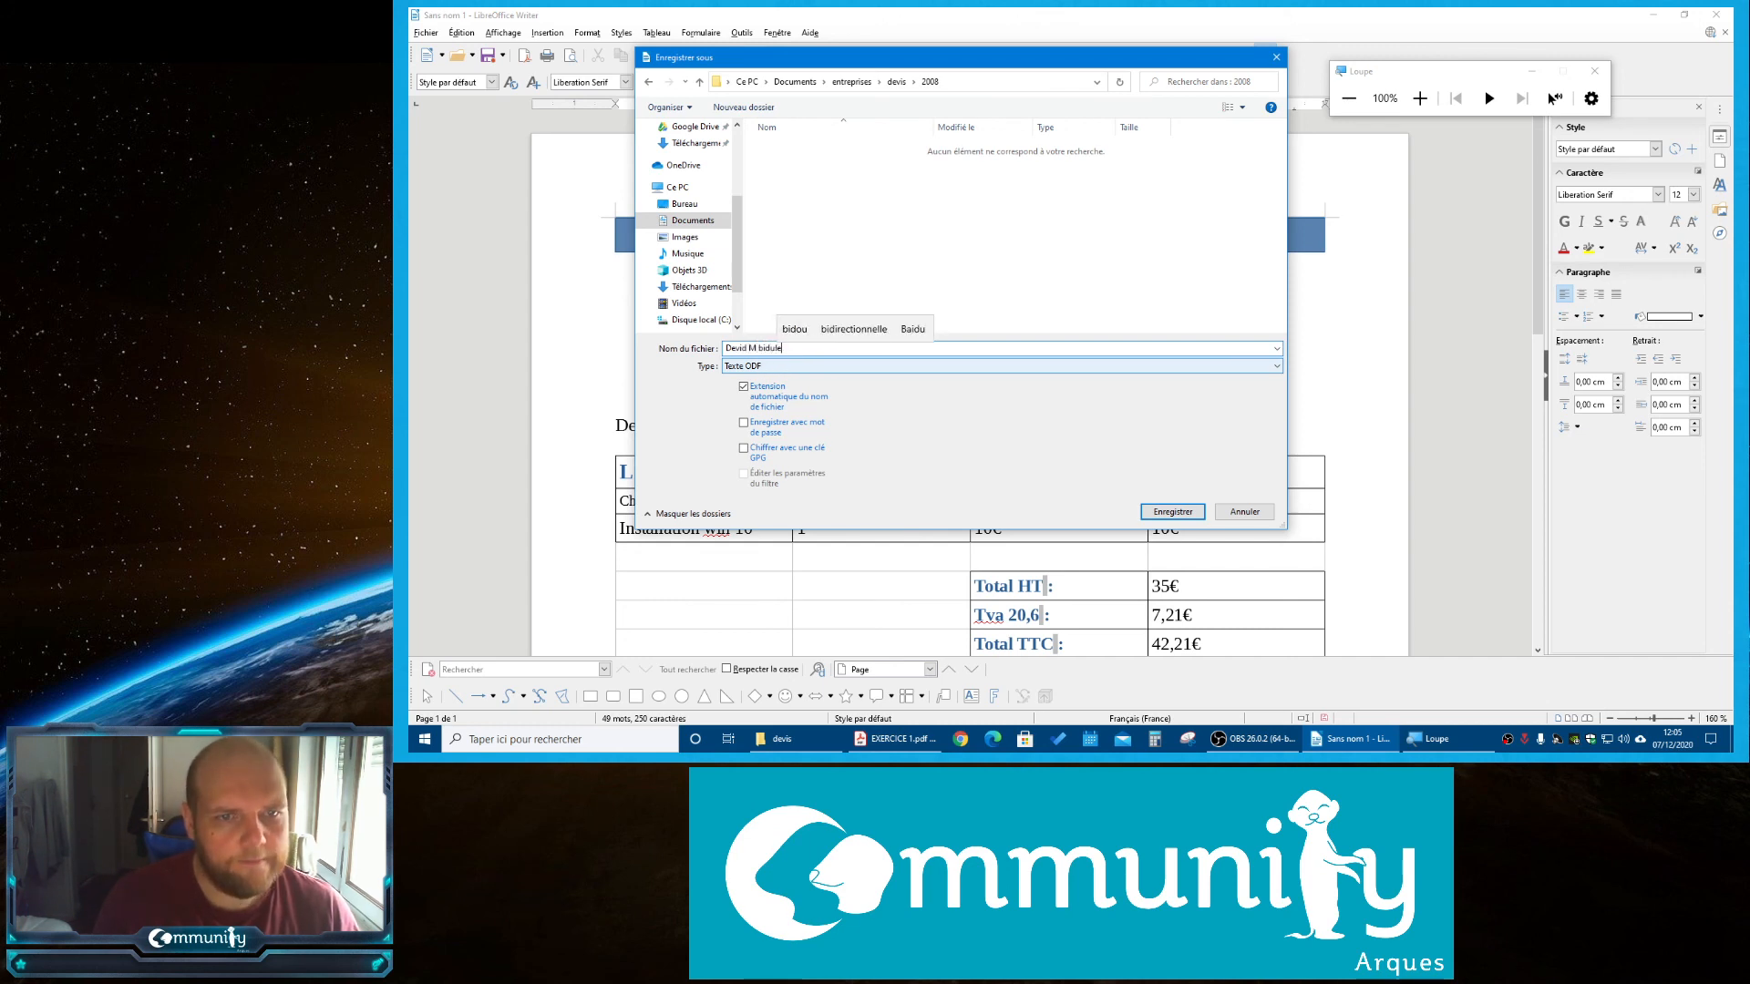
pyautogui.click(764, 367)
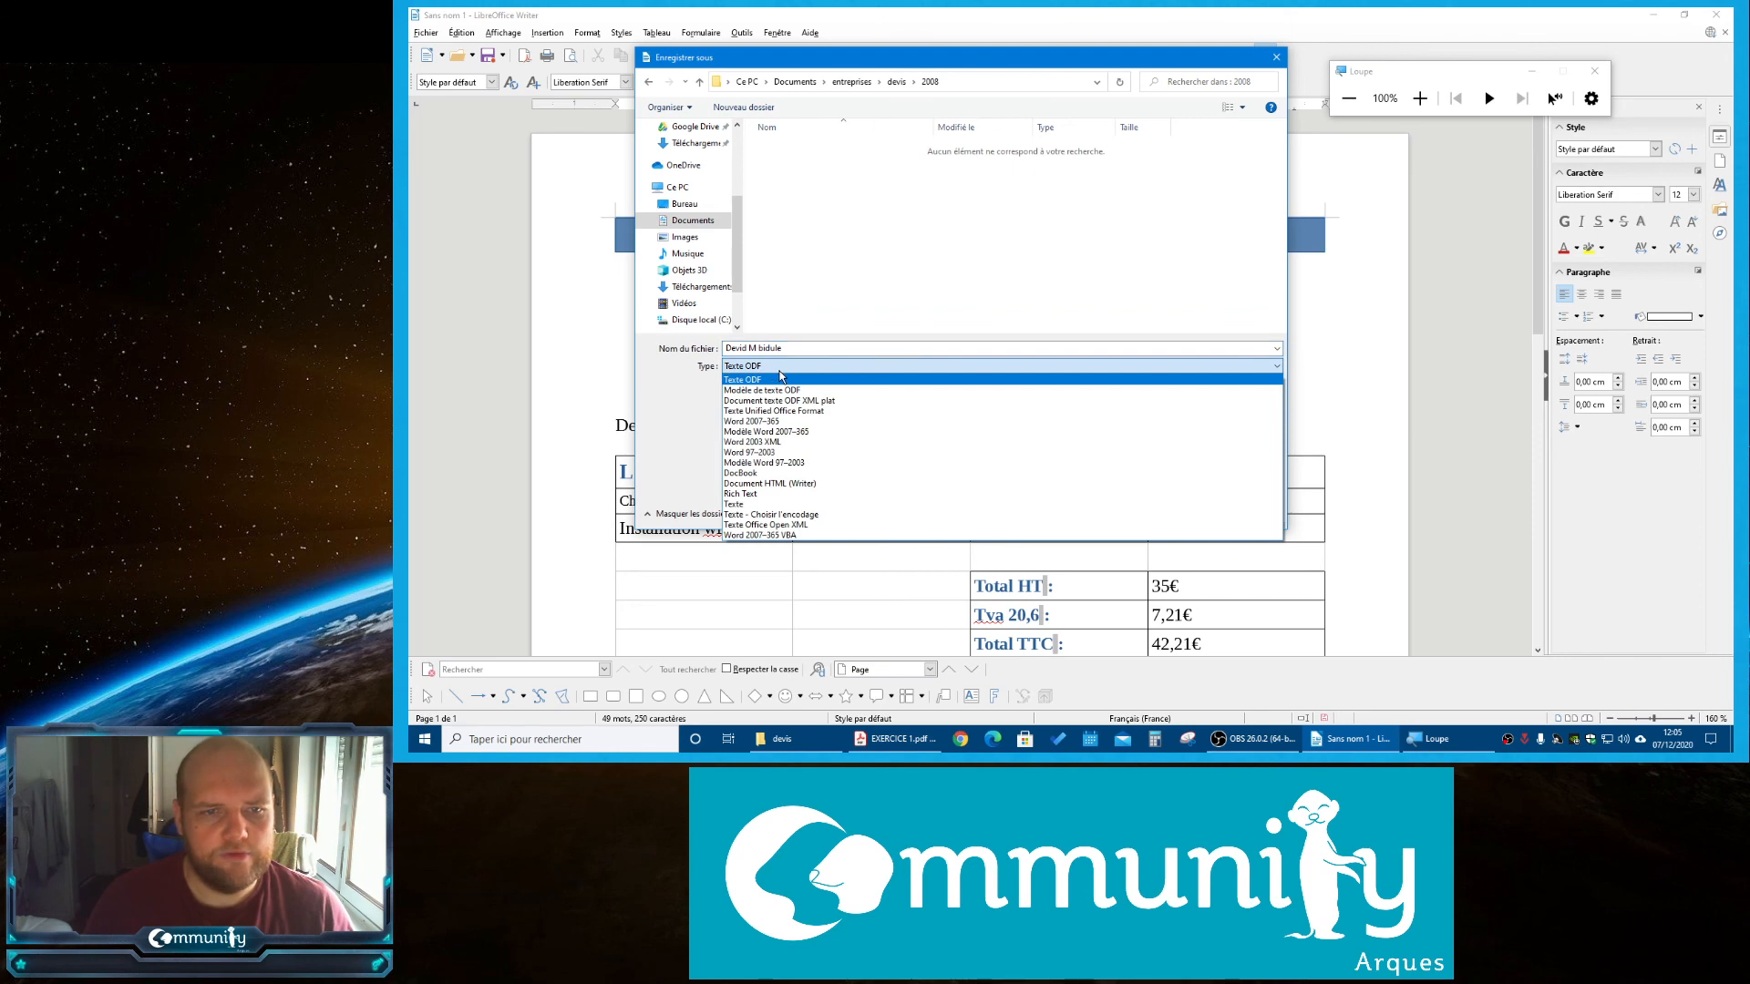
pyautogui.click(877, 366)
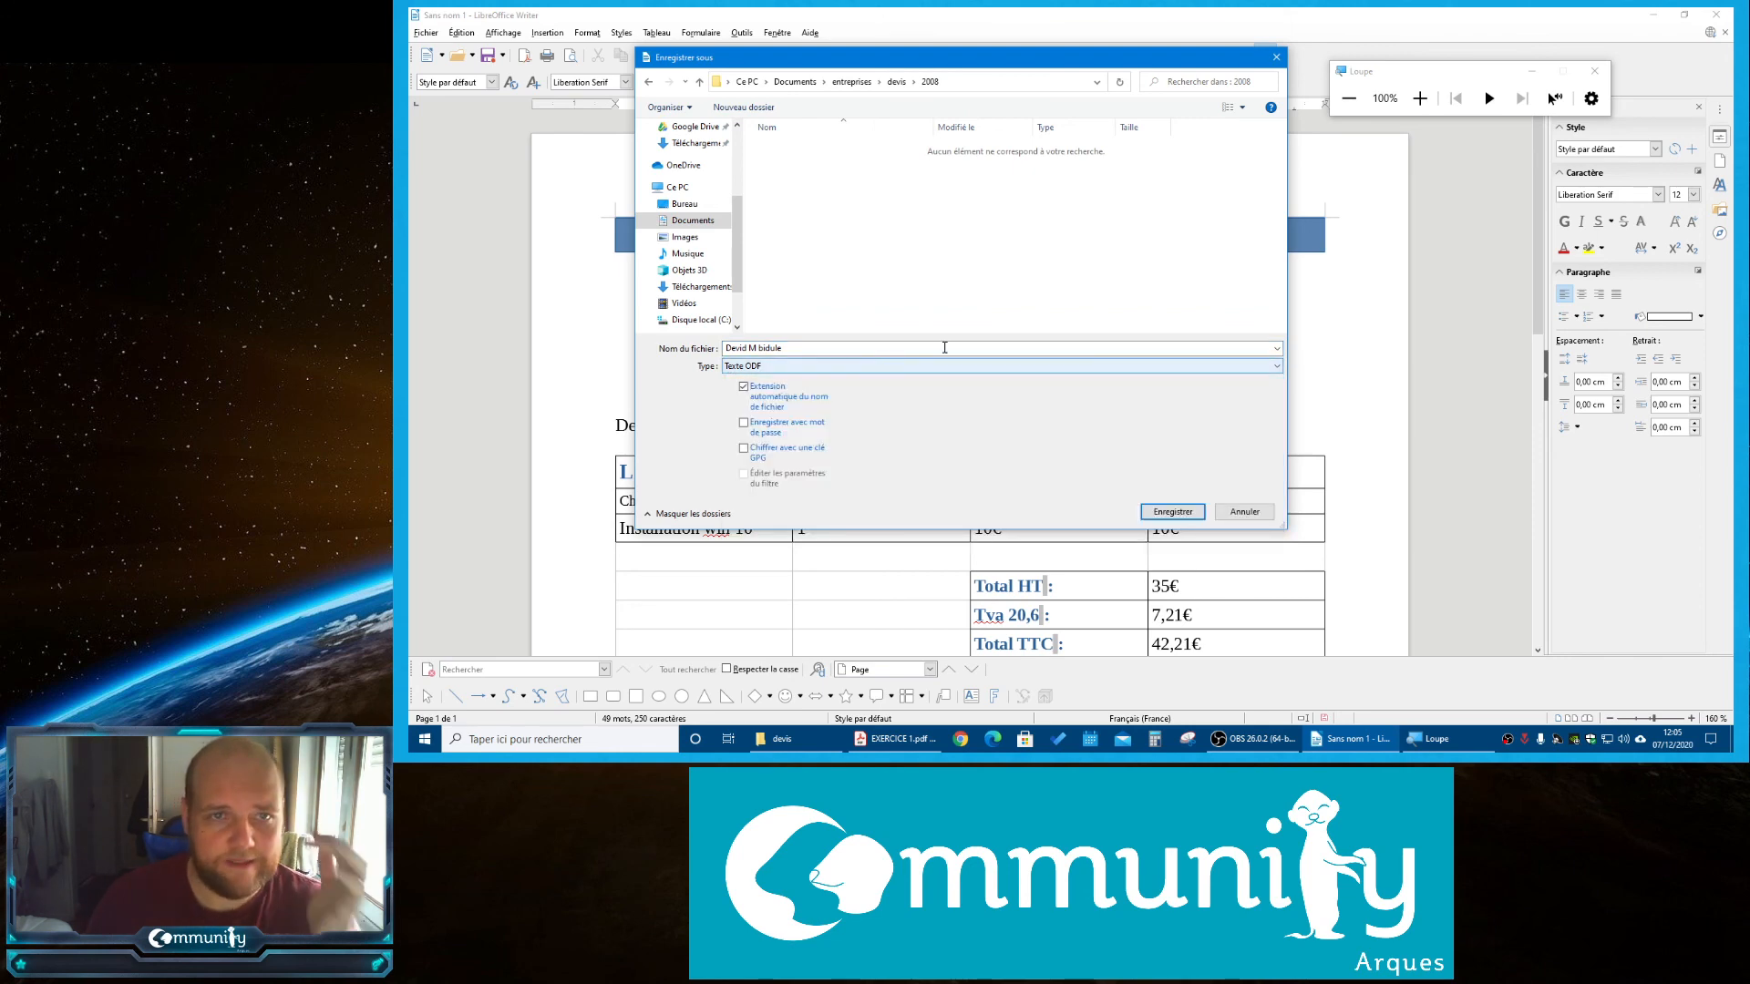
# Save the quote in the 2008 folder, then recheck the file instructions in EXERCICE 1.pdf and return to Writer
pyautogui.click(1173, 511)
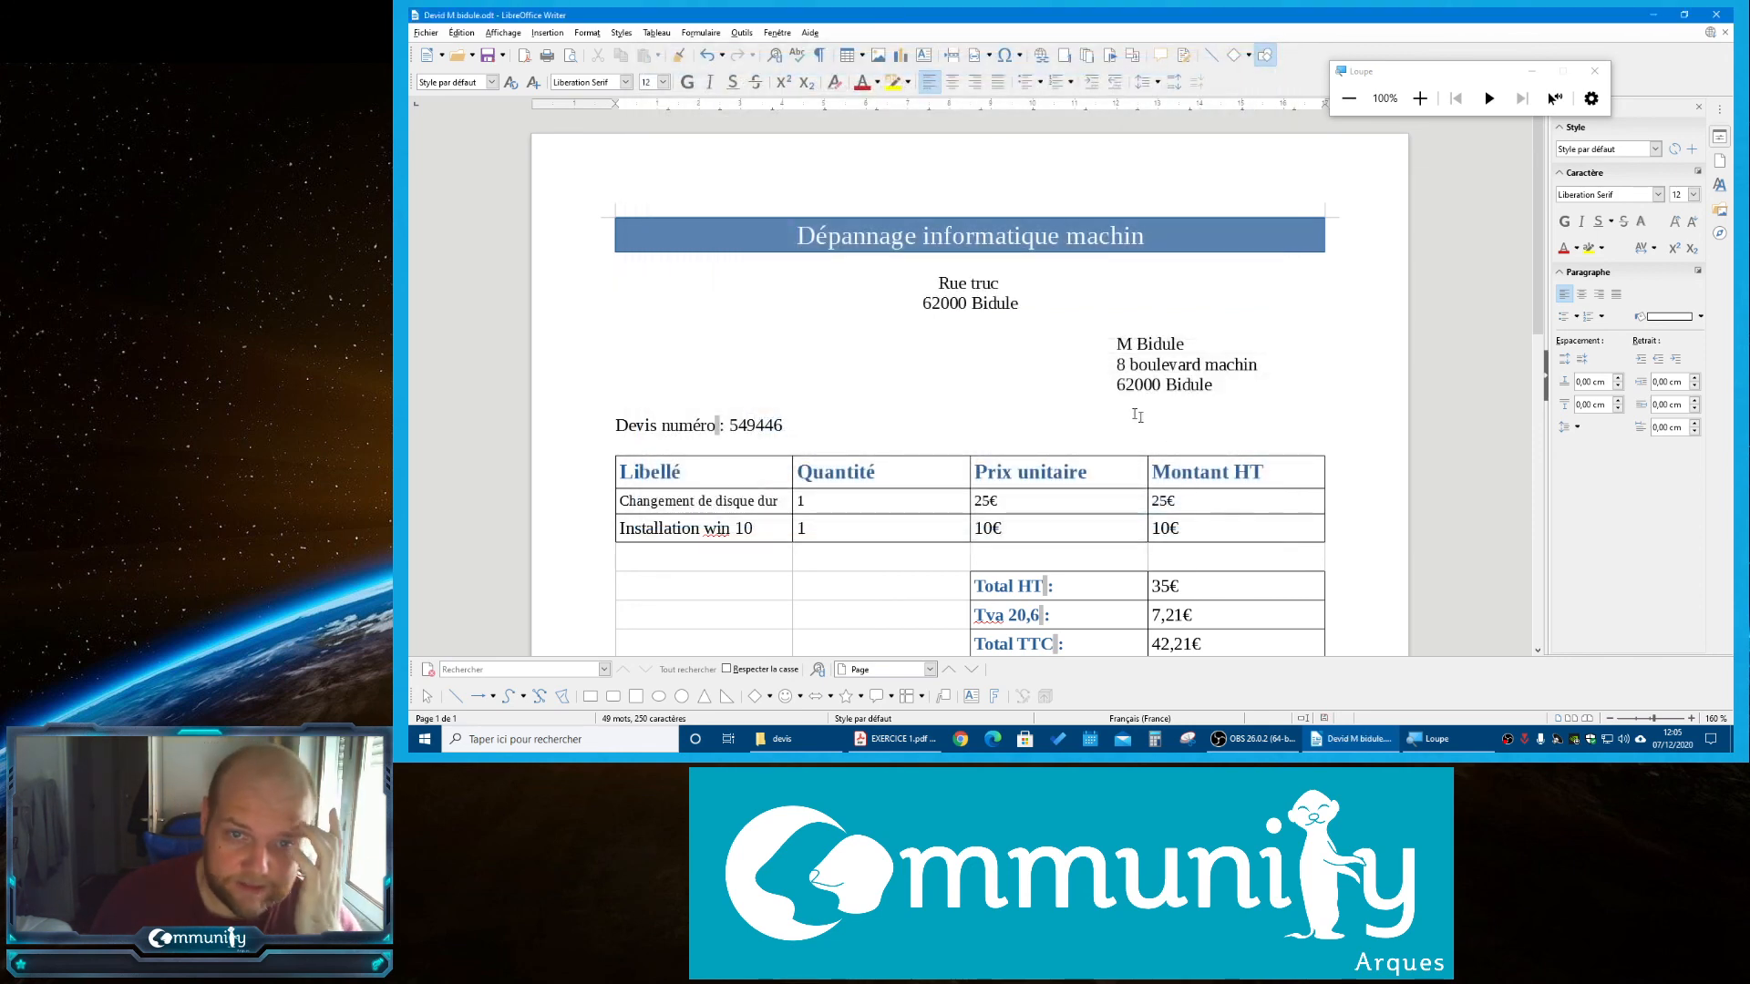
pyautogui.click(894, 738)
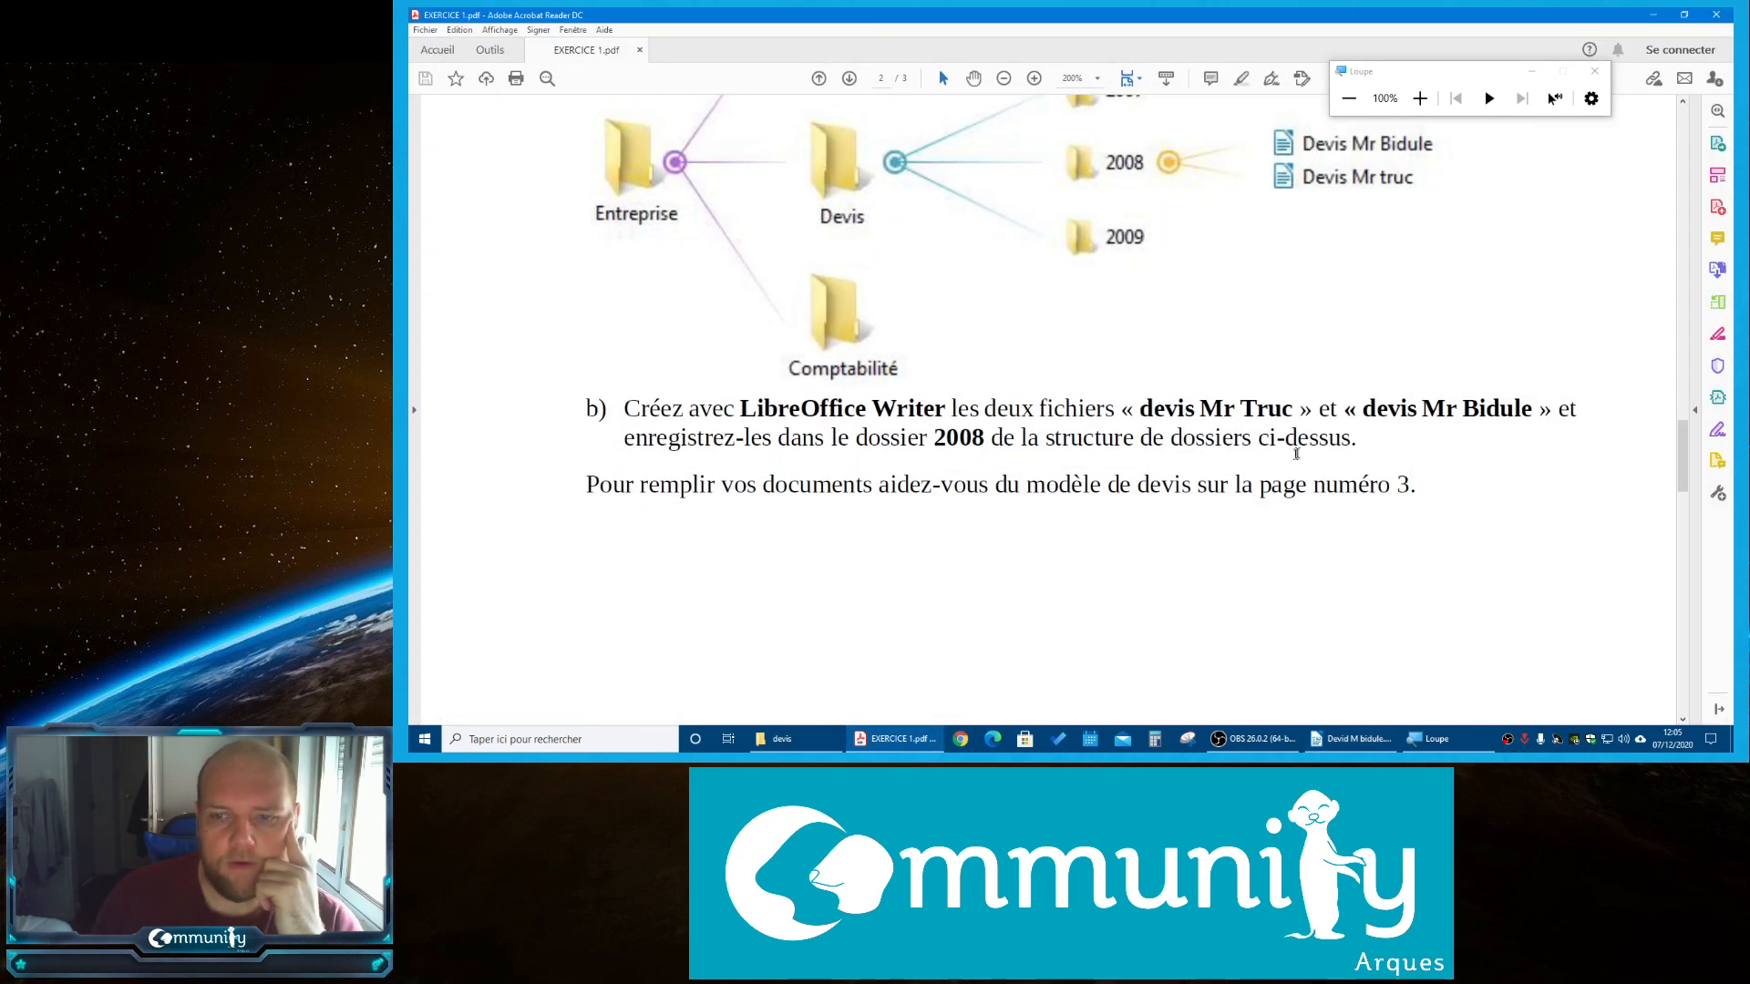
pyautogui.click(869, 729)
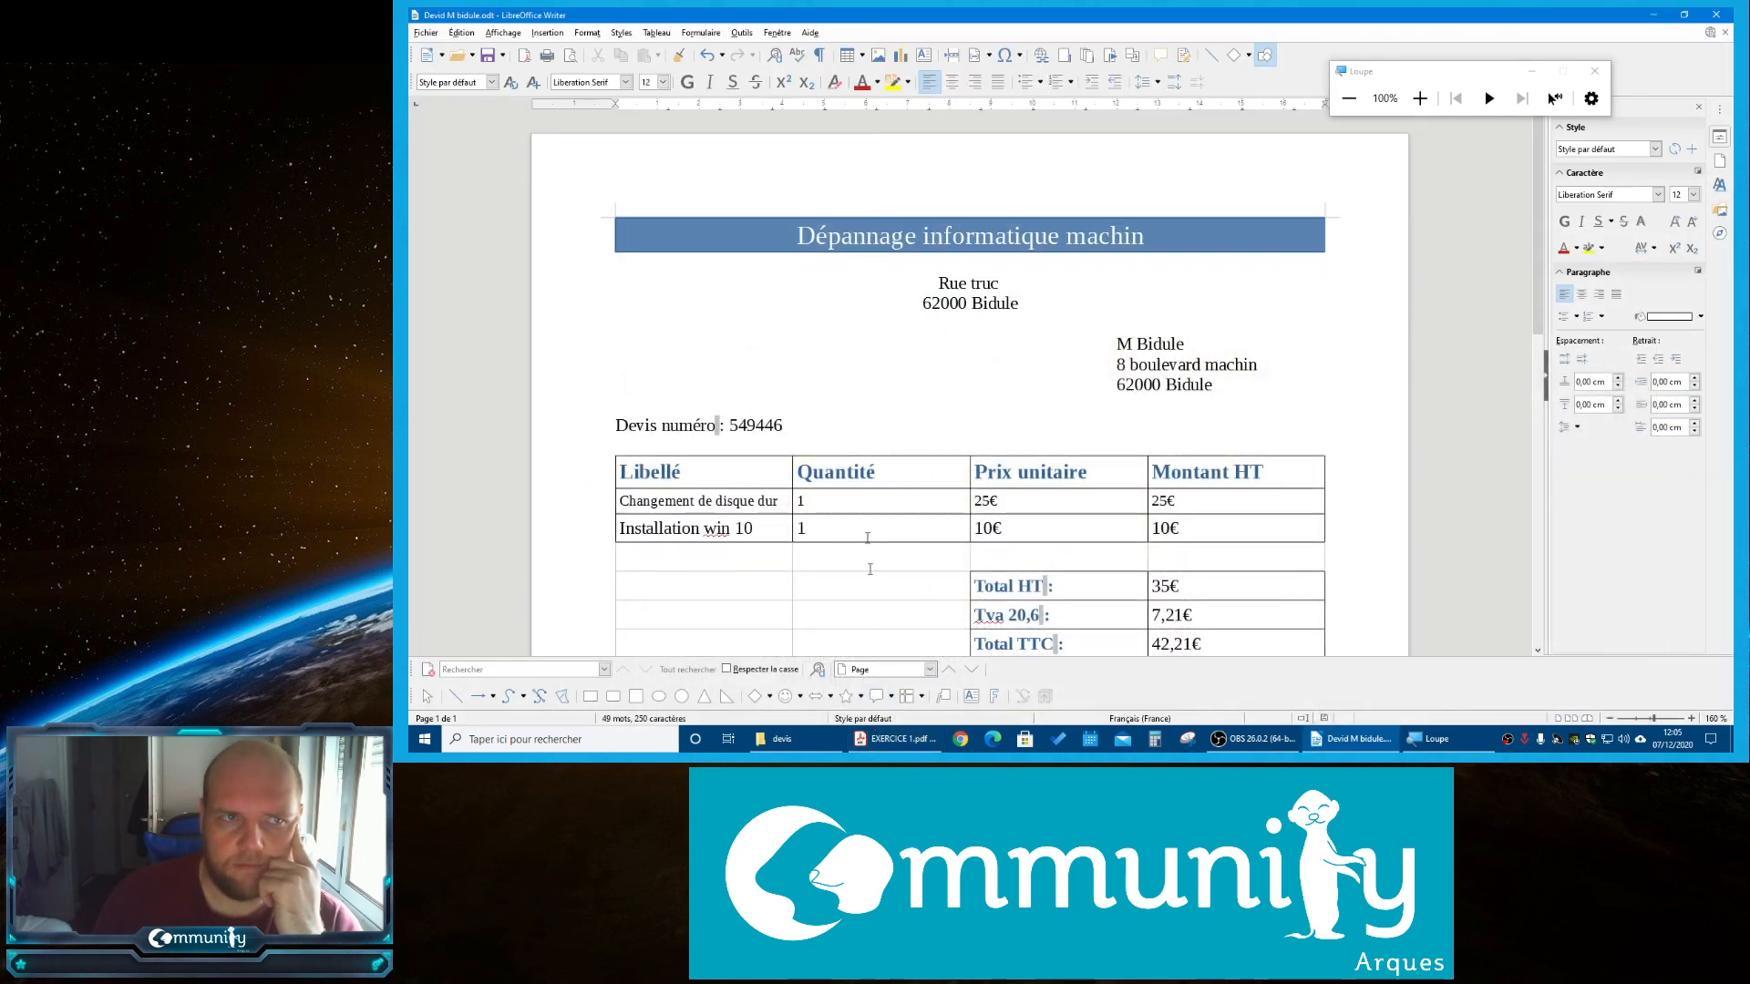
# Export the quote as a PDF named "Devid M bidule" to Documents > entreprises > devis > 2008 and close Writer
pyautogui.click(524, 57)
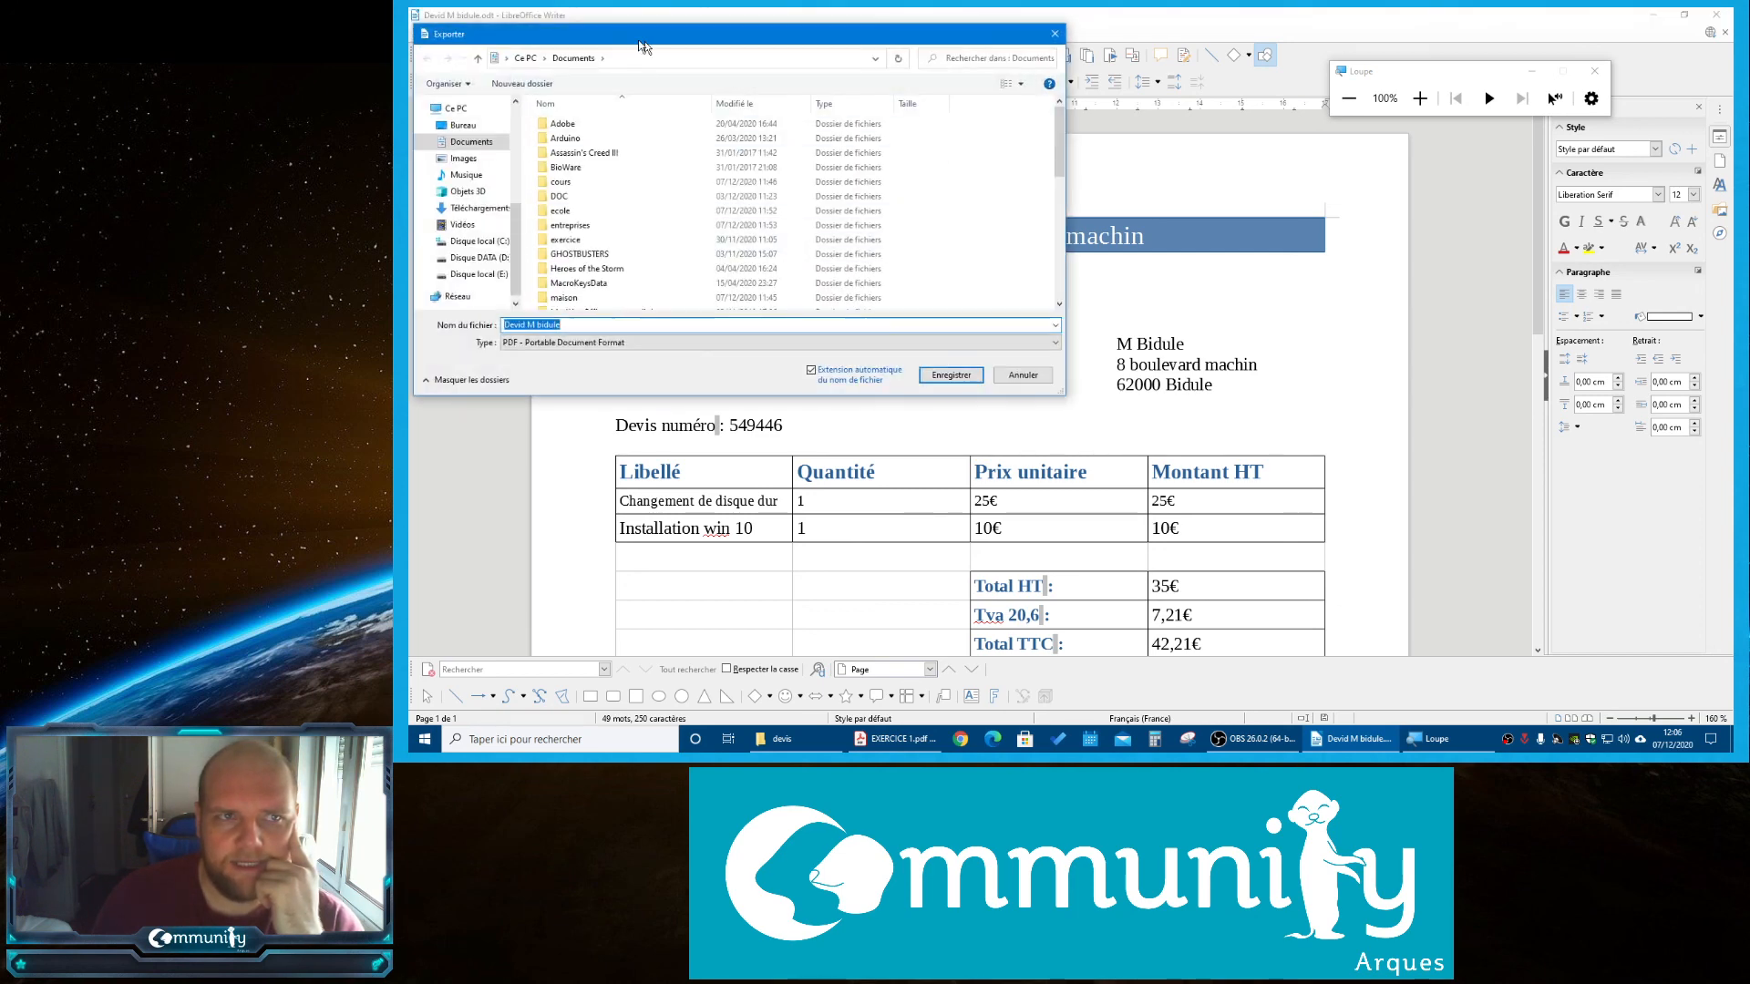
pyautogui.moveTo(683, 42); pyautogui.dragTo(1080, 102)
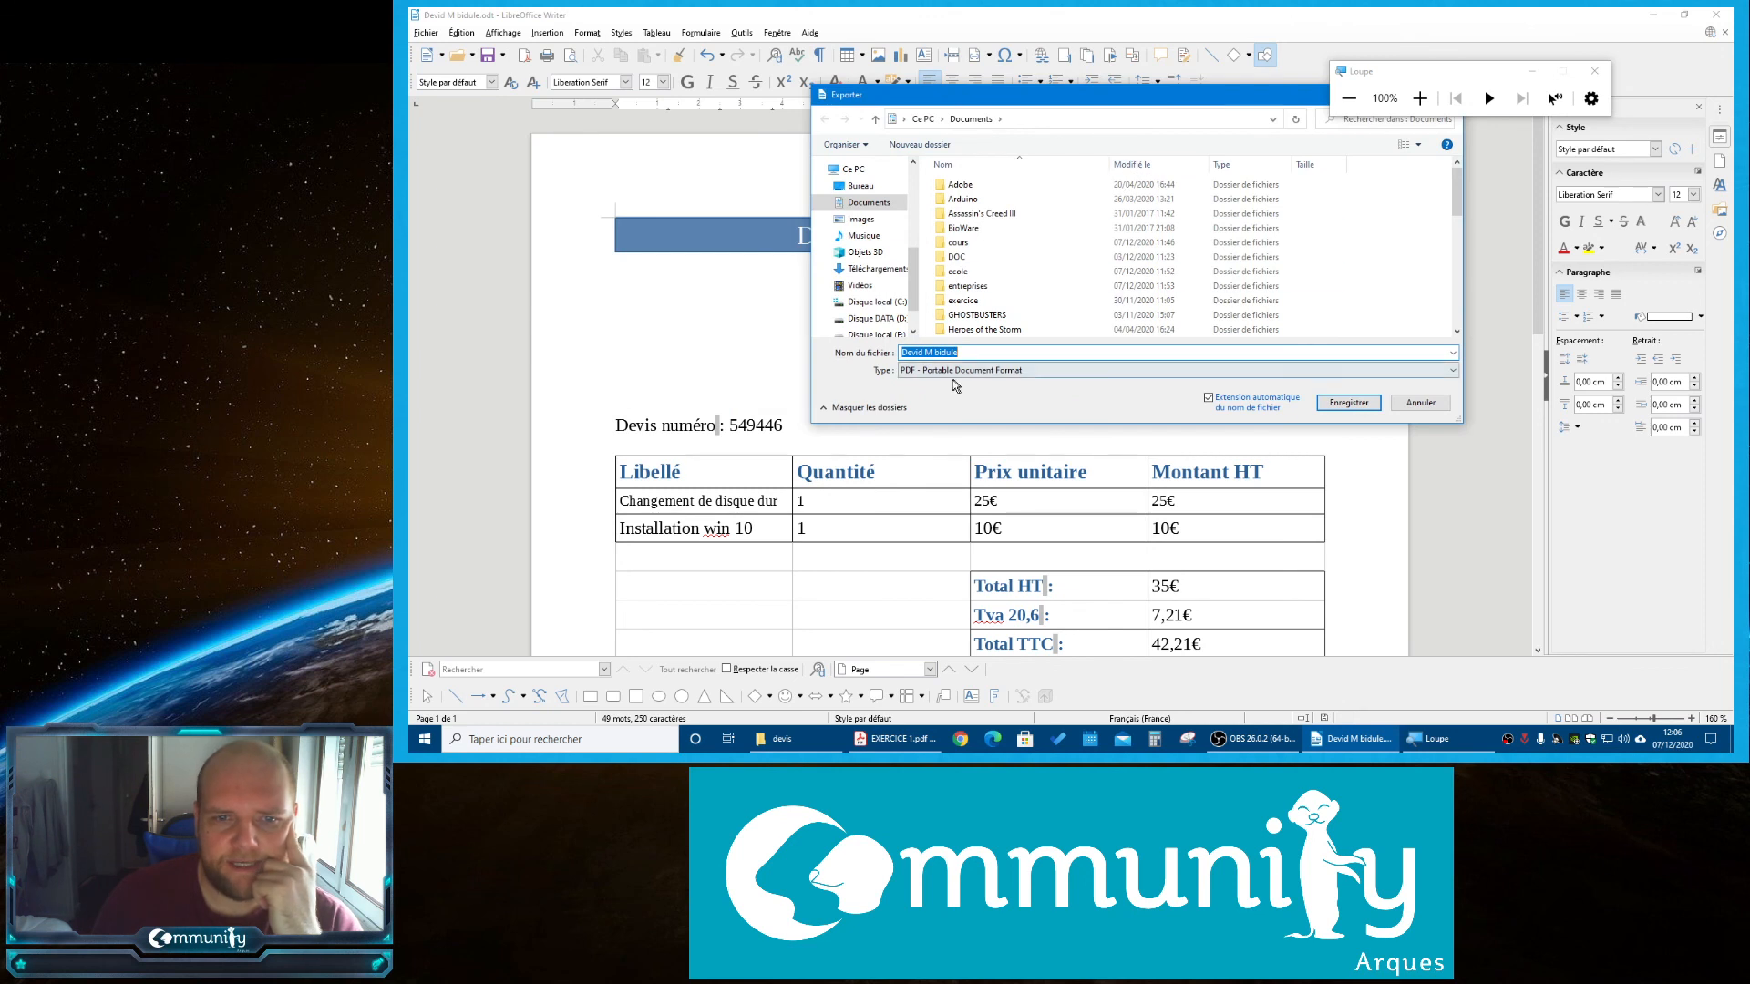
pyautogui.doubleClick(985, 286)
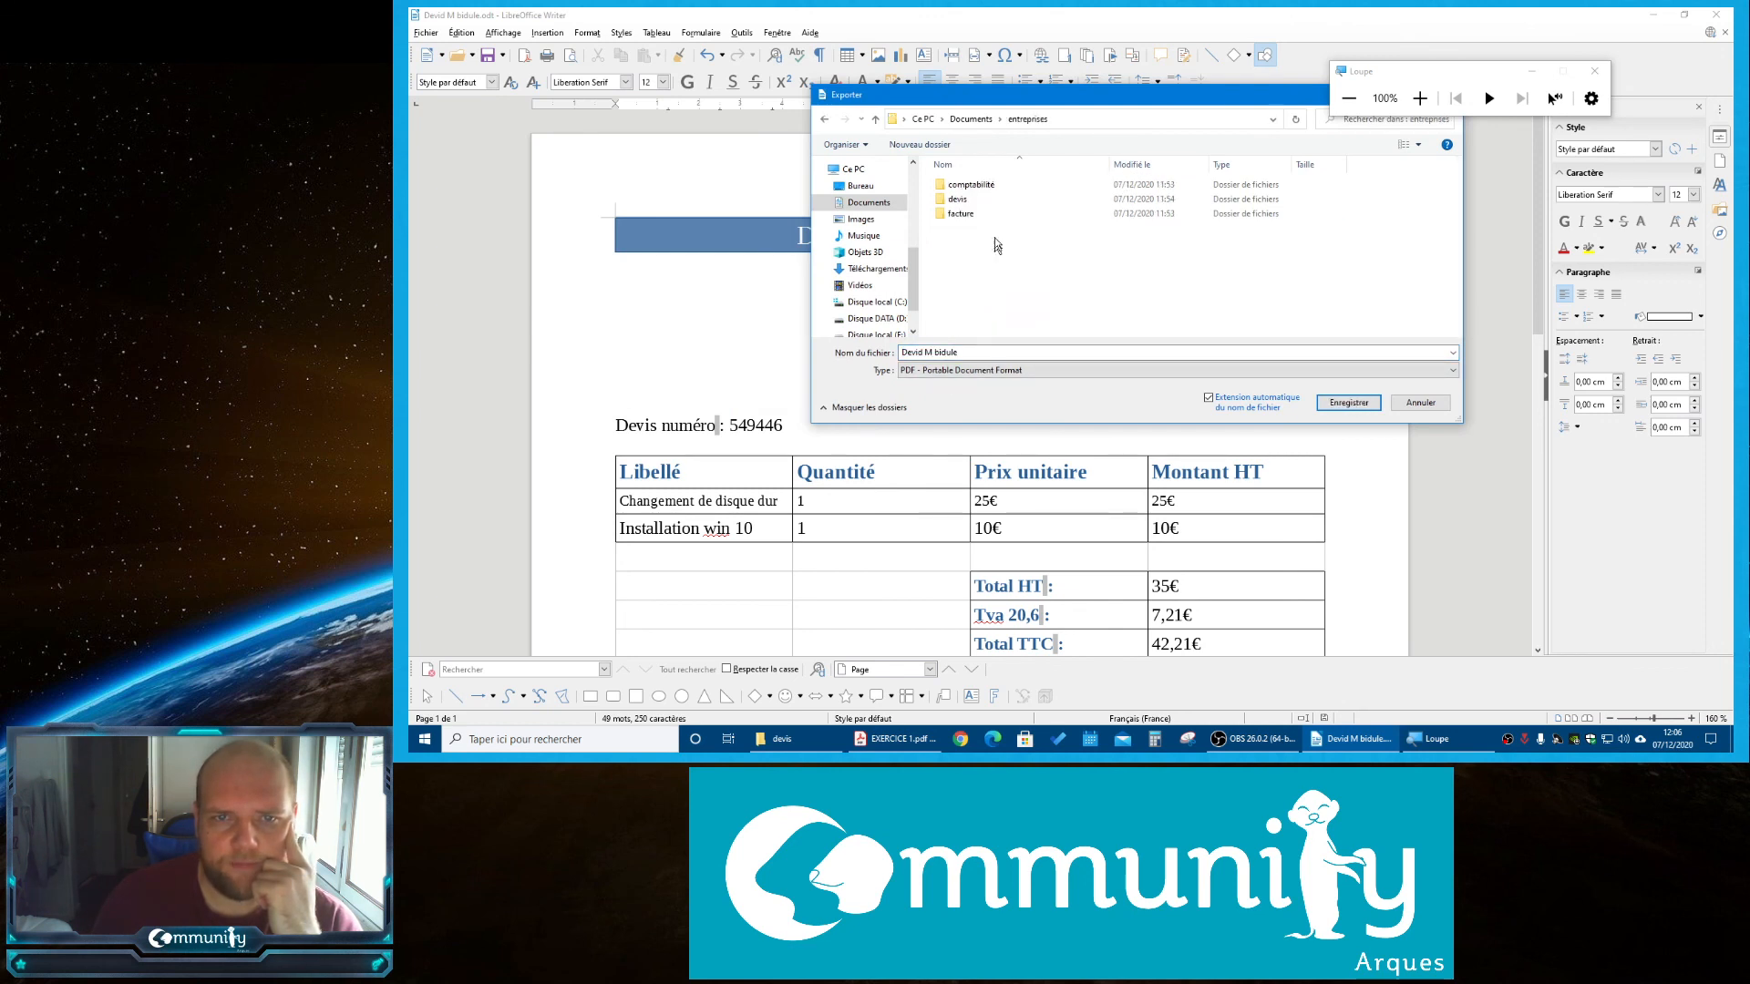
pyautogui.doubleClick(993, 198)
pyautogui.doubleClick(992, 199)
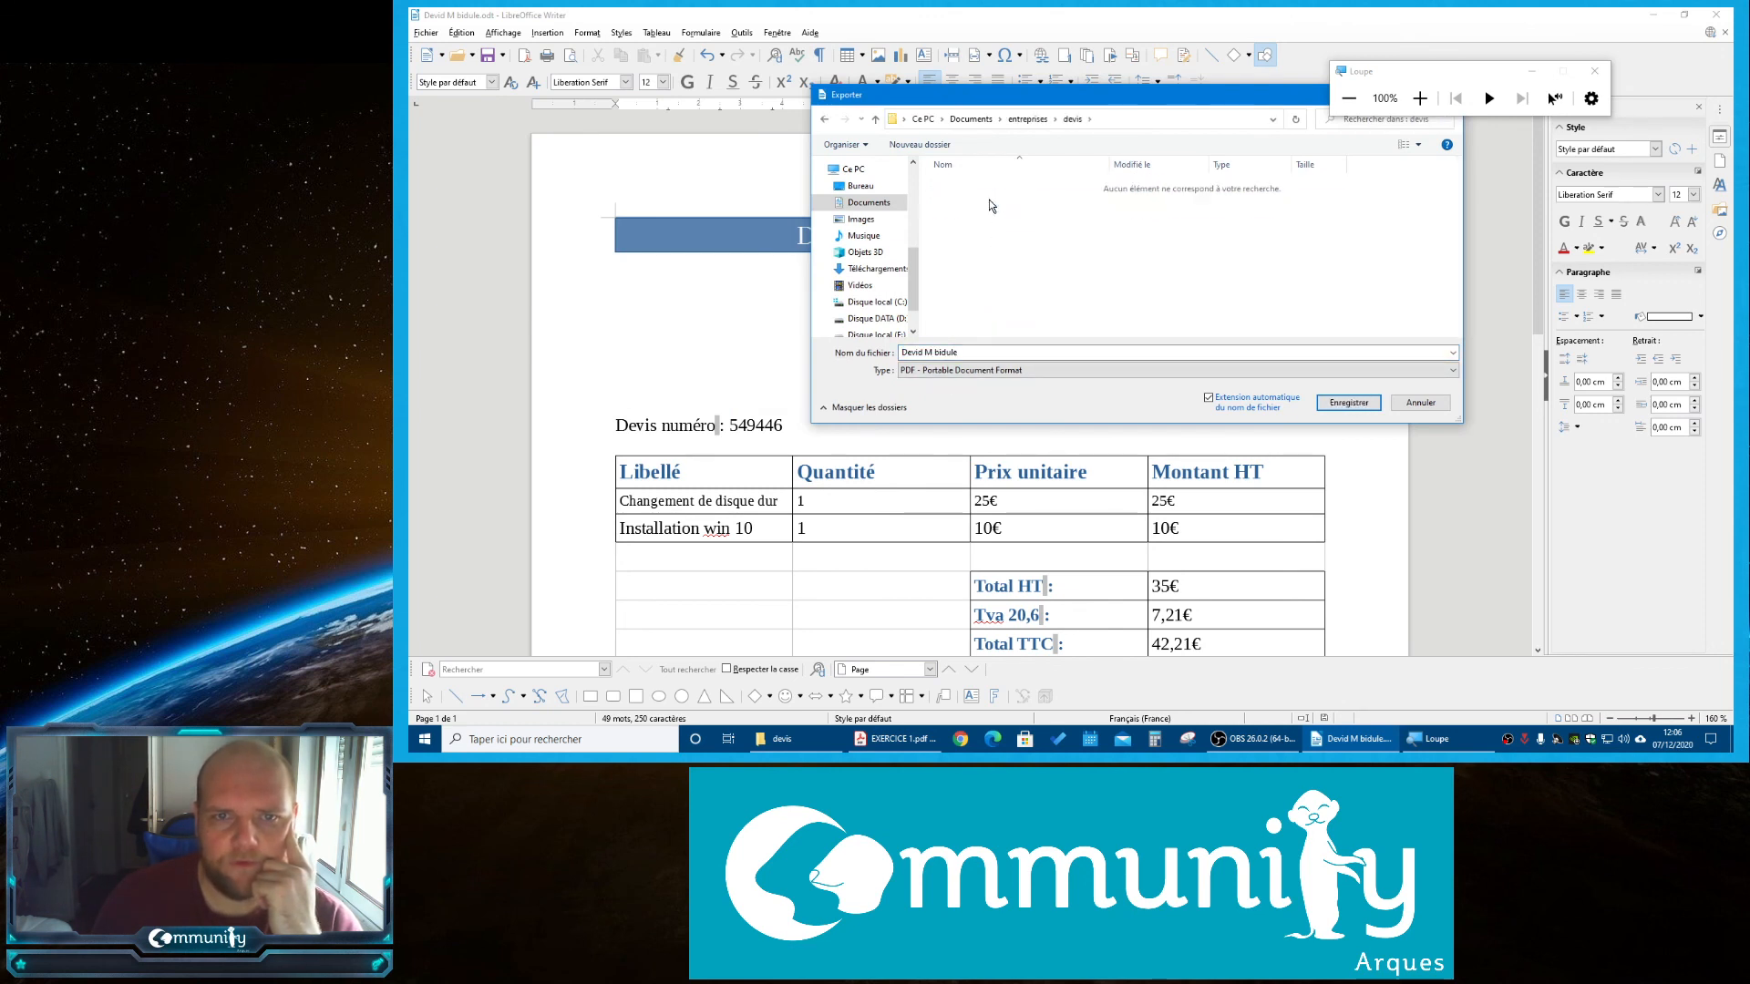
pyautogui.click(1349, 403)
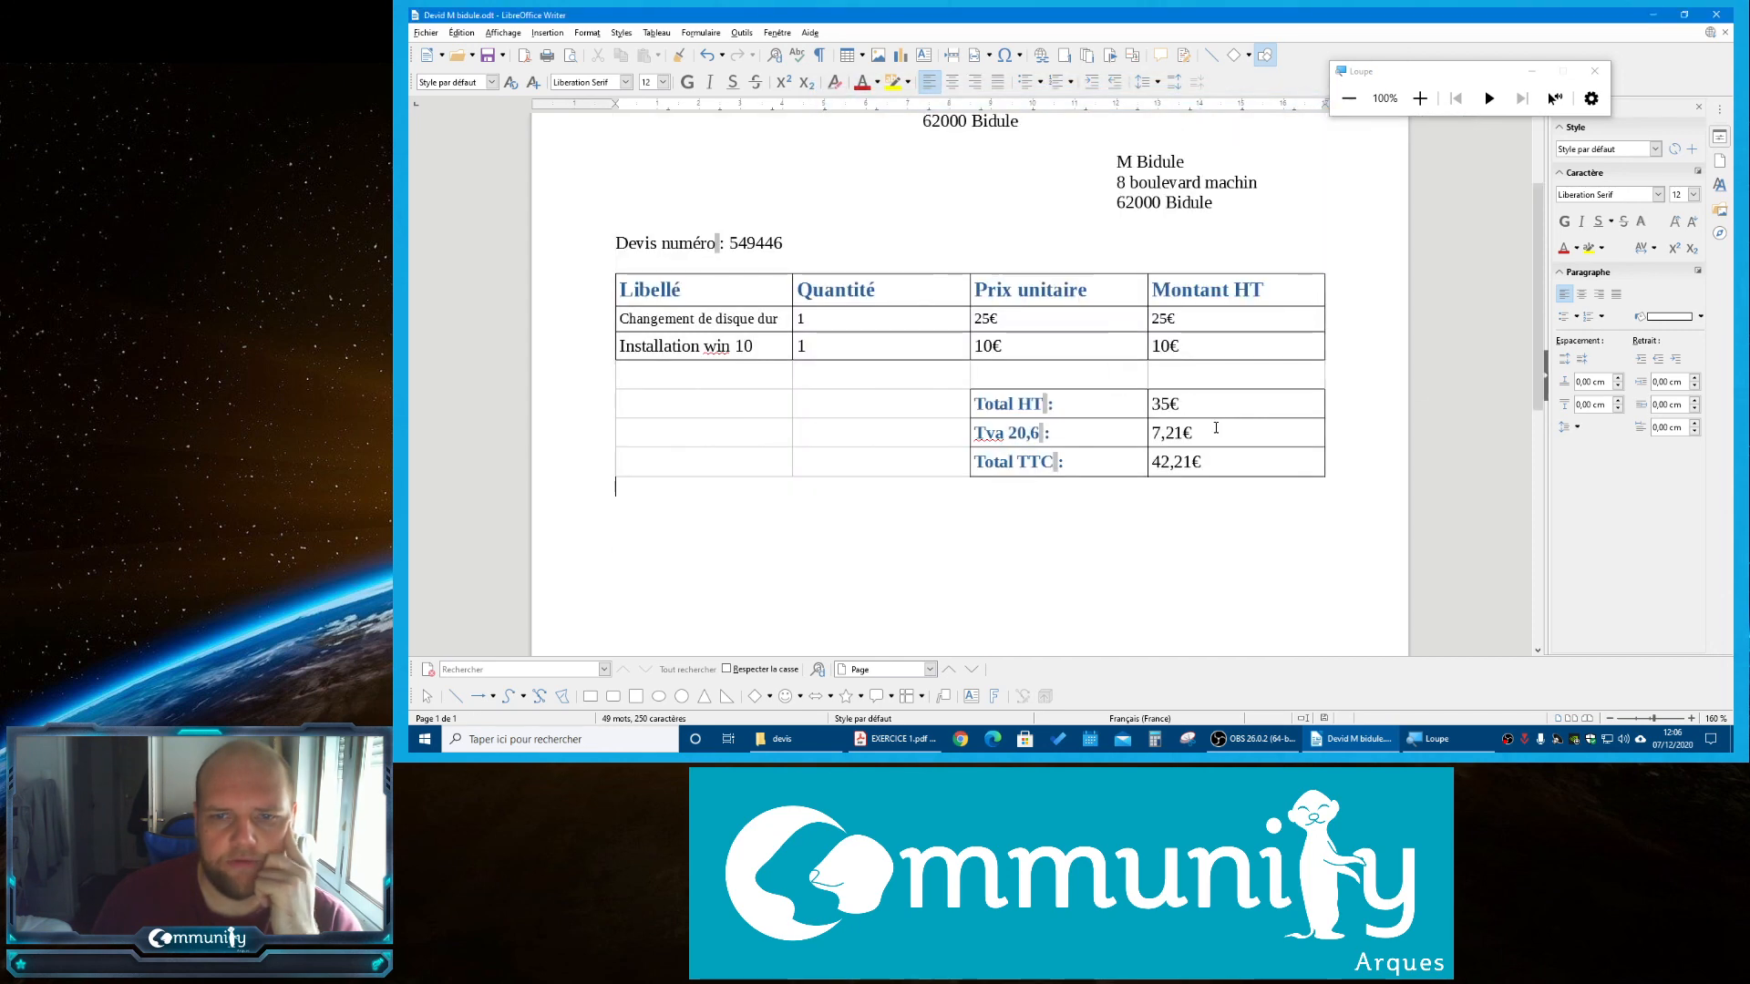
pyautogui.click(1717, 14)
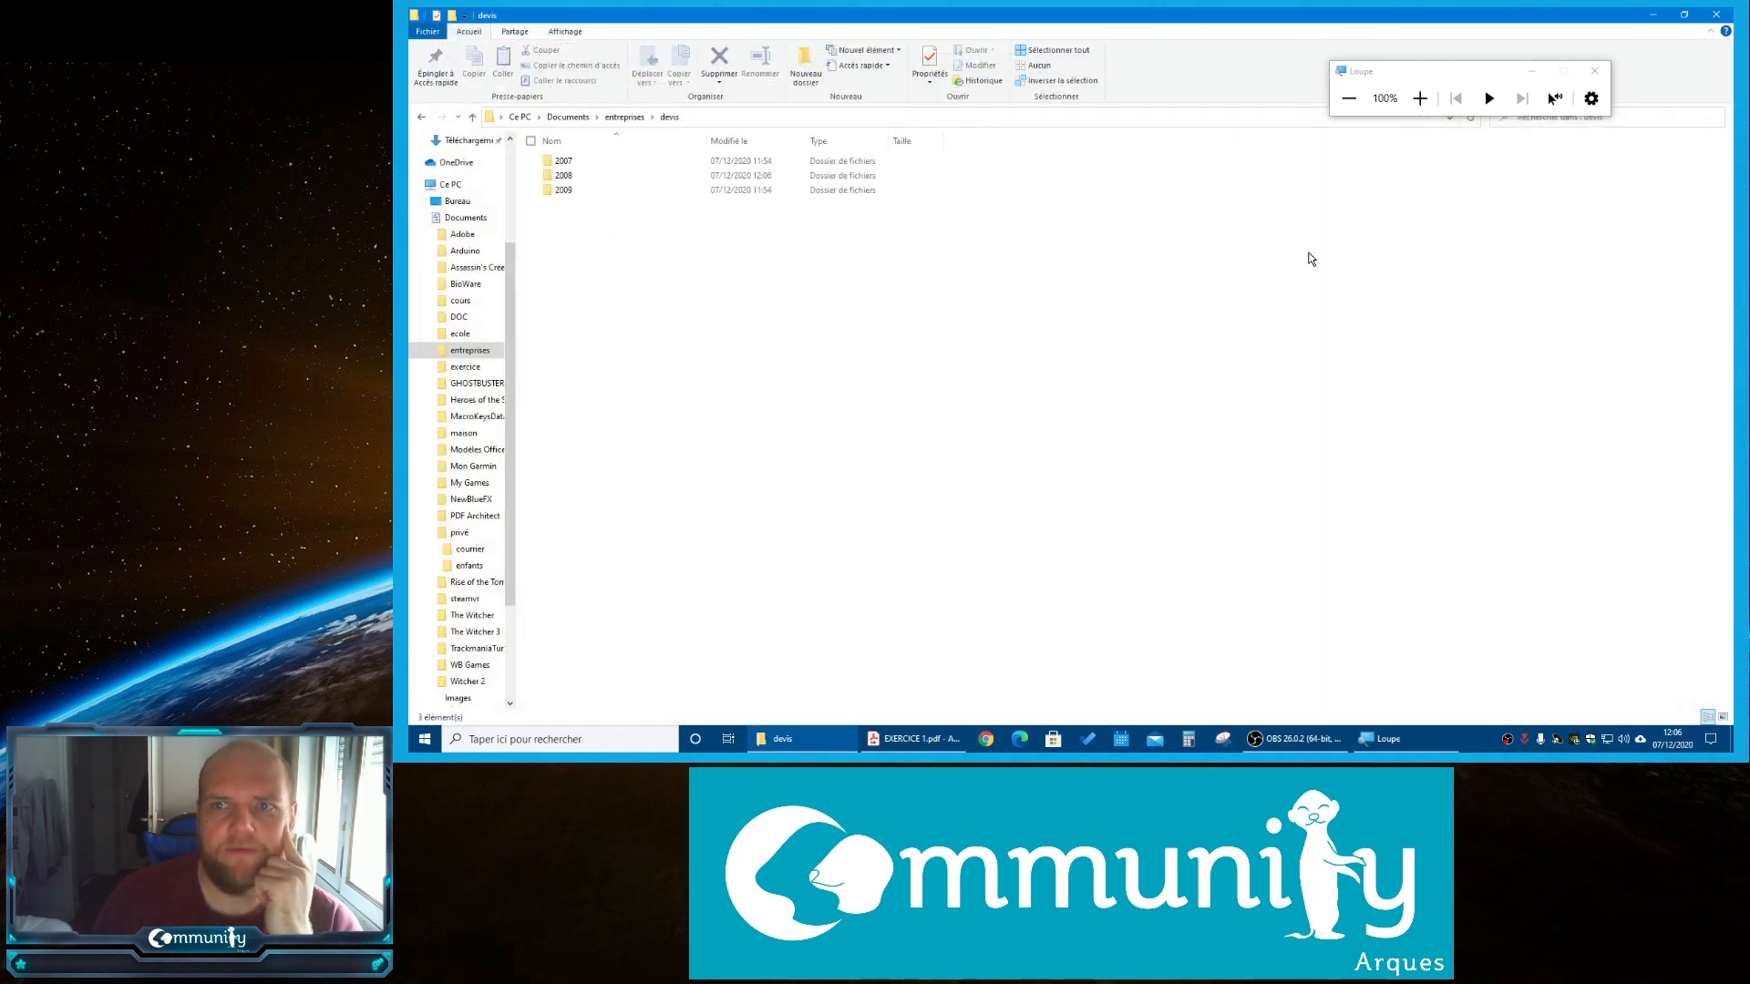
# Open the 2008 folder in File Explorer and rename both the text document and the PDF as "Devis M bidule"
pyautogui.doubleClick(578, 175)
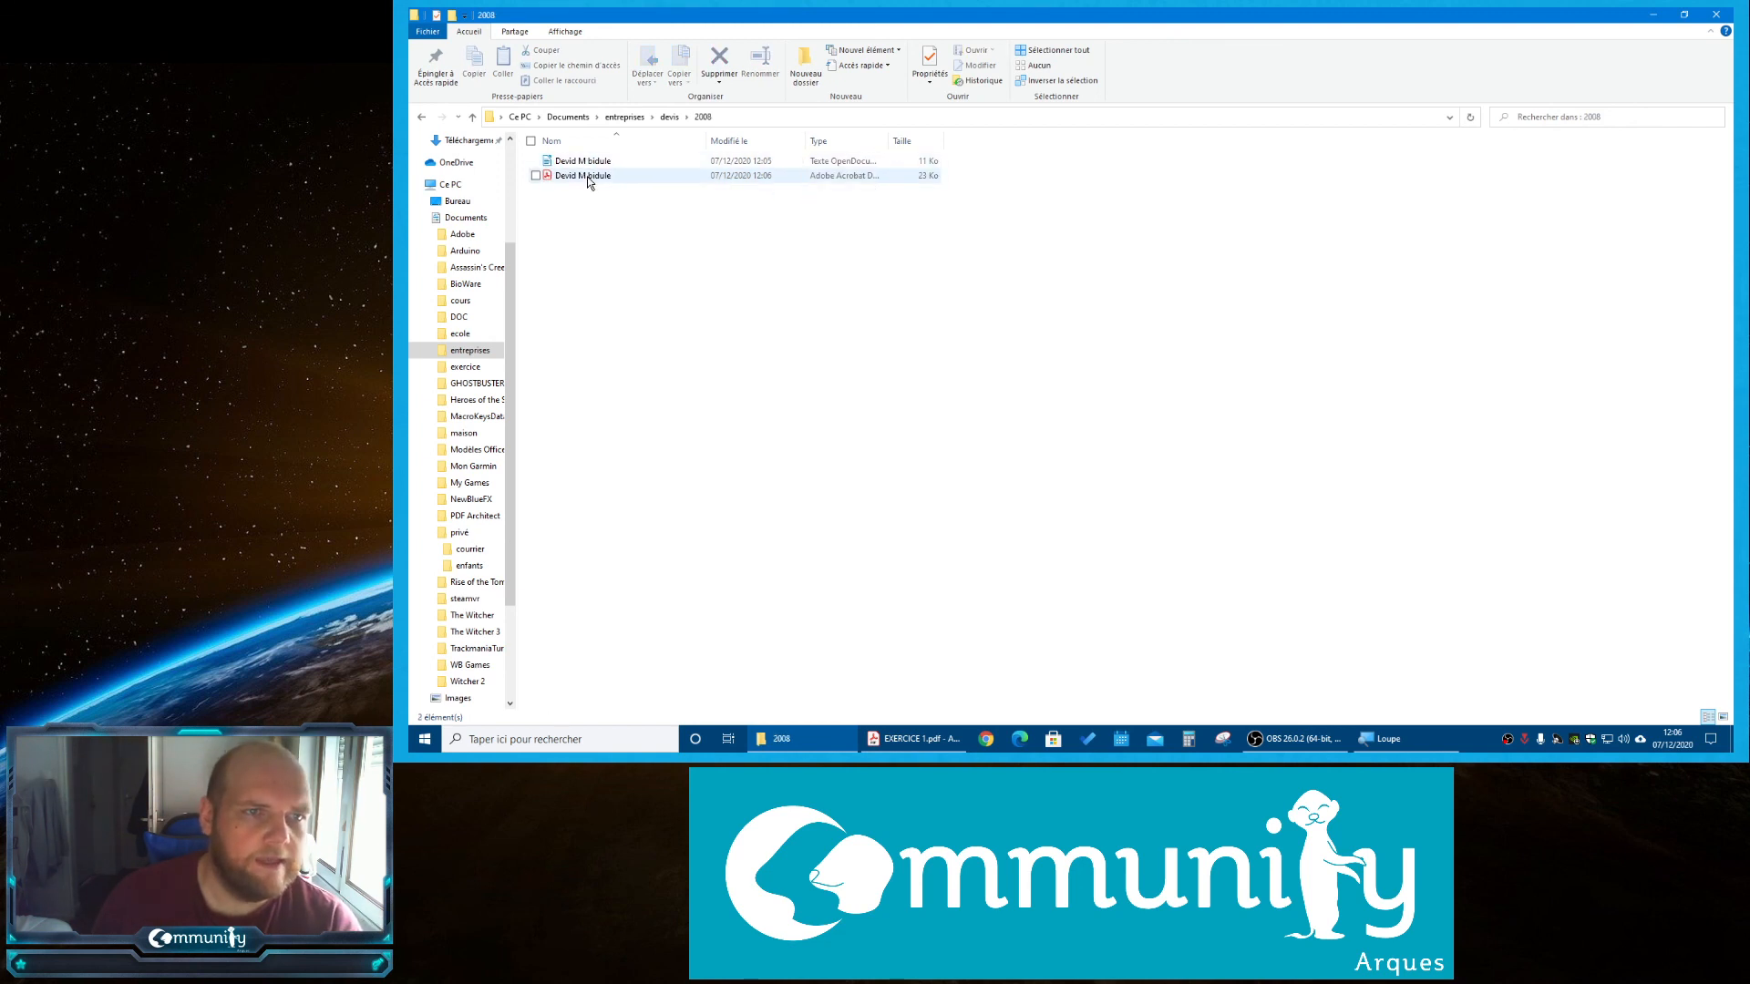
pyautogui.click(574, 177)
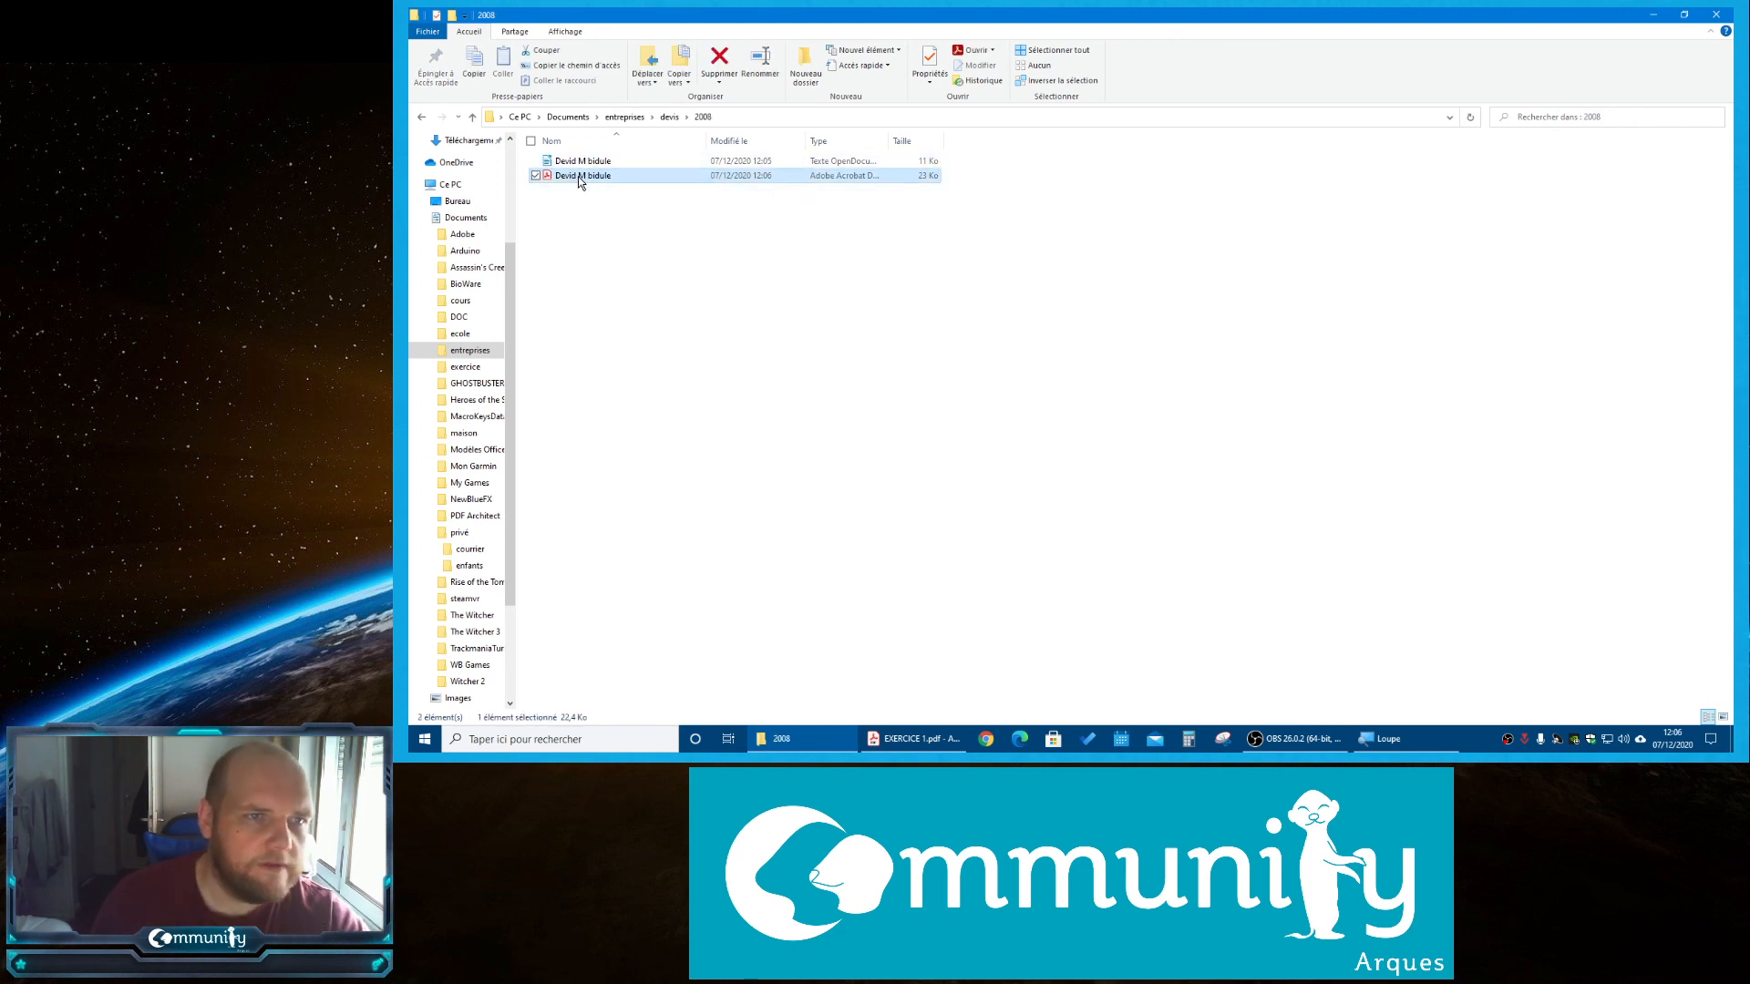
pyautogui.click(577, 175)
pyautogui.press('BackSpace')
pyautogui.click(575, 162)
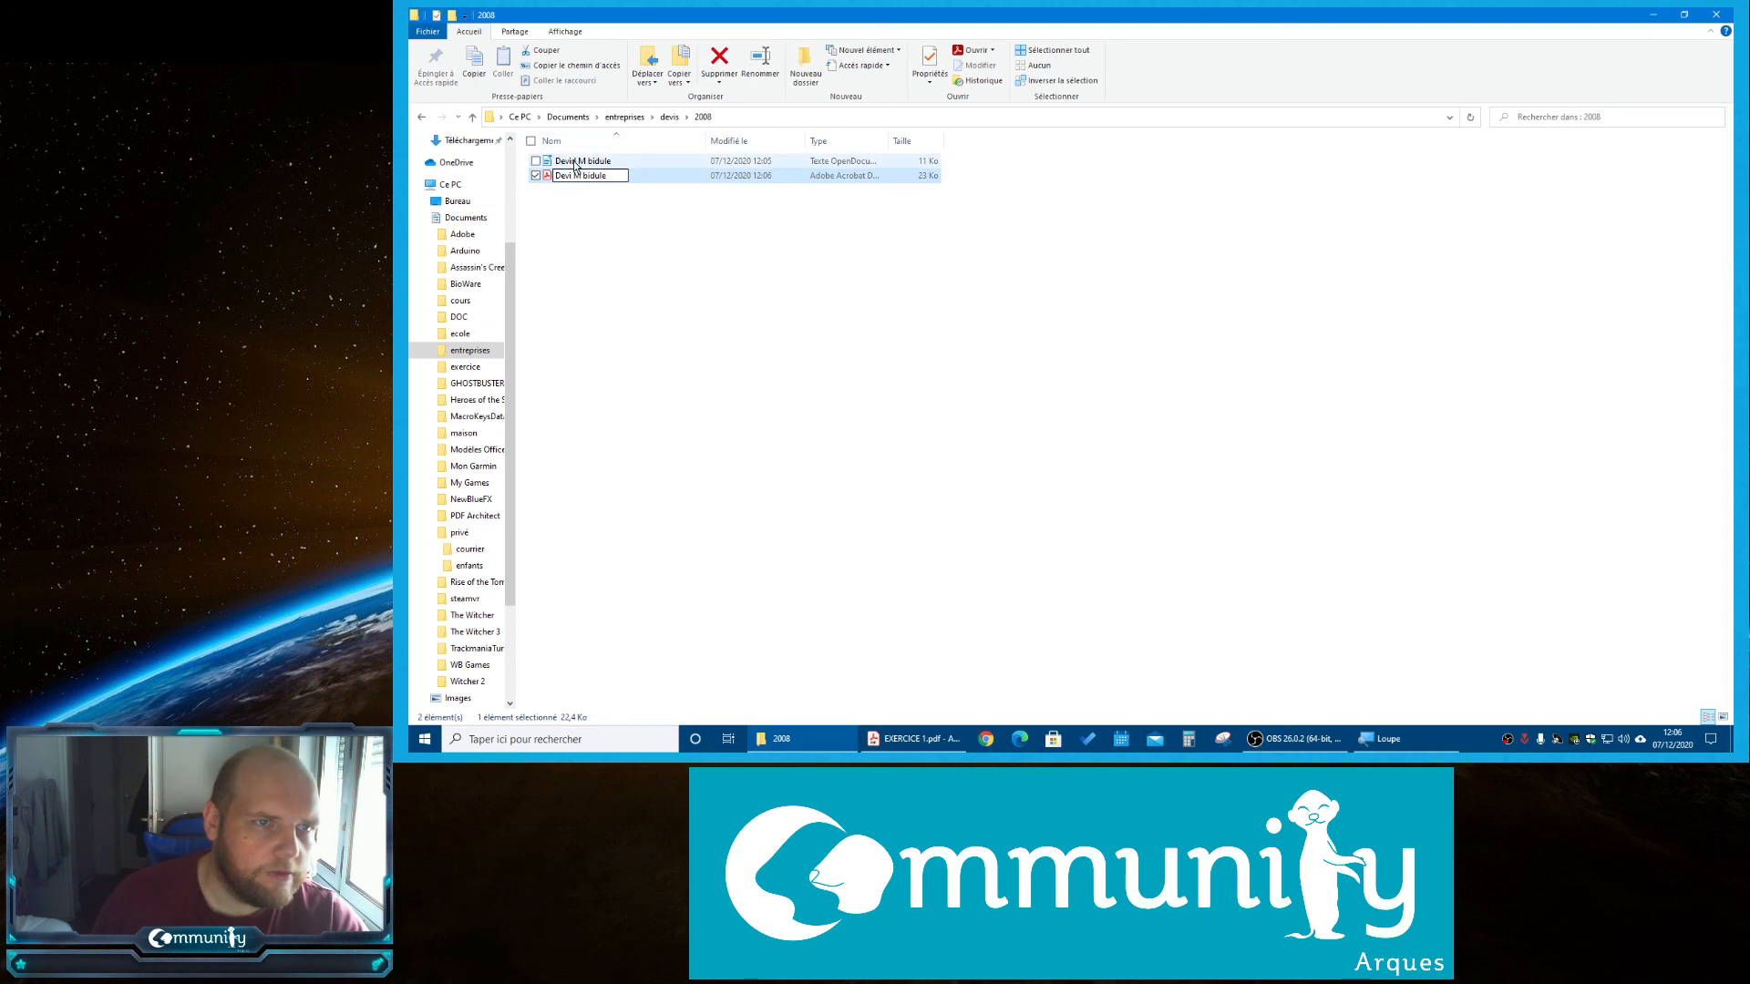
pyautogui.click(578, 177)
pyautogui.click(578, 175)
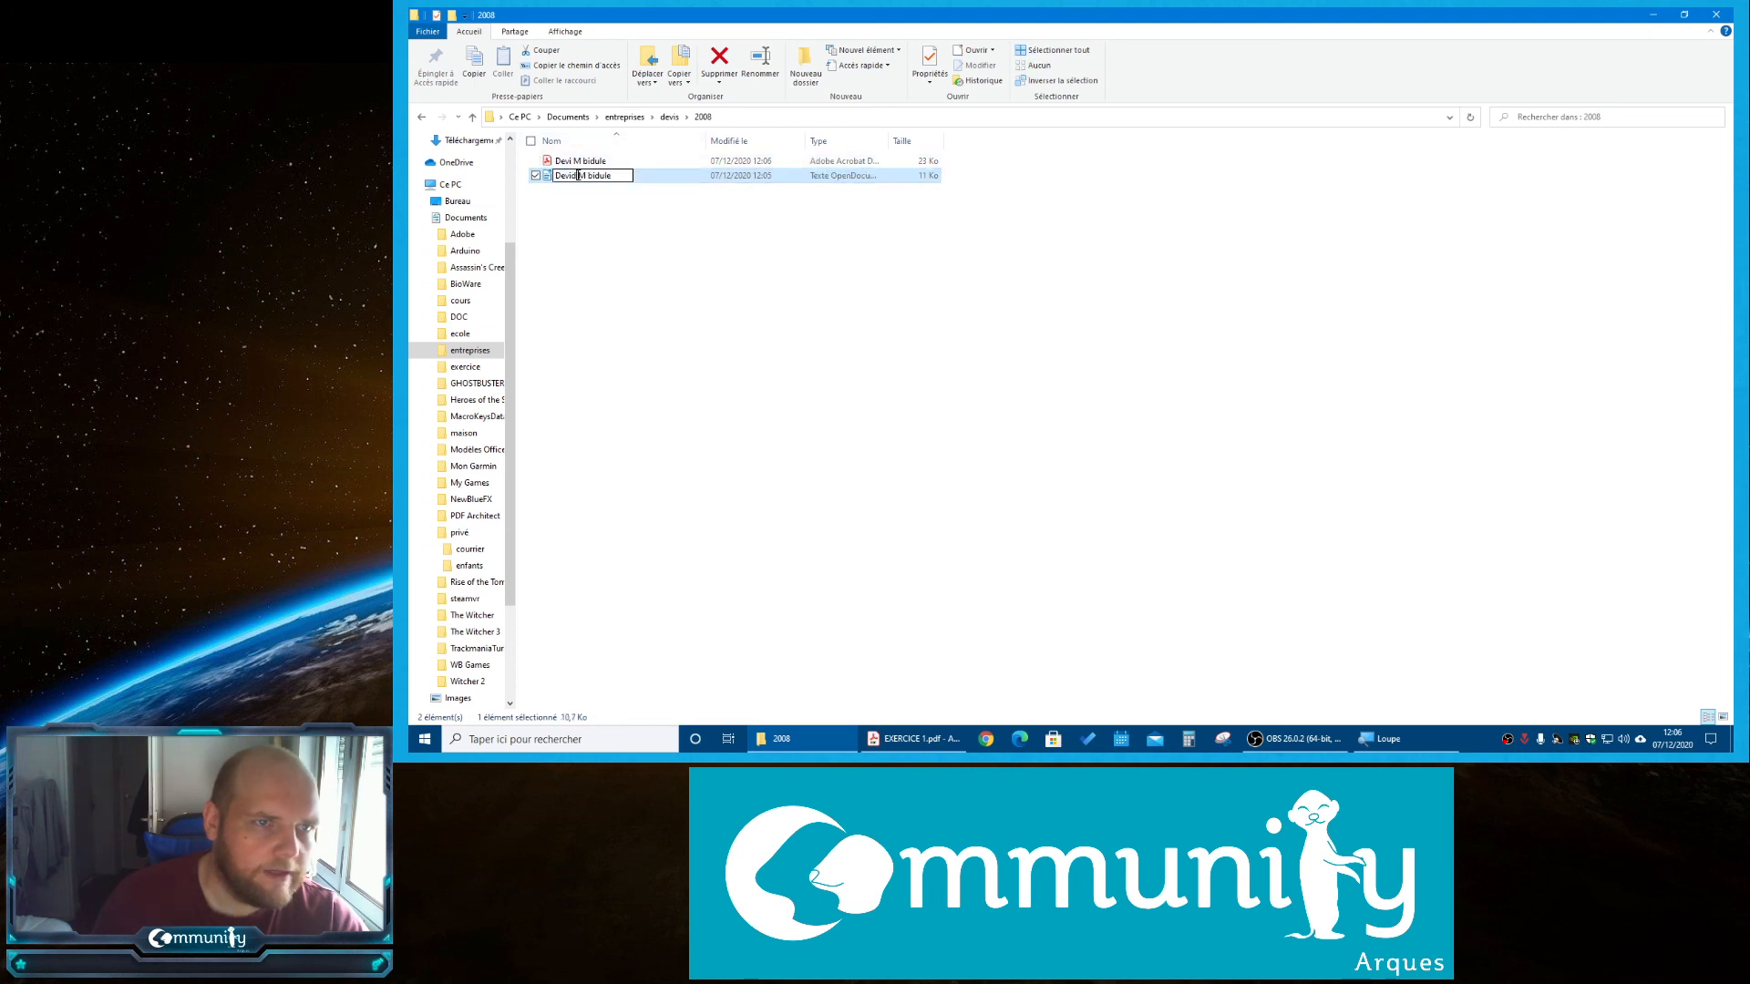
pyautogui.write('s')
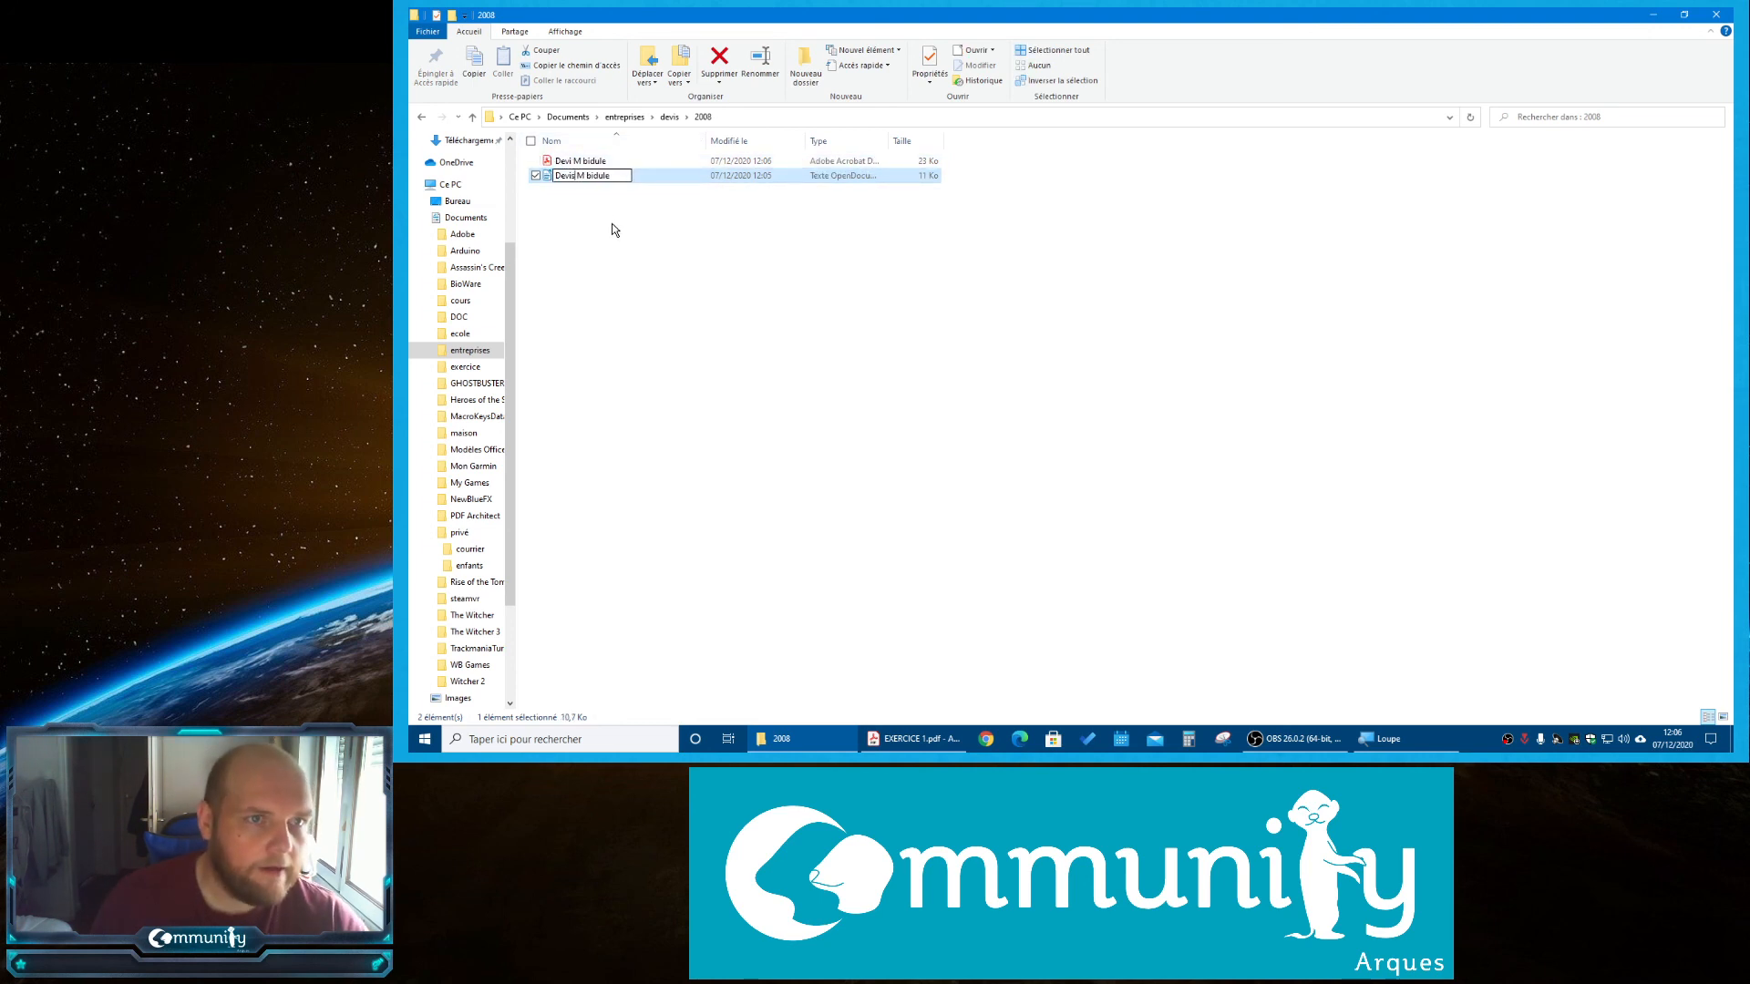
pyautogui.click(574, 161)
pyautogui.click(570, 162)
pyautogui.click(571, 161)
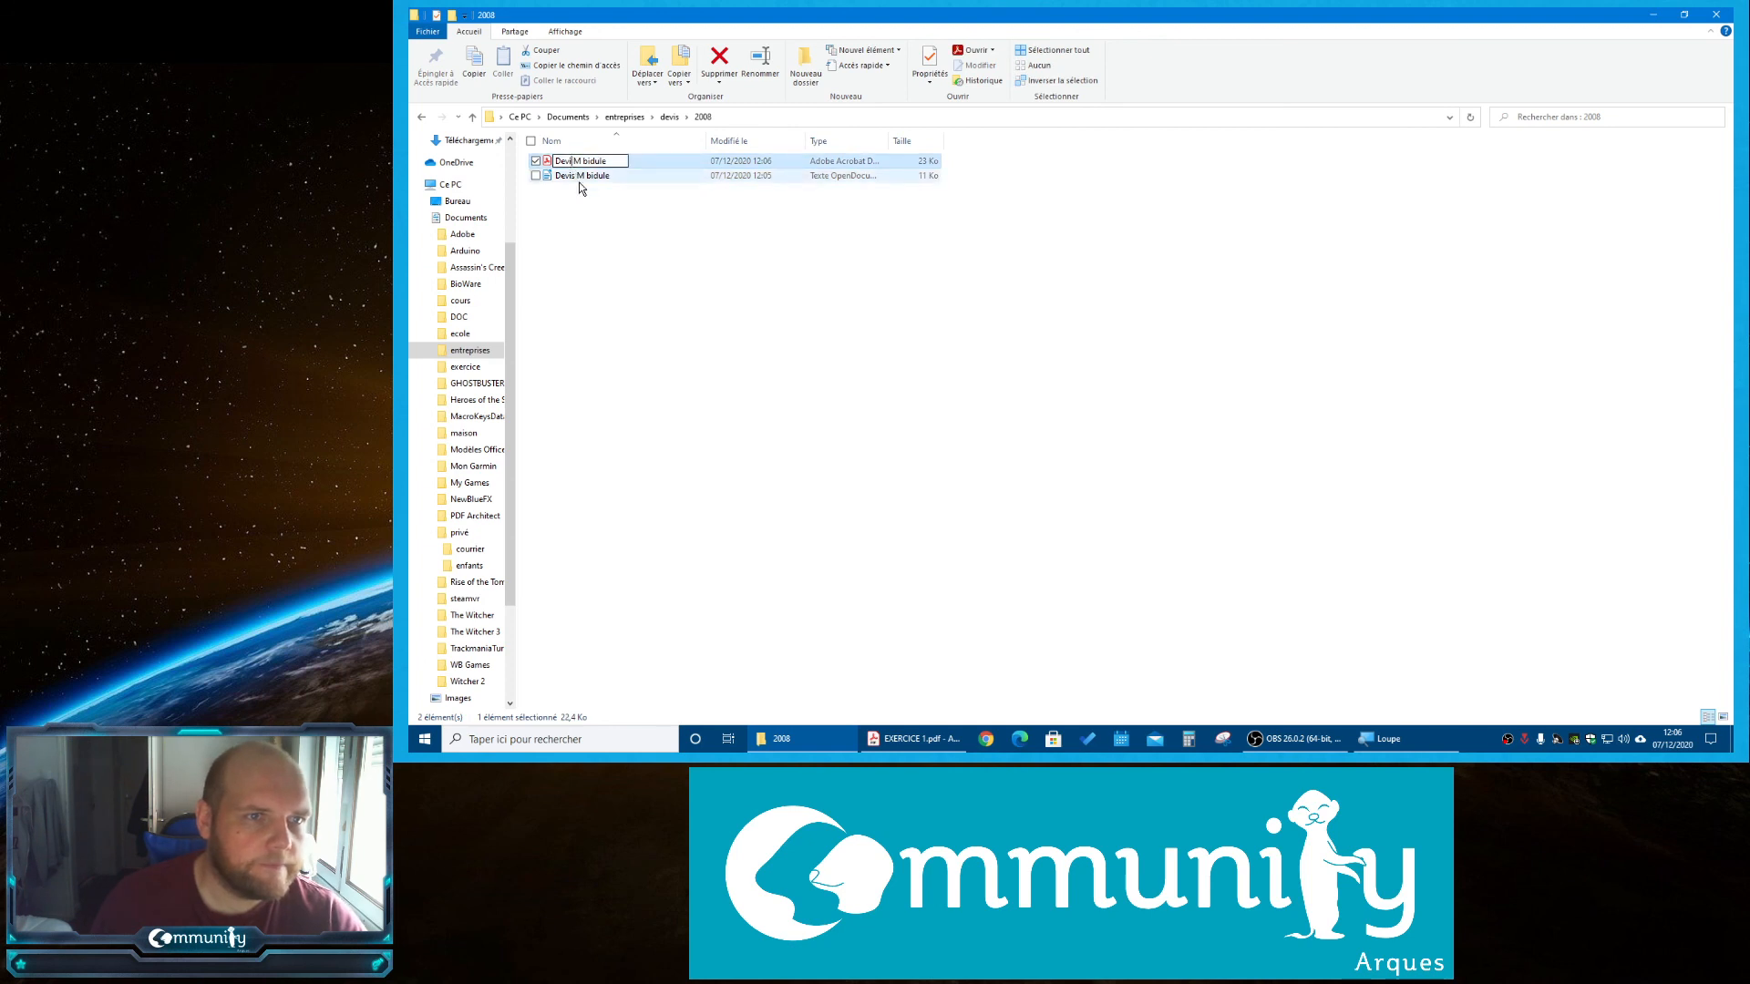
pyautogui.write('s')
pyautogui.click(616, 212)
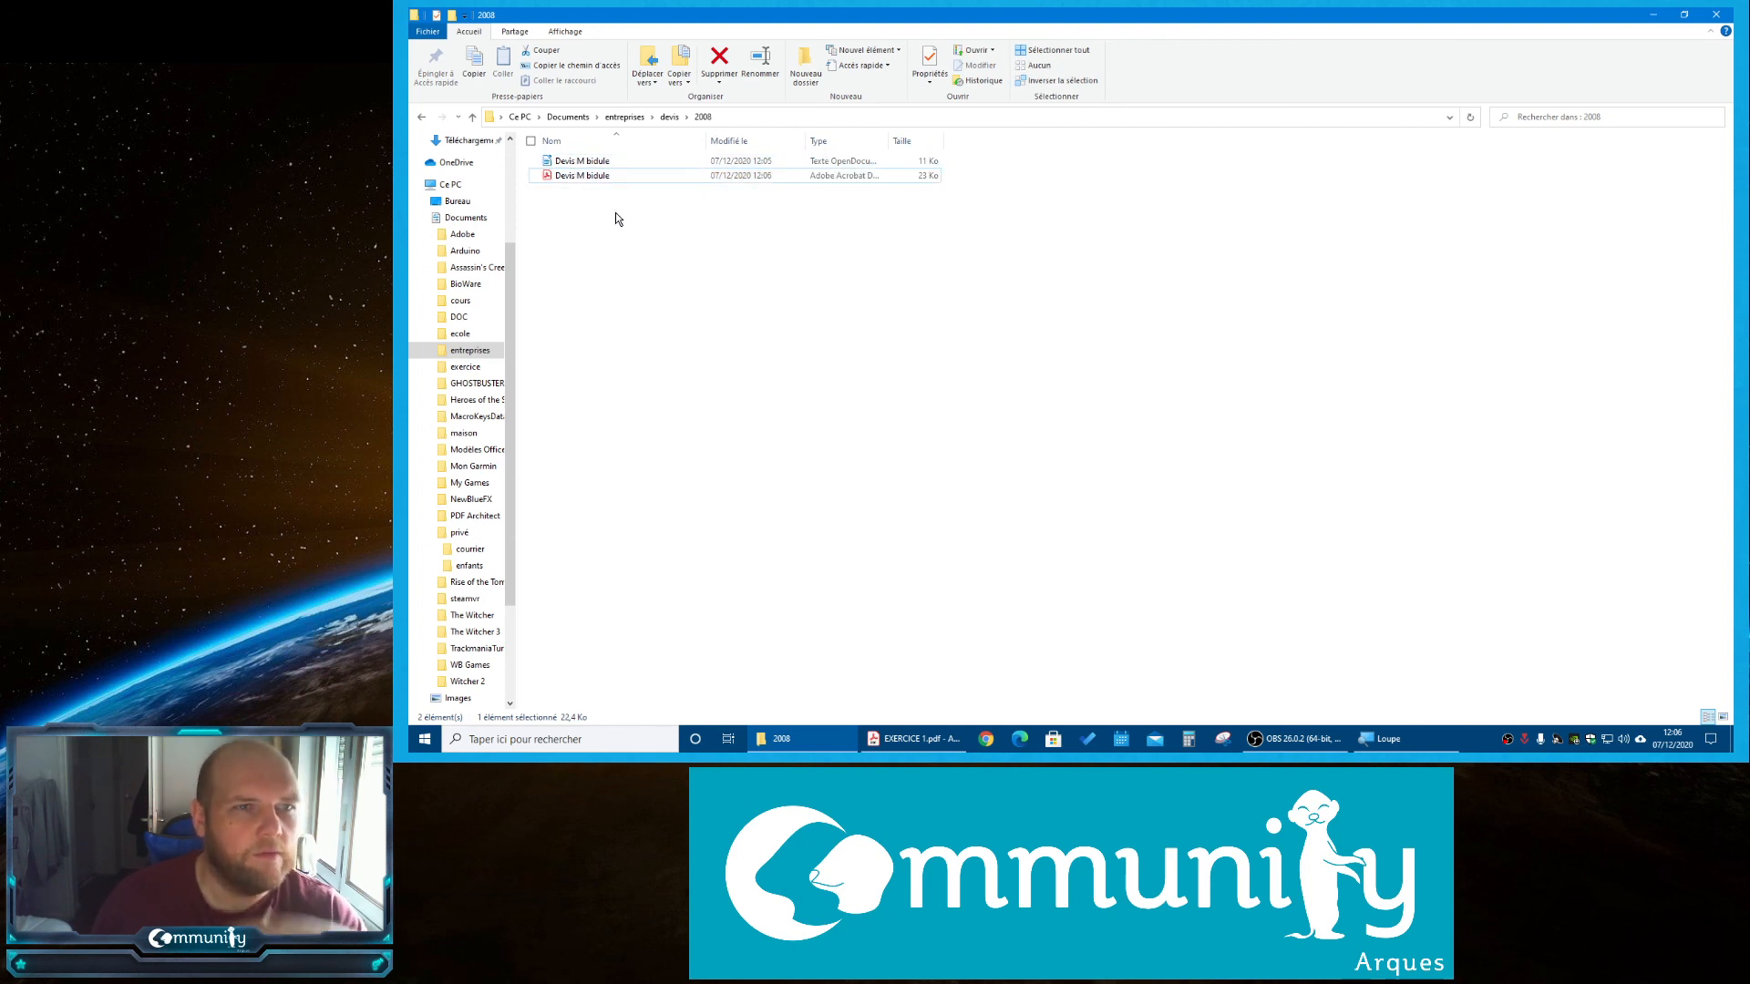
# Open the text document "Devis M bidule" in Writer to check its content and close it
pyautogui.click(598, 166)
pyautogui.press('Return')
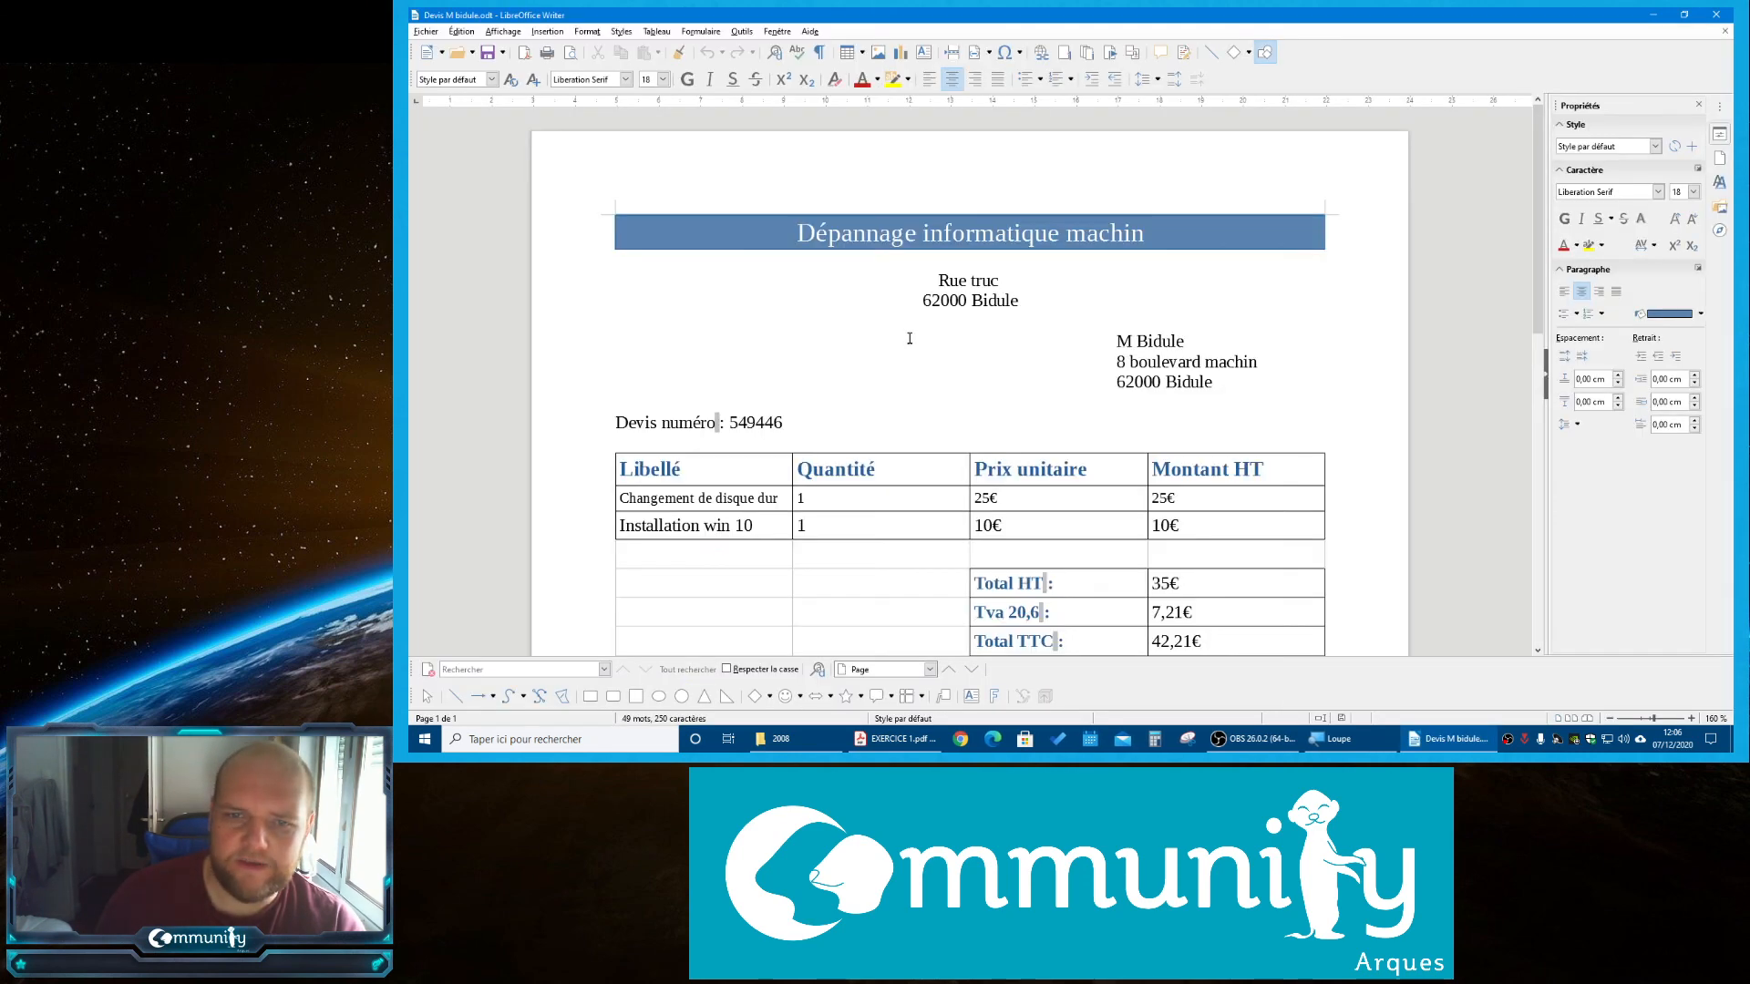
pyautogui.click(1727, 13)
# Open the PDF "Devis M bidule" in Acrobat Reader, review the whole quote and close only its tab
pyautogui.click(572, 179)
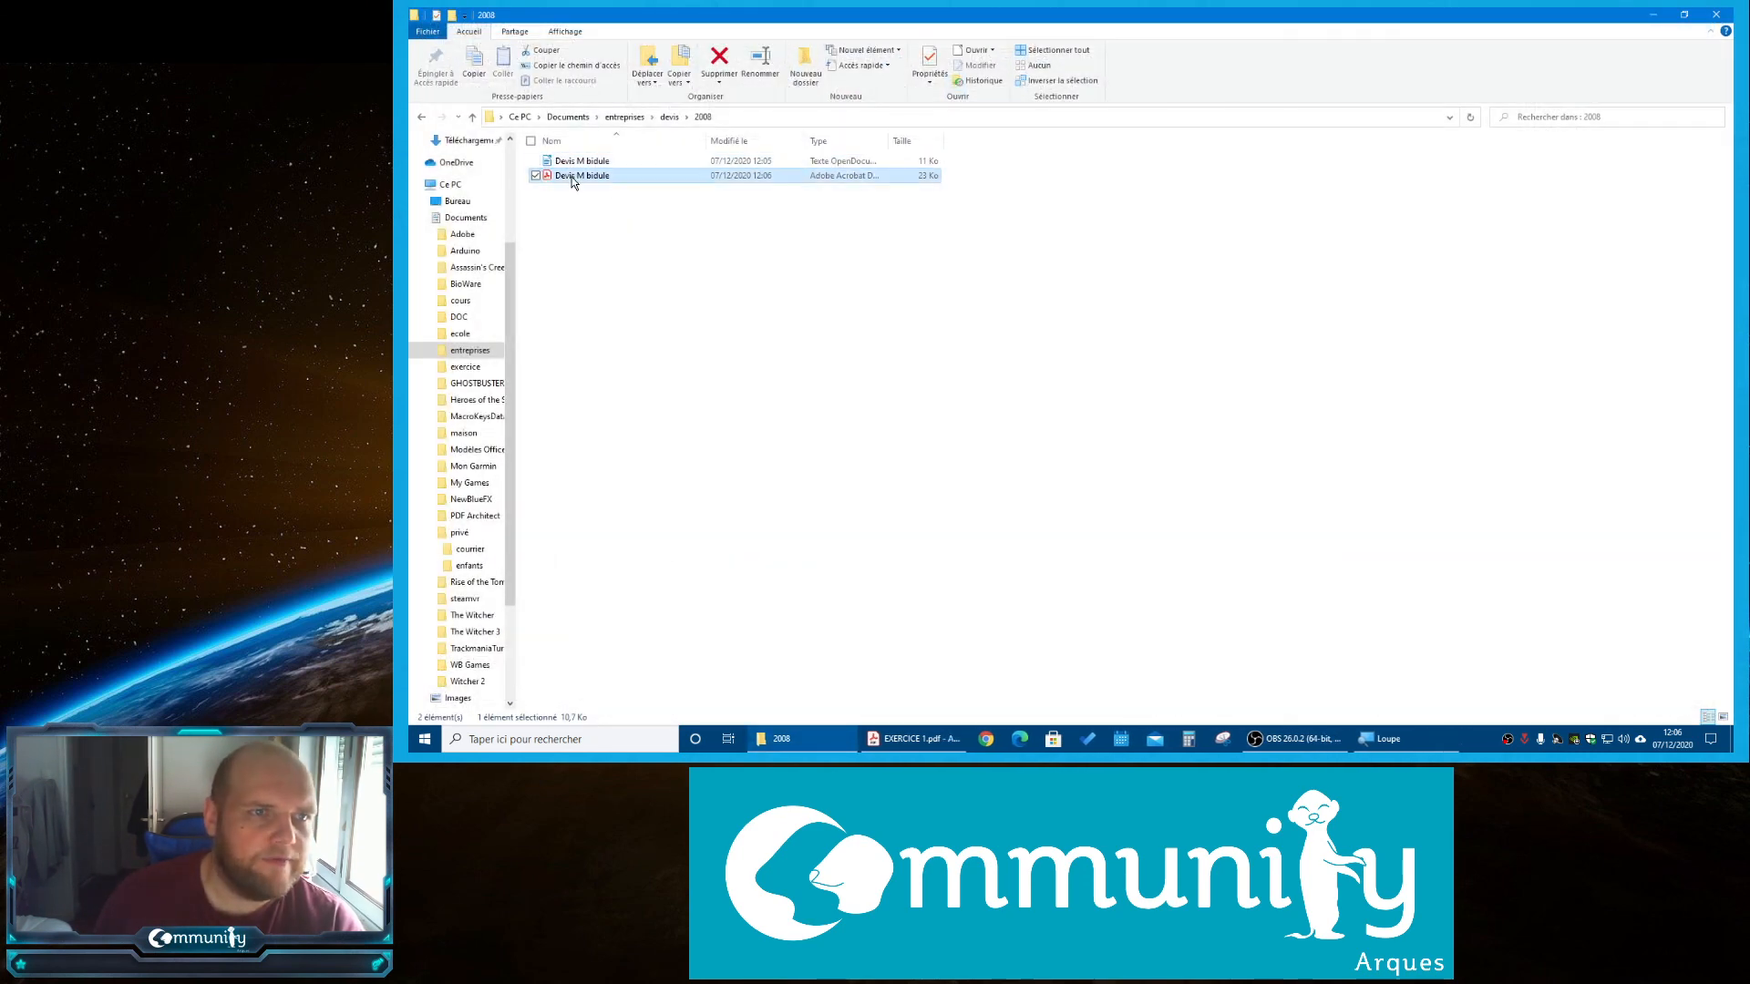
pyautogui.press('Return')
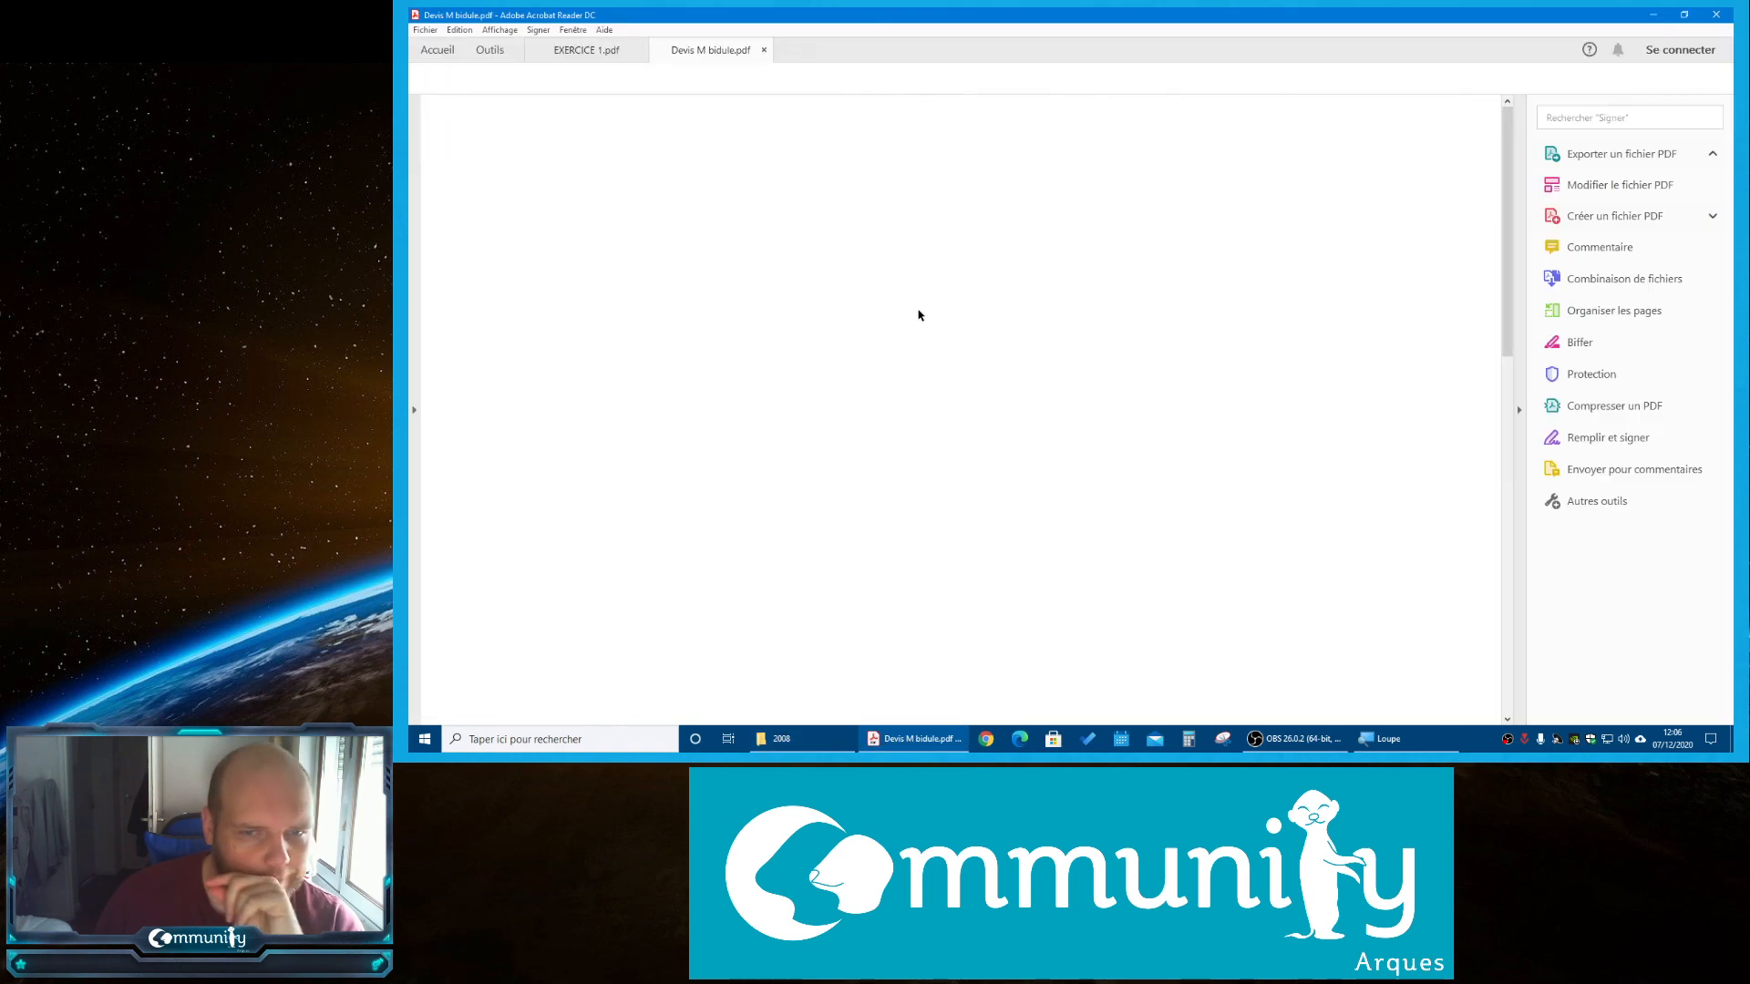
pyautogui.click(1209, 504)
pyautogui.scroll(-4, 1141, 402)
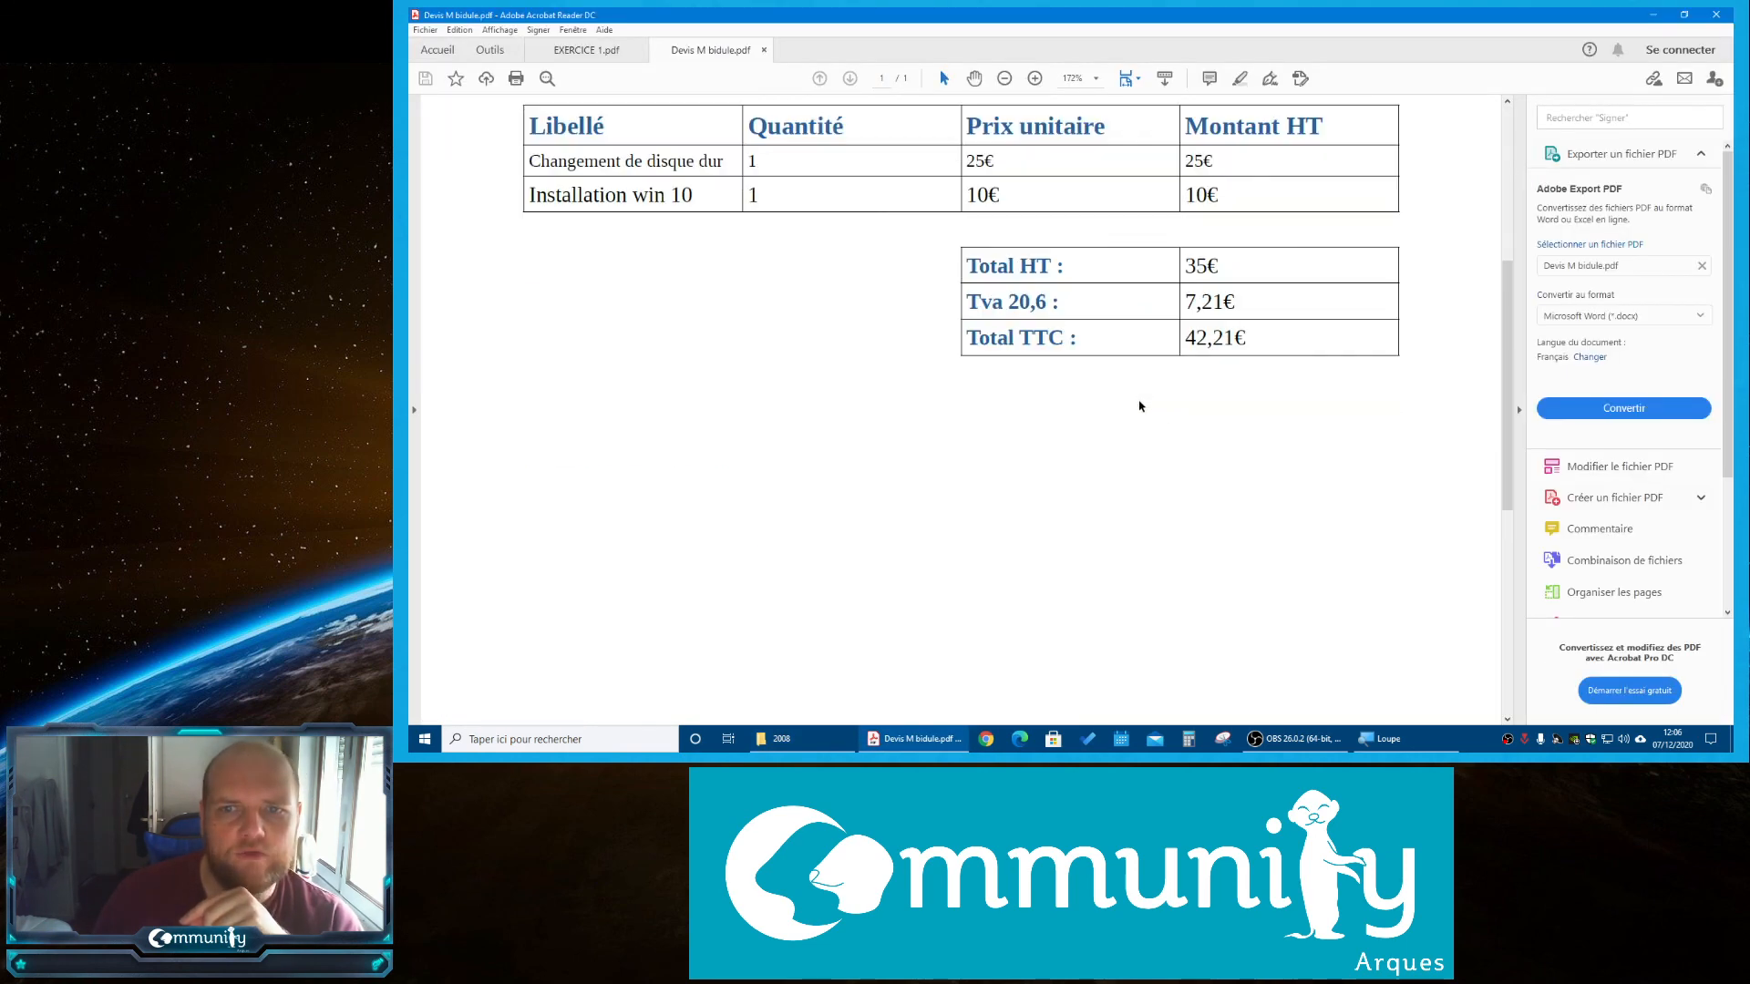
pyautogui.scroll(3, 1153, 422)
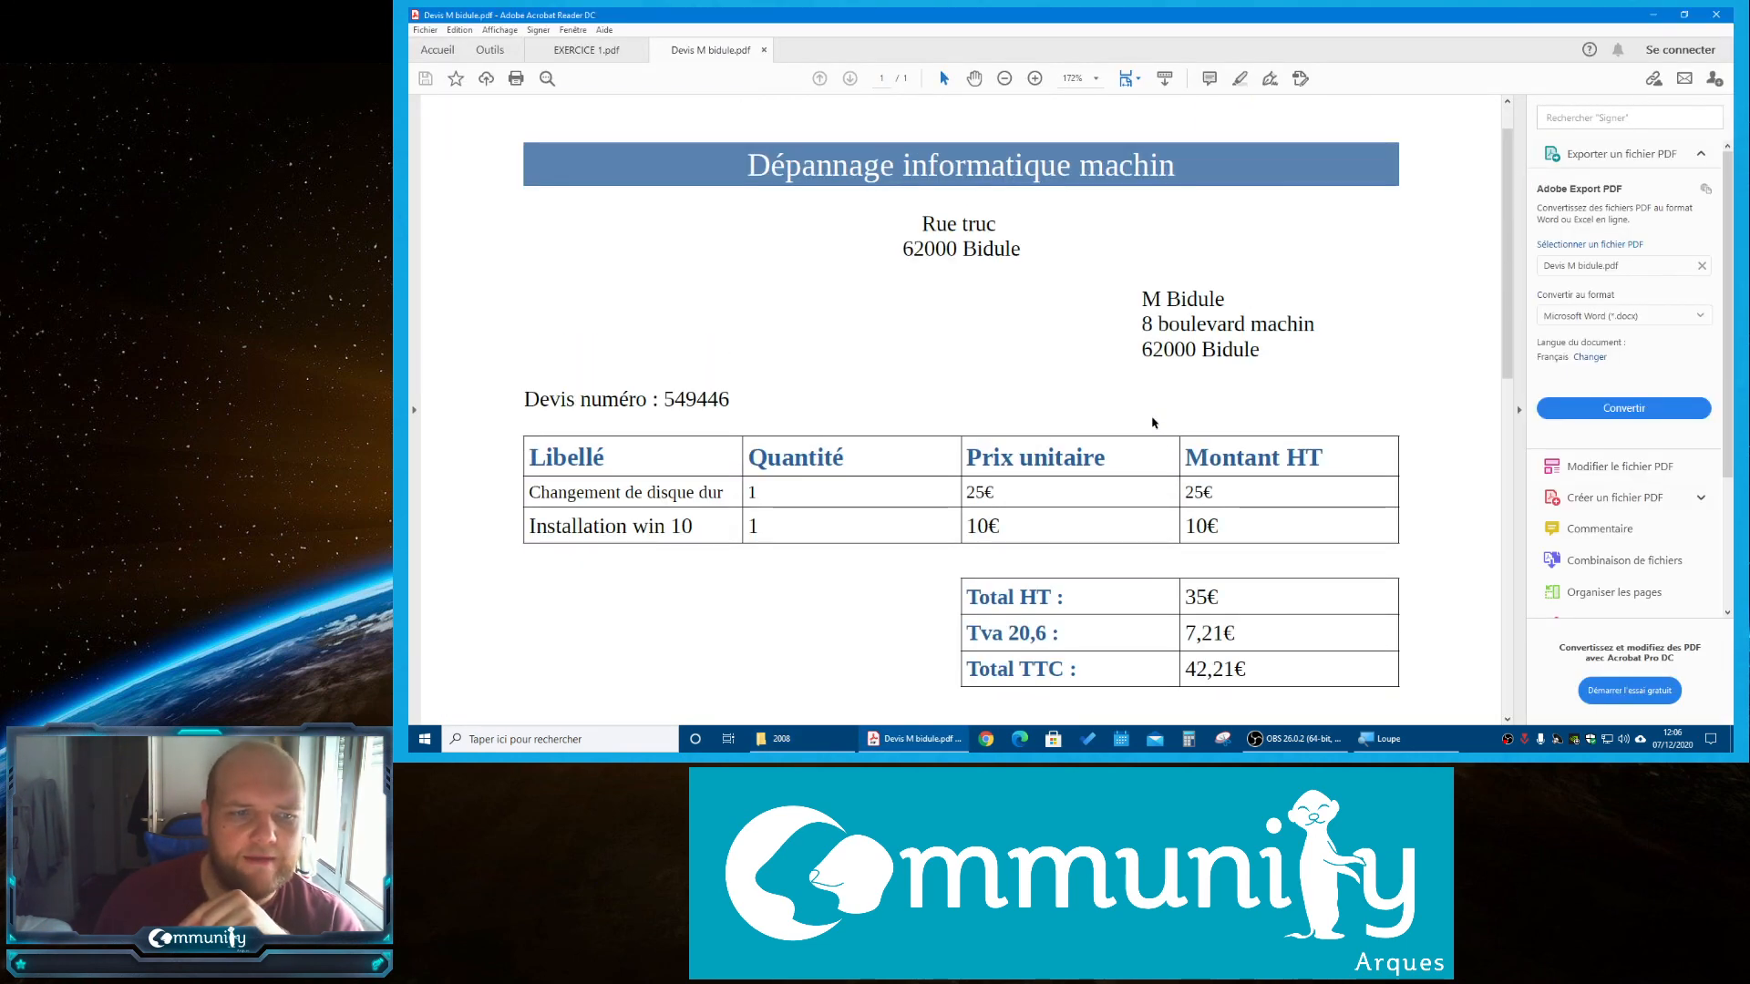
pyautogui.click(1716, 14)
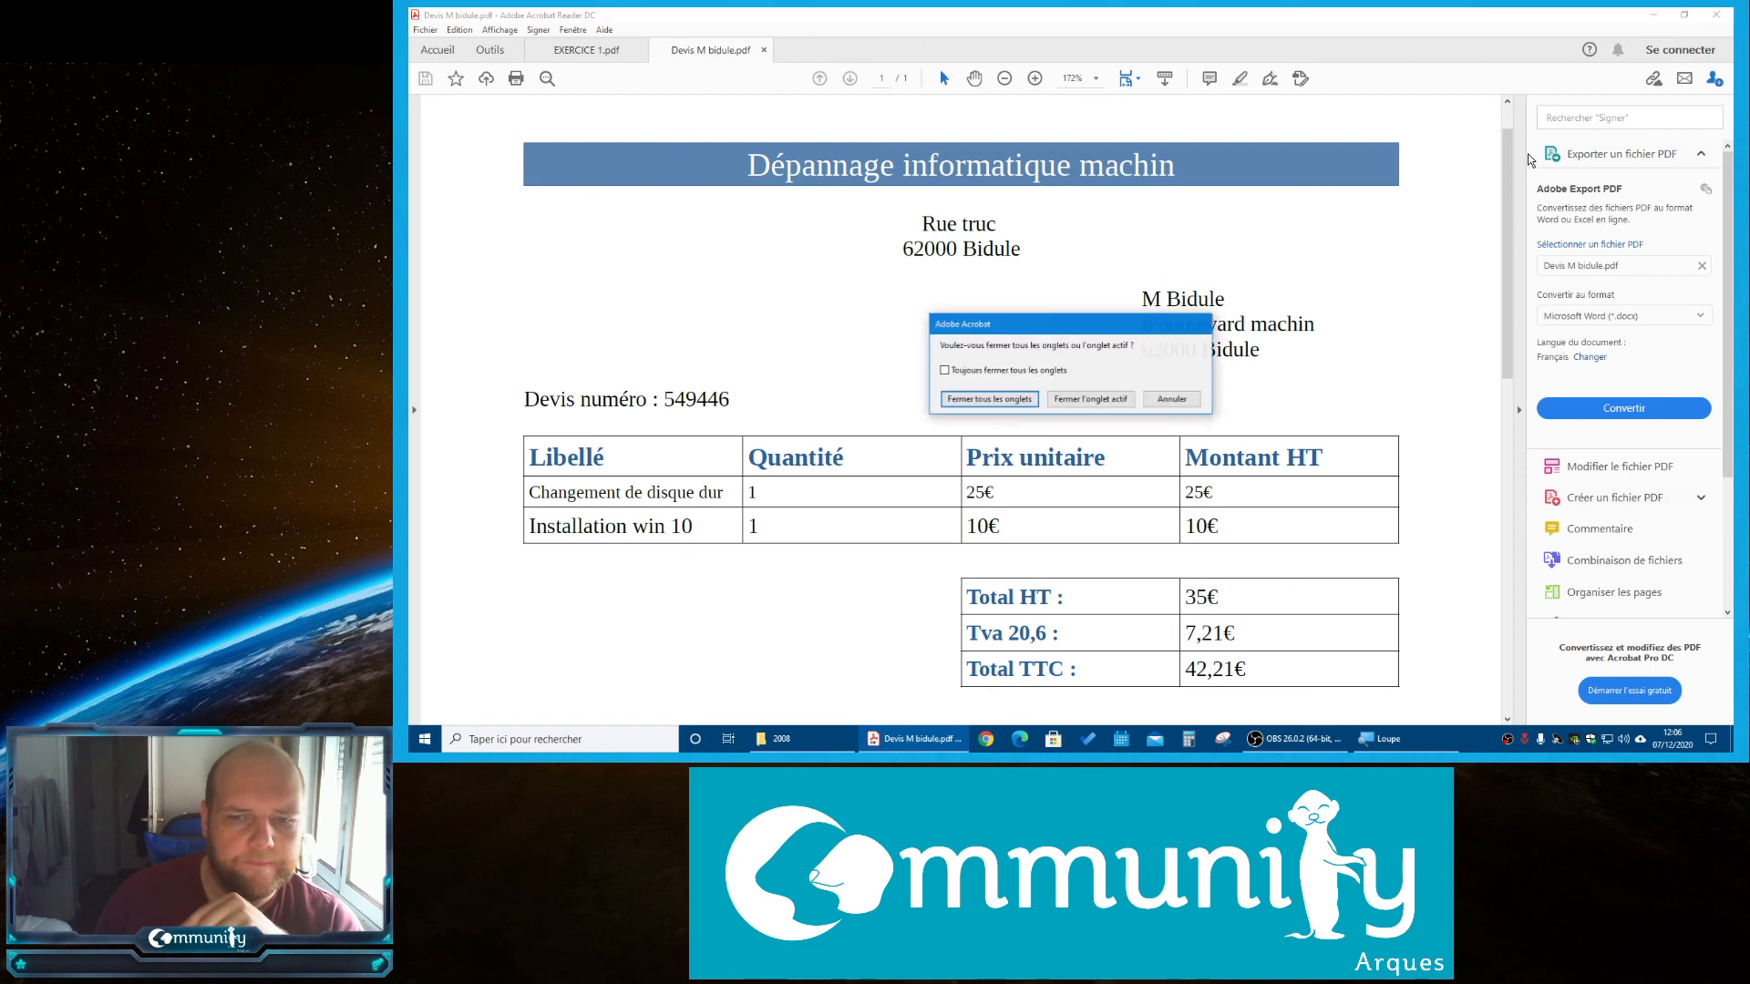
pyautogui.click(1091, 401)
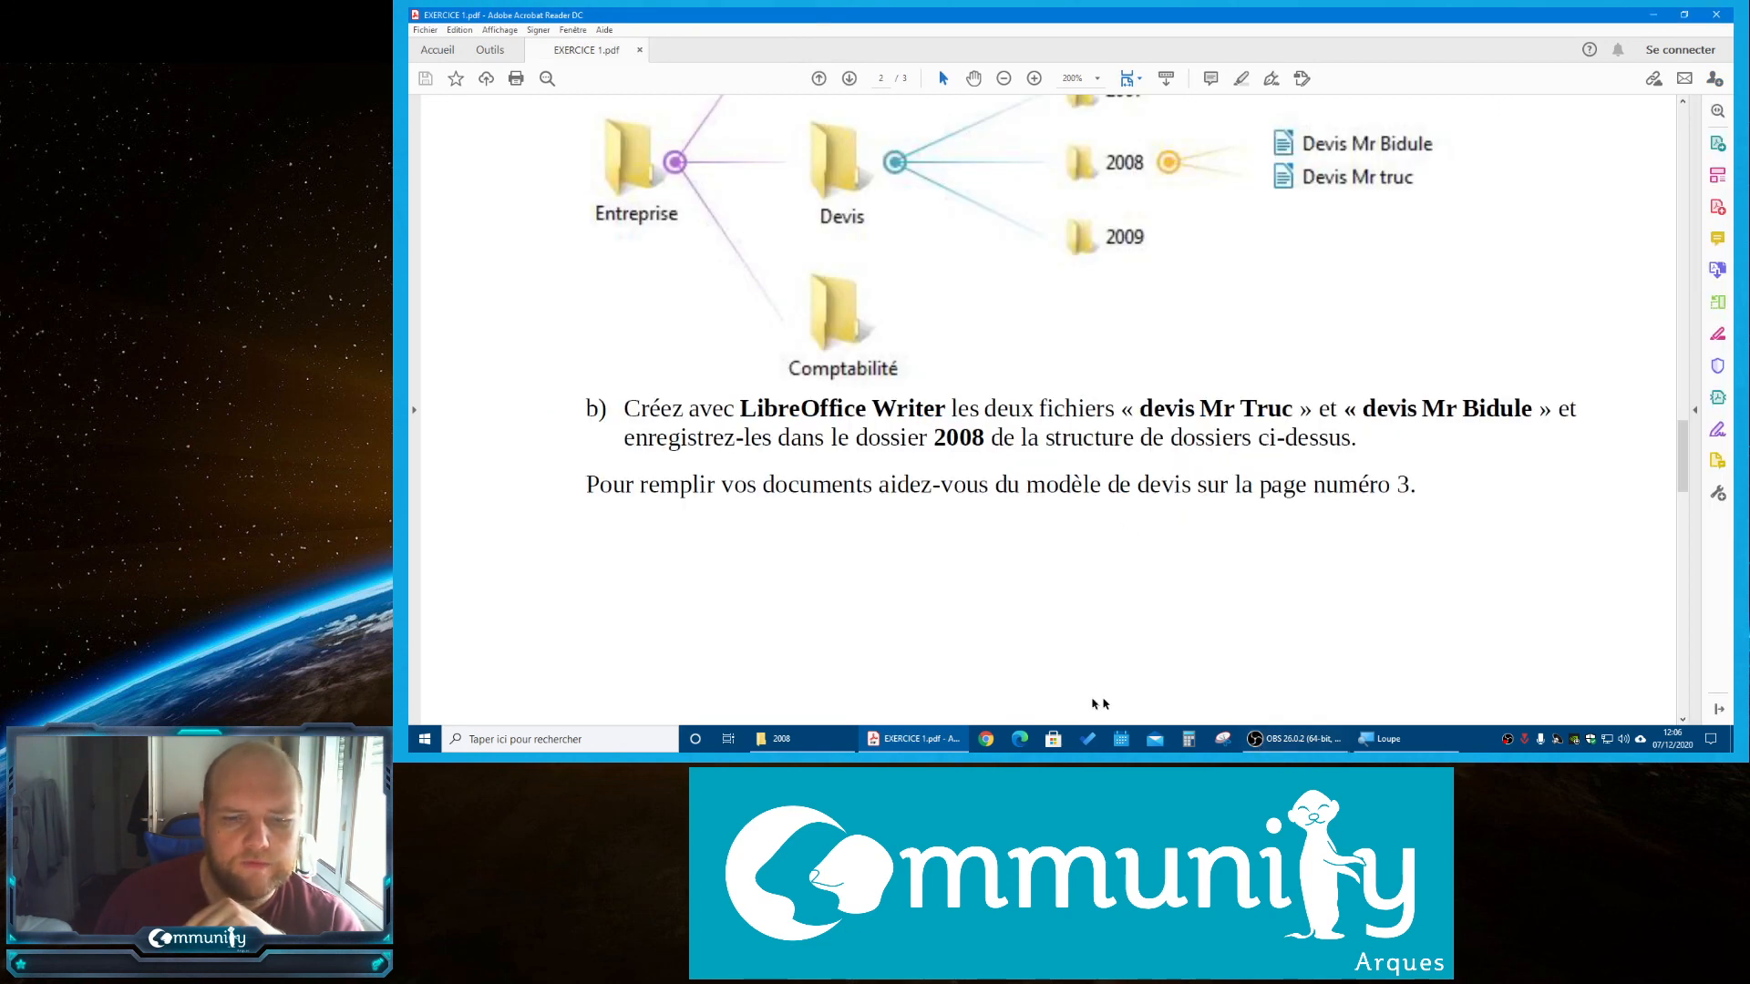
# Look over EXERCICE 1.pdf, from the model quote on page 3 back up to the first exercise on page 1
pyautogui.scroll(-1, 969, 614)
pyautogui.scroll(-12, 968, 613)
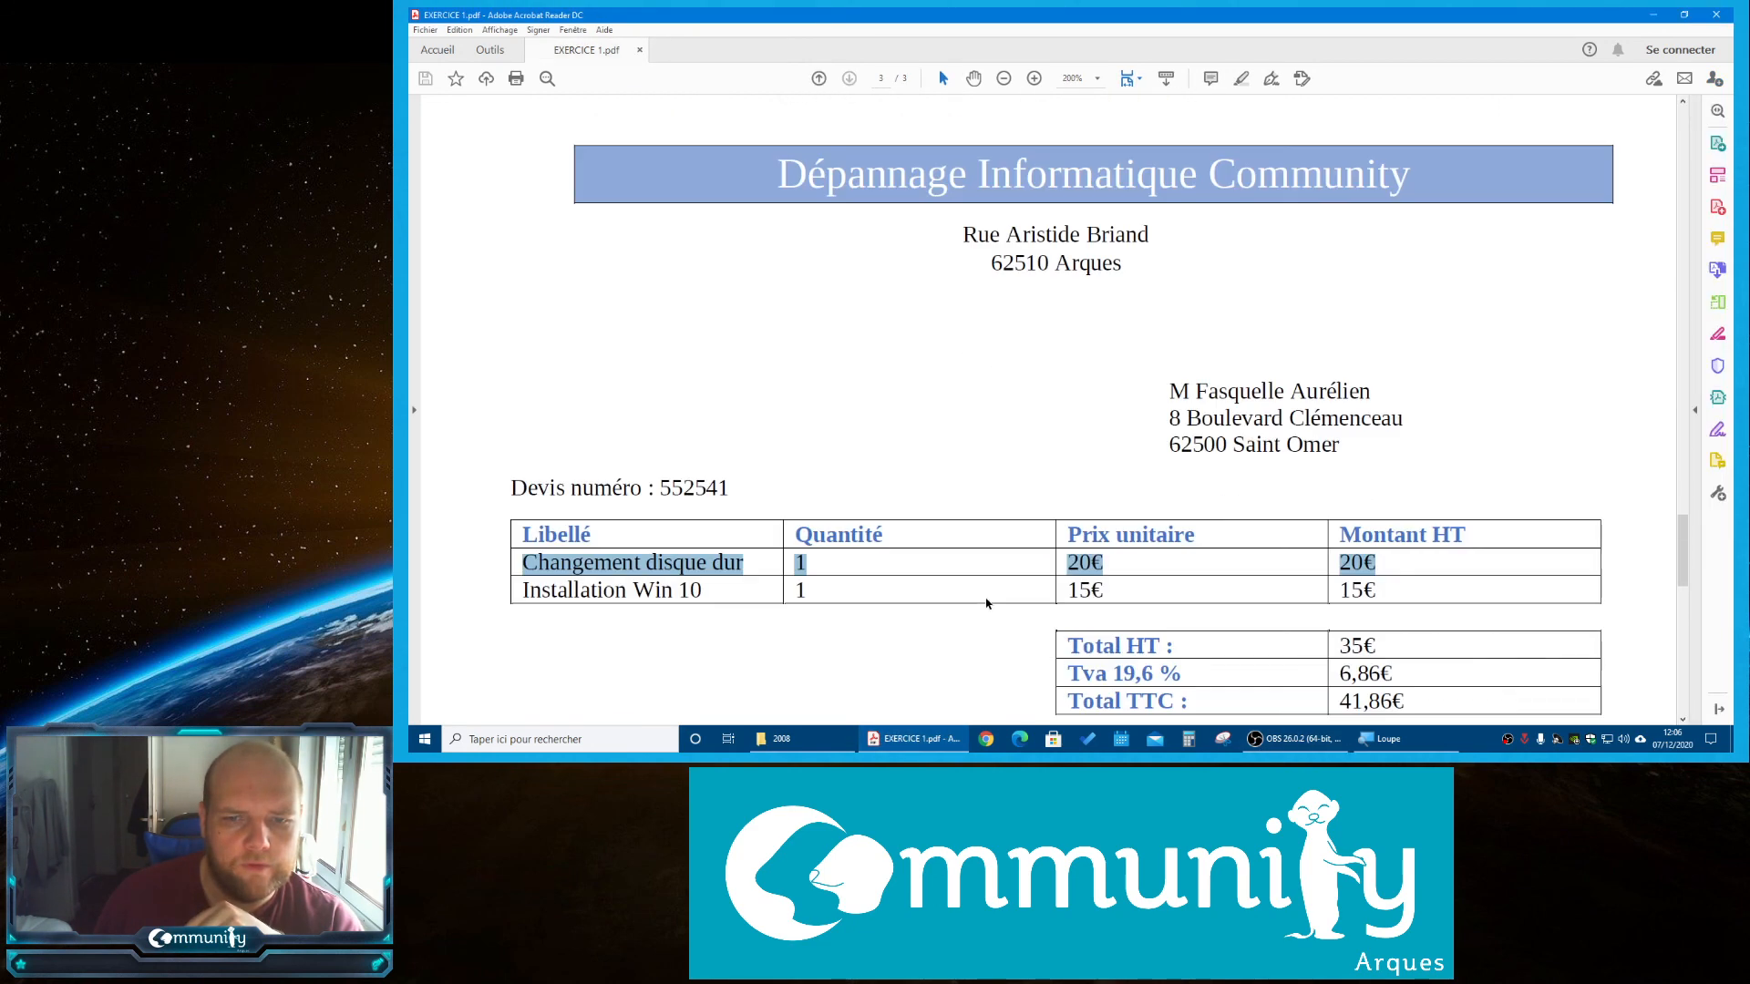
pyautogui.scroll(9, 985, 606)
pyautogui.scroll(15, 986, 604)
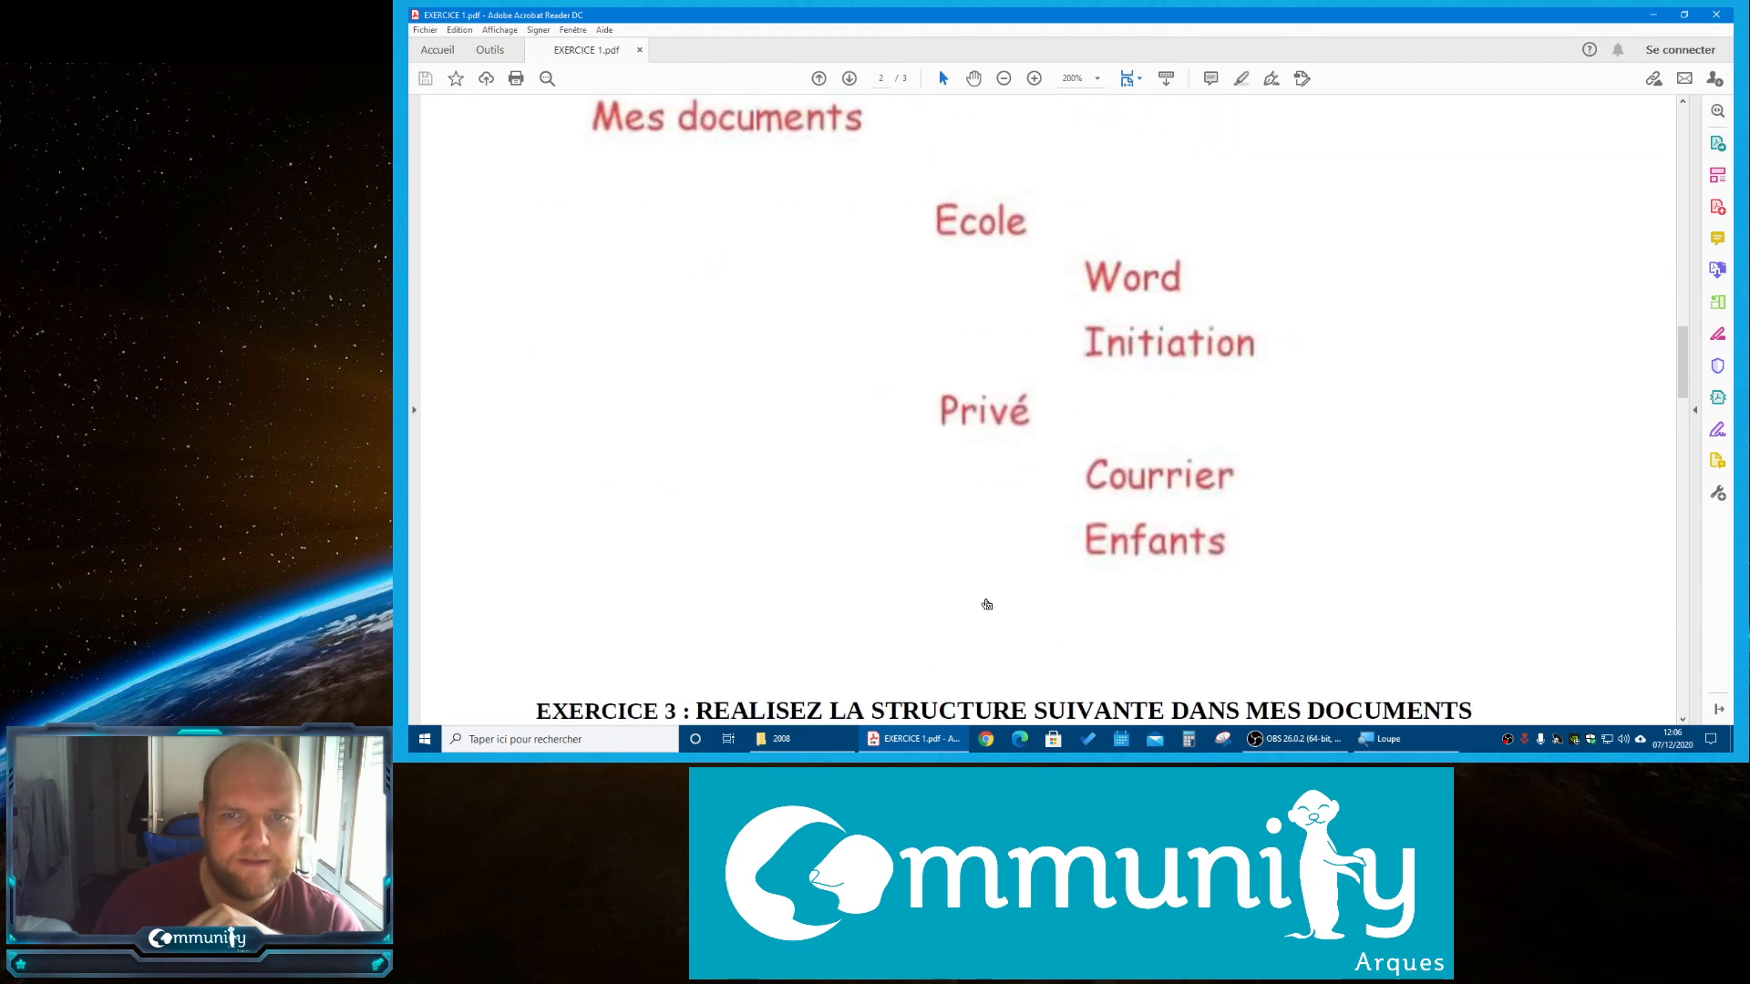
pyautogui.scroll(15, 986, 603)
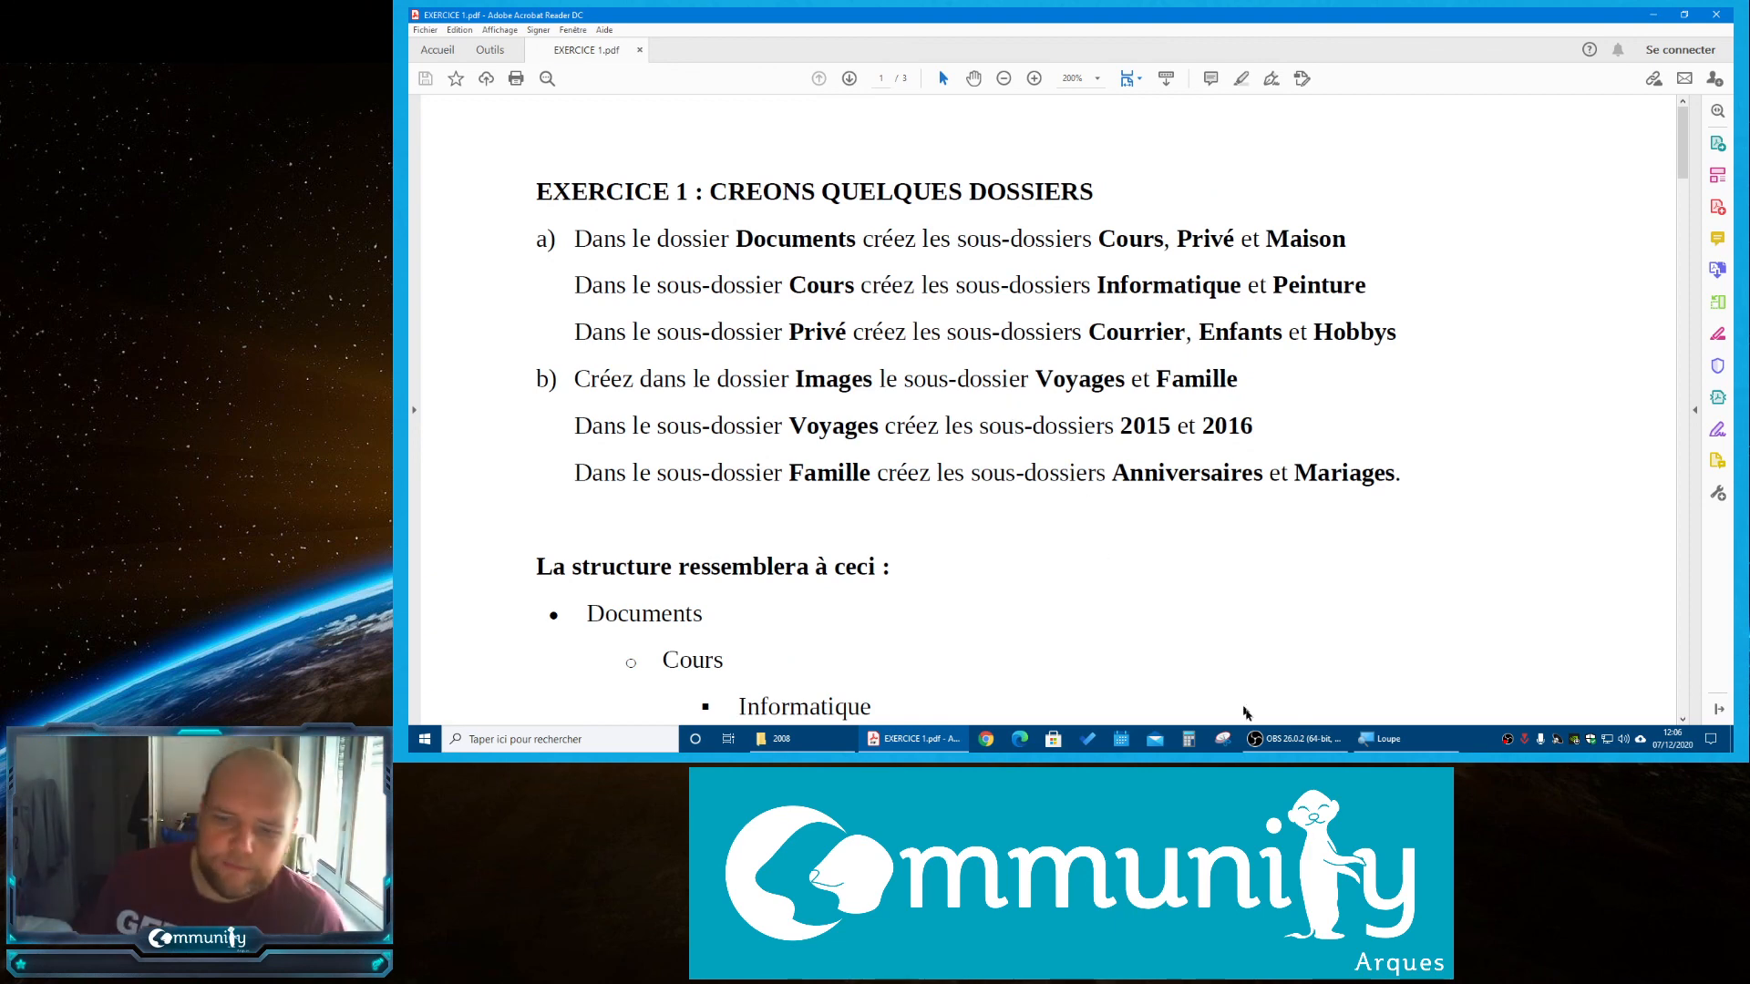
pyautogui.click(1262, 740)
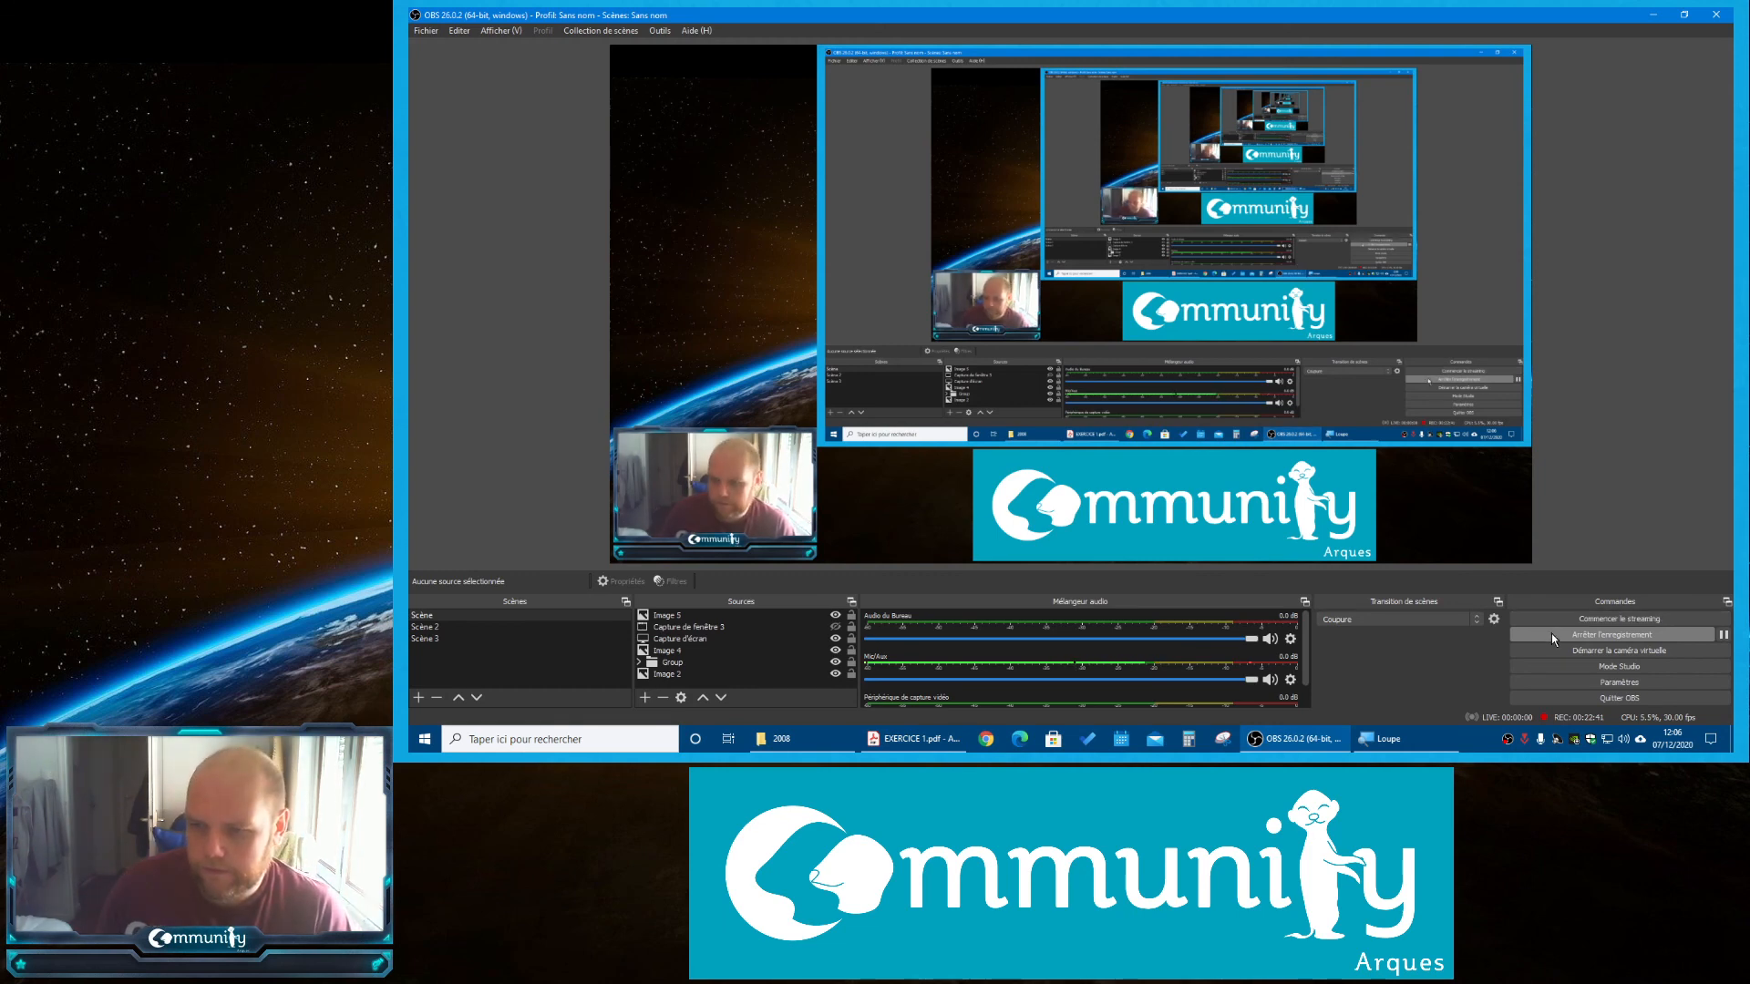